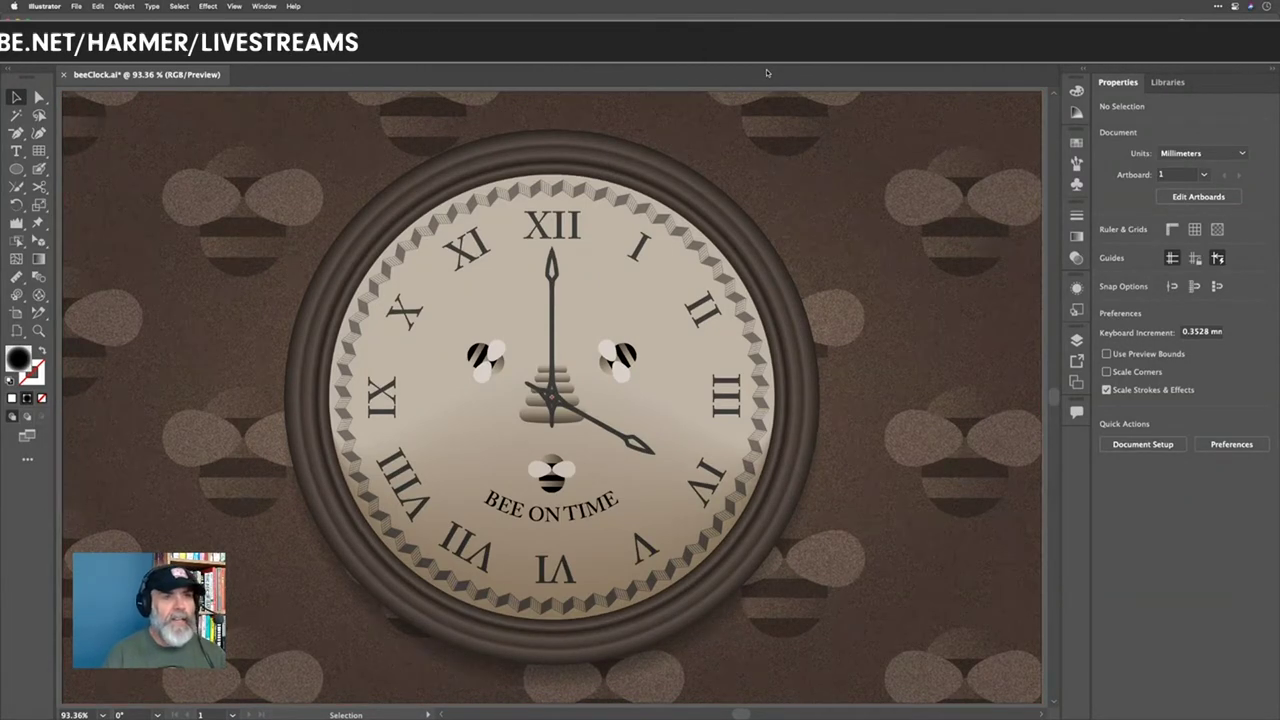
# Step: Create a new document and stack it above the beeClock.ai window in a 2-Up layout, giving the blank document the larger share
pyautogui.press('alt+super+n')
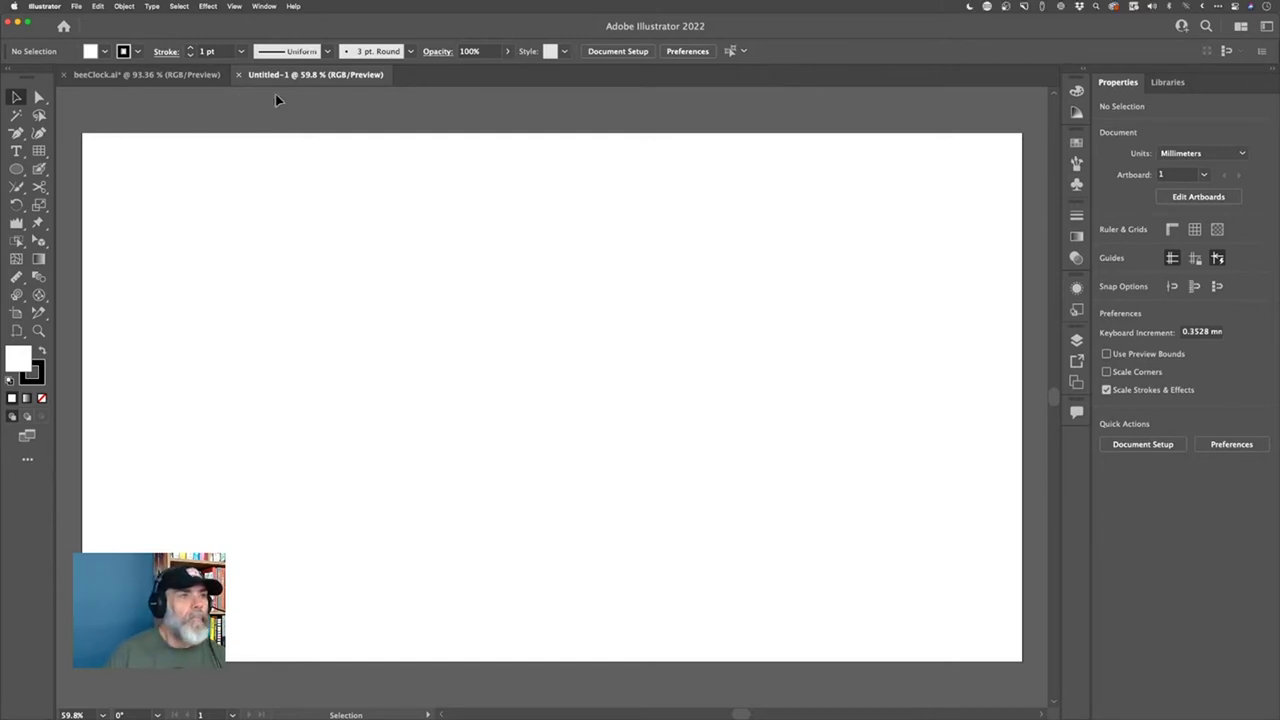
pyautogui.click(1241, 26)
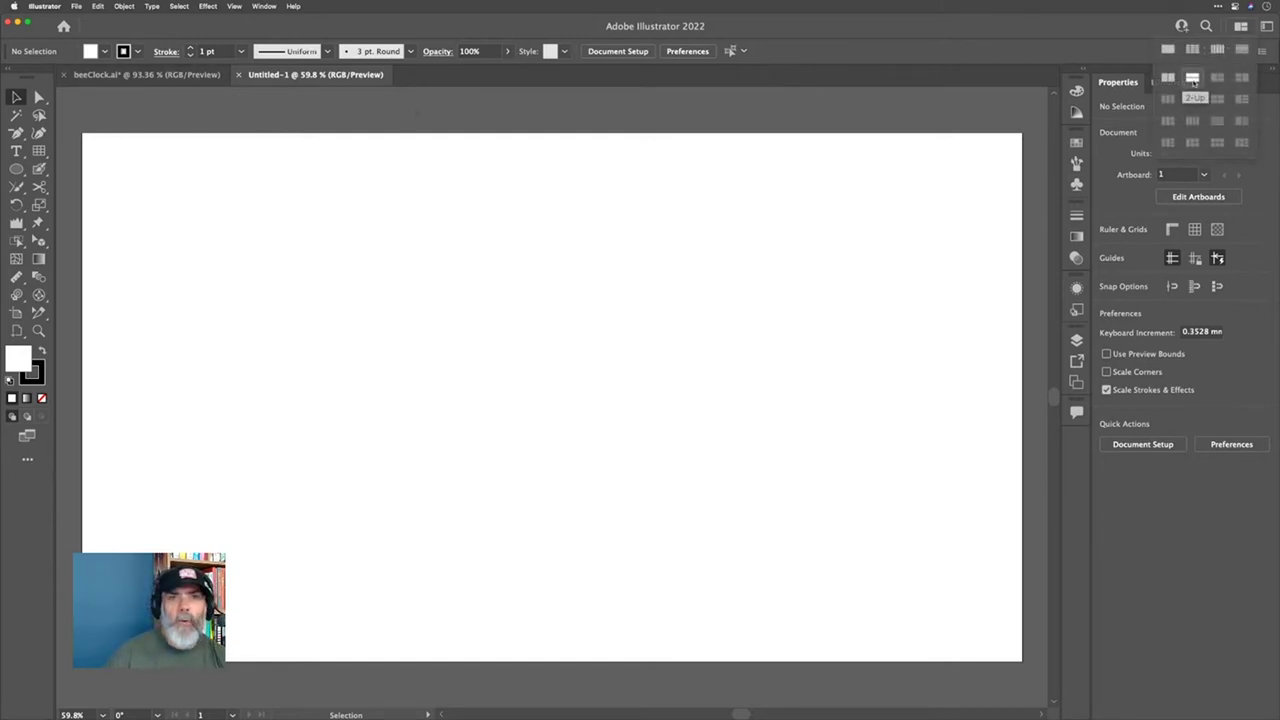
pyautogui.click(1192, 78)
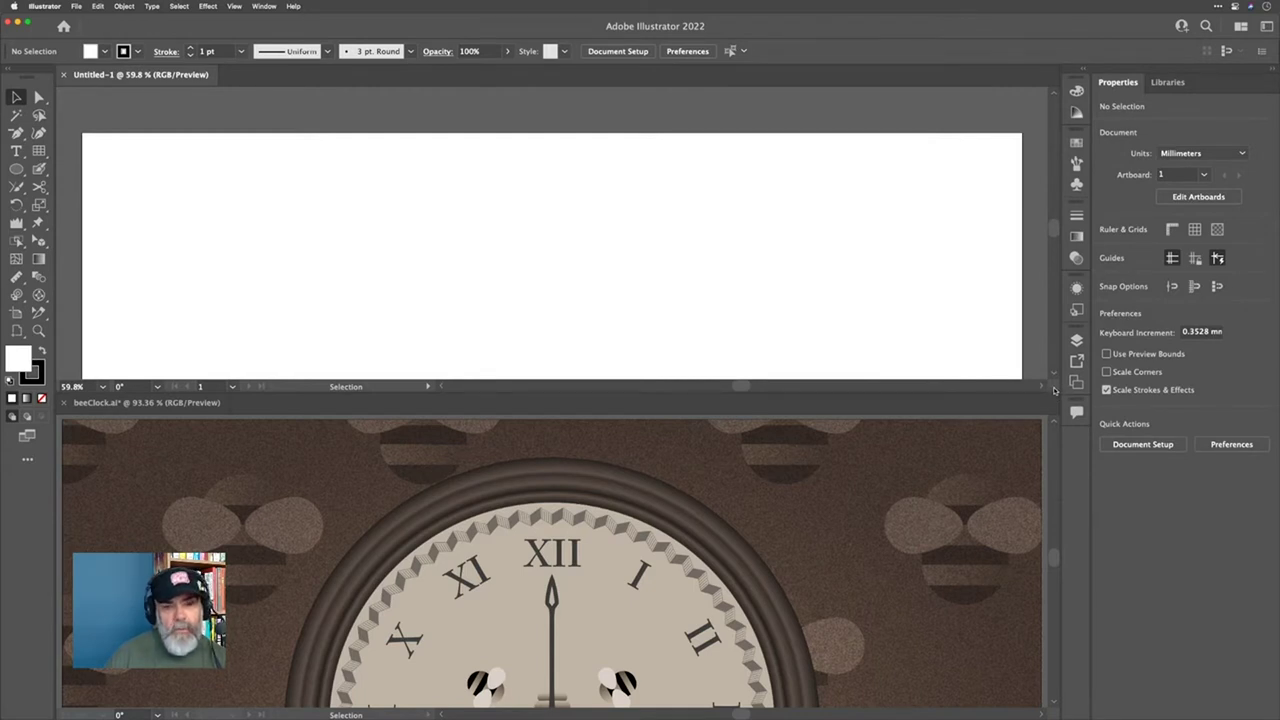
pyautogui.moveTo(1053, 390); pyautogui.dragTo(1064, 552)
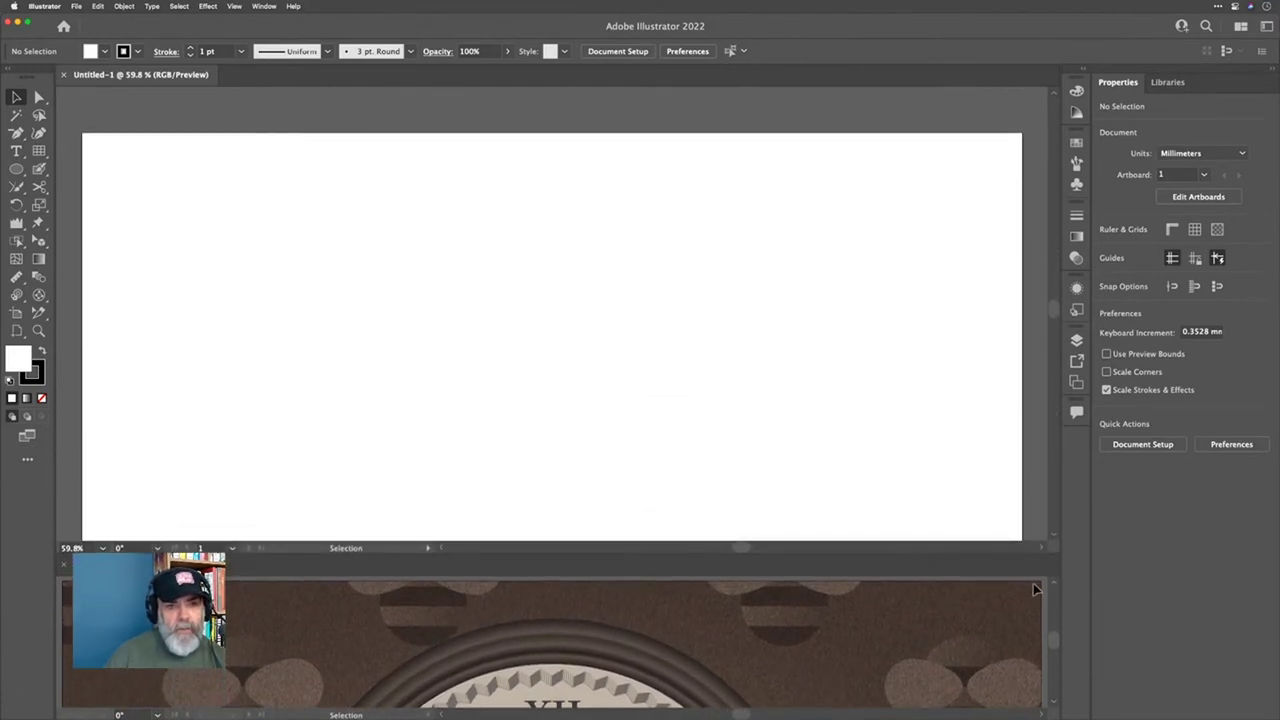
# Step: Fit the artboards of both the beeClock.ai reference and the blank document to their windows
pyautogui.click(1026, 587)
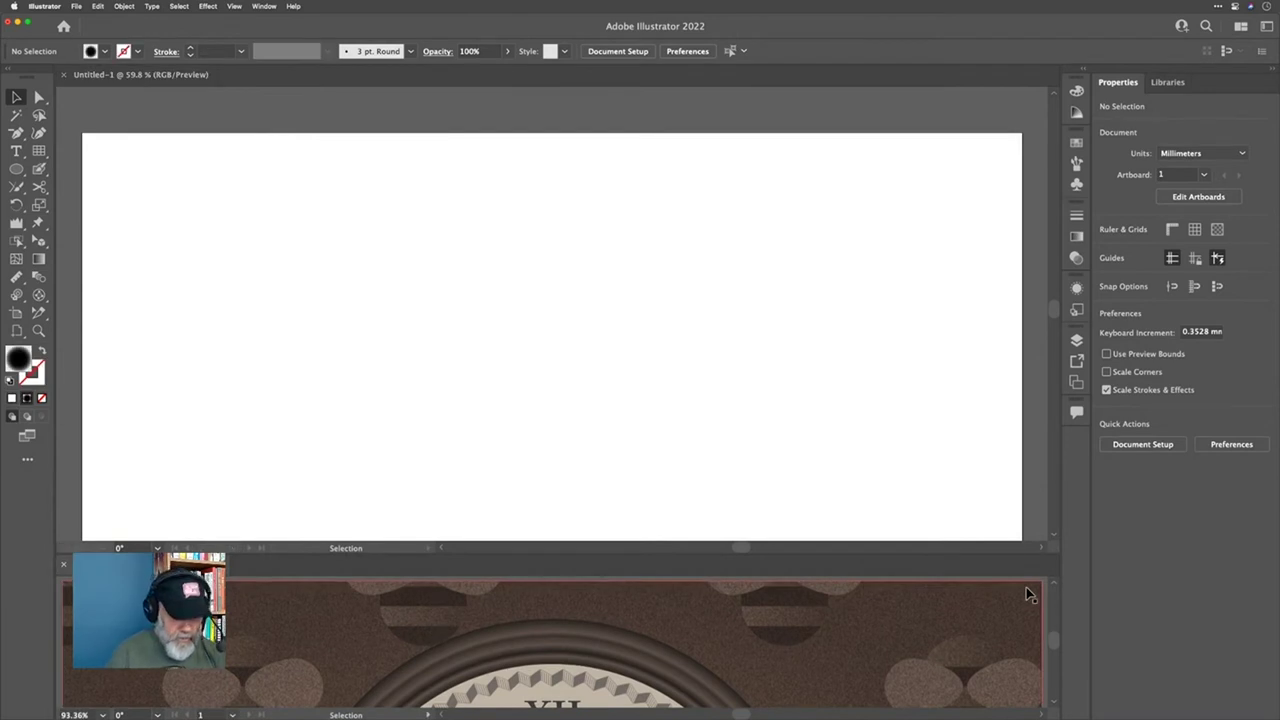
pyautogui.press('a')
pyautogui.hotkey('ctrl', '0')
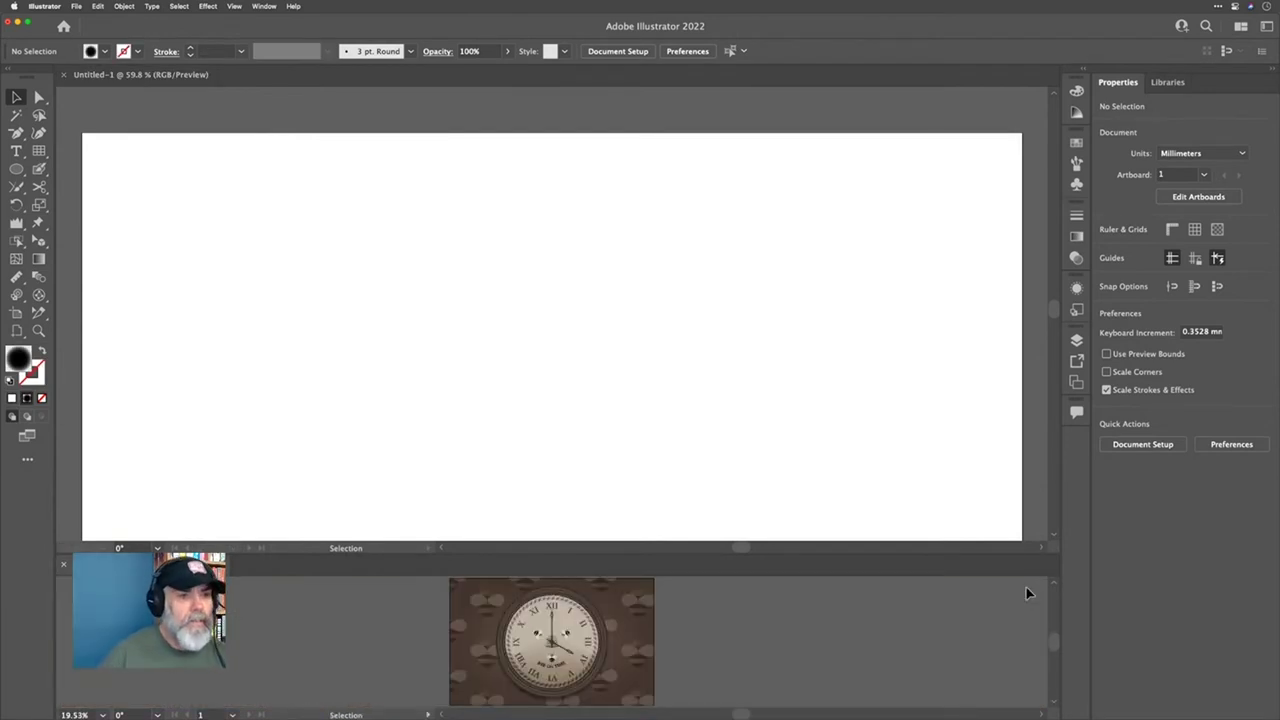
pyautogui.click(957, 483)
pyautogui.hotkey('ctrl', '0')
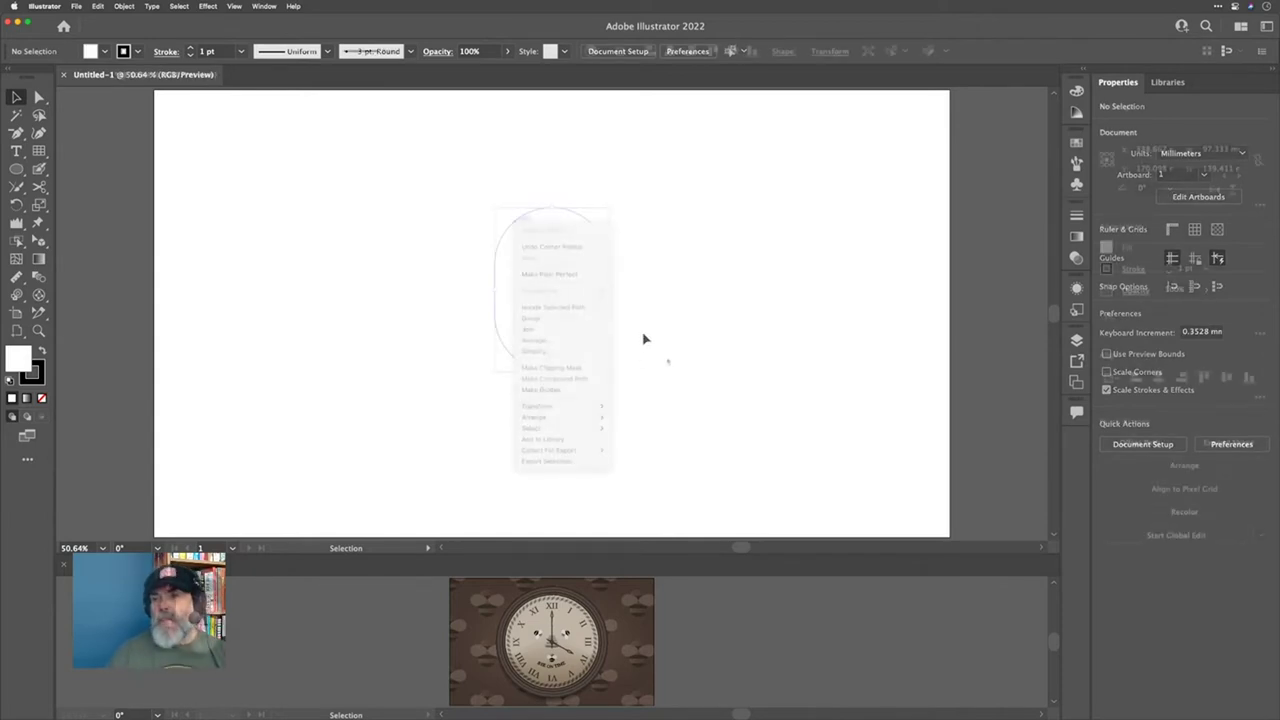
# Step: Square off the live corners of the pill-shaped rectangle and round them back to their maximum radius
pyautogui.click(553, 193)
pyautogui.click(558, 211)
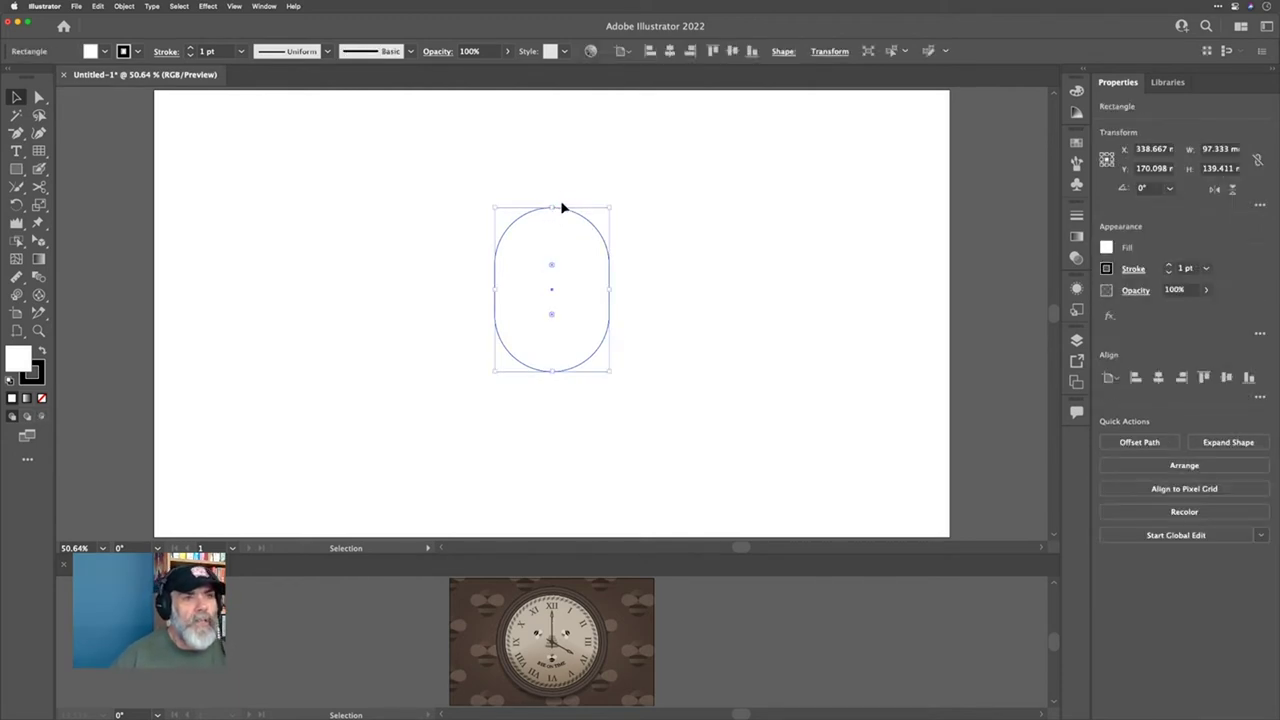
pyautogui.scroll(5, 552, 180)
pyautogui.scroll(-2, 556, 181)
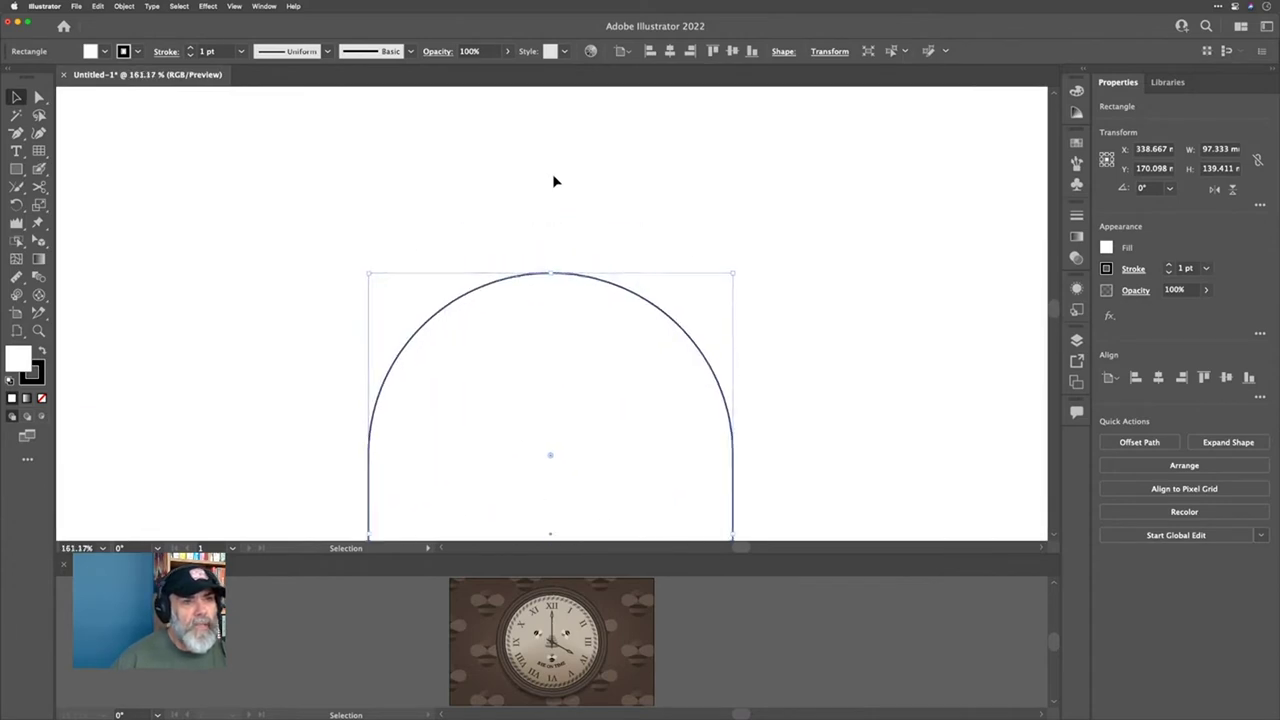
pyautogui.moveTo(546, 401); pyautogui.dragTo(772, 255)
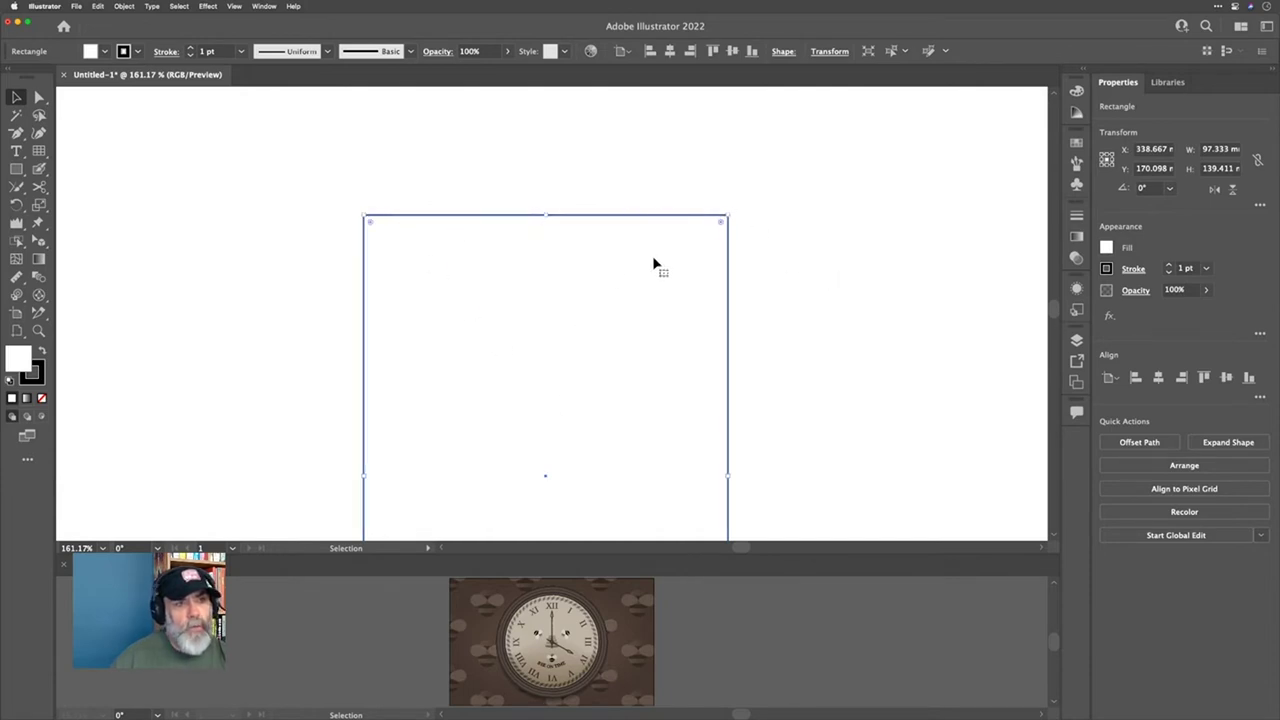
pyautogui.moveTo(721, 221); pyautogui.dragTo(530, 414)
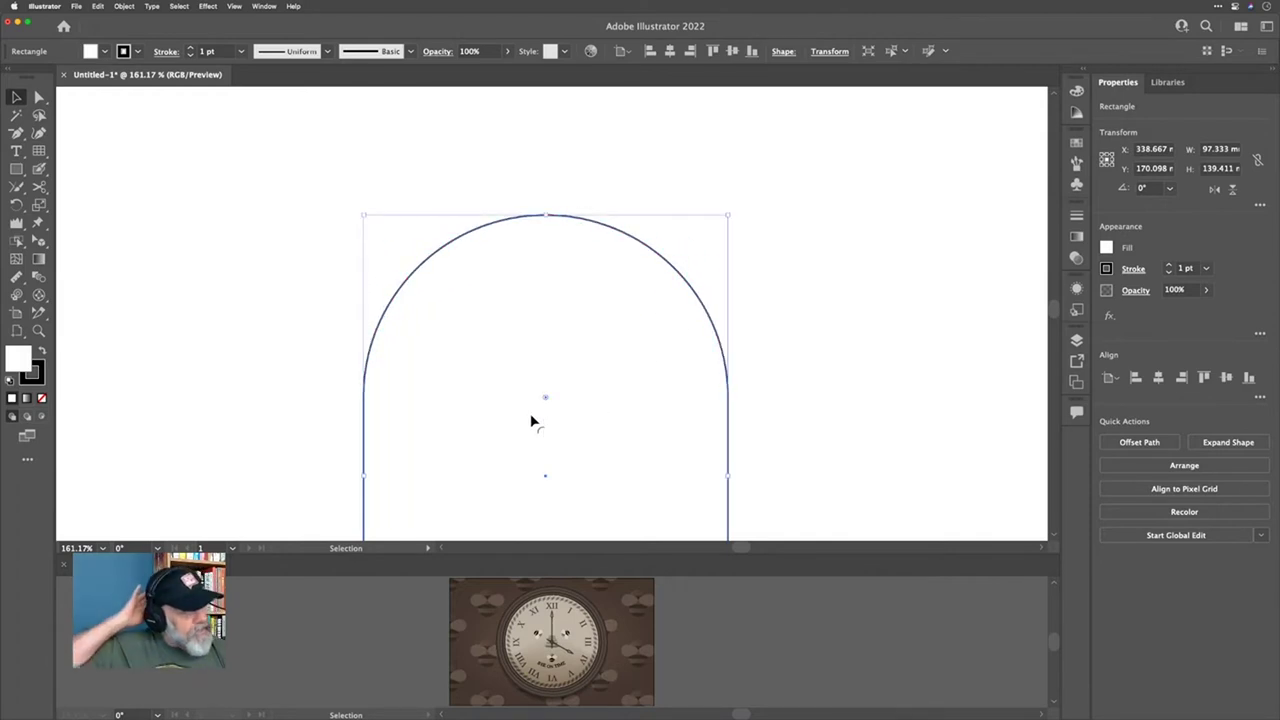
# Step: Try to move the pill shape's top anchor point to about X 320.23 mm, Y 85.45 mm, and undo the move
pyautogui.press('a')
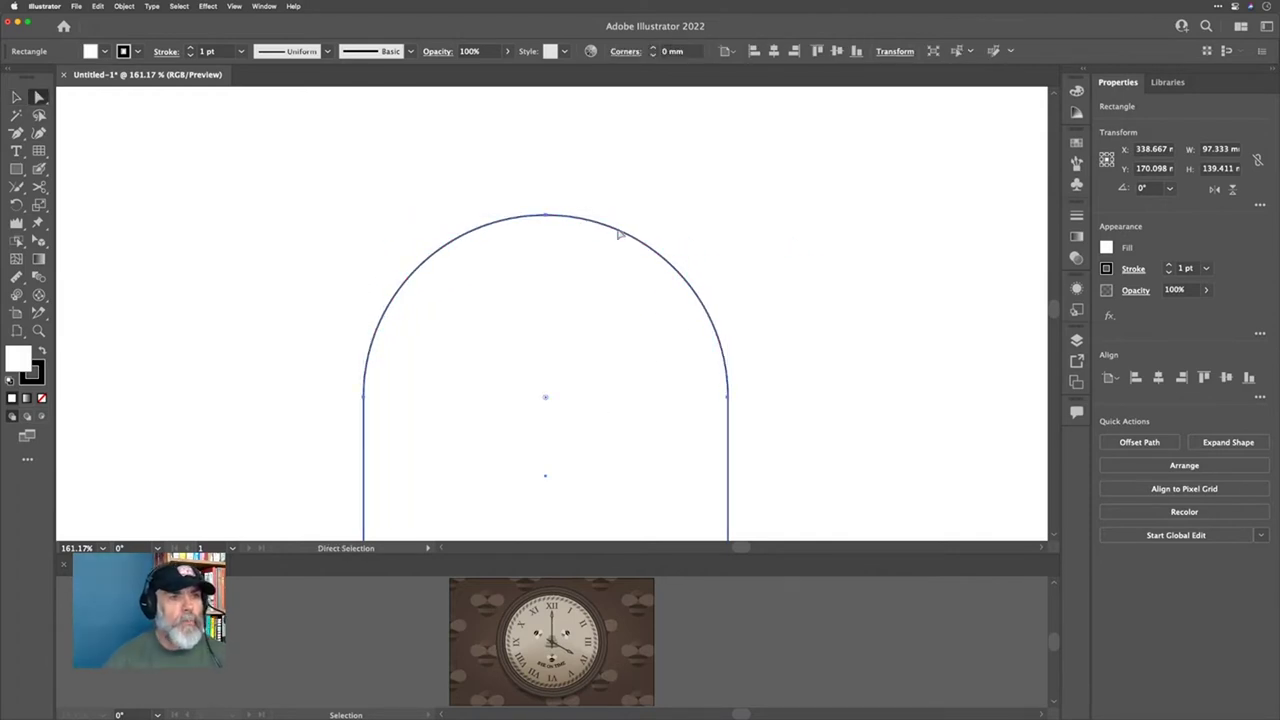
pyautogui.click(580, 197)
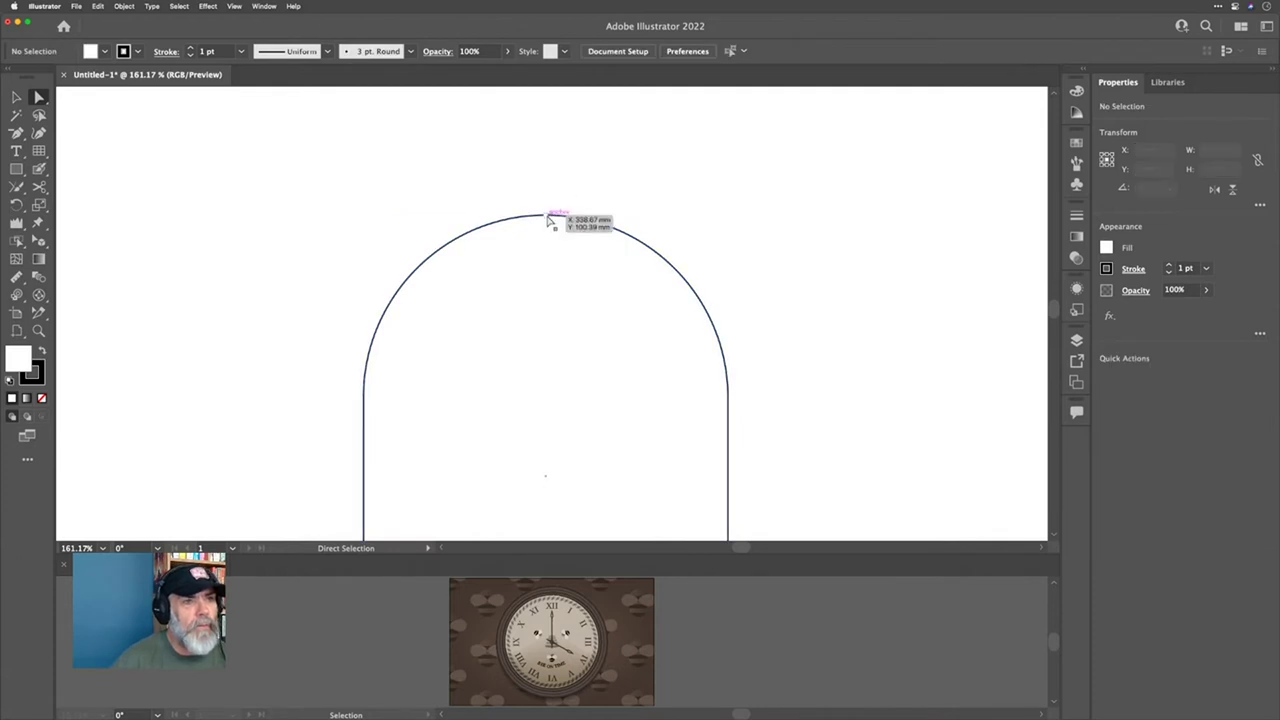
pyautogui.click(549, 215)
pyautogui.moveTo(549, 215); pyautogui.dragTo(477, 163)
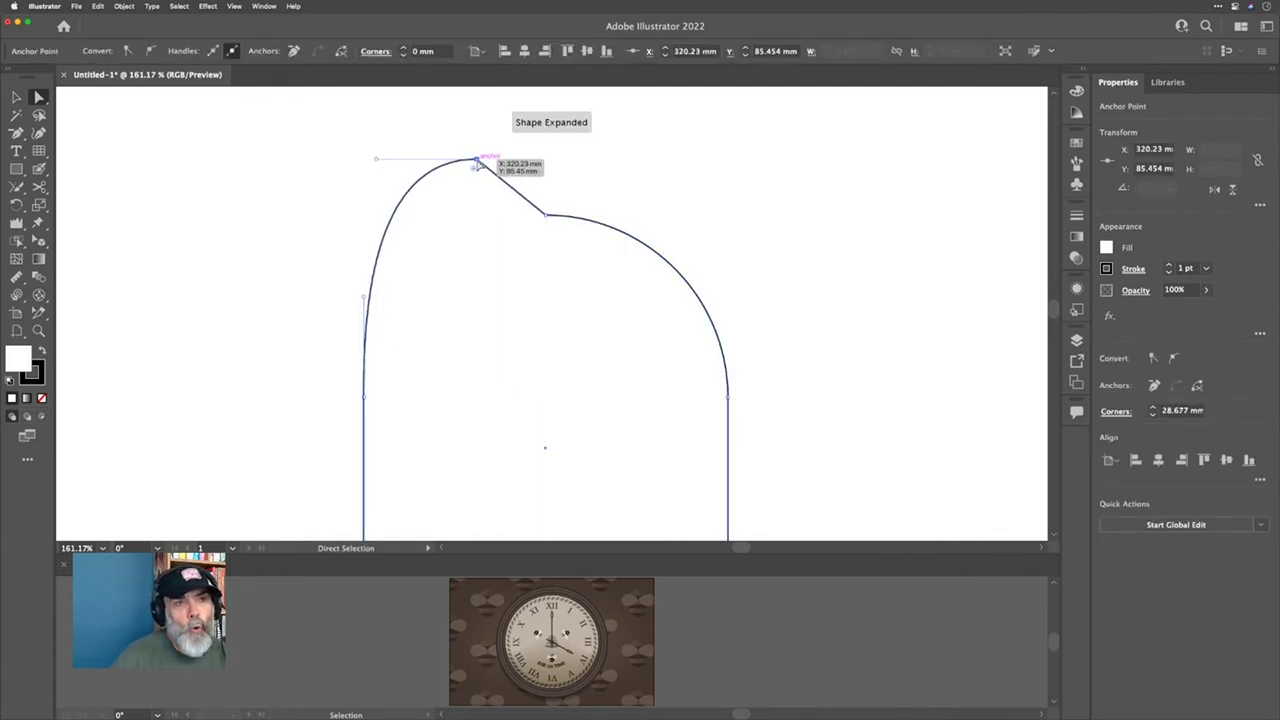
pyautogui.press('super')
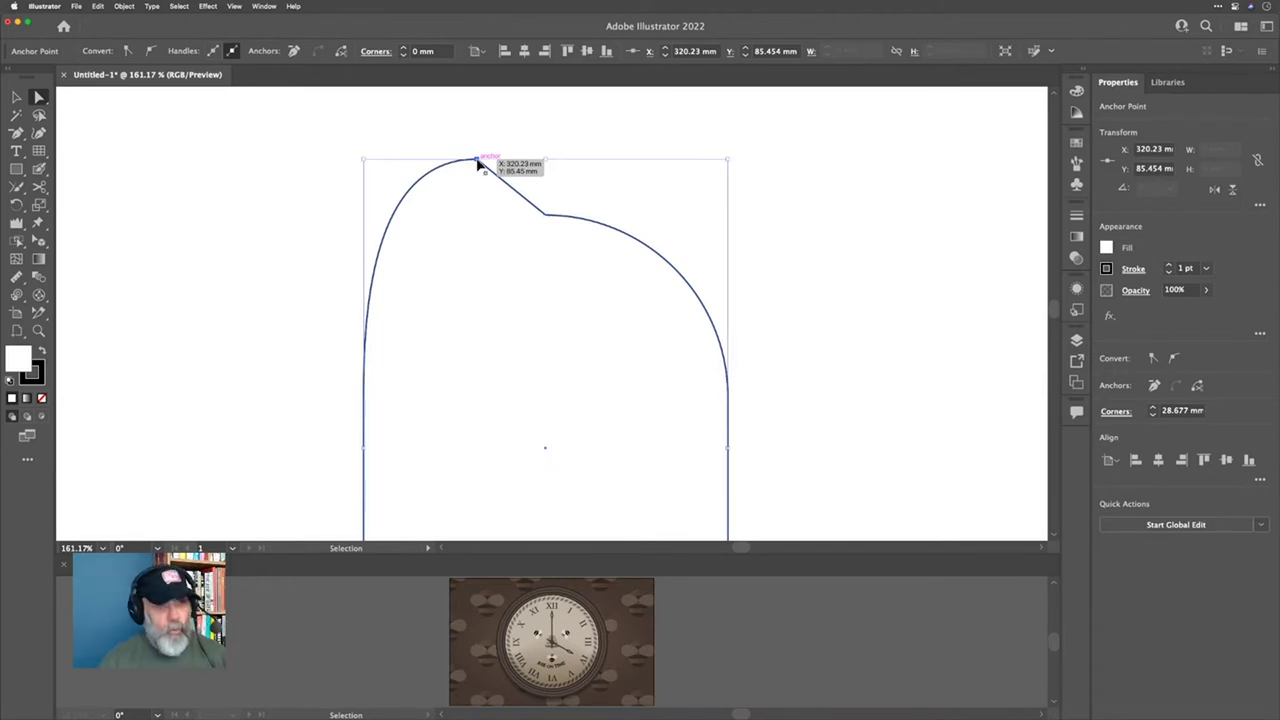
pyautogui.press('super+z')
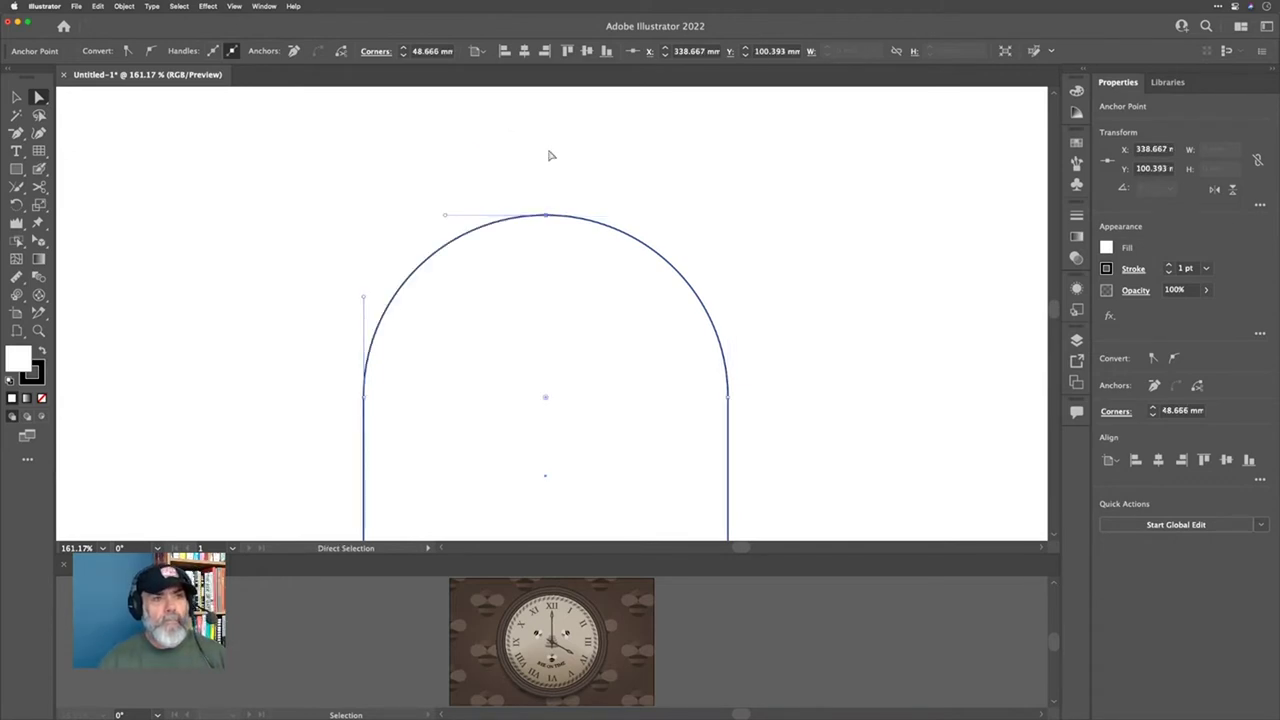
pyautogui.click(560, 158)
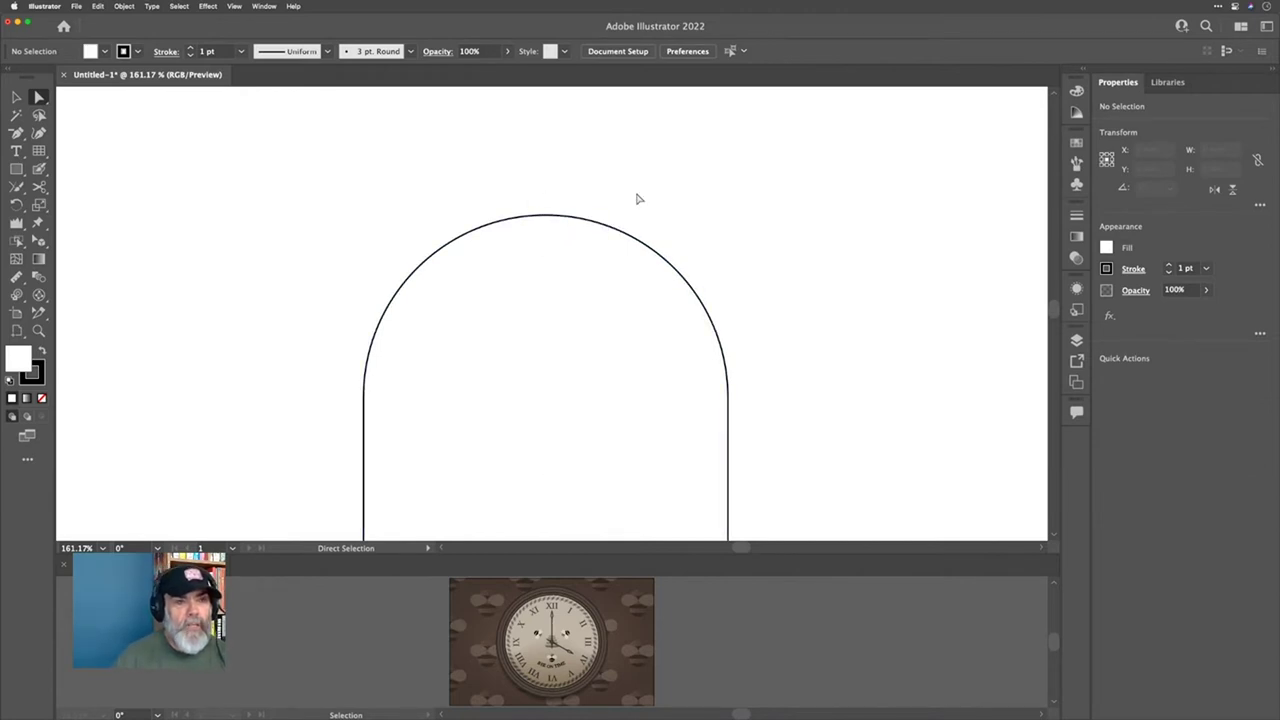
pyautogui.scroll(-5, 637, 197)
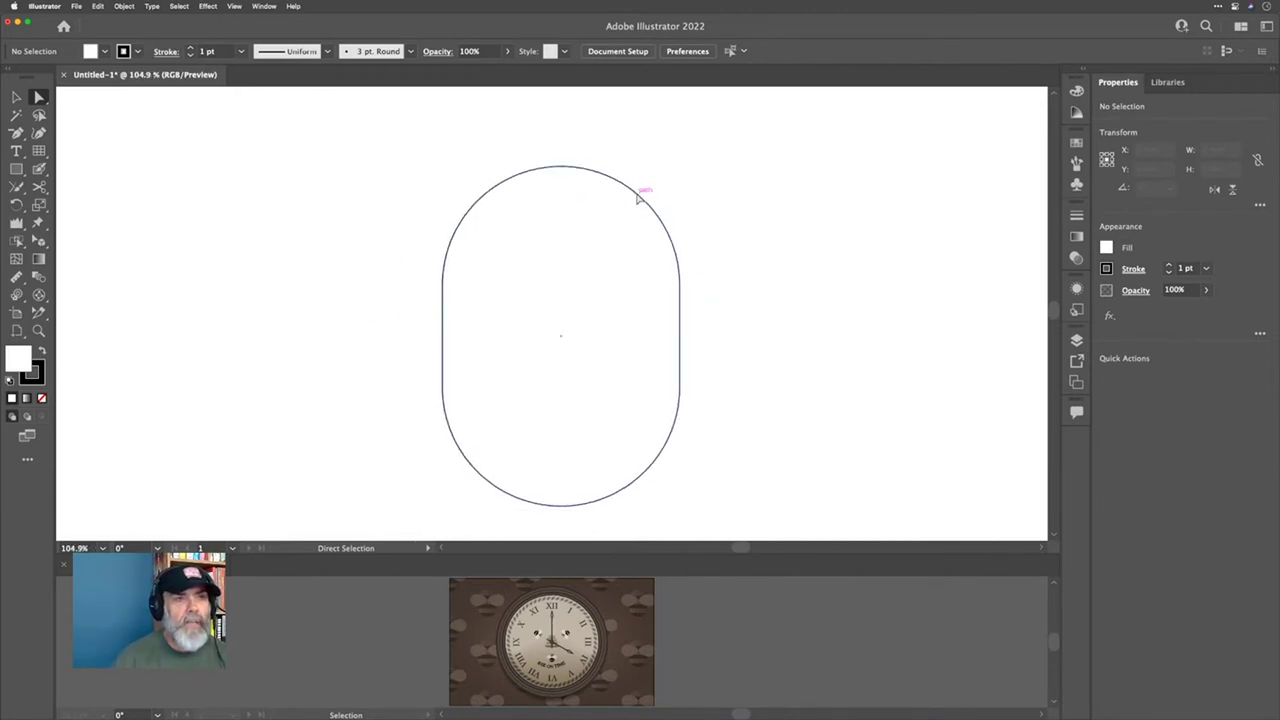
# Step: Expand the pill-shaped live rectangle into an ordinary path
pyautogui.click(14, 98)
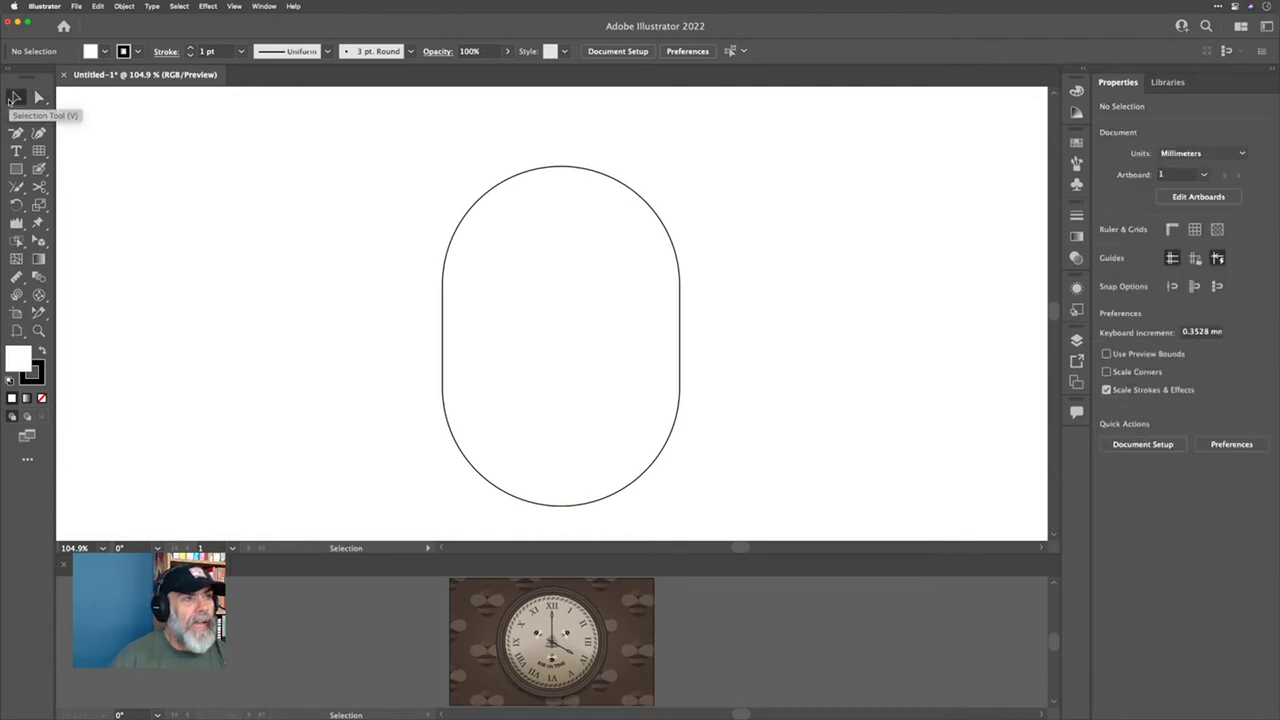
pyautogui.click(548, 172)
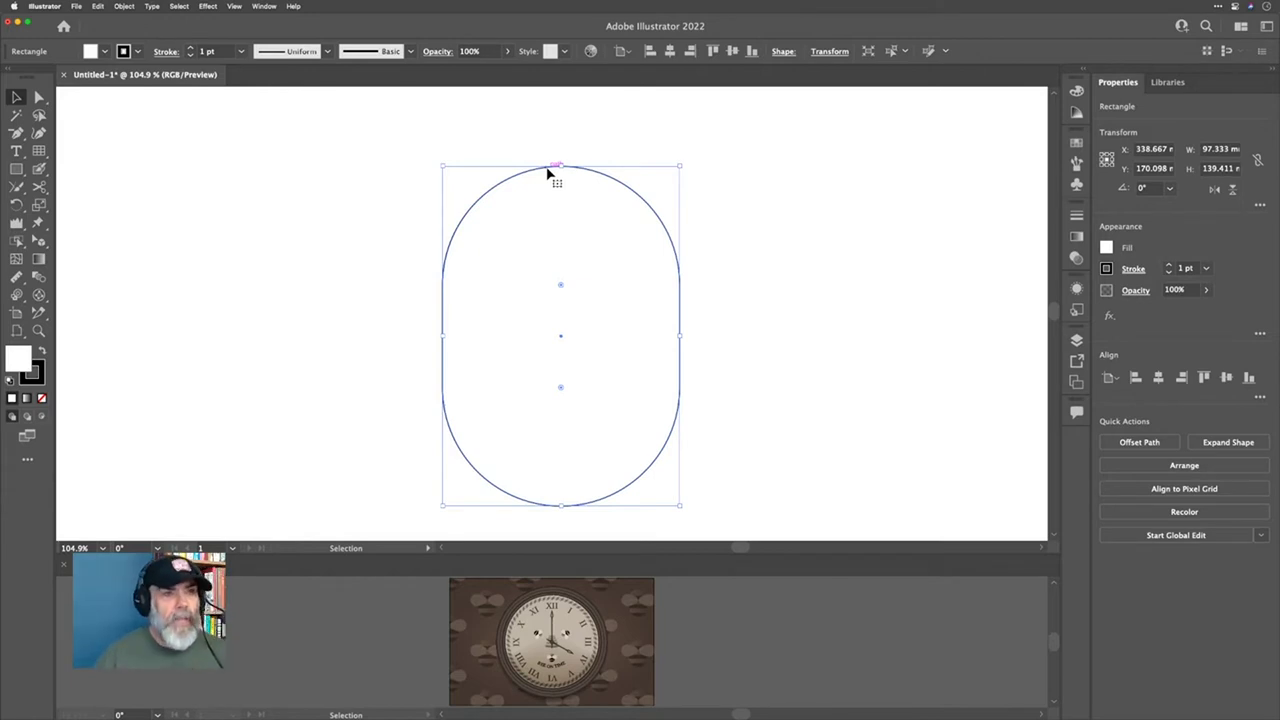
pyautogui.scroll(-1, 548, 172)
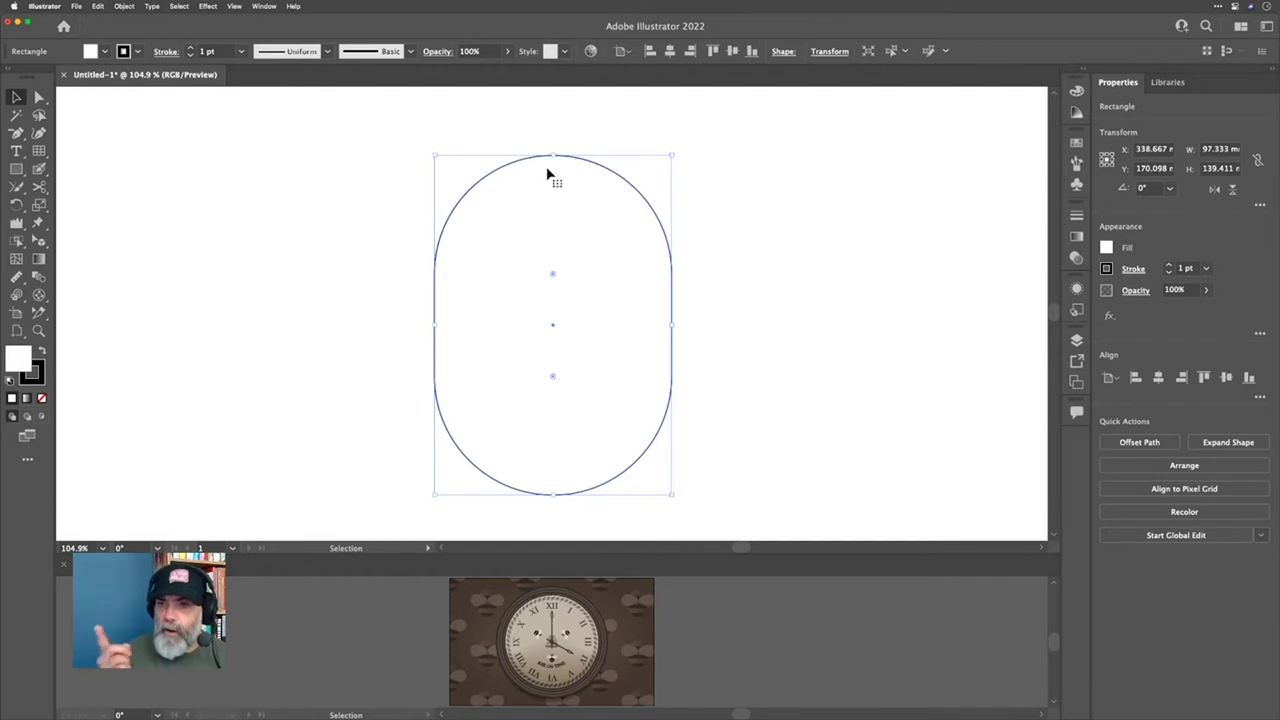
pyautogui.click(124, 6)
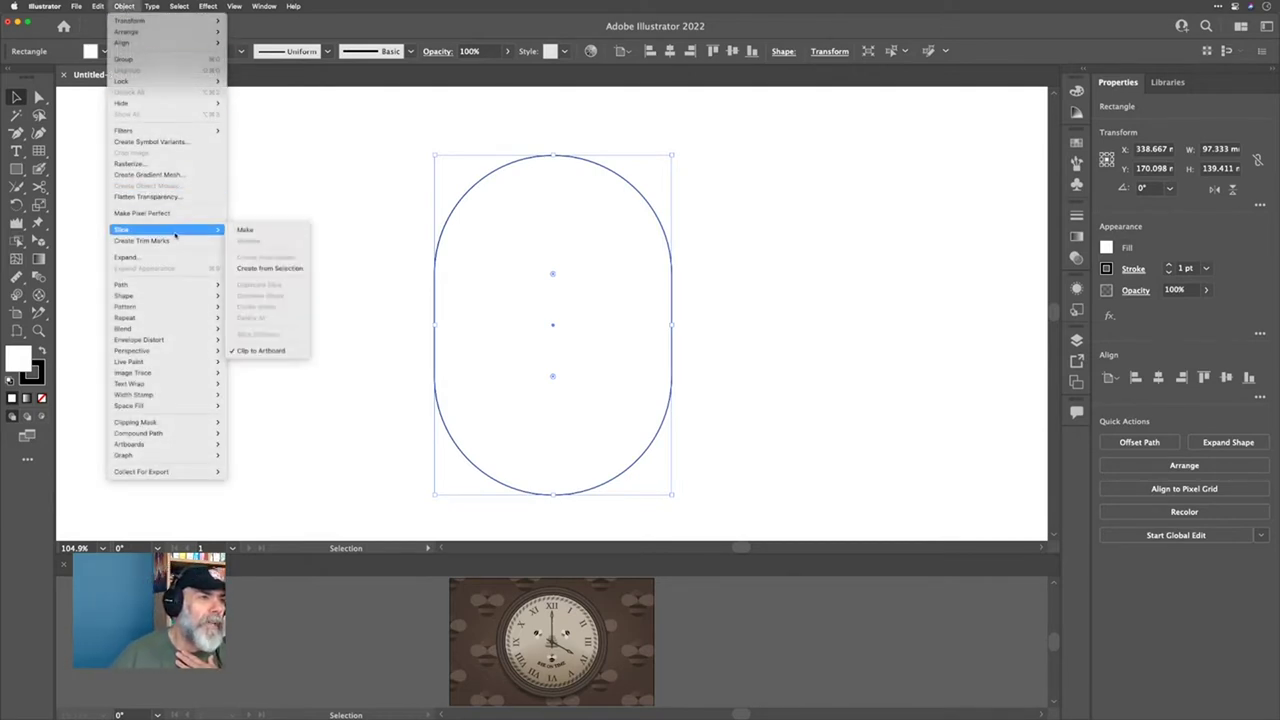
pyautogui.moveTo(175, 296)
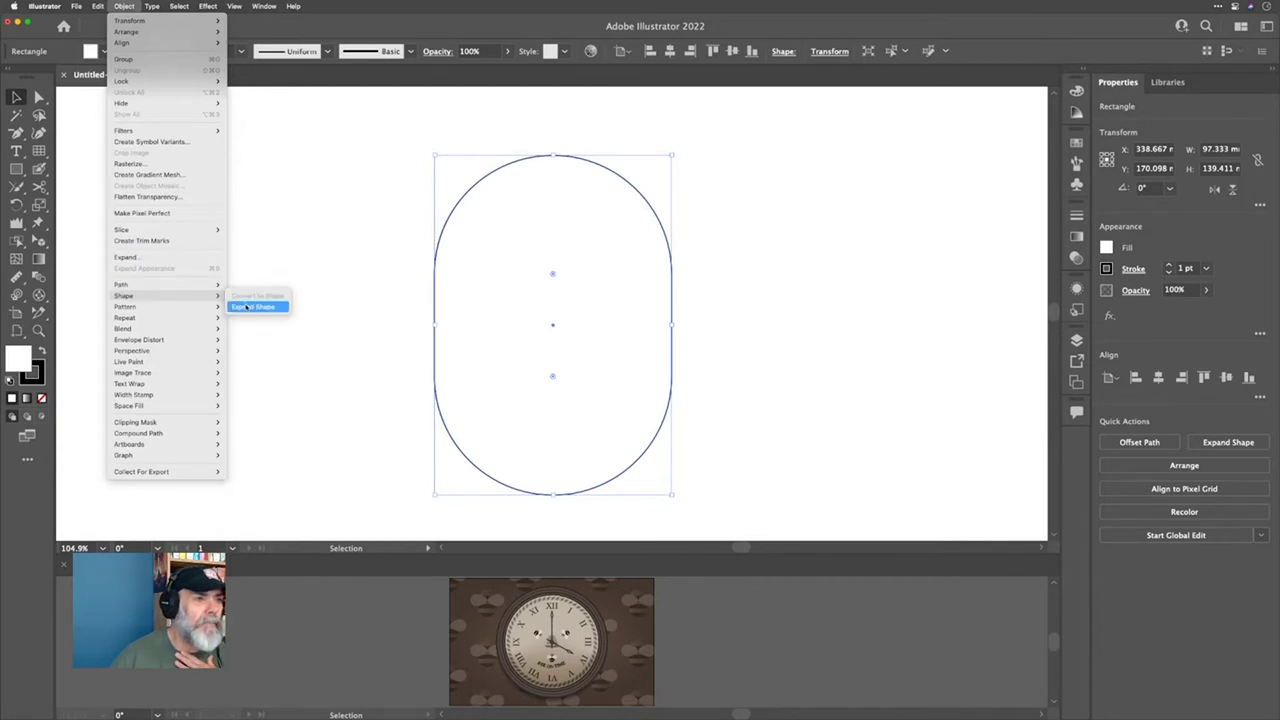
pyautogui.click(248, 305)
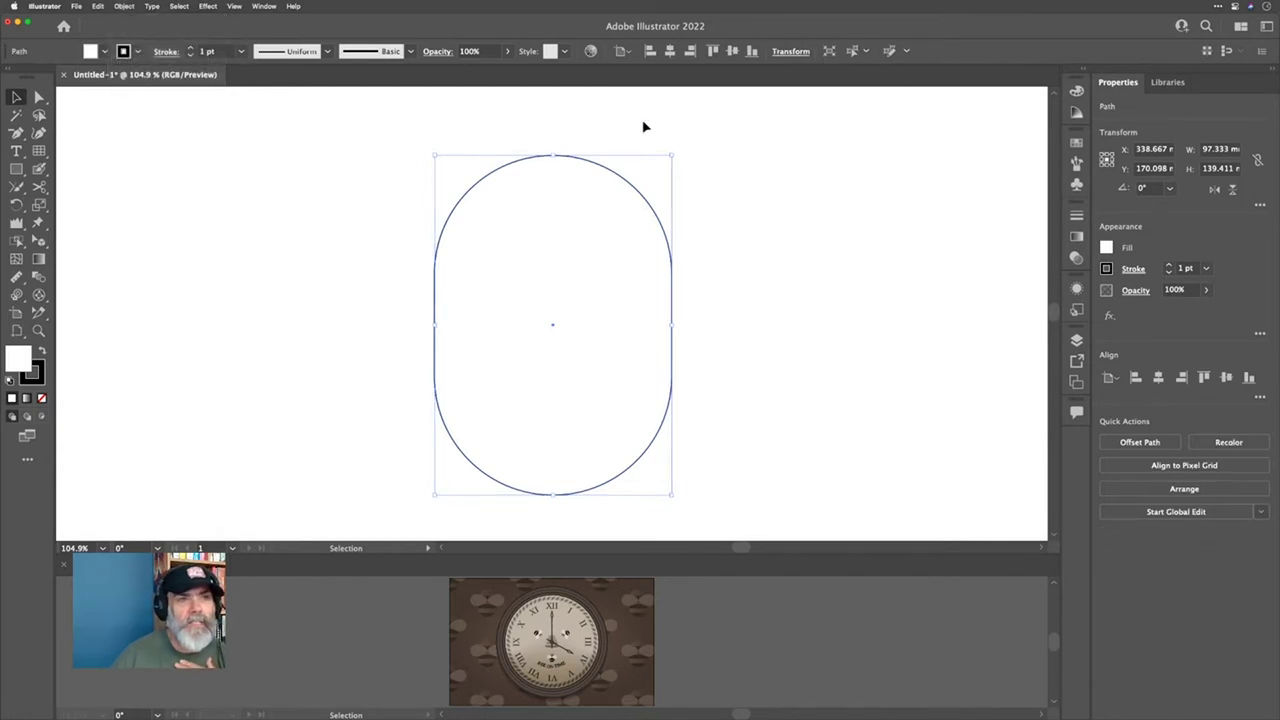
# Step: Try to move the expanded path's top anchor point straight up to about Y 86.55 mm, and undo it
pyautogui.click(618, 135)
pyautogui.press('a')
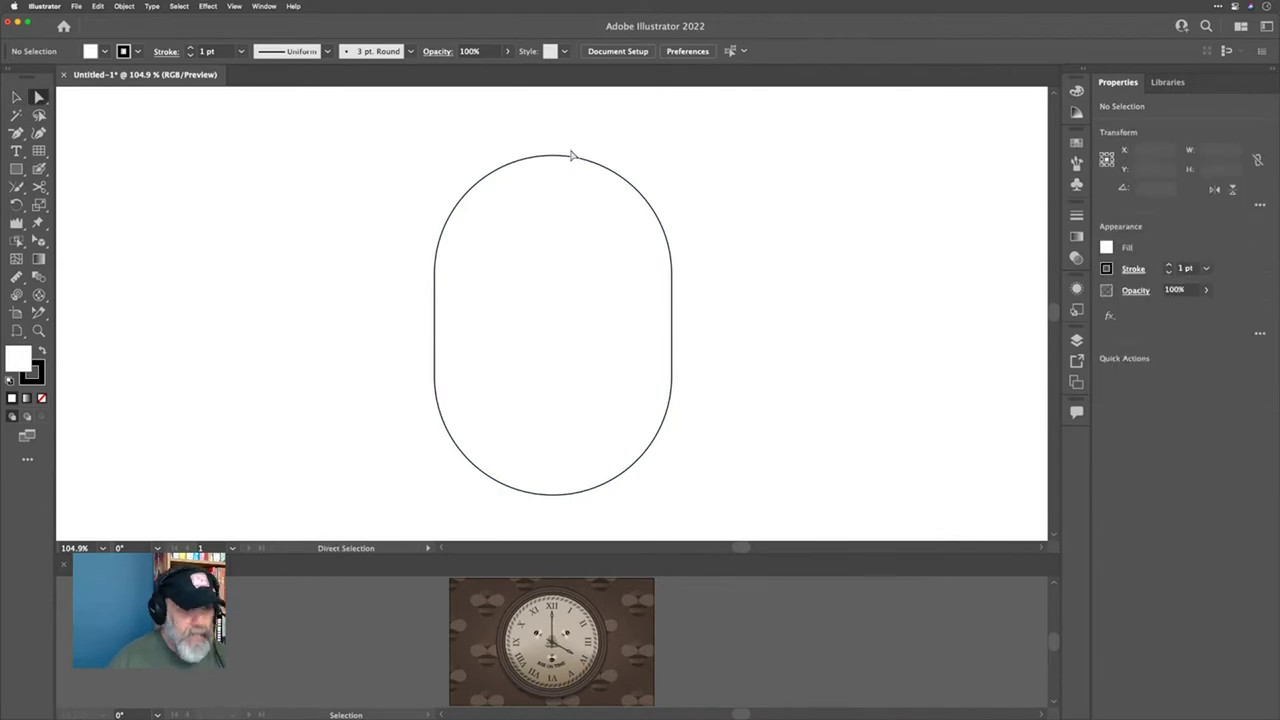
pyautogui.moveTo(556, 156); pyautogui.dragTo(556, 127)
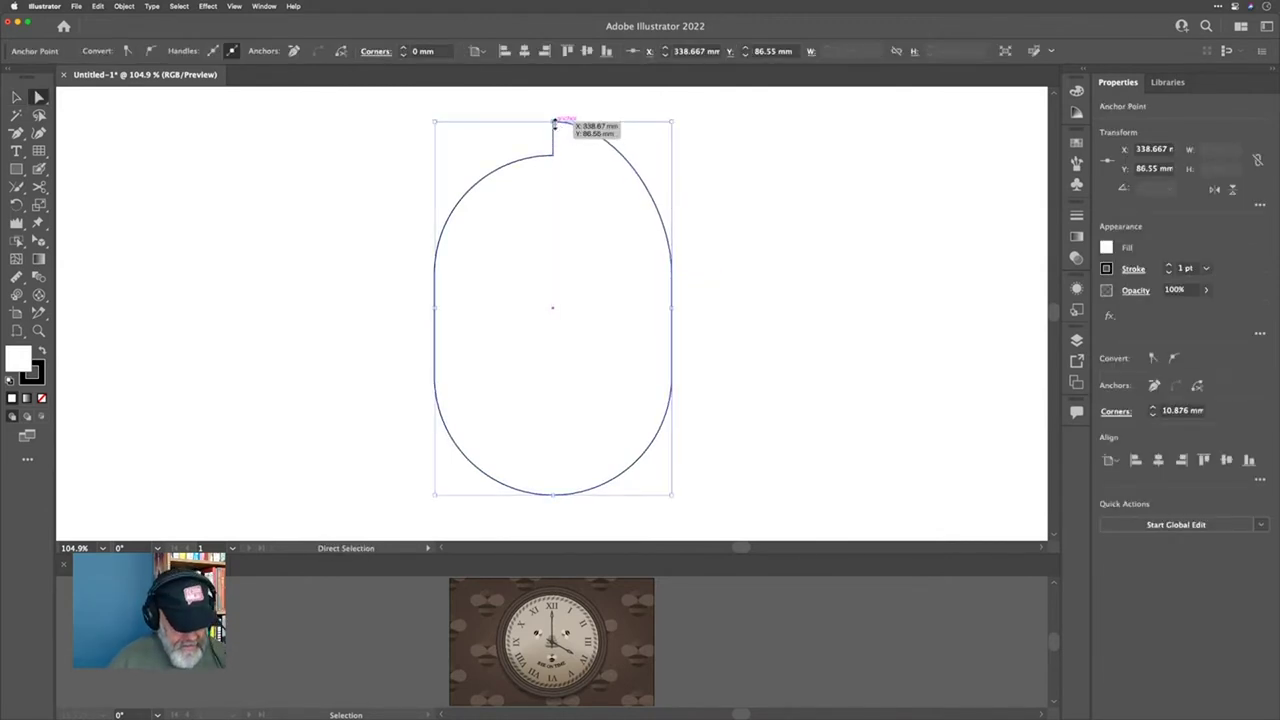
pyautogui.press('super+z')
pyautogui.click(588, 134)
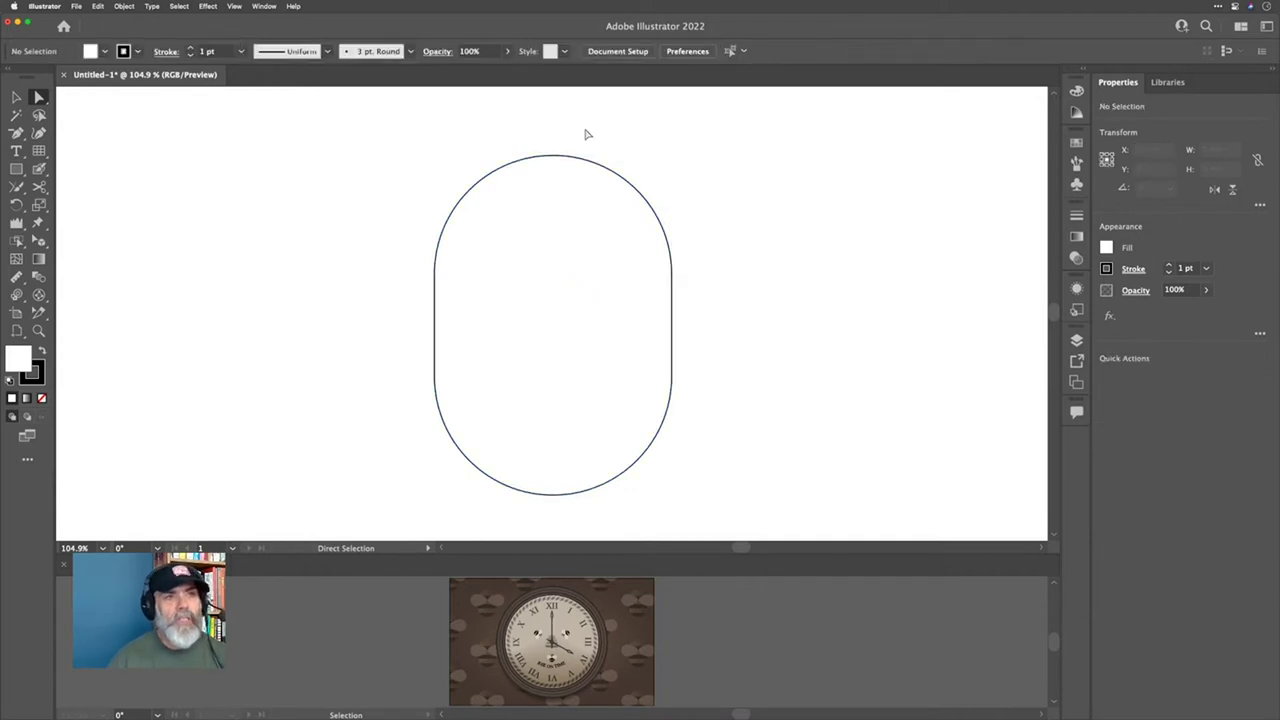
# Step: Simplify the expanded pill-shaped path with the automatic setting and deselect it
pyautogui.click(18, 97)
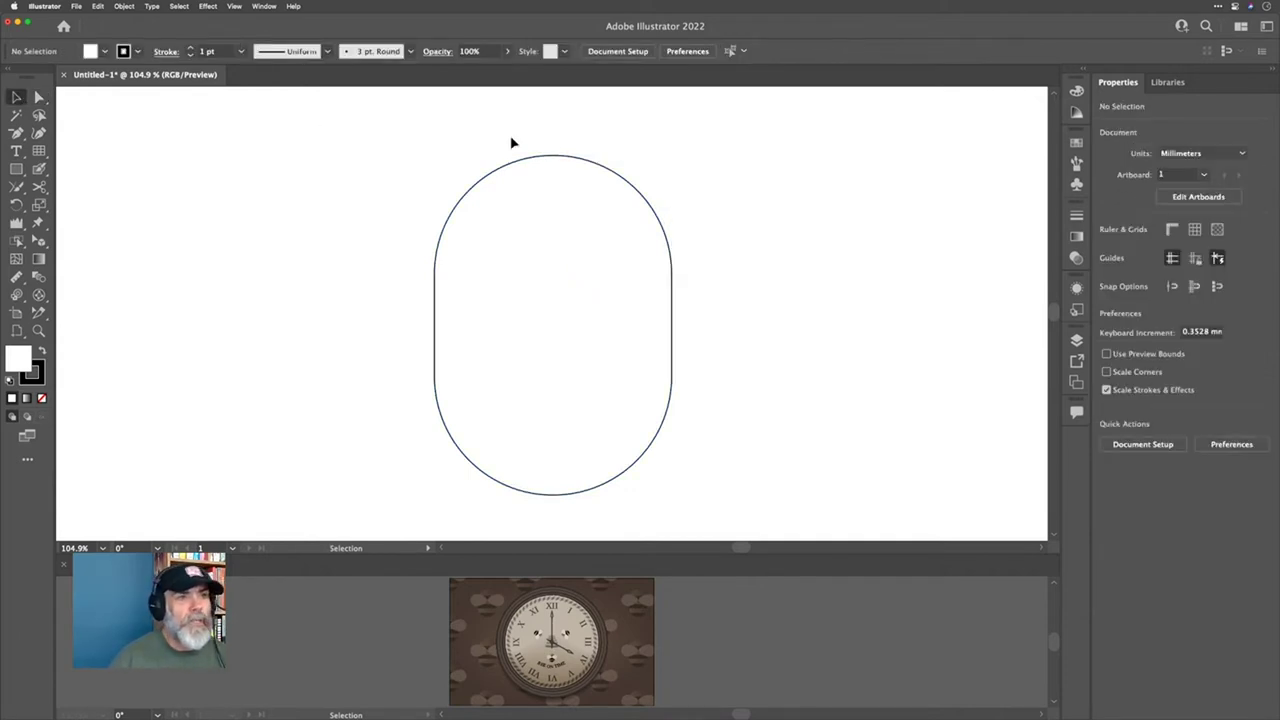
pyautogui.click(522, 166)
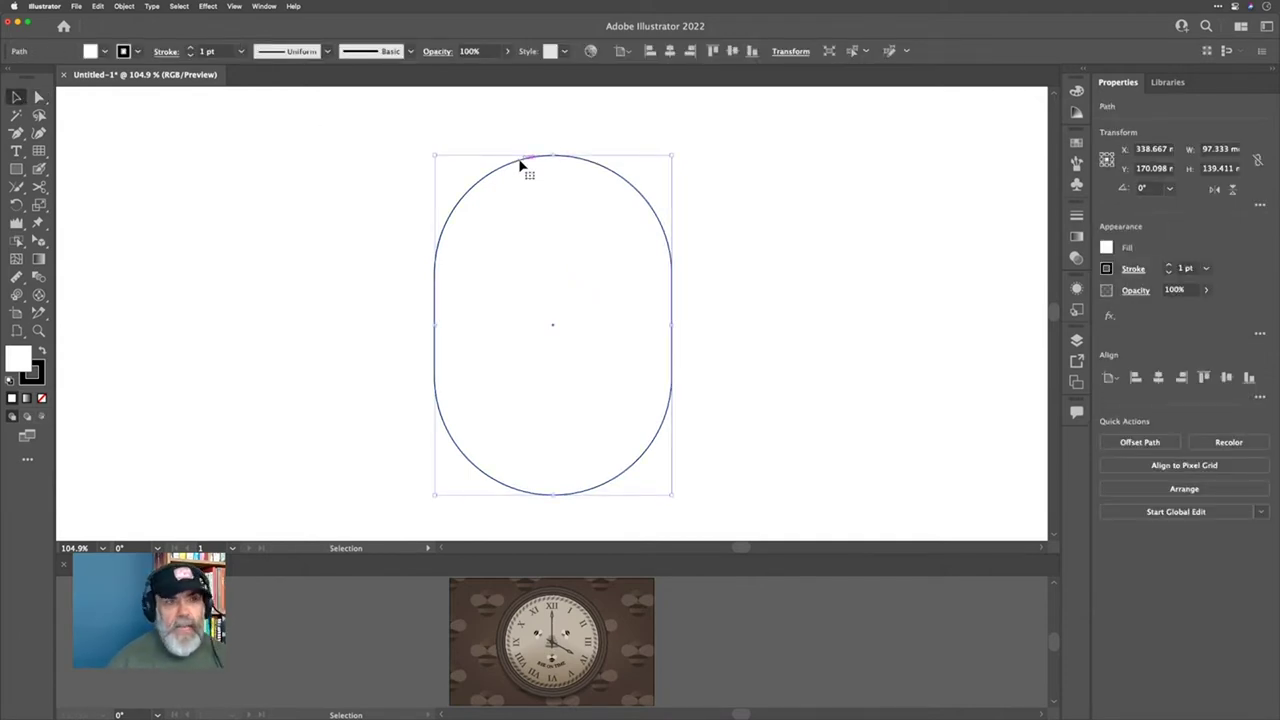
pyautogui.rightClick(520, 162)
pyautogui.click(576, 290)
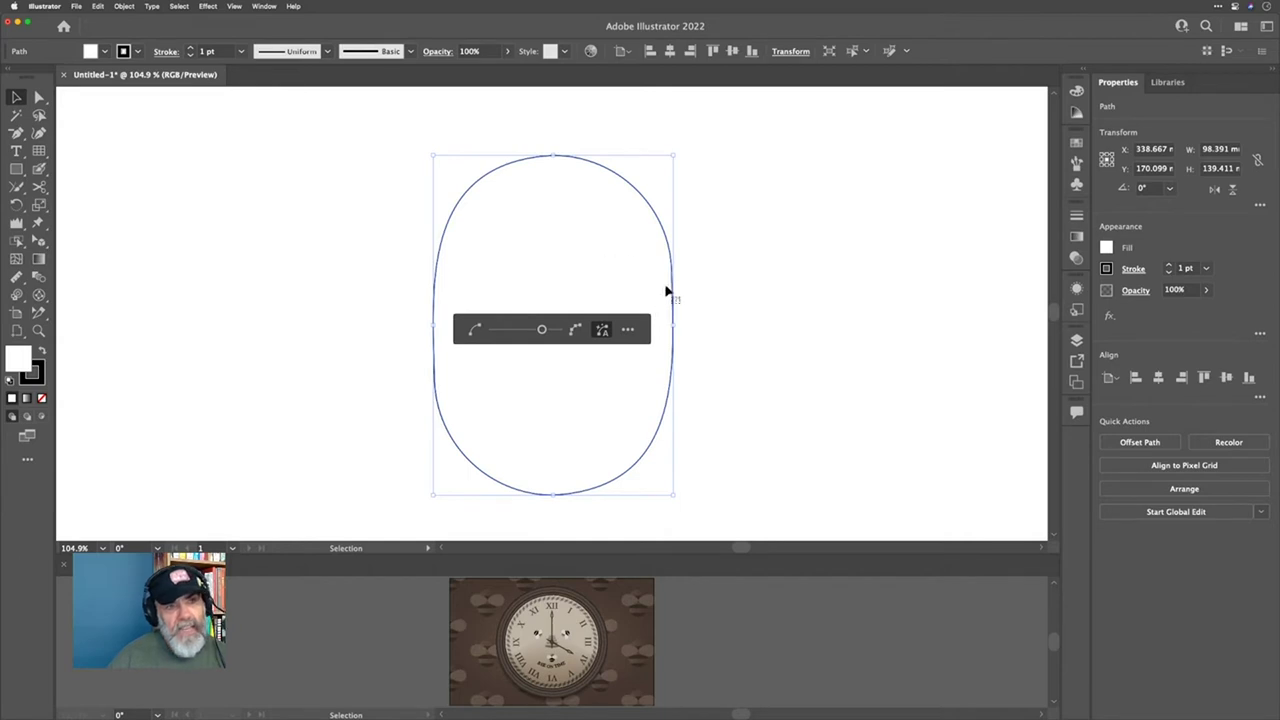
pyautogui.click(729, 292)
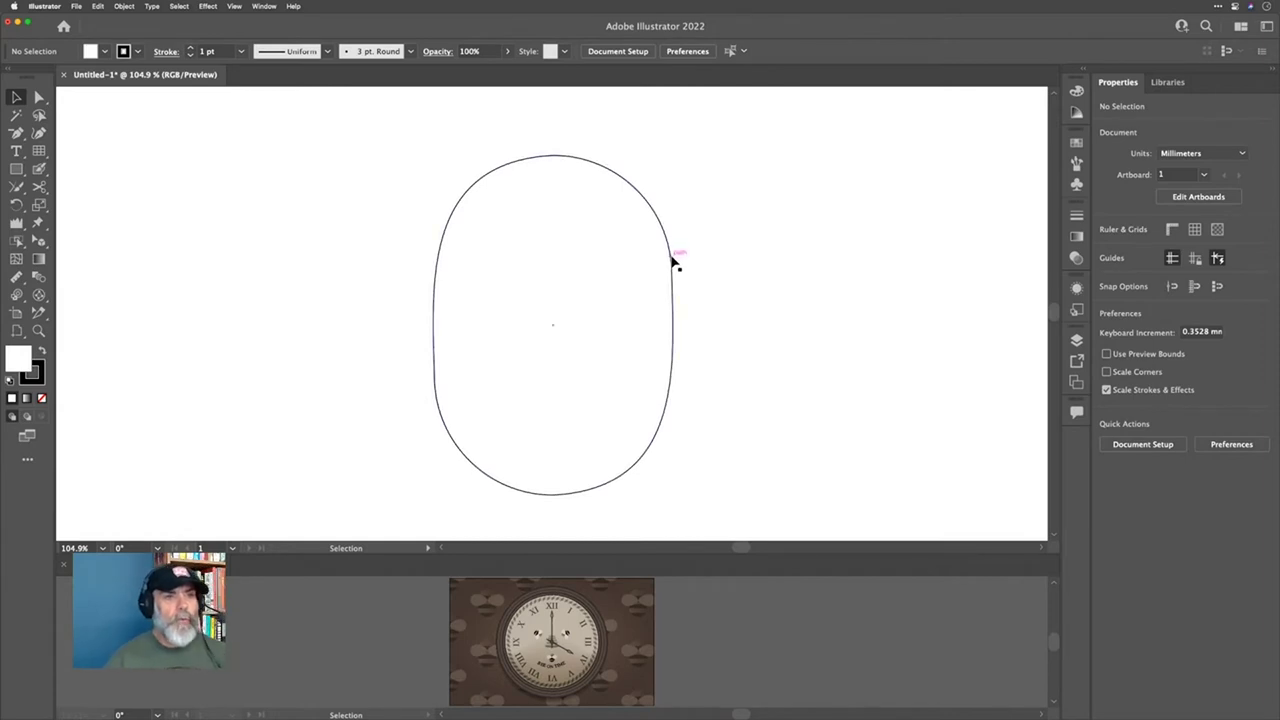
pyautogui.click(674, 257)
pyautogui.click(743, 240)
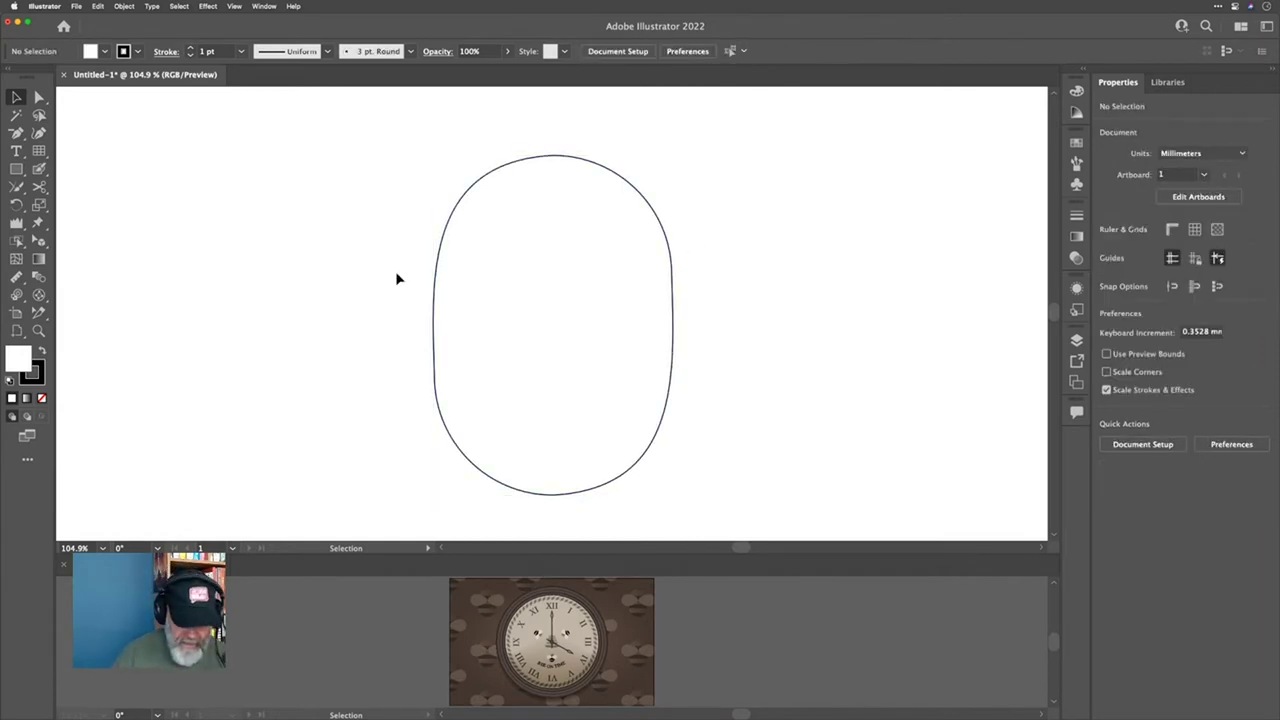
# Step: Draw a horizontal stripe about 115.5 by 15.8 mm across the upper part of the body and place a copy just below it
pyautogui.press('m')
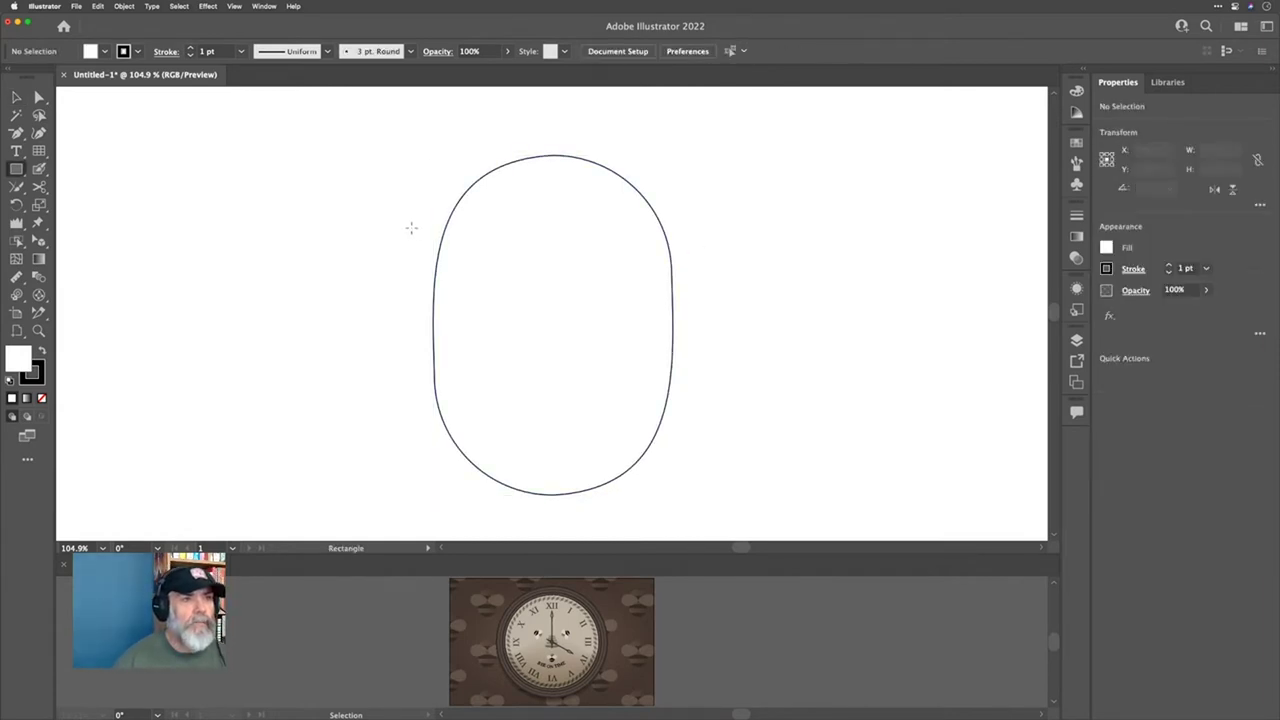
pyautogui.moveTo(409, 232); pyautogui.dragTo(692, 287)
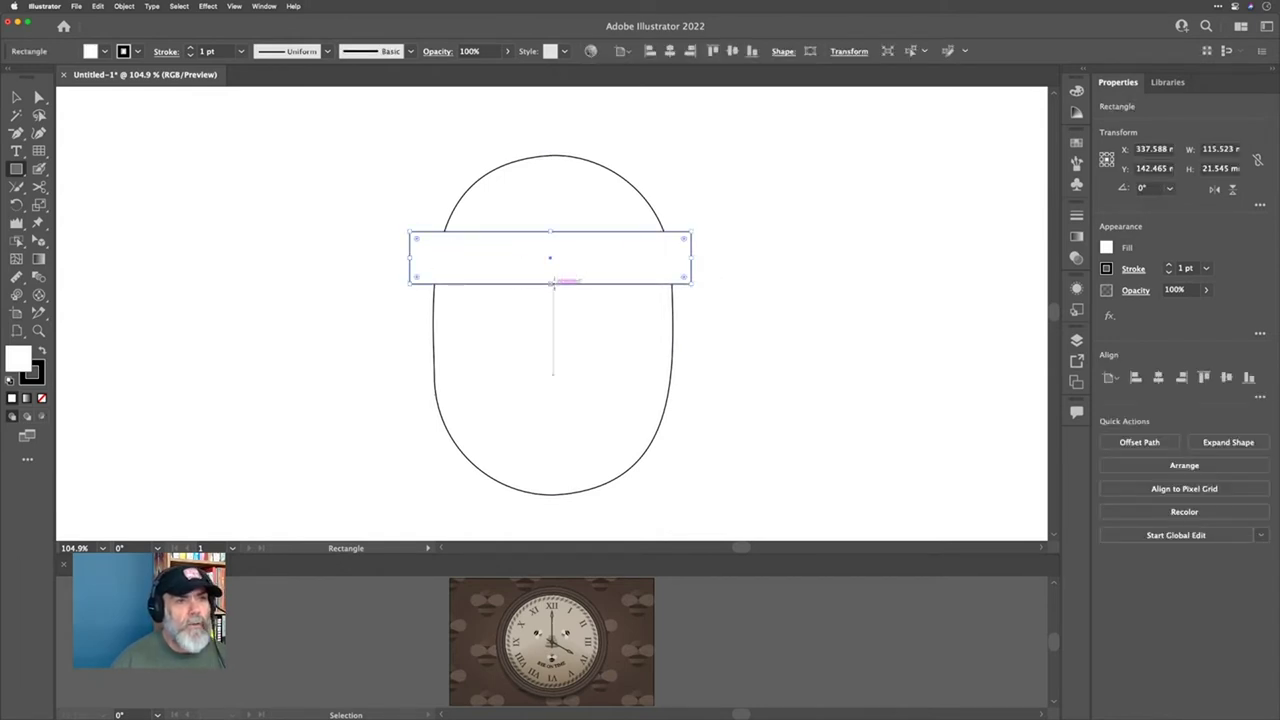
pyautogui.moveTo(552, 285)
pyautogui.mouseDown()
pyautogui.moveTo(551, 268)
pyautogui.moveTo(566, 331)
pyautogui.mouseUp()
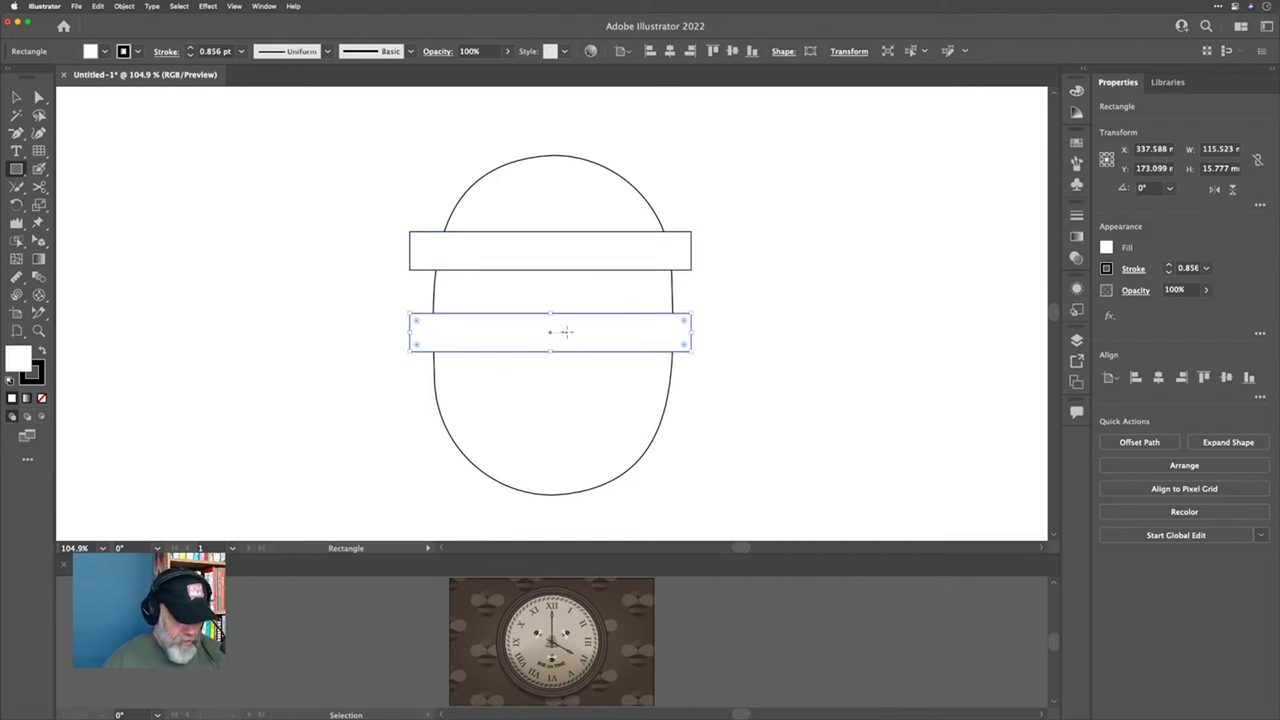
# Step: Undo the thinner stripe's copy, then make the stripe about 22.1 mm tall with two copies spaced below it across the body
pyautogui.press('super+z')
pyautogui.moveTo(551, 271)
pyautogui.mouseDown()
pyautogui.moveTo(569, 371)
pyautogui.moveTo(568, 356)
pyautogui.mouseUp()
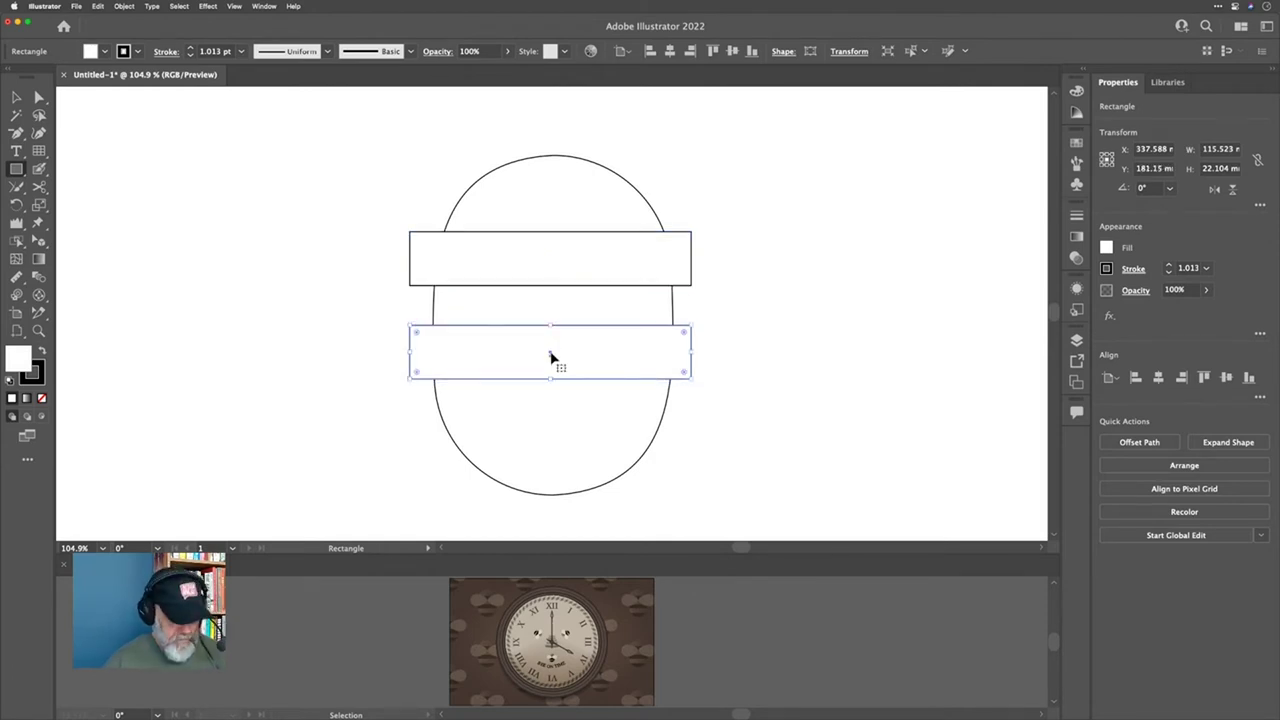
pyautogui.moveTo(550, 357); pyautogui.dragTo(546, 431)
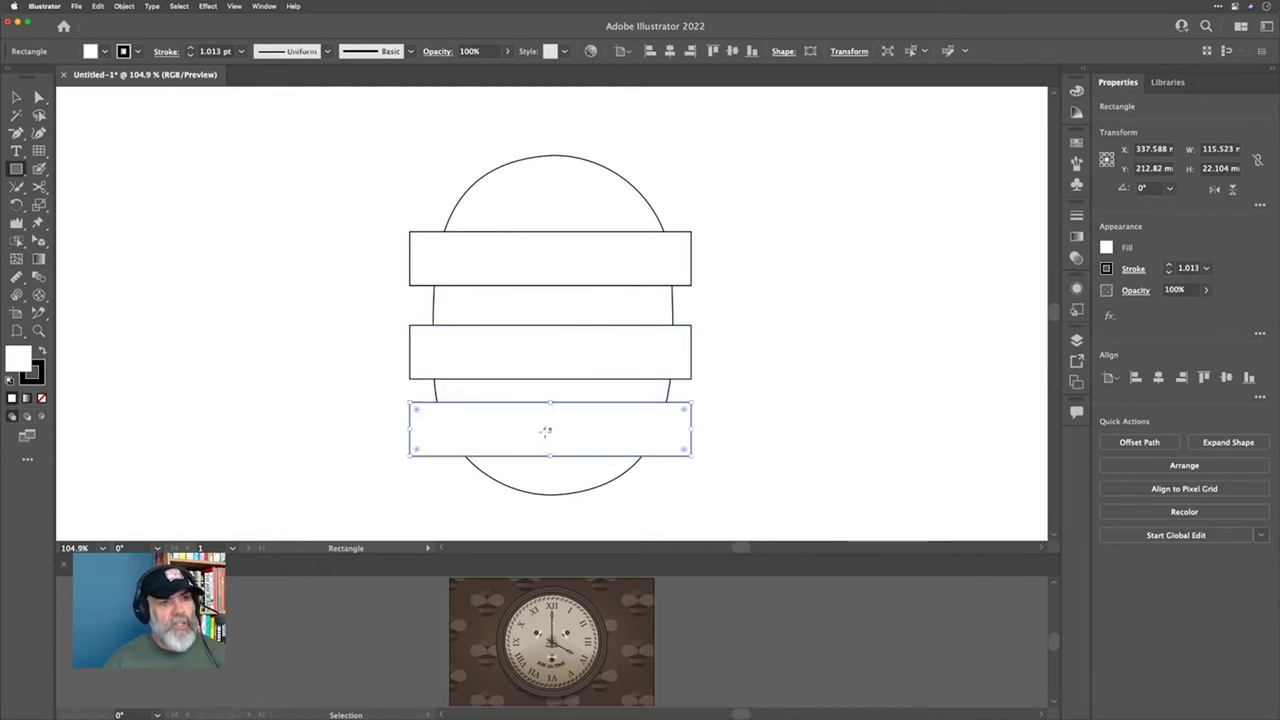
# Step: Distribute the three stripes evenly by their vertical centers and deselect them
pyautogui.press('v')
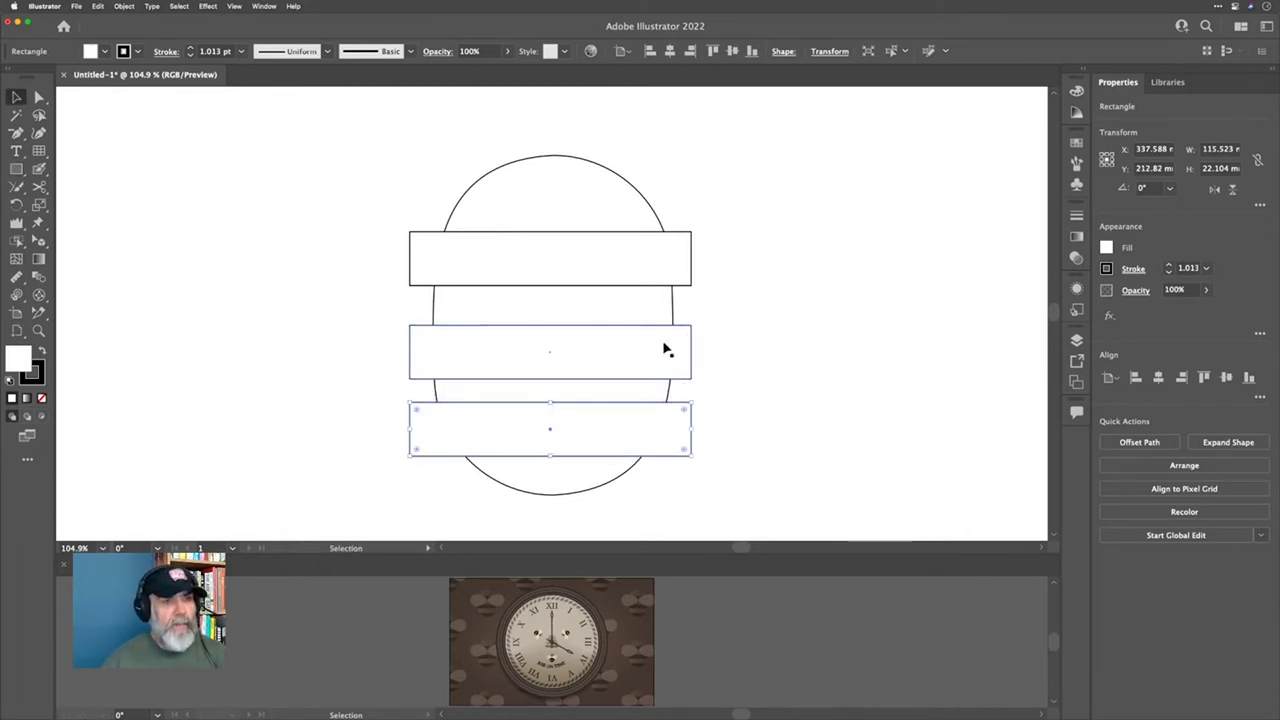
pyautogui.keyDown('shift'); pyautogui.click(666, 350); pyautogui.keyUp('shift')
pyautogui.keyDown('shift'); pyautogui.click(630, 240); pyautogui.keyUp('shift')
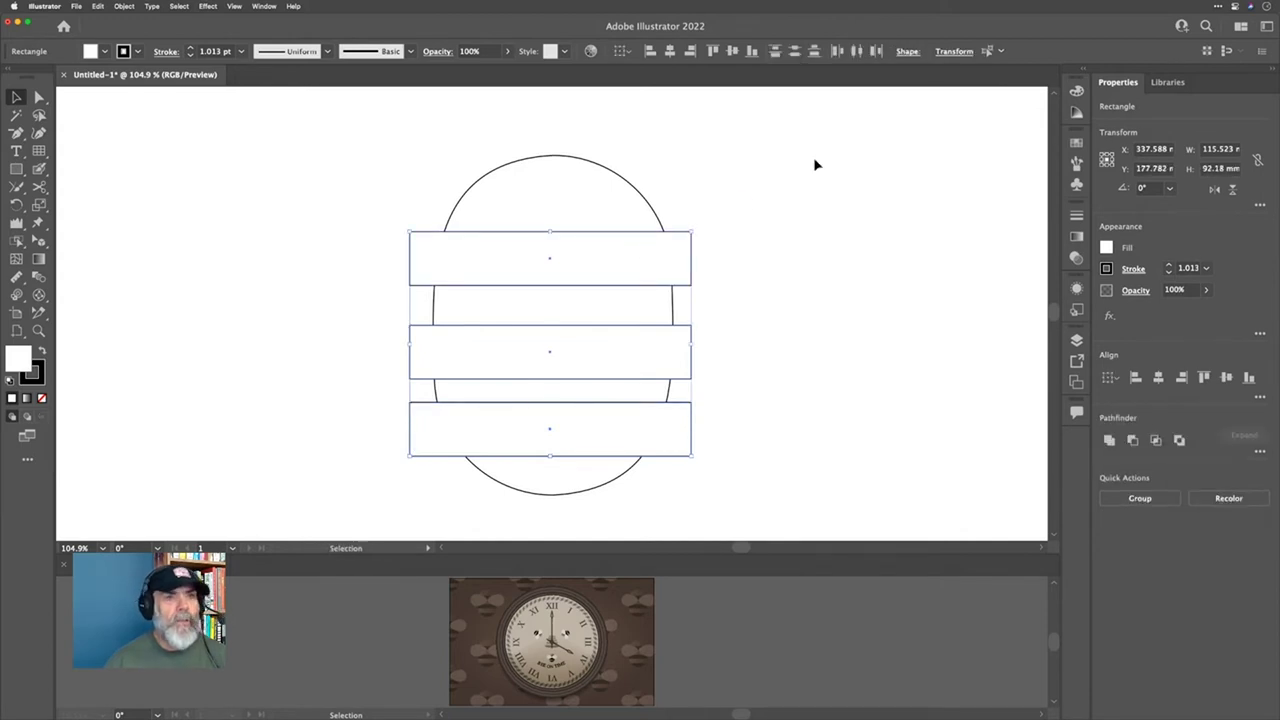
pyautogui.click(795, 51)
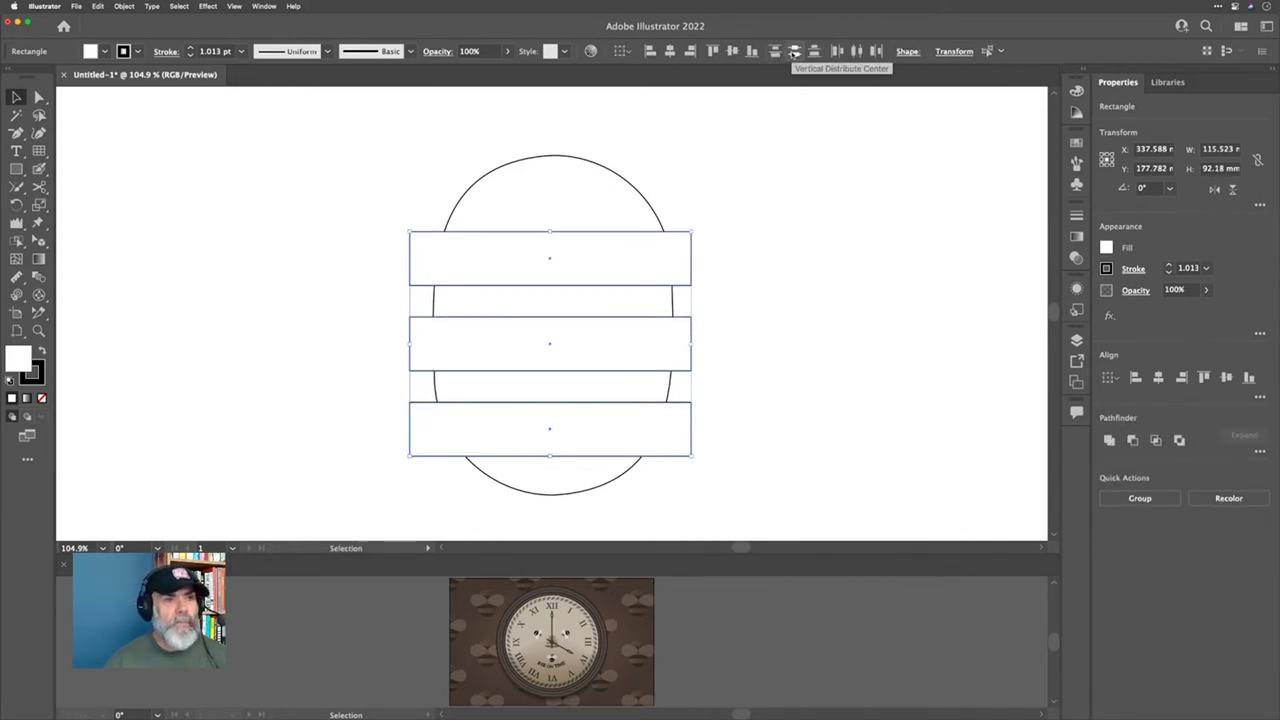
pyautogui.click(800, 283)
# Step: Scale the three stripes individually to 81% vertically with Transform Each, keeping the horizontal scale at 100%
pyautogui.click(648, 272)
pyautogui.keyDown('shift'); pyautogui.click(637, 335); pyautogui.keyUp('shift')
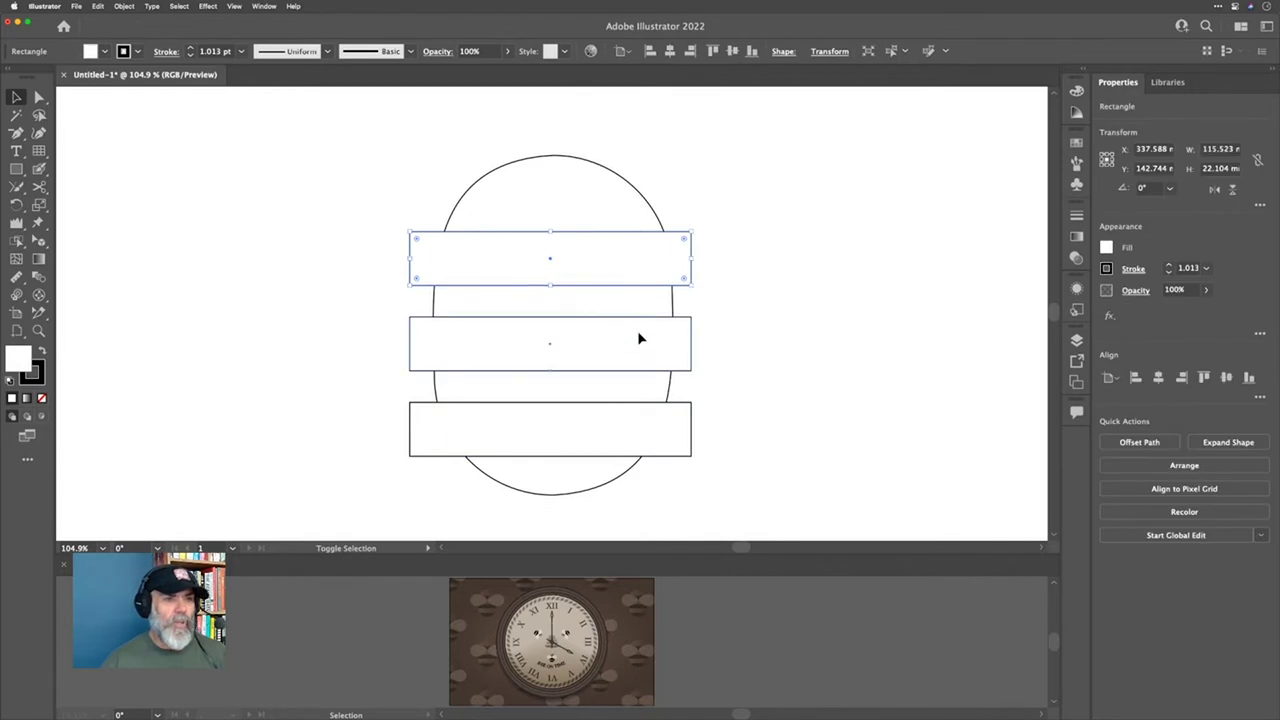
pyautogui.keyDown('shift'); pyautogui.click(643, 428); pyautogui.keyUp('shift')
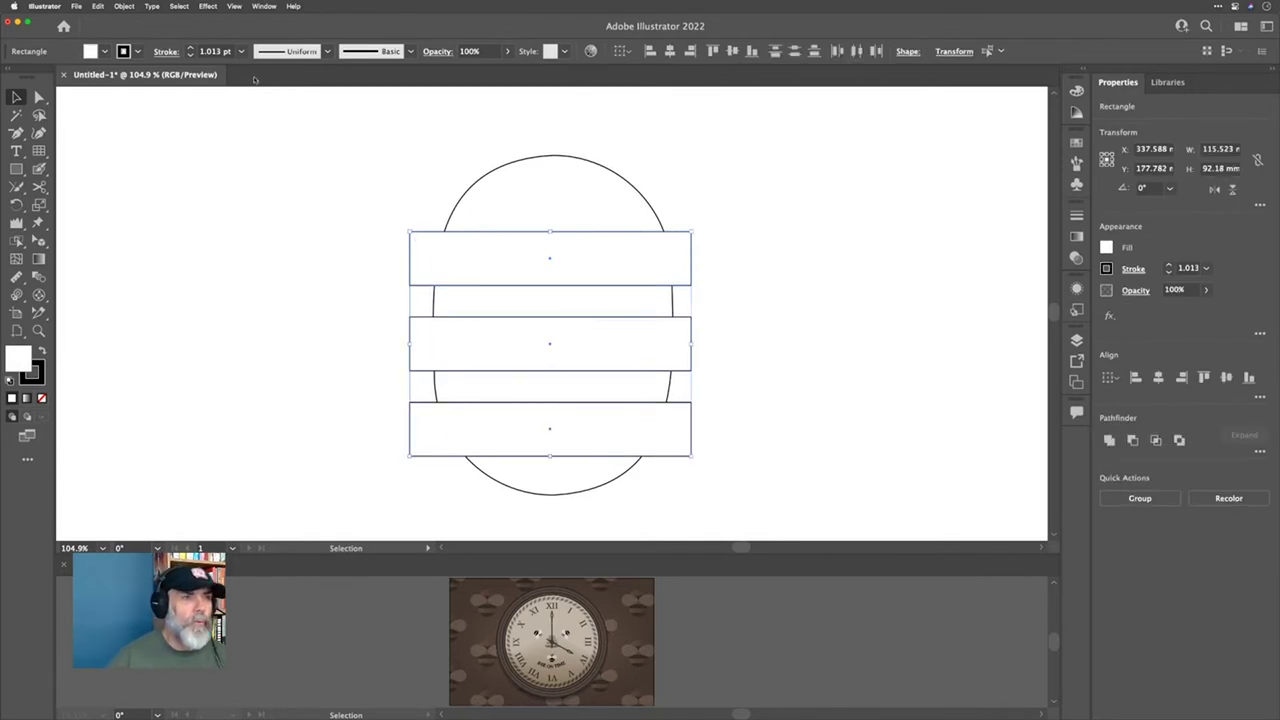
pyautogui.click(126, 7)
pyautogui.moveTo(150, 21)
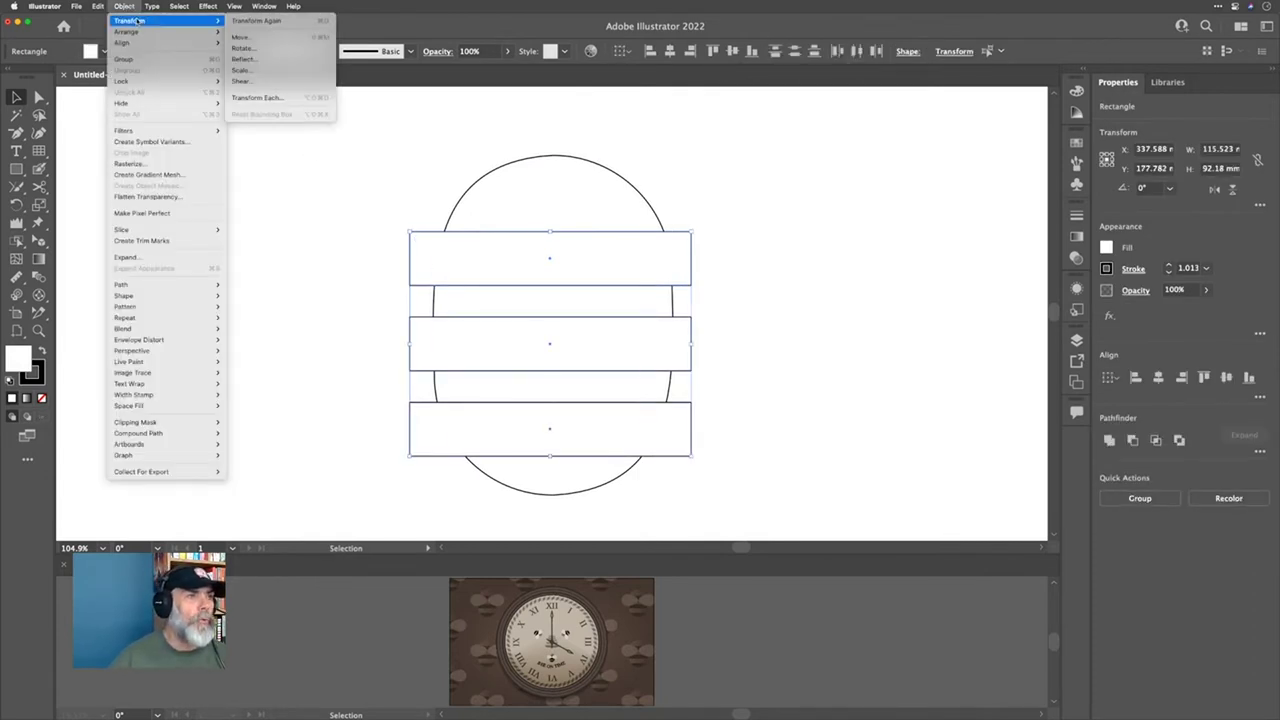
pyautogui.click(263, 97)
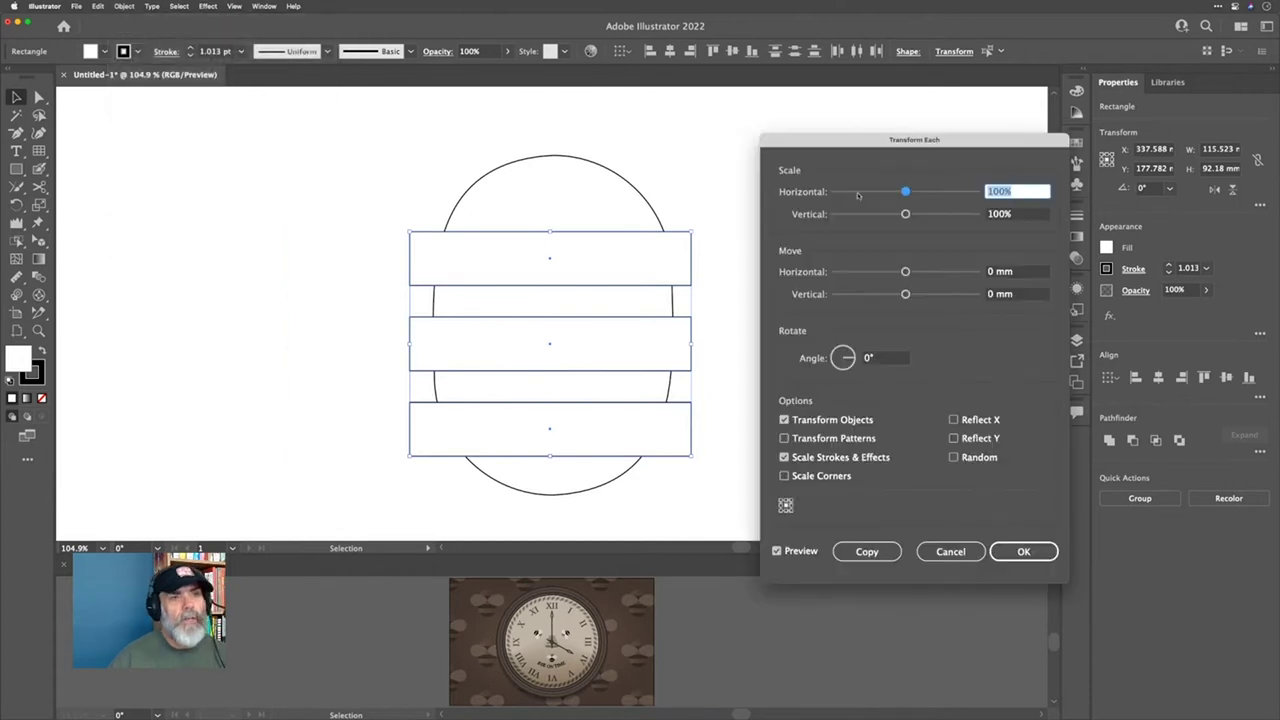
pyautogui.click(1019, 216)
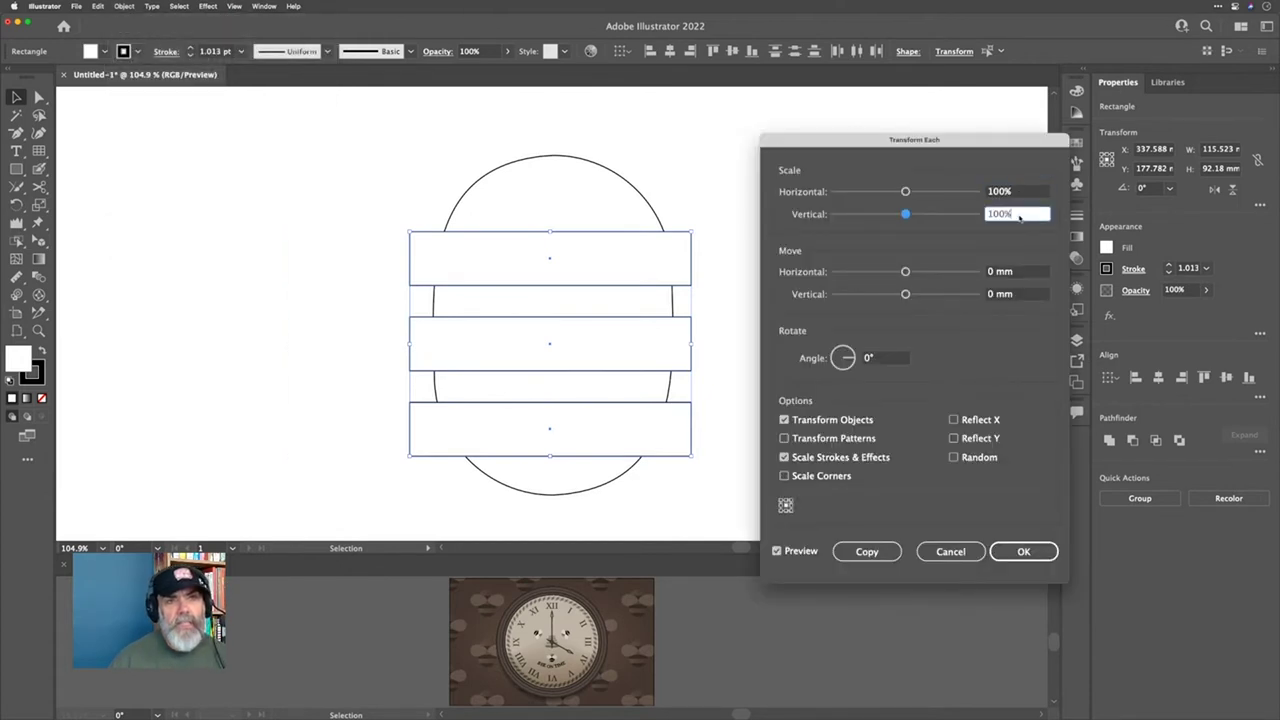
pyautogui.hotkey('shift', 'Down')
pyautogui.hotkey('shift', 'Down')
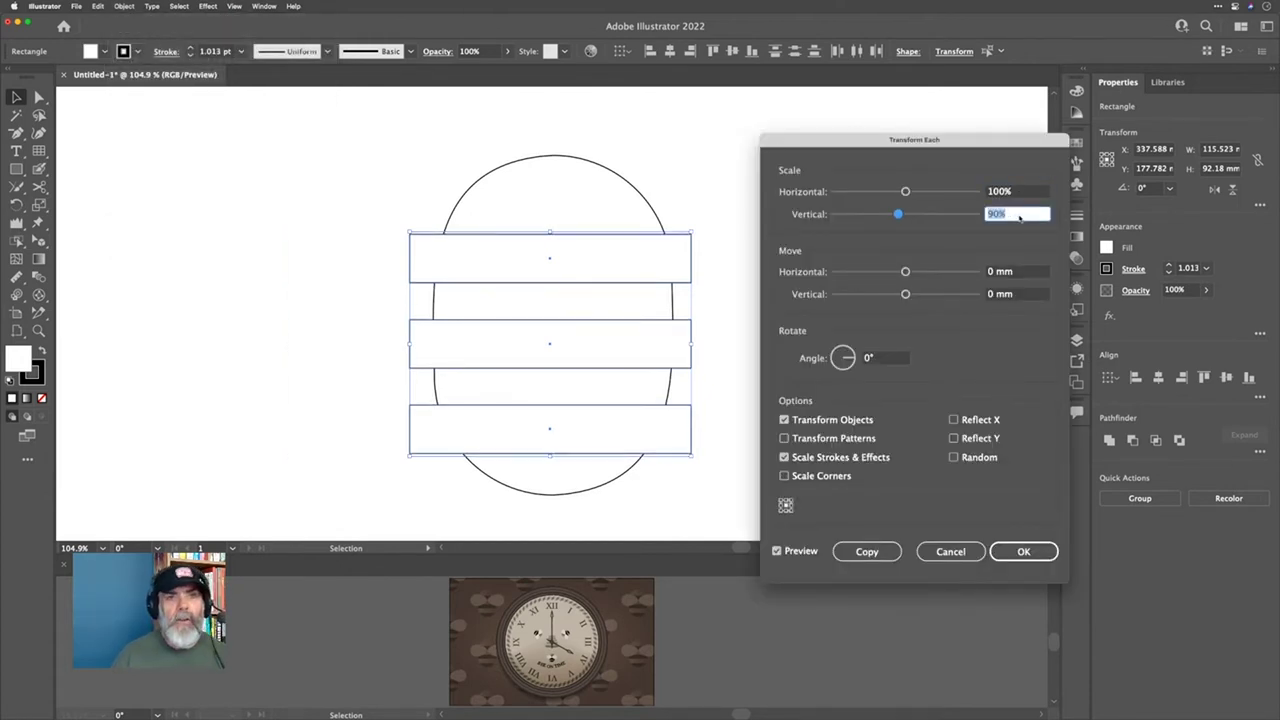
pyautogui.press('Up')
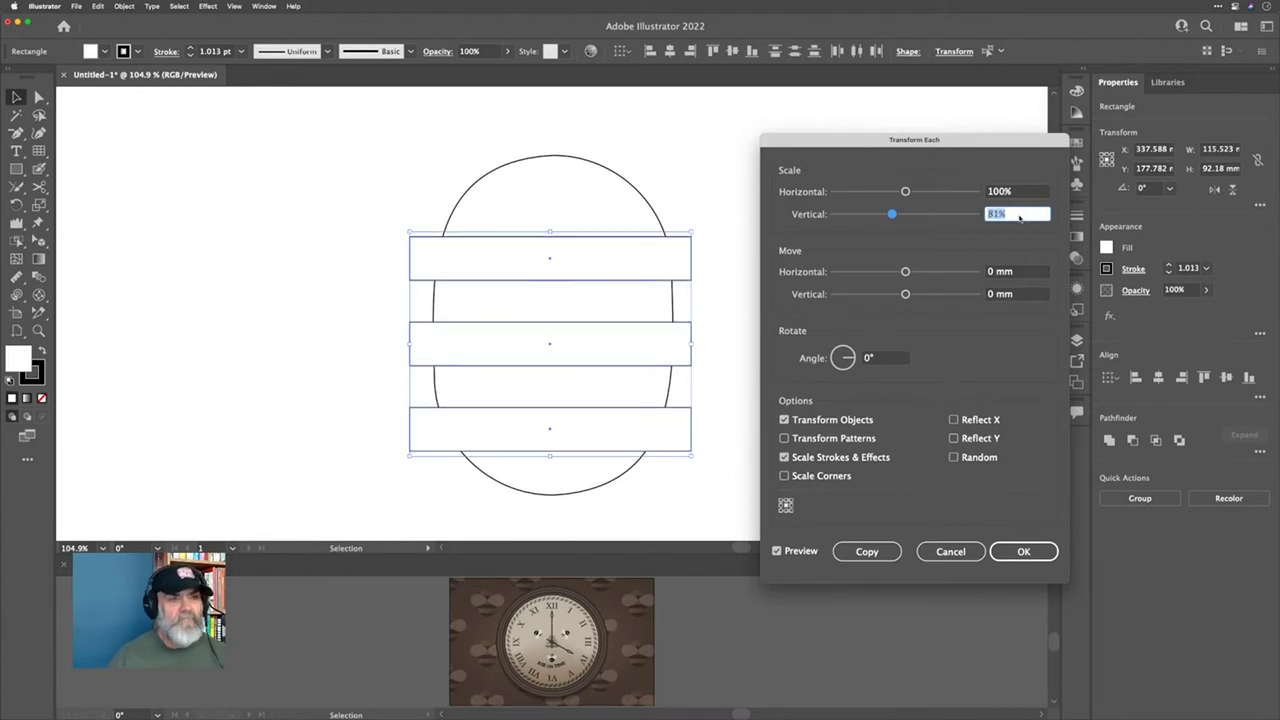
pyautogui.click(1024, 552)
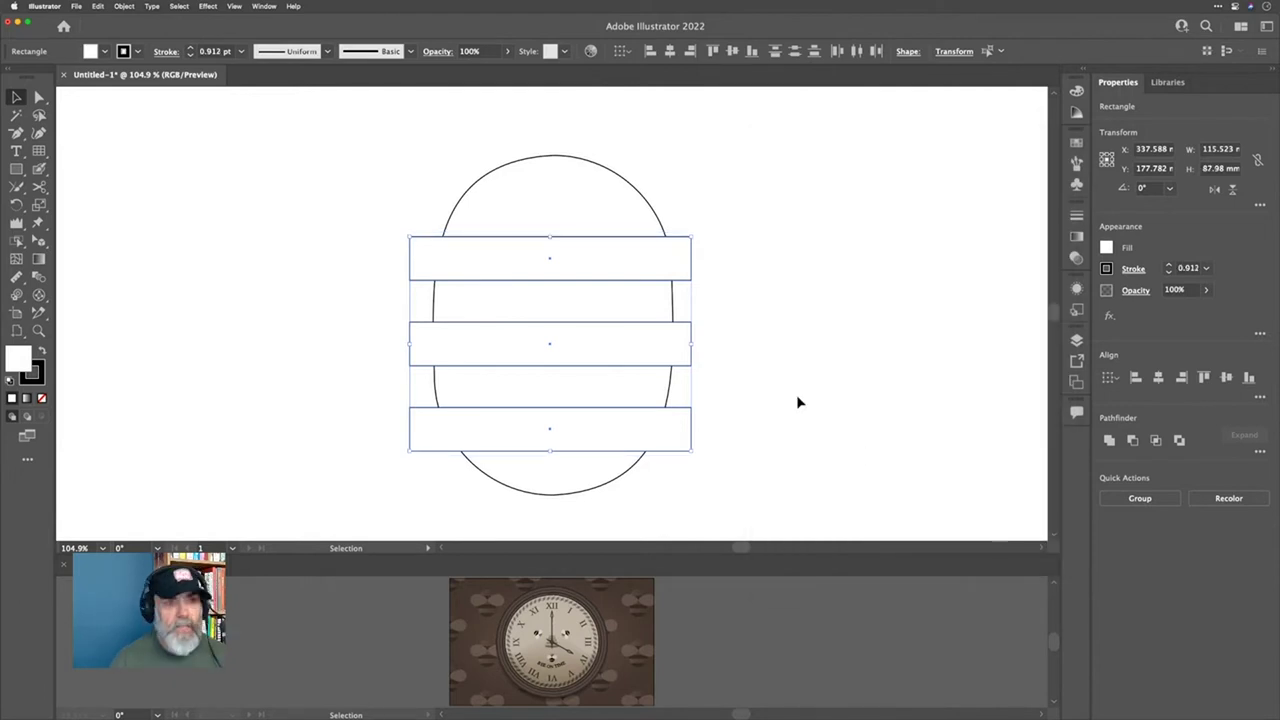
# Step: Nudge the three stripes up together by about 2.8 mm and deselect them
pyautogui.press('Up')
pyautogui.press('Up')
pyautogui.press('Up')
pyautogui.press('Up')
pyautogui.press('Up')
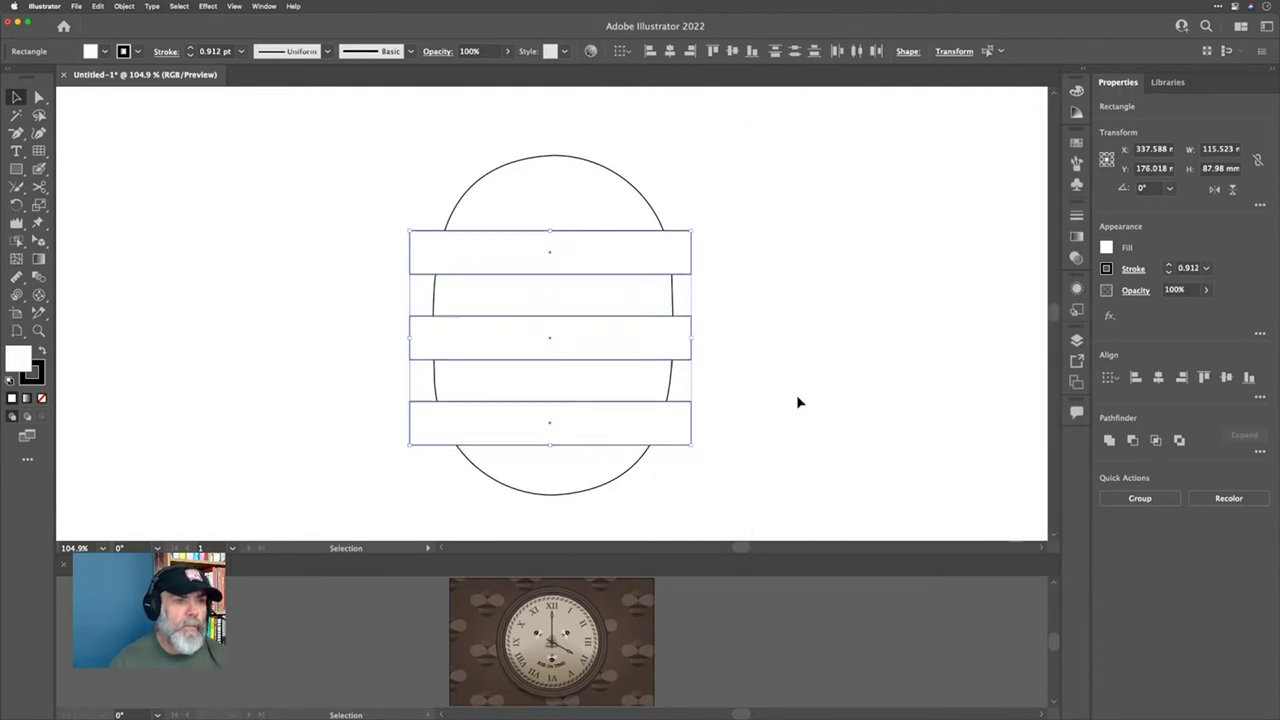
pyautogui.press('Up')
pyautogui.press('Up')
pyautogui.press('Up')
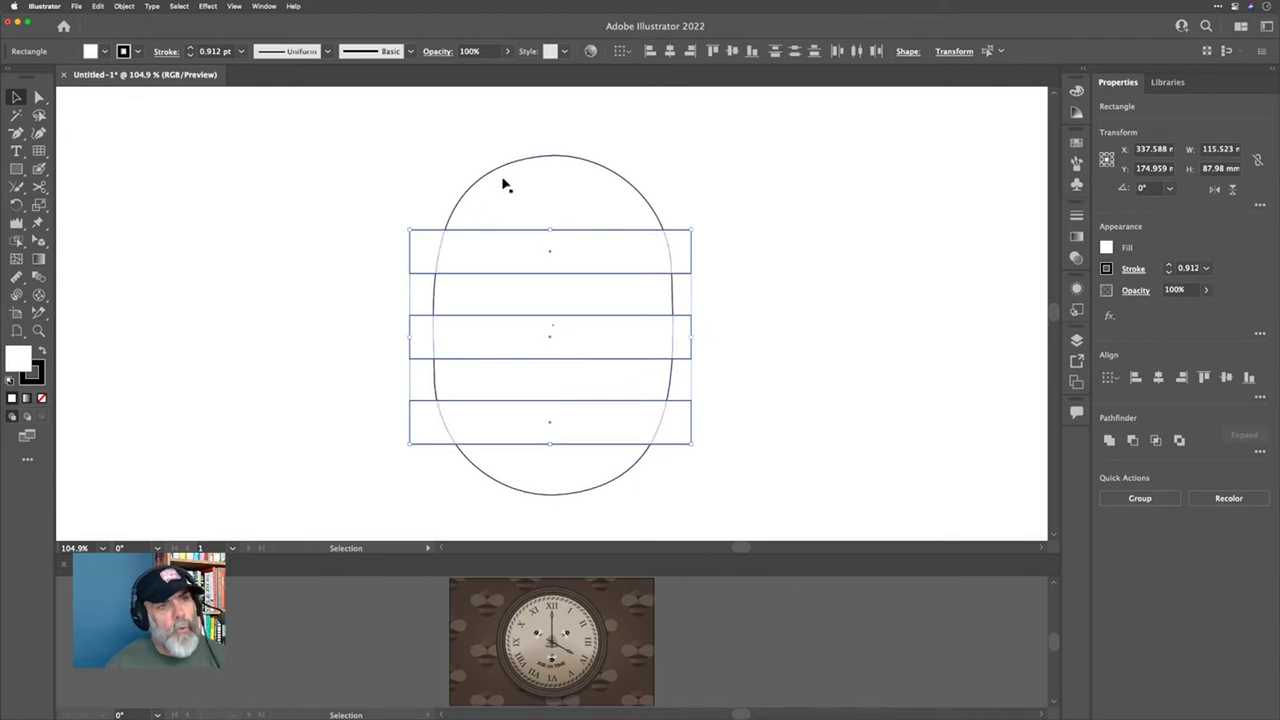
pyautogui.click(745, 223)
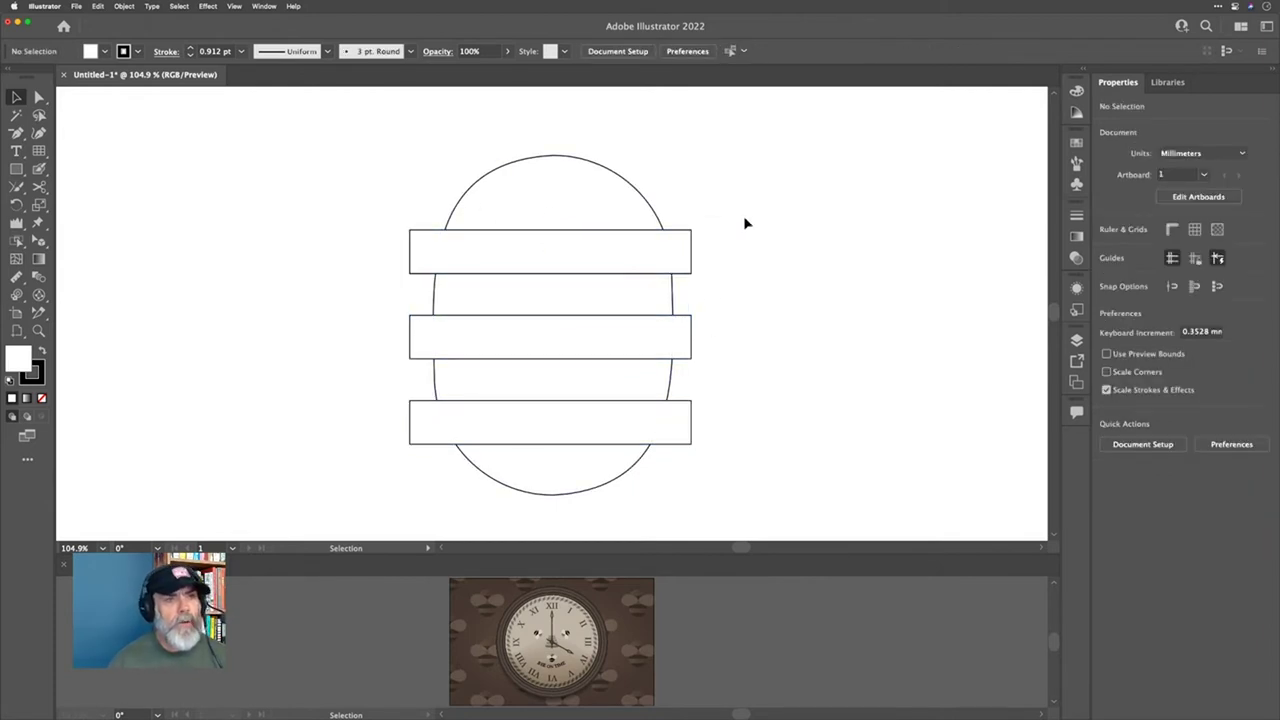
# Step: Remove the stripe ends that stick out on both sides of the body with the Shape Builder tool
pyautogui.moveTo(745, 223); pyautogui.dragTo(578, 462)
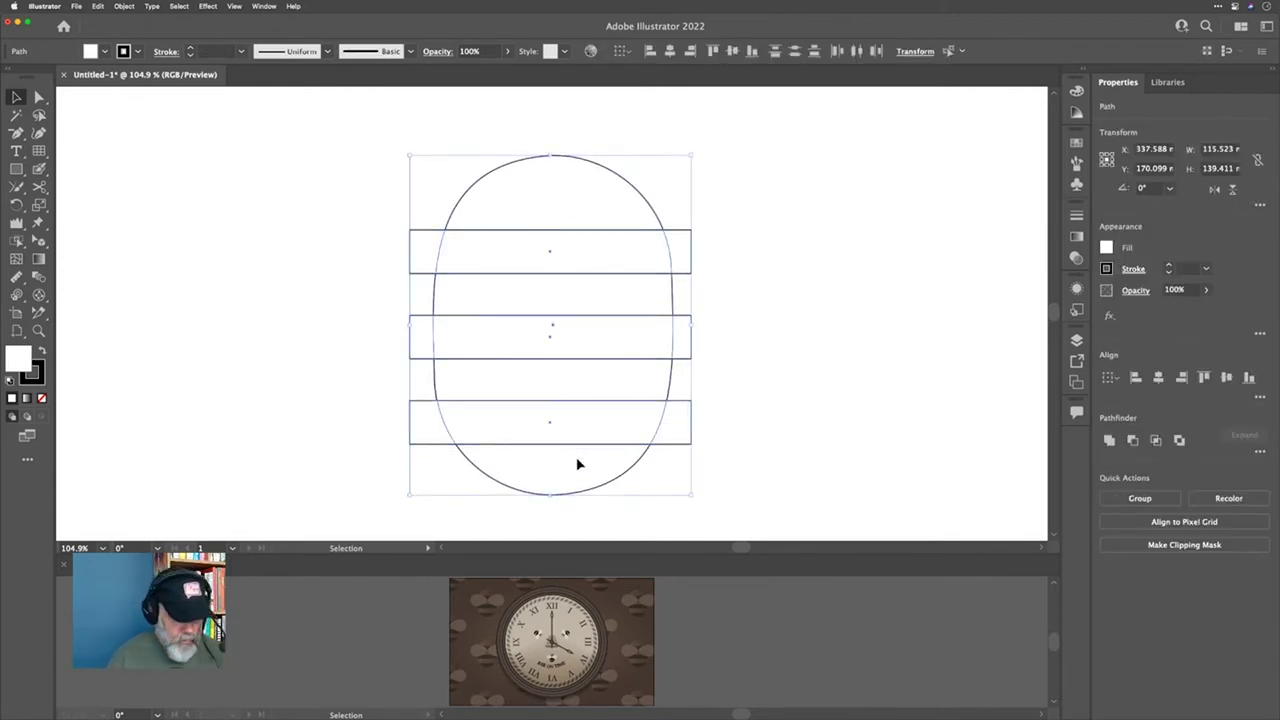
pyautogui.hotkey('shift', 'm')
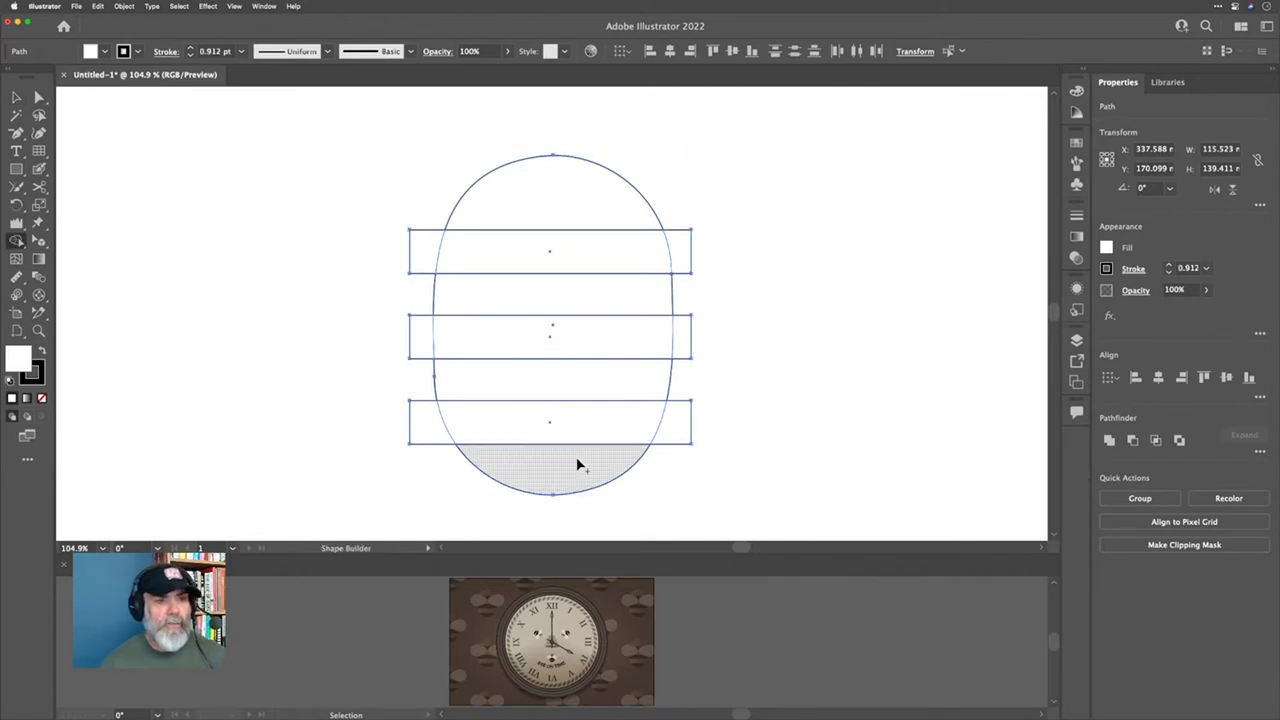
pyautogui.keyDown('alt'); pyautogui.click(673, 434); pyautogui.keyUp('alt')
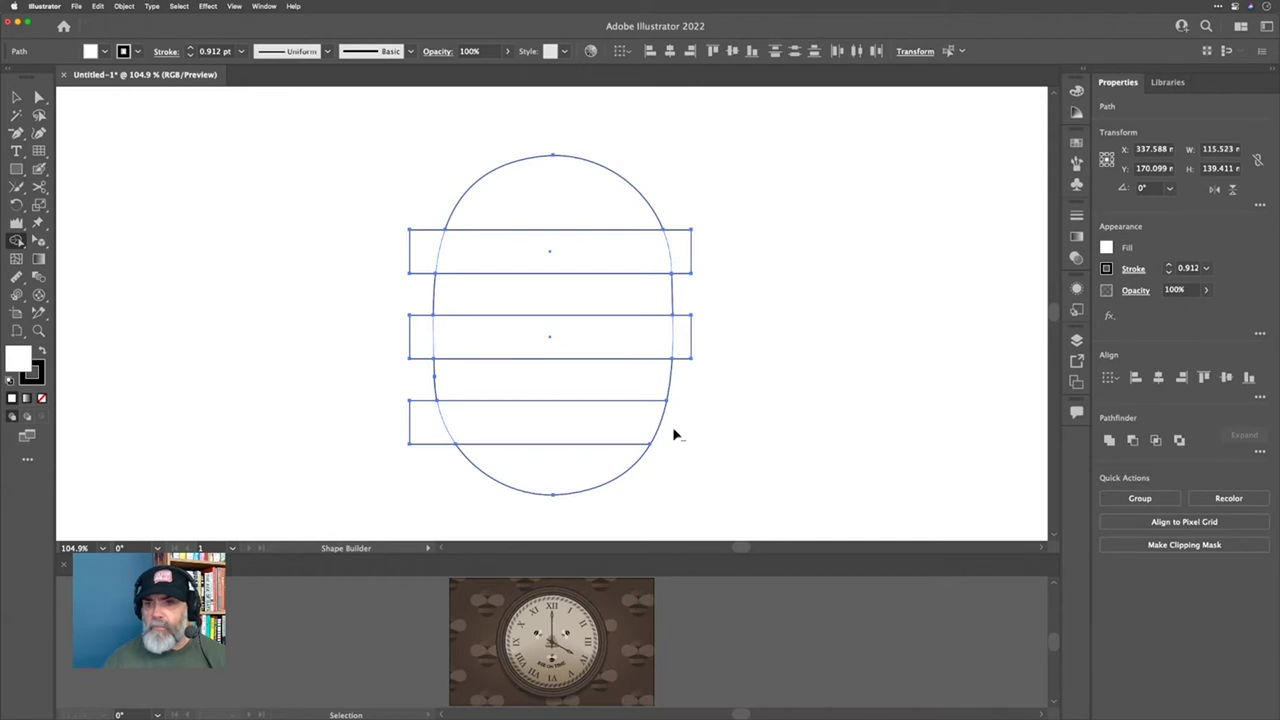
pyautogui.keyDown('alt'); pyautogui.click(683, 342); pyautogui.keyUp('alt')
pyautogui.keyDown('alt'); pyautogui.click(677, 263); pyautogui.keyUp('alt')
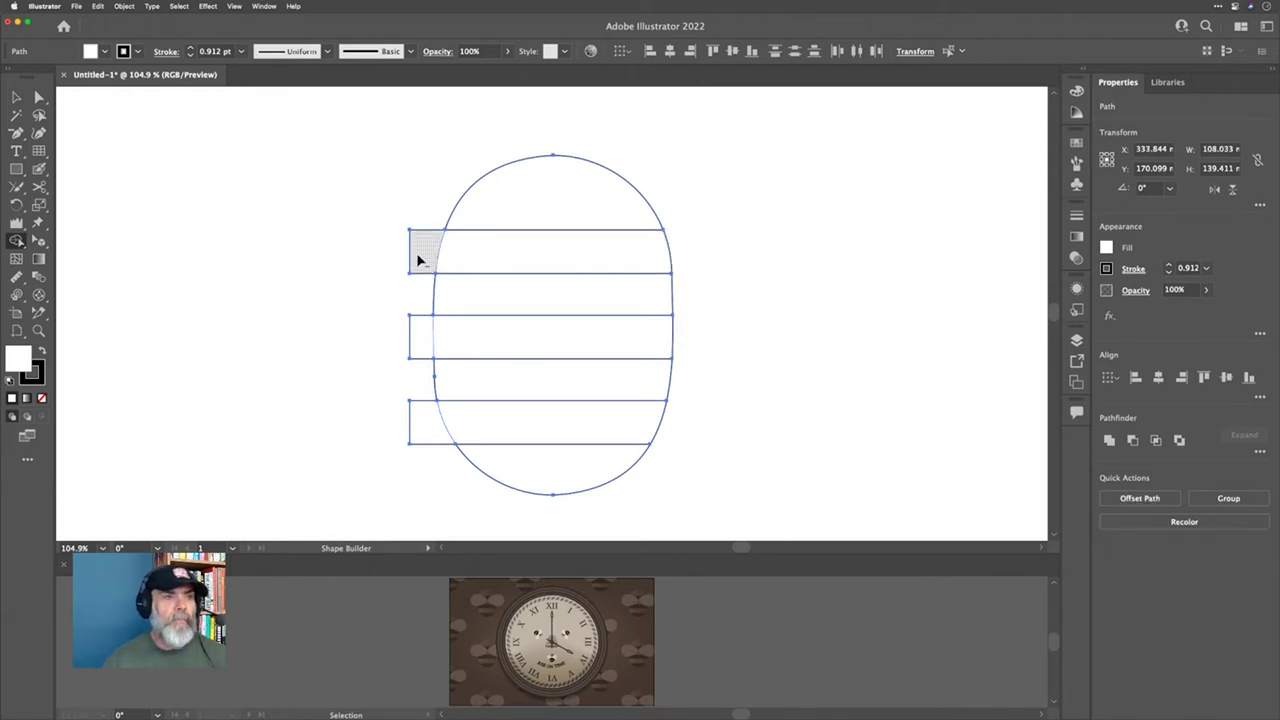
pyautogui.keyDown('alt'); pyautogui.click(418, 260); pyautogui.keyUp('alt')
pyautogui.keyDown('alt'); pyautogui.click(424, 345); pyautogui.keyUp('alt')
pyautogui.keyDown('alt'); pyautogui.click(428, 411); pyautogui.keyUp('alt')
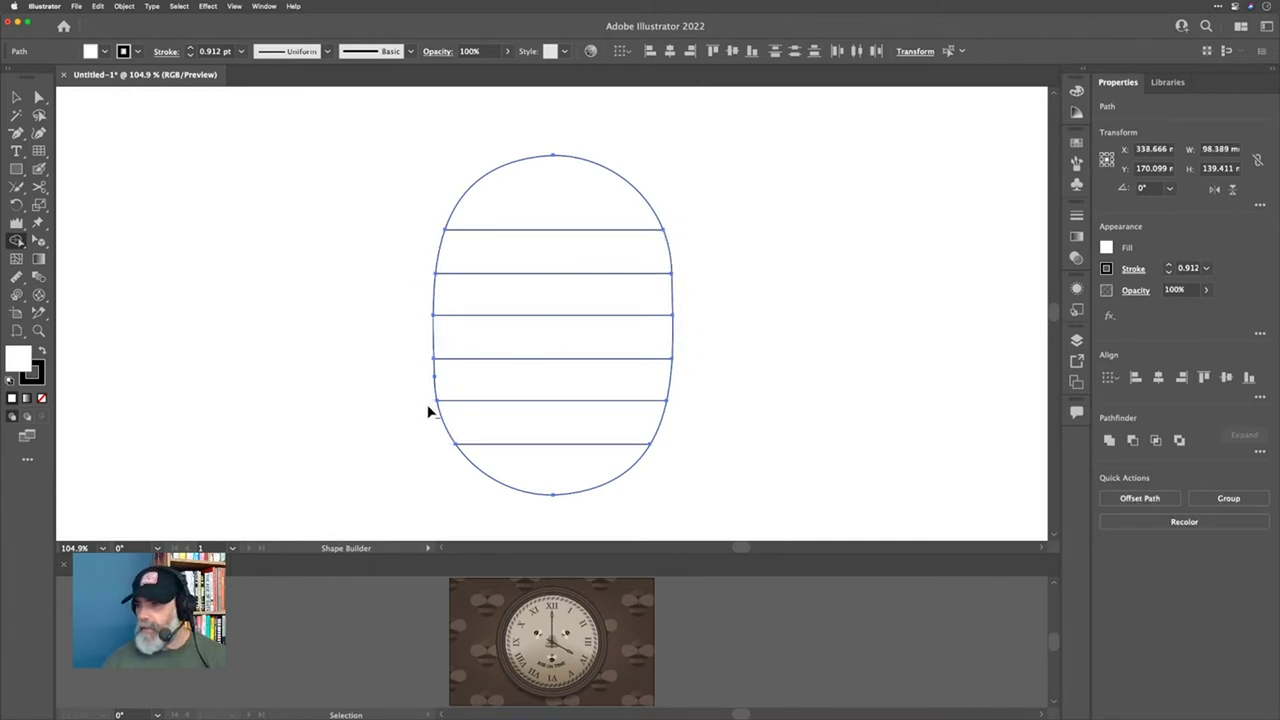
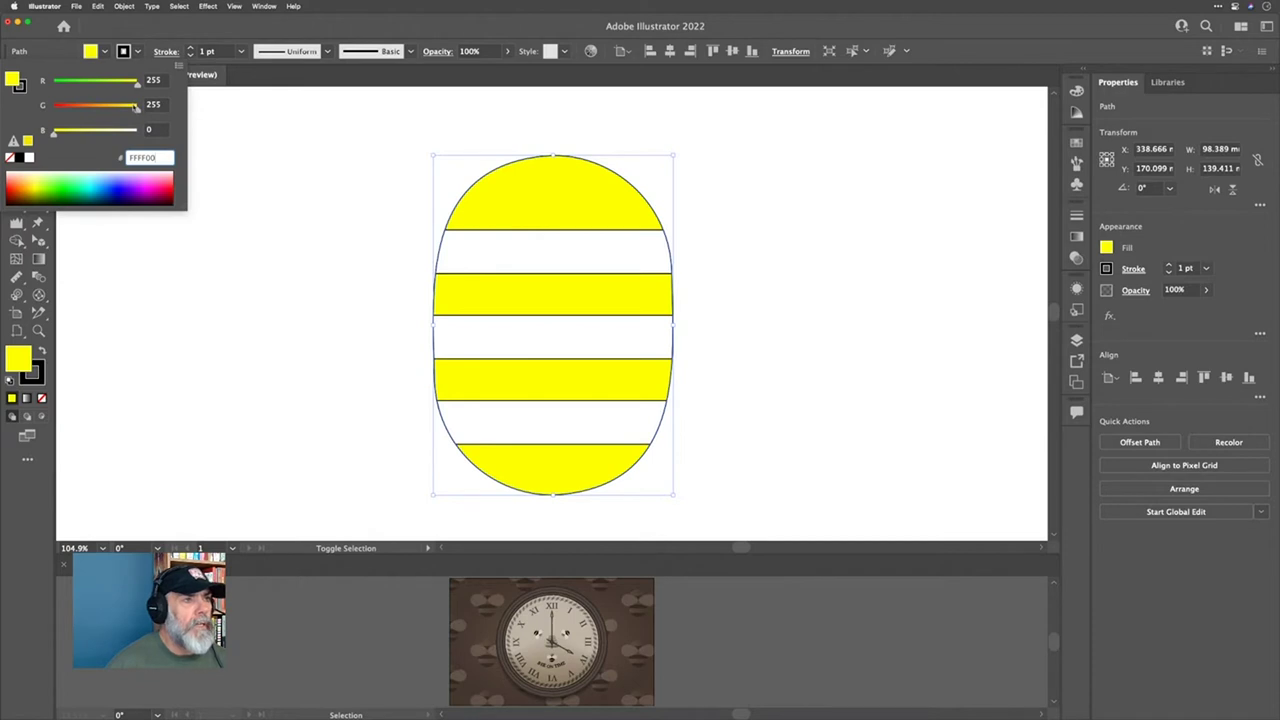
# Step: Warm the body's yellow fill to FFDF00 by lowering its green value to 223, and deselect the body
pyautogui.moveTo(137, 111); pyautogui.dragTo(128, 112)
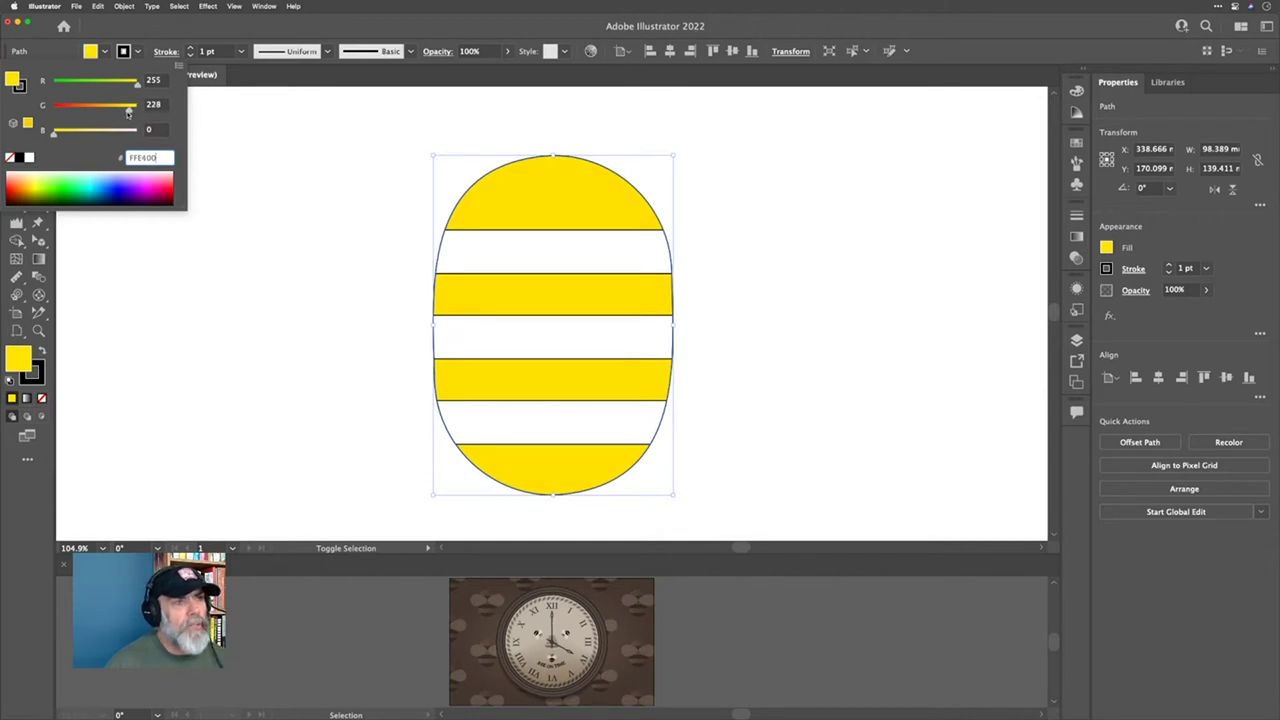
pyautogui.click(162, 105)
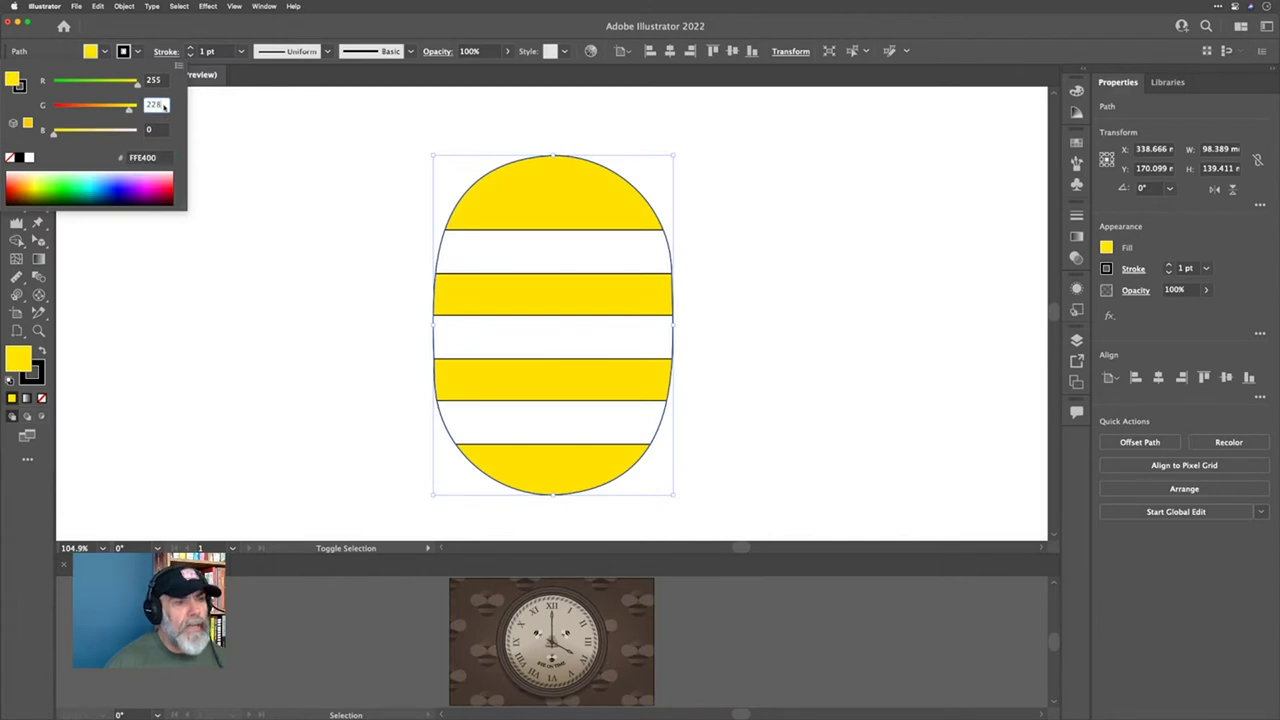
pyautogui.press('Down')
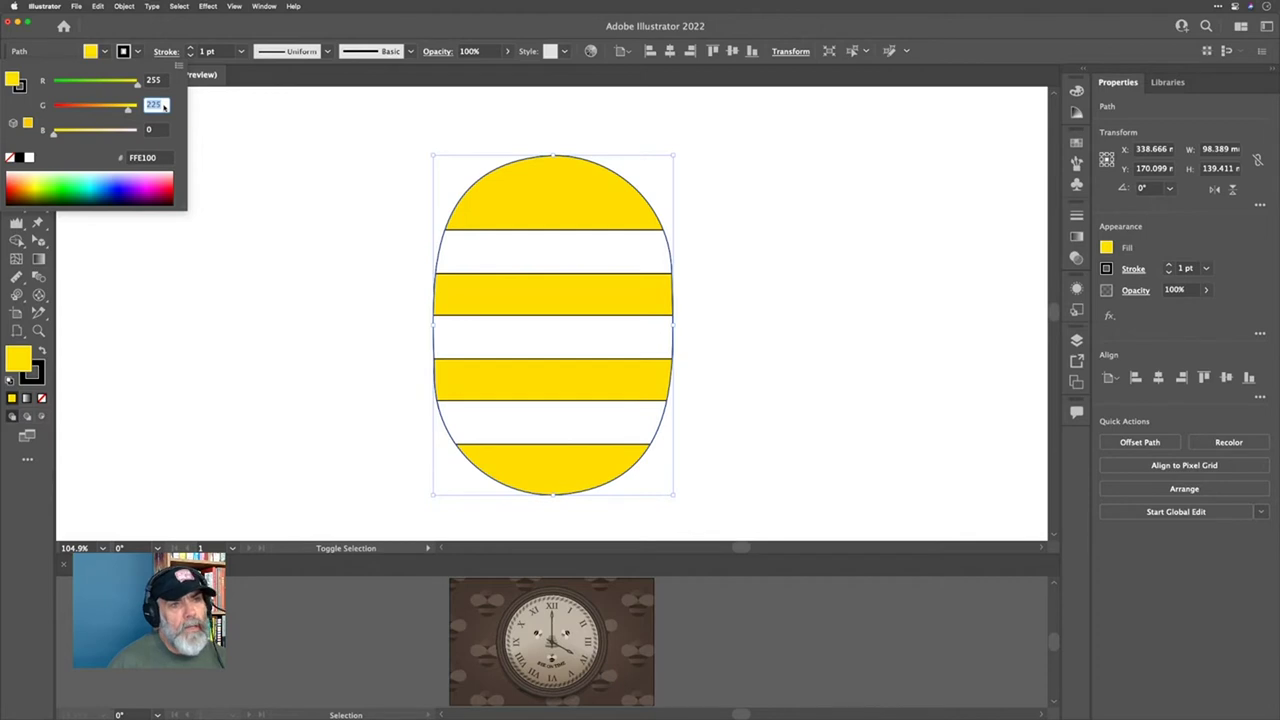
pyautogui.press('Down')
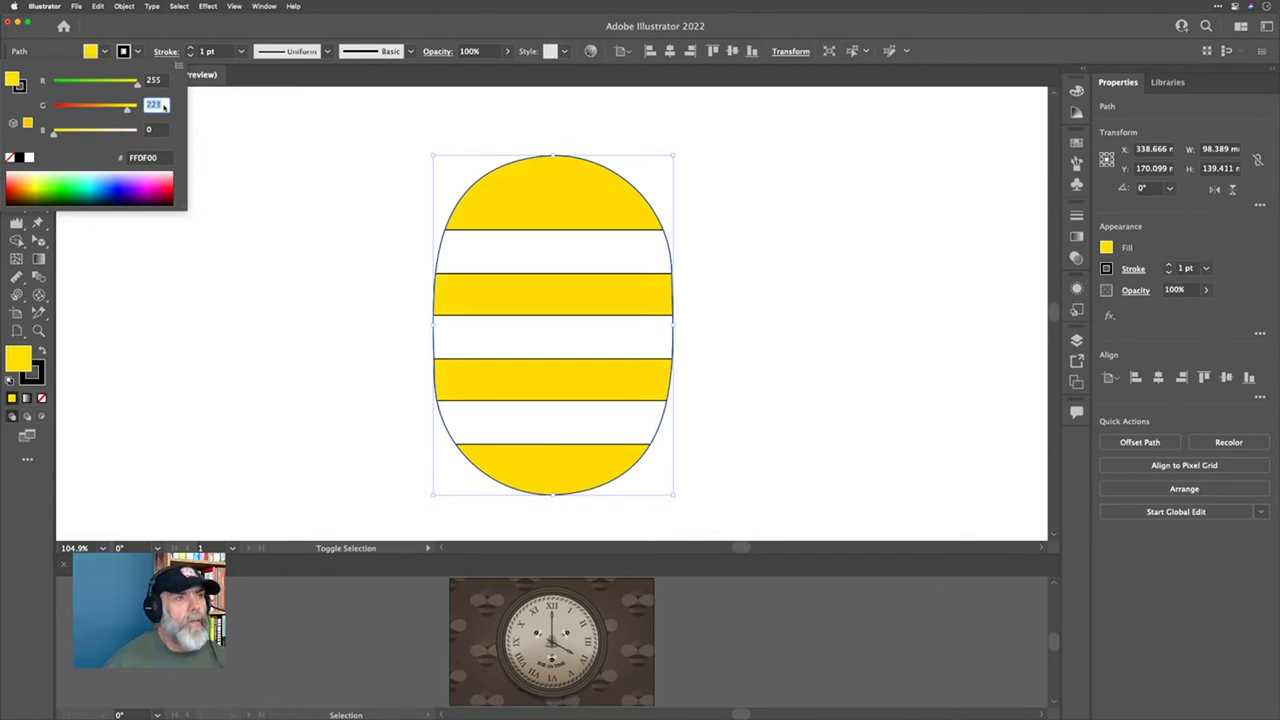
pyautogui.click(281, 27)
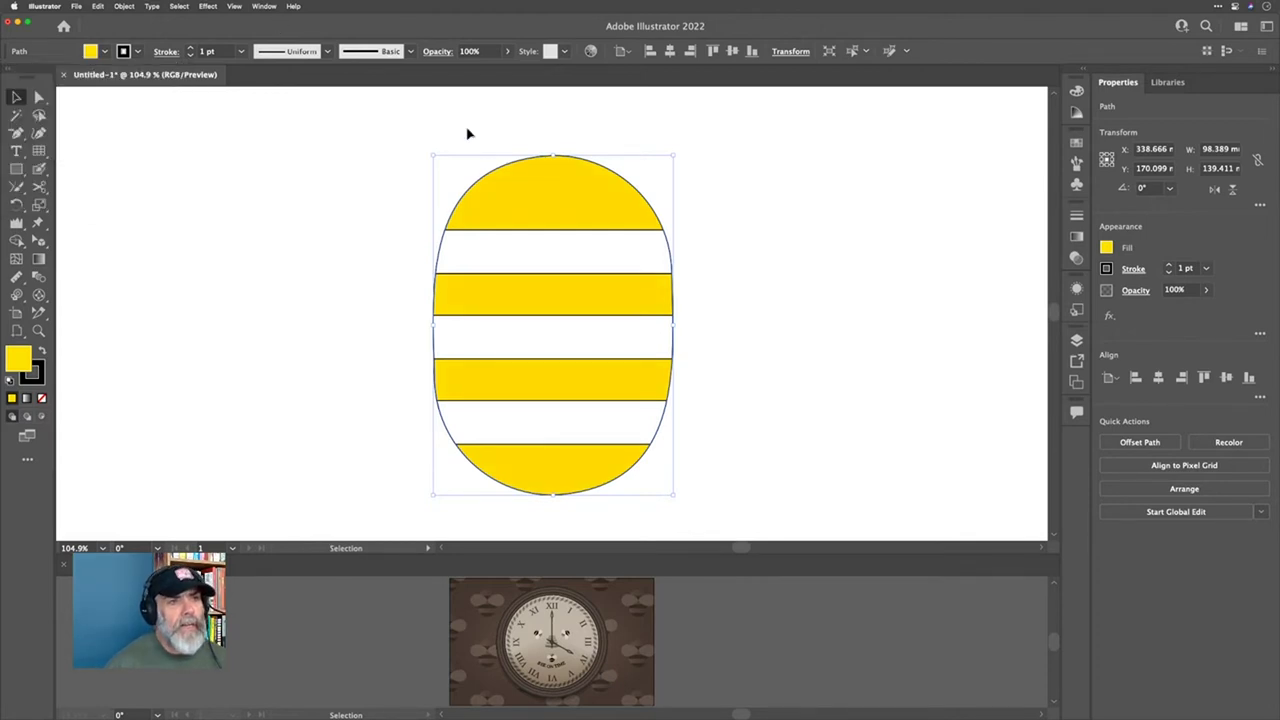
pyautogui.click(354, 237)
# Step: Fill the three white stripes with dark brown 281705
pyautogui.click(474, 240)
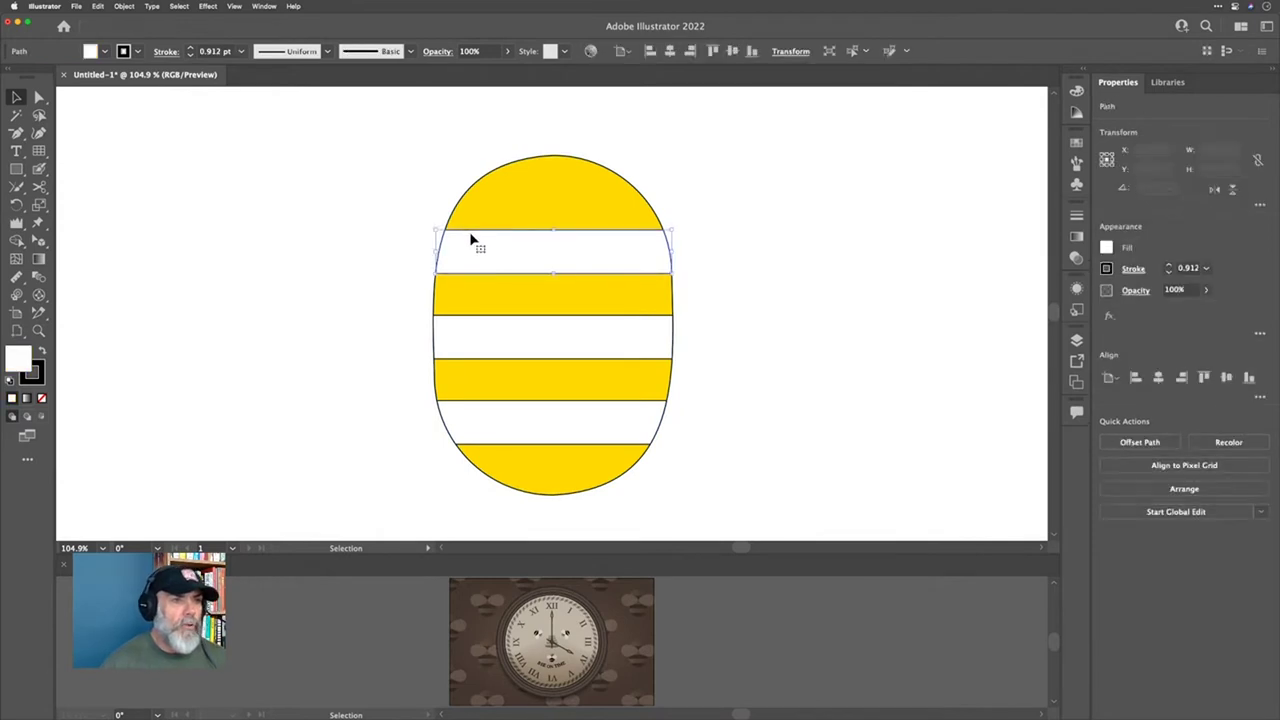
pyautogui.keyDown('shift'); pyautogui.click(497, 323); pyautogui.keyUp('shift')
pyautogui.keyDown('shift'); pyautogui.click(512, 425); pyautogui.keyUp('shift')
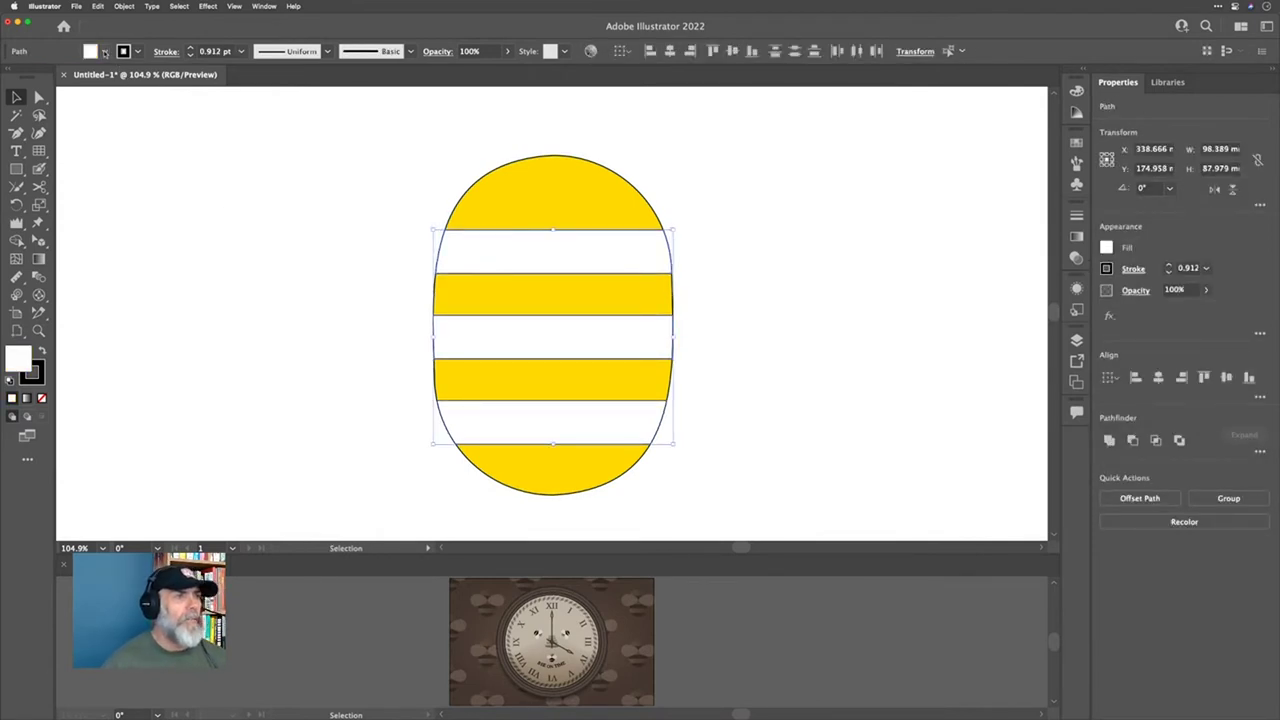
pyautogui.doubleClick(20, 358)
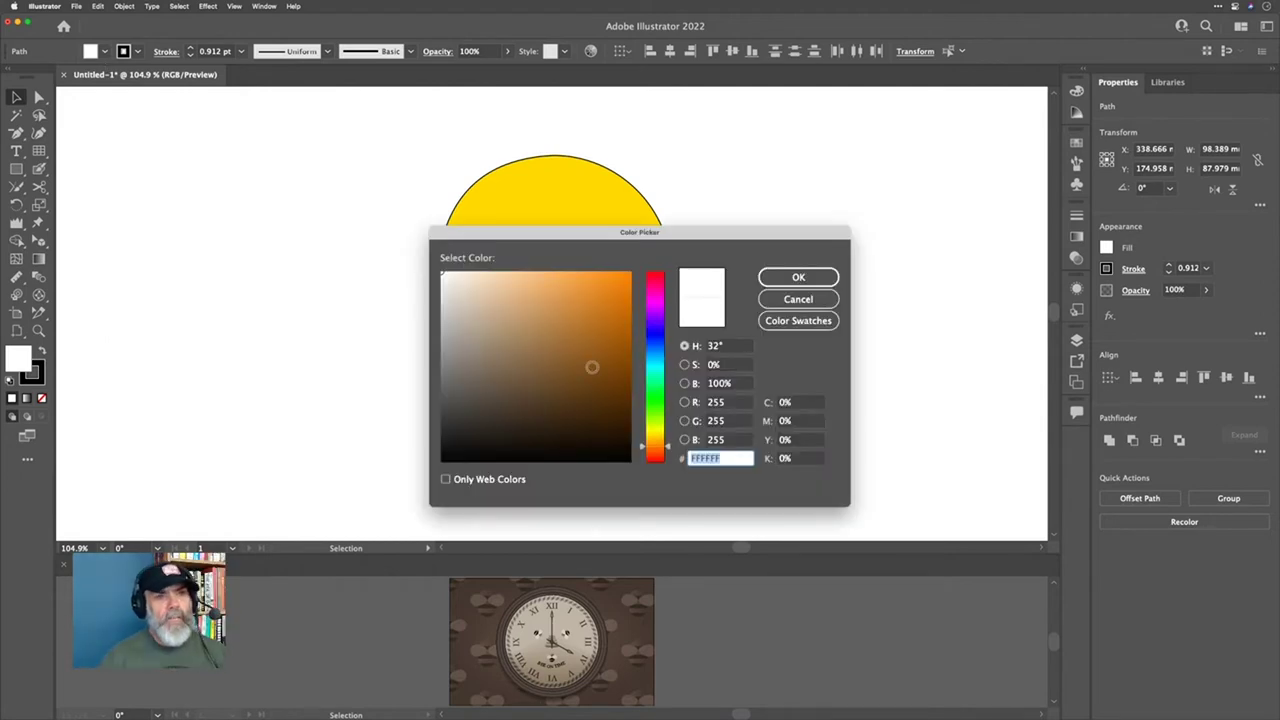
pyautogui.moveTo(590, 404); pyautogui.dragTo(608, 431)
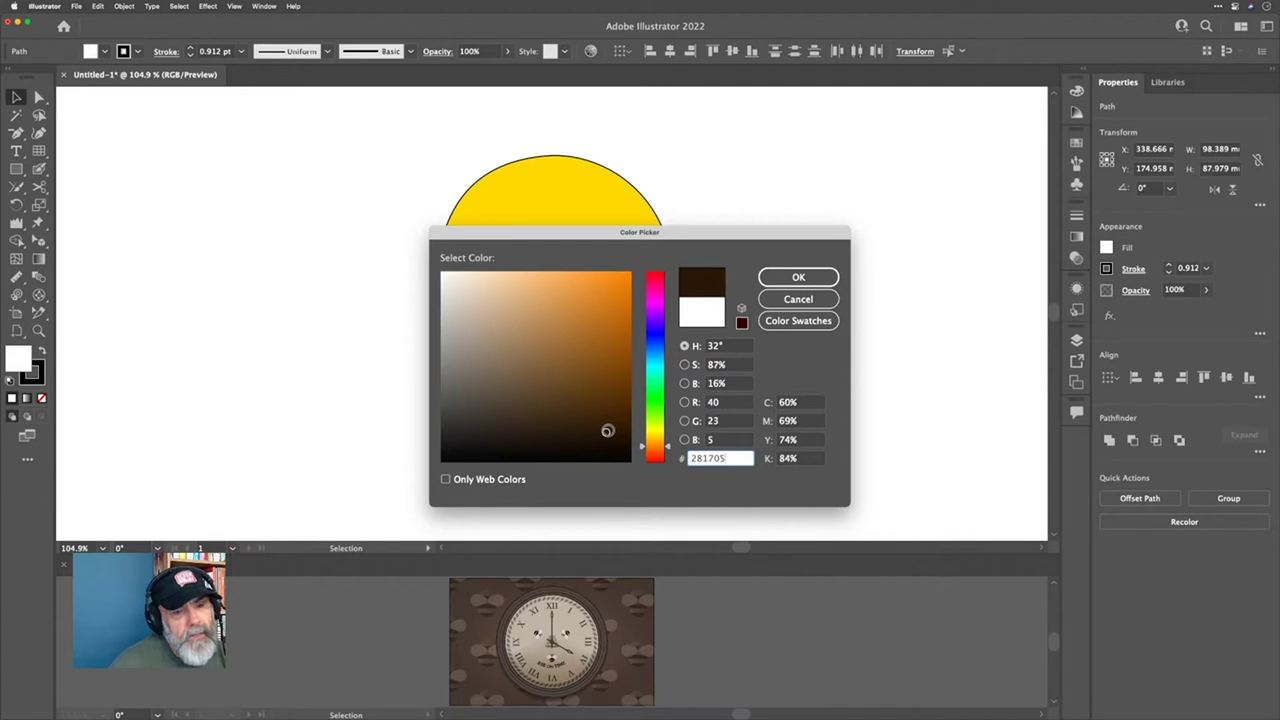
pyautogui.click(777, 281)
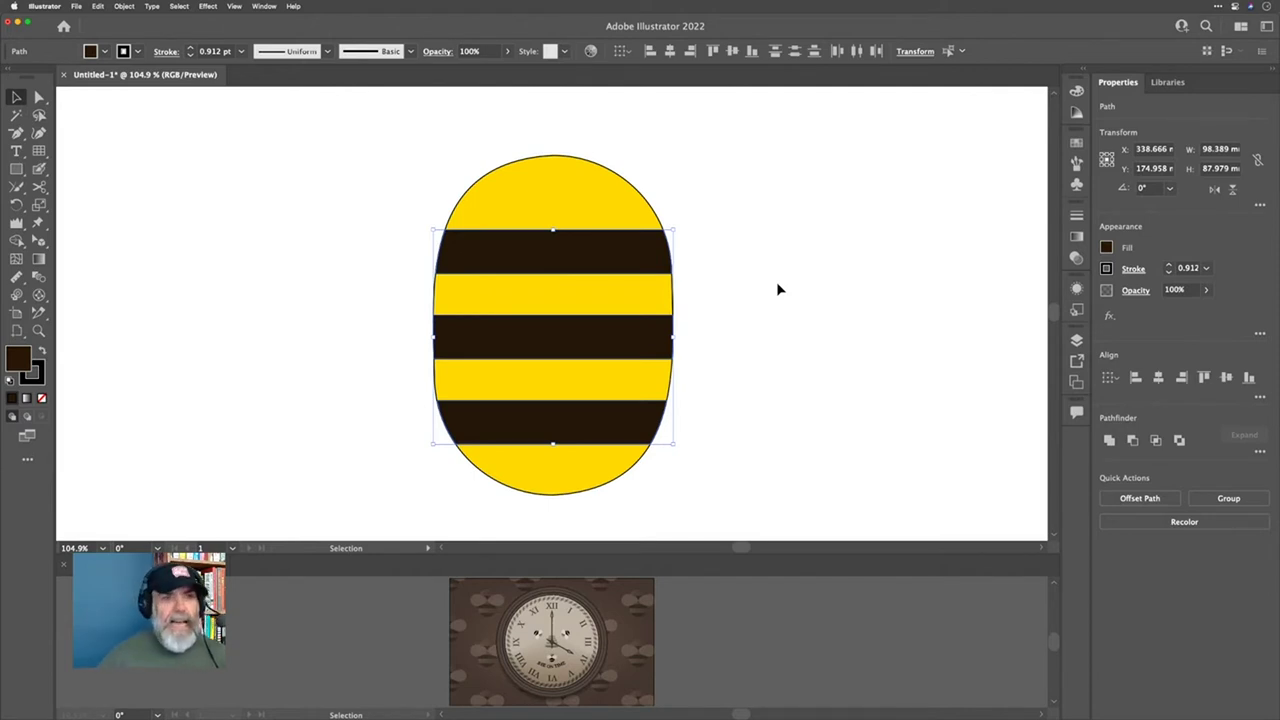
# Step: Add the yellow body to the stripe selection and remove the stroke from all the shapes
pyautogui.keyDown('shift'); pyautogui.click(571, 457); pyautogui.keyUp('shift')
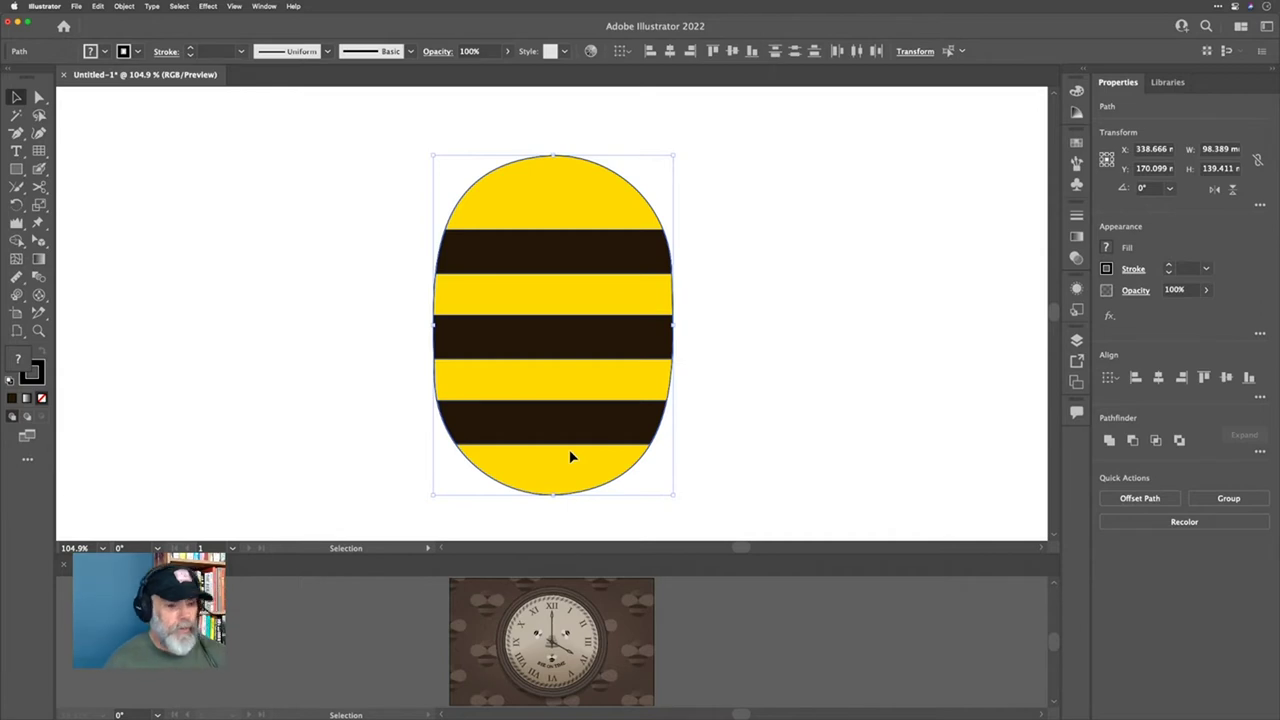
pyautogui.press('x')
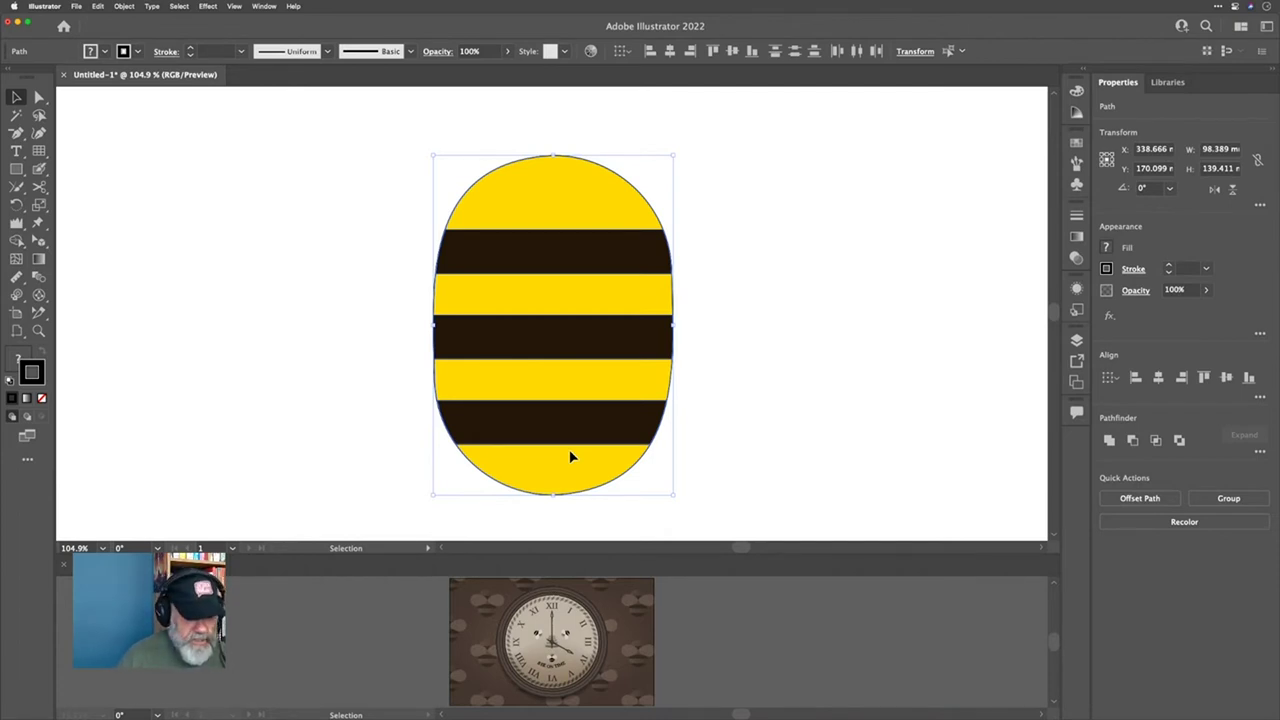
pyautogui.press('/')
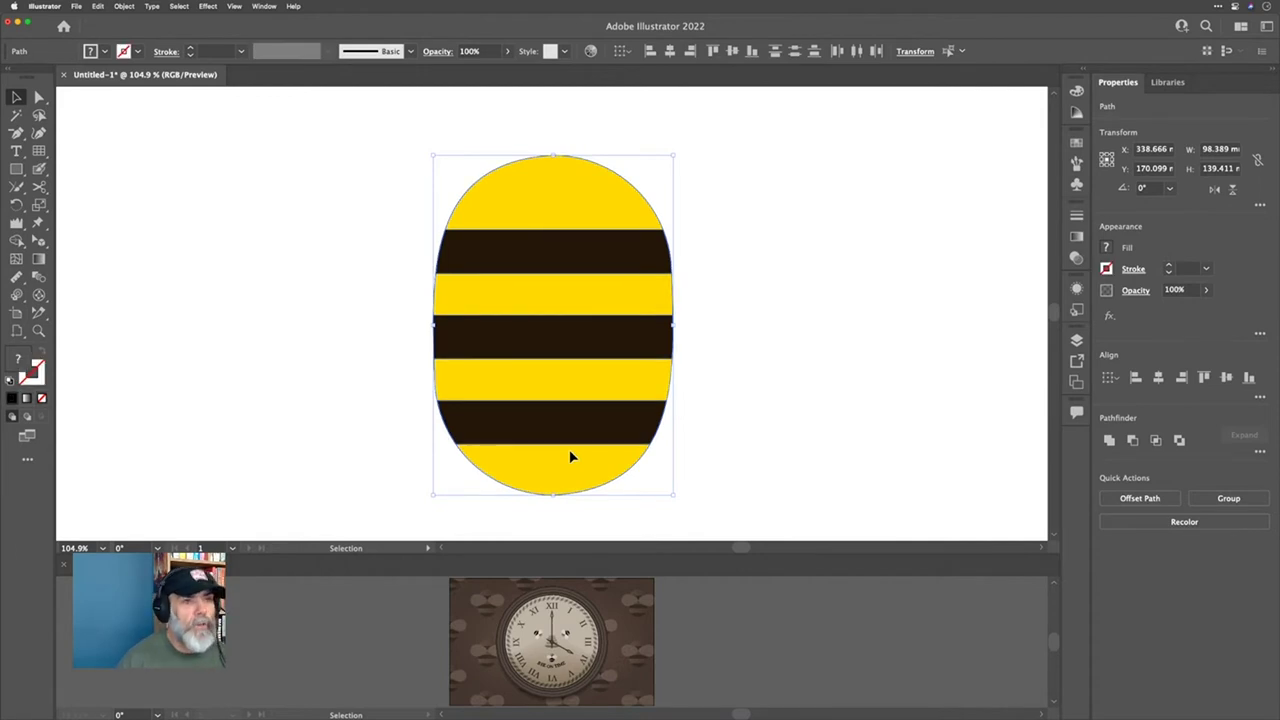
# Step: Group the yellow body with its three stripes and add a new solid black fill to the whole group
pyautogui.click(737, 335)
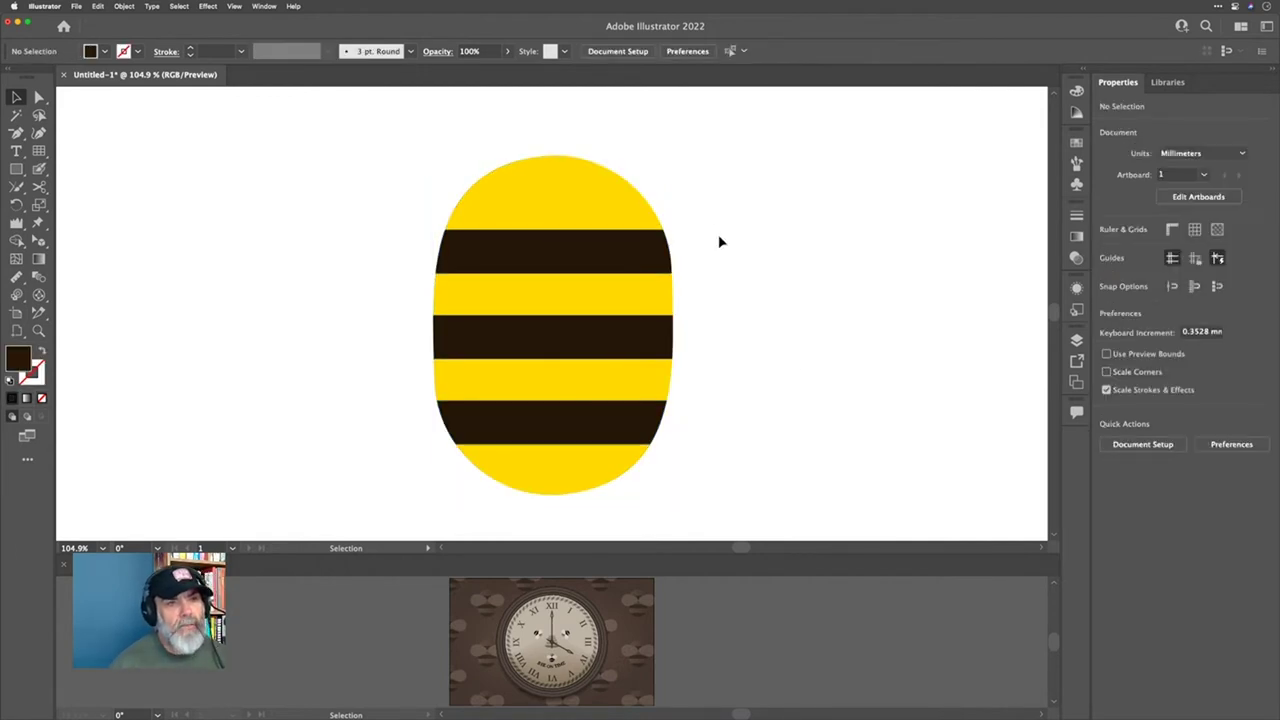
pyautogui.moveTo(690, 200); pyautogui.dragTo(600, 440)
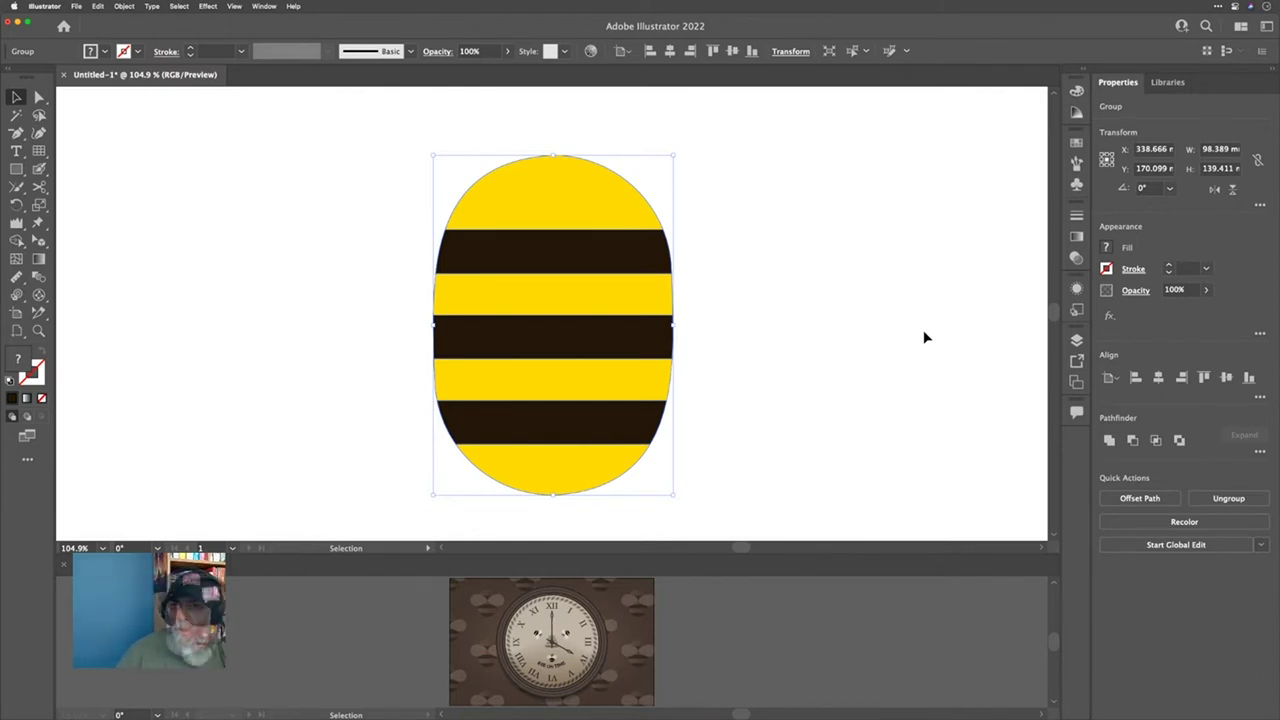
pyautogui.press('a')
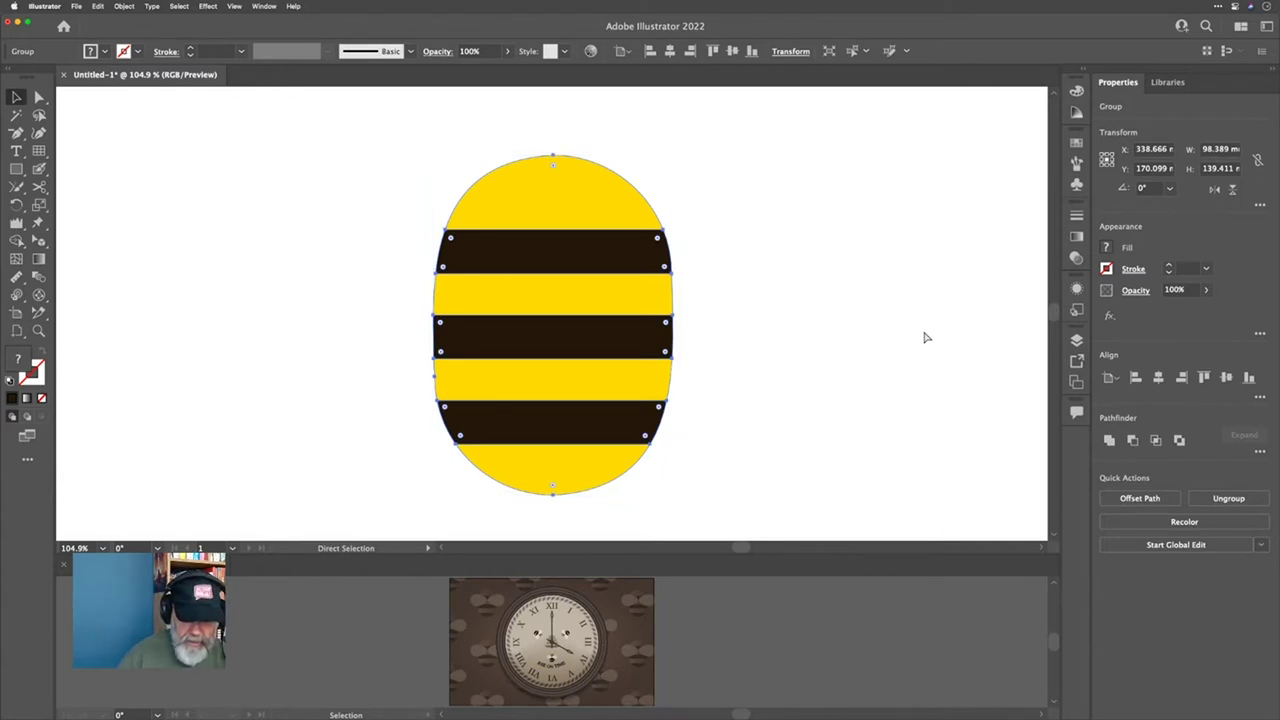
pyautogui.press('super+8')
pyautogui.press('v')
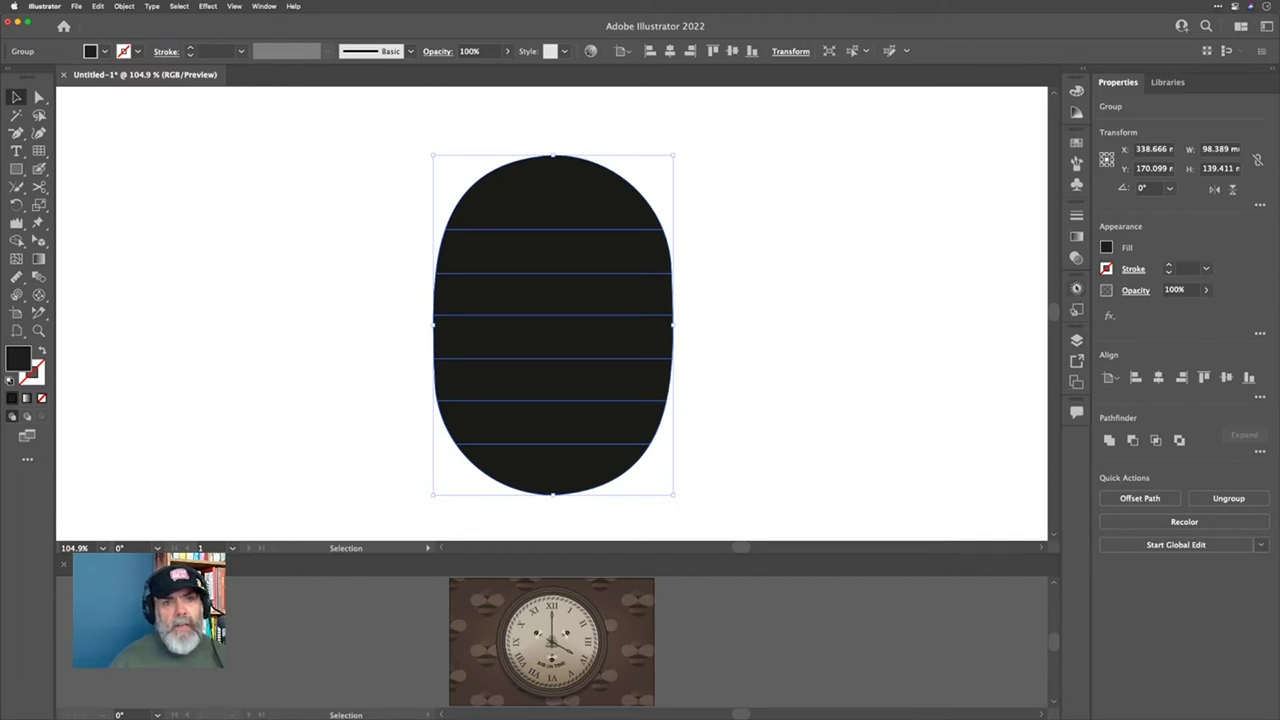
# Step: Turn the group's new fill into a linear gradient and recolor its black end stop with the darkest brown swatch
pyautogui.click(1077, 289)
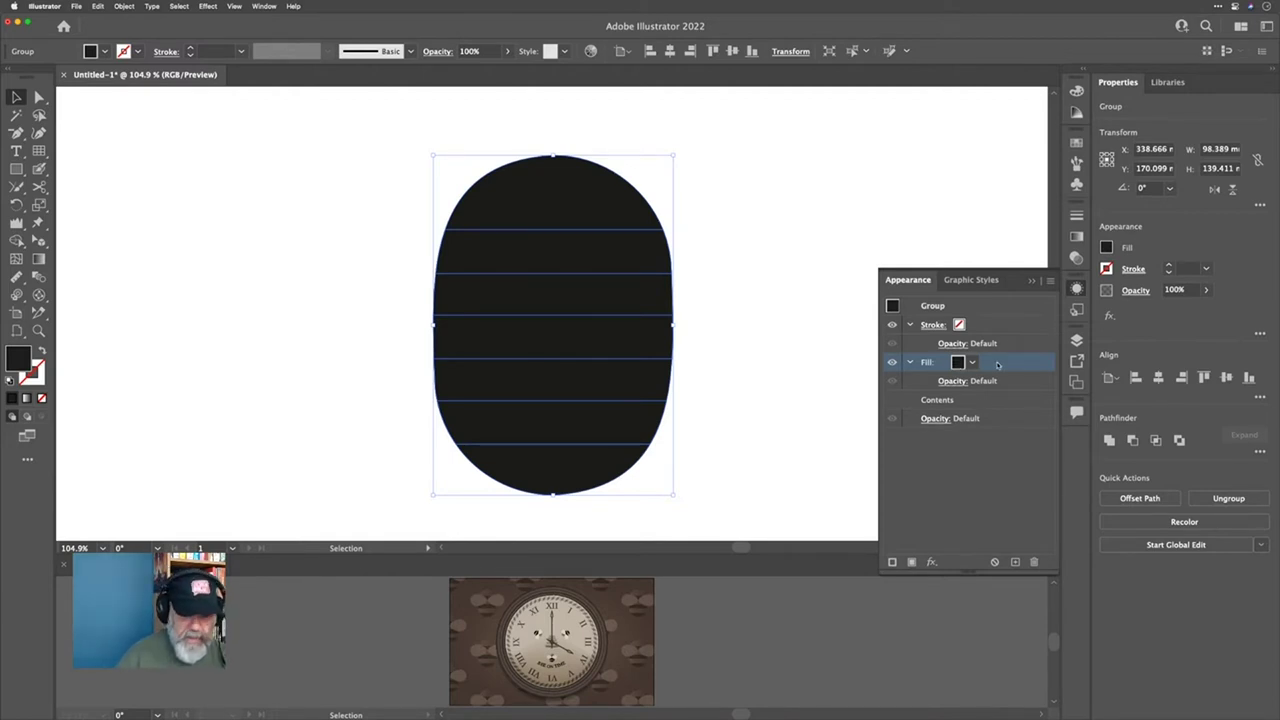
pyautogui.press('.')
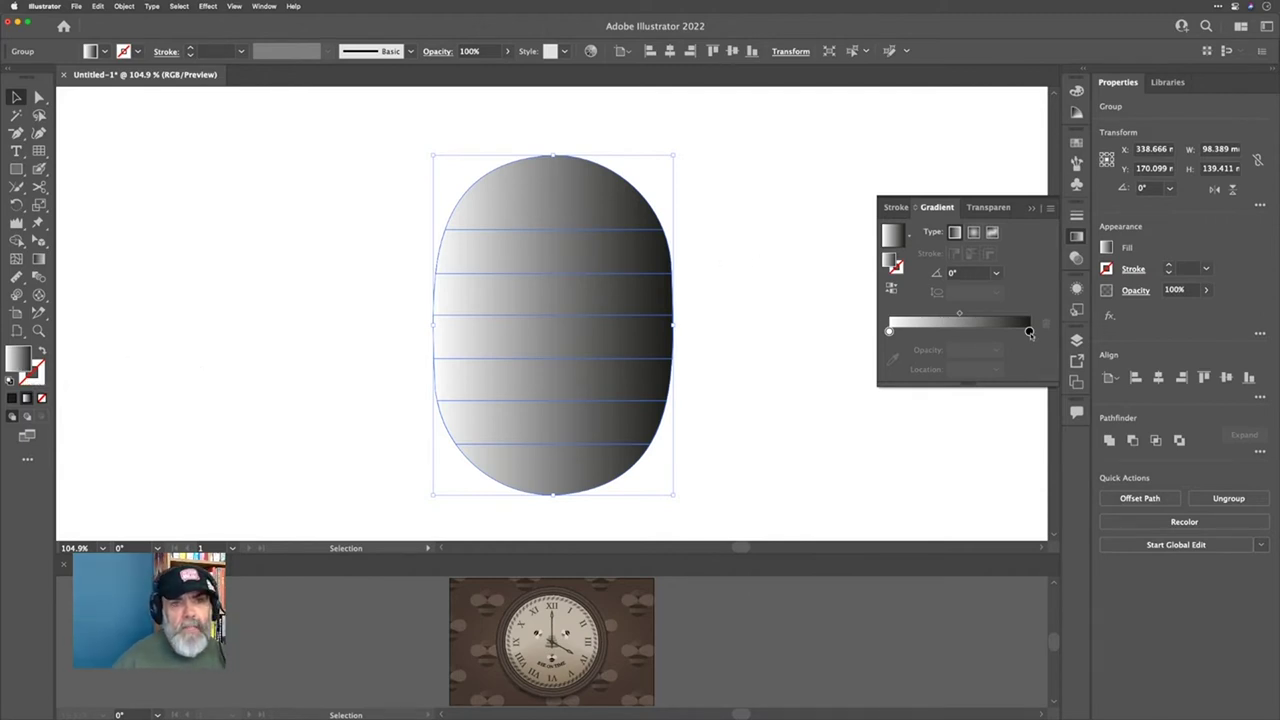
pyautogui.click(1029, 331)
pyautogui.doubleClick(1029, 331)
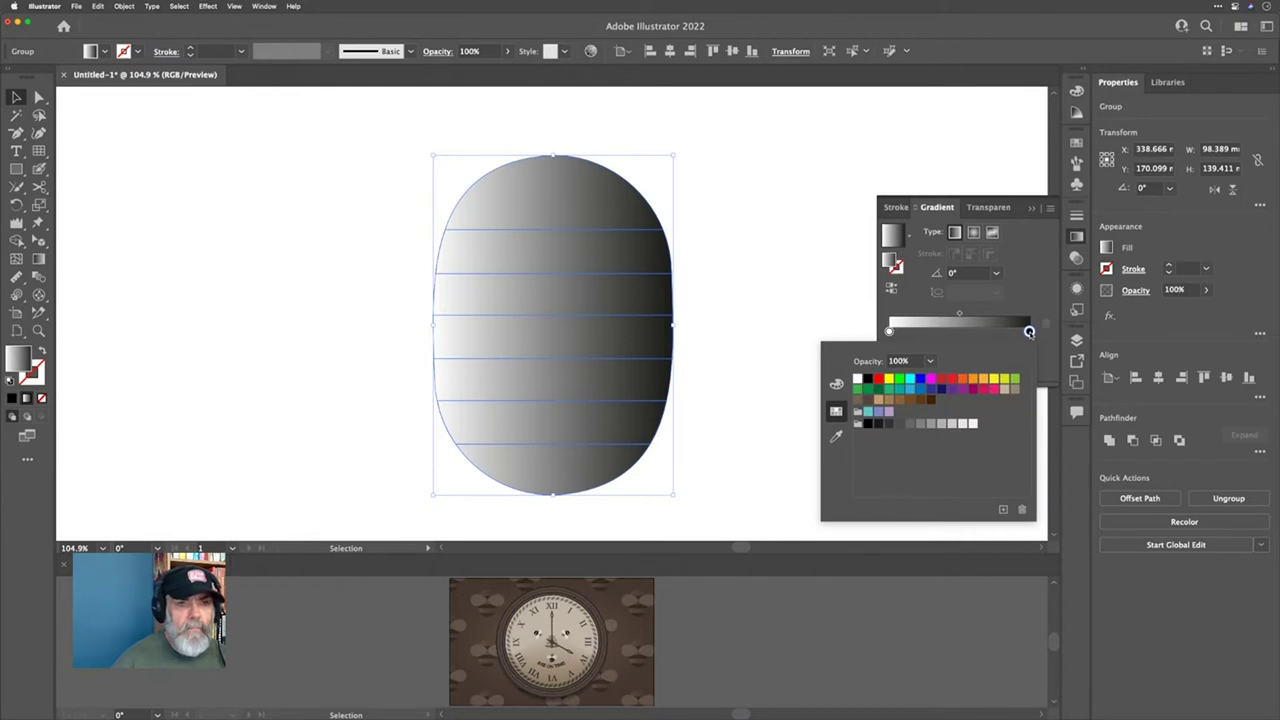
pyautogui.click(932, 403)
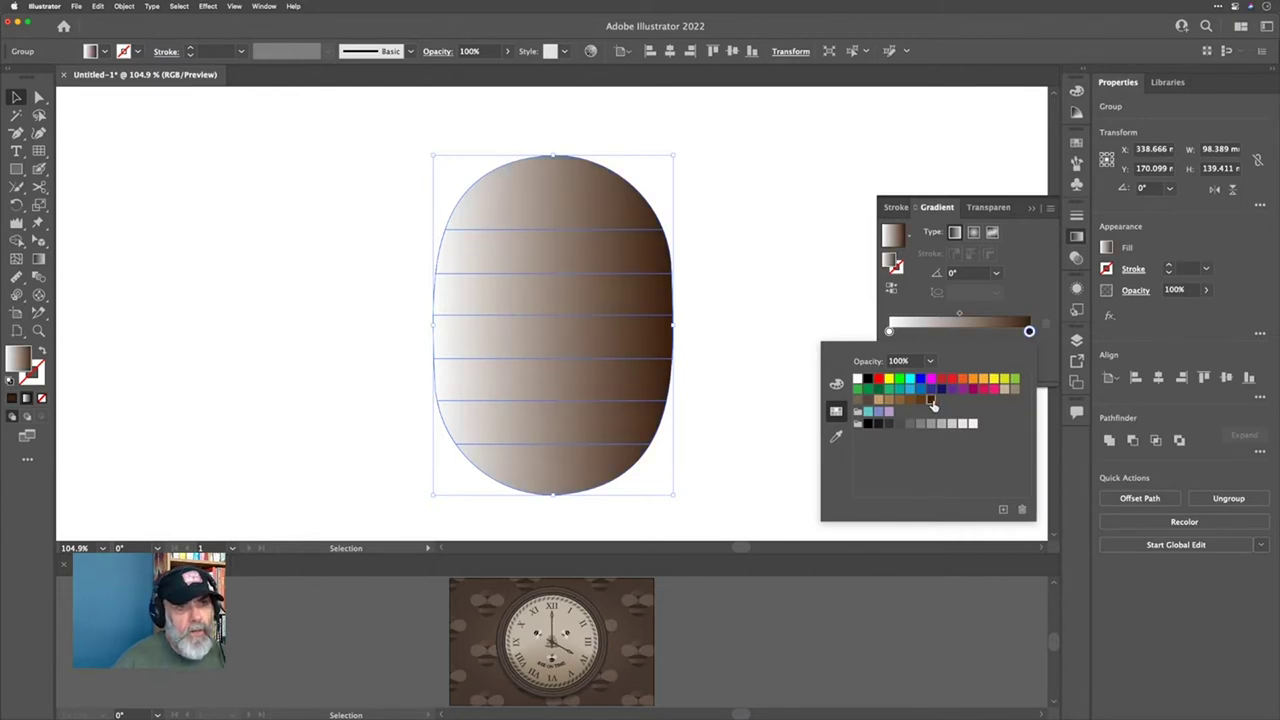
pyautogui.click(1030, 296)
# Step: Recolor the gradient's white start stop with the brown swatch R=96 G=56 B=19 and set that stop's opacity to 0%
pyautogui.click(889, 331)
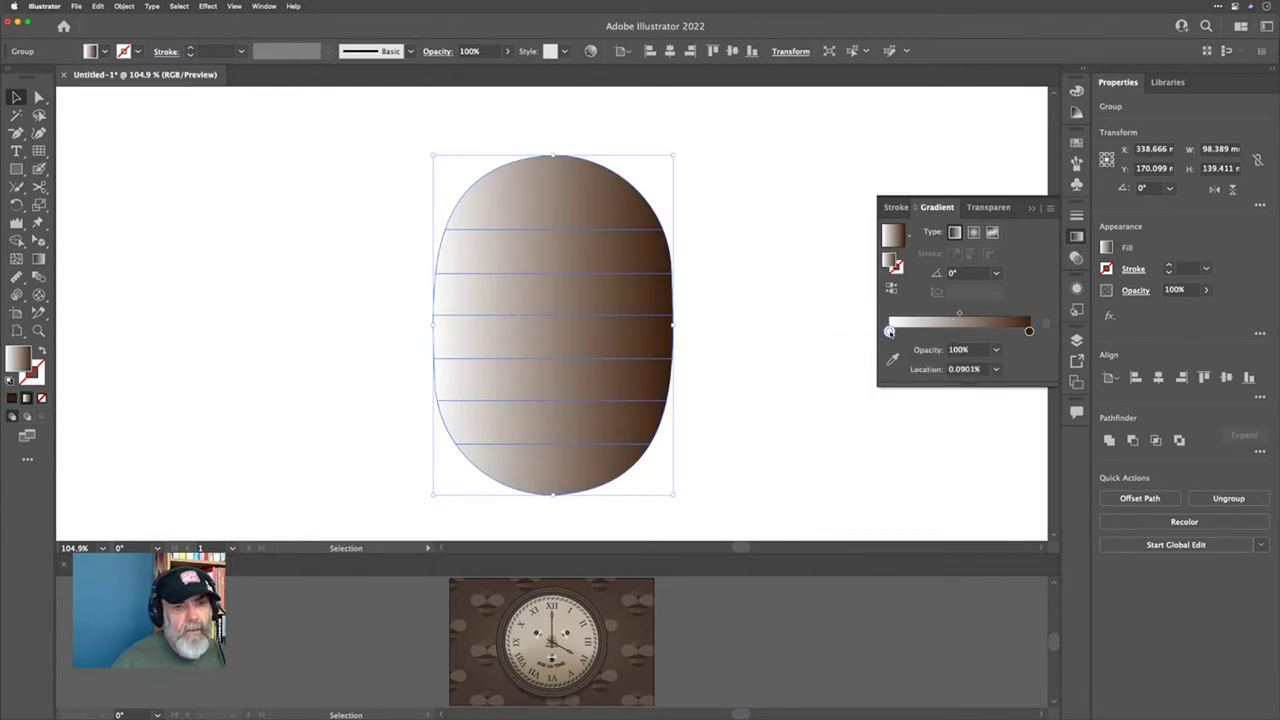
pyautogui.doubleClick(889, 331)
pyautogui.click(920, 401)
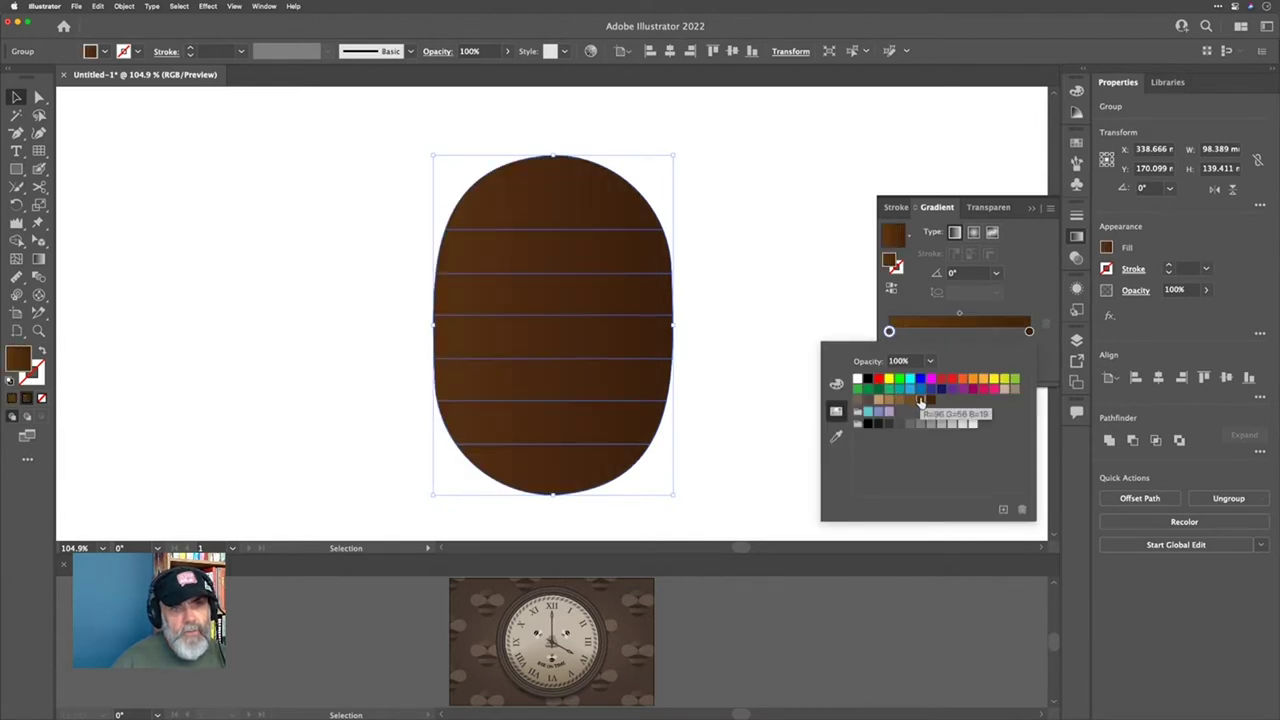
pyautogui.click(996, 349)
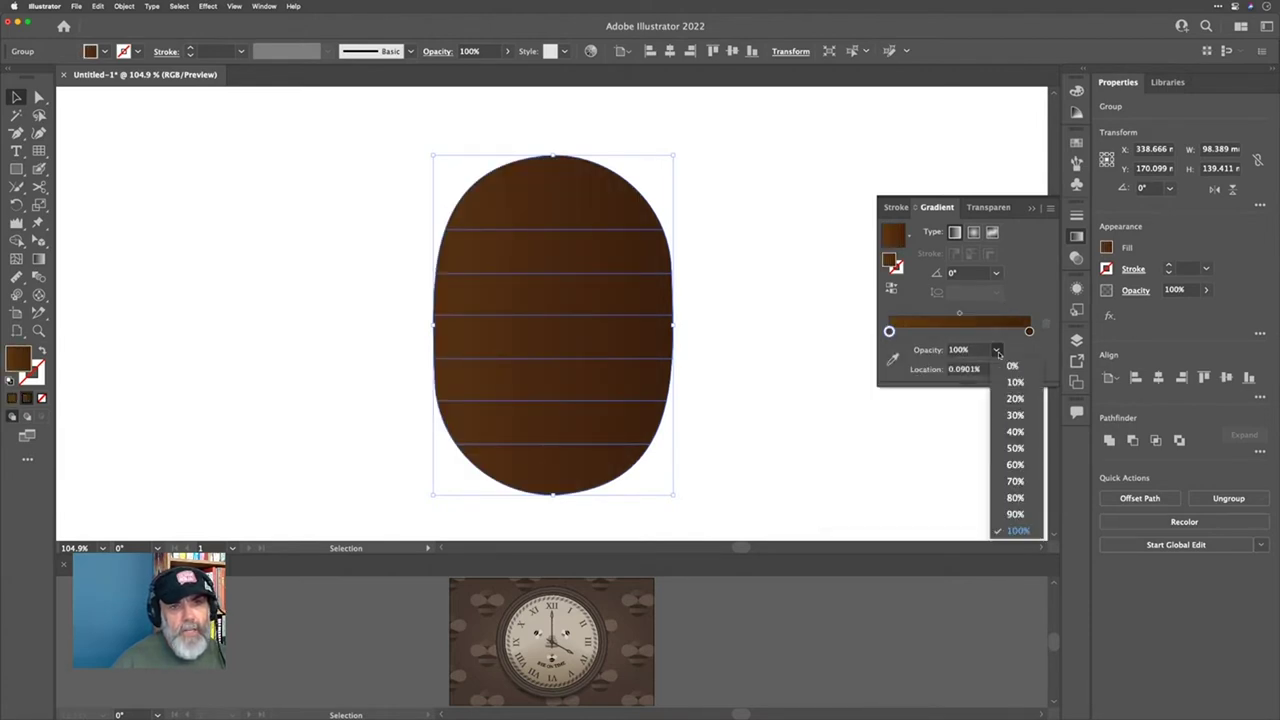
pyautogui.click(1005, 525)
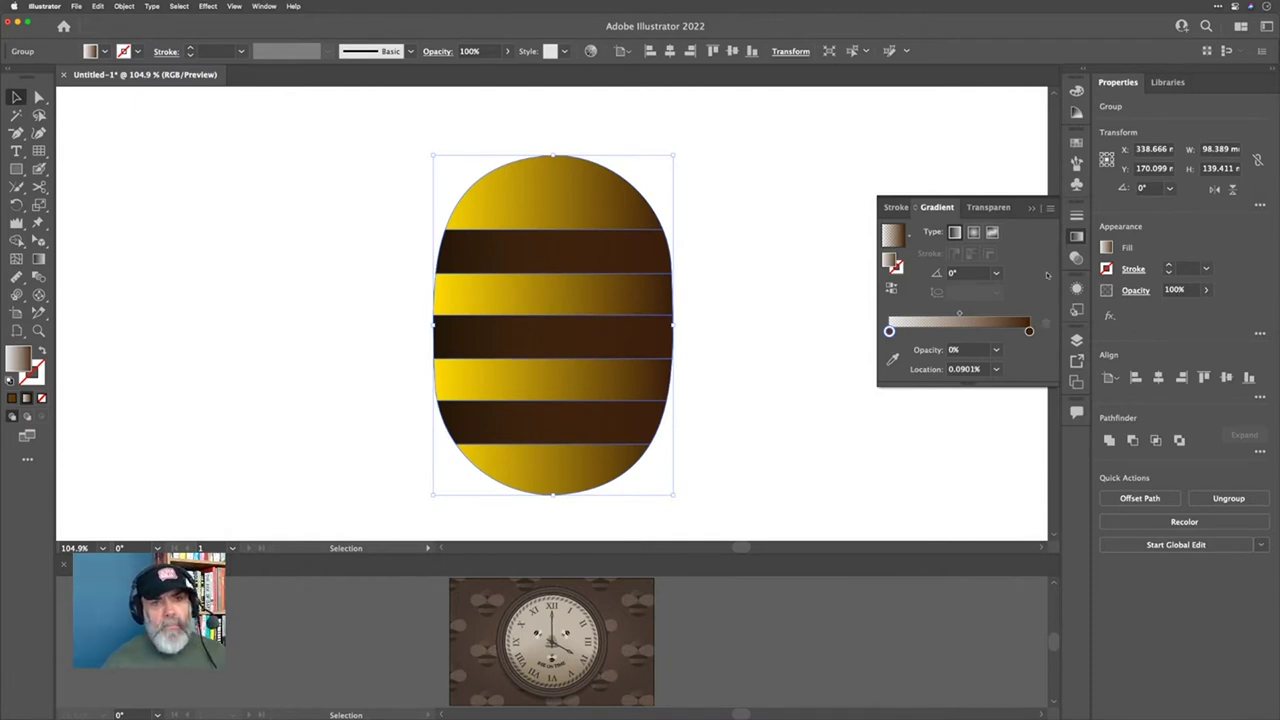
# Step: Set the group's gradient fill to the Multiply blending mode at 86% opacity
pyautogui.click(1076, 288)
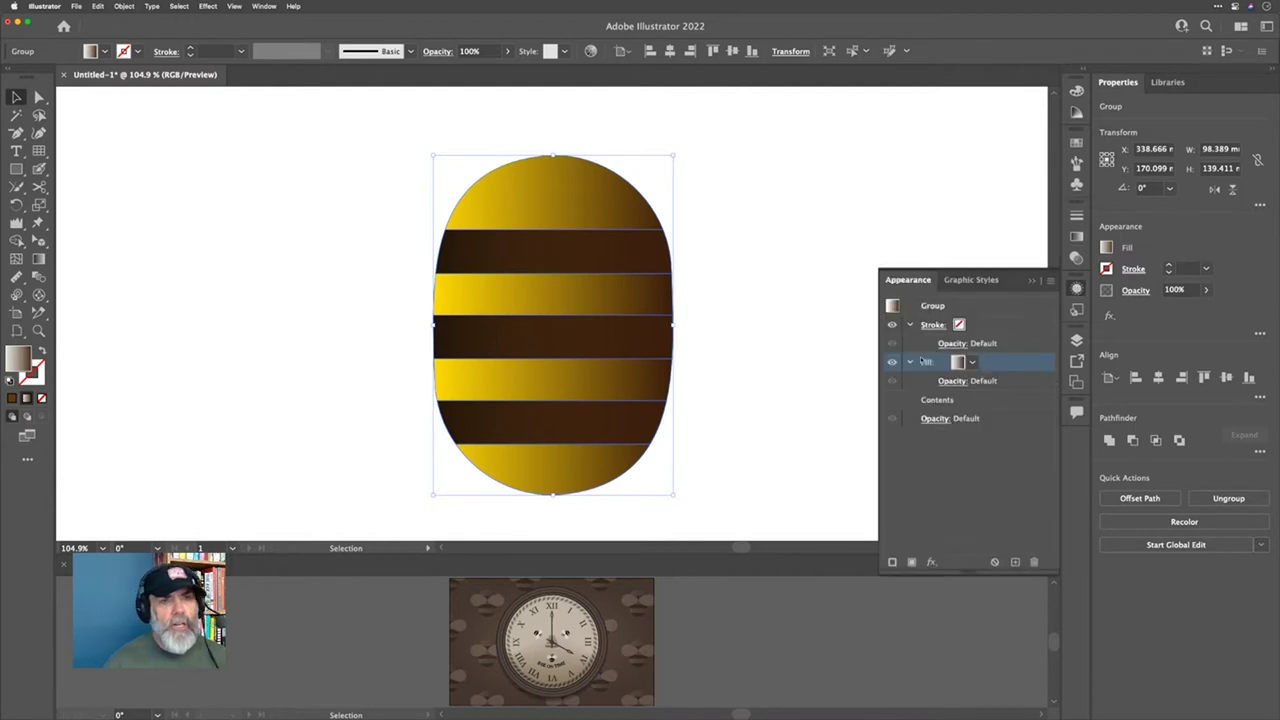
pyautogui.click(952, 381)
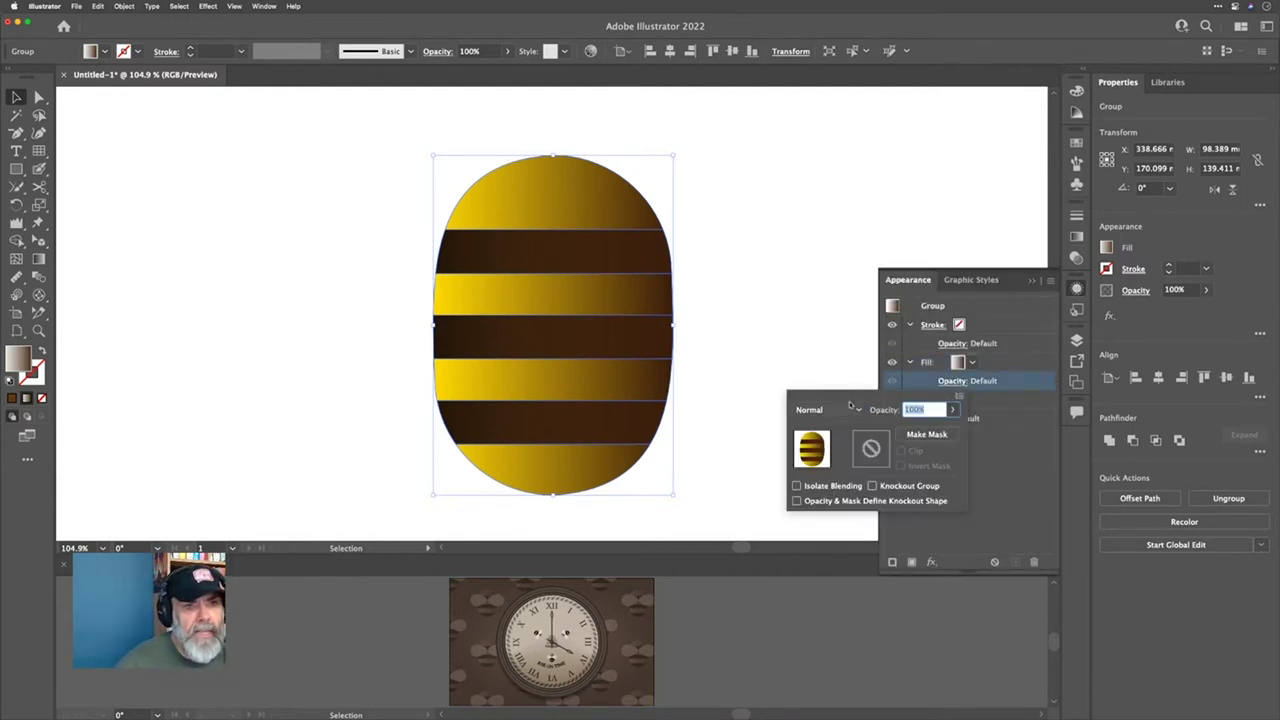
pyautogui.click(852, 408)
pyautogui.click(841, 463)
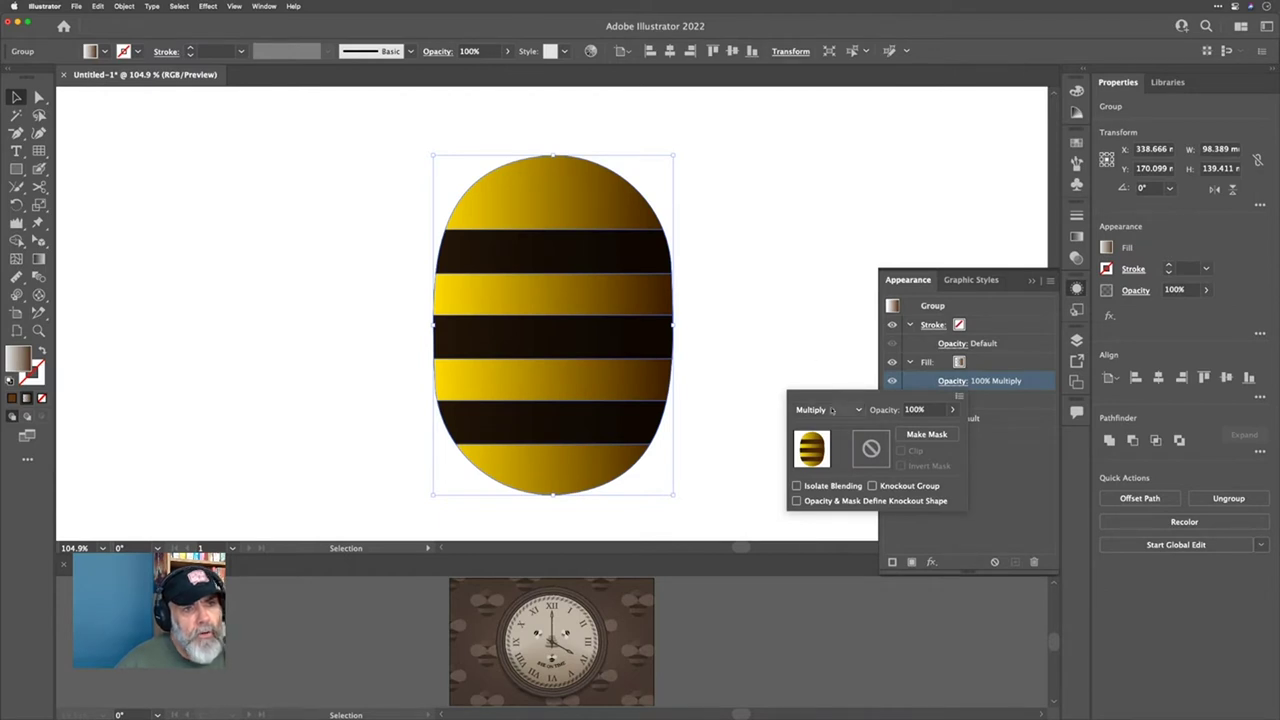
pyautogui.click(952, 410)
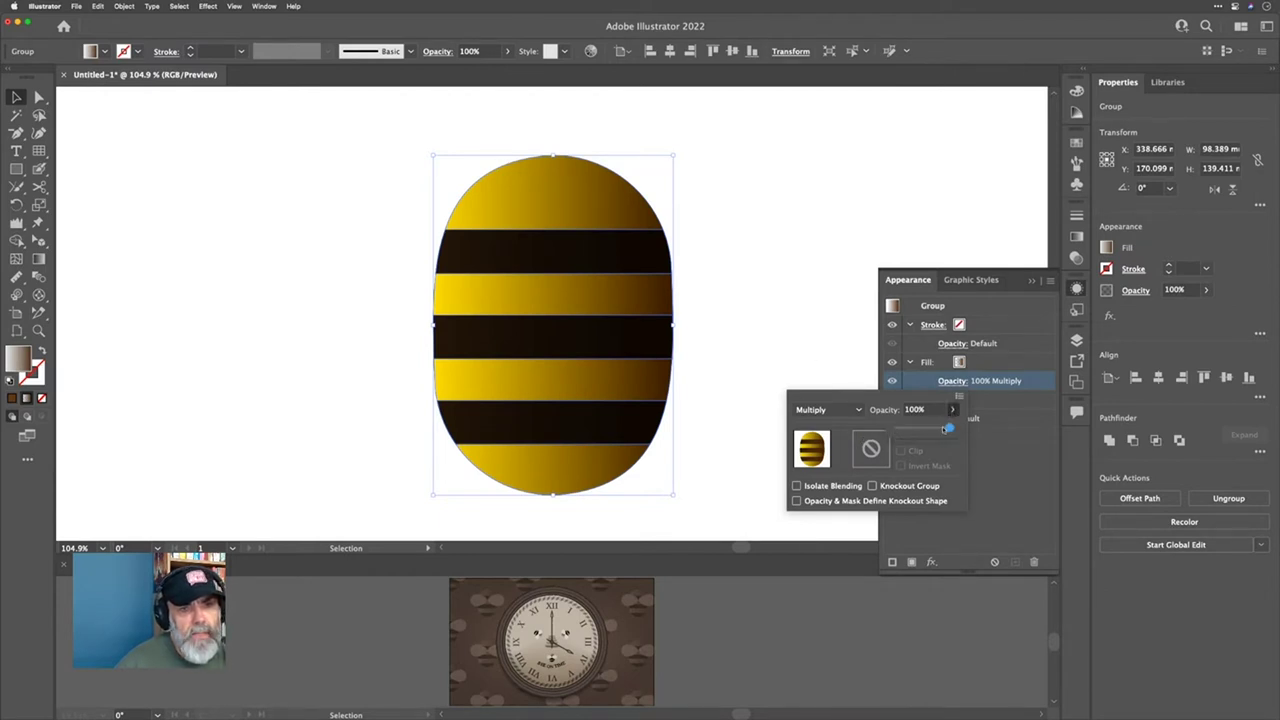
pyautogui.moveTo(948, 430); pyautogui.dragTo(940, 431)
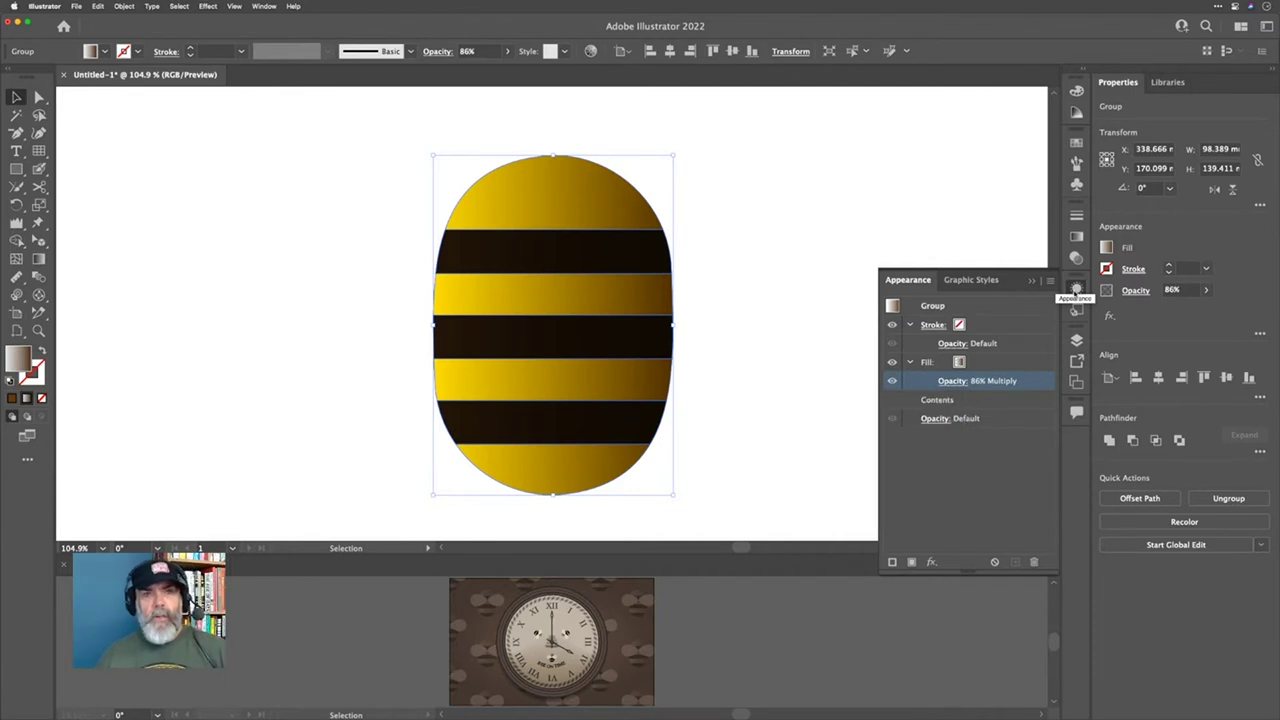
pyautogui.click(1076, 288)
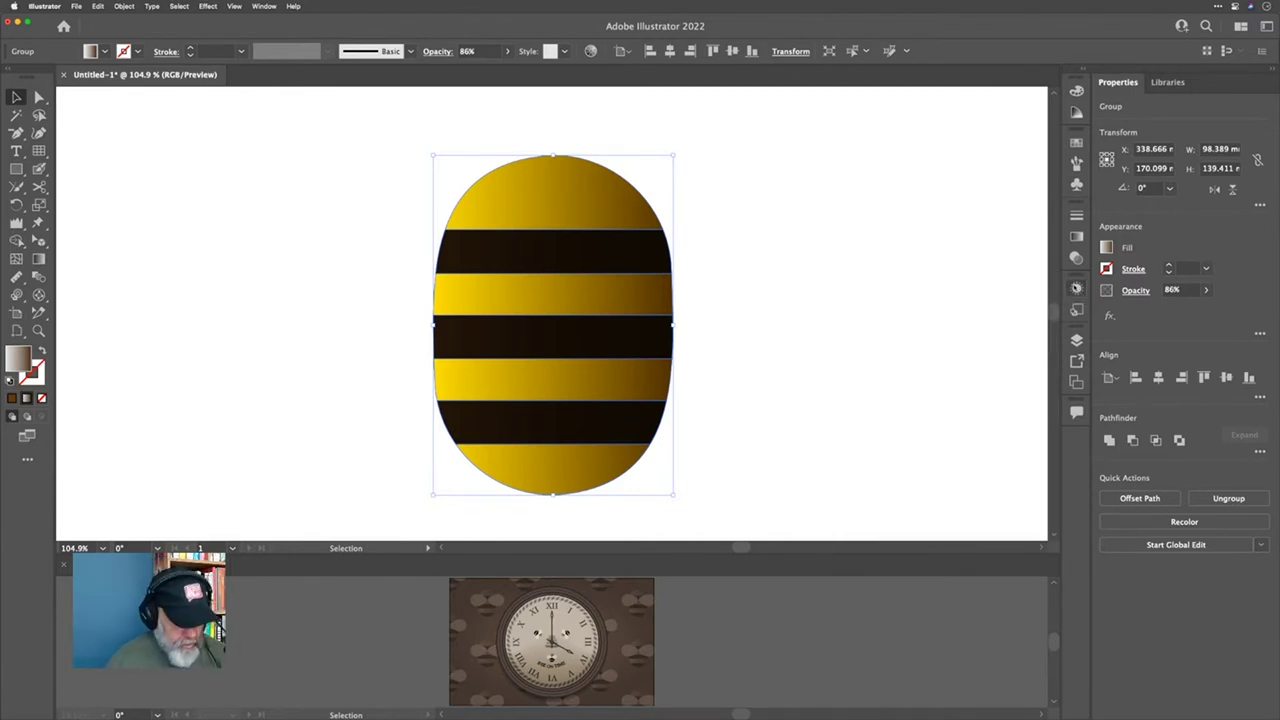
# Step: Save the document to the Desktop as beeClockLive in Adobe Illustrator format, accepting the Illustrator 2020 version options
pyautogui.press('super+s')
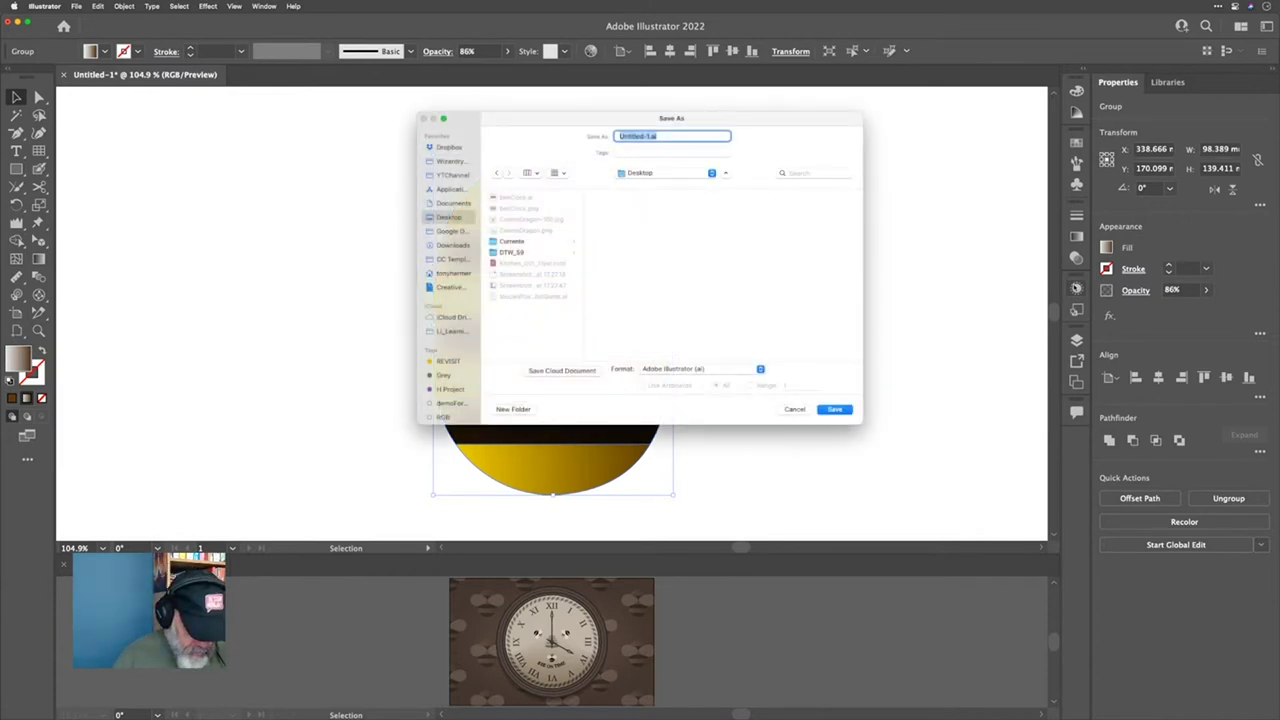
pyautogui.write('beeClo')
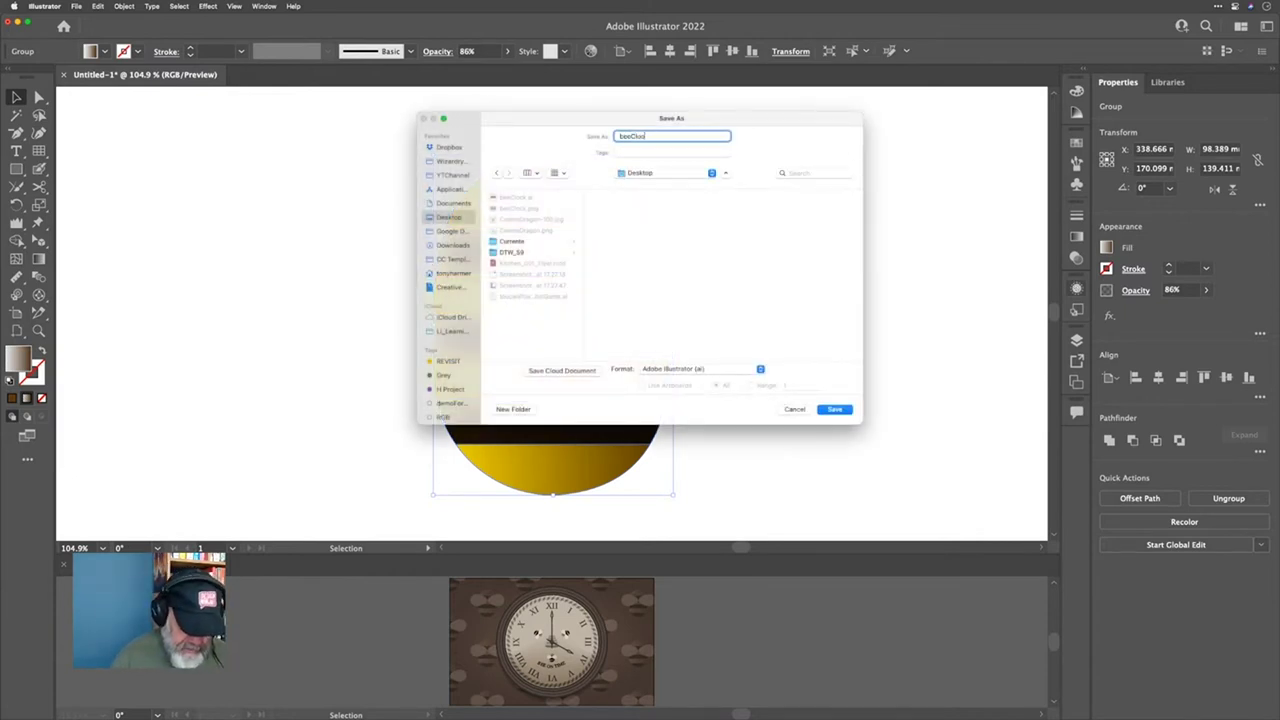
pyautogui.write('ckLive')
pyautogui.press('Return')
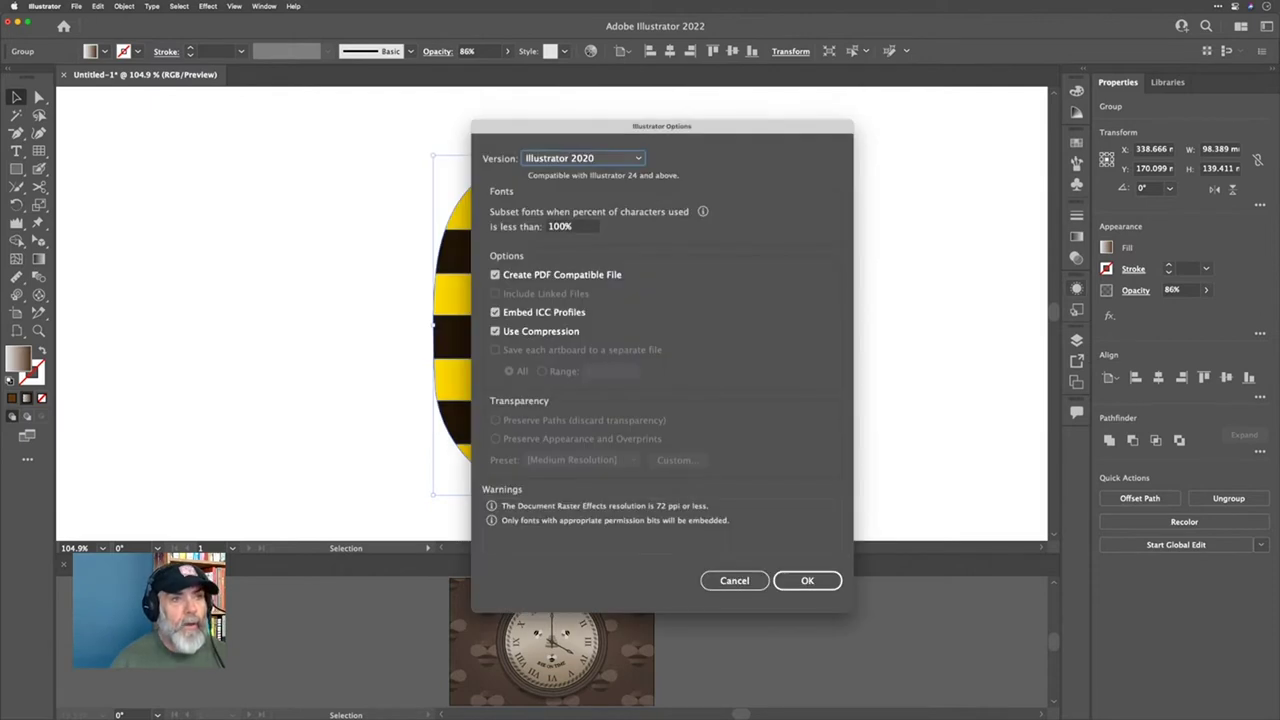
pyautogui.press('Return')
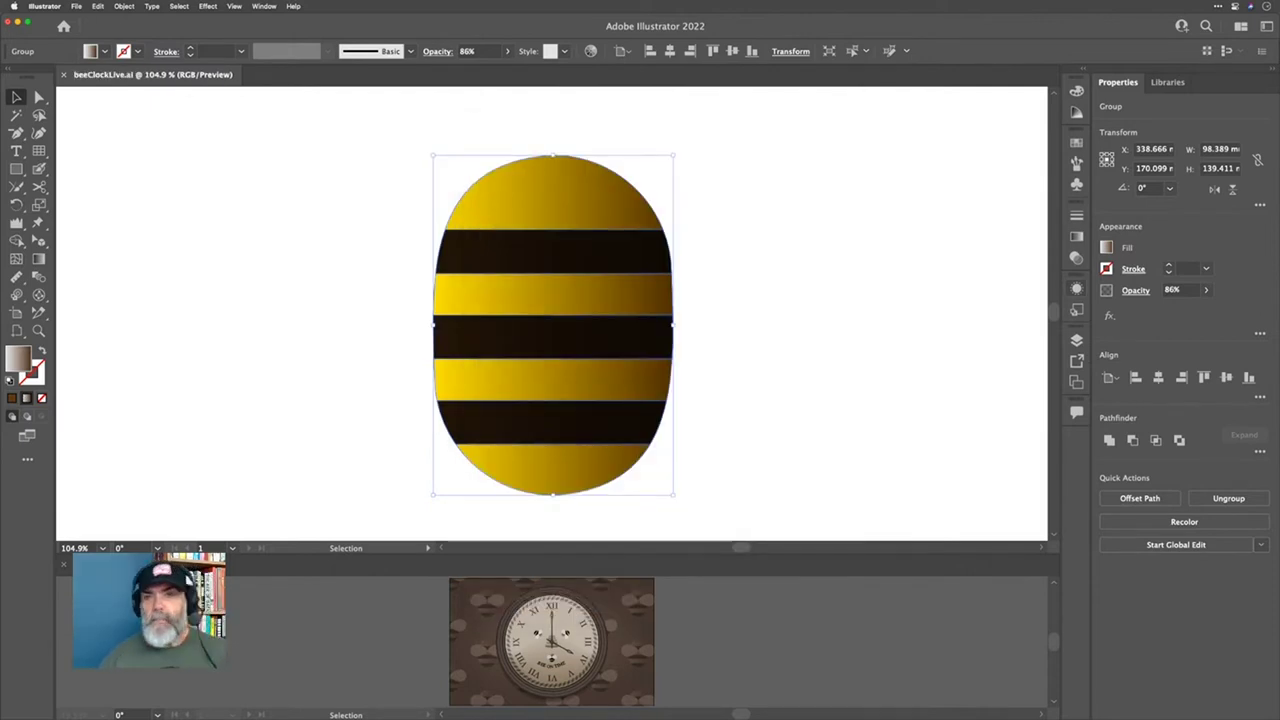
pyautogui.click(316, 312)
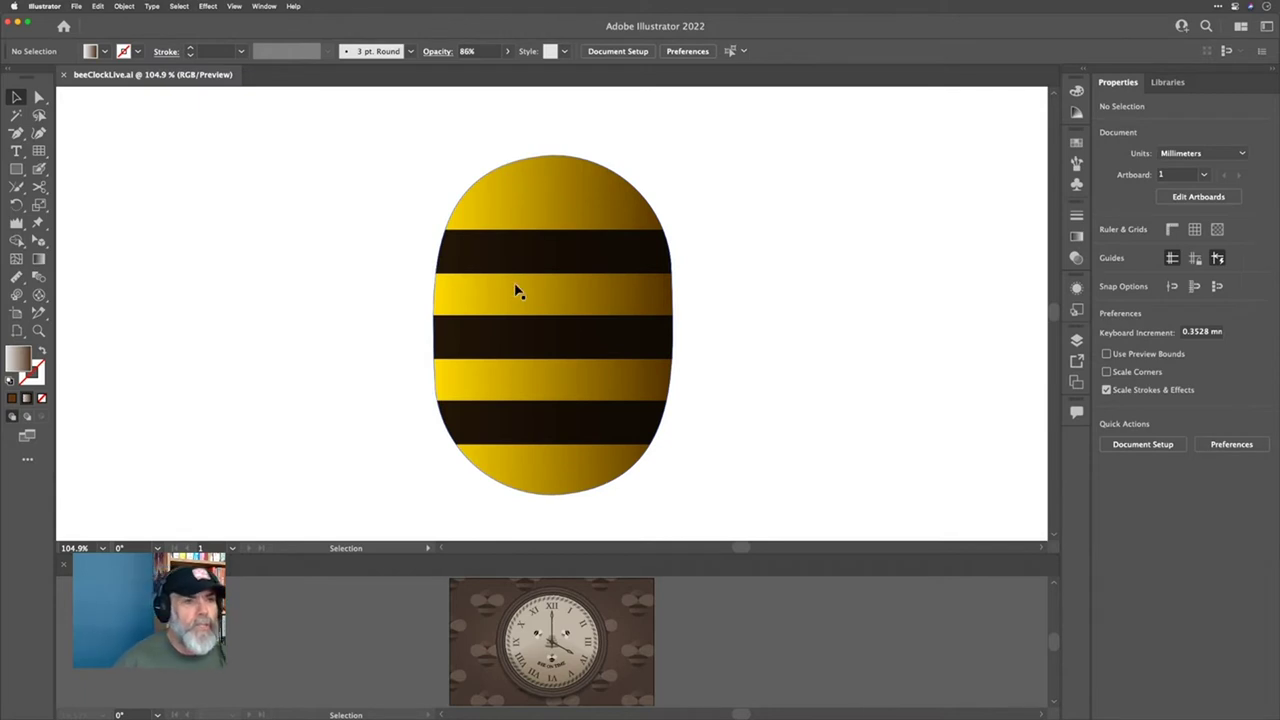
pyautogui.click(606, 431)
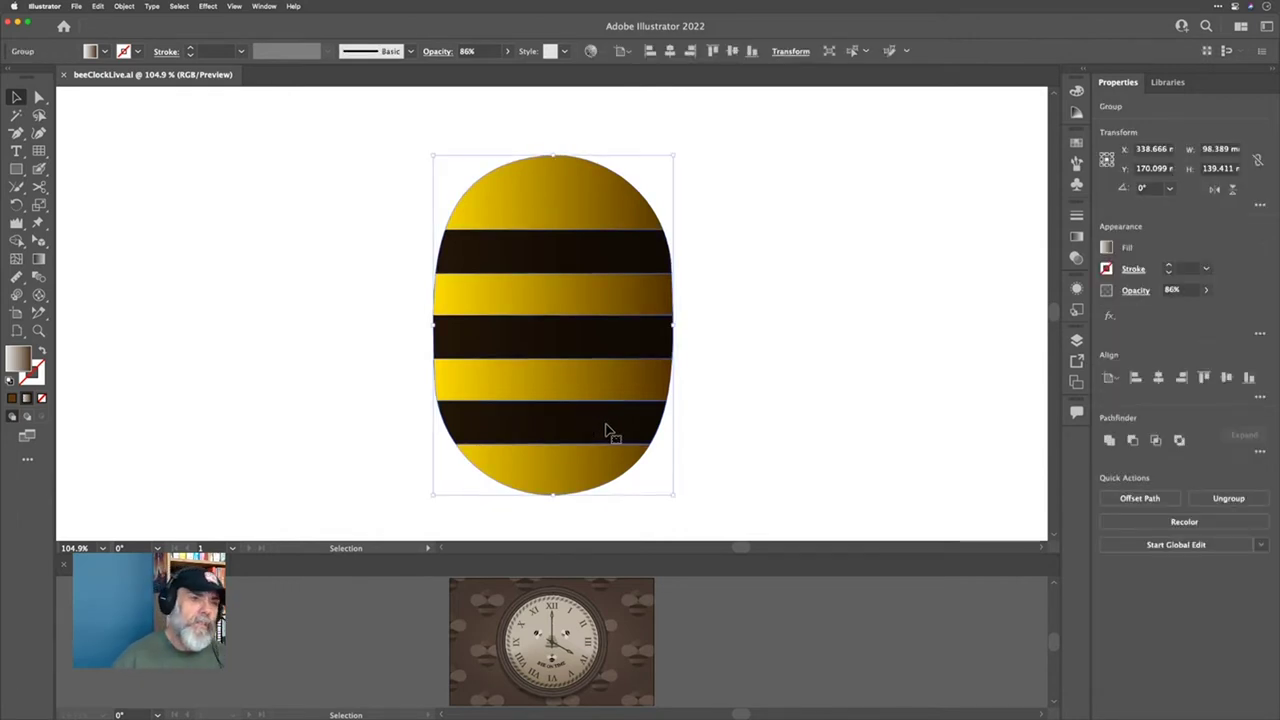
pyautogui.click(730, 413)
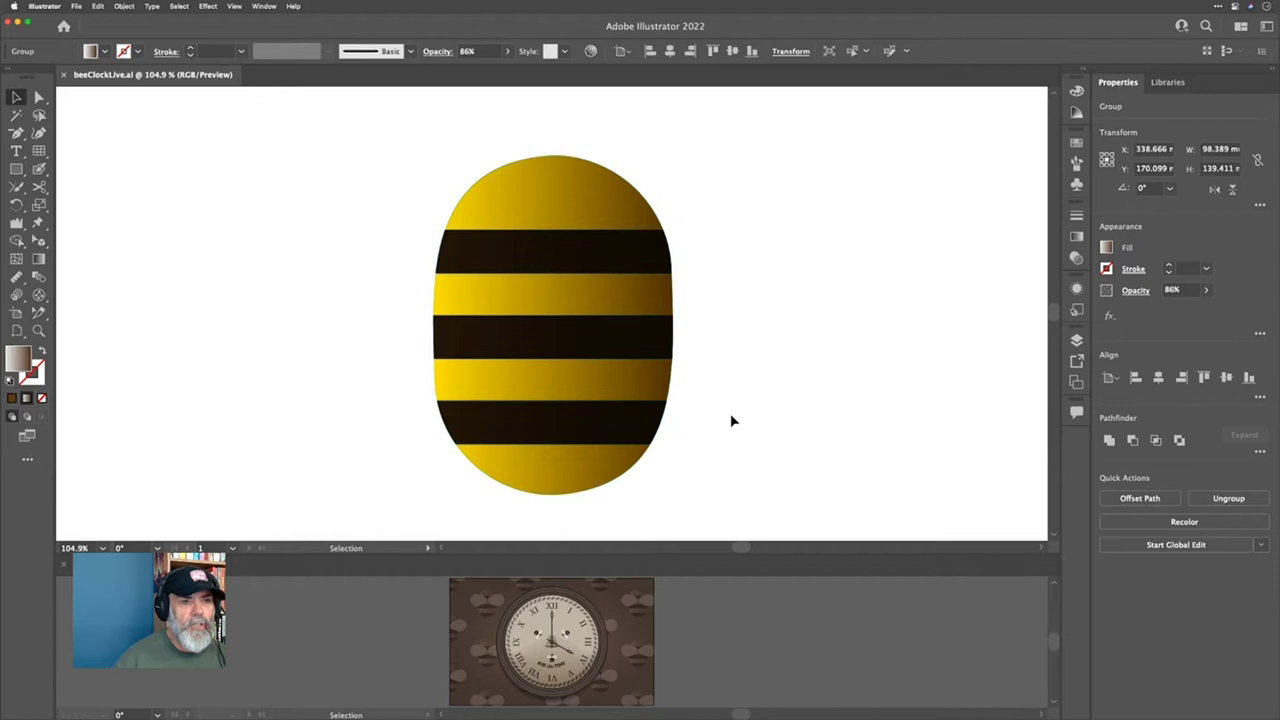
pyautogui.click(648, 404)
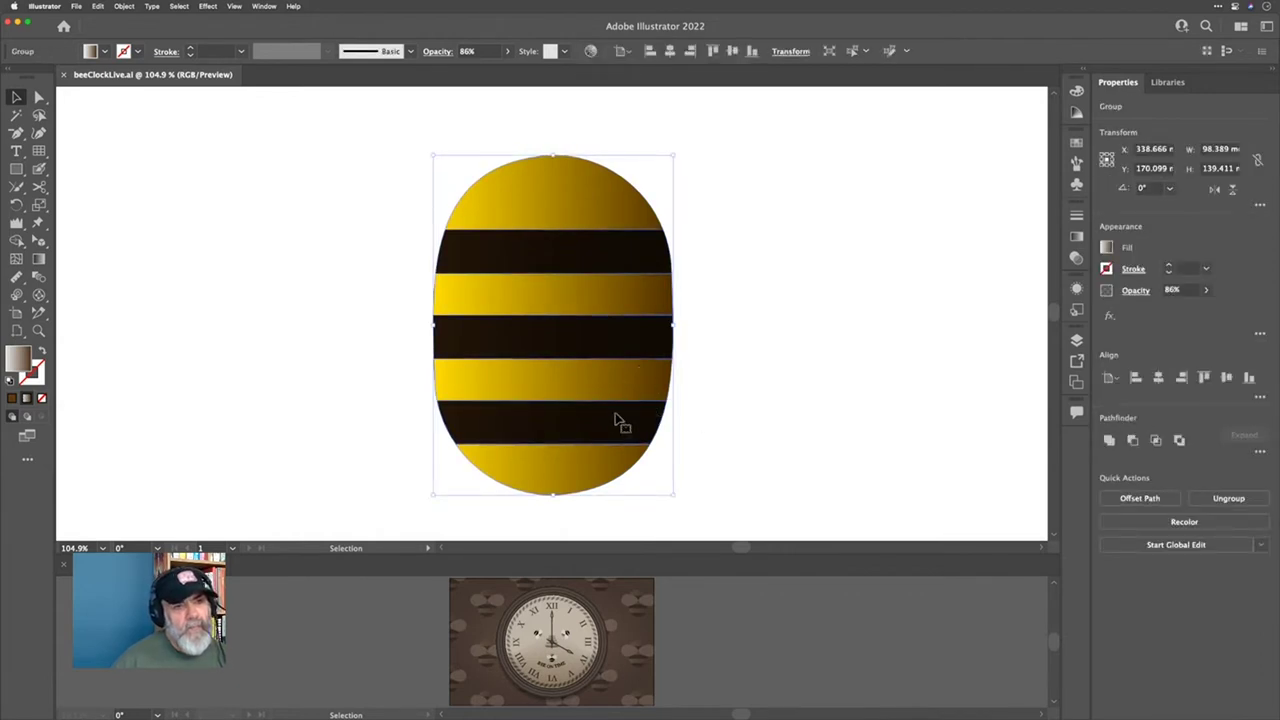
pyautogui.click(725, 438)
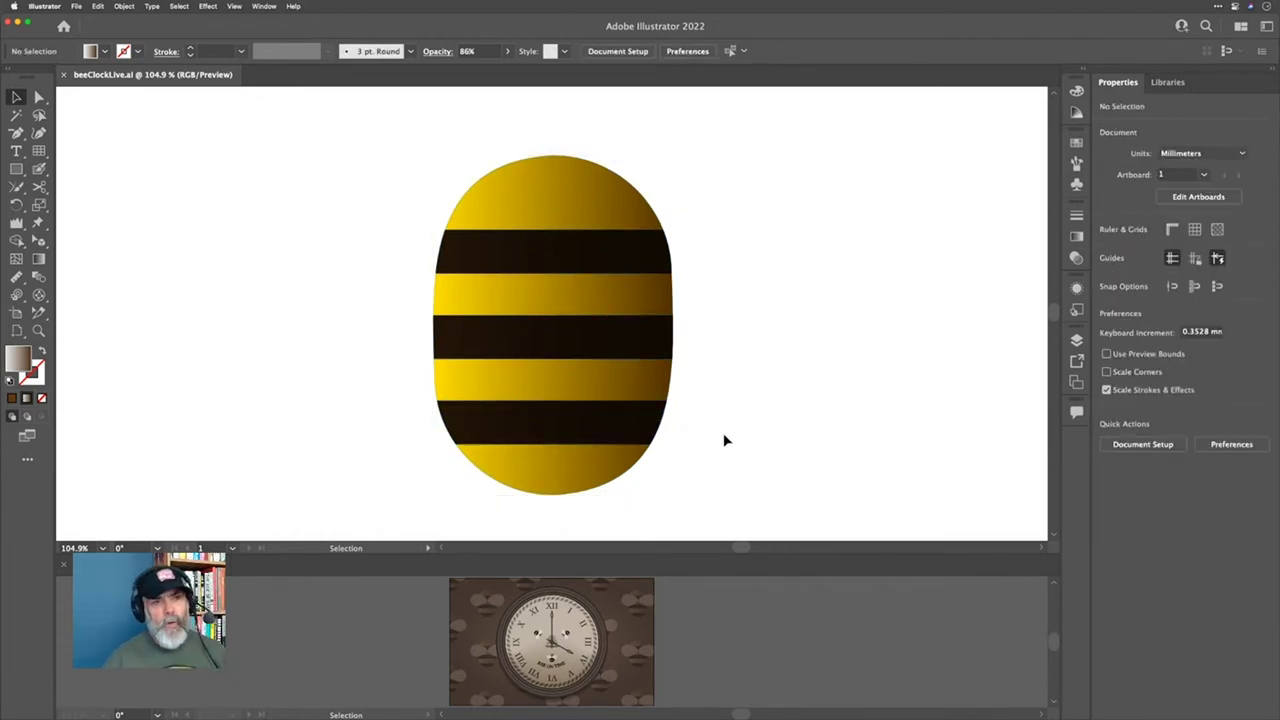
# Step: Isolate the body group and stretch the lowest dark stripe down past the body's bottom edge, to about 40 mm high
pyautogui.click(600, 438)
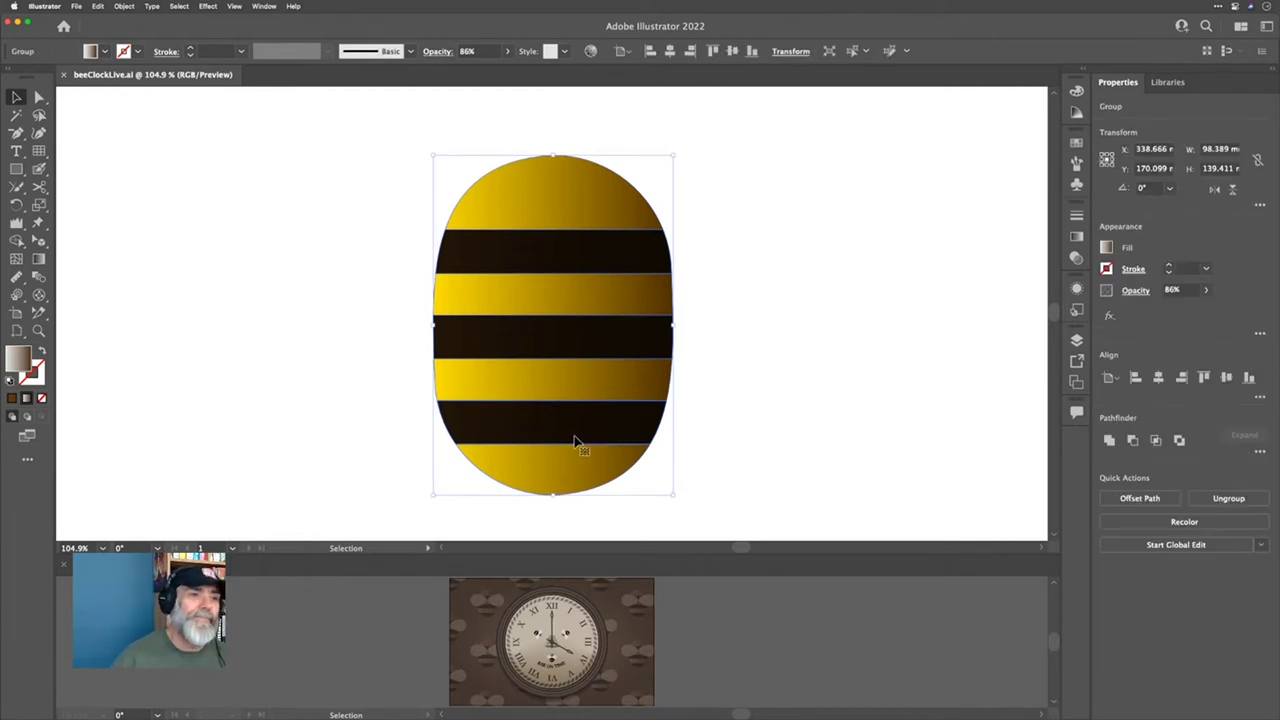
pyautogui.doubleClick(575, 440)
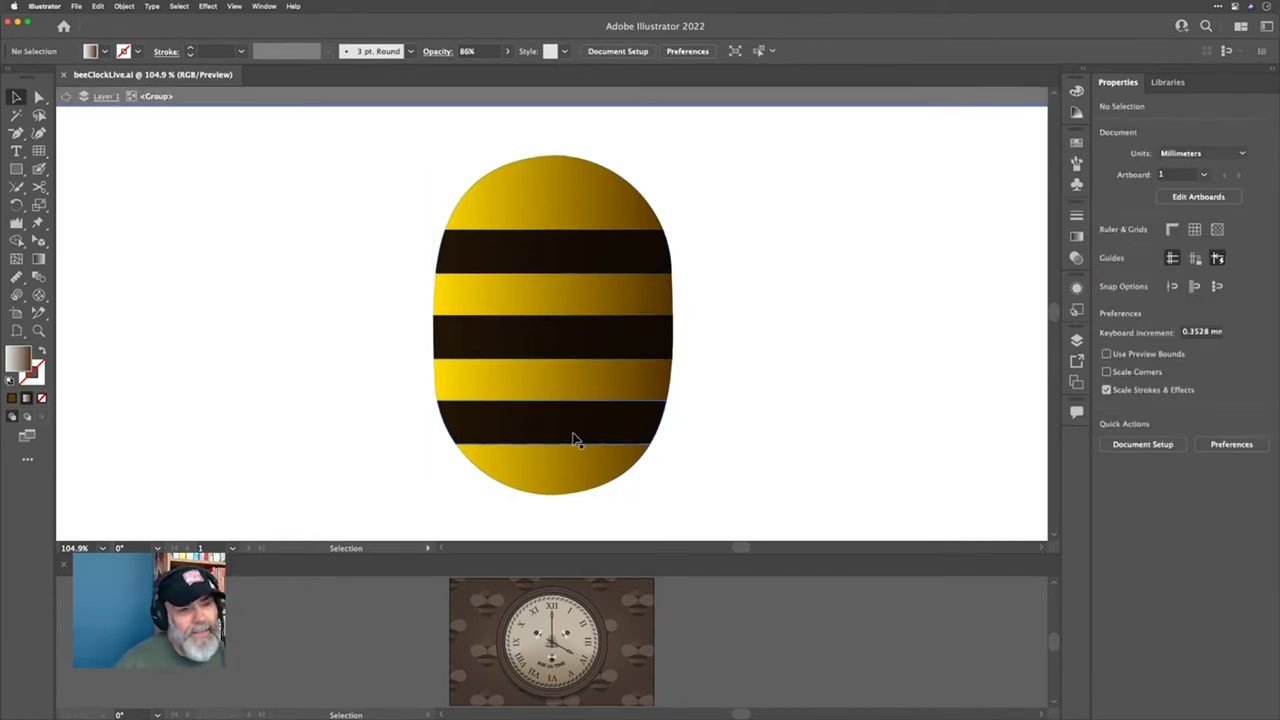
pyautogui.click(572, 438)
pyautogui.moveTo(553, 444); pyautogui.dragTo(556, 498)
pyautogui.press('Escape')
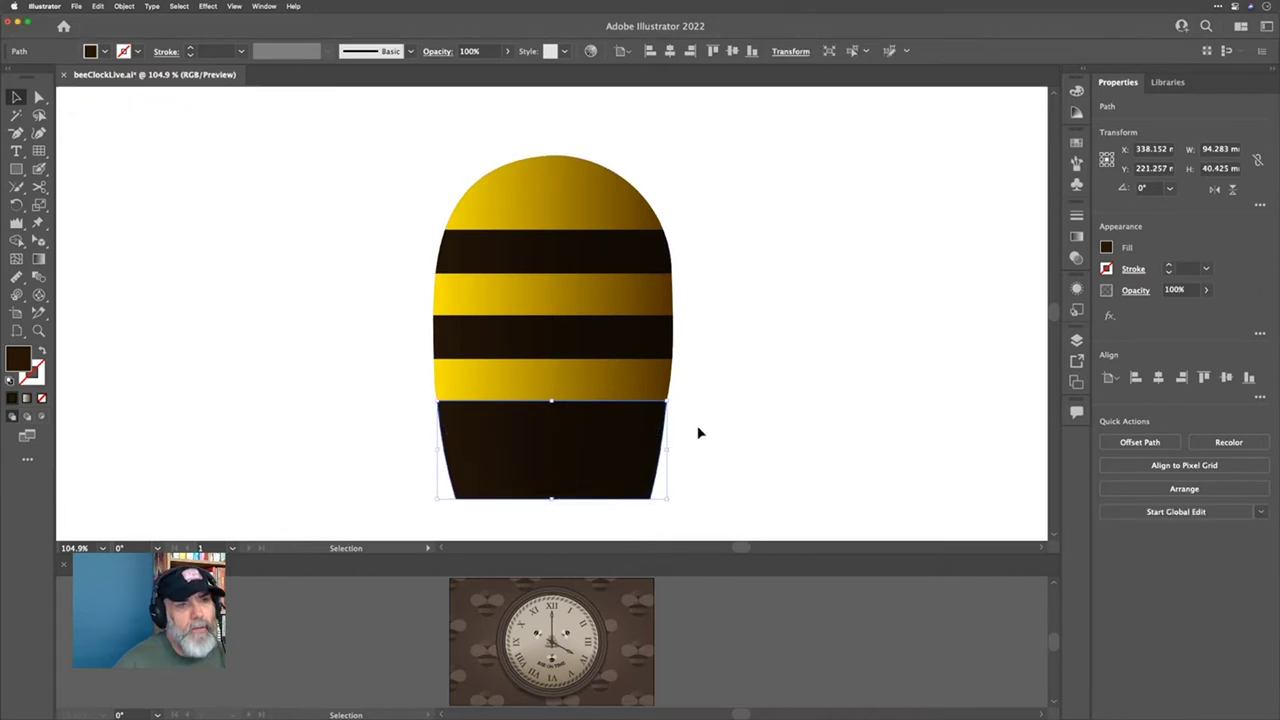
# Step: Trim the lowest stripe's corners outside the body outline with the Shape Builder tool, and select all the artwork
pyautogui.click(729, 358)
pyautogui.moveTo(720, 320); pyautogui.dragTo(603, 447)
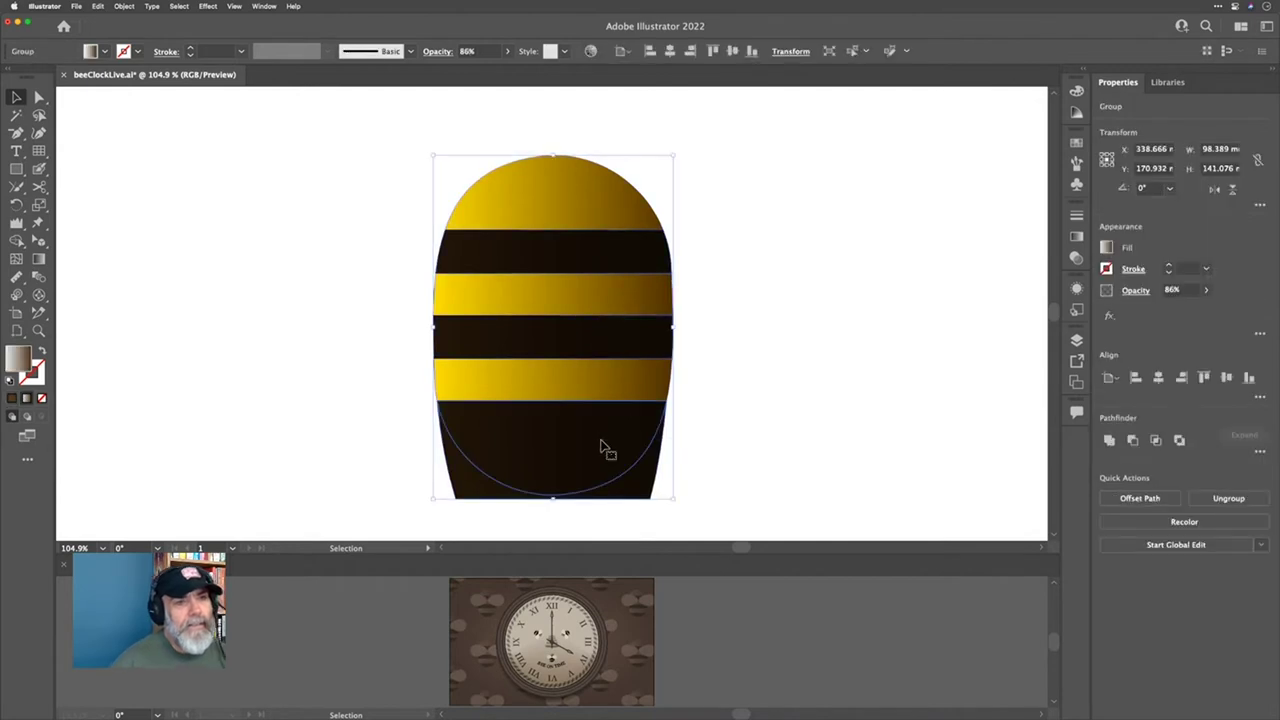
pyautogui.press('super+shift+b')
pyautogui.hotkey('shift', 'm')
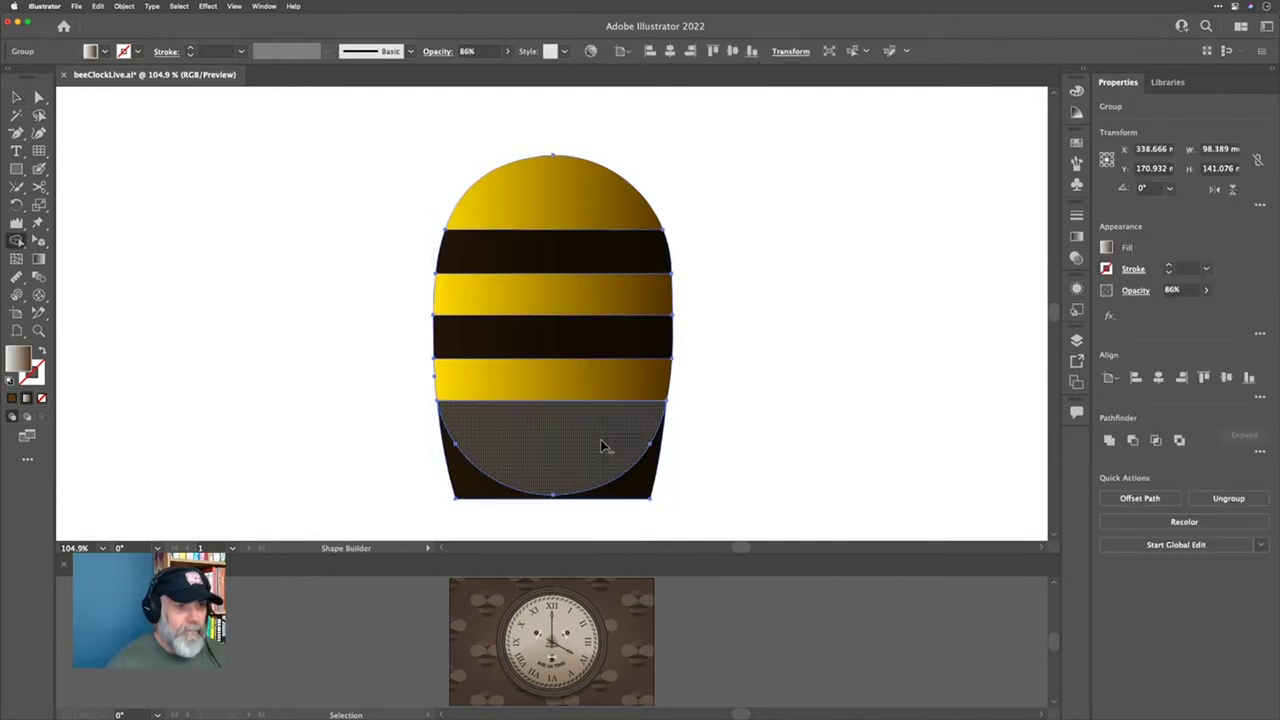
pyautogui.keyDown('alt'); pyautogui.click(474, 487); pyautogui.keyUp('alt')
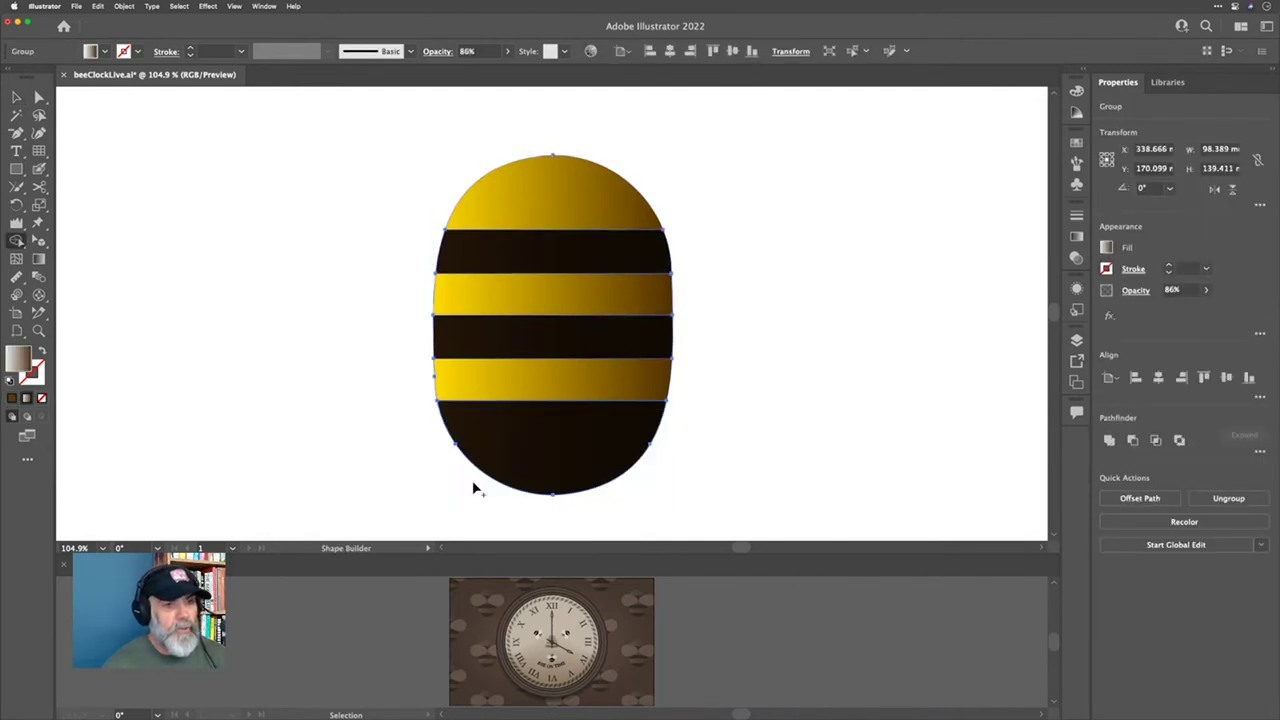
pyautogui.press('v')
pyautogui.click(777, 369)
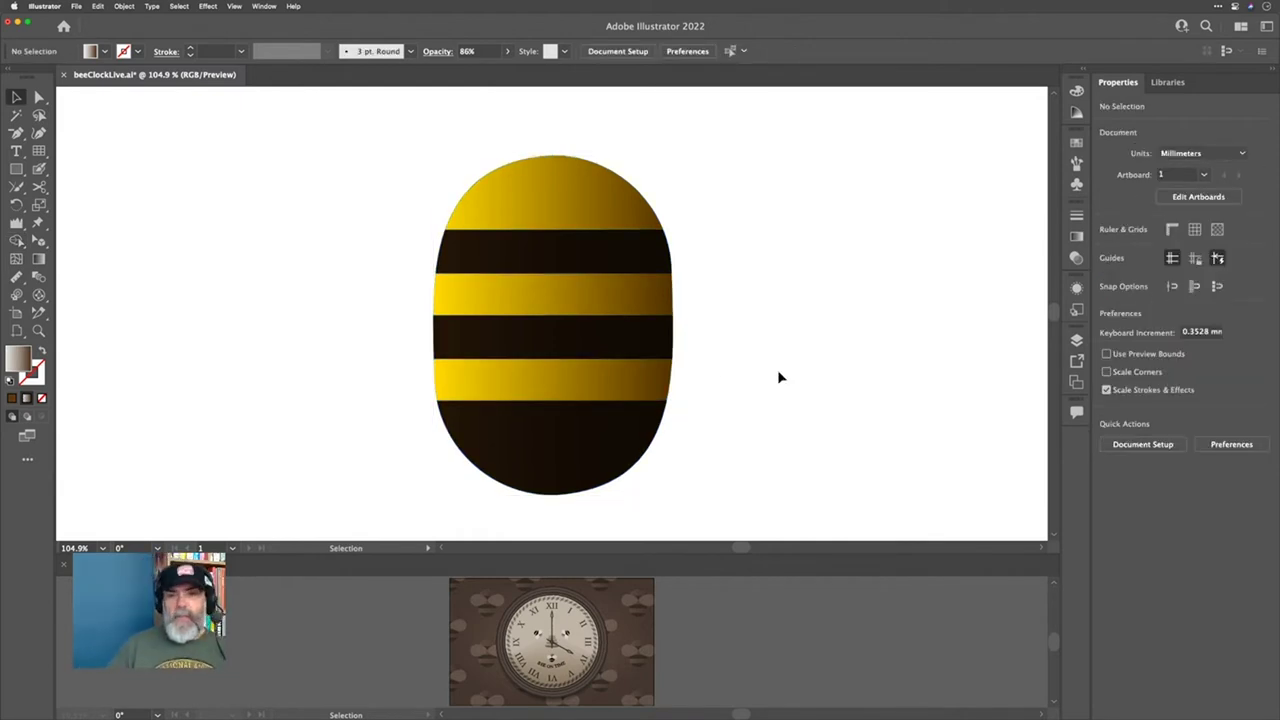
pyautogui.press('super+a')
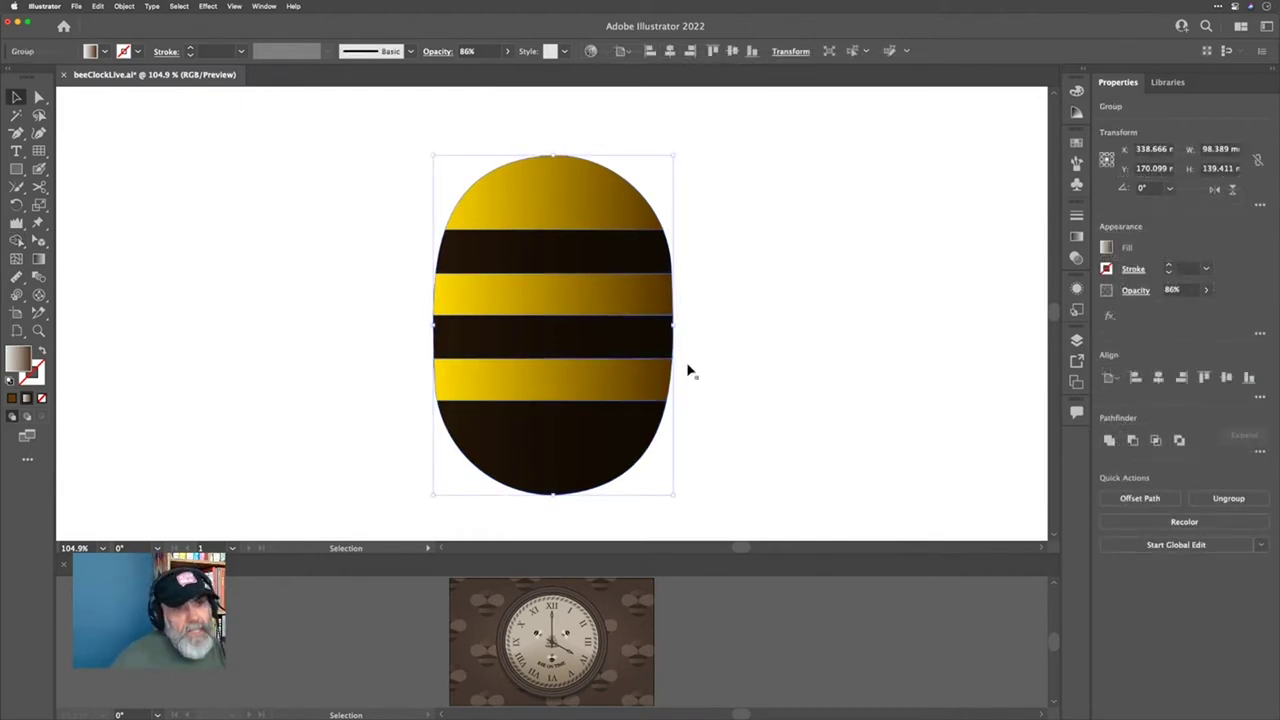
# Step: Draw a horizontal ellipse about 98 mm wide and 70 mm high for a wing, centred on the body's left edge
pyautogui.click(729, 348)
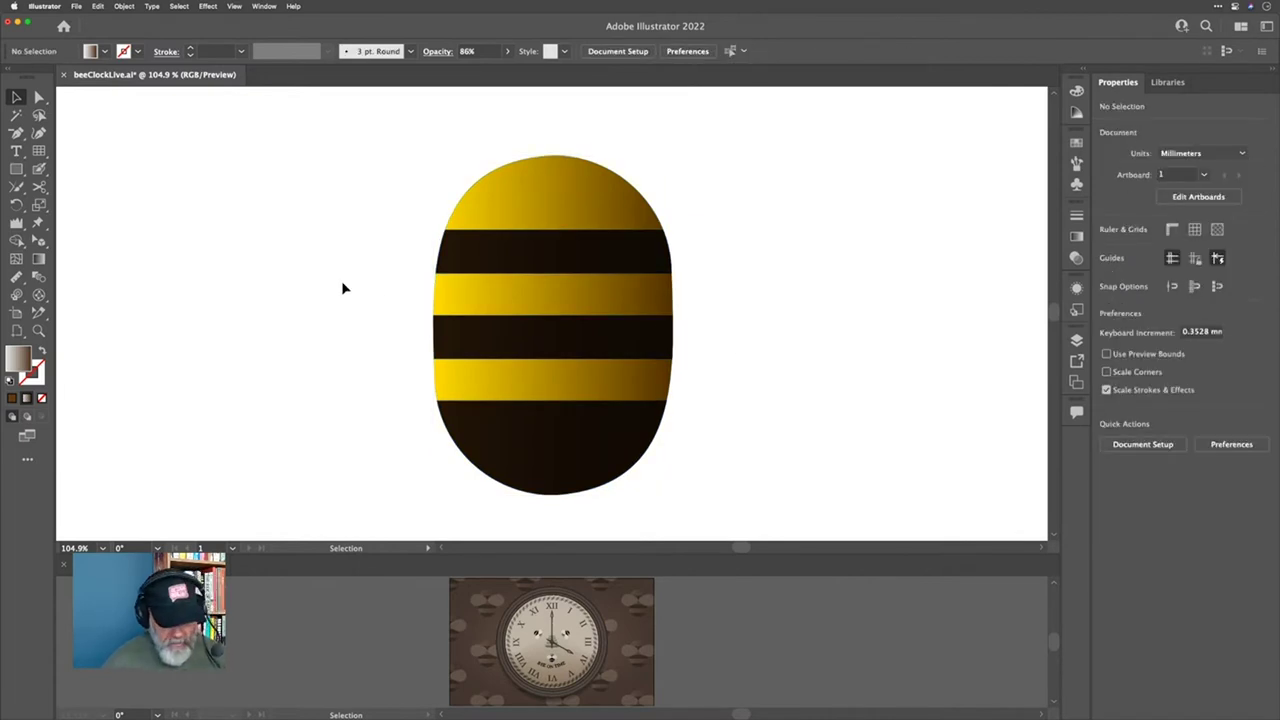
pyautogui.press('l')
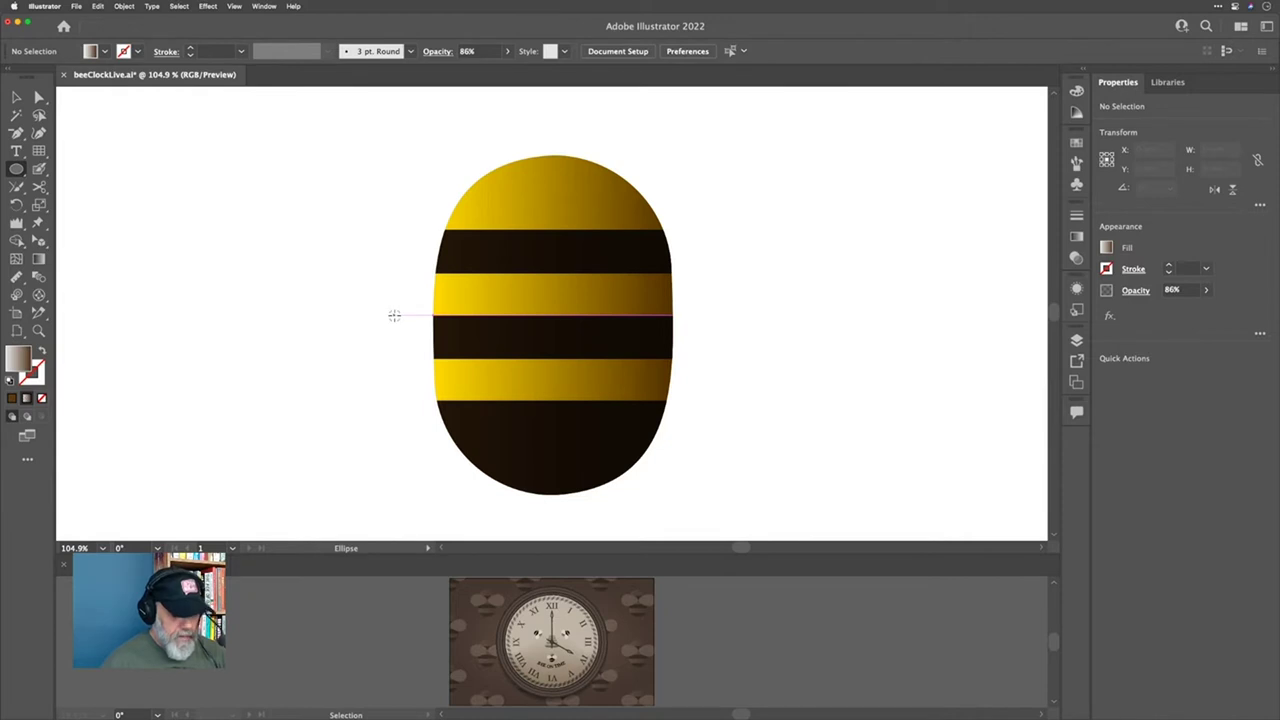
pyautogui.moveTo(394, 315); pyautogui.dragTo(513, 400)
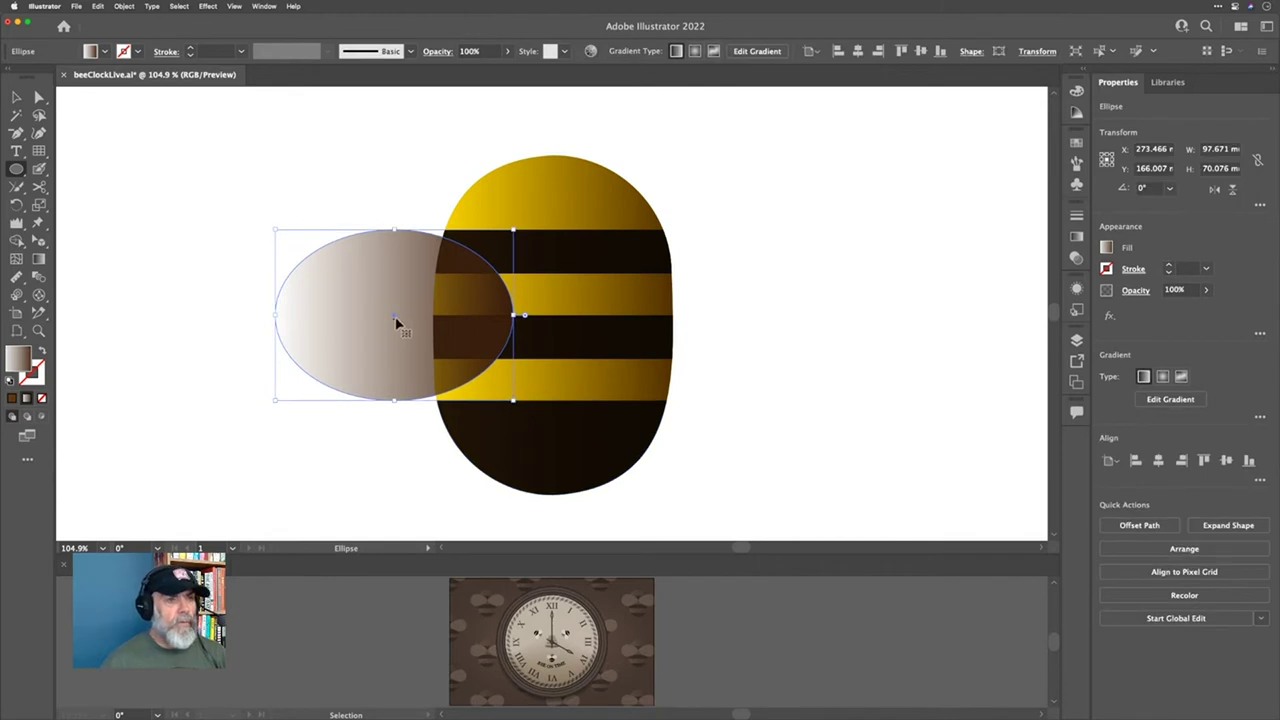
pyautogui.moveTo(396, 322); pyautogui.dragTo(426, 319)
pyautogui.moveTo(435, 322); pyautogui.dragTo(436, 322)
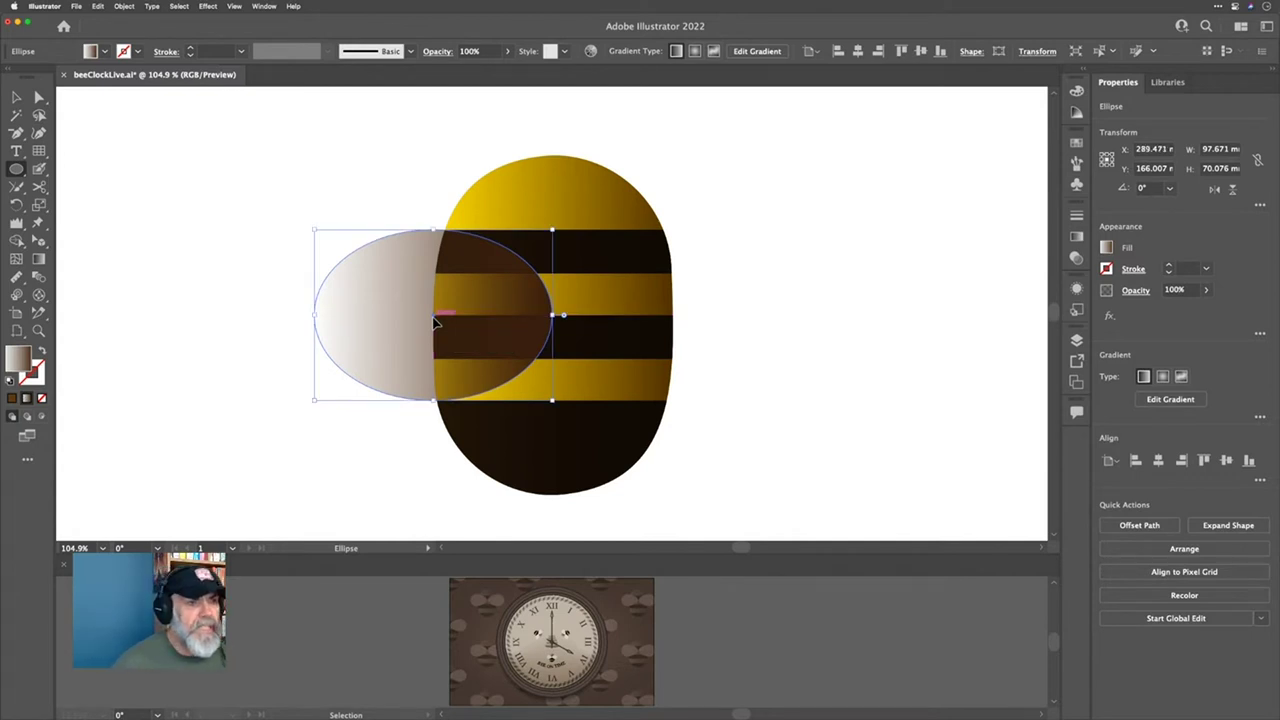
# Step: Fill the wing ellipse with the lightest grey swatch
pyautogui.click(104, 51)
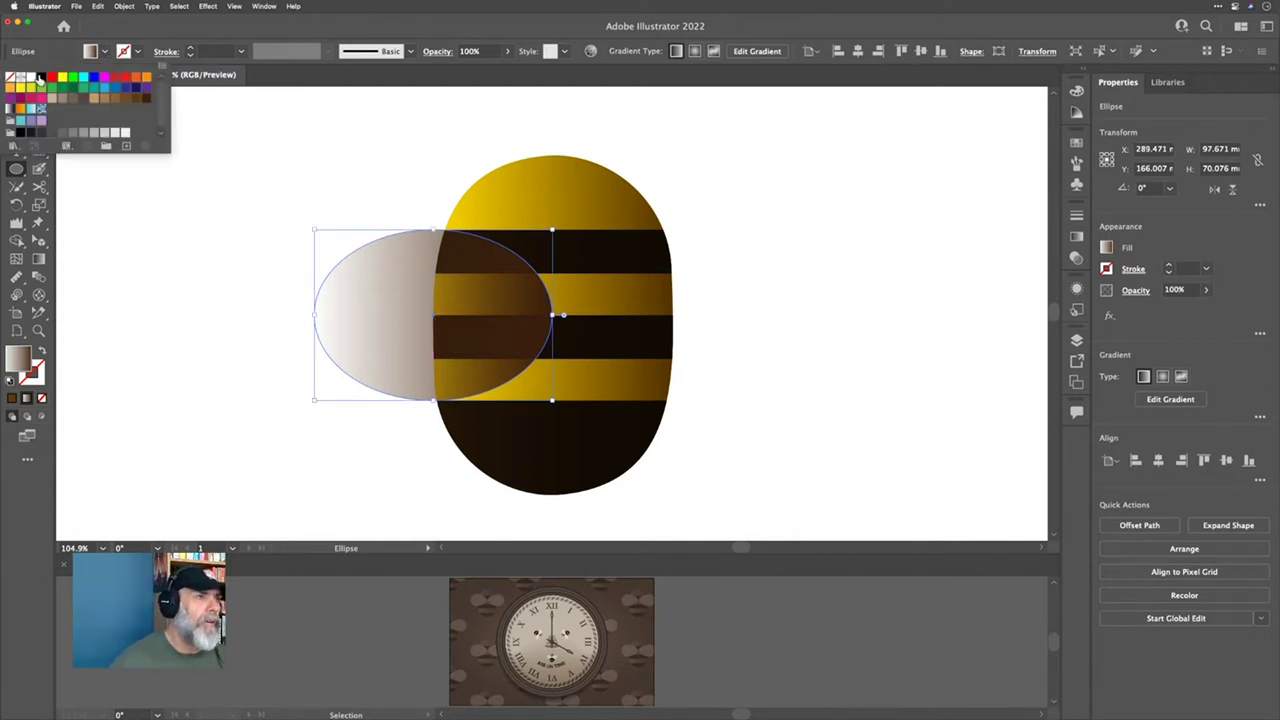
pyautogui.click(125, 133)
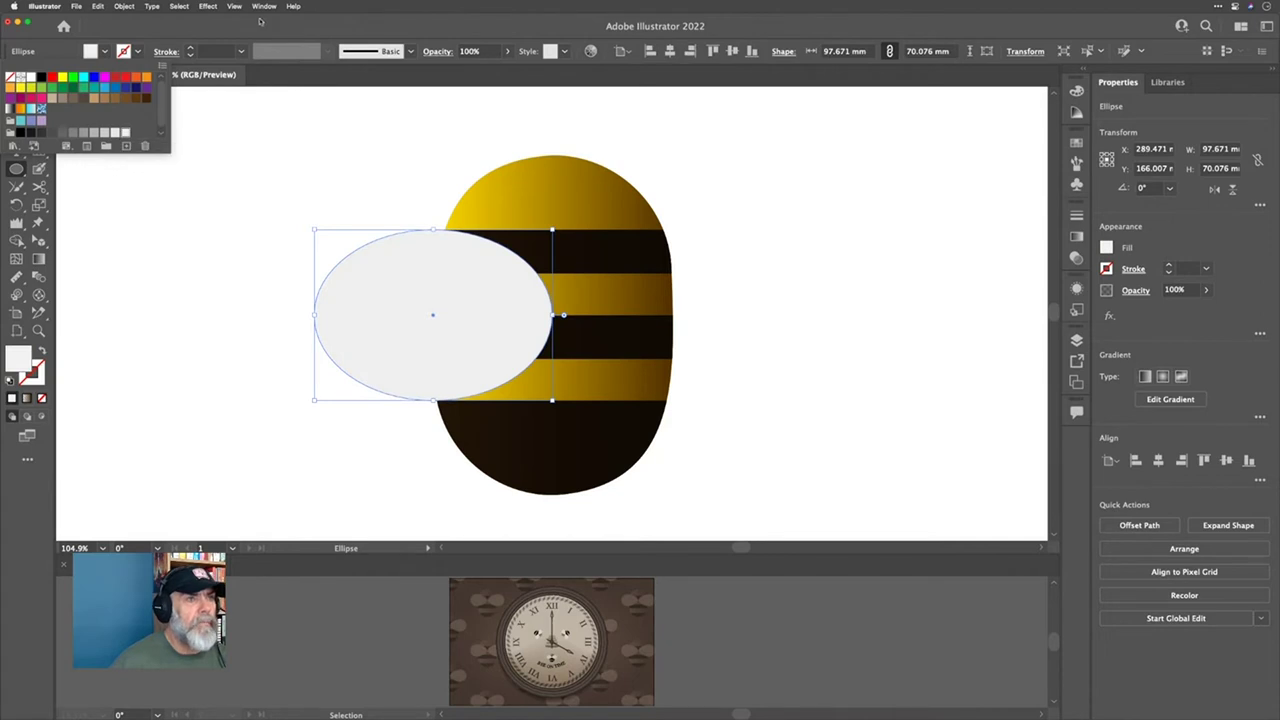
pyautogui.press('Escape')
# Step: Isolate the wing ellipse and scale down its inner anchor point's handles to taper that end to a near point at the body's centre
pyautogui.press('v')
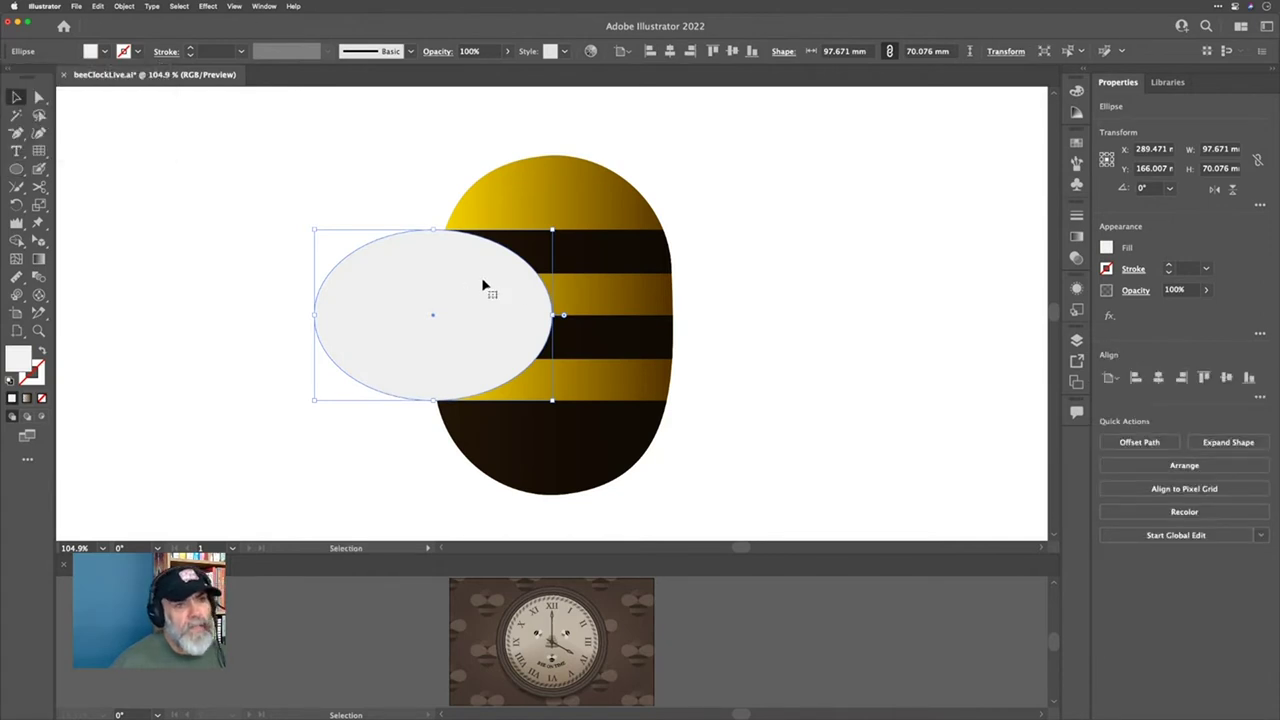
pyautogui.doubleClick(506, 308)
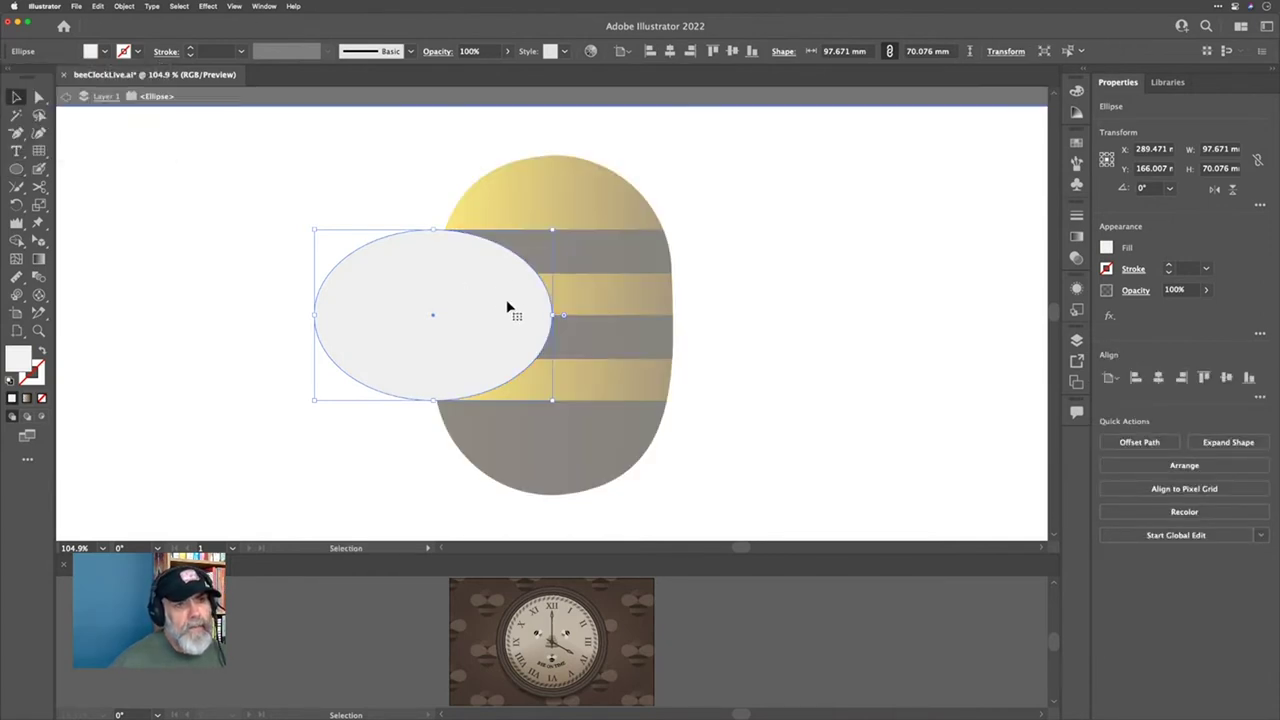
pyautogui.scroll(3, 506, 308)
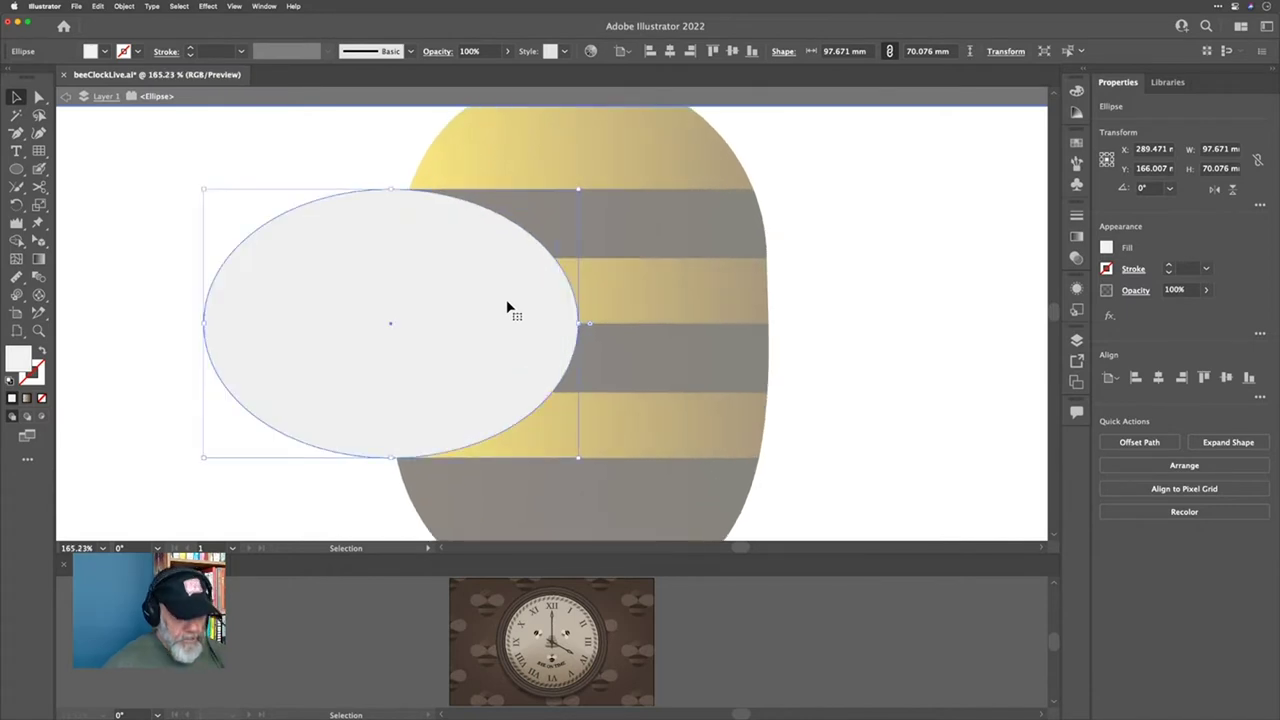
pyautogui.press('a')
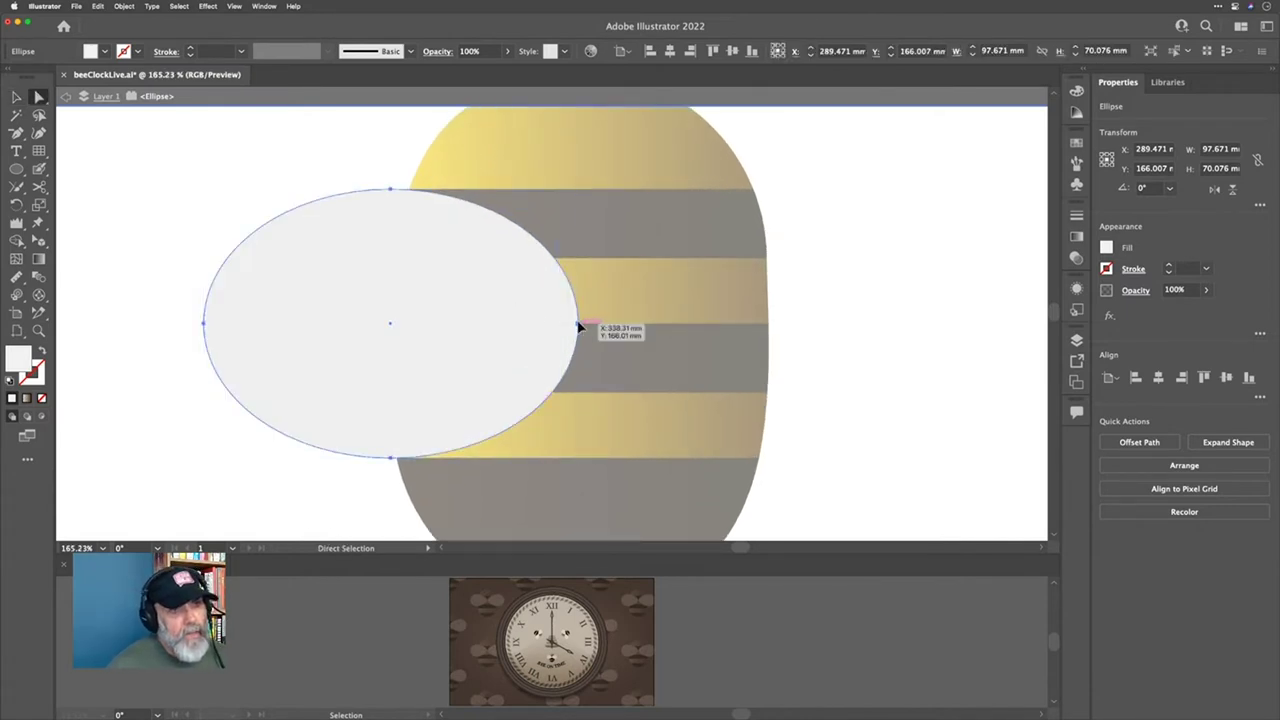
pyautogui.click(578, 325)
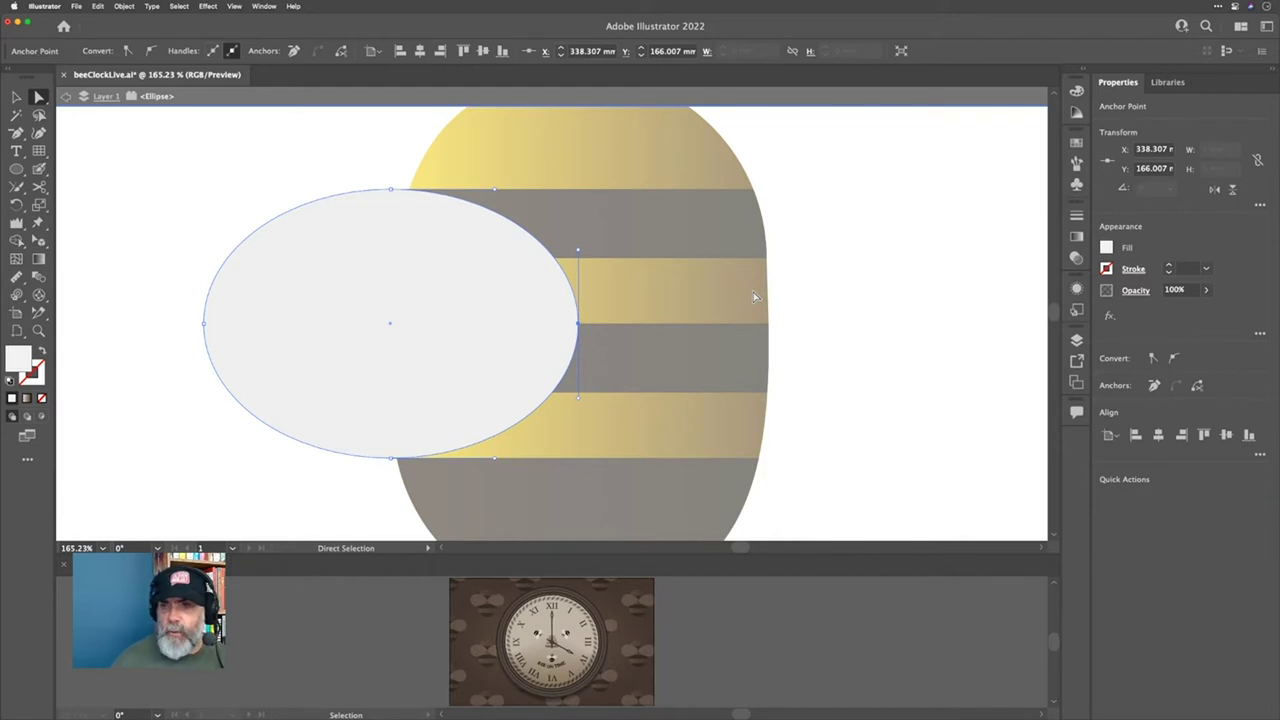
pyautogui.press('s')
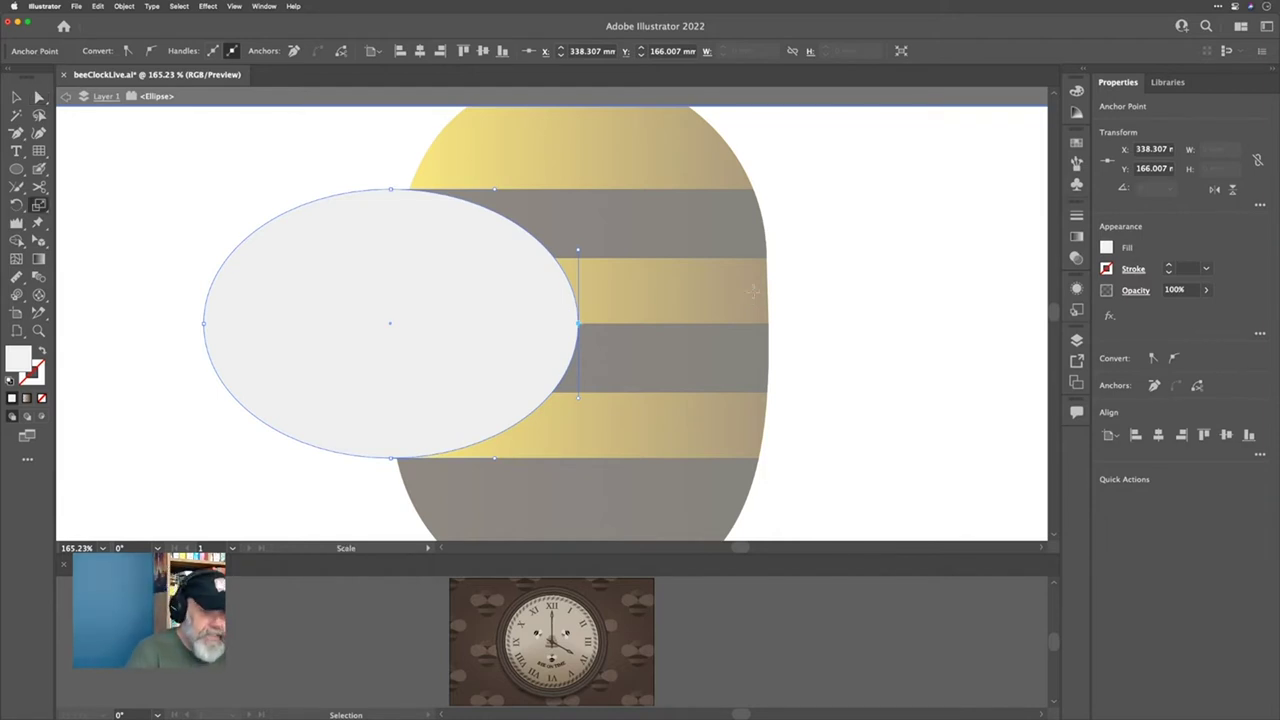
pyautogui.moveTo(647, 305); pyautogui.dragTo(650, 325)
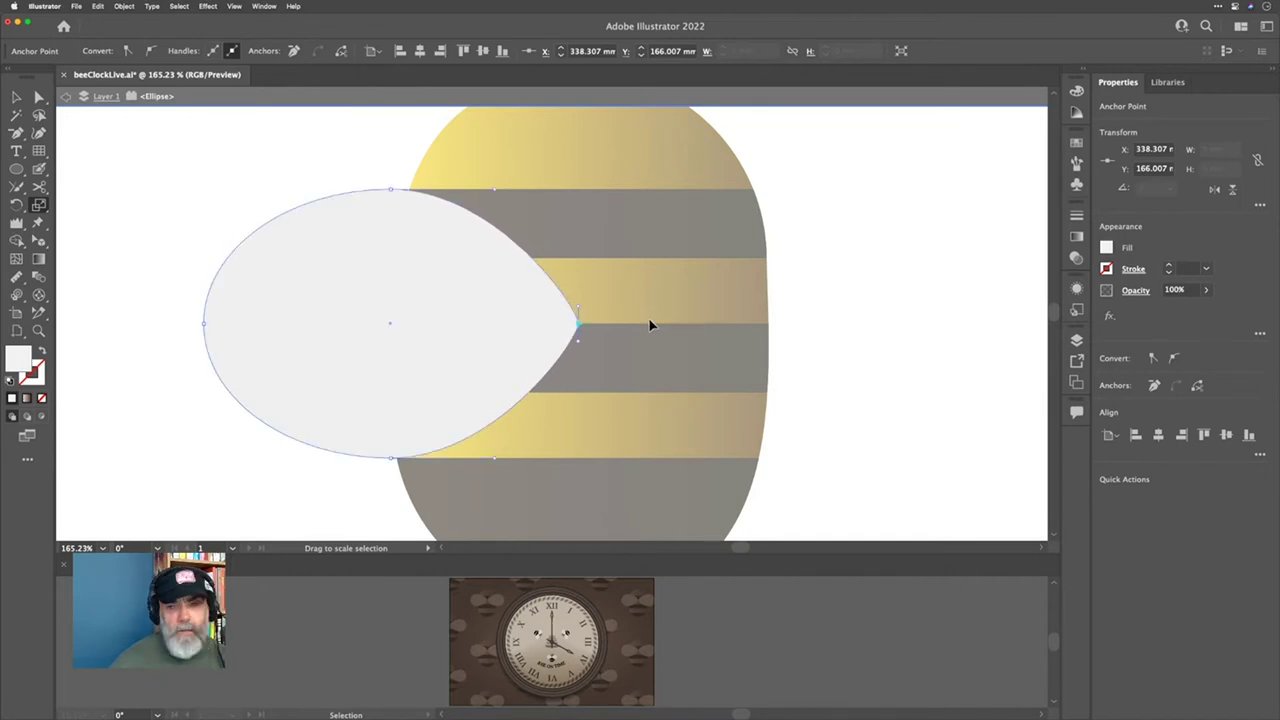
pyautogui.press('v')
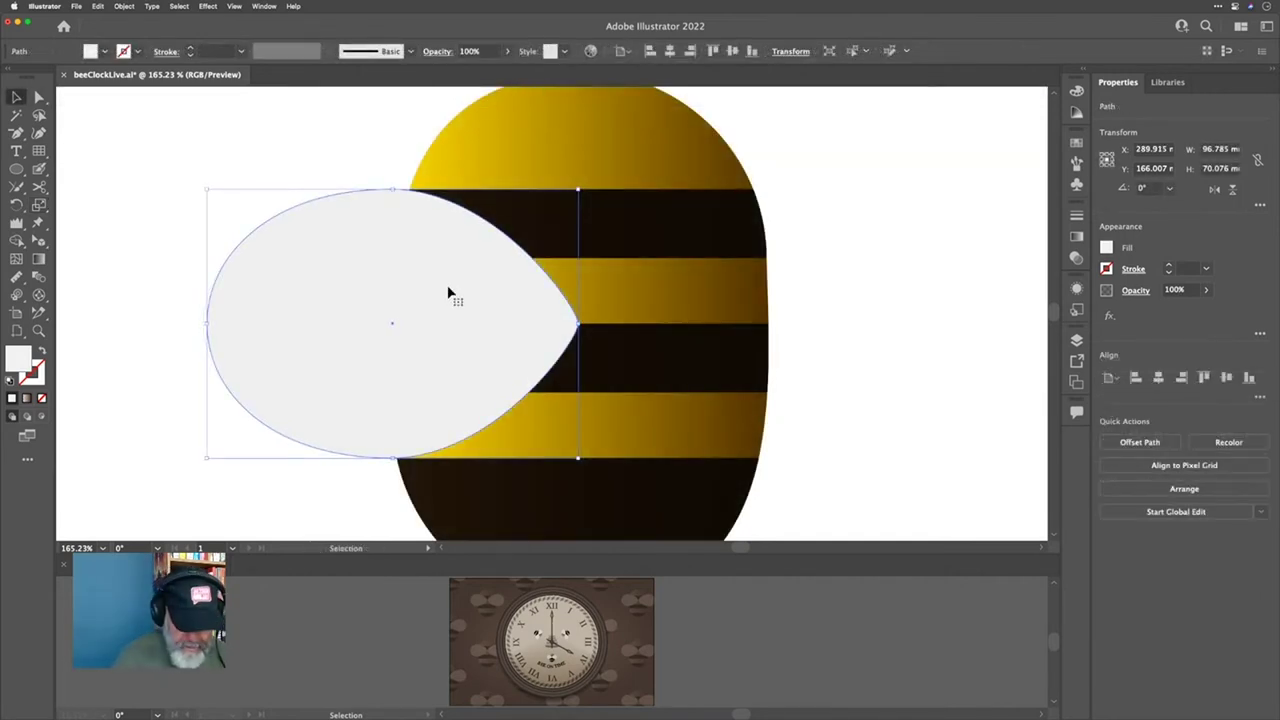
# Step: Reflect a copy of the wing across the vertical axis through its pointed tip to form the opposite wing
pyautogui.press('o')
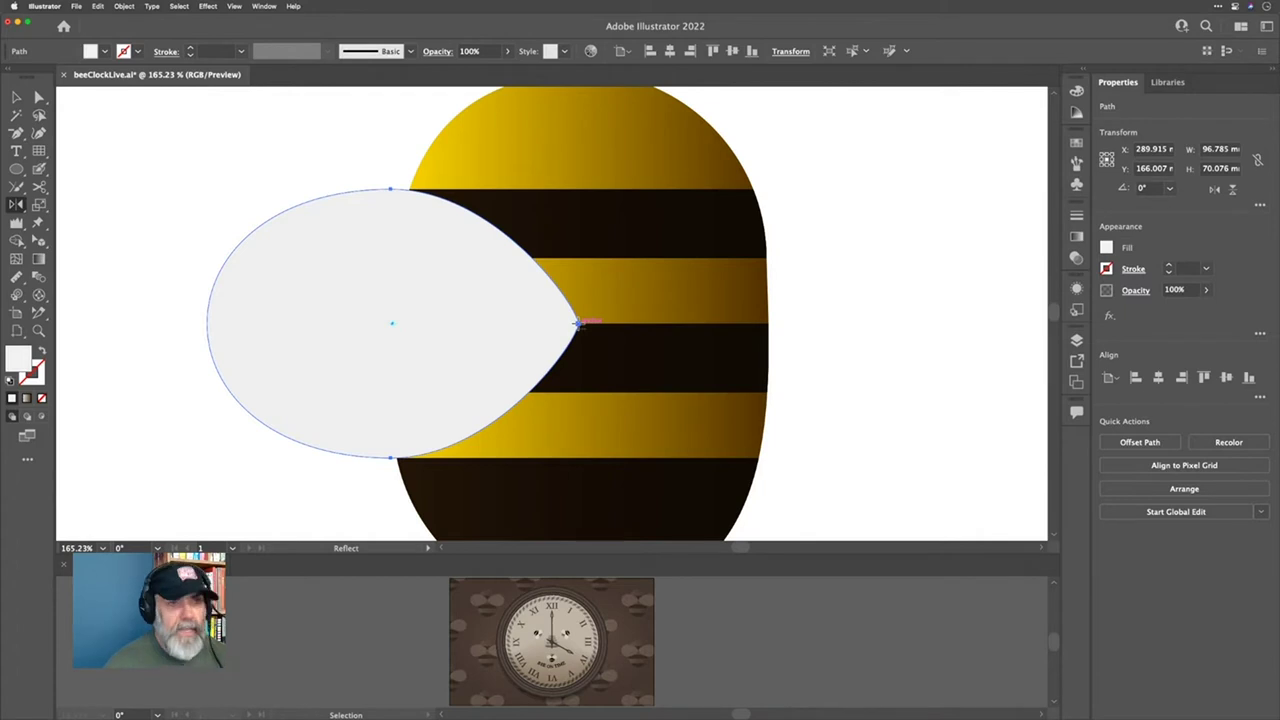
pyautogui.keyDown('alt'); pyautogui.click(577, 322); pyautogui.keyUp('alt')
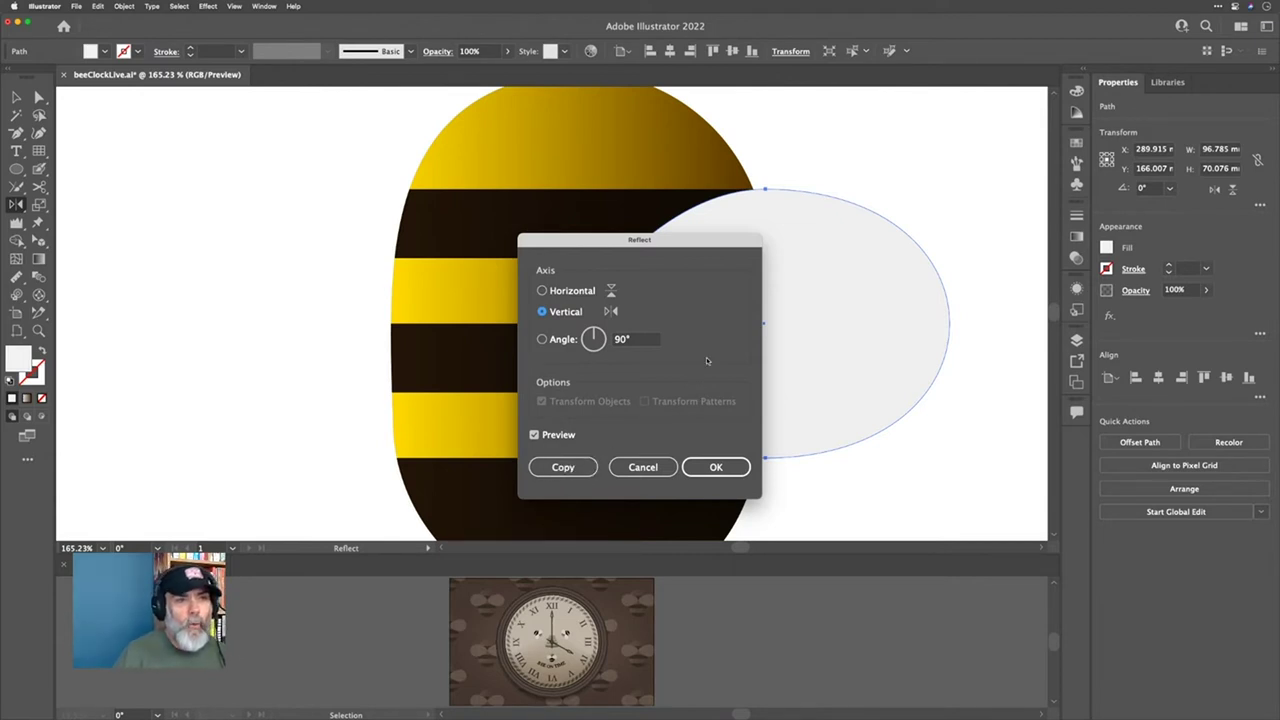
pyautogui.hotkey('alt', 'Return')
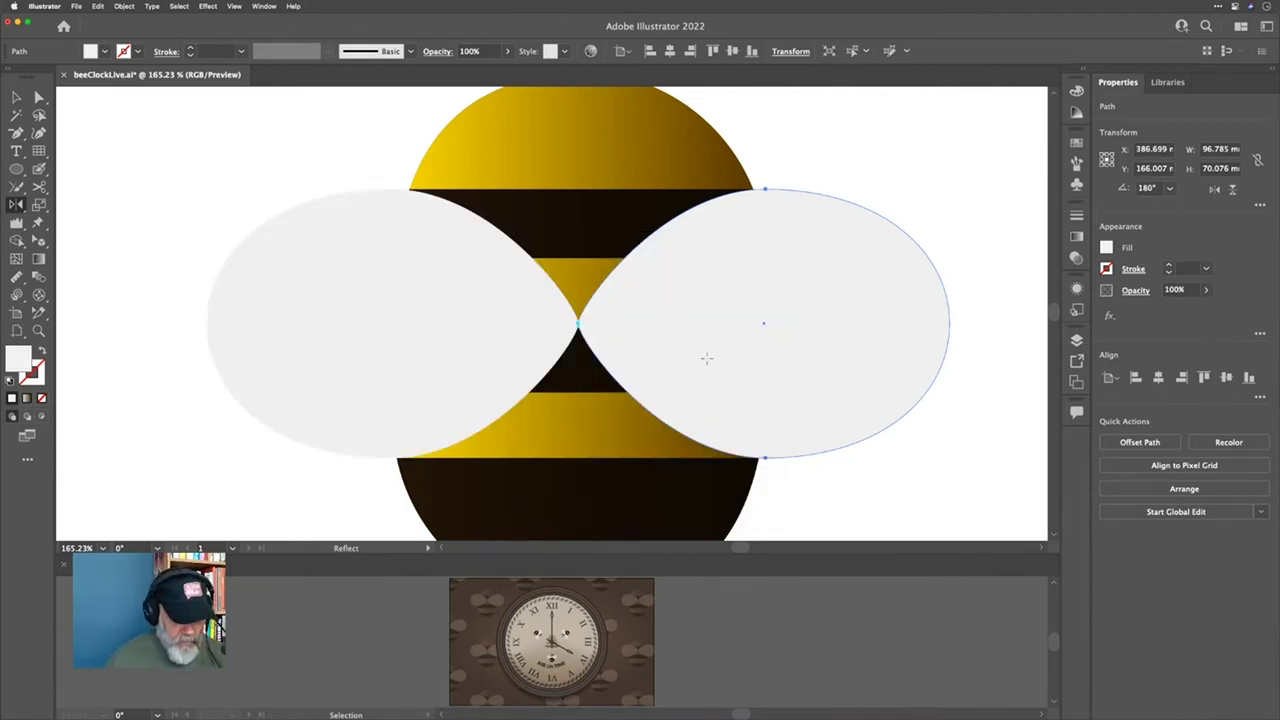
pyautogui.press('v')
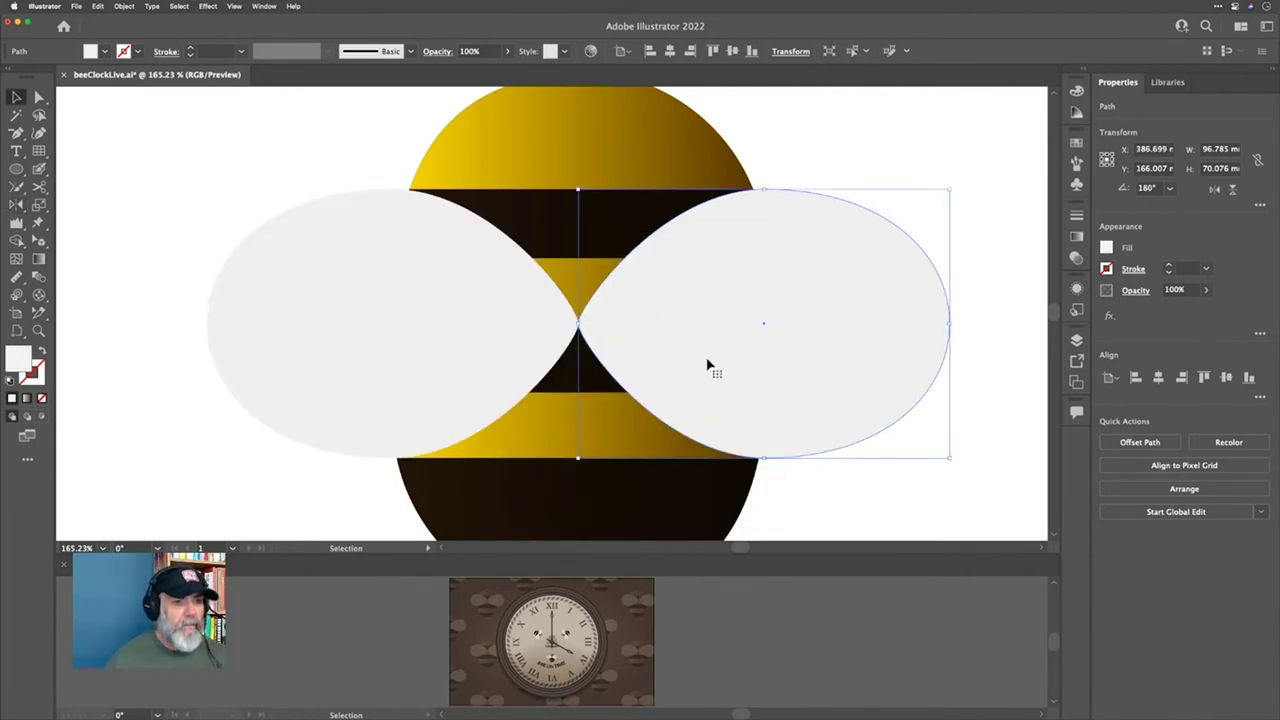
pyautogui.click(211, 239)
# Step: Select the striped body and both wings and group them together
pyautogui.scroll(-3, 183, 231)
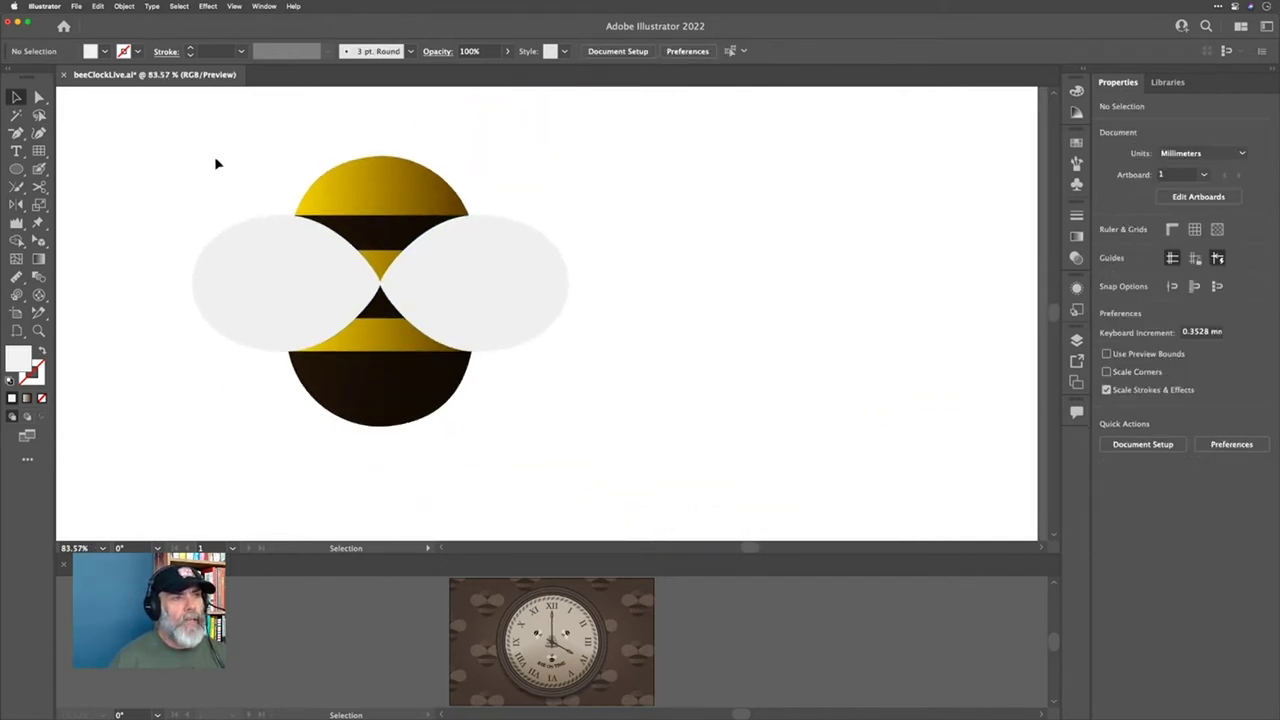
pyautogui.moveTo(214, 163); pyautogui.dragTo(524, 395)
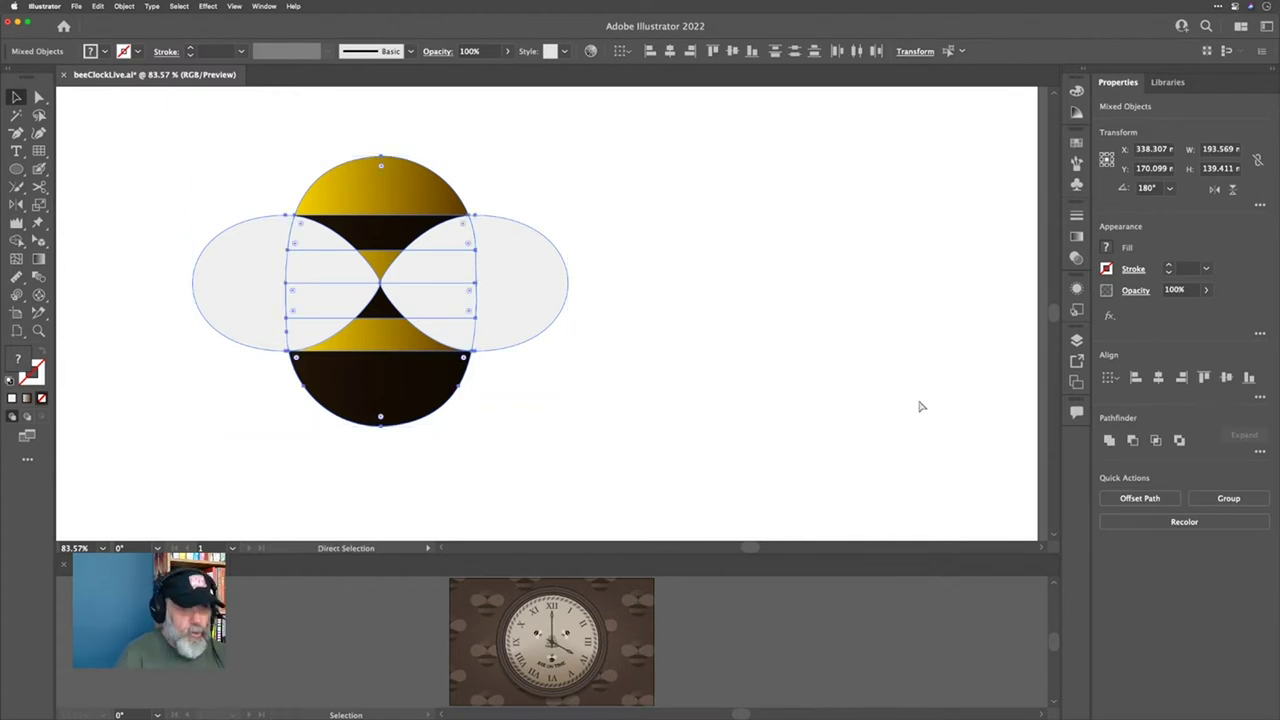
pyautogui.press('super+g')
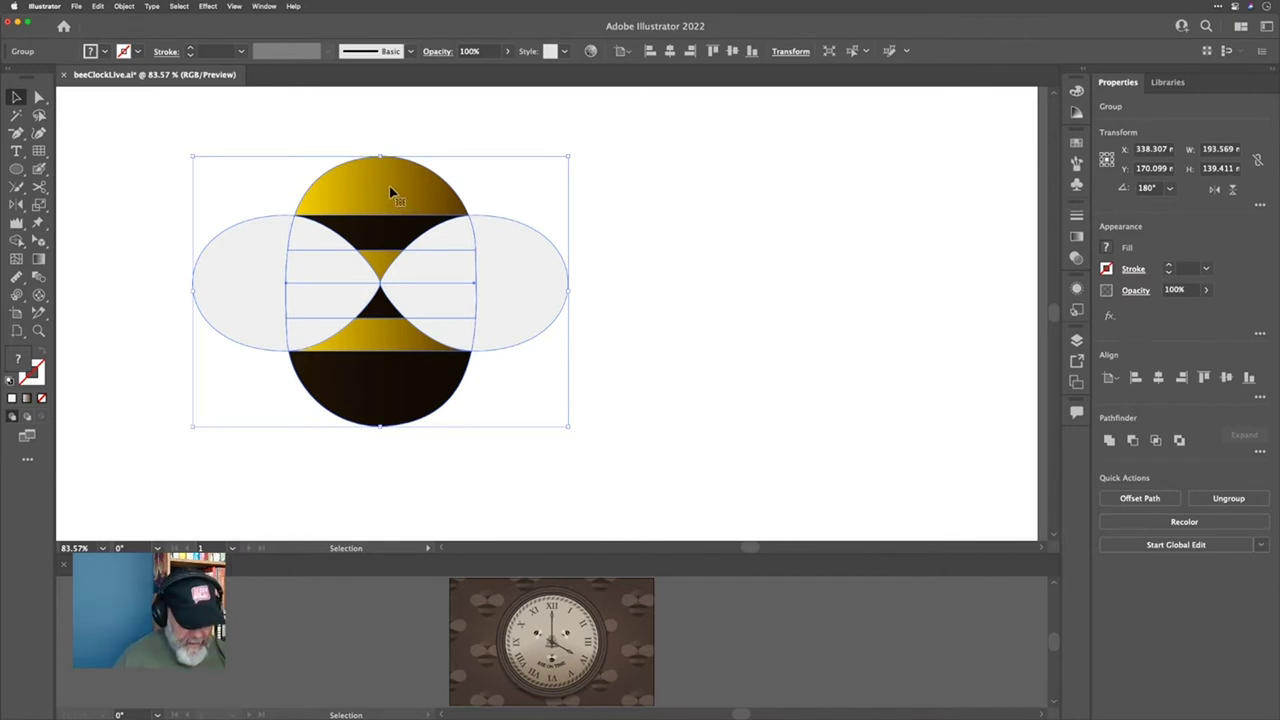
# Step: Add a new fill to the whole bee group and colour it with the bright pink swatch
pyautogui.press('a')
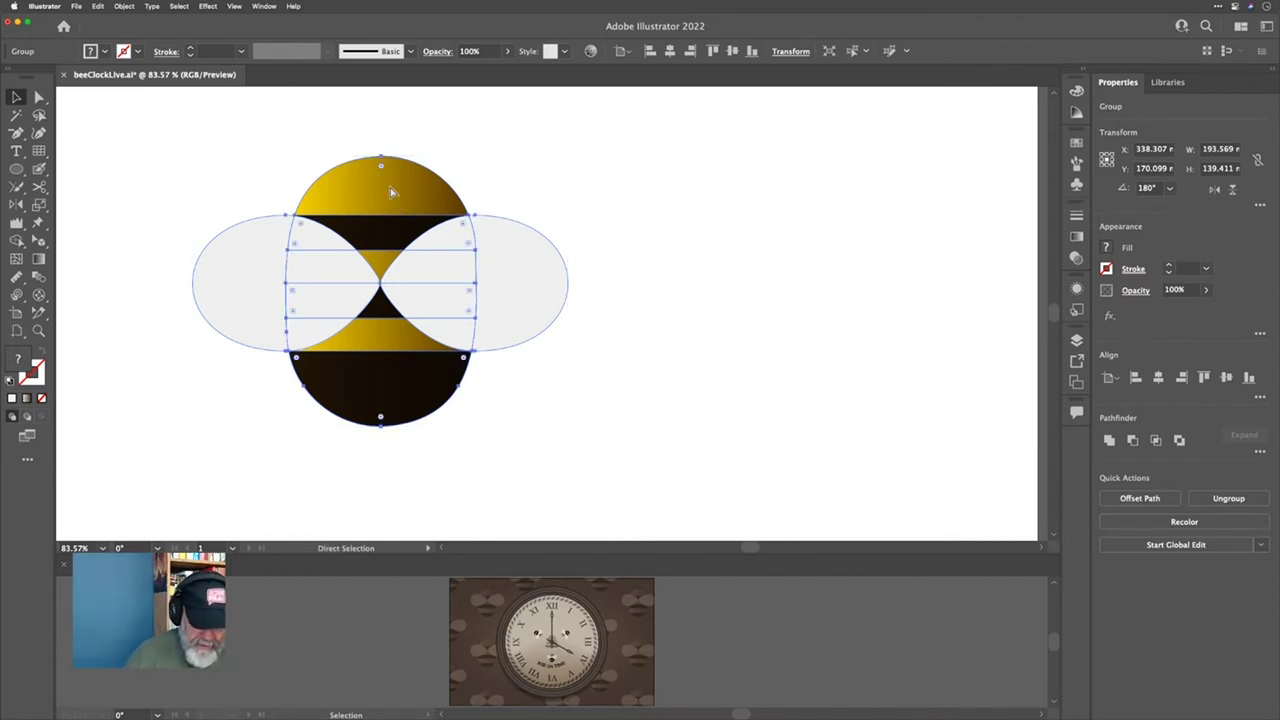
pyautogui.hotkey('ctrl', 'z')
pyautogui.press('v')
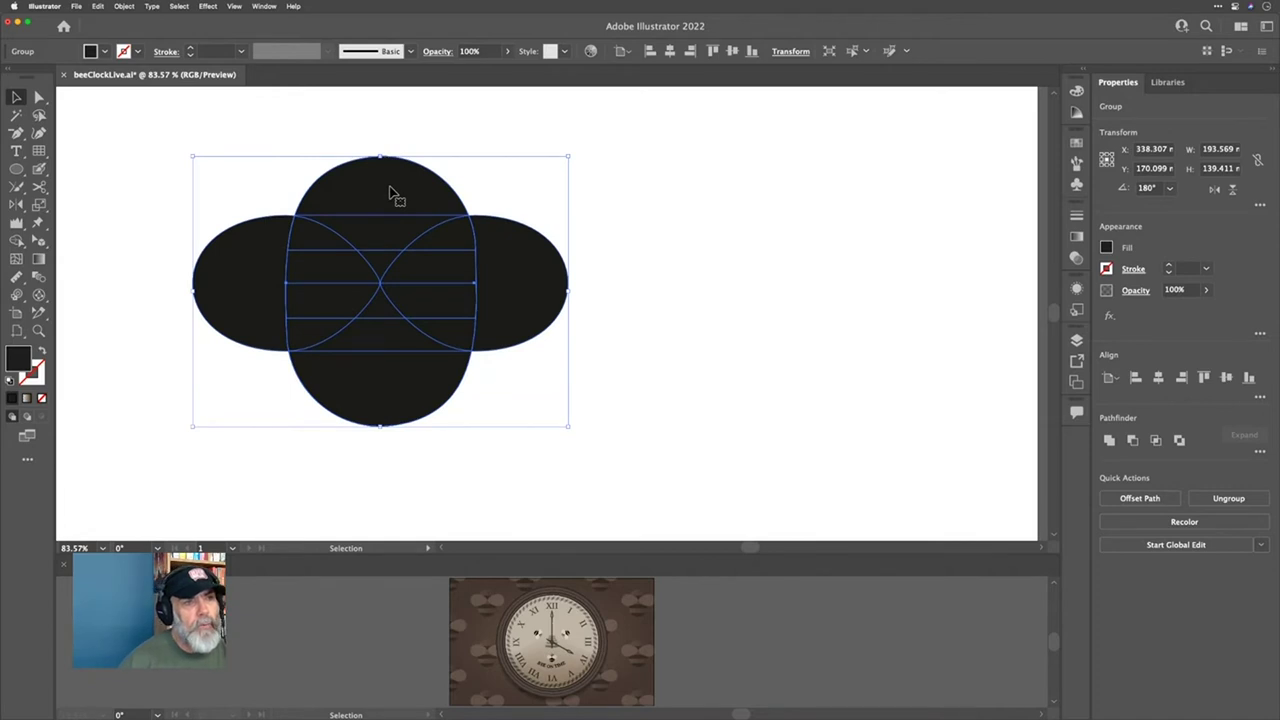
pyautogui.click(1076, 289)
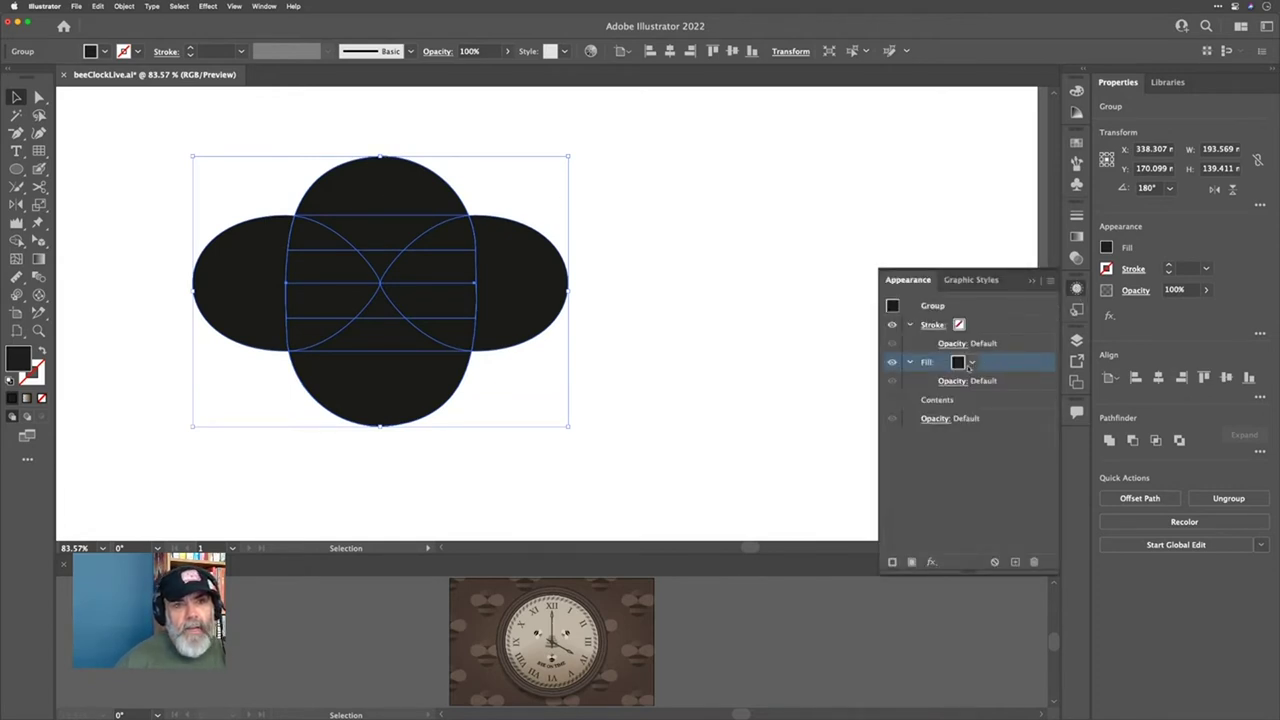
pyautogui.click(959, 366)
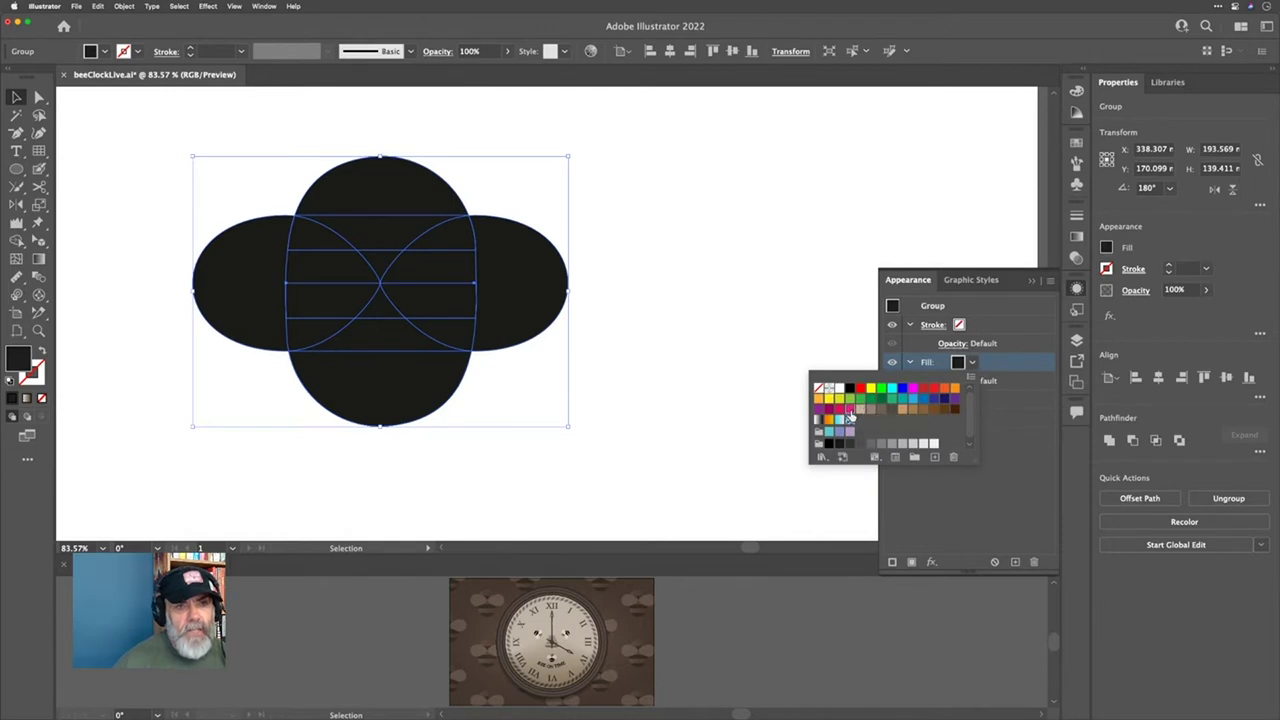
pyautogui.click(850, 410)
pyautogui.click(1012, 365)
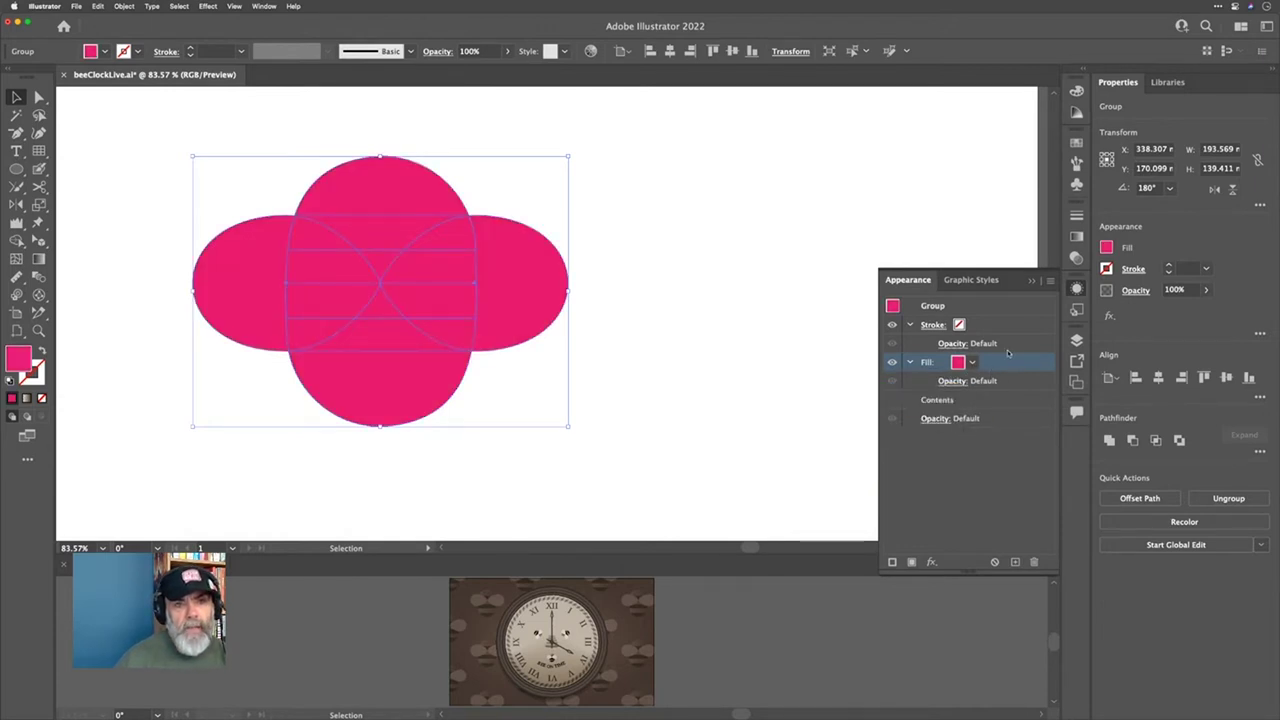
# Step: Apply an Offset Path effect of 2 mm with miter joins to the group's pink fill
pyautogui.click(932, 561)
pyautogui.moveTo(965, 434)
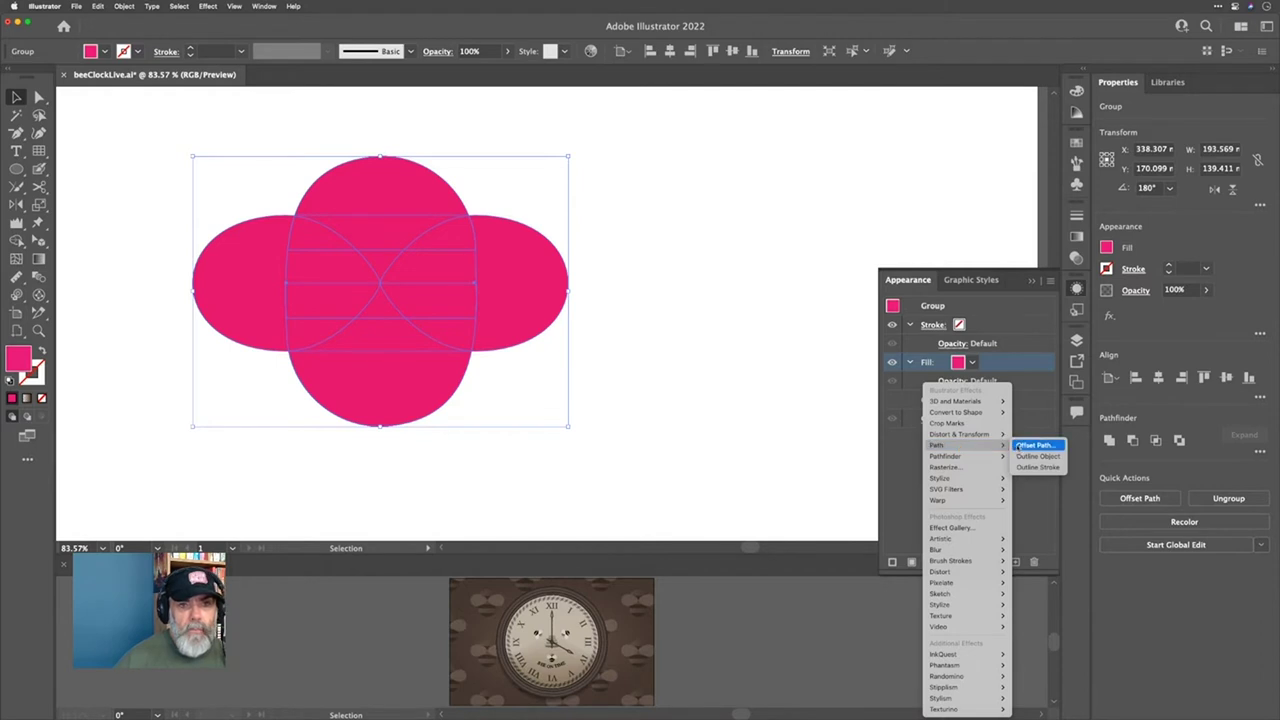
pyautogui.click(1020, 445)
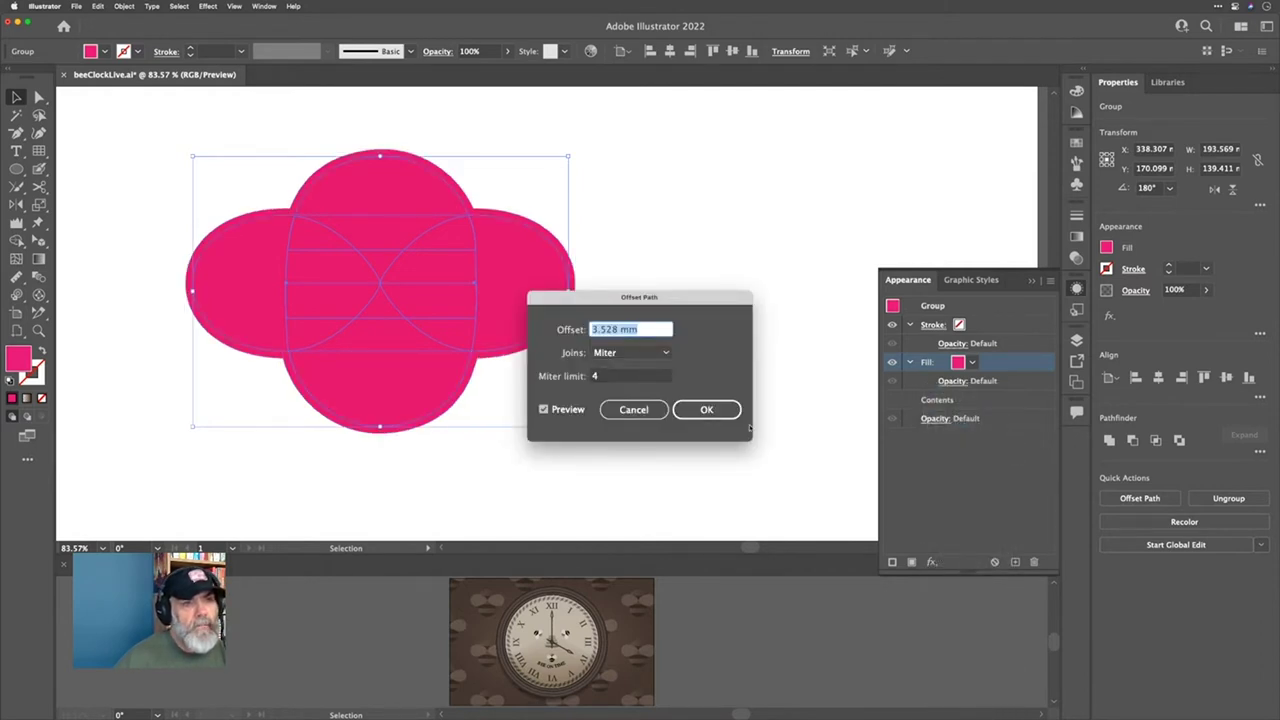
pyautogui.write('3')
pyautogui.press('Tab')
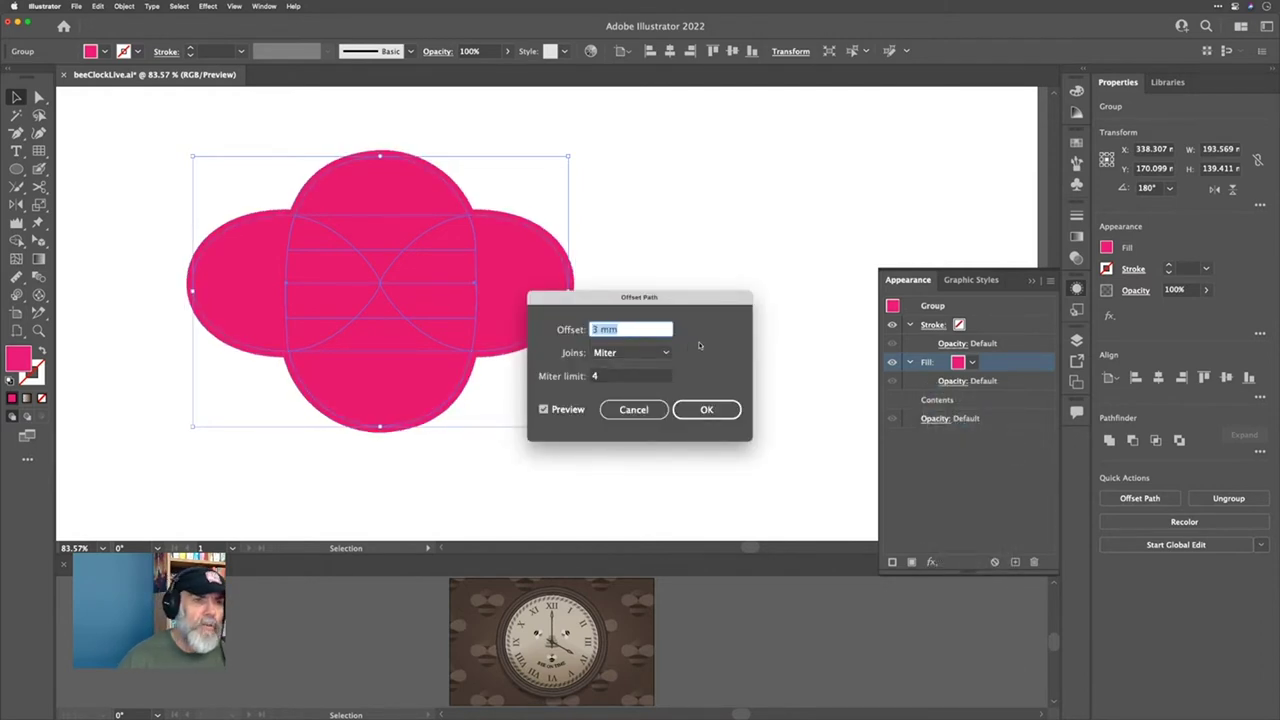
pyautogui.press('Down')
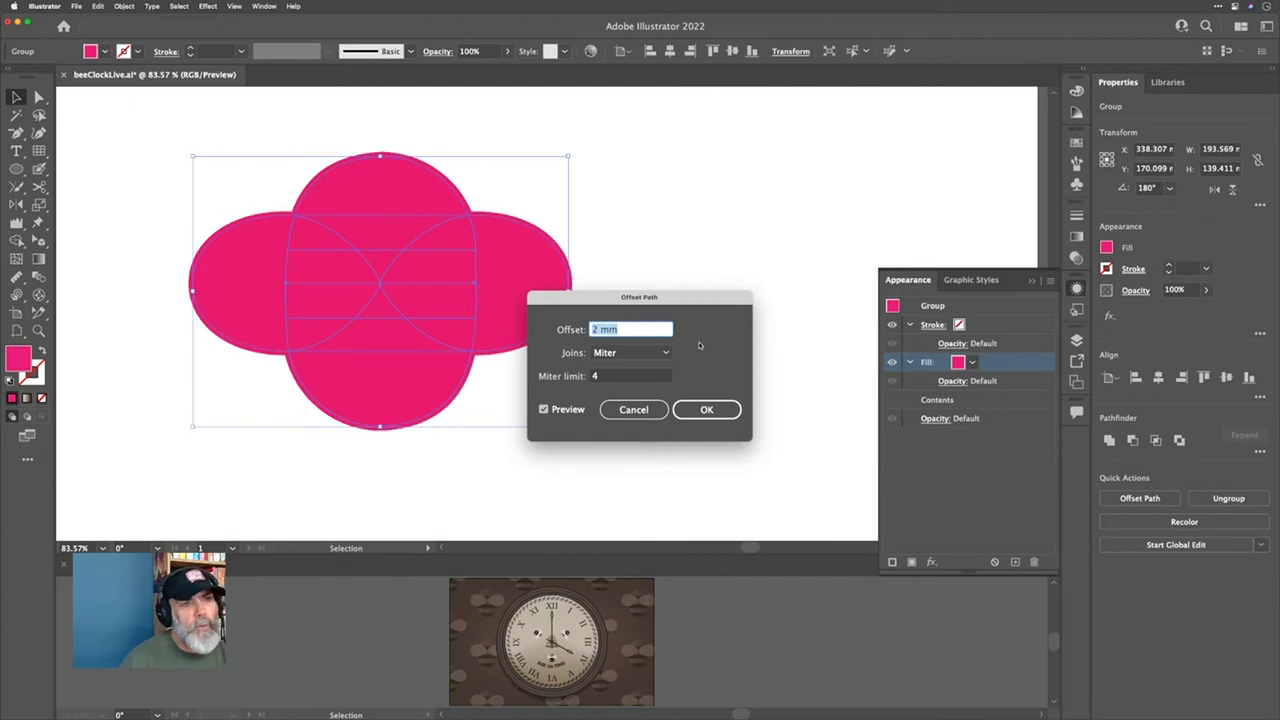
pyautogui.click(705, 410)
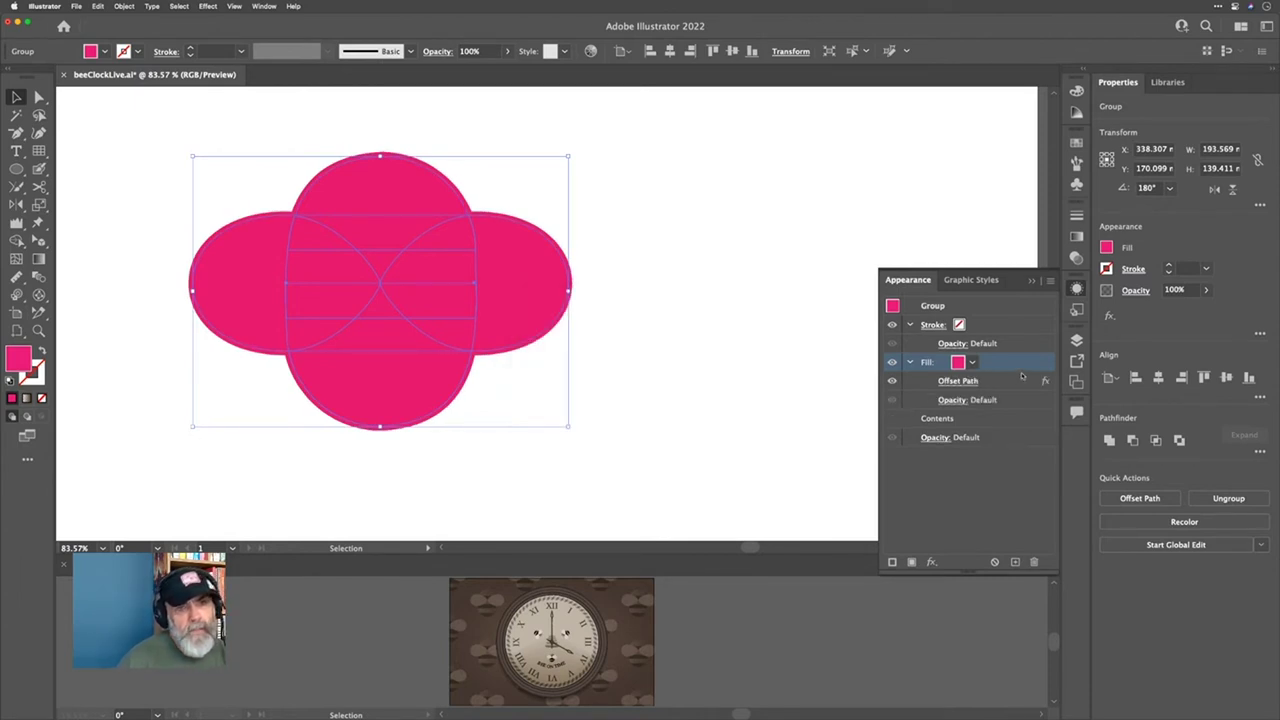
# Step: Move the pink fill below the group's contents so it outlines the bee, and reselect the bee group
pyautogui.moveTo(1018, 366); pyautogui.dragTo(1011, 430)
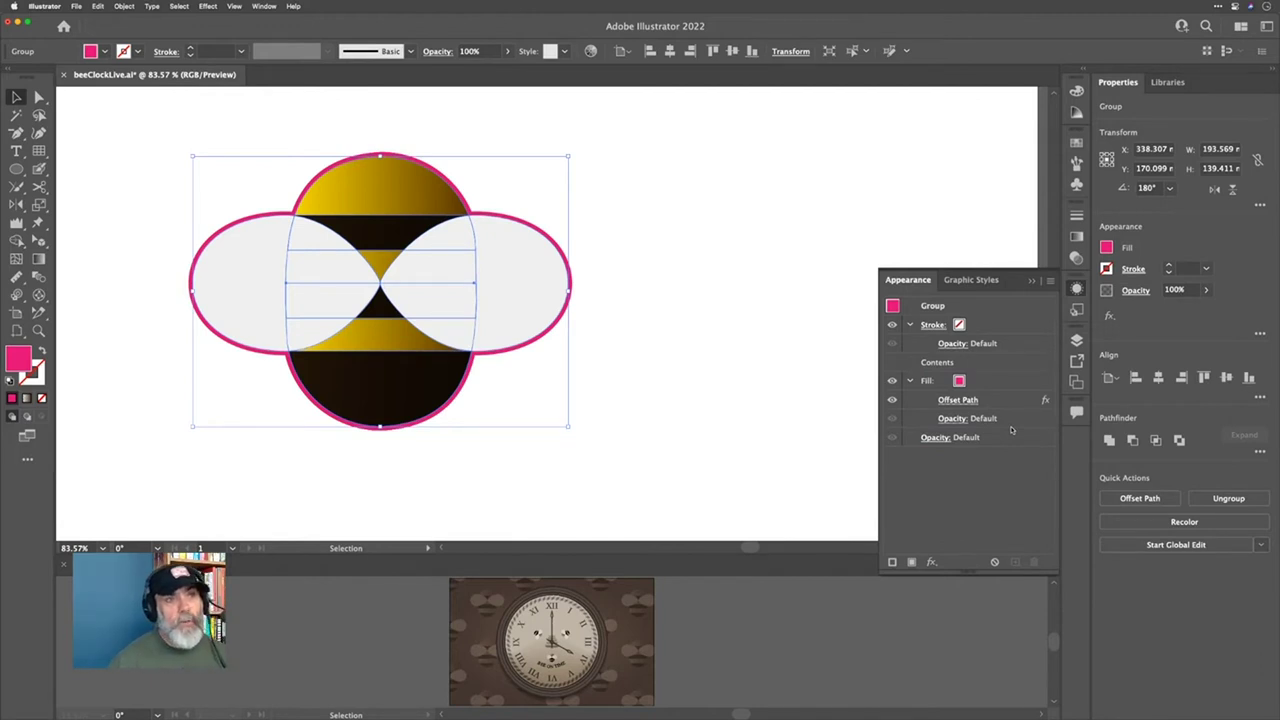
pyautogui.click(965, 381)
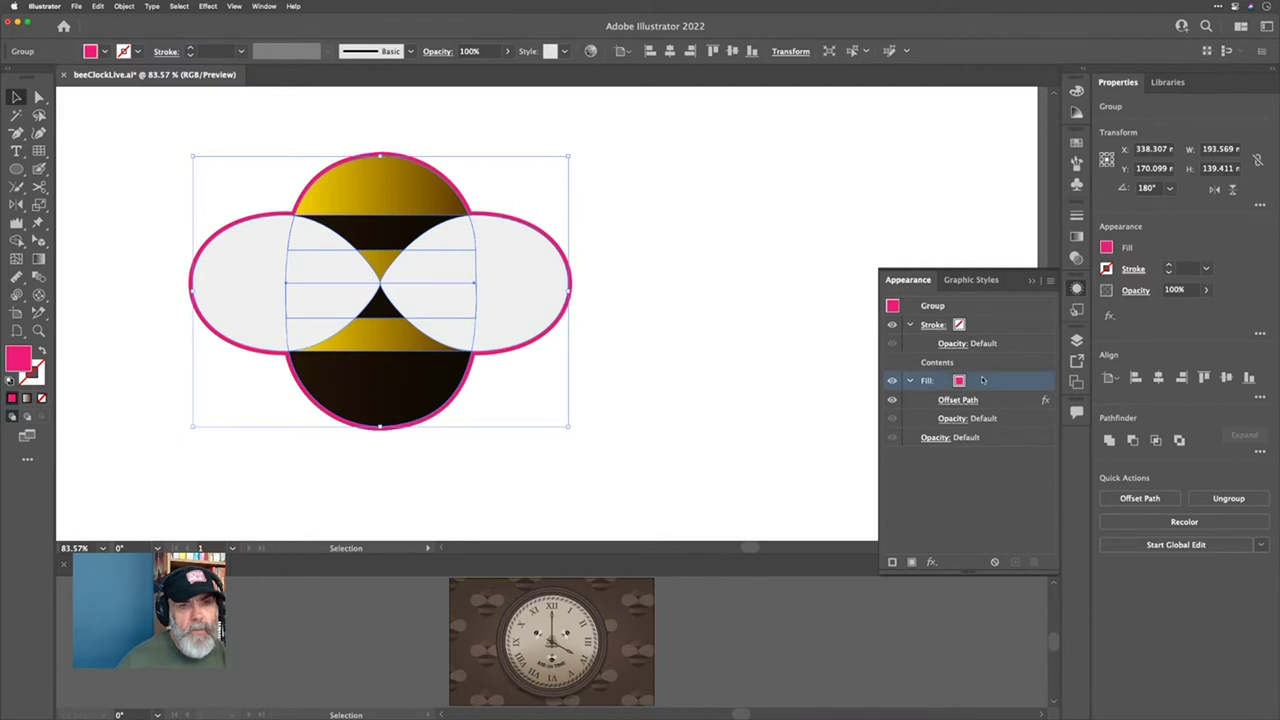
pyautogui.click(800, 402)
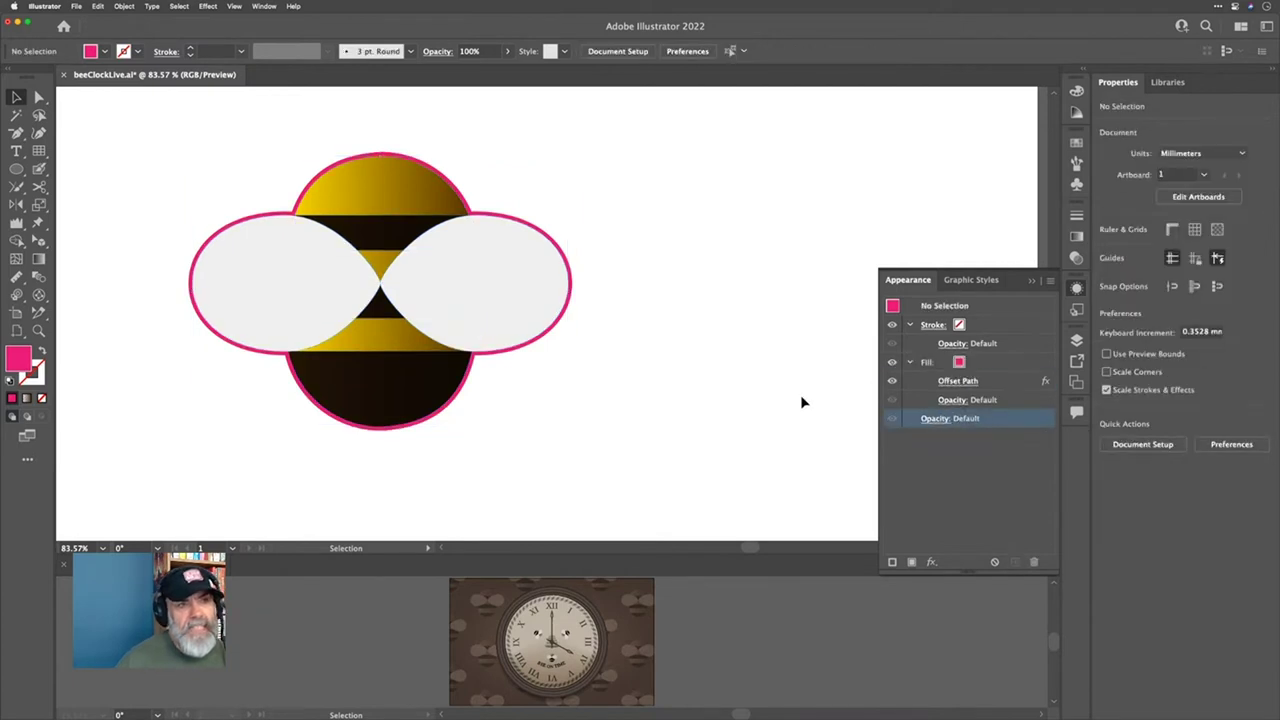
pyautogui.click(523, 296)
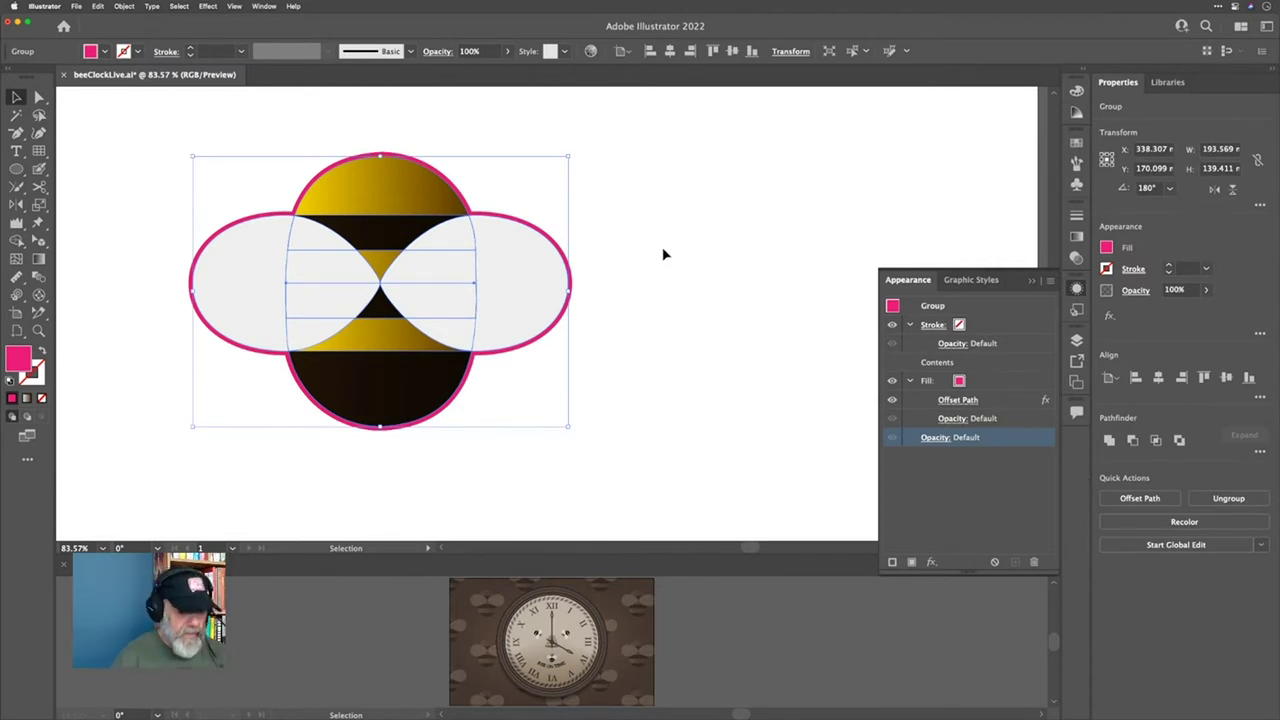
# Step: Switch to drawing behind the existing artwork and activate the Rectangle tool
pyautogui.press('shift')
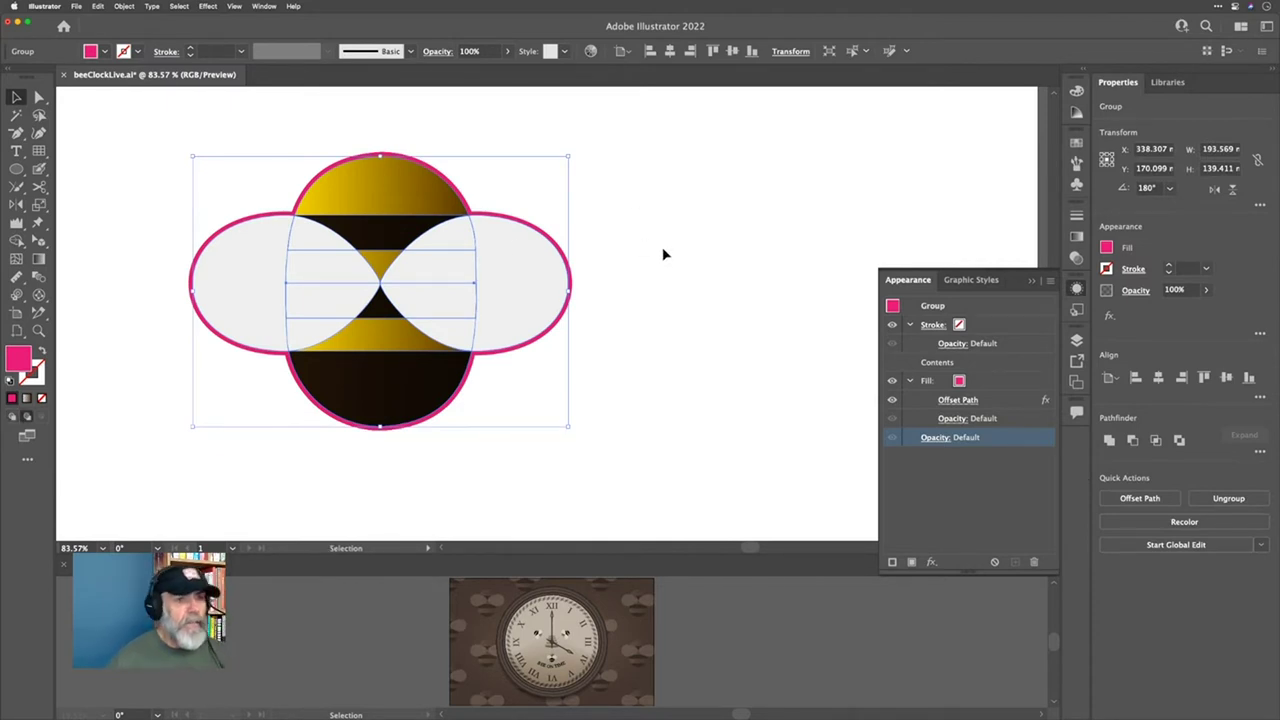
pyautogui.press('m')
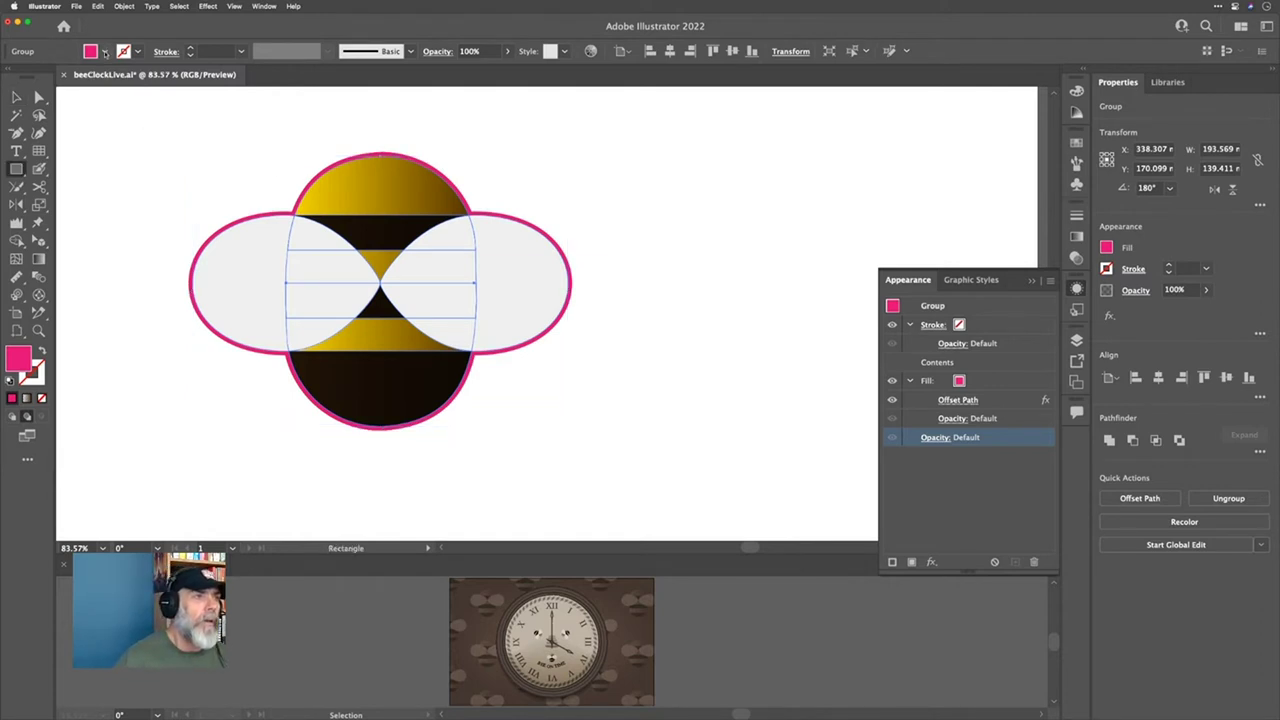
pyautogui.click(104, 51)
pyautogui.click(62, 78)
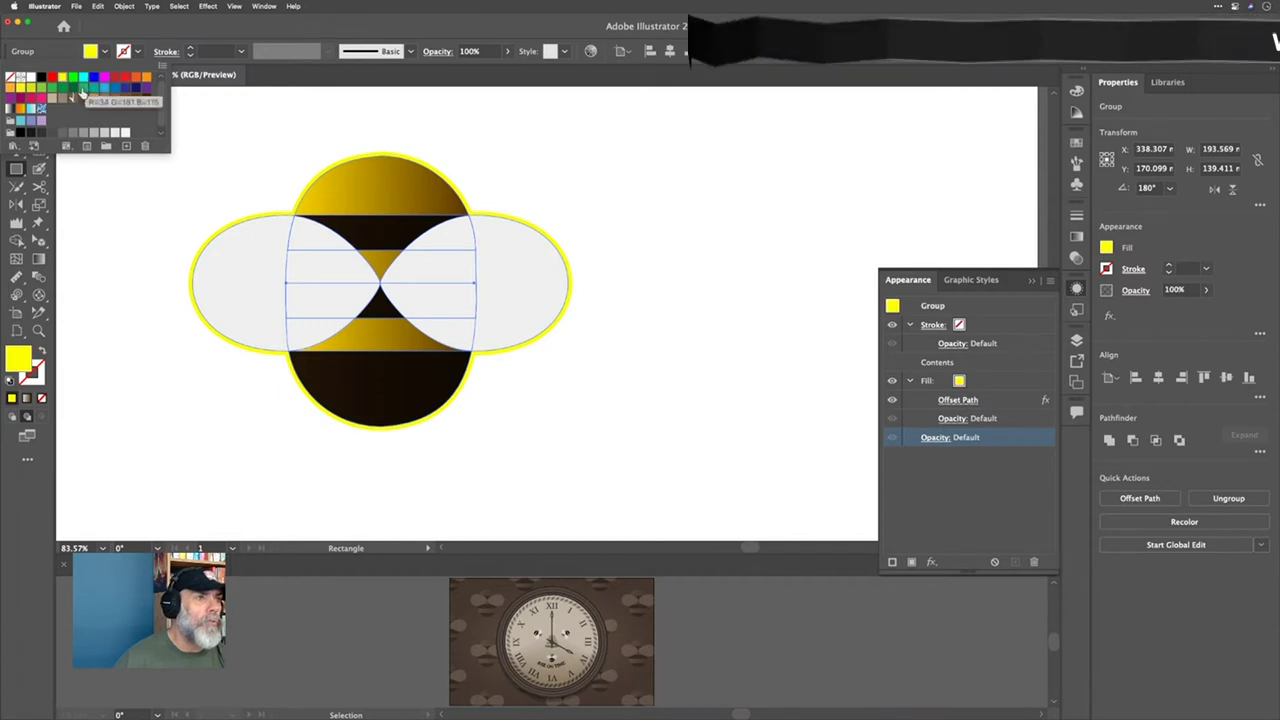
pyautogui.press('Escape')
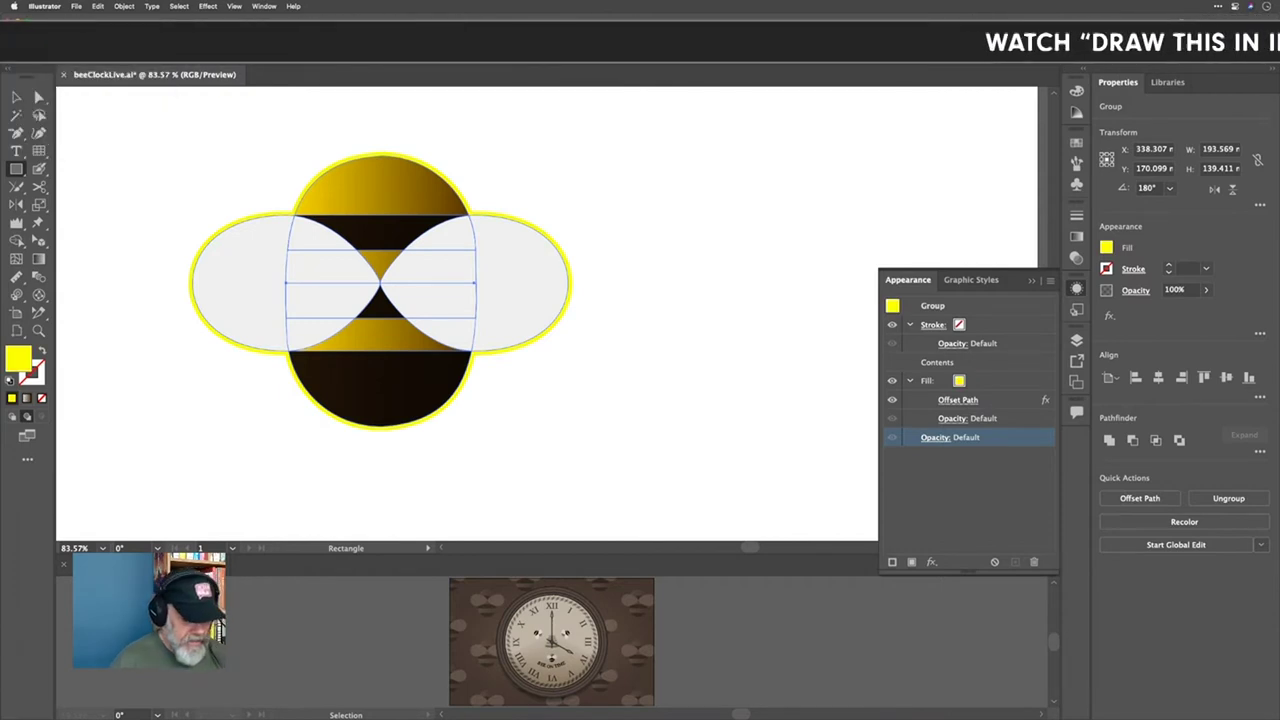
pyautogui.press('super+z')
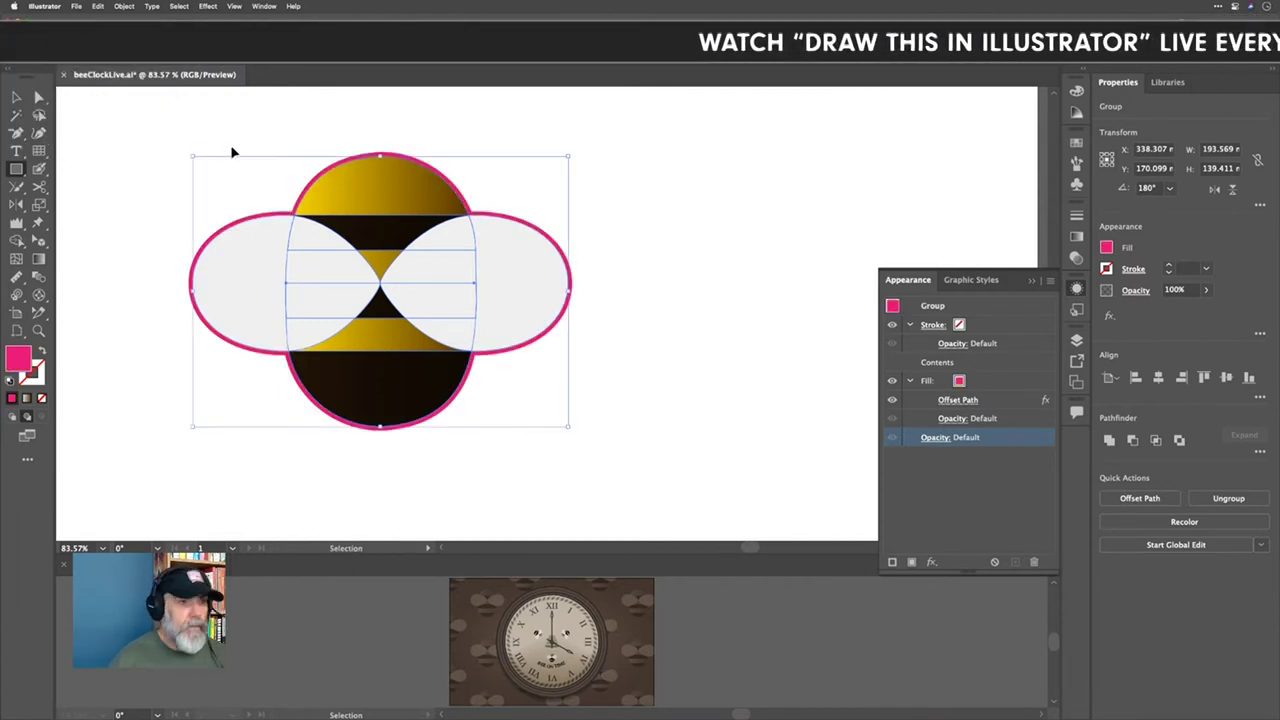
# Step: Deselect the bee, choose a light blue fill, and draw a rectangle about 252 × 198 mm behind the whole bee
pyautogui.press('super+shift+a')
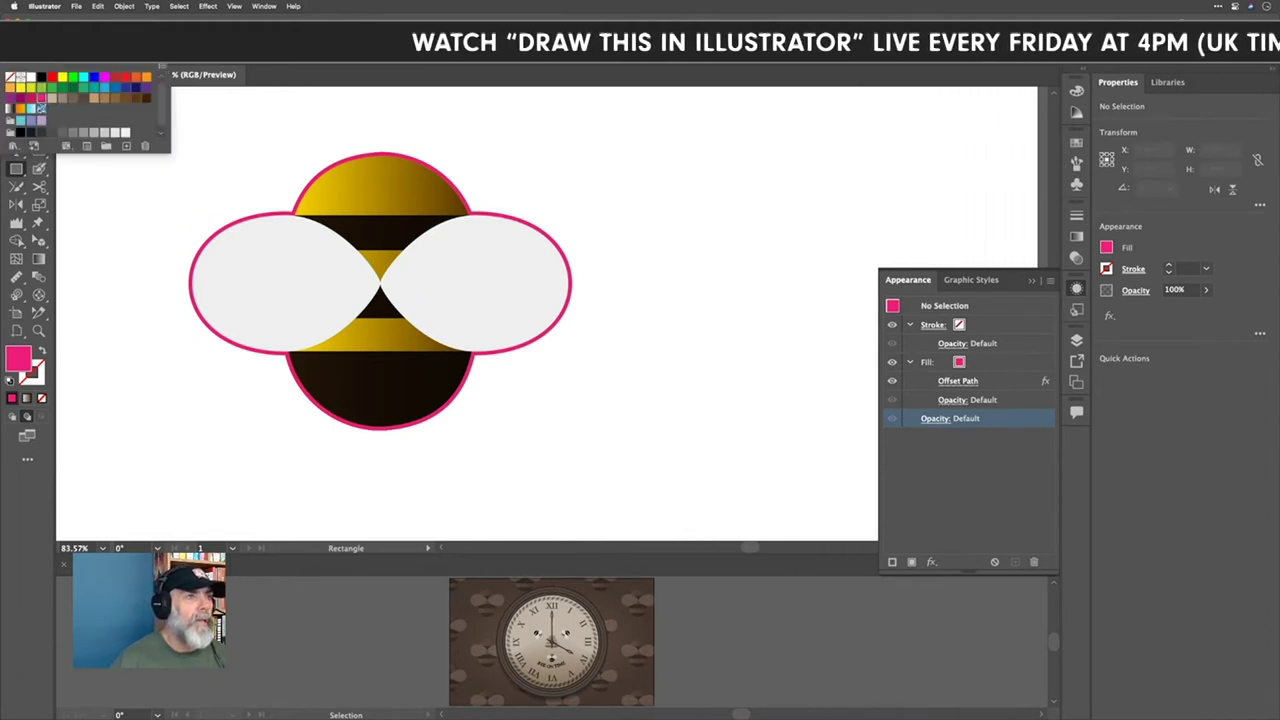
pyautogui.click(108, 86)
pyautogui.press('Escape')
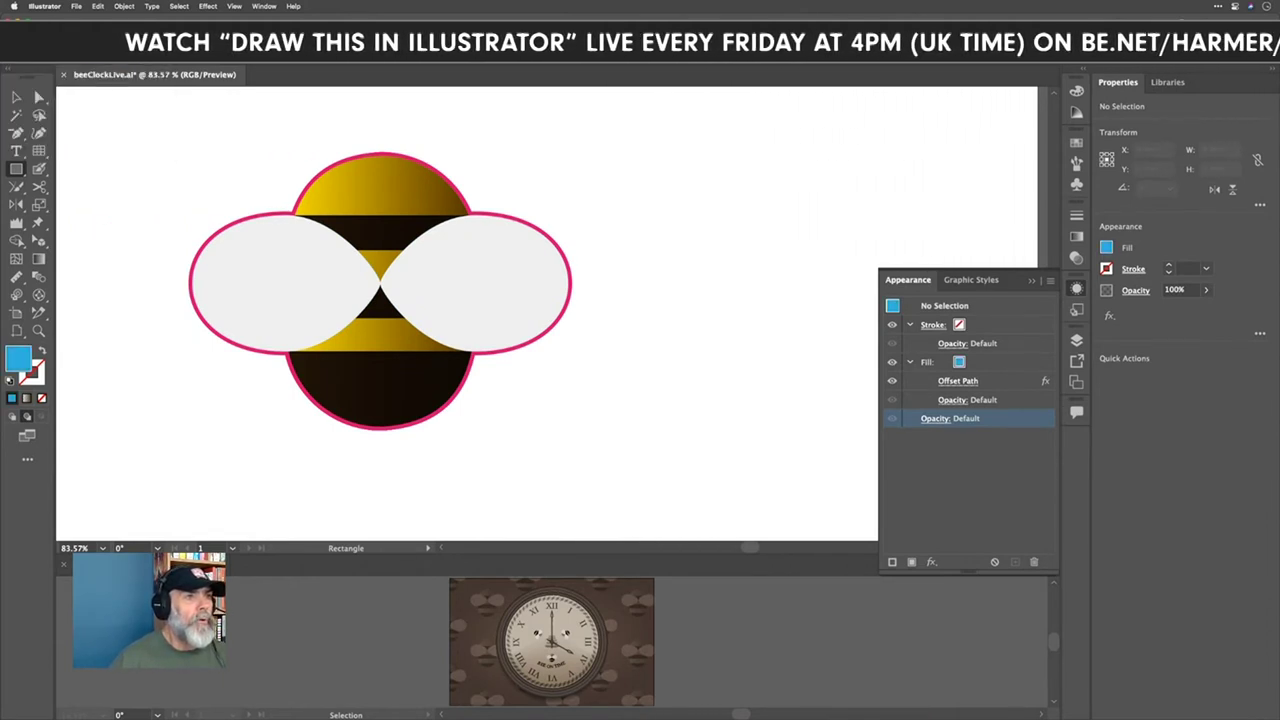
pyautogui.moveTo(134, 115)
pyautogui.mouseDown()
pyautogui.moveTo(566, 410)
pyautogui.moveTo(623, 499)
pyautogui.mouseUp()
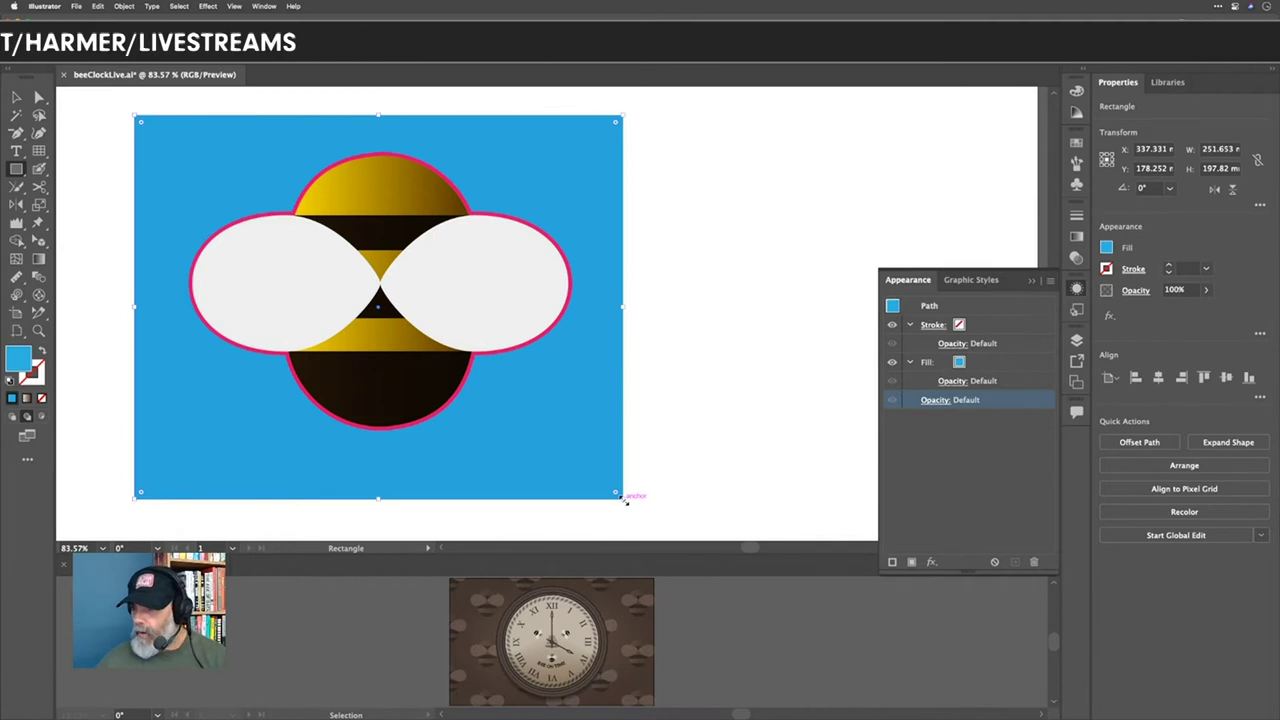
# Step: Select the bee group and recolour its pink offset outline fill with the lightest grey swatch
pyautogui.press('v')
pyautogui.click(98, 148)
pyautogui.click(400, 253)
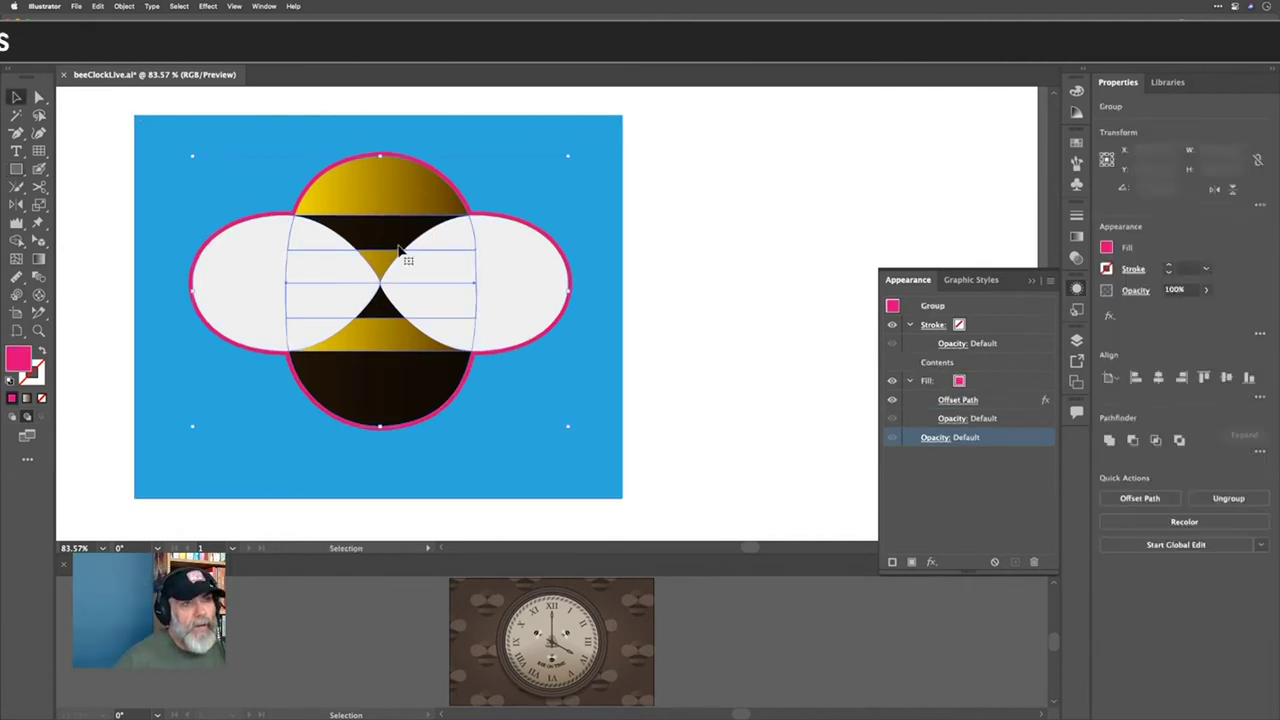
pyautogui.click(960, 381)
pyautogui.click(968, 381)
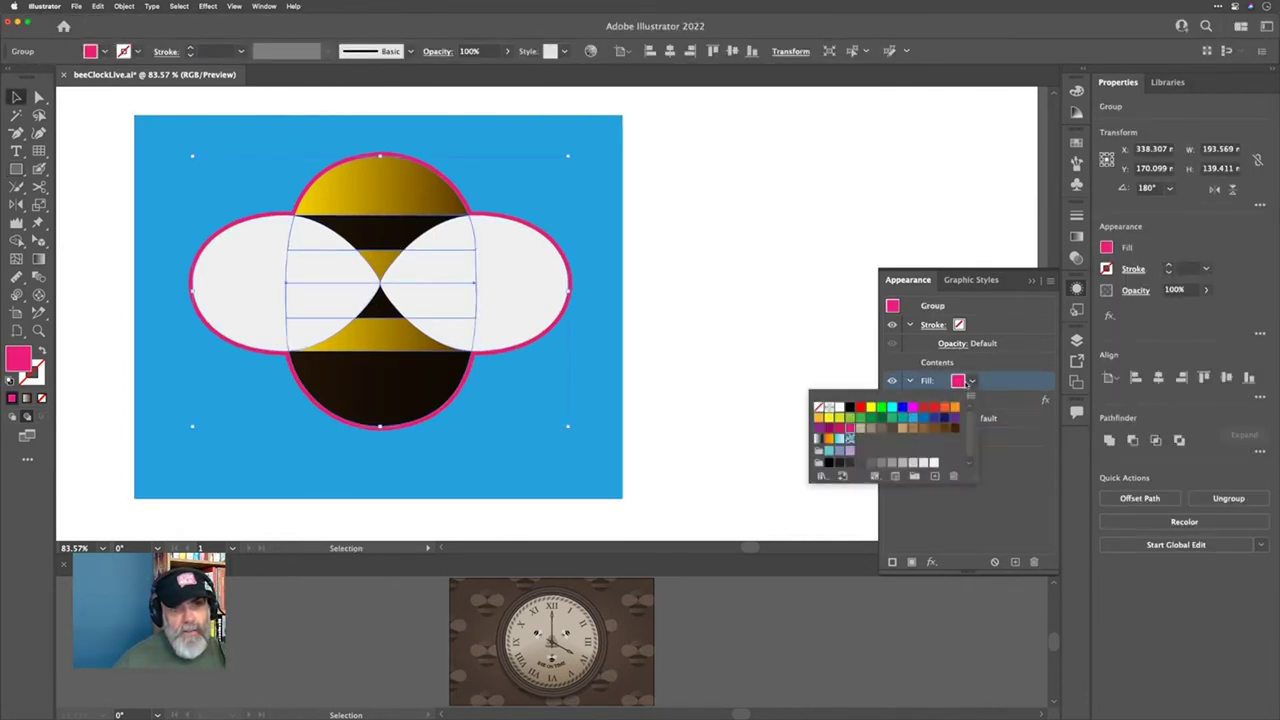
pyautogui.click(933, 464)
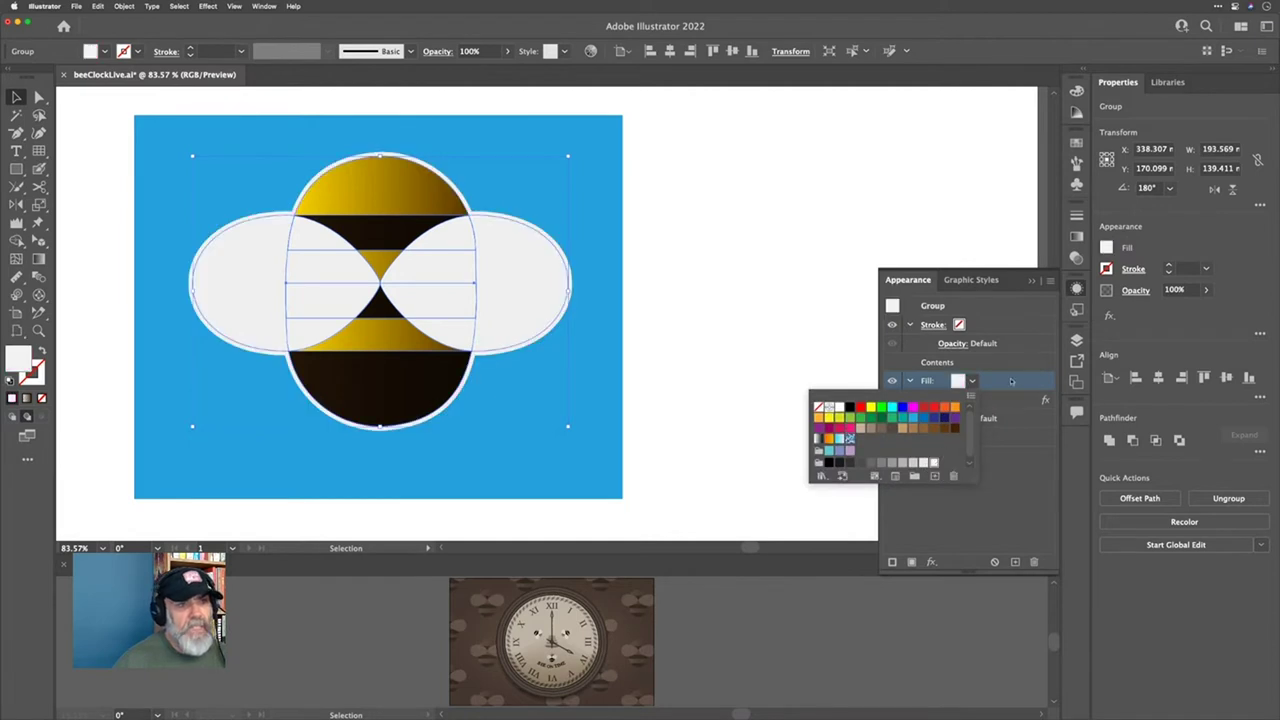
pyautogui.click(1006, 380)
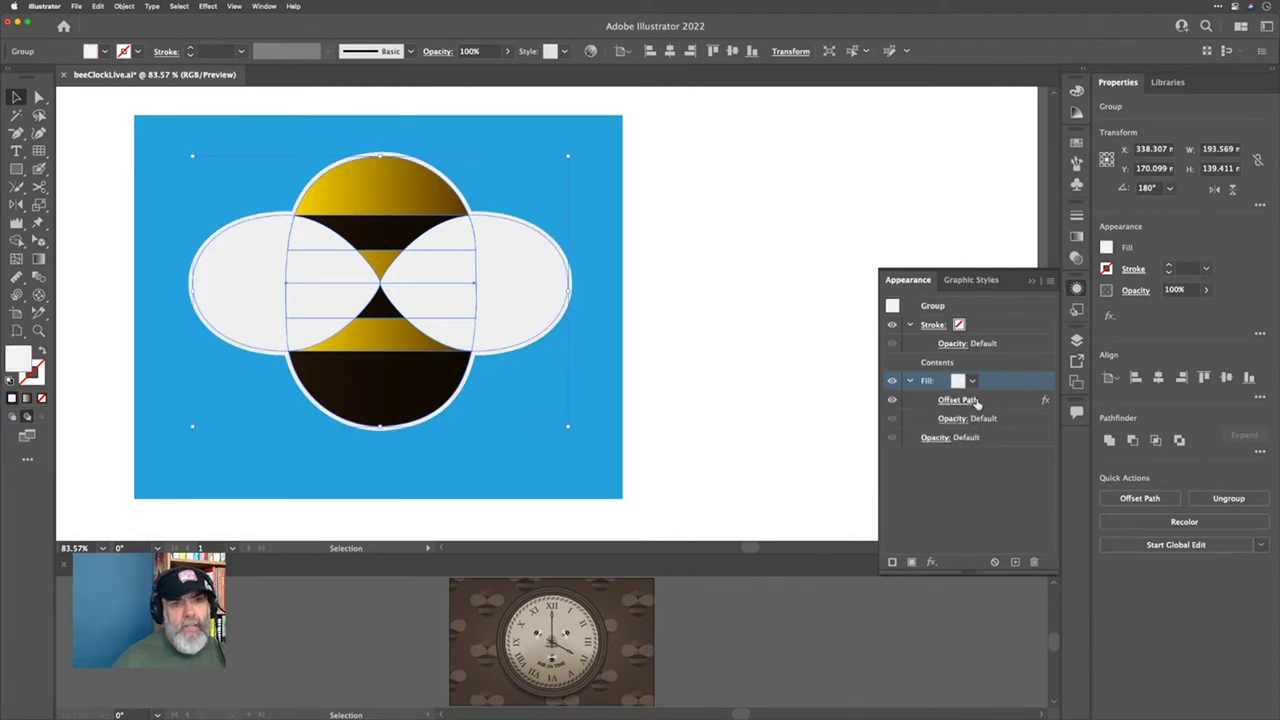
# Step: Set the outline fill's blending mode to Screen with 55% opacity, and deselect the bee
pyautogui.click(953, 418)
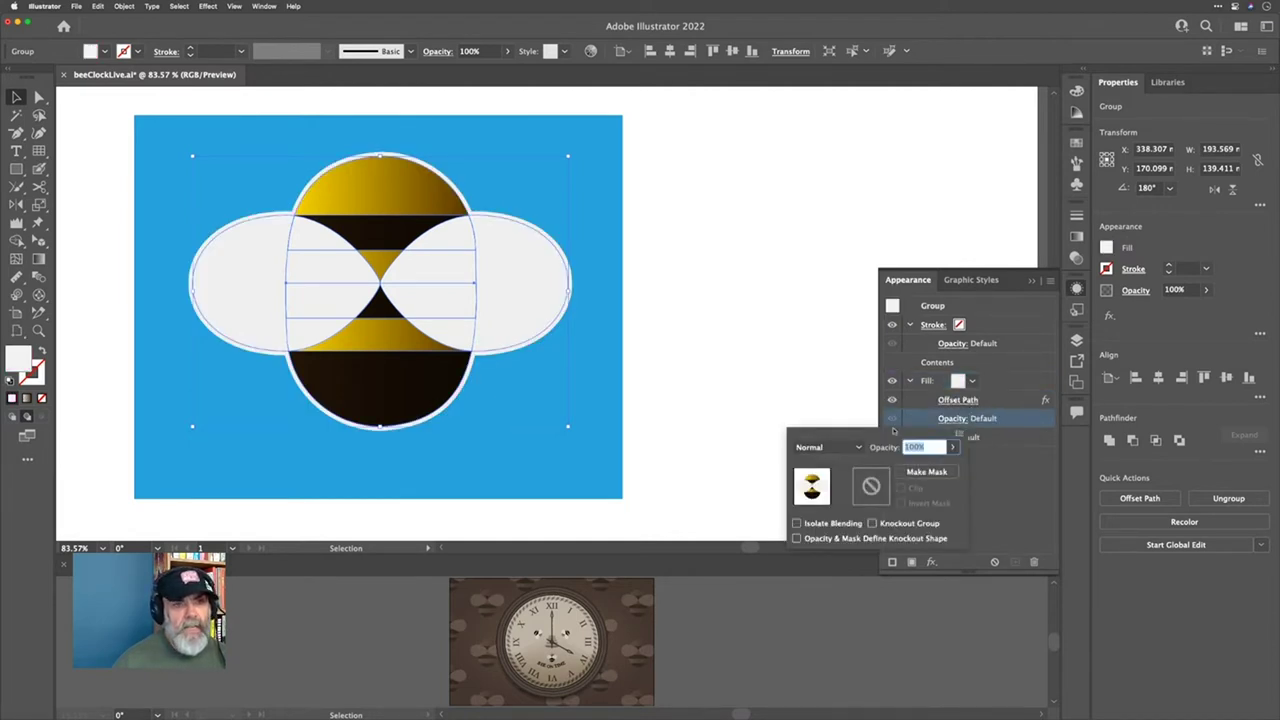
pyautogui.click(845, 447)
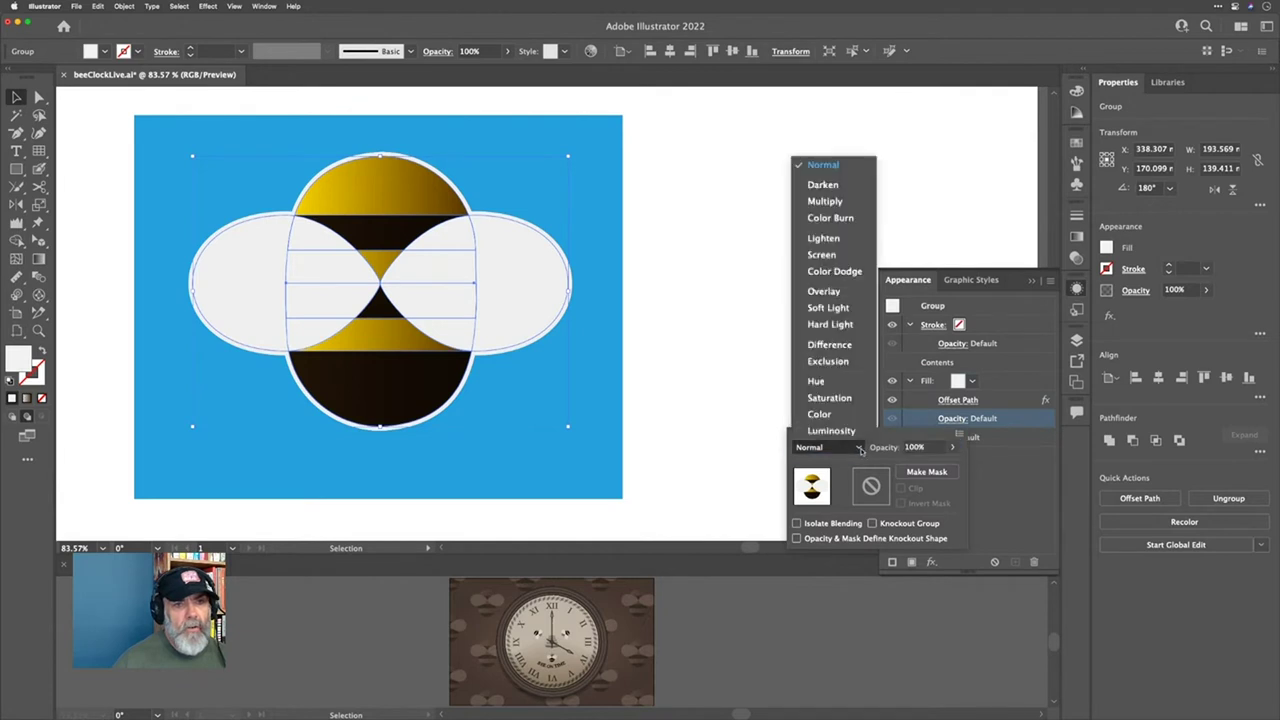
pyautogui.click(838, 258)
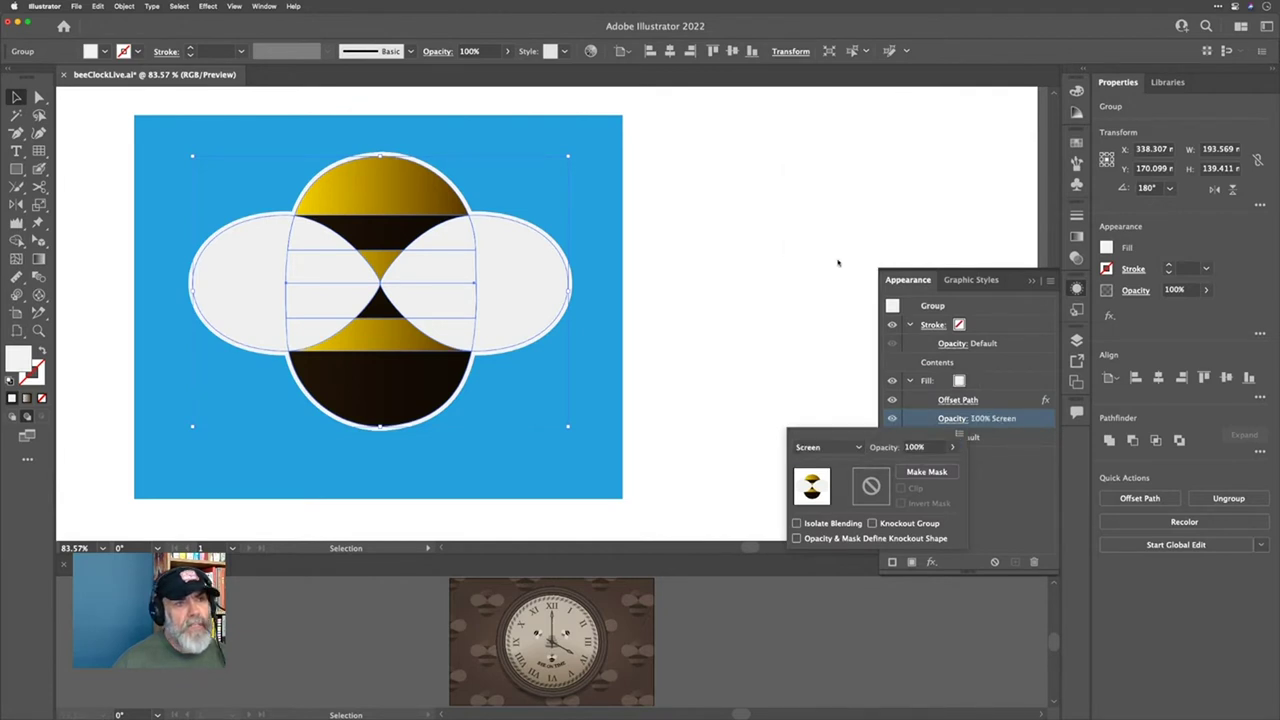
pyautogui.click(953, 447)
pyautogui.moveTo(951, 467); pyautogui.dragTo(925, 467)
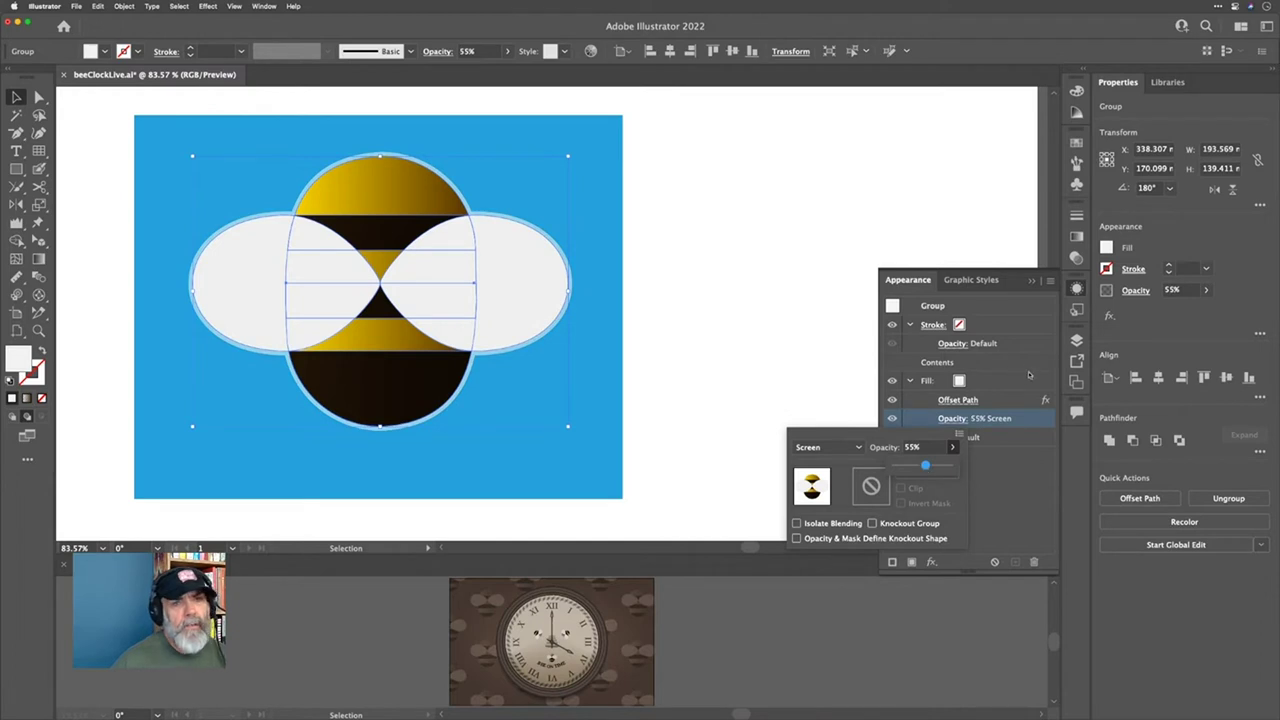
pyautogui.click(1038, 480)
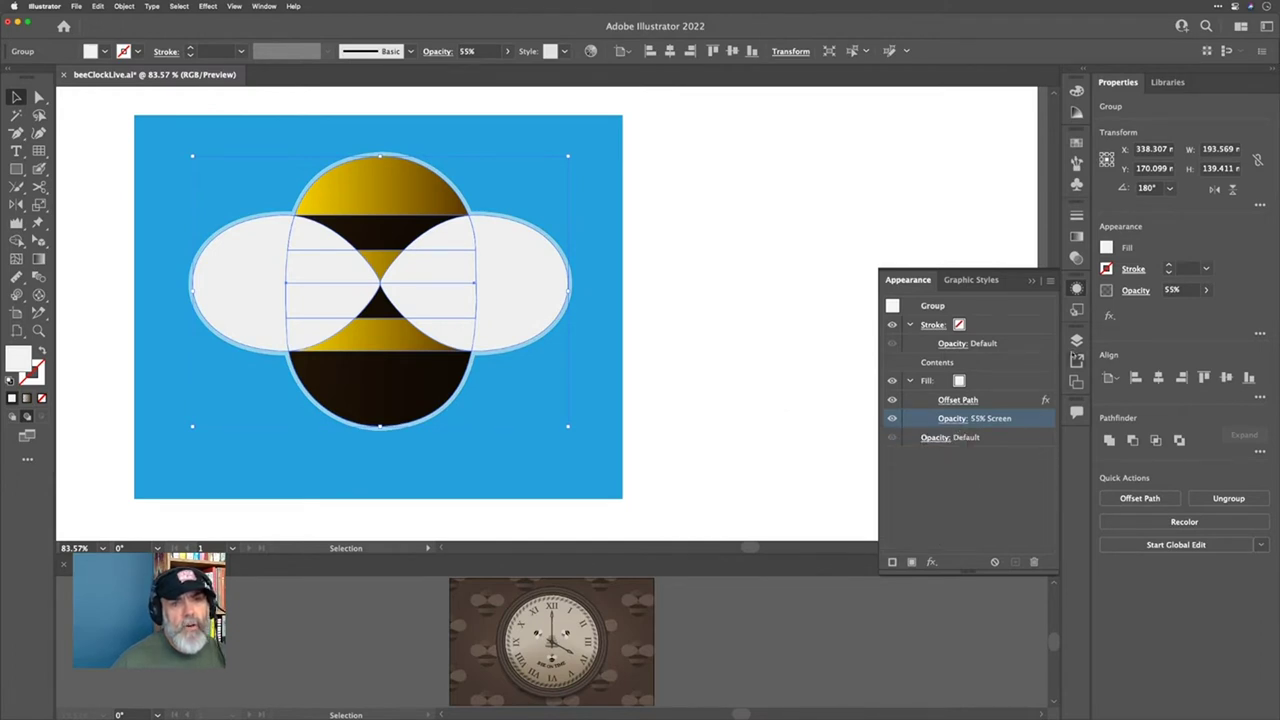
pyautogui.click(1076, 288)
pyautogui.click(877, 328)
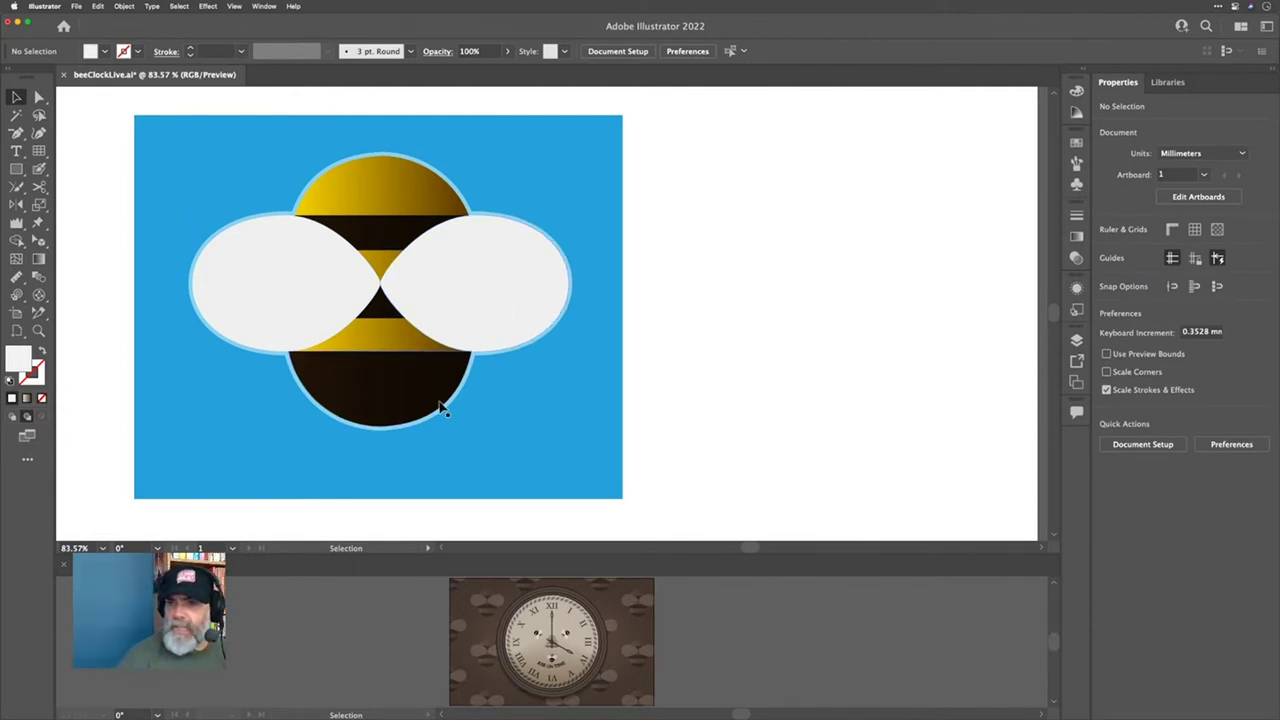
# Step: Select the bee group and scale it down proportionally to about 122 × 88 mm
pyautogui.click(405, 298)
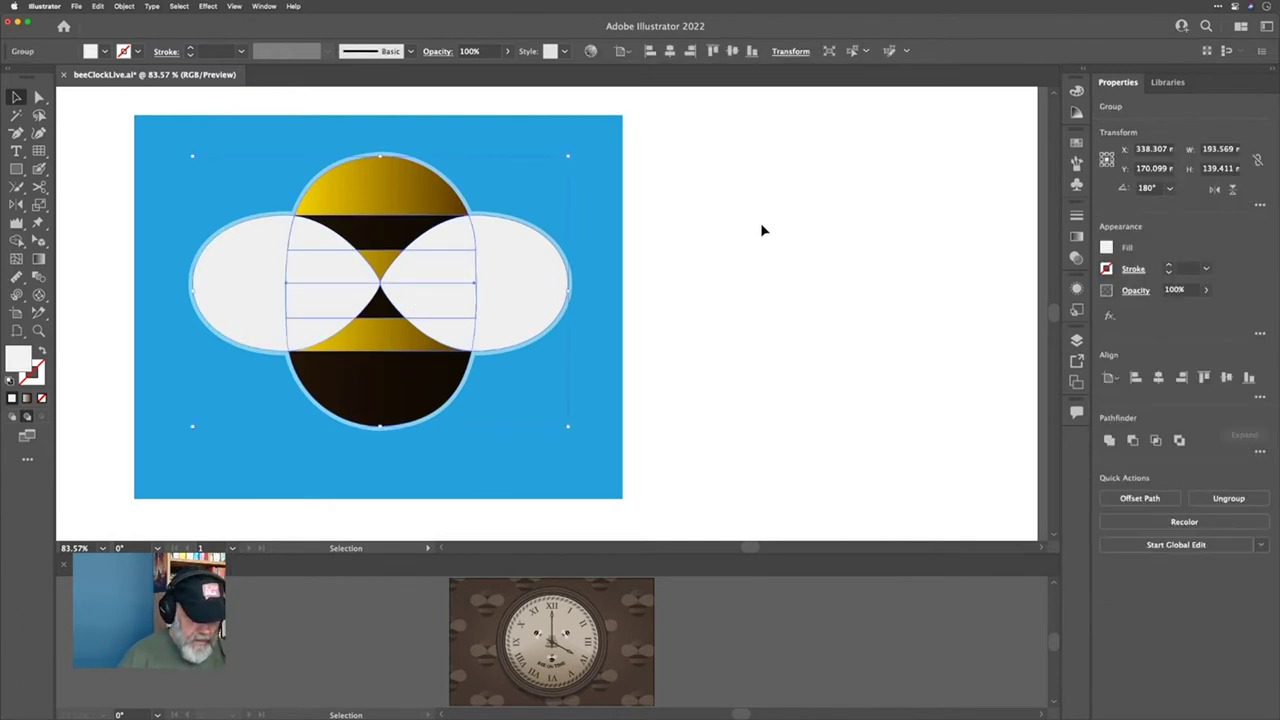
pyautogui.scroll(-3, 760, 230)
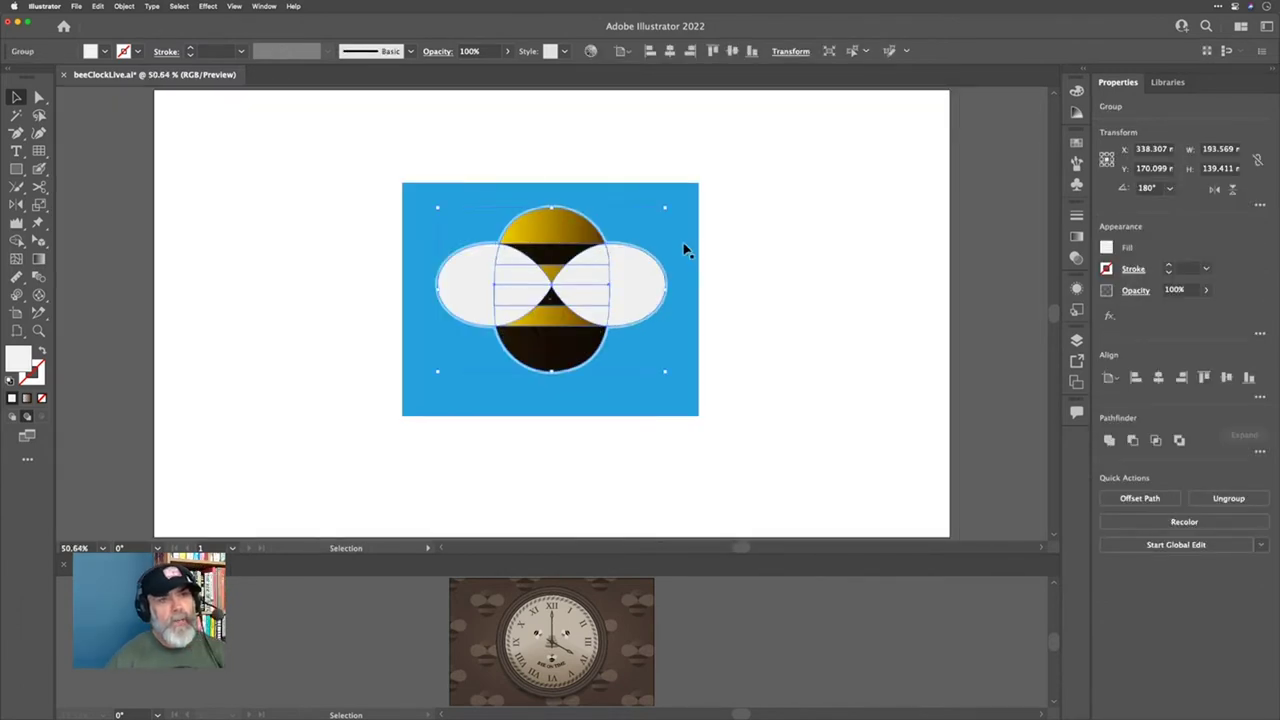
pyautogui.moveTo(666, 208); pyautogui.dragTo(618, 267)
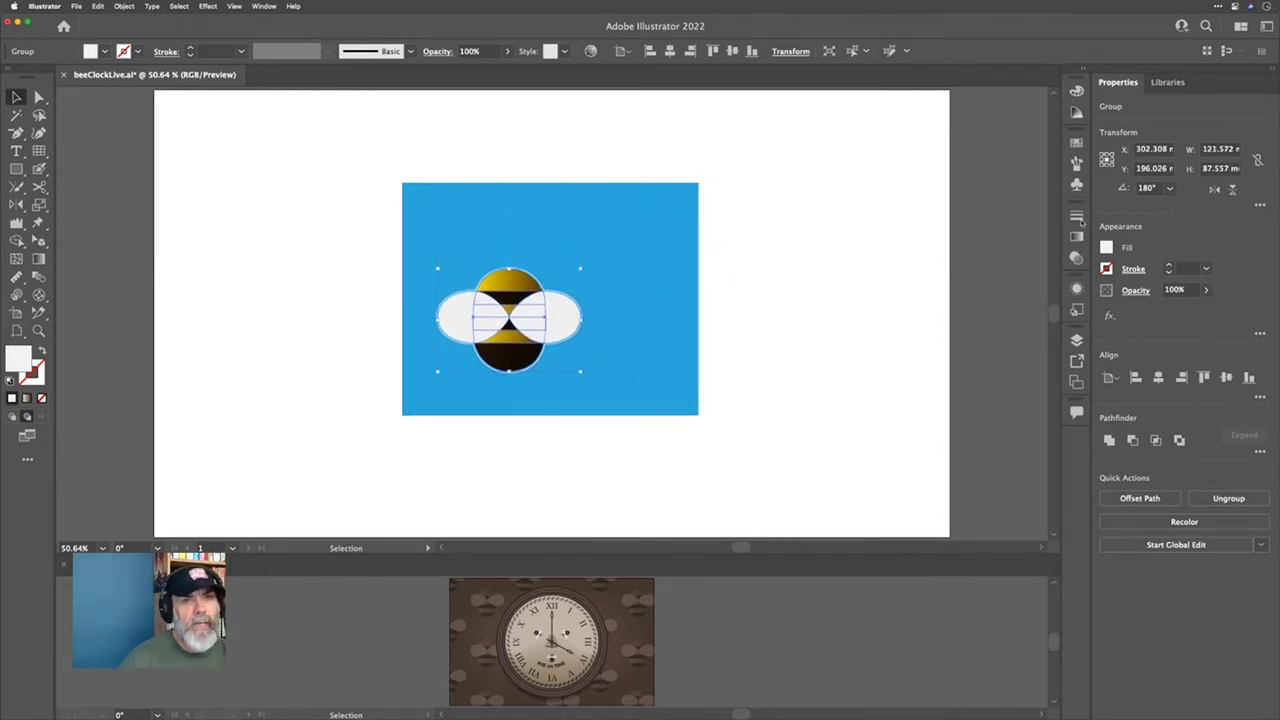
# Step: Display the document's symbols, select all unused ones and delete them
pyautogui.rightClick(1075, 185)
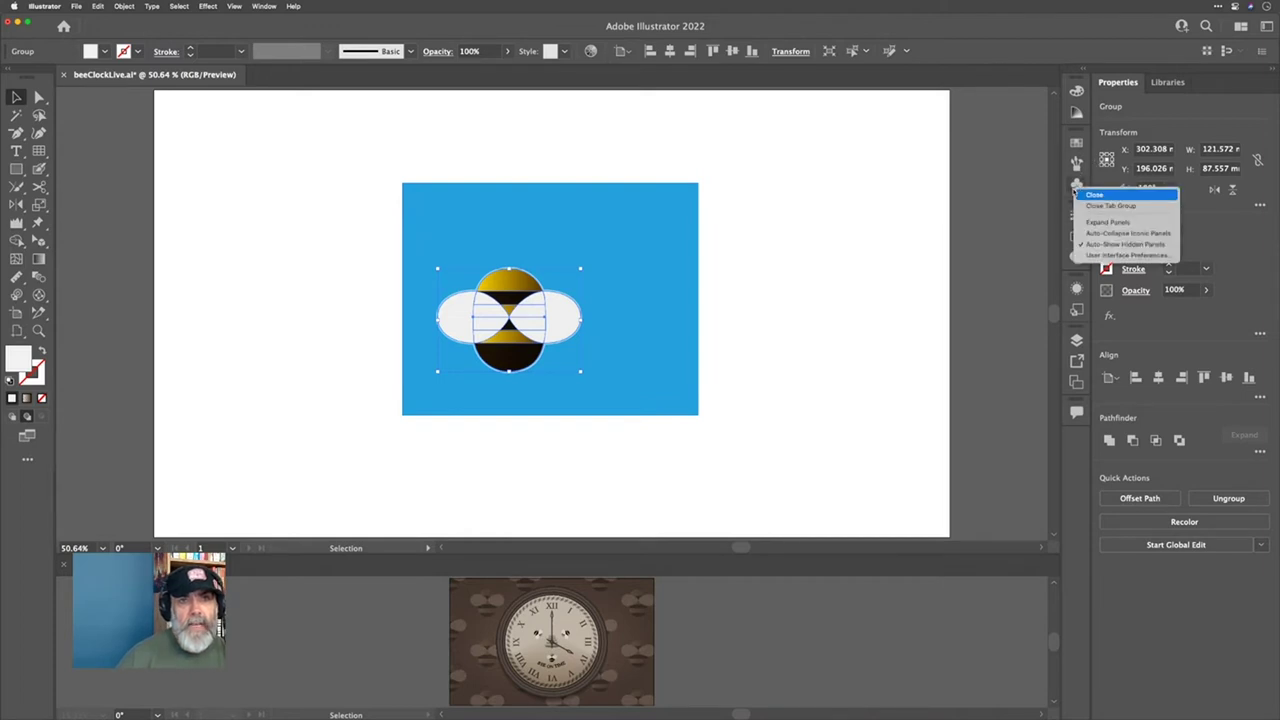
pyautogui.click(1075, 185)
pyautogui.click(1076, 184)
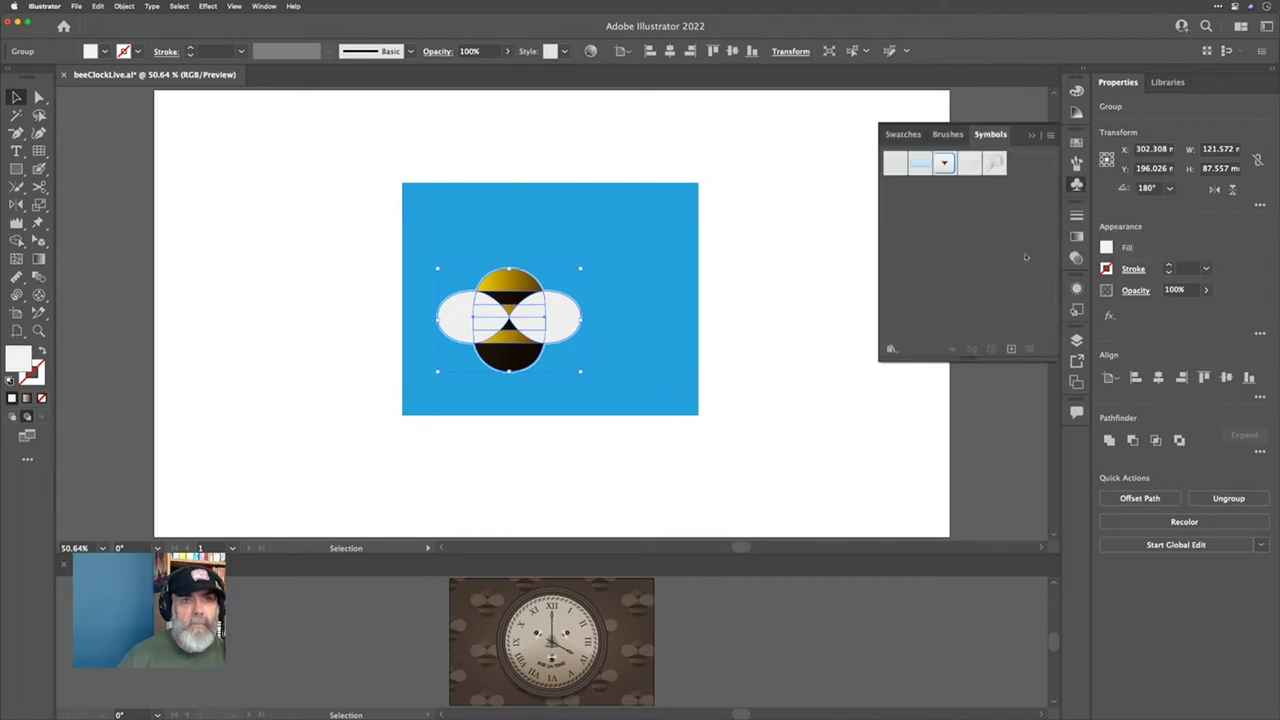
pyautogui.click(1050, 135)
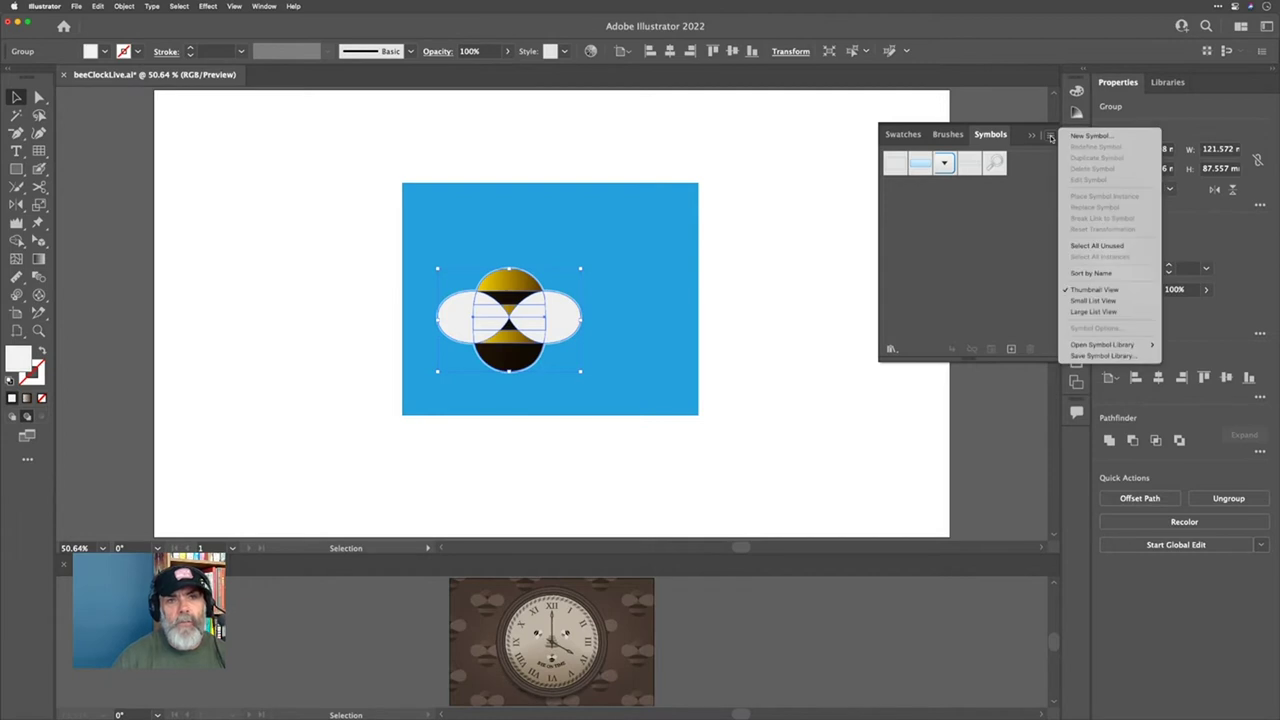
pyautogui.click(1073, 246)
pyautogui.click(1030, 349)
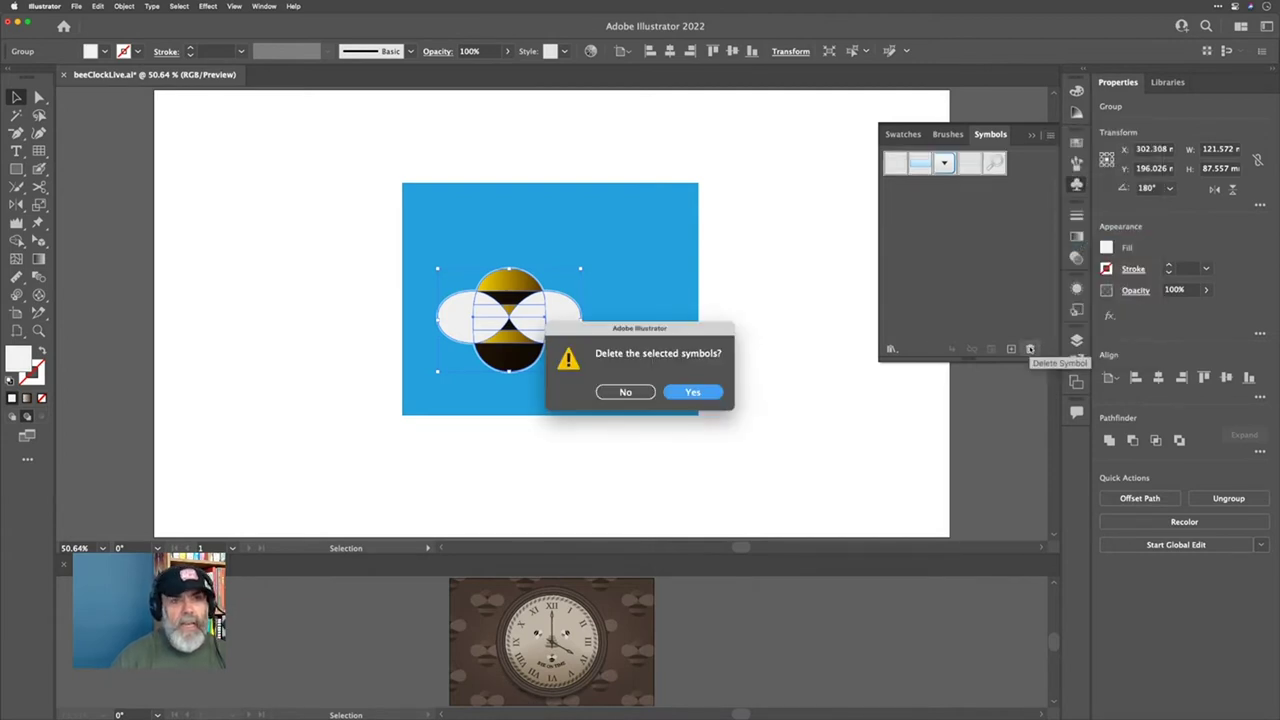
pyautogui.click(692, 392)
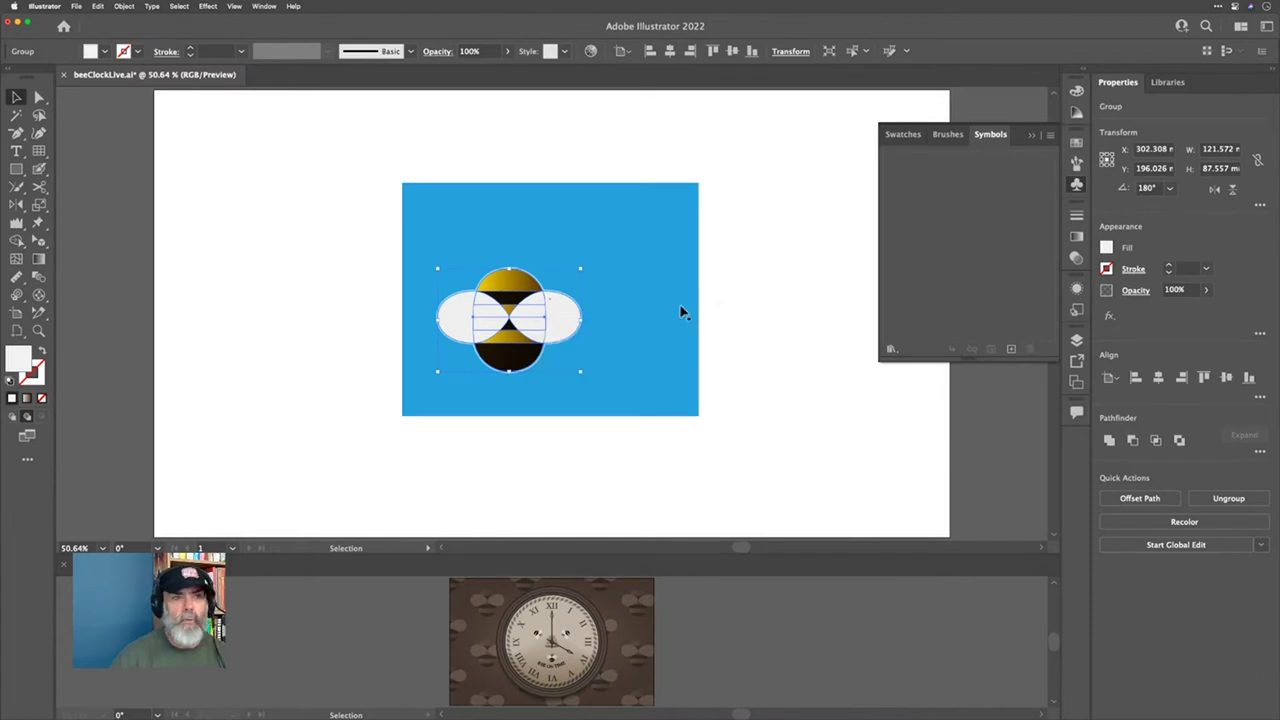
pyautogui.keyDown('alt'); pyautogui.click(1012, 349); pyautogui.keyUp('alt')
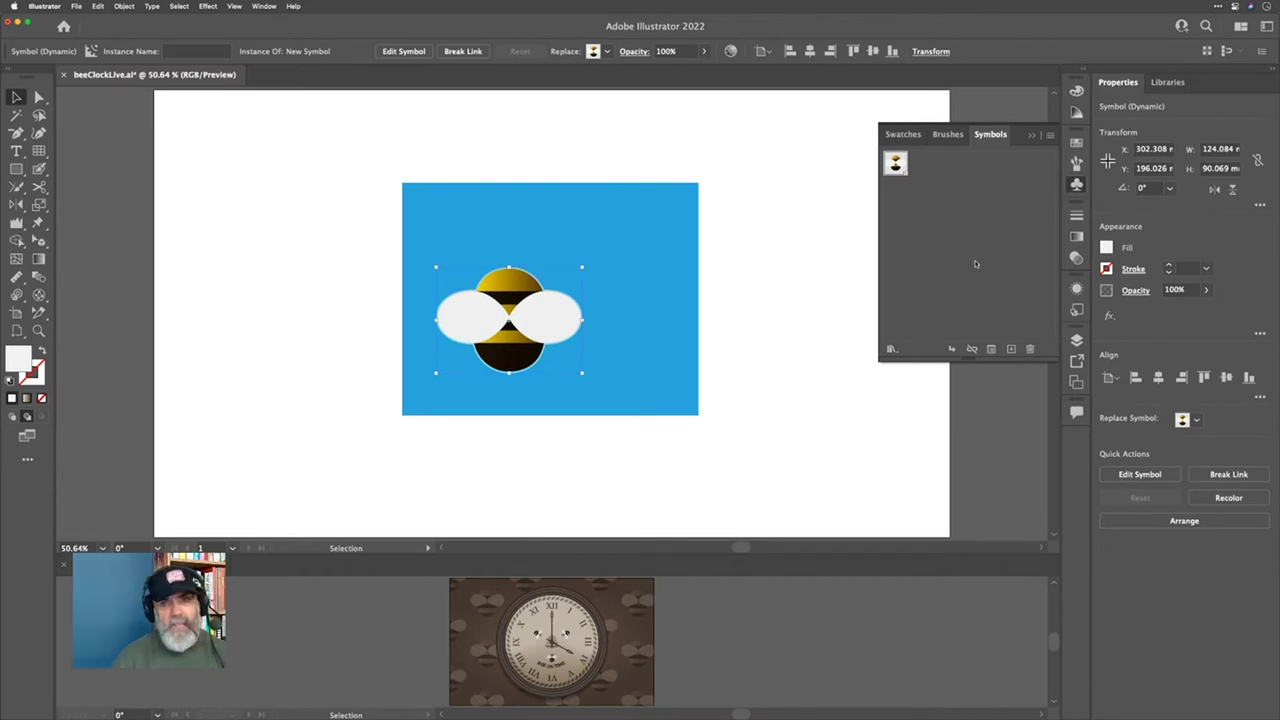
pyautogui.press('a')
pyautogui.press('v')
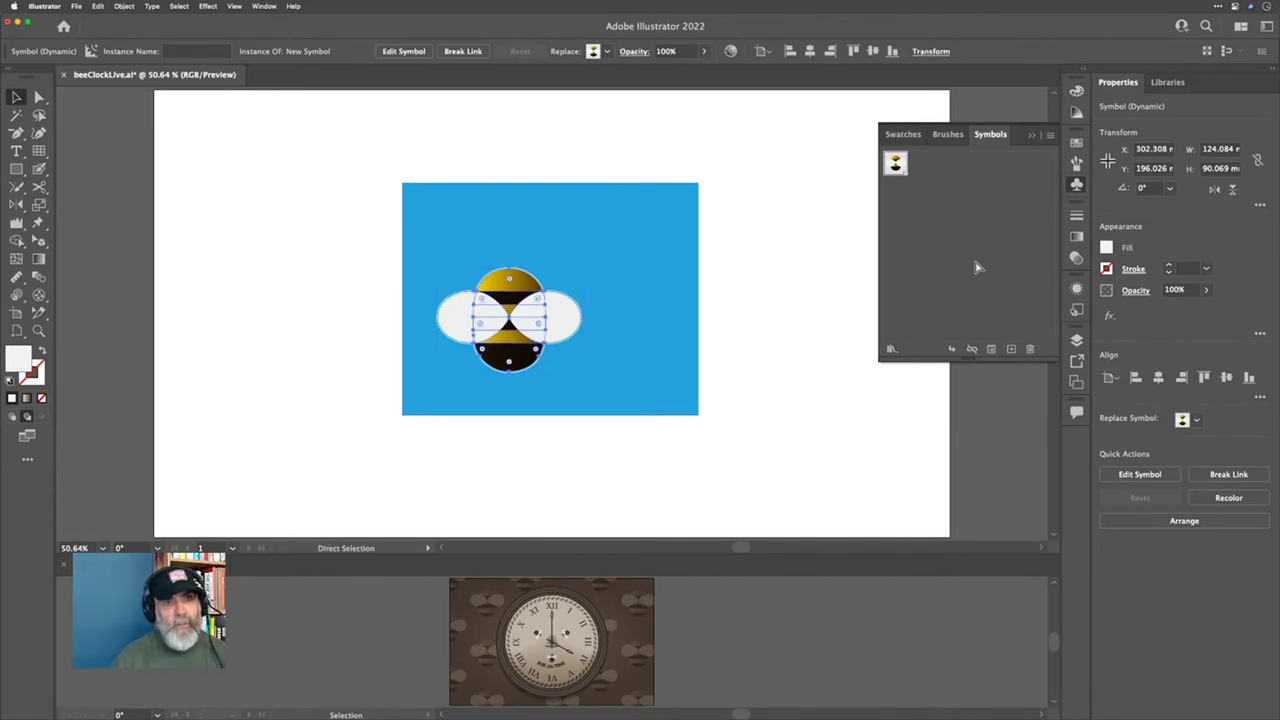
pyautogui.hotkey('ctrl', 'z')
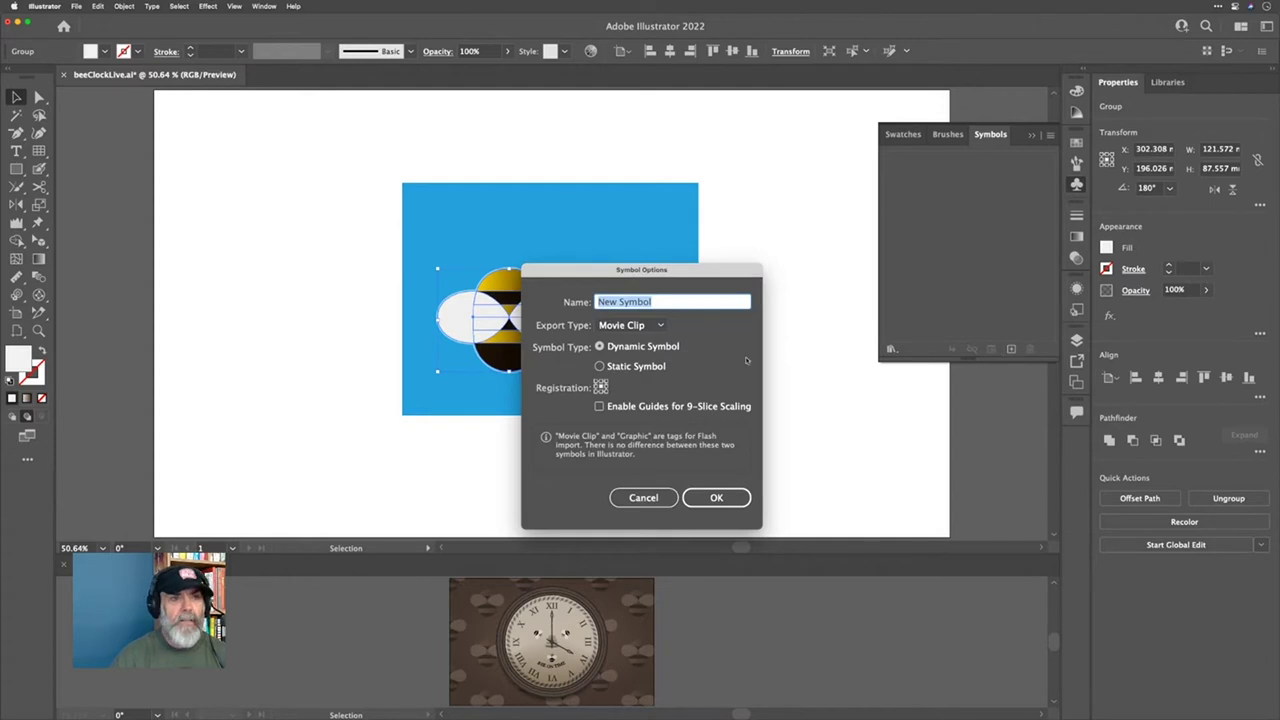
# Step: Convert the bee group into a dynamic Movie Clip symbol with the default name, and move the instance up and right on the blue rectangle
pyautogui.moveTo(694, 316); pyautogui.dragTo(803, 212)
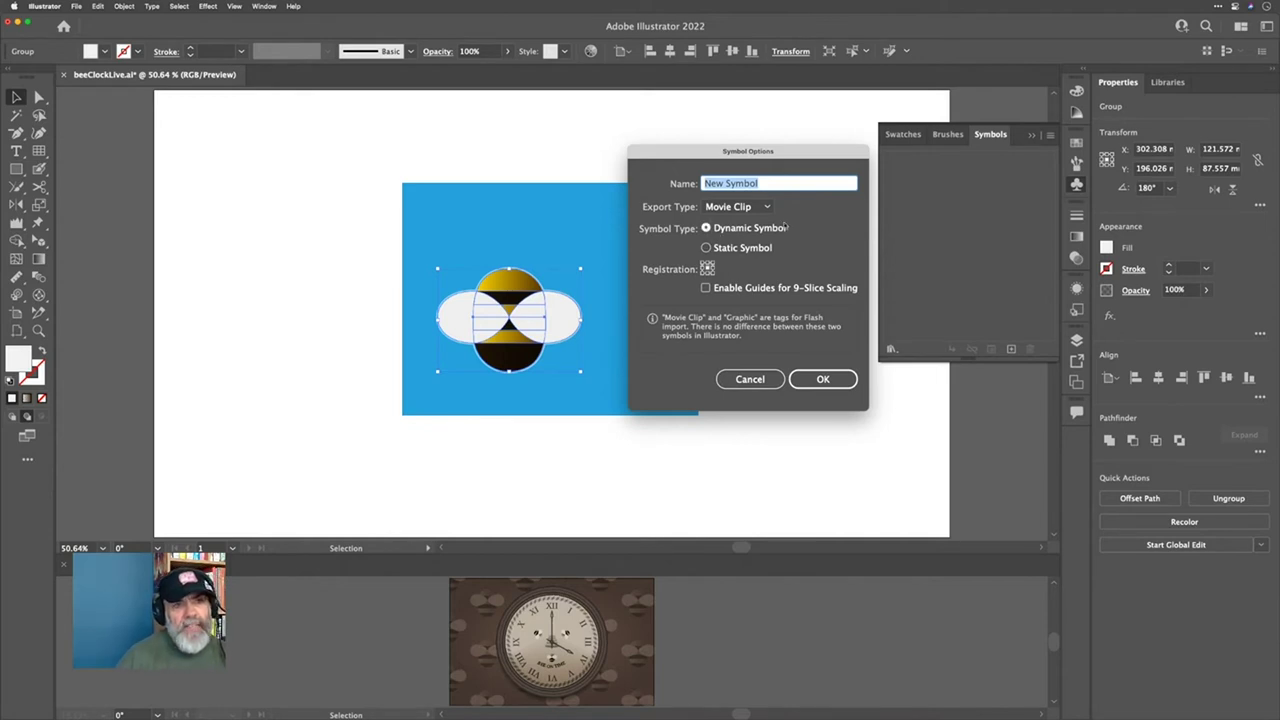
pyautogui.click(822, 379)
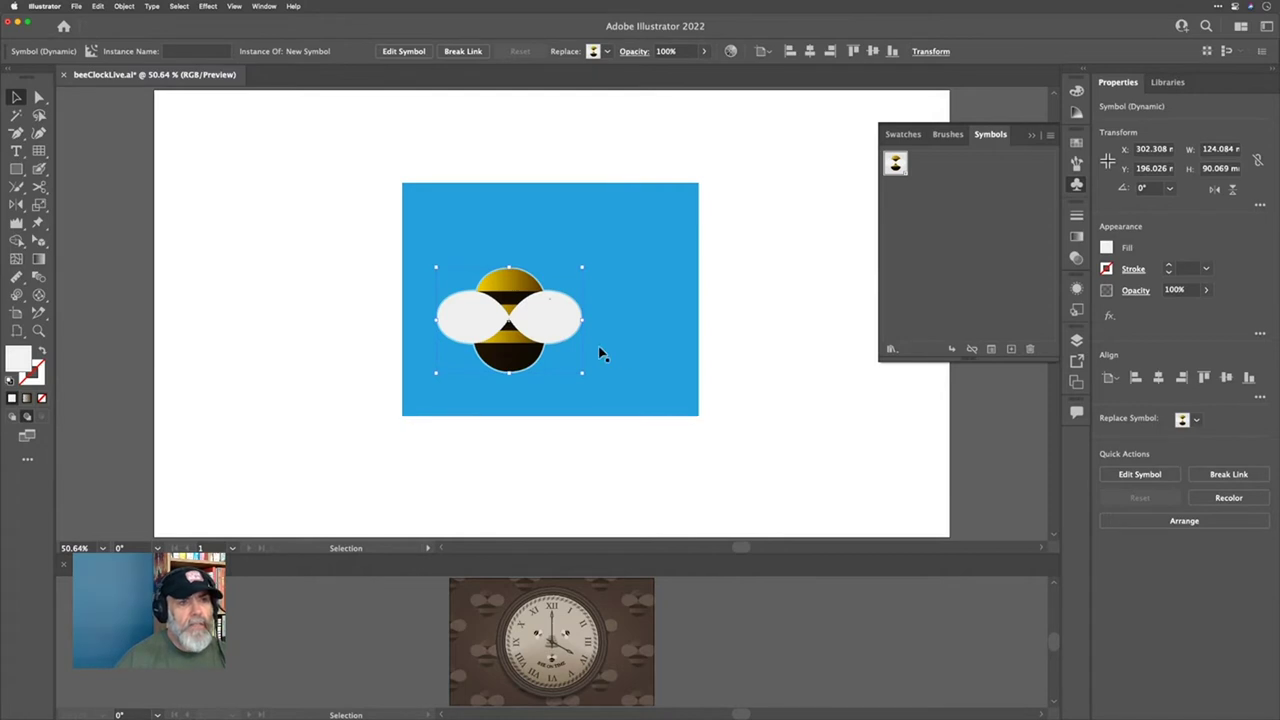
pyautogui.moveTo(550, 312); pyautogui.dragTo(577, 296)
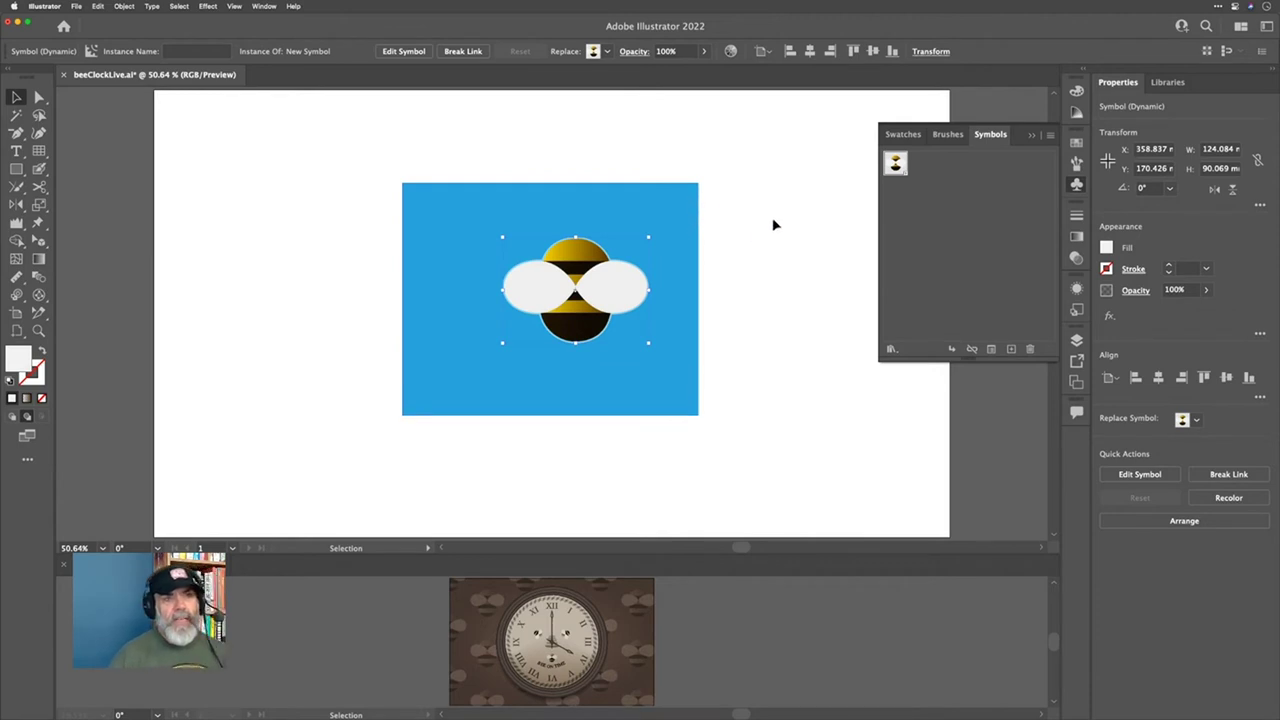
# Step: Delete the blue background rectangle and move the bee symbol up and left to about X 308 mm, Y 139 mm
pyautogui.click(671, 206)
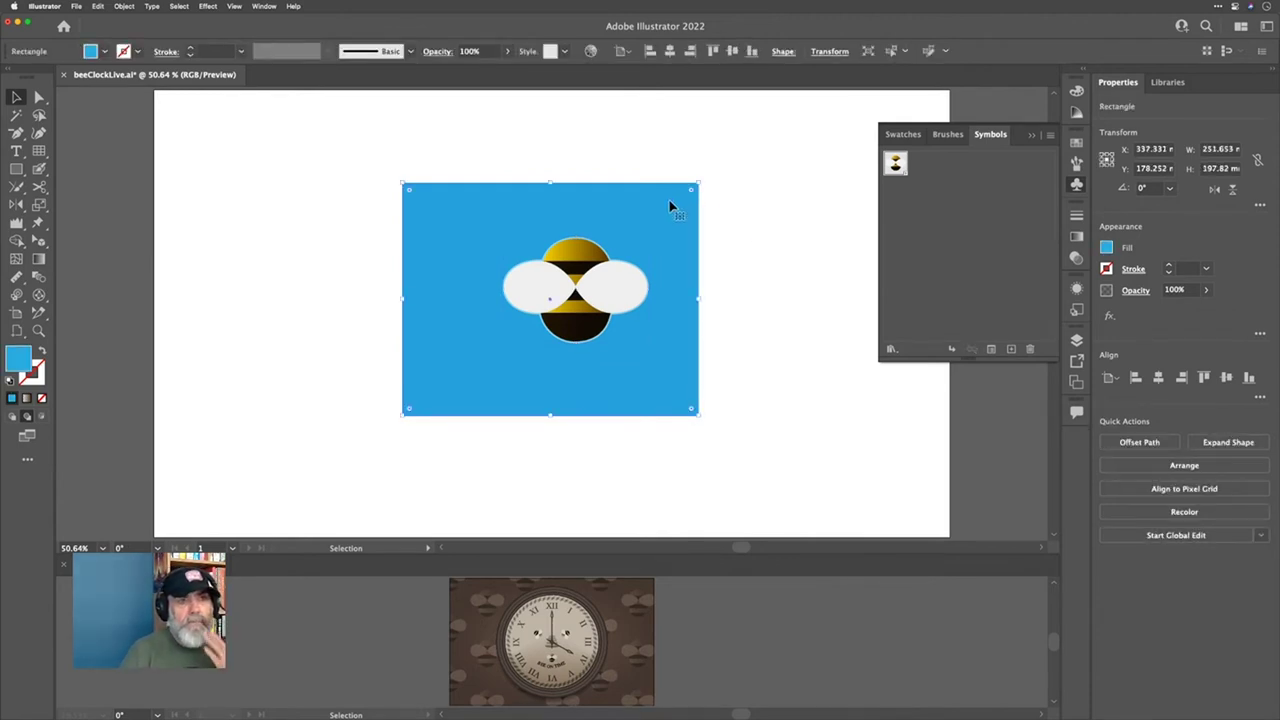
pyautogui.press('Delete')
pyautogui.click(582, 256)
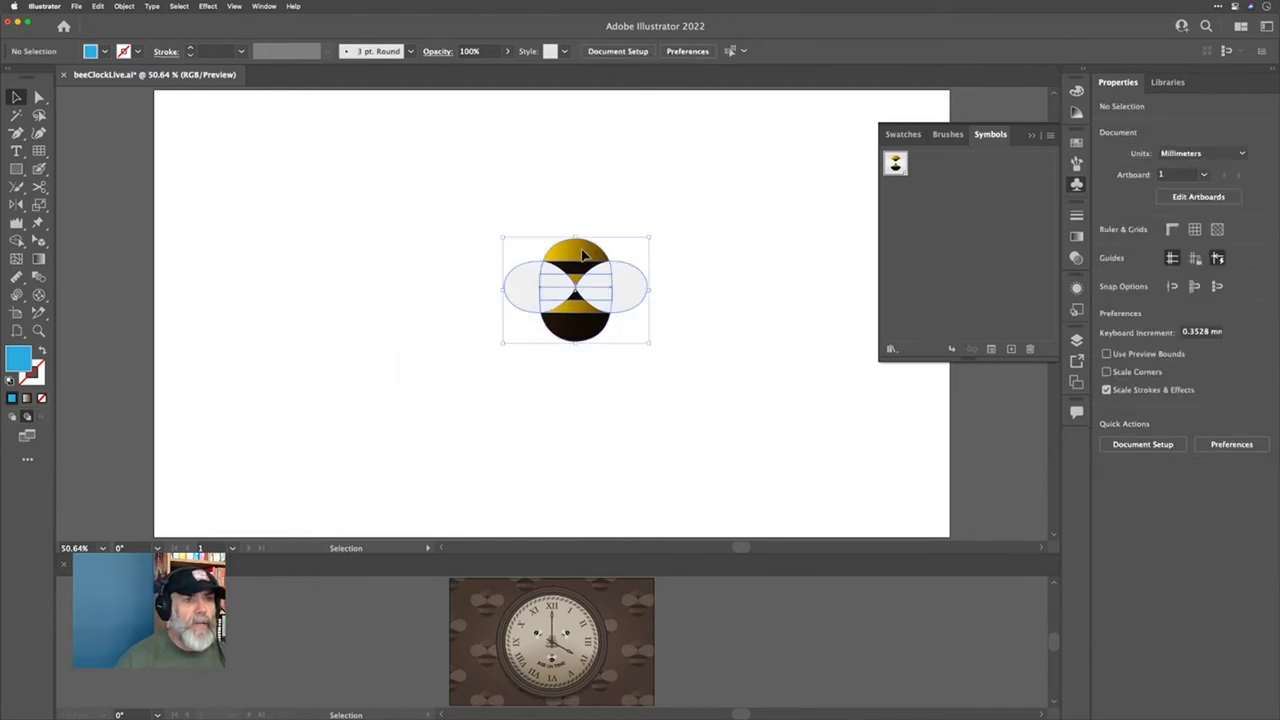
pyautogui.moveTo(582, 256); pyautogui.dragTo(524, 220)
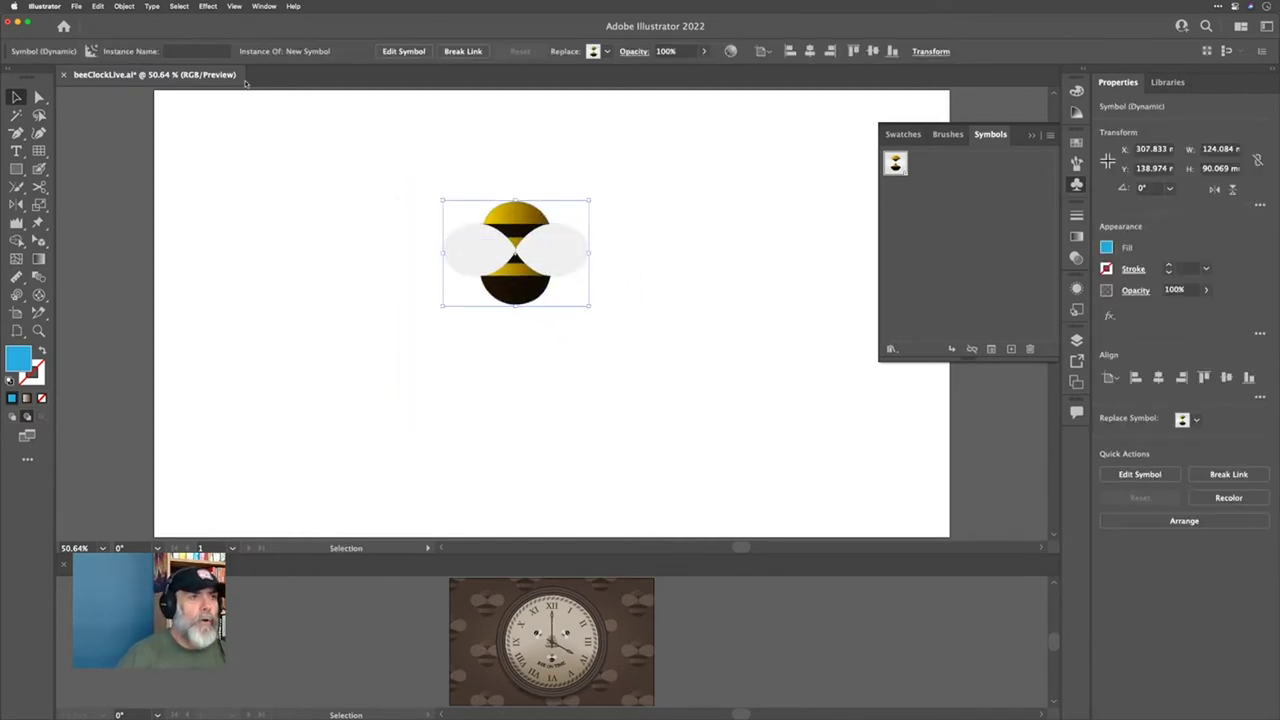
# Step: Make a pattern from the selected bee symbol and set its tile type to Brick by Column
pyautogui.click(124, 6)
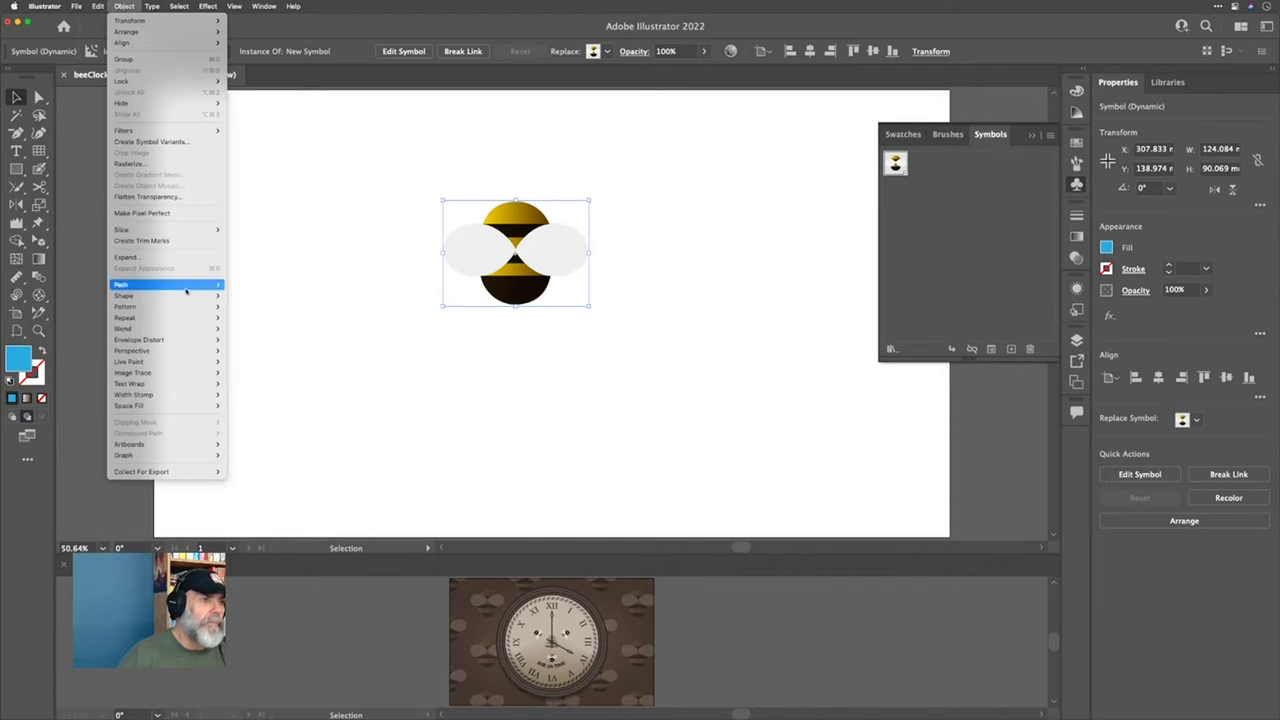
pyautogui.moveTo(176, 307)
pyautogui.click(255, 309)
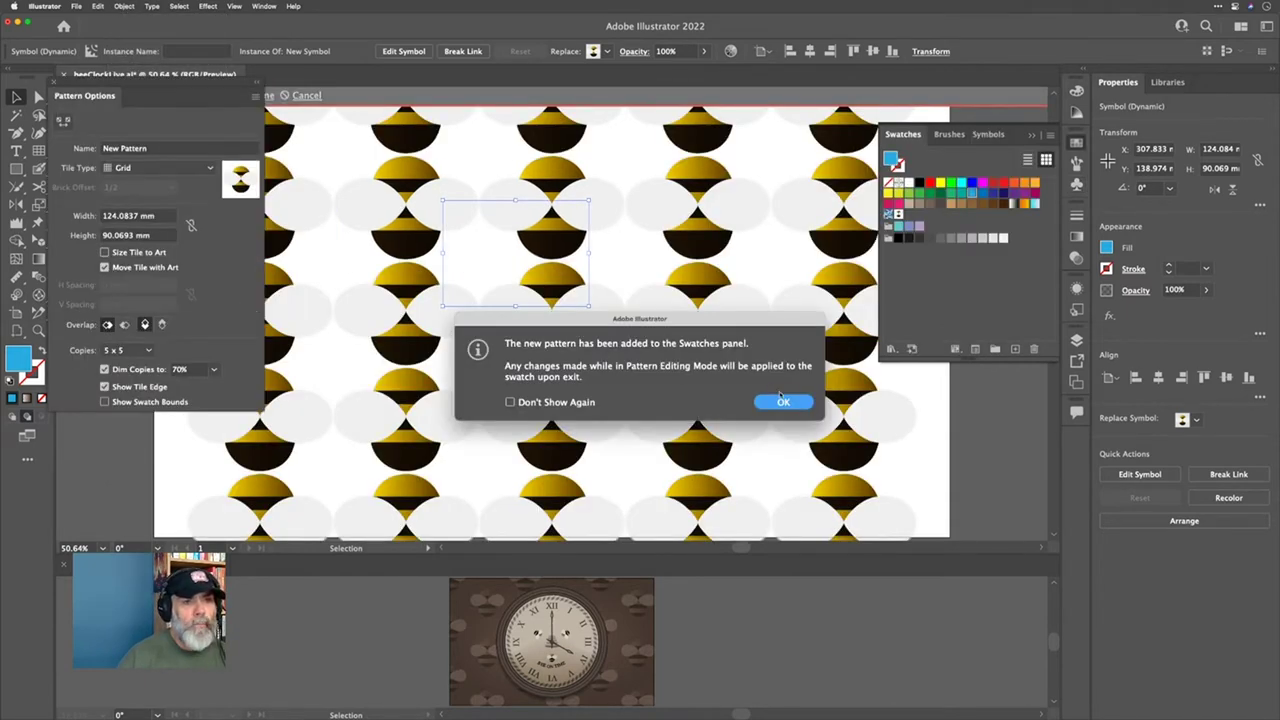
pyautogui.click(783, 402)
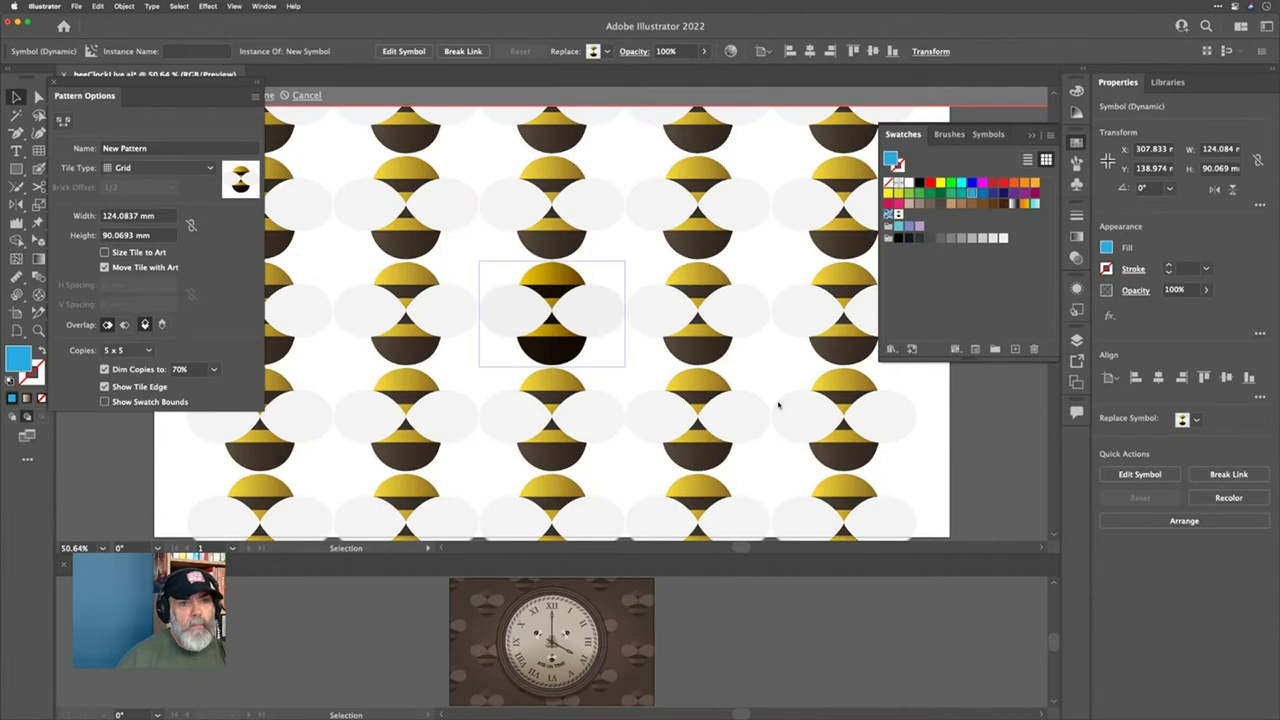
pyautogui.click(183, 170)
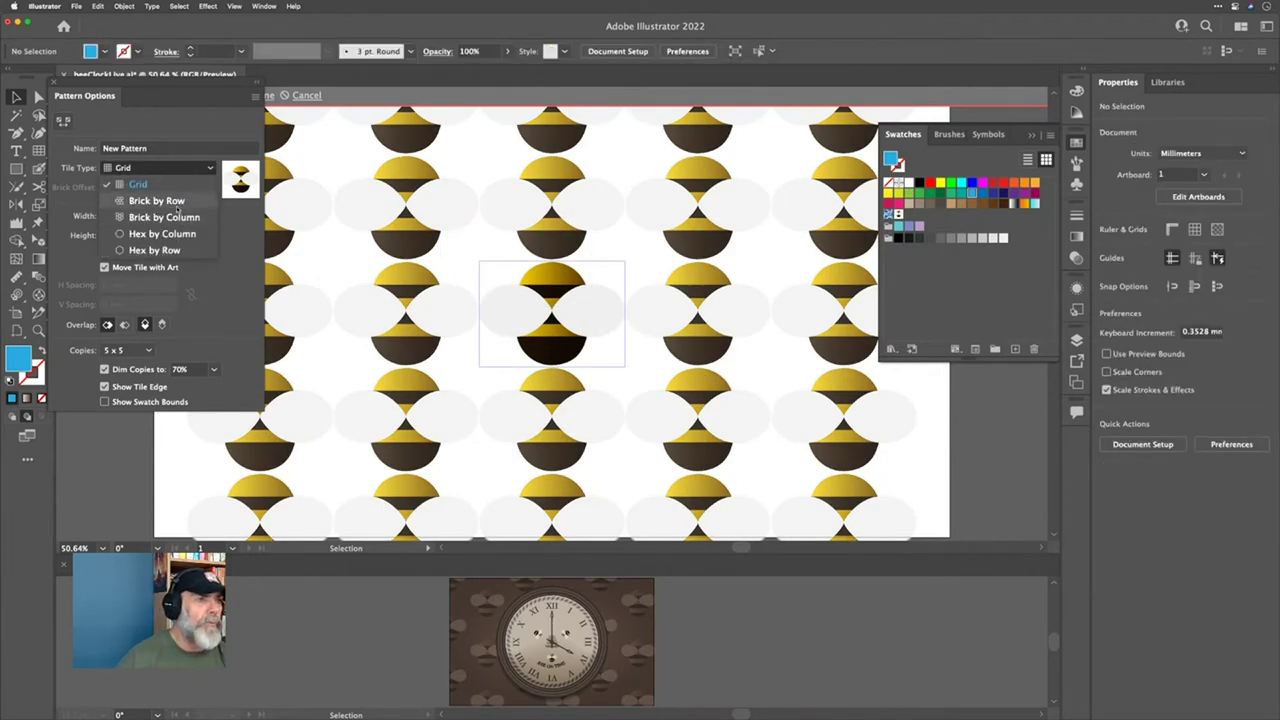
pyautogui.click(177, 218)
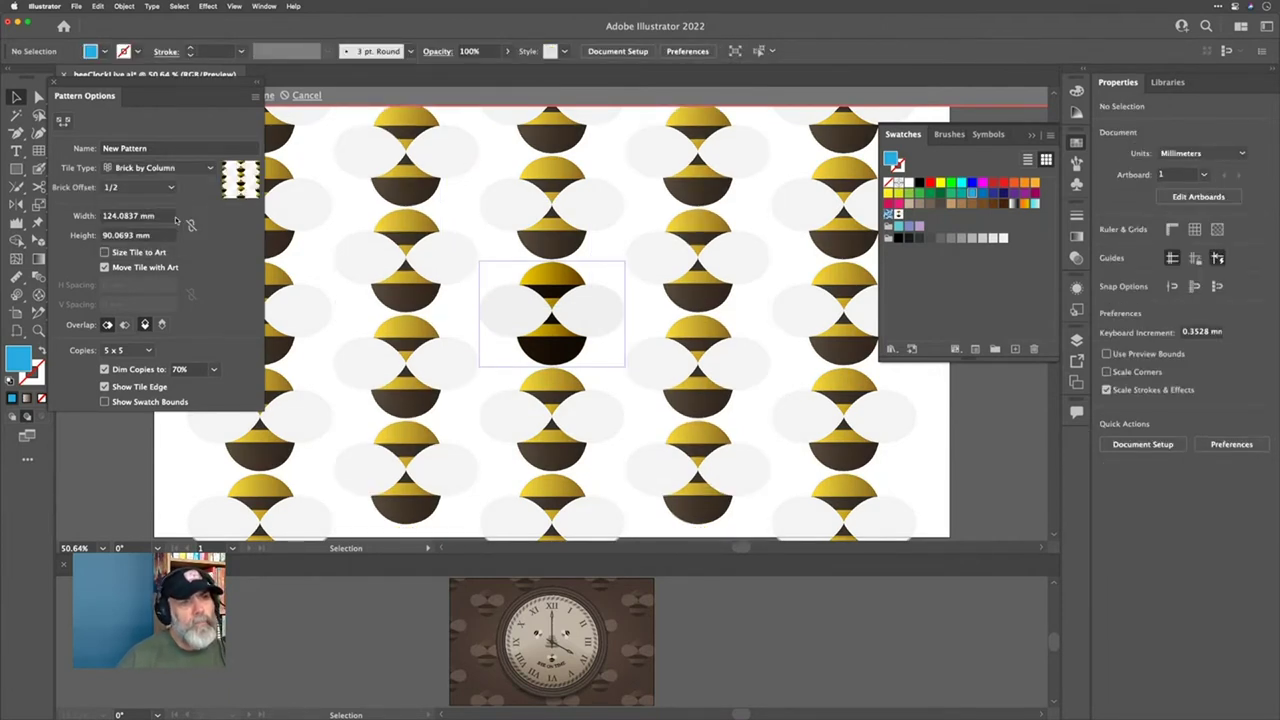
# Step: Set the pattern tile's width to 140 mm, and enlarge the tile freehand with the Pattern Tile Tool to about 175 × 94 mm
pyautogui.click(161, 217)
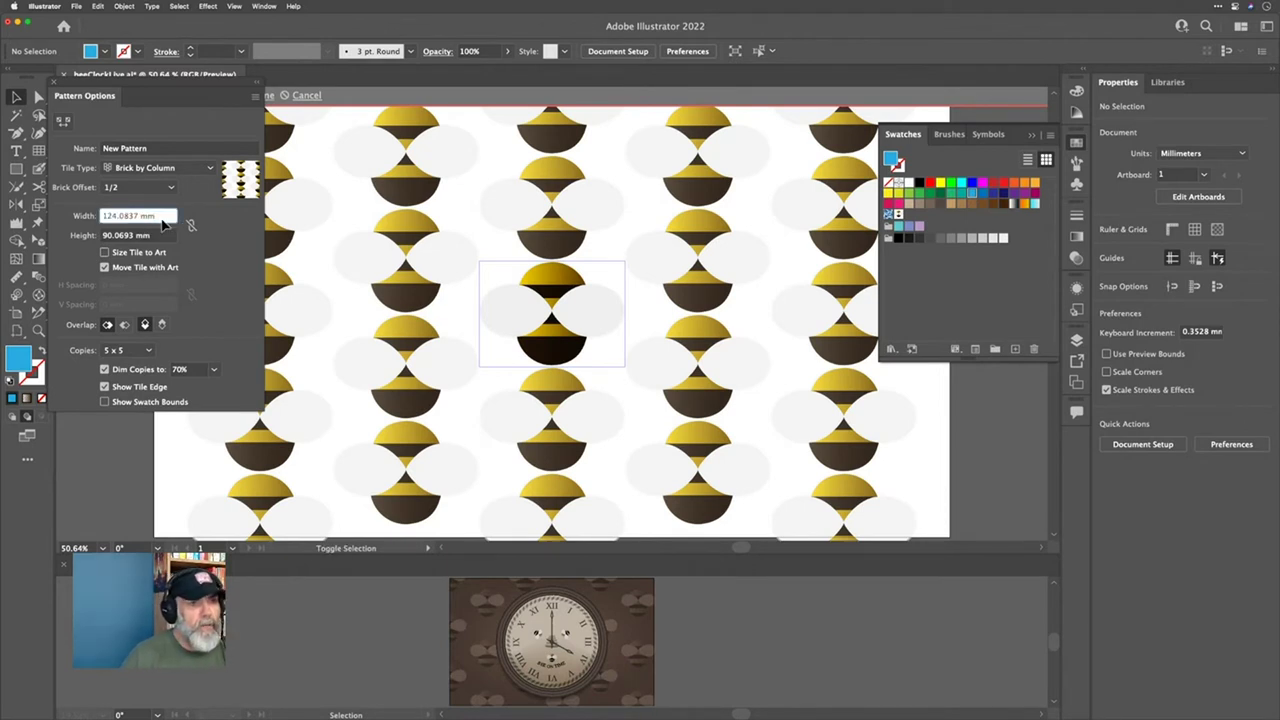
pyautogui.write('140')
pyautogui.press('Return')
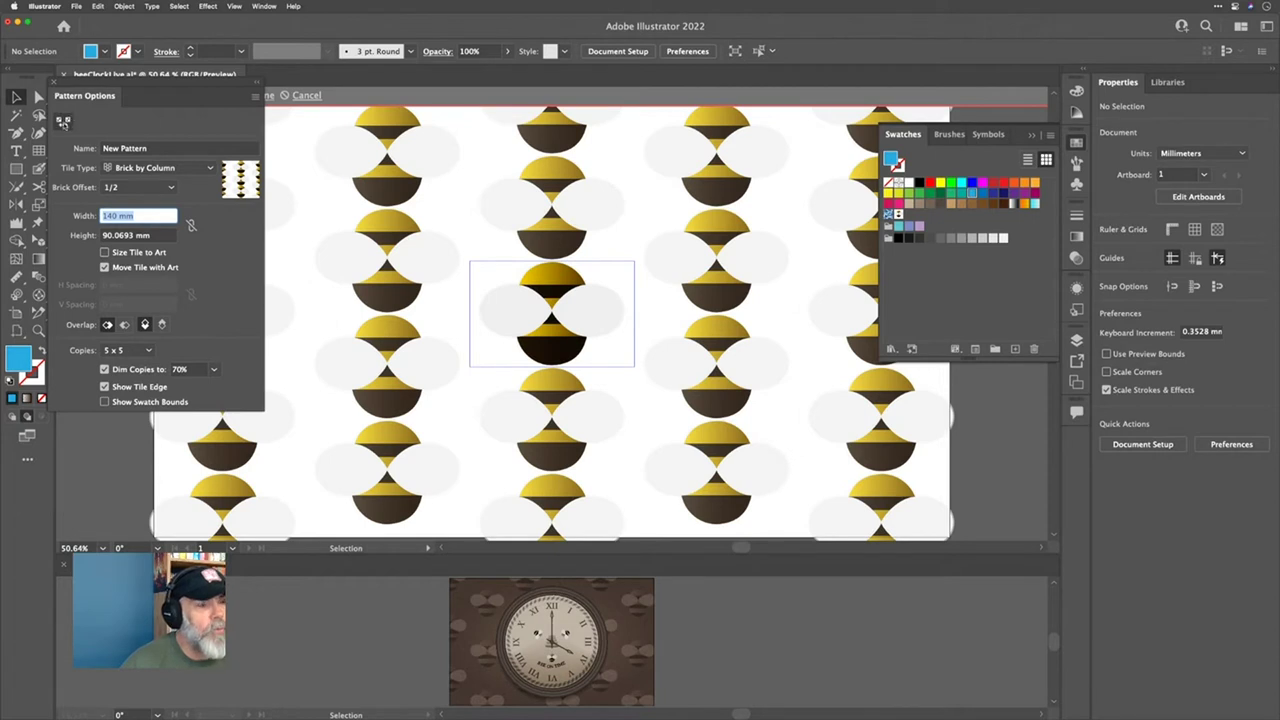
pyautogui.click(62, 121)
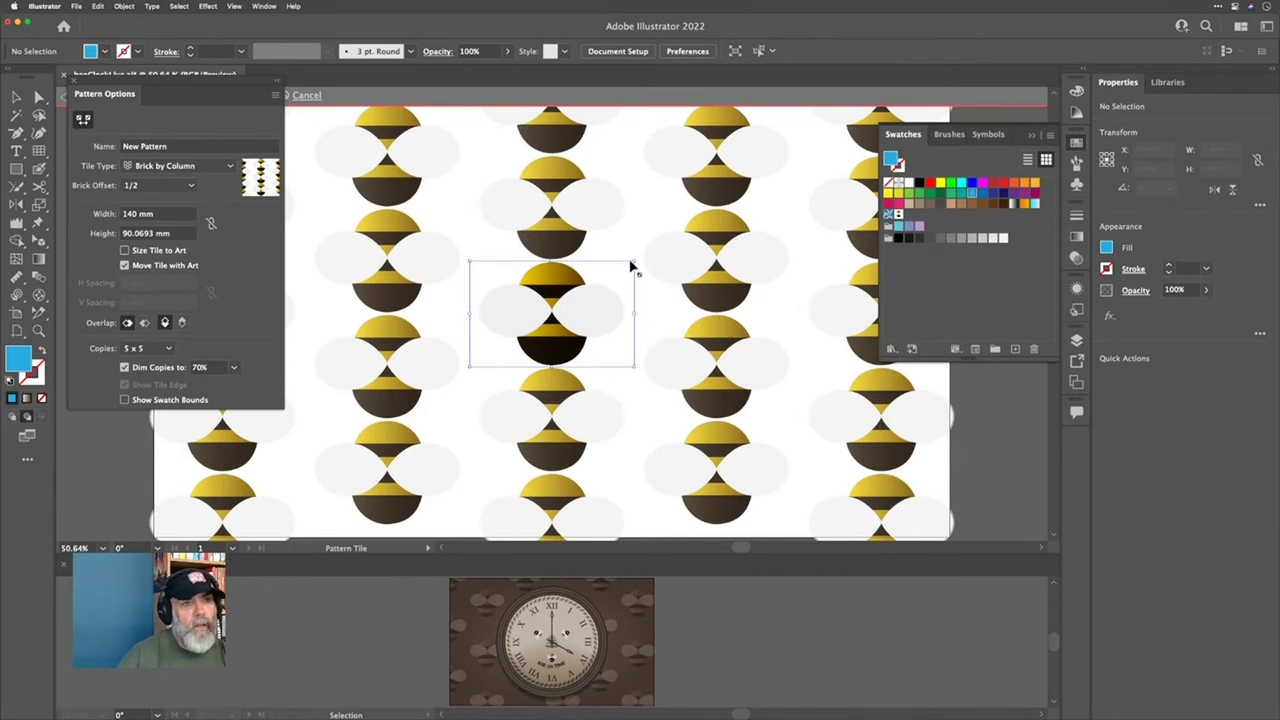
pyautogui.moveTo(631, 265); pyautogui.dragTo(676, 259)
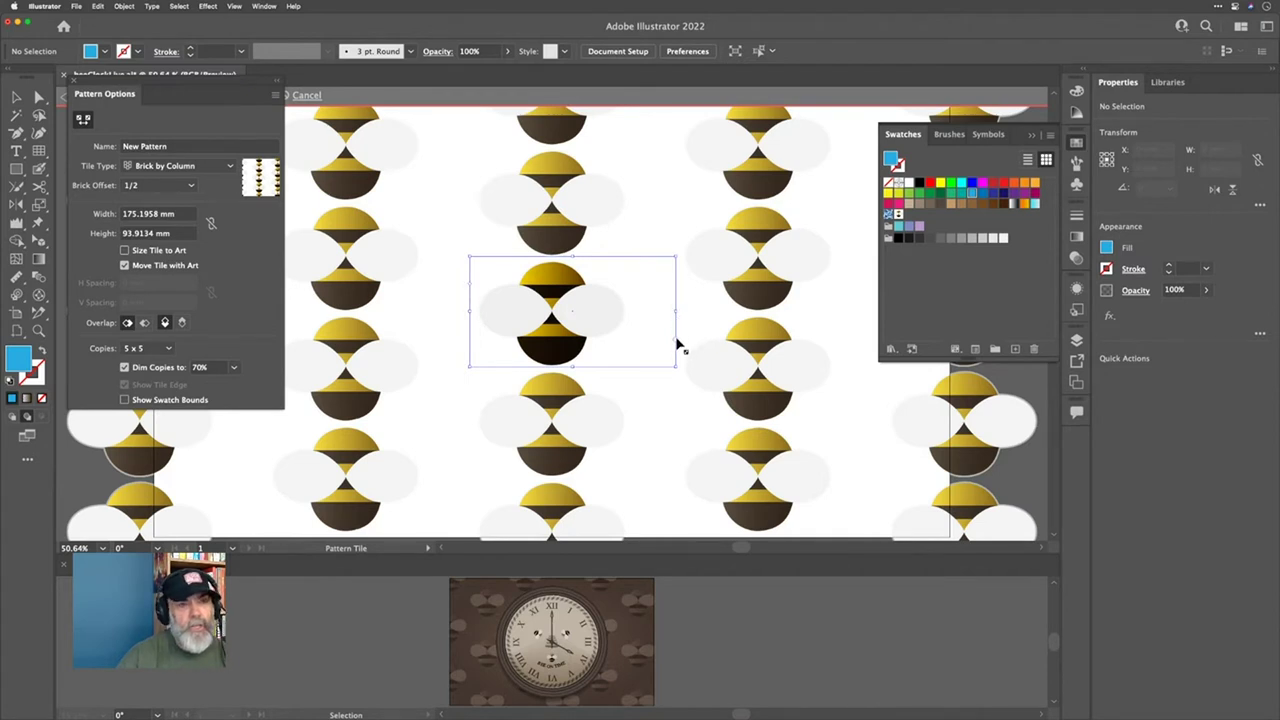
# Step: Adjust the pattern's brick offset through several fractions such as 4/5, 1/4 and 1/5, settling on 1/3
pyautogui.press('Down')
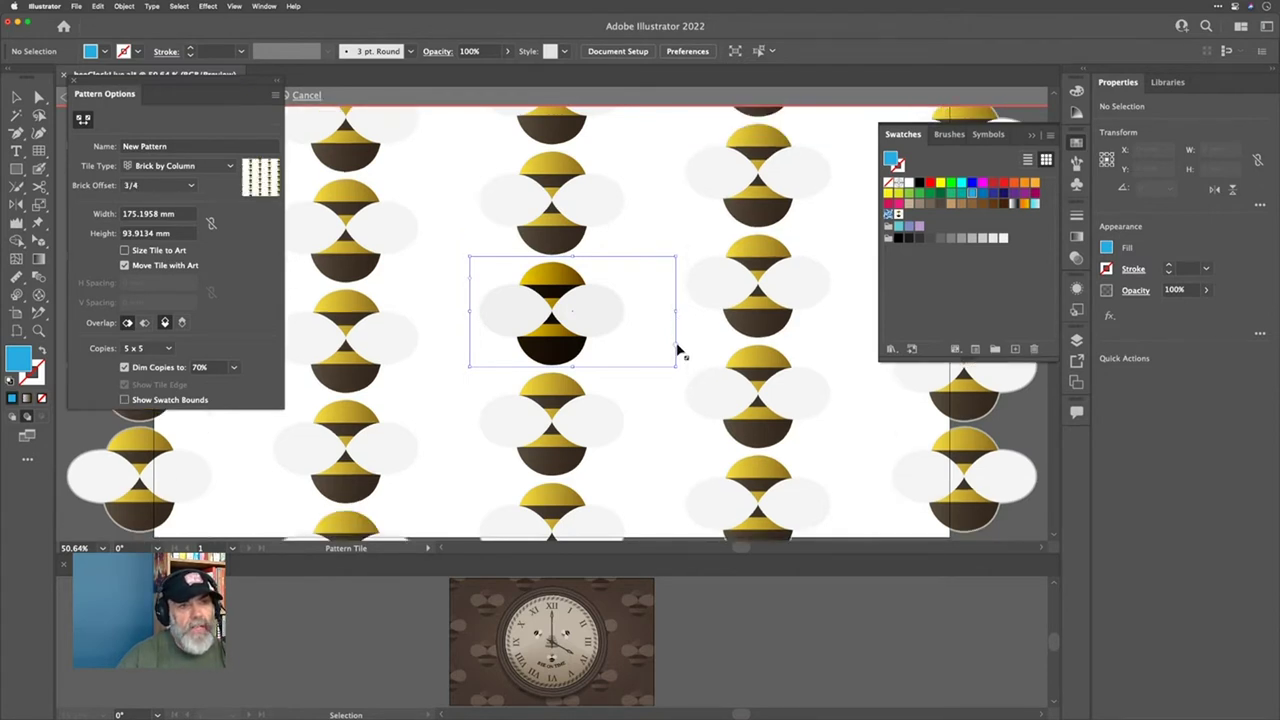
pyautogui.press('Down')
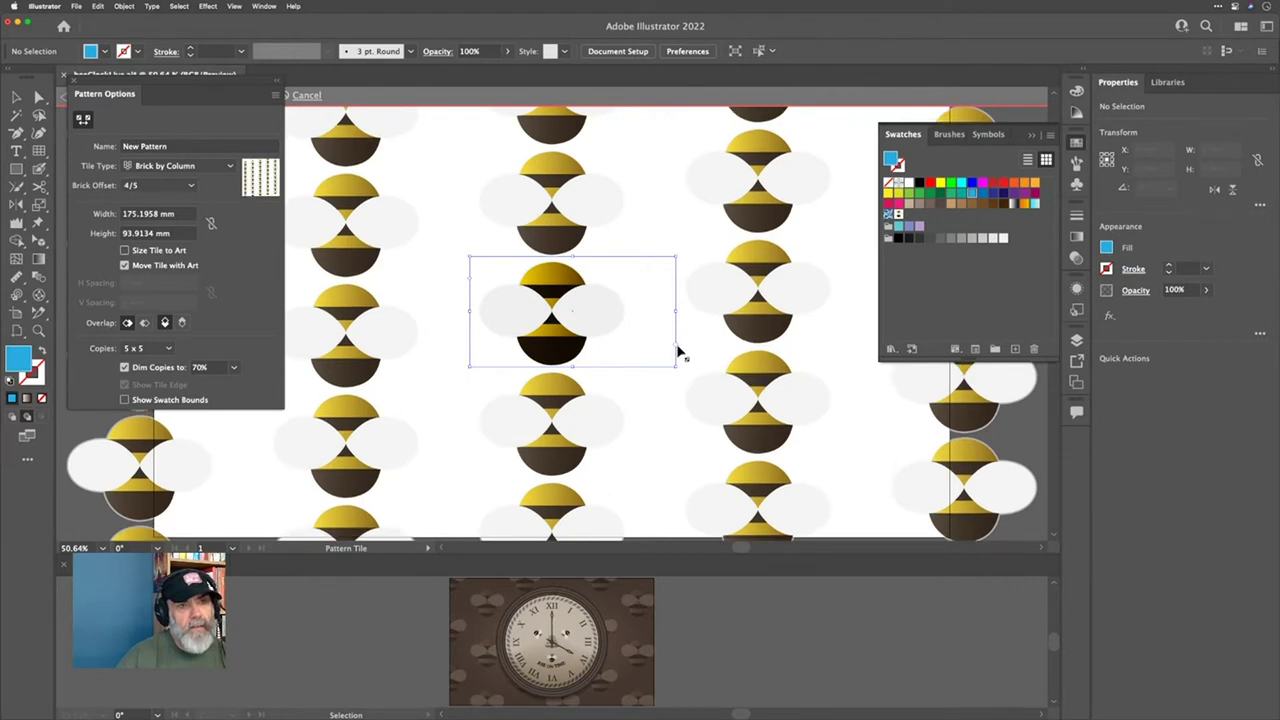
pyautogui.press('Up')
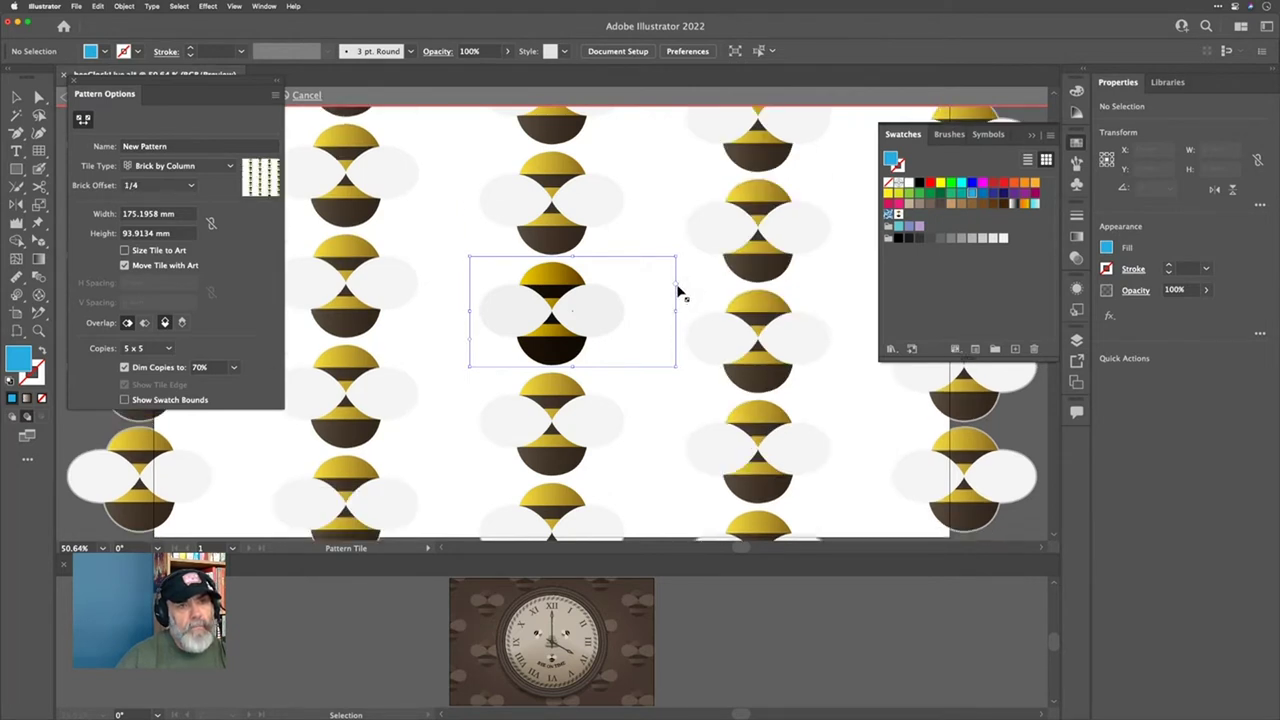
pyautogui.press('Down')
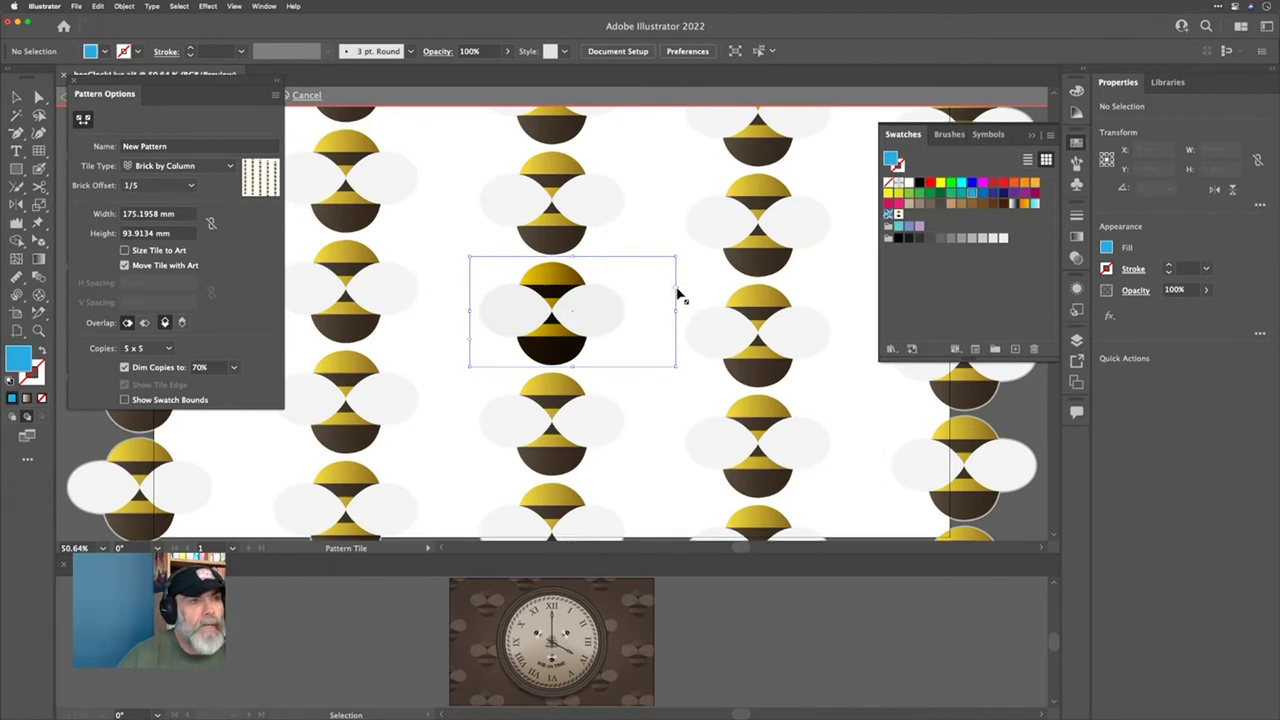
pyautogui.press('Up')
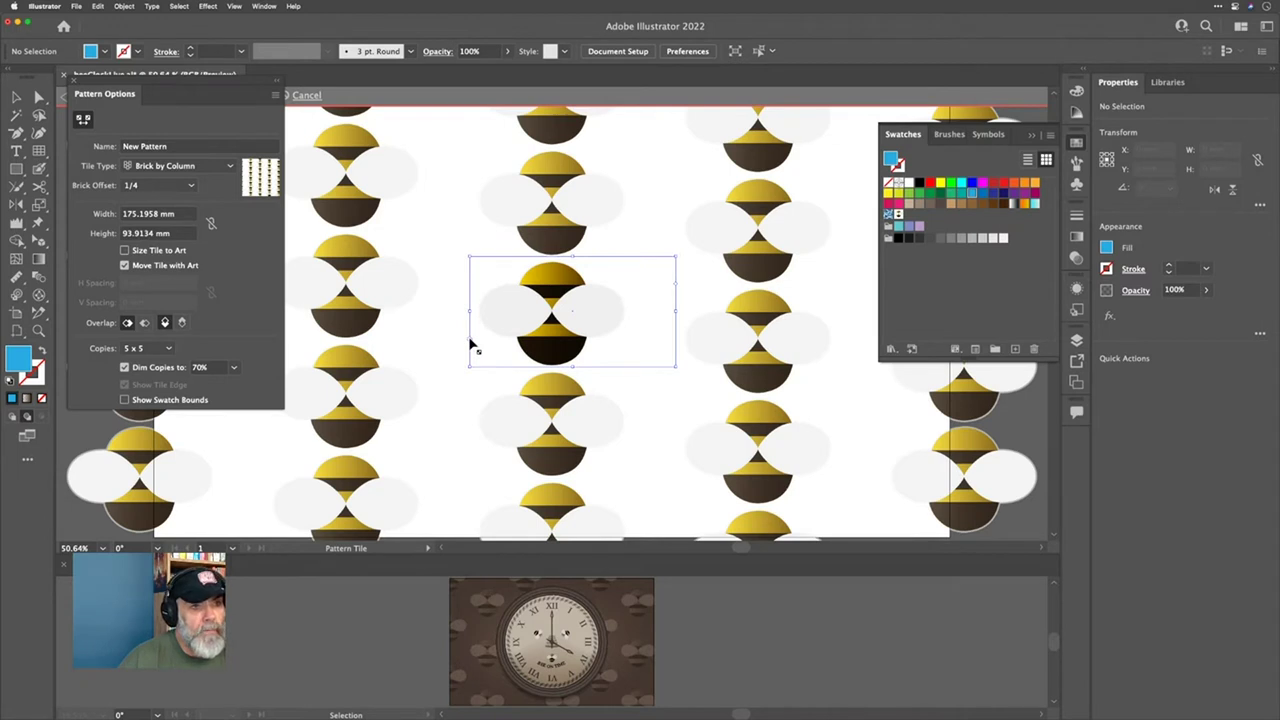
pyautogui.press('Up')
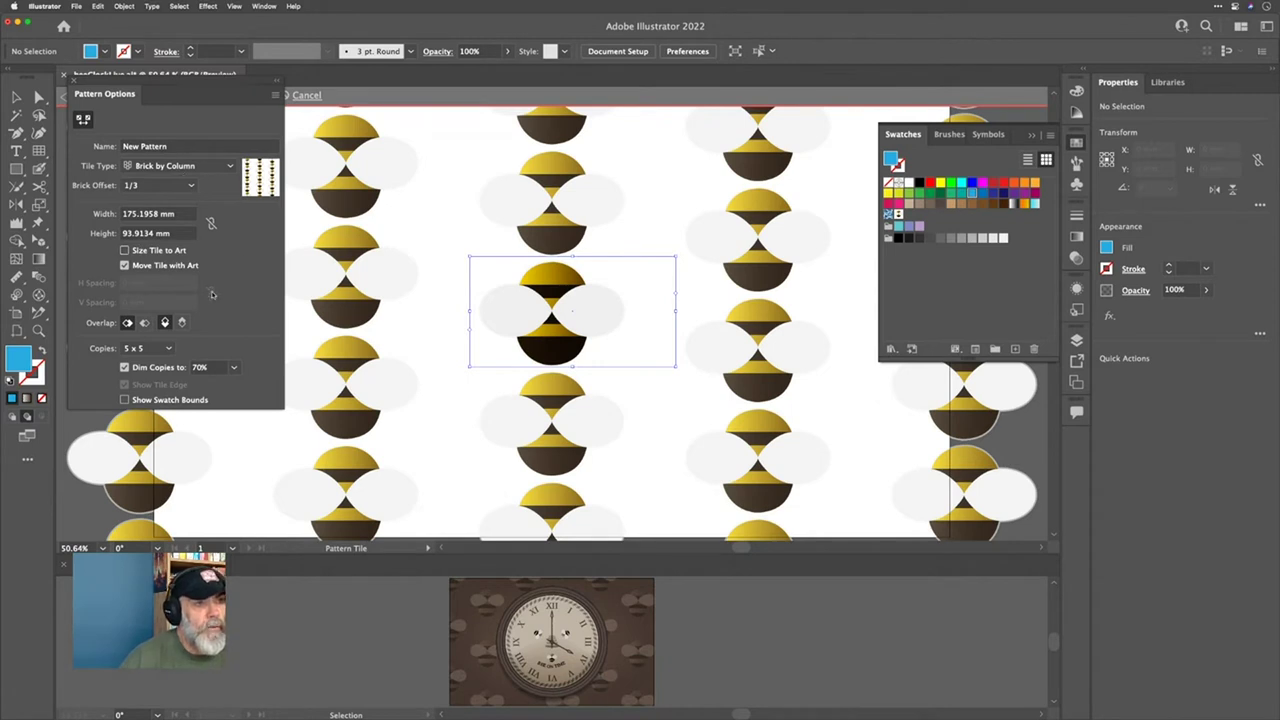
# Step: Name the pattern Bees, close its options and finish editing the pattern
pyautogui.click(165, 146)
pyautogui.write('b')
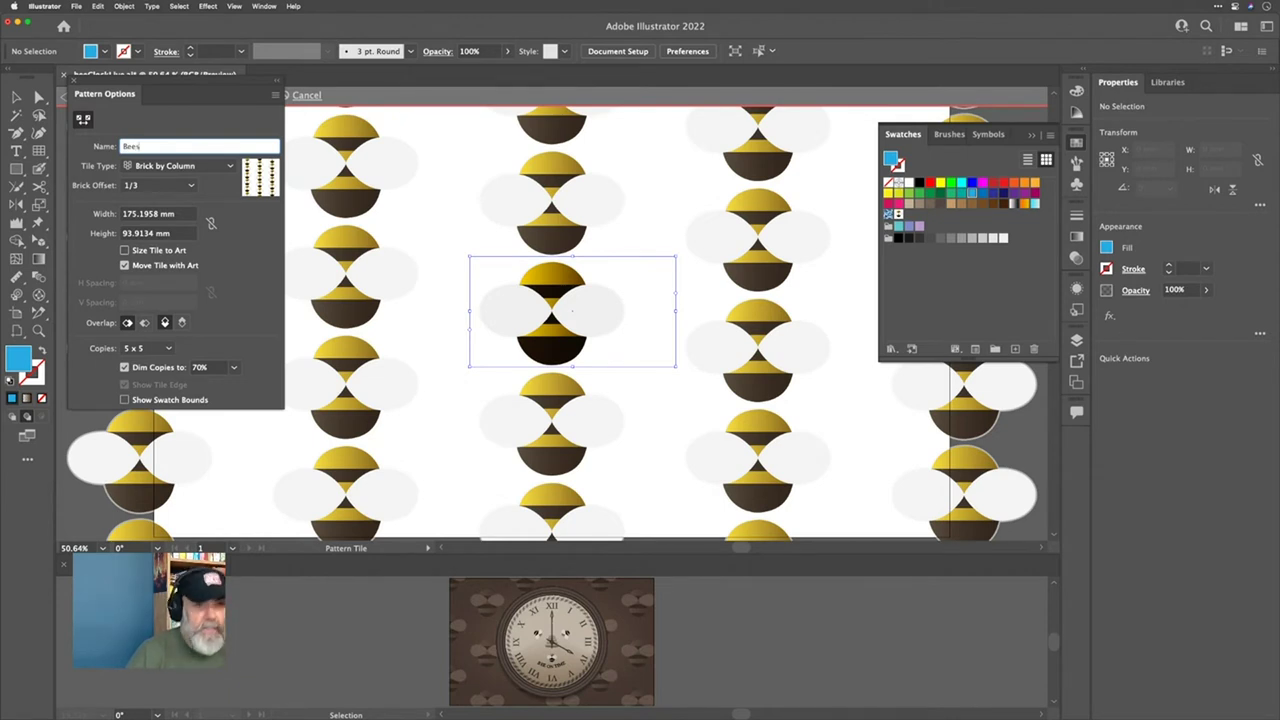
pyautogui.press('Return')
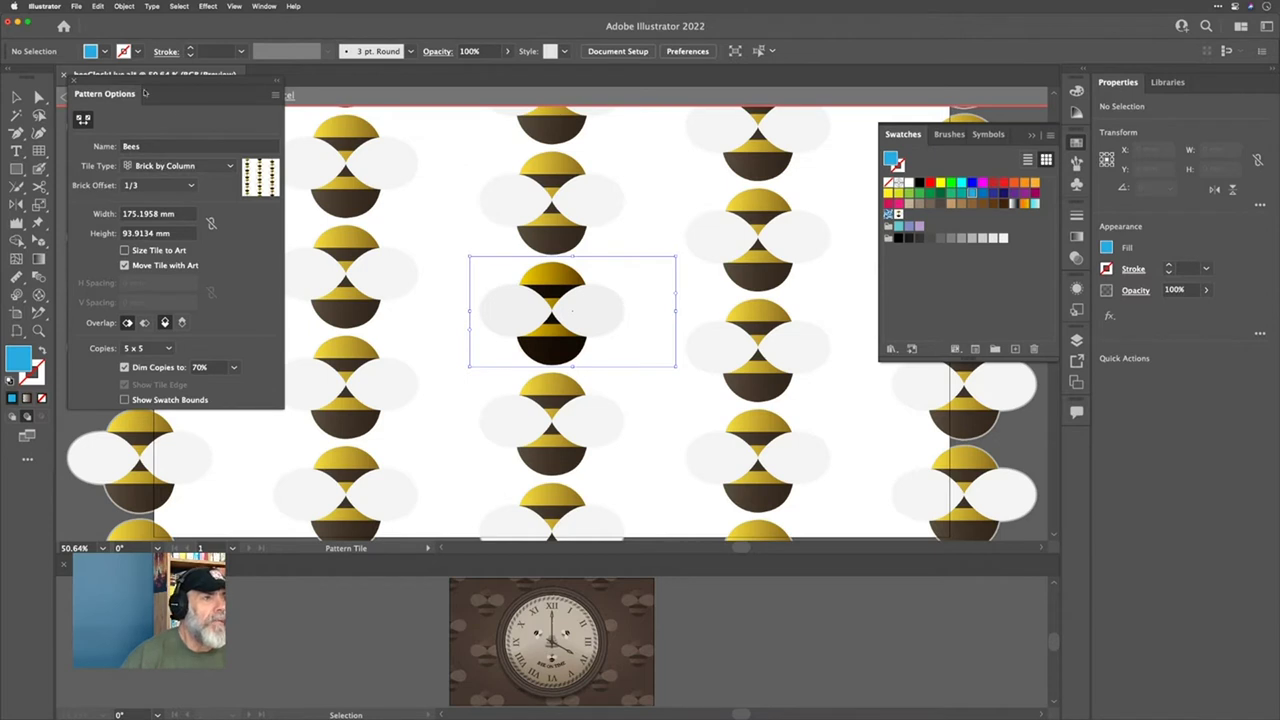
pyautogui.click(73, 81)
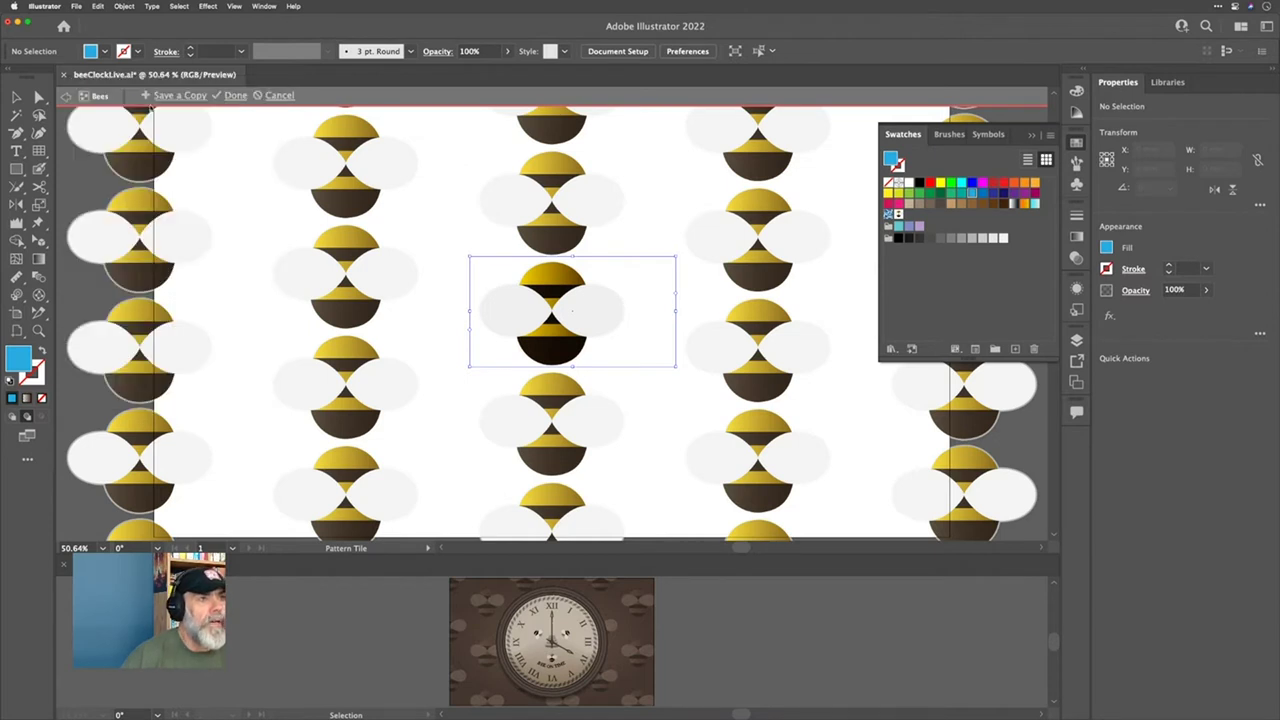
pyautogui.click(234, 96)
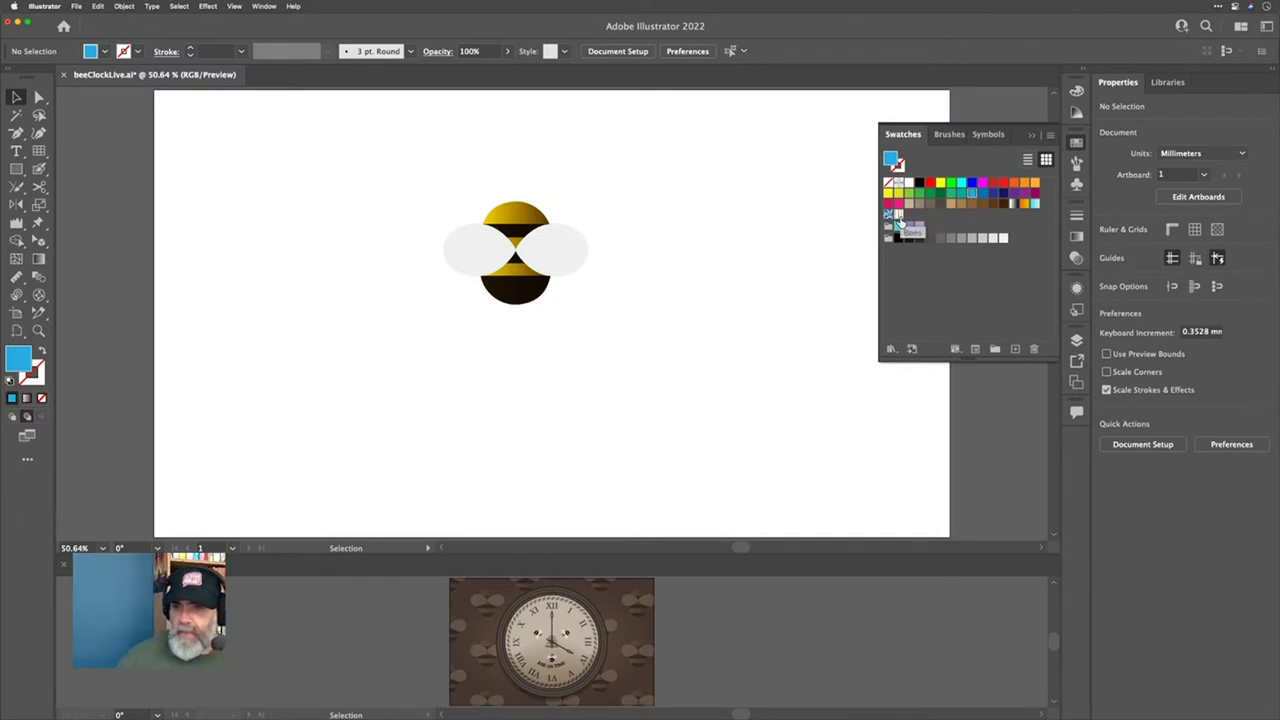
# Step: Delete the bee symbol from the artboard and draw a rectangle about 308 × 237 mm filled with the Bees pattern
pyautogui.click(516, 222)
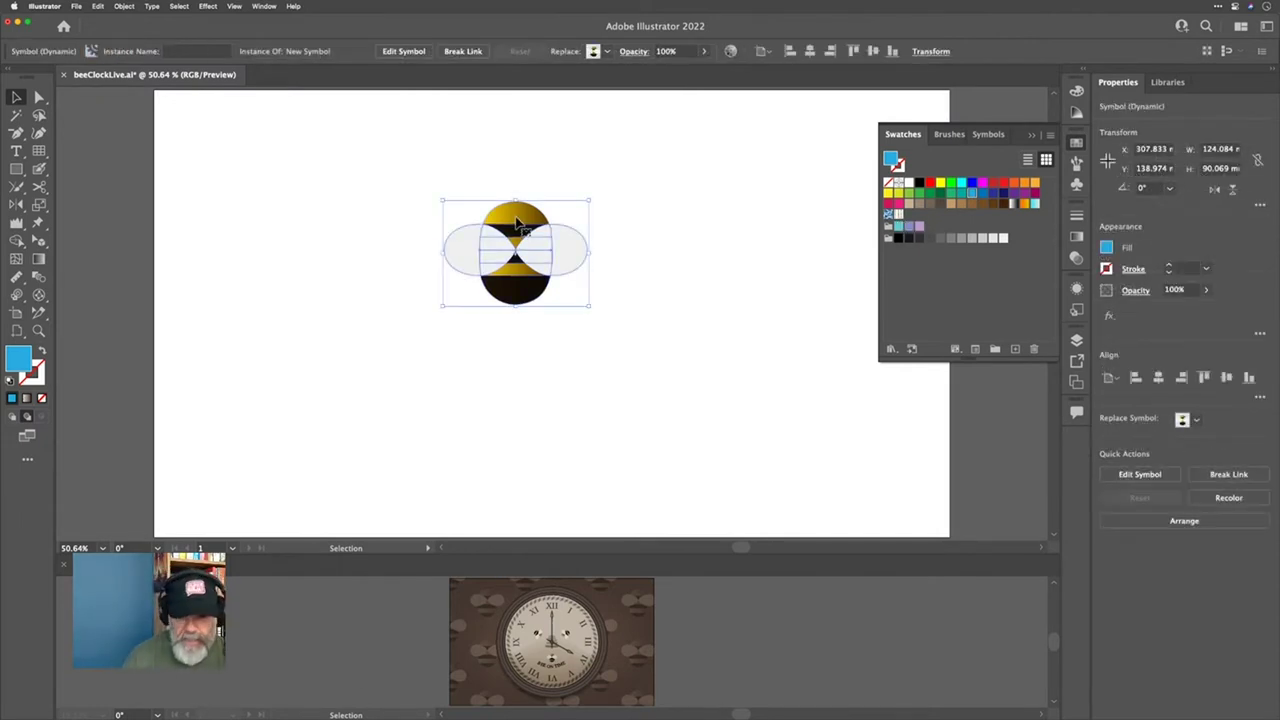
pyautogui.press('Delete')
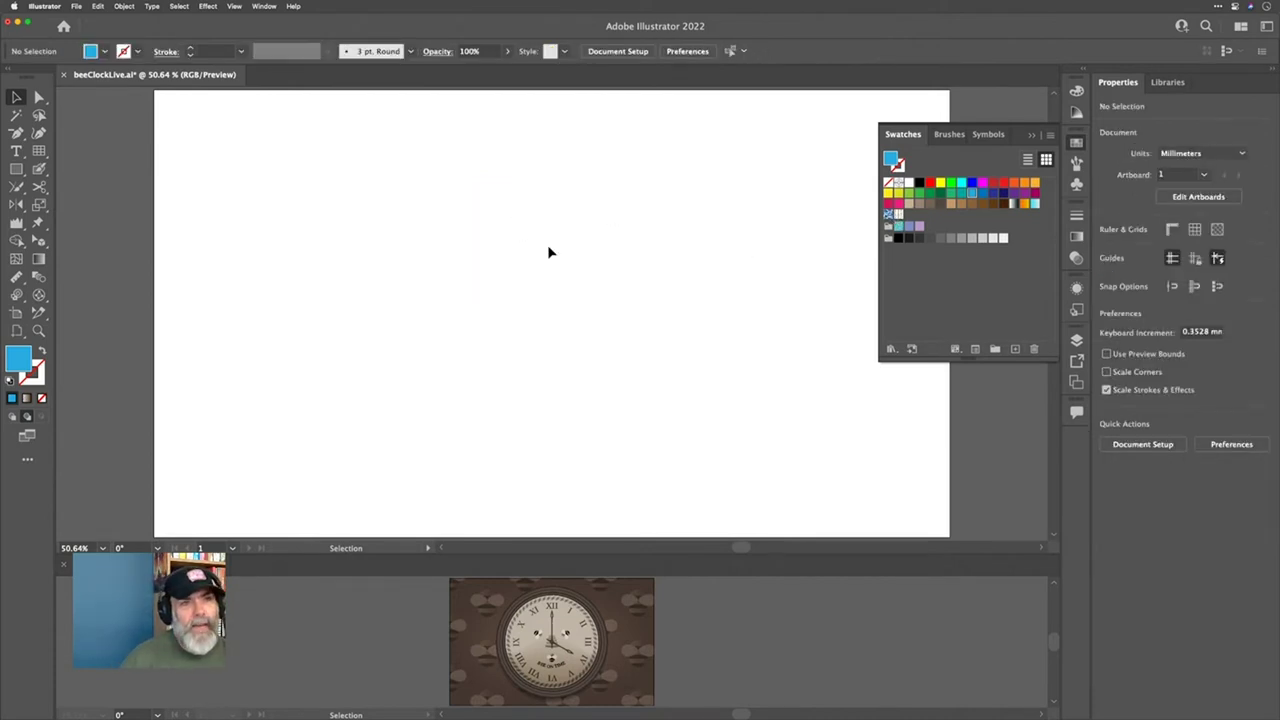
pyautogui.press('m')
pyautogui.moveTo(284, 183); pyautogui.dragTo(644, 460)
pyautogui.click(900, 214)
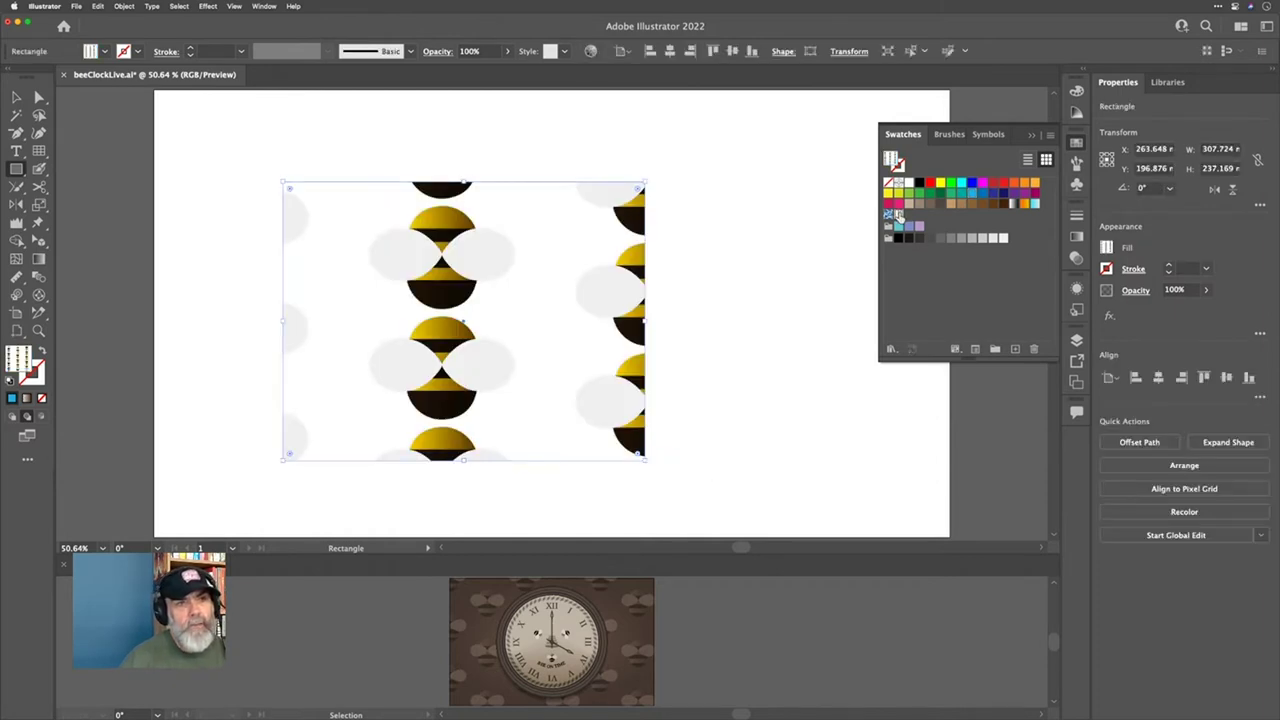
# Step: Cut the bee-patterned rectangle from the artboard and create a new document
pyautogui.click(18, 96)
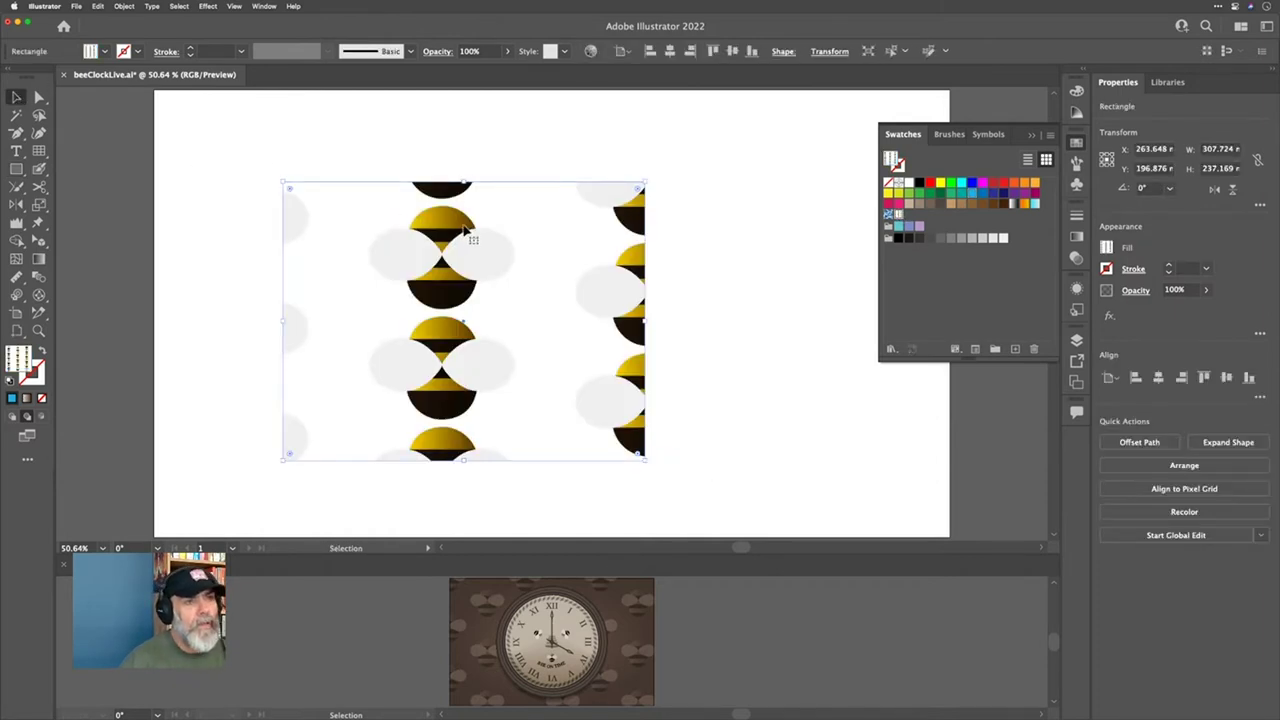
pyautogui.press('Delete')
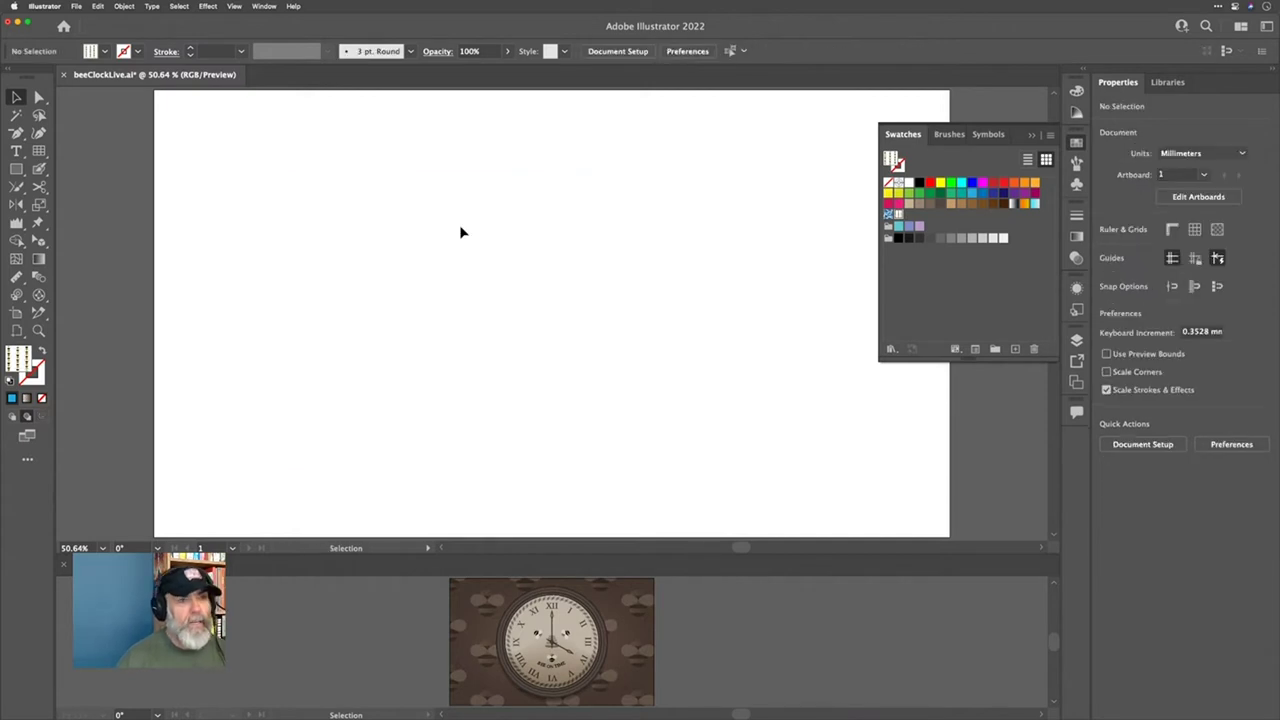
pyautogui.press('super')
pyautogui.press('super+n')
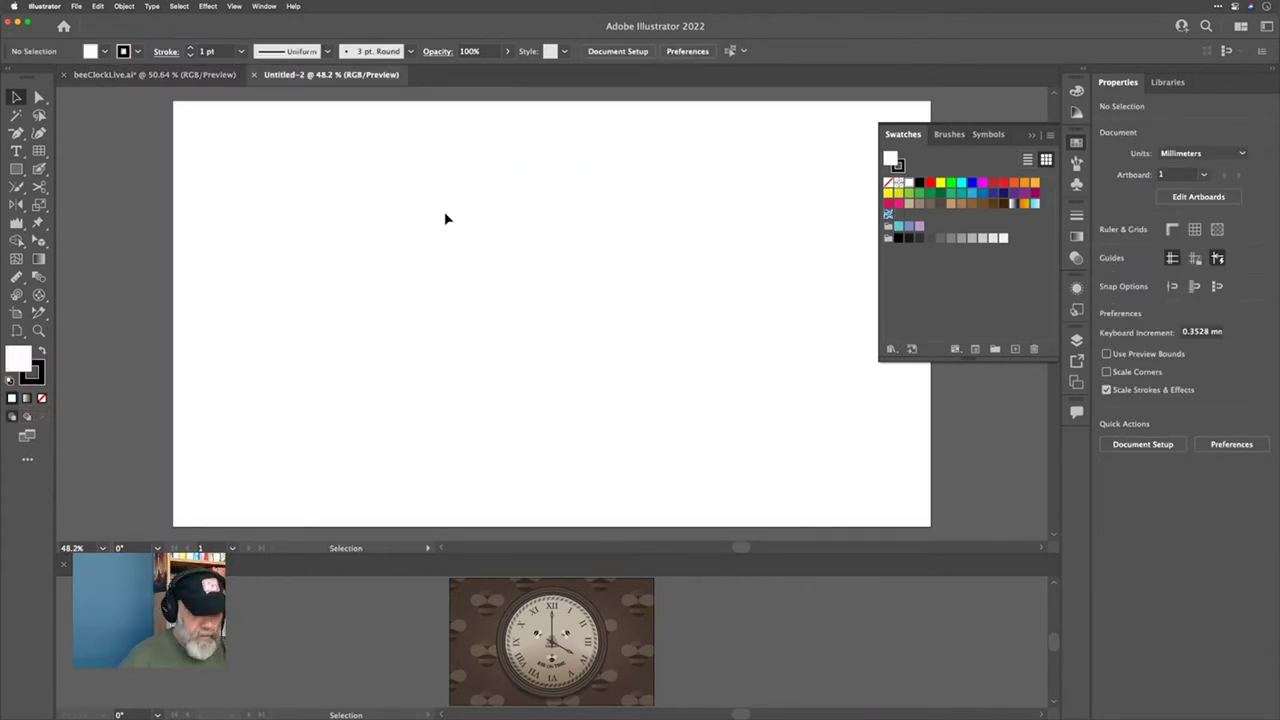
# Step: Save the new document to the Desktop as beeWallpaper in Adobe Illustrator format, with the Illustrator 2020 version option
pyautogui.press('super')
pyautogui.press('super+s')
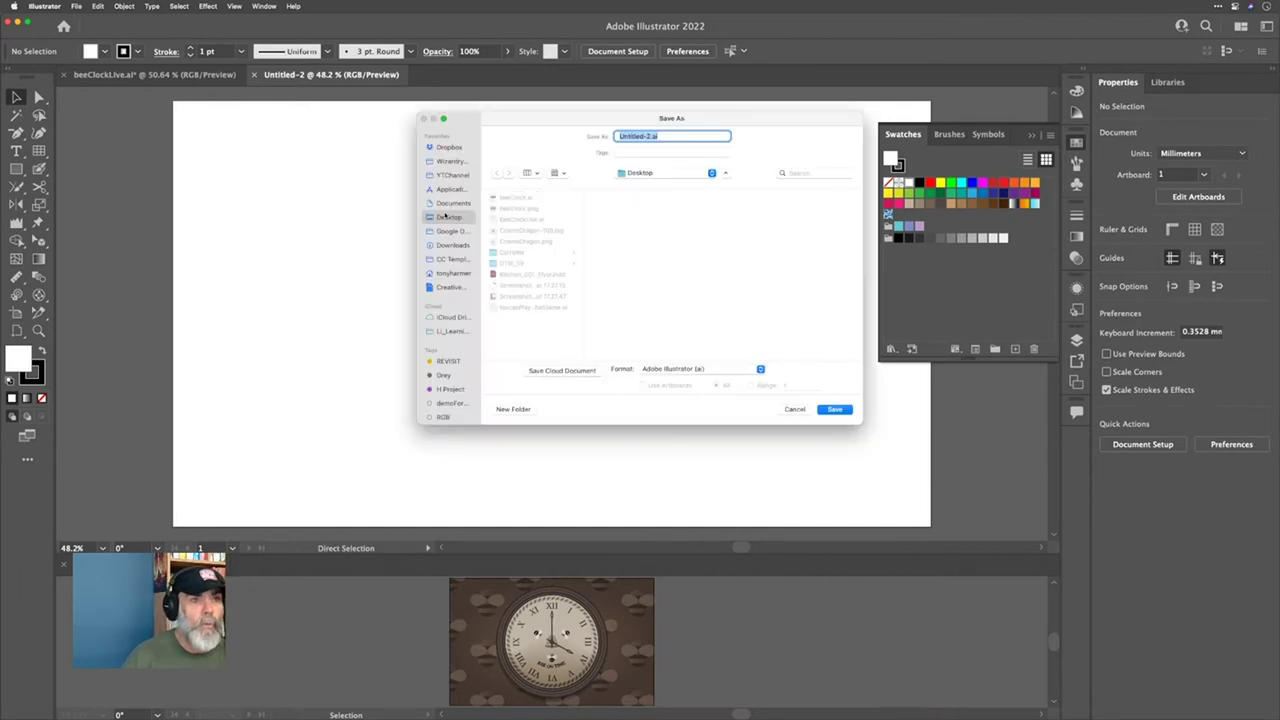
pyautogui.write('bee')
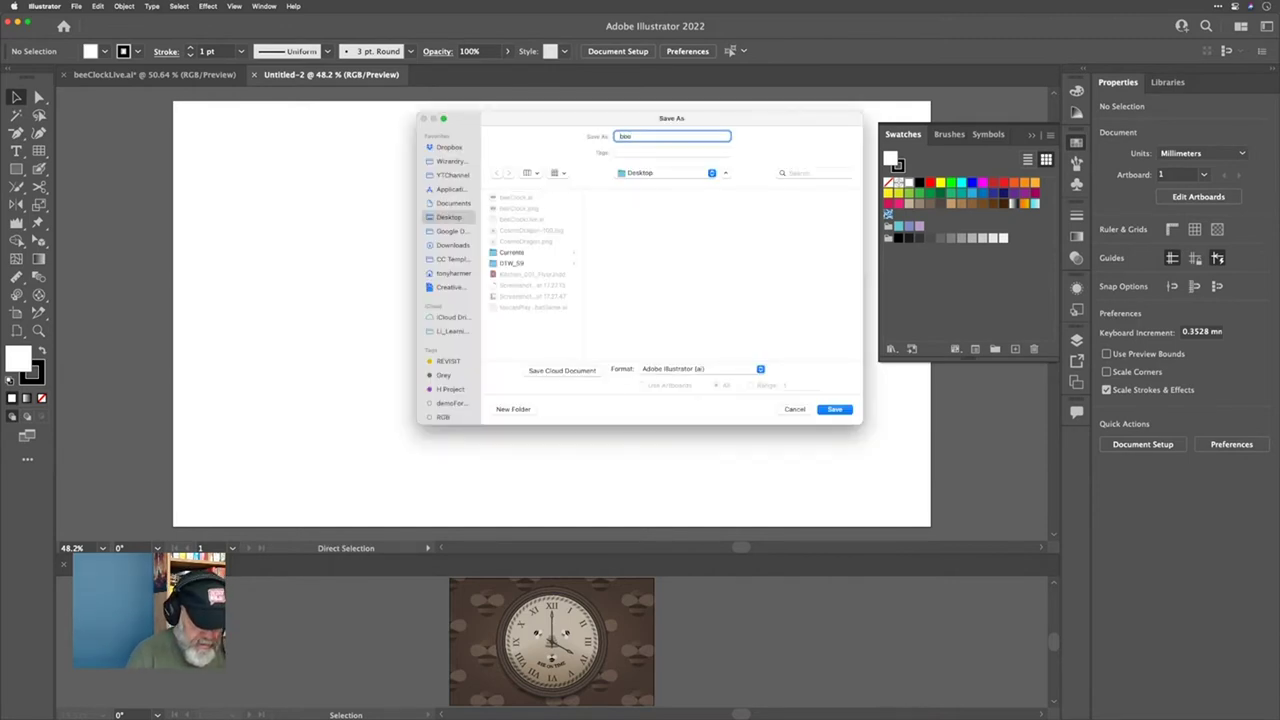
pyautogui.write('Wallpape')
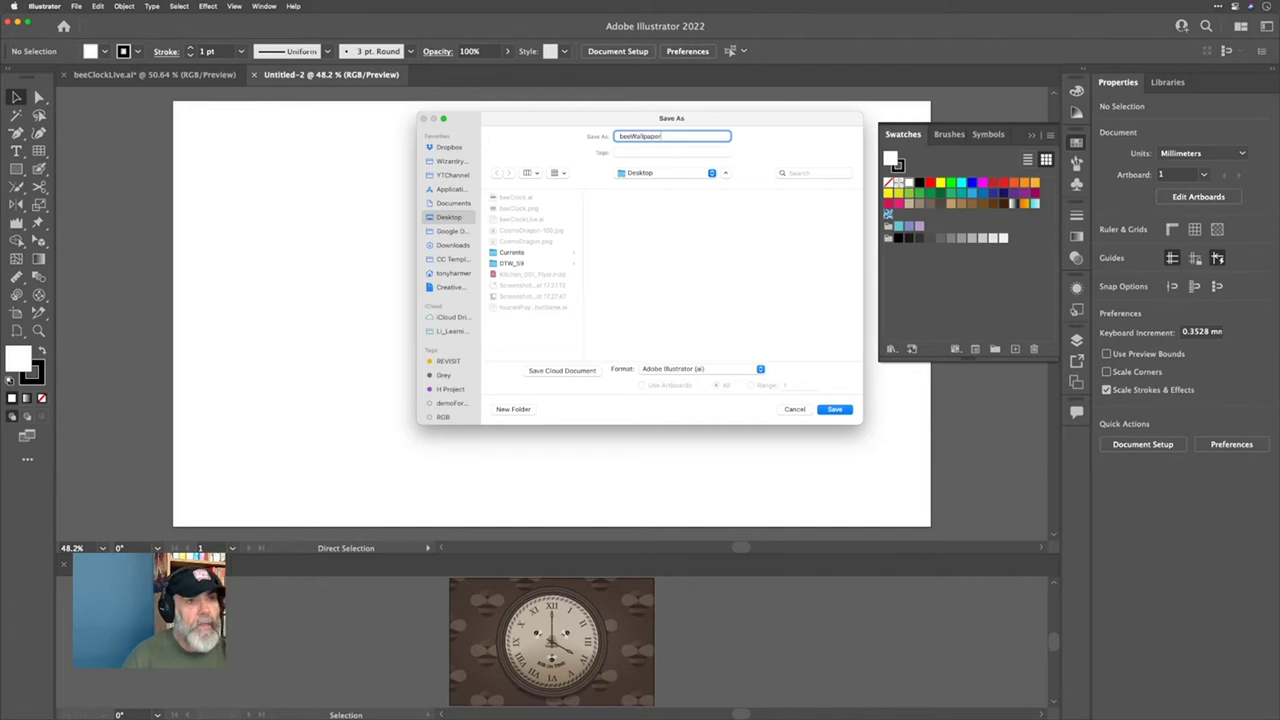
pyautogui.write('r')
pyautogui.press('Return')
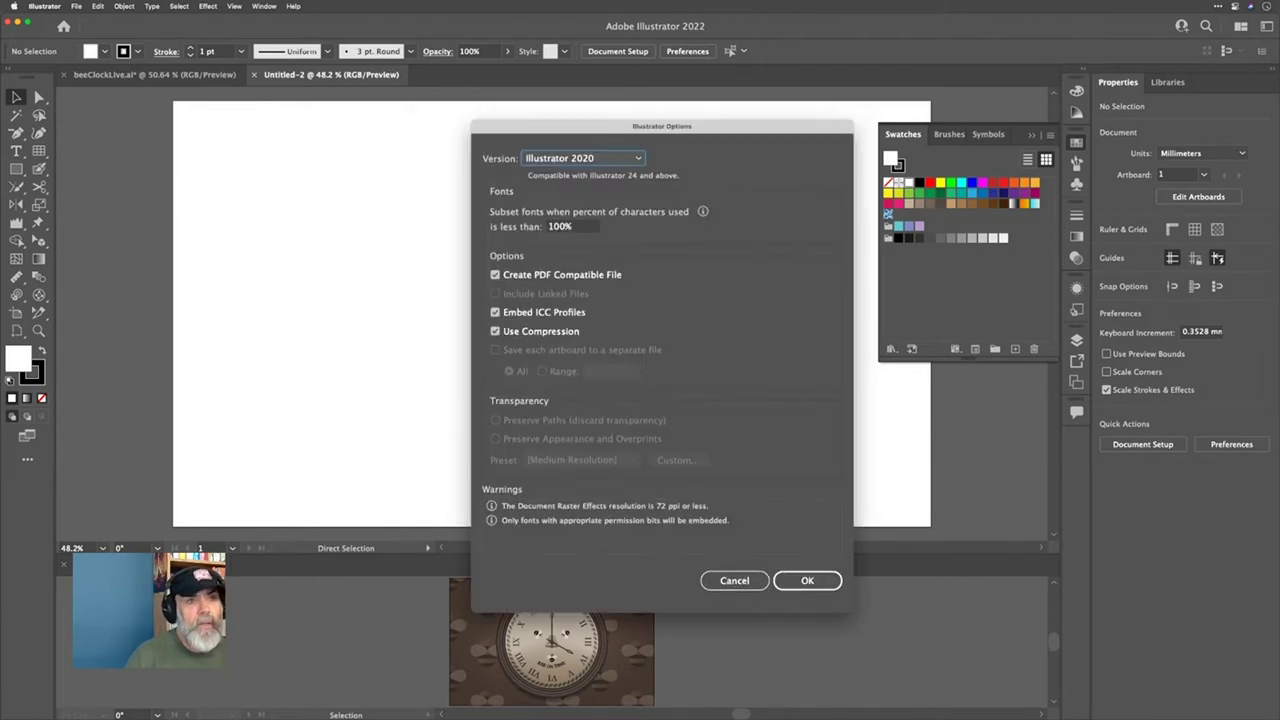
pyautogui.press('Return')
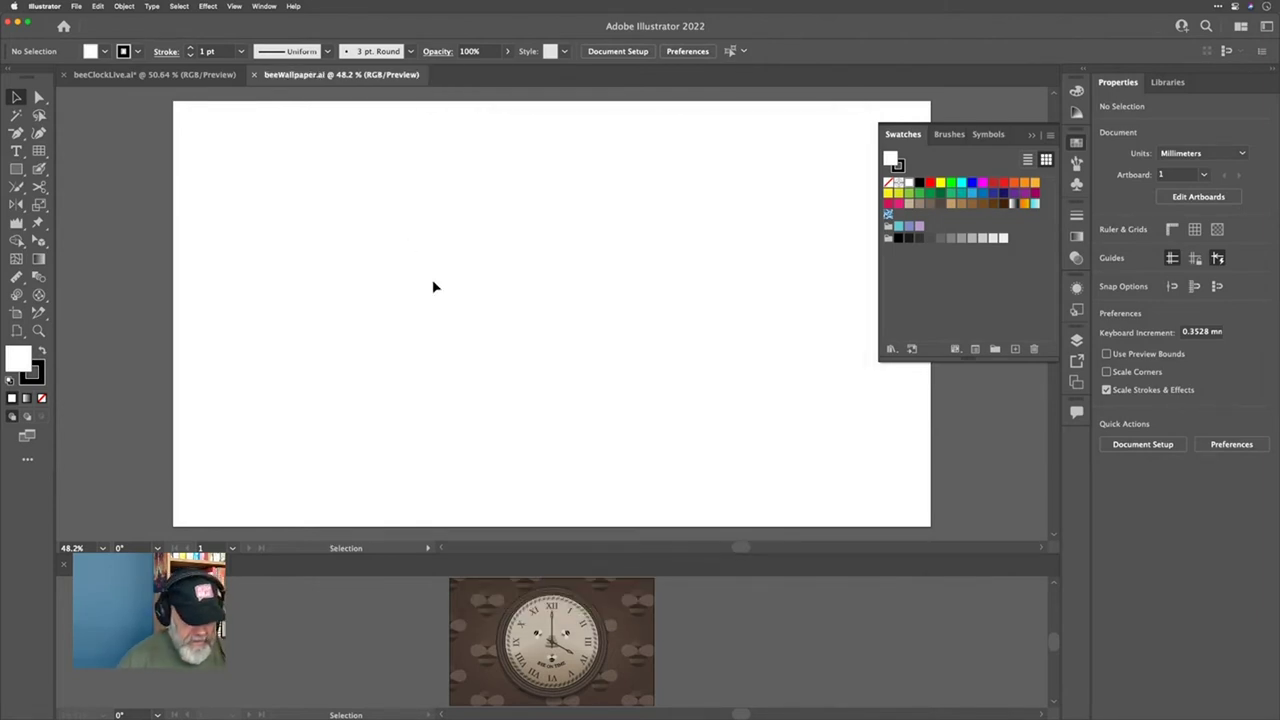
# Step: Paste the bee-patterned rectangle into the document and move it flush with the artboard's upper-left corner
pyautogui.press('super+v')
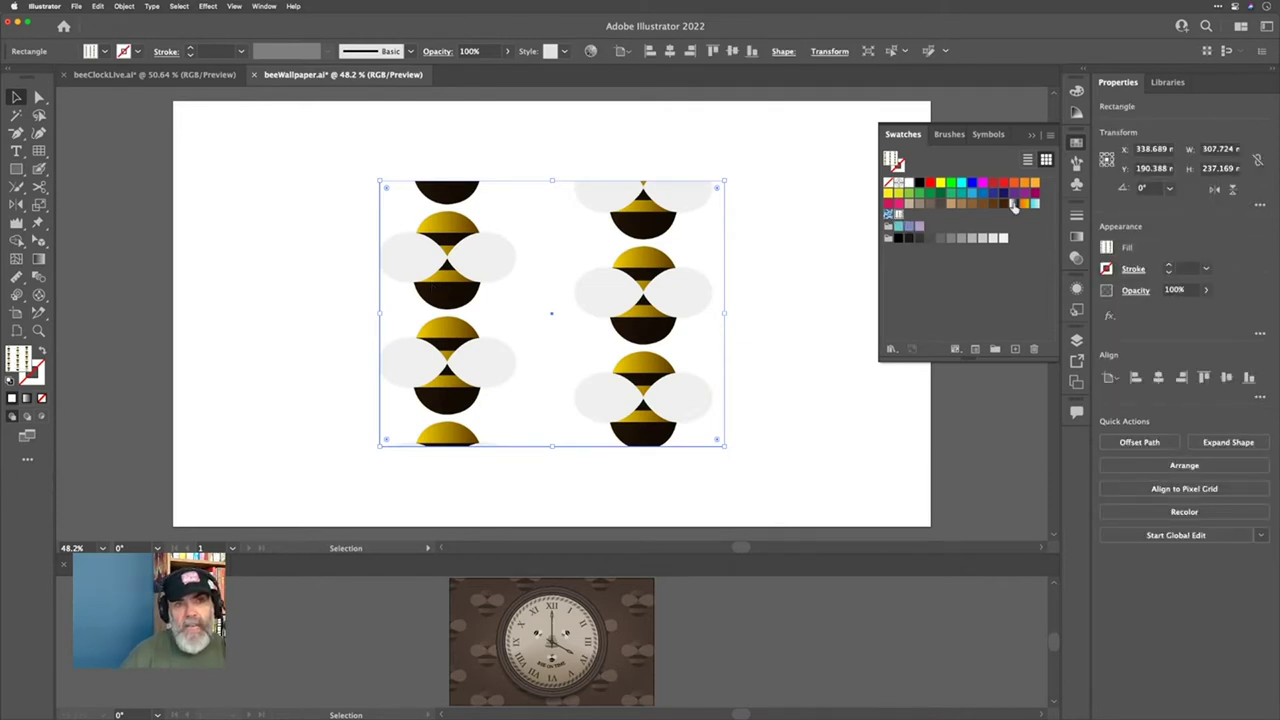
pyautogui.click(1074, 185)
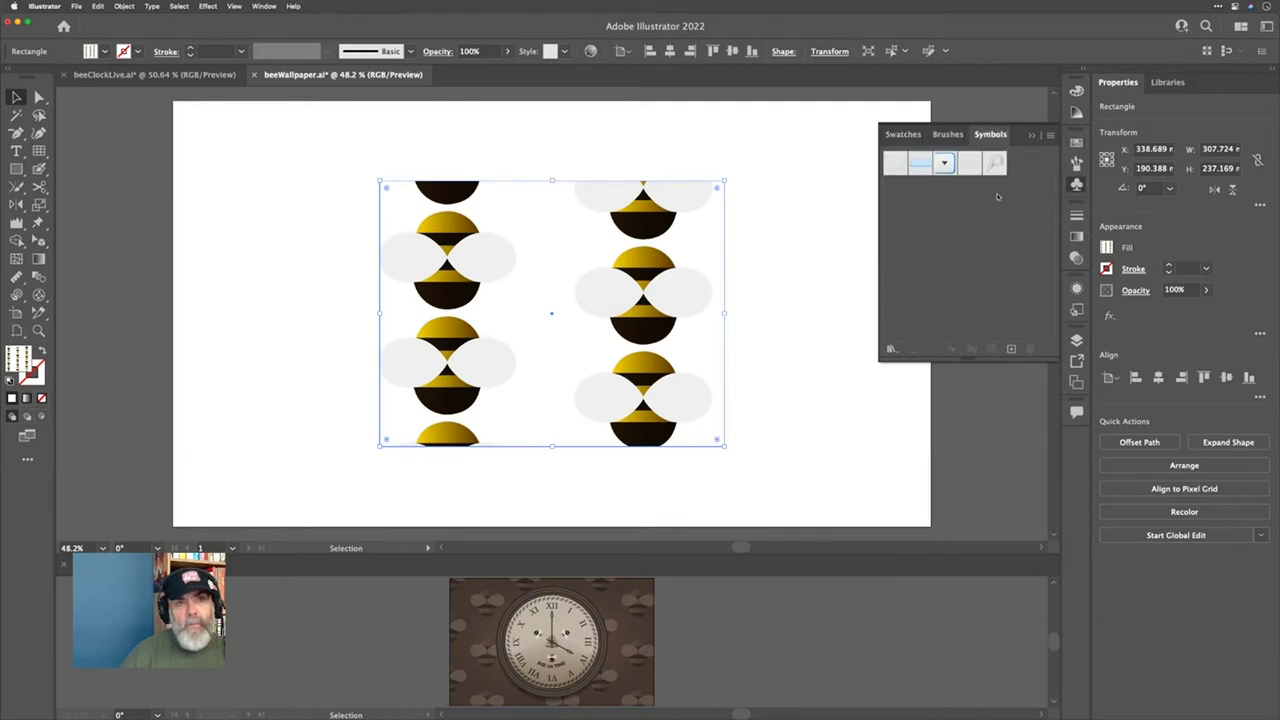
pyautogui.click(1076, 185)
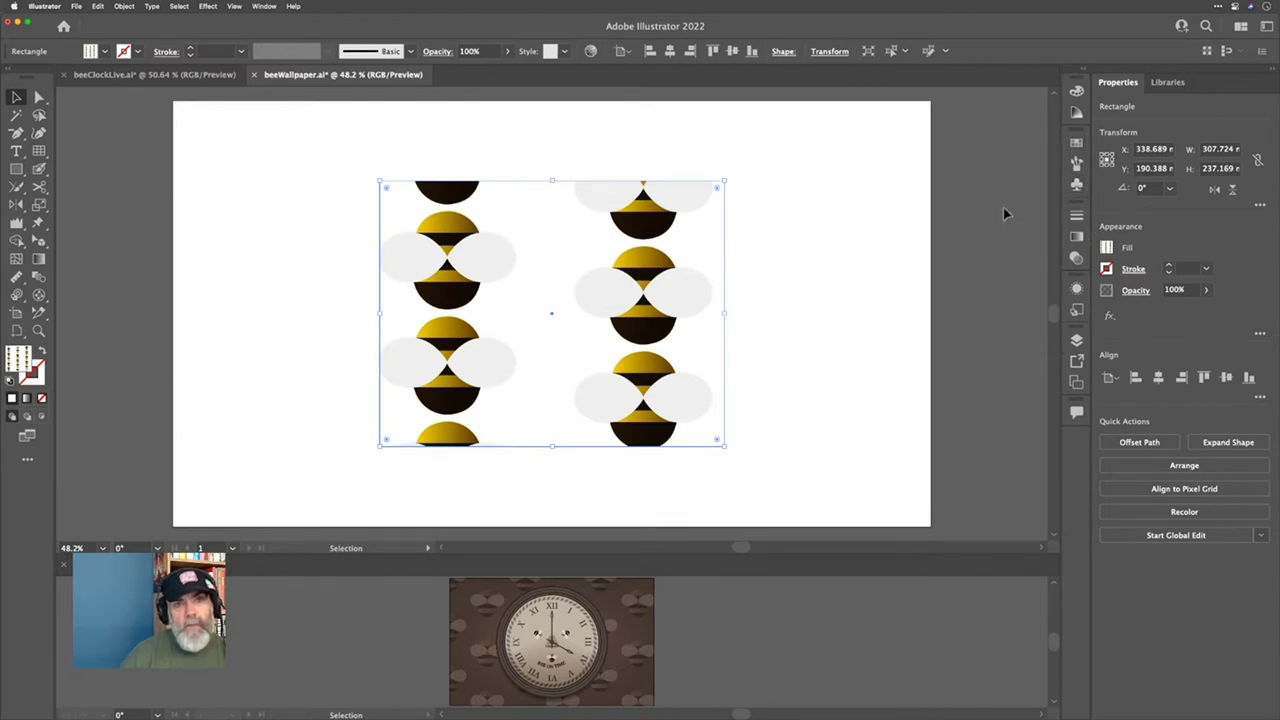
pyautogui.click(1075, 187)
pyautogui.click(1074, 188)
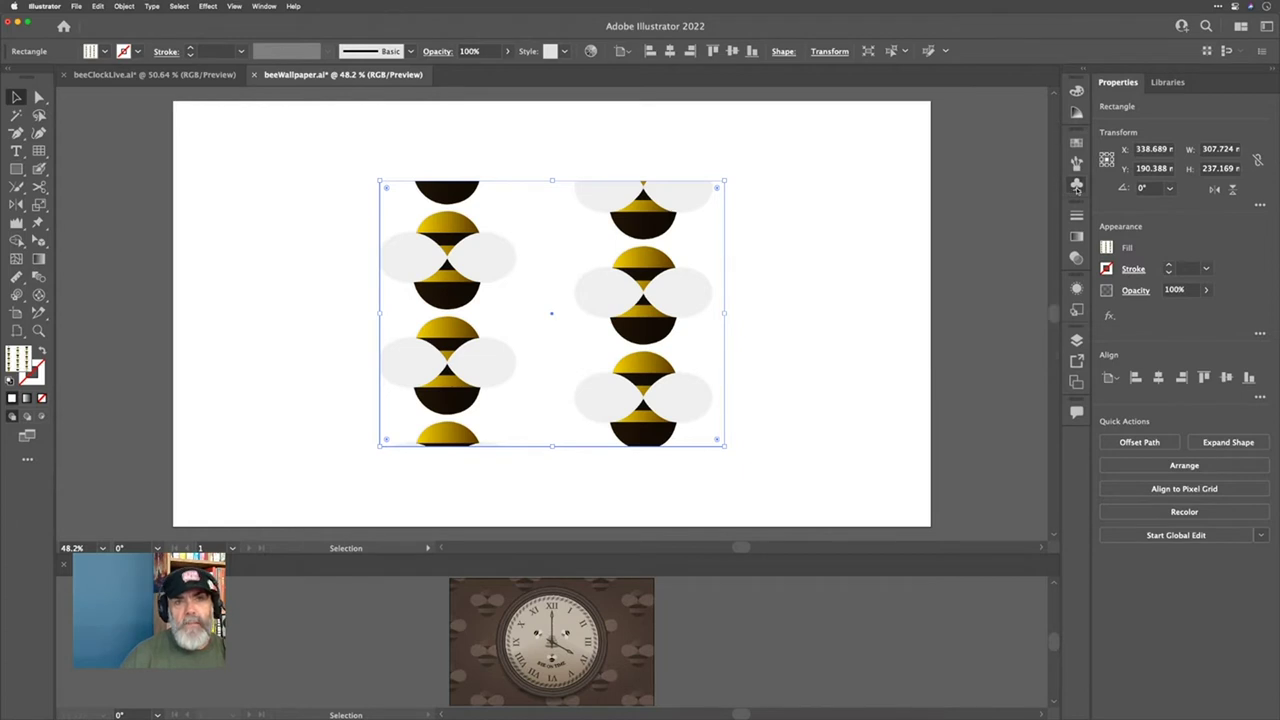
pyautogui.moveTo(620, 220); pyautogui.dragTo(424, 134)
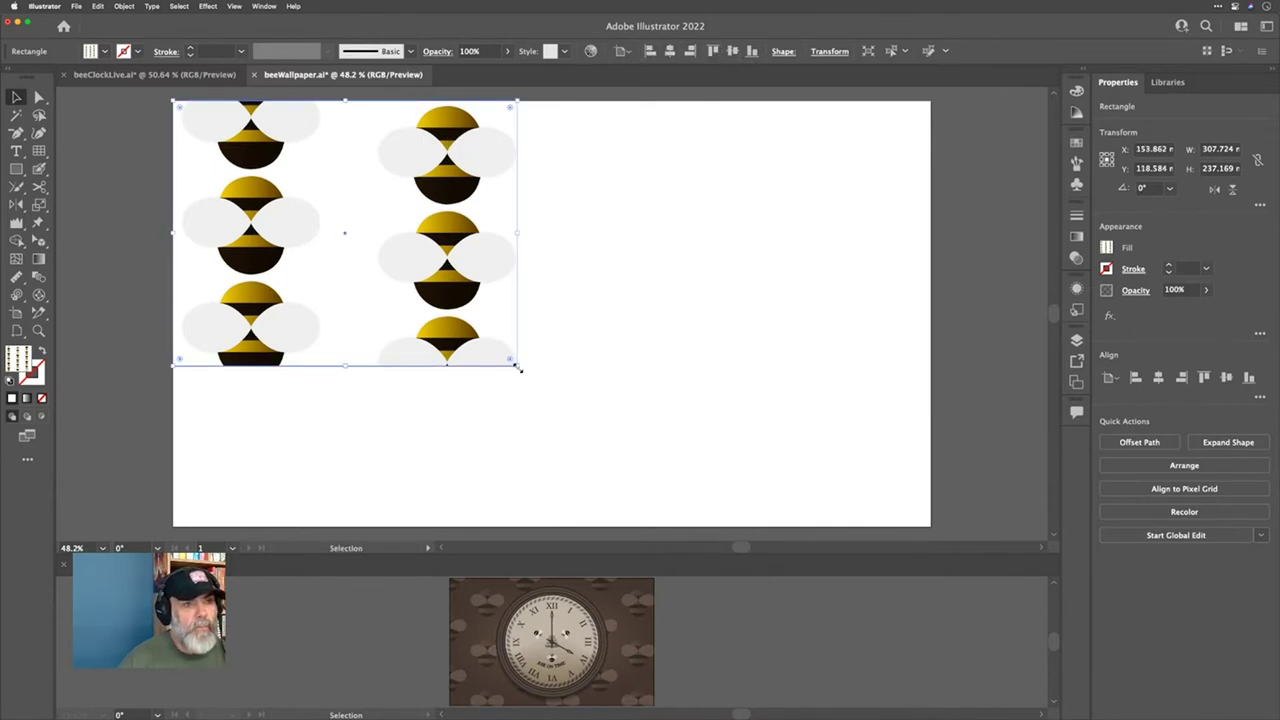
# Step: Enlarge the bee-patterned rectangle to cover the whole 677.333 × 381 mm artboard, and set up a uniform Scale that transforms only its pattern
pyautogui.moveTo(513, 364); pyautogui.dragTo(932, 528)
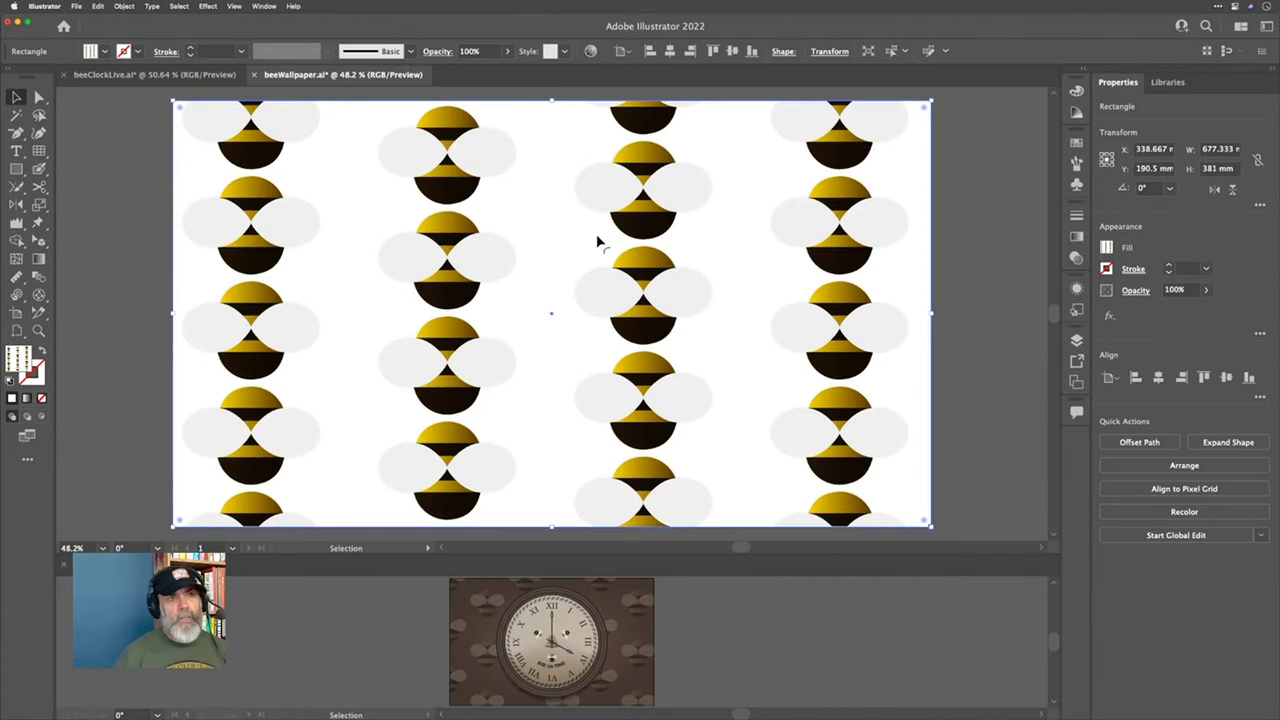
pyautogui.press('s')
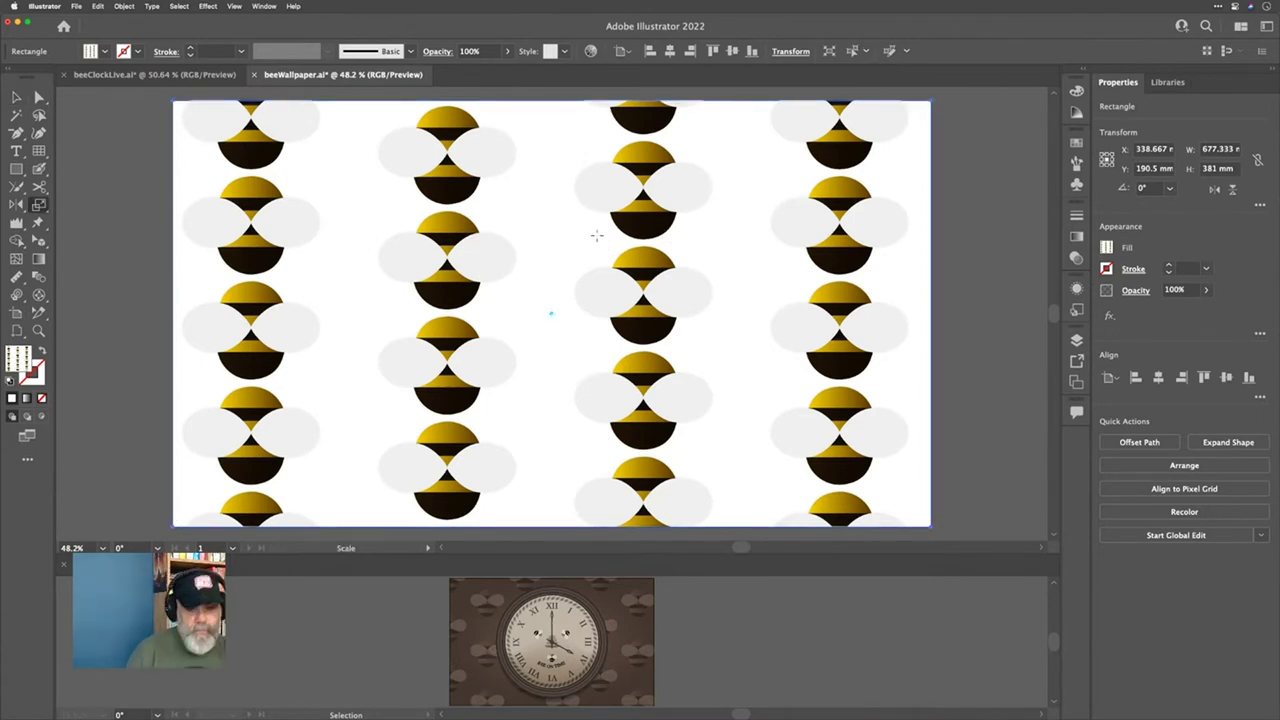
pyautogui.press('Return')
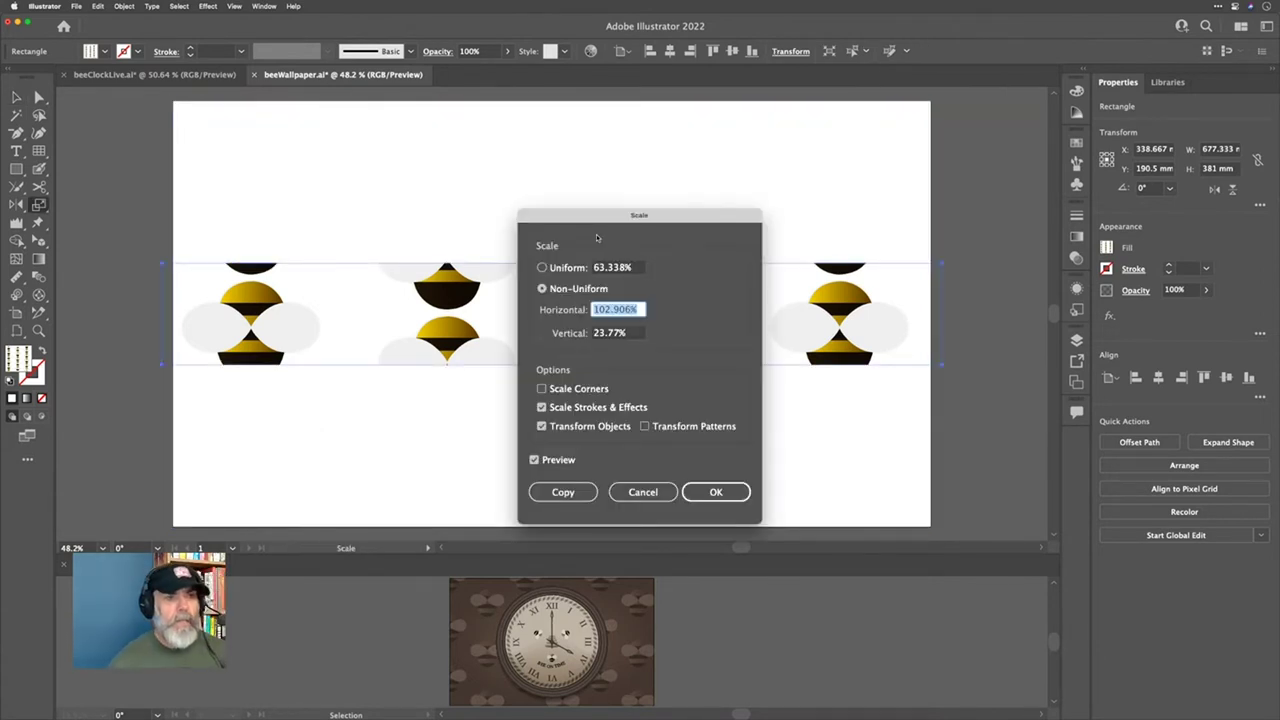
pyautogui.click(628, 268)
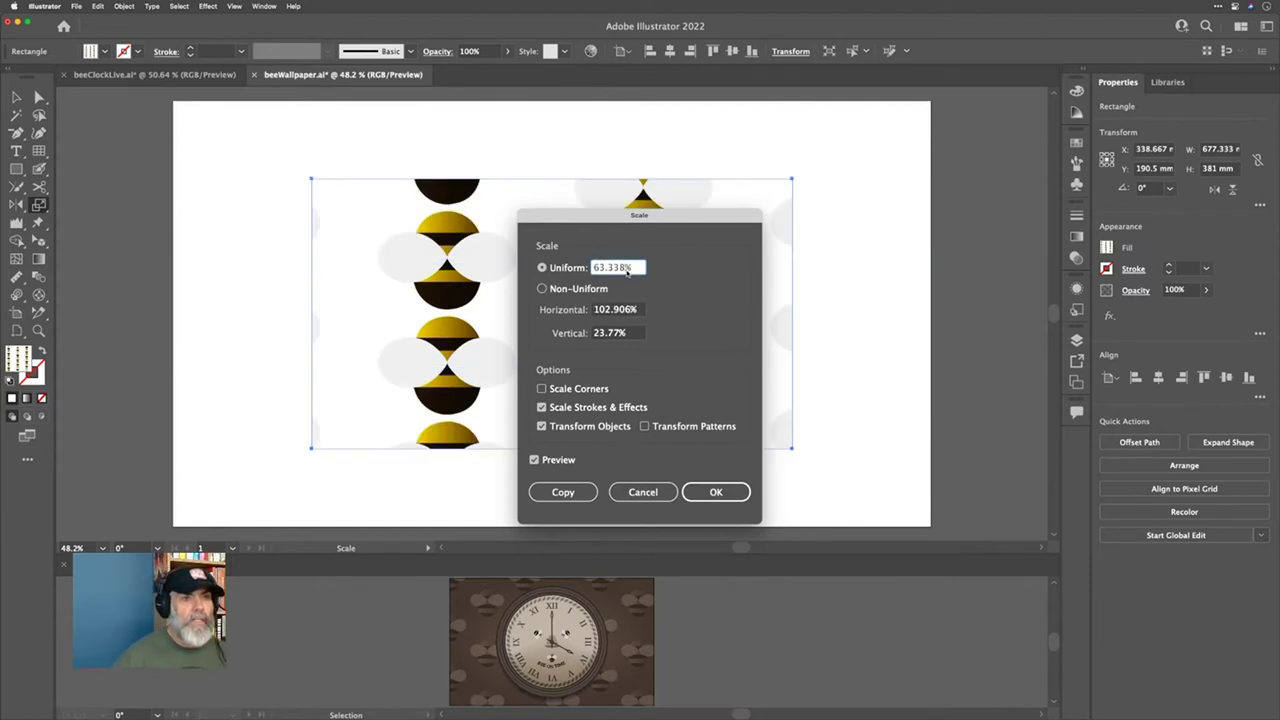
pyautogui.click(575, 427)
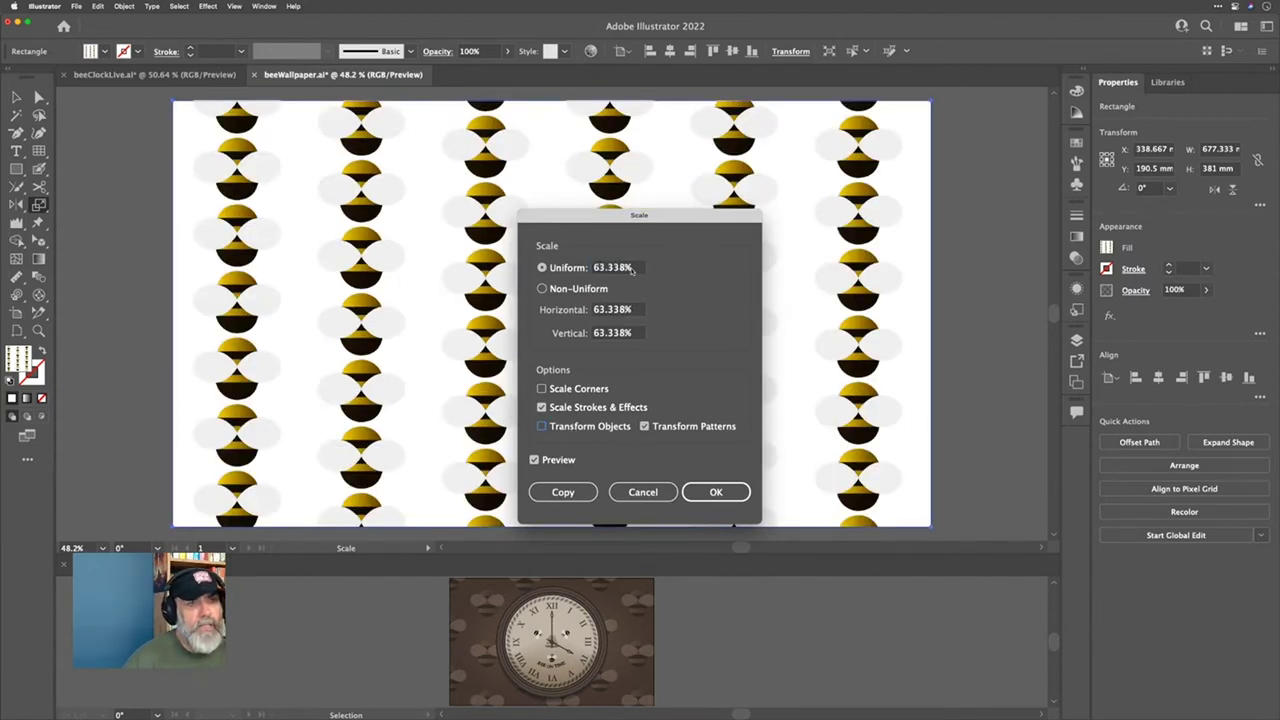
# Step: Try several uniform percentages and scale the bee pattern inside the rectangle to about 68%
pyautogui.doubleClick(630, 268)
pyautogui.write('70')
pyautogui.press('Tab')
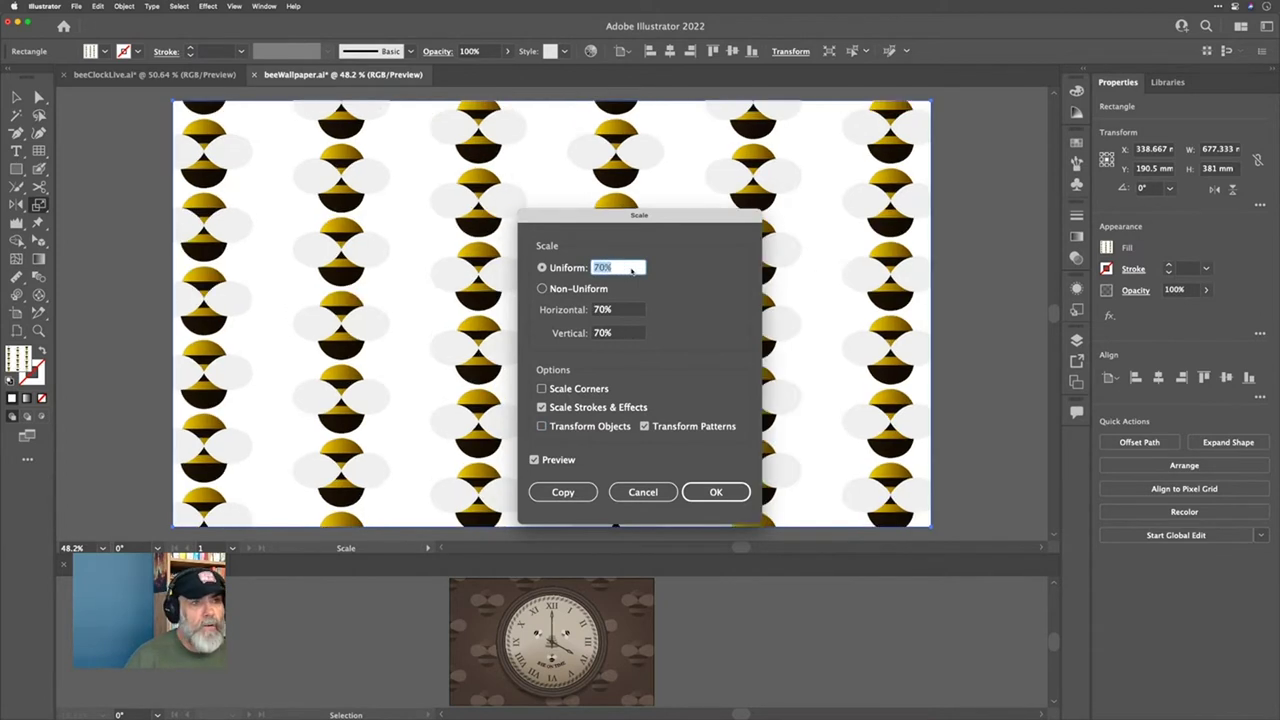
pyautogui.write('80')
pyautogui.press('Tab')
pyautogui.press('Up')
pyautogui.press('Up')
pyautogui.press('Up')
pyautogui.press('Up')
pyautogui.press('Up')
pyautogui.press('Up')
pyautogui.press('Up')
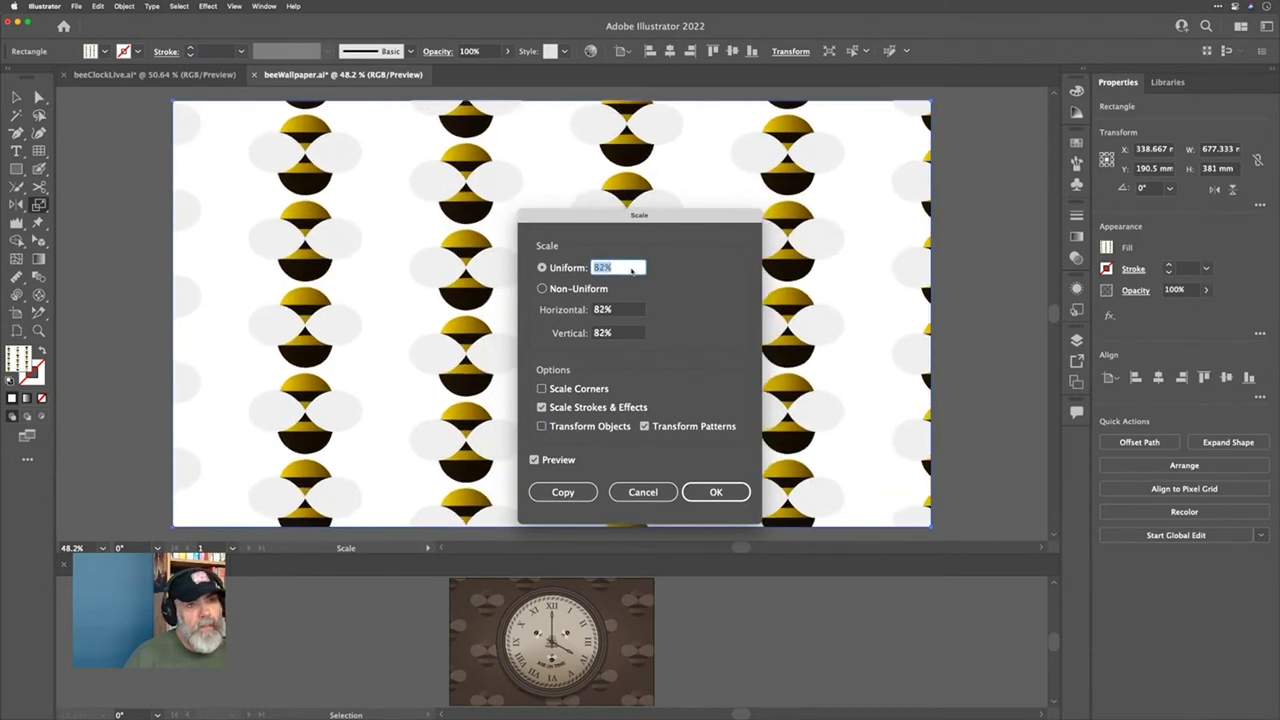
pyautogui.press('Up')
pyautogui.press('Up')
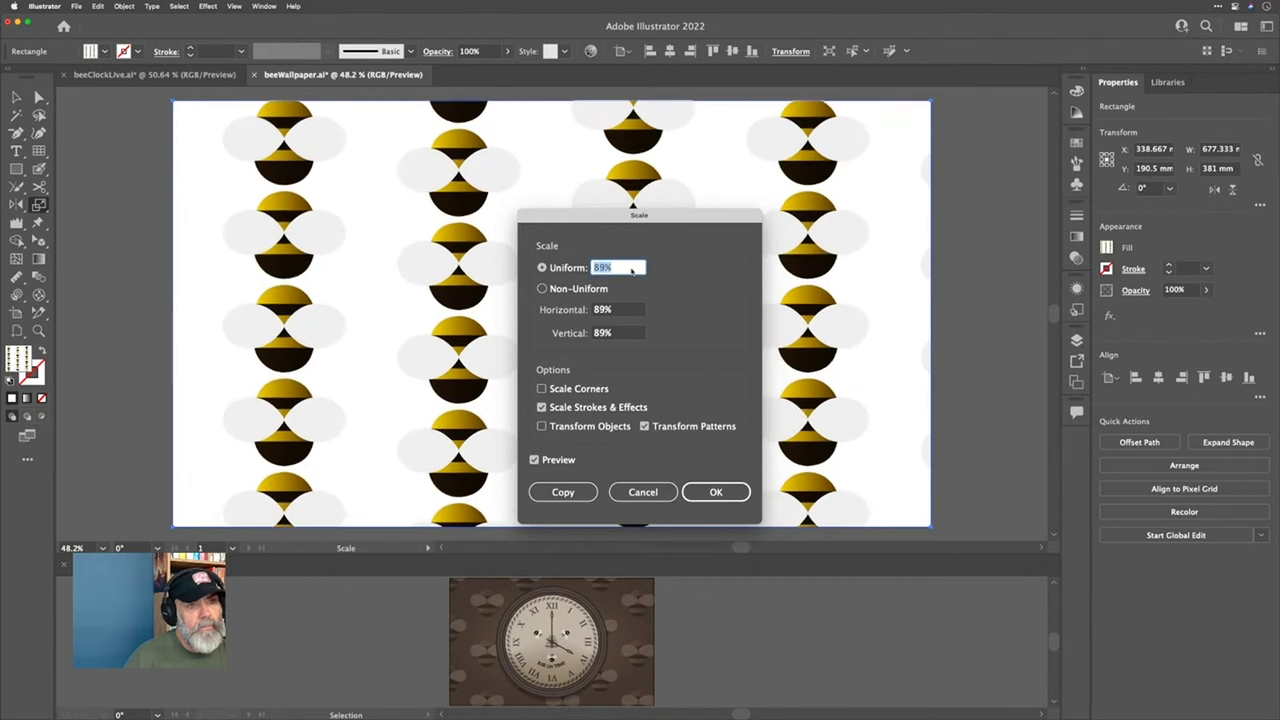
pyautogui.press('Down')
pyautogui.press('Down')
pyautogui.press('Down')
pyautogui.press('Down')
pyautogui.press('Down')
pyautogui.press('Down')
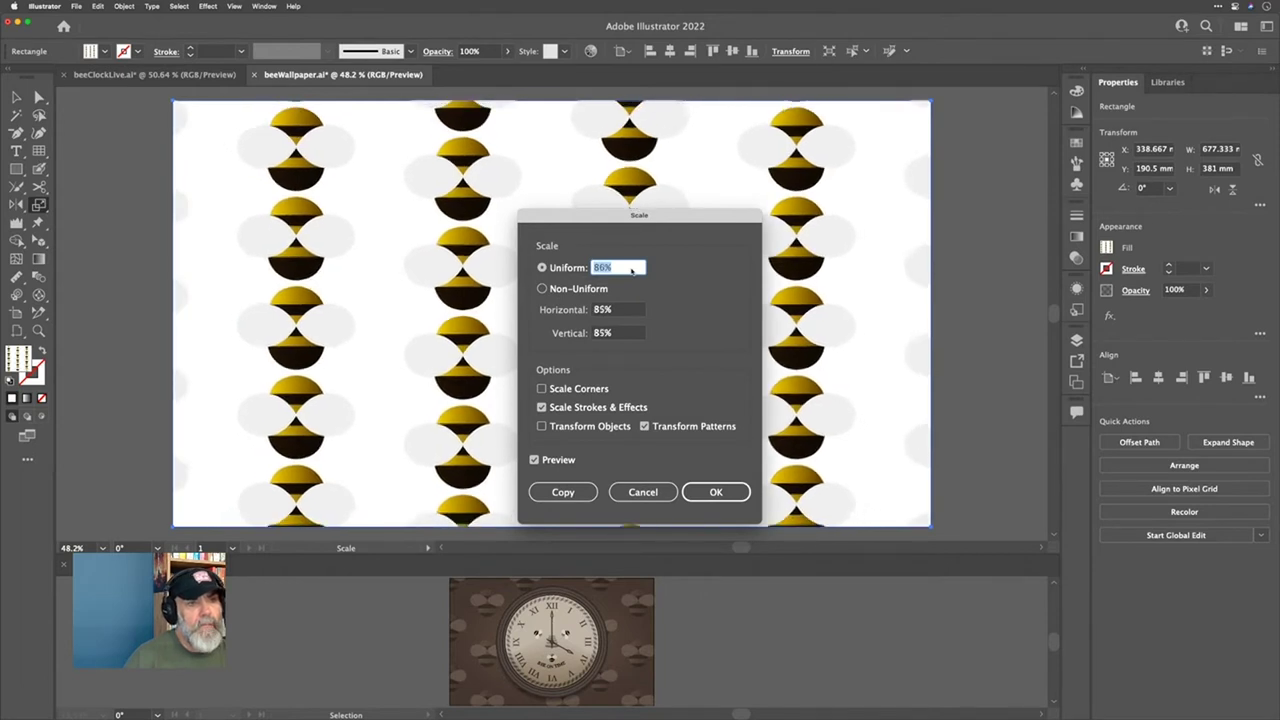
pyautogui.press('Down')
pyautogui.press('Down')
pyautogui.press('Down')
pyautogui.press('Down')
pyautogui.press('Down')
pyautogui.press('Down')
pyautogui.press('Down')
pyautogui.press('Down')
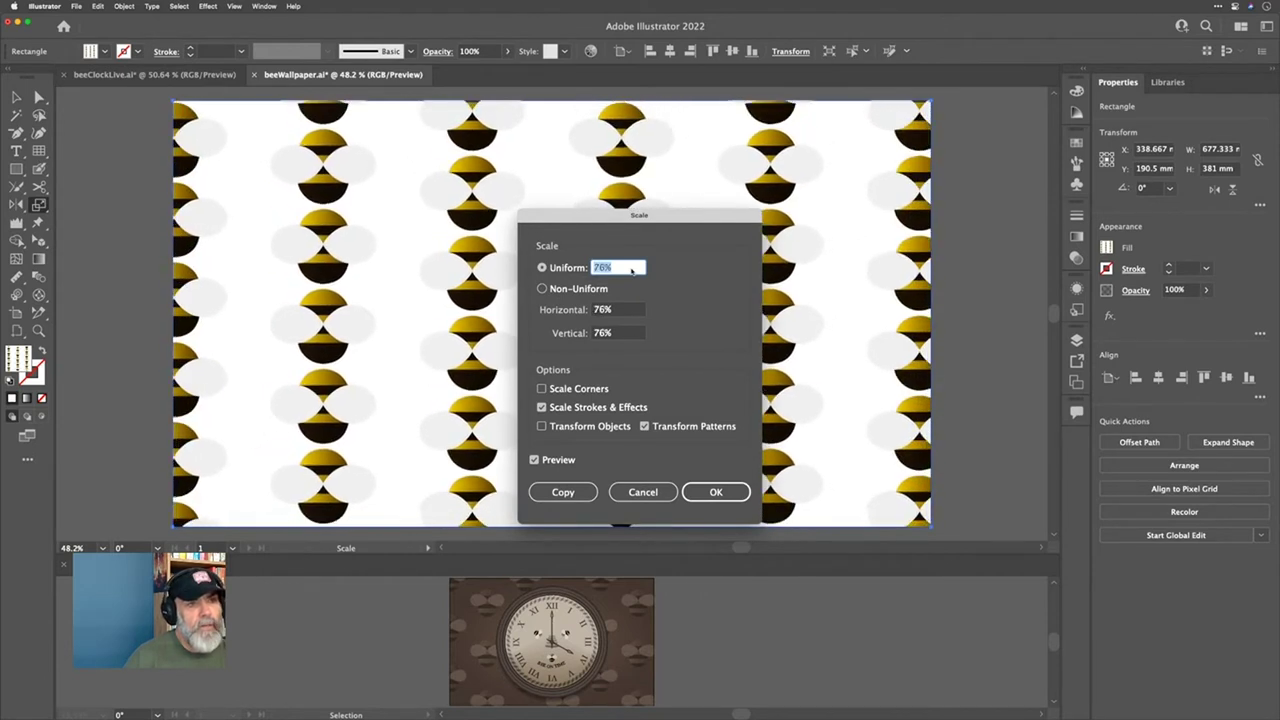
pyautogui.press('Down')
pyautogui.press('Down')
pyautogui.press('Down')
pyautogui.press('Down')
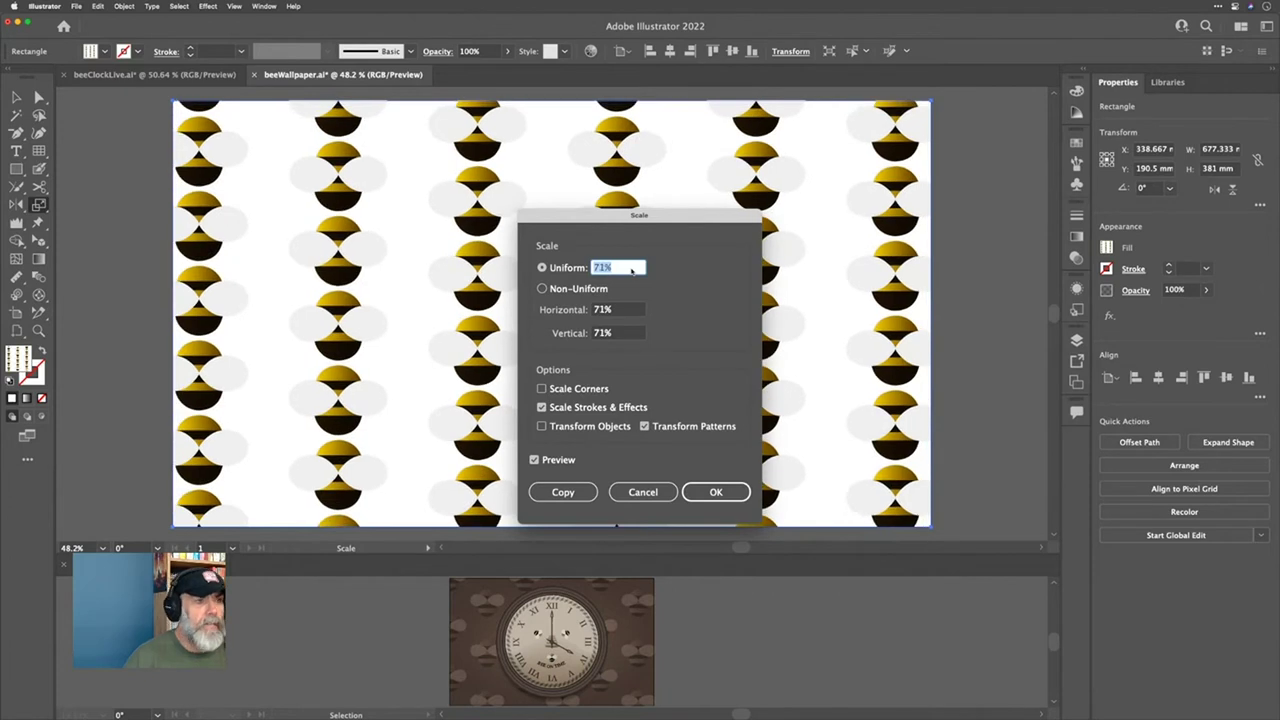
pyautogui.press('Down')
pyautogui.press('Down')
pyautogui.press('Down')
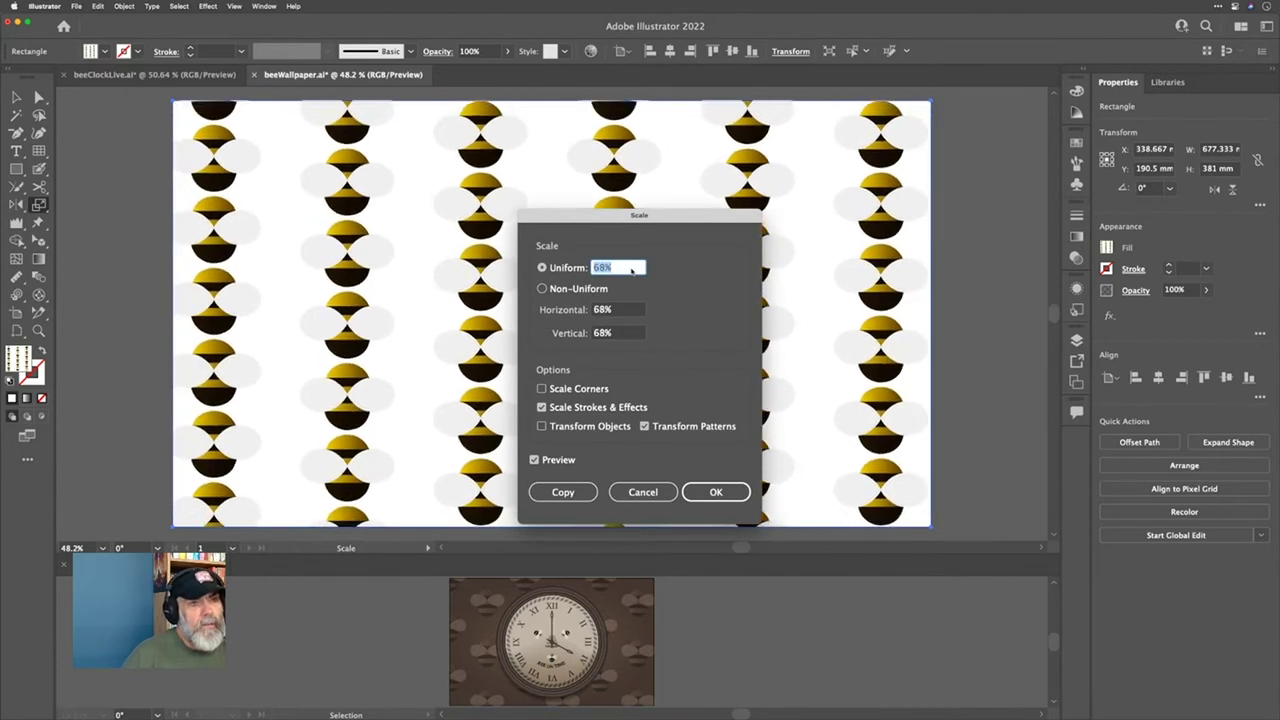
pyautogui.click(716, 493)
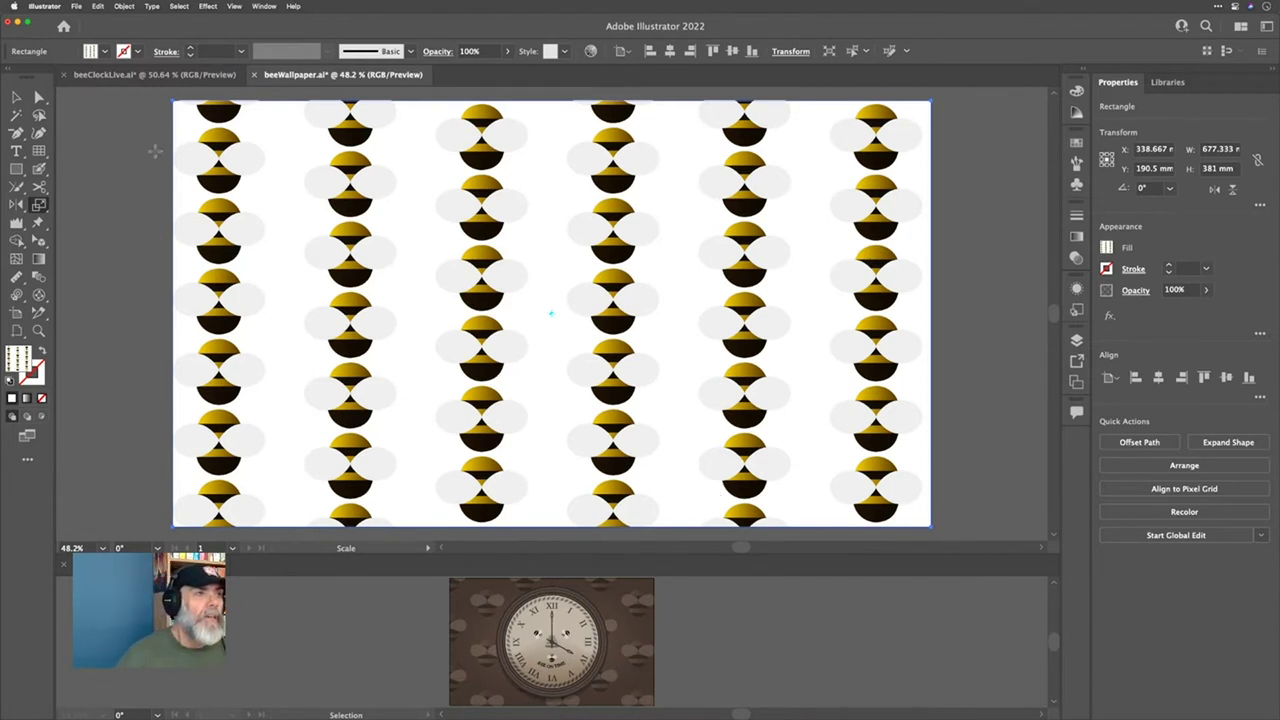
# Step: Duplicate the patterned rectangle in place and fill the front copy with a radial gradient whose centre is the light tan swatch
pyautogui.click(16, 97)
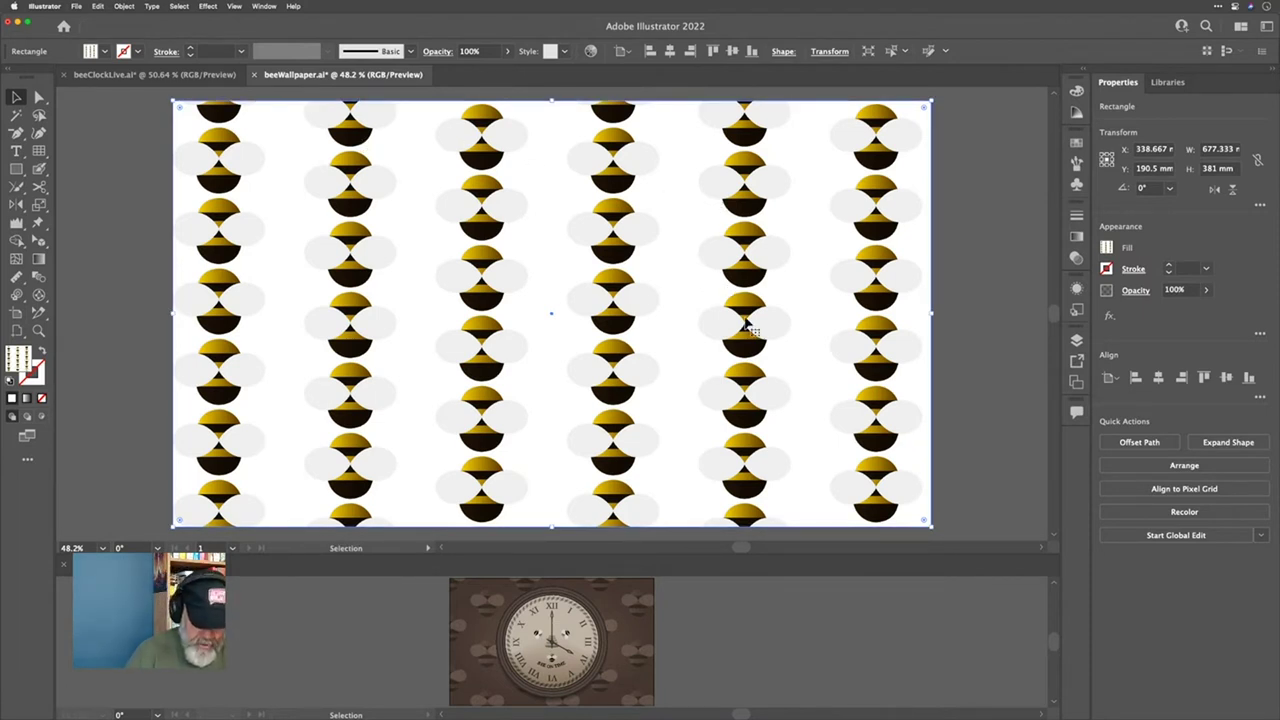
pyautogui.press('.')
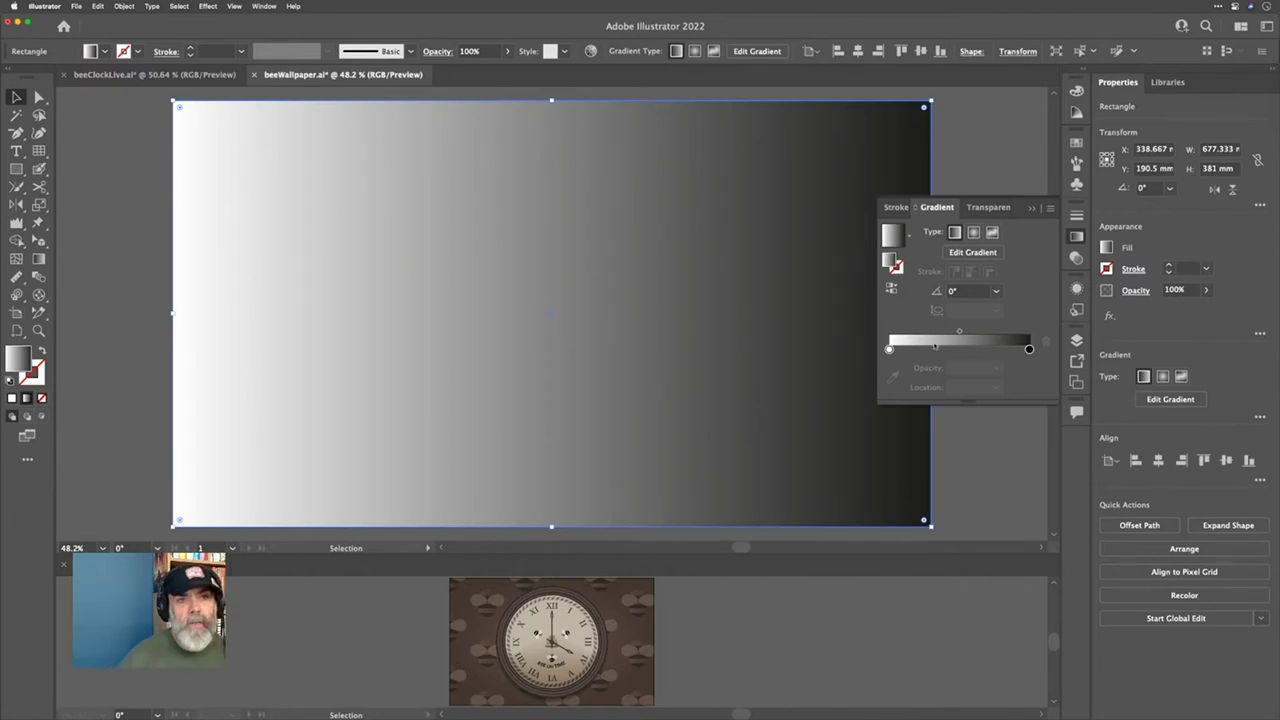
pyautogui.click(973, 232)
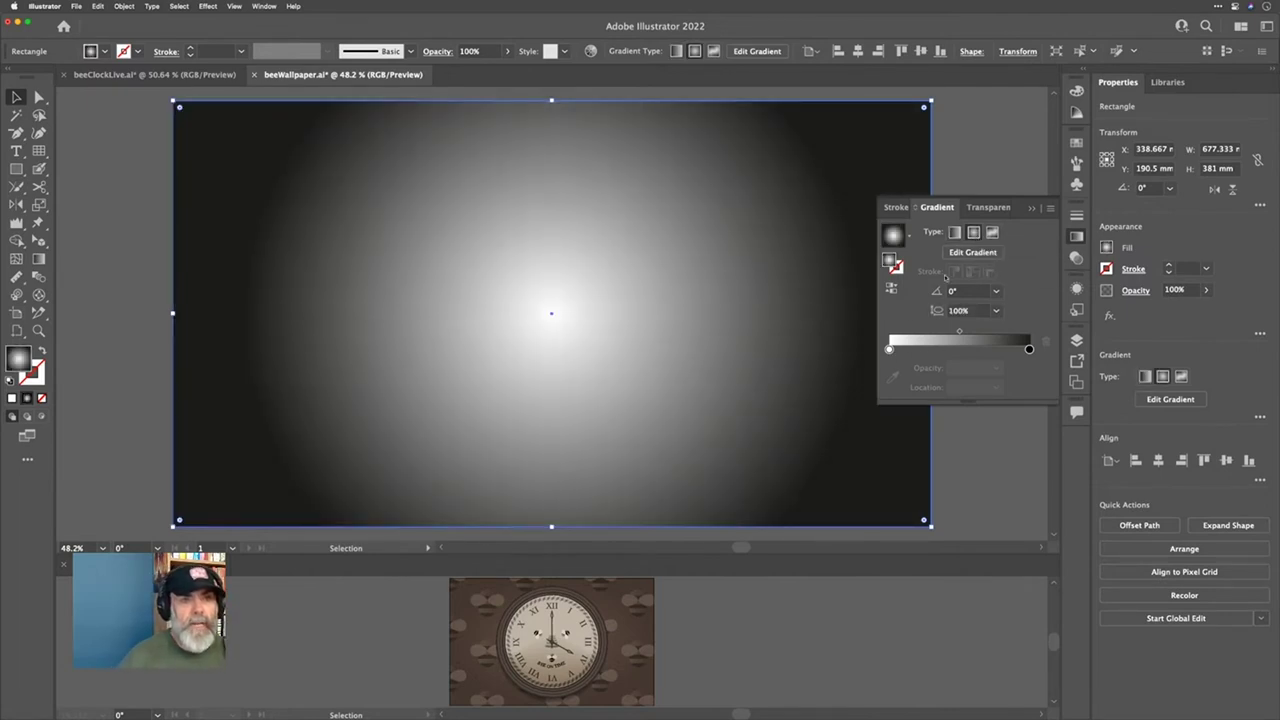
pyautogui.doubleClick(889, 349)
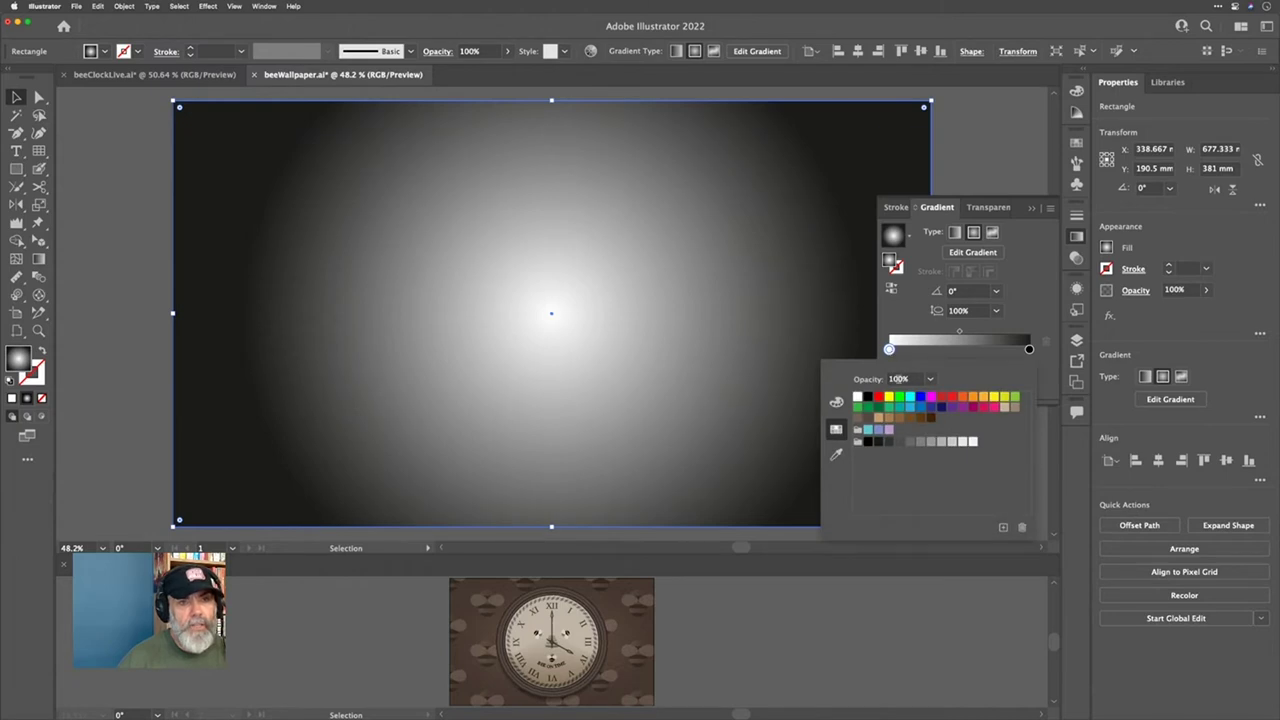
pyautogui.click(995, 410)
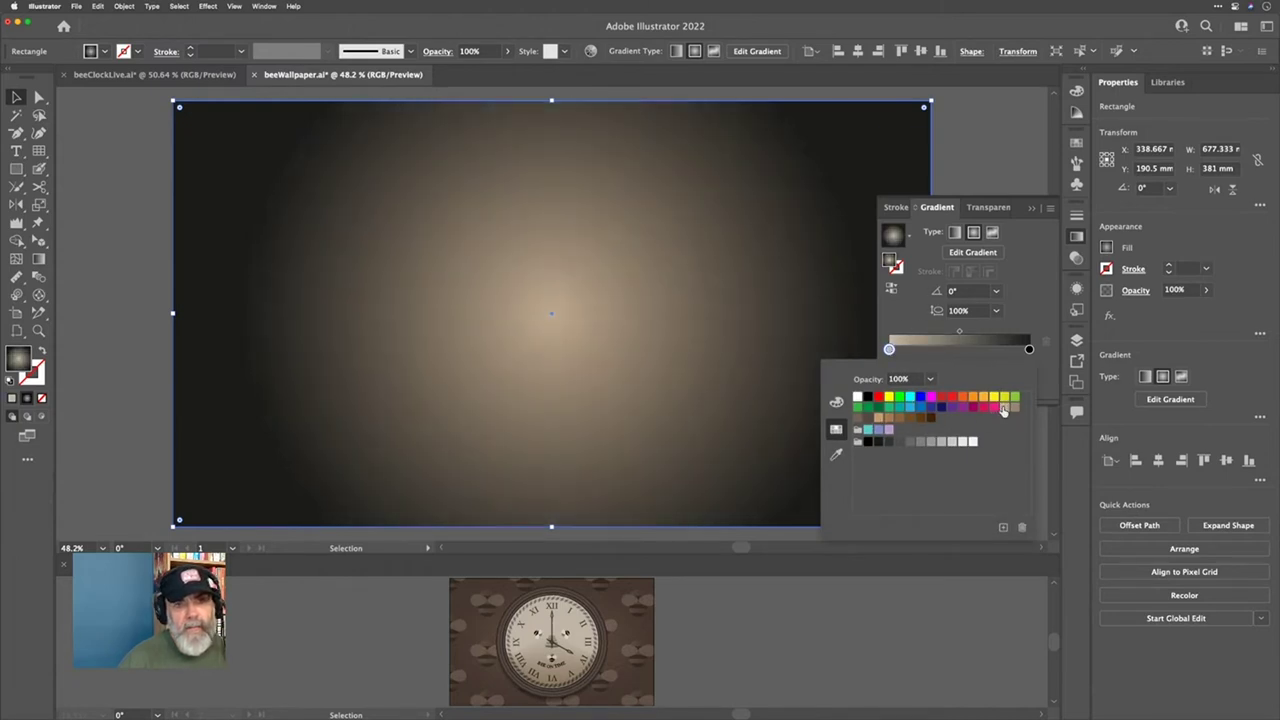
# Step: Set the radial gradient's outer colour to the dark grey-brown swatch and move its midpoint to about 42%
pyautogui.click(1030, 313)
pyautogui.doubleClick(1029, 349)
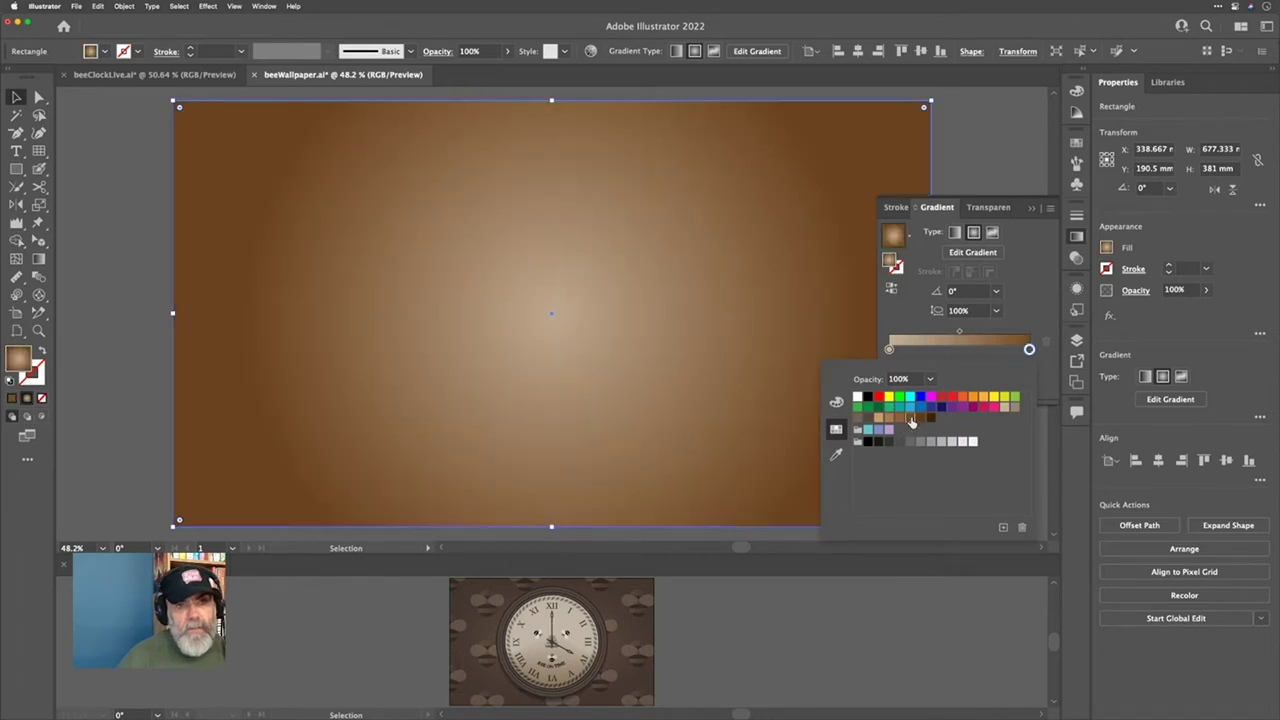
pyautogui.click(910, 420)
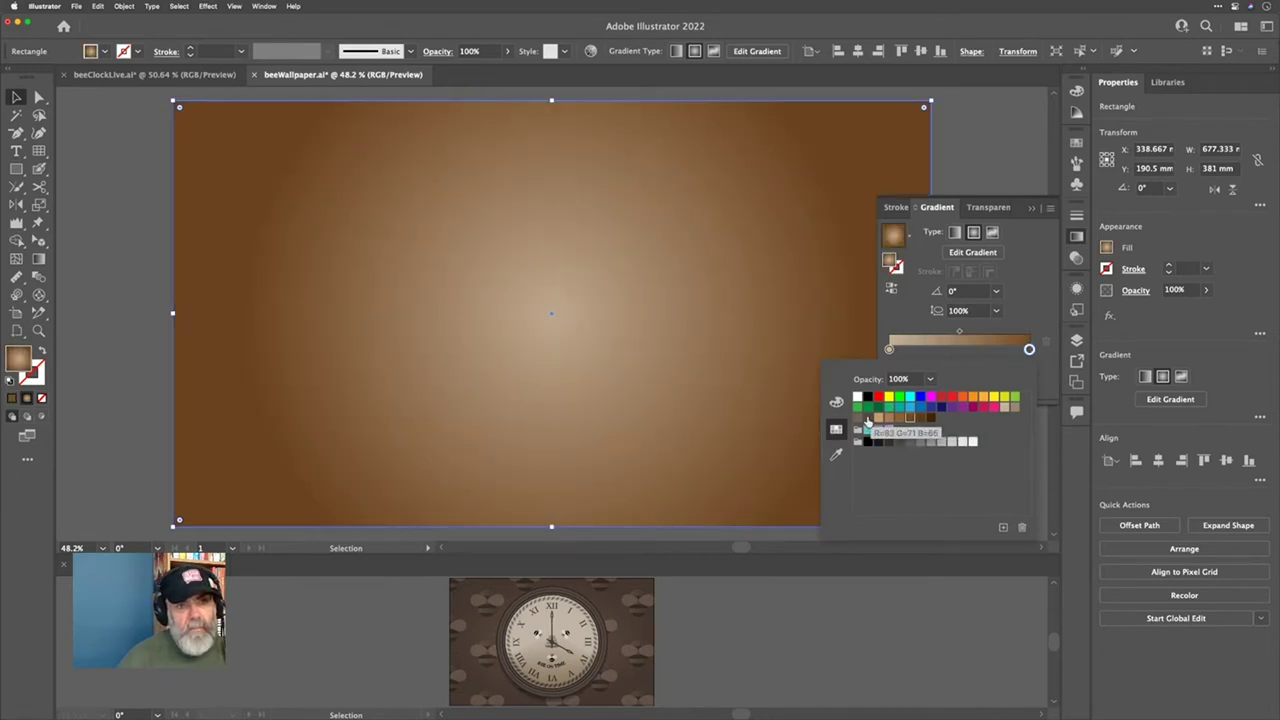
pyautogui.click(866, 419)
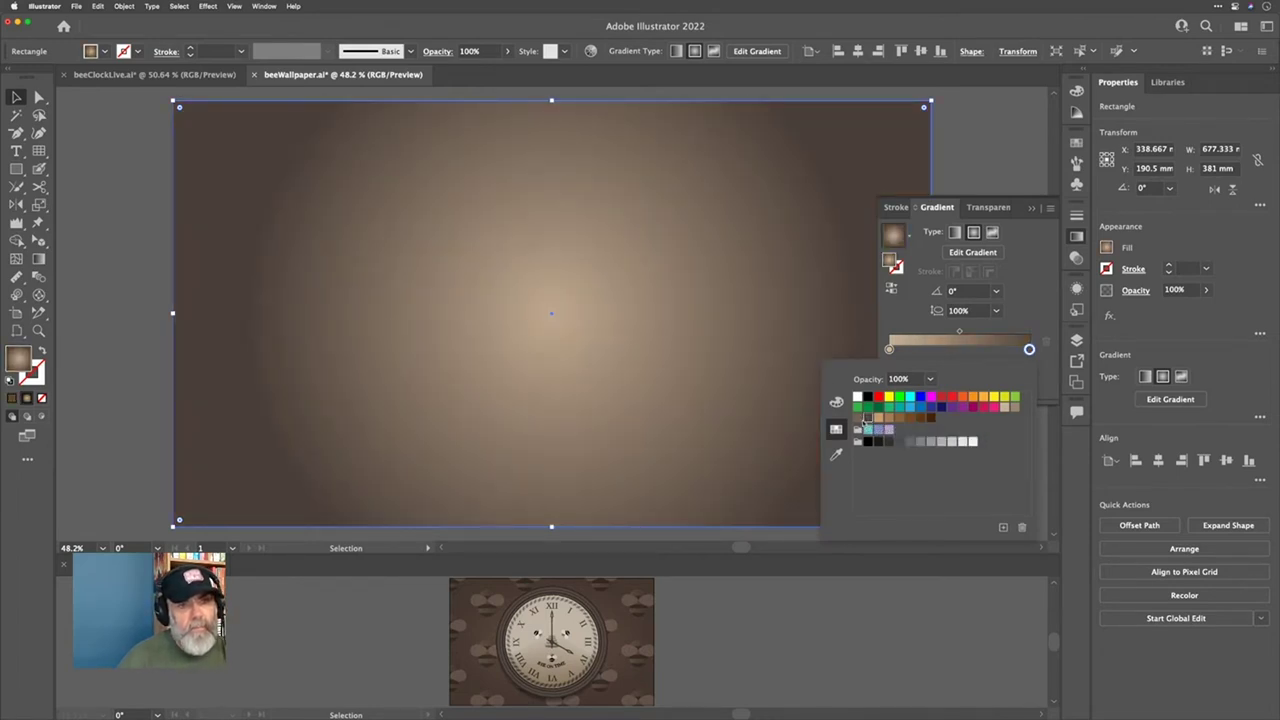
pyautogui.click(868, 420)
pyautogui.click(868, 424)
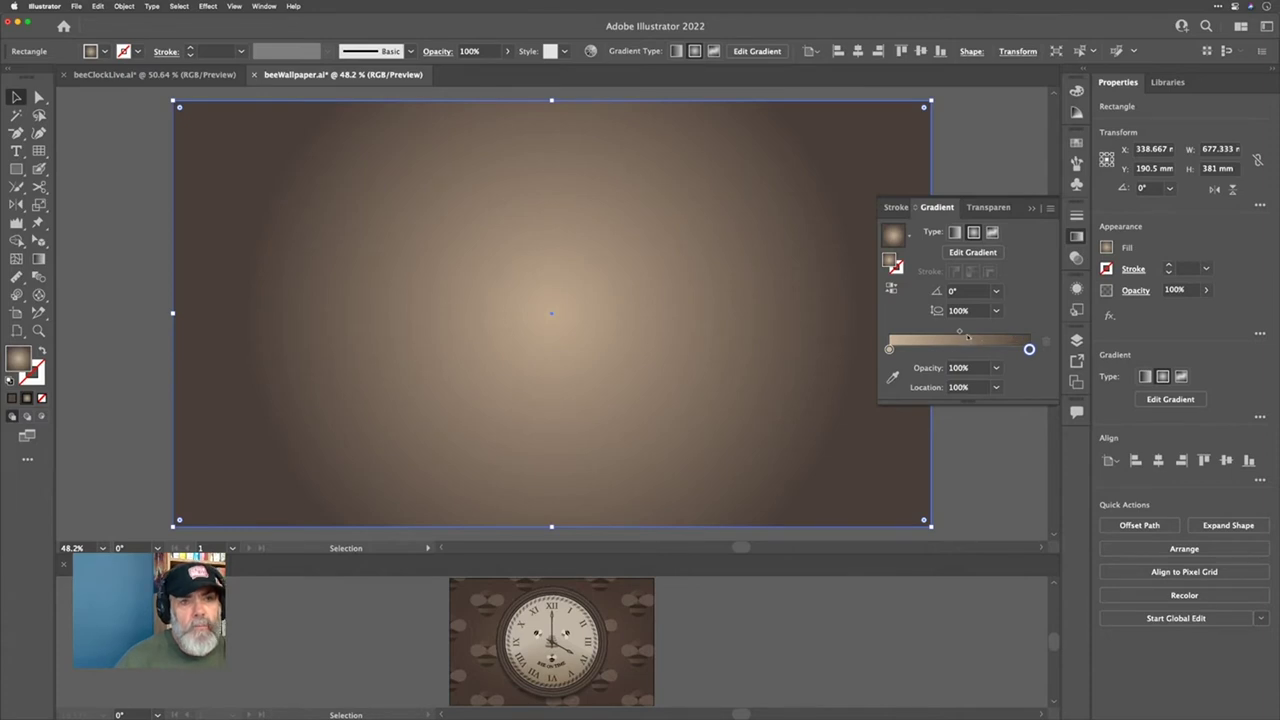
pyautogui.moveTo(961, 333); pyautogui.dragTo(935, 333)
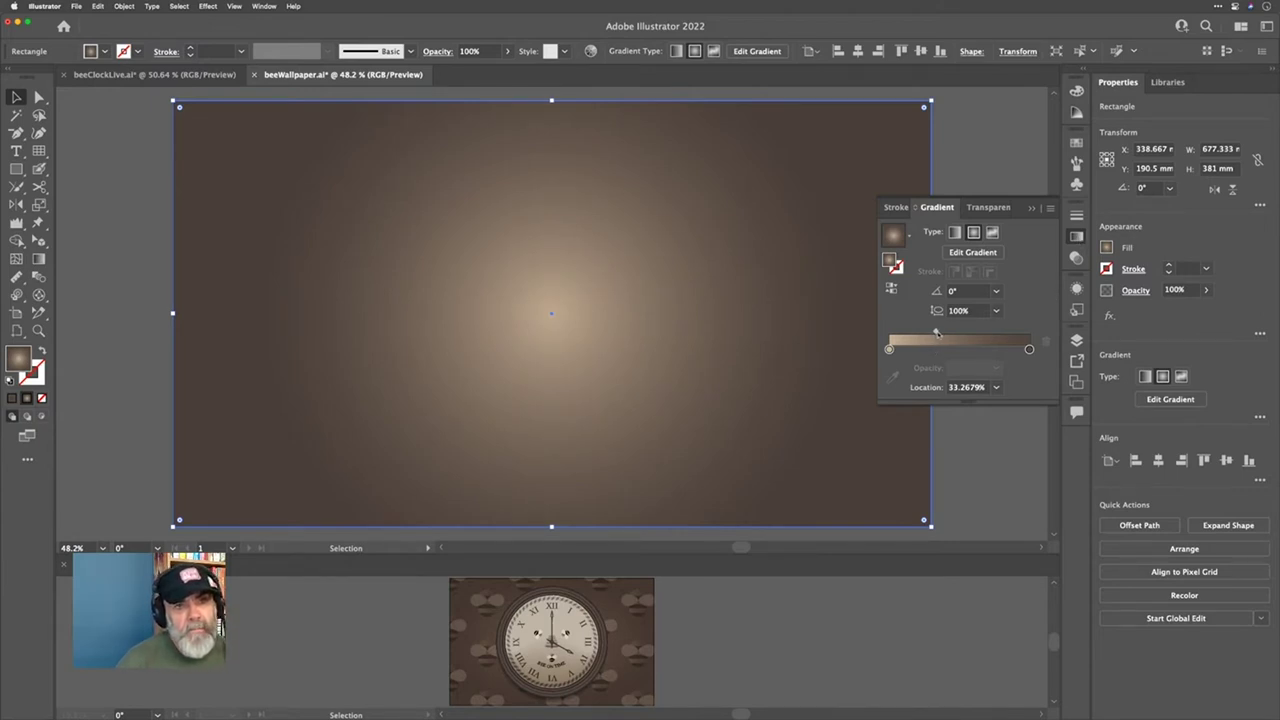
pyautogui.moveTo(936, 332); pyautogui.dragTo(949, 333)
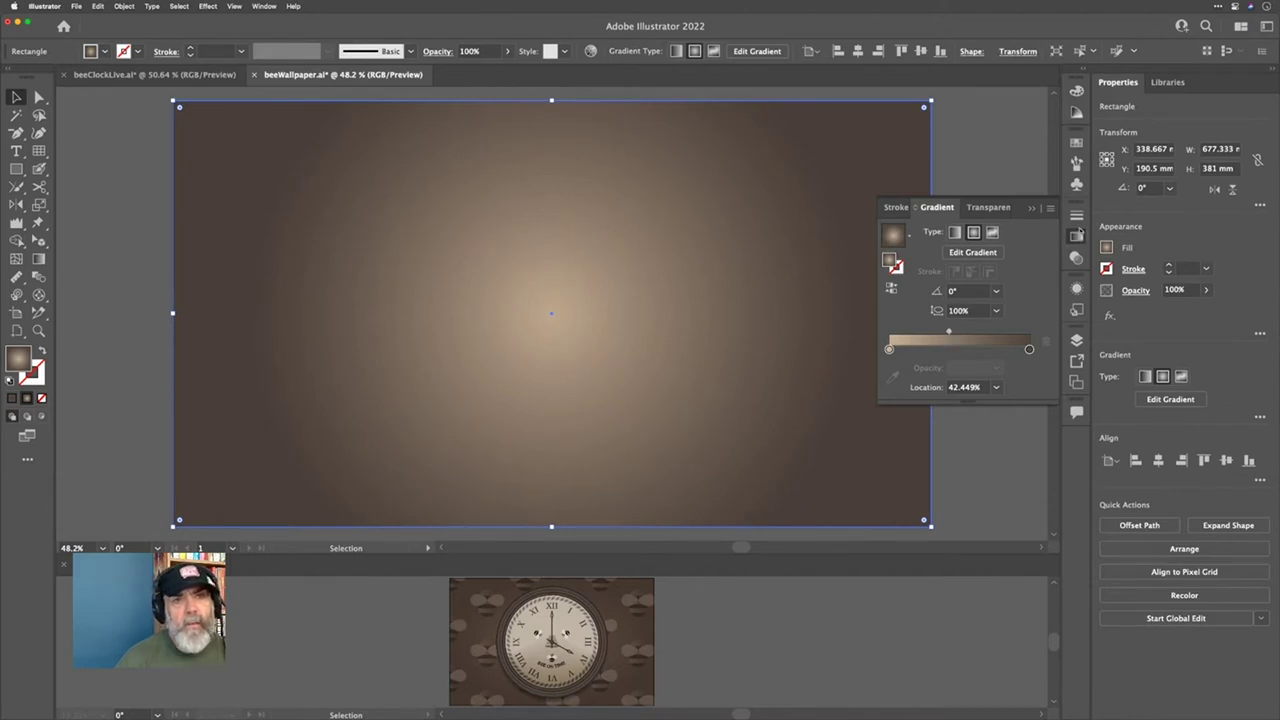
pyautogui.click(1076, 236)
# Step: Reshape the radial gradient into a wide ellipse extending past the rectangle's corners, and shift its midpoint closer to the centre
pyautogui.press('g')
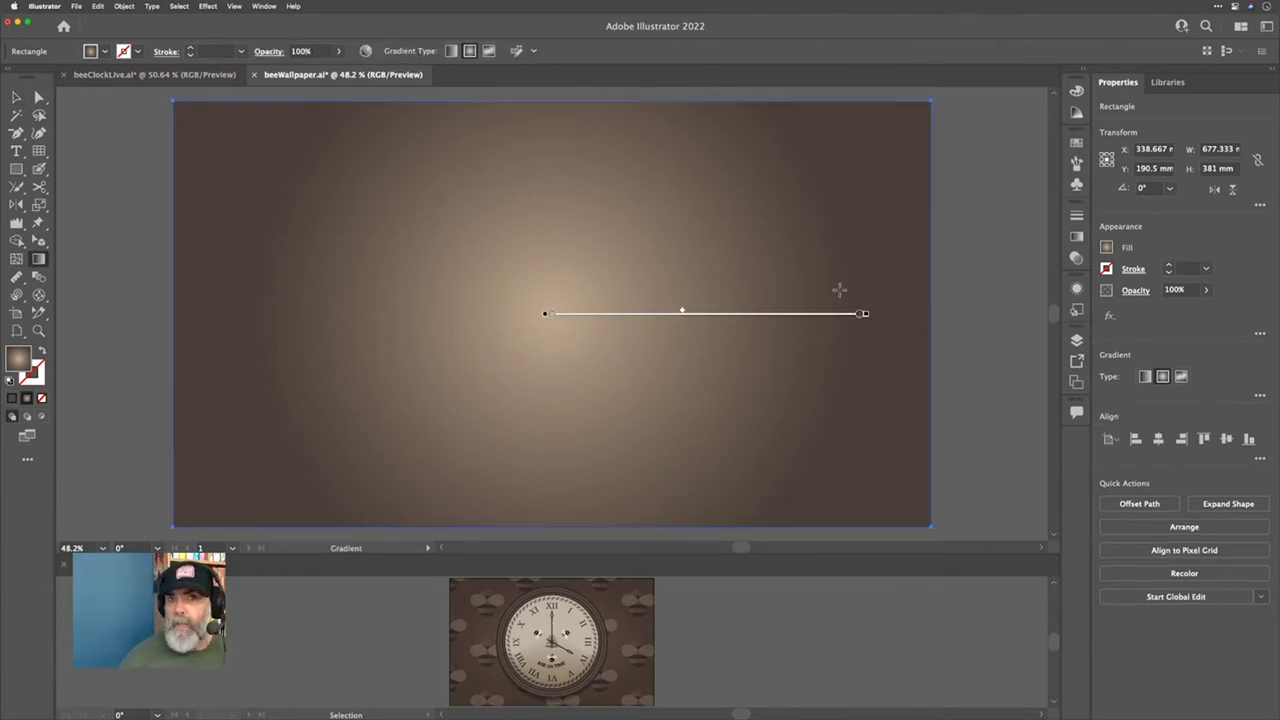
pyautogui.scroll(-3, 710, 247)
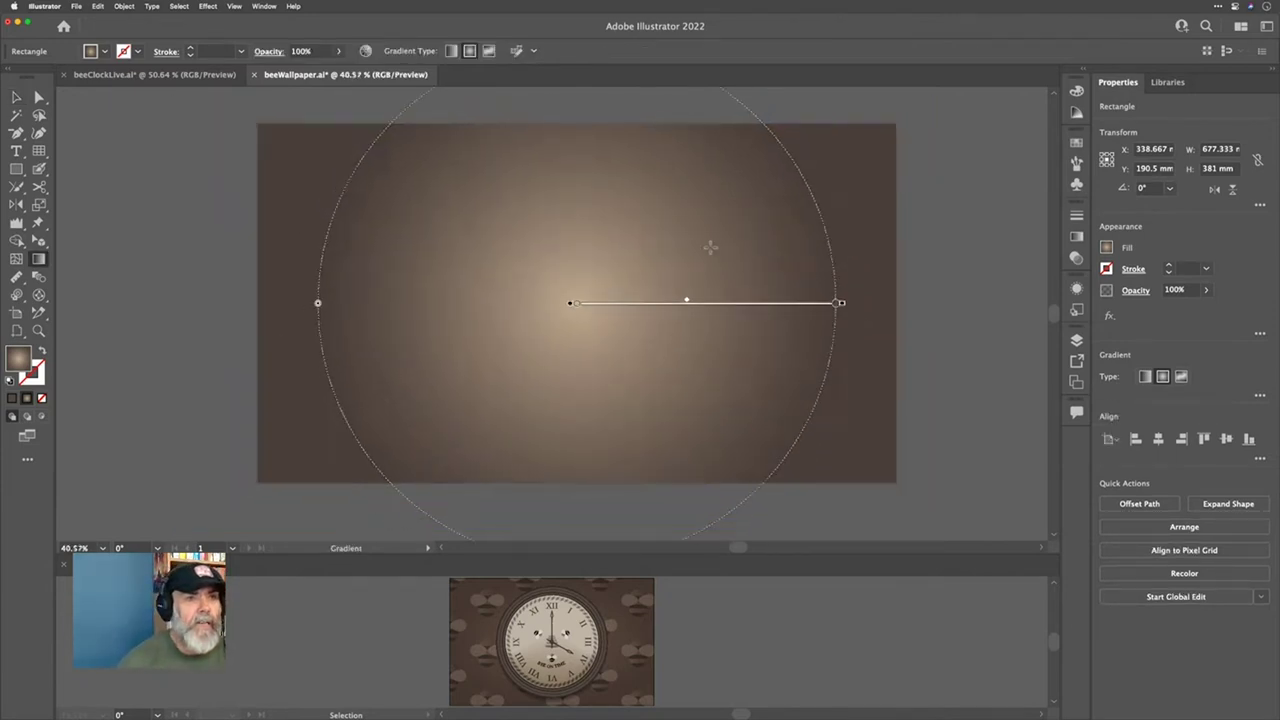
pyautogui.scroll(-2, 710, 247)
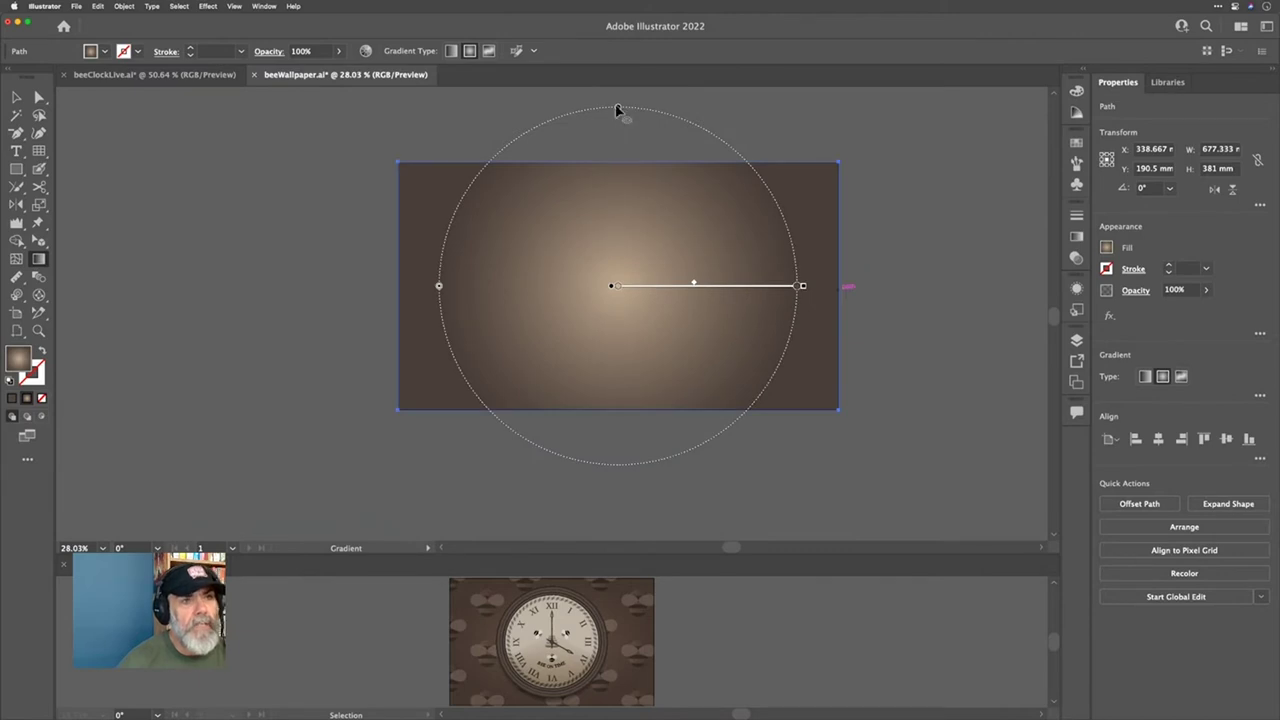
pyautogui.moveTo(617, 108); pyautogui.dragTo(623, 173)
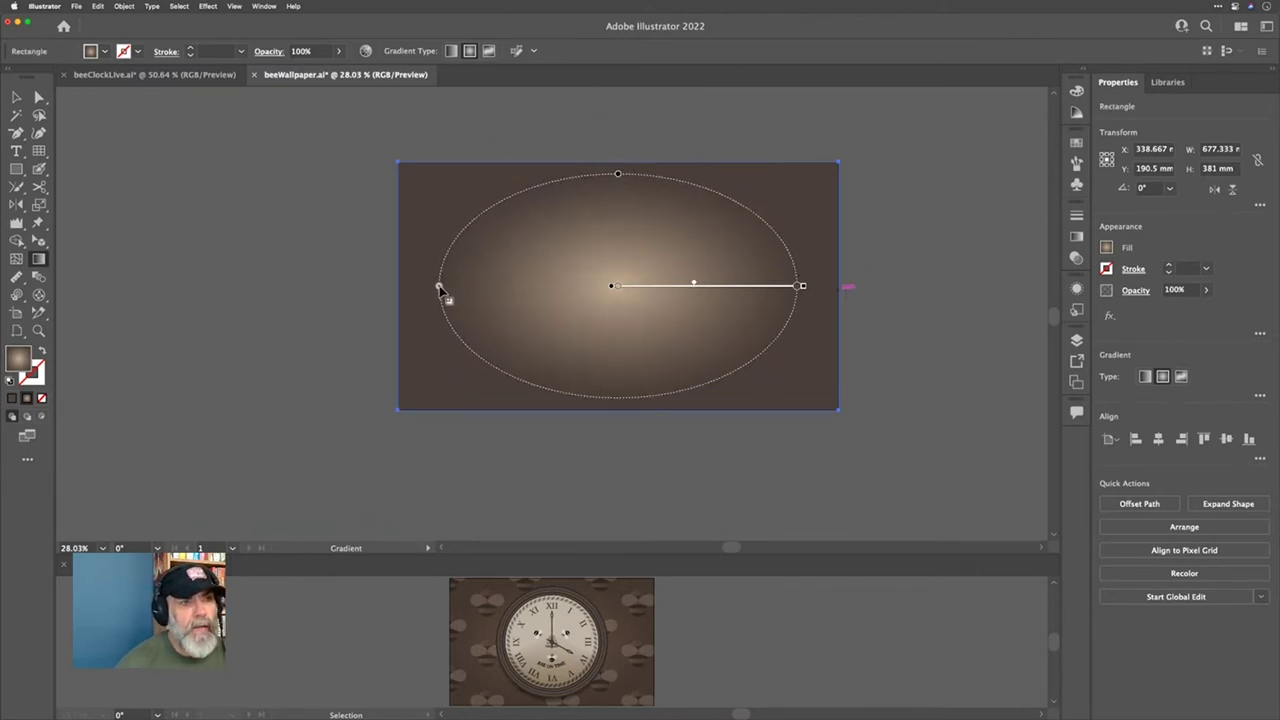
pyautogui.moveTo(439, 287); pyautogui.dragTo(339, 285)
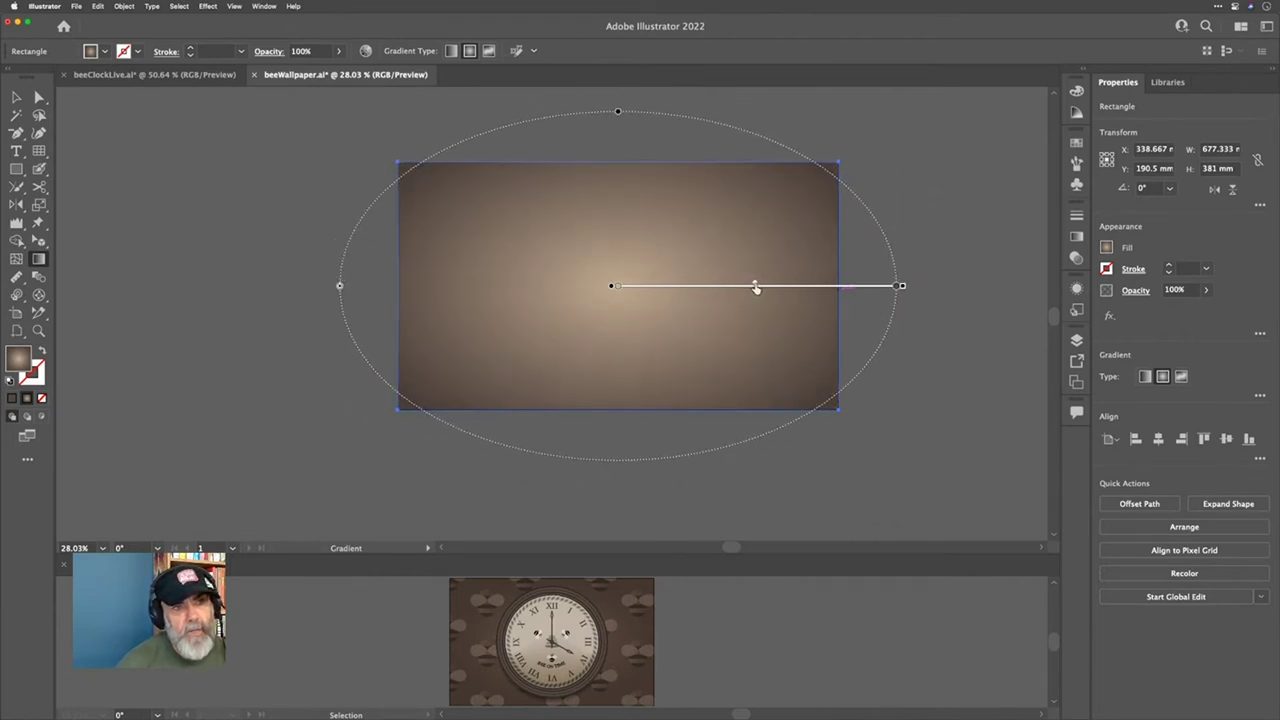
pyautogui.moveTo(763, 288)
pyautogui.mouseDown()
pyautogui.moveTo(691, 286)
pyautogui.moveTo(724, 286)
pyautogui.mouseUp()
pyautogui.press('v')
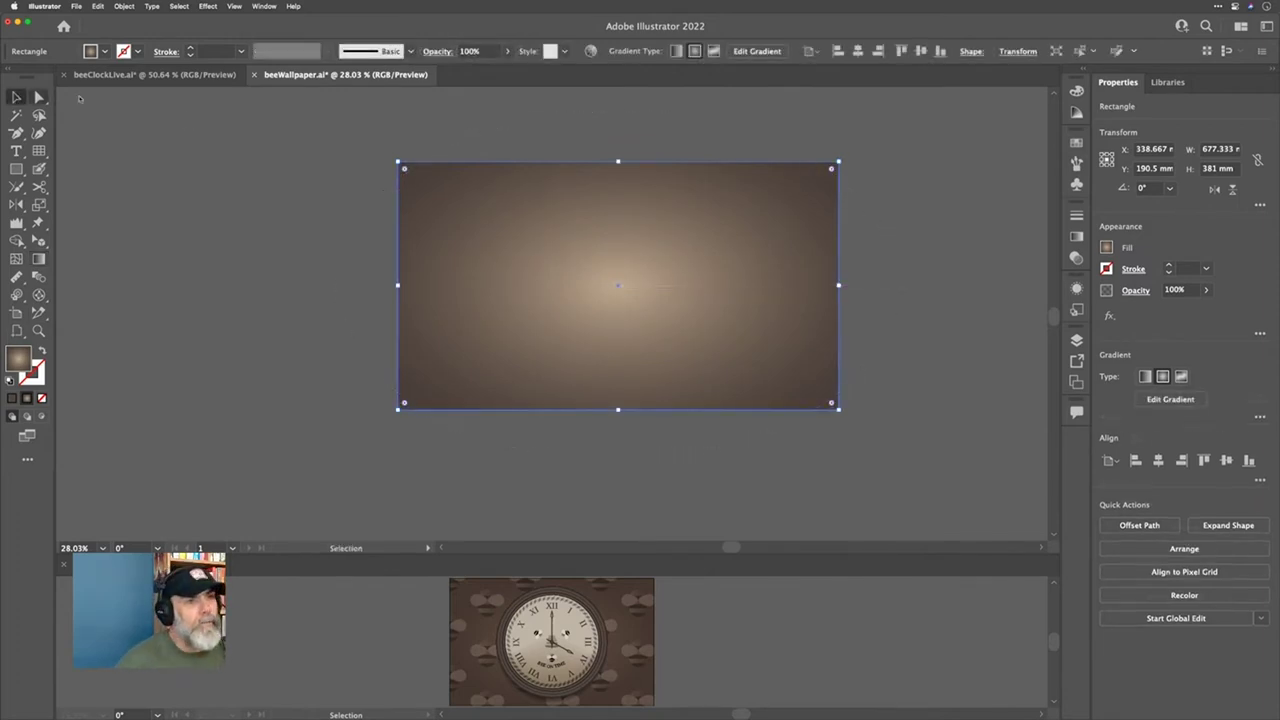
# Step: Send the brown gradient rectangle behind the bee-patterned rectangle
pyautogui.click(251, 141)
pyautogui.click(510, 176)
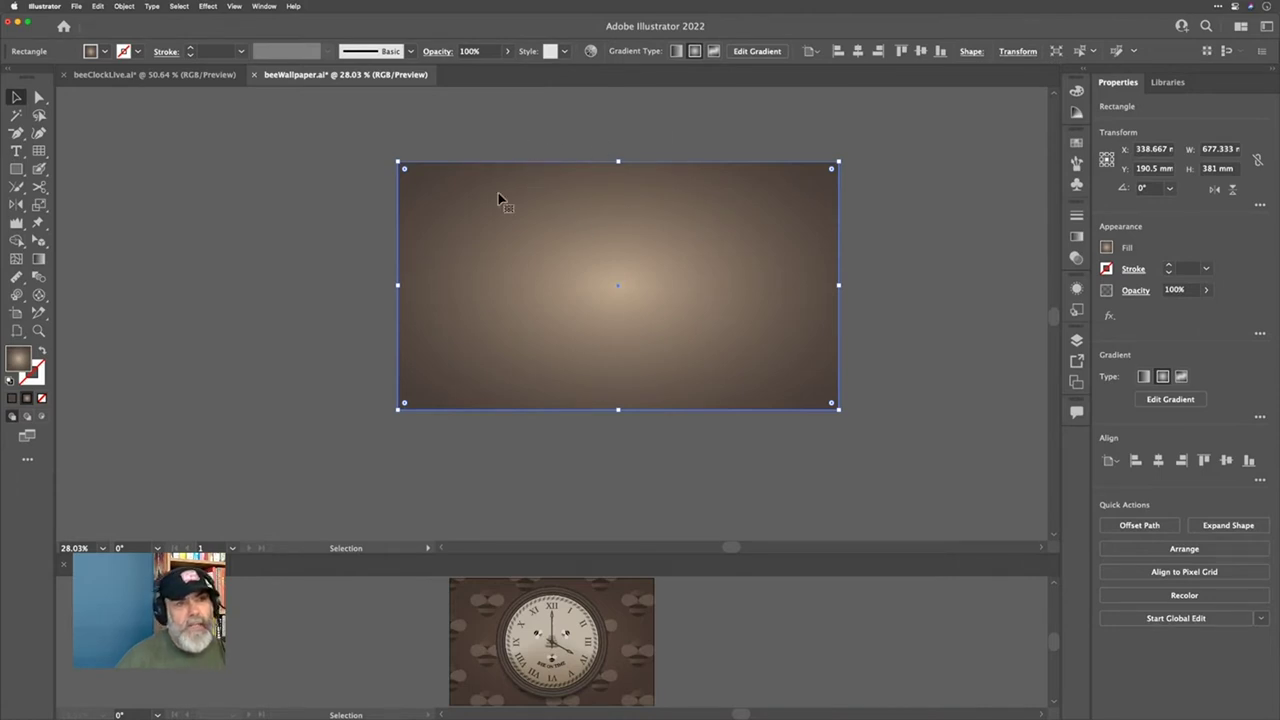
pyautogui.press('a')
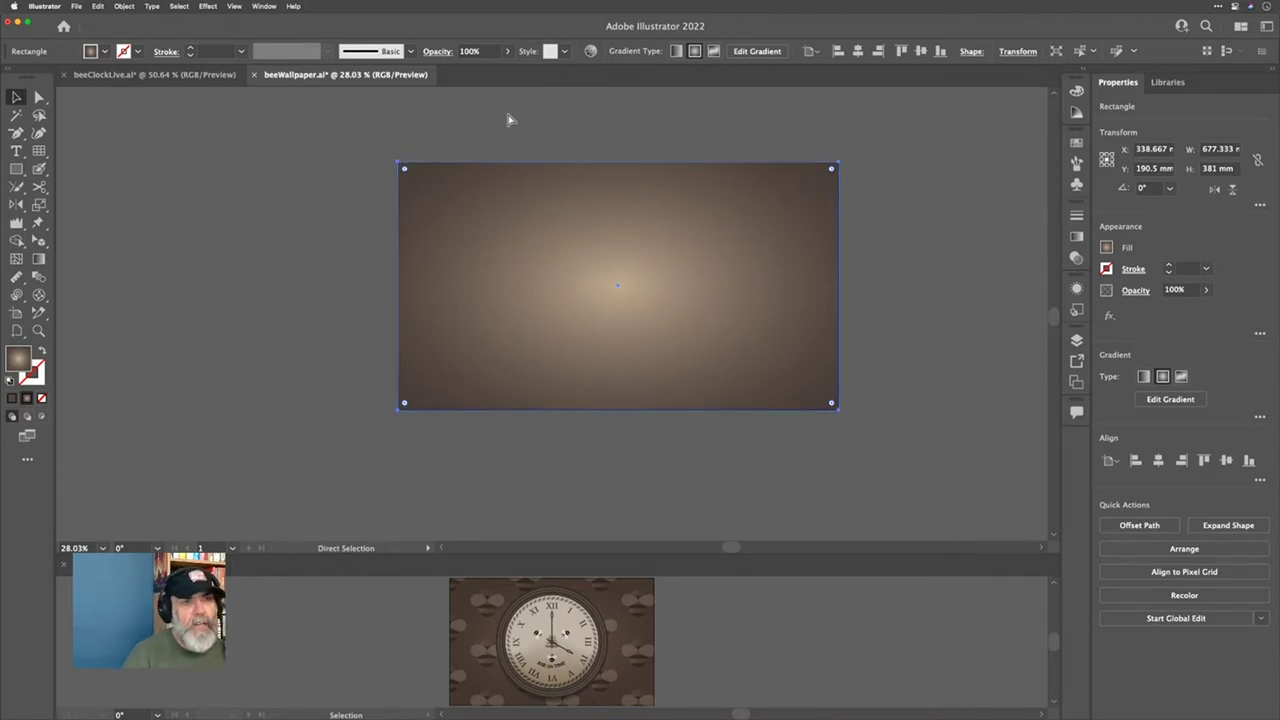
pyautogui.press('super+z')
# Step: Set the bee-patterned rectangle's overall blending mode to Luminosity
pyautogui.moveTo(490, 166); pyautogui.dragTo(577, 203)
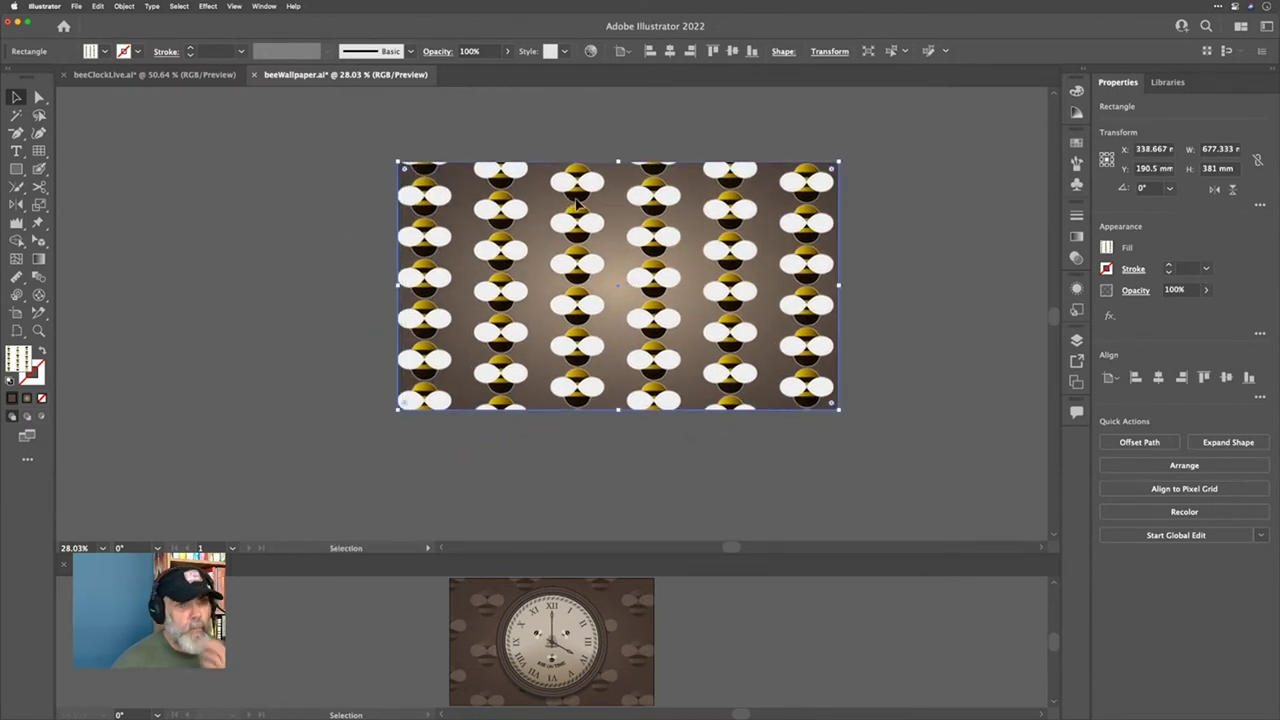
pyautogui.click(1076, 290)
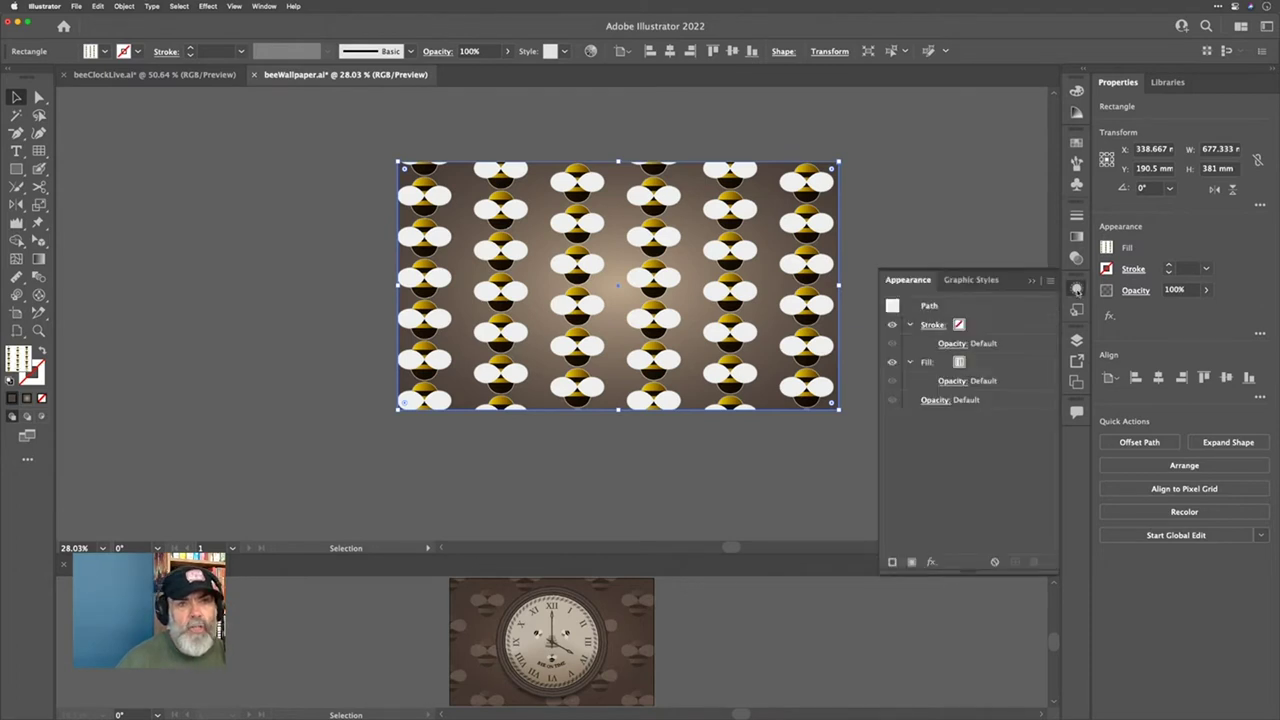
pyautogui.click(943, 400)
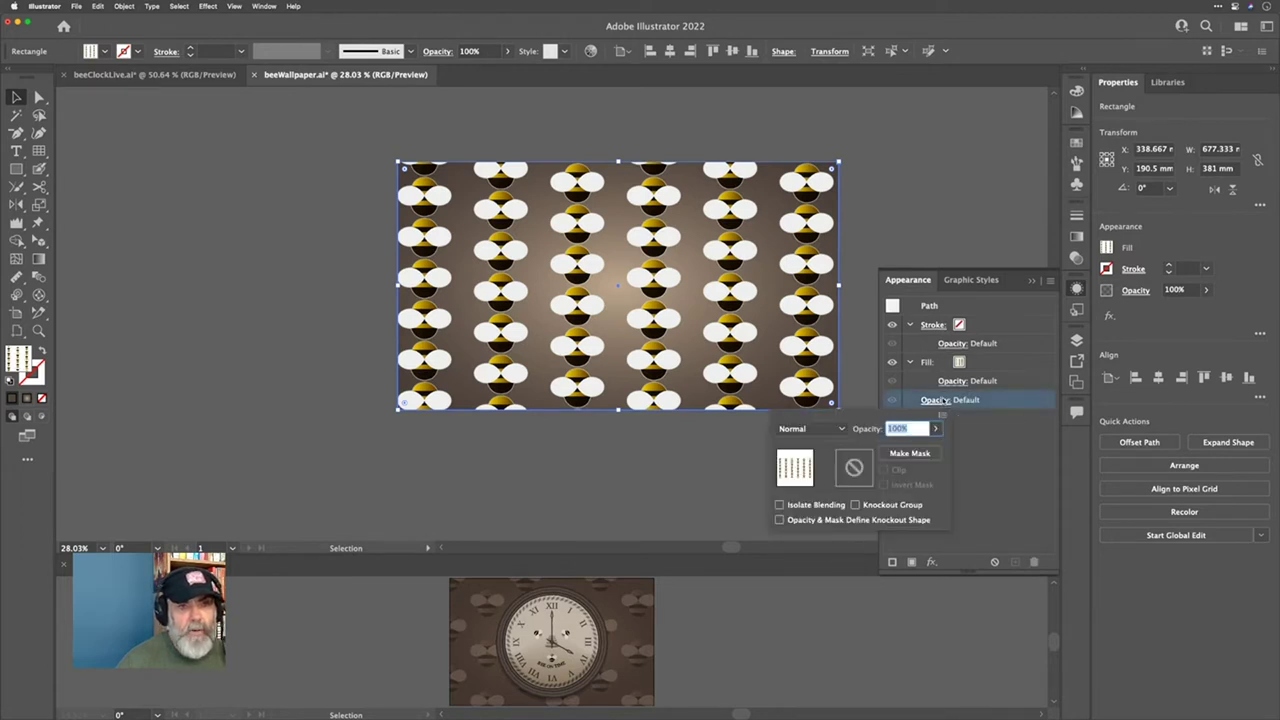
pyautogui.click(841, 429)
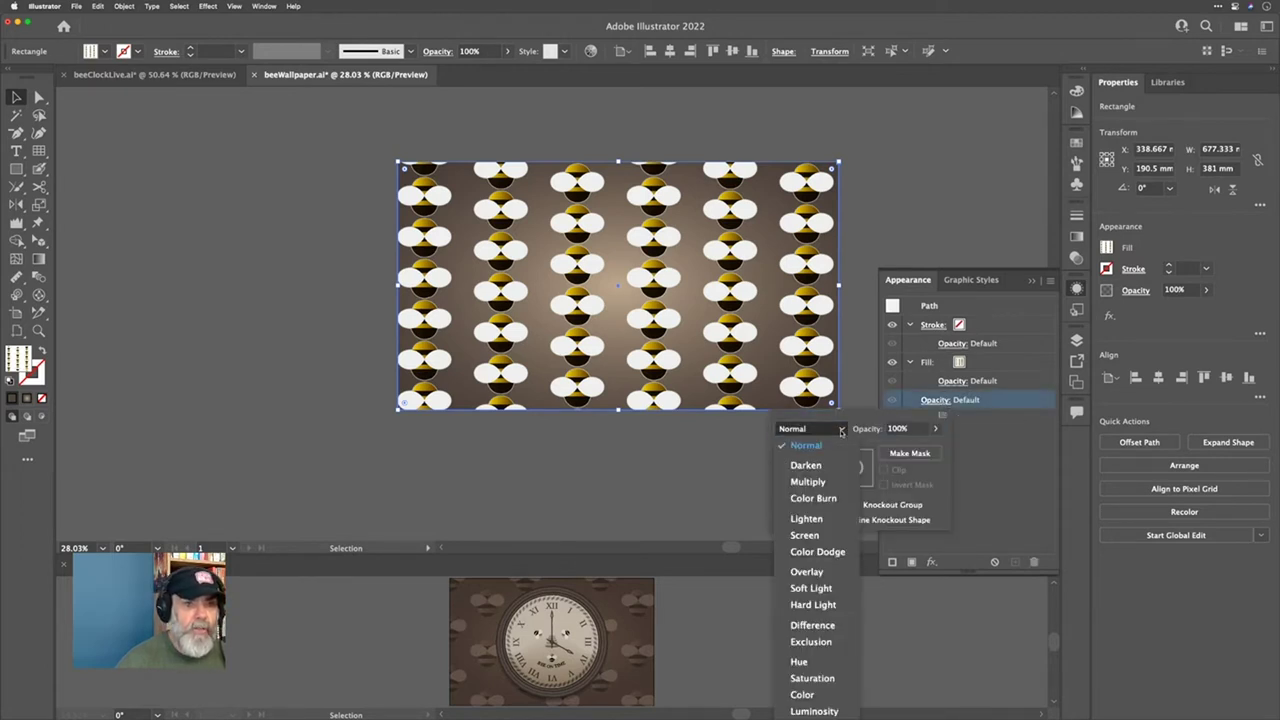
pyautogui.click(815, 710)
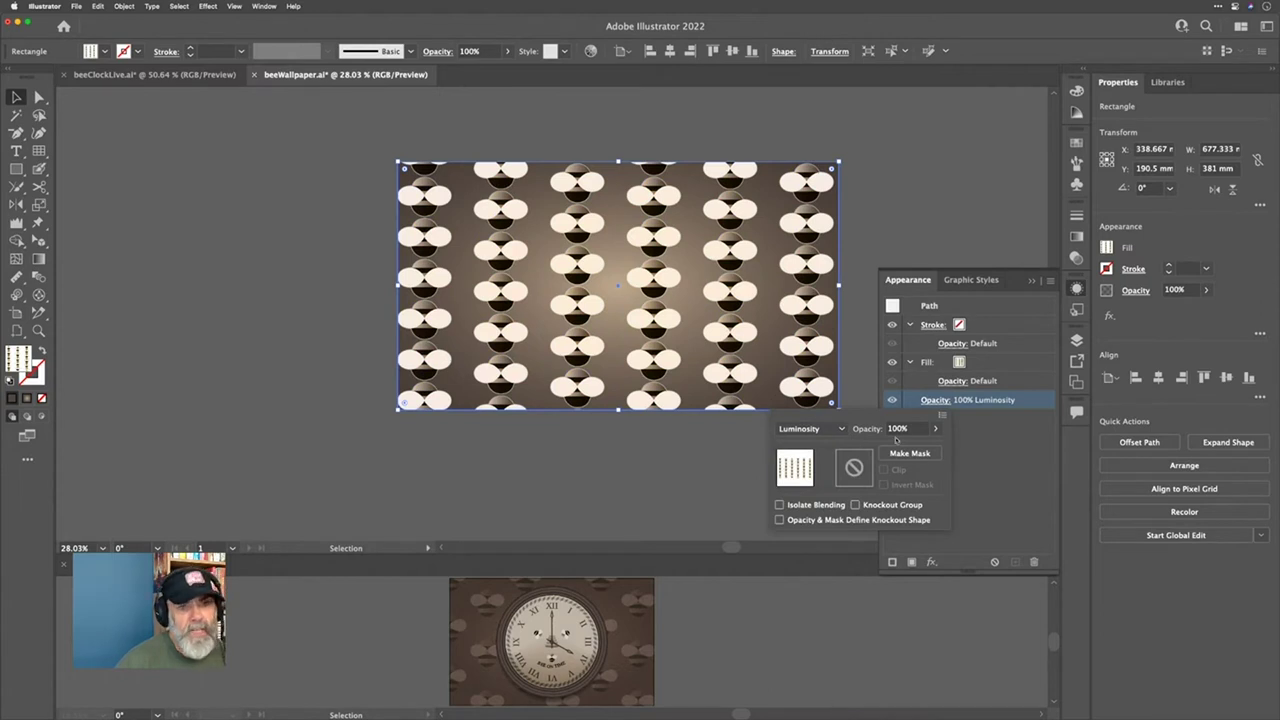
# Step: Reduce the bee-patterned rectangle's overall opacity to 59% and save the wallpaper document
pyautogui.click(935, 428)
pyautogui.moveTo(938, 450); pyautogui.dragTo(906, 450)
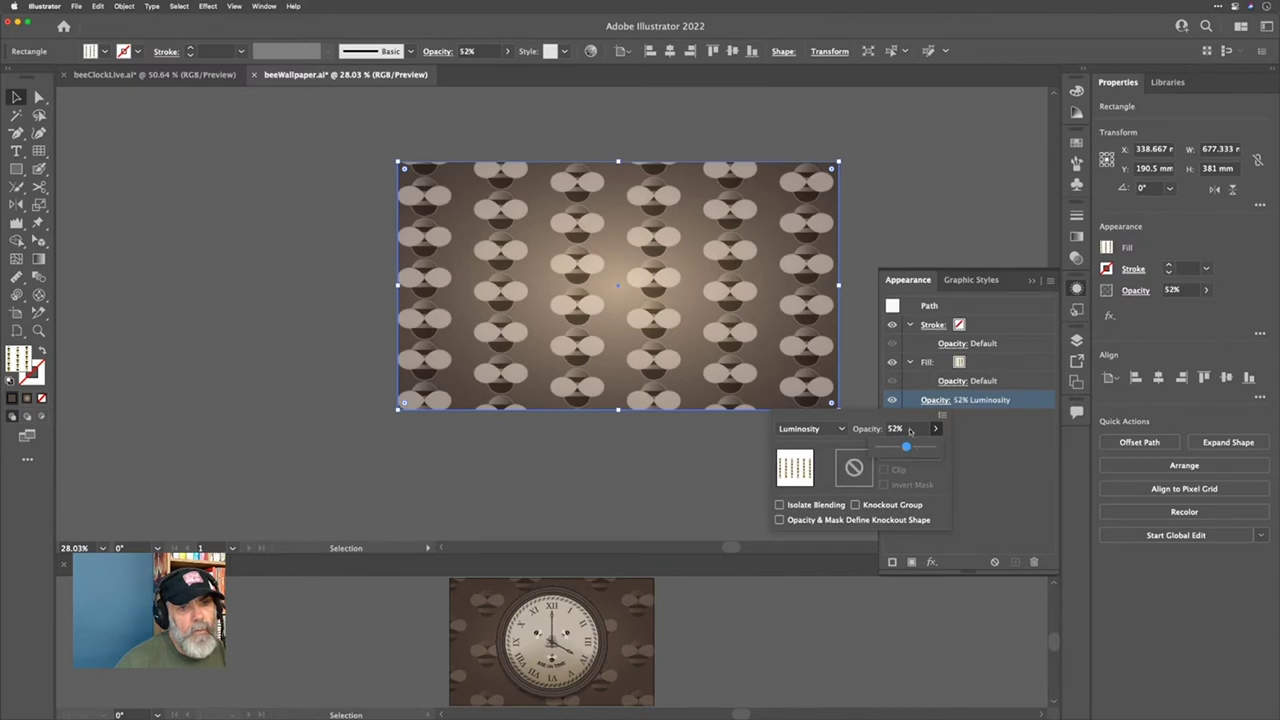
pyautogui.click(909, 429)
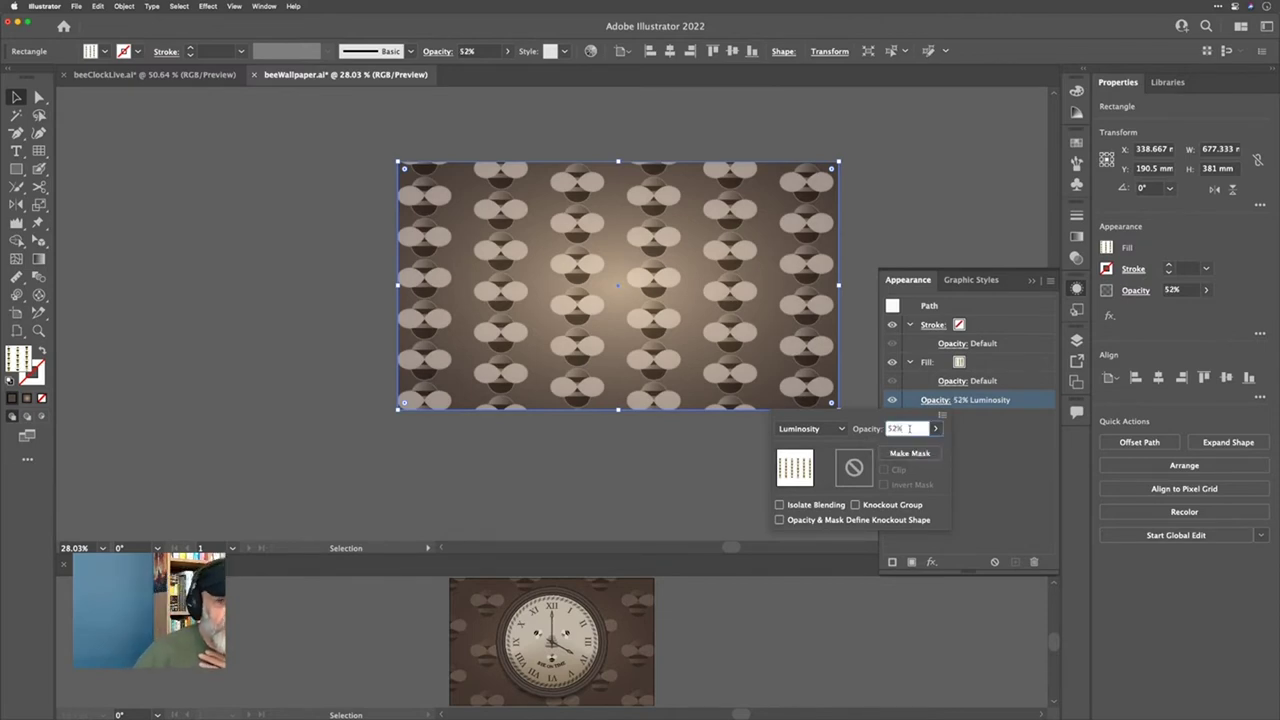
pyautogui.press('Up')
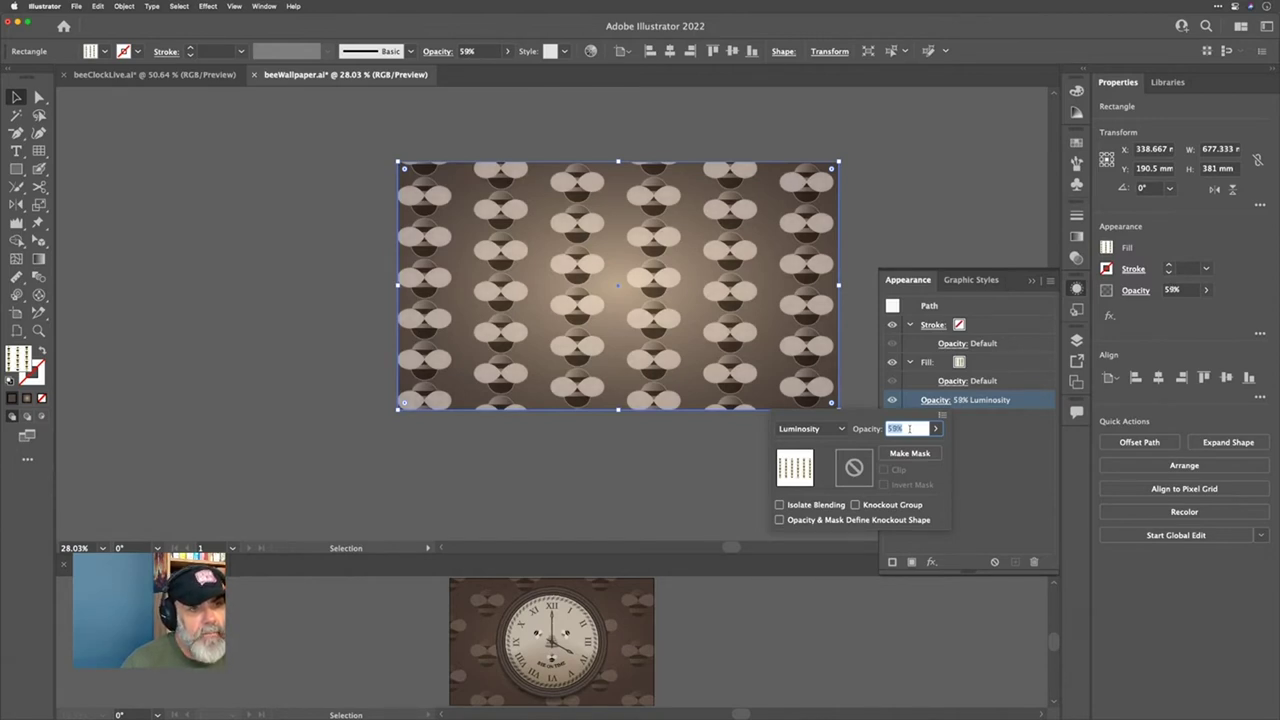
pyautogui.click(1075, 290)
pyautogui.click(1075, 290)
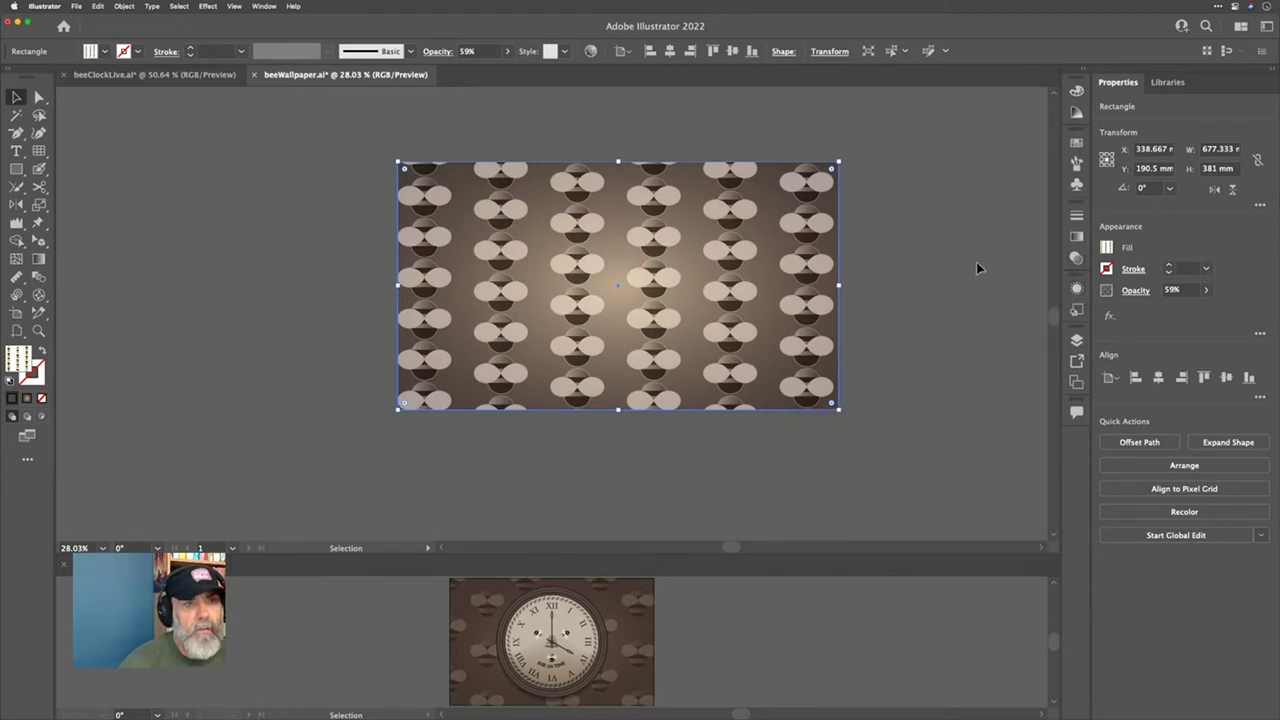
pyautogui.click(968, 266)
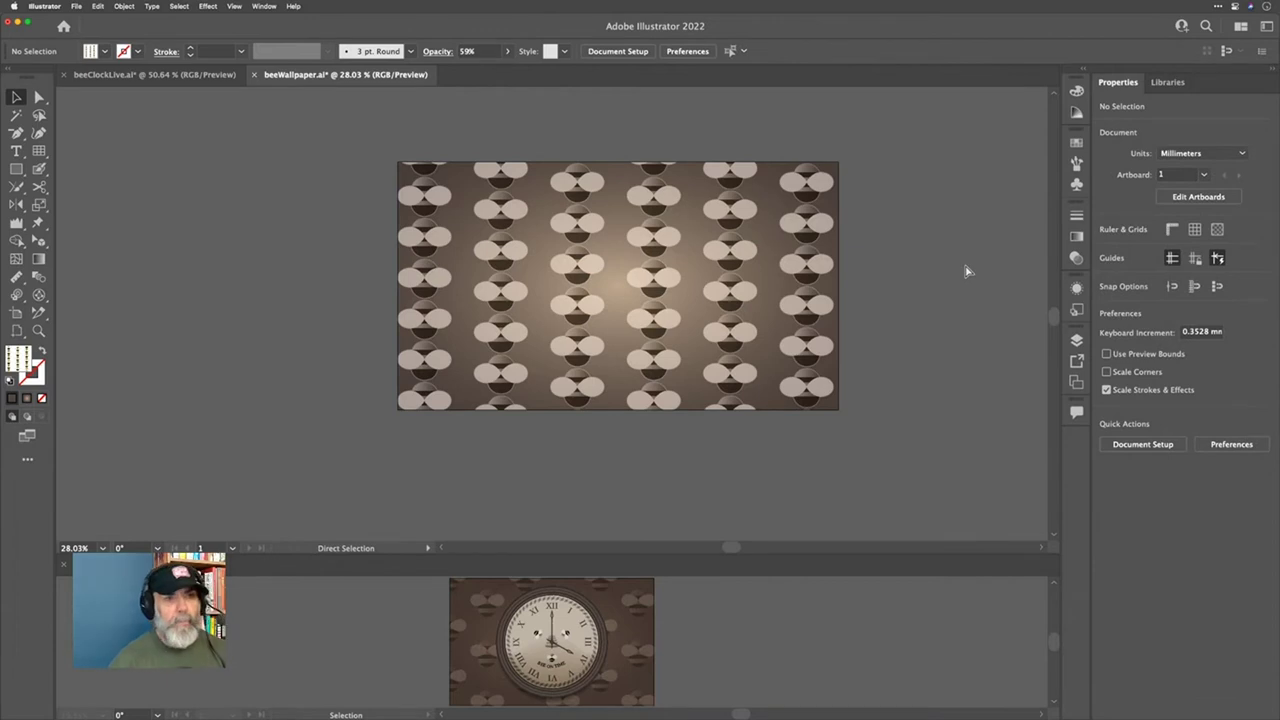
pyautogui.press('super+s')
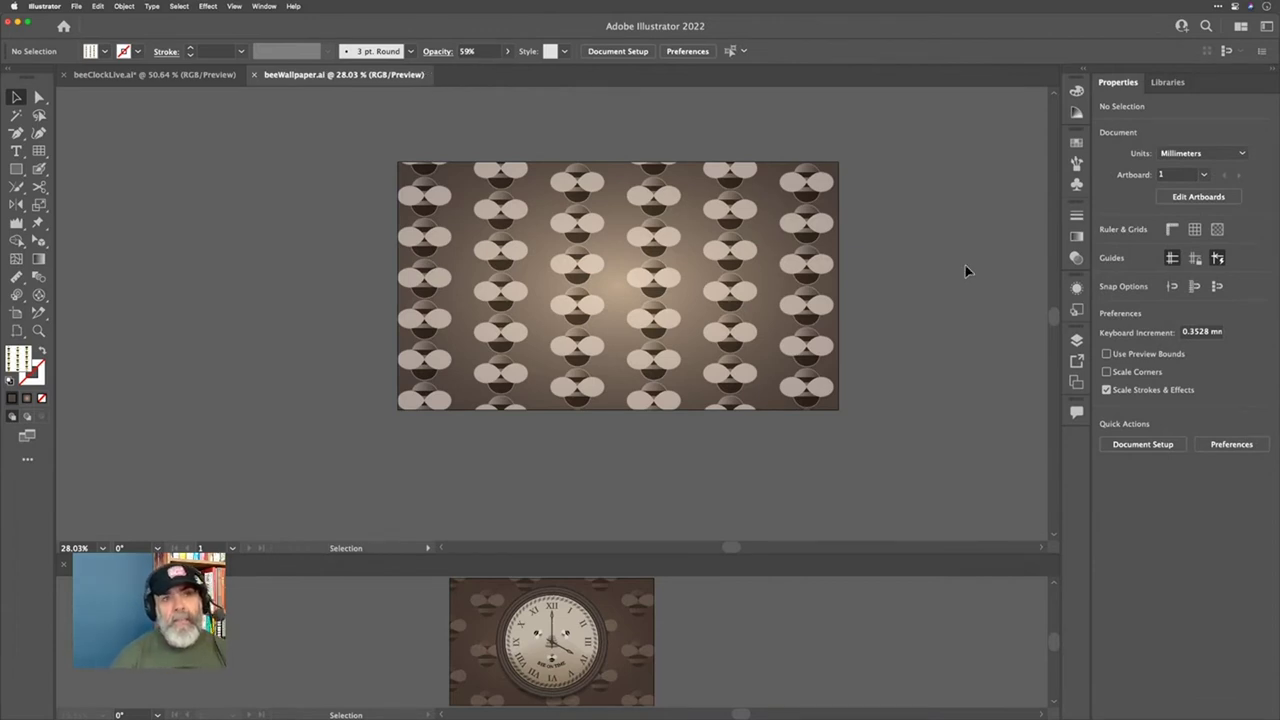
# Step: Group the bee-patterned and gradient rectangles, and add a new group fill coloured with the dark grey-brown swatch
pyautogui.click(769, 222)
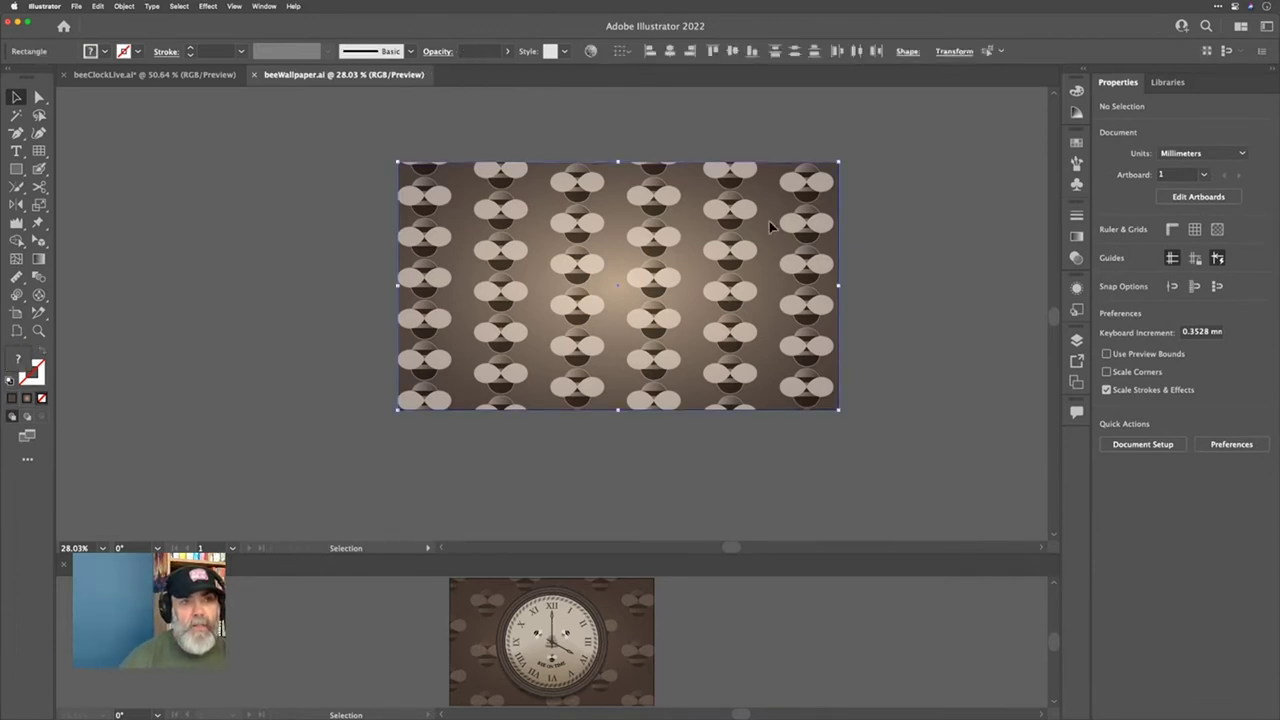
pyautogui.press('super+g')
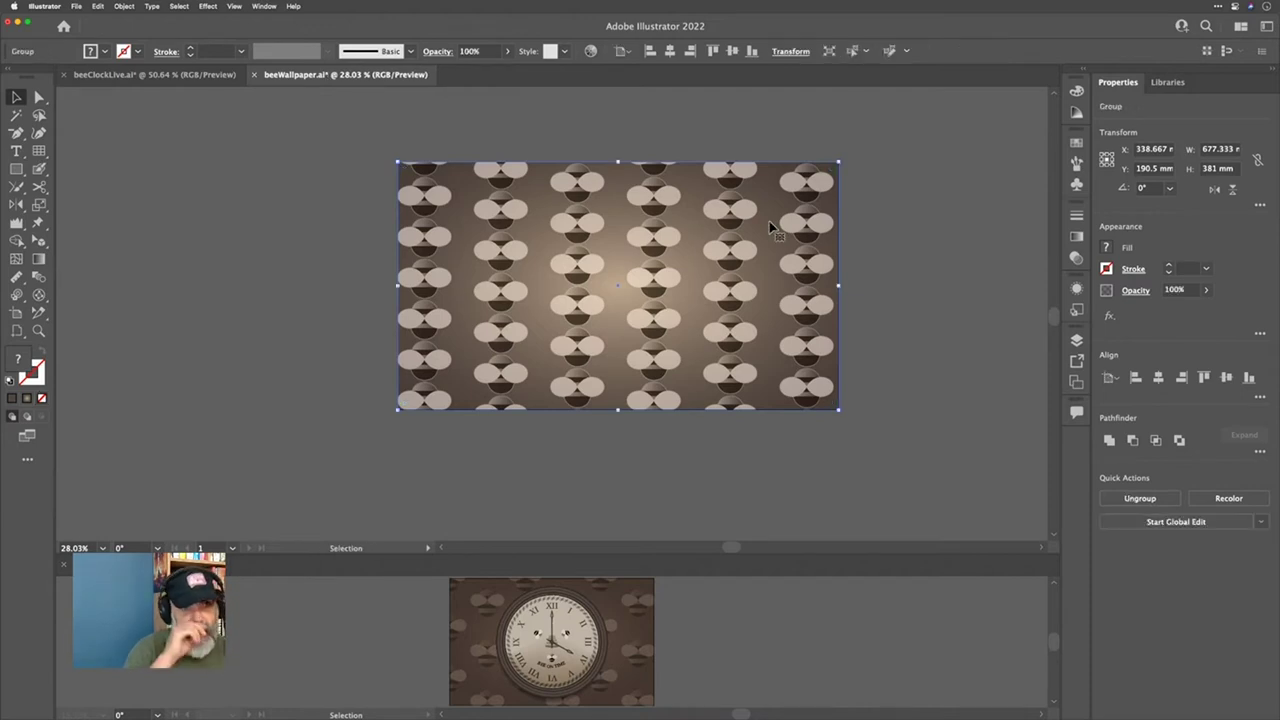
pyautogui.press('a')
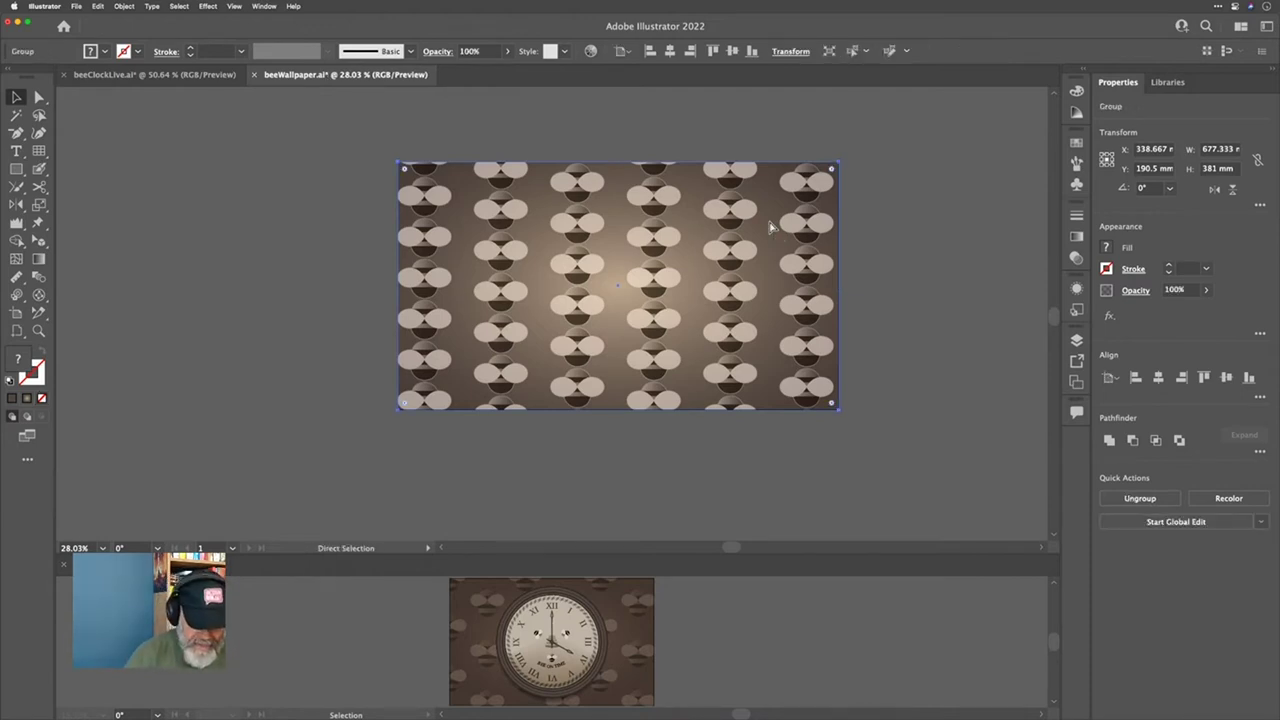
pyautogui.press('v')
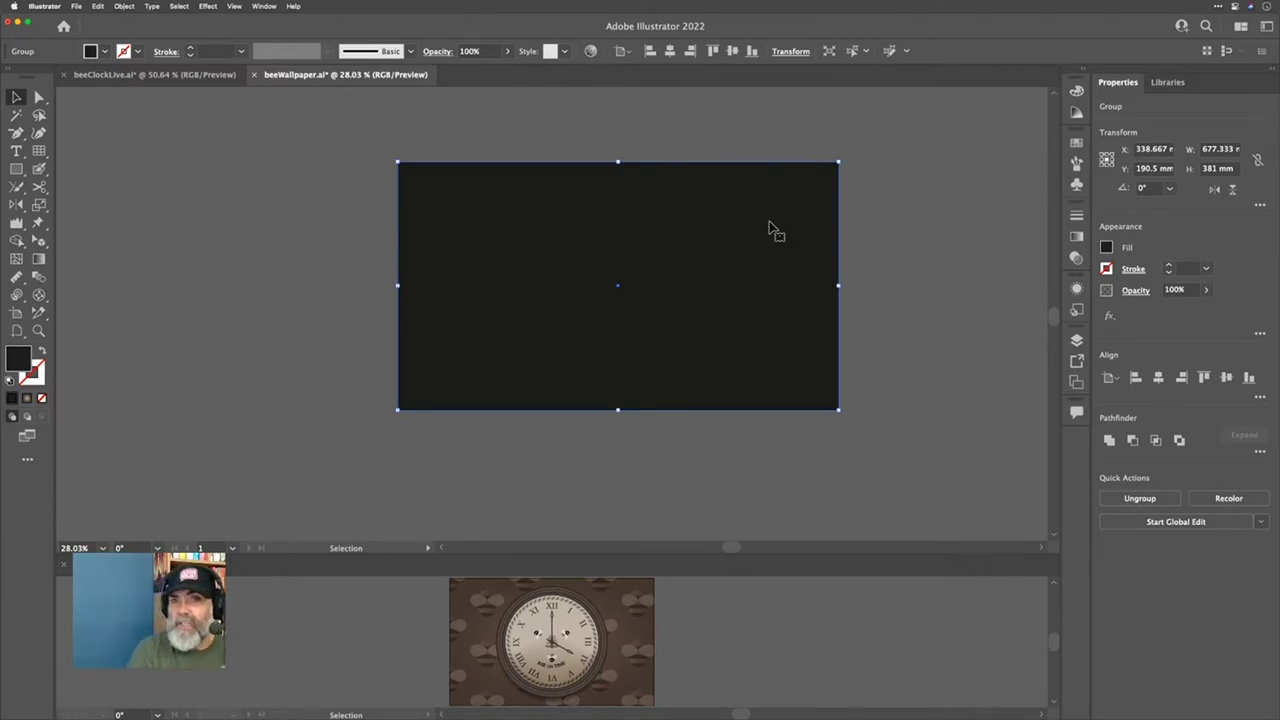
pyautogui.press('super+0')
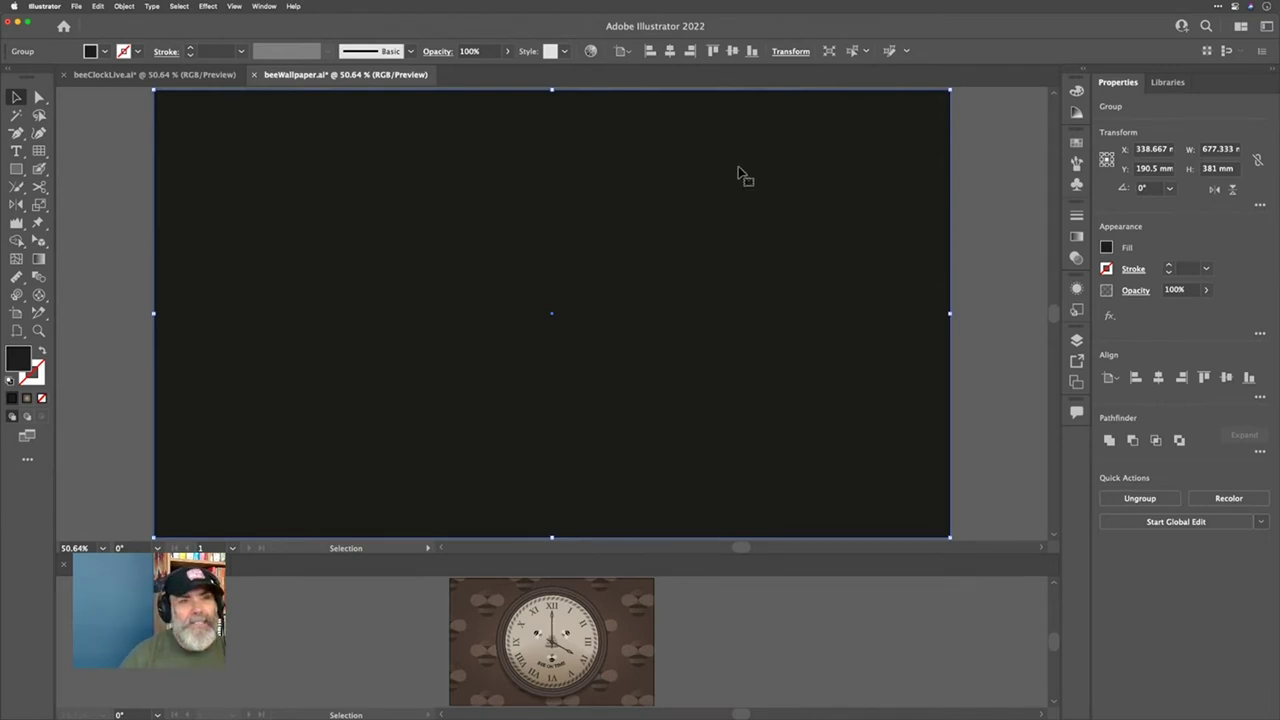
pyautogui.click(103, 52)
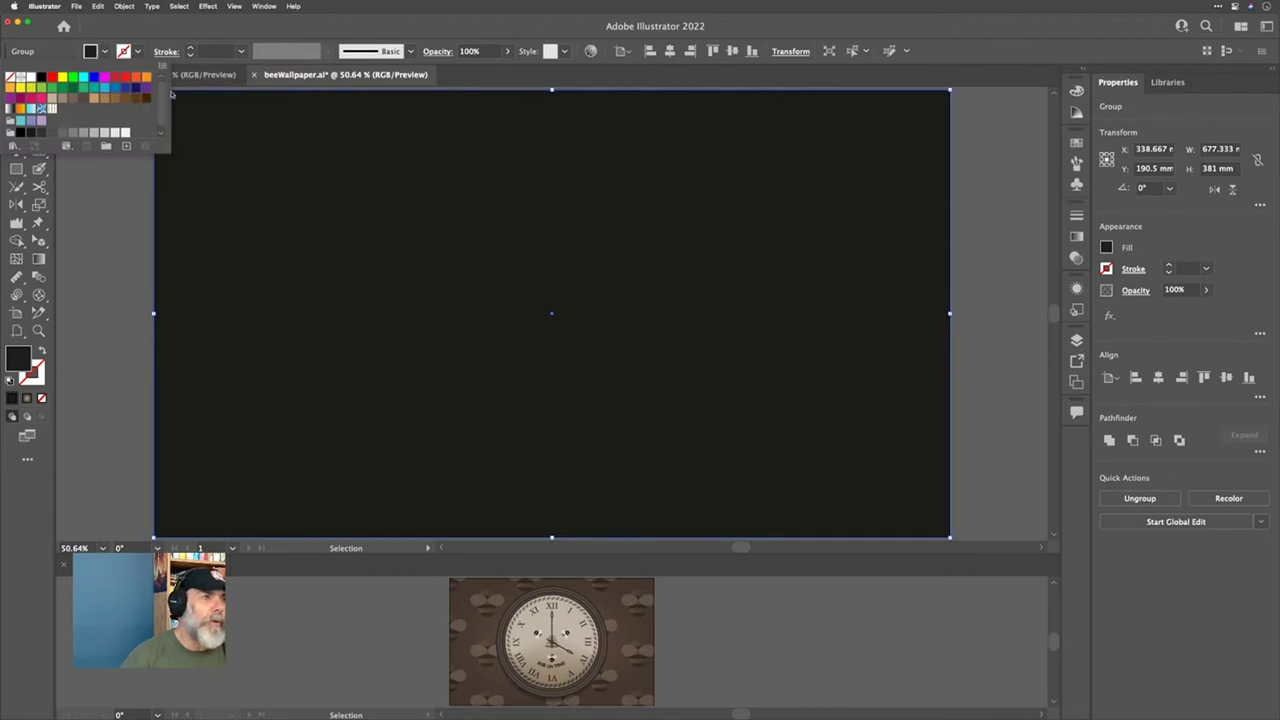
pyautogui.click(84, 98)
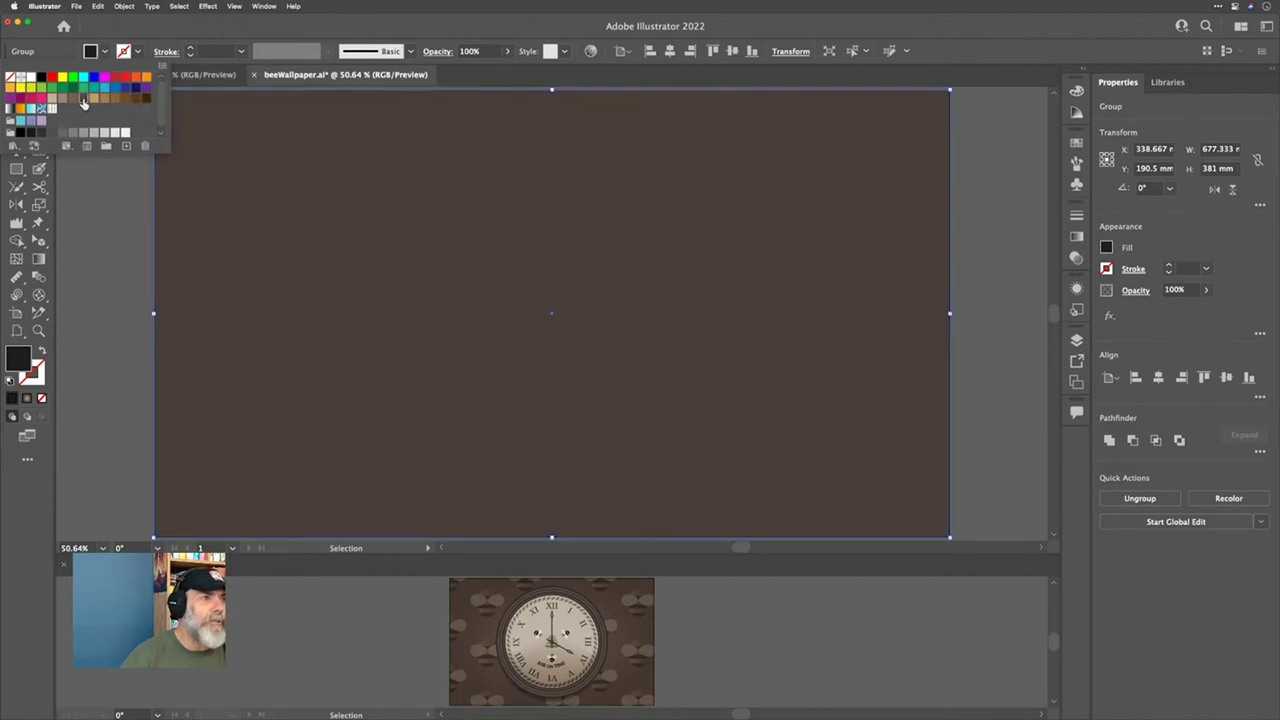
pyautogui.click(240, 20)
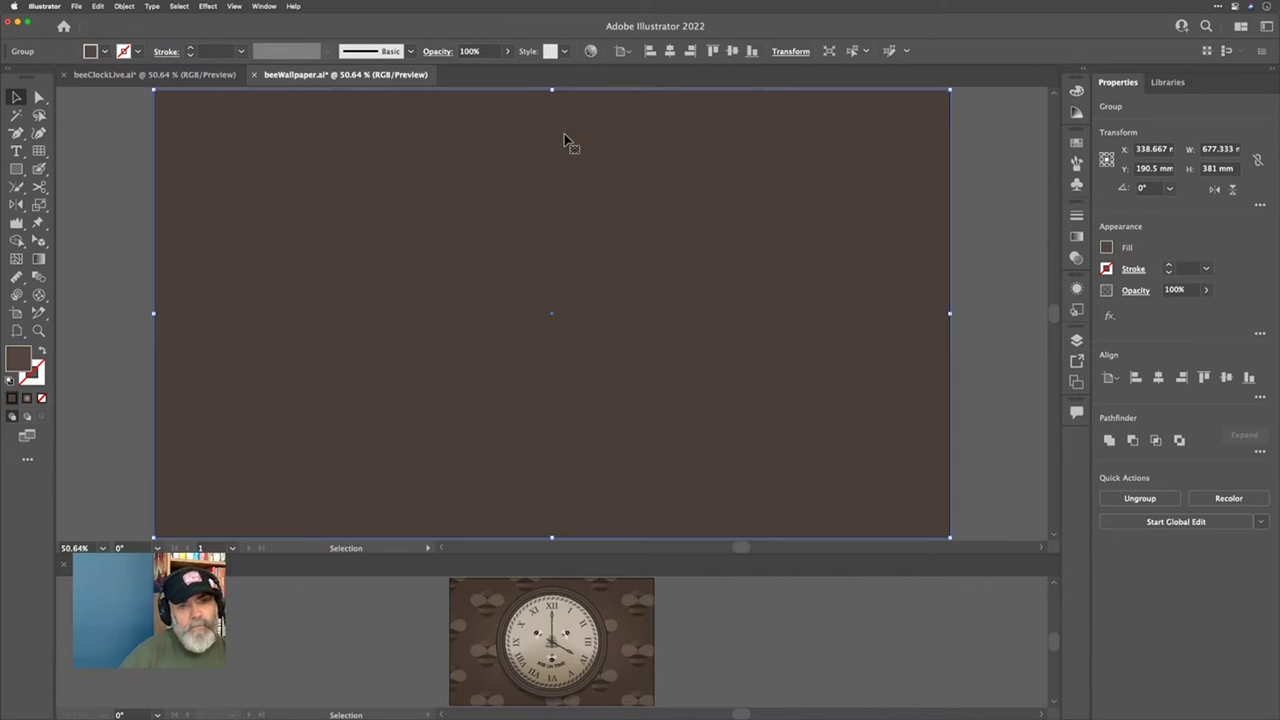
# Step: Apply the Film Grain effect to the group's brown fill with Grain 9, Highlight Area 17 and Intensity 4
pyautogui.click(1076, 288)
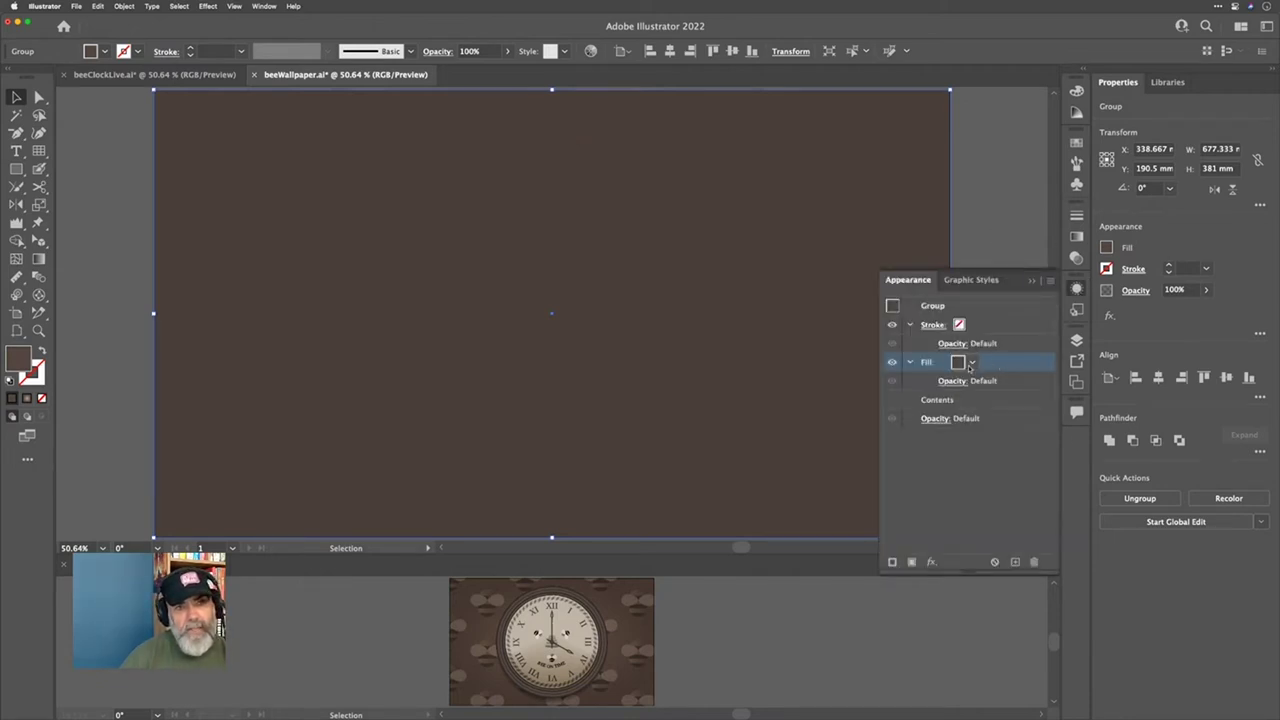
pyautogui.click(1076, 288)
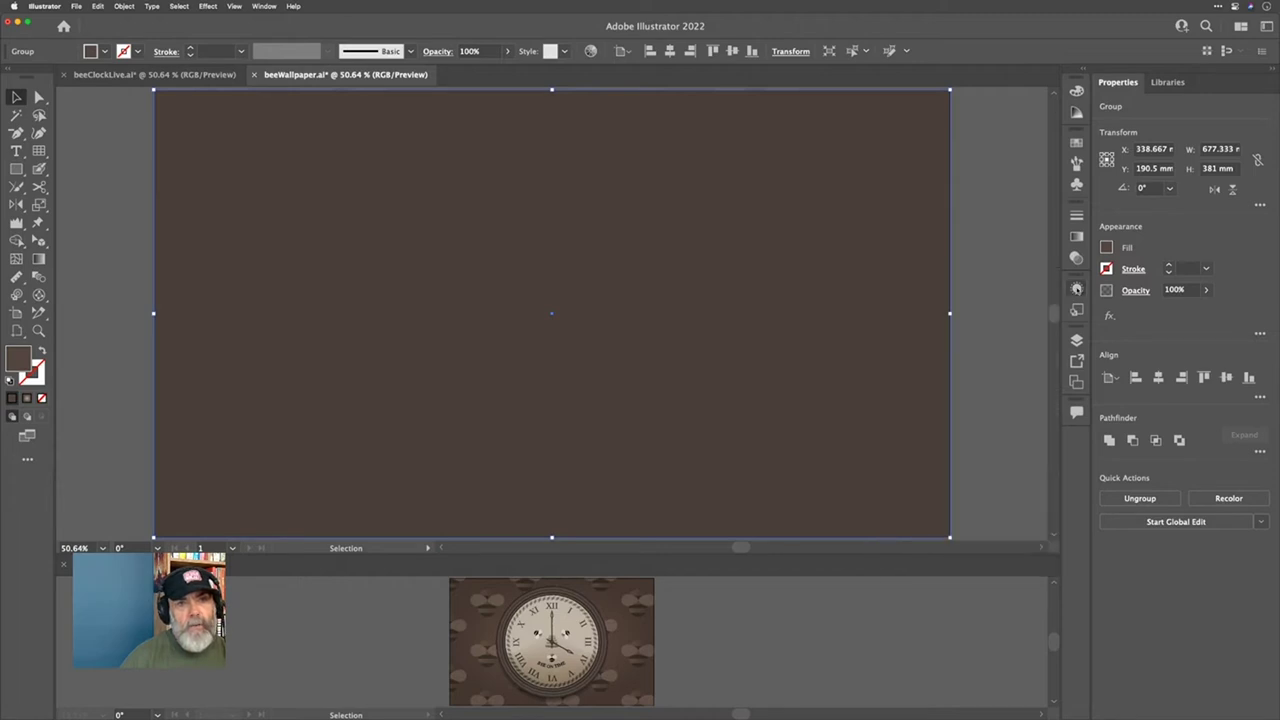
pyautogui.click(205, 6)
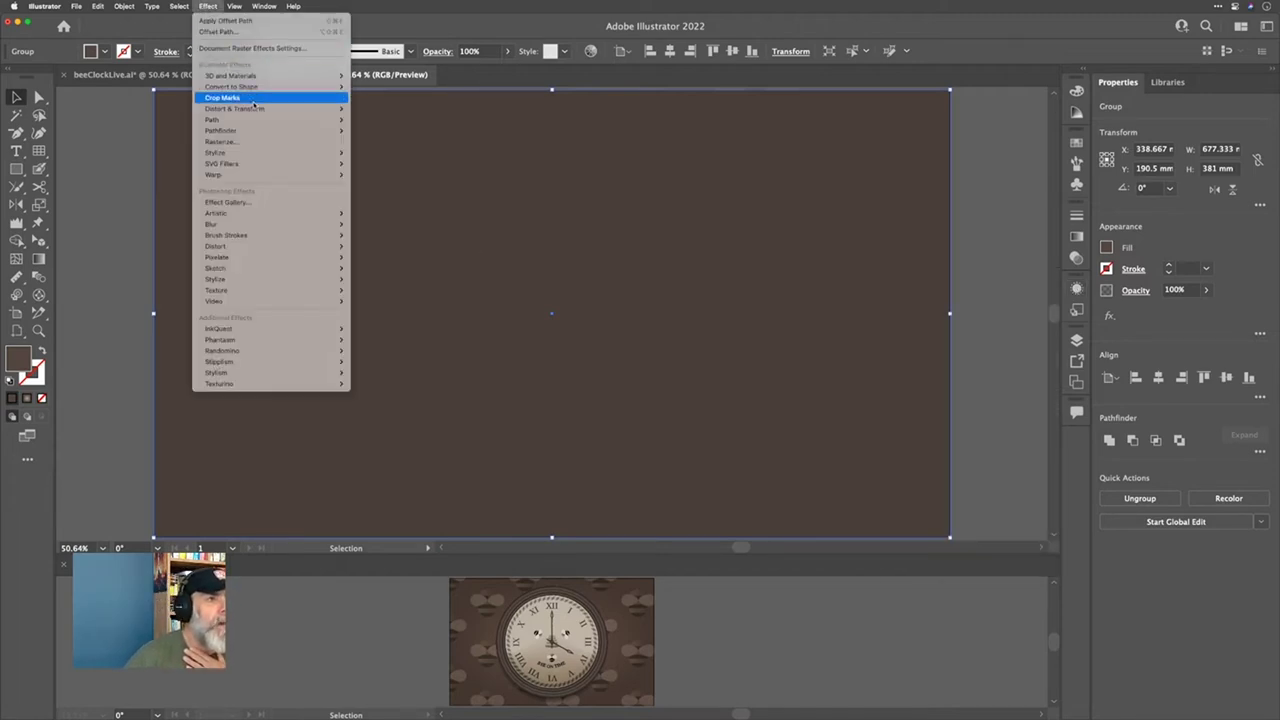
pyautogui.moveTo(256, 111)
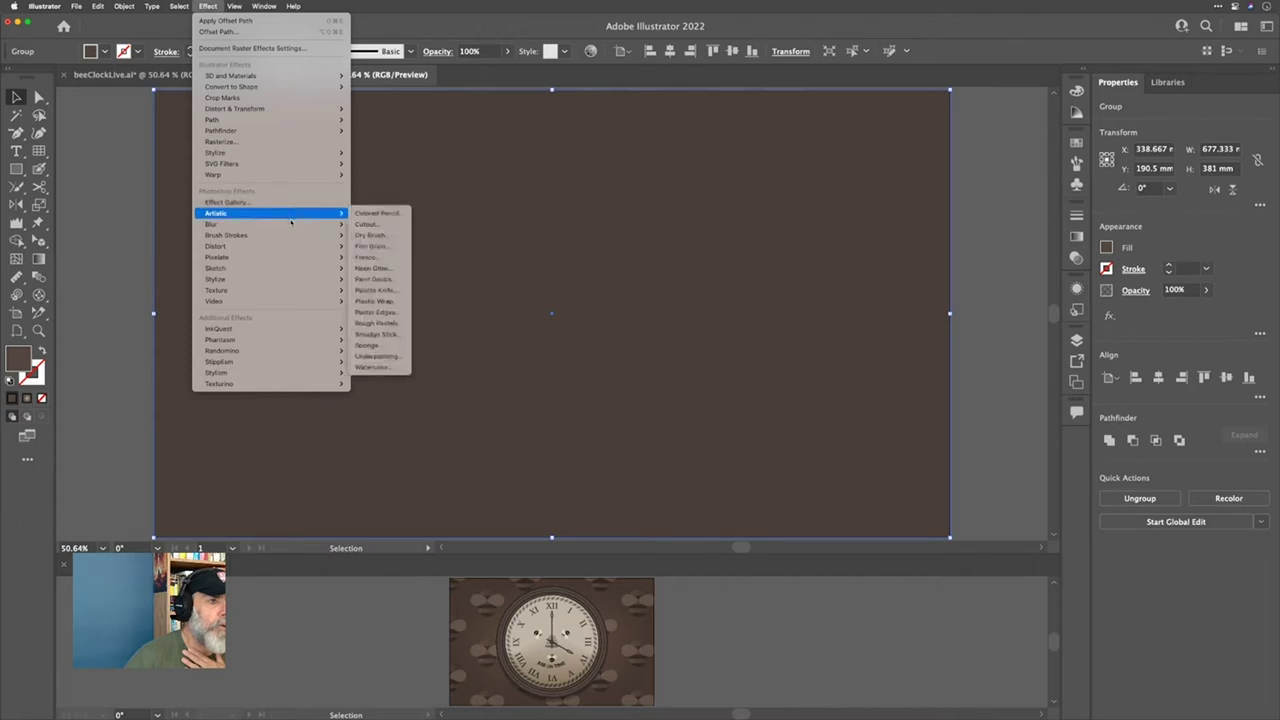
pyautogui.moveTo(303, 214)
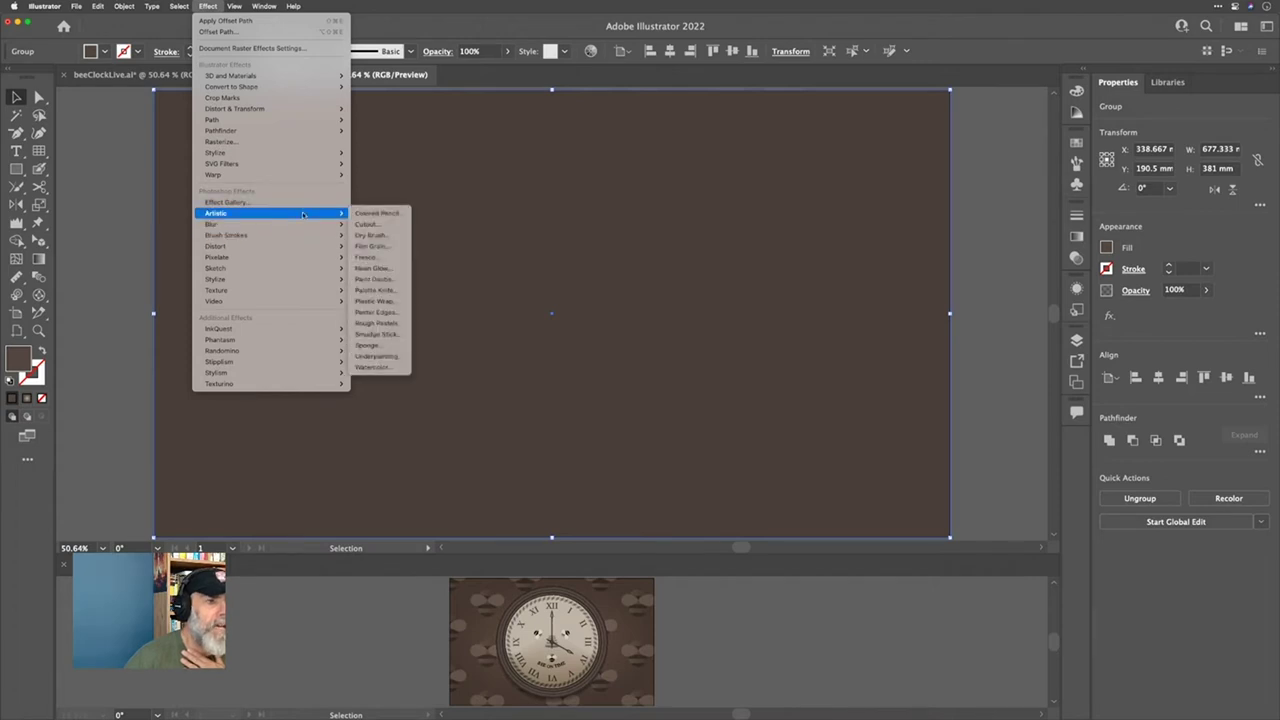
pyautogui.click(370, 247)
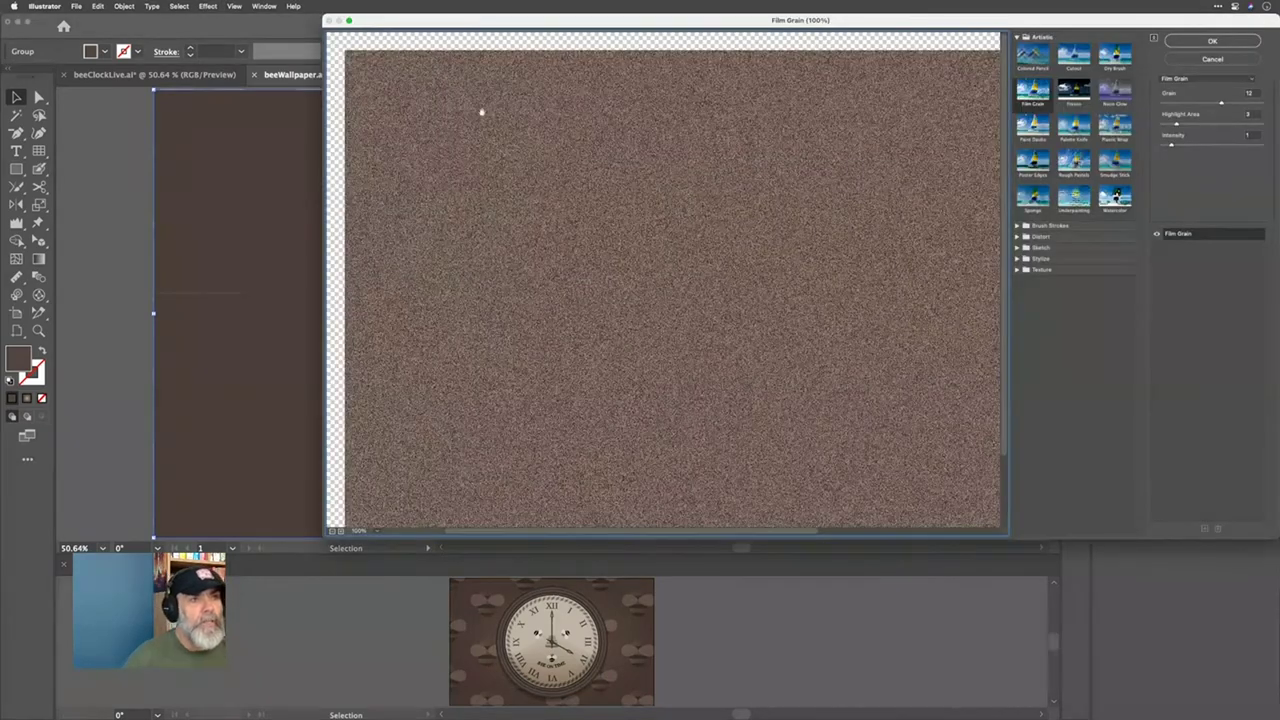
pyautogui.moveTo(415, 28); pyautogui.dragTo(268, 38)
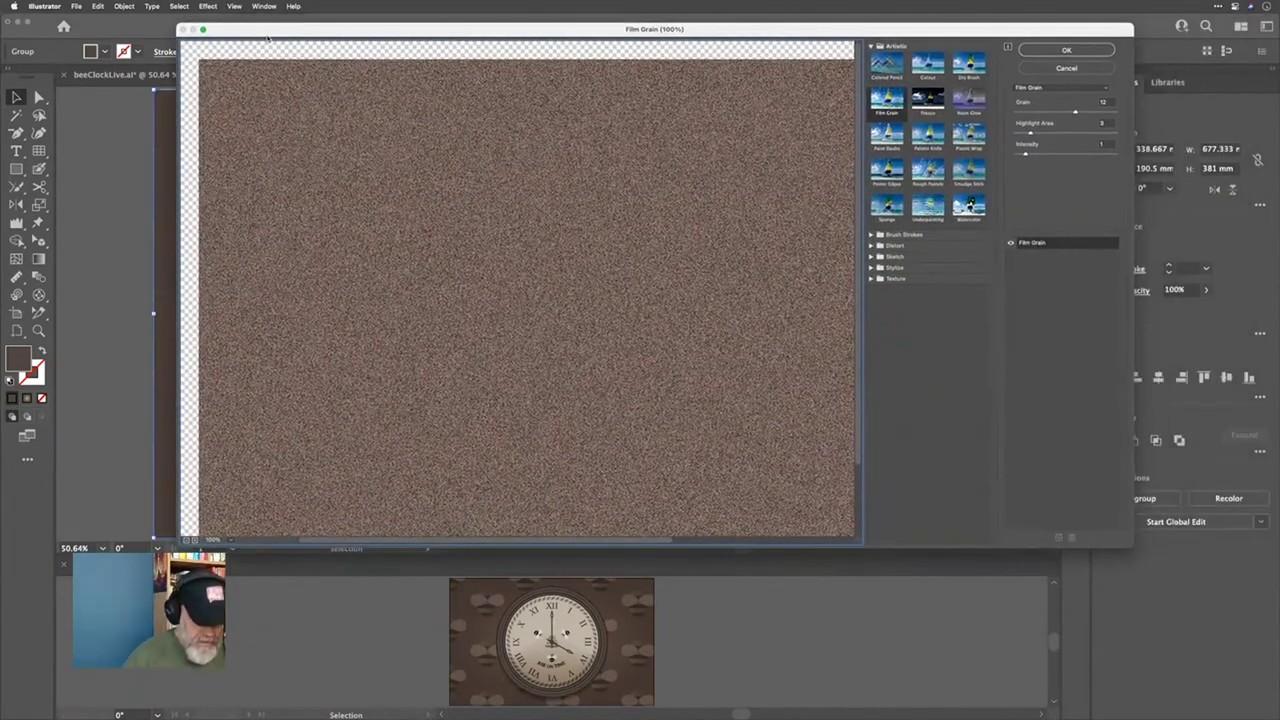
pyautogui.doubleClick(268, 36)
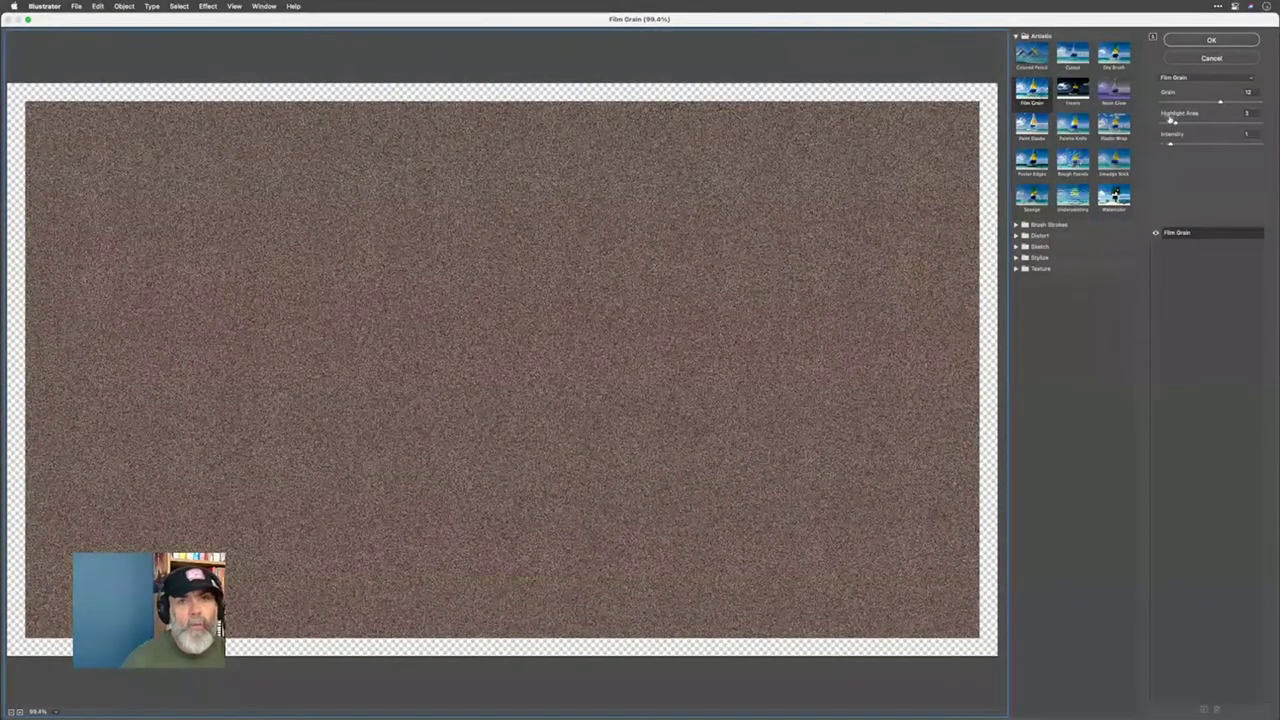
pyautogui.click(1210, 103)
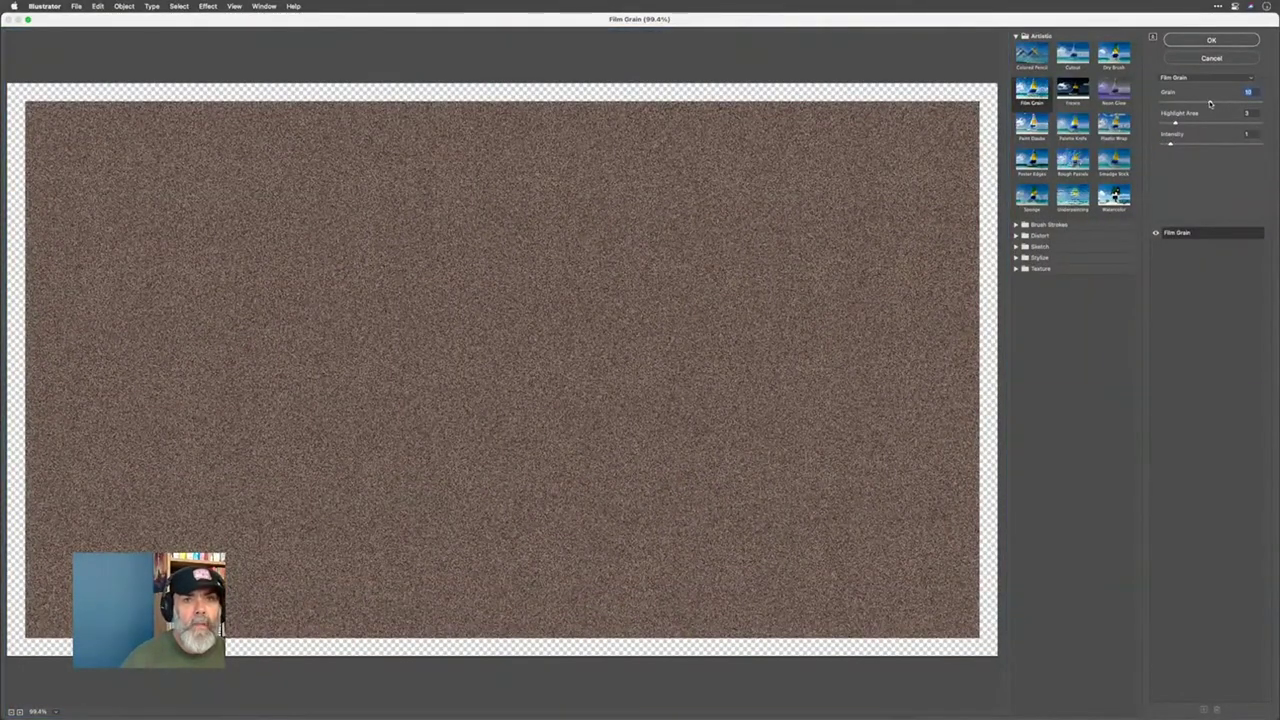
pyautogui.moveTo(1208, 103); pyautogui.dragTo(1205, 103)
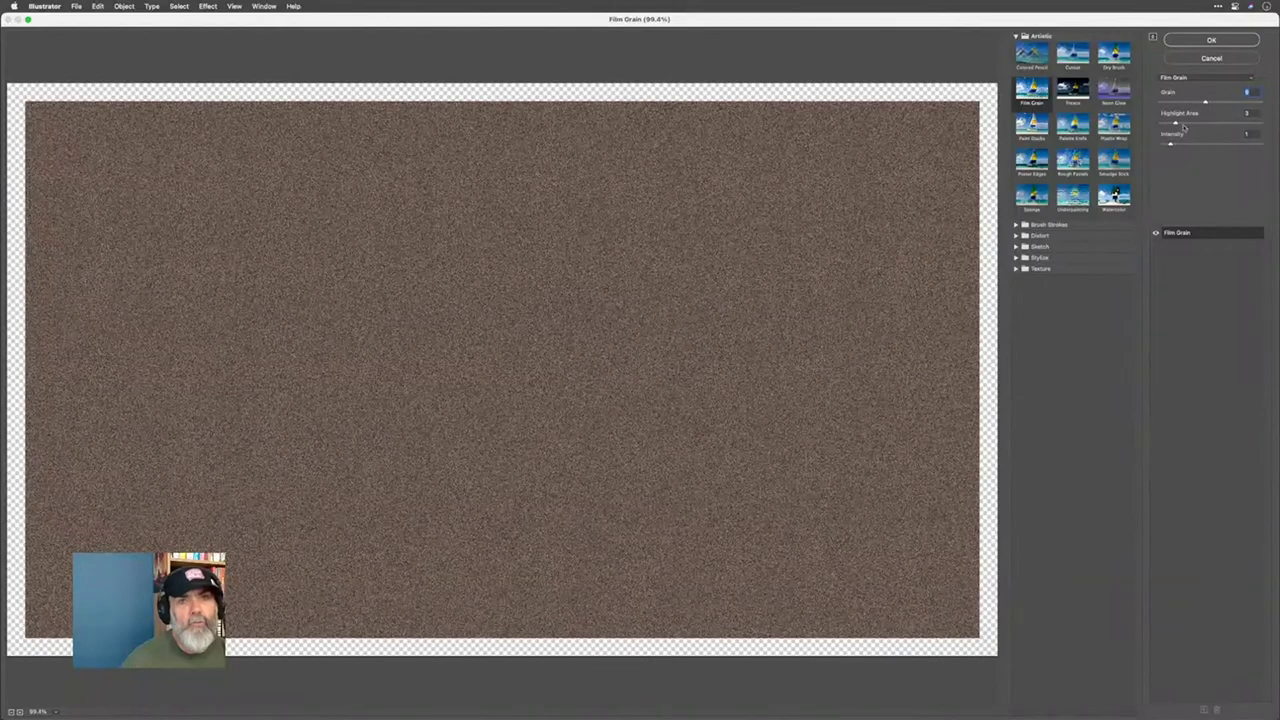
pyautogui.moveTo(1175, 115)
pyautogui.mouseDown()
pyautogui.moveTo(1189, 116)
pyautogui.moveTo(1181, 138)
pyautogui.mouseUp()
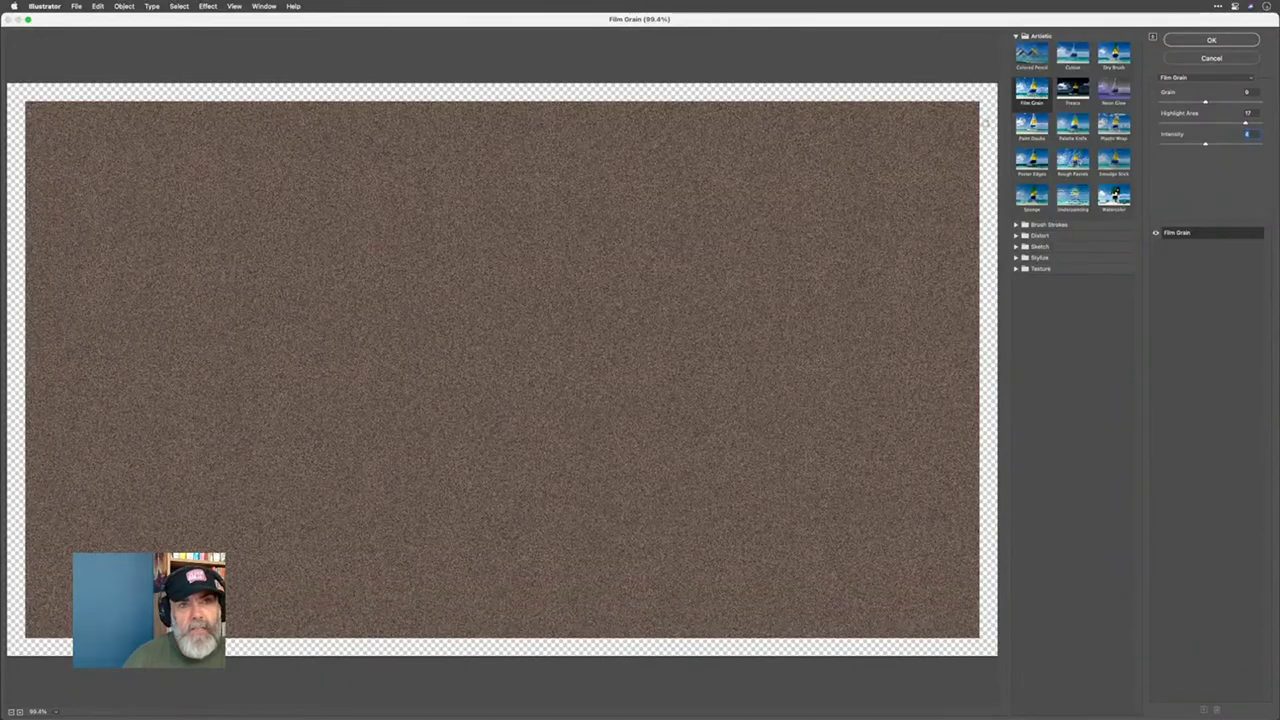
pyautogui.click(1213, 40)
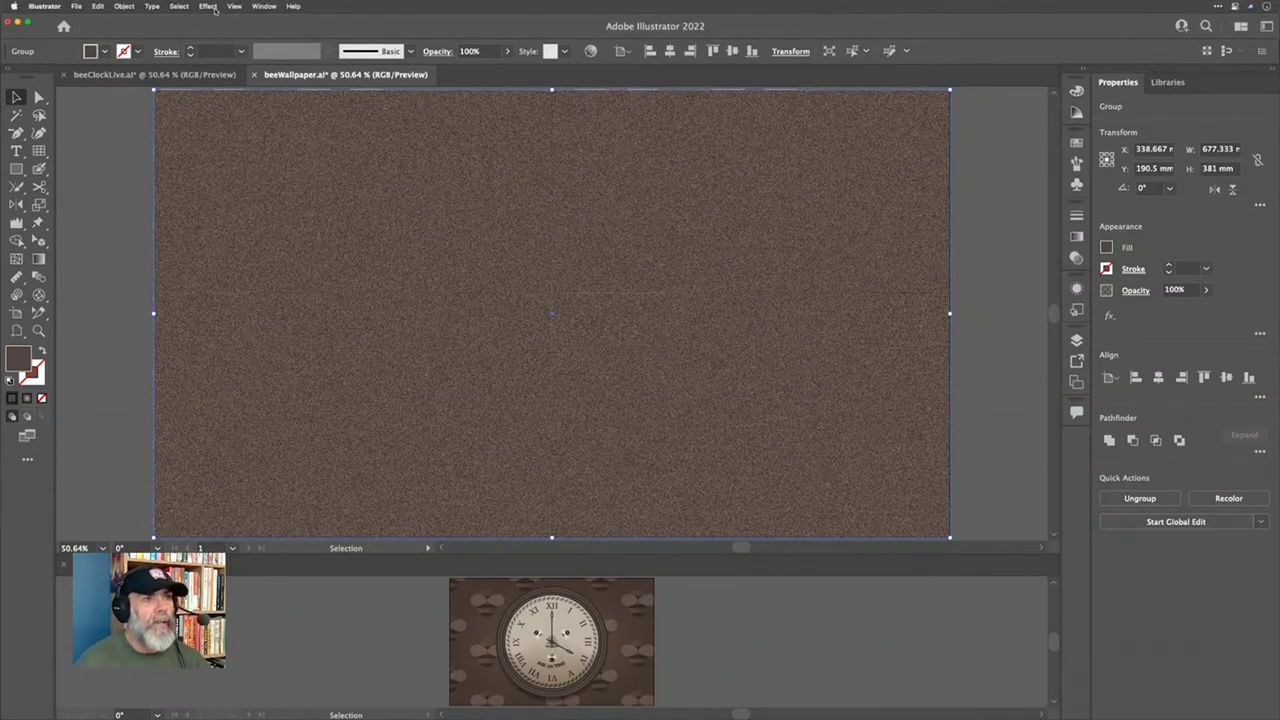
# Step: Set the document raster effects to add 1 mm around objects
pyautogui.click(208, 7)
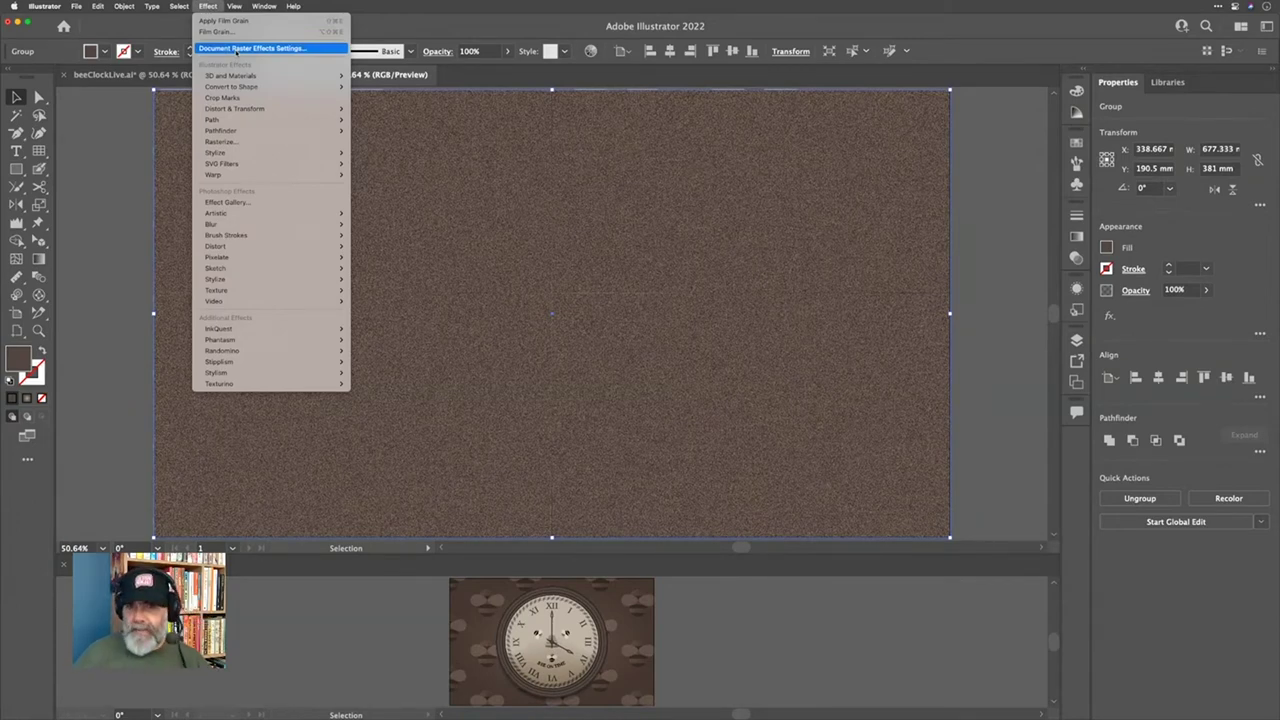
pyautogui.click(236, 48)
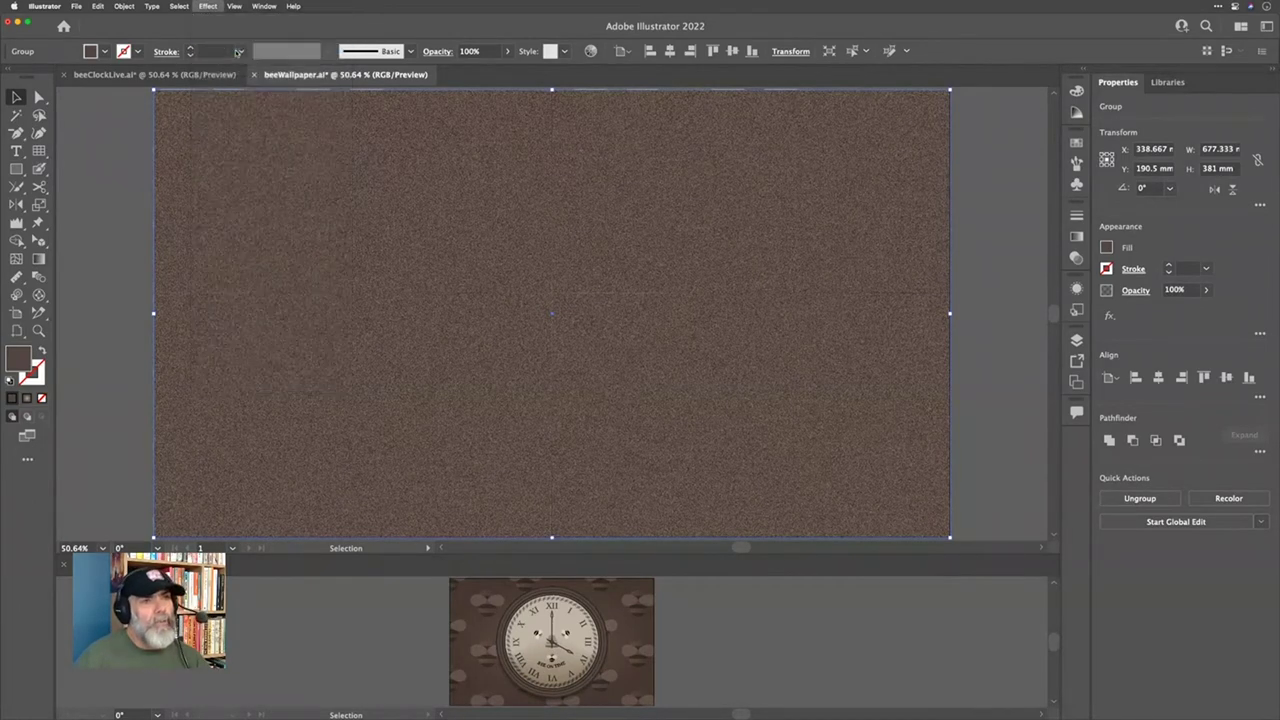
pyautogui.click(582, 410)
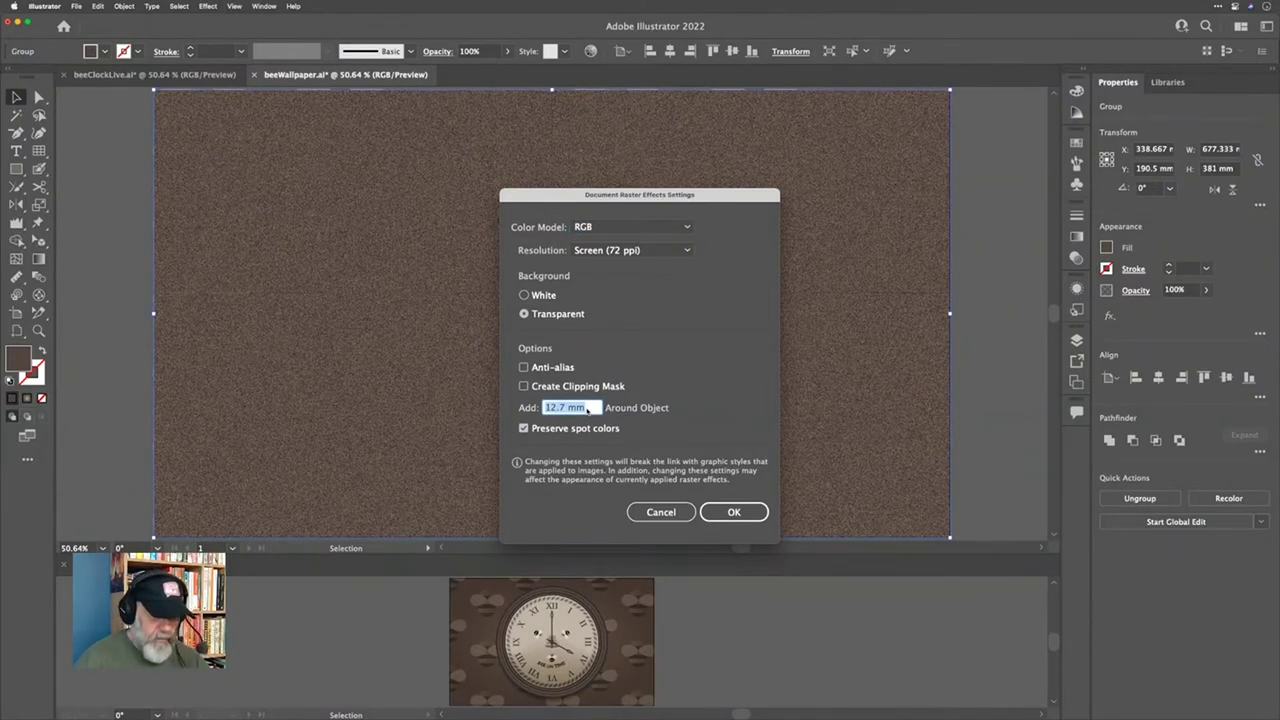
pyautogui.write('1')
pyautogui.click(733, 511)
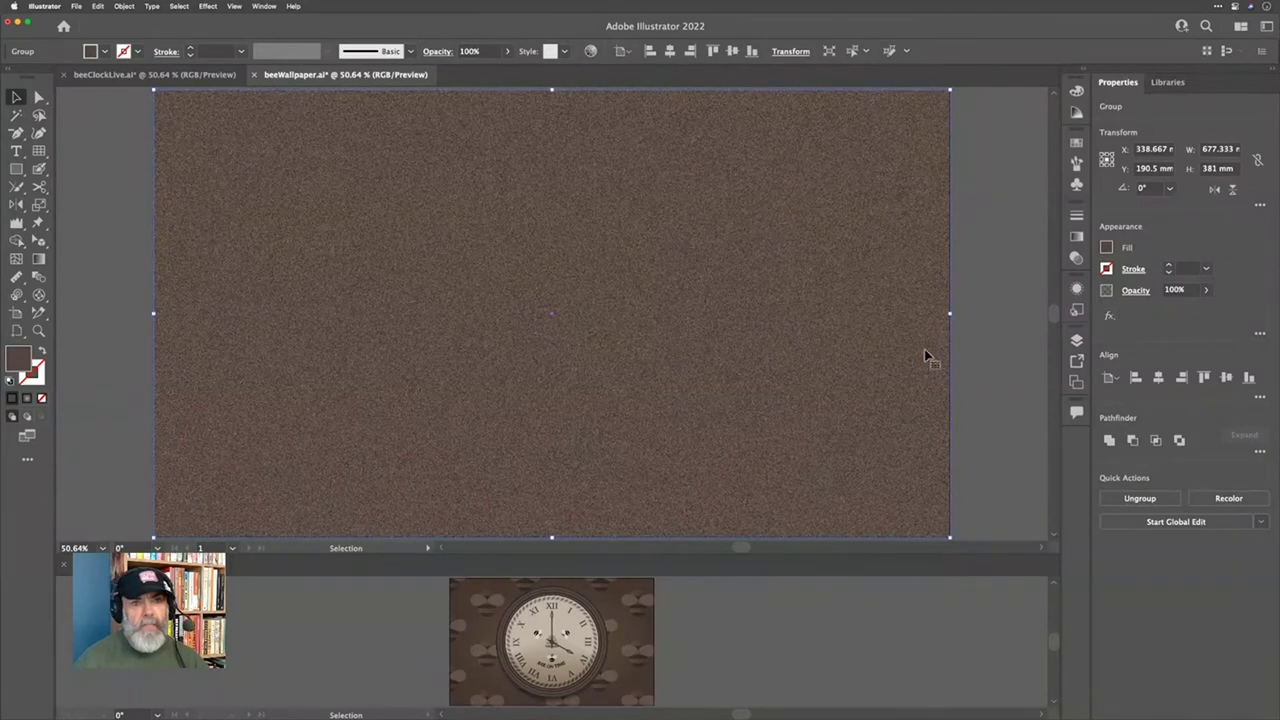
# Step: Review the Film Grain settings applied to the group's brown fill without changing them
pyautogui.click(1077, 290)
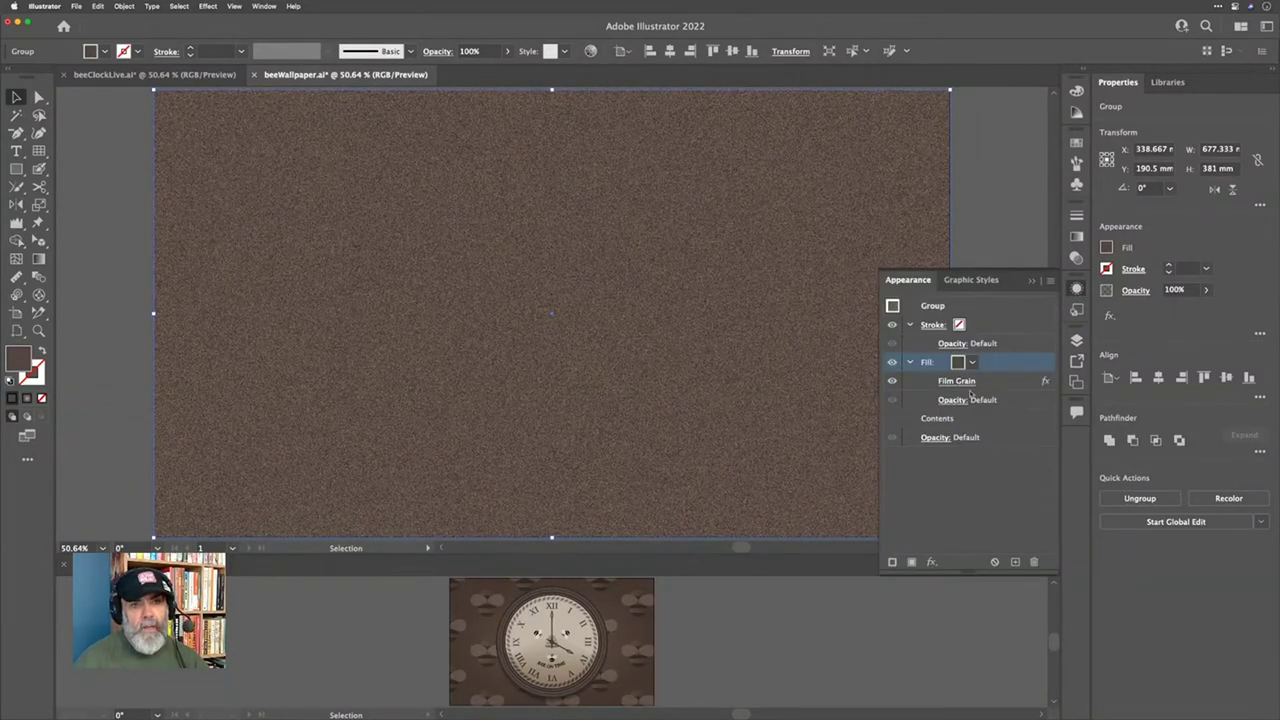
pyautogui.click(958, 381)
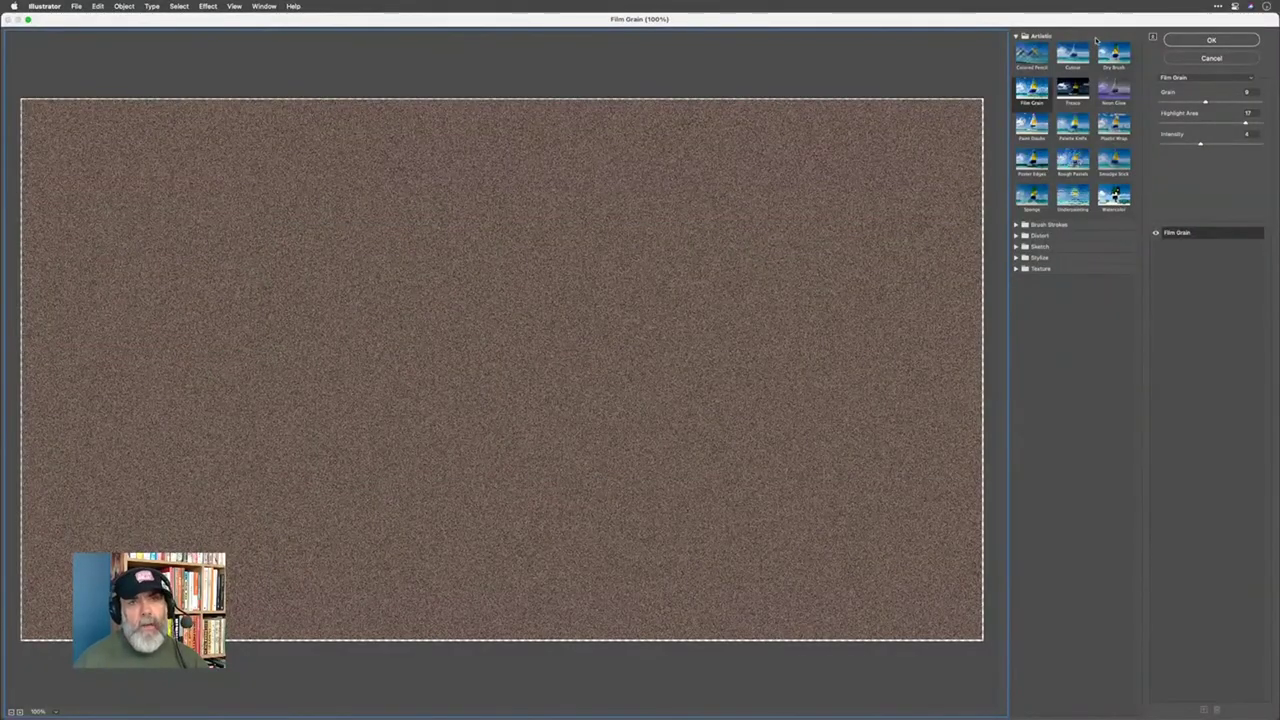
pyautogui.click(1206, 58)
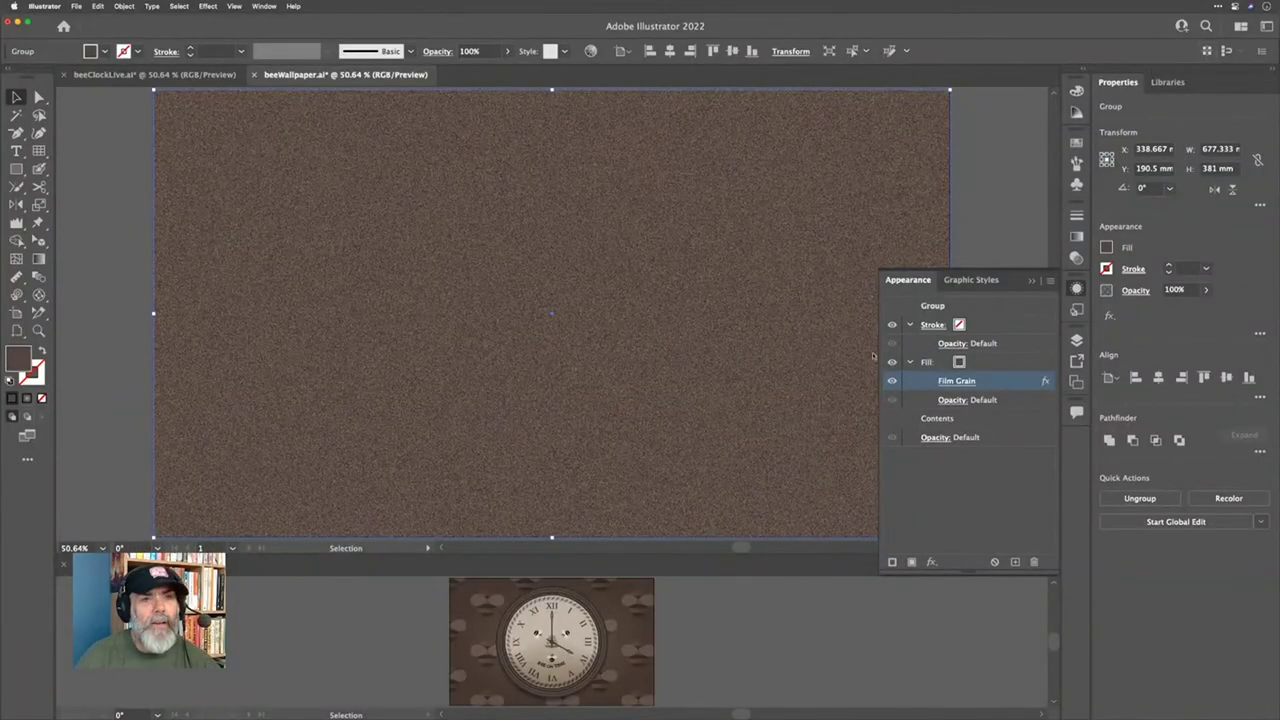
# Step: Set the opacity of the group's Film Grain fill to 64% and deselect the artwork
pyautogui.click(970, 362)
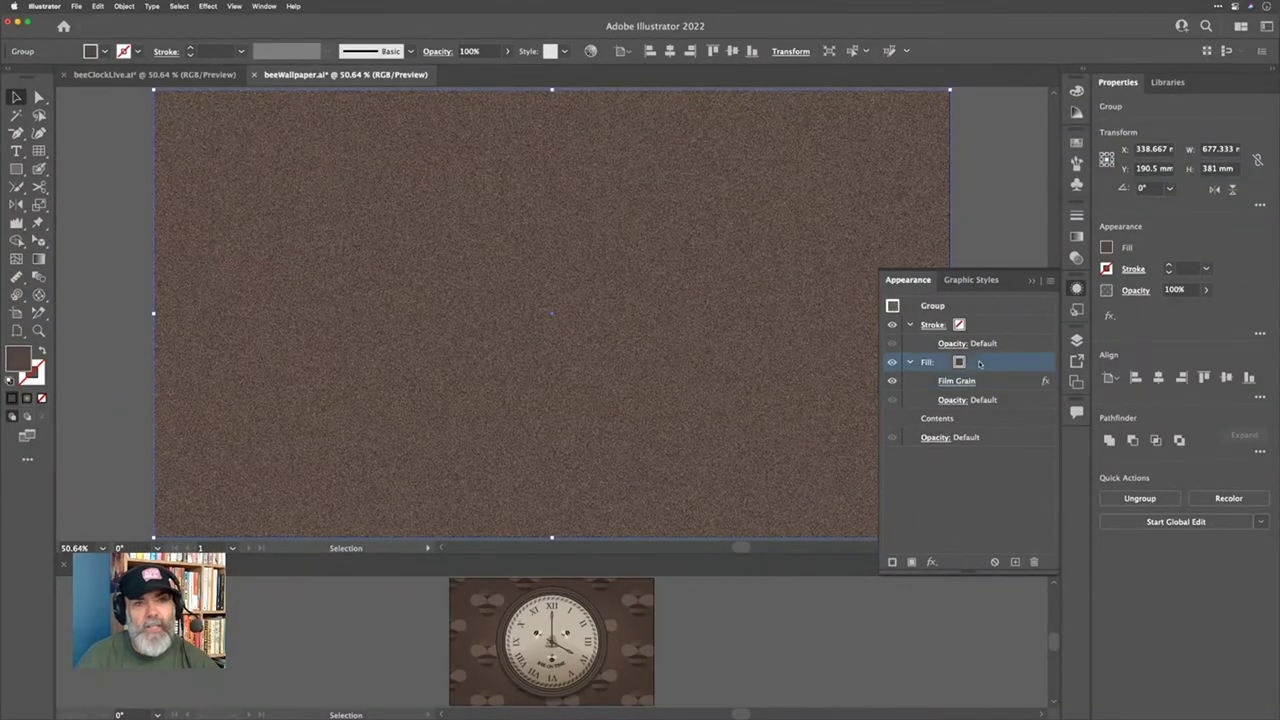
pyautogui.click(970, 402)
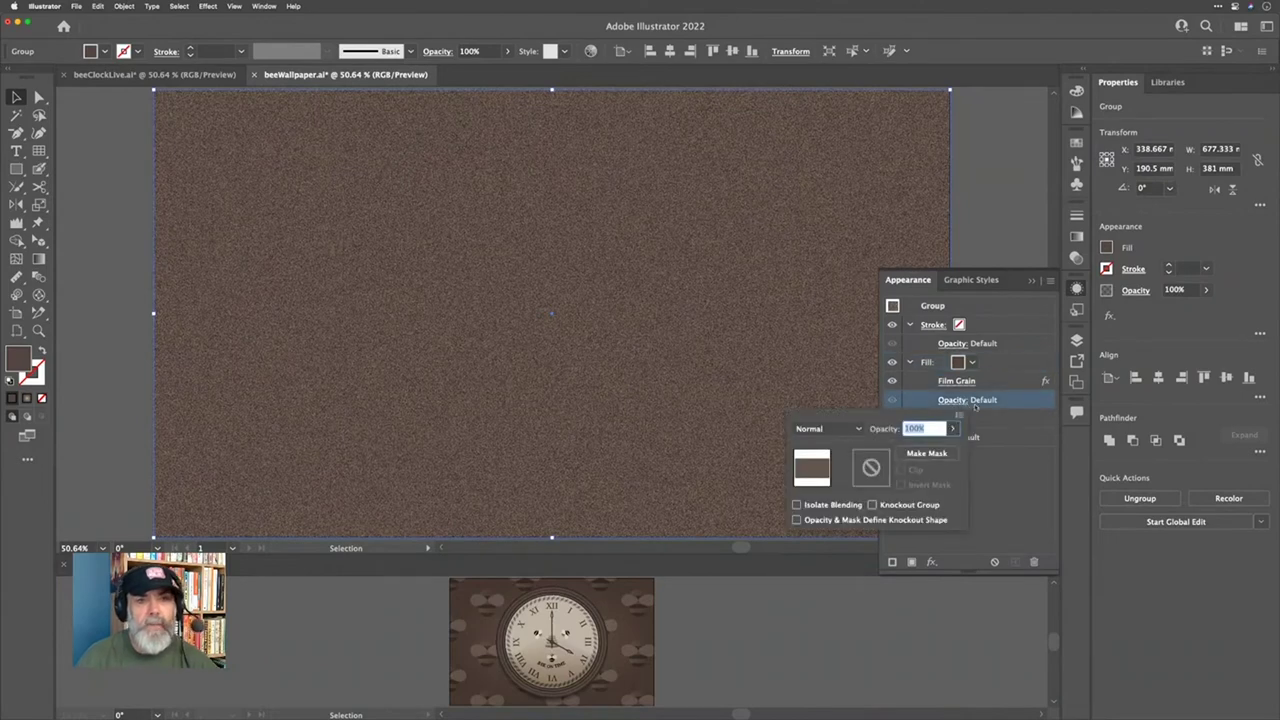
pyautogui.click(953, 428)
pyautogui.moveTo(949, 449); pyautogui.dragTo(919, 452)
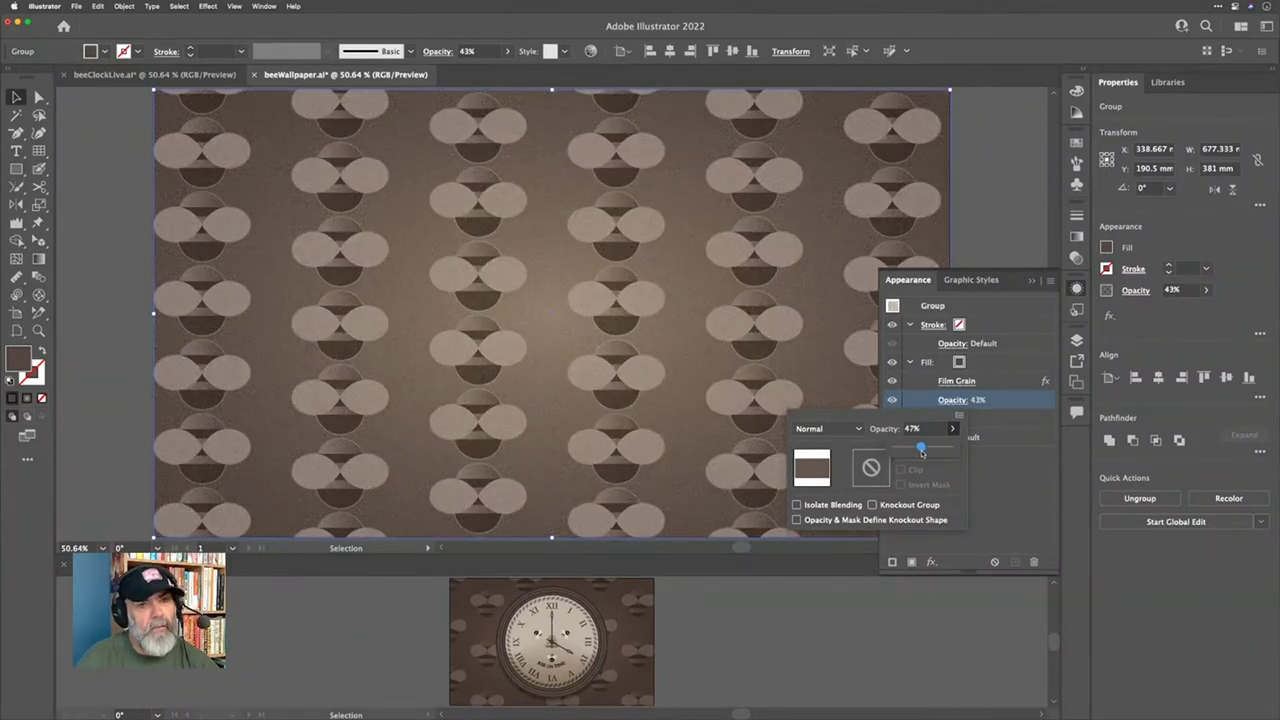
pyautogui.click(922, 430)
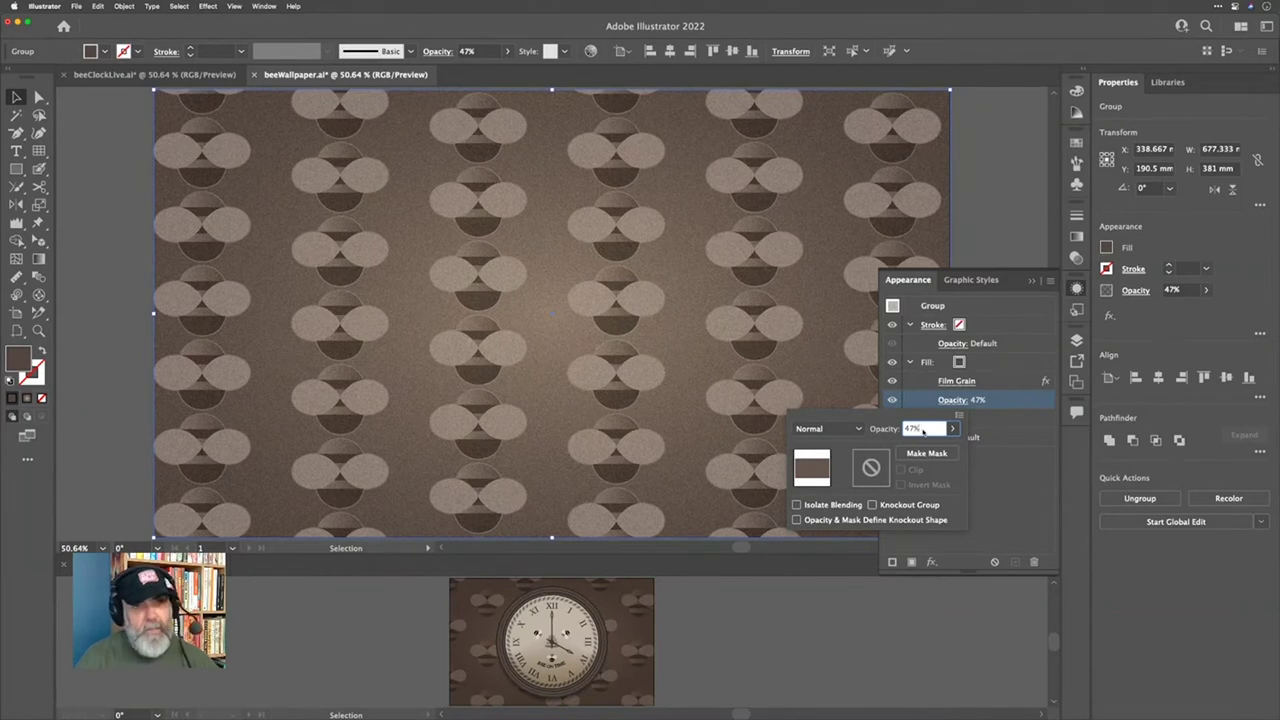
pyautogui.press('Up')
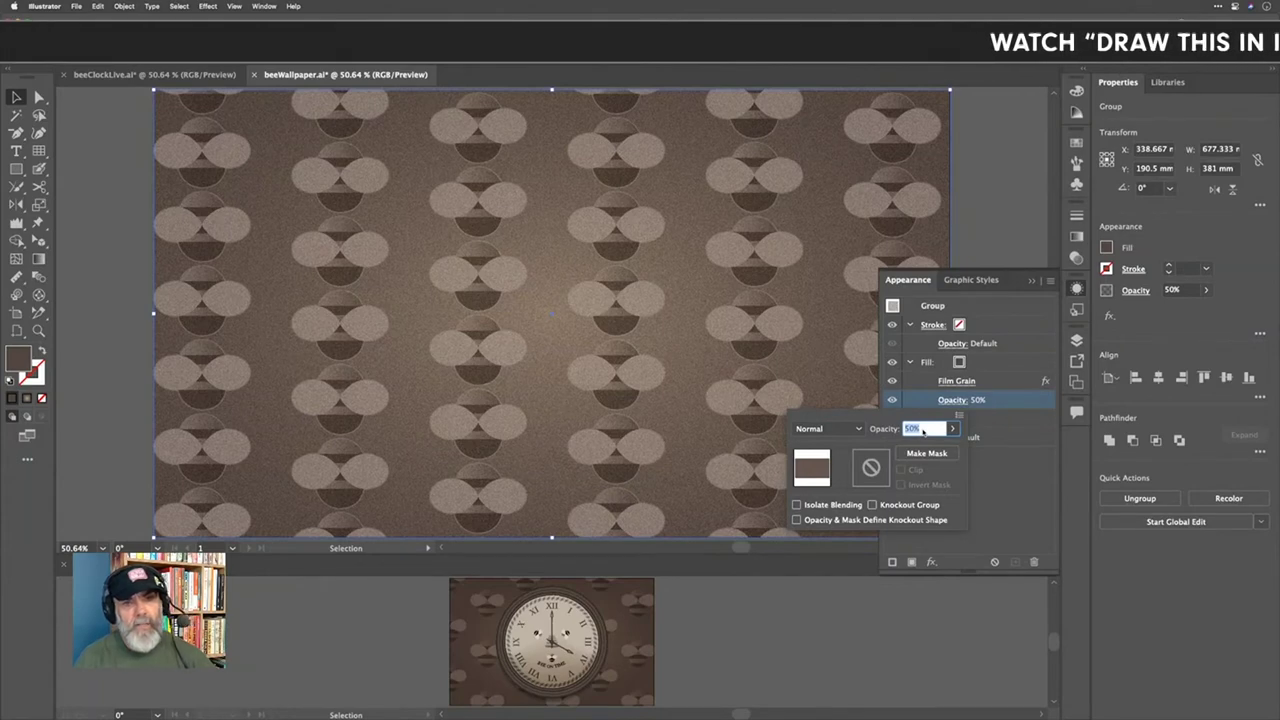
pyautogui.hotkey('shift', 'Up')
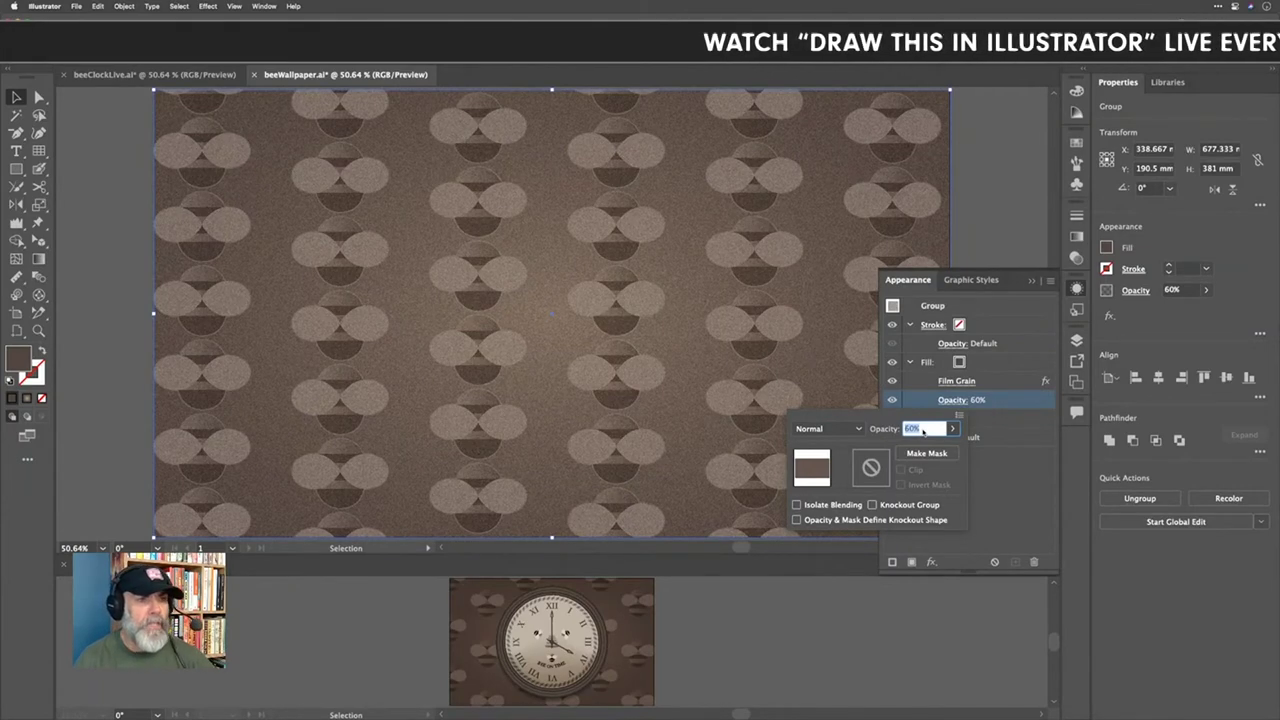
pyautogui.hotkey('shift', 'Up')
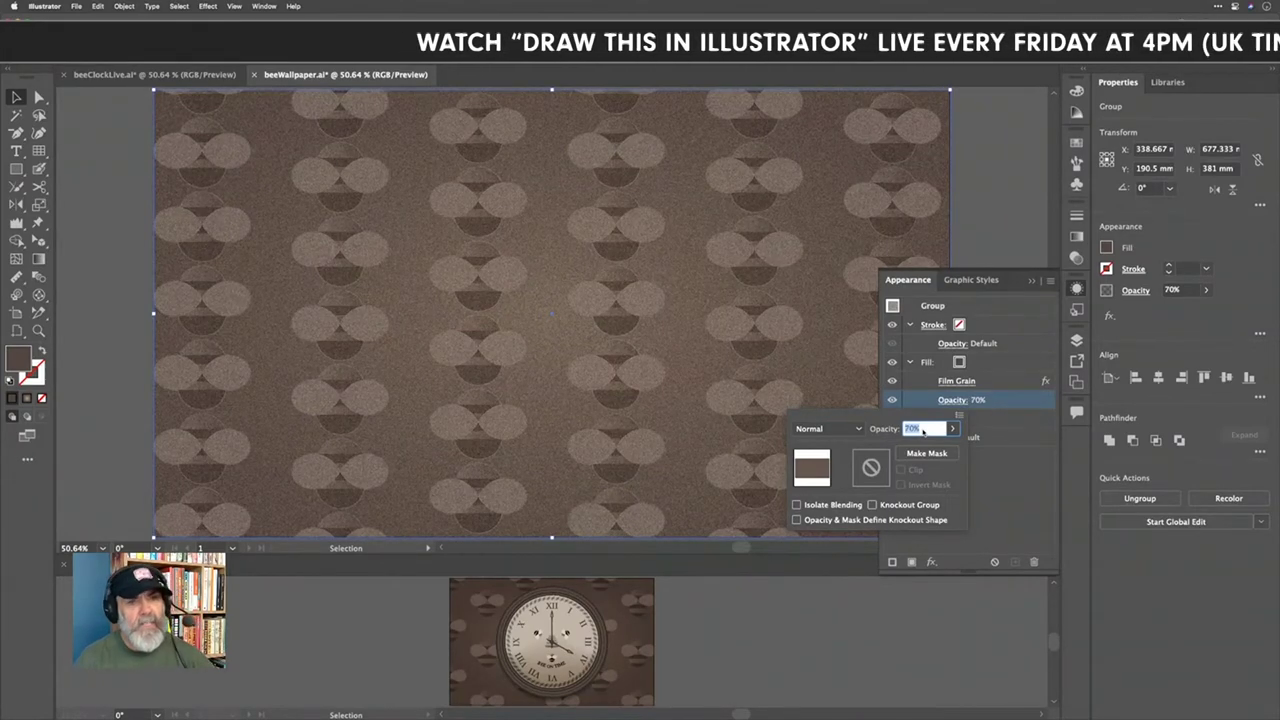
pyautogui.hotkey('shift', 'Down')
pyautogui.press('Up')
pyautogui.press('Up')
pyautogui.press('Up')
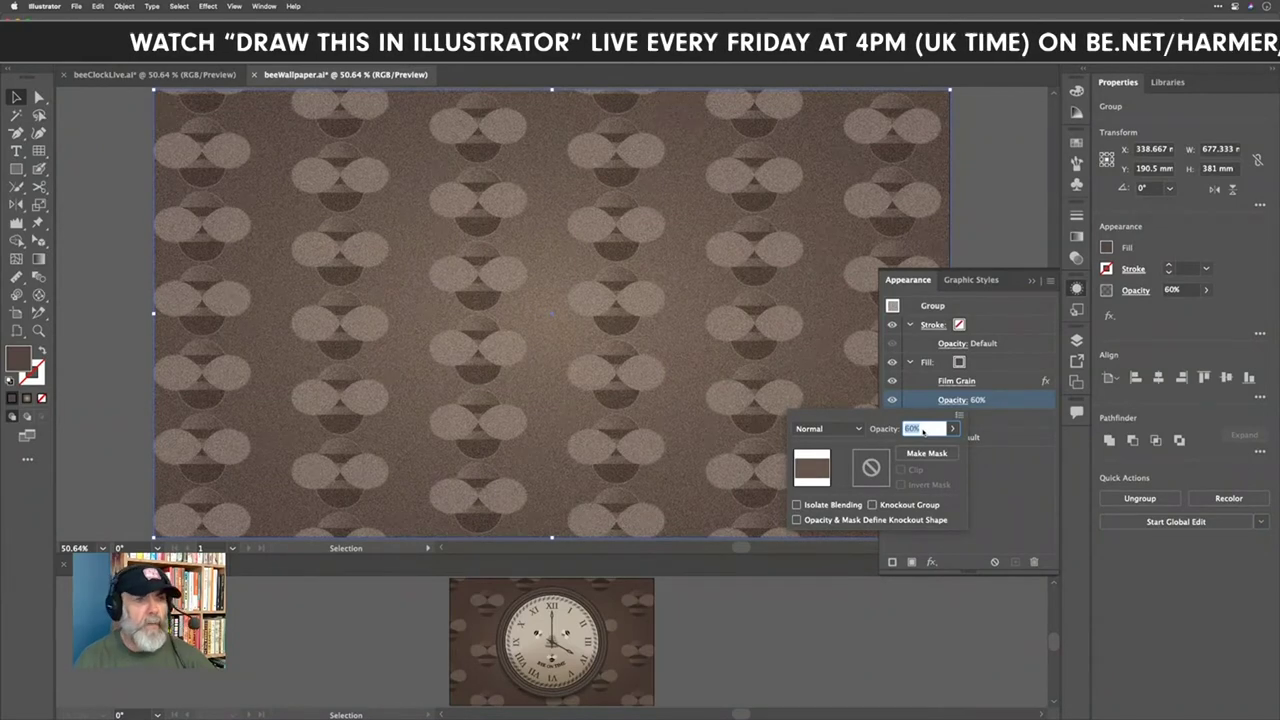
pyautogui.press('Up')
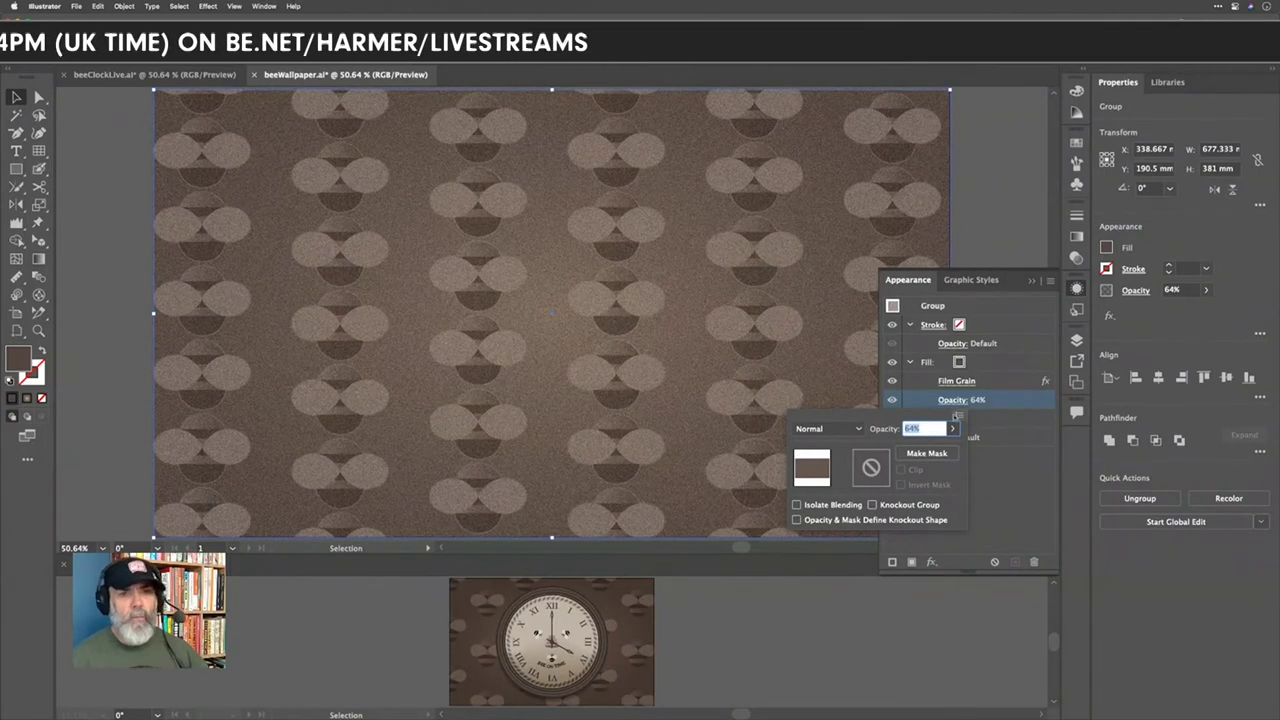
pyautogui.press('Return')
pyautogui.press('Escape')
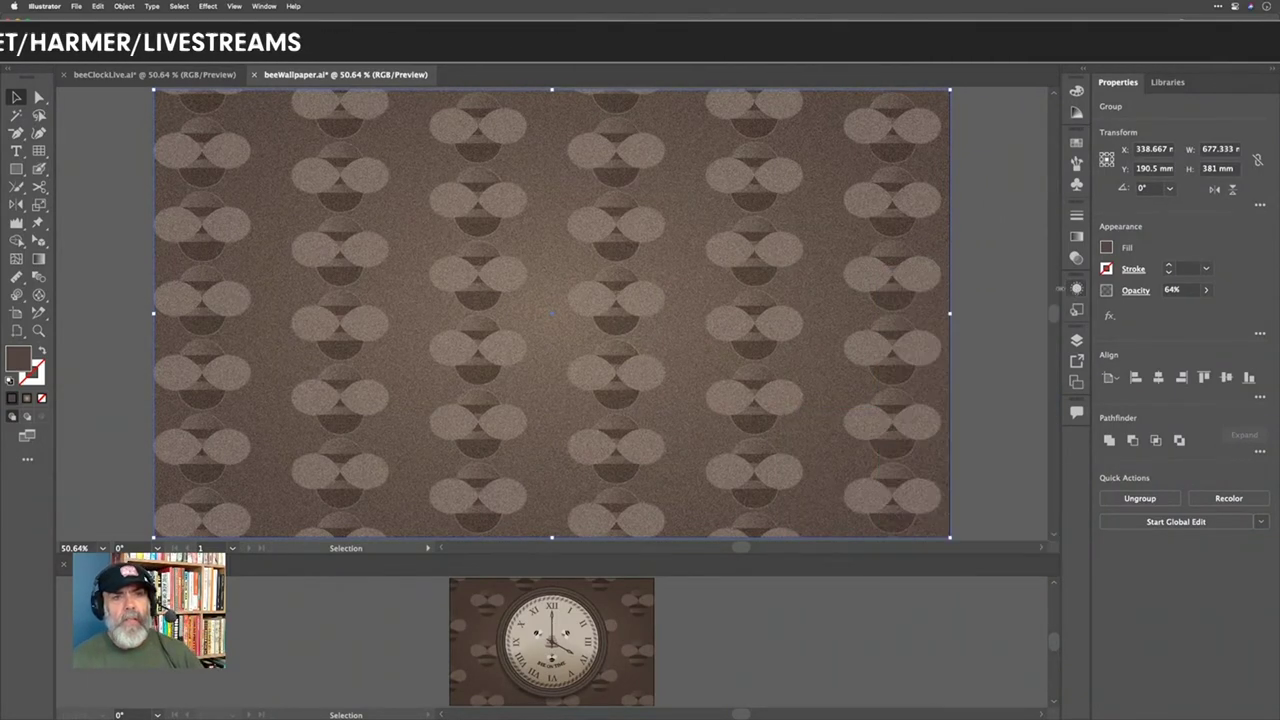
pyautogui.click(1006, 302)
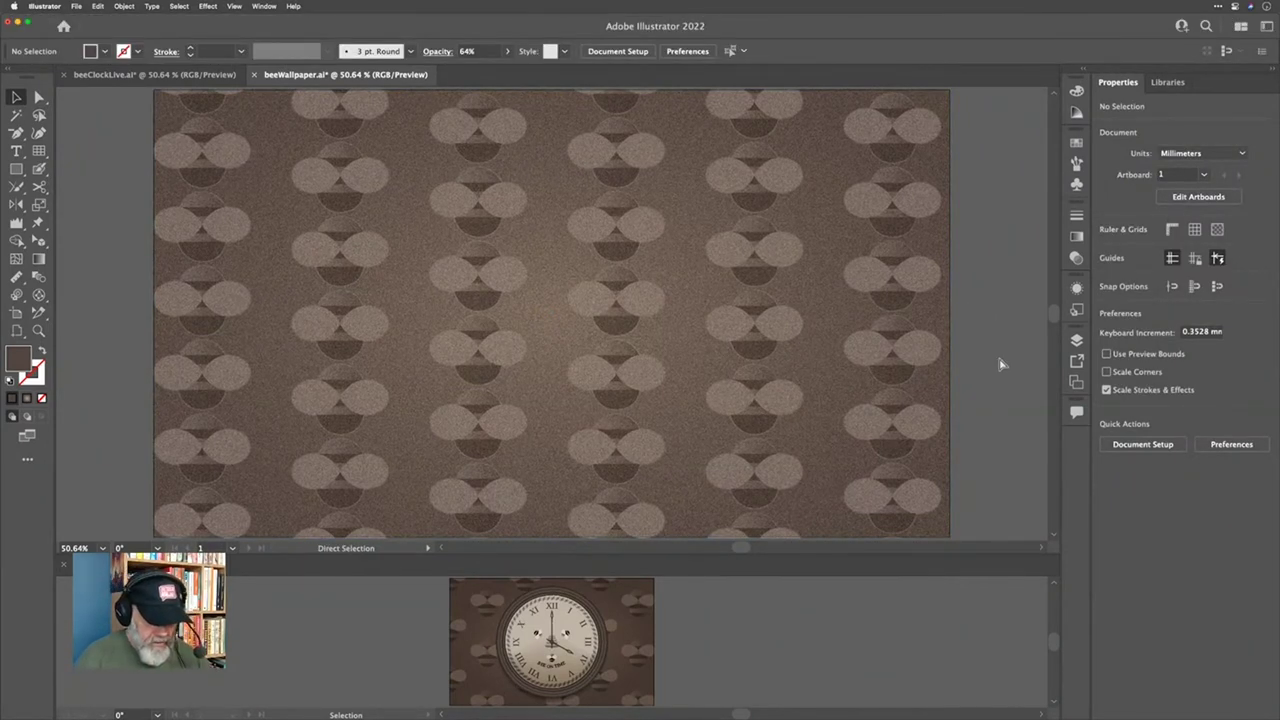
# Step: Save the beeWallpaper.ai document and close it
pyautogui.press('super+w')
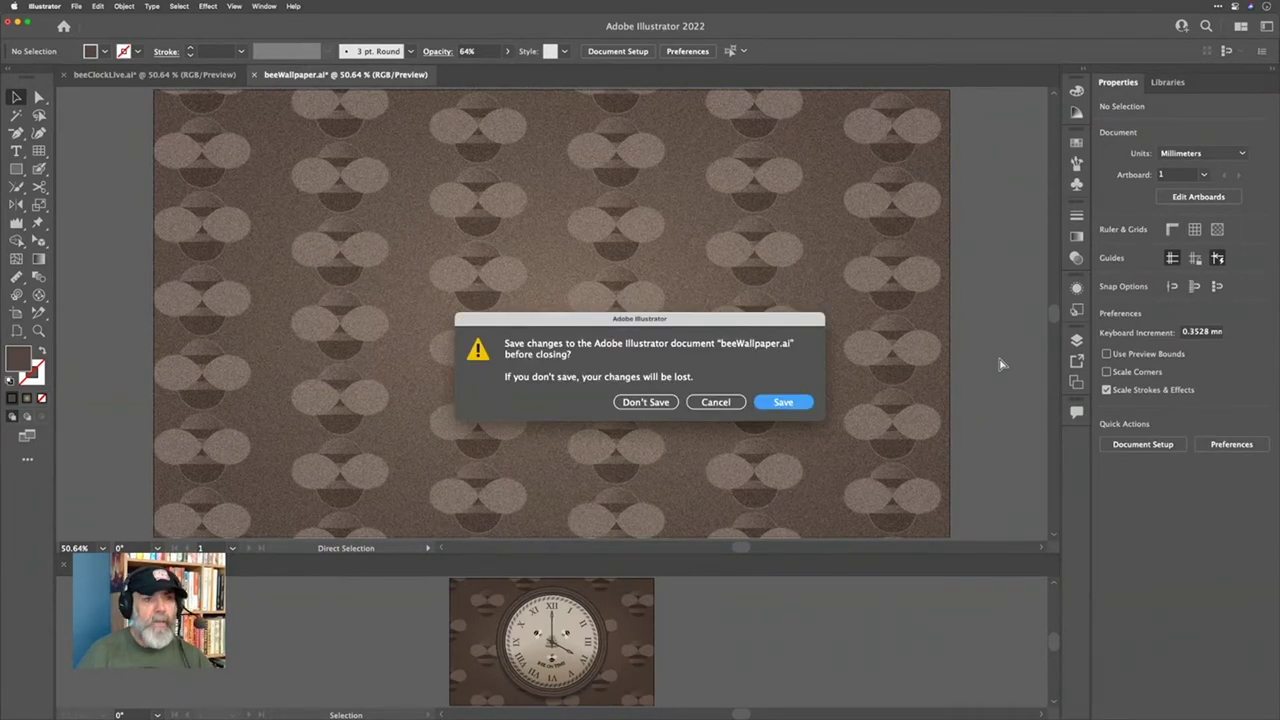
pyautogui.press('Escape')
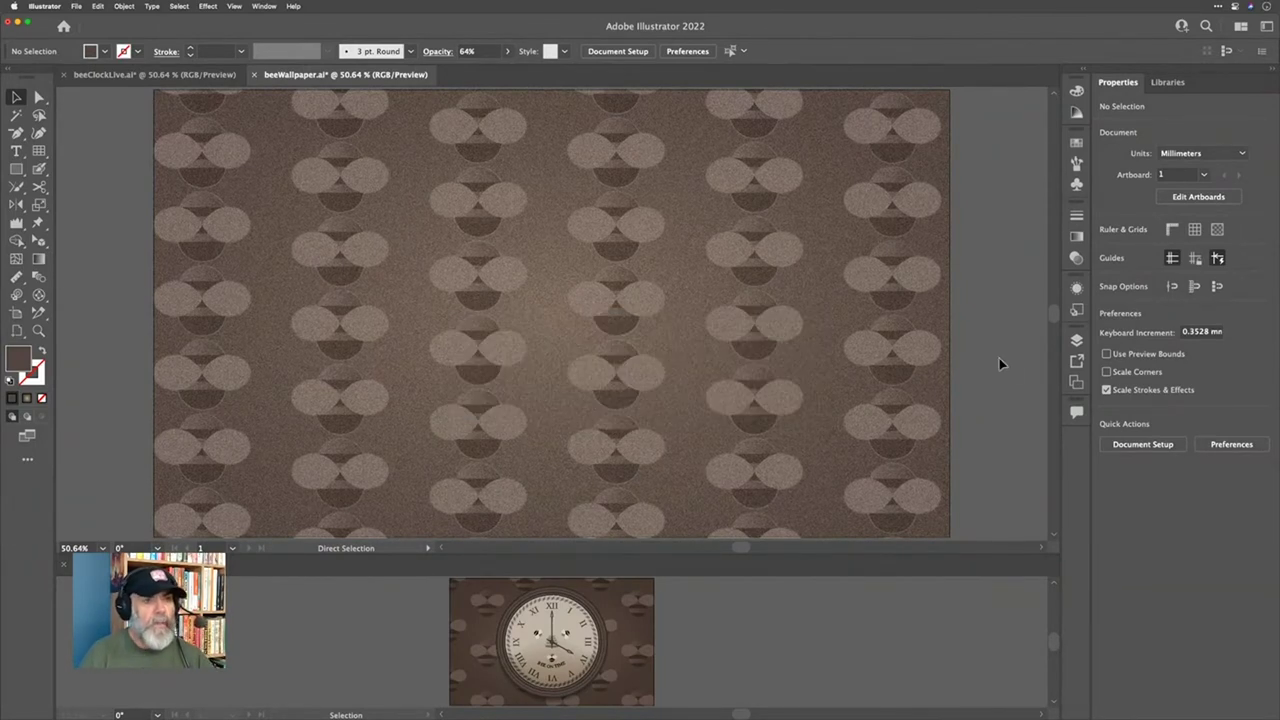
pyautogui.press('super+s')
pyautogui.press('super+w')
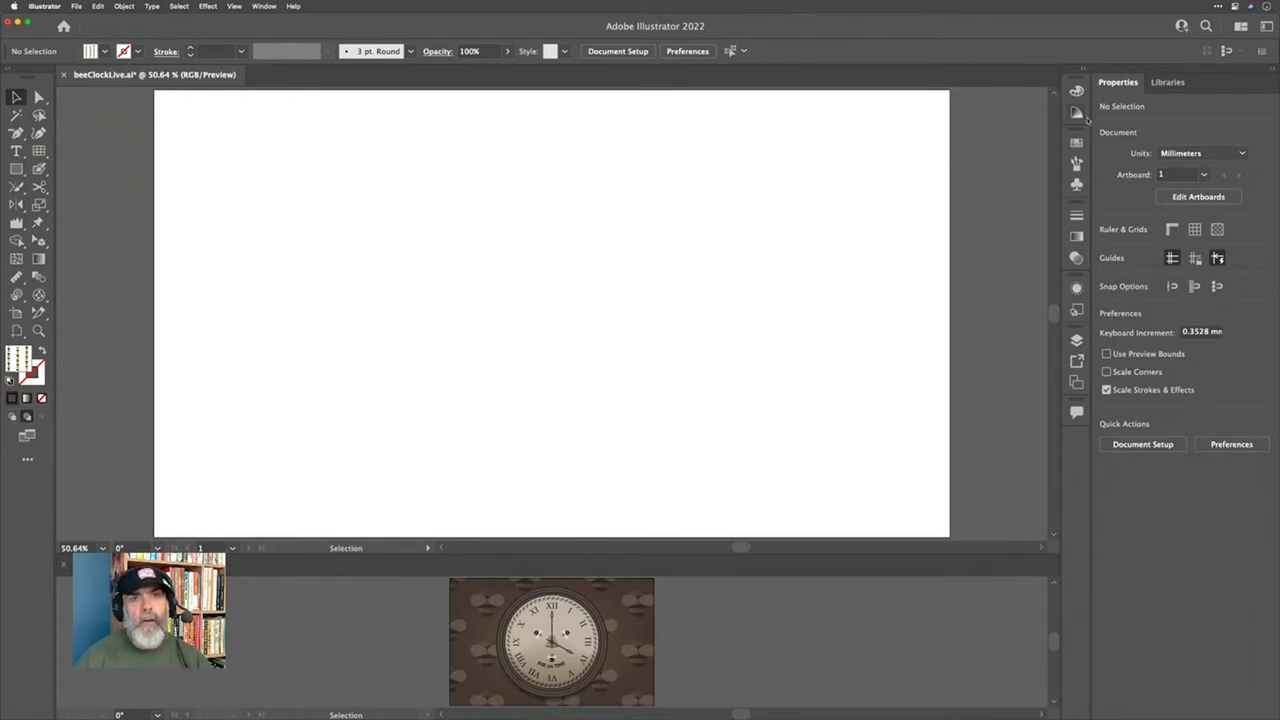
# Step: Create a new layer beneath Layer 1 in the bee clock document and name it Wallpaper
pyautogui.click(1076, 340)
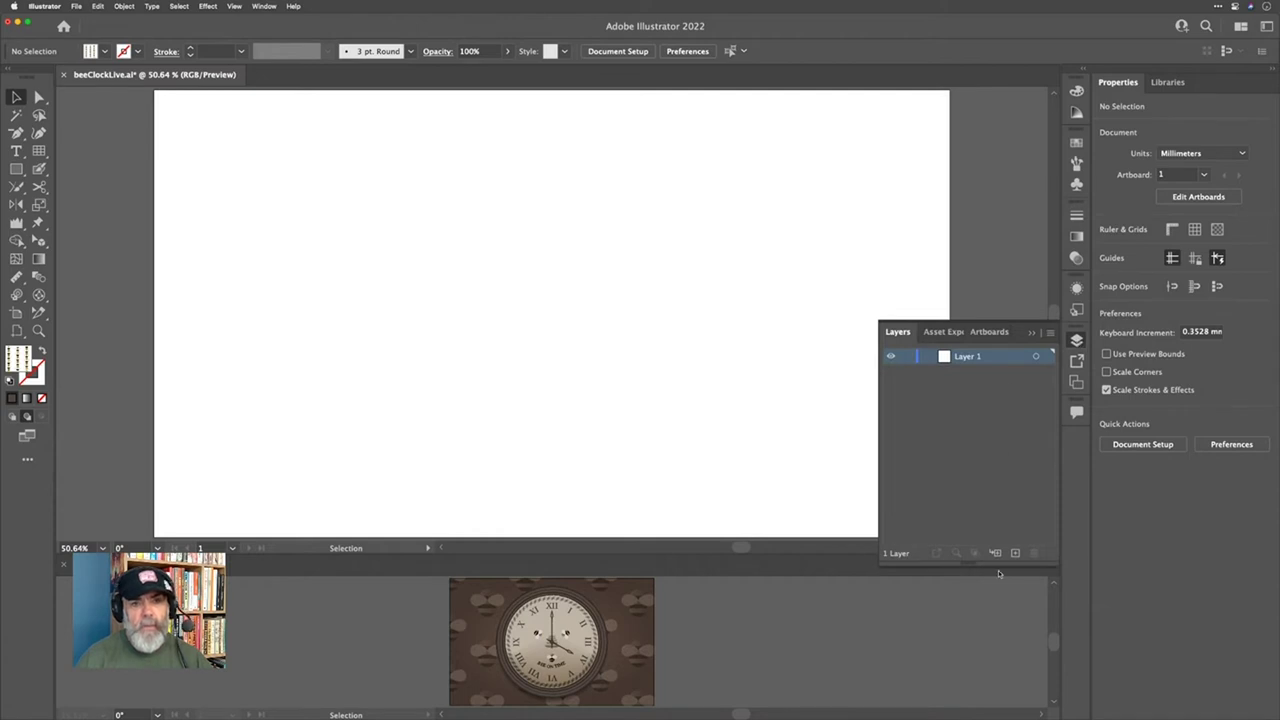
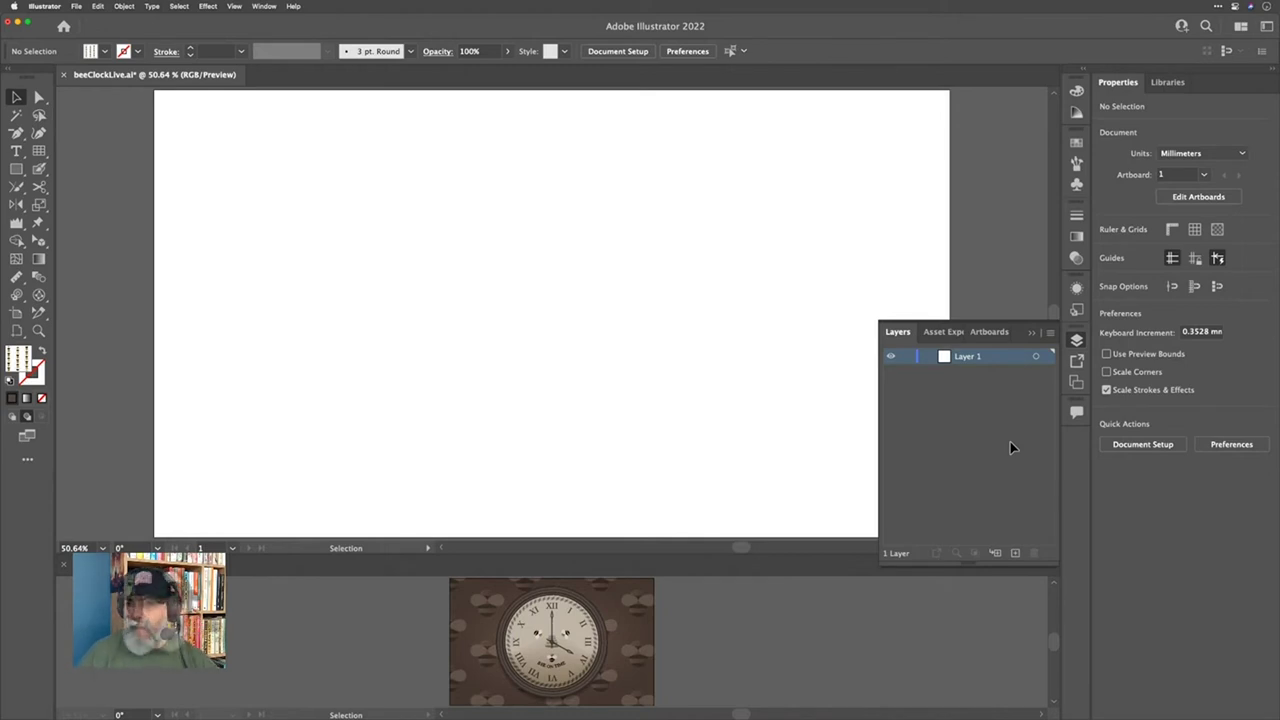
pyautogui.hotkey('shift', 'l')
pyautogui.press('super+l')
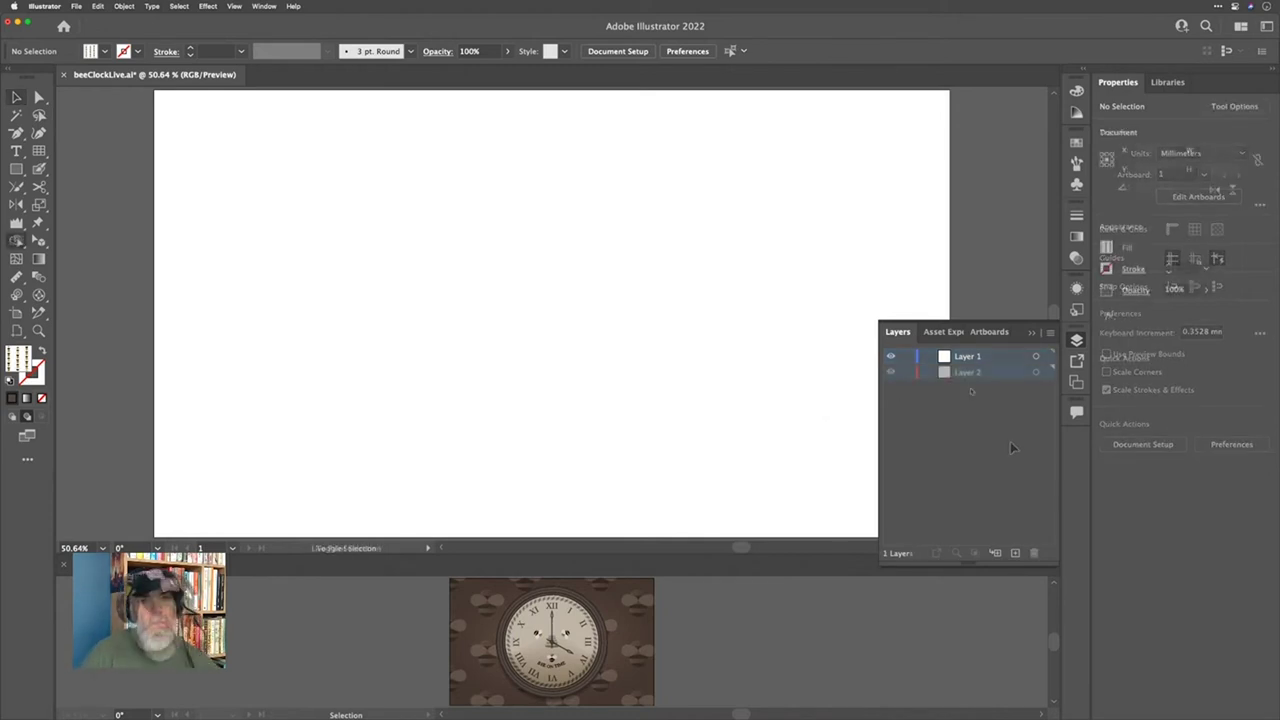
pyautogui.doubleClick(968, 373)
pyautogui.write('Wallpaper')
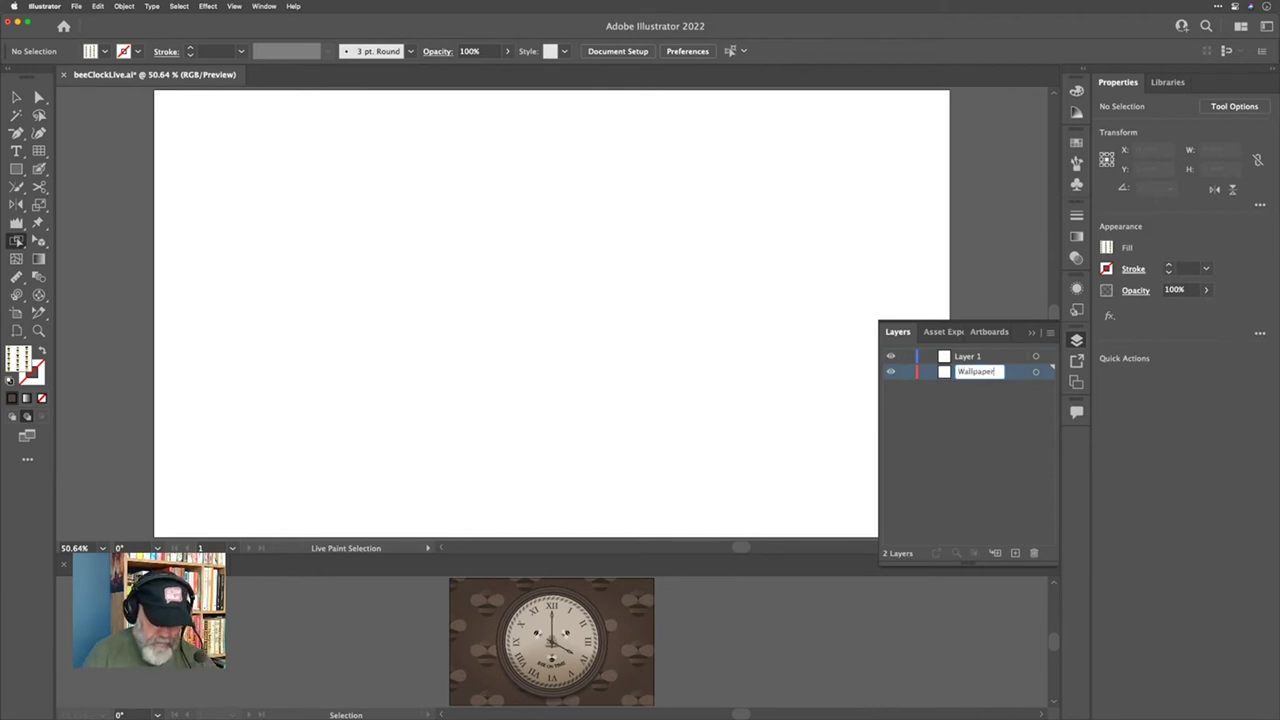
pyautogui.press('Return')
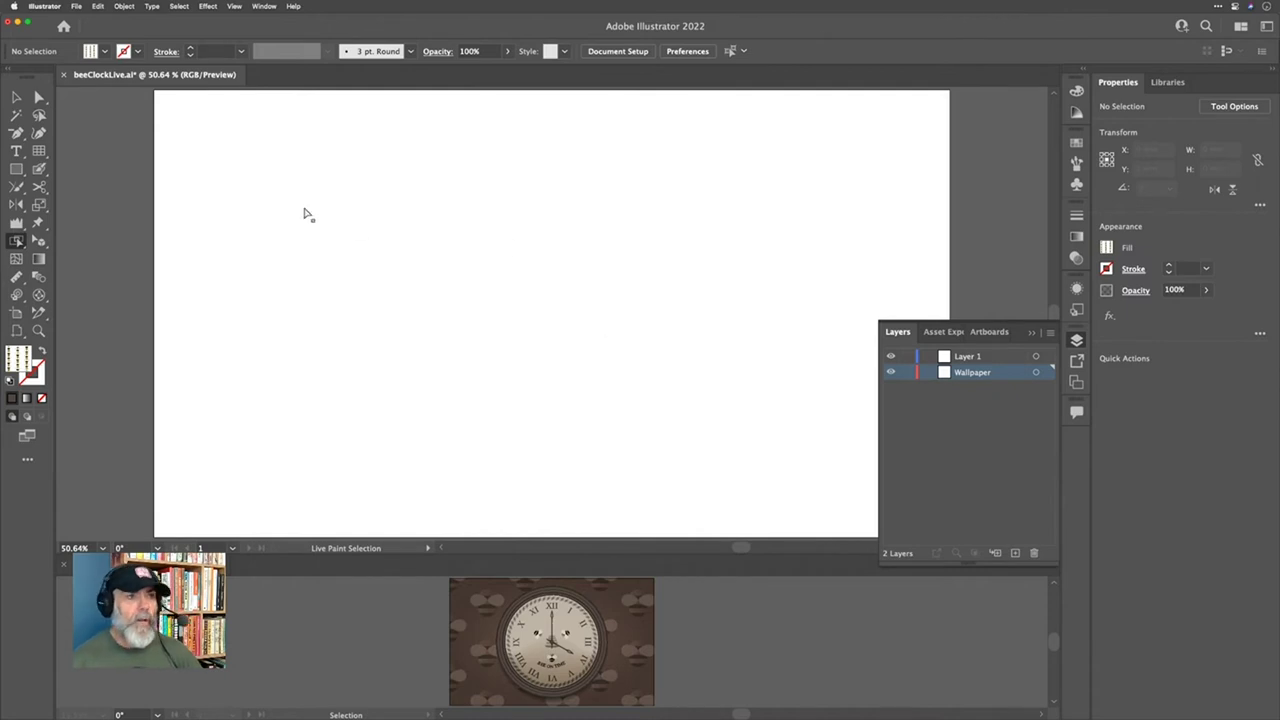
# Step: Place beeWallpaper.ai as a linked file on the Wallpaper layer and centre it horizontally and vertically on the artboard
pyautogui.press('shift')
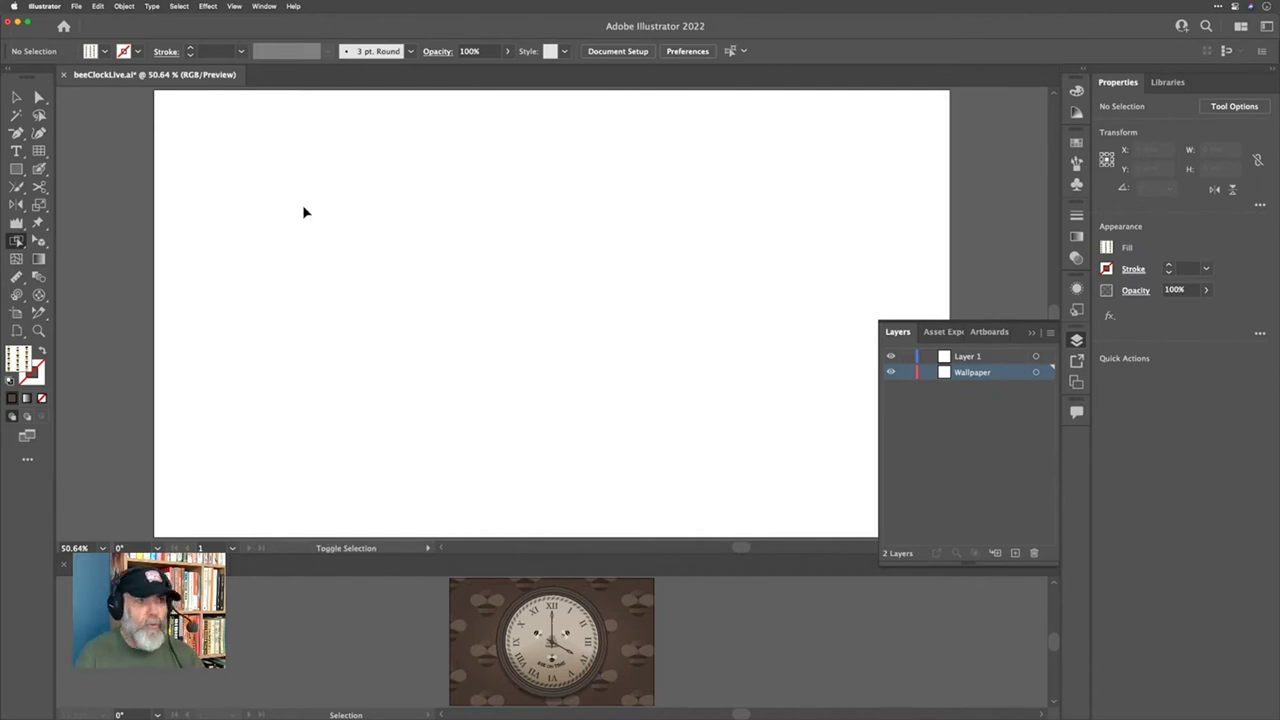
pyautogui.press('super+shift+p')
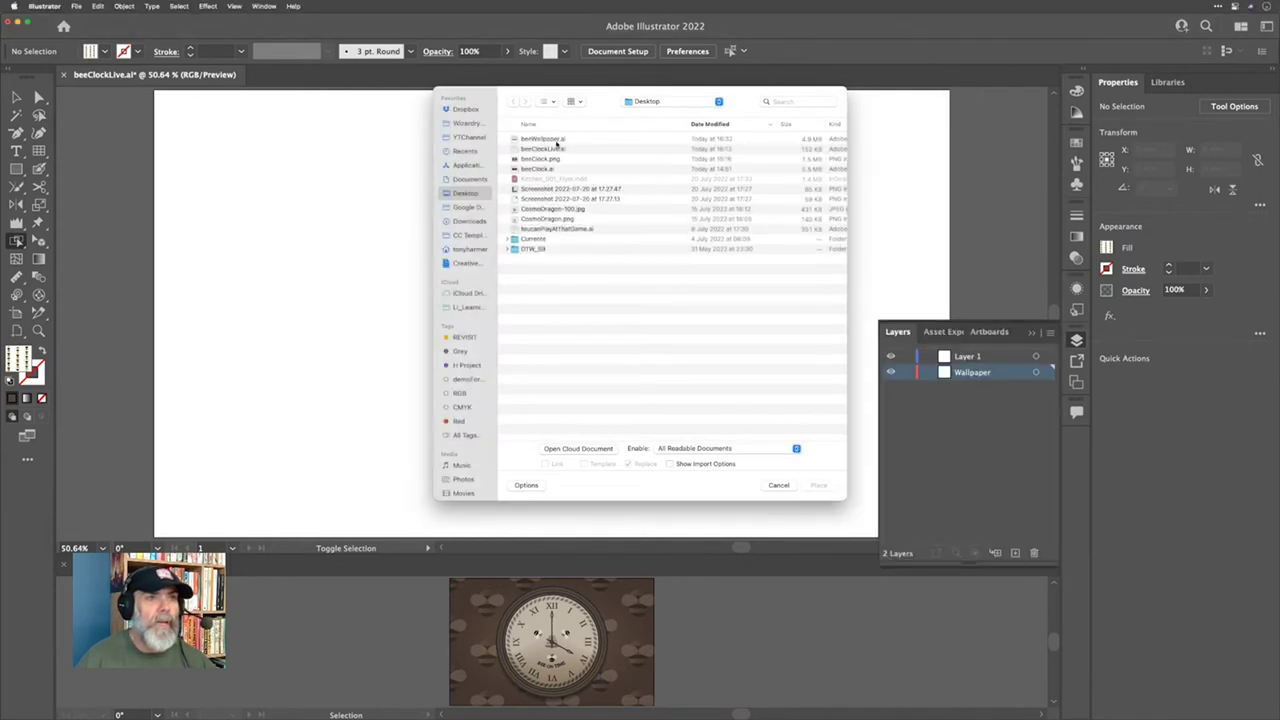
pyautogui.rightClick(557, 142)
pyautogui.click(697, 300)
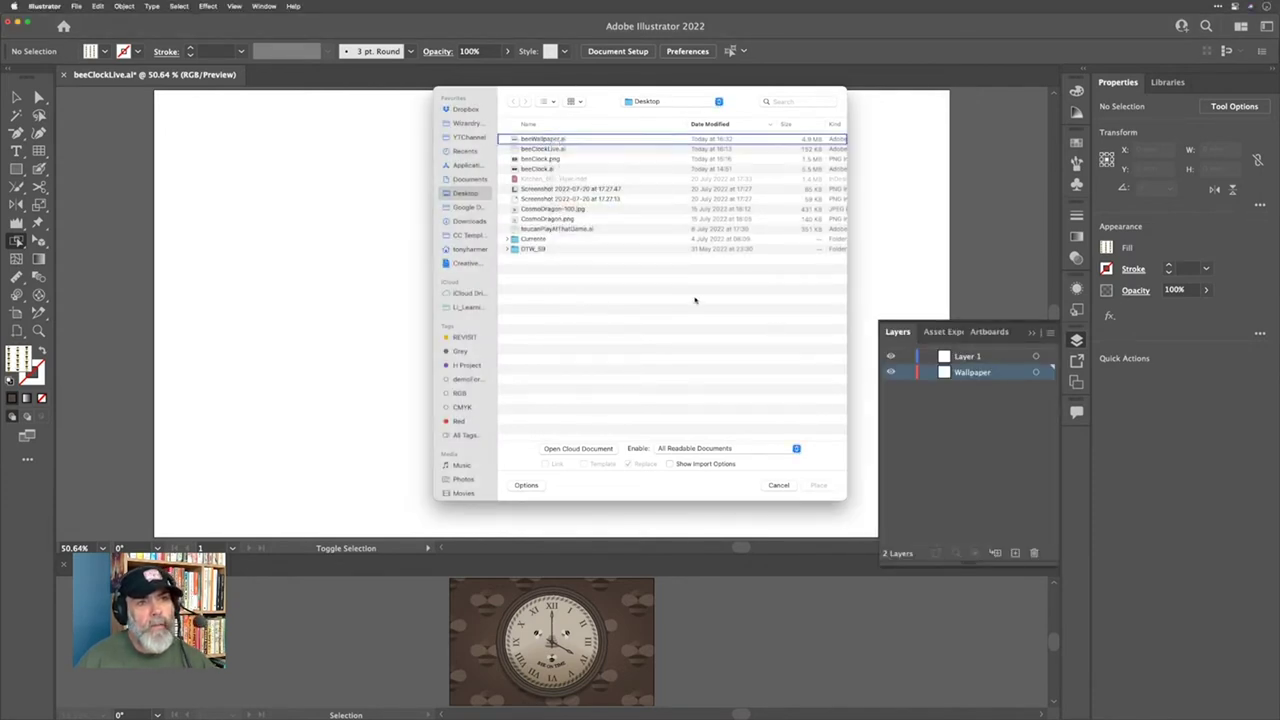
pyautogui.click(637, 141)
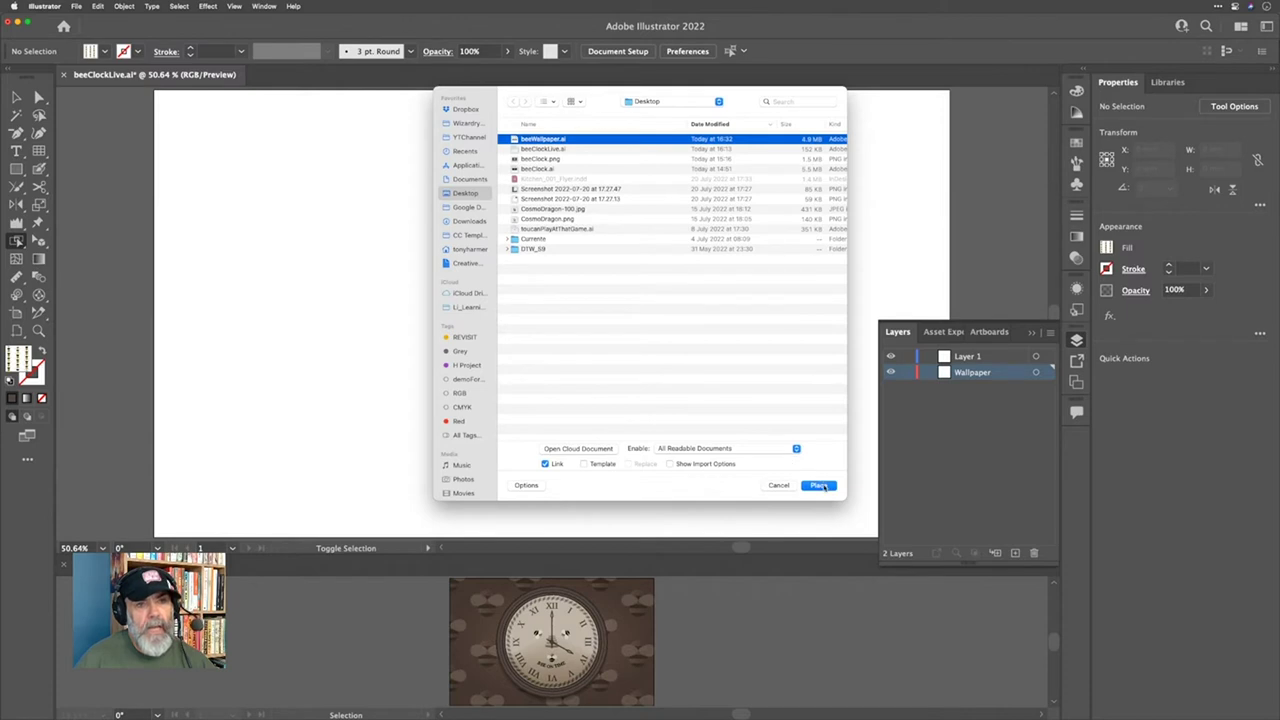
pyautogui.click(819, 485)
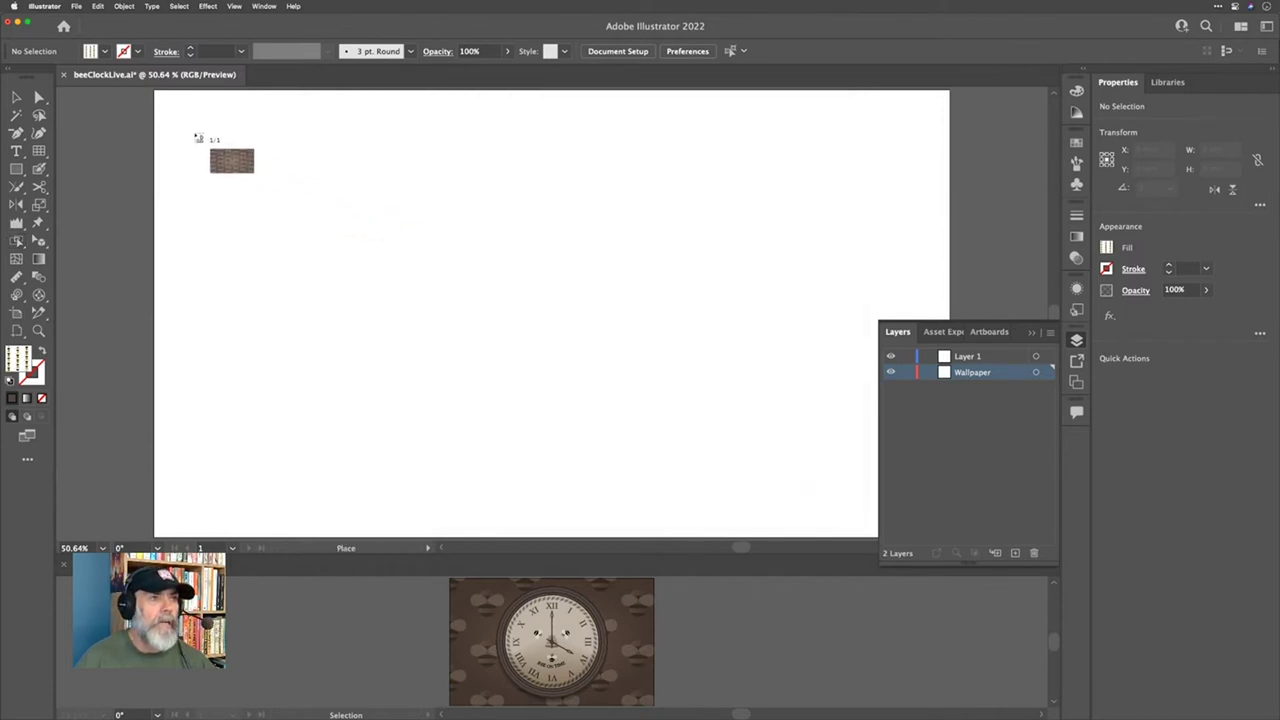
pyautogui.click(196, 133)
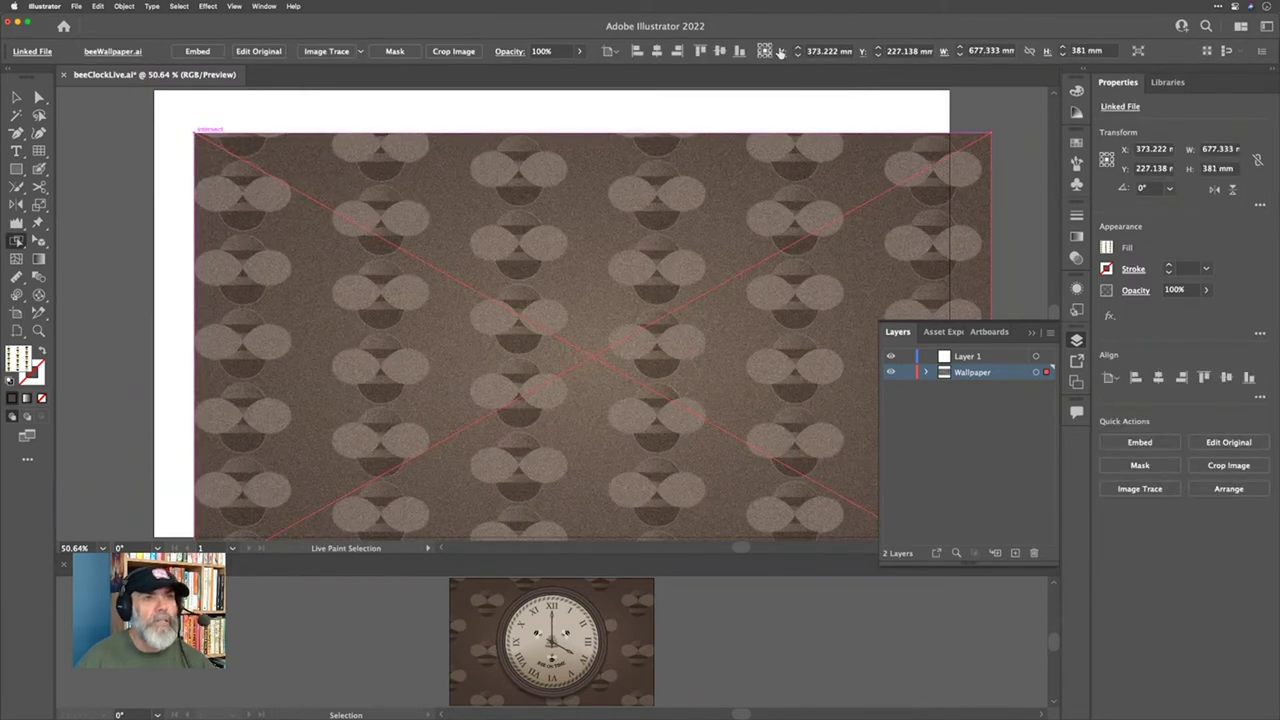
pyautogui.click(656, 51)
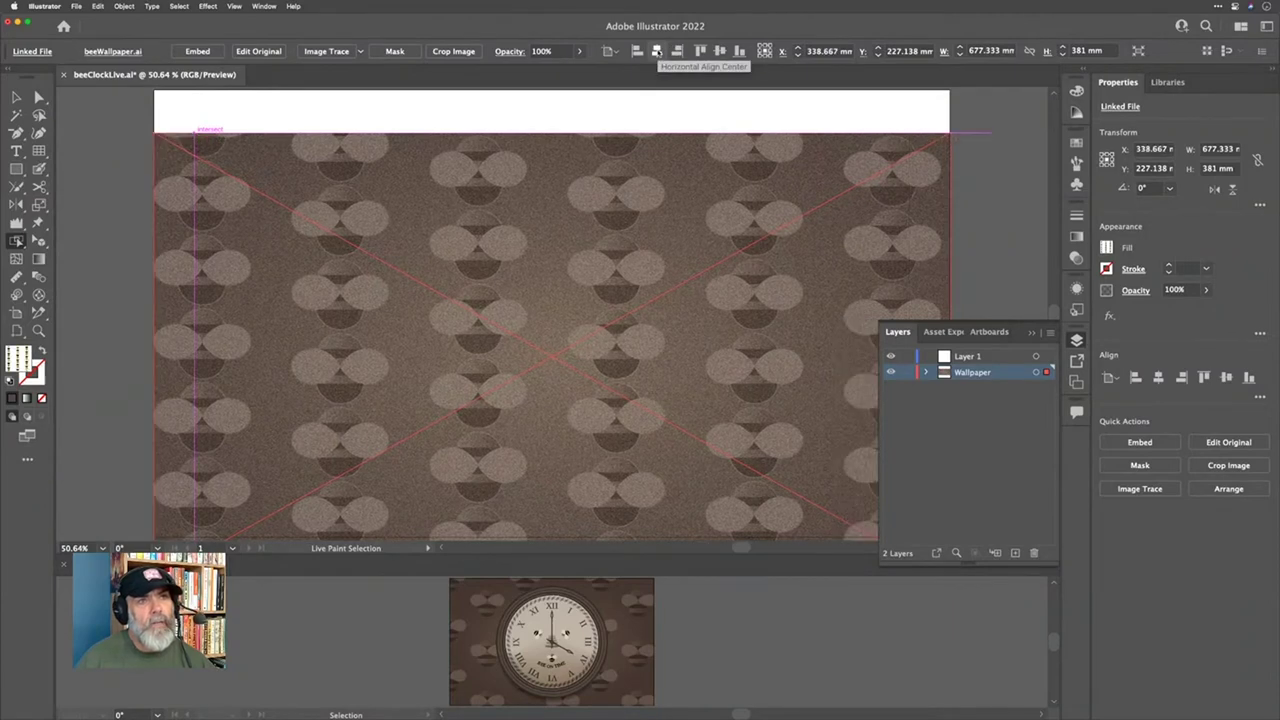
pyautogui.click(719, 51)
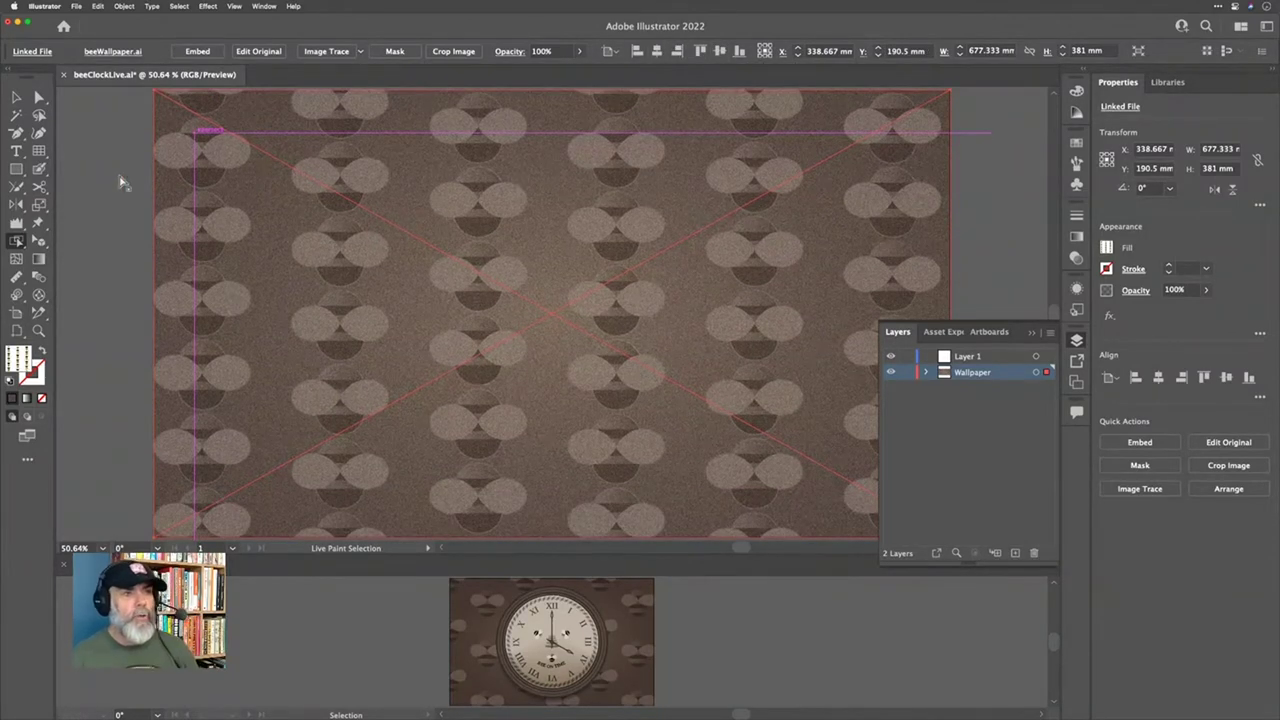
# Step: Lock and hide the Wallpaper layer, and rename Layer 1 to Clock
pyautogui.click(907, 372)
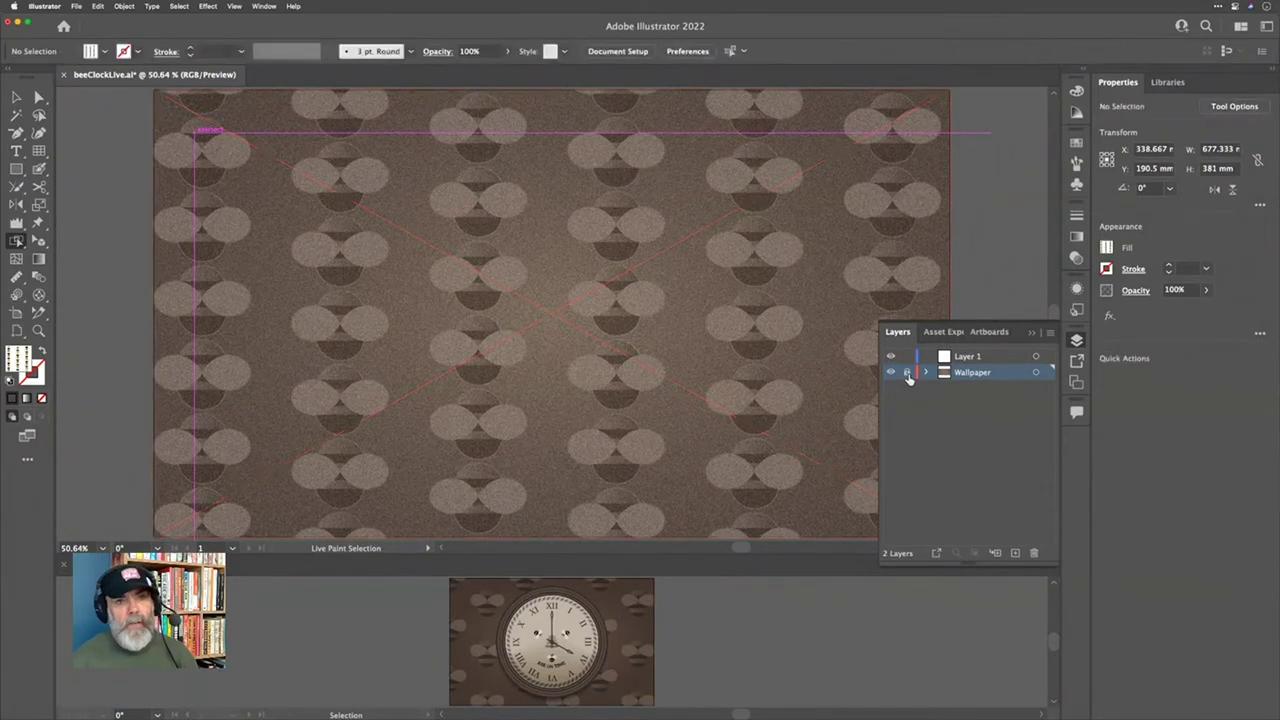
pyautogui.doubleClick(964, 357)
pyautogui.write('Clock')
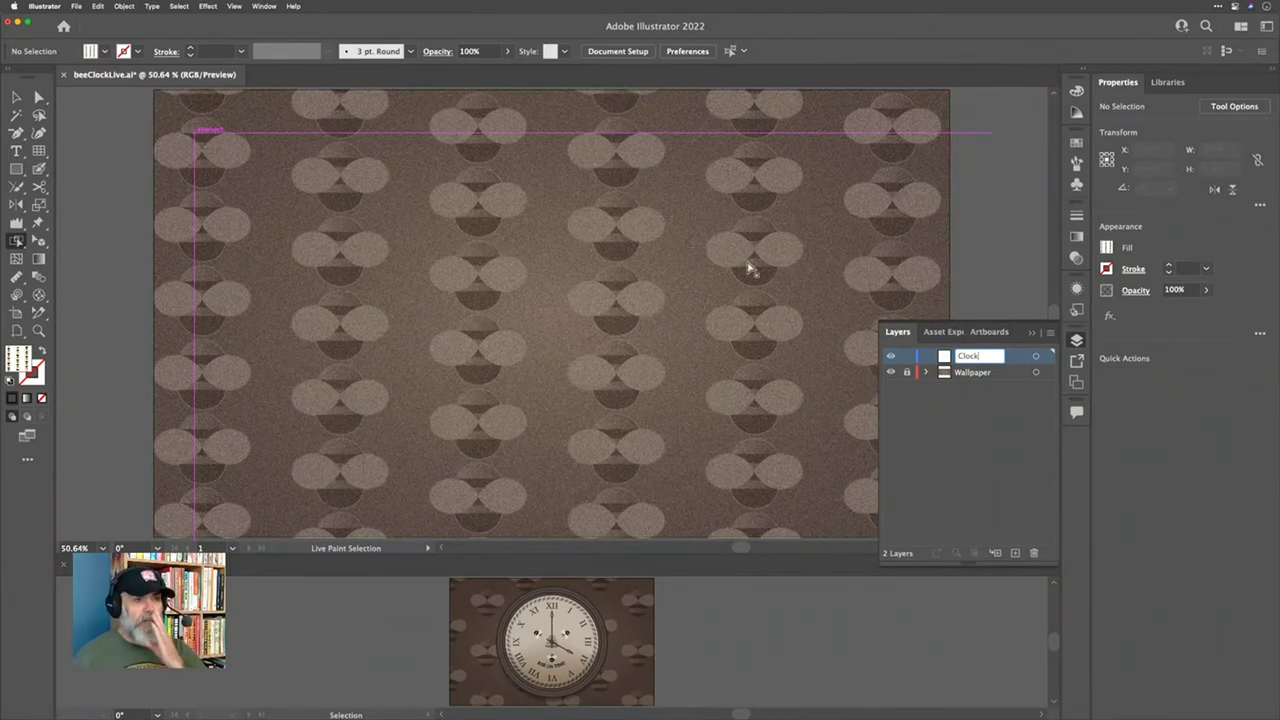
pyautogui.click(16, 97)
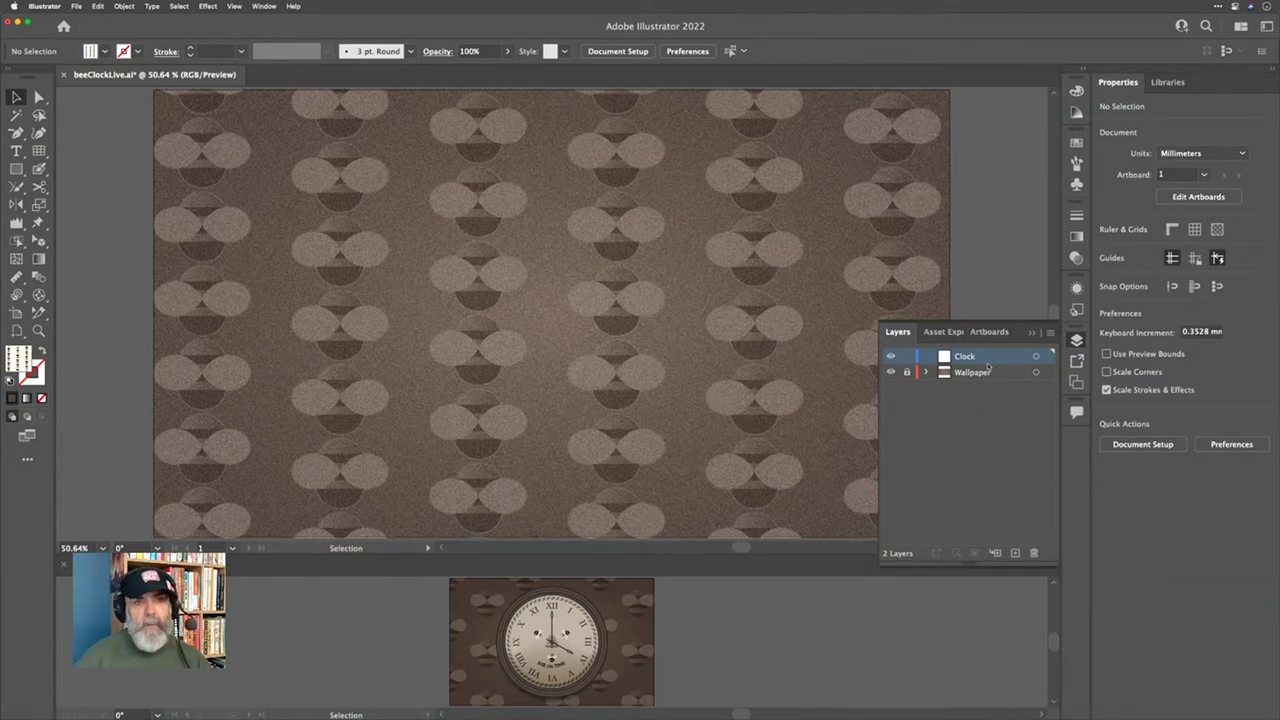
pyautogui.click(891, 372)
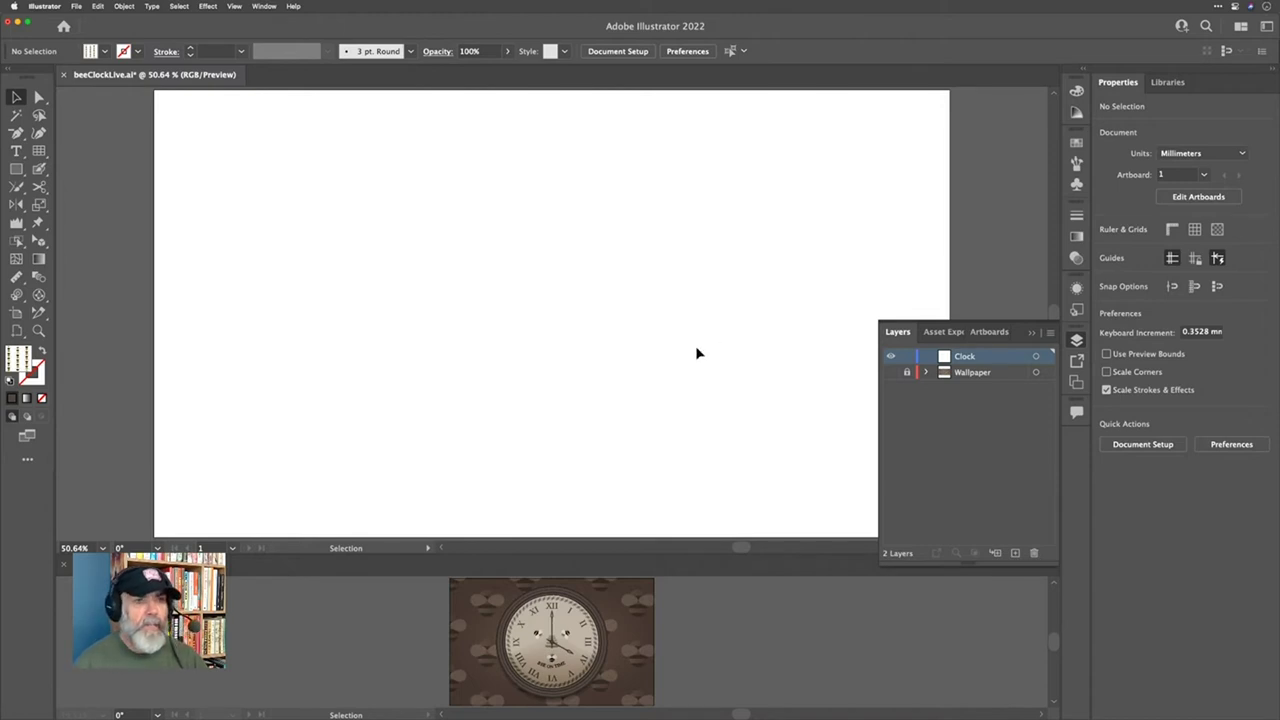
pyautogui.hscroll(3, 600, 344)
pyautogui.hscroll(2, 599, 345)
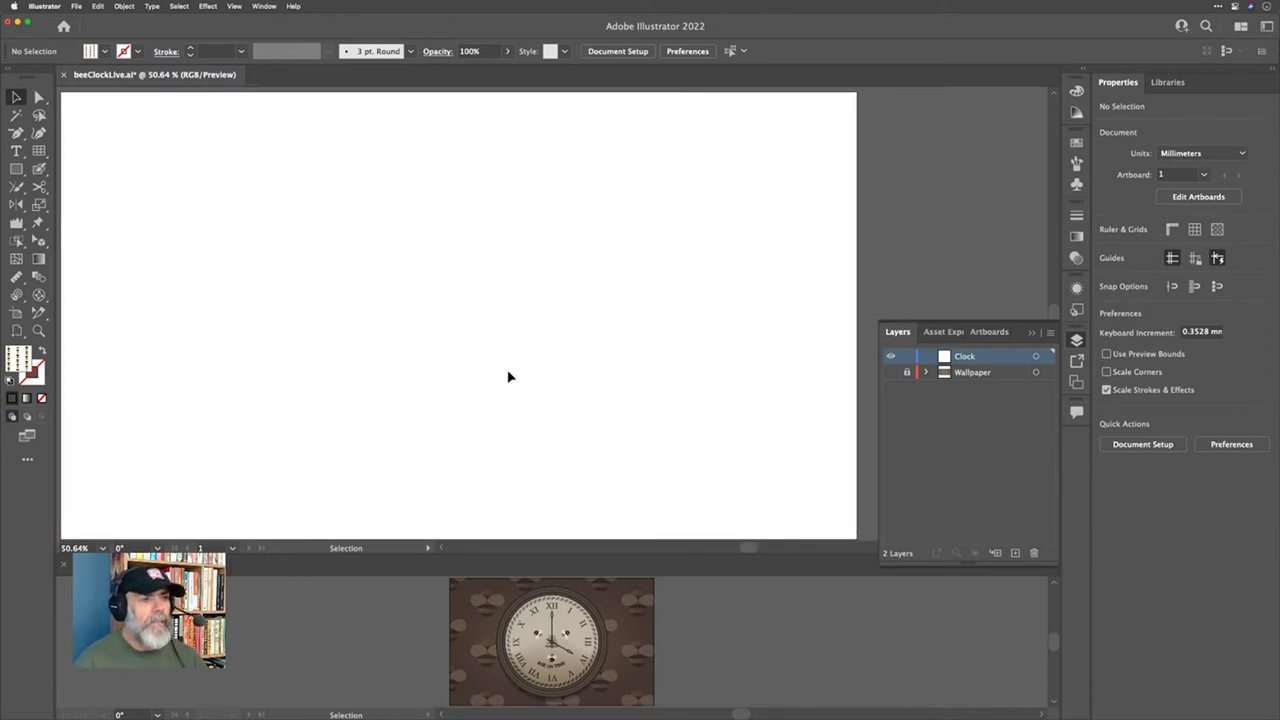
# Step: Draw a circle about 336 mm in diameter from the artboard's centre on the Clock layer and fill it with solid brown 534741
pyautogui.hscroll(-1, 522, 374)
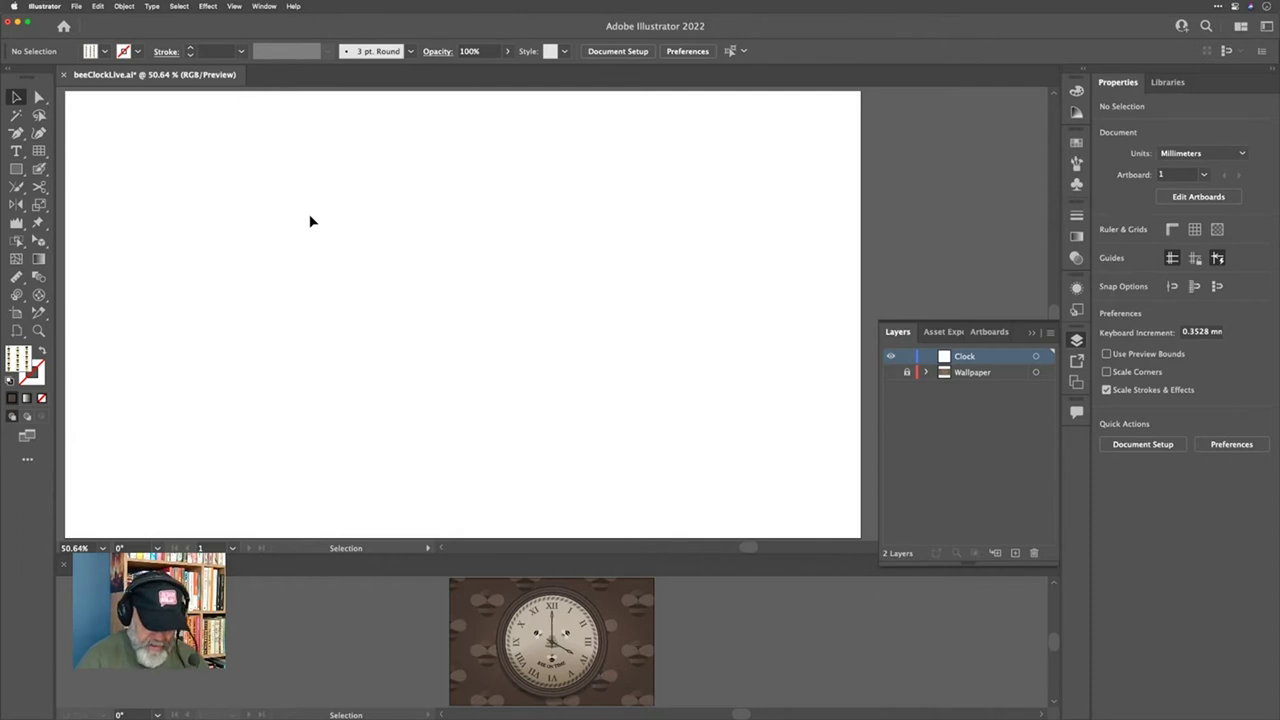
pyautogui.press('l')
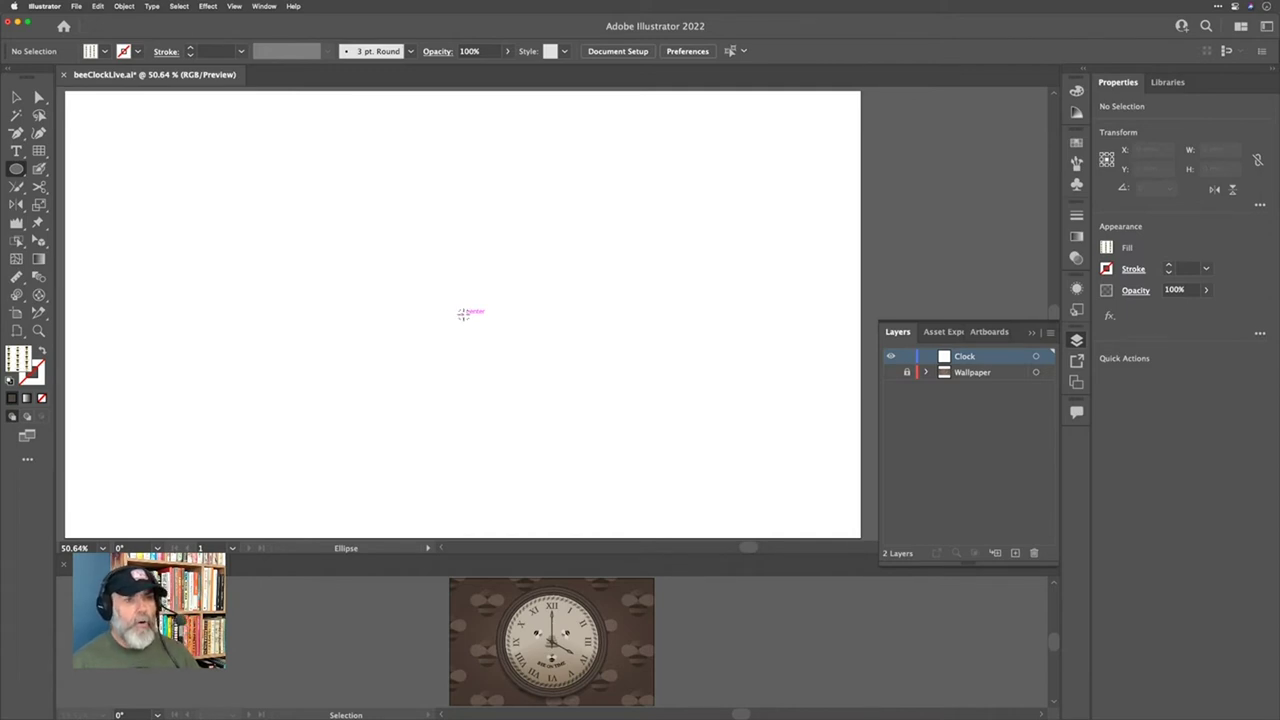
pyautogui.moveTo(463, 313); pyautogui.dragTo(660, 405)
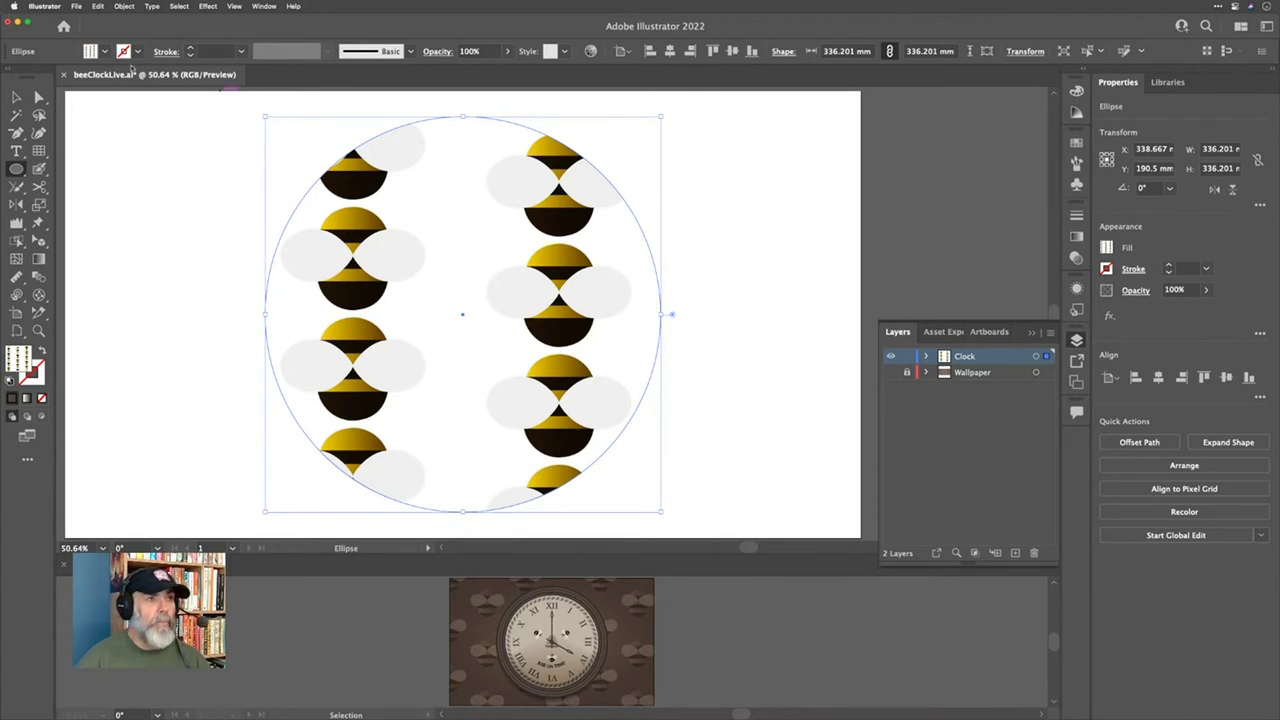
pyautogui.press(',')
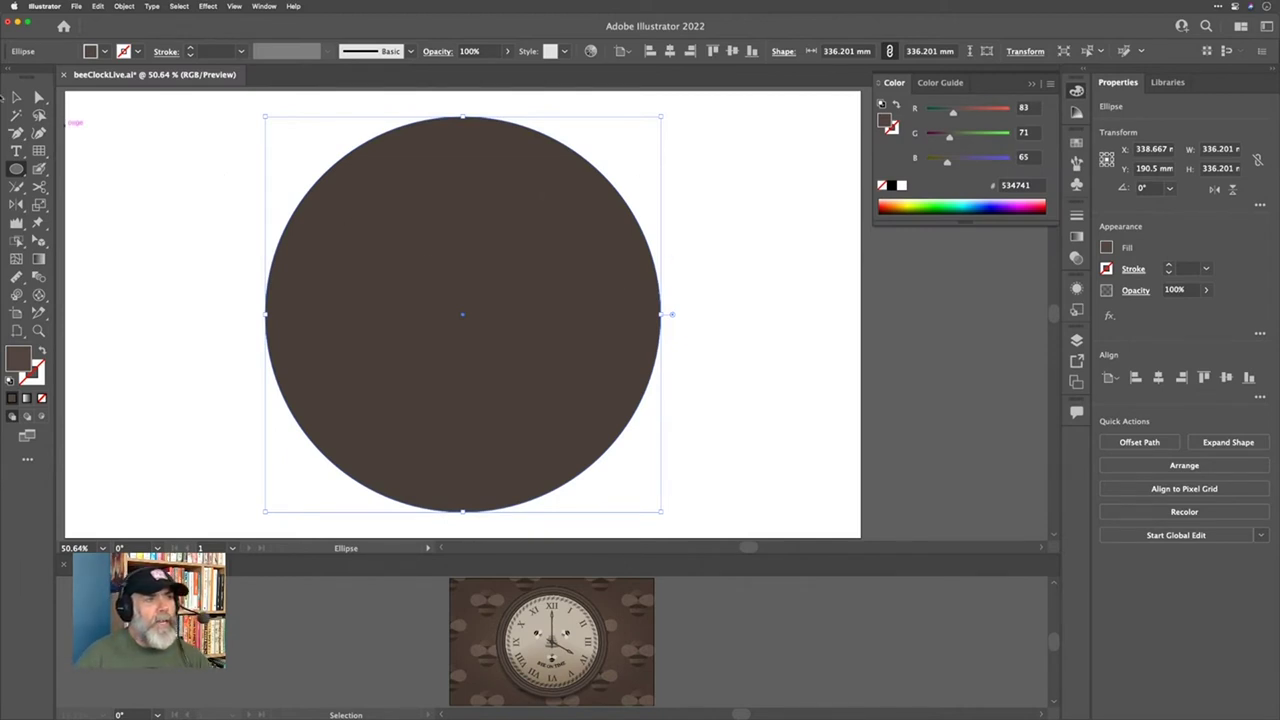
pyautogui.press('v')
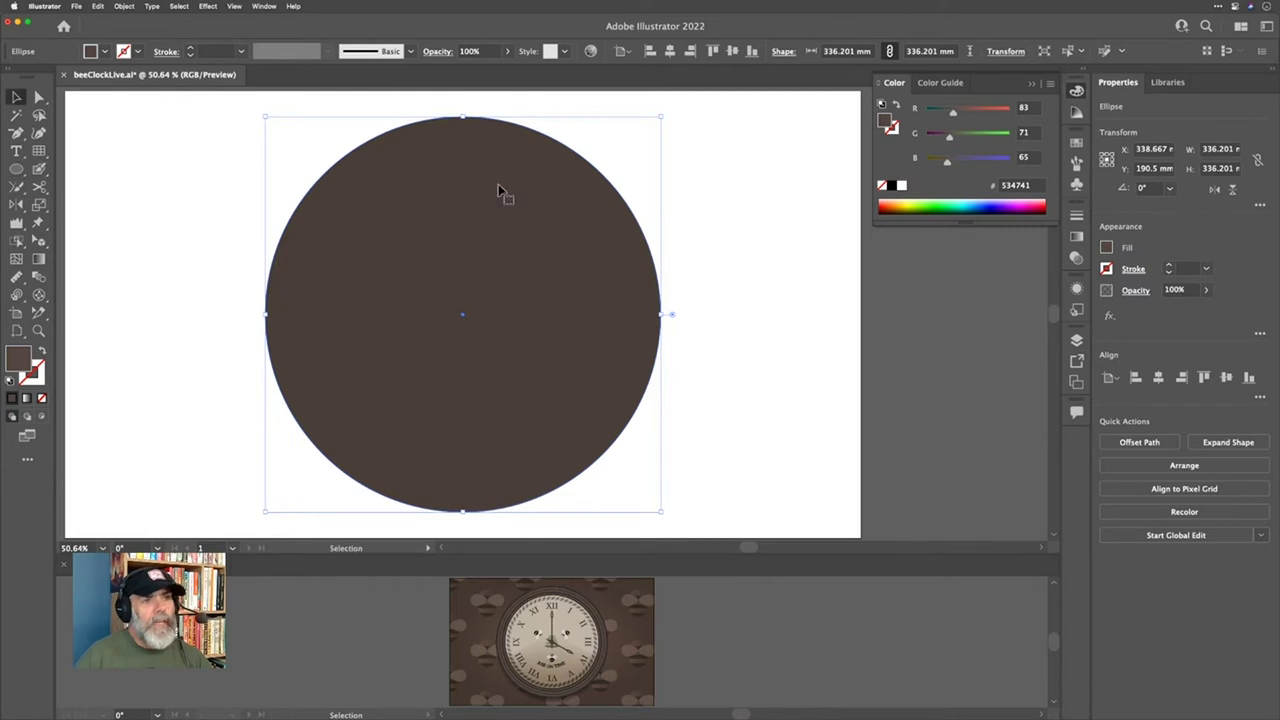
pyautogui.click(720, 212)
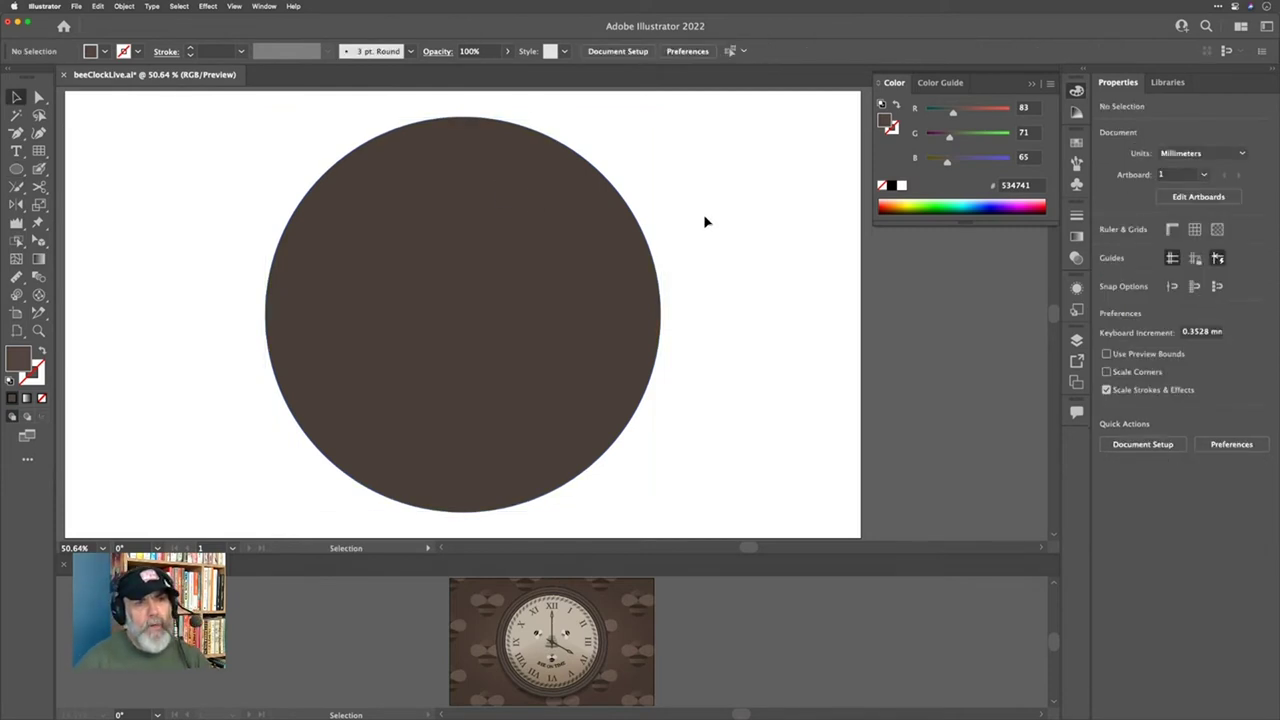
# Step: Apply the Monochromatic 2 harmony rule in the Color Guide, based on the brown circle's fill
pyautogui.click(604, 275)
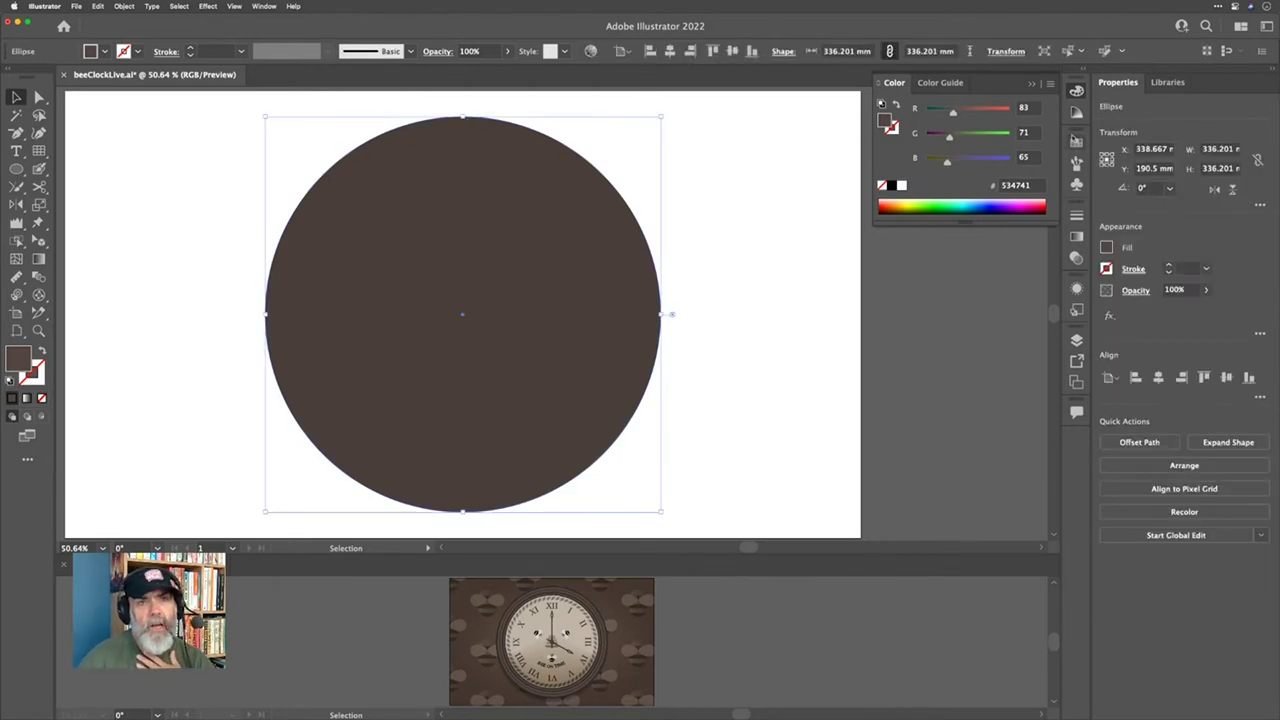
pyautogui.click(1076, 111)
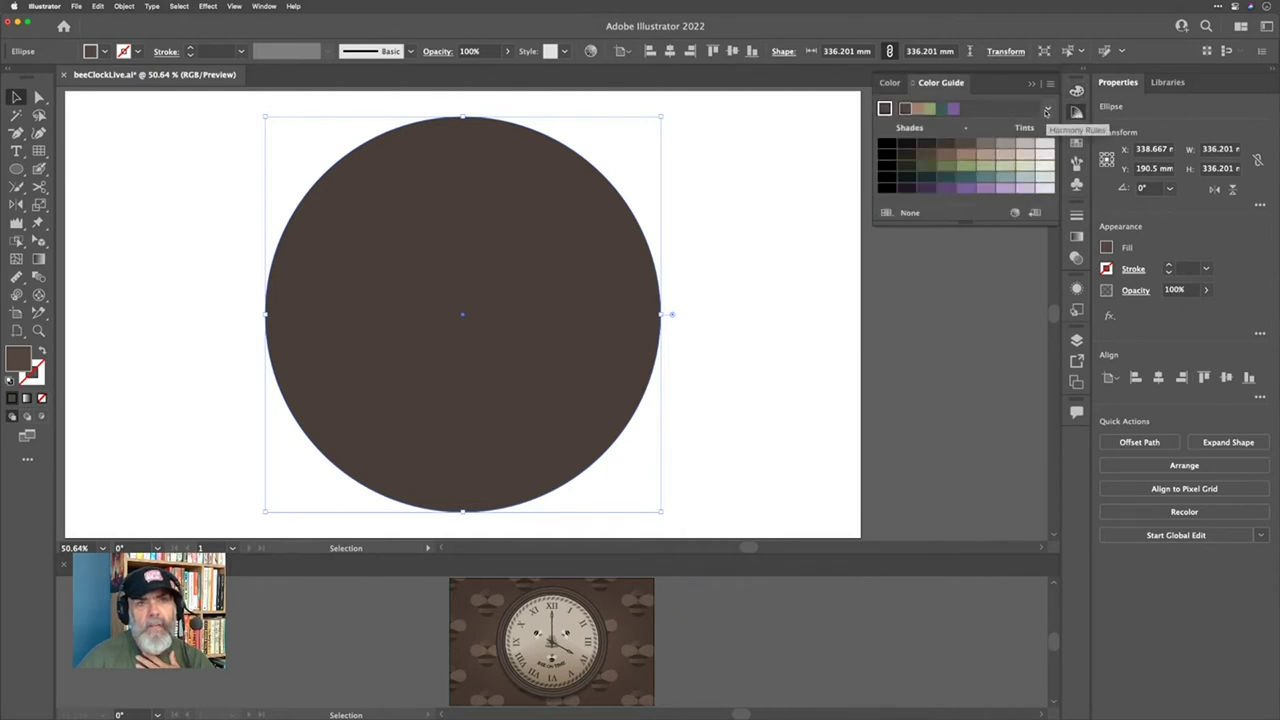
pyautogui.click(1047, 111)
pyautogui.scroll(2, 1000, 163)
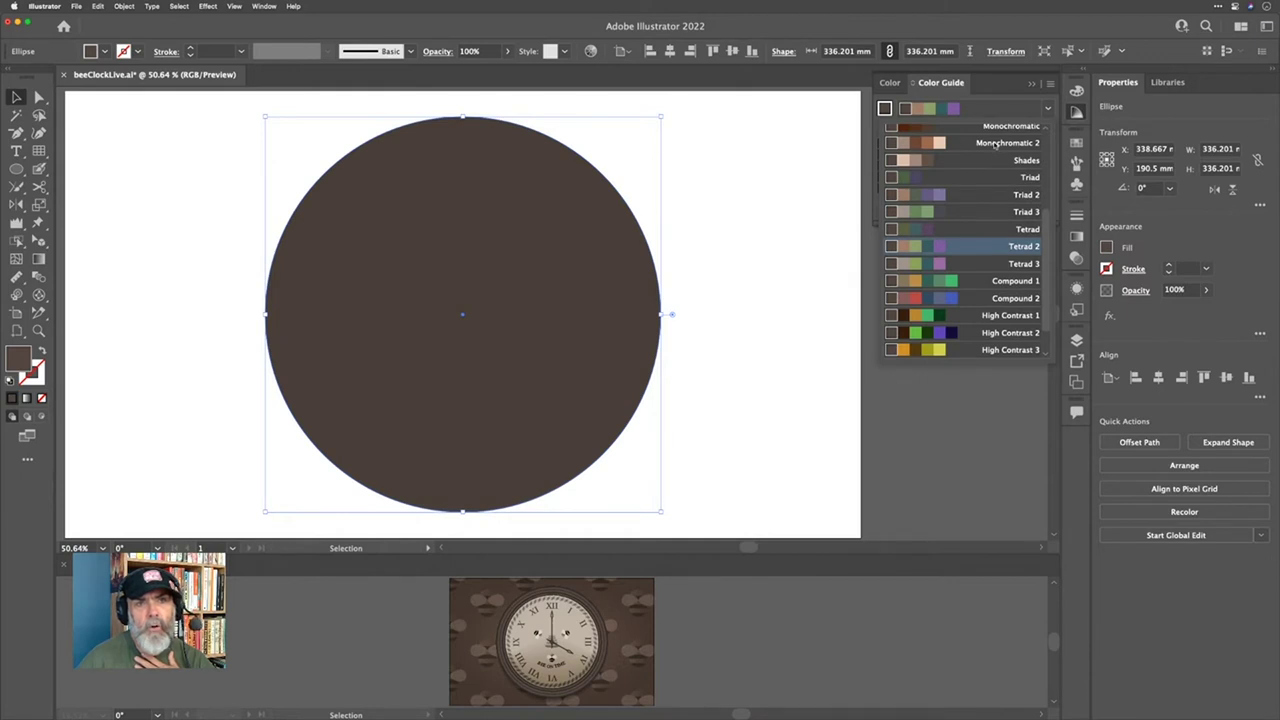
pyautogui.scroll(3, 995, 145)
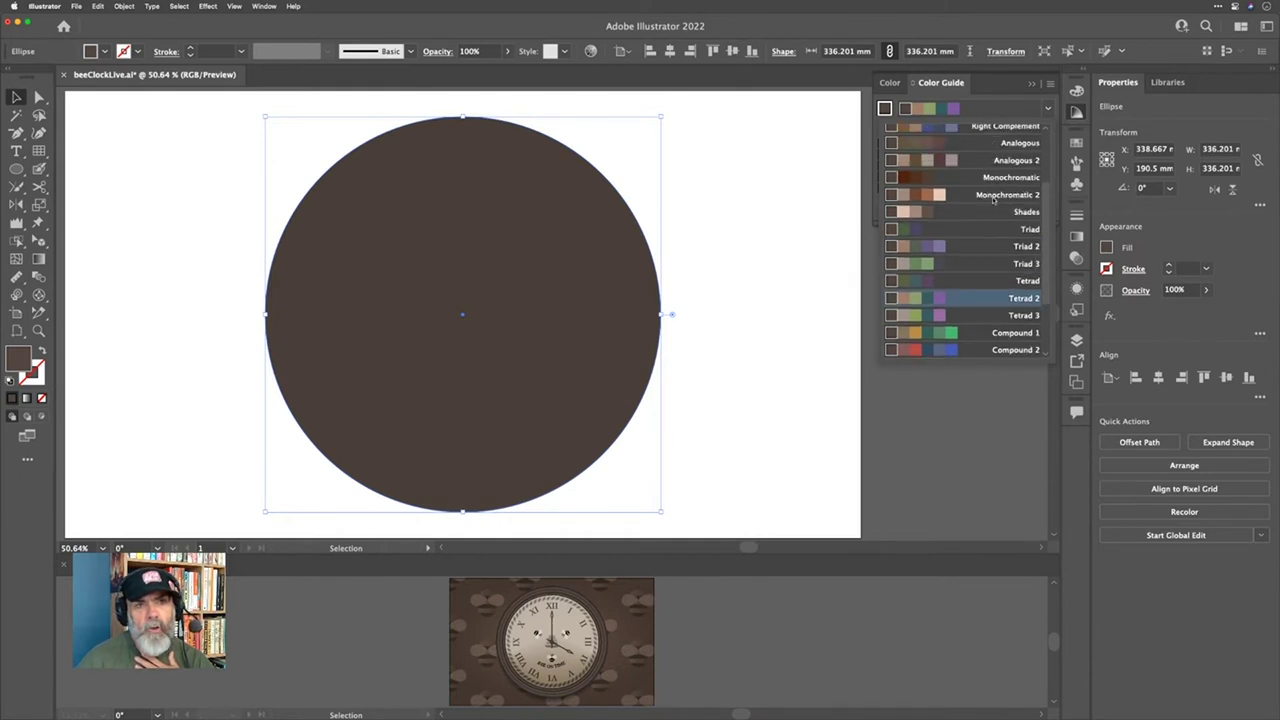
pyautogui.click(972, 196)
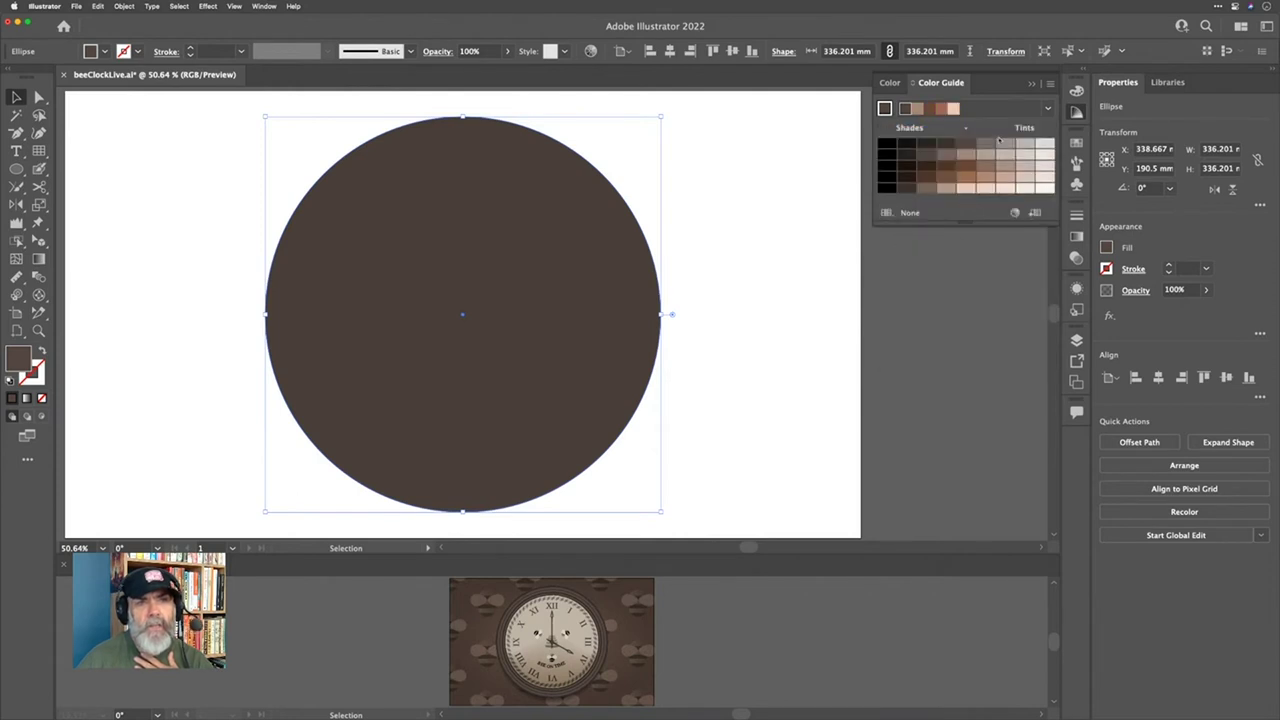
# Step: Set the Color Guide options to 8 steps and widen the guide so the colour variations are easier to pick
pyautogui.click(1050, 84)
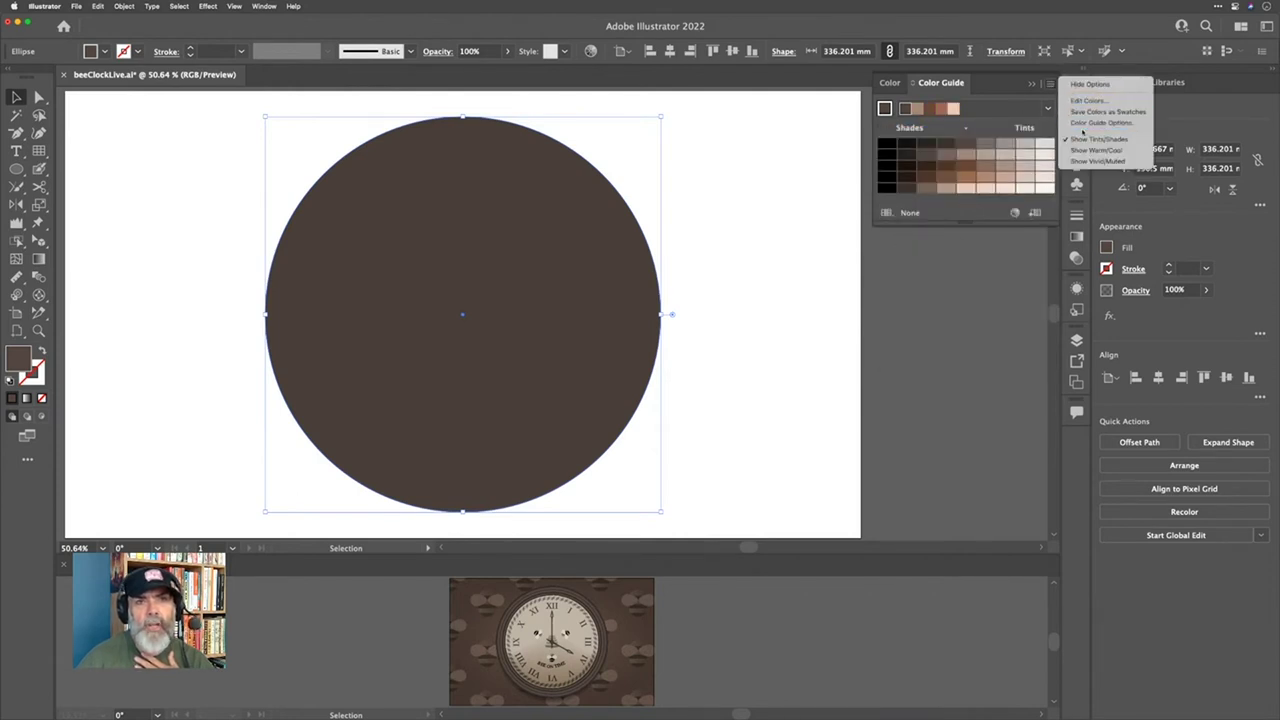
pyautogui.click(1085, 123)
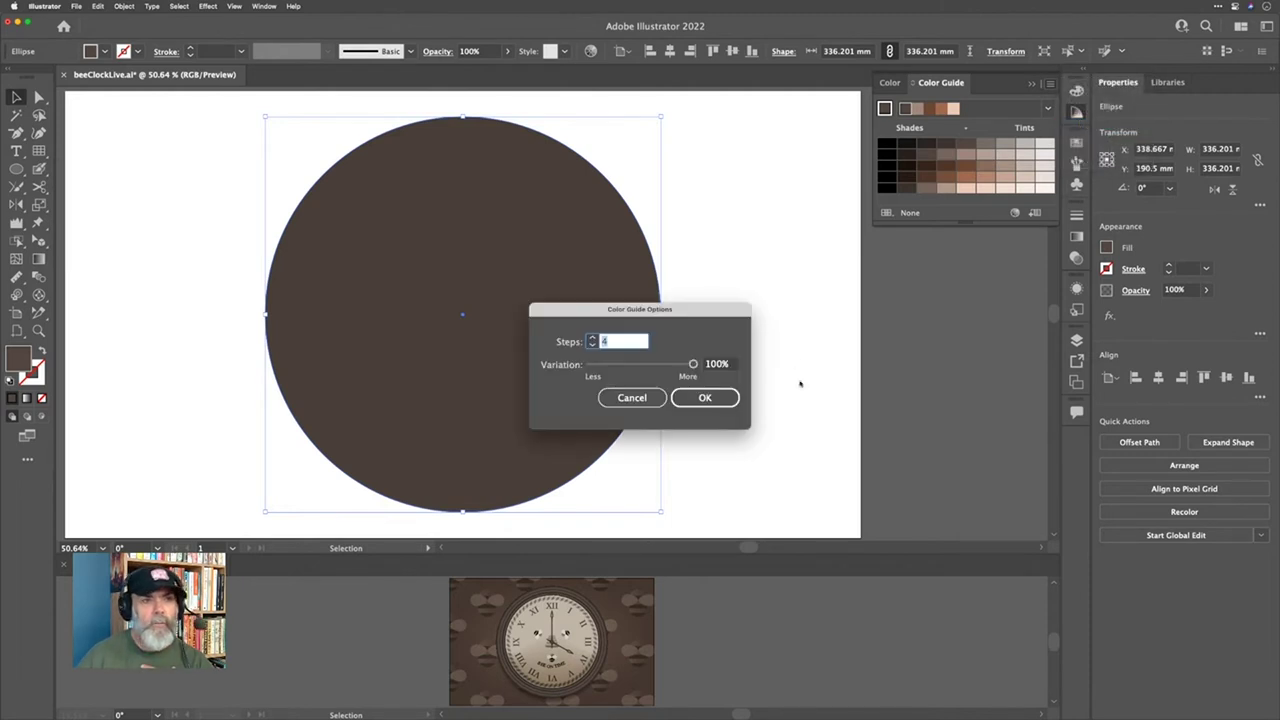
pyautogui.write('8')
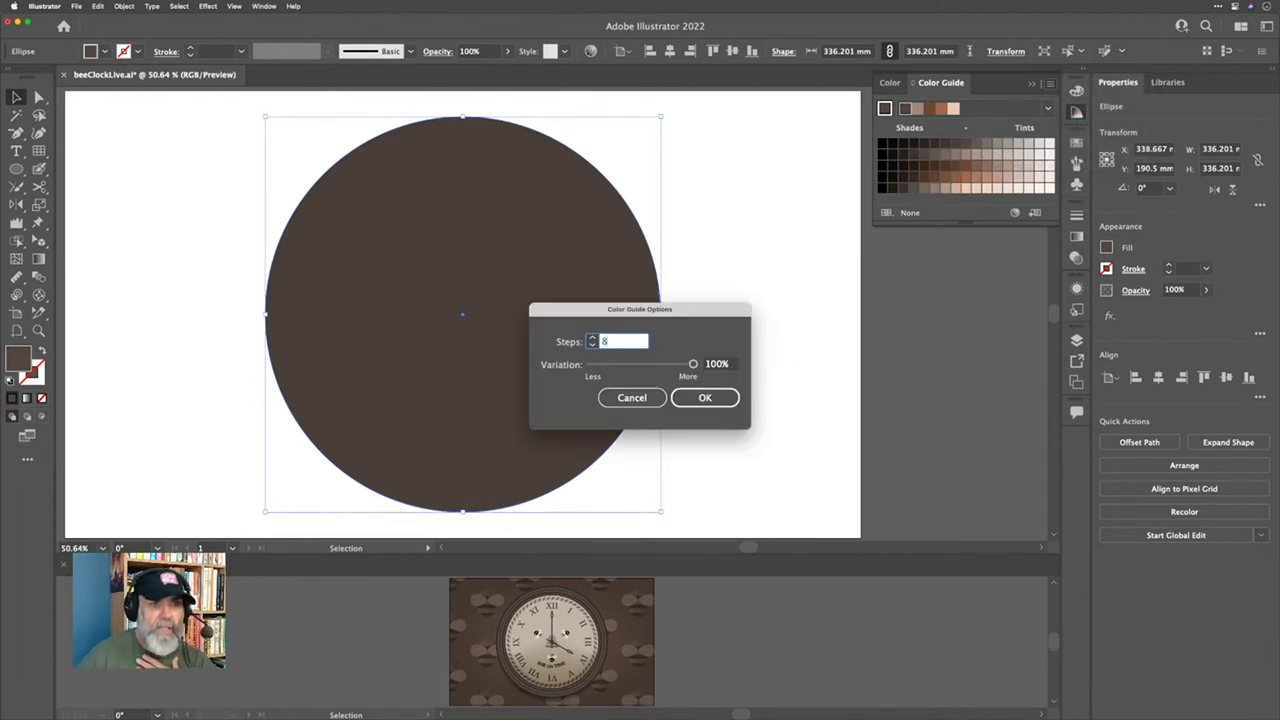
pyautogui.press('Return')
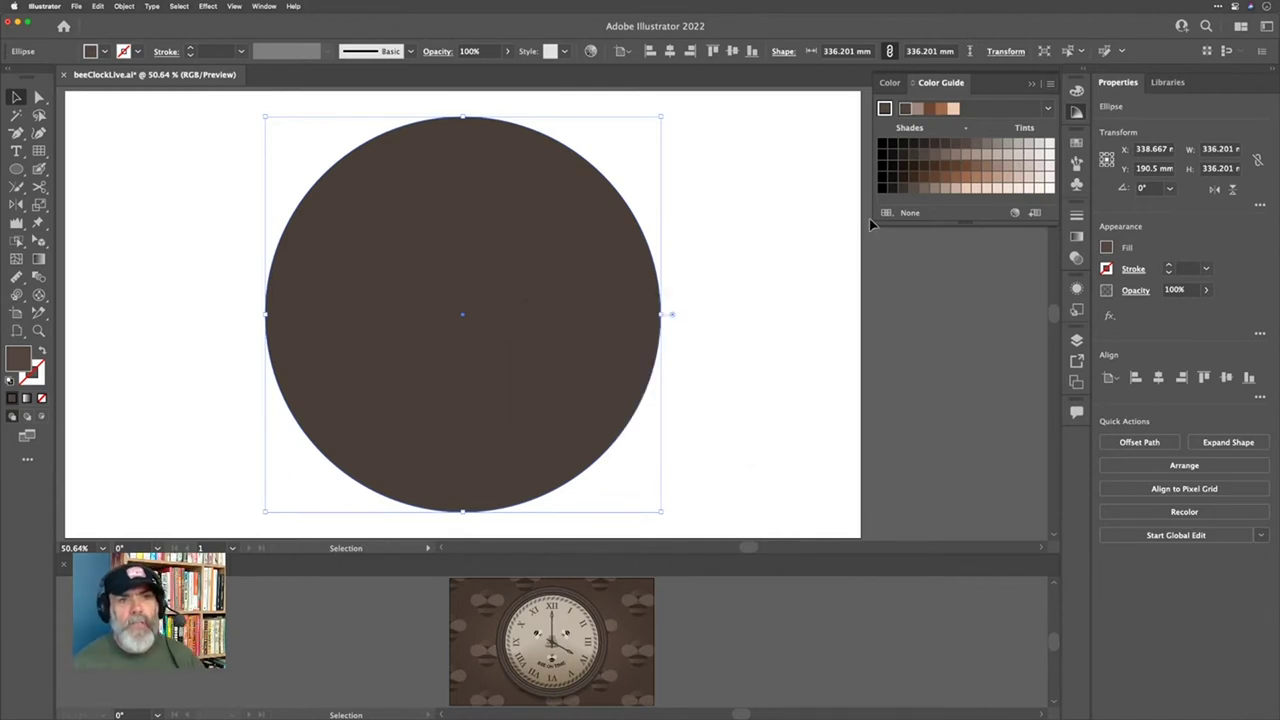
pyautogui.moveTo(869, 222); pyautogui.dragTo(682, 240)
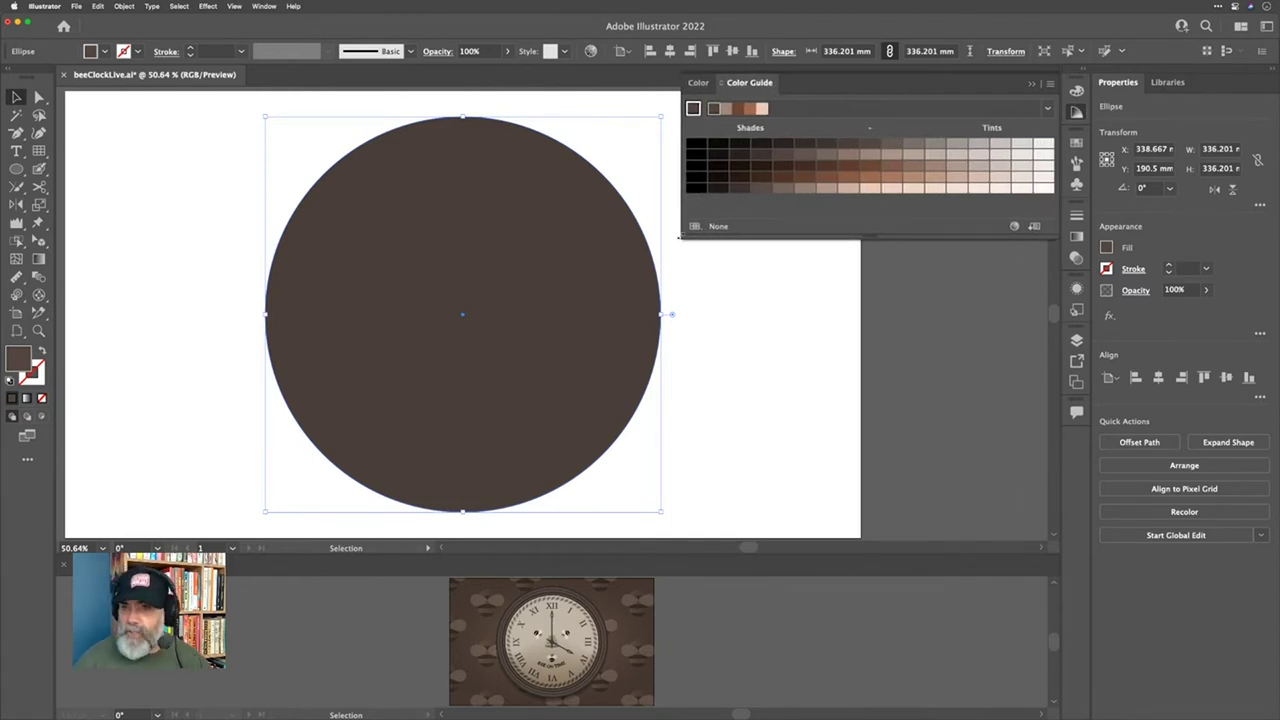
# Step: With the circle deselected, select a run of eight dark-to-mid brown variations in the second row of the Color Guide
pyautogui.click(785, 284)
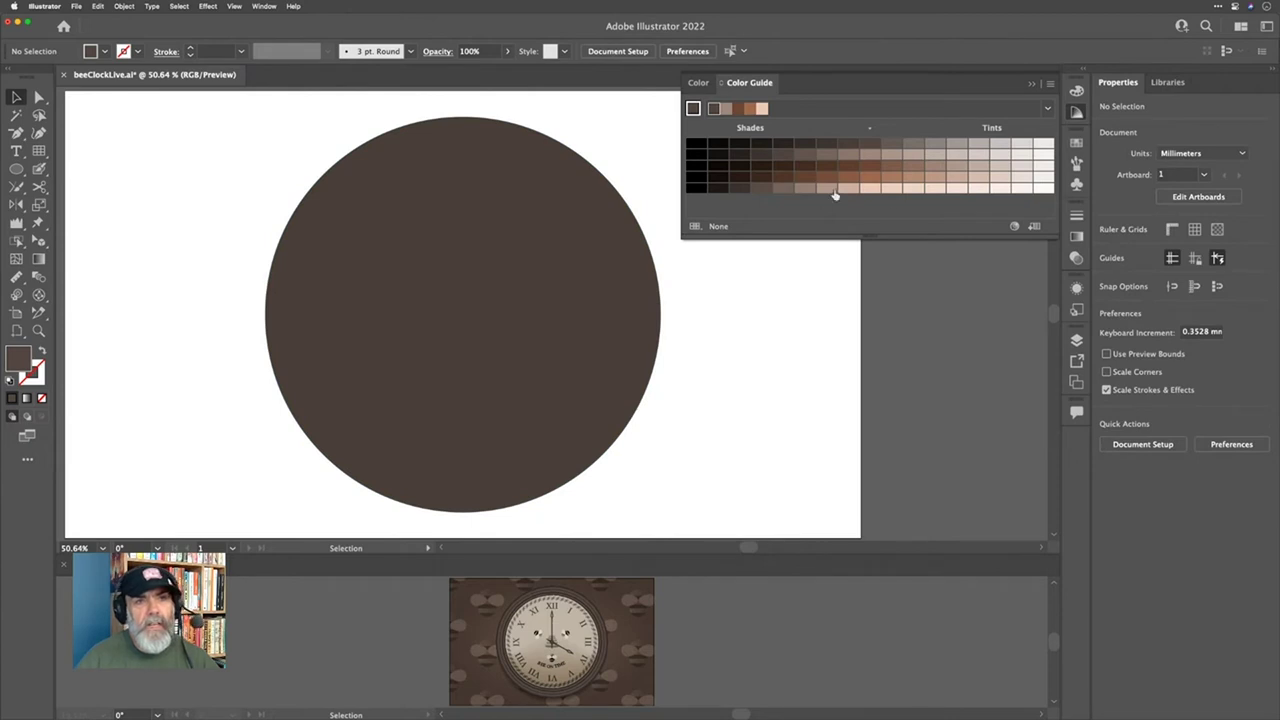
pyautogui.click(783, 155)
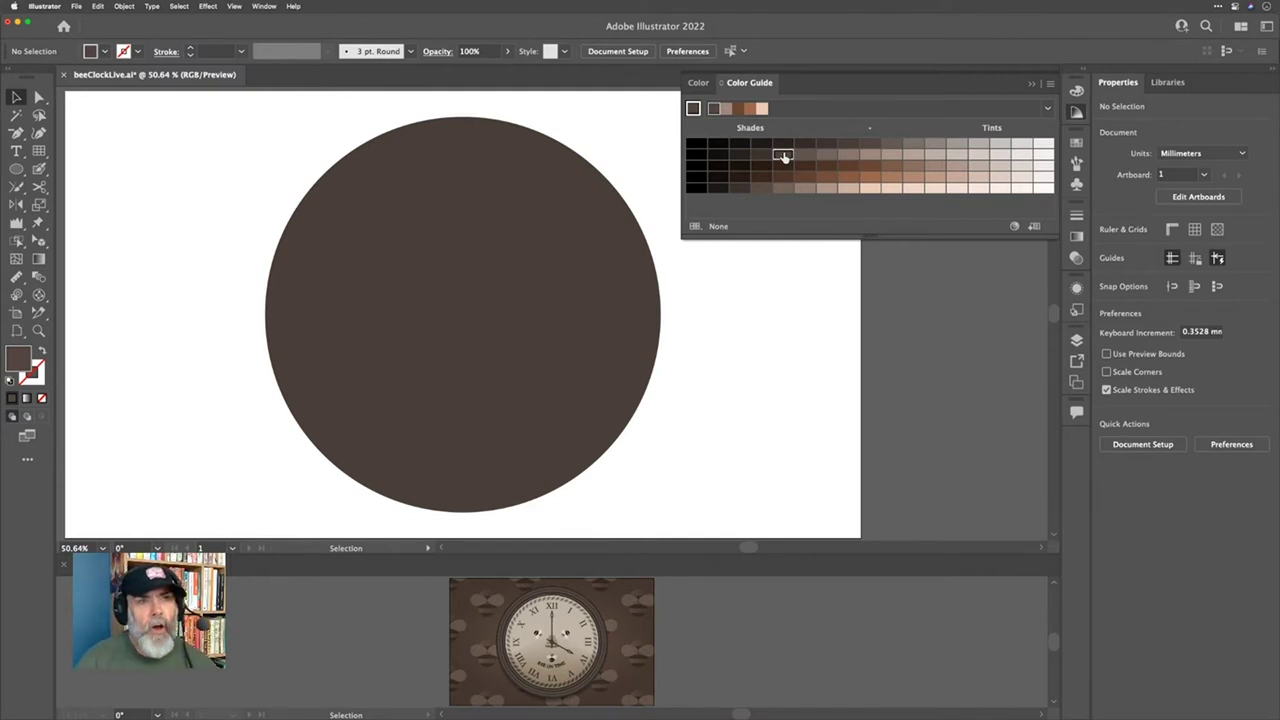
pyautogui.keyDown('shift'); pyautogui.click(933, 155); pyautogui.keyUp('shift')
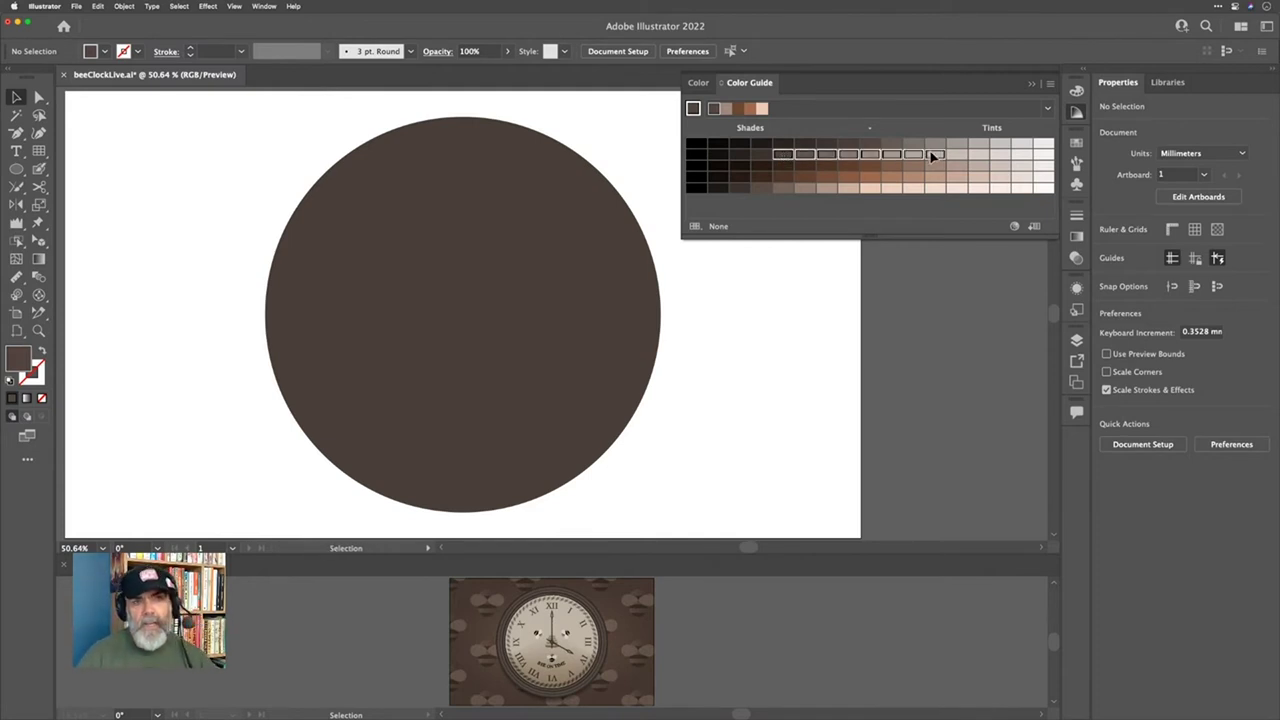
# Step: Pick six alternating shades, from dark brown to pale grey-brown, along the second row of the Color Guide's harmony grid
pyautogui.click(783, 167)
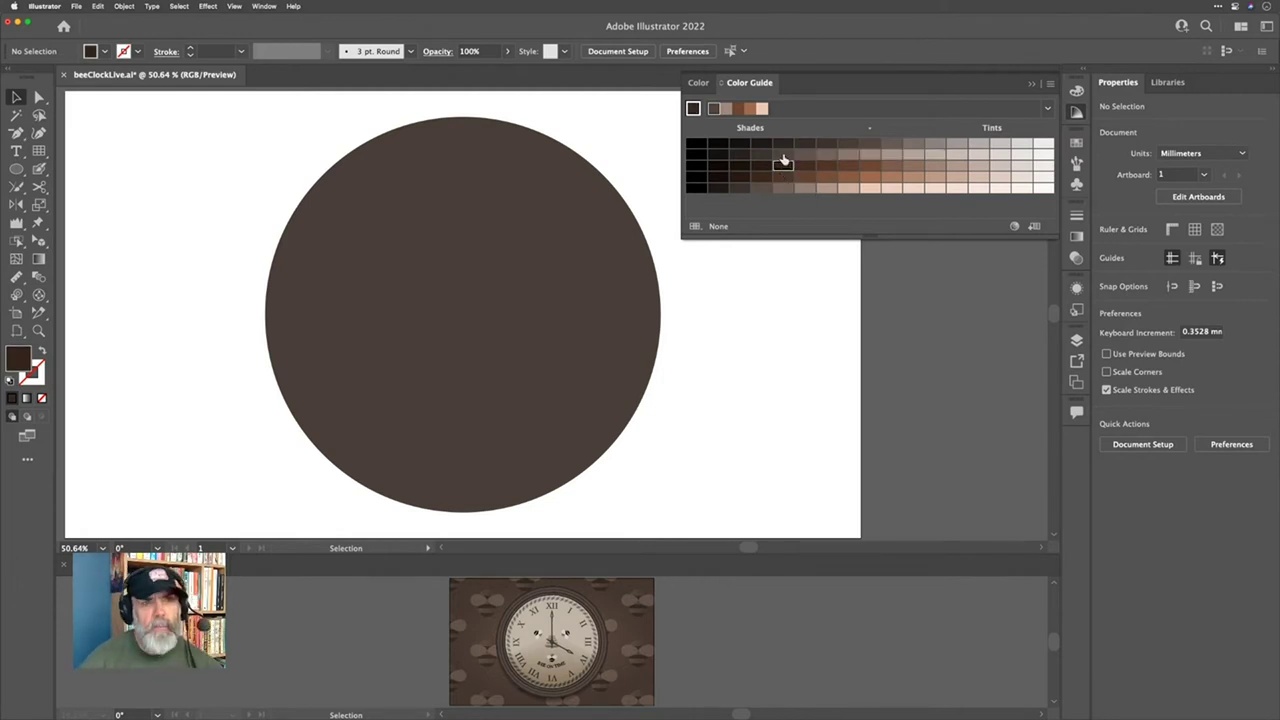
pyautogui.click(763, 156)
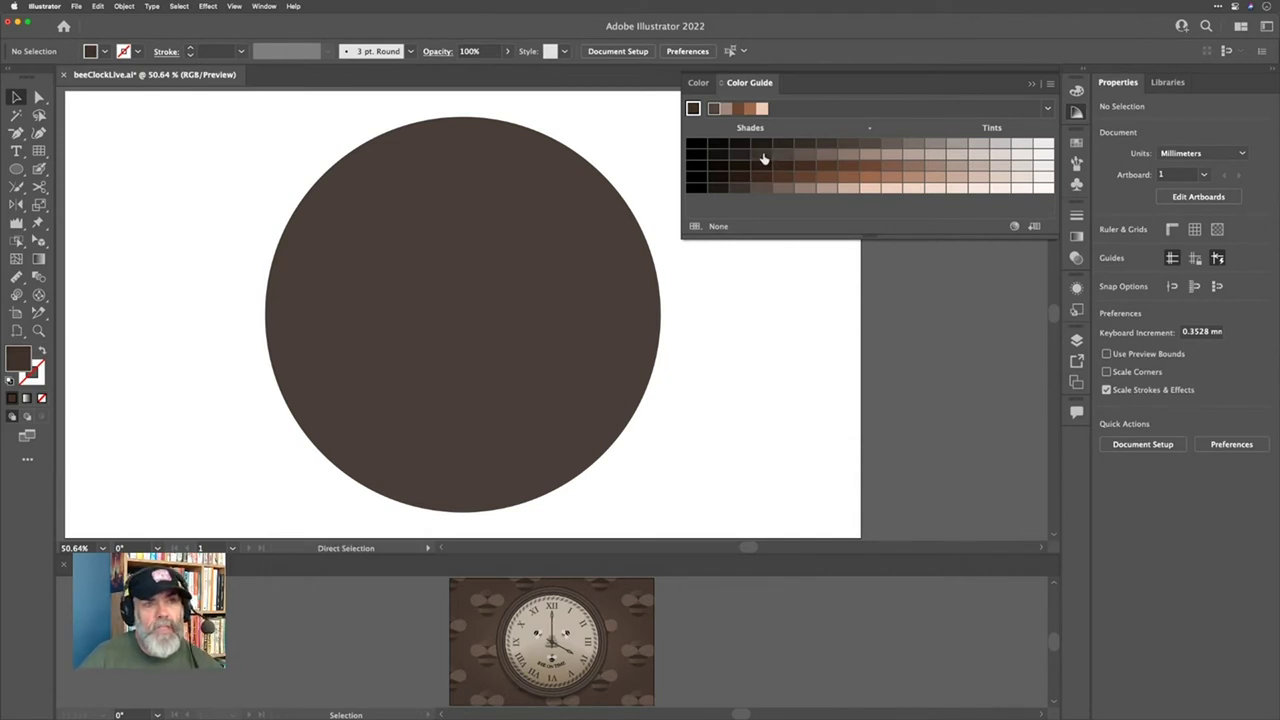
pyautogui.click(806, 156)
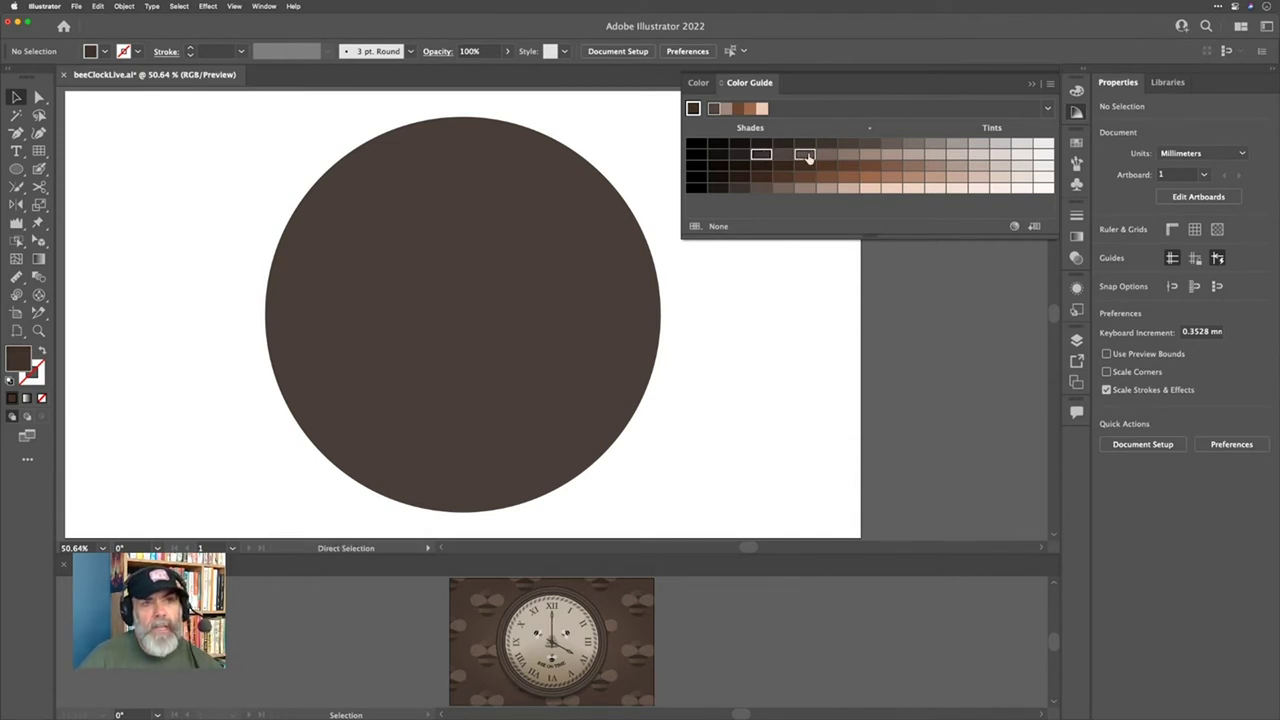
pyautogui.click(849, 156)
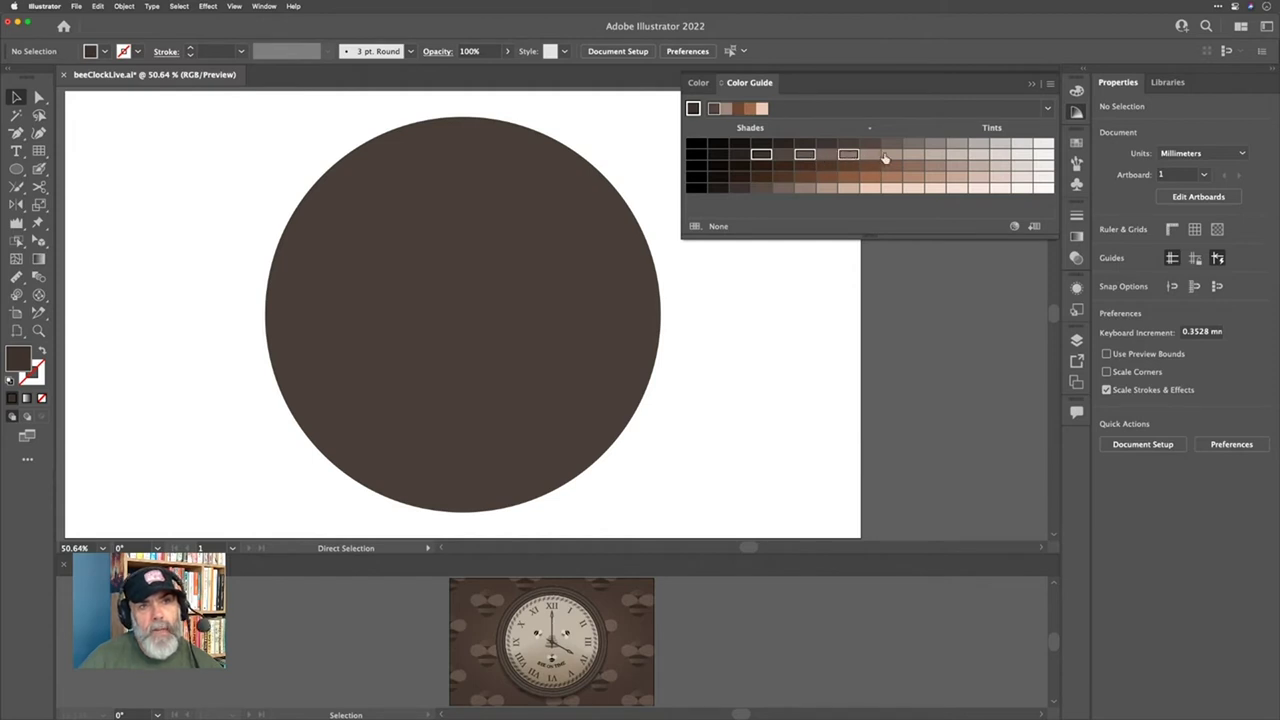
pyautogui.click(889, 156)
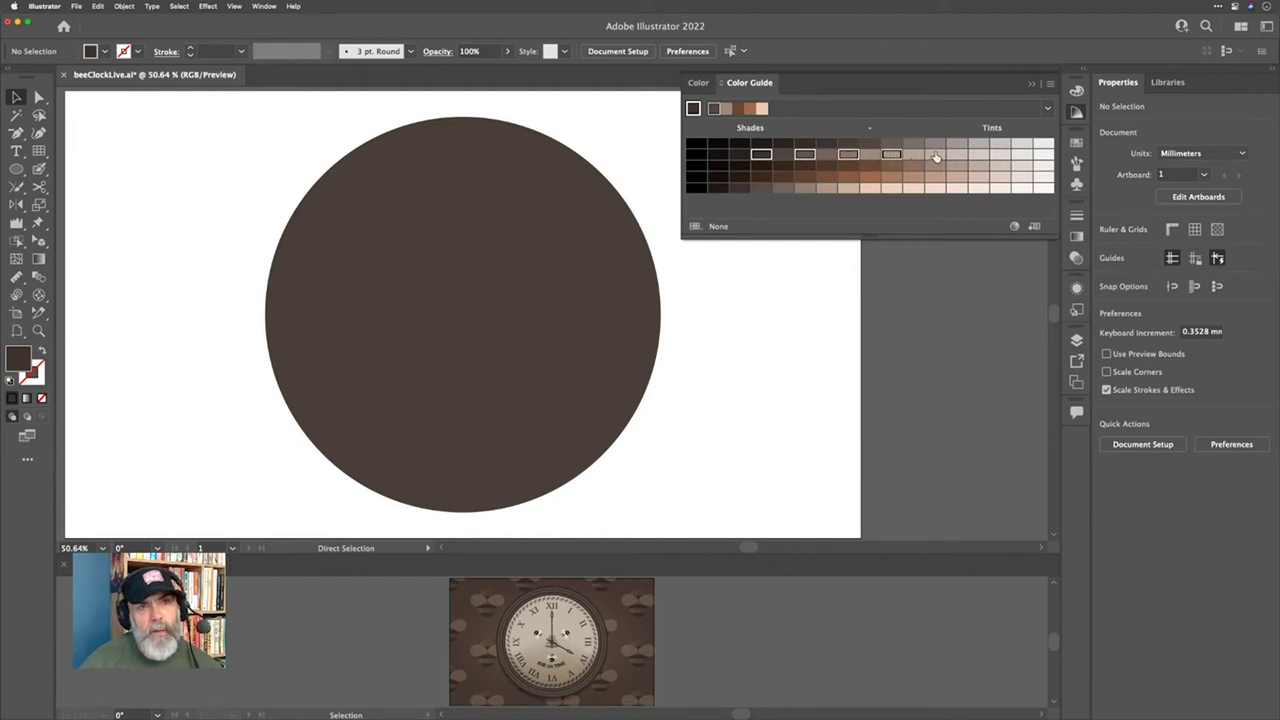
pyautogui.click(934, 157)
pyautogui.click(978, 156)
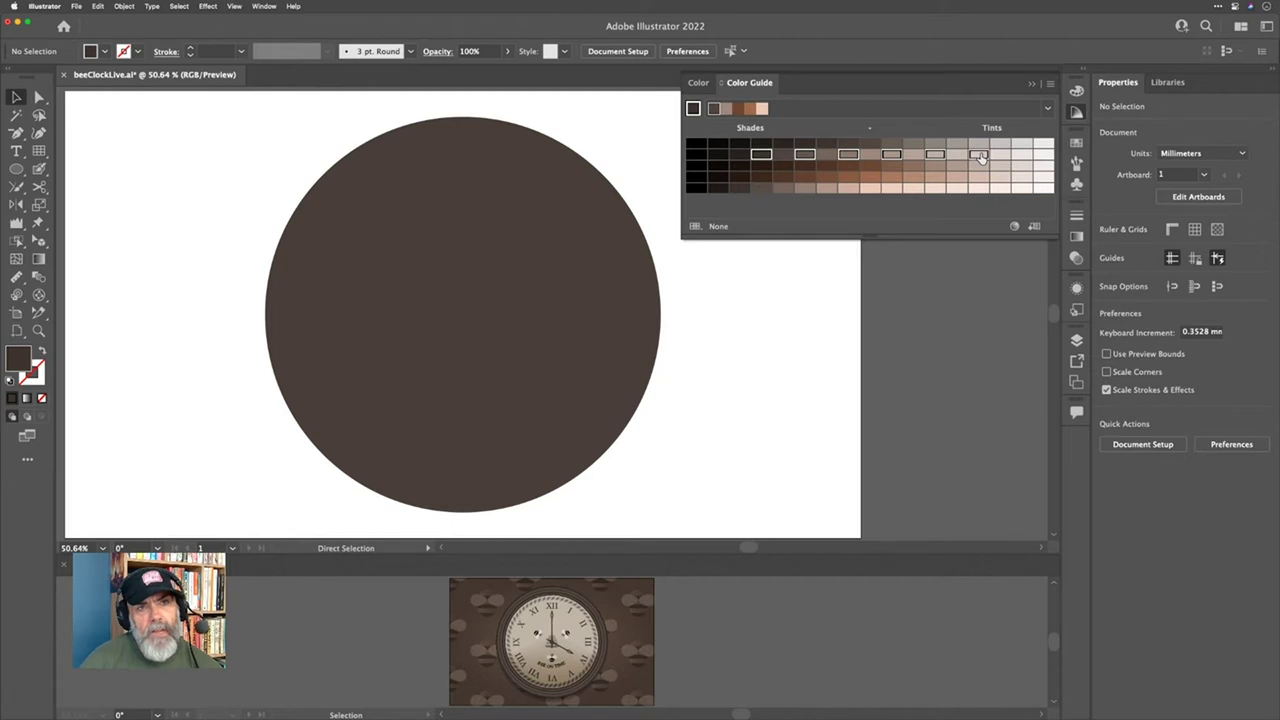
# Step: Add five medium-to-light browns from the third row and four from the fourth row to the Color Guide selection
pyautogui.click(958, 167)
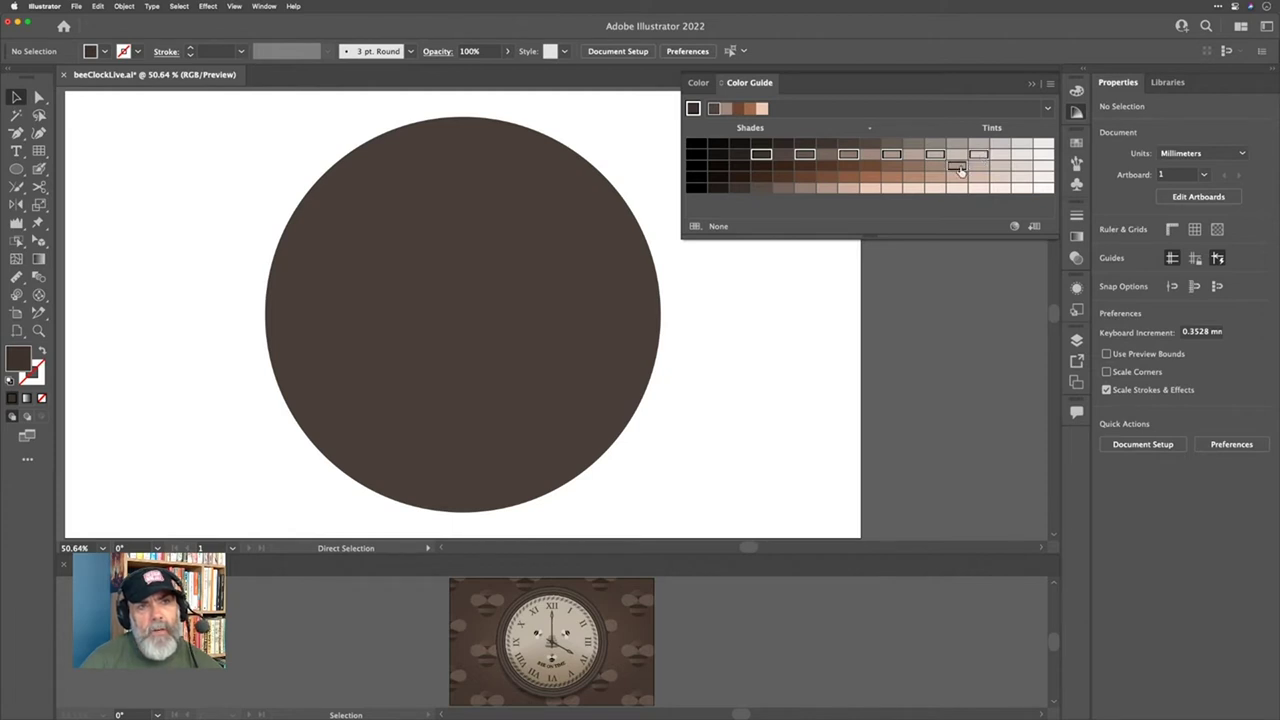
pyautogui.click(934, 166)
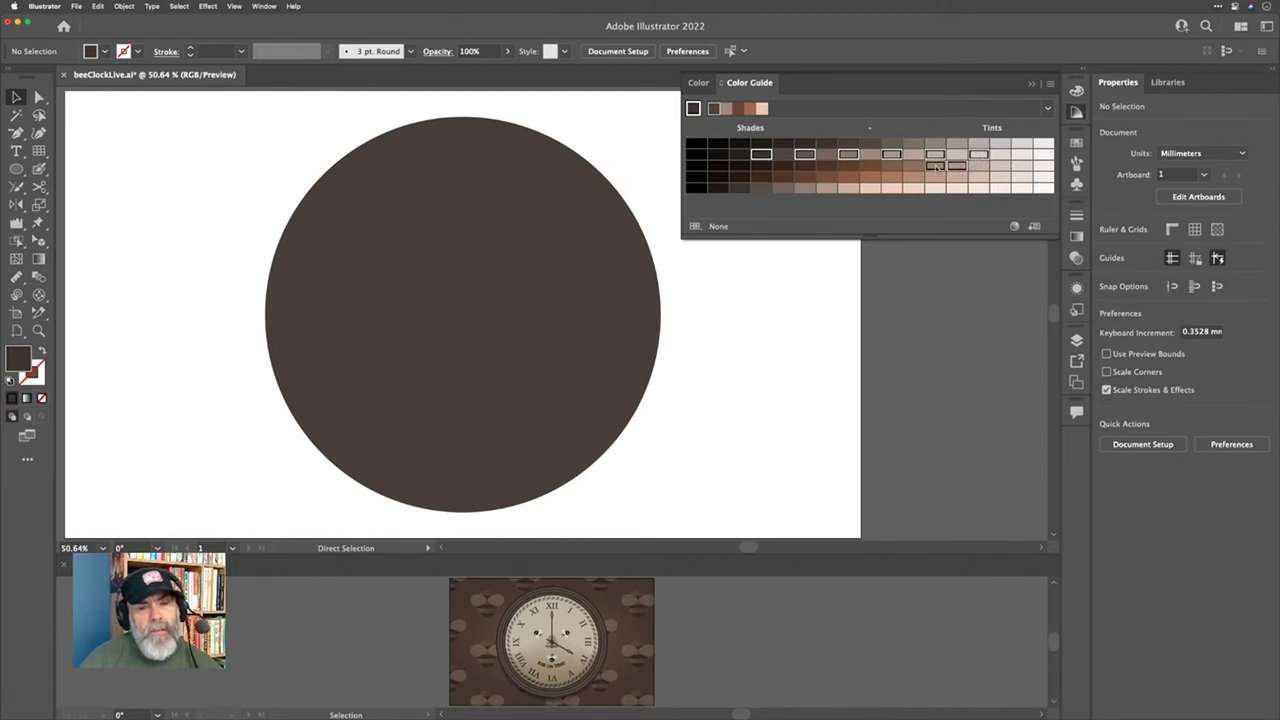
pyautogui.click(891, 166)
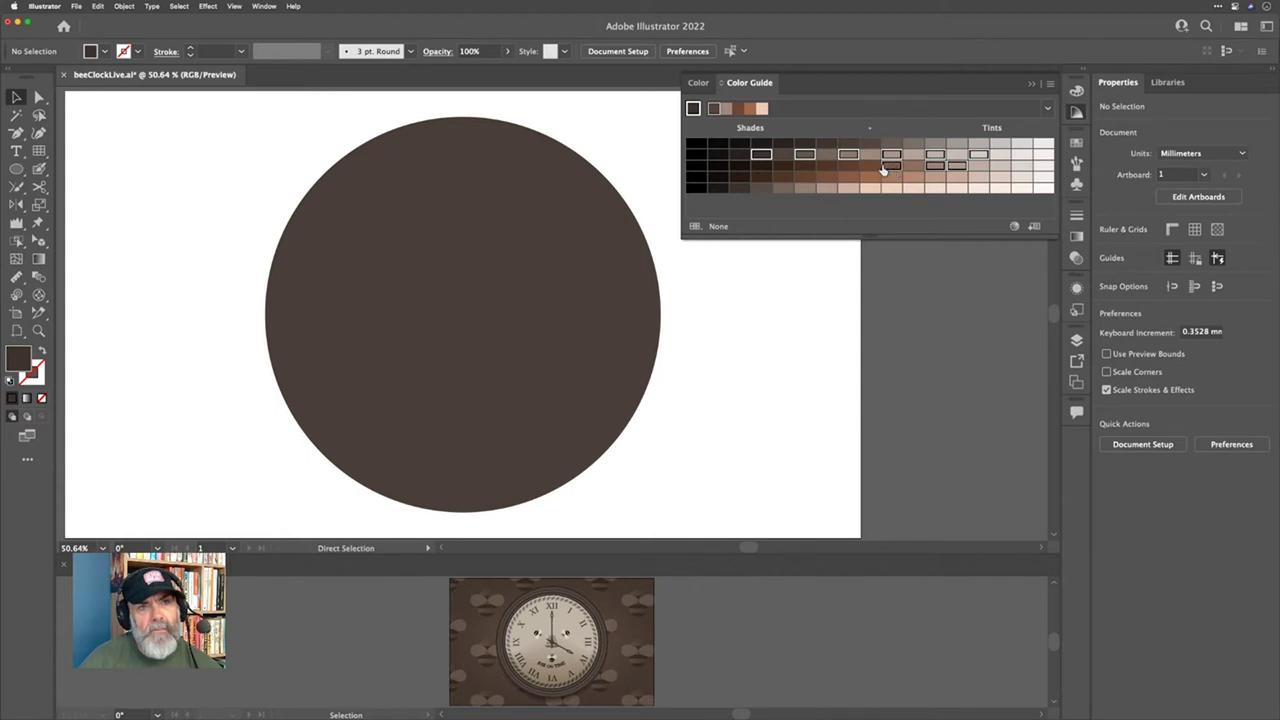
pyautogui.click(912, 167)
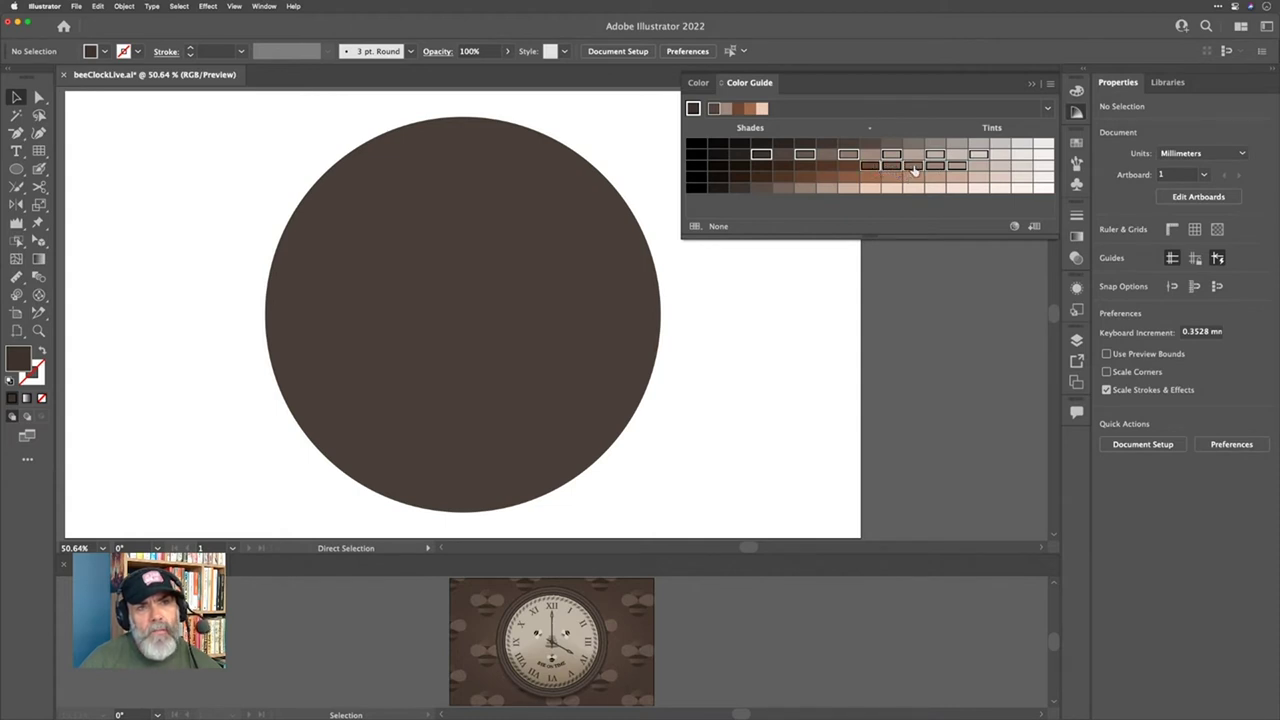
pyautogui.click(891, 177)
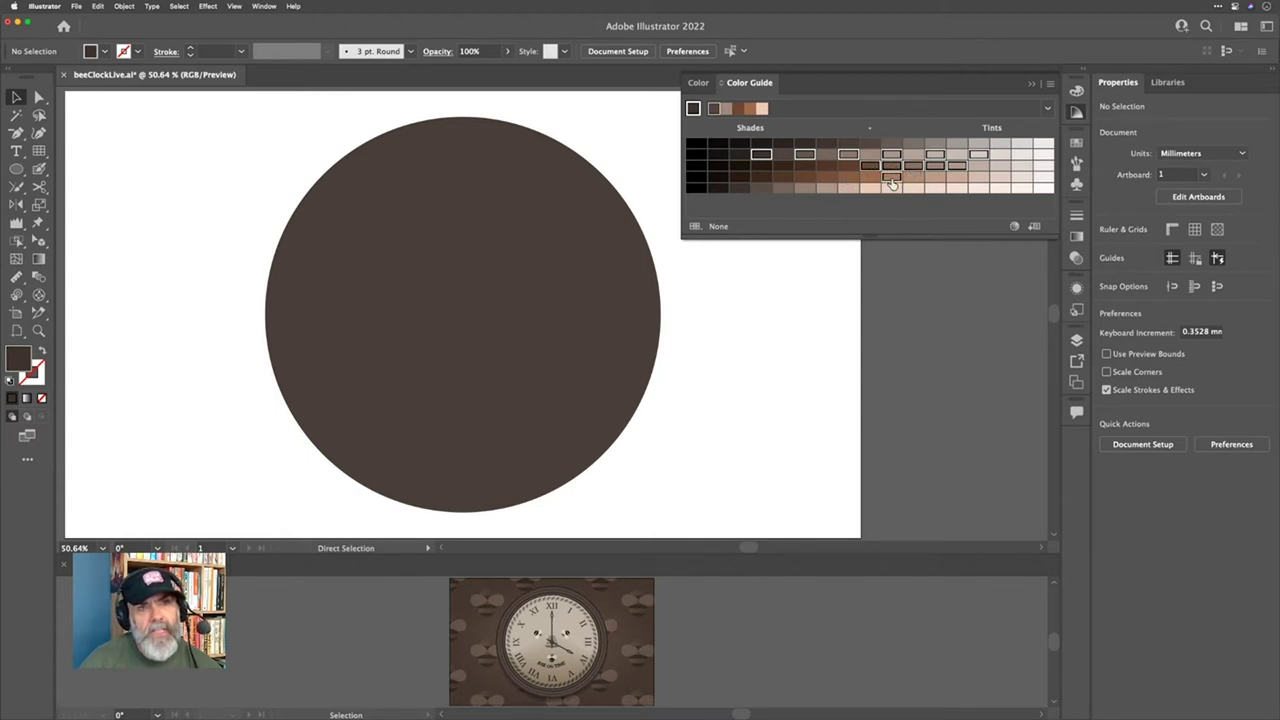
pyautogui.click(912, 177)
pyautogui.click(934, 177)
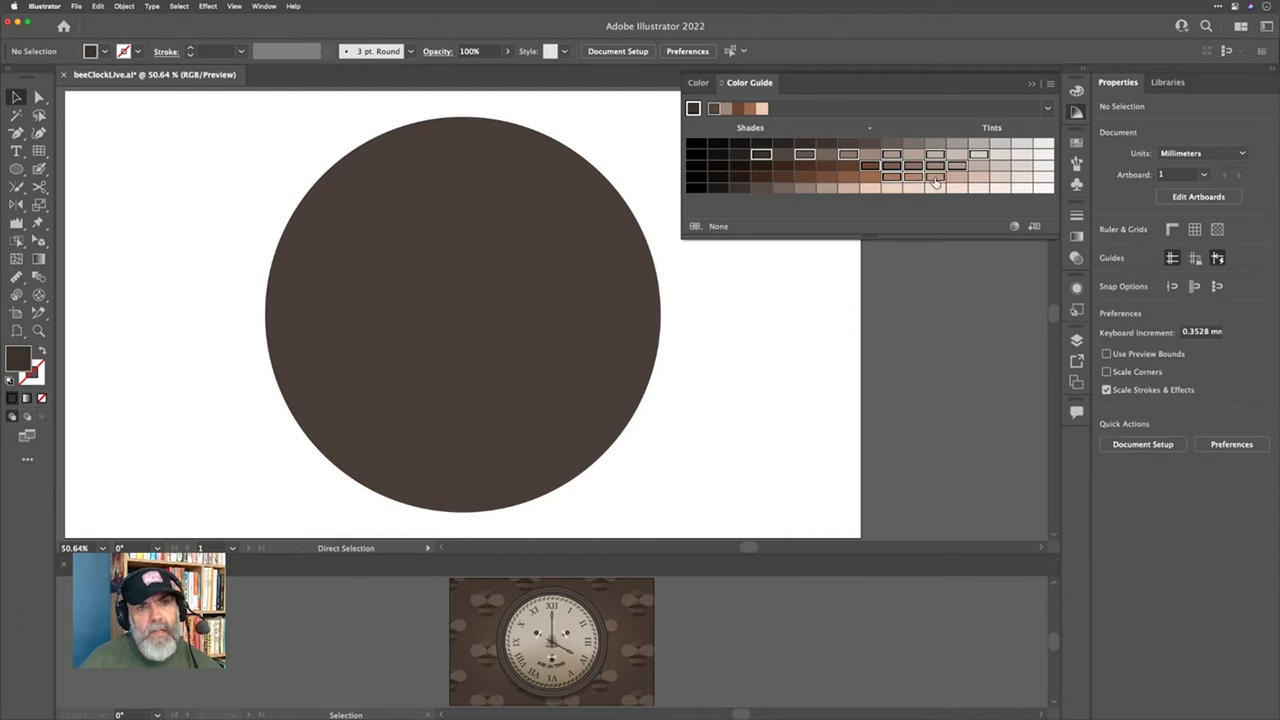
pyautogui.click(978, 177)
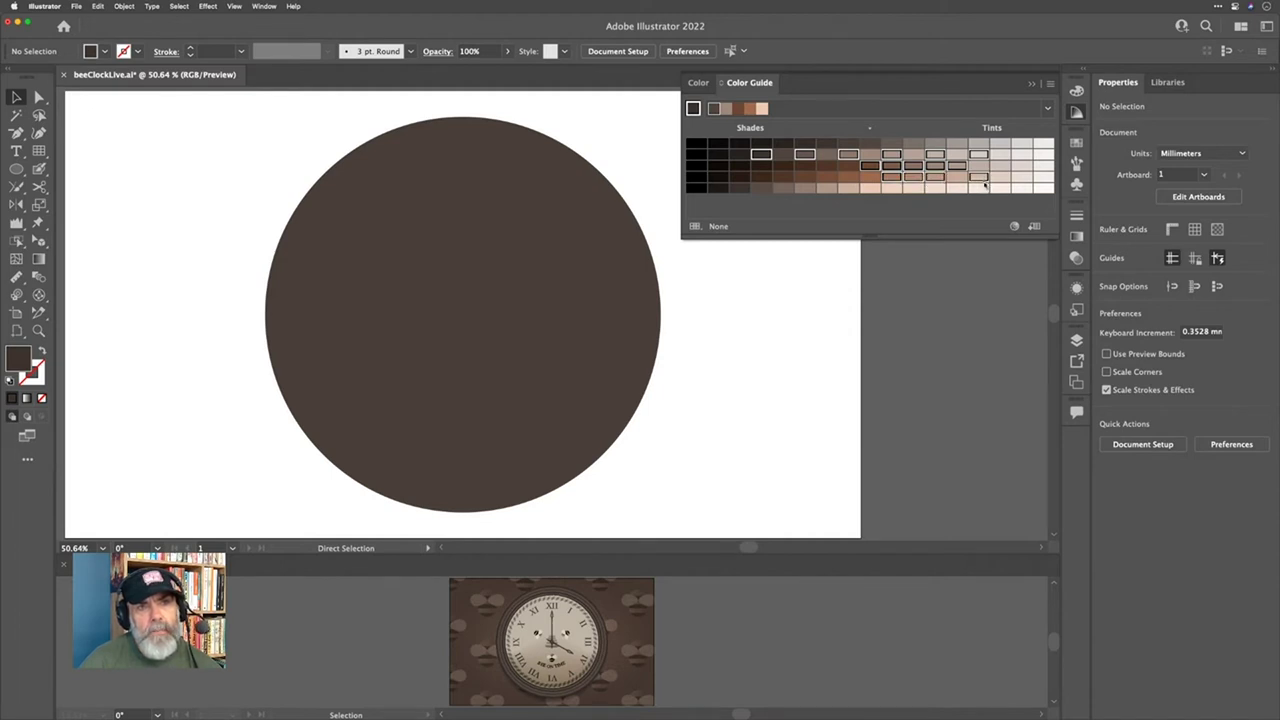
# Step: Add five shades from the fifth row to the selection and save all selected colours as a swatch group
pyautogui.click(1000, 188)
pyautogui.click(978, 188)
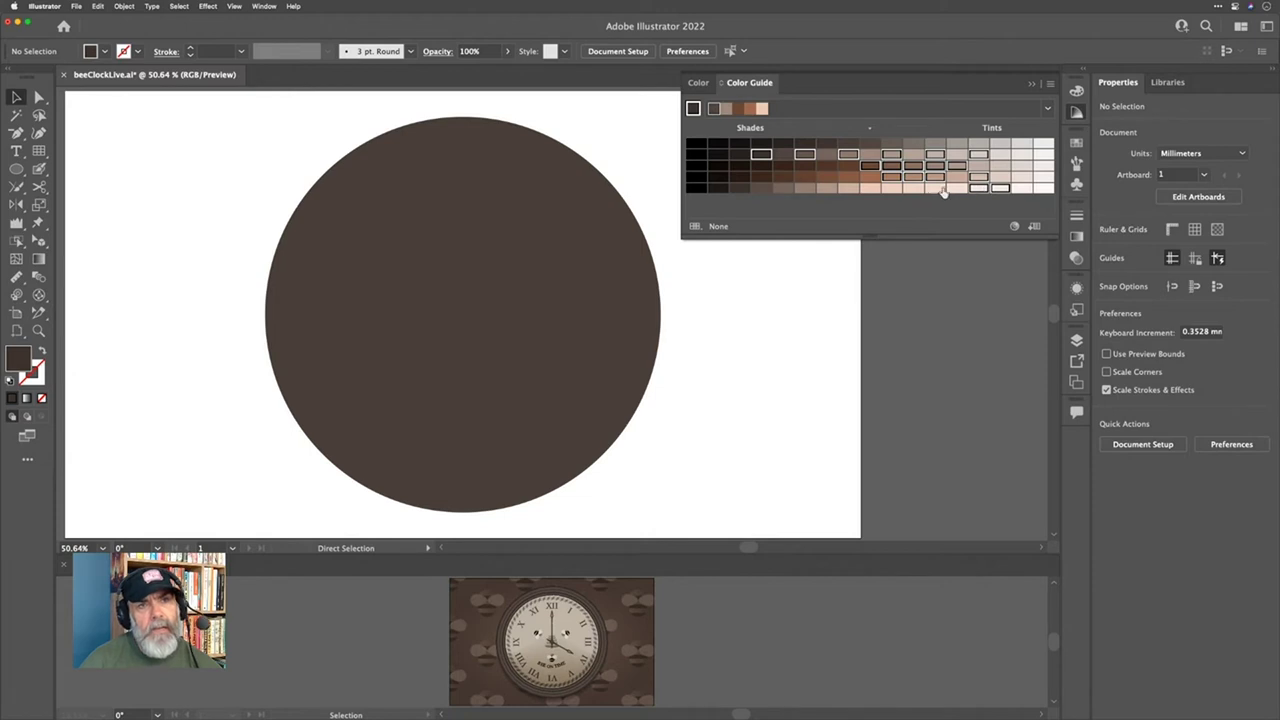
pyautogui.click(913, 188)
pyautogui.click(893, 189)
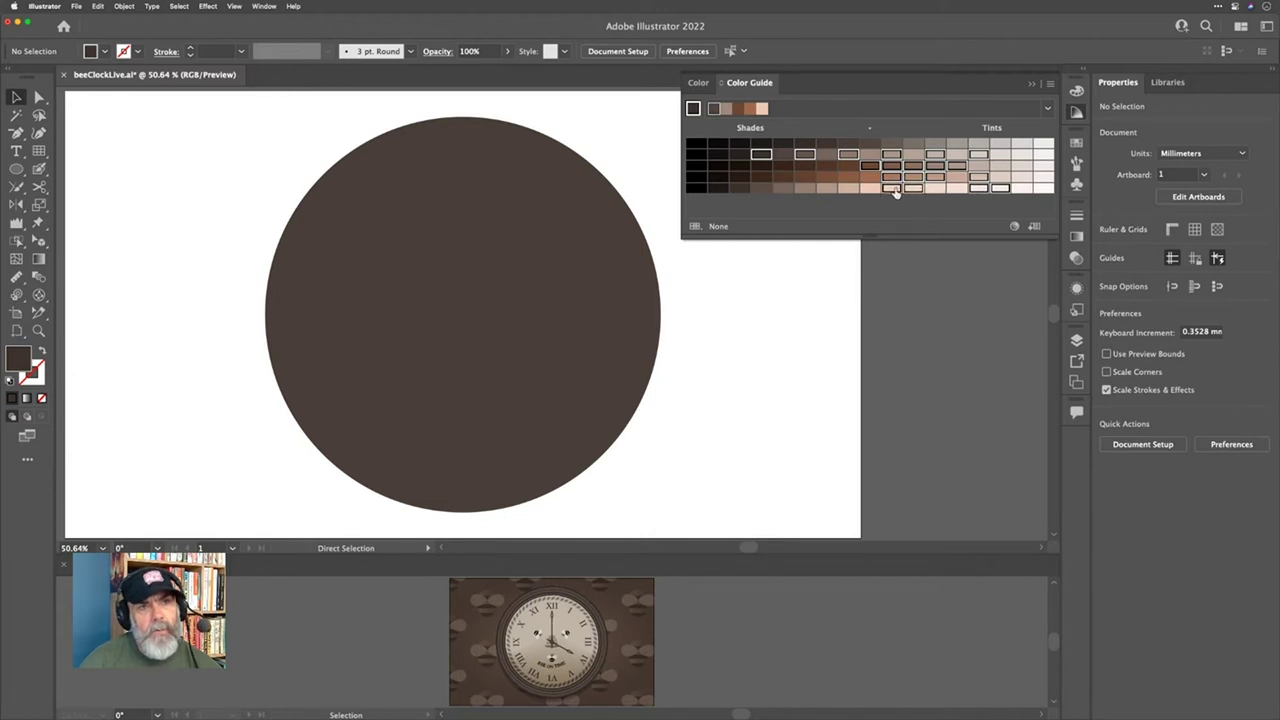
pyautogui.click(806, 189)
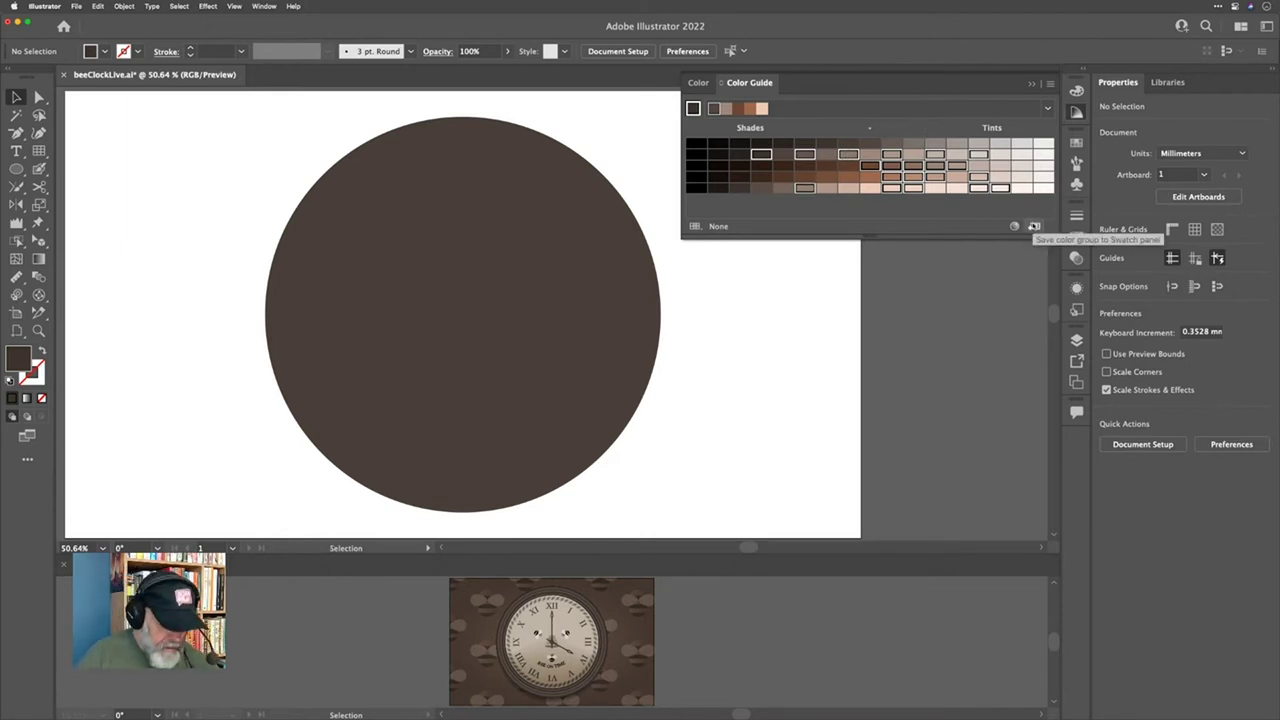
pyautogui.click(1034, 226)
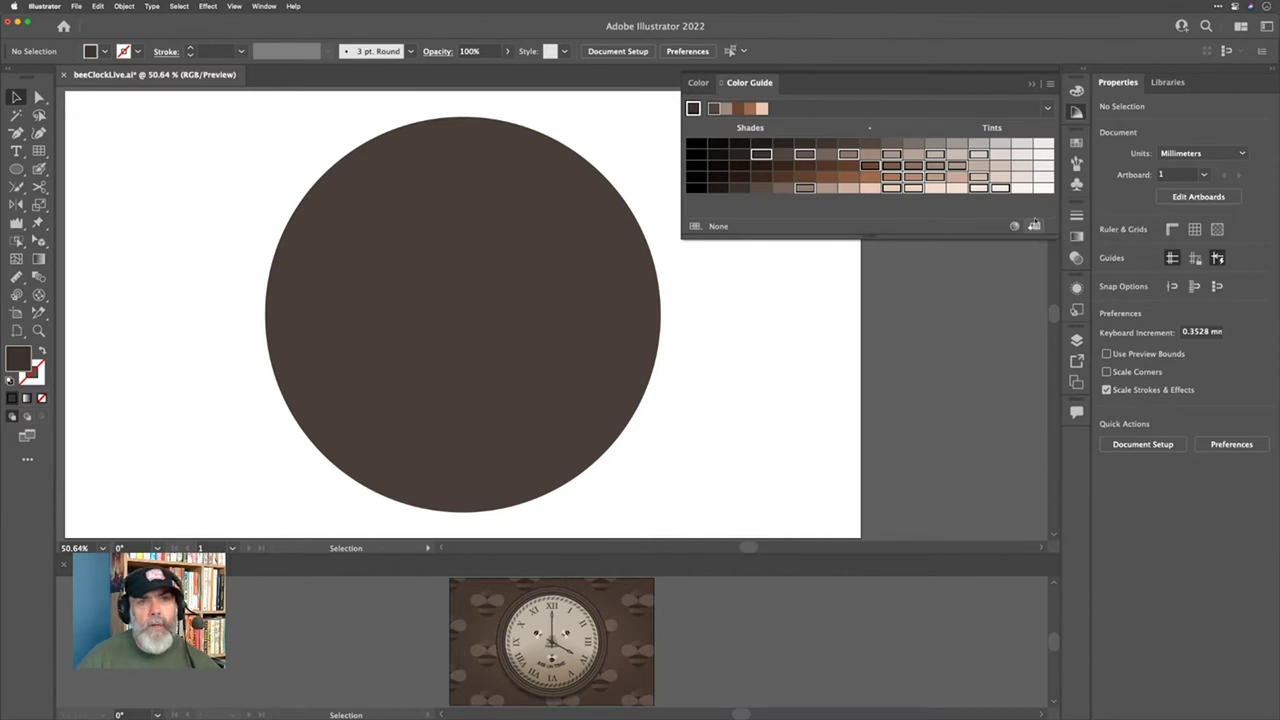
# Step: Rename the new brown colour group in the swatches as BeeClock and deselect it
pyautogui.click(1076, 143)
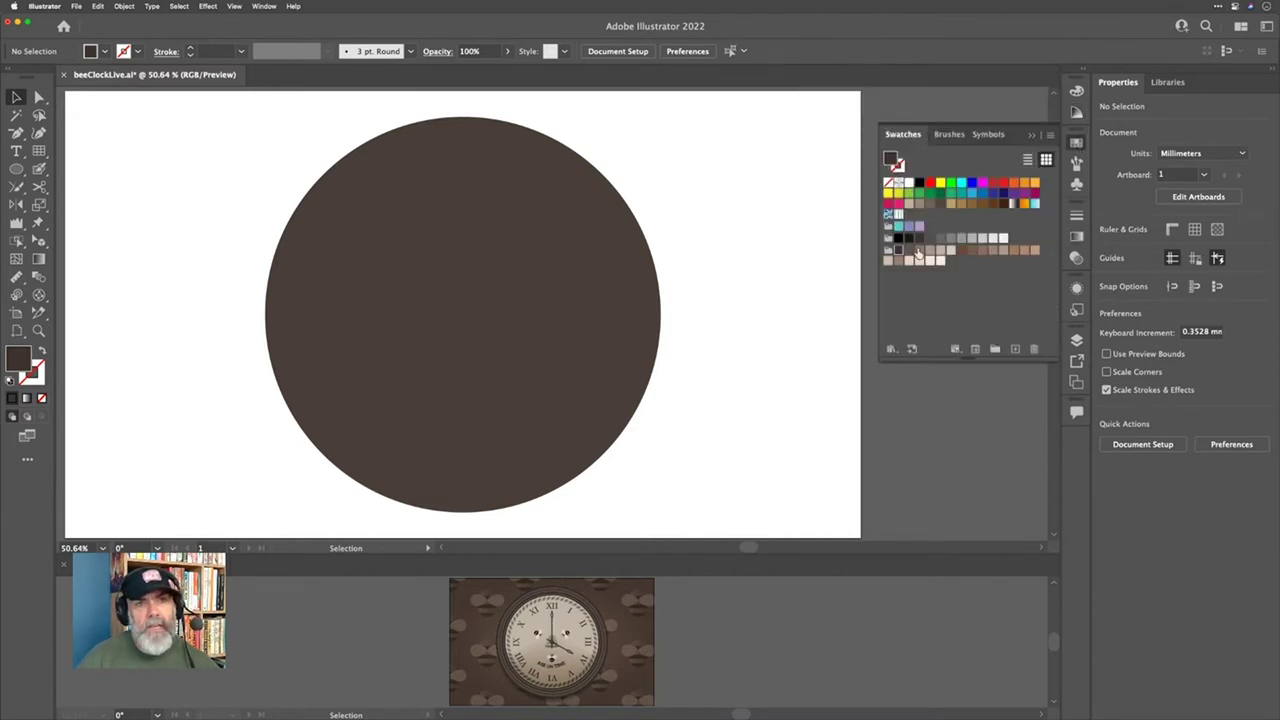
pyautogui.click(887, 249)
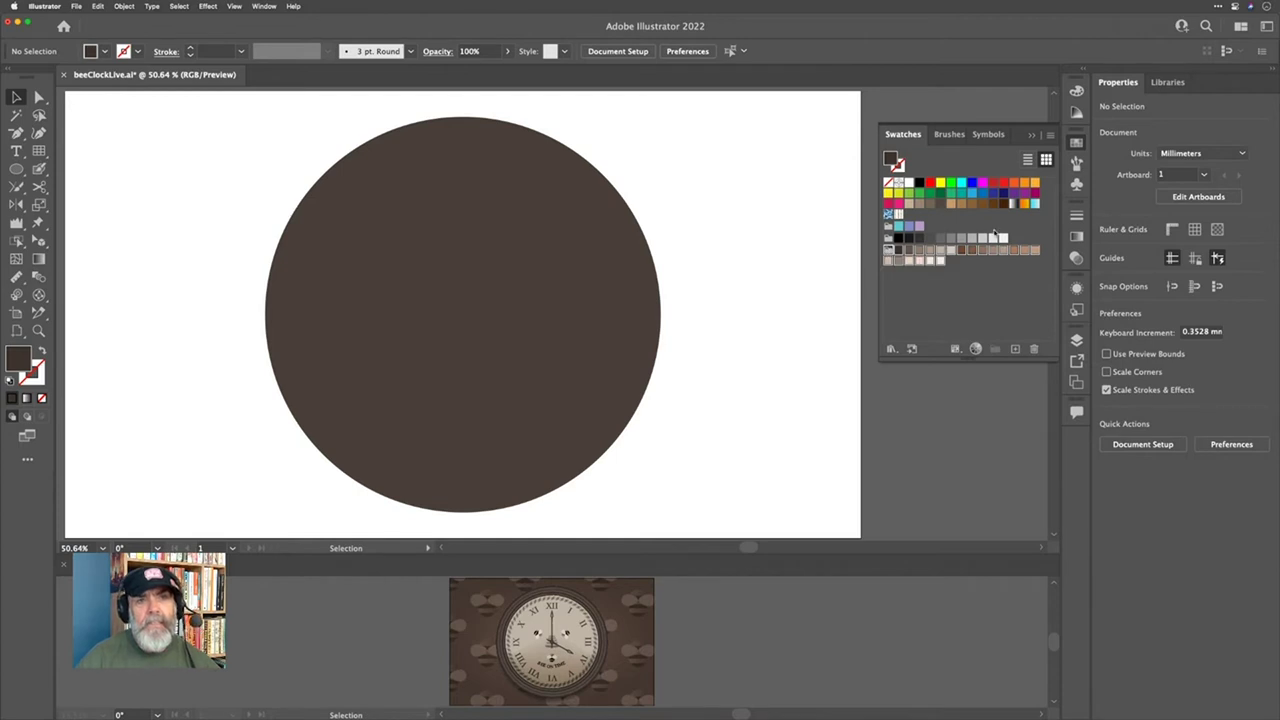
pyautogui.click(1050, 135)
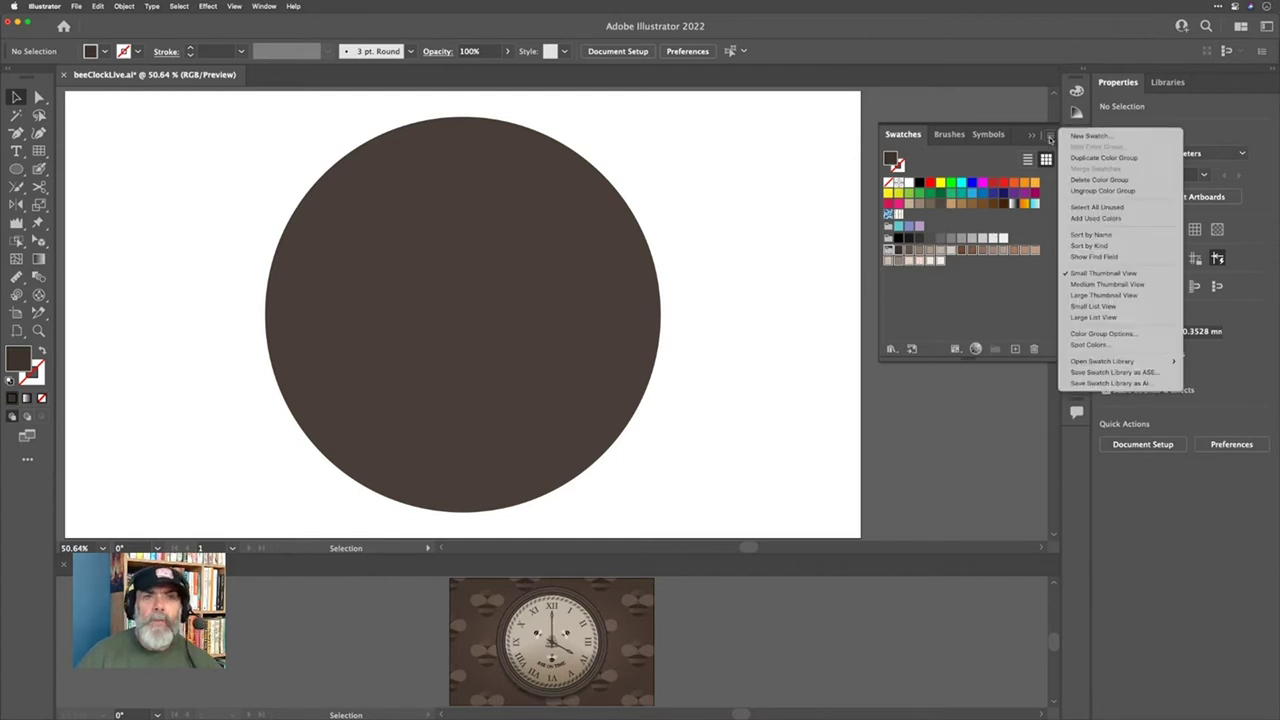
pyautogui.click(1140, 334)
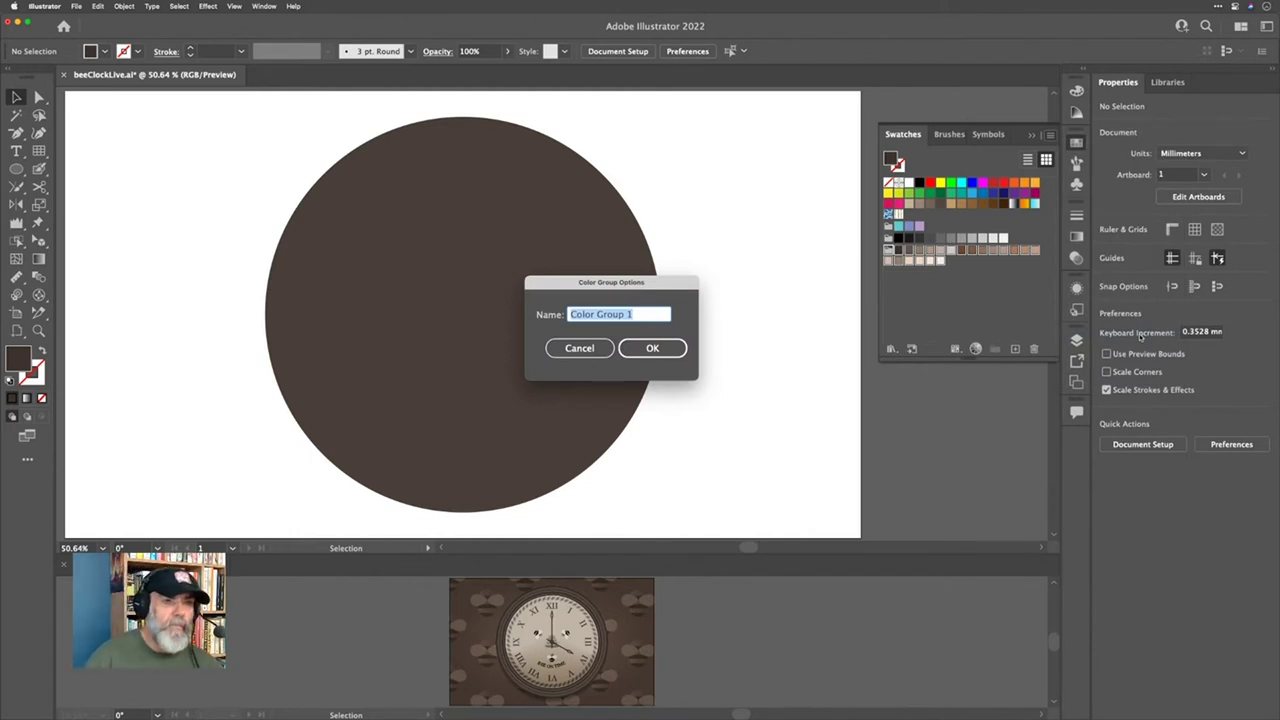
pyautogui.write('B')
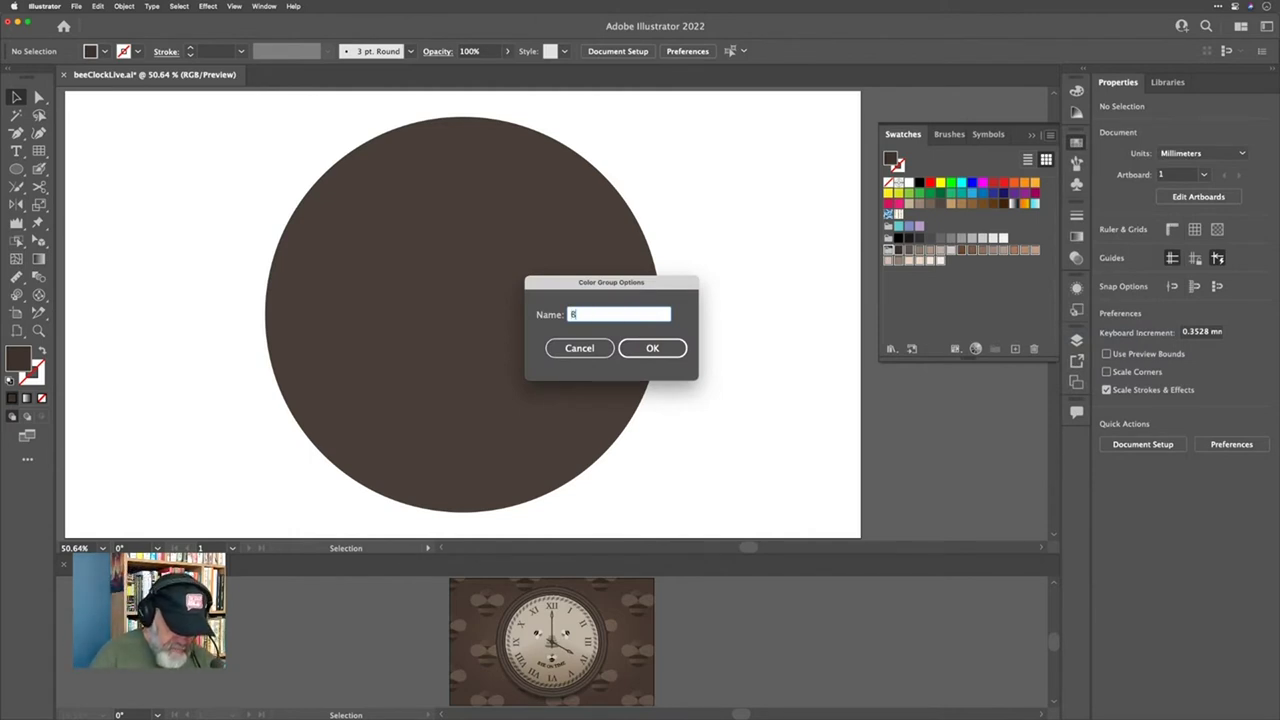
pyautogui.write('eeClock')
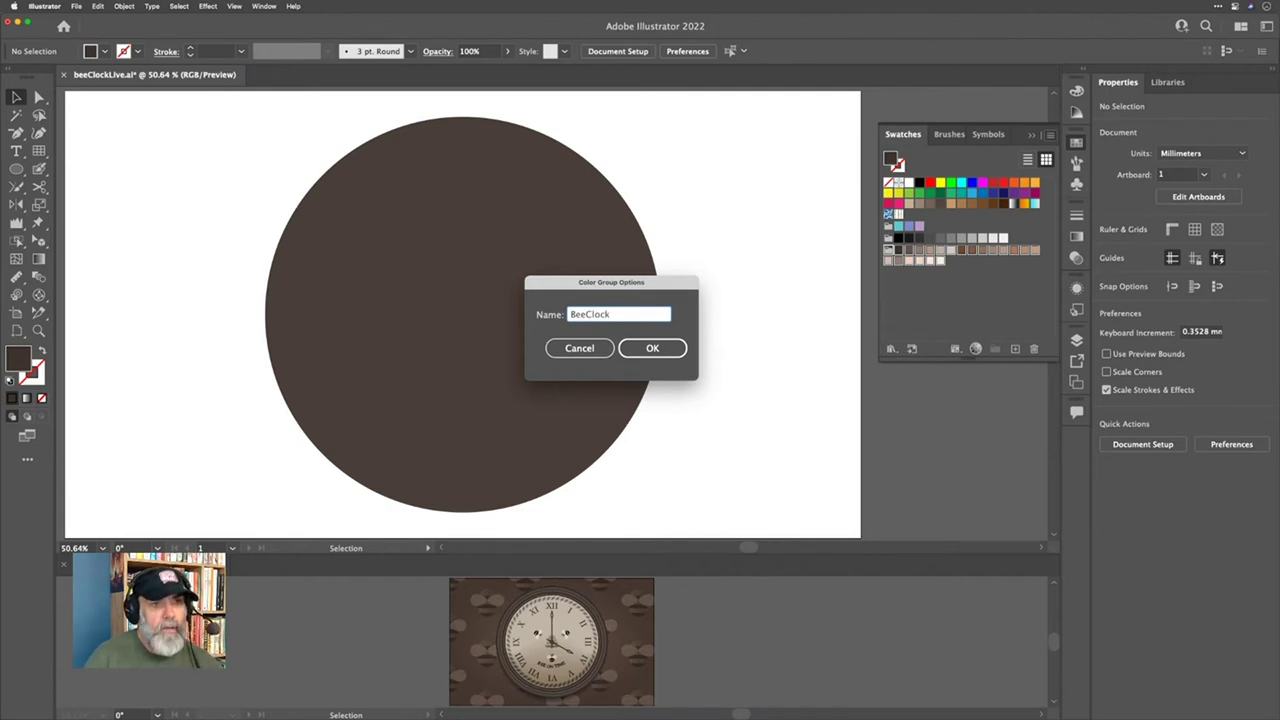
pyautogui.press('Return')
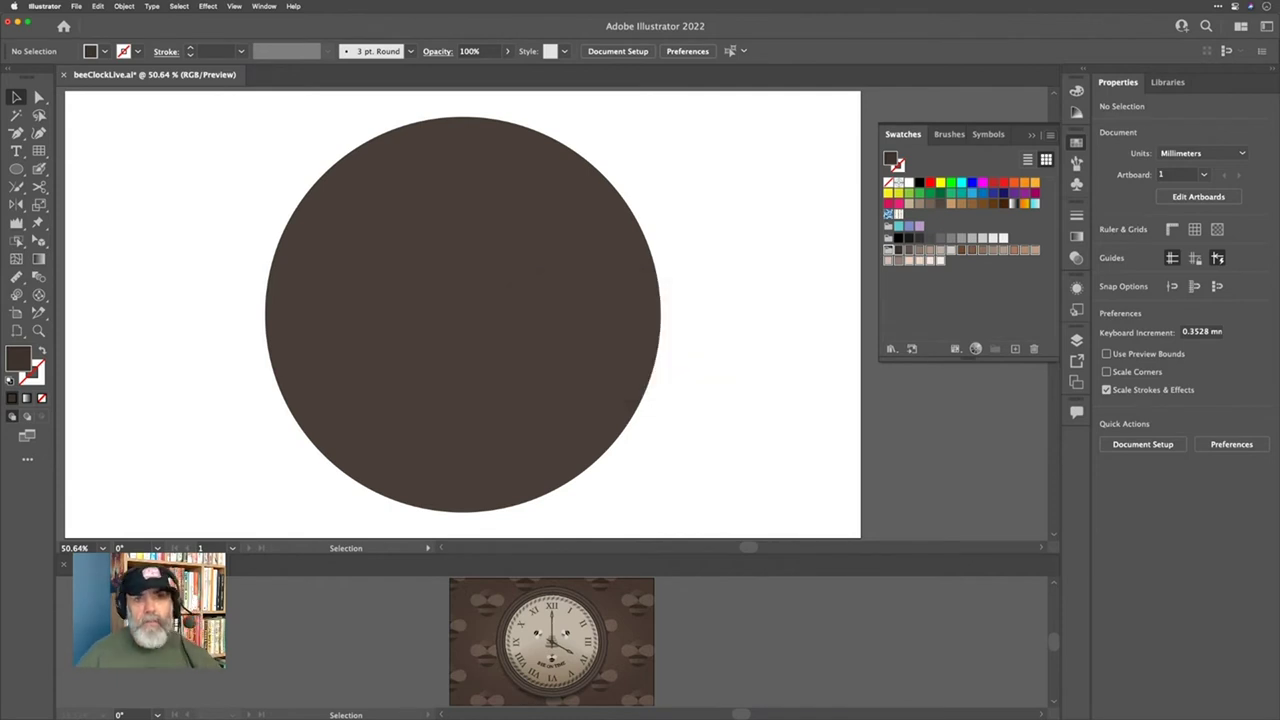
pyautogui.click(995, 330)
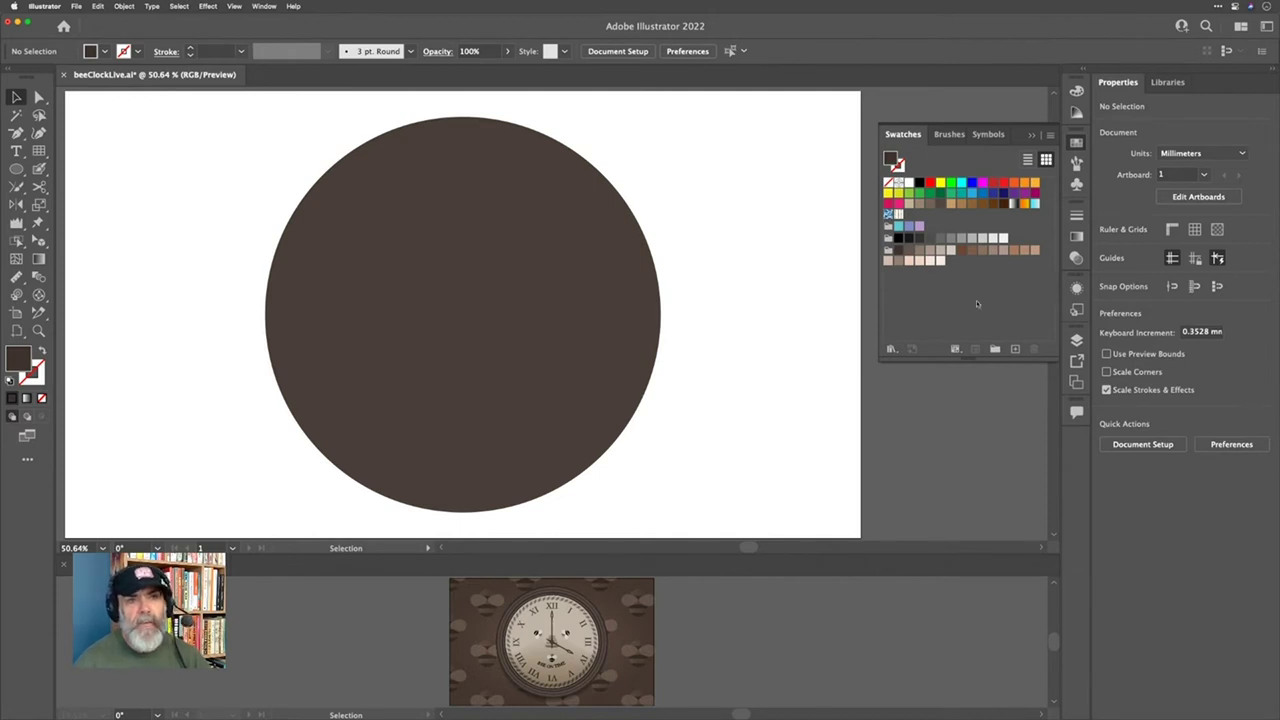
# Step: Fill the large circle with the palest swatch of the BeeClock group, R=249 G=237 B=232, through its Appearance attributes
pyautogui.click(908, 182)
pyautogui.press('F6')
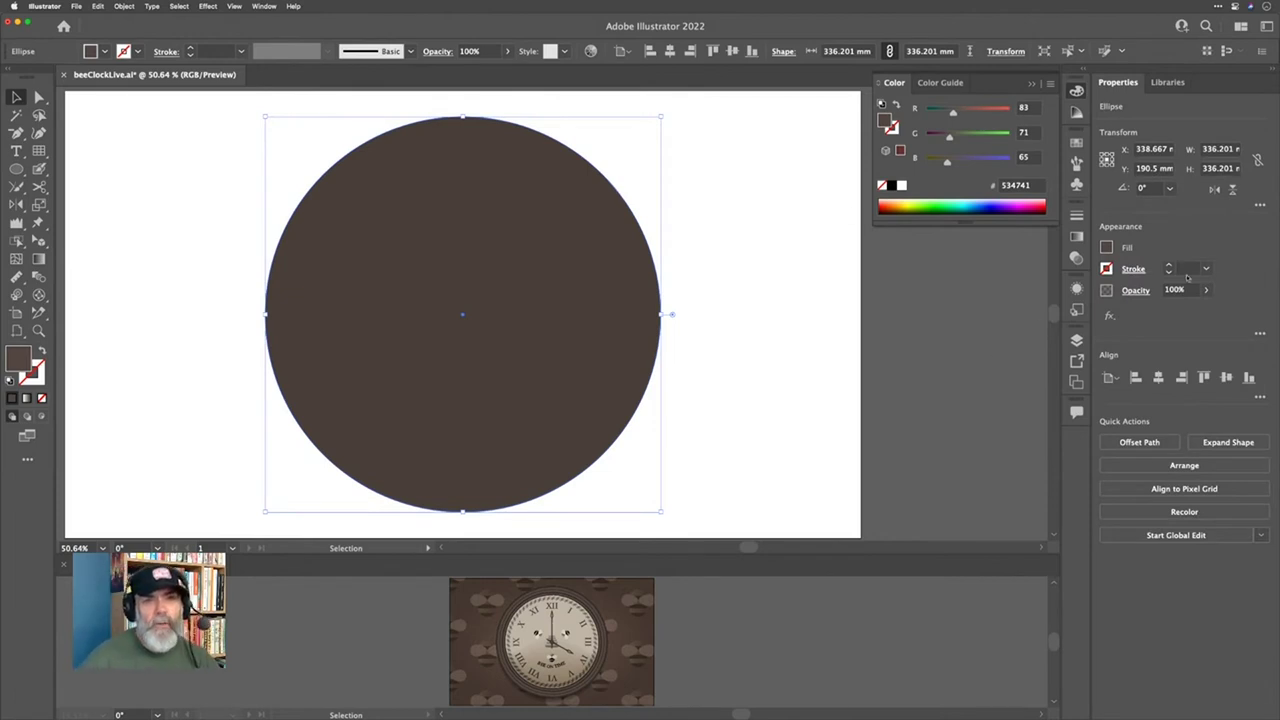
pyautogui.click(1106, 248)
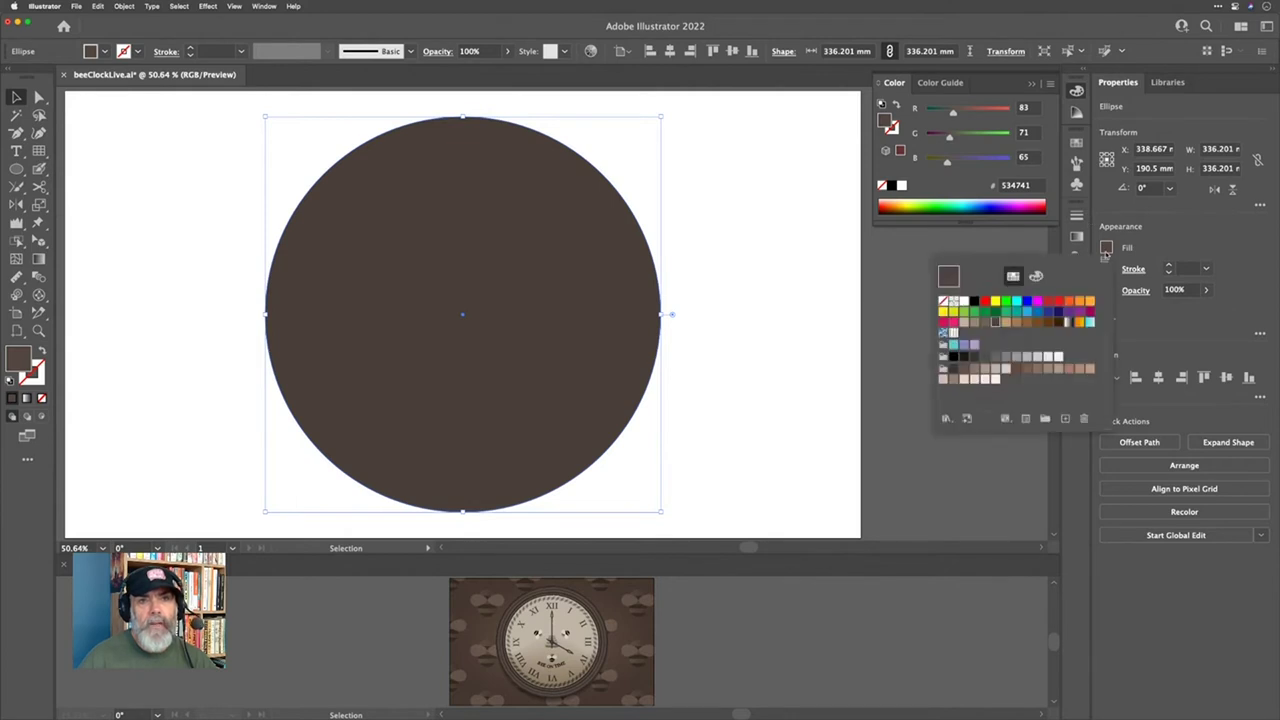
pyautogui.click(1076, 90)
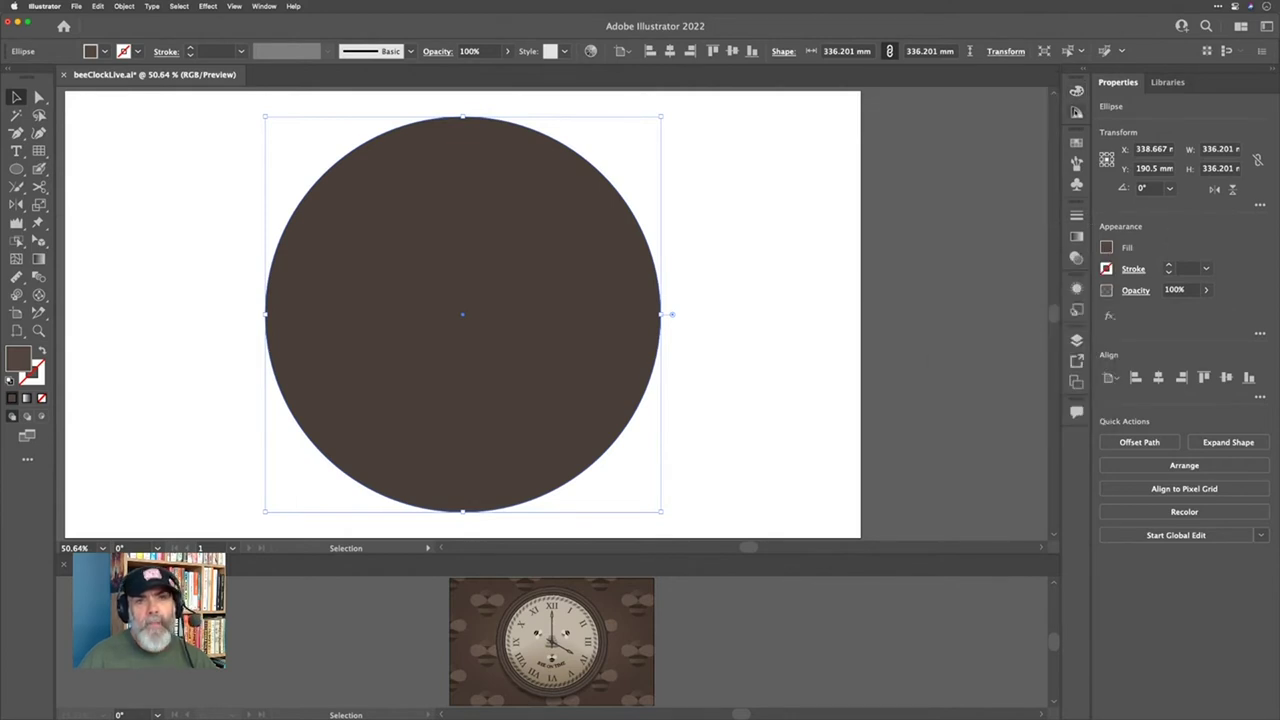
pyautogui.click(1076, 286)
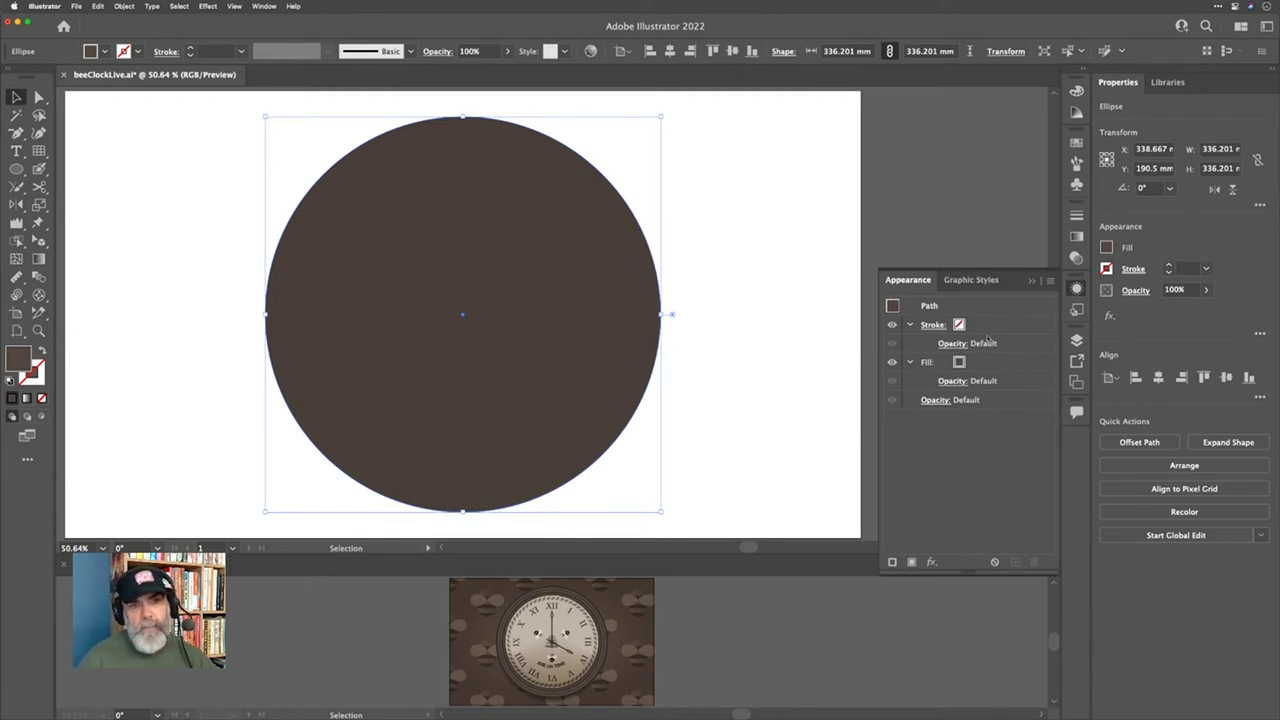
pyautogui.click(959, 362)
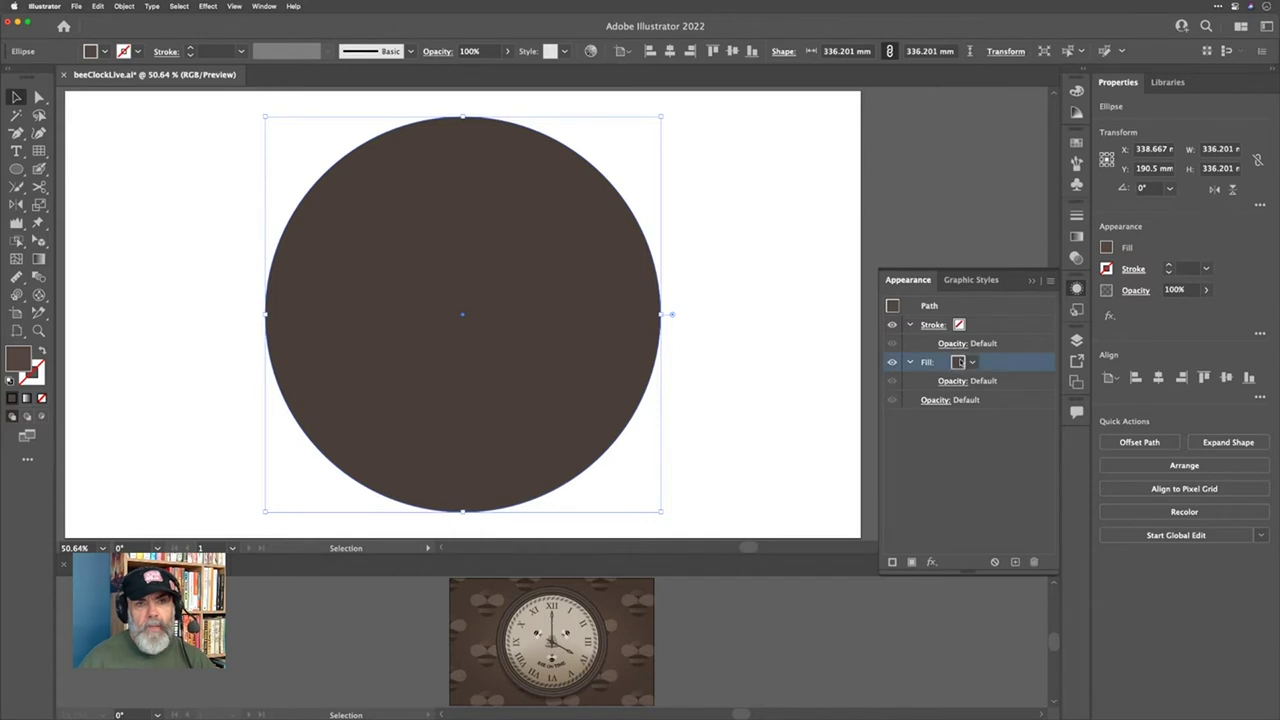
pyautogui.click(975, 363)
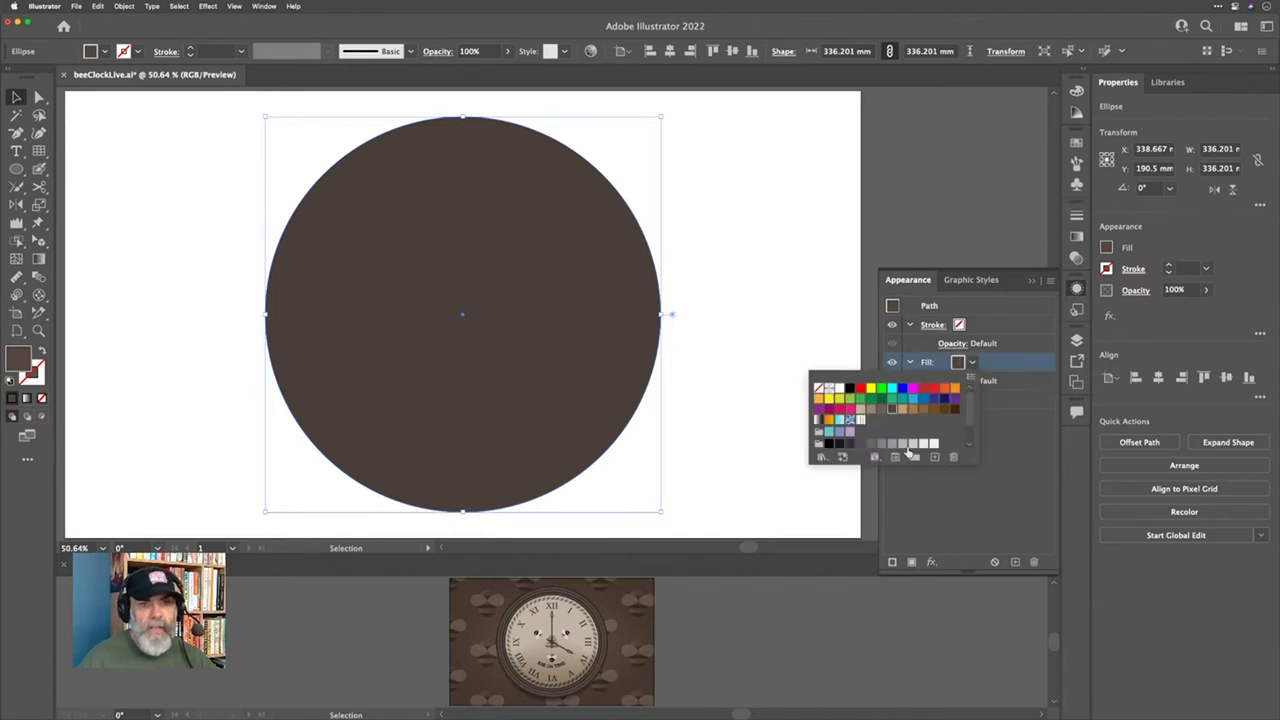
pyautogui.moveTo(969, 464); pyautogui.dragTo(971, 512)
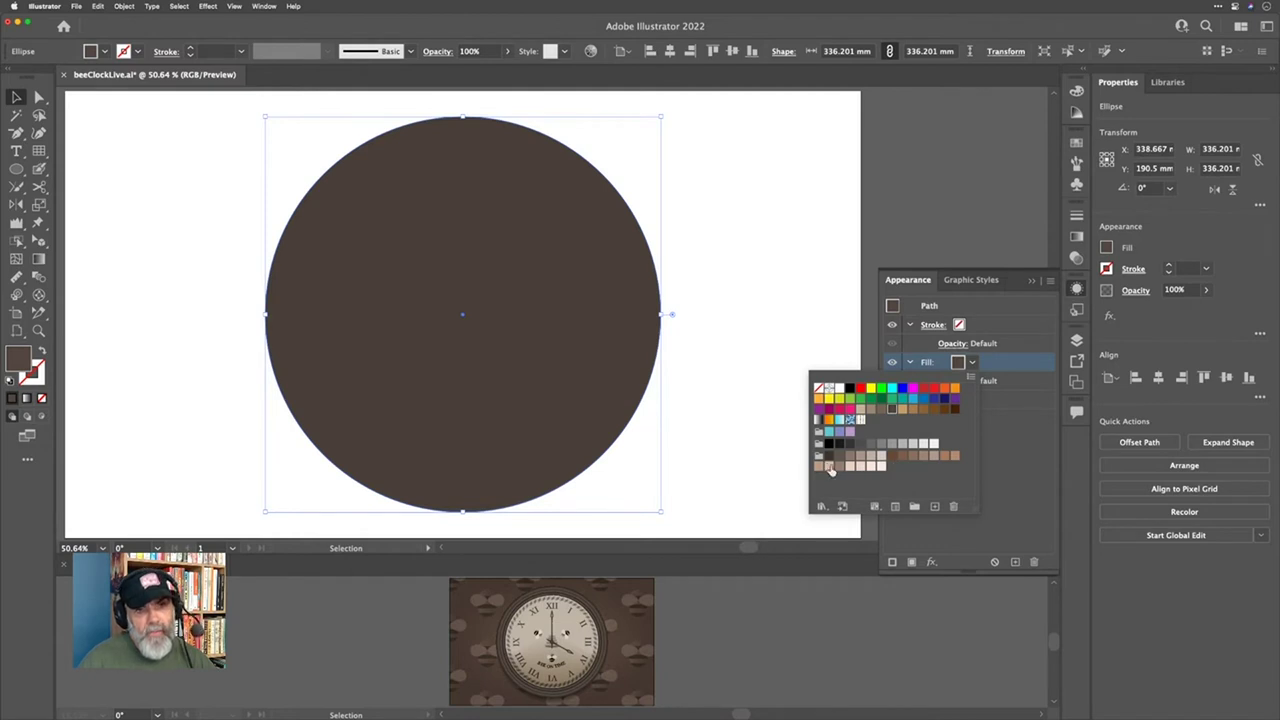
pyautogui.click(827, 470)
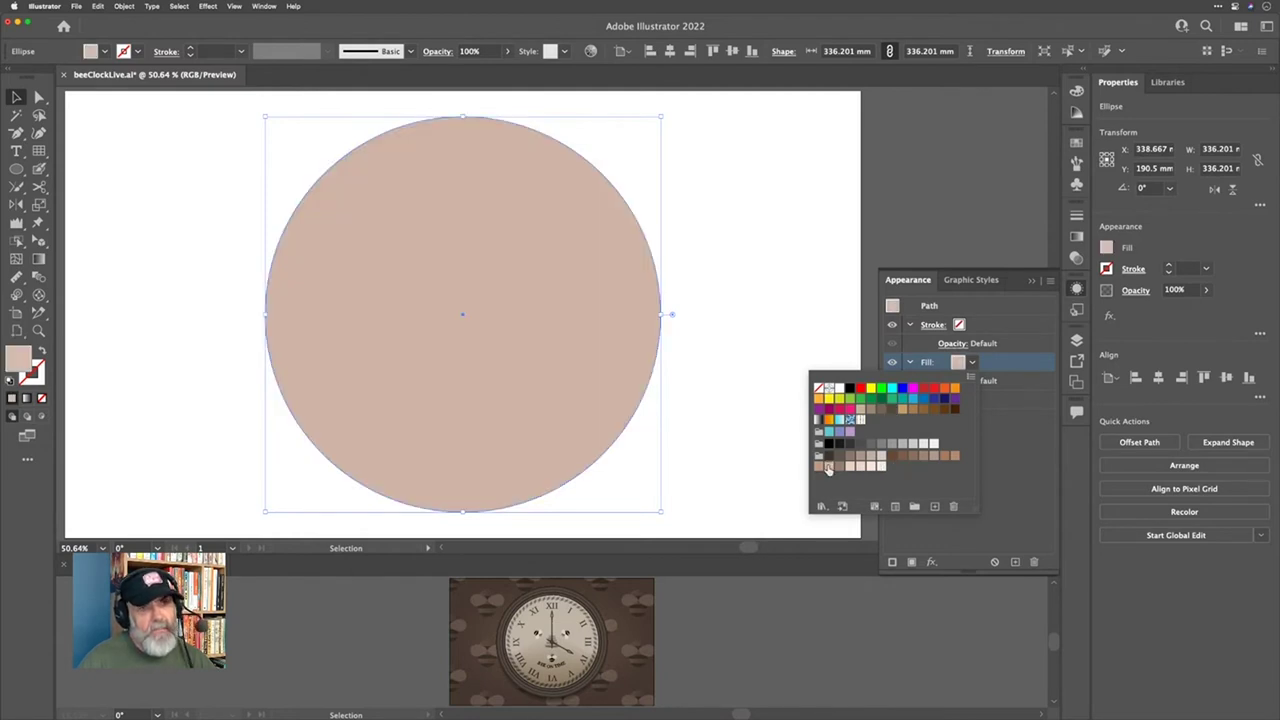
pyautogui.click(880, 467)
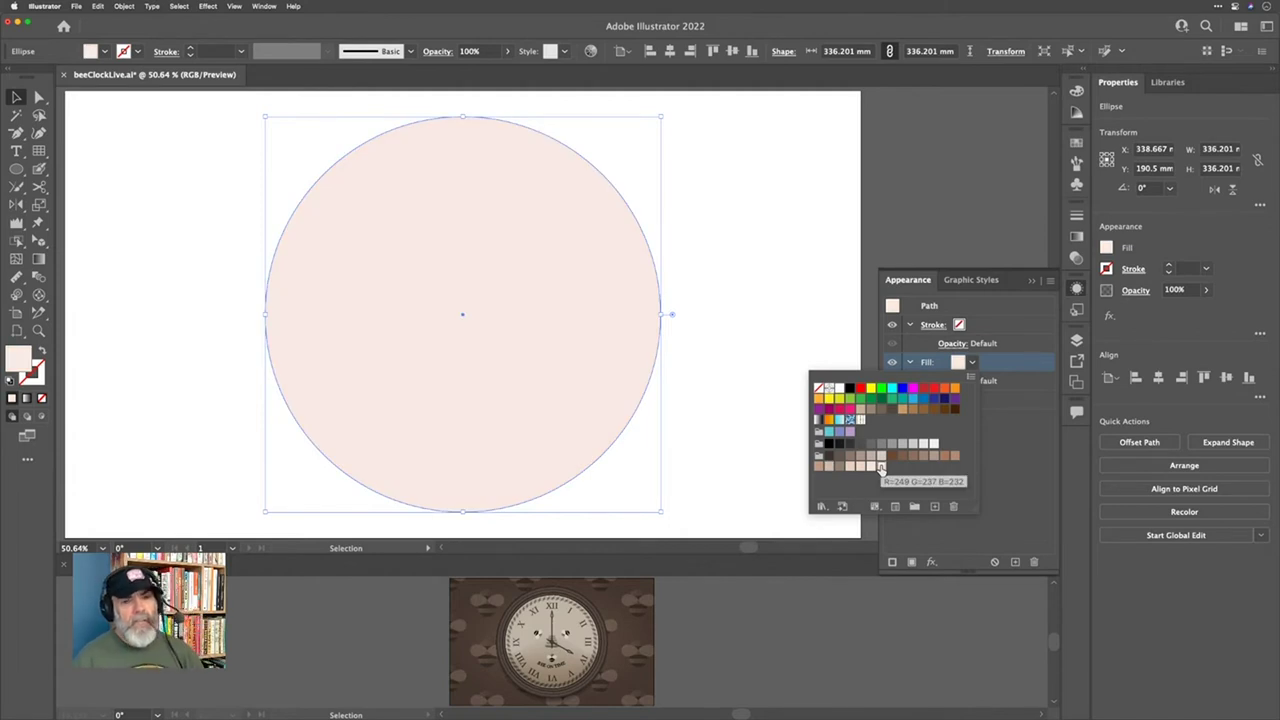
pyautogui.click(995, 368)
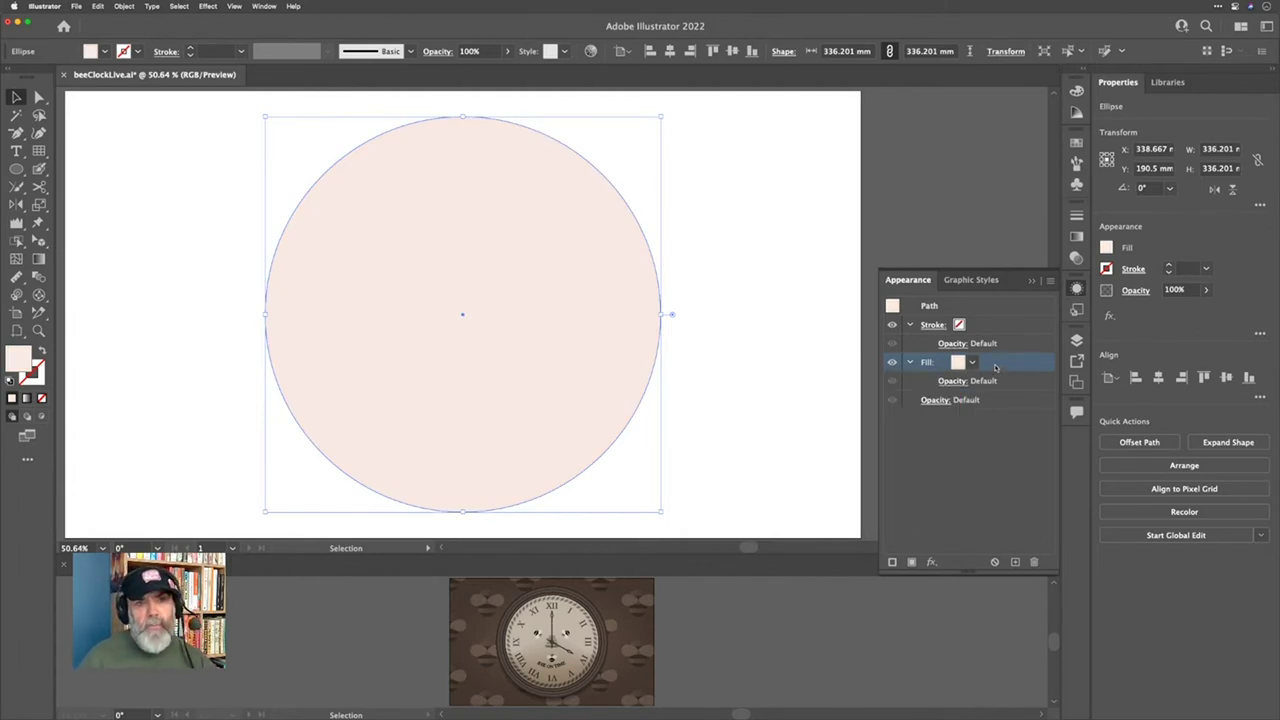
# Step: Apply the default white-to-black linear gradient to the circle's stroke and set the stroke weight to 115 pt
pyautogui.click(961, 326)
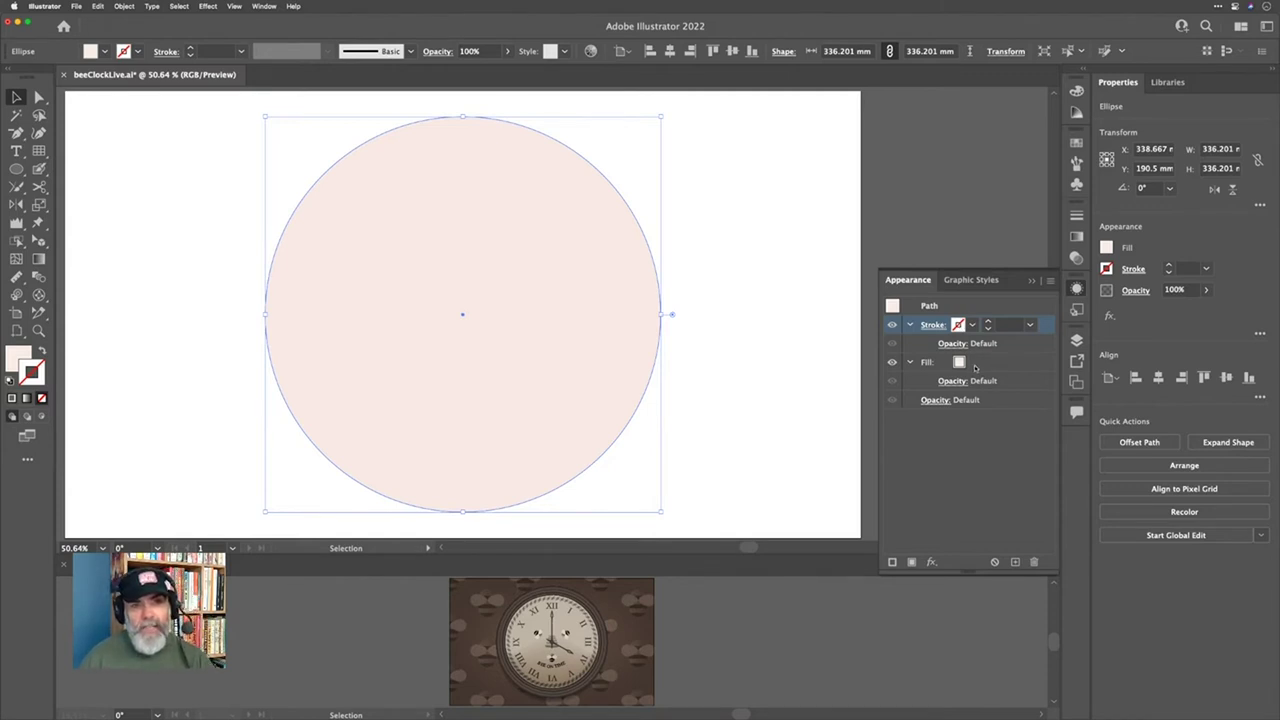
pyautogui.click(974, 362)
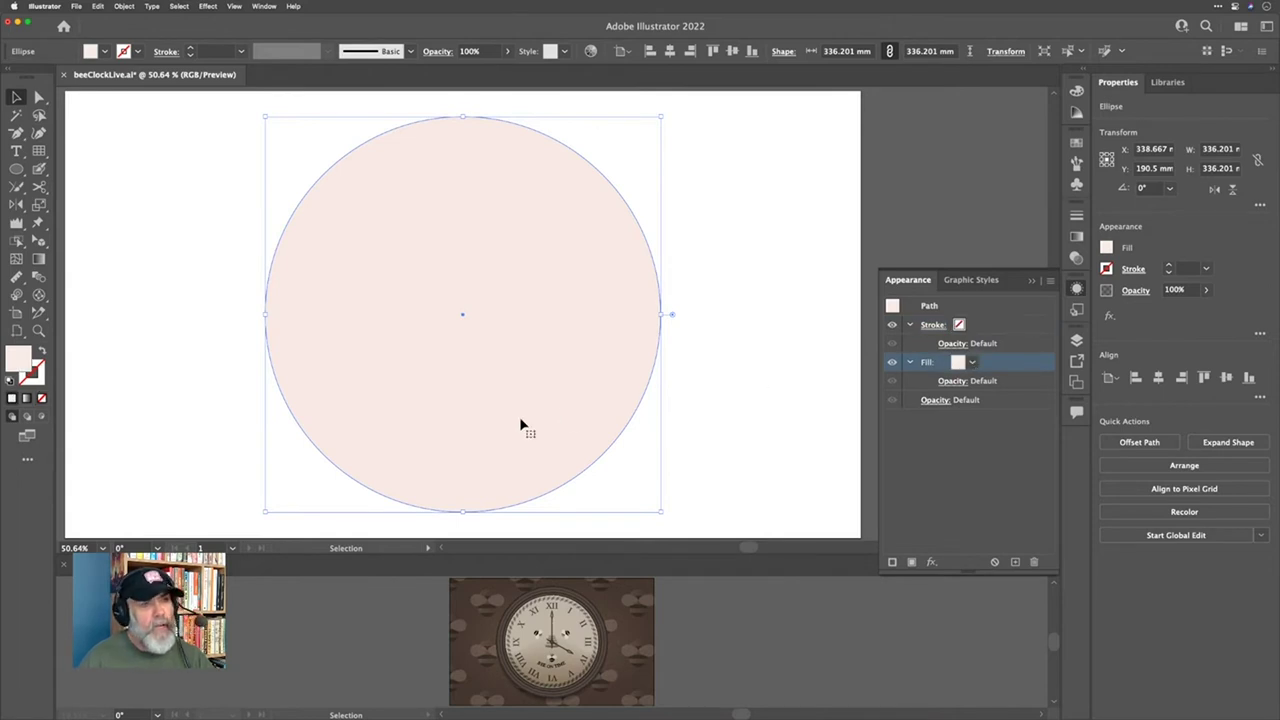
pyautogui.click(984, 324)
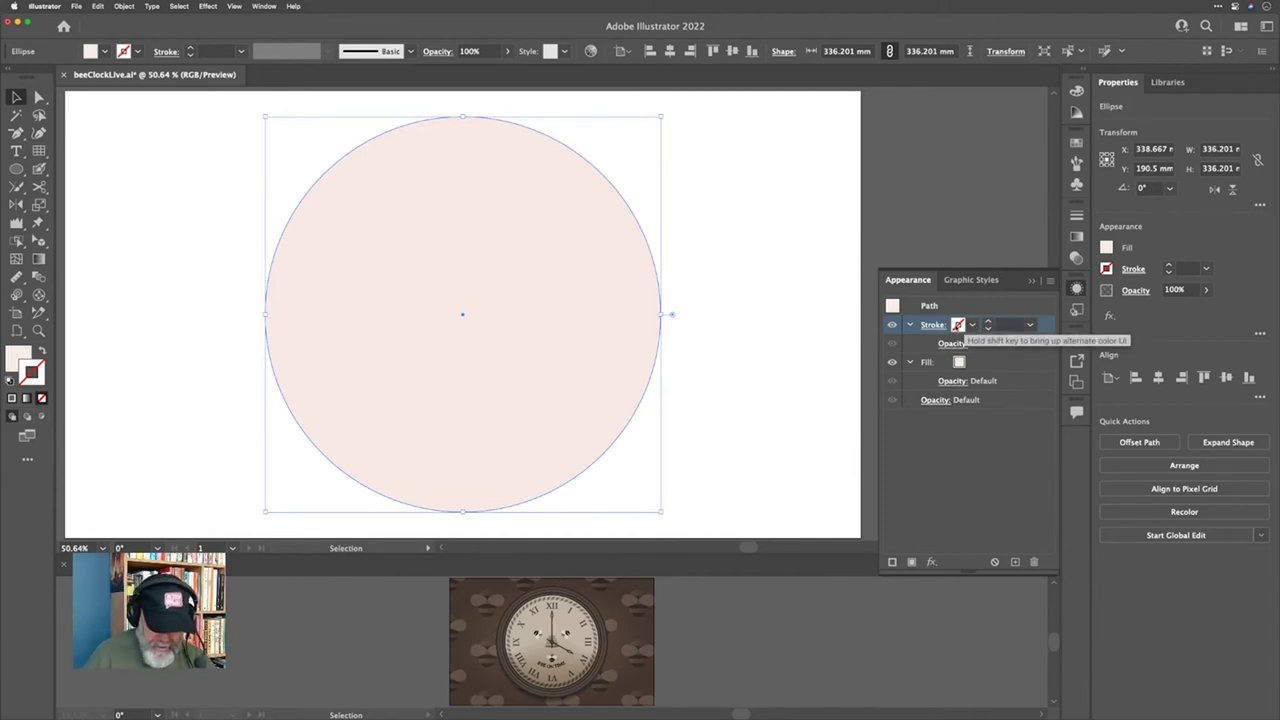
pyautogui.press('.')
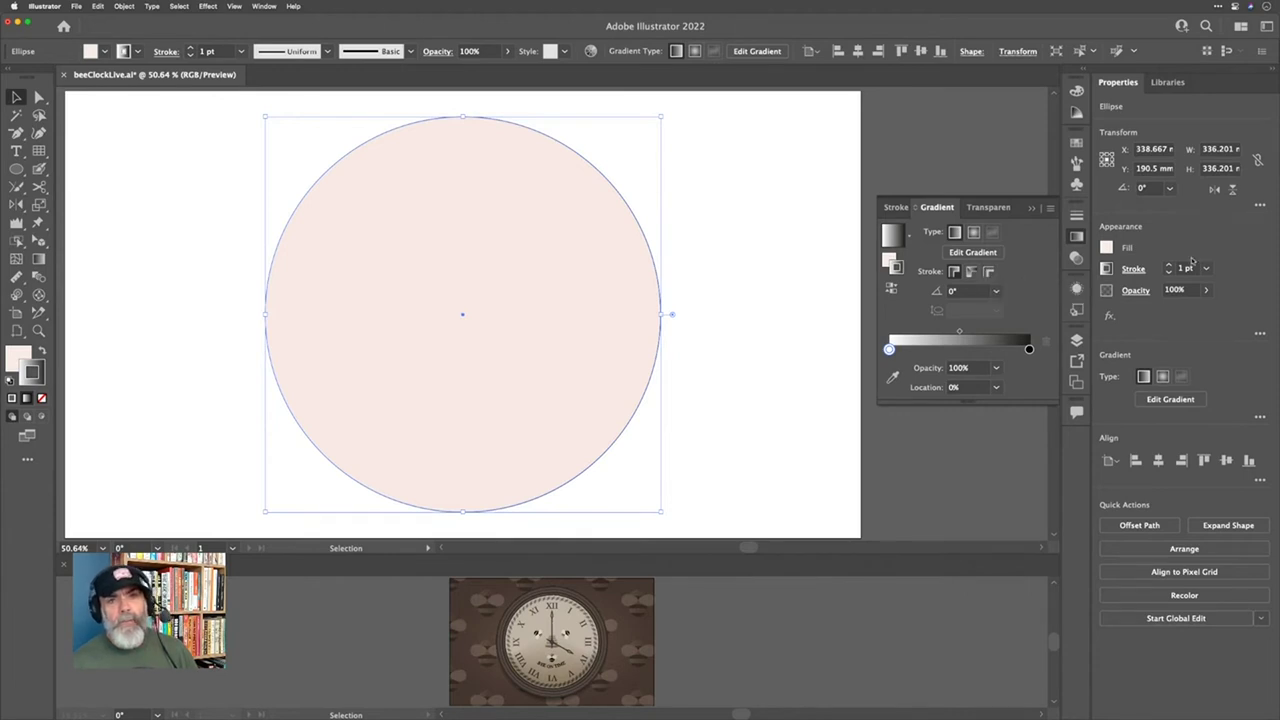
pyautogui.scroll(20, 1188, 267)
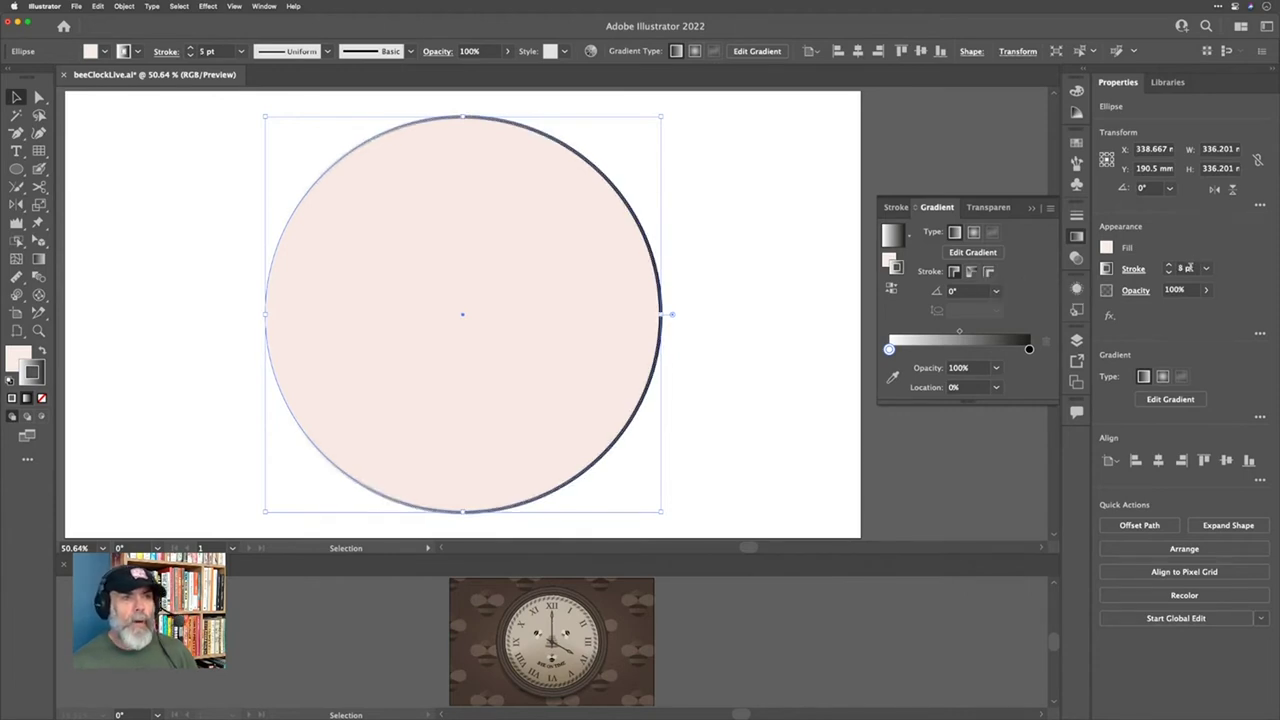
pyautogui.scroll(20, 1190, 267)
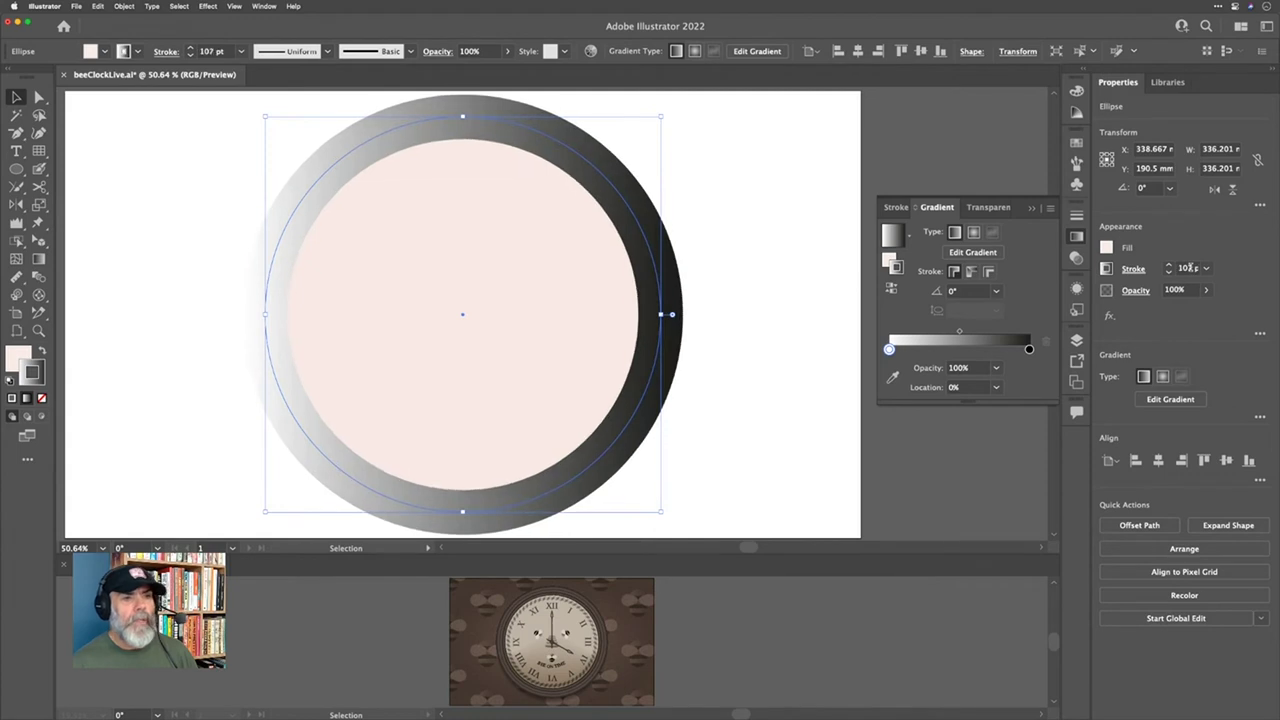
pyautogui.scroll(2, 1190, 267)
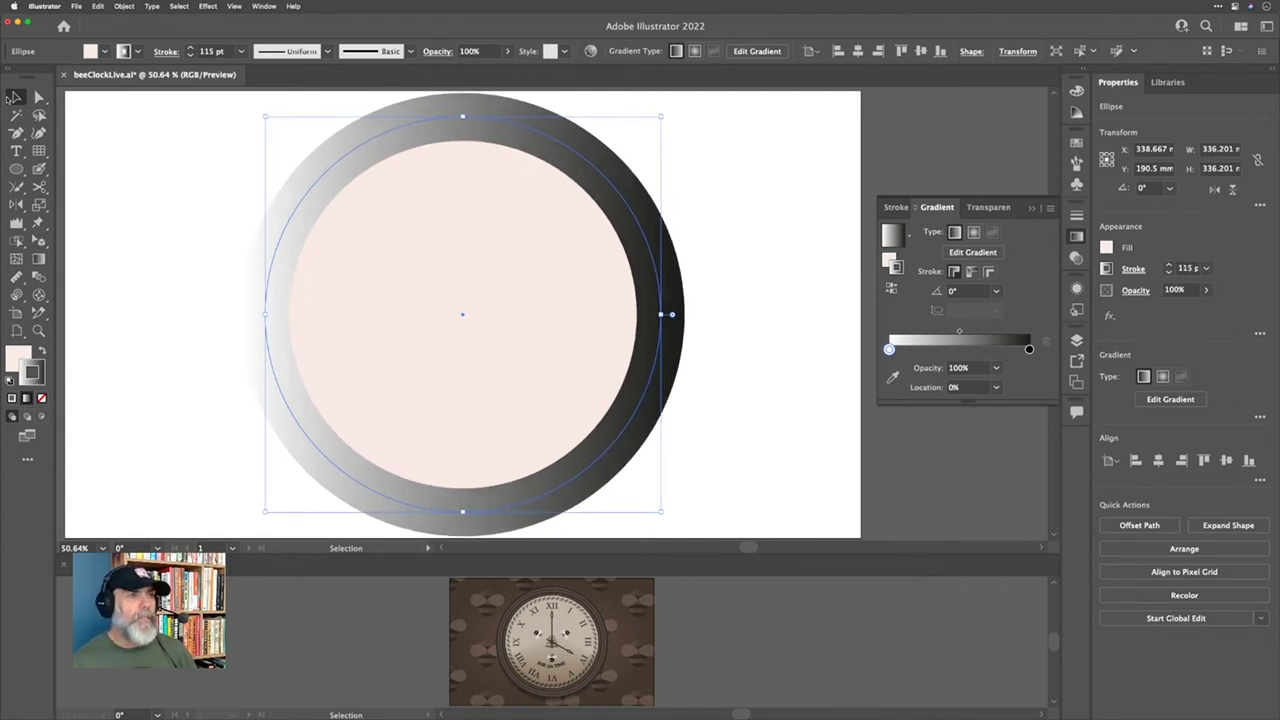
# Step: Scale the stroked circle down proportionally about its centre to about 306 mm across and deselect it
pyautogui.click(136, 134)
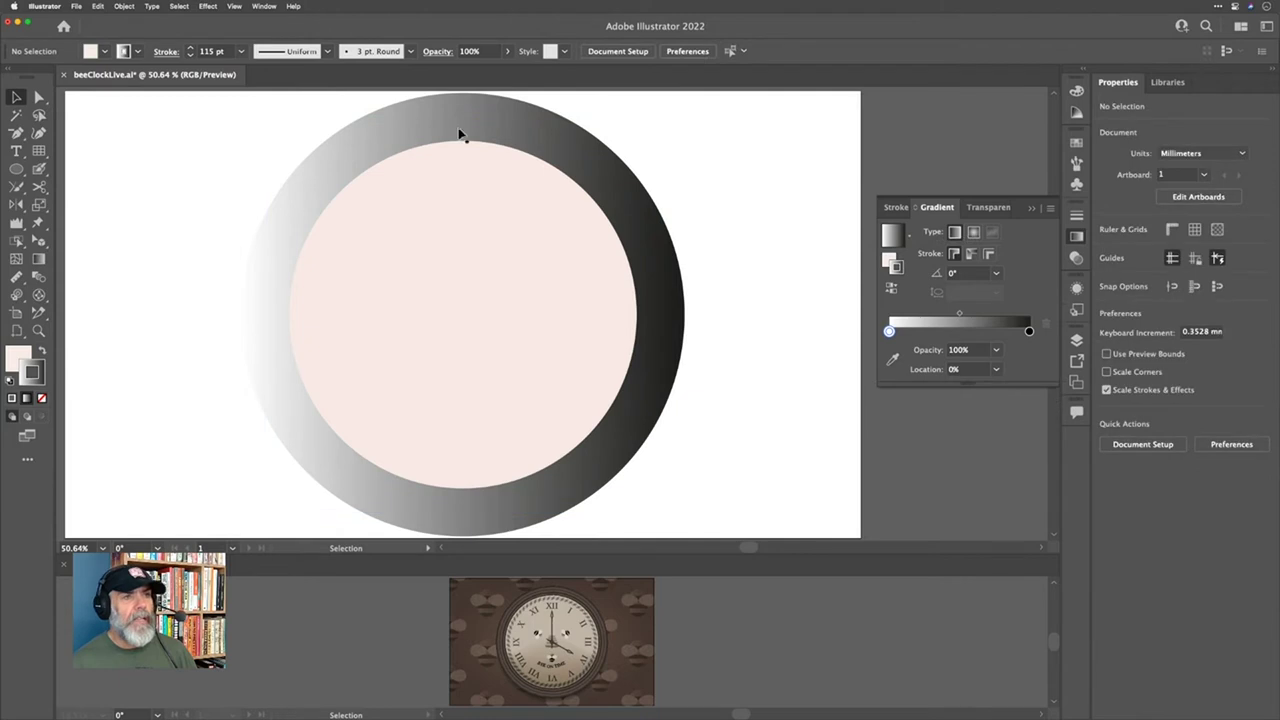
pyautogui.click(588, 165)
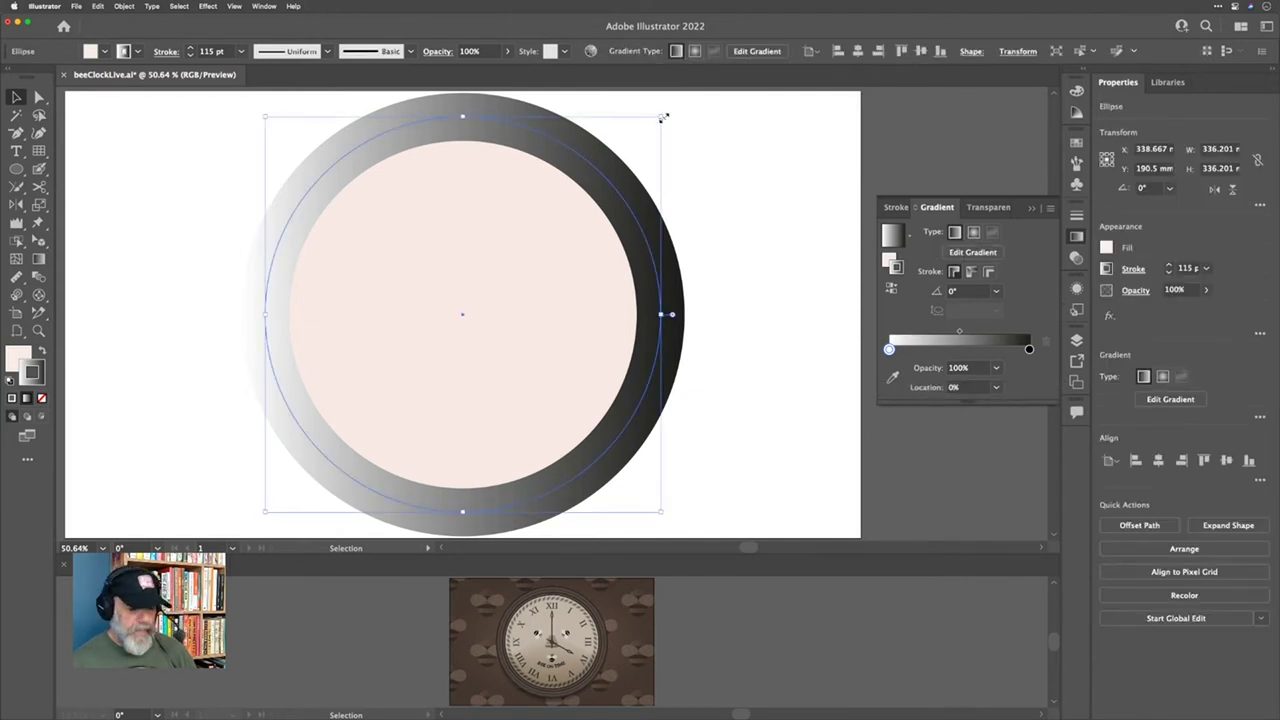
pyautogui.moveTo(663, 117); pyautogui.dragTo(654, 134)
pyautogui.click(685, 178)
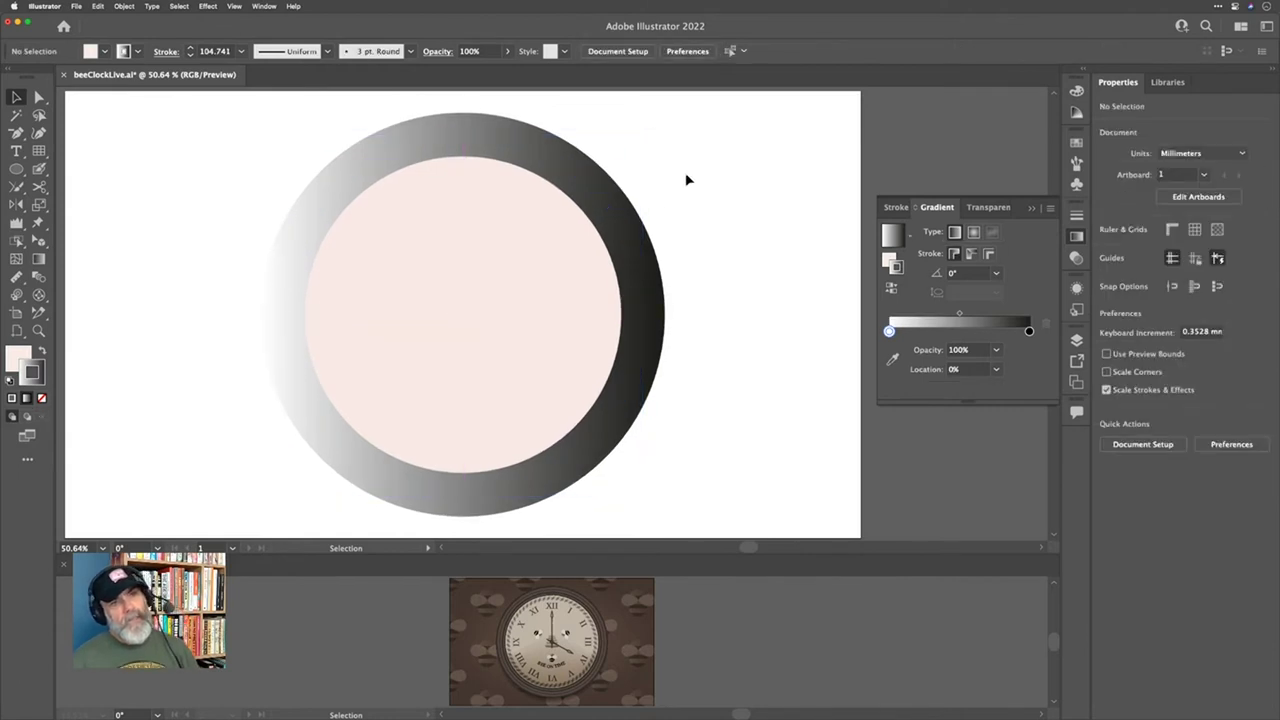
# Step: Set the circle's stroke weight to 102 pt and apply its gradient across the stroke
pyautogui.click(621, 220)
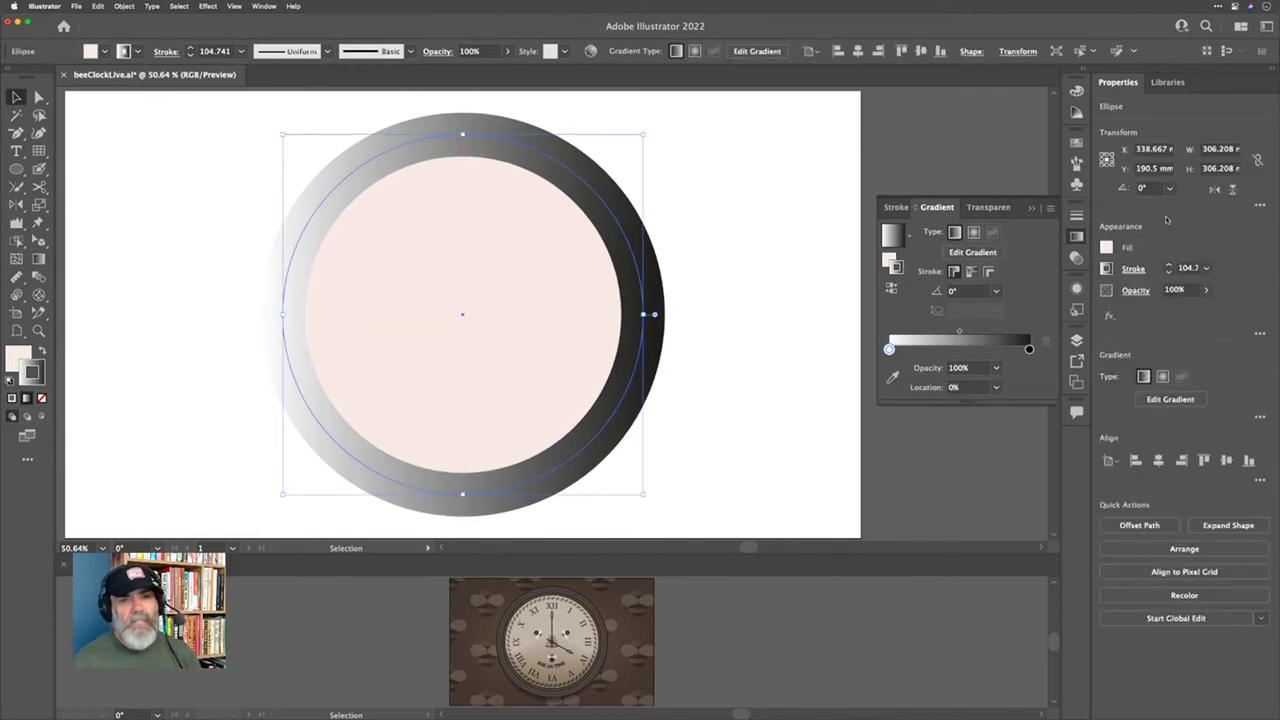
pyautogui.click(1188, 268)
pyautogui.write('103')
pyautogui.press('Return')
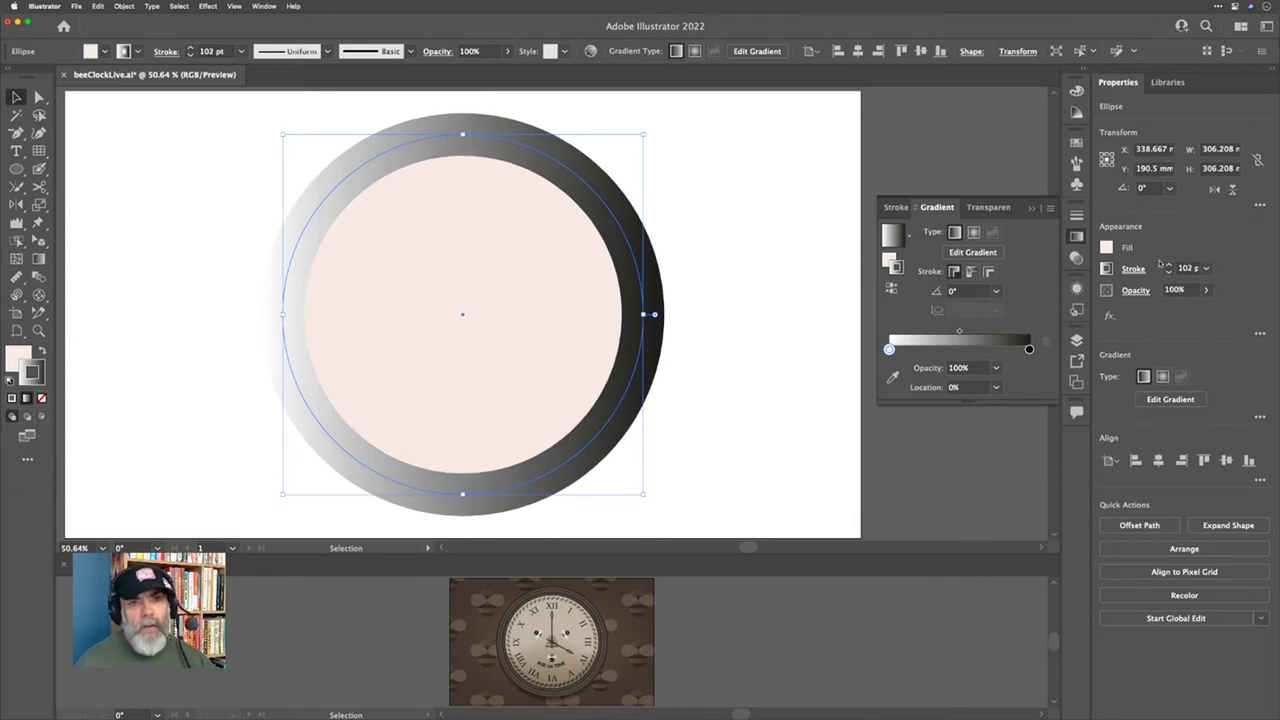
pyautogui.click(990, 273)
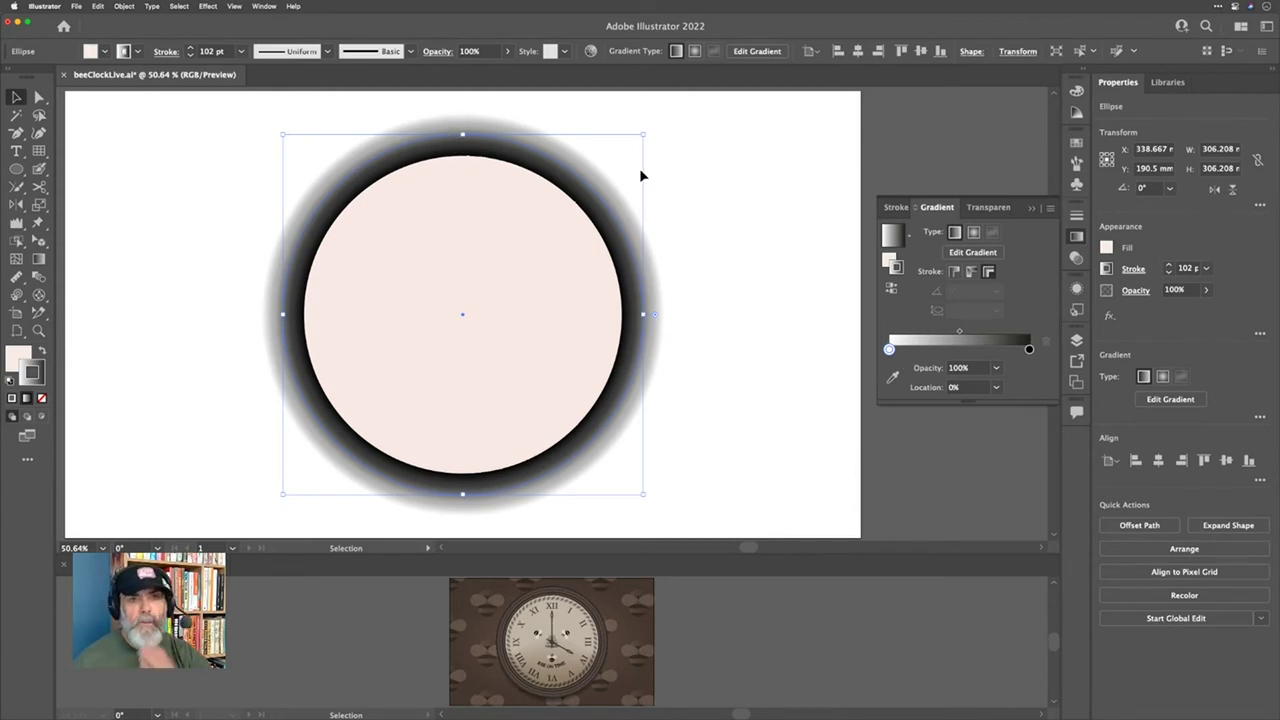
# Step: Recolour both end stops of the stroke gradient with the BeeClock brown one shade lighter than R=100 G=85 B=78
pyautogui.doubleClick(889, 349)
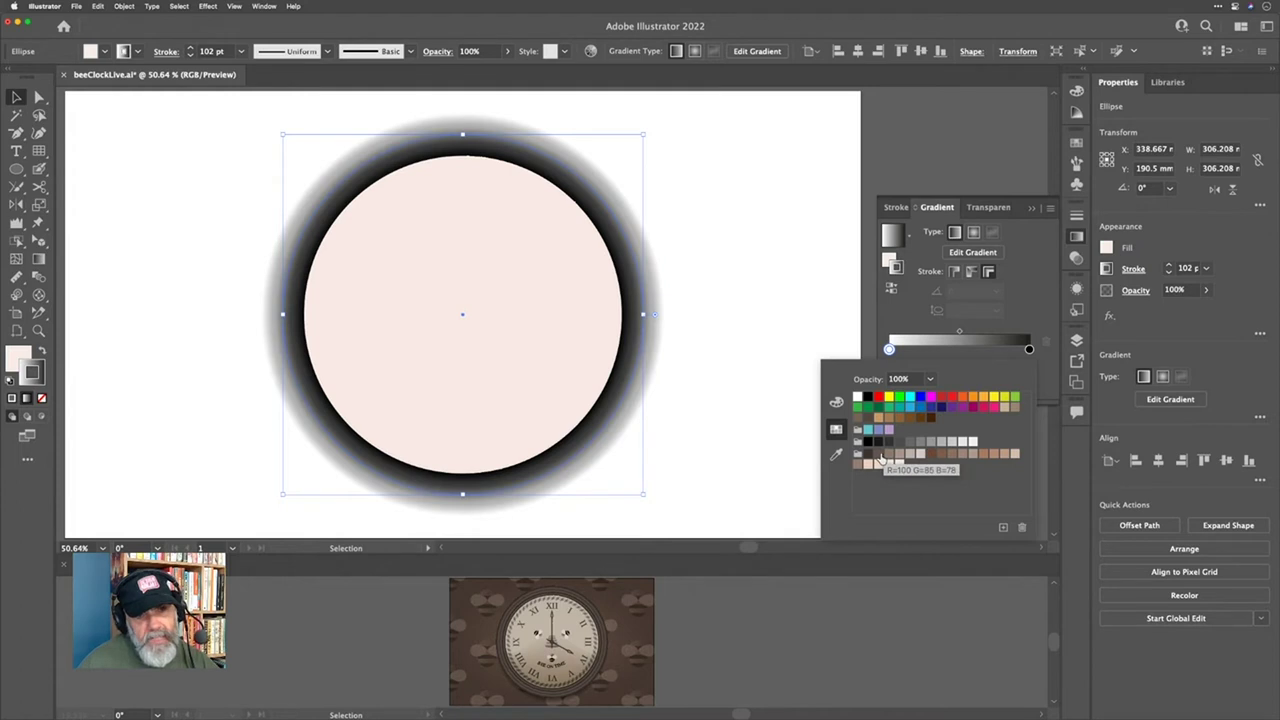
pyautogui.click(880, 458)
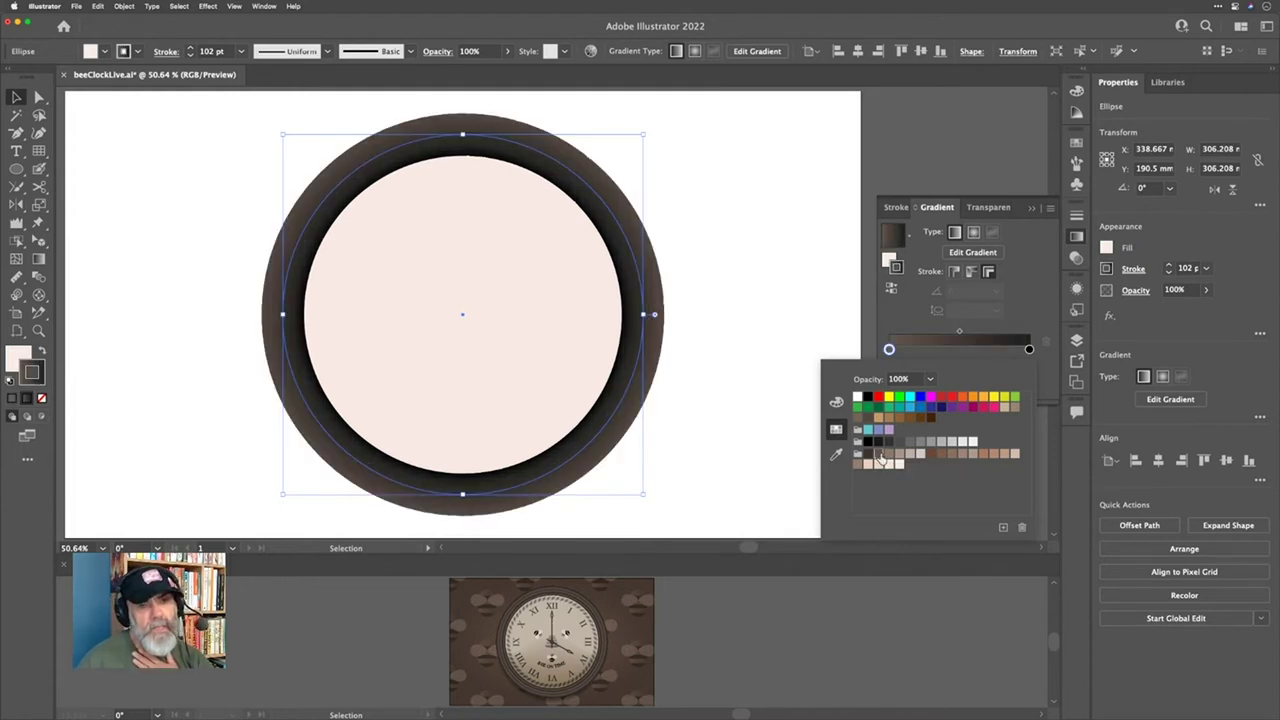
pyautogui.click(887, 458)
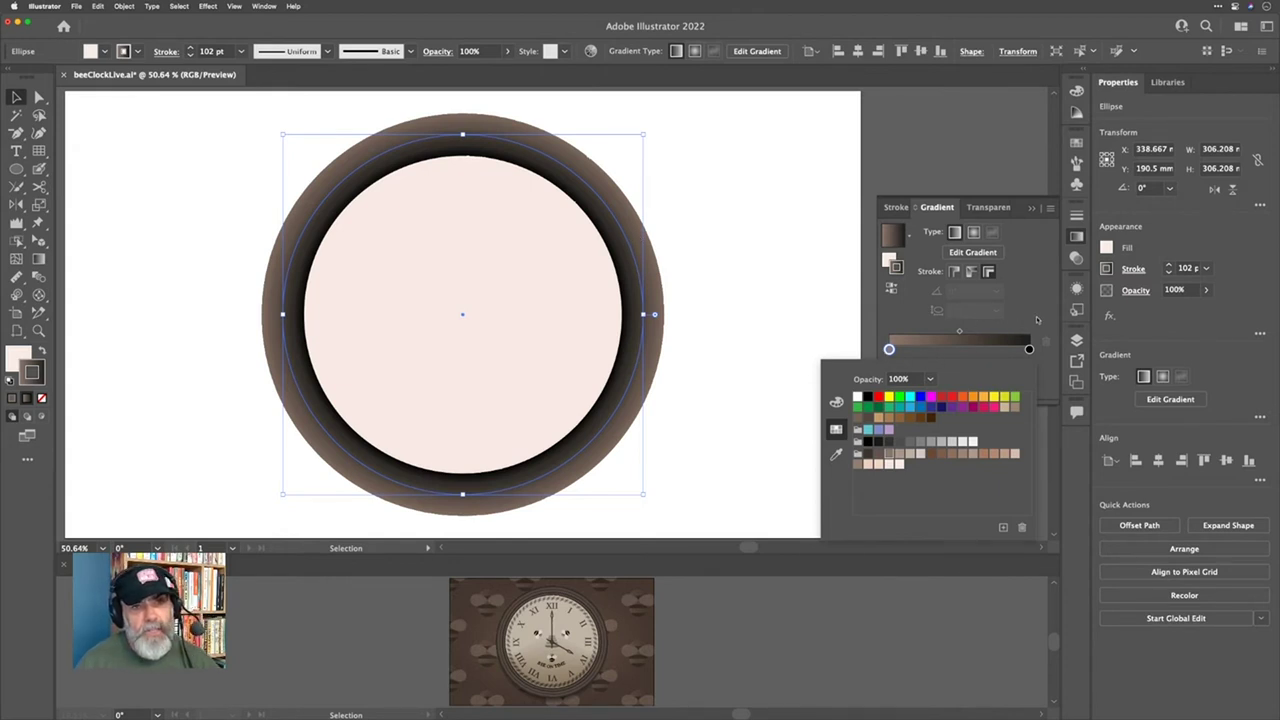
pyautogui.click(1037, 320)
pyautogui.click(1029, 349)
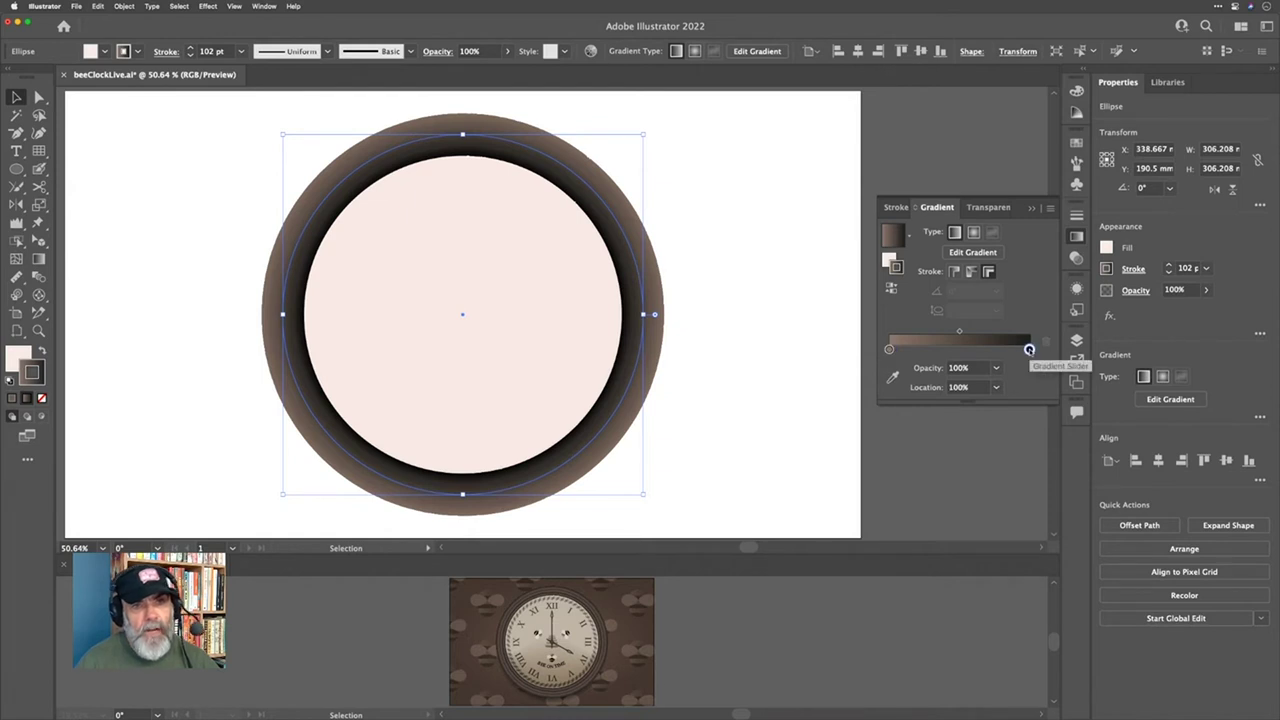
pyautogui.doubleClick(1029, 349)
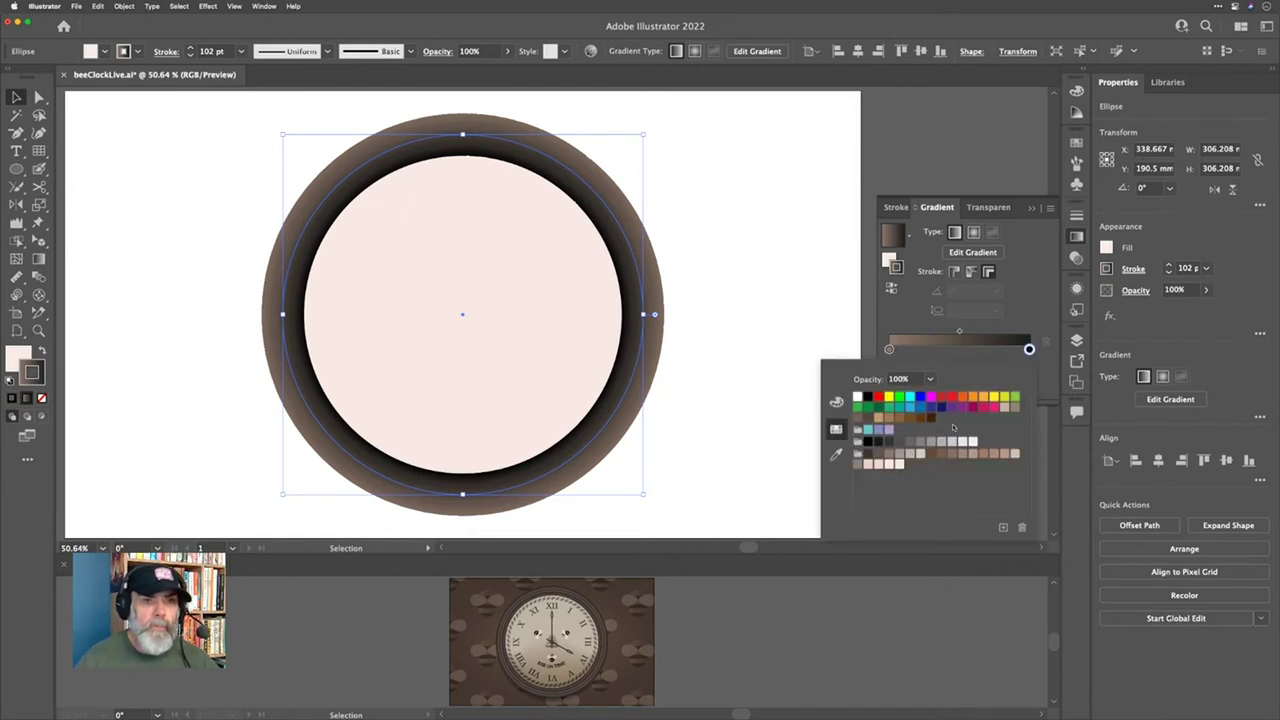
pyautogui.click(891, 456)
pyautogui.click(1029, 307)
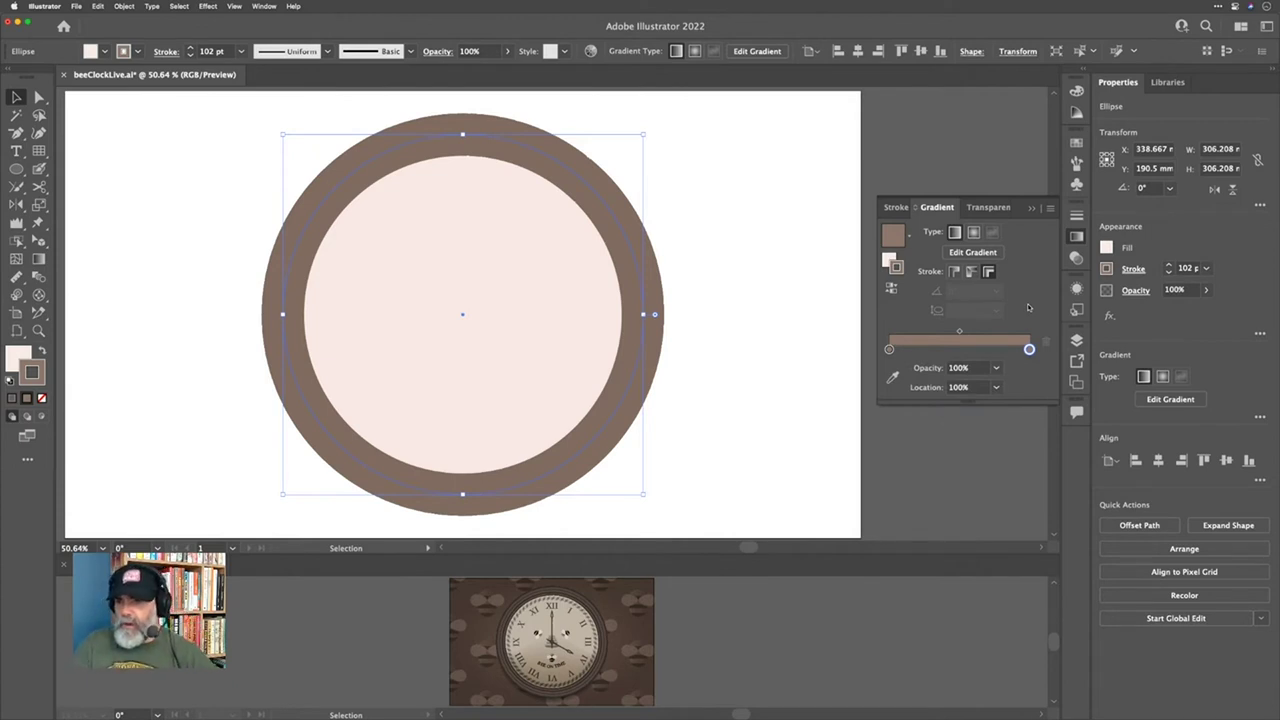
# Step: Shift the gradient's first stop slightly inward and add a 0% stop coloured with BeeClock swatch R=100 G=85 B=78
pyautogui.doubleClick(889, 349)
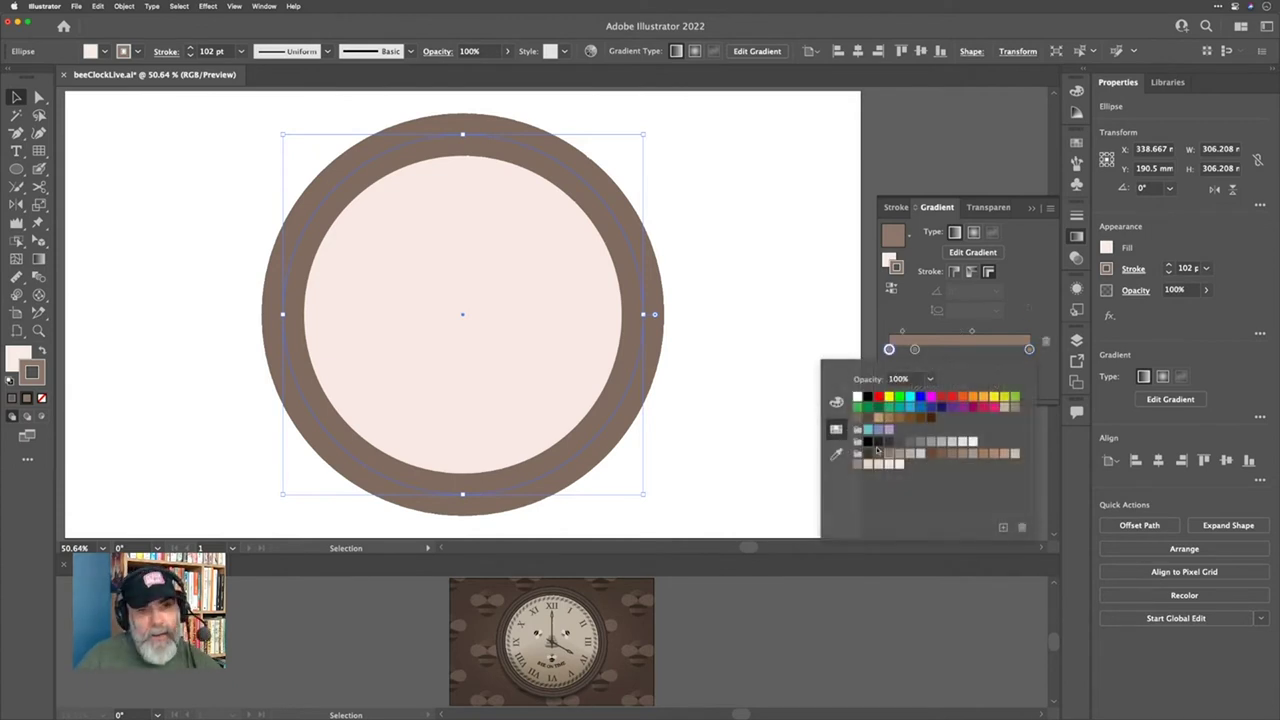
pyautogui.click(878, 458)
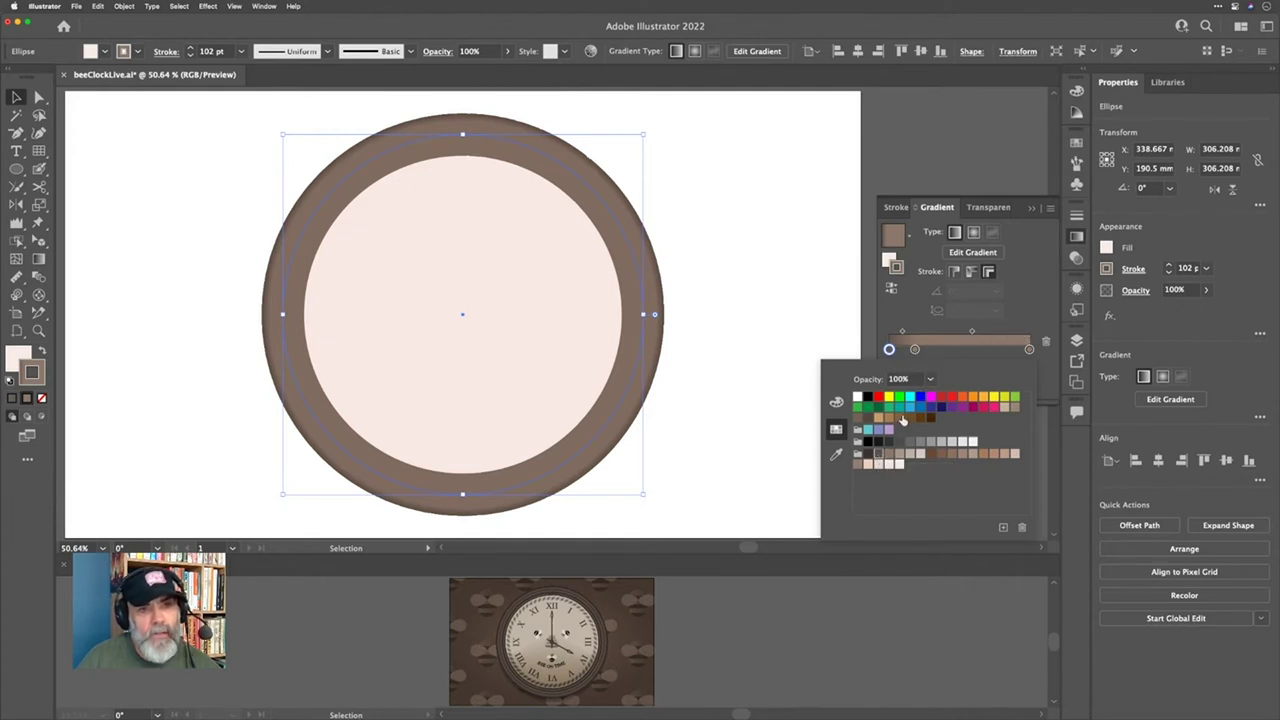
pyautogui.click(1019, 304)
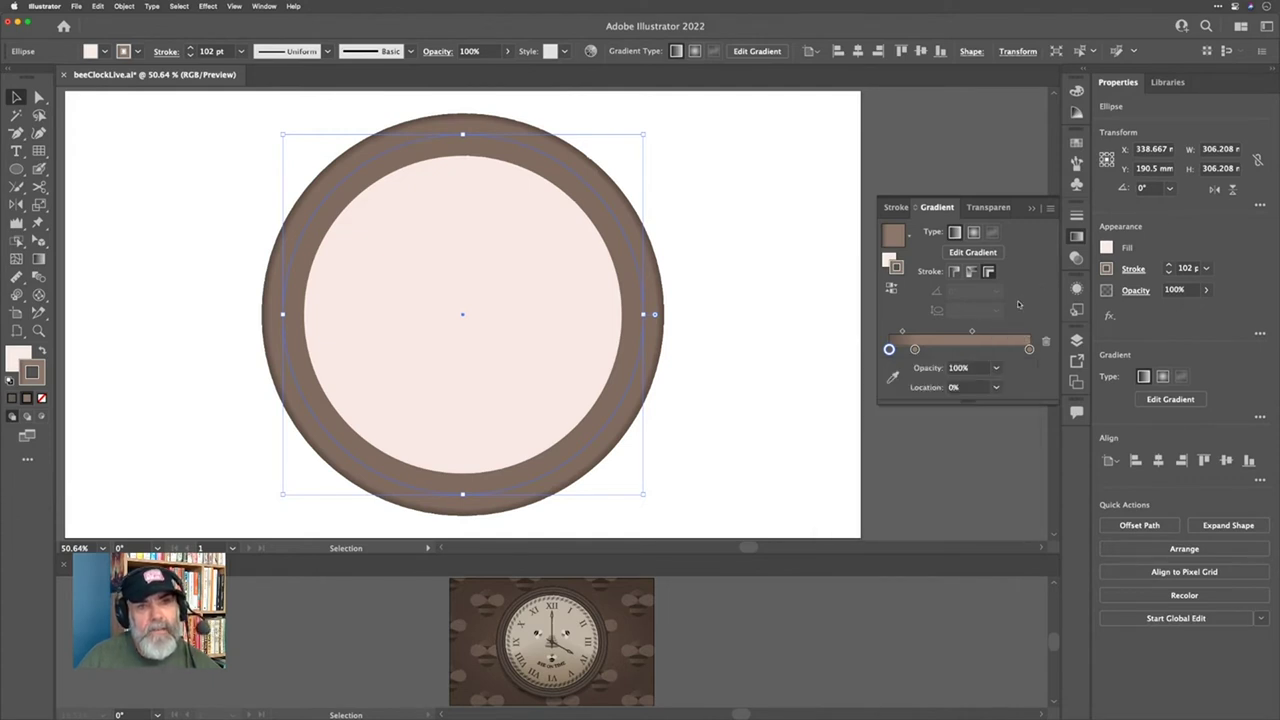
# Step: Move the gradient's last stop inward and add a stop at about 99.84% coloured with swatch R=100 G=85 B=78
pyautogui.moveTo(1029, 349); pyautogui.dragTo(1010, 349)
pyautogui.click(1029, 349)
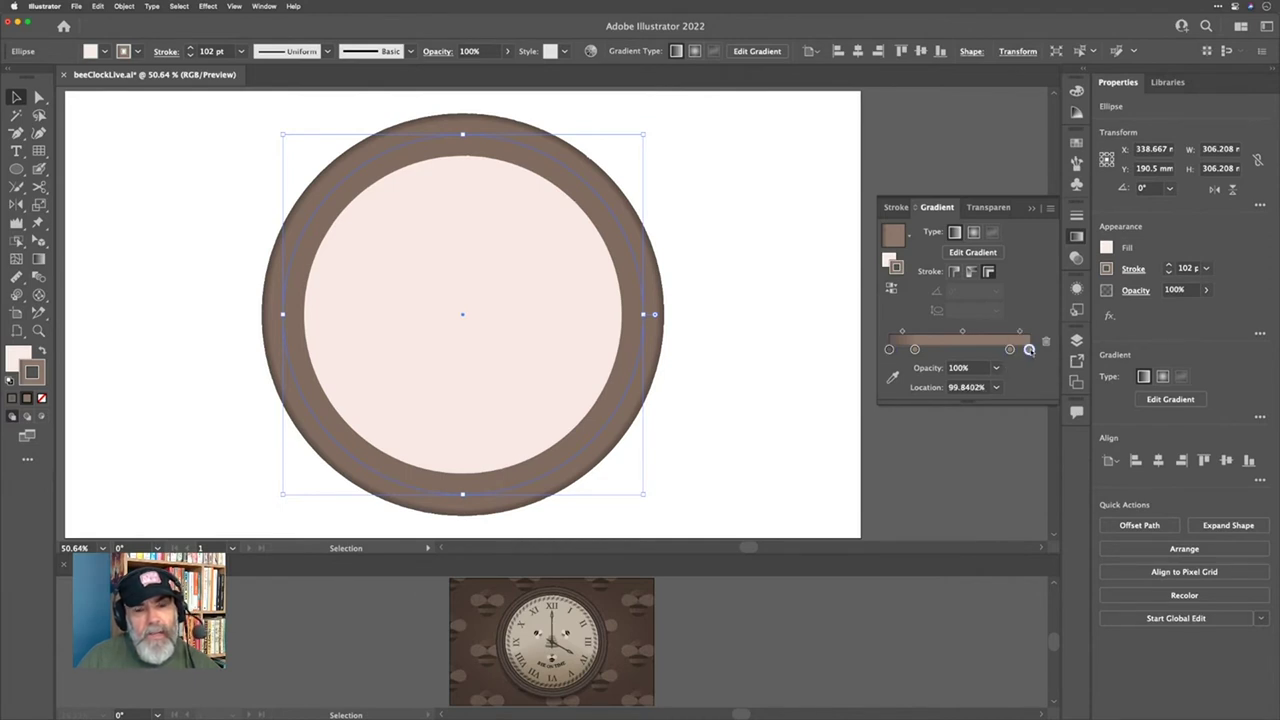
pyautogui.doubleClick(1029, 349)
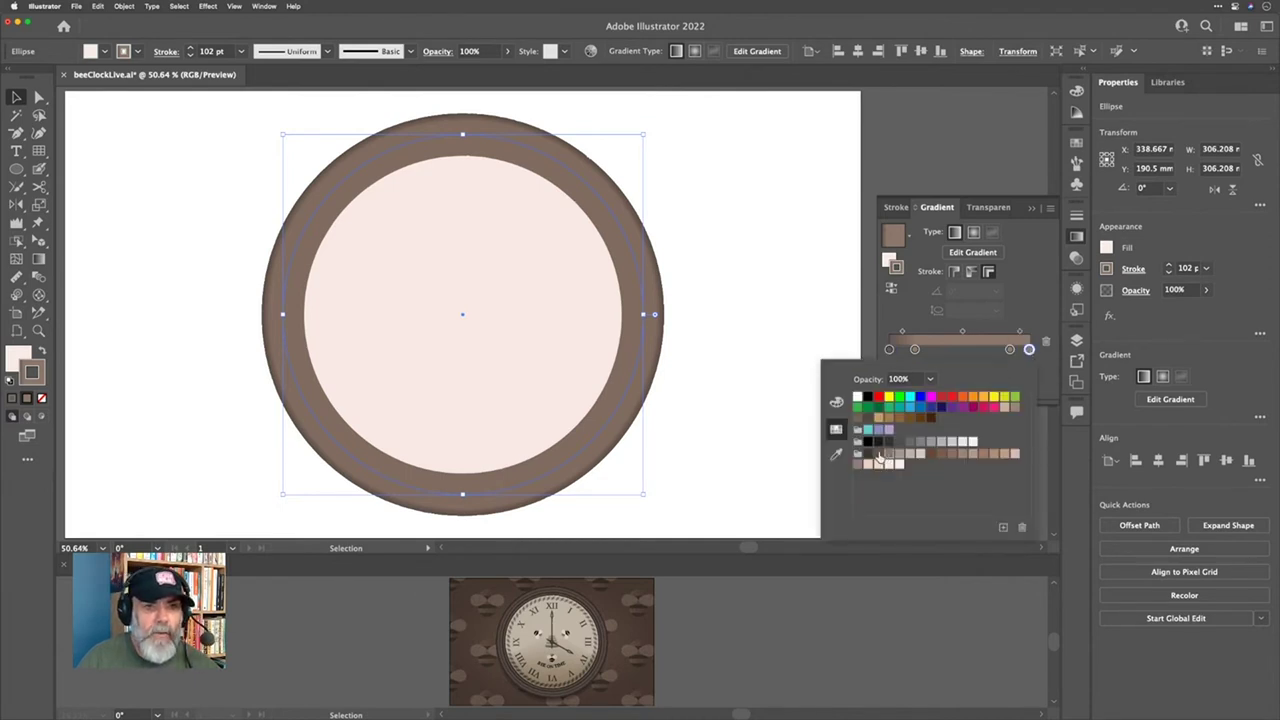
pyautogui.click(1014, 356)
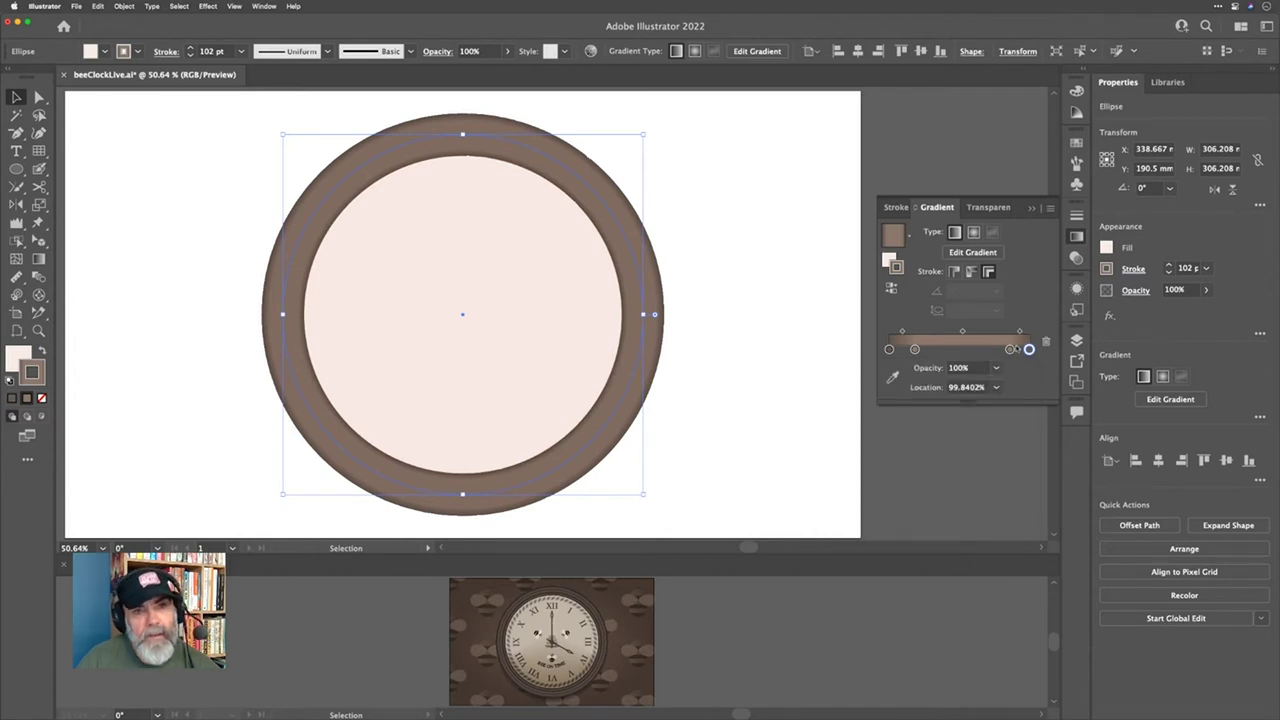
# Step: Shift the gradient's second-to-last stop slightly inward with its outer midpoint at about 54%, and add a light brown stop at about 52.76%
pyautogui.click(1010, 349)
pyautogui.moveTo(1010, 349); pyautogui.dragTo(1019, 332)
pyautogui.click(1017, 332)
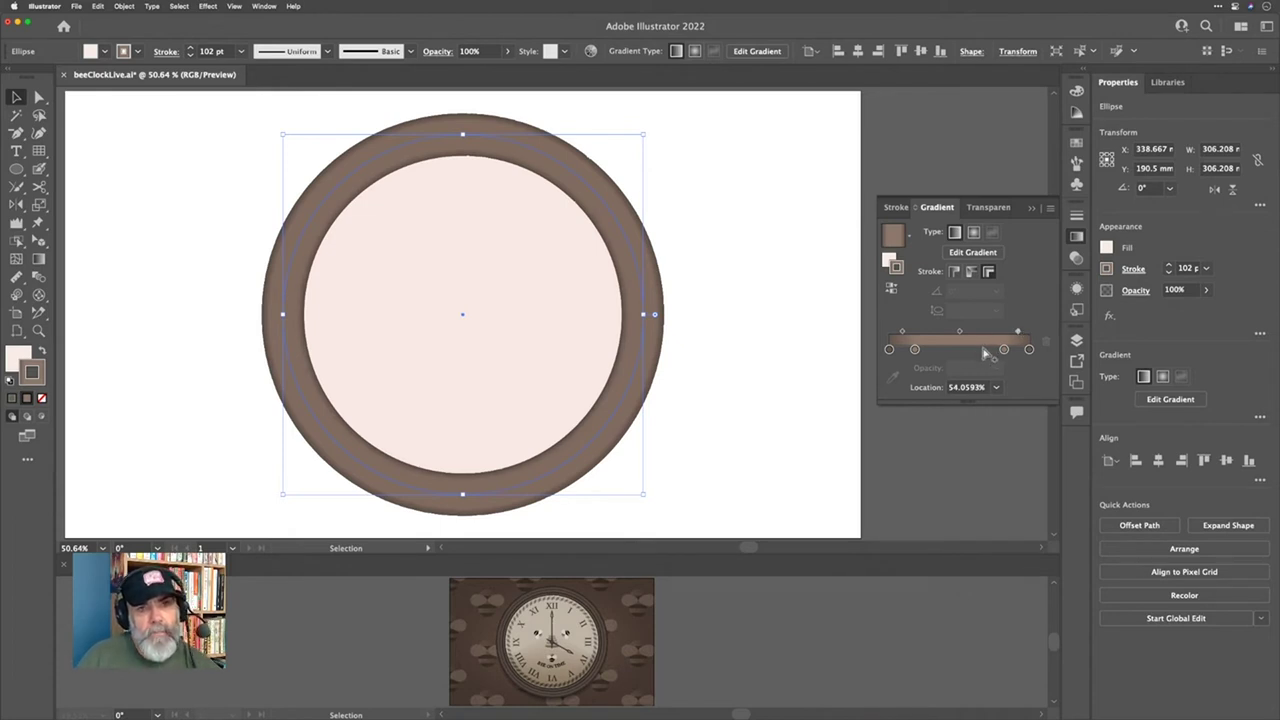
pyautogui.moveTo(1004, 349); pyautogui.dragTo(962, 350)
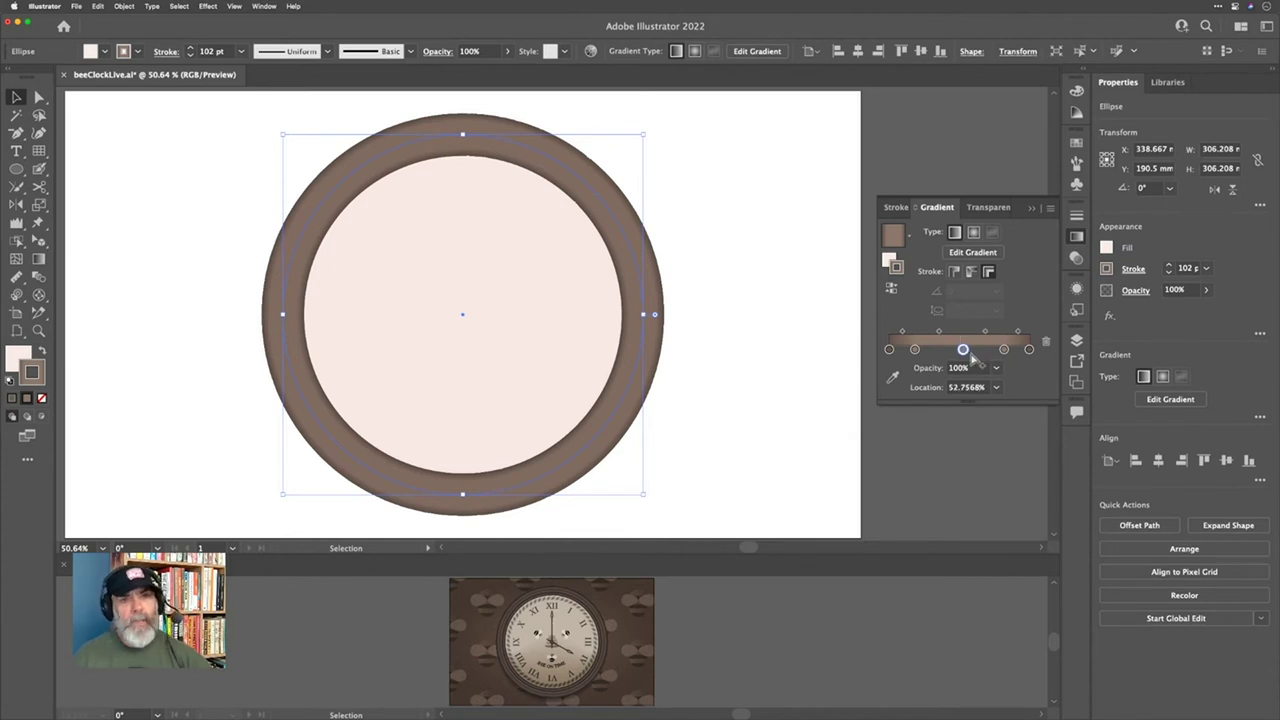
# Step: Add a gradient stop at about 67.3% and colour it with the BeeClock swatch R=100 G=85 B=78
pyautogui.click(984, 349)
pyautogui.doubleClick(984, 349)
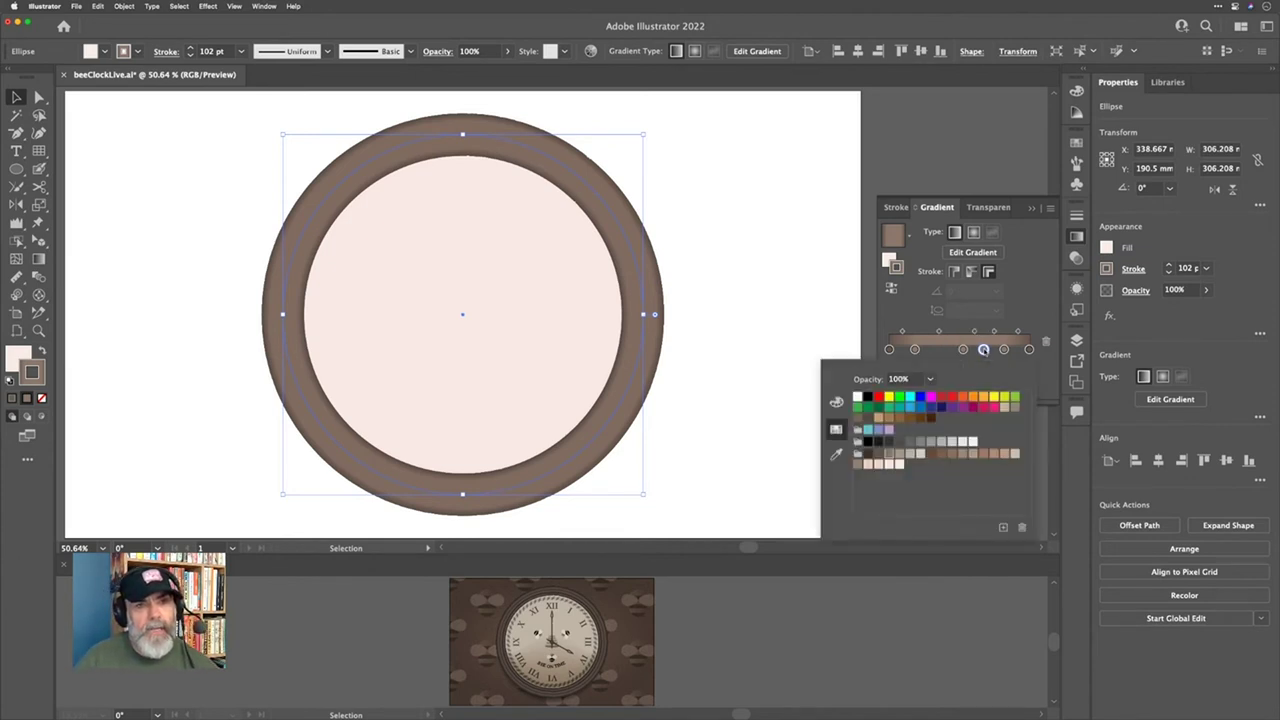
pyautogui.click(879, 454)
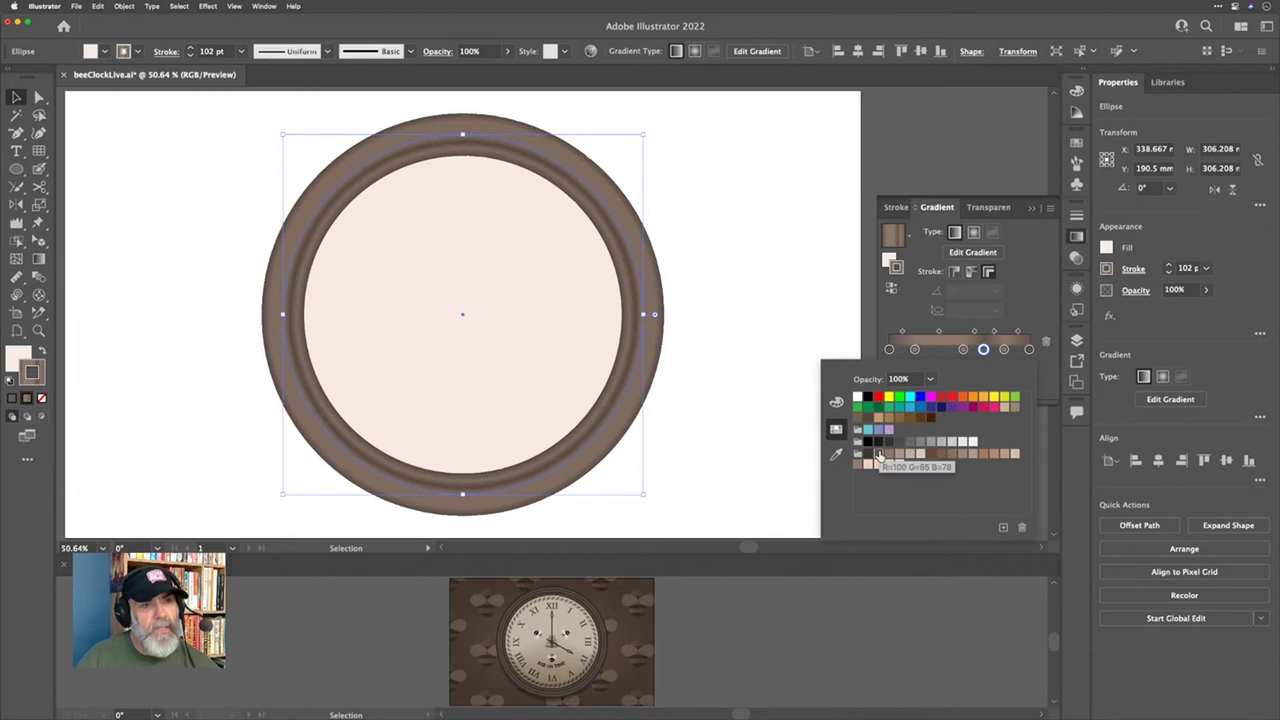
pyautogui.press('Escape')
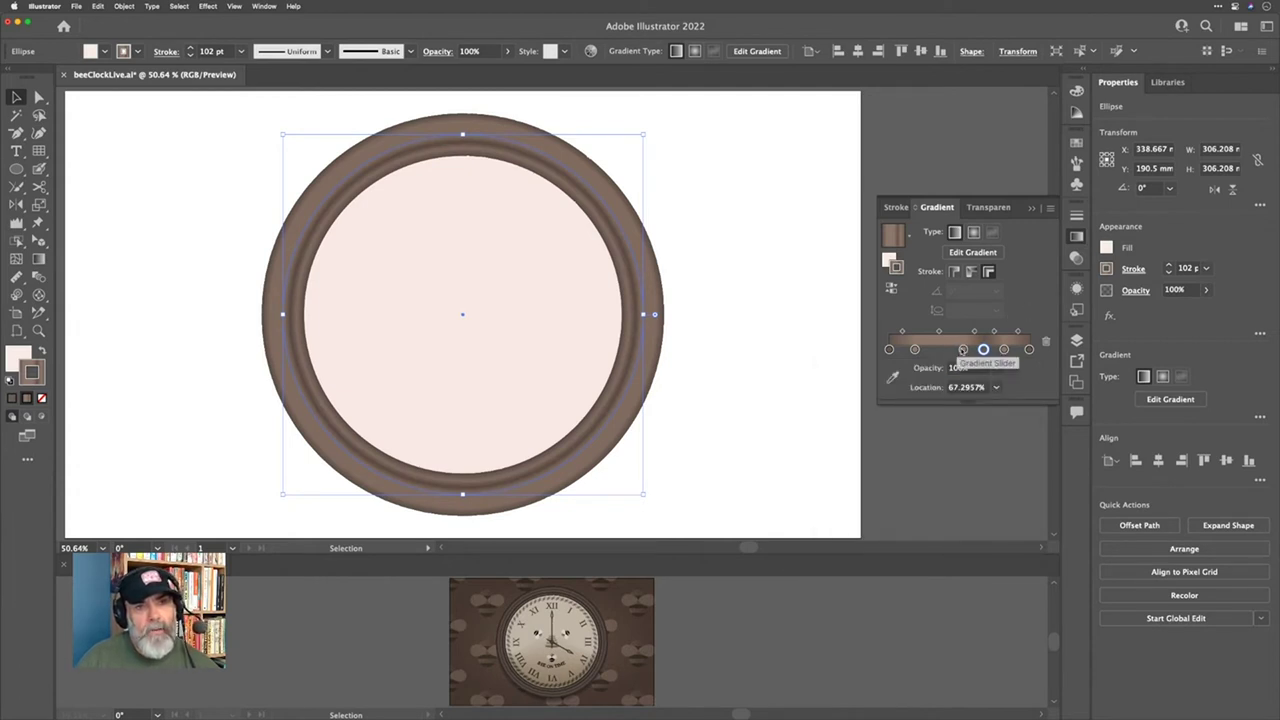
# Step: Add a gradient stop at about 36.87% and colour it with the darkest brown of the BeeClock group
pyautogui.click(940, 350)
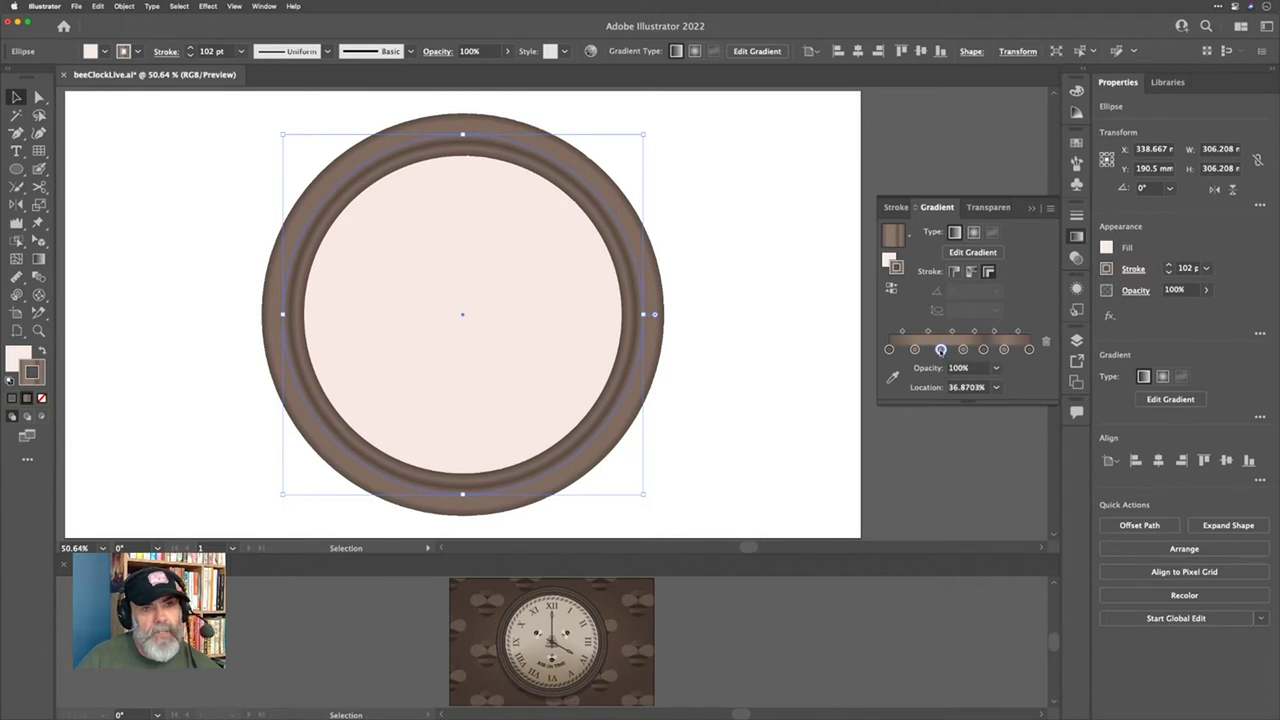
pyautogui.doubleClick(940, 350)
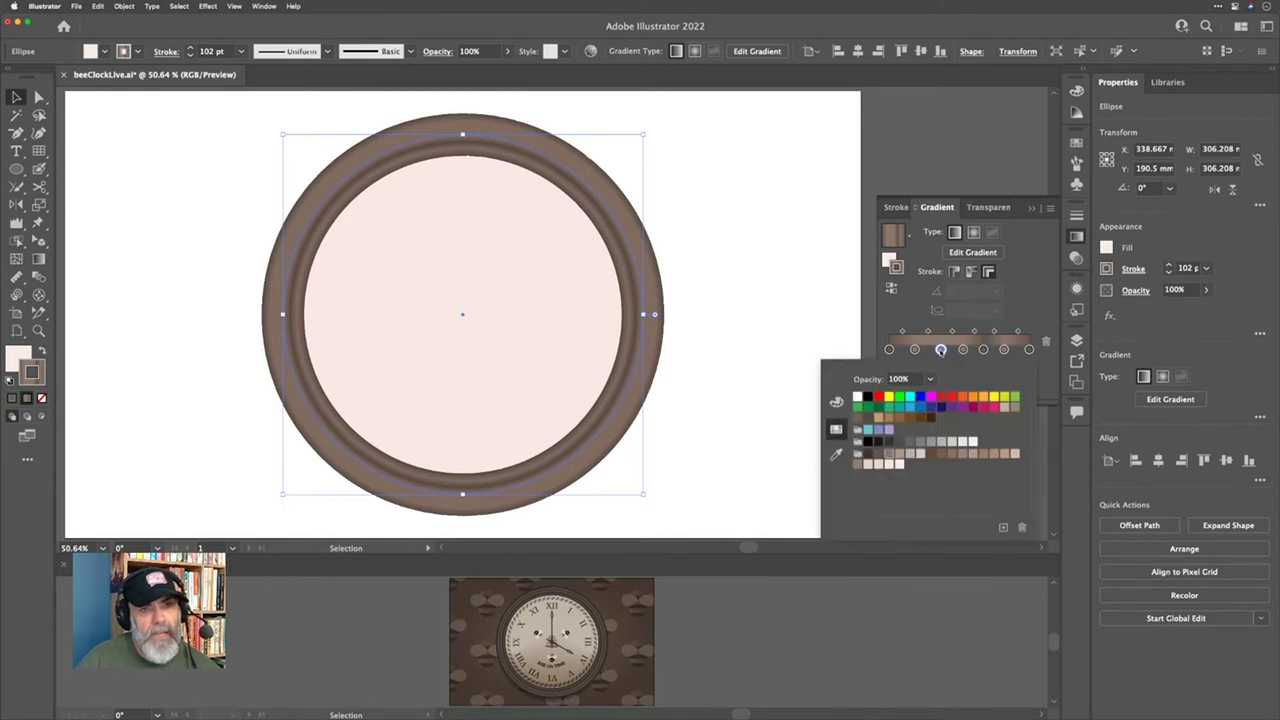
pyautogui.click(868, 455)
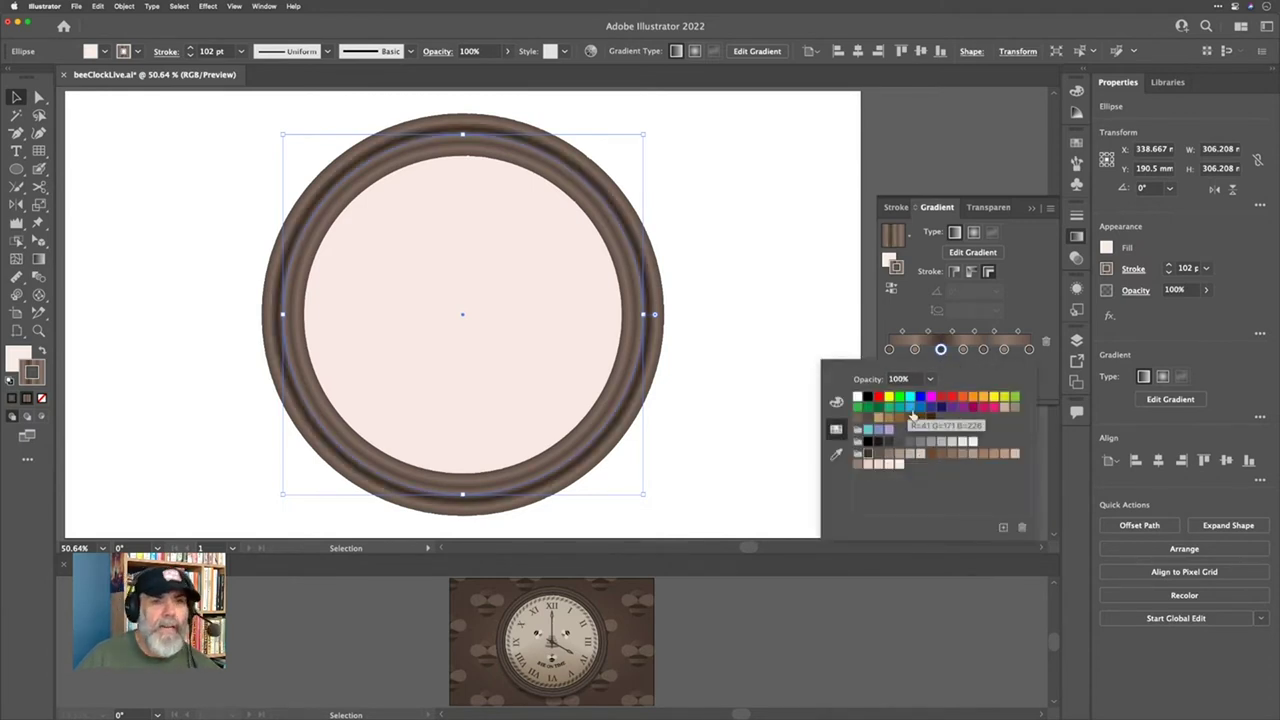
pyautogui.click(1030, 315)
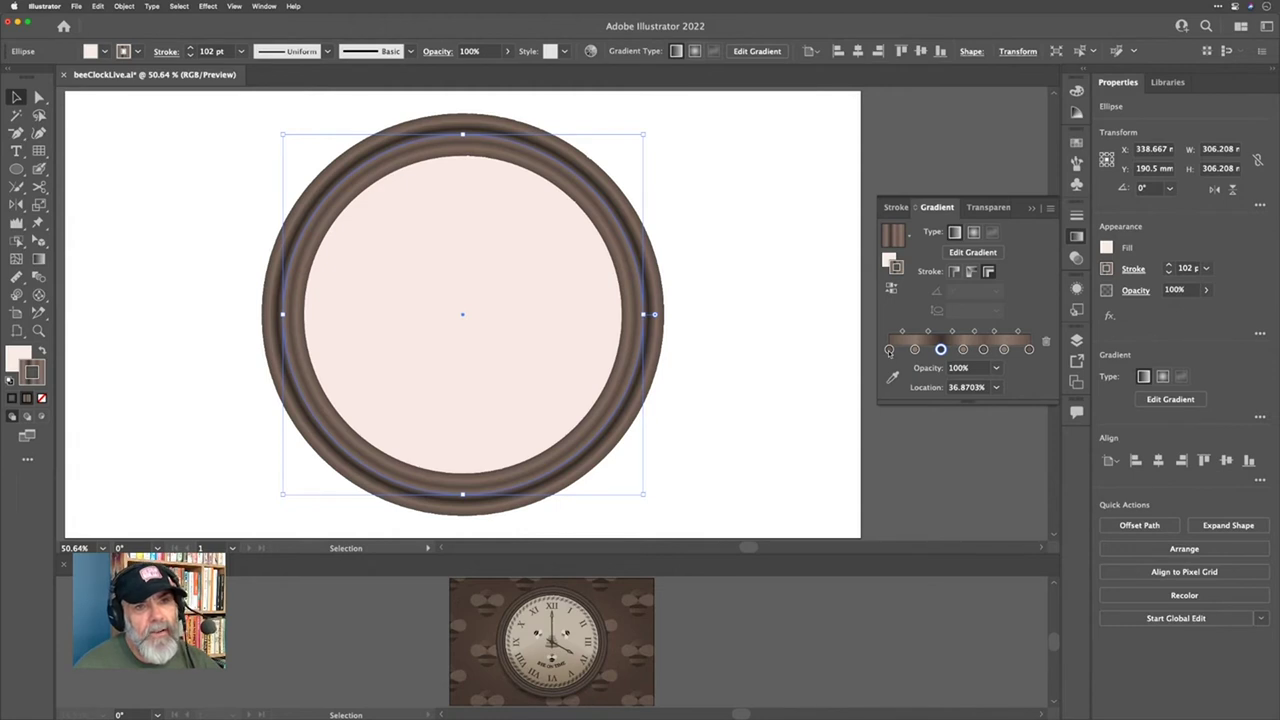
# Step: Colour the stroke gradient's first and last stops with the darkest brown of the BeeClock group
pyautogui.doubleClick(1029, 350)
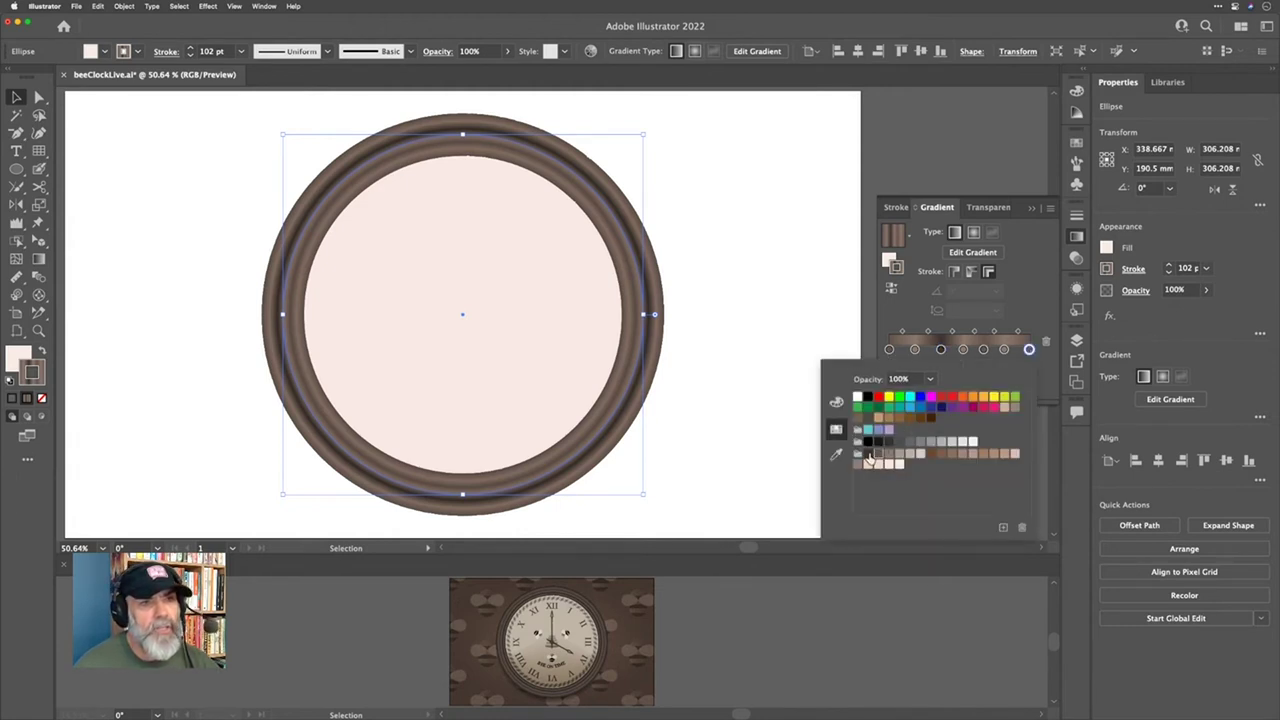
pyautogui.click(868, 456)
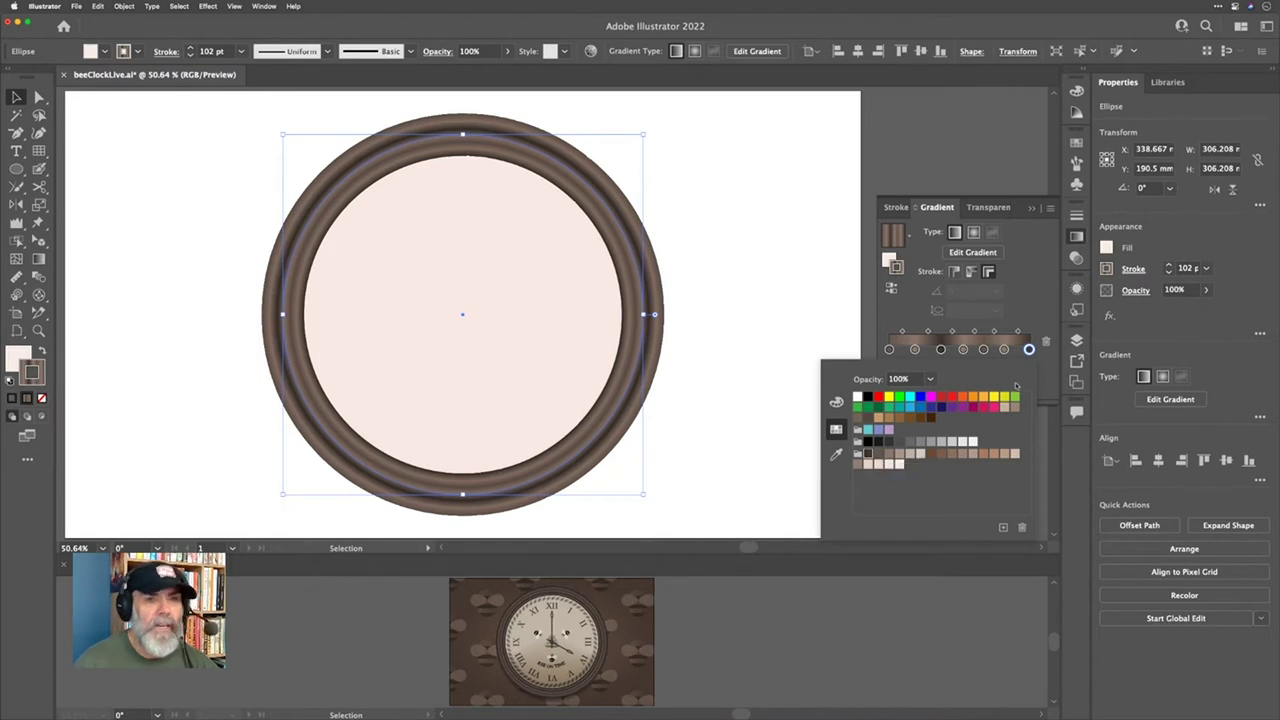
pyautogui.click(1047, 310)
pyautogui.doubleClick(889, 350)
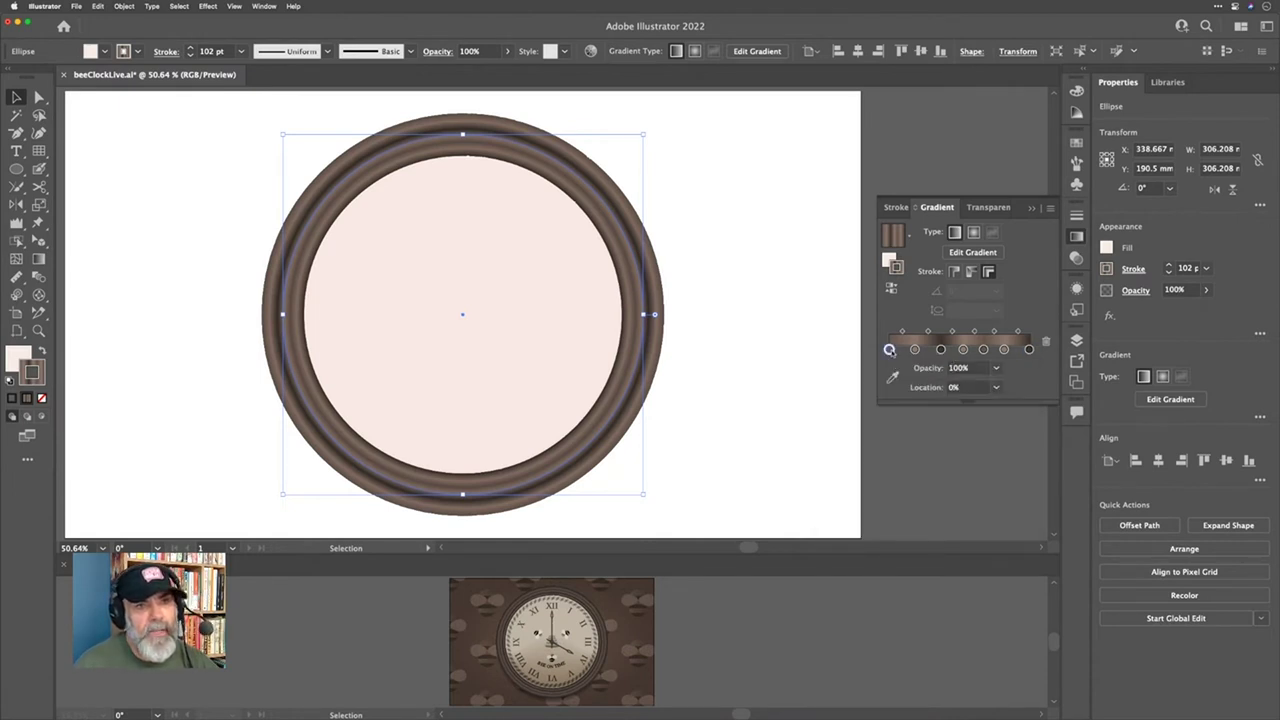
pyautogui.click(870, 456)
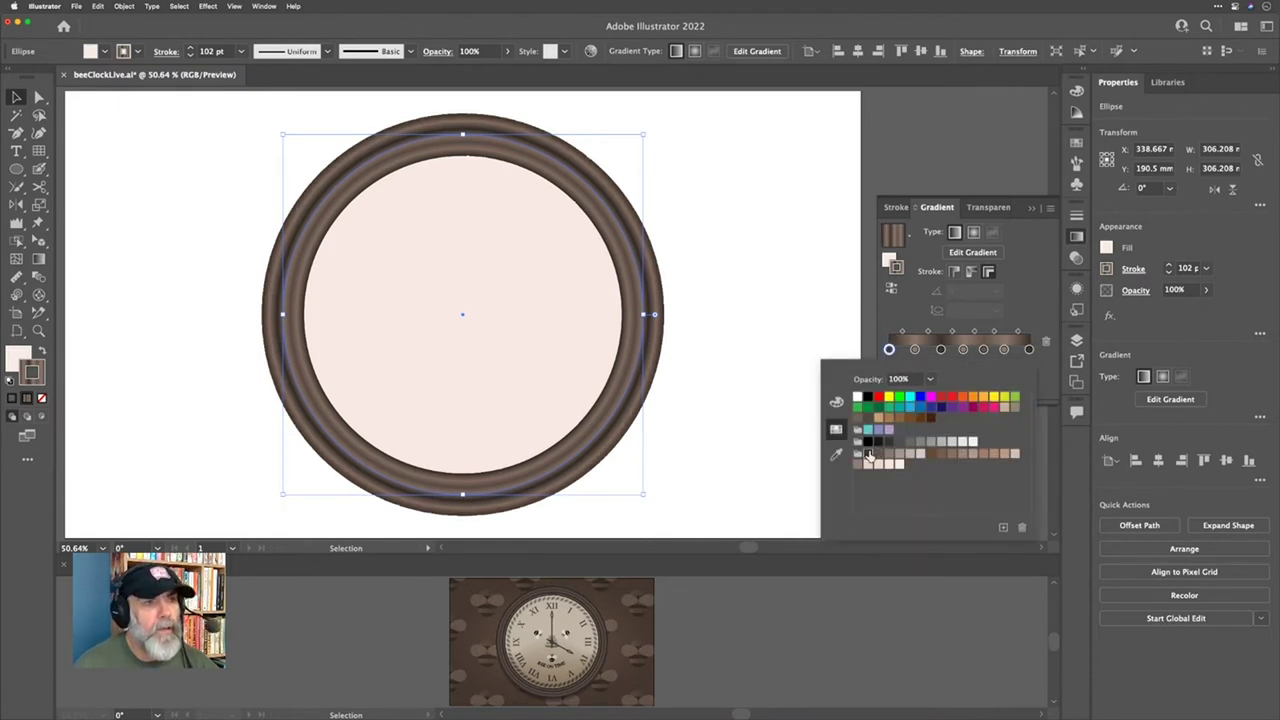
pyautogui.click(1035, 290)
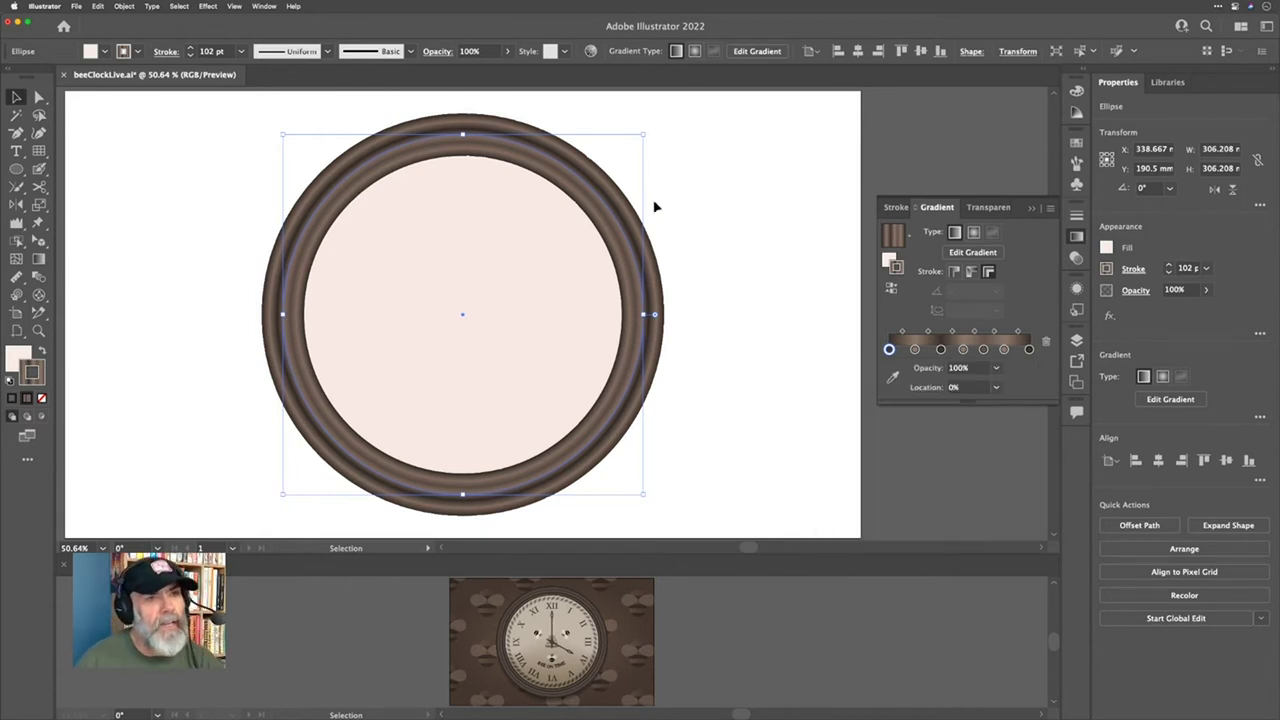
# Step: Shift the stroke gradient's second-to-last stop slightly outward and recolour the stop at about 67.3% with a darker BeeClock brown
pyautogui.scroll(6, 548, 200)
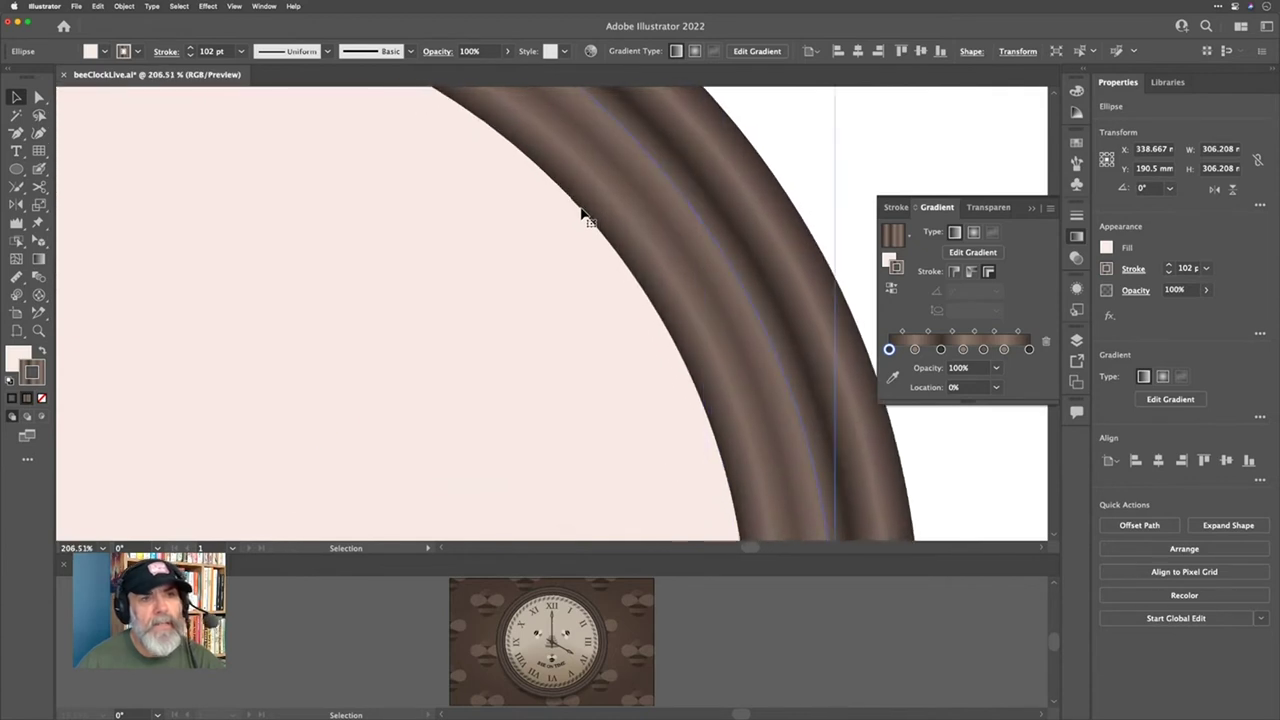
pyautogui.hscroll(3, 582, 213)
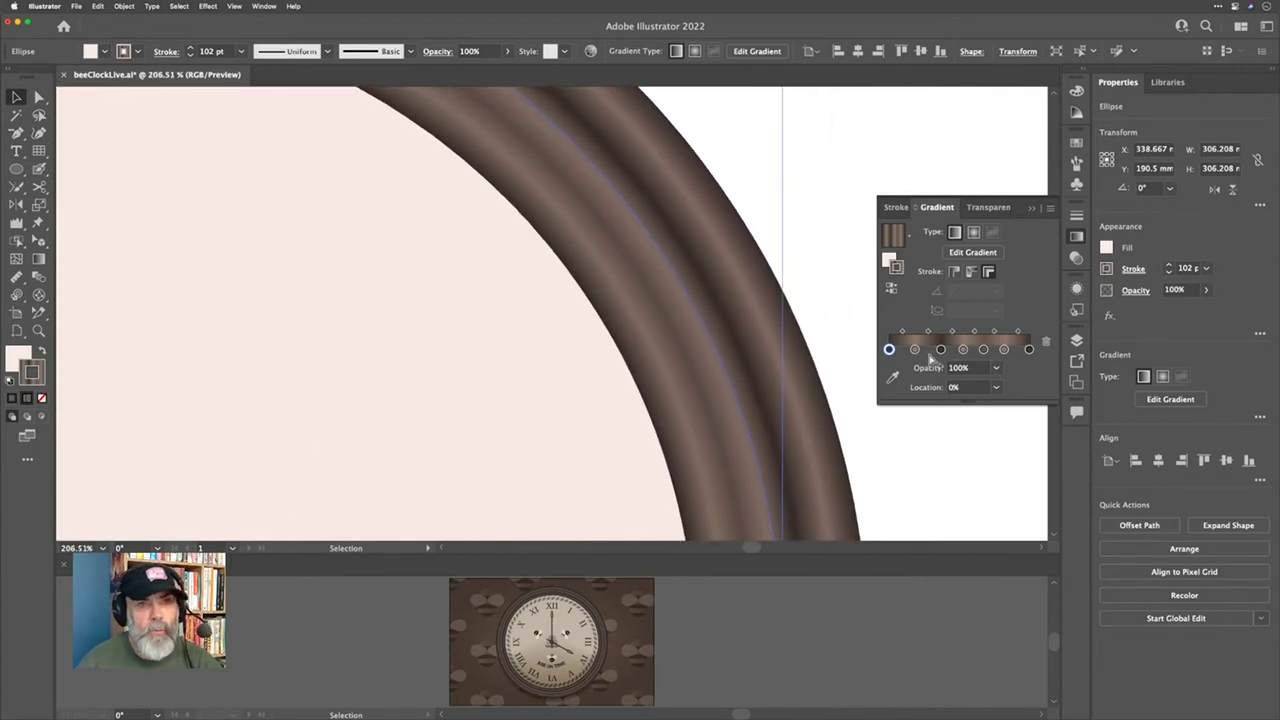
pyautogui.moveTo(1004, 350); pyautogui.dragTo(990, 332)
pyautogui.click(997, 332)
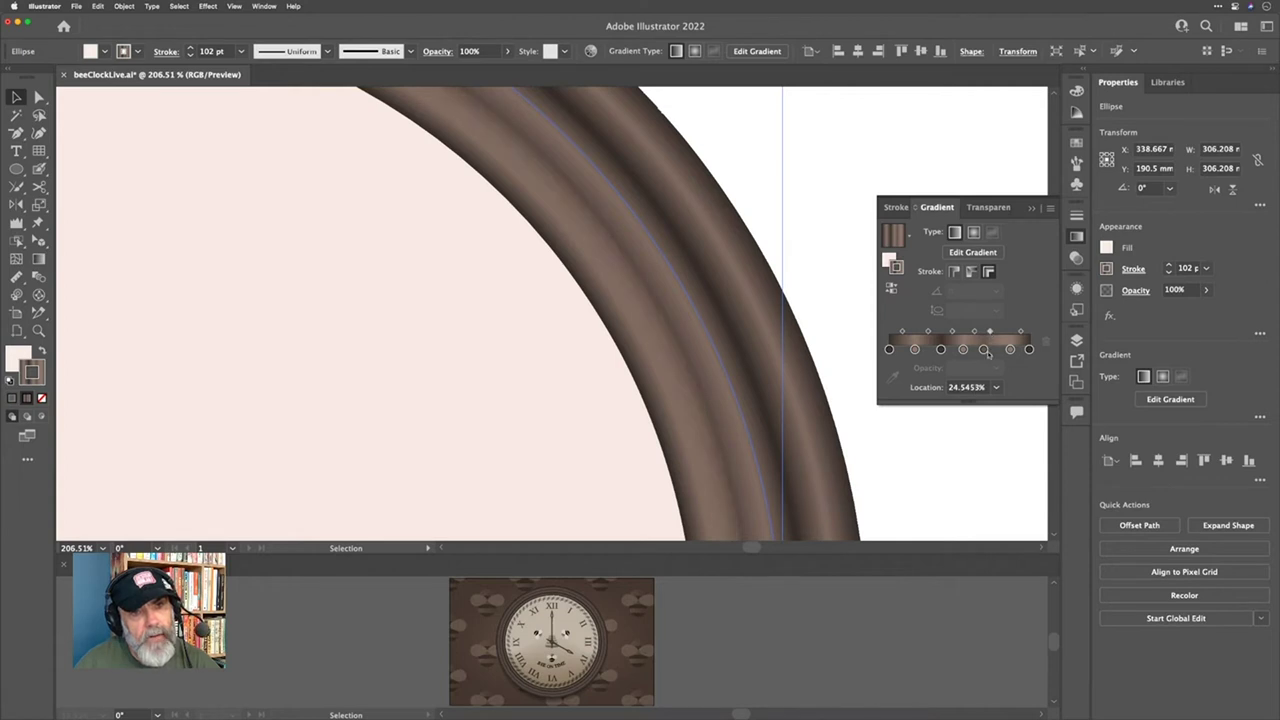
pyautogui.doubleClick(984, 349)
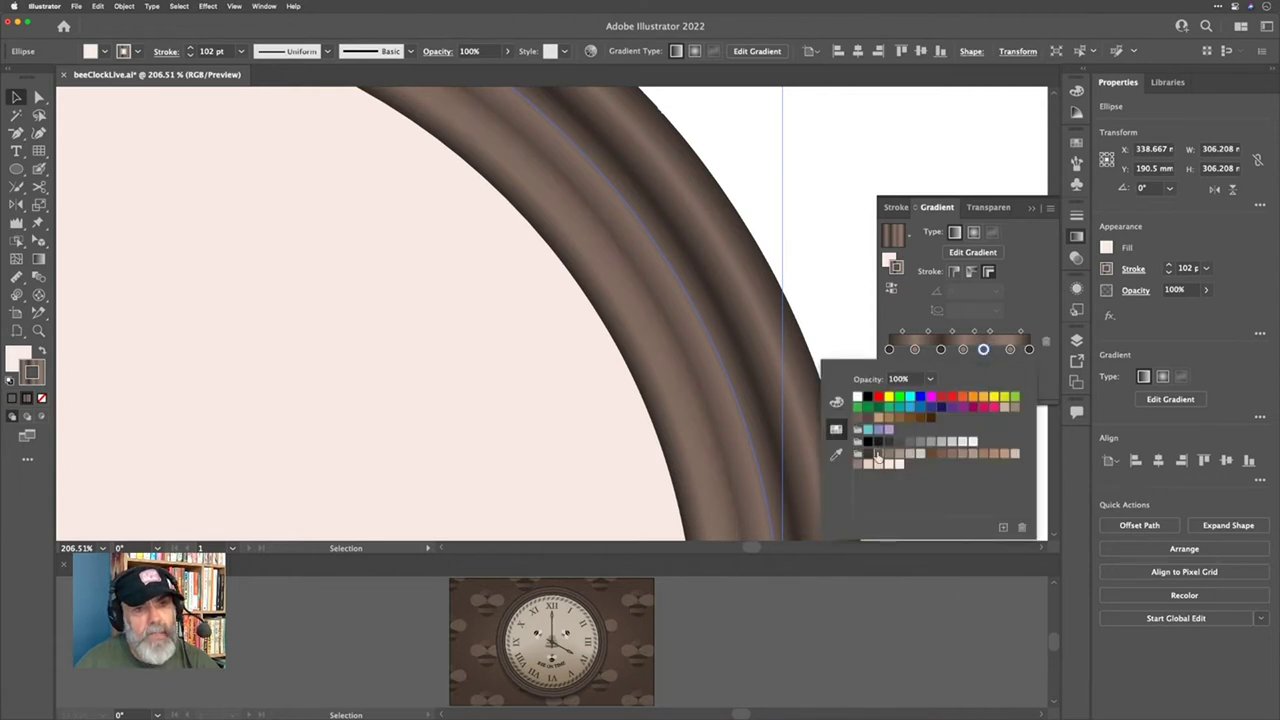
pyautogui.click(876, 458)
pyautogui.click(1058, 288)
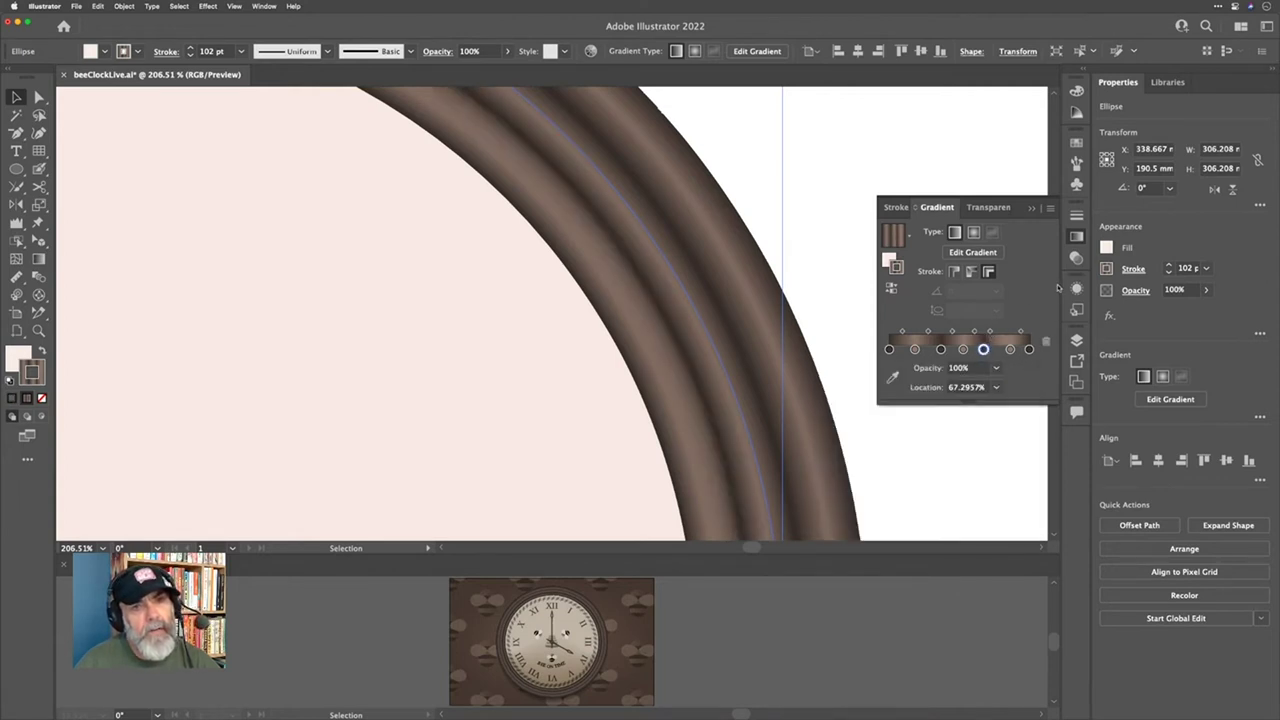
# Step: Adjust the midpoints on both sides of the 67.3% stop, the inner one to about 46.09%, and save the document
pyautogui.moveTo(990, 333); pyautogui.dragTo(998, 334)
pyautogui.press('super+0')
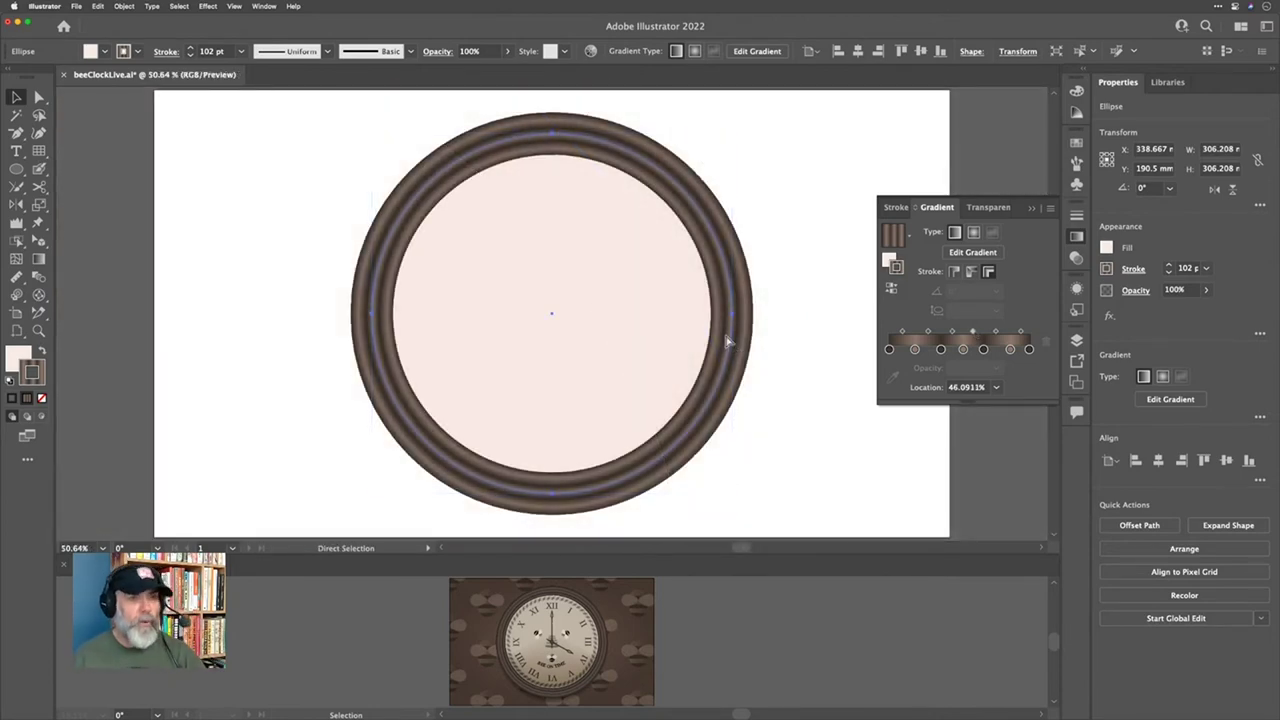
pyautogui.press('super+s')
# Step: Apply the White, Black gradient preset to the clock circle's fill and make it a radial gradient
pyautogui.press('super+shift+a')
pyautogui.click(540, 222)
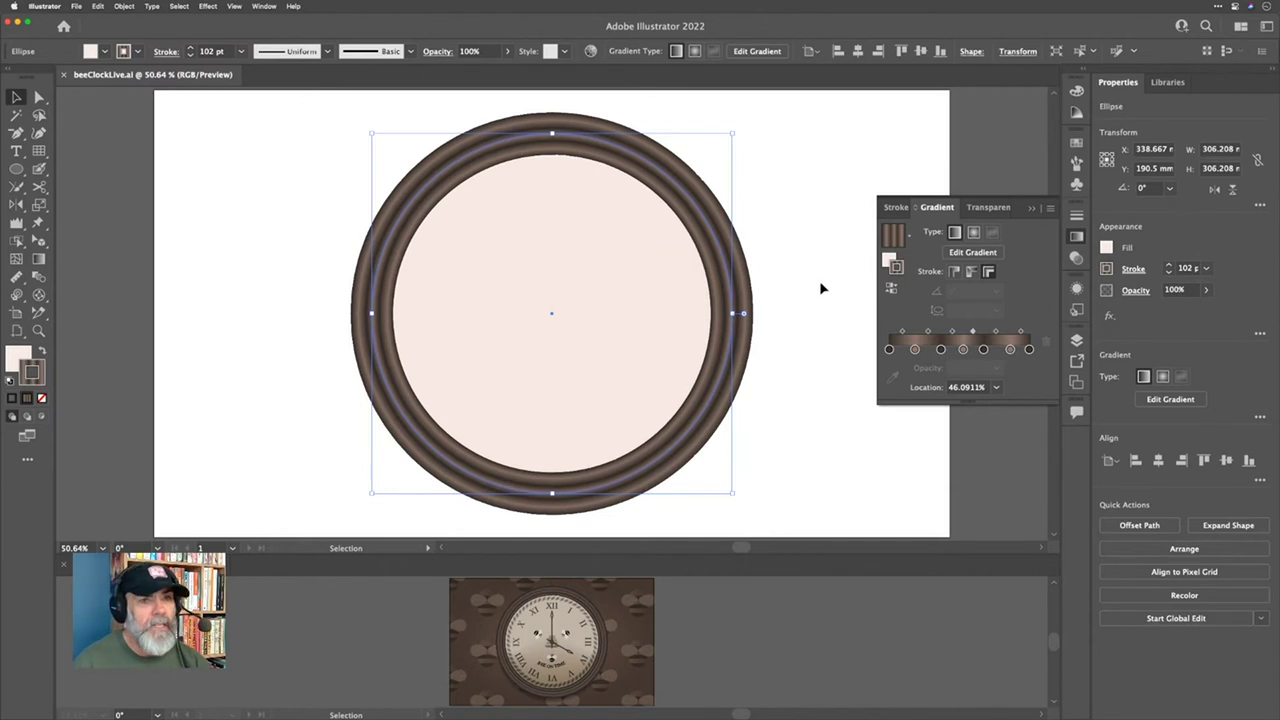
pyautogui.click(1076, 288)
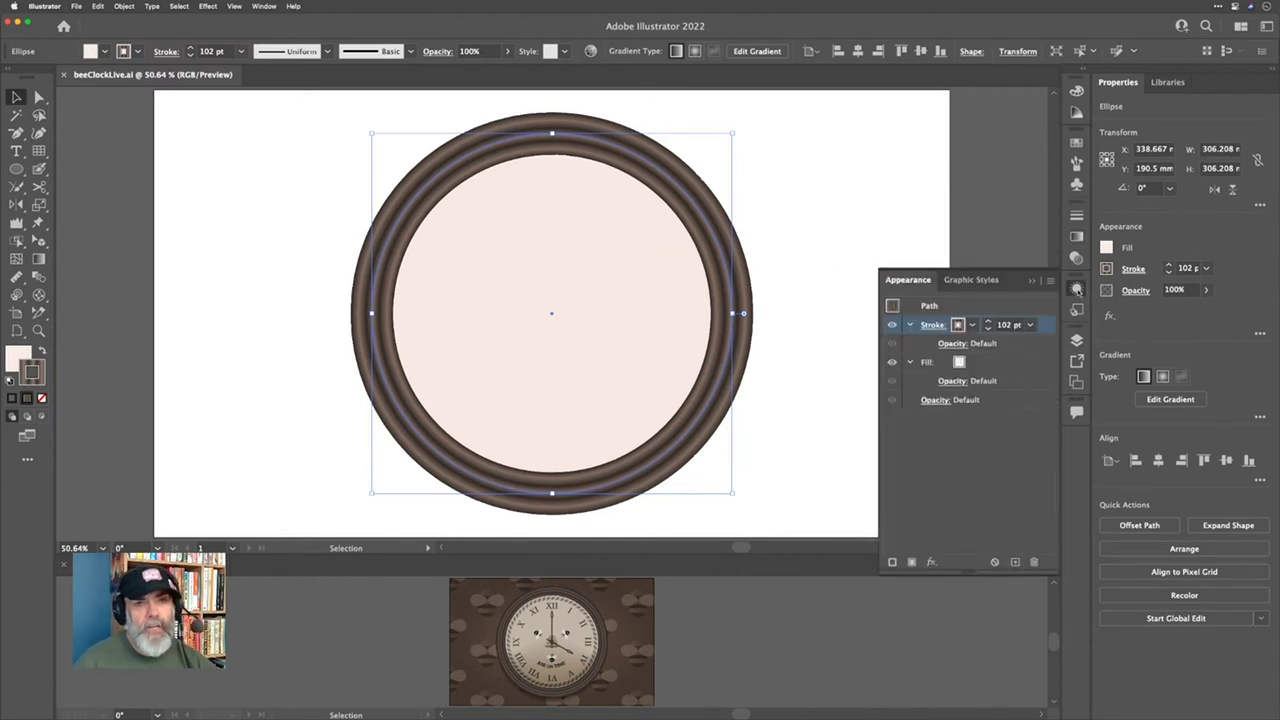
pyautogui.click(982, 362)
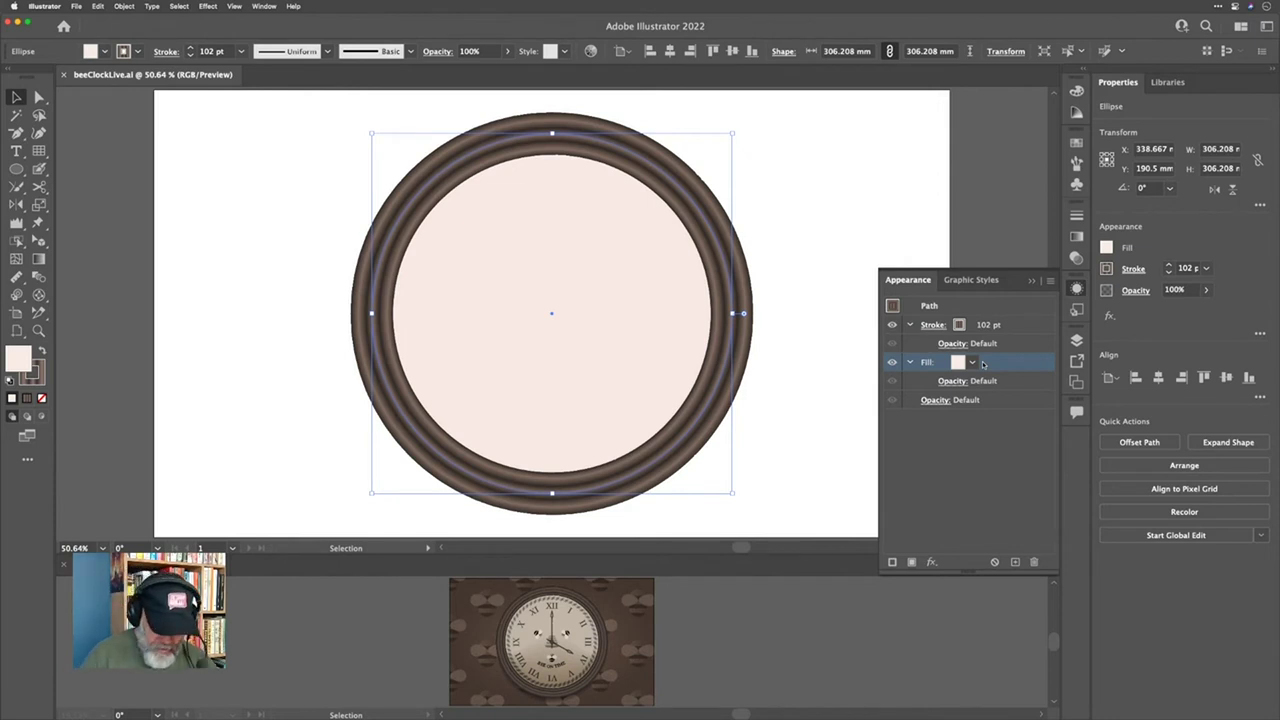
pyautogui.press('.')
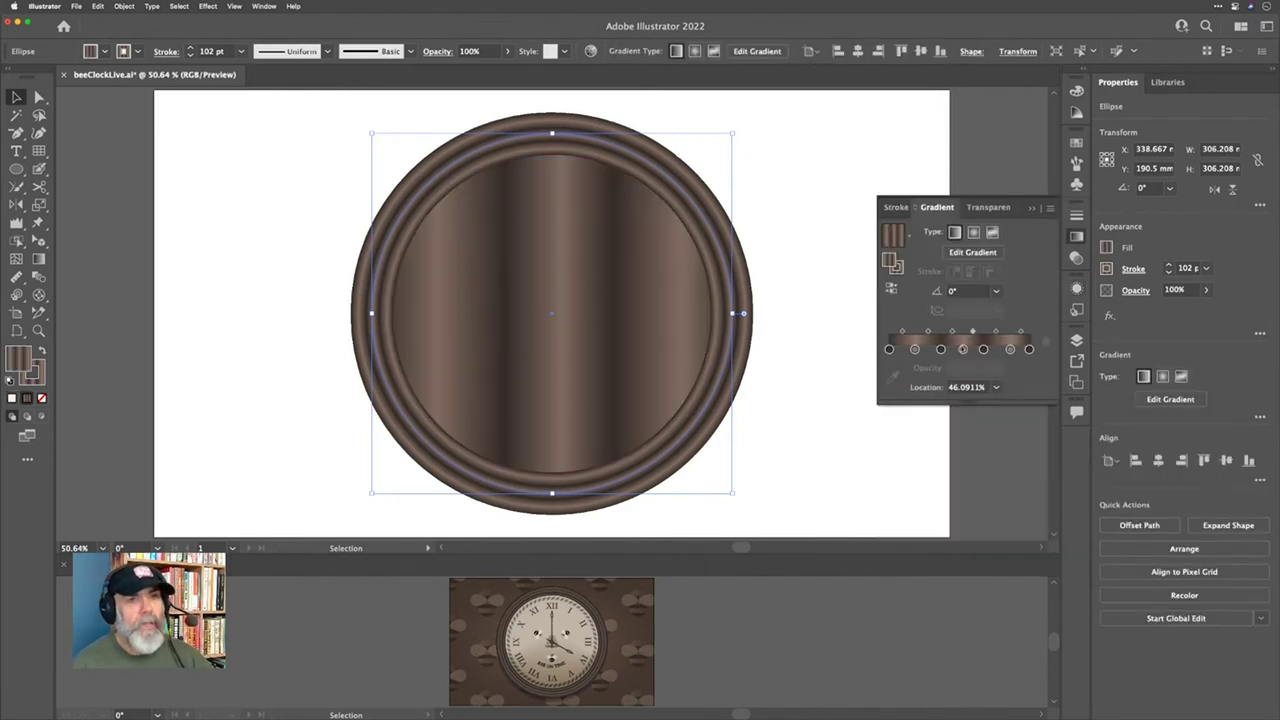
pyautogui.click(973, 233)
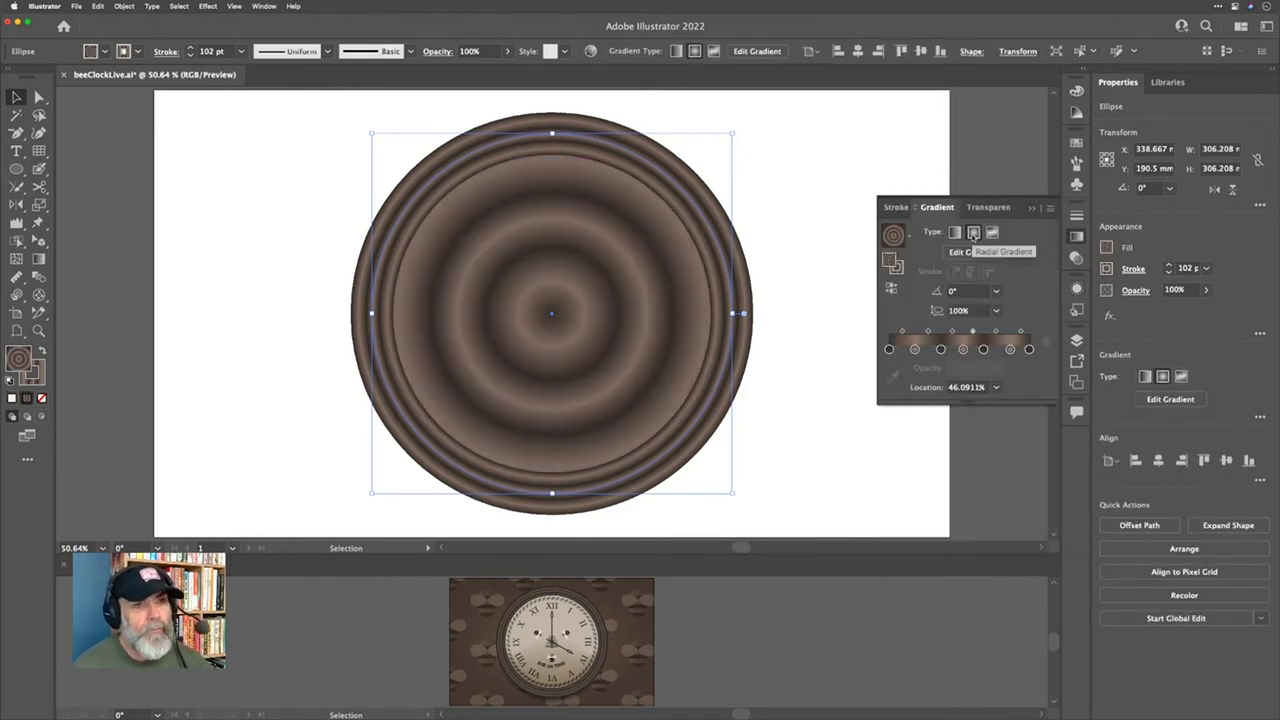
pyautogui.click(910, 241)
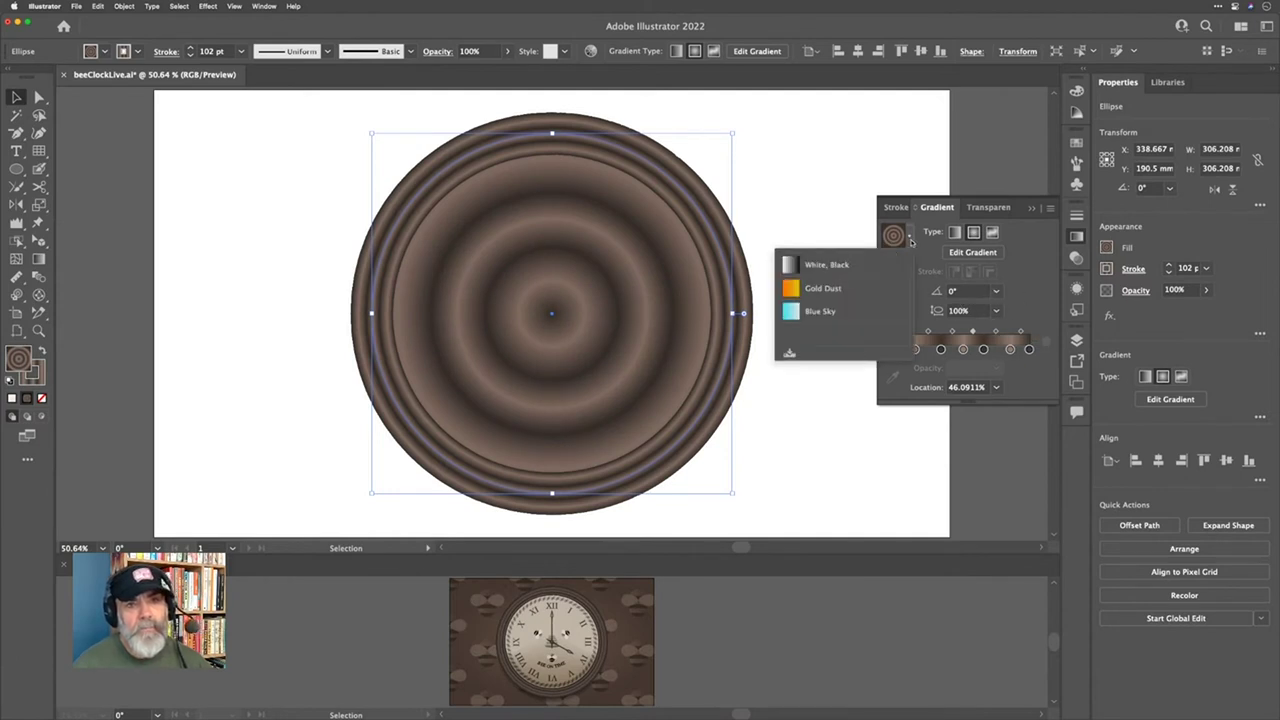
pyautogui.click(823, 266)
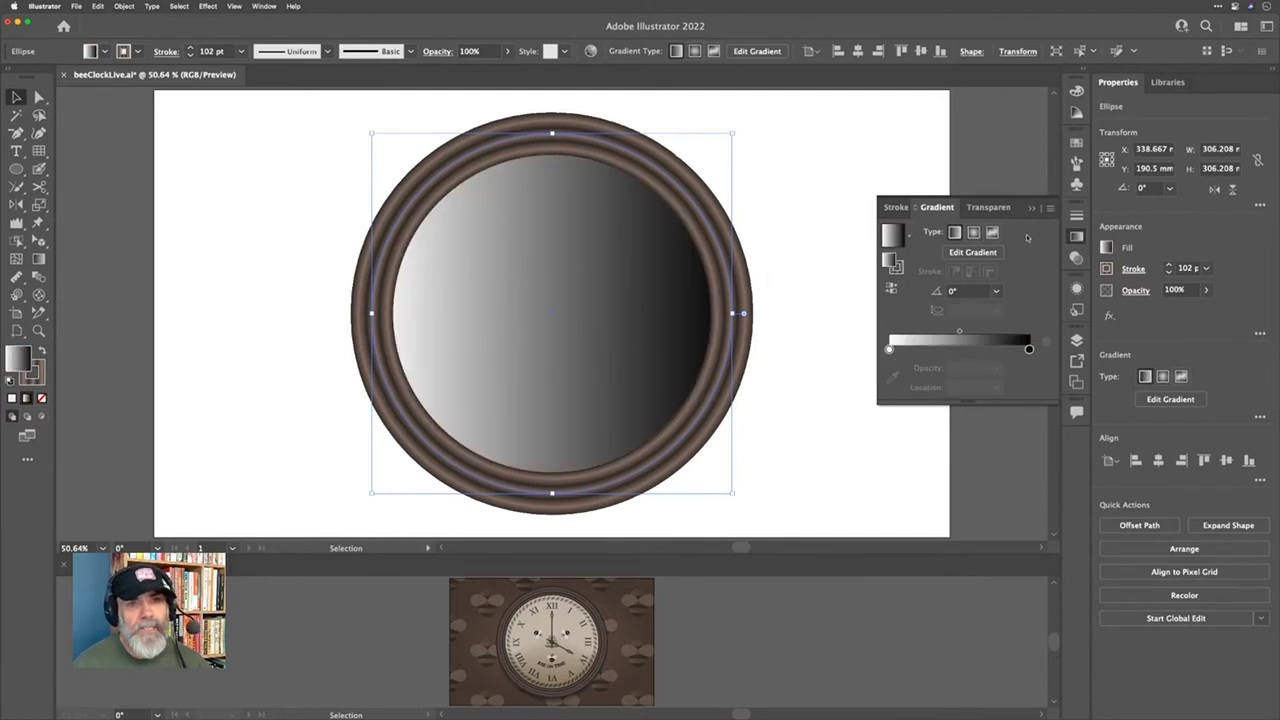
pyautogui.click(973, 232)
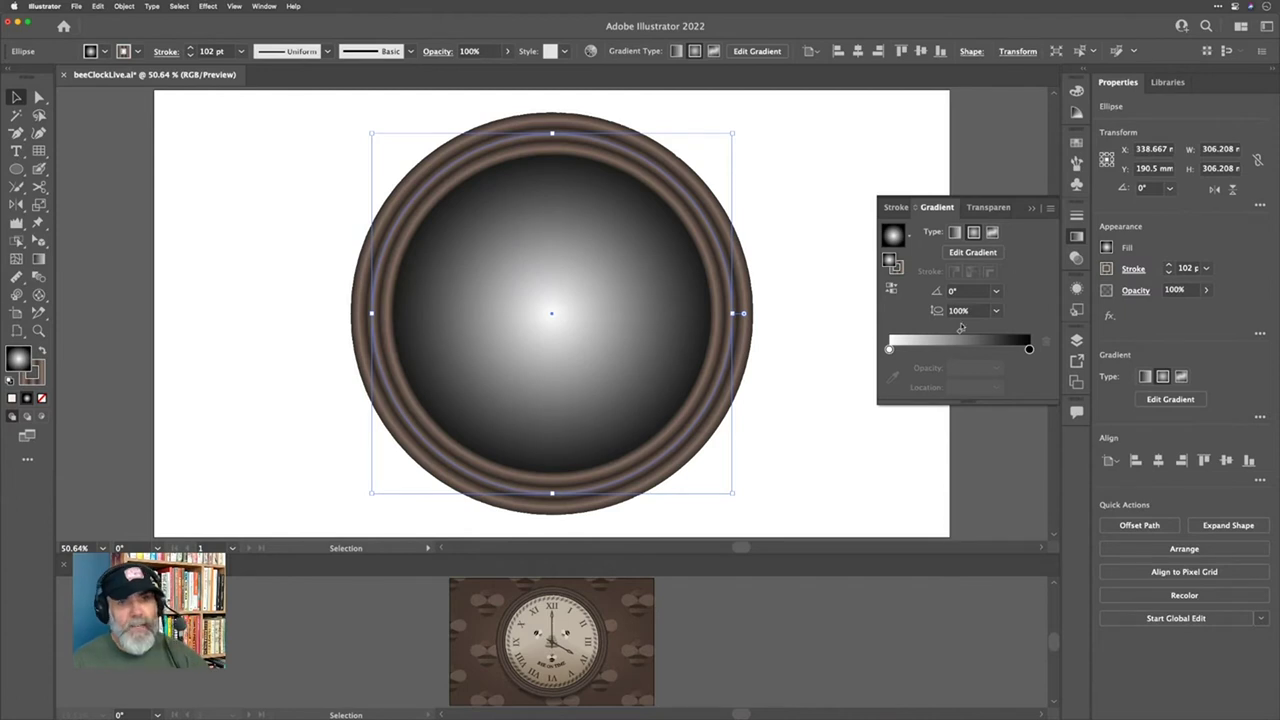
# Step: Colour the fill gradient's centre stop with a pale BeeClock swatch and its outer stop with swatch R=148 G=126 B=116
pyautogui.click(889, 349)
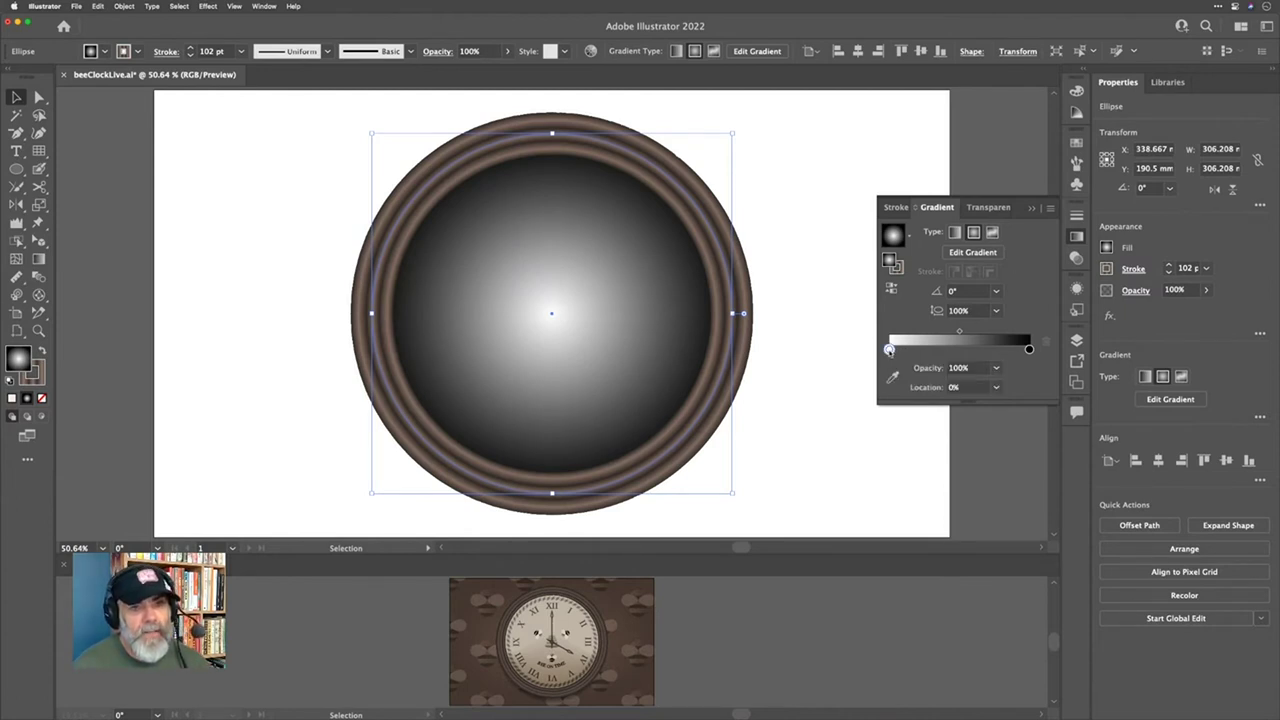
pyautogui.doubleClick(889, 349)
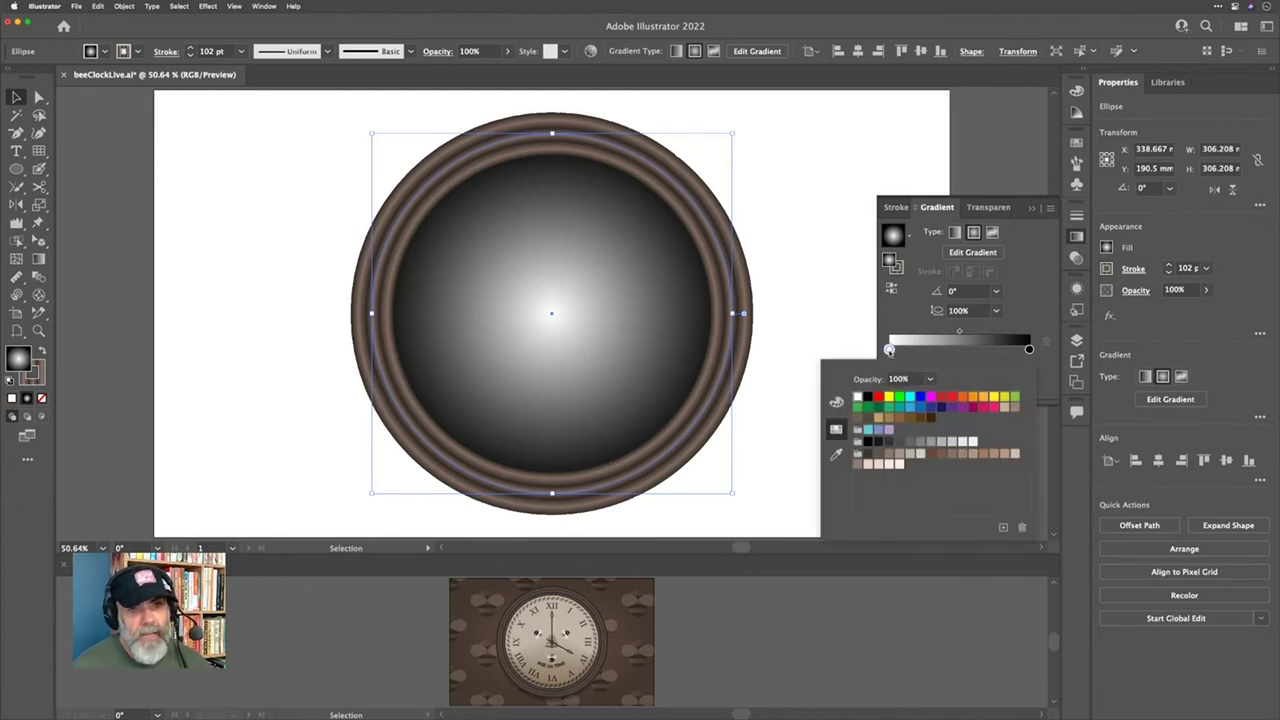
pyautogui.click(891, 466)
pyautogui.click(1028, 317)
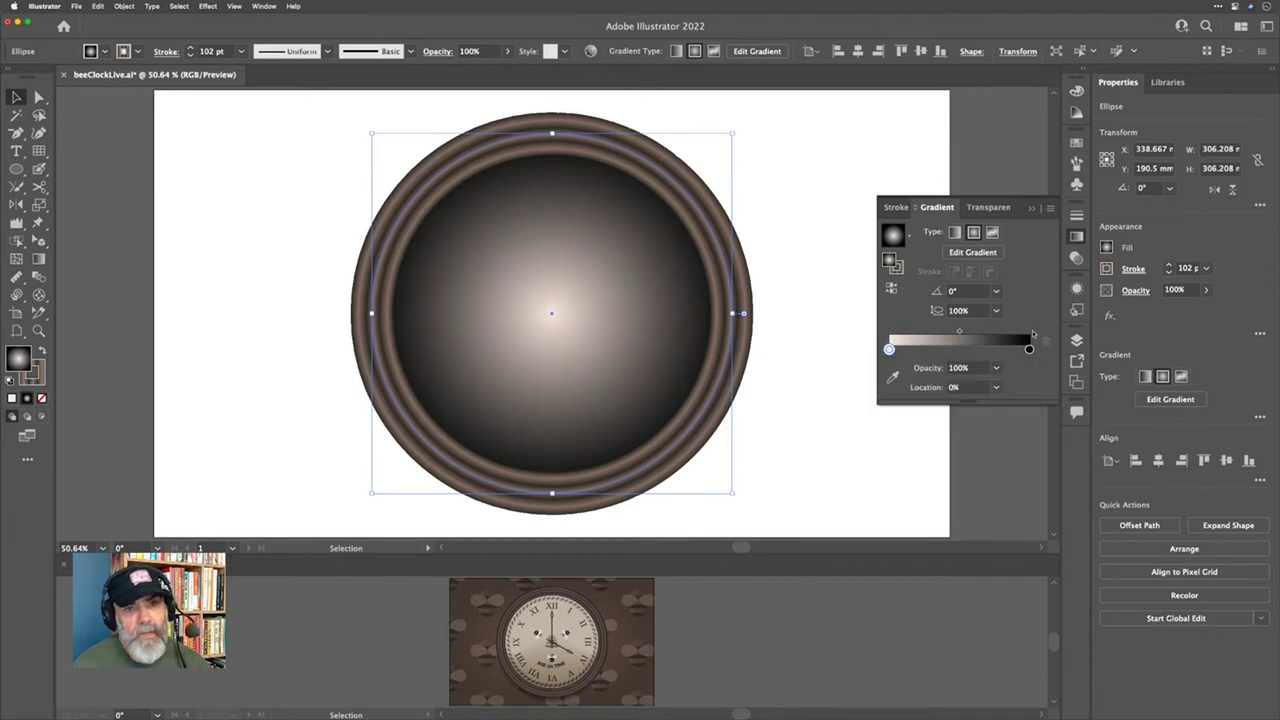
pyautogui.doubleClick(1030, 349)
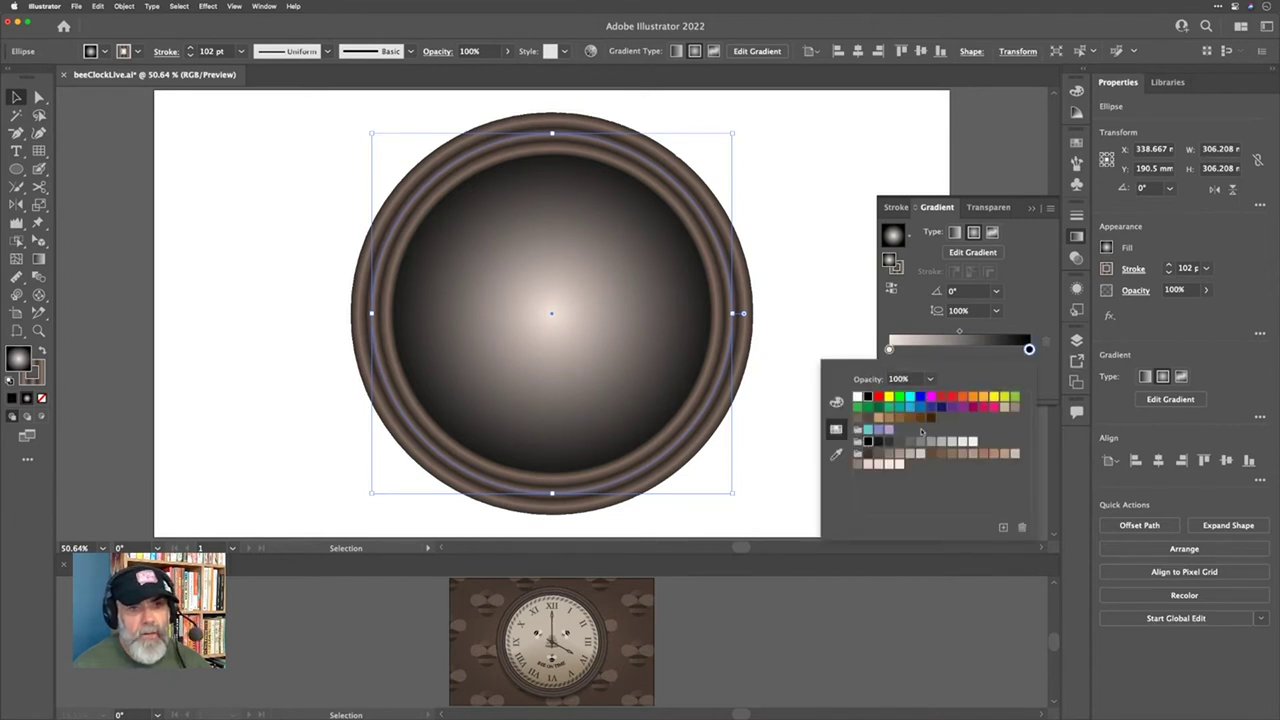
pyautogui.click(879, 466)
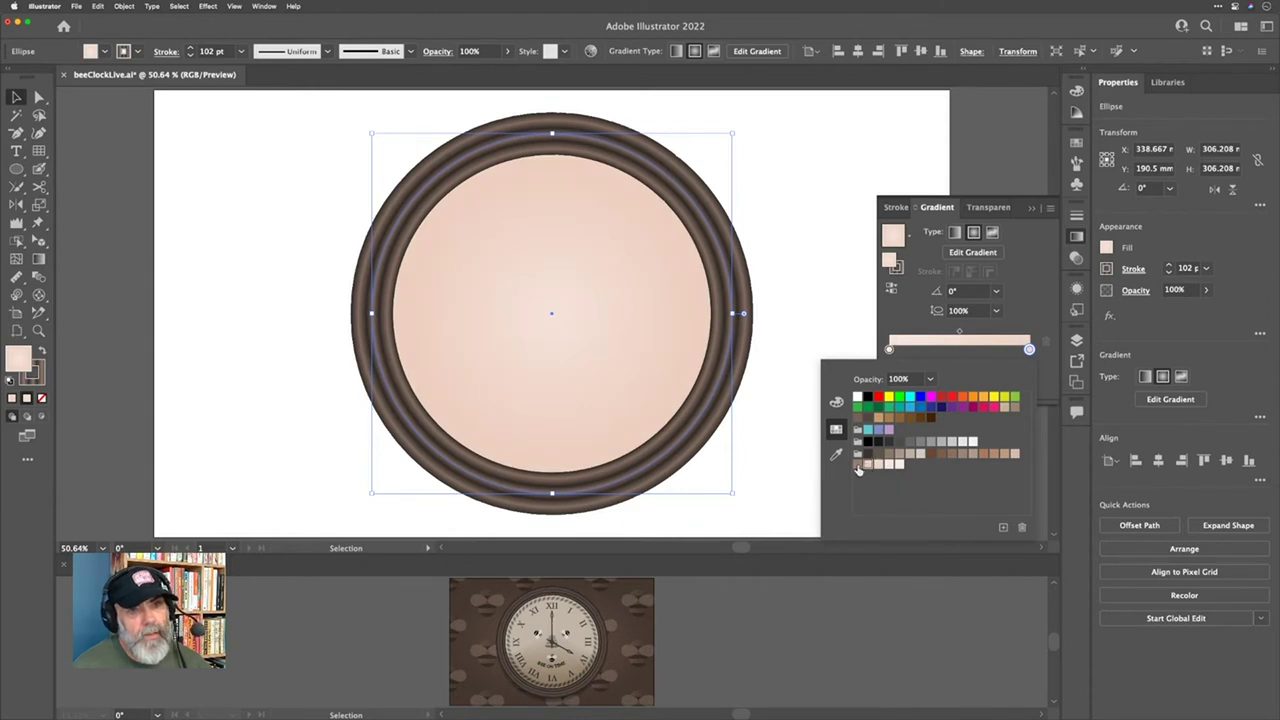
pyautogui.click(857, 466)
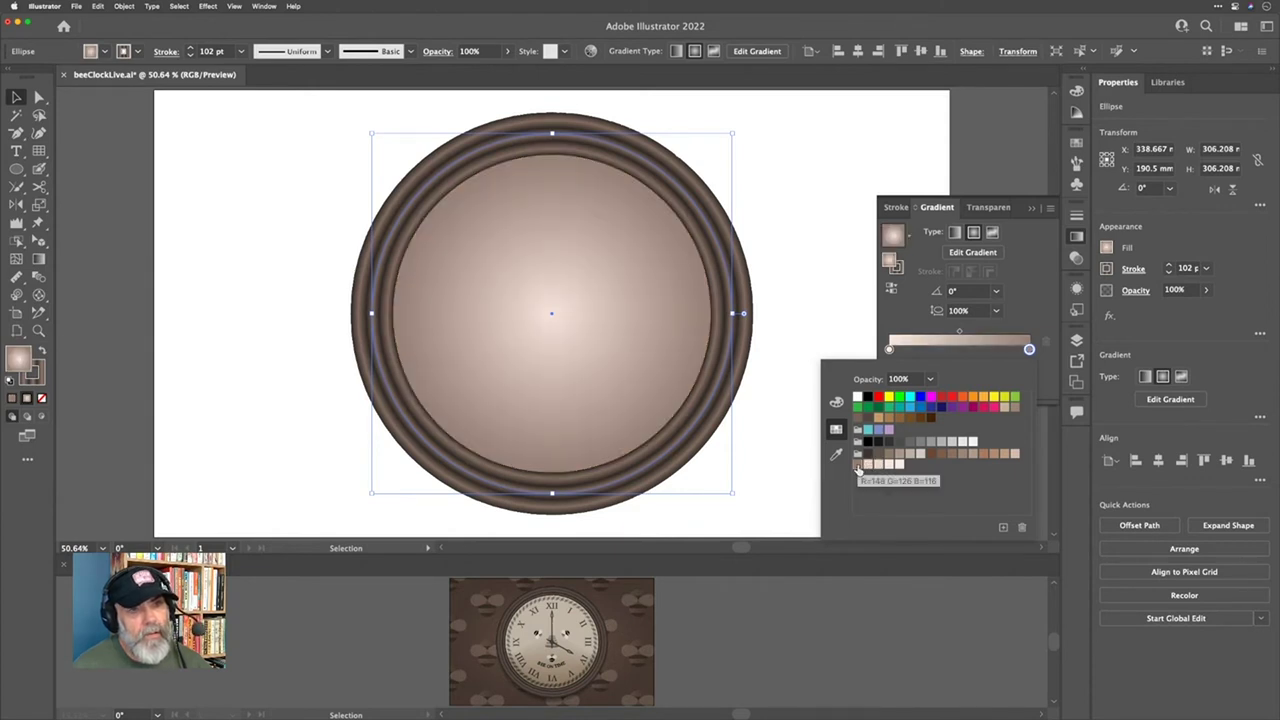
pyautogui.click(1029, 300)
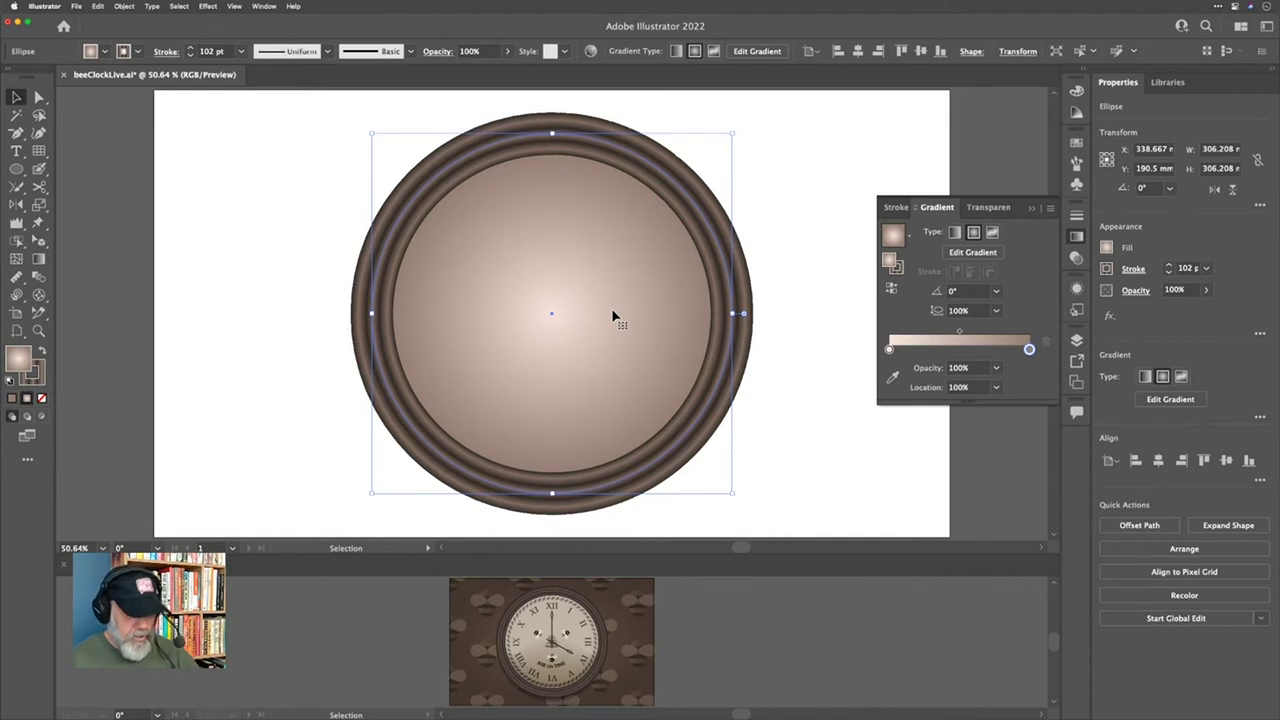
# Step: Move the radial fill's midpoint outward to just inside the brown frame, deselect the circle and hide the gradient settings
pyautogui.press('g')
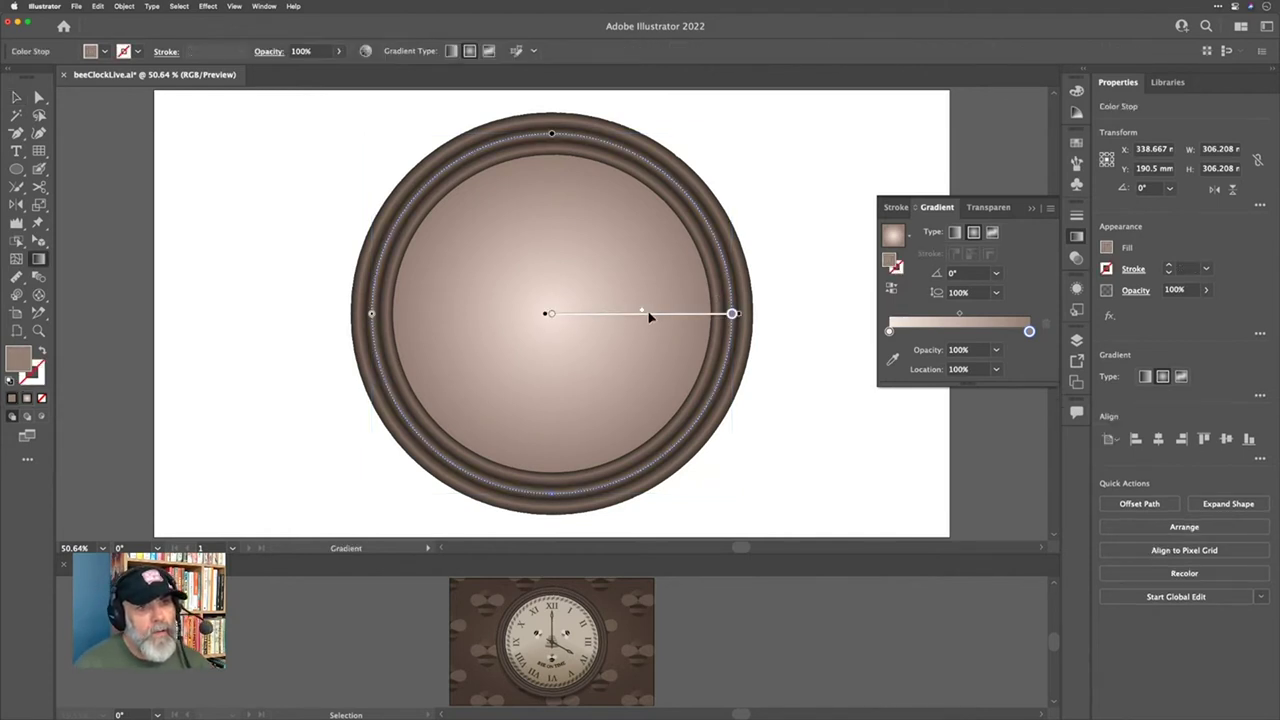
pyautogui.moveTo(642, 312); pyautogui.dragTo(709, 314)
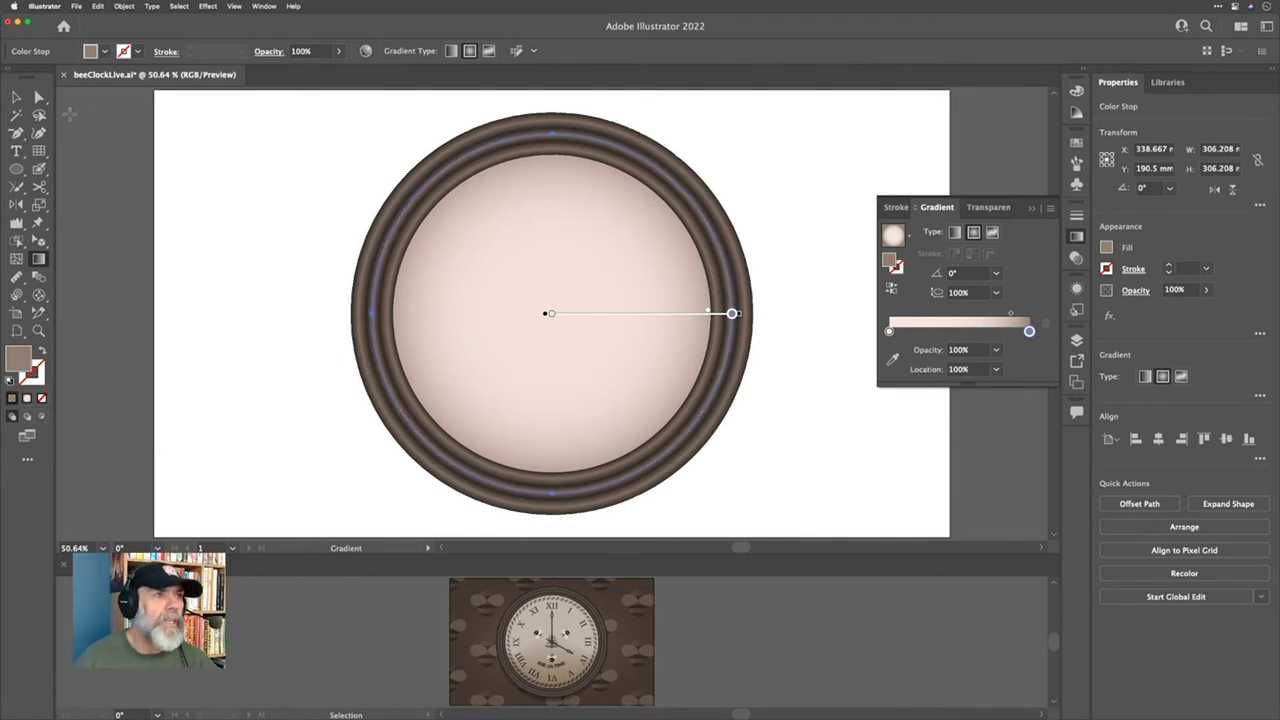
pyautogui.click(16, 97)
pyautogui.click(366, 177)
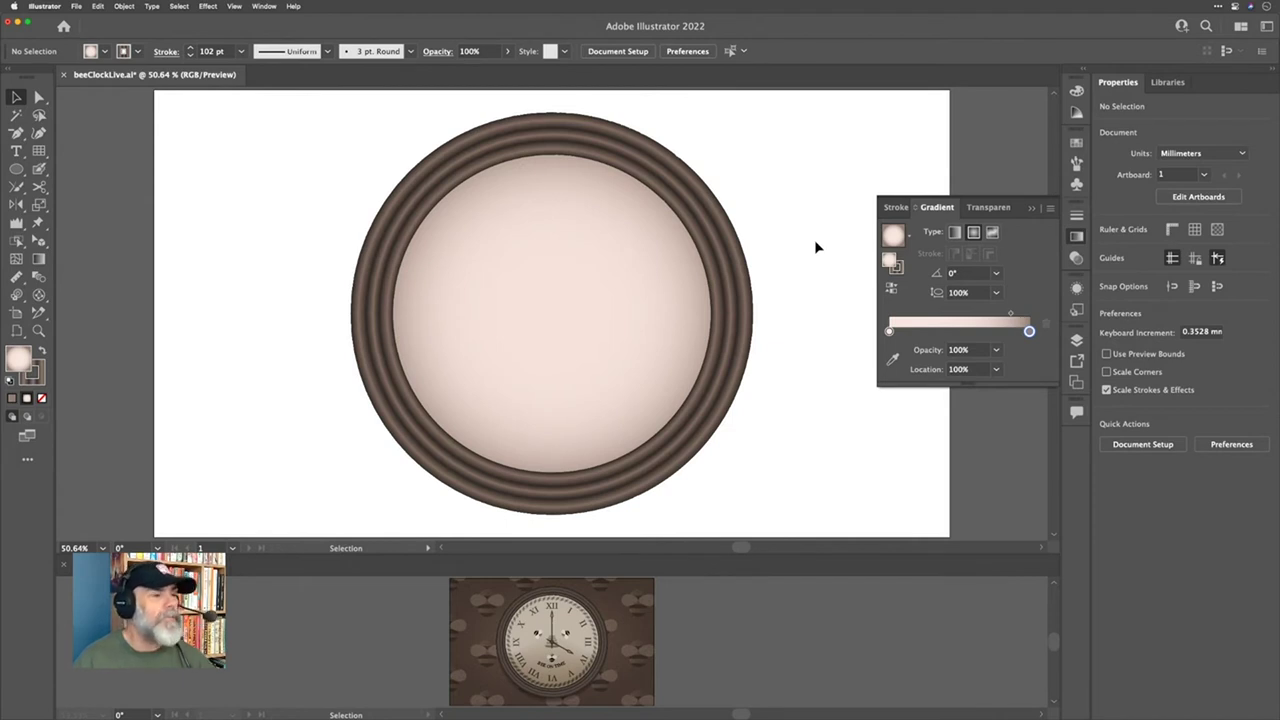
pyautogui.hotkey('ctrl', 'F9')
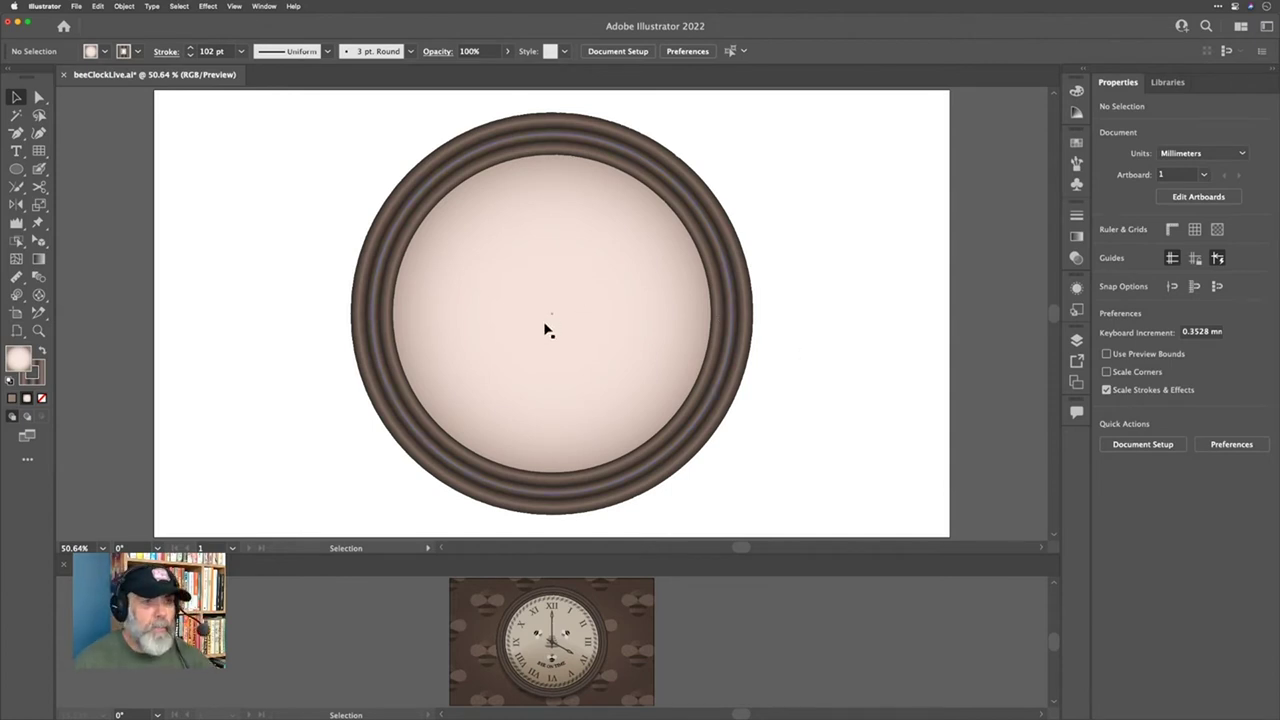
# Step: Place a single Pen anchor point on the clock face at about X 373.65 mm, Y 170.48 mm, and deselect it
pyautogui.scroll(5, 548, 328)
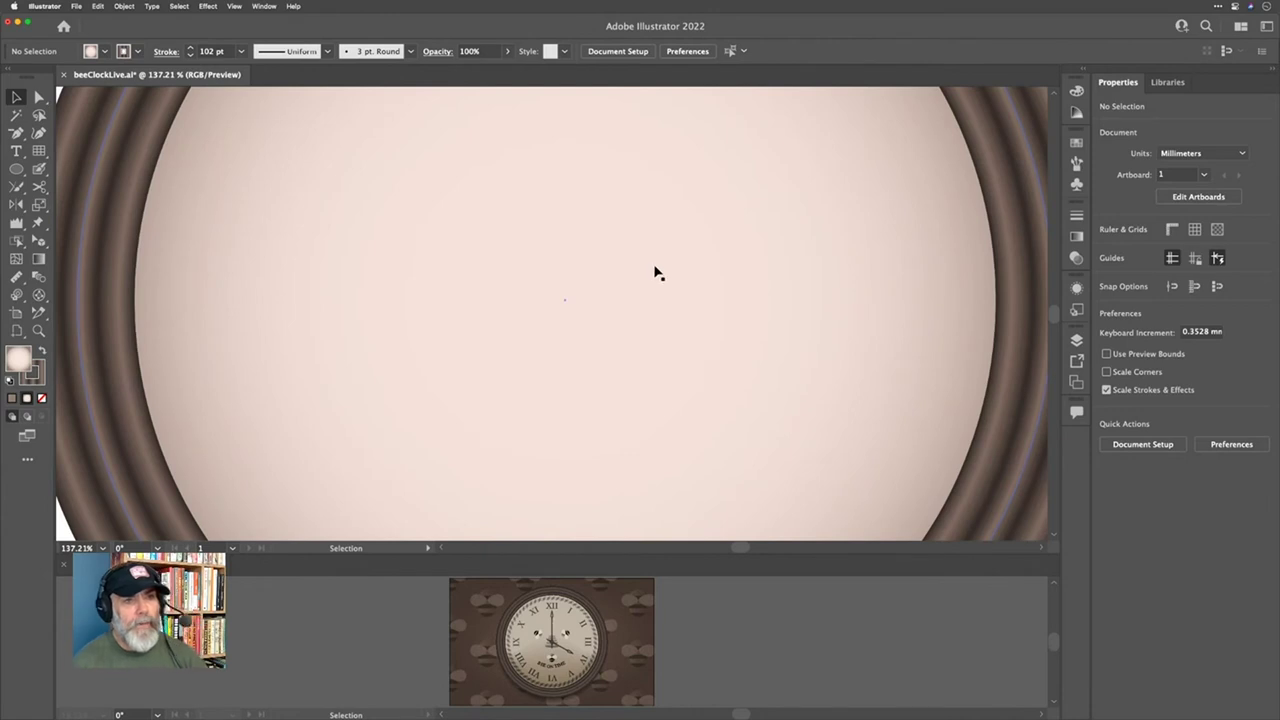
pyautogui.press('p')
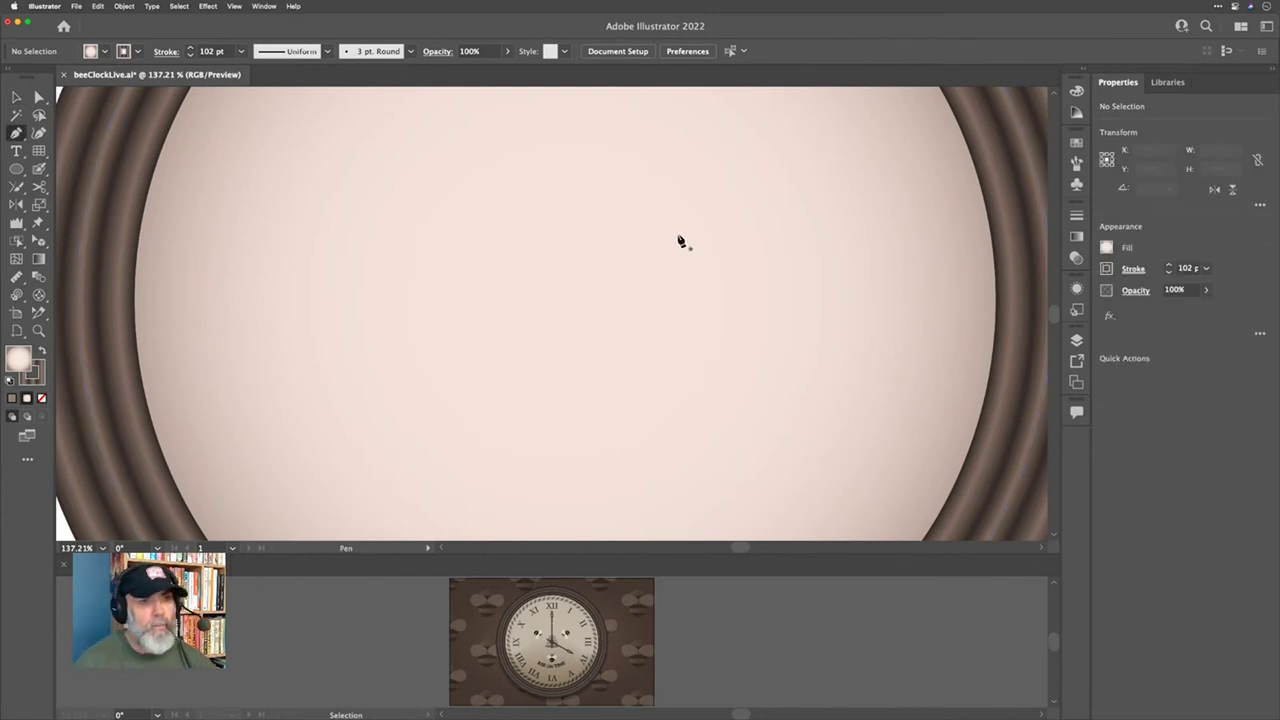
pyautogui.click(677, 239)
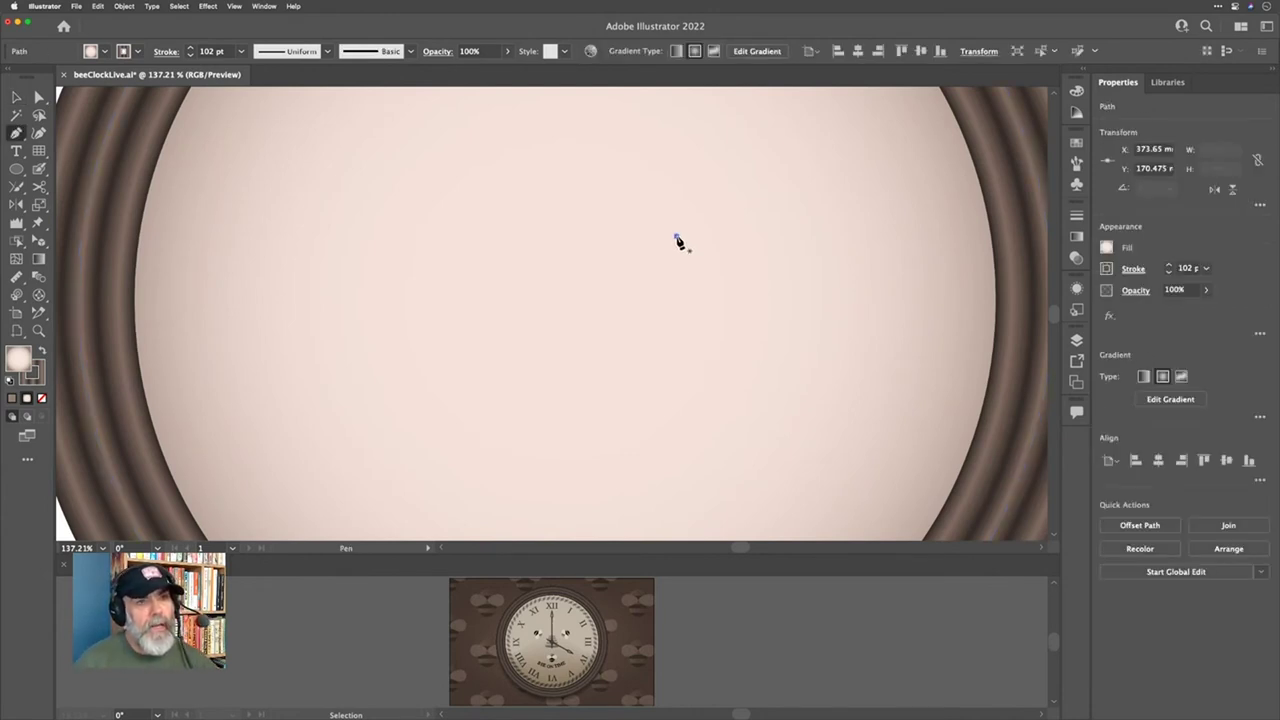
pyautogui.press('super')
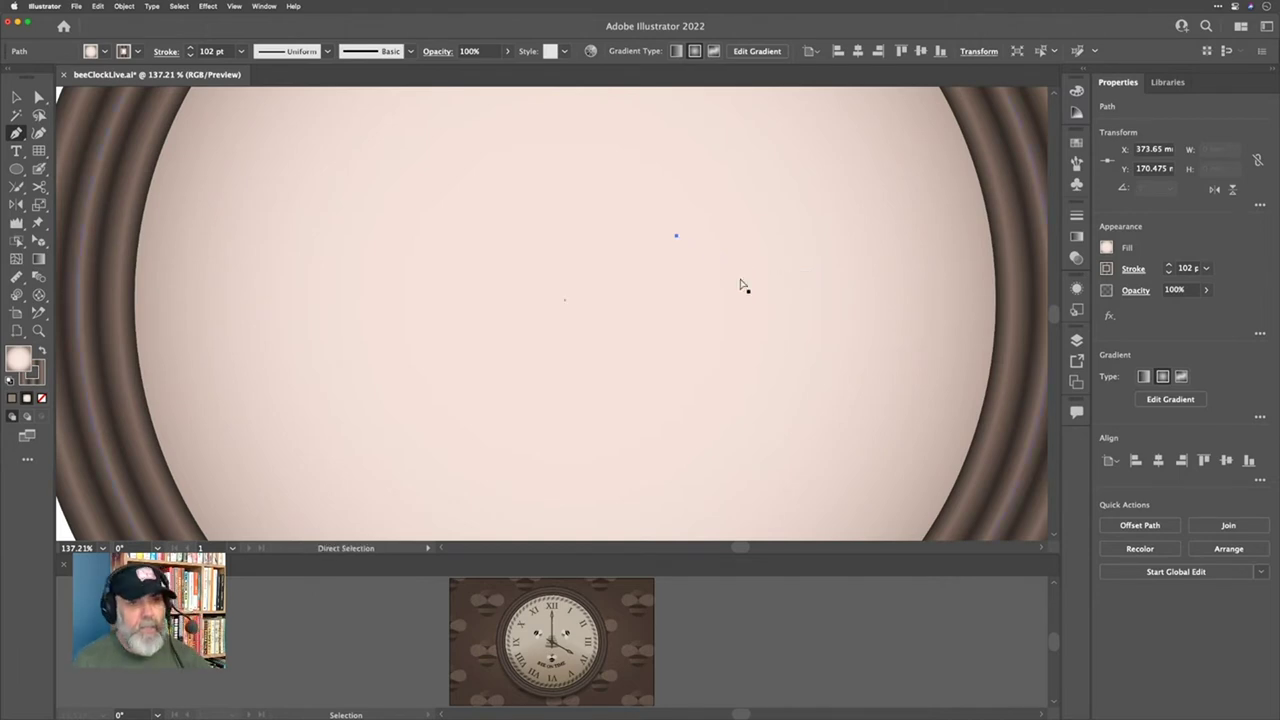
pyautogui.keyDown('super'); pyautogui.click(741, 286); pyautogui.keyUp('super')
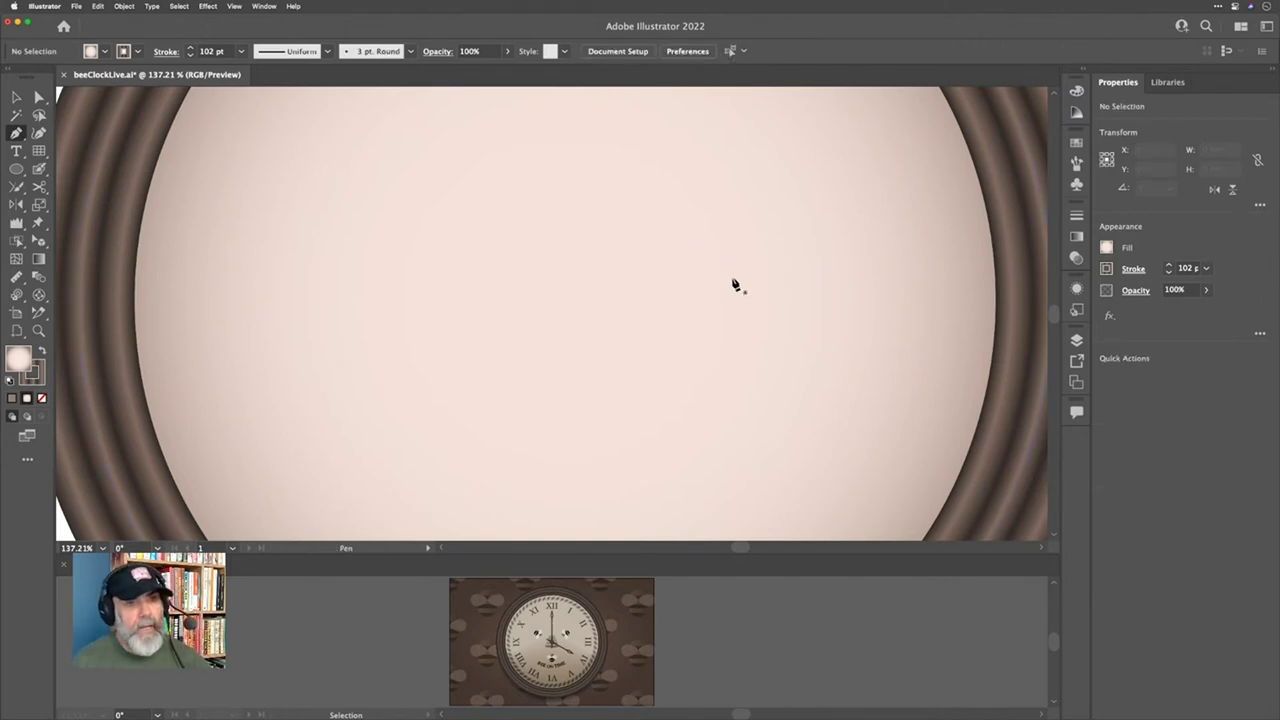
# Step: Place a single Pen anchor point at the centre of the clock face and remove its stroke
pyautogui.click(565, 303)
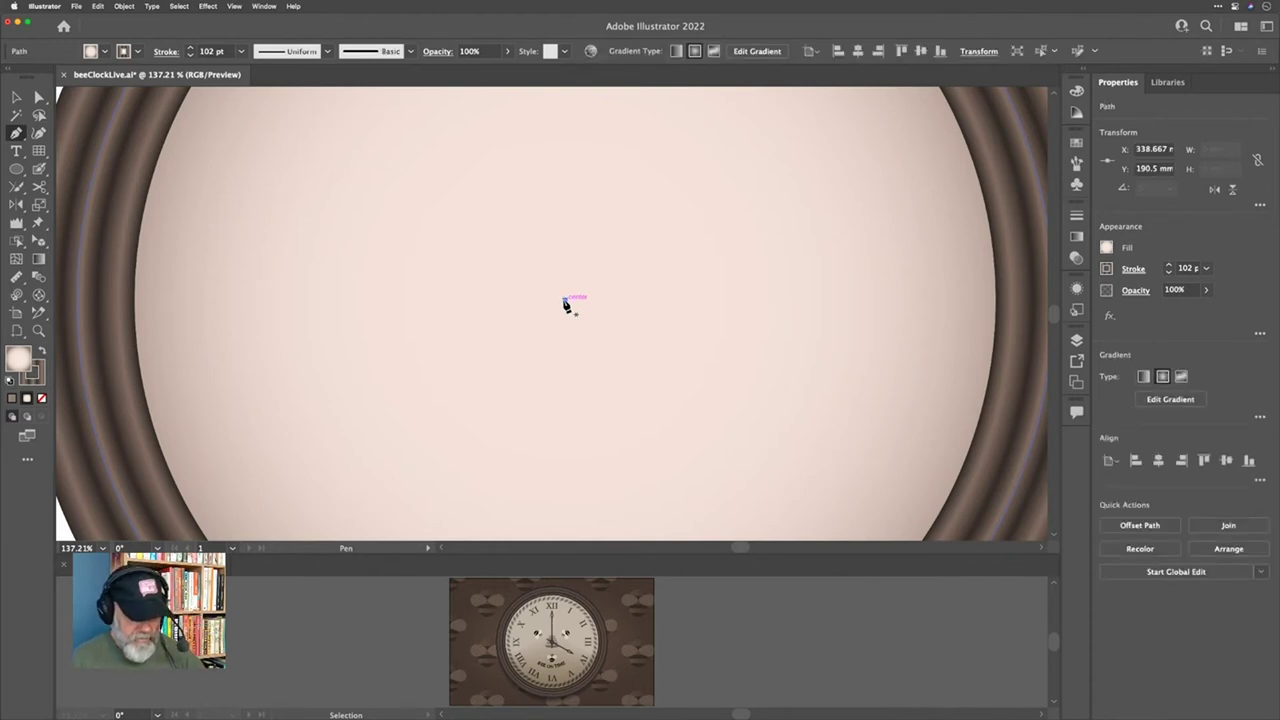
pyautogui.press('v')
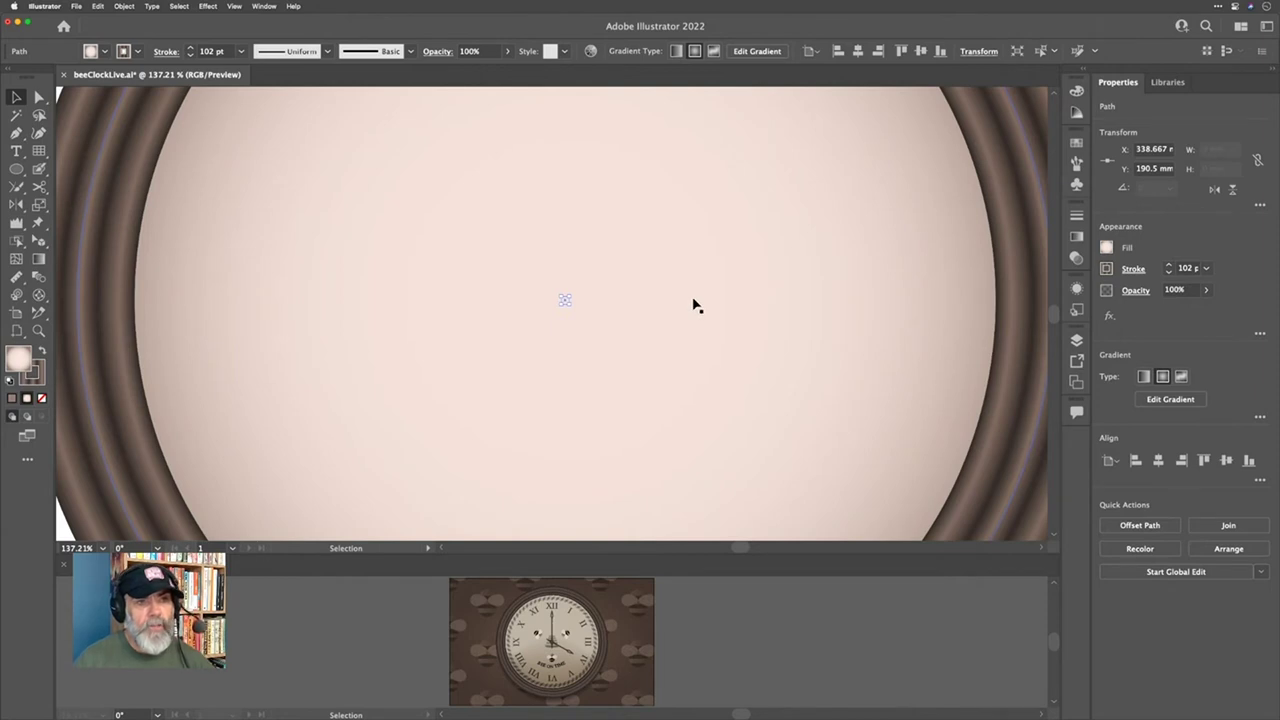
pyautogui.click(1076, 288)
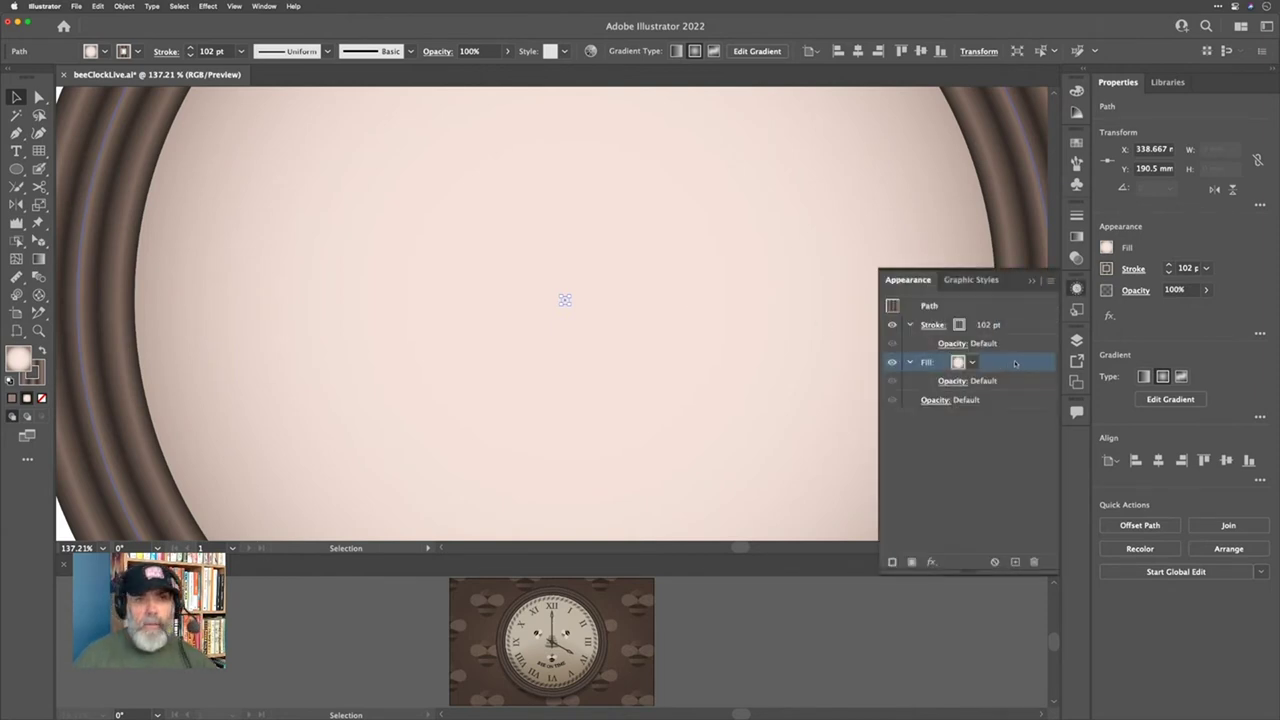
pyautogui.click(1076, 290)
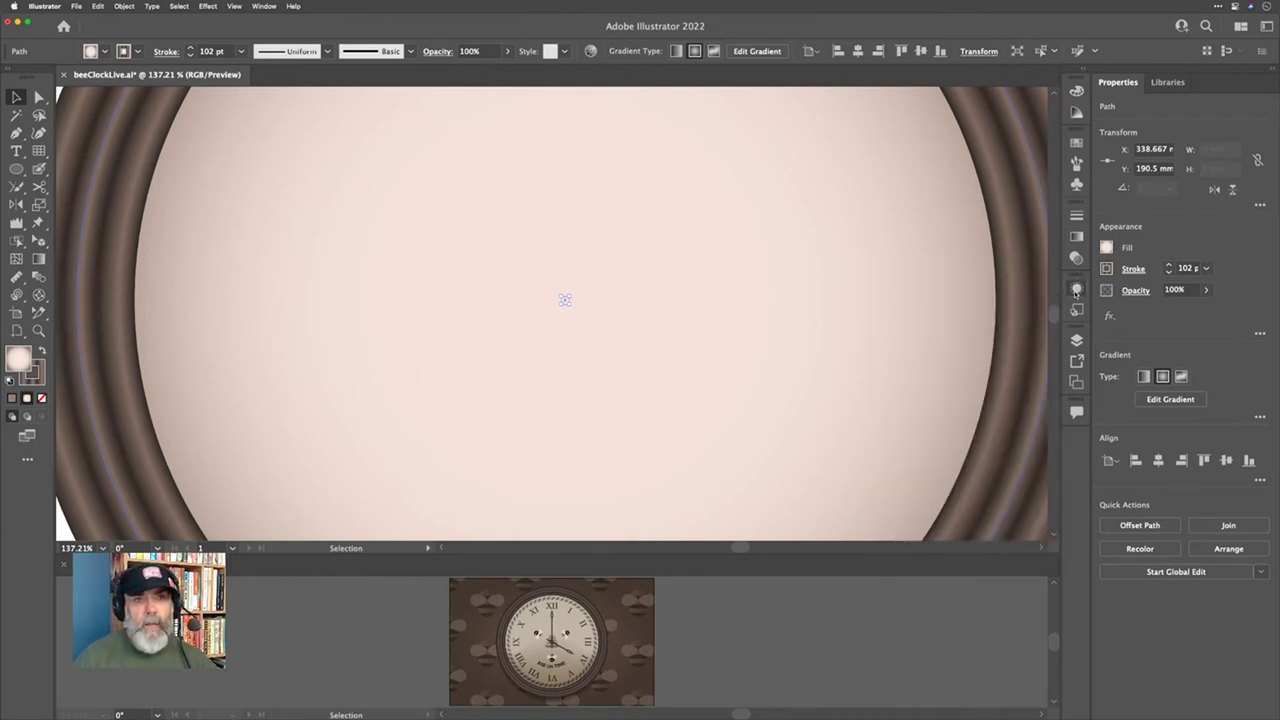
pyautogui.click(1076, 290)
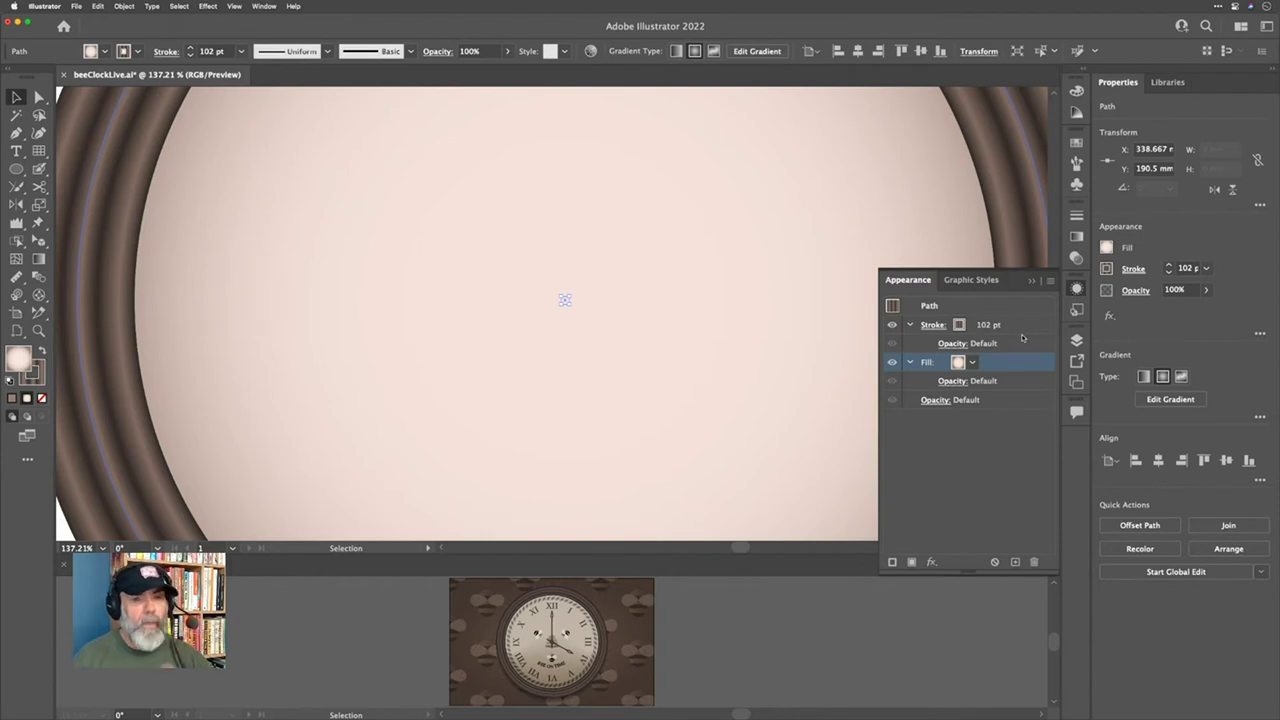
pyautogui.click(1012, 330)
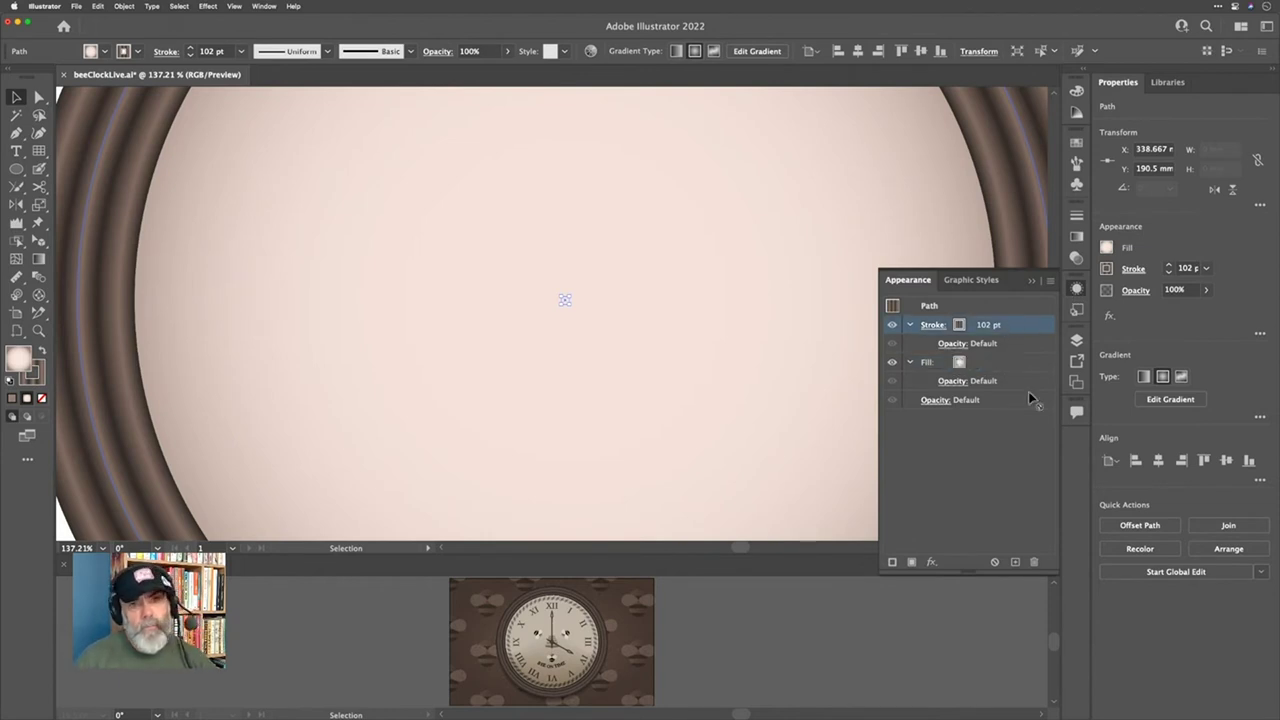
pyautogui.click(1032, 561)
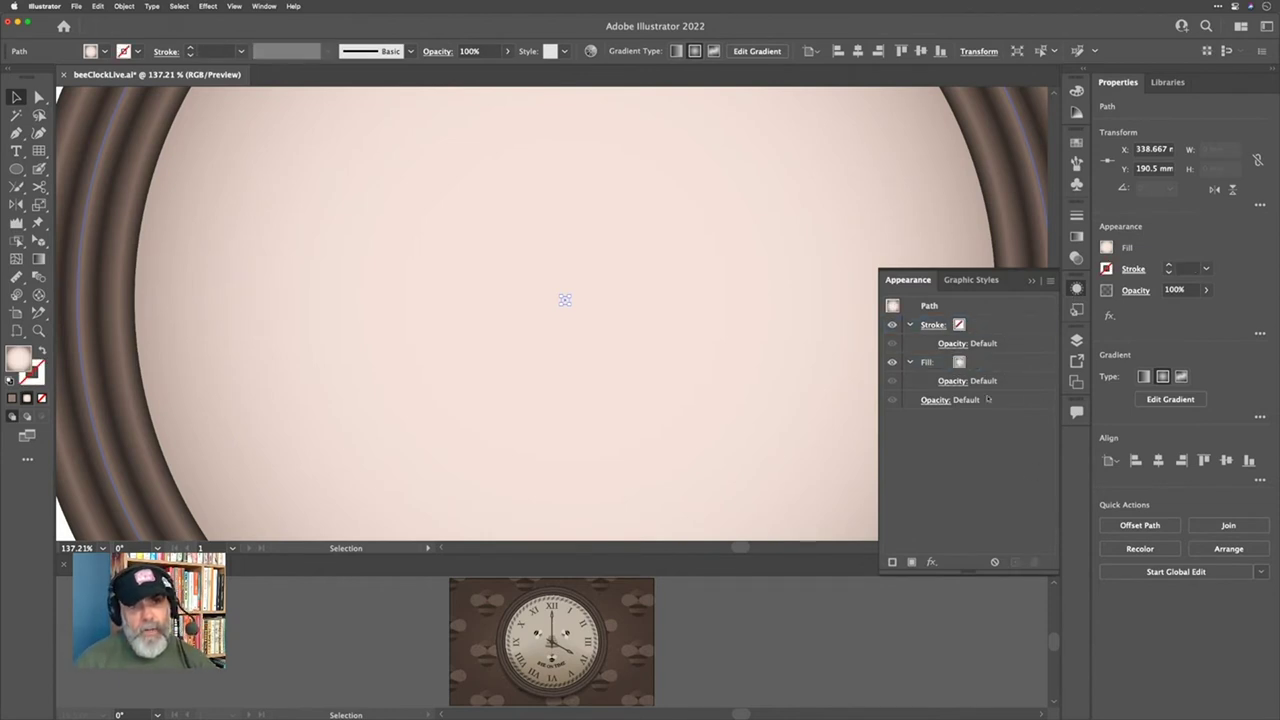
# Step: Change the centre point's fill to the bright pink swatch
pyautogui.click(968, 365)
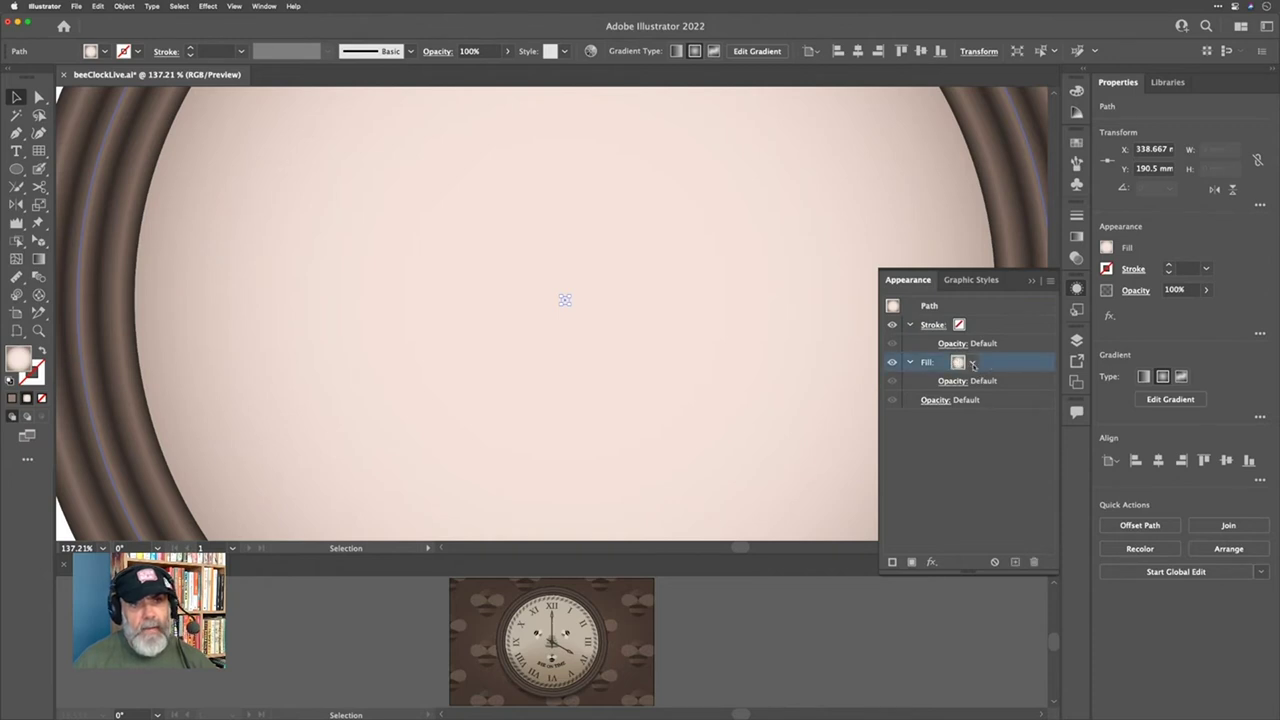
pyautogui.click(972, 363)
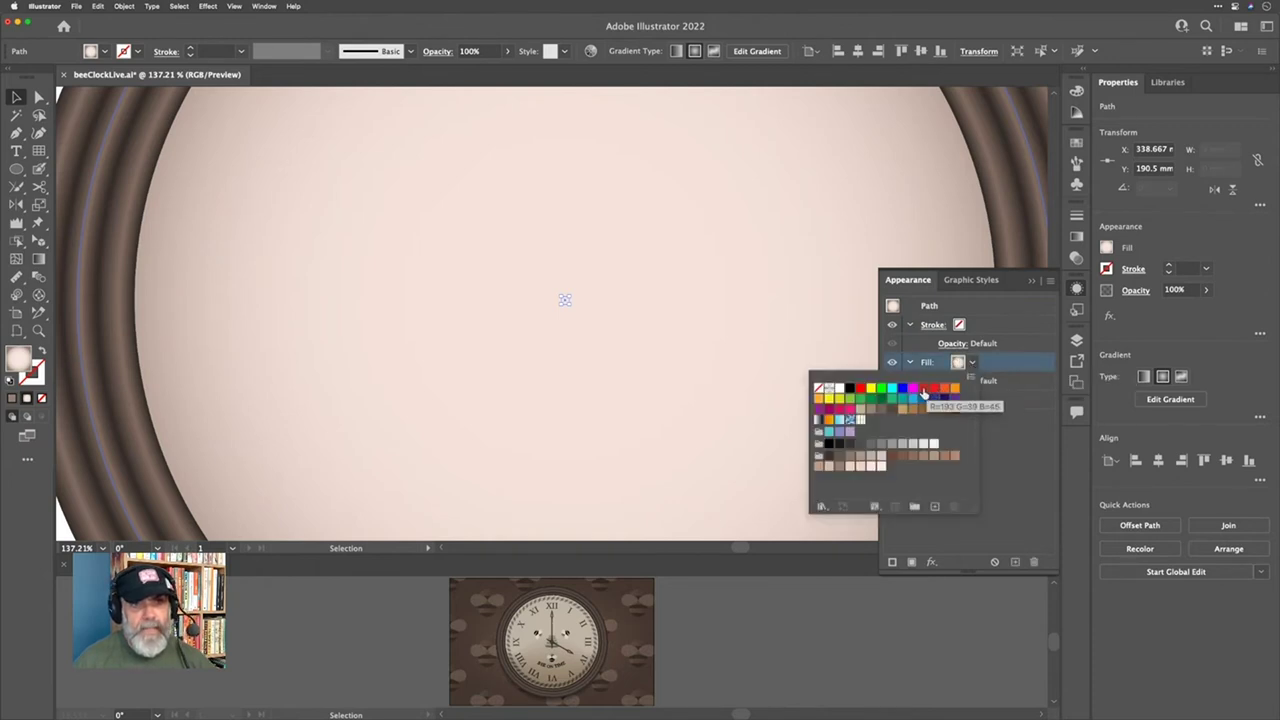
pyautogui.click(850, 410)
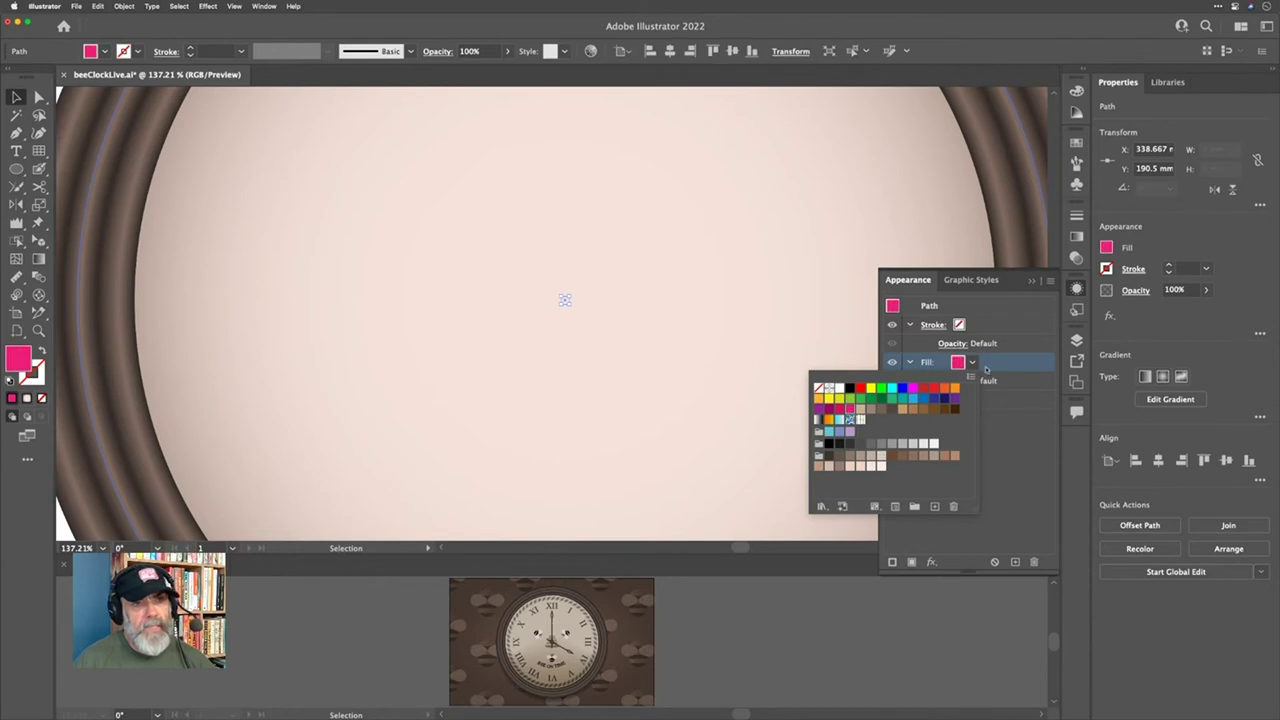
# Step: Add a Convert to Shape Ellipse effect to the centre point's fill, with an absolute width and height of 2 mm
pyautogui.click(1015, 368)
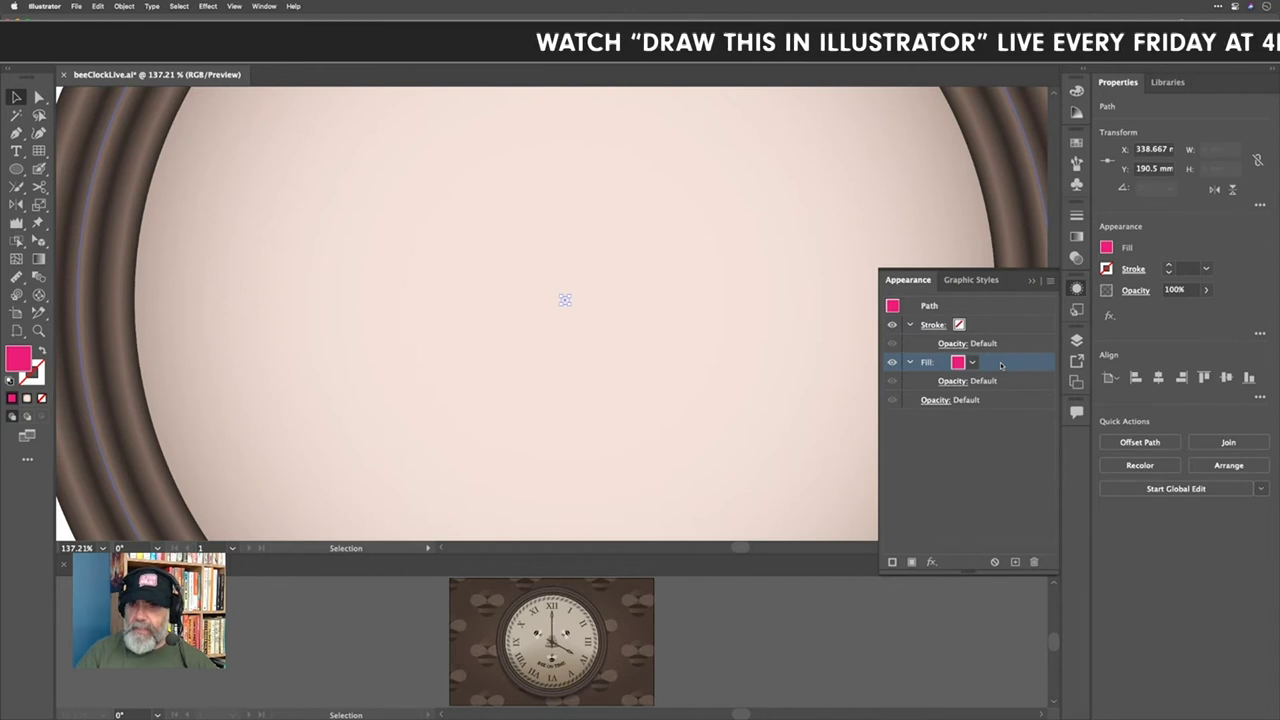
pyautogui.click(931, 563)
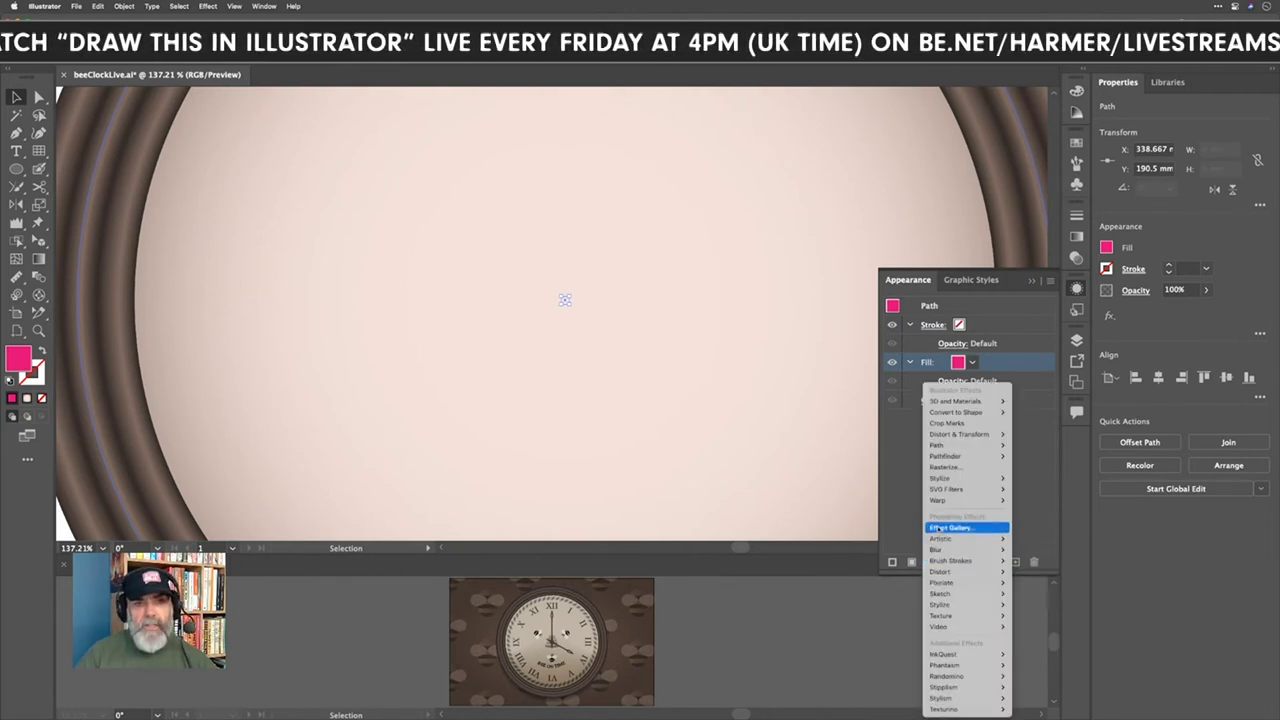
pyautogui.moveTo(970, 414)
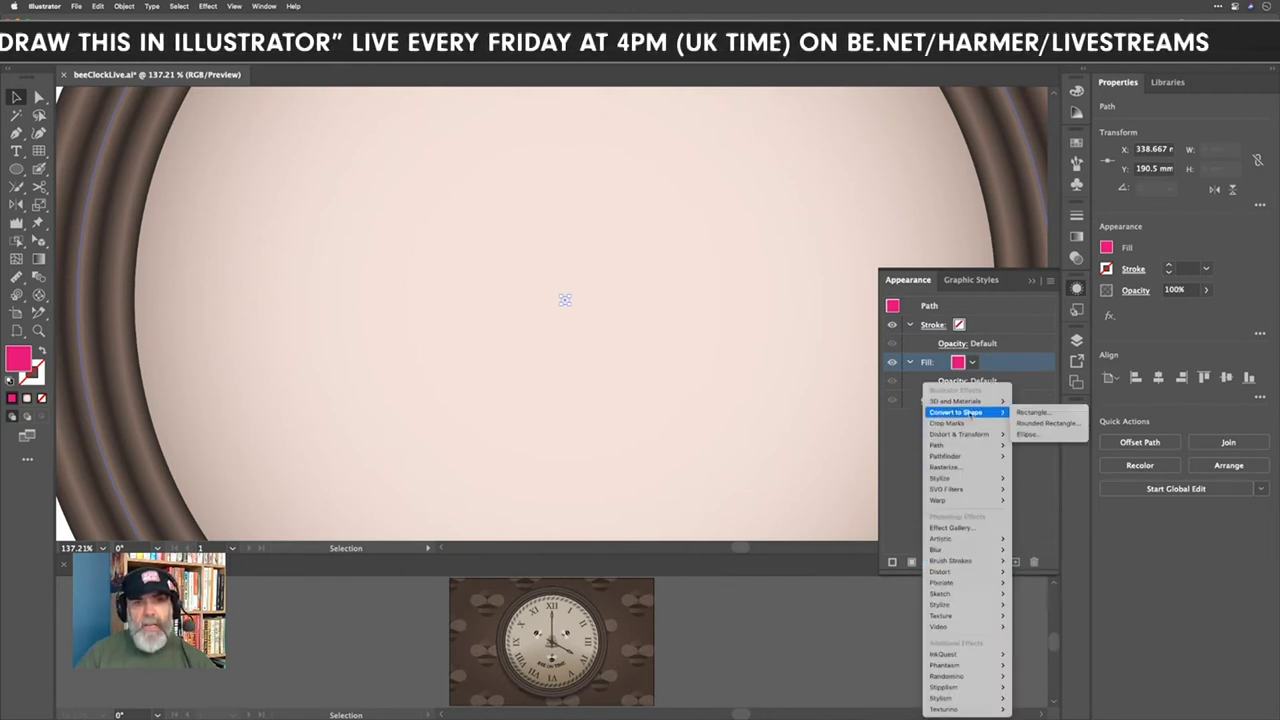
pyautogui.click(1030, 434)
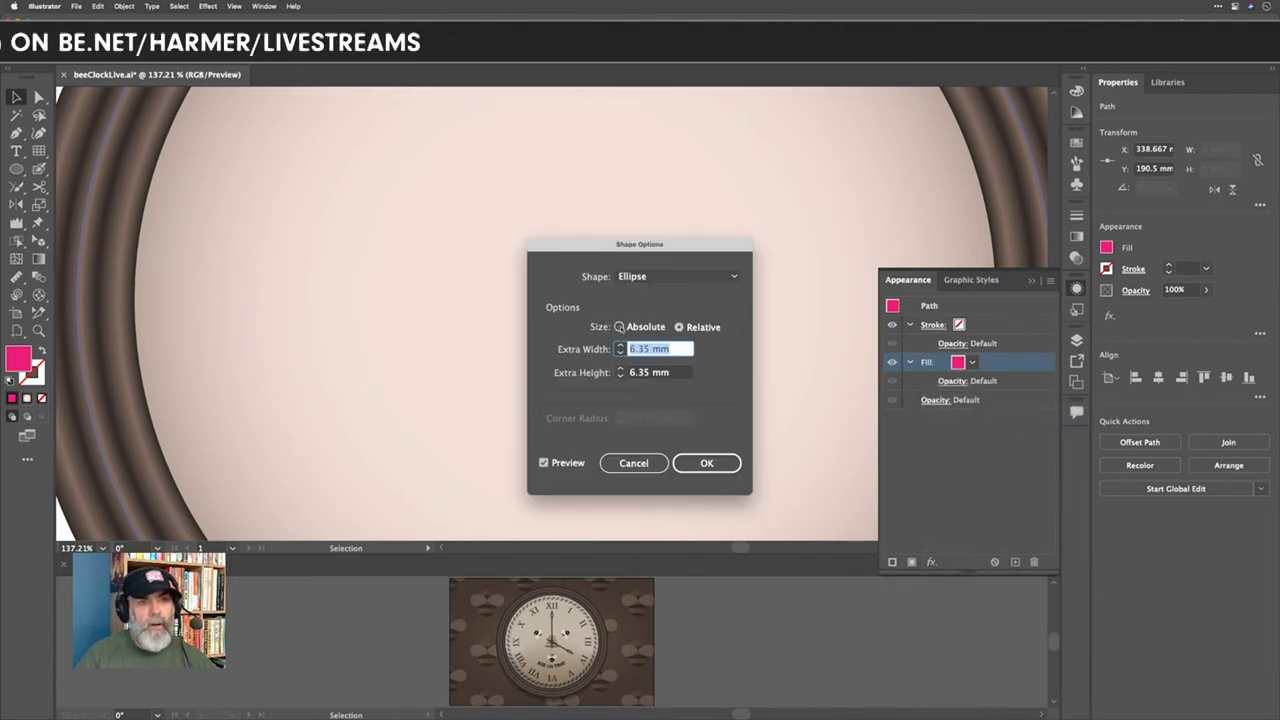
pyautogui.click(622, 328)
pyautogui.click(674, 349)
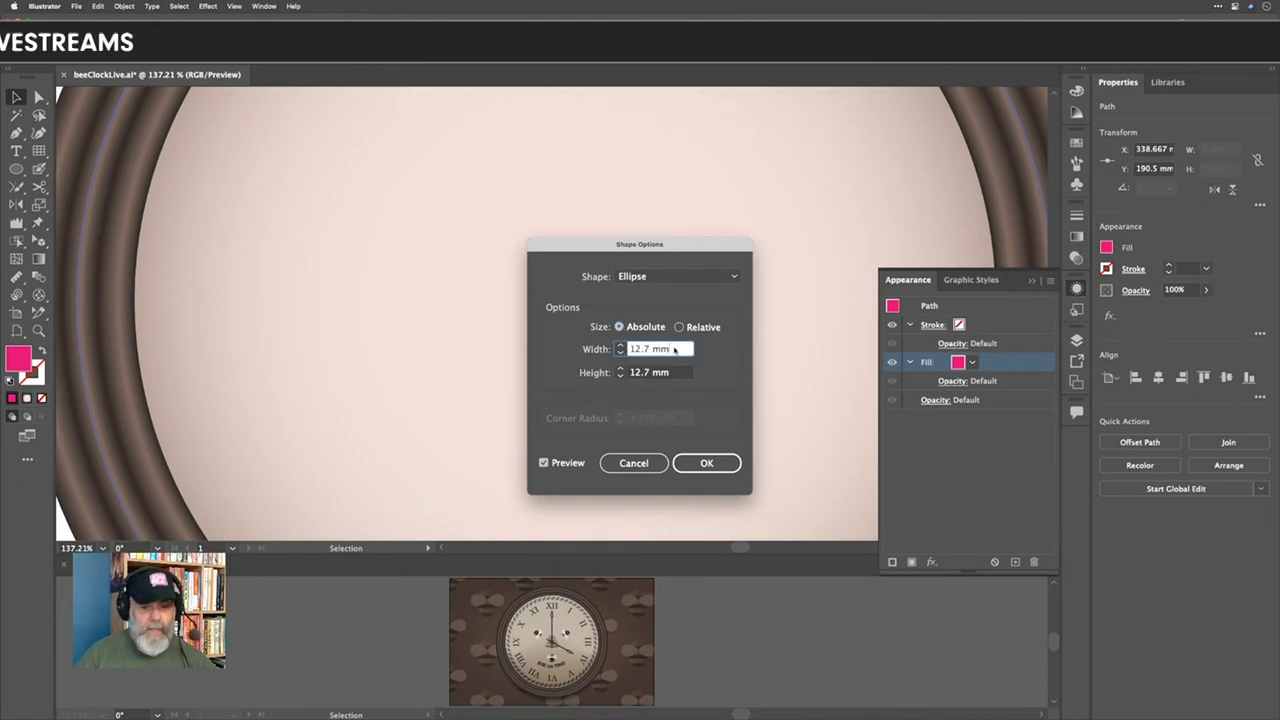
pyautogui.write('0')
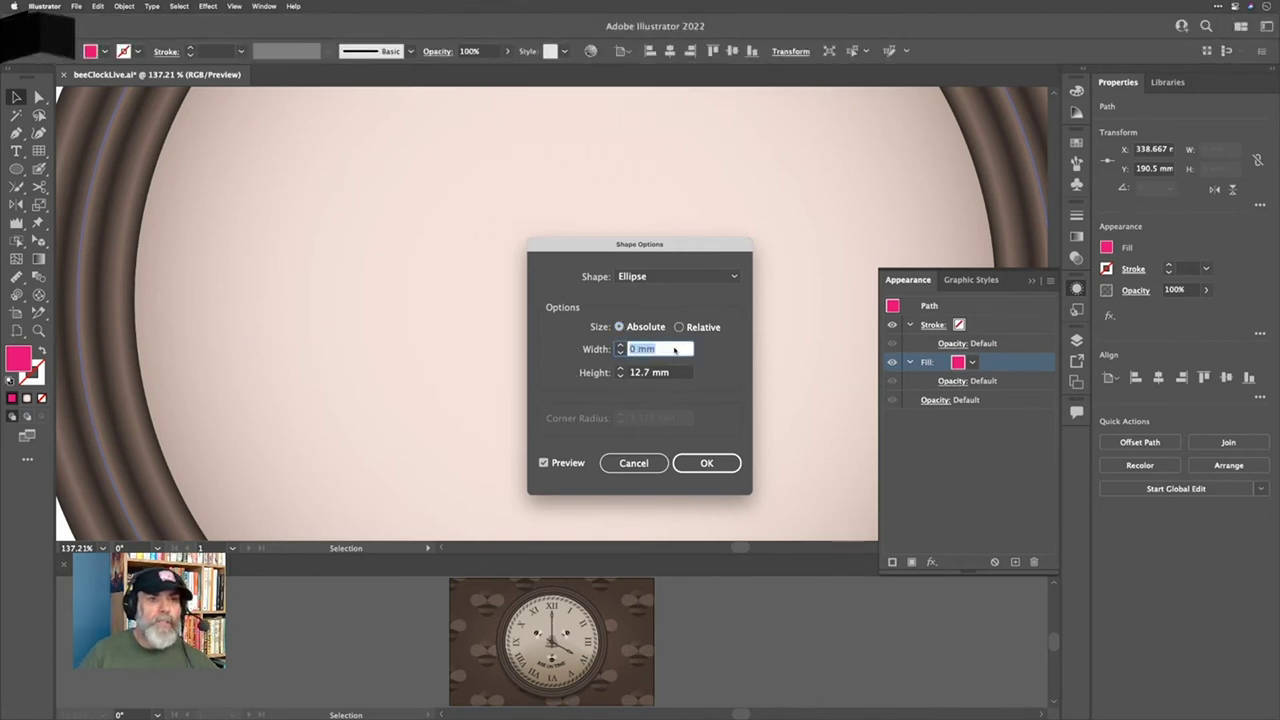
pyautogui.press('Tab')
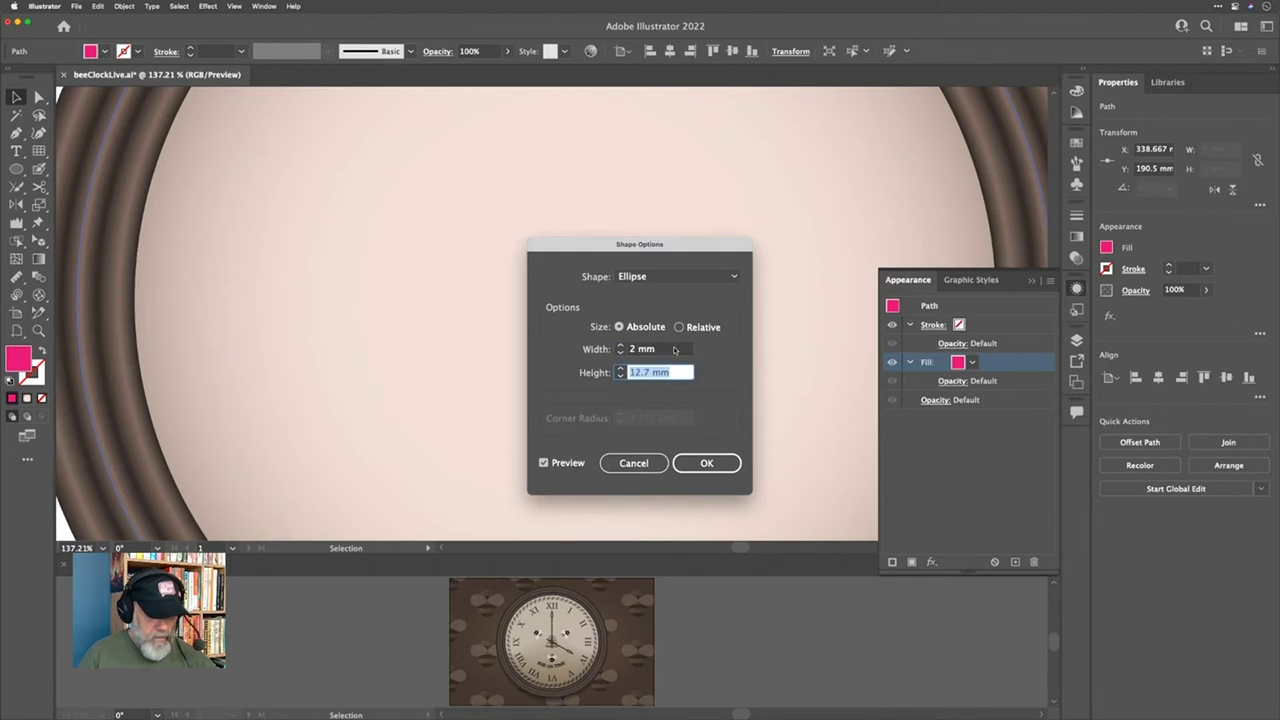
pyautogui.write('2')
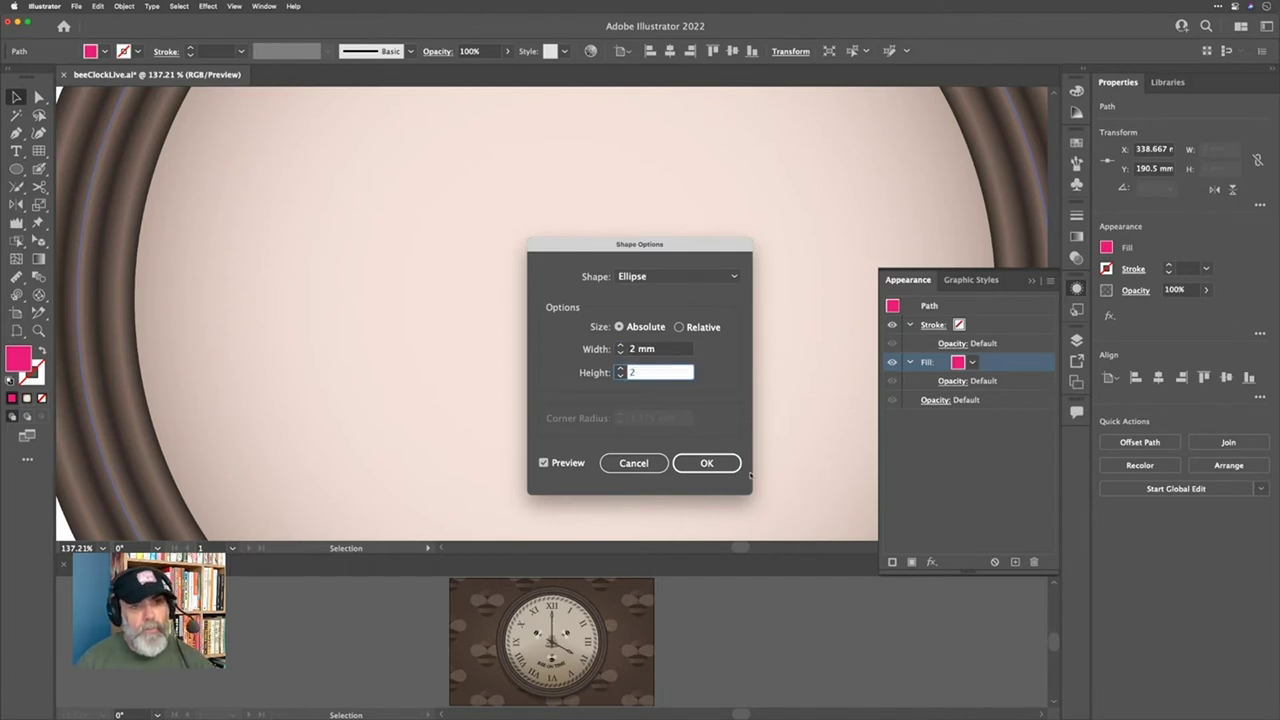
pyautogui.click(720, 465)
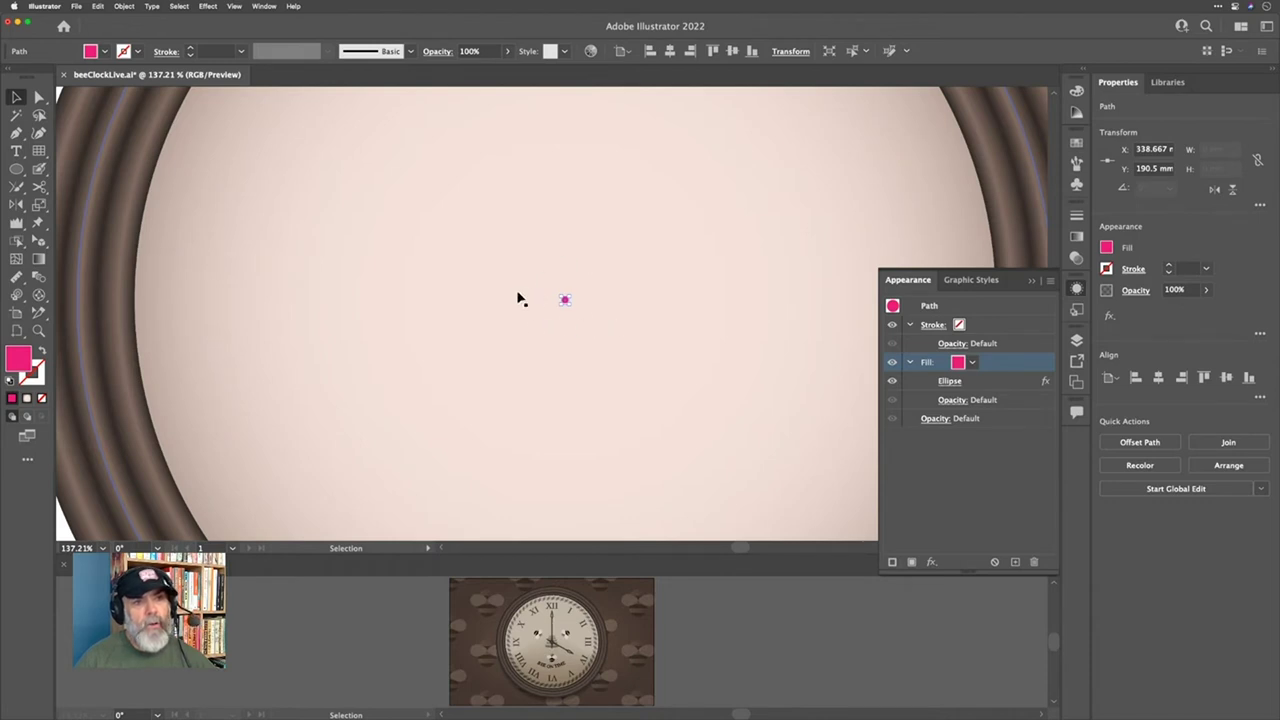
# Step: Recolour the centre dot's fill with the light green swatch
pyautogui.click(972, 364)
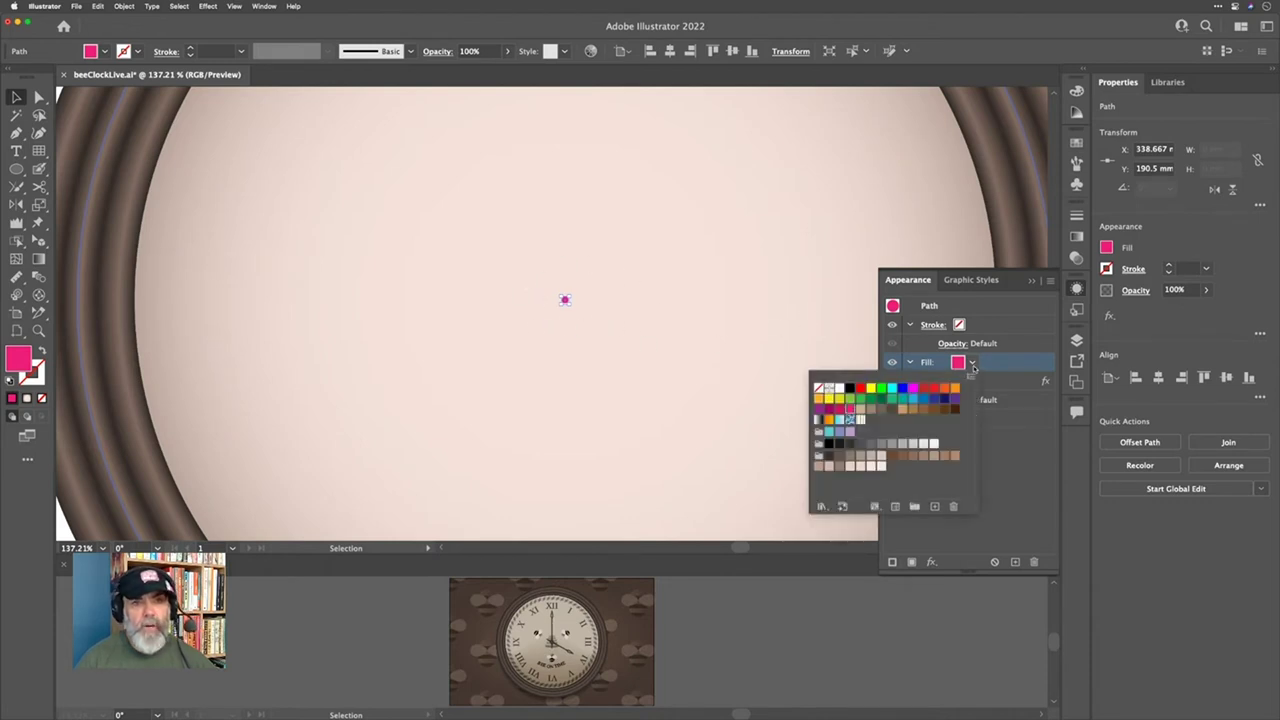
pyautogui.click(849, 399)
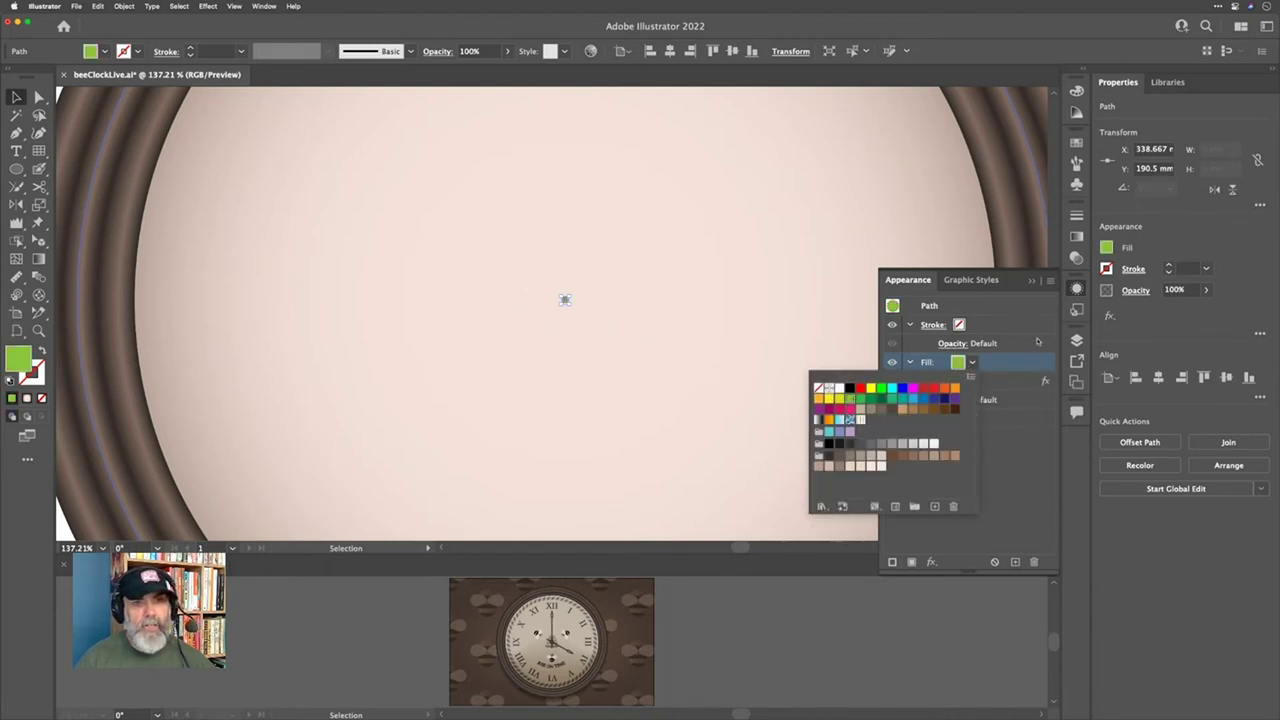
pyautogui.click(1016, 362)
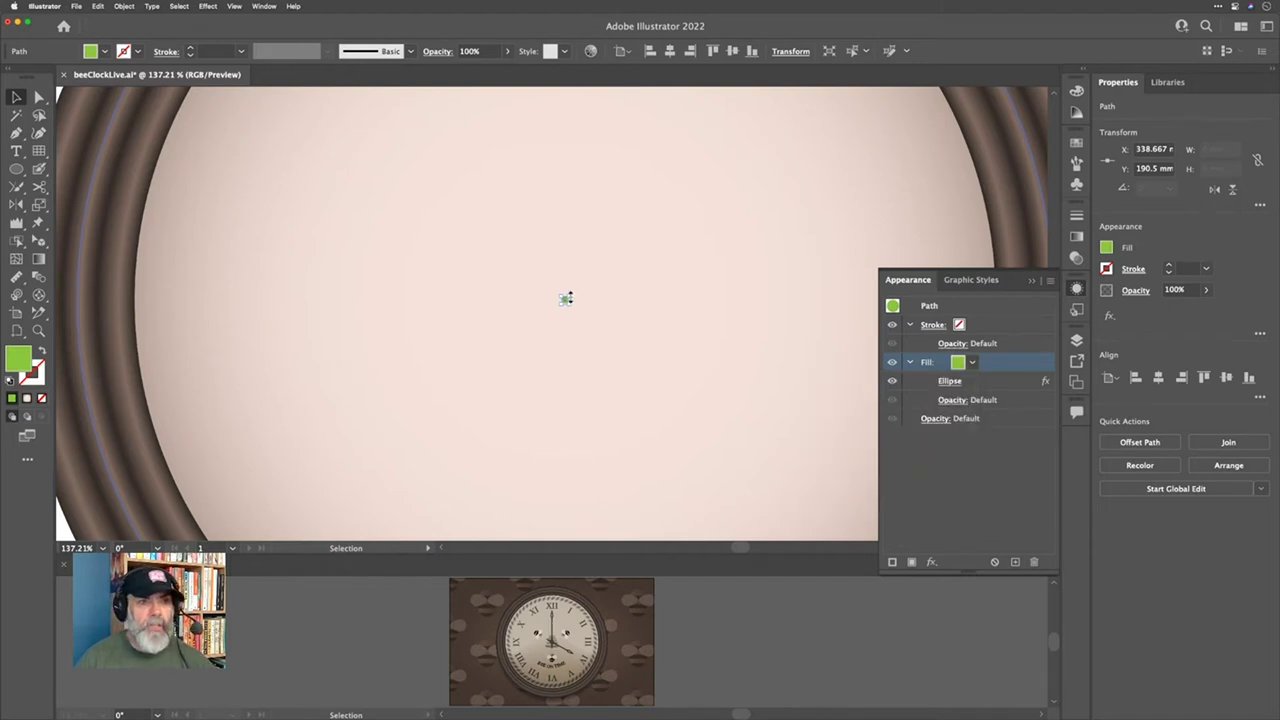
# Step: Try scaling up the green centre dot, inspect its Ellipse effect size, and undo the scaling
pyautogui.moveTo(565, 299); pyautogui.dragTo(694, 237)
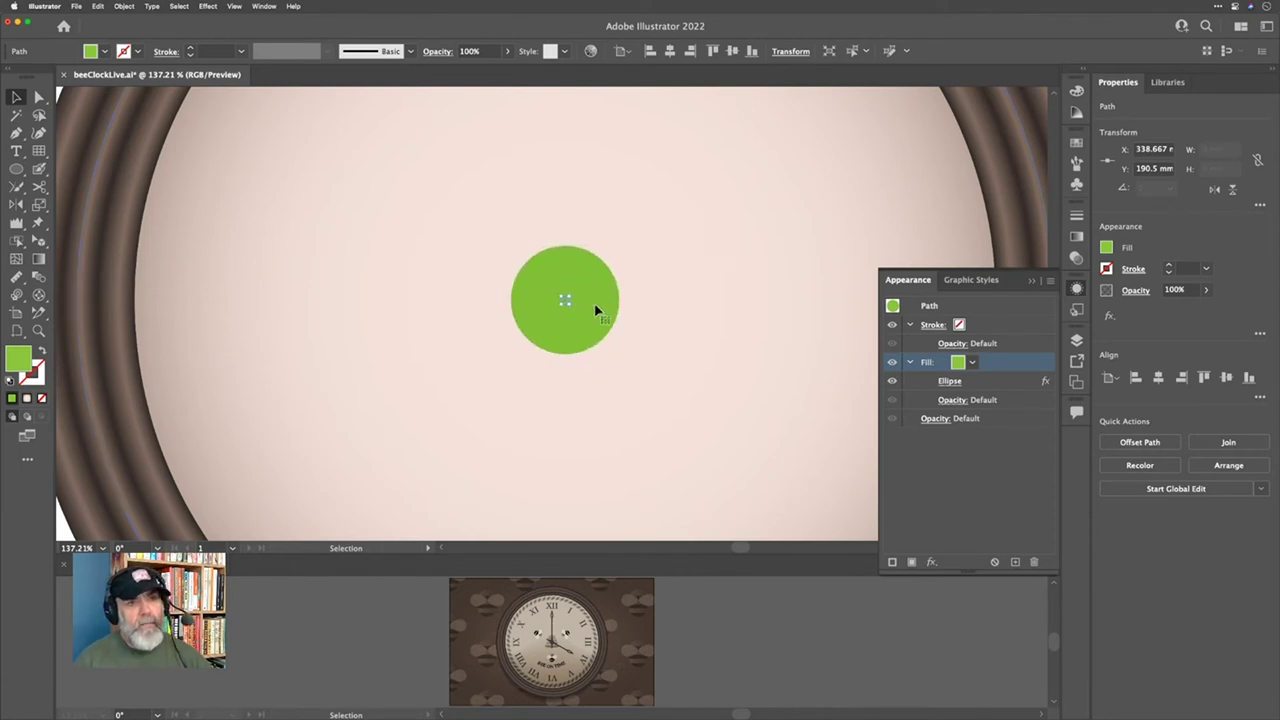
pyautogui.click(950, 380)
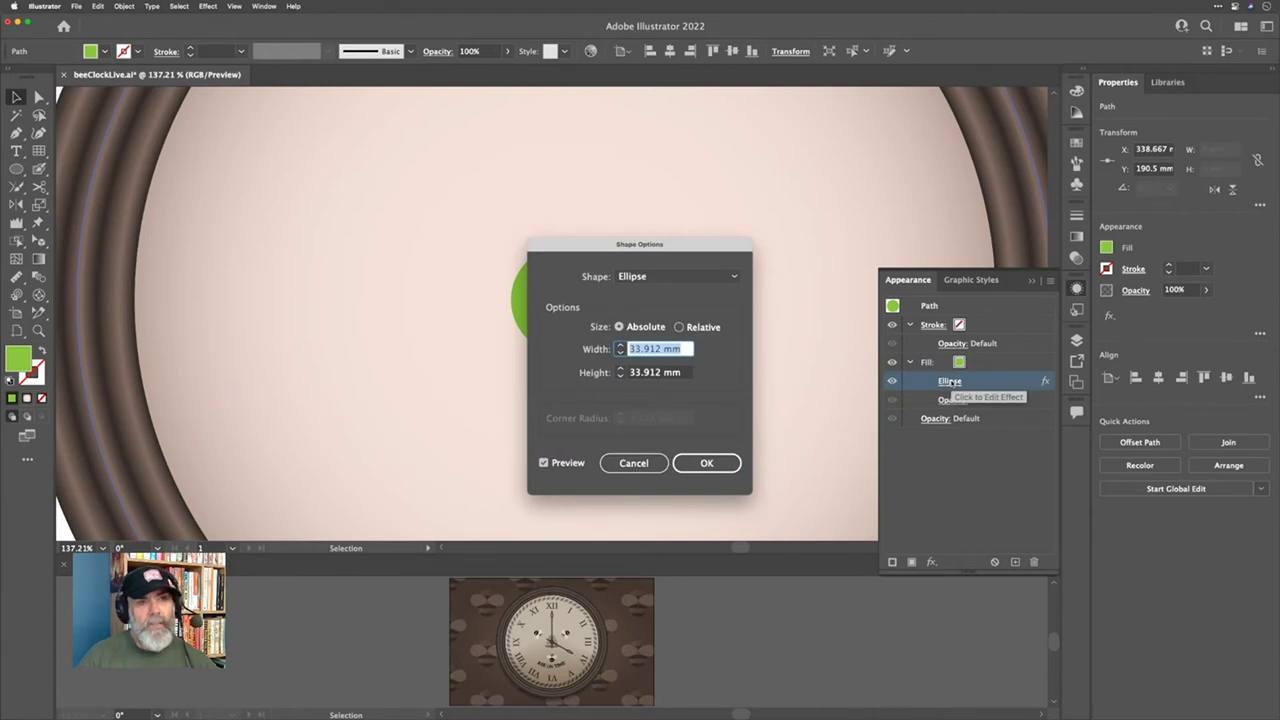
pyautogui.click(655, 465)
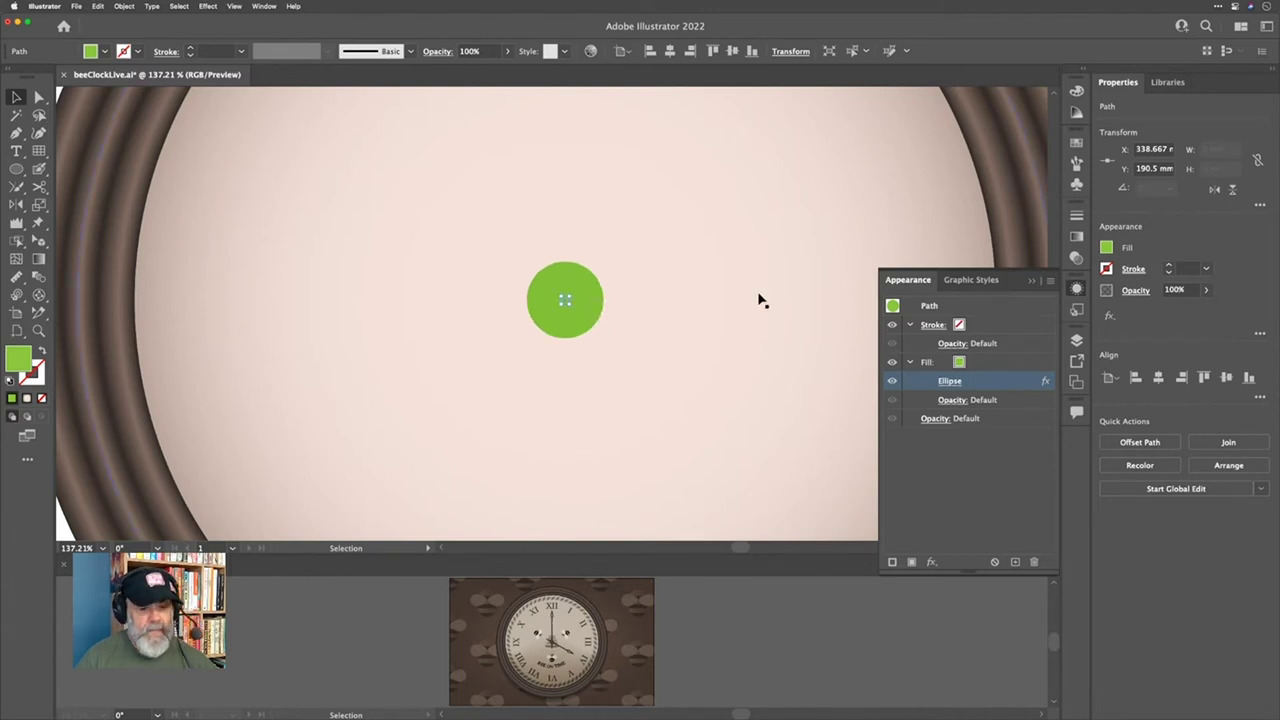
pyautogui.press('super+z')
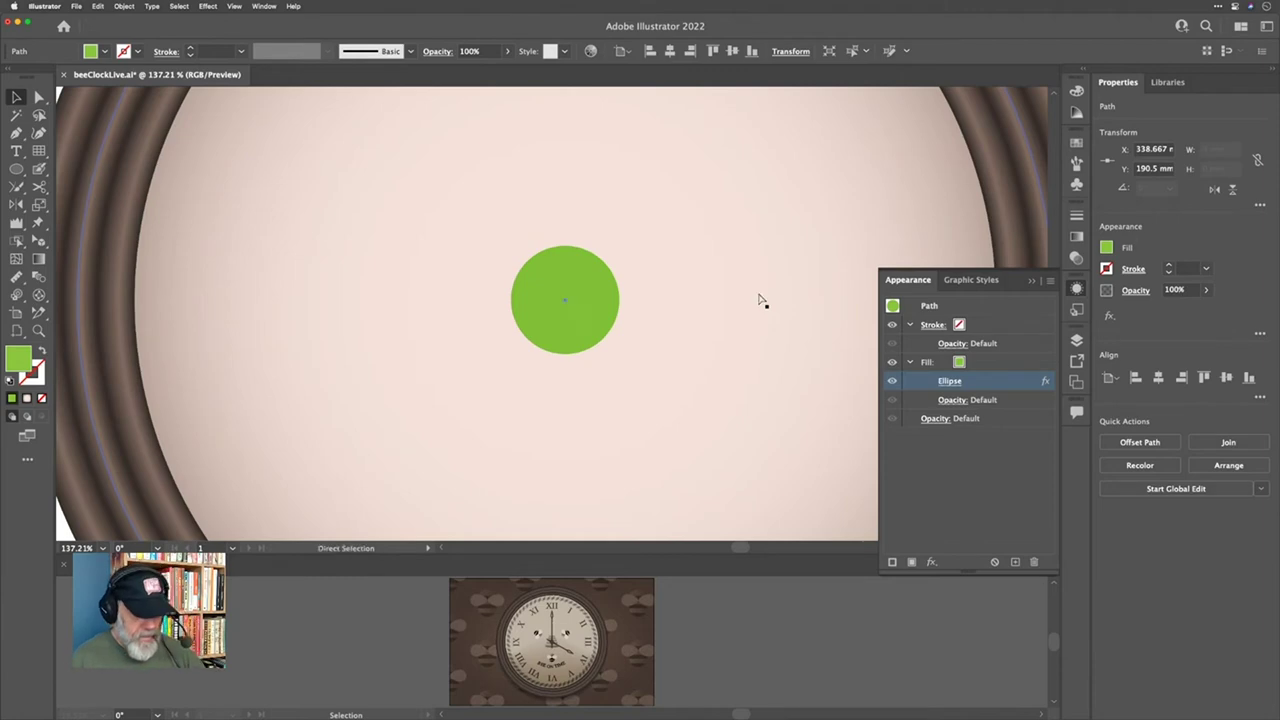
pyautogui.press('super+z')
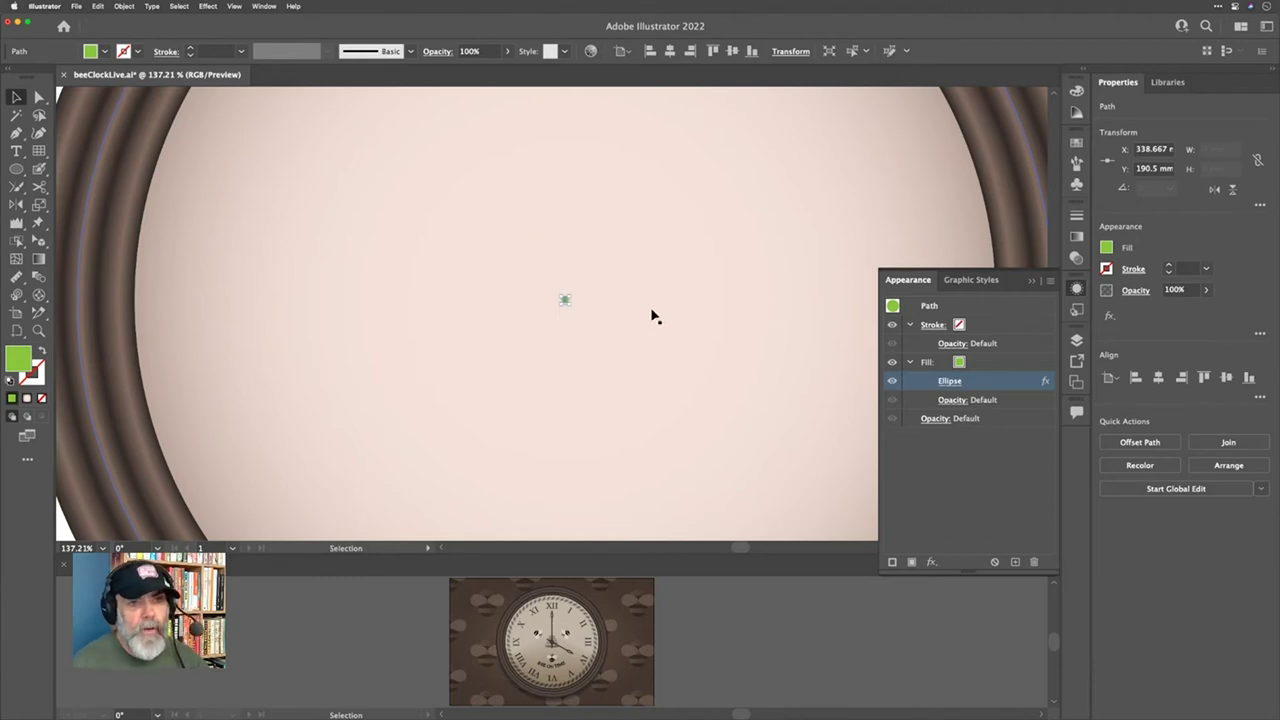
# Step: Examine where the hands pivot over the bee body in the reference clock, and compare it with the dot on the new clock face
pyautogui.press('super+0')
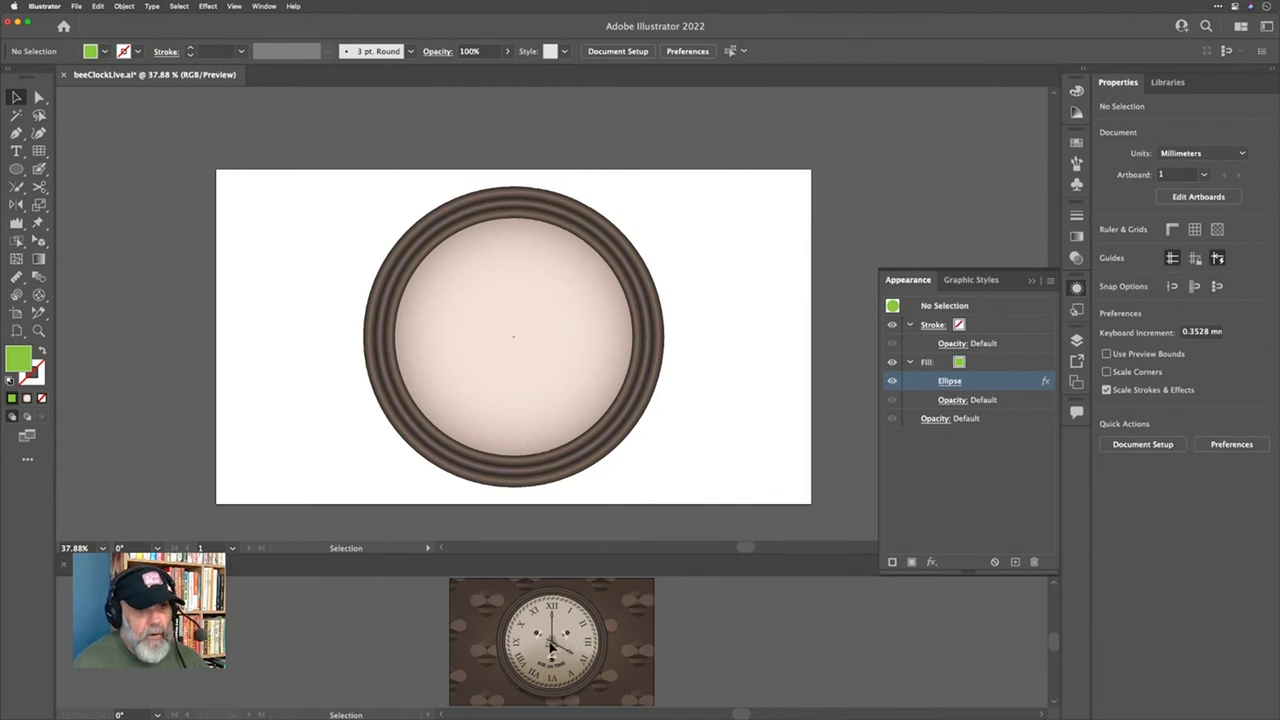
pyautogui.scroll(3, 560, 645)
pyautogui.scroll(5, 550, 645)
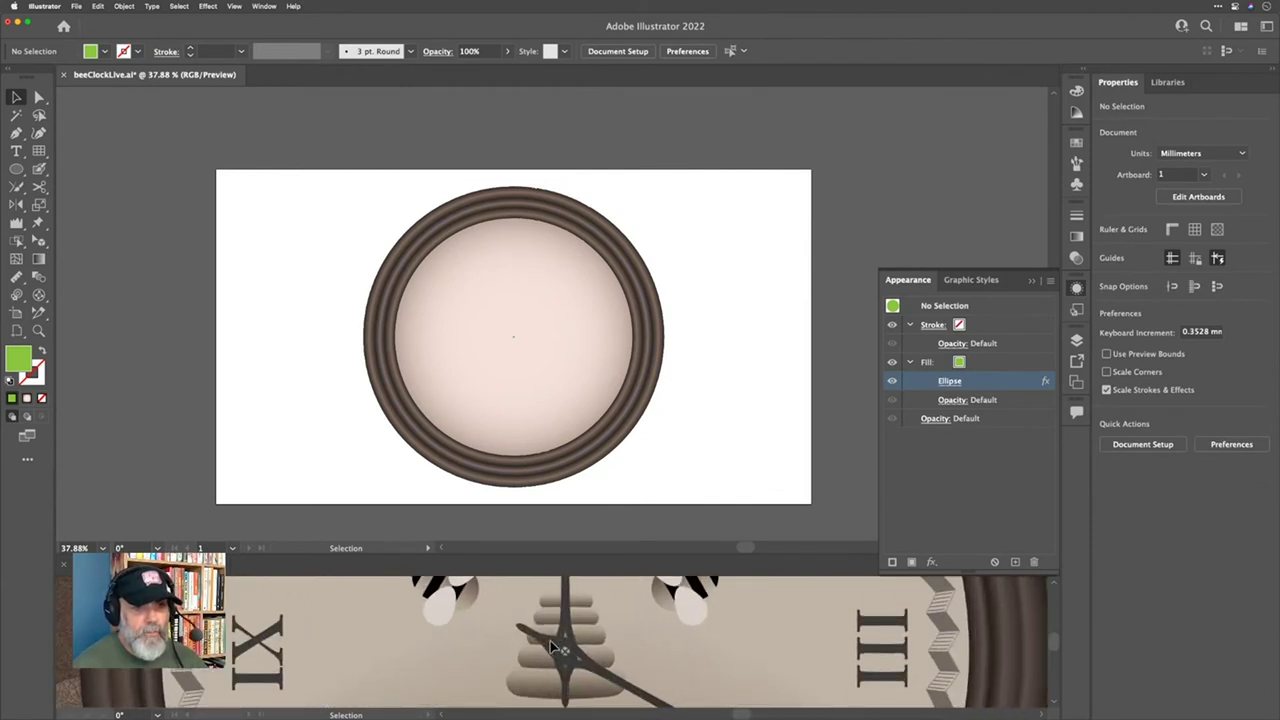
pyautogui.hscroll(3, 552, 648)
pyautogui.hscroll(-2, 551, 648)
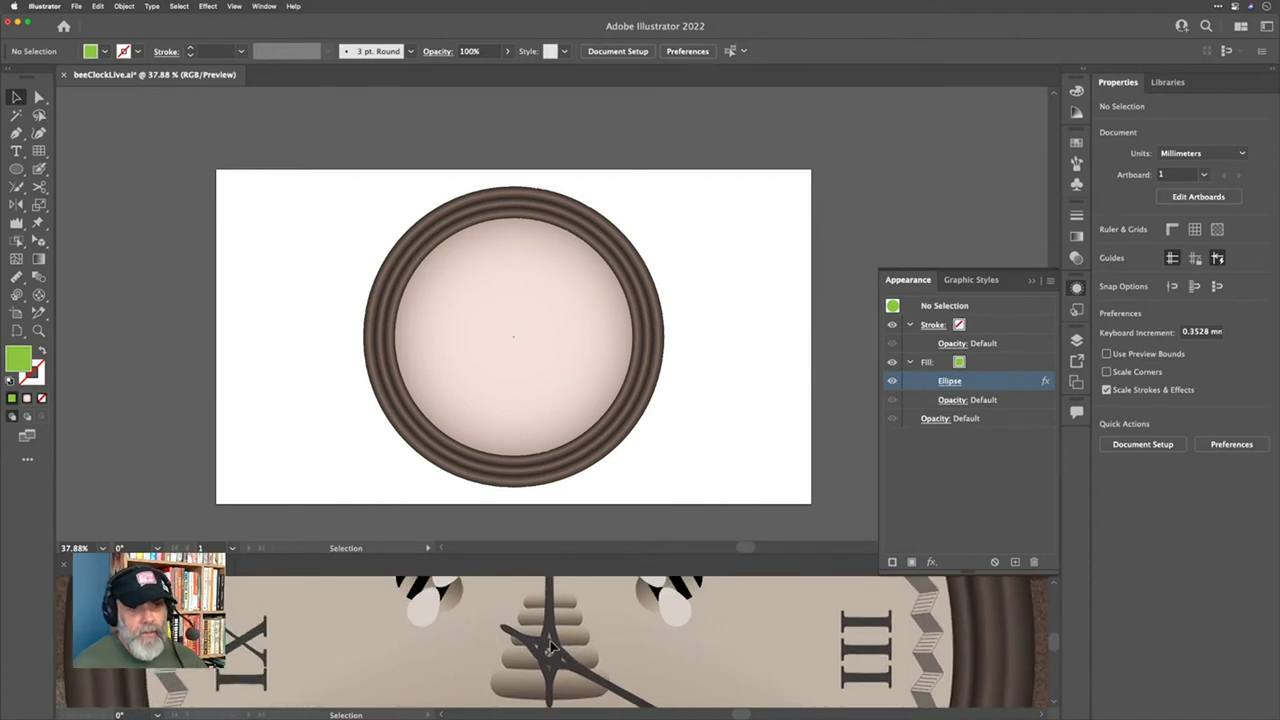
pyautogui.scroll(2, 551, 648)
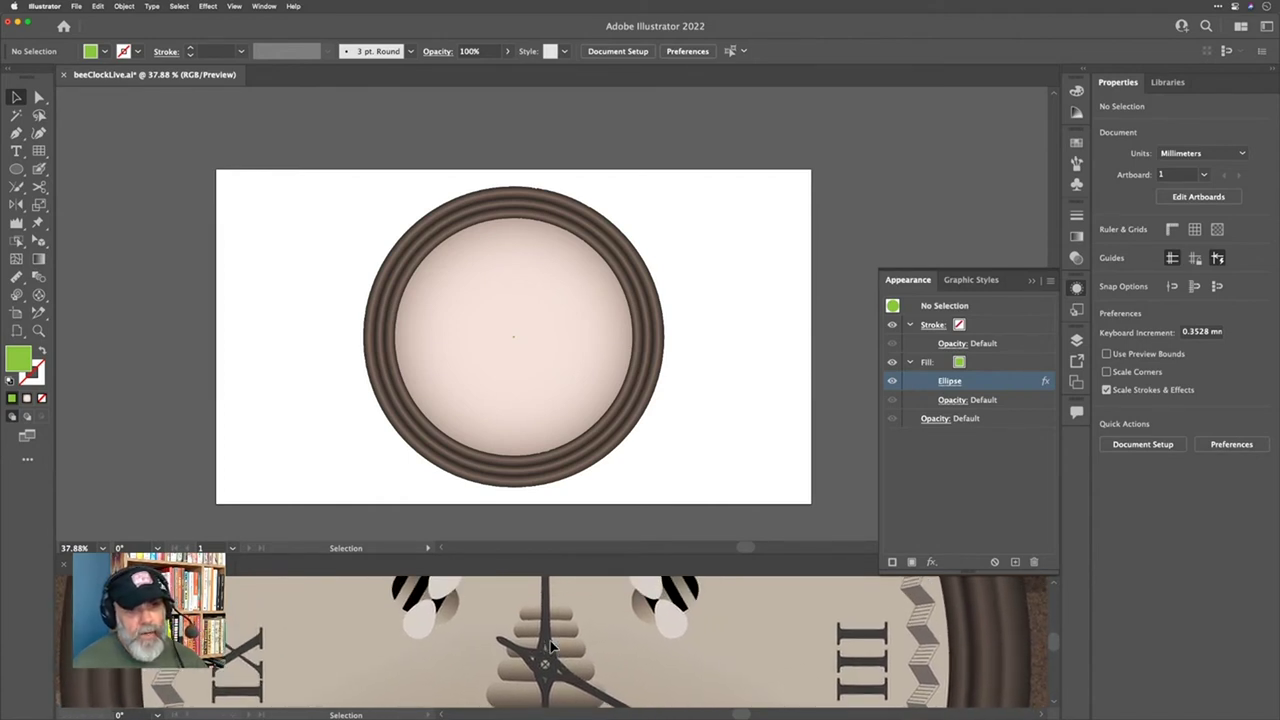
pyautogui.scroll(-5, 550, 645)
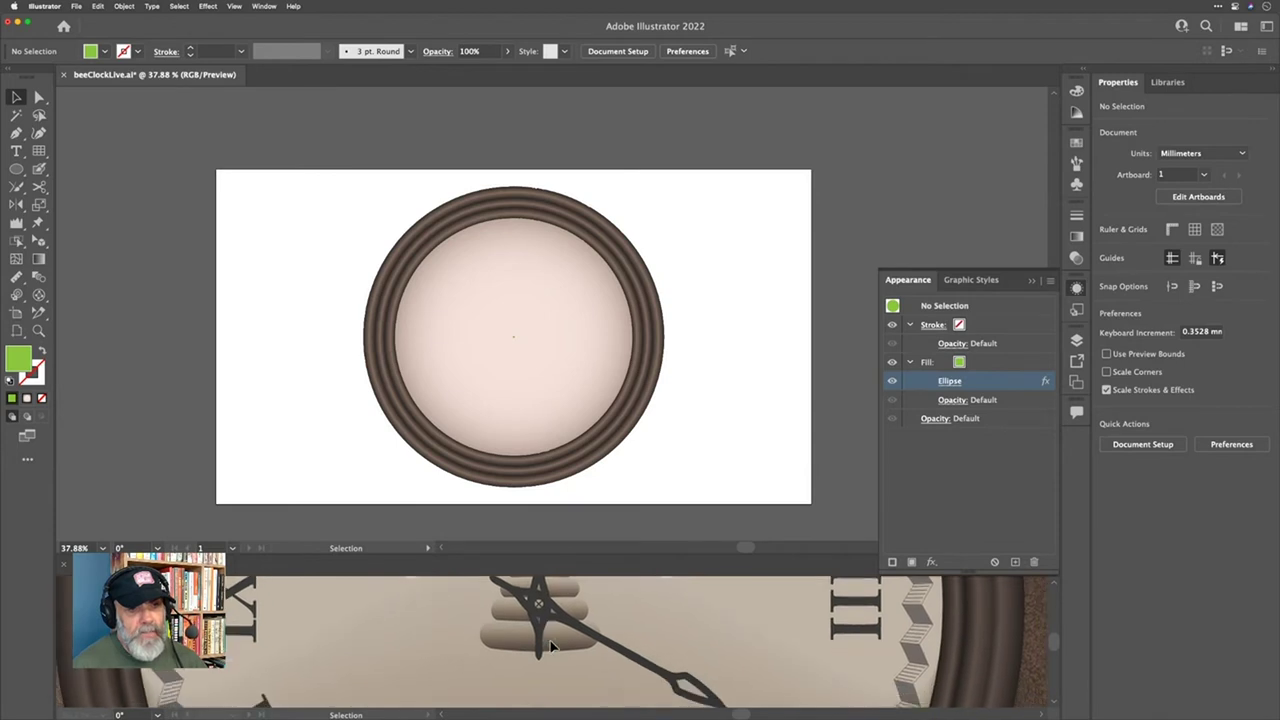
pyautogui.scroll(5, 549, 639)
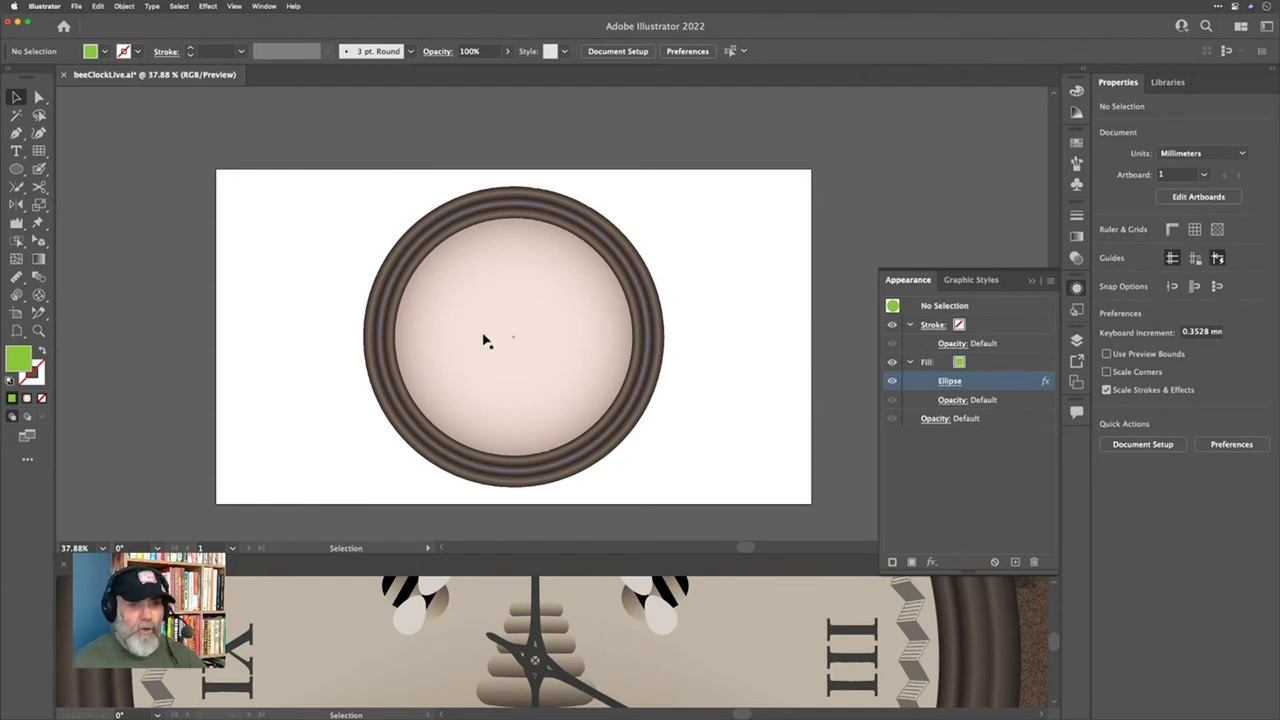
pyautogui.scroll(5, 522, 329)
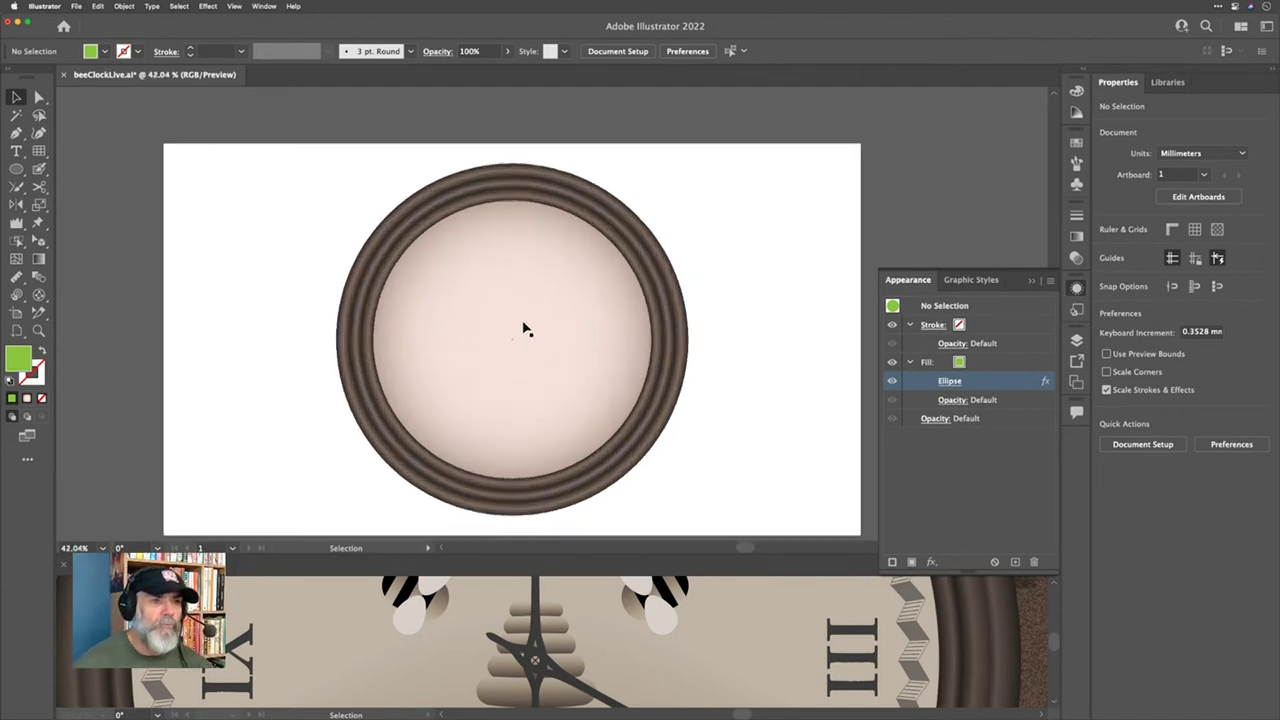
pyautogui.scroll(2, 522, 329)
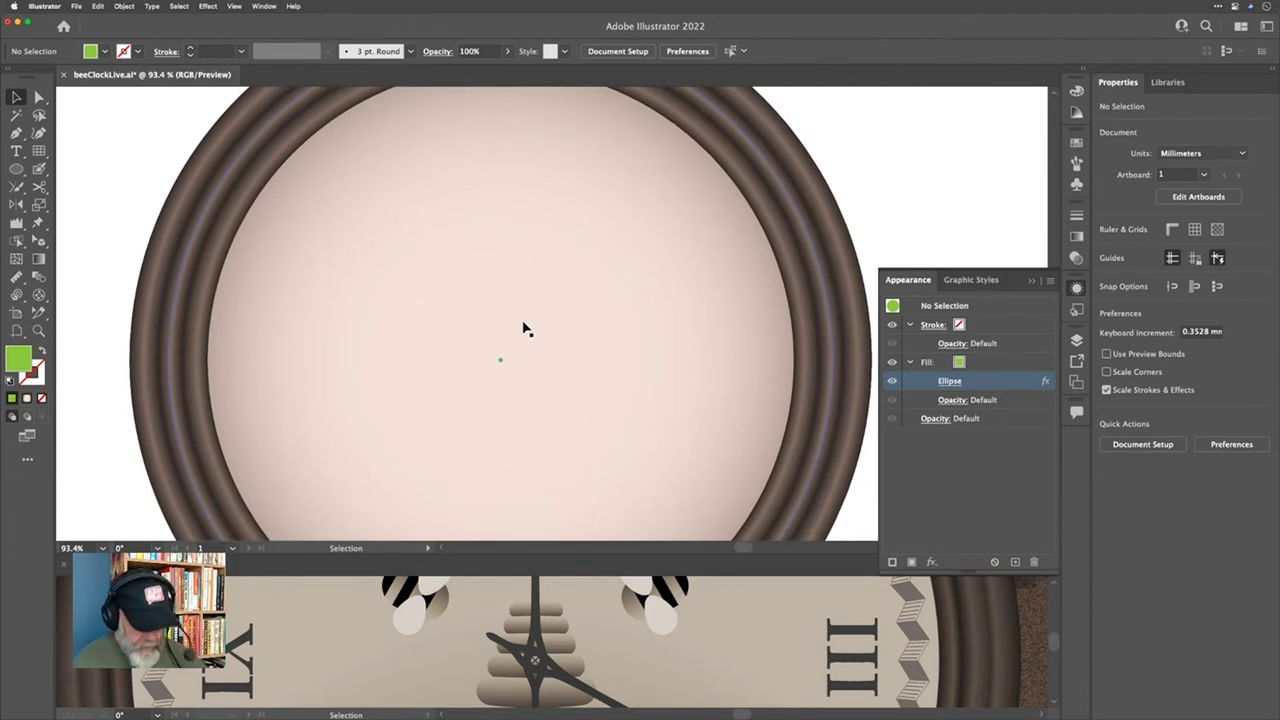
# Step: Draw a rectangle about 60 by 15 mm, centred just above the green centre dot, and fully round its ends into a pill
pyautogui.press('m')
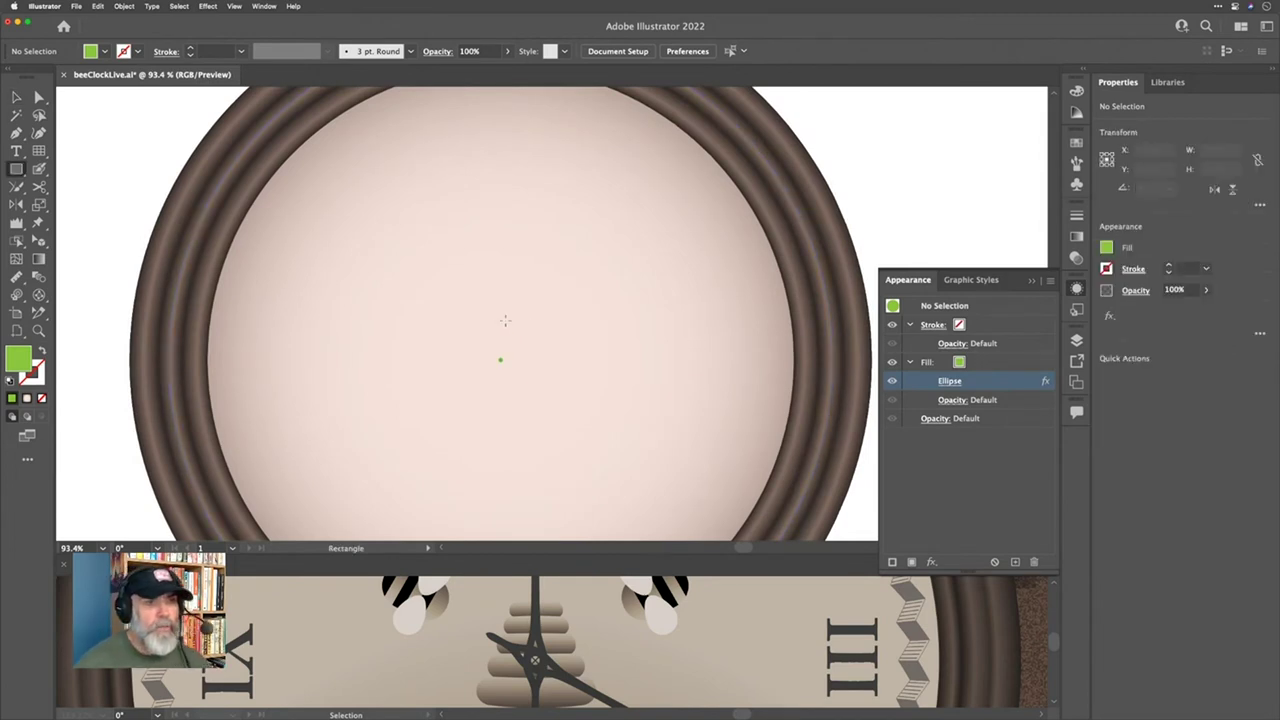
pyautogui.moveTo(500, 324); pyautogui.dragTo(566, 342)
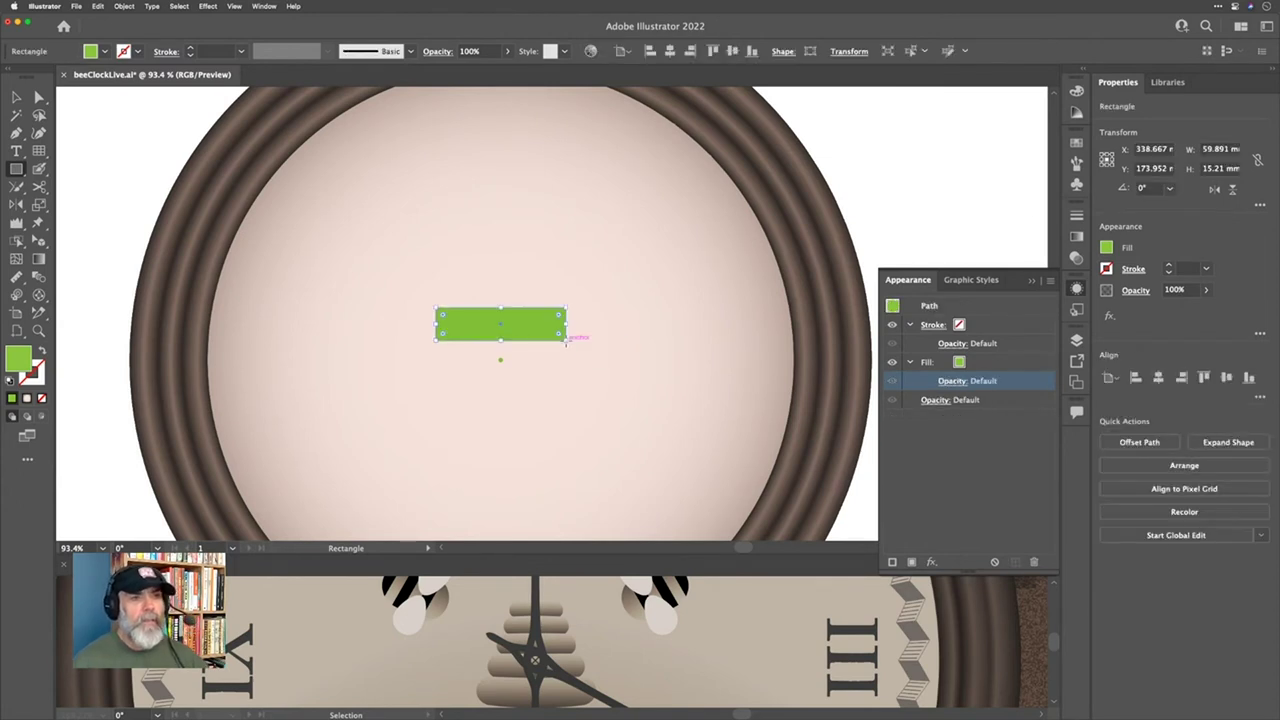
pyautogui.moveTo(443, 318); pyautogui.dragTo(491, 325)
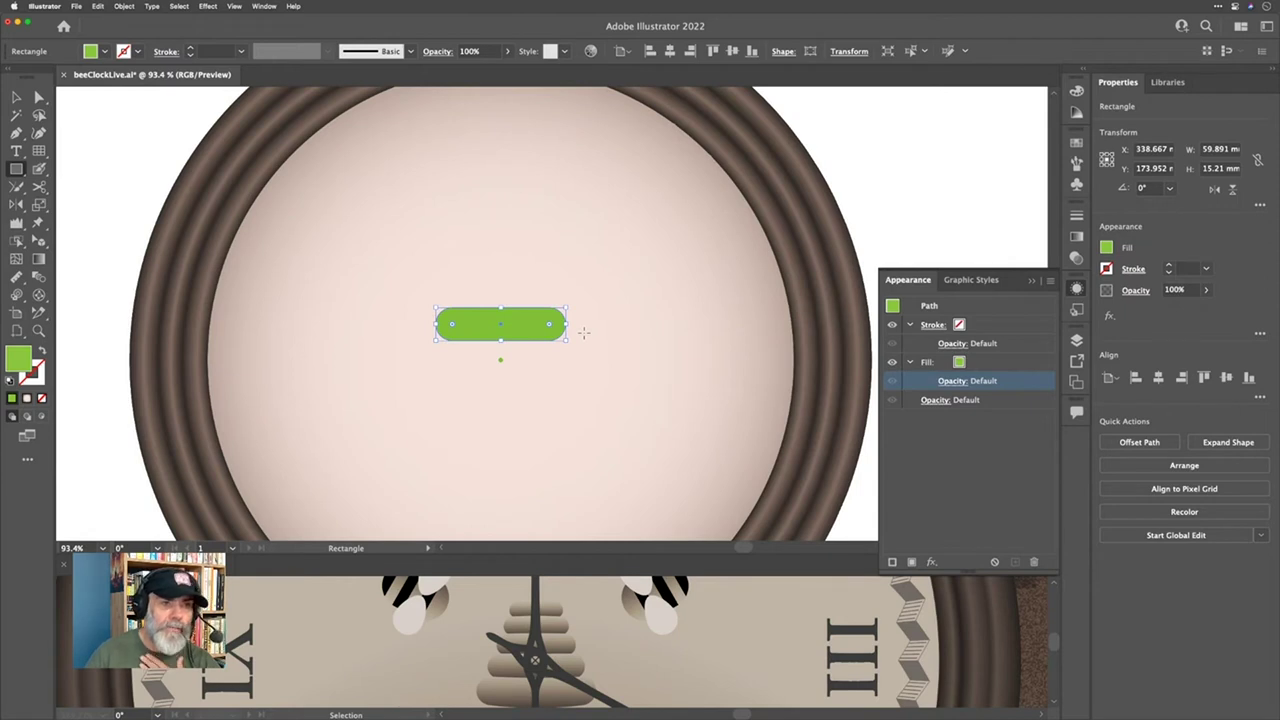
# Step: Fill the rounded bar with the clock-face gradient set to linear at -90°, and shift its midpoint to about 63%
pyautogui.press('.')
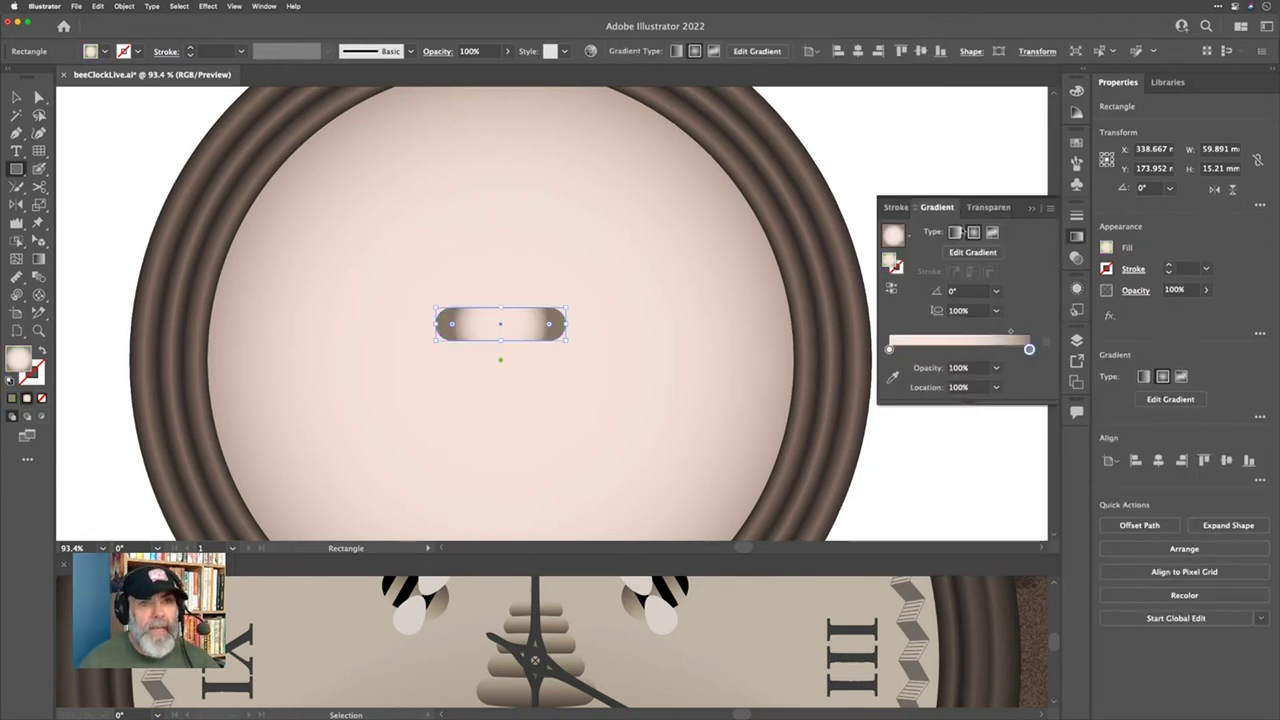
pyautogui.click(955, 232)
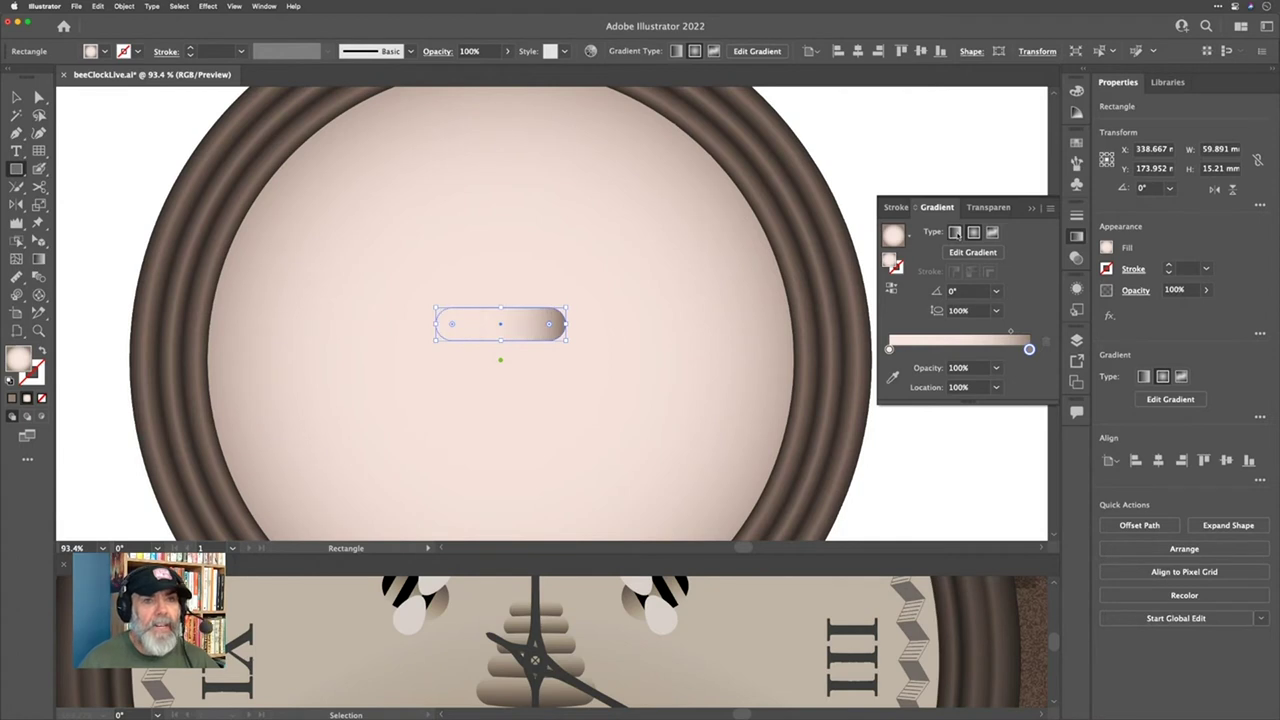
pyautogui.click(996, 291)
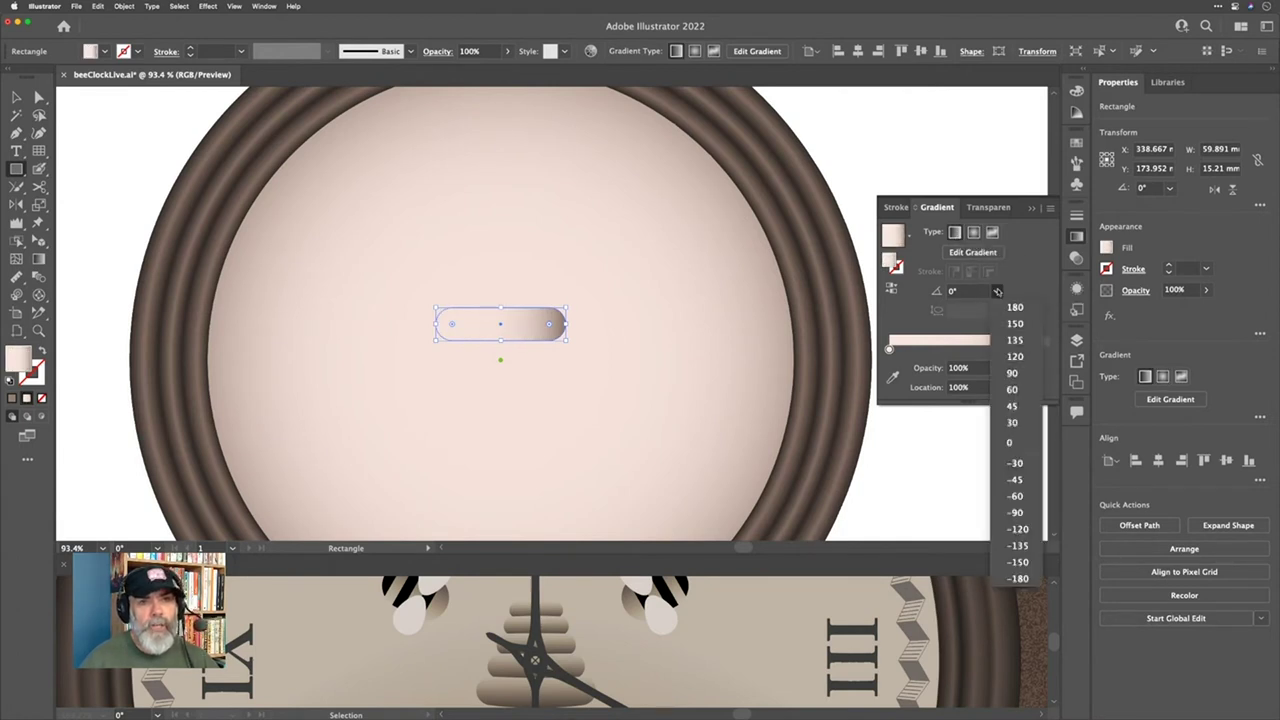
pyautogui.click(1011, 373)
pyautogui.click(996, 291)
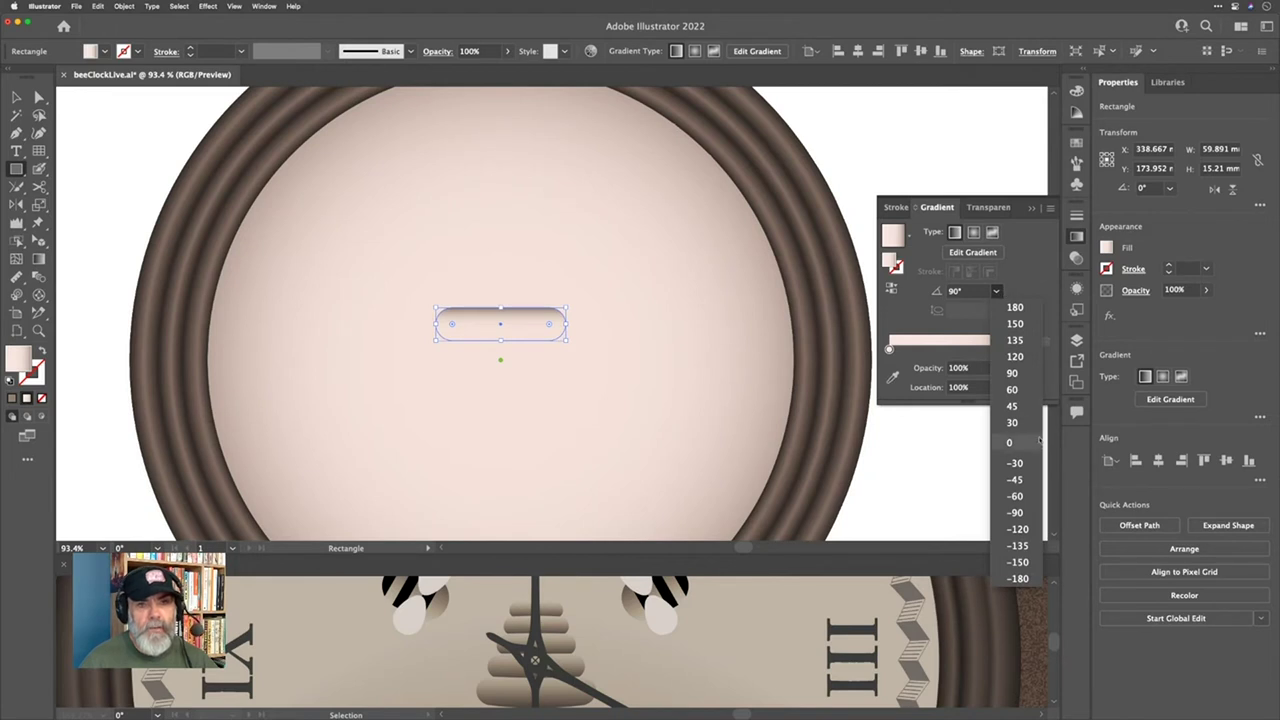
pyautogui.click(1028, 511)
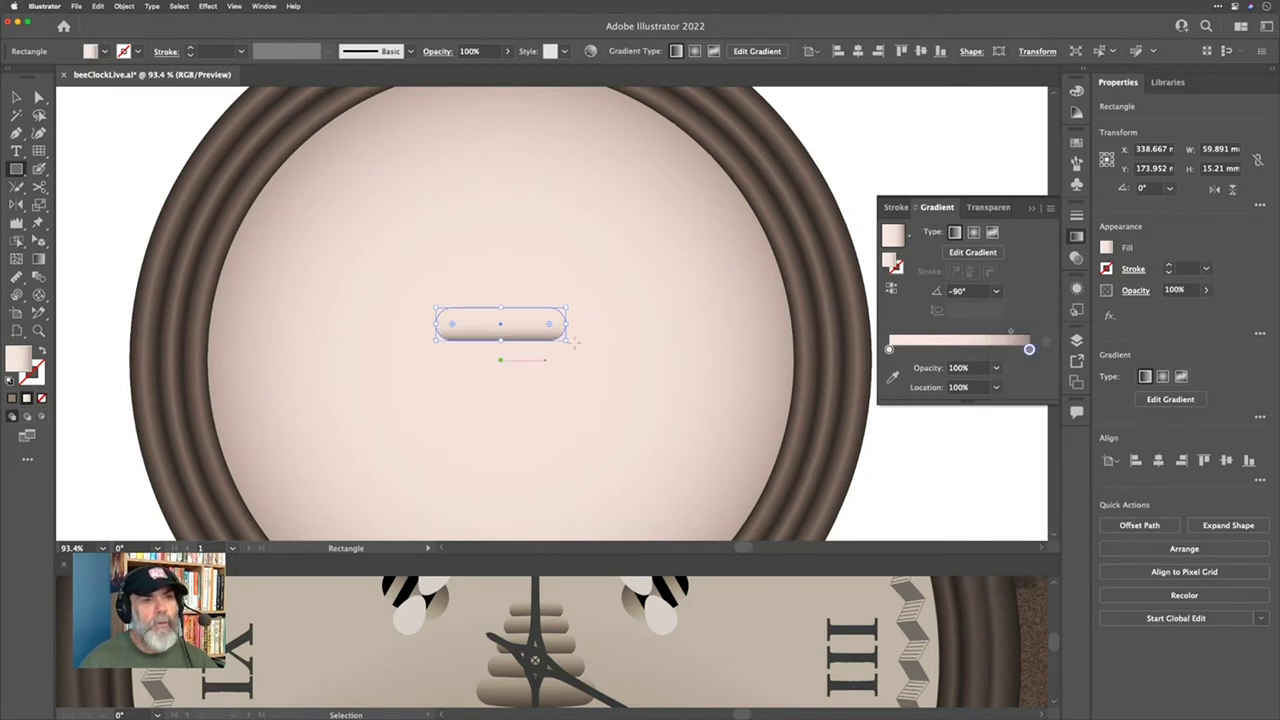
pyautogui.moveTo(1010, 331); pyautogui.dragTo(977, 333)
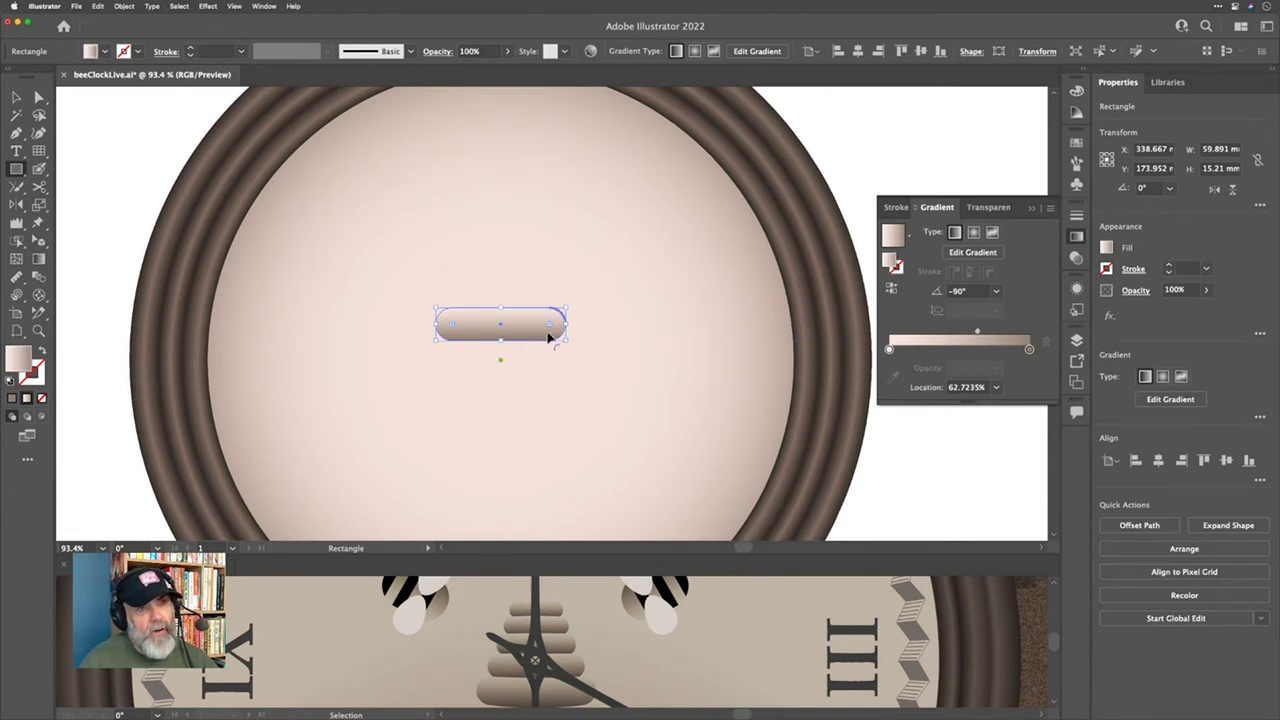
# Step: Try reducing the saturation of the gradient's light stop to about 4% in HSB mode, and restore its saturation to 6.83%
pyautogui.click(889, 349)
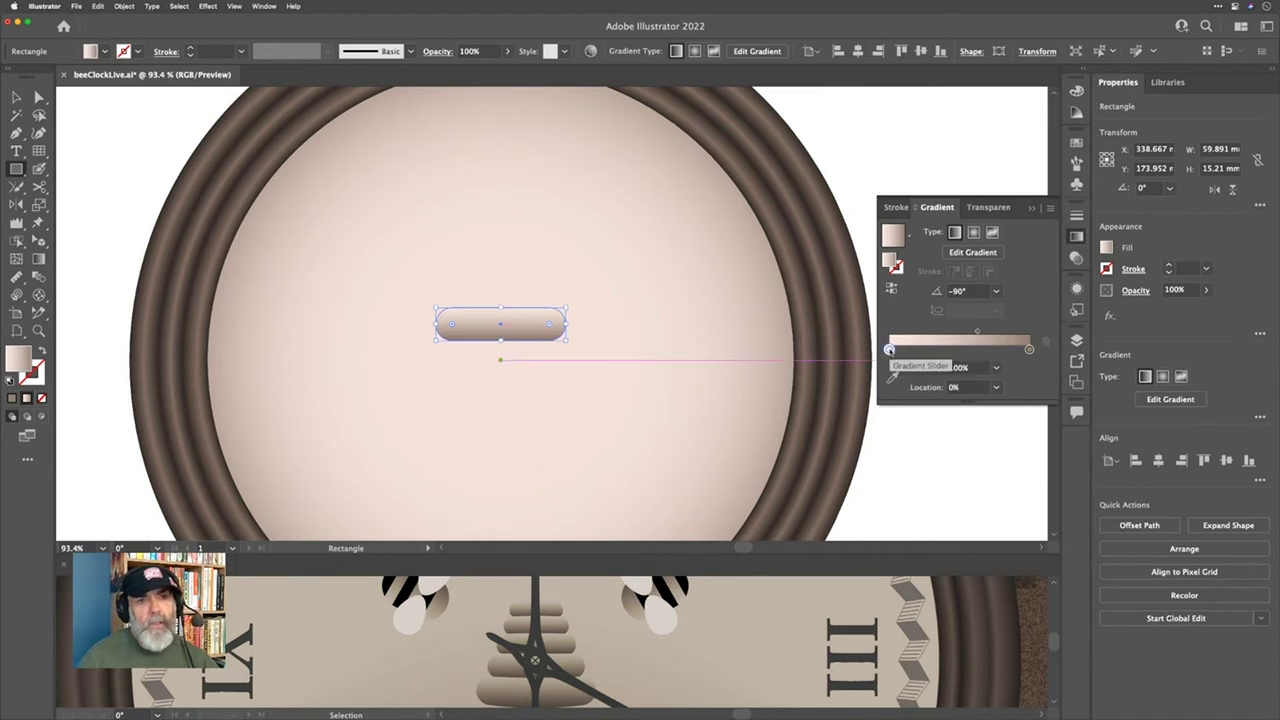
pyautogui.doubleClick(889, 349)
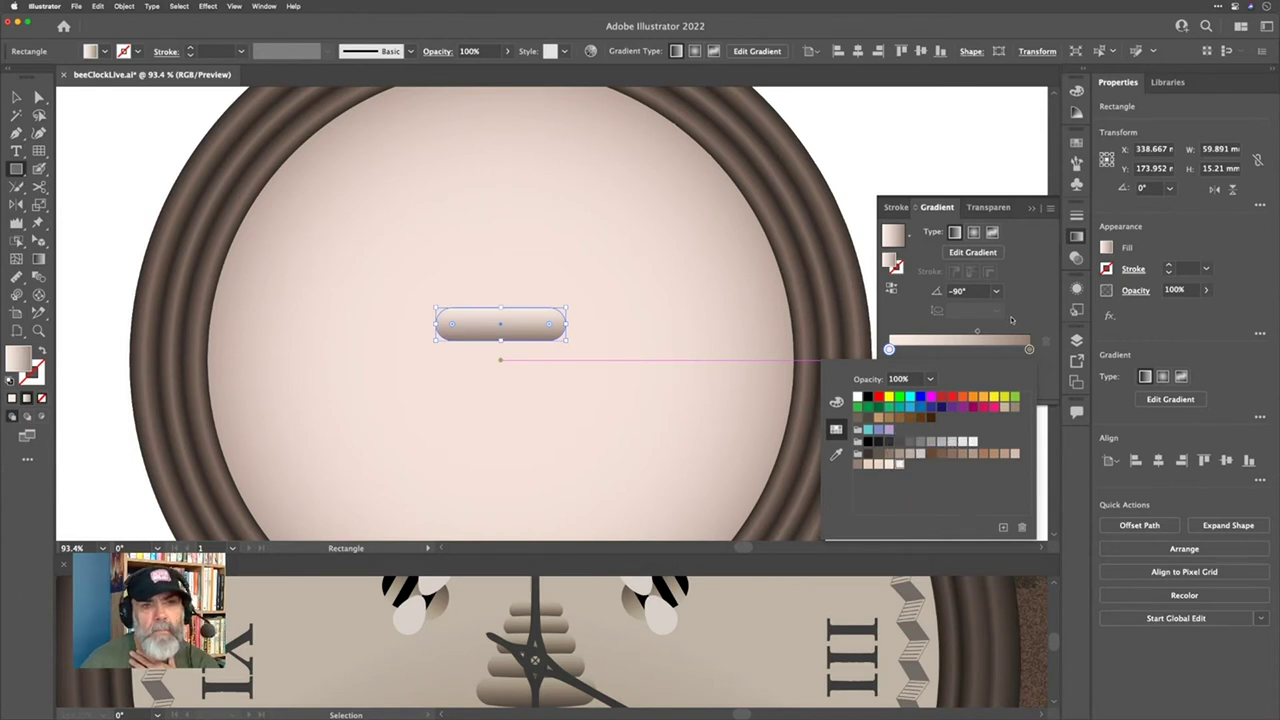
pyautogui.click(836, 402)
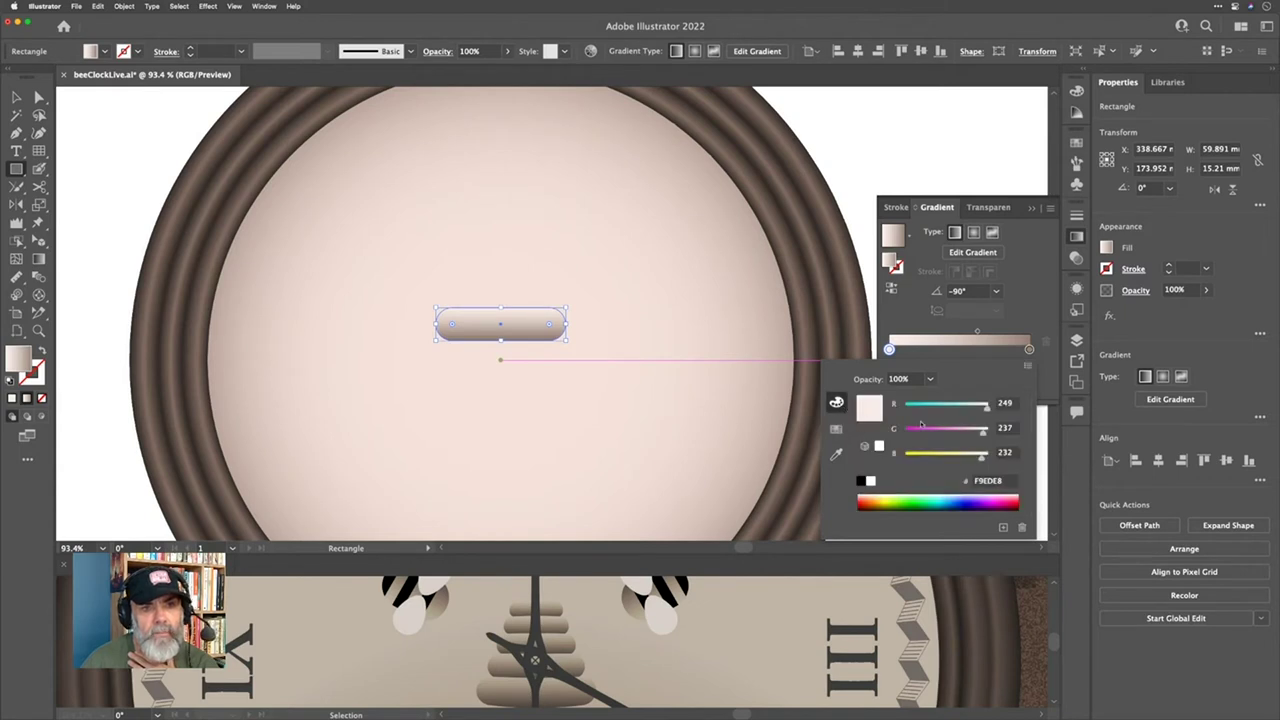
pyautogui.click(1028, 365)
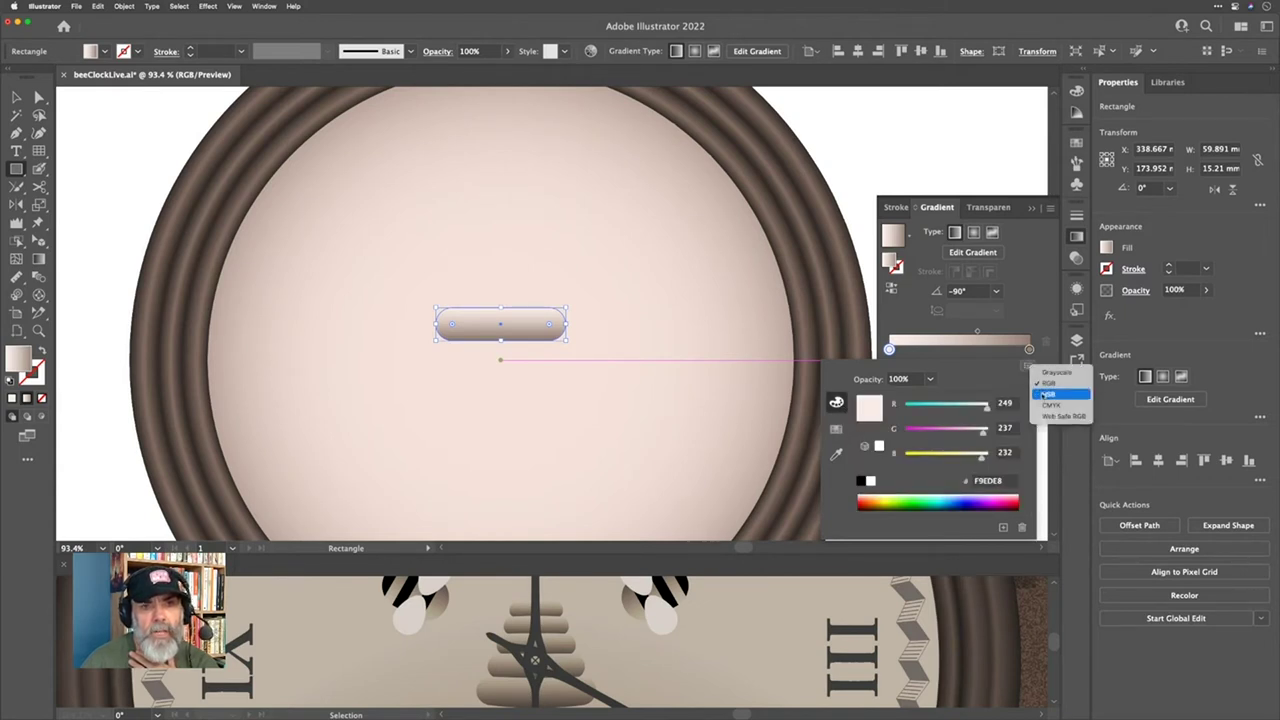
pyautogui.click(1042, 398)
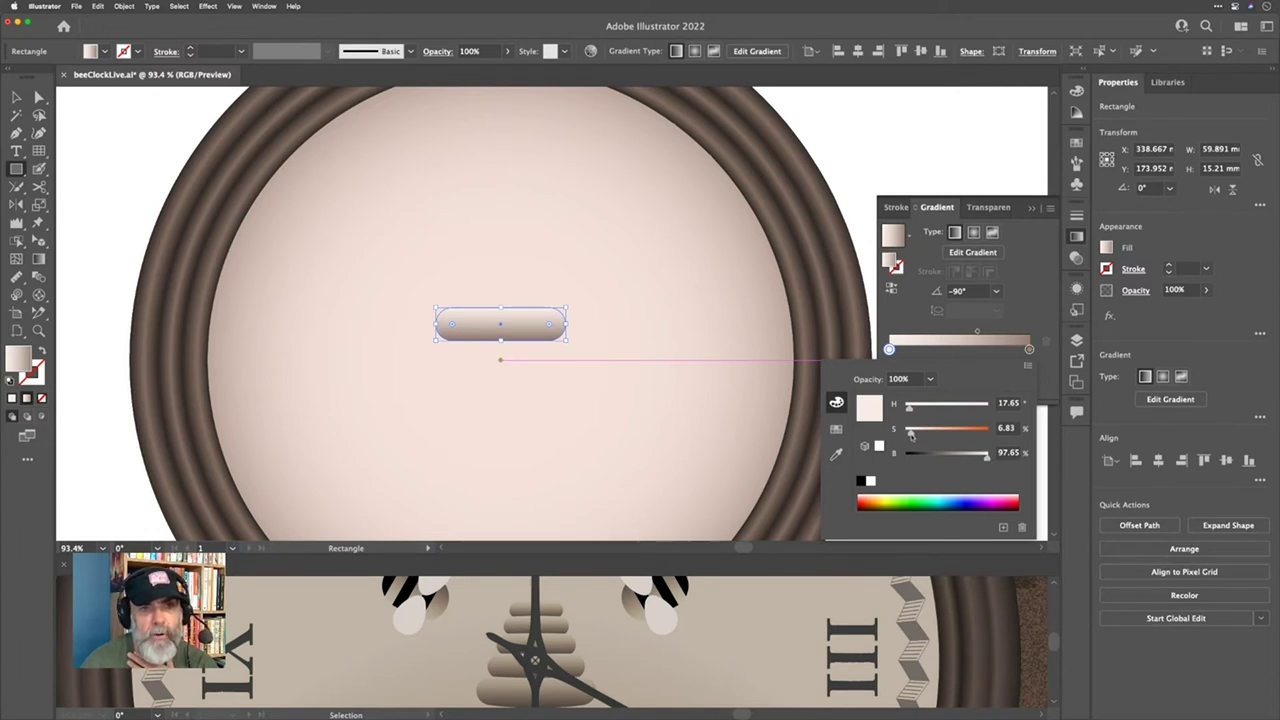
pyautogui.moveTo(910, 433); pyautogui.dragTo(908, 435)
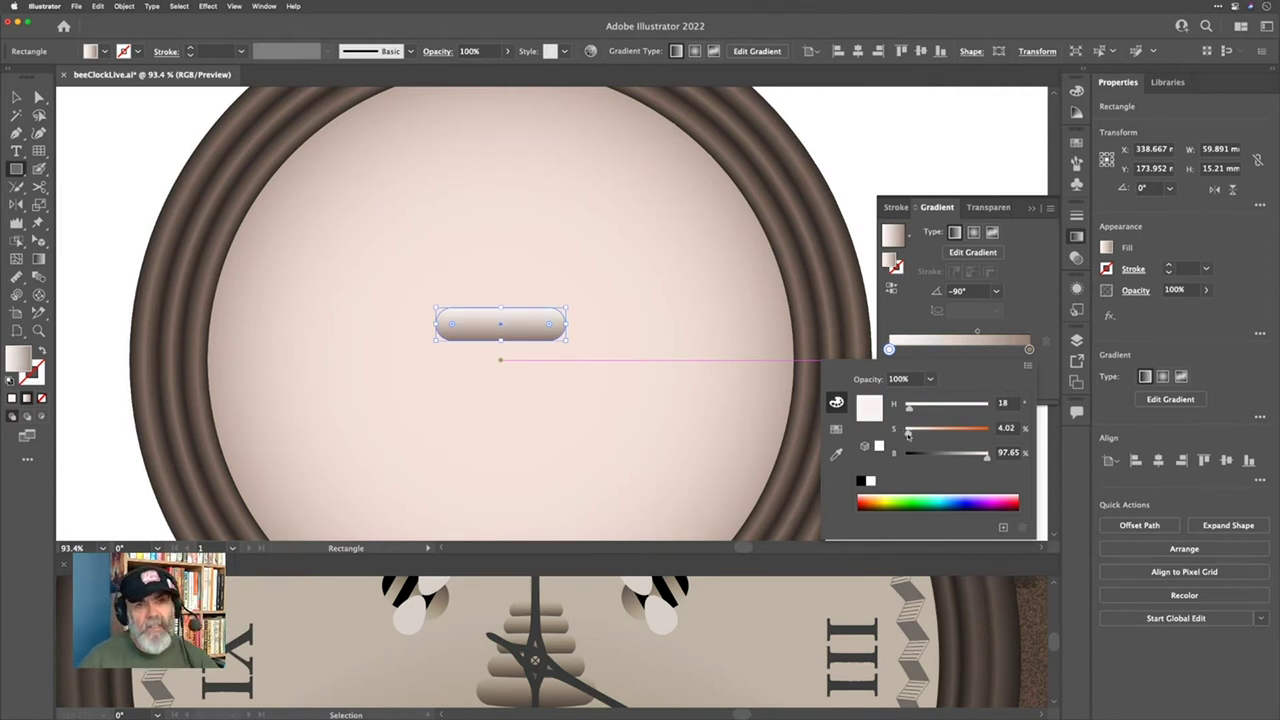
pyautogui.moveTo(908, 434); pyautogui.dragTo(911, 436)
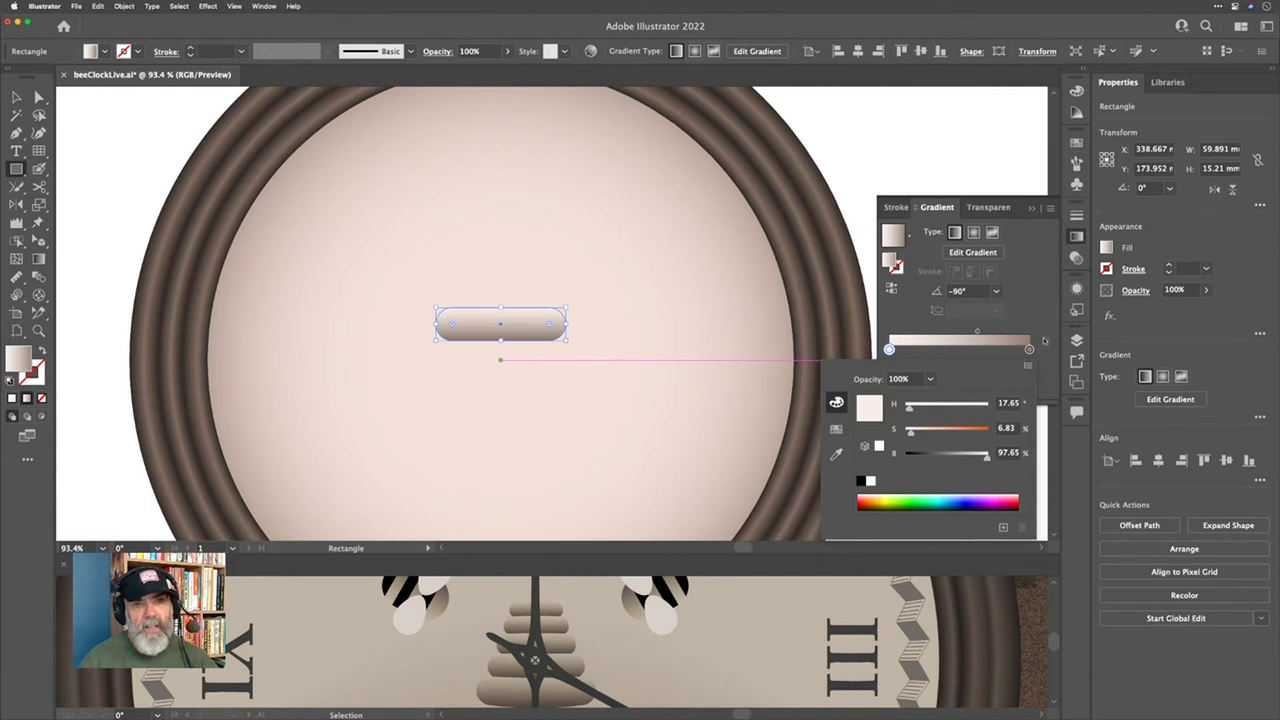
pyautogui.click(1038, 325)
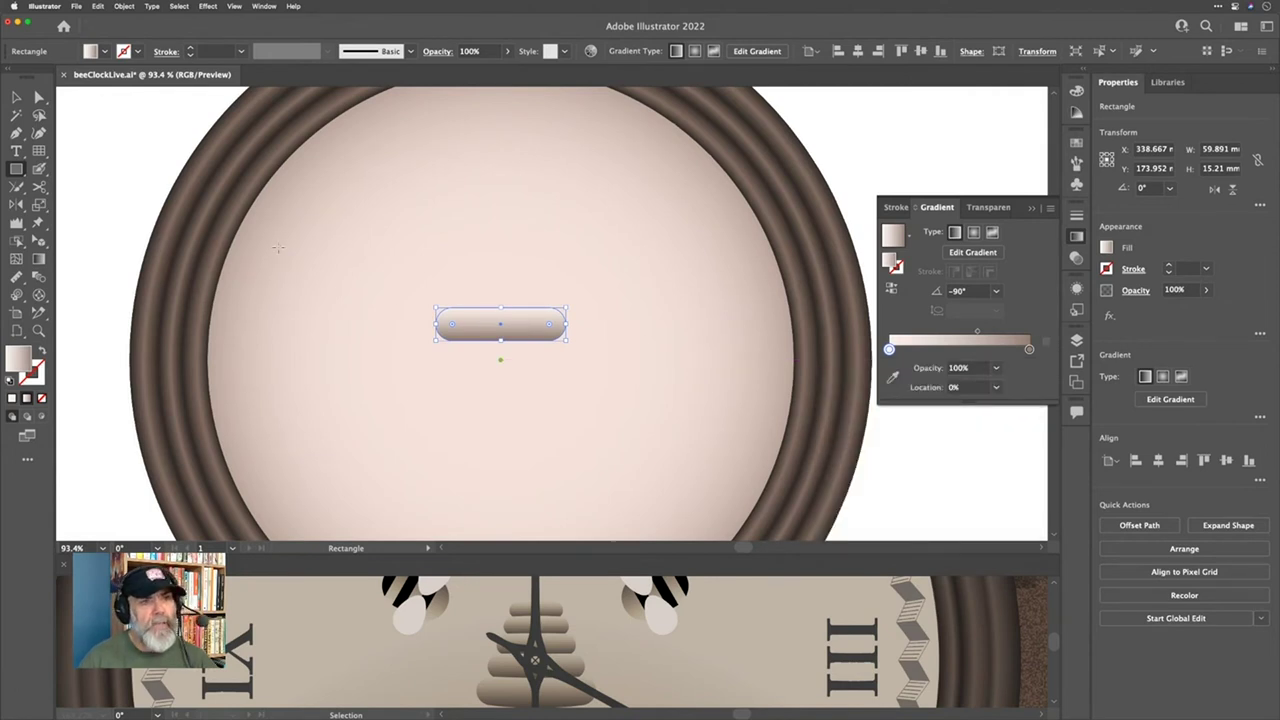
# Step: Examine the rounded bar's shading against the clock face with nothing selected, and reselect the bar
pyautogui.click(18, 97)
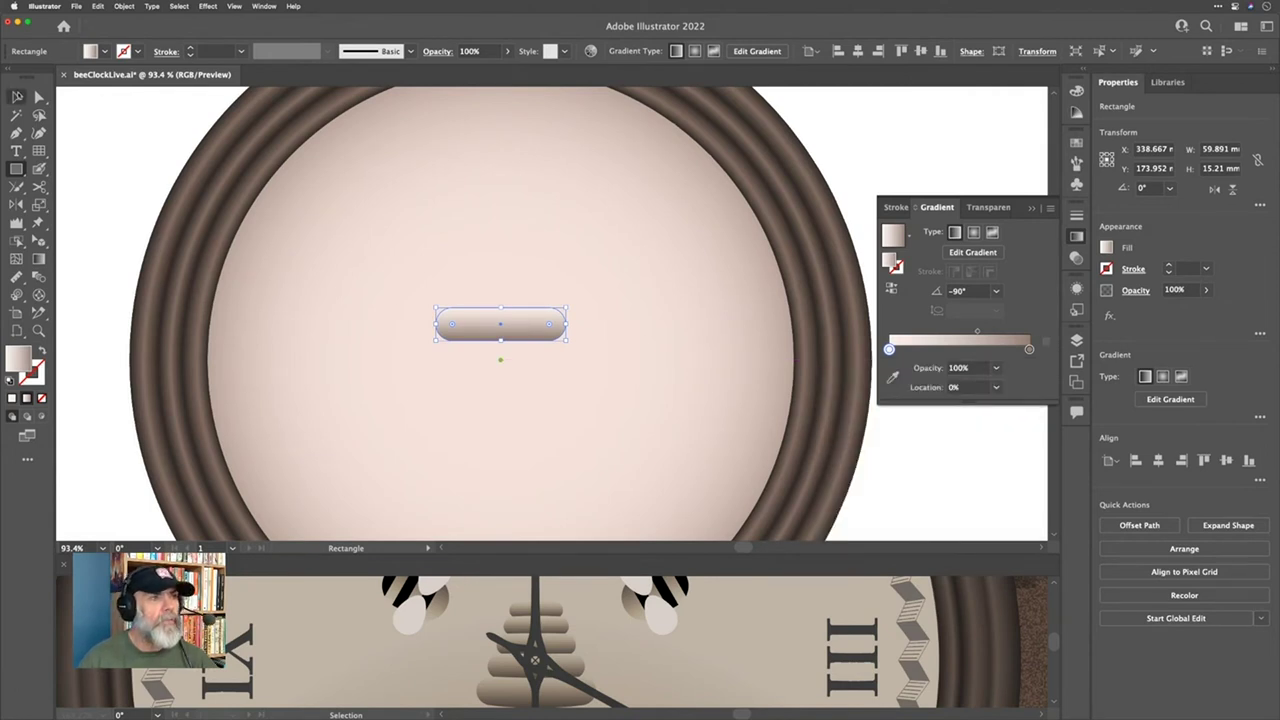
pyautogui.click(125, 150)
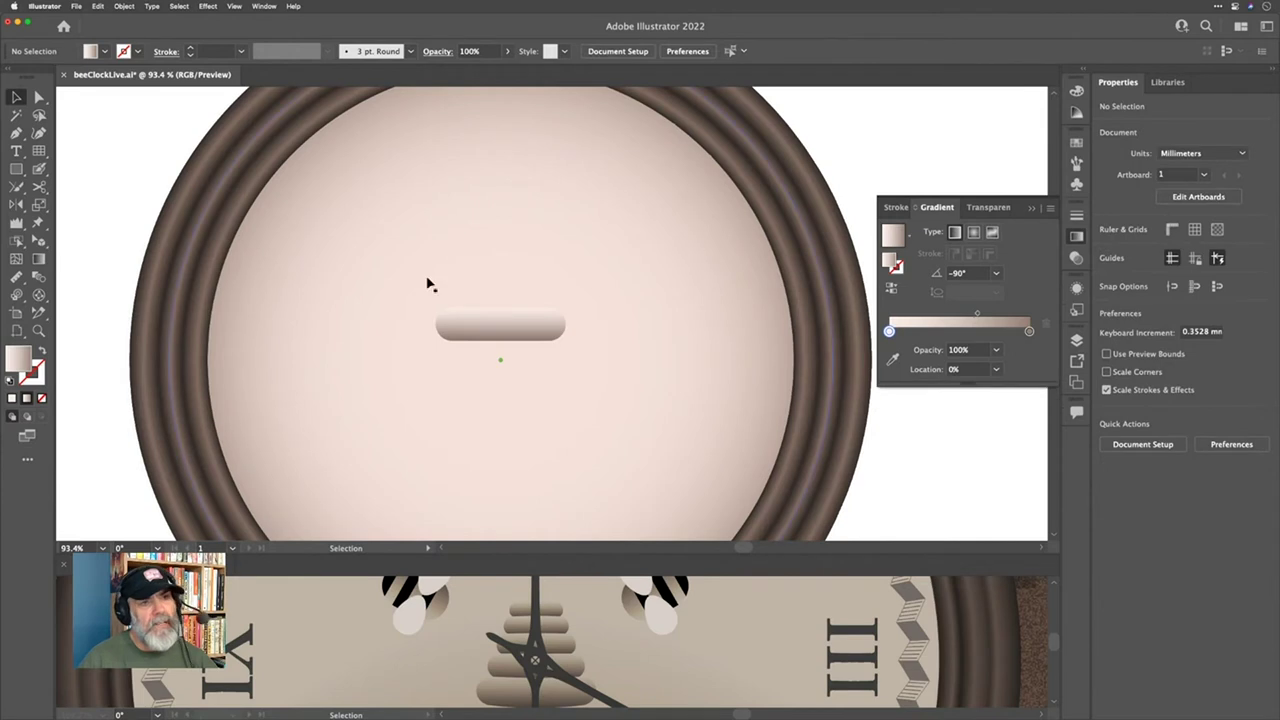
pyautogui.click(502, 326)
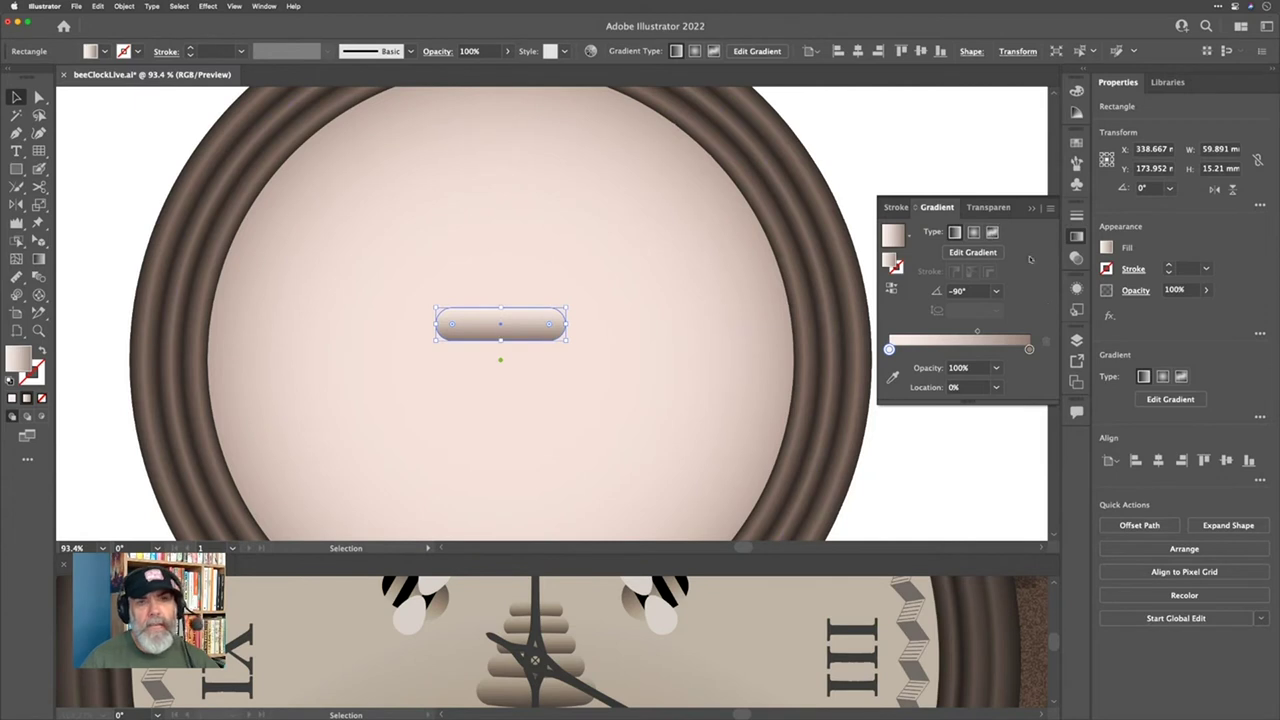
pyautogui.click(1110, 316)
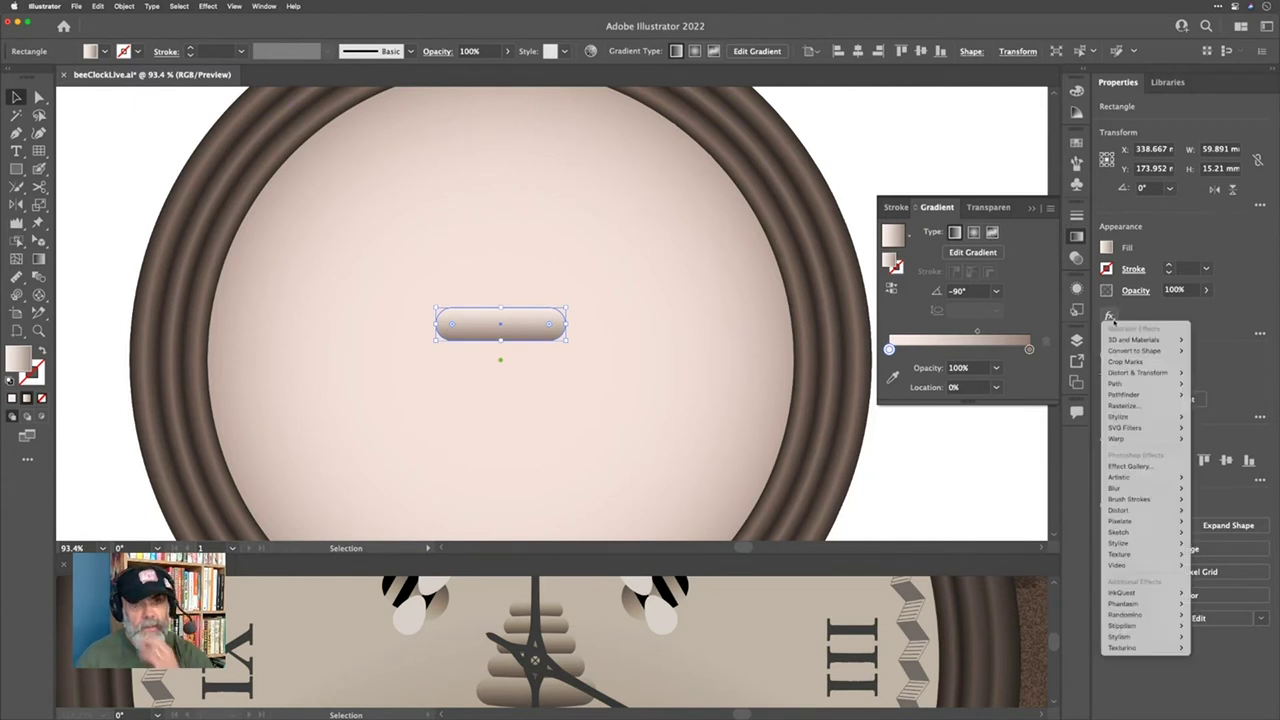
pyautogui.click(1237, 314)
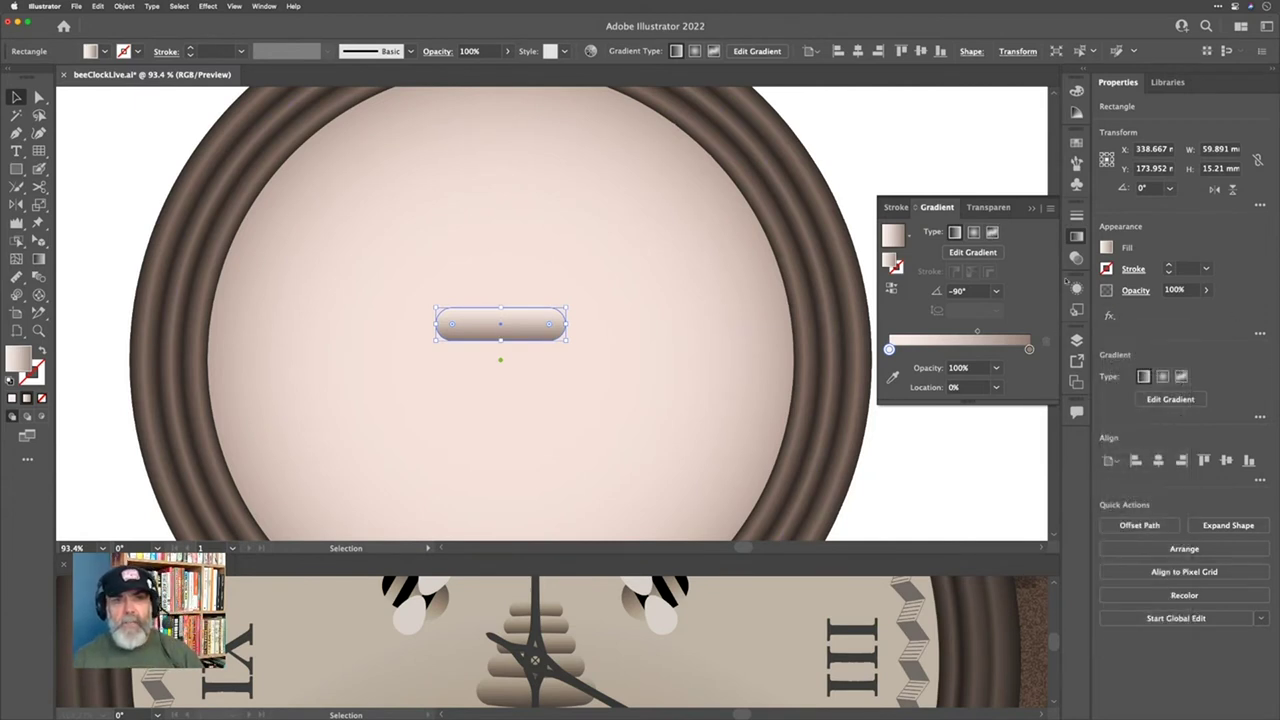
pyautogui.click(1076, 288)
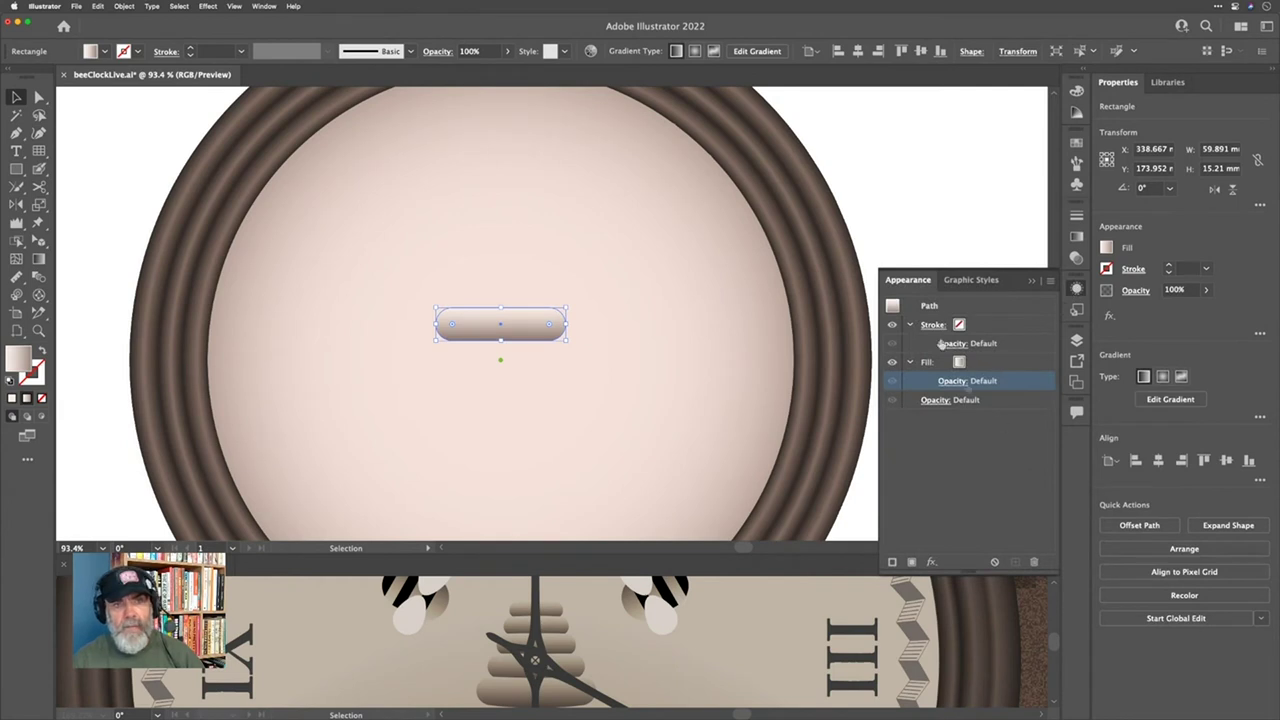
pyautogui.click(1110, 316)
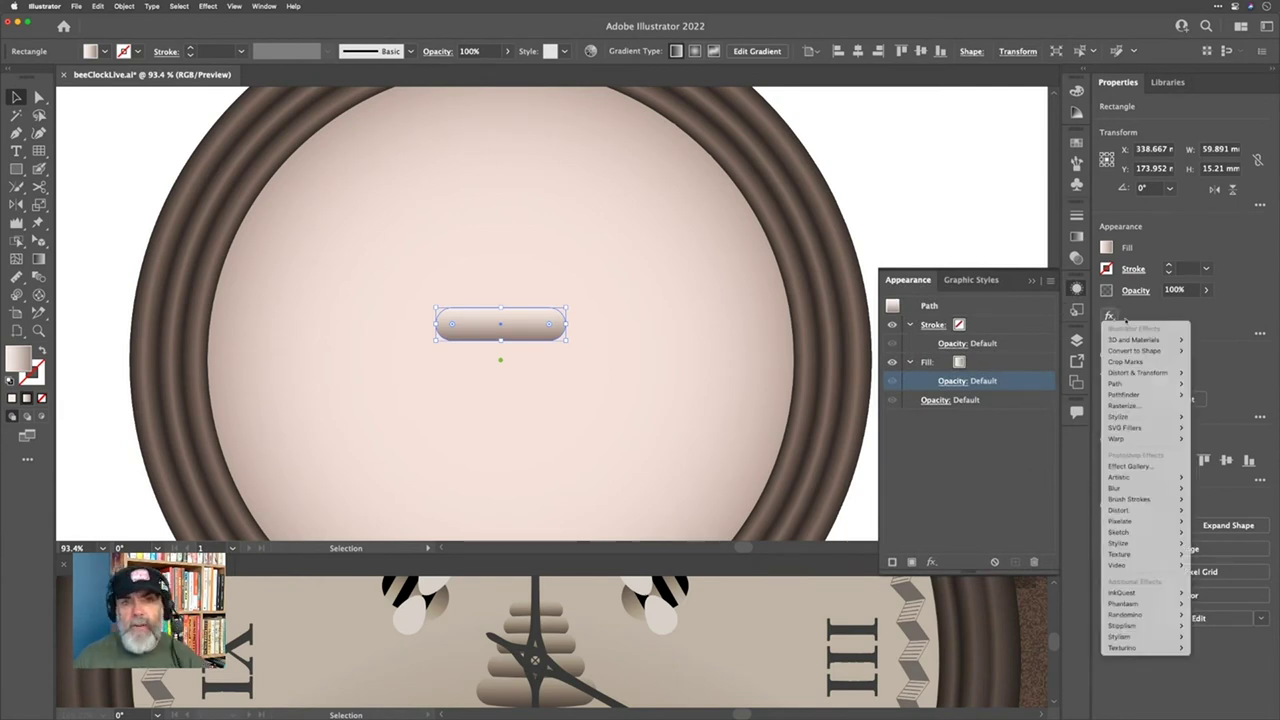
pyautogui.click(1188, 317)
# Step: Start a Distort & Transform Transform effect on the rounded bar and set it to 4 copies
pyautogui.click(208, 6)
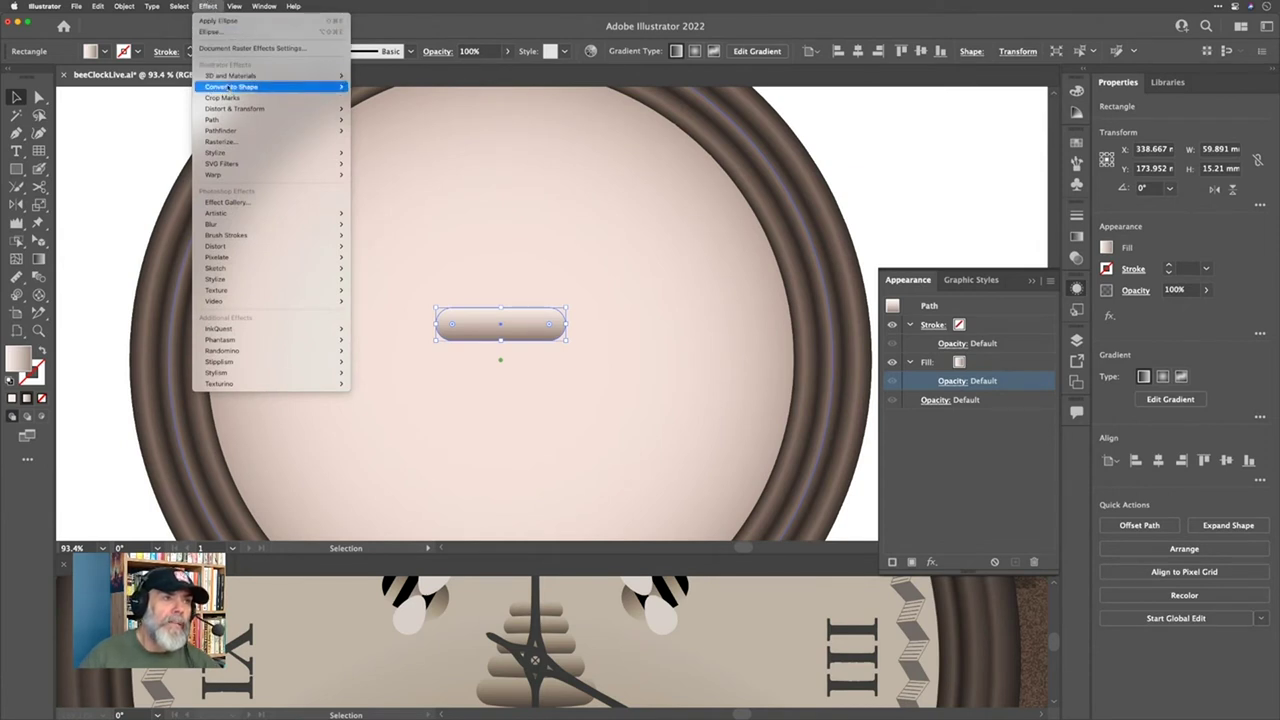
pyautogui.moveTo(256, 108)
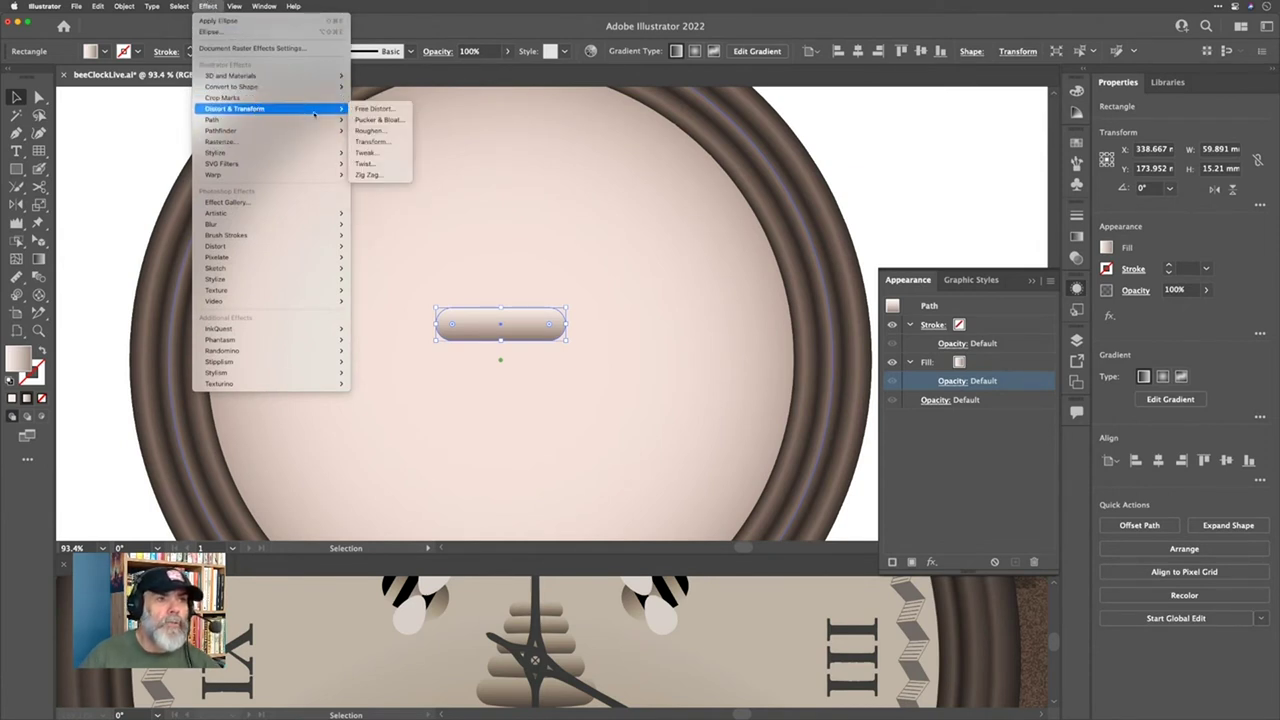
pyautogui.click(371, 141)
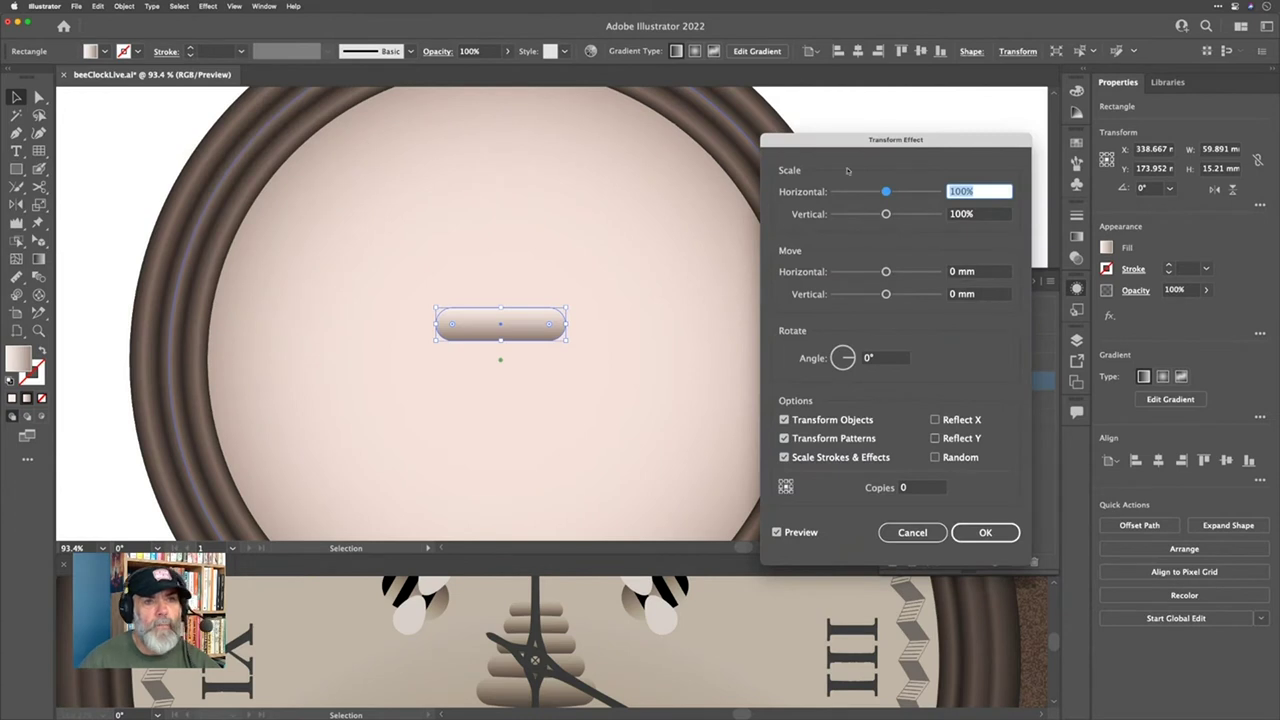
pyautogui.moveTo(900, 139); pyautogui.dragTo(907, 90)
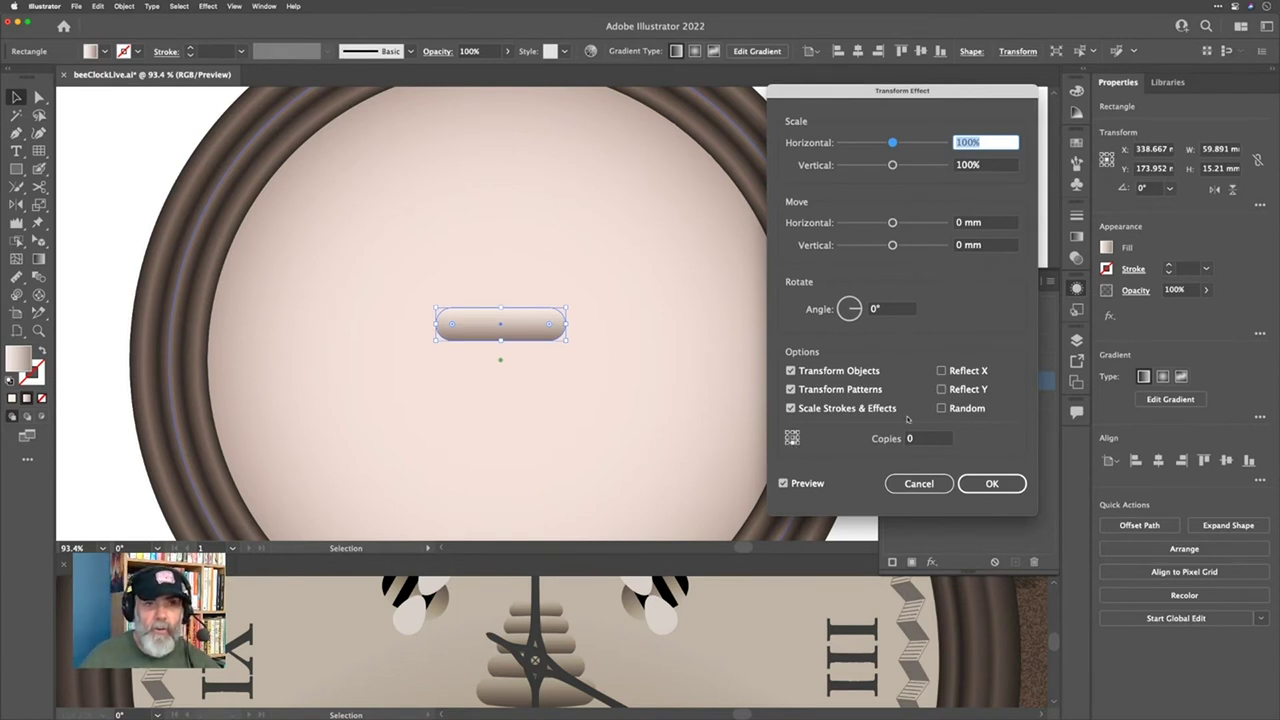
pyautogui.click(925, 440)
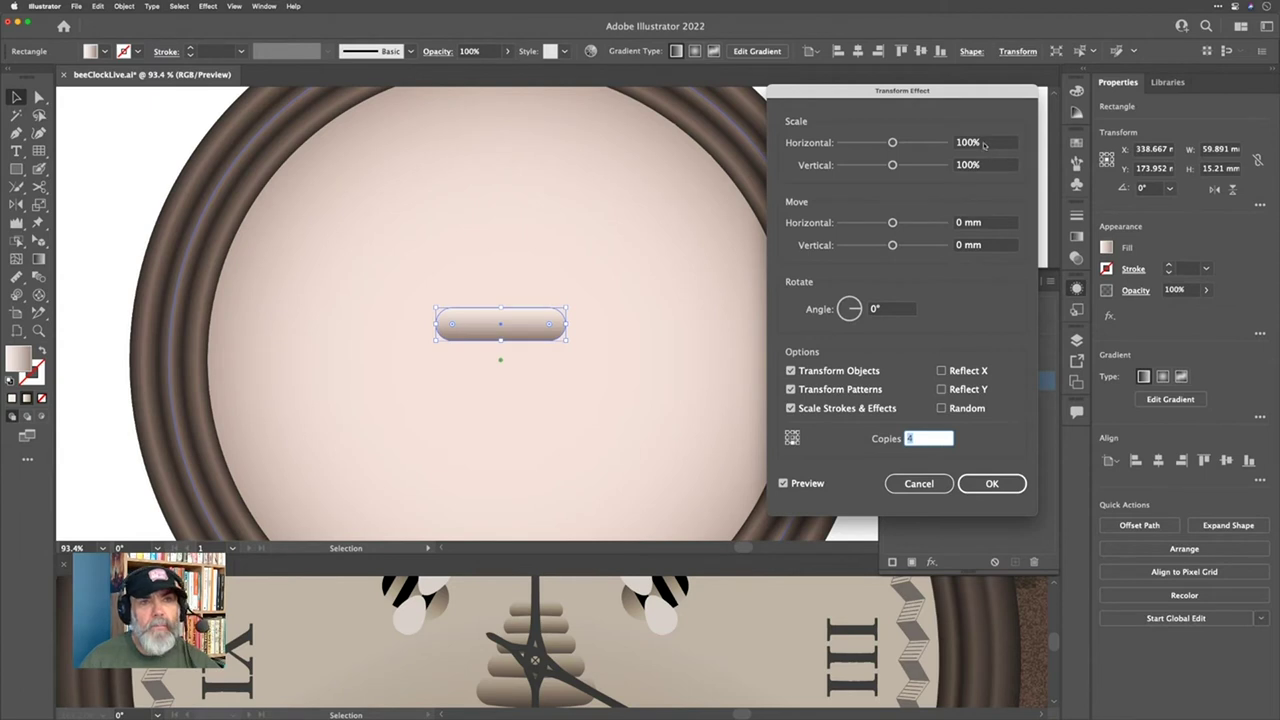
# Step: Set the Transform effect's vertical move to -15 mm so the copies stack upward above the bar
pyautogui.click(990, 245)
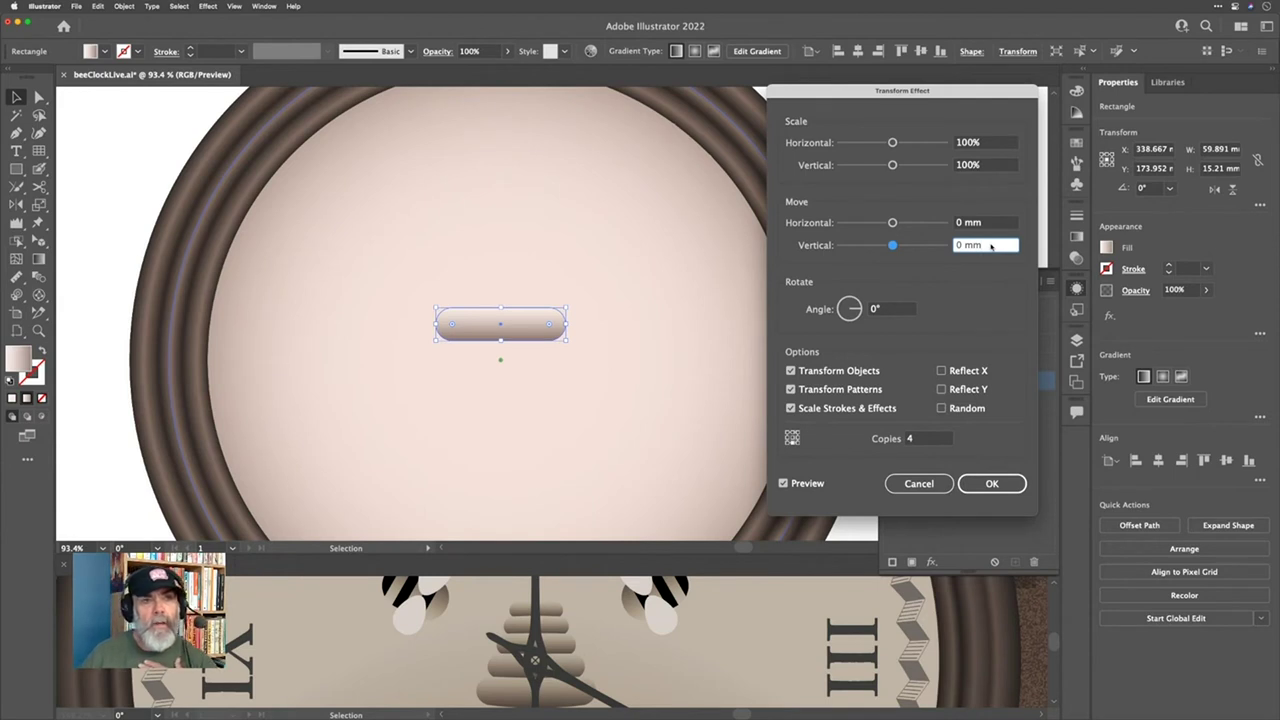
pyautogui.press('Down')
pyautogui.press('Down')
pyautogui.press('Down')
pyautogui.press('Down')
pyautogui.press('Down')
pyautogui.press('Down')
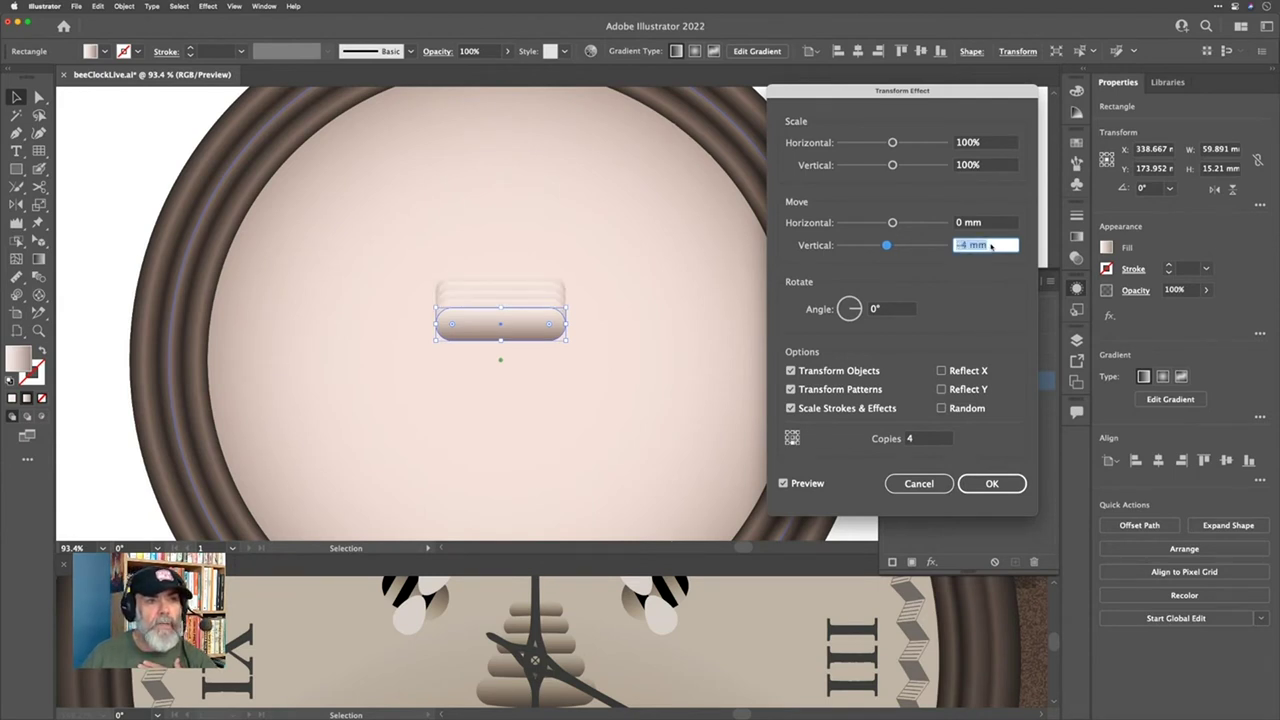
pyautogui.press('Down')
pyautogui.press('Down')
pyautogui.press('Down')
pyautogui.press('Down')
pyautogui.press('Down')
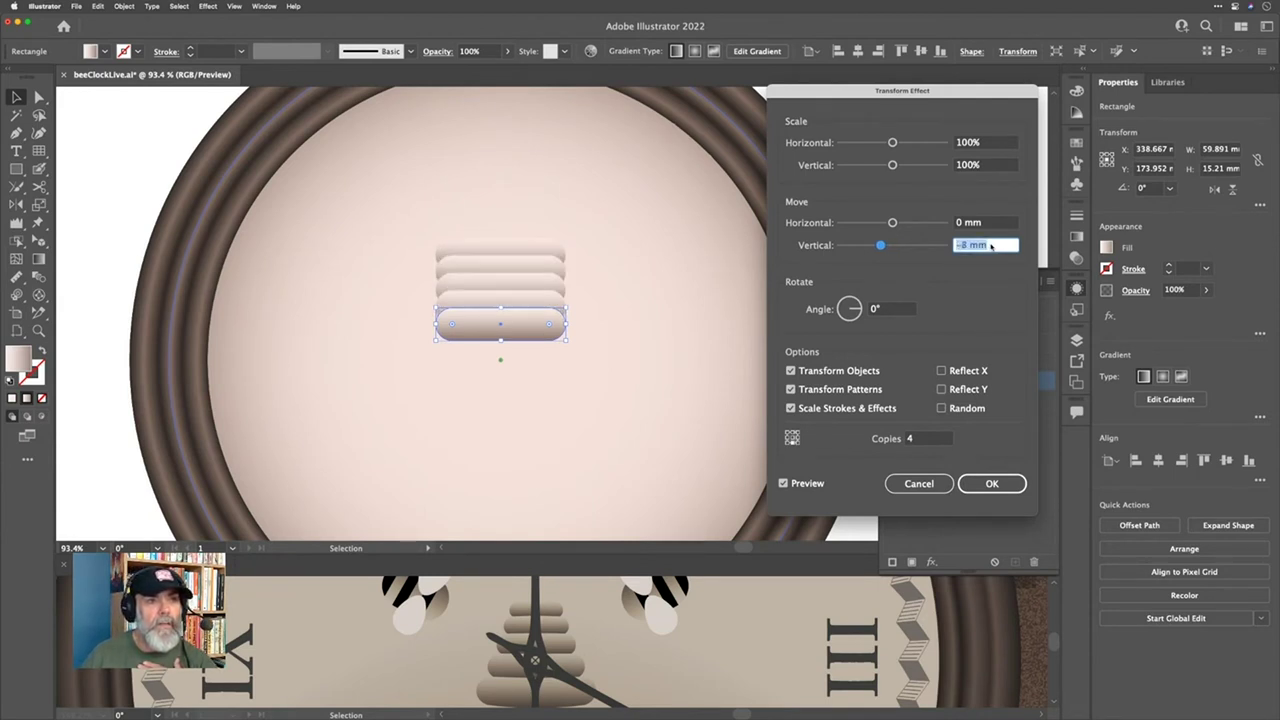
pyautogui.press('Down')
pyautogui.press('Down')
pyautogui.press('Down')
pyautogui.press('Down')
pyautogui.press('Down')
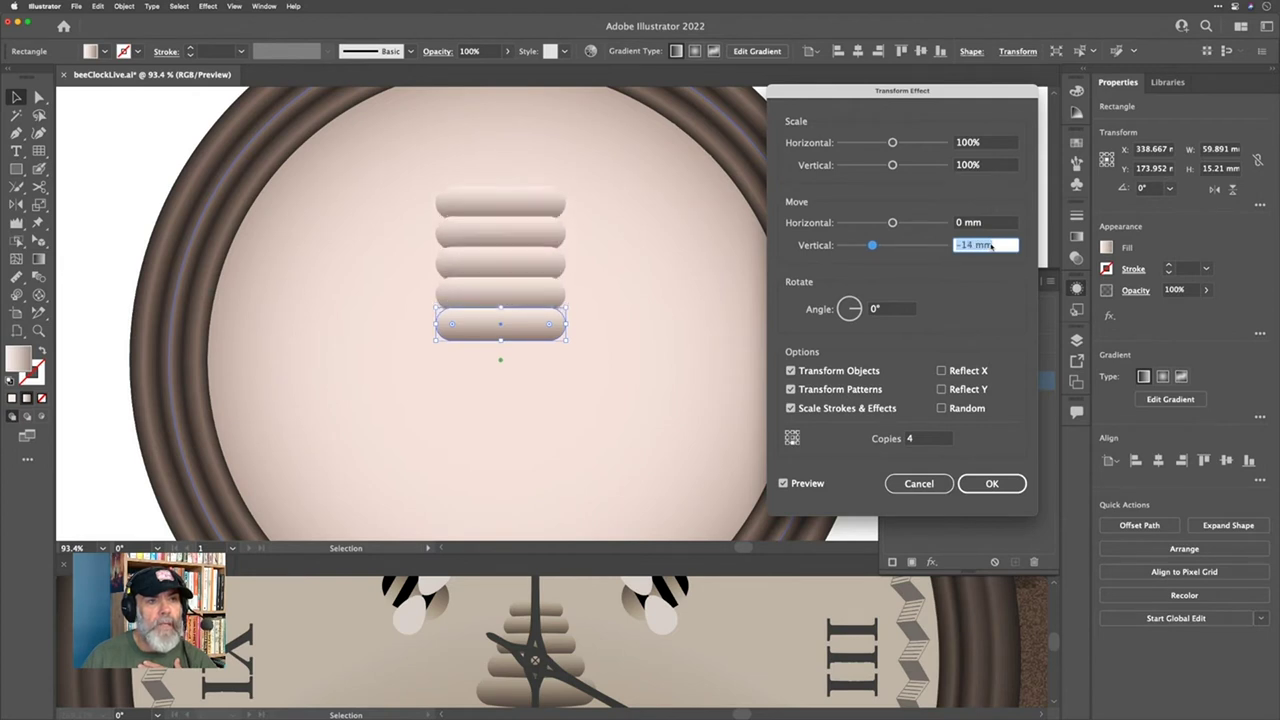
pyautogui.press('Up')
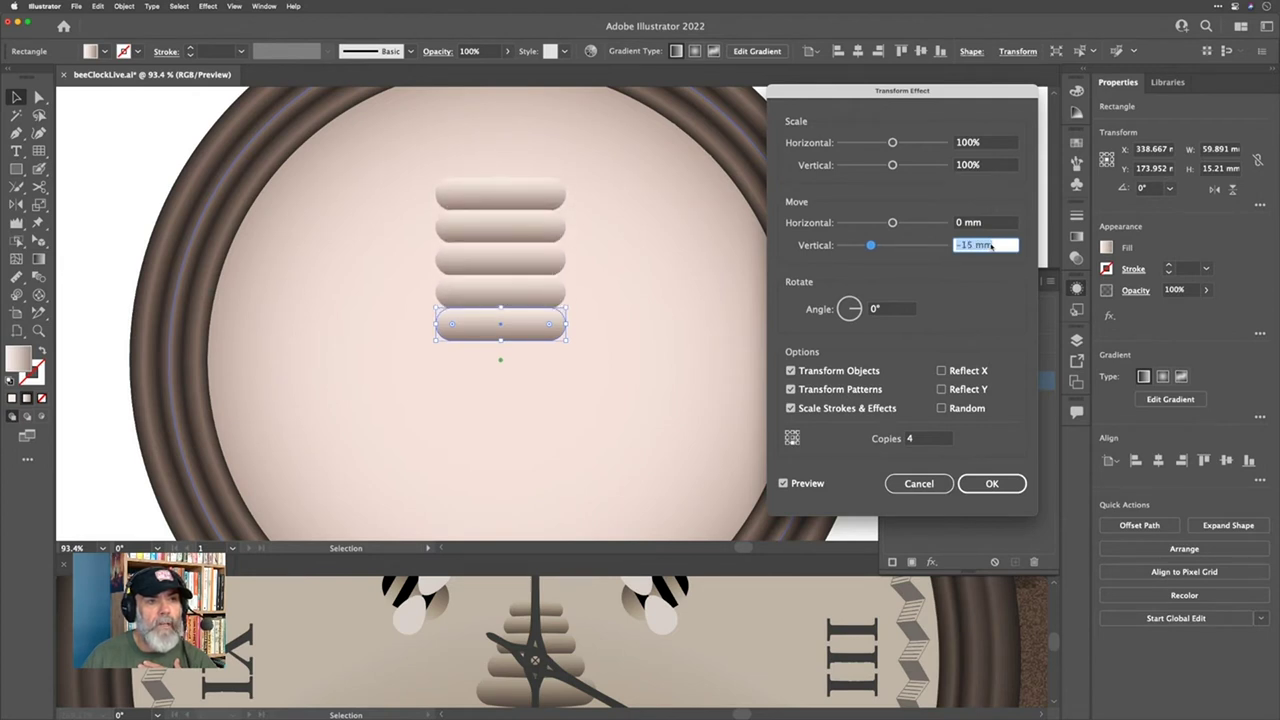
# Step: Set the Transform effect's horizontal scale to 88% so the stacked copies narrow toward the top
pyautogui.click(992, 146)
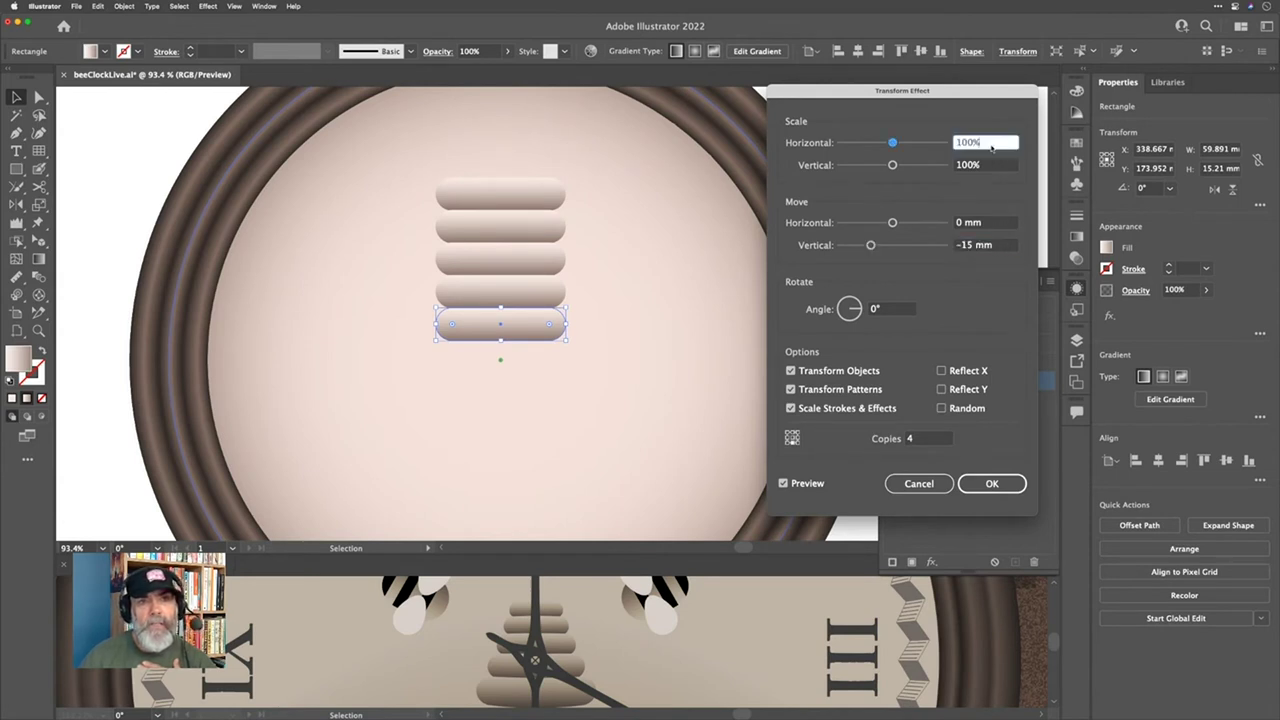
pyautogui.press('Down')
pyautogui.press('Down')
pyautogui.press('Down')
pyautogui.press('Down')
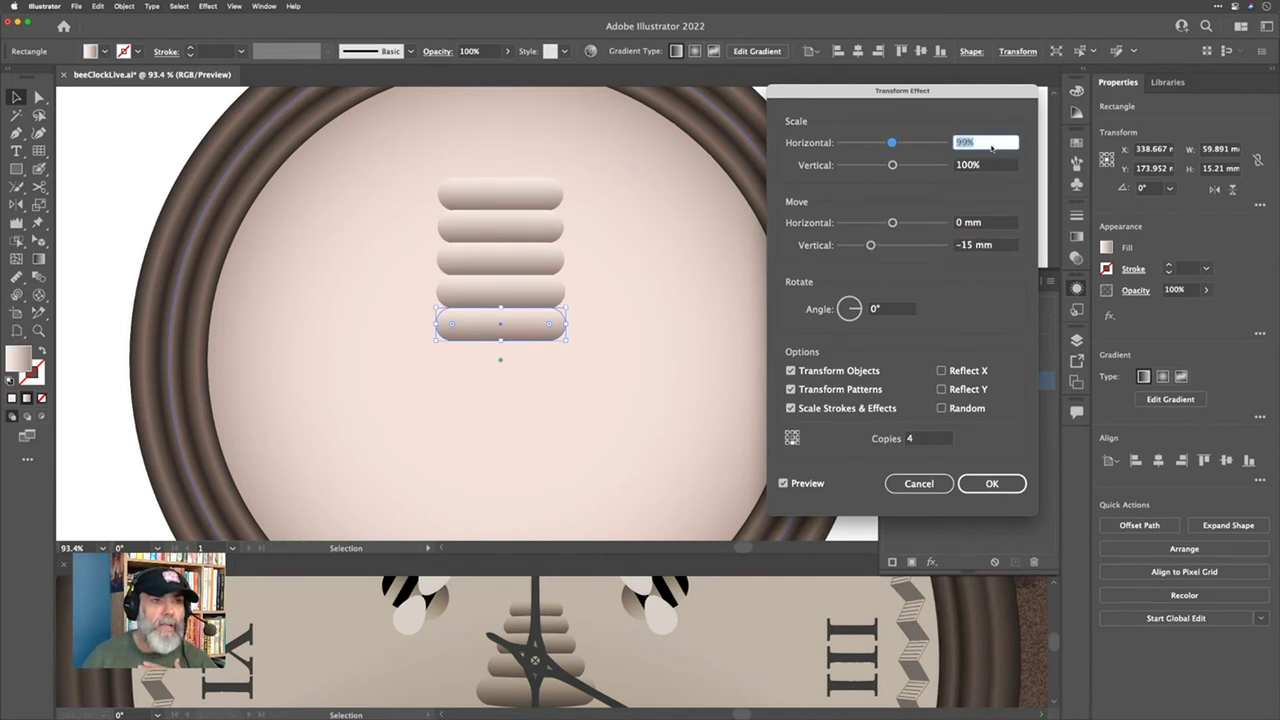
pyautogui.press('Down')
pyautogui.press('Down')
pyautogui.press('Down')
pyautogui.press('Down')
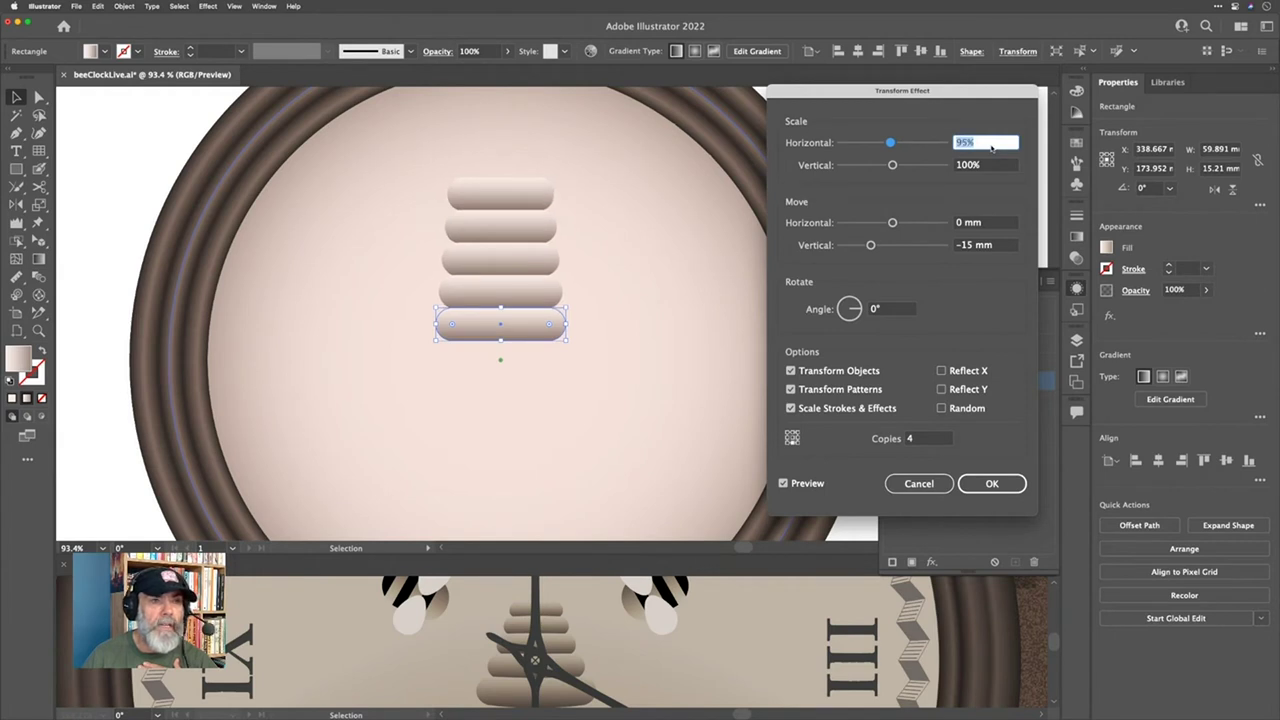
pyautogui.press('Down')
pyautogui.press('Down')
pyautogui.press('Down')
pyautogui.press('Down')
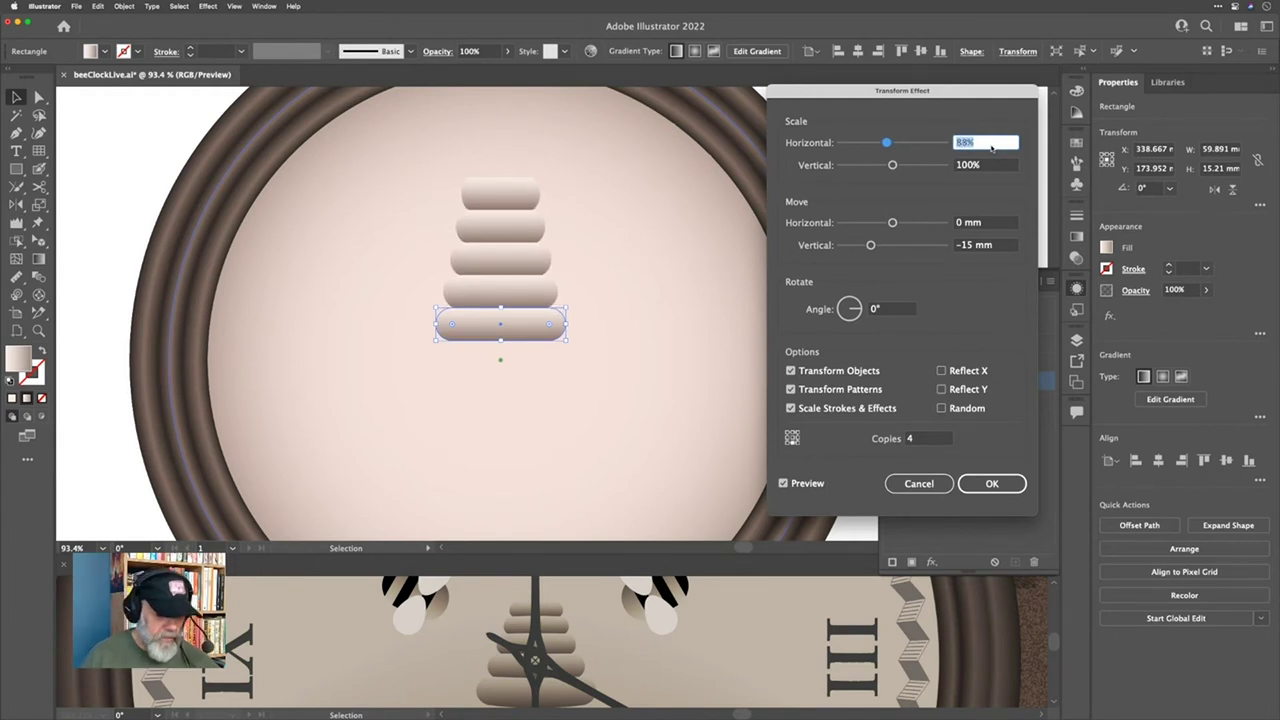
# Step: Set the Transform effect's vertical scale to 88% so each stacked copy gets thinner
pyautogui.press('Tab')
pyautogui.press('Down')
pyautogui.press('Down')
pyautogui.press('Down')
pyautogui.press('Down')
pyautogui.press('Down')
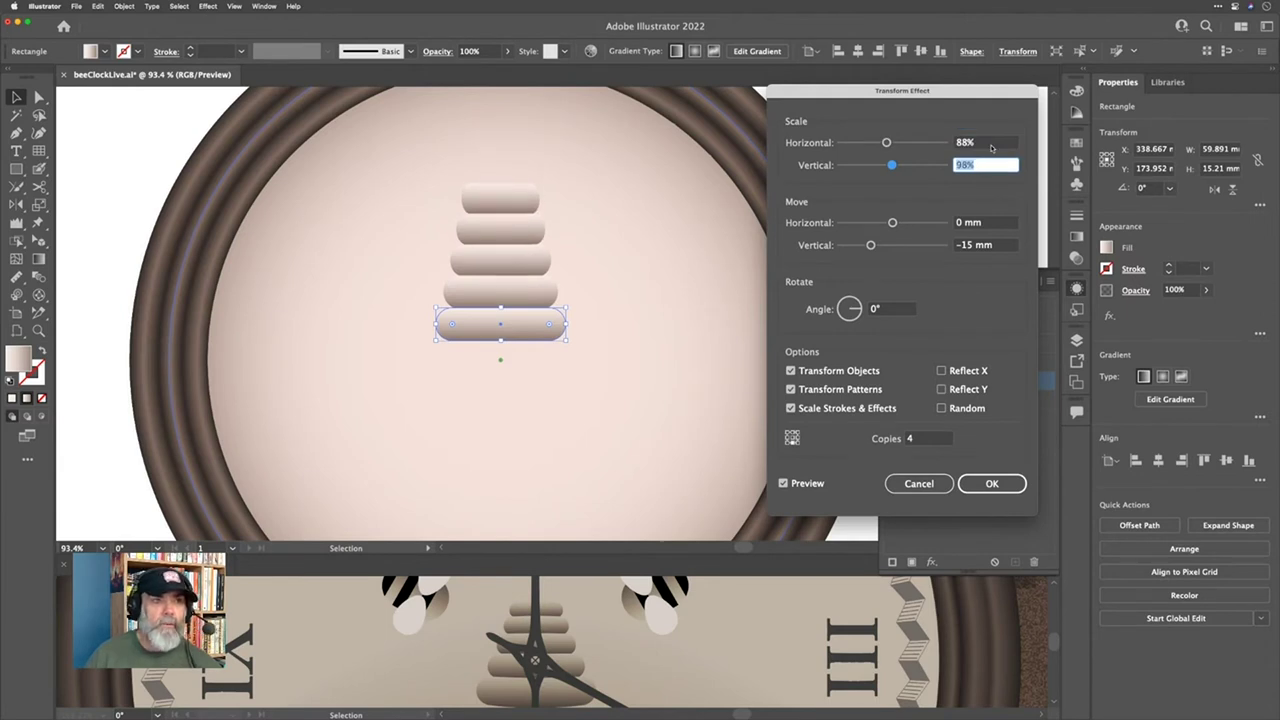
pyautogui.press('Down')
pyautogui.press('Down')
pyautogui.press('Down')
pyautogui.press('Down')
pyautogui.press('Down')
pyautogui.press('Down')
pyautogui.press('Down')
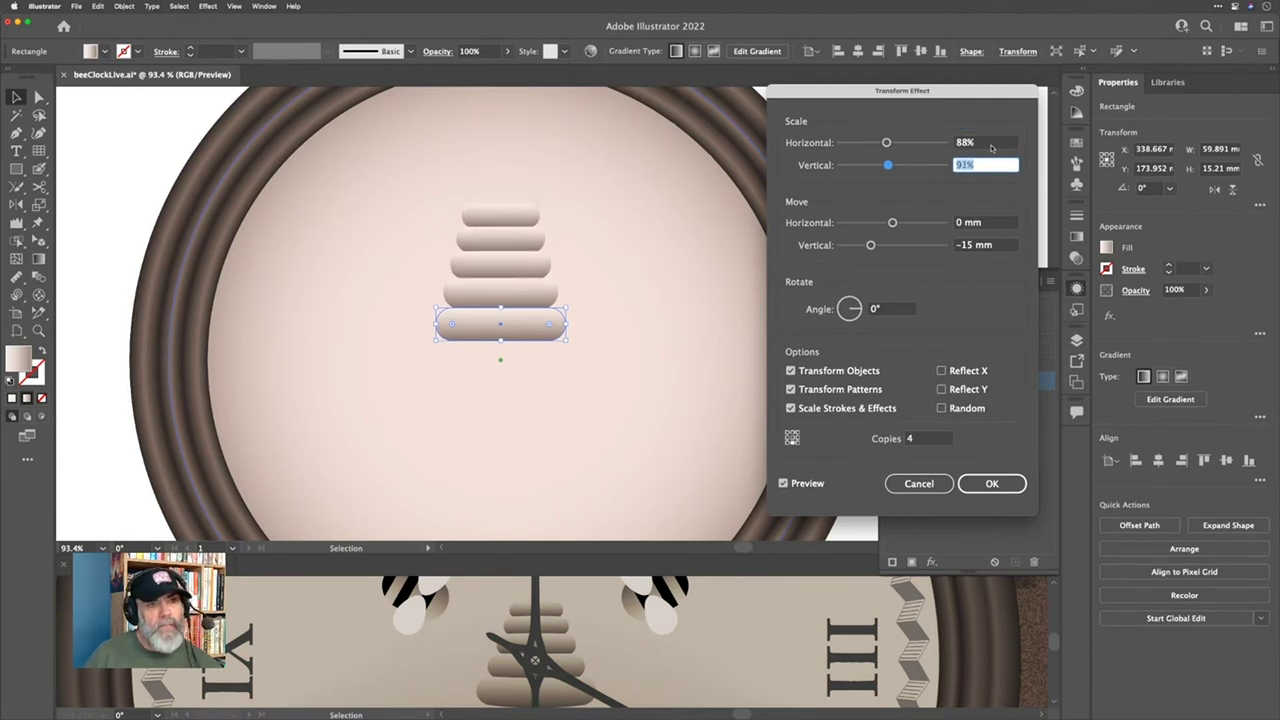
pyautogui.press('Down')
pyautogui.press('Down')
pyautogui.press('Down')
pyautogui.press('Down')
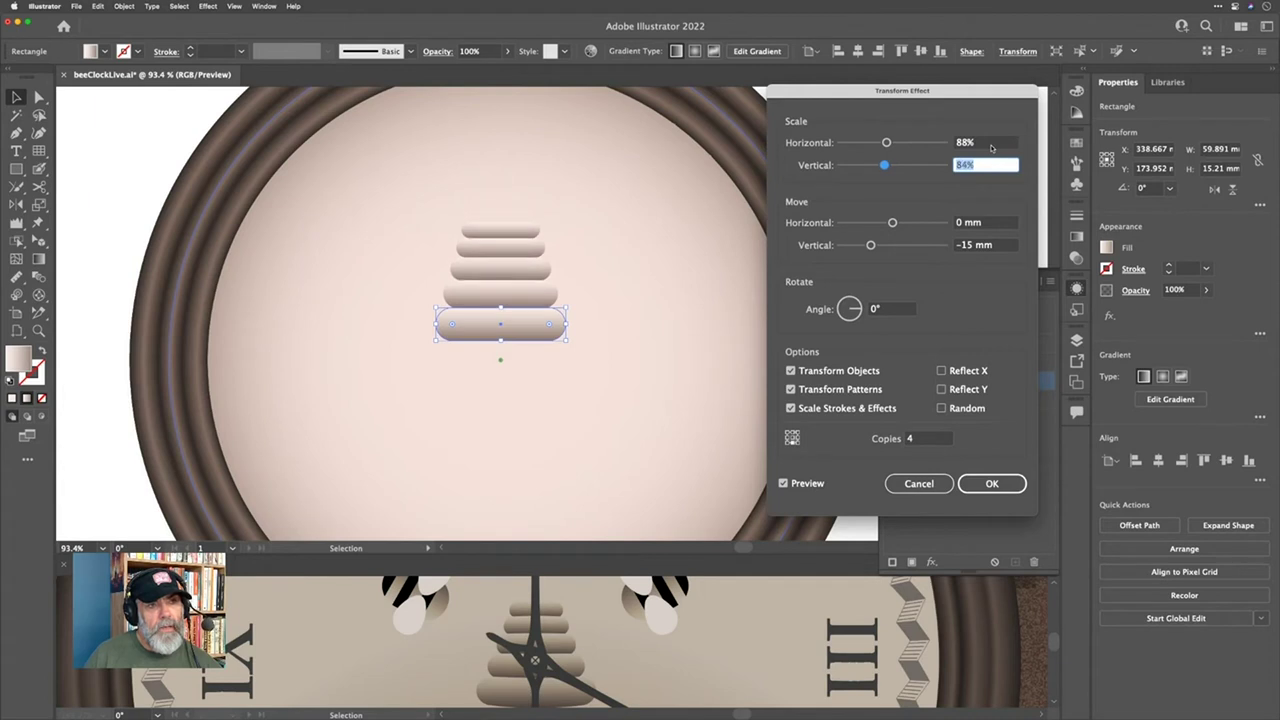
pyautogui.press('Up')
pyautogui.press('Up')
pyautogui.press('Up')
pyautogui.press('Up')
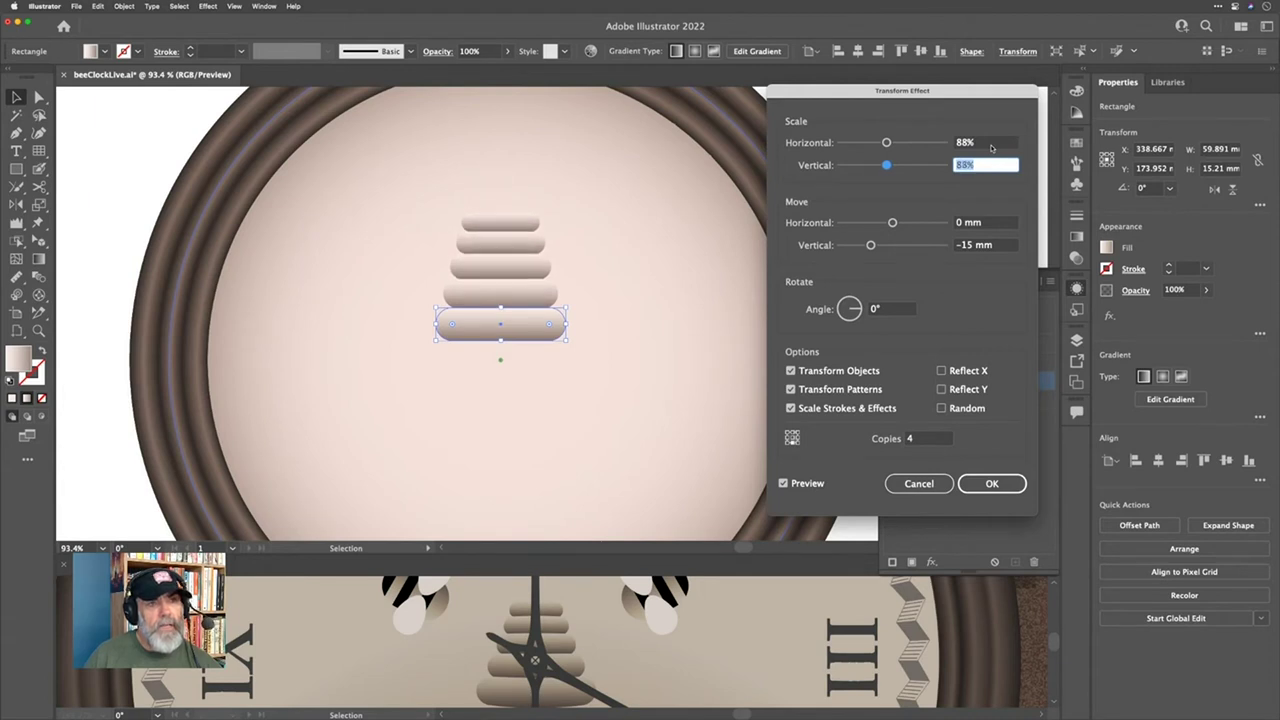
# Step: Reduce the Transform effect's horizontal scale to 85% and apply the effect
pyautogui.click(991, 148)
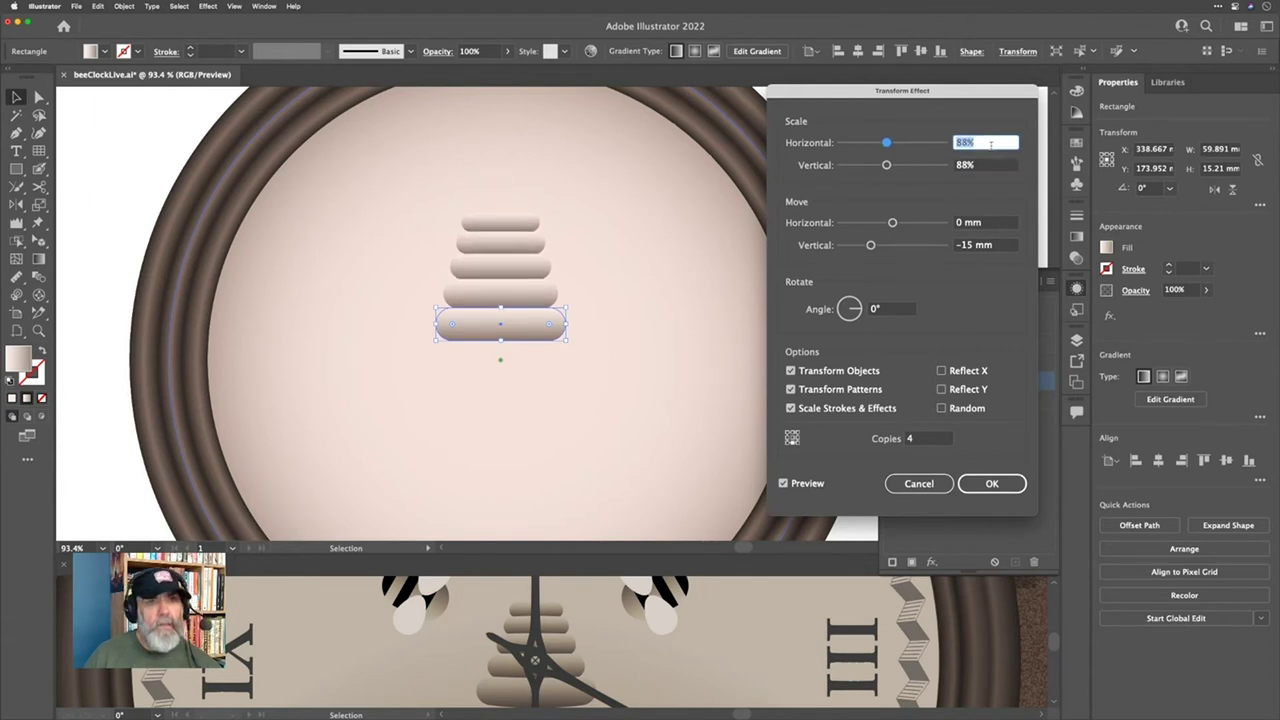
pyautogui.press('Down')
pyautogui.press('Down')
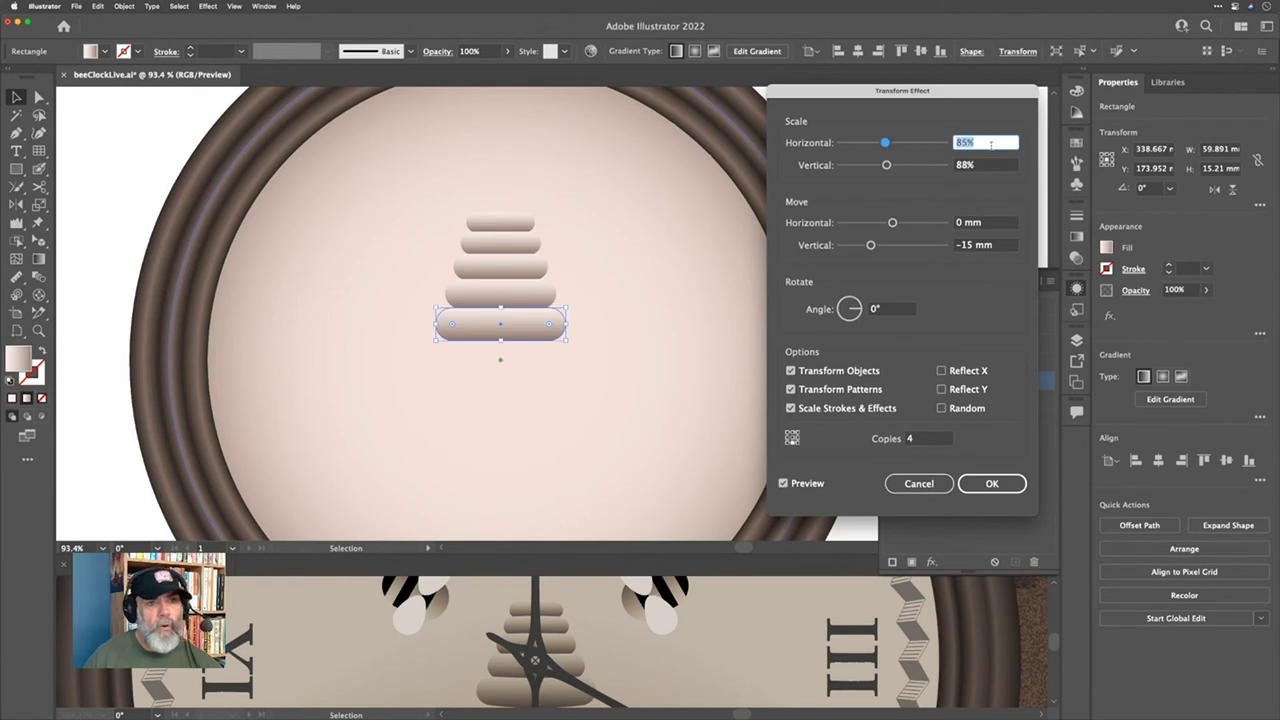
pyautogui.click(991, 483)
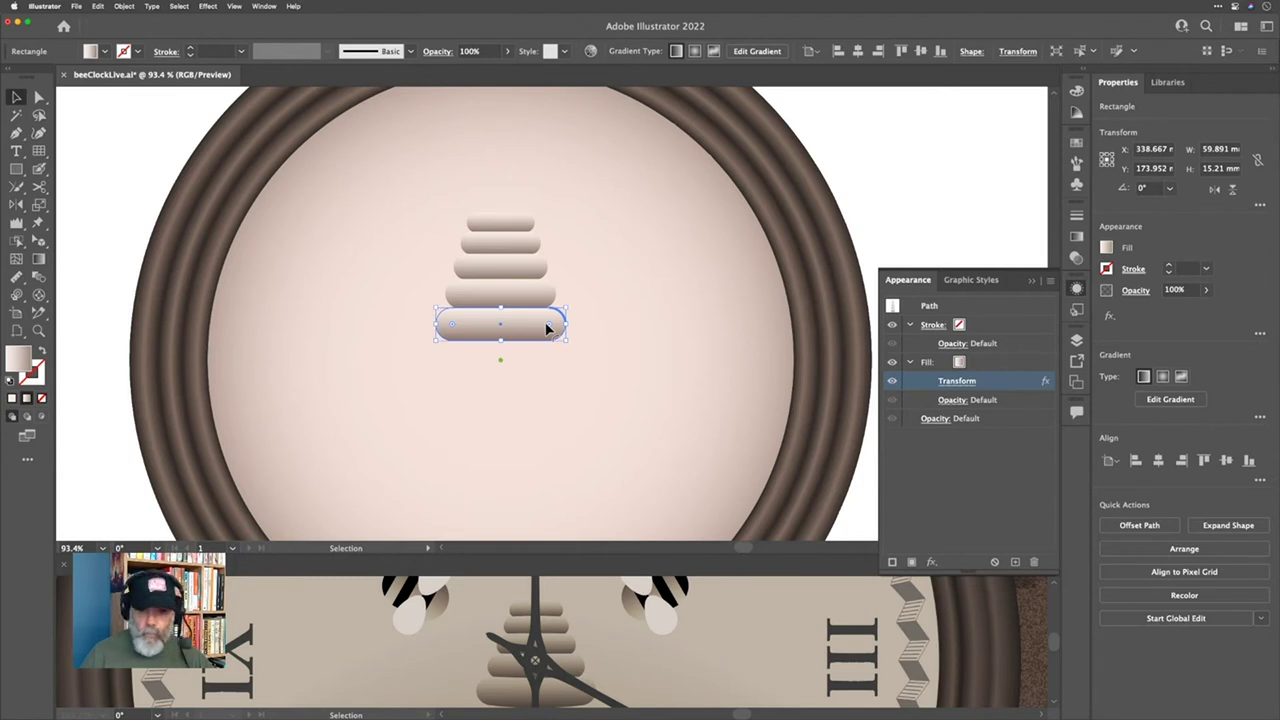
# Step: Group the rounded bar and start a Bulge warp effect on the group
pyautogui.press('a')
pyautogui.press('v')
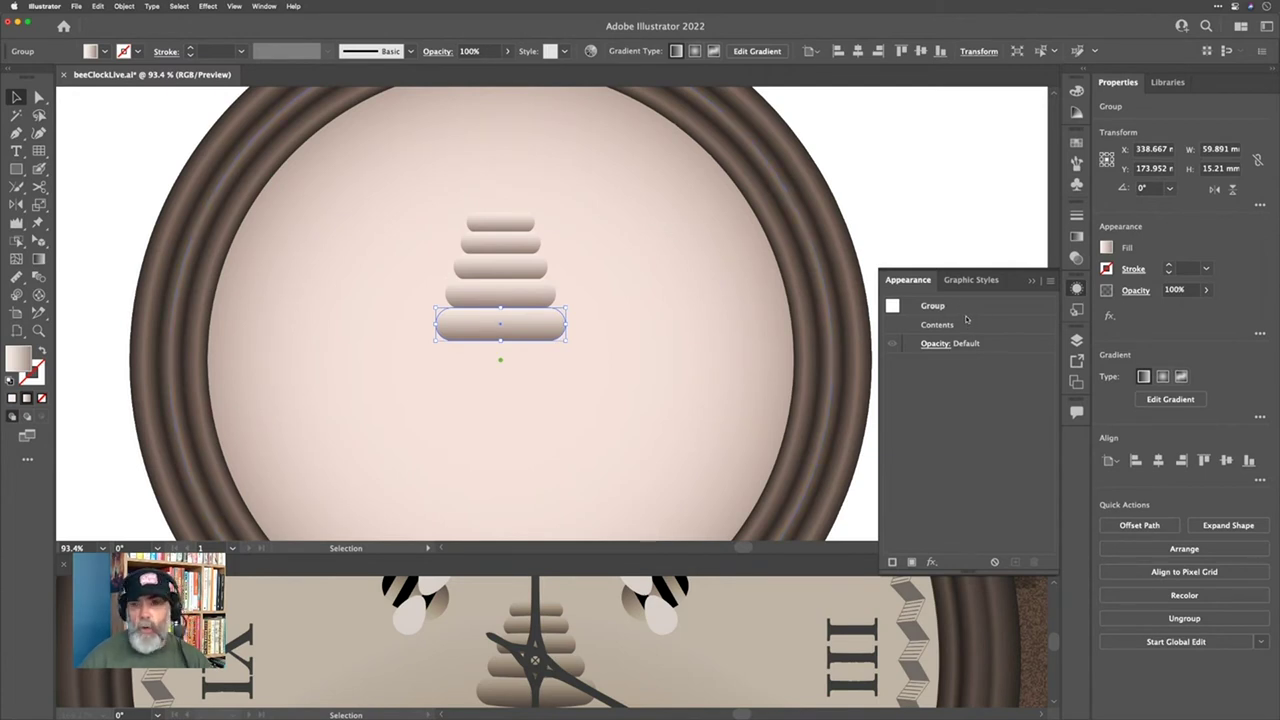
pyautogui.click(933, 562)
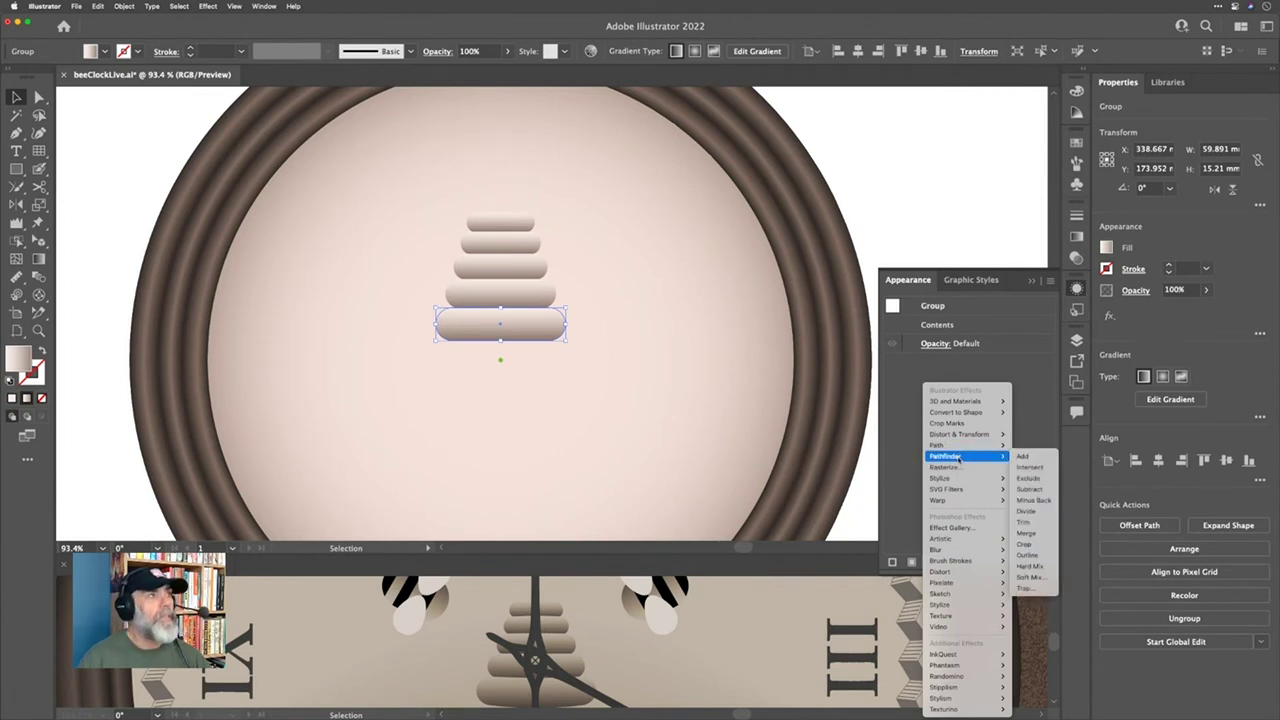
pyautogui.moveTo(972, 503)
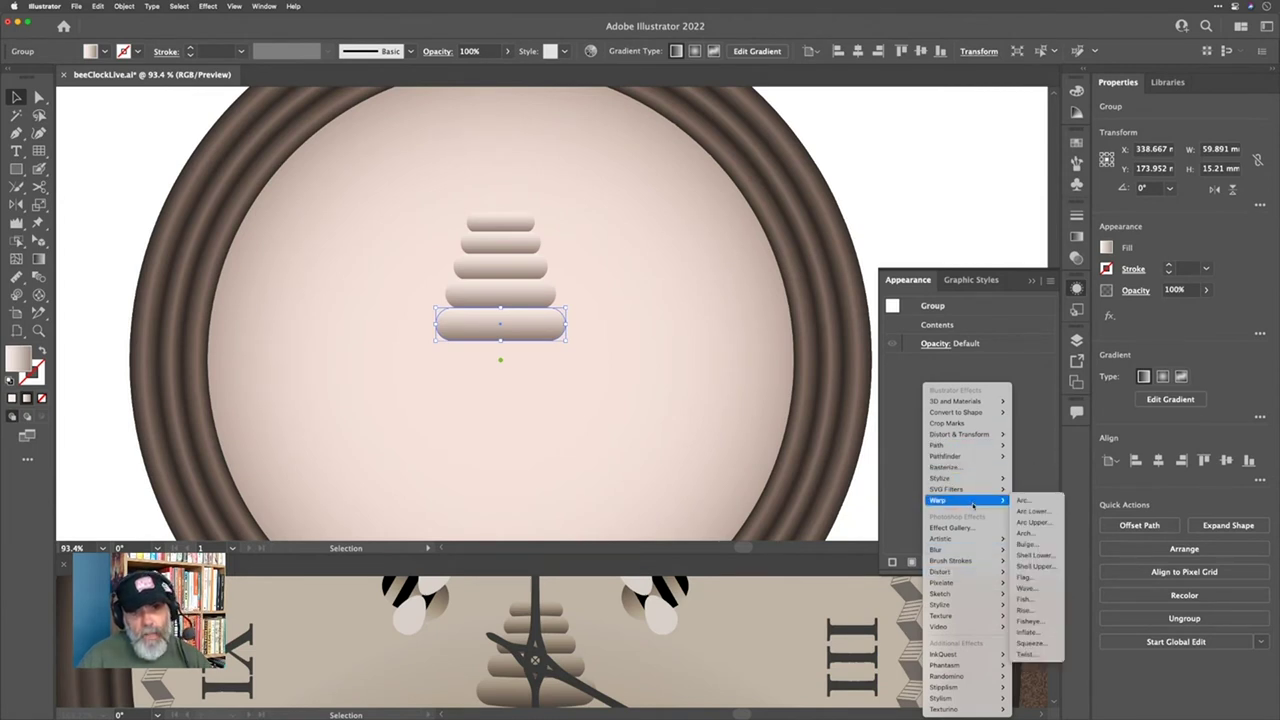
pyautogui.click(1035, 545)
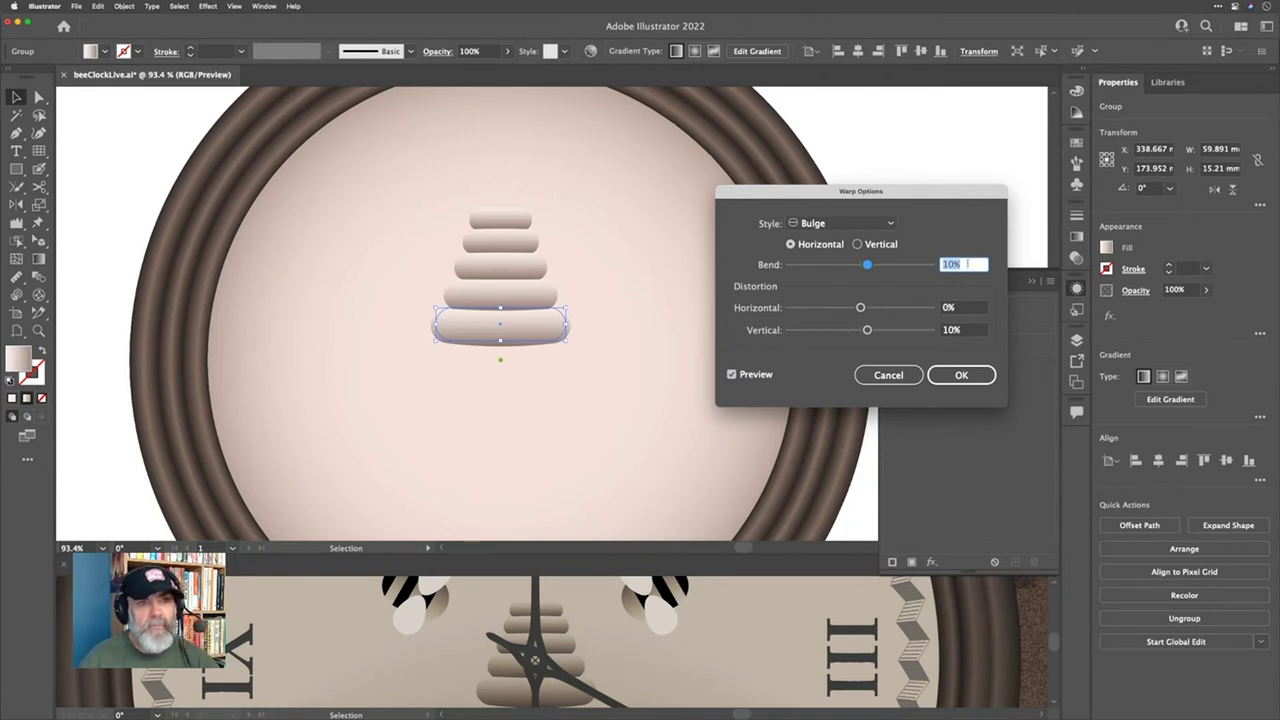
# Step: Set the Bulge warp's horizontal bend to 15%
pyautogui.click(970, 264)
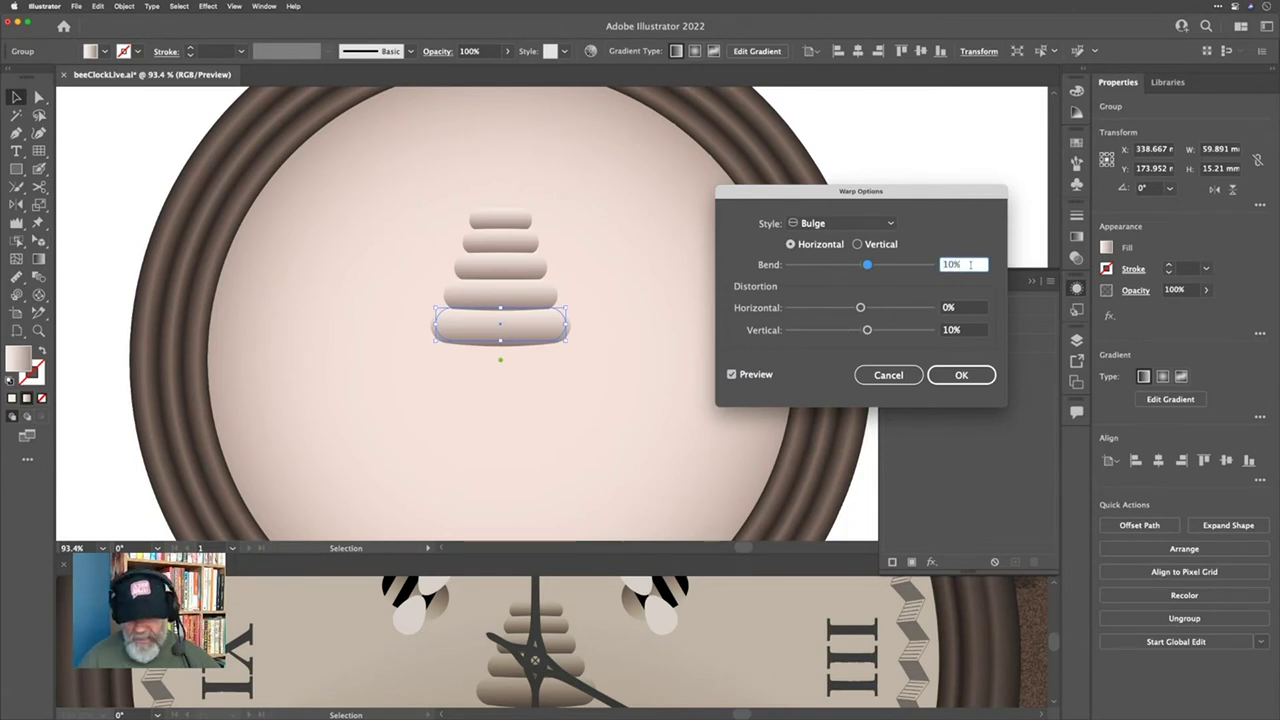
pyautogui.hotkey('shift', 'Up')
pyautogui.hotkey('shift', 'Up')
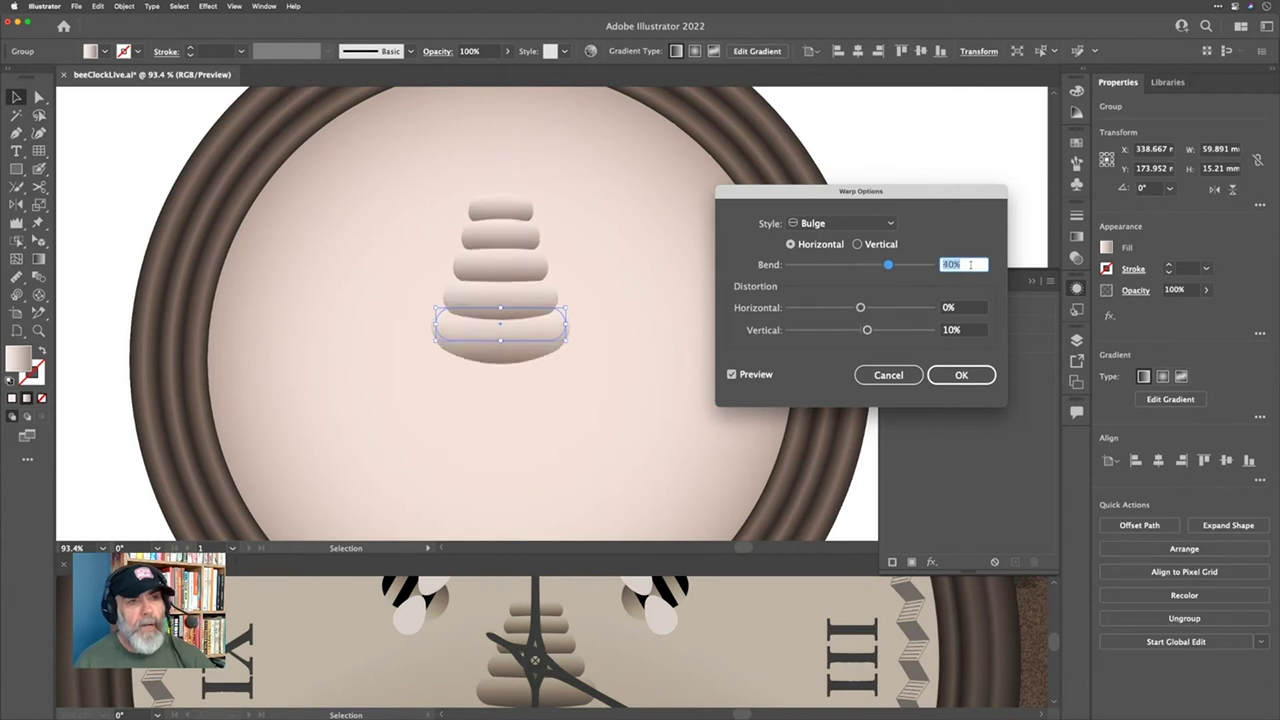
pyautogui.hotkey('shift', 'Down')
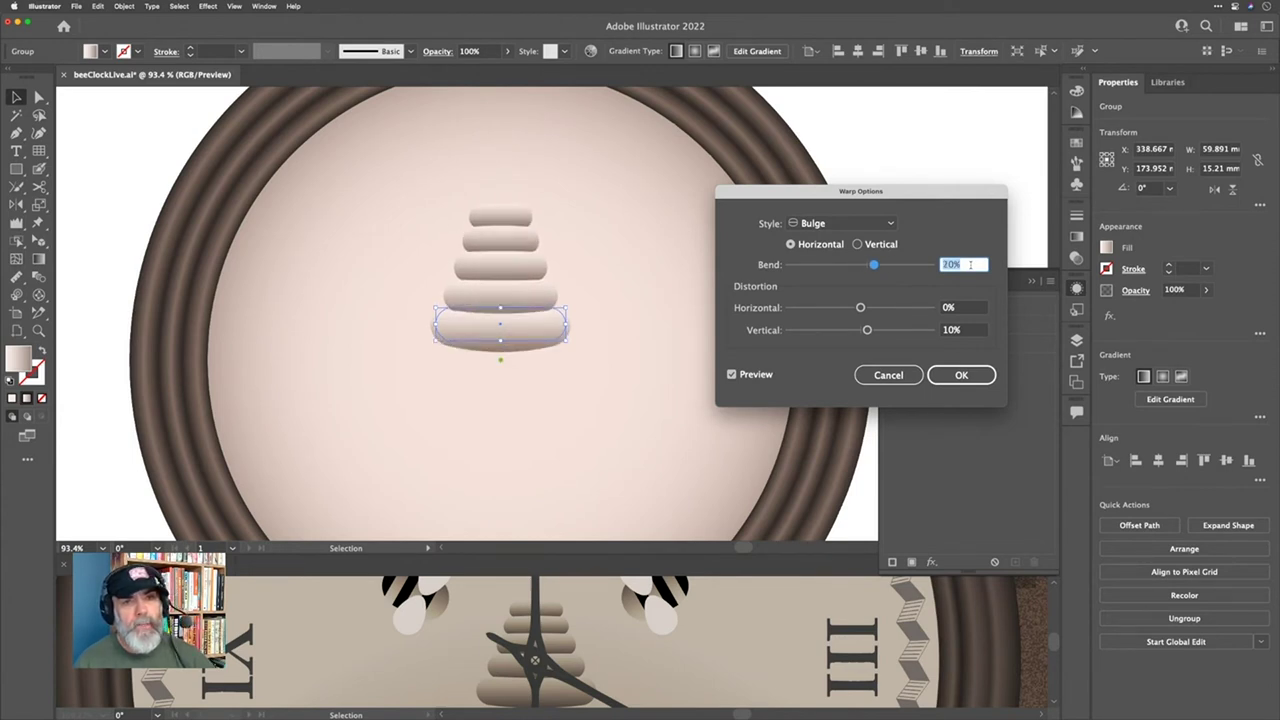
pyautogui.press('Down')
pyautogui.press('Down')
pyautogui.press('Down')
pyautogui.press('Down')
pyautogui.press('Down')
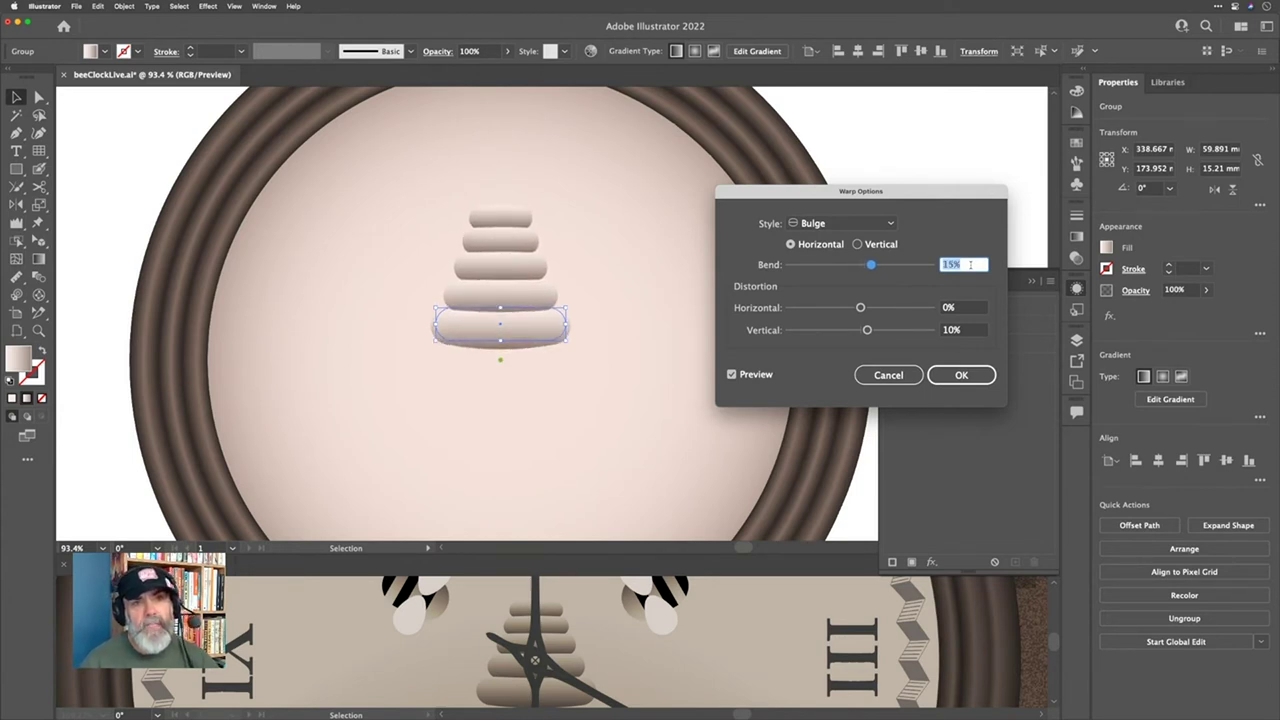
# Step: Try raising the Bulge warp's vertical distortion to 80%
pyautogui.press('Tab')
pyautogui.press('Tab')
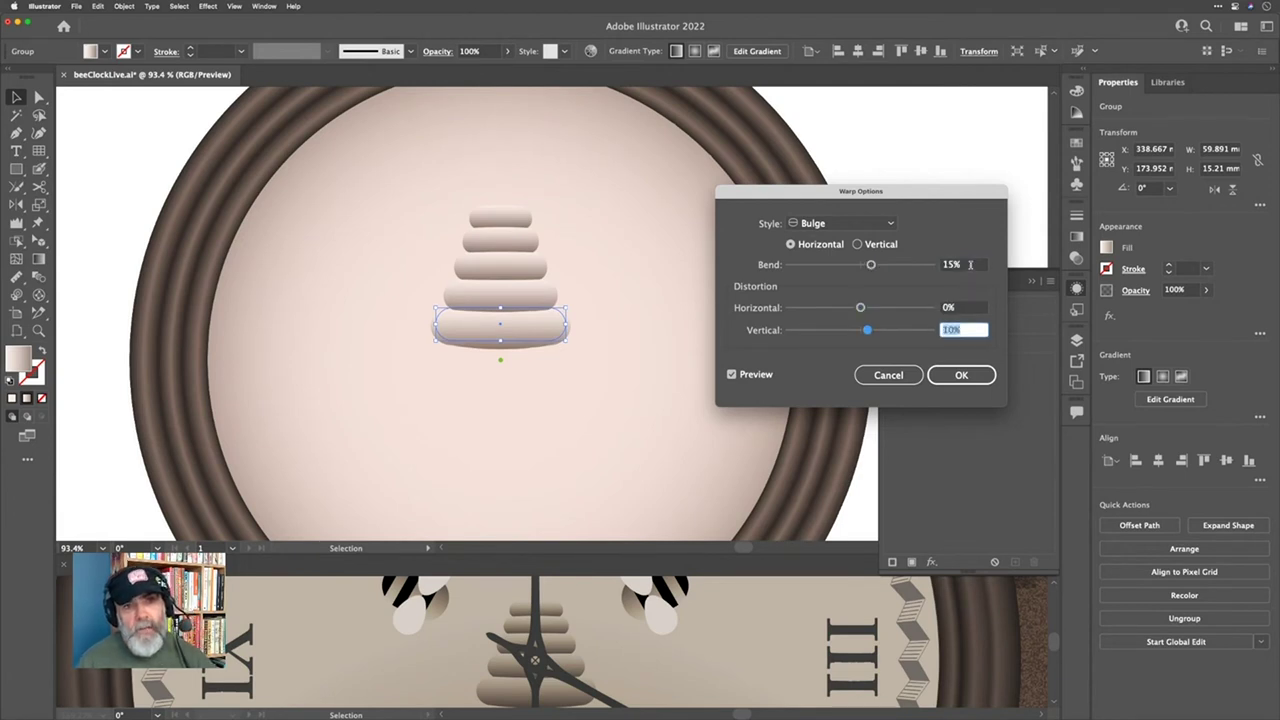
pyautogui.hotkey('shift', 'Up')
pyautogui.hotkey('shift', 'Up')
pyautogui.hotkey('shift', 'Up')
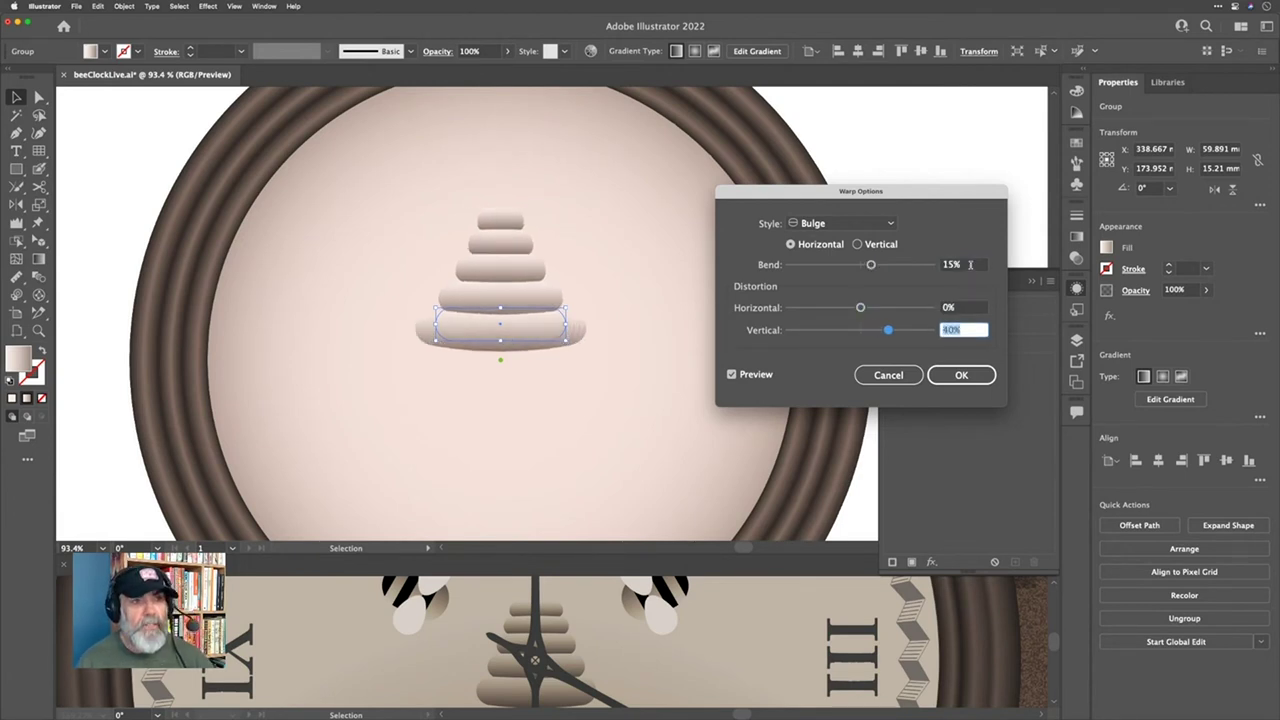
pyautogui.hotkey('shift', 'Up')
pyautogui.hotkey('shift', 'Up')
pyautogui.hotkey('shift', 'Up')
pyautogui.hotkey('shift', 'Up')
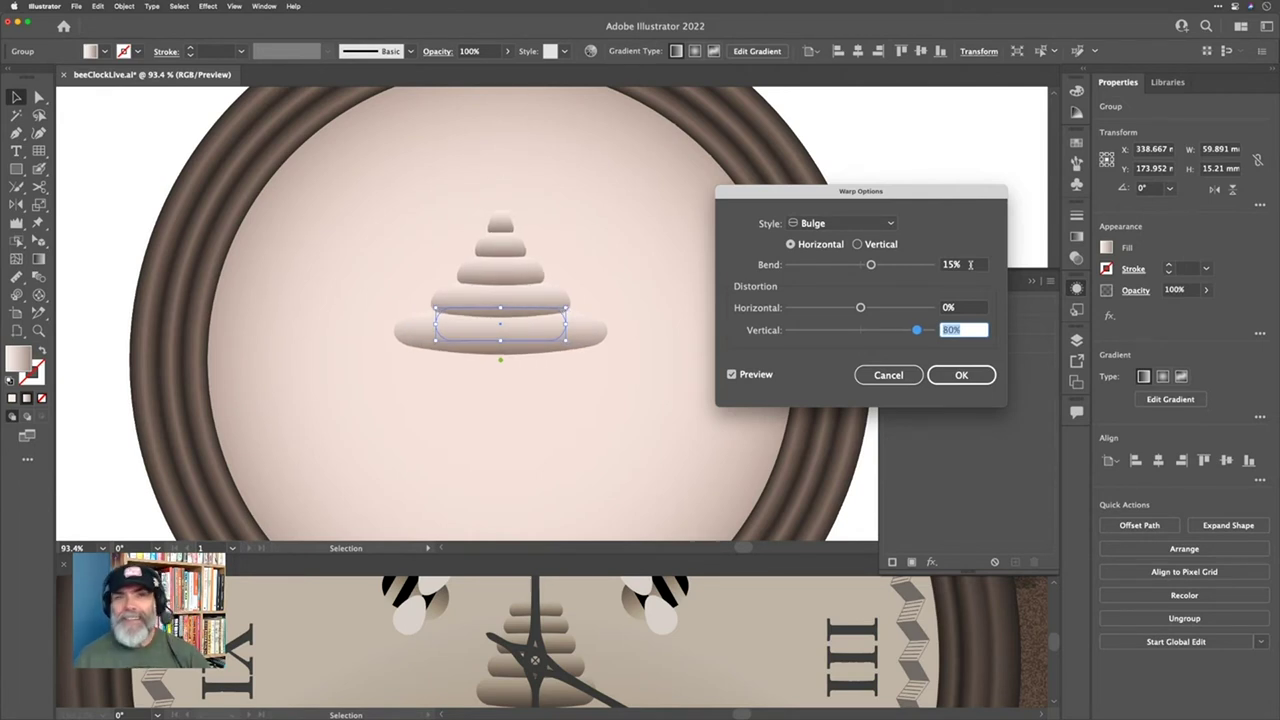
# Step: Try lowering the Bulge warp's vertical distortion to -60%
pyautogui.hotkey('shift', 'Down')
pyautogui.hotkey('shift', 'Down')
pyautogui.hotkey('shift', 'Down')
pyautogui.hotkey('shift', 'Down')
pyautogui.hotkey('shift', 'Down')
pyautogui.hotkey('shift', 'Down')
pyautogui.hotkey('shift', 'Down')
pyautogui.hotkey('shift', 'Down')
pyautogui.hotkey('shift', 'Down')
pyautogui.hotkey('shift', 'Down')
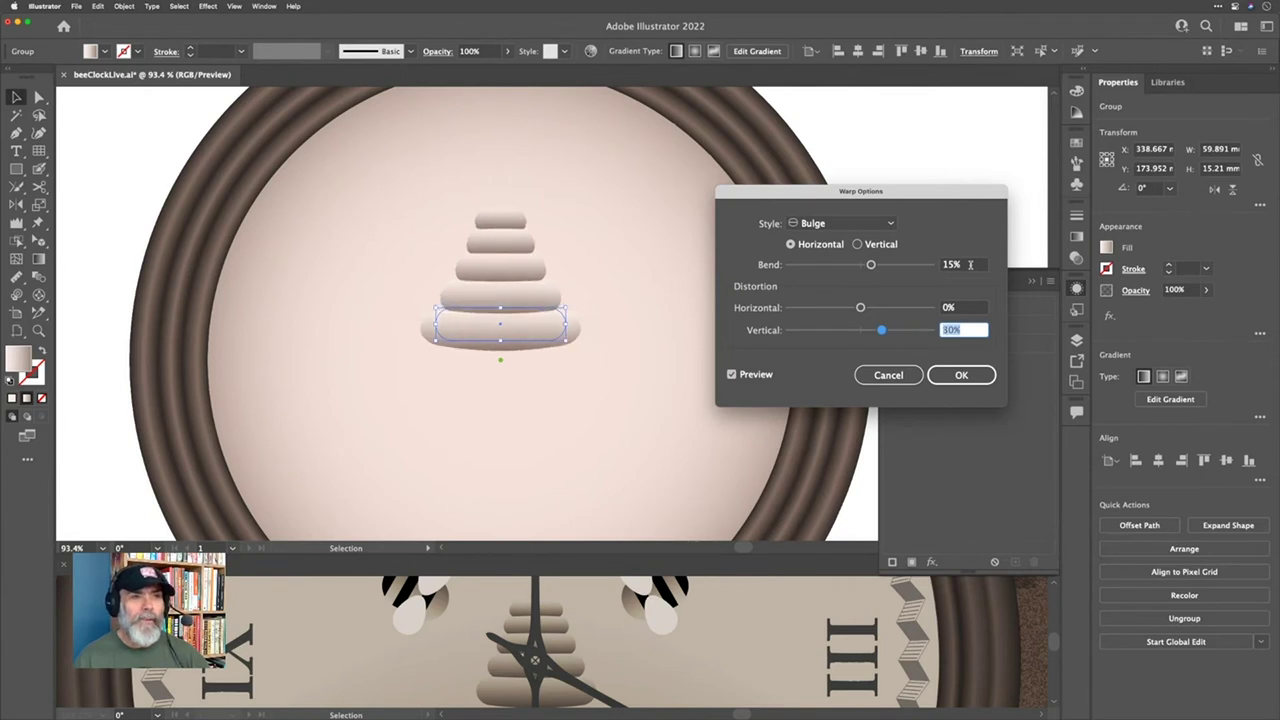
pyautogui.hotkey('shift', 'Down')
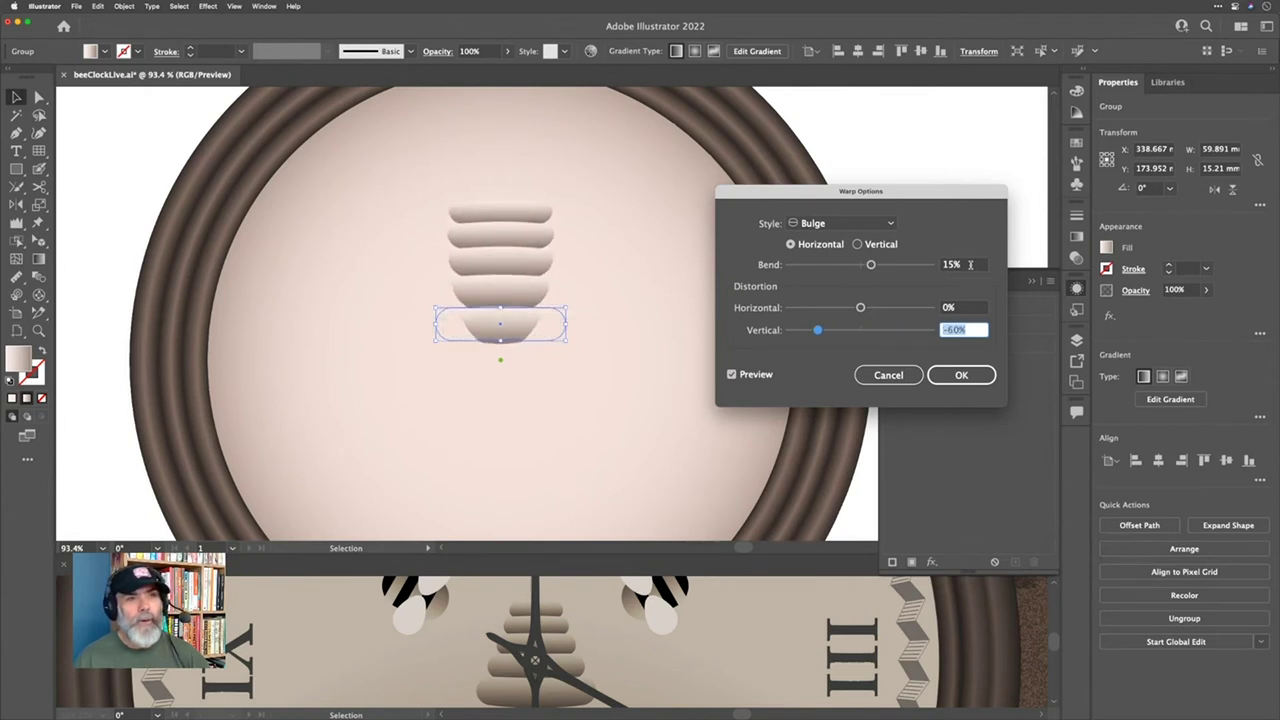
# Step: Set the Bulge warp's vertical distortion to 20% and apply the warp to the beehive group
pyautogui.hotkey('shift', 'Up')
pyautogui.hotkey('shift', 'Up')
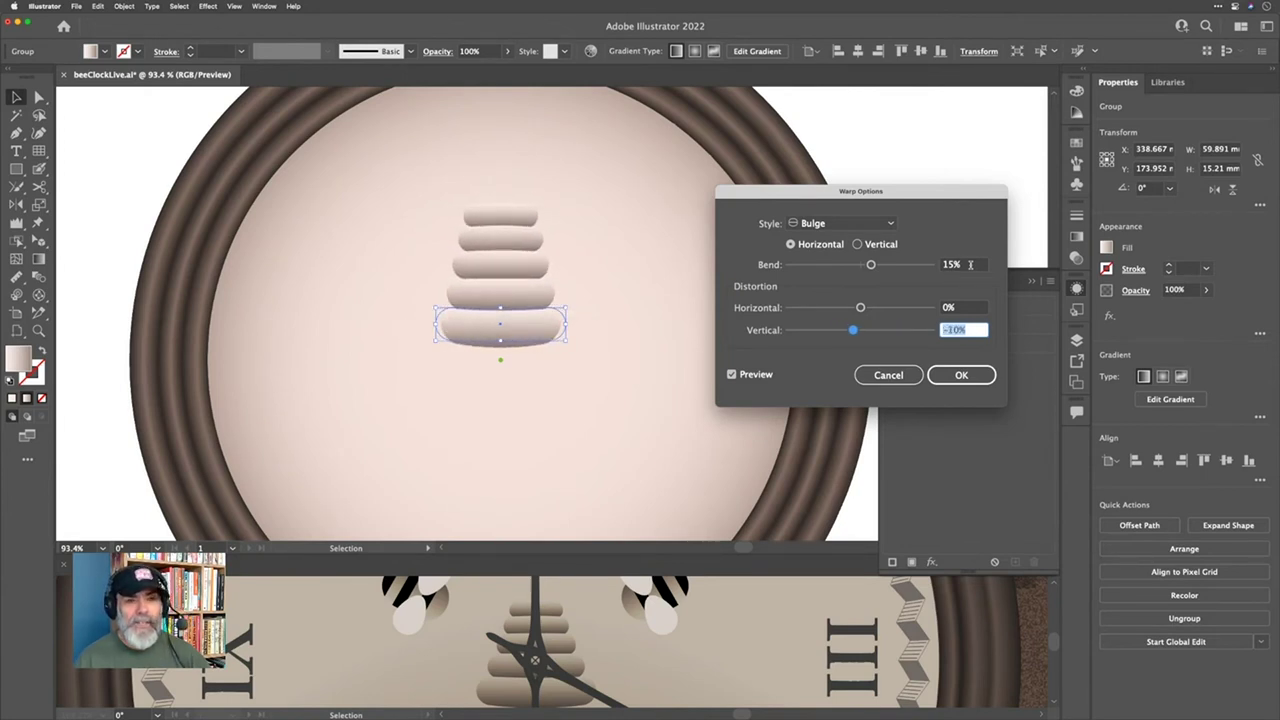
pyautogui.hotkey('shift', 'Up')
pyautogui.hotkey('shift', 'Up')
pyautogui.hotkey('shift', 'Up')
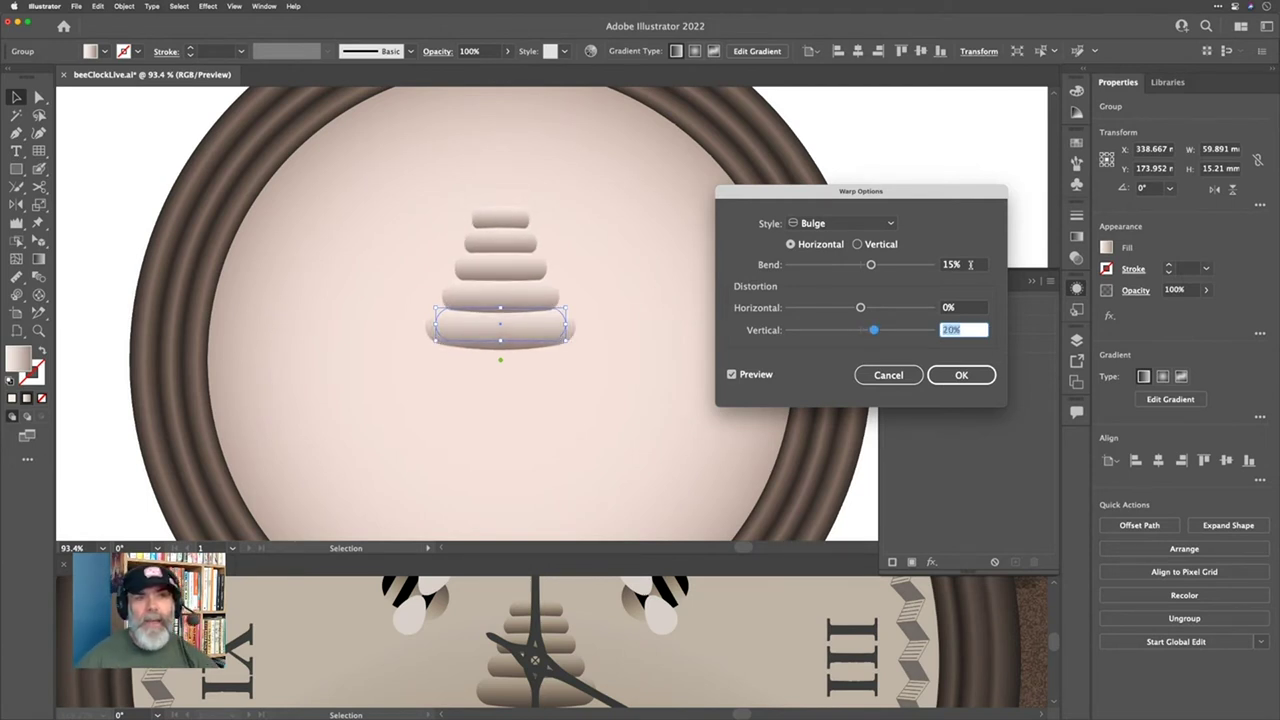
pyautogui.click(963, 377)
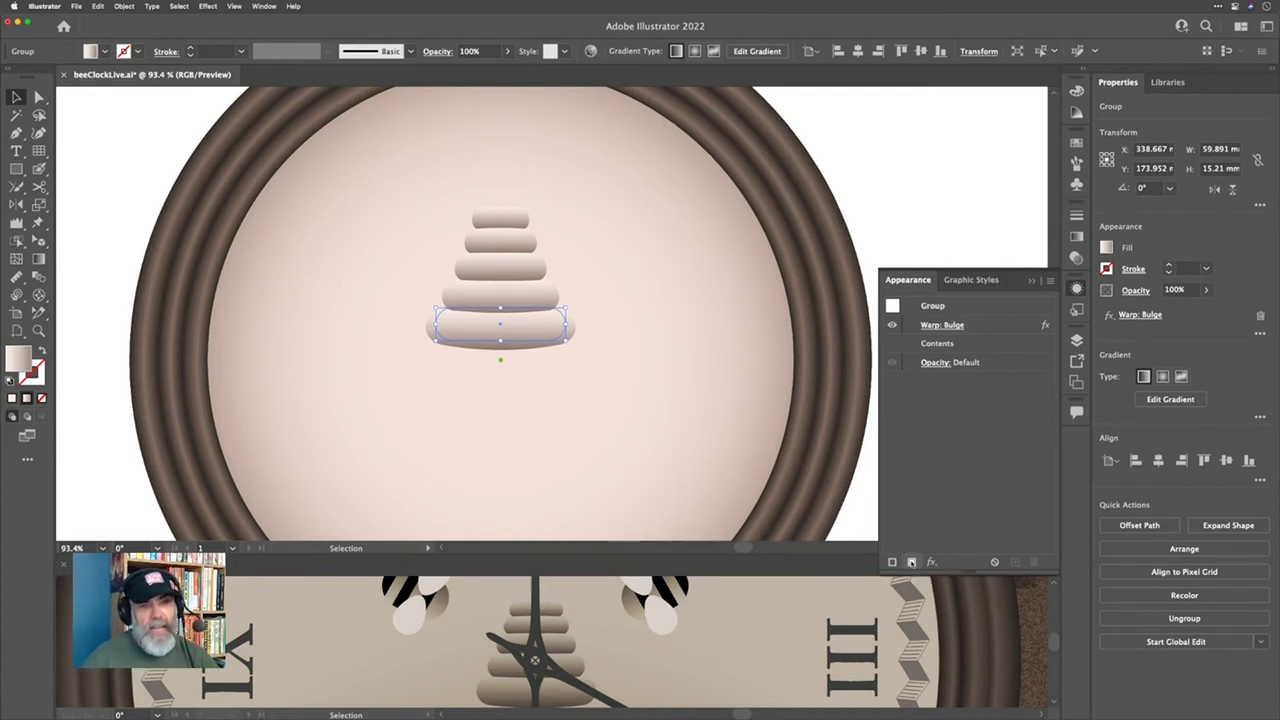
# Step: Add a new fill to the beehive group and turn it into a linear gradient at -90°
pyautogui.click(911, 562)
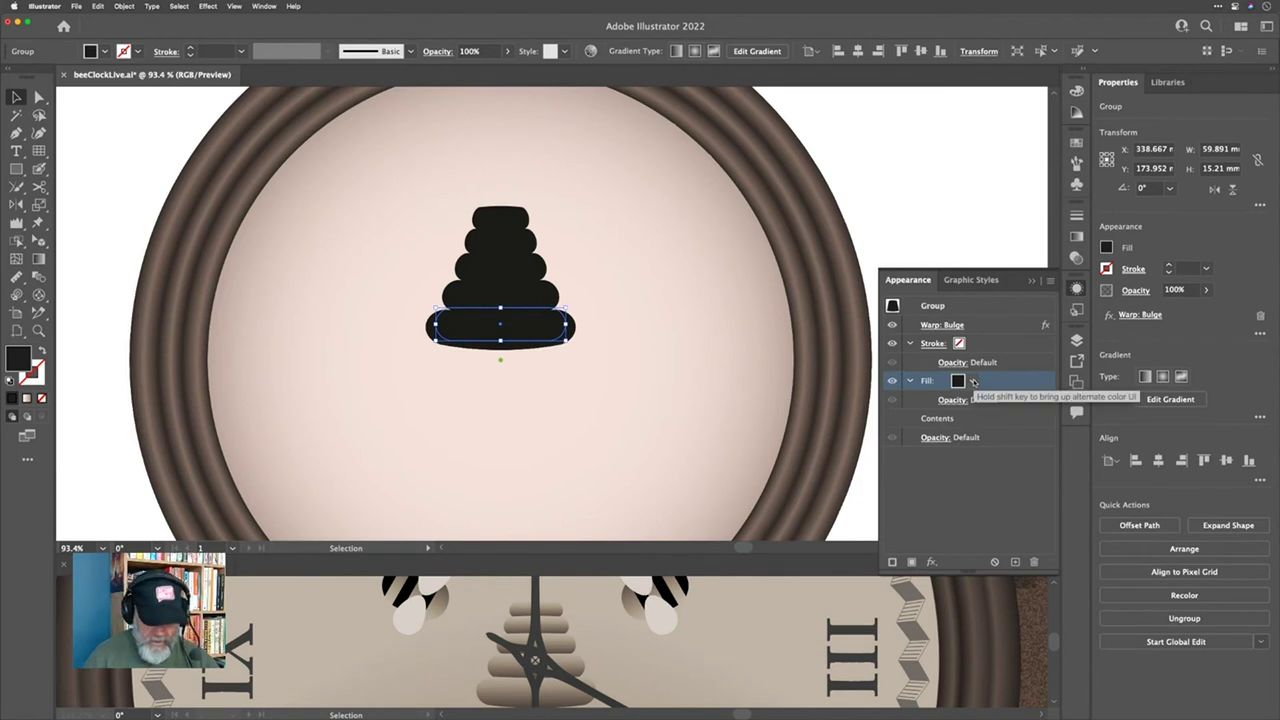
pyautogui.press('.')
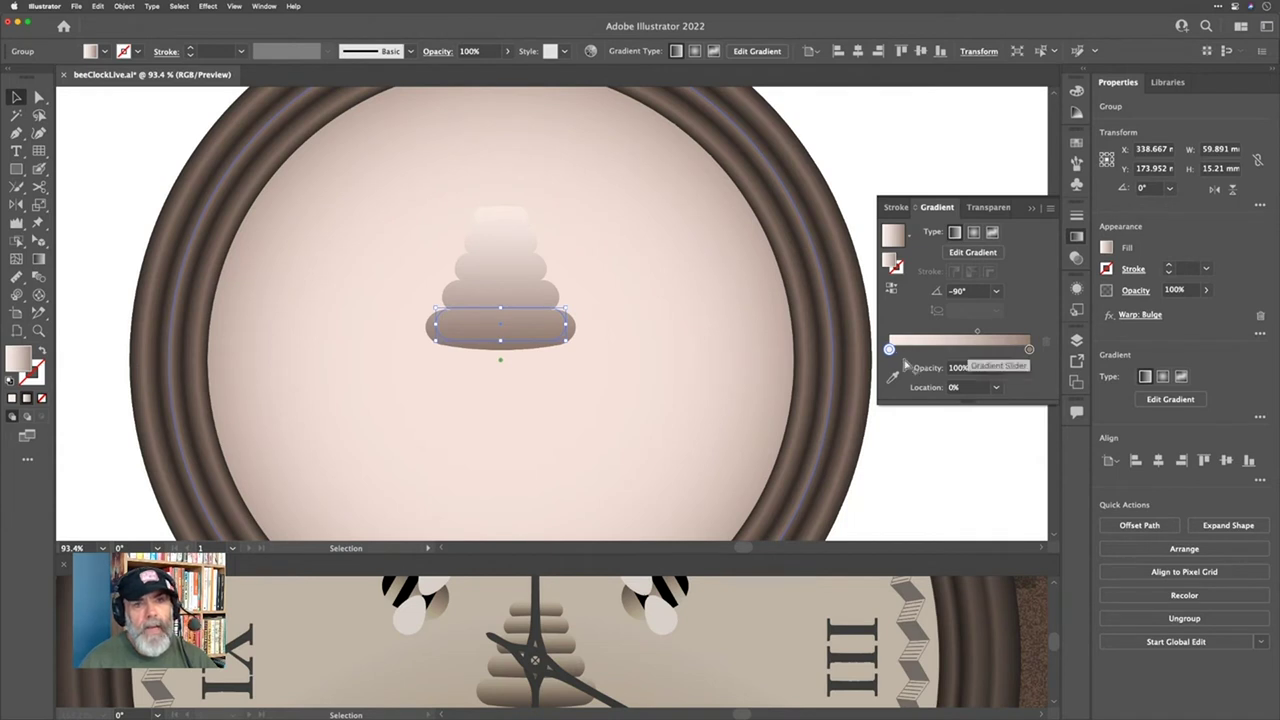
# Step: Set both colour stops of the beehive group's gradient to the same greyish-brown swatch
pyautogui.doubleClick(1029, 349)
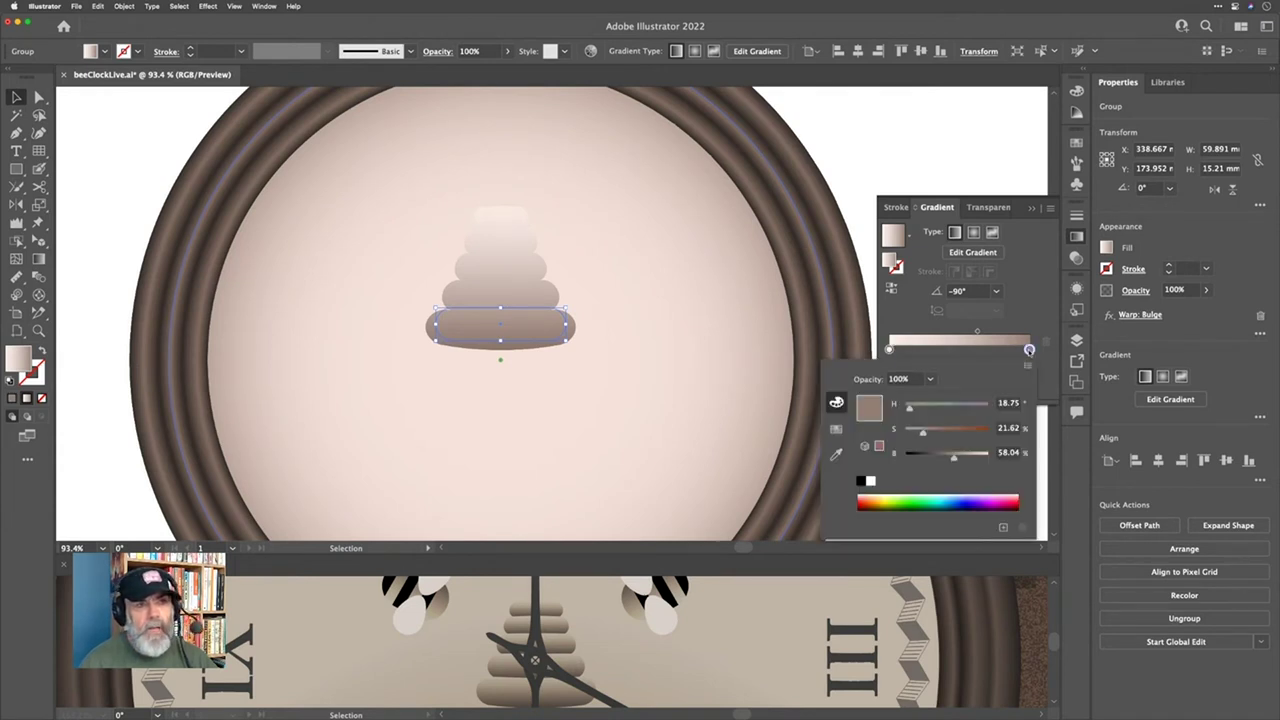
pyautogui.click(836, 428)
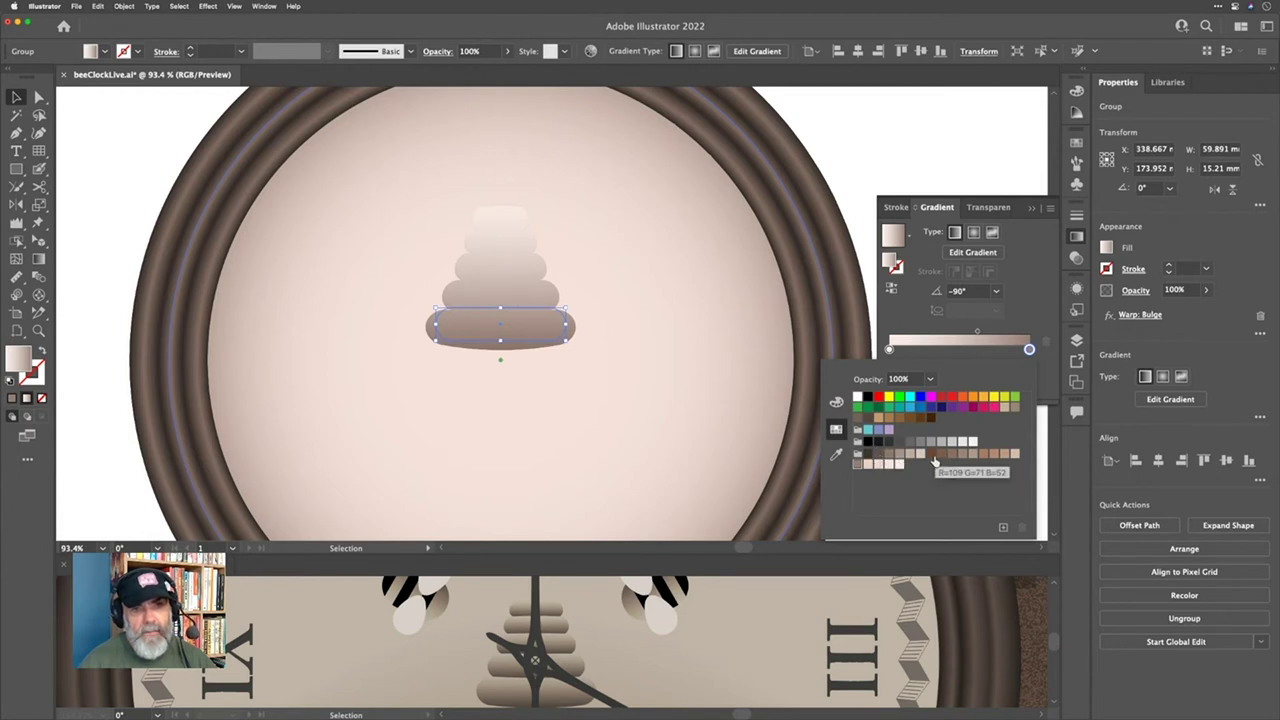
pyautogui.click(888, 457)
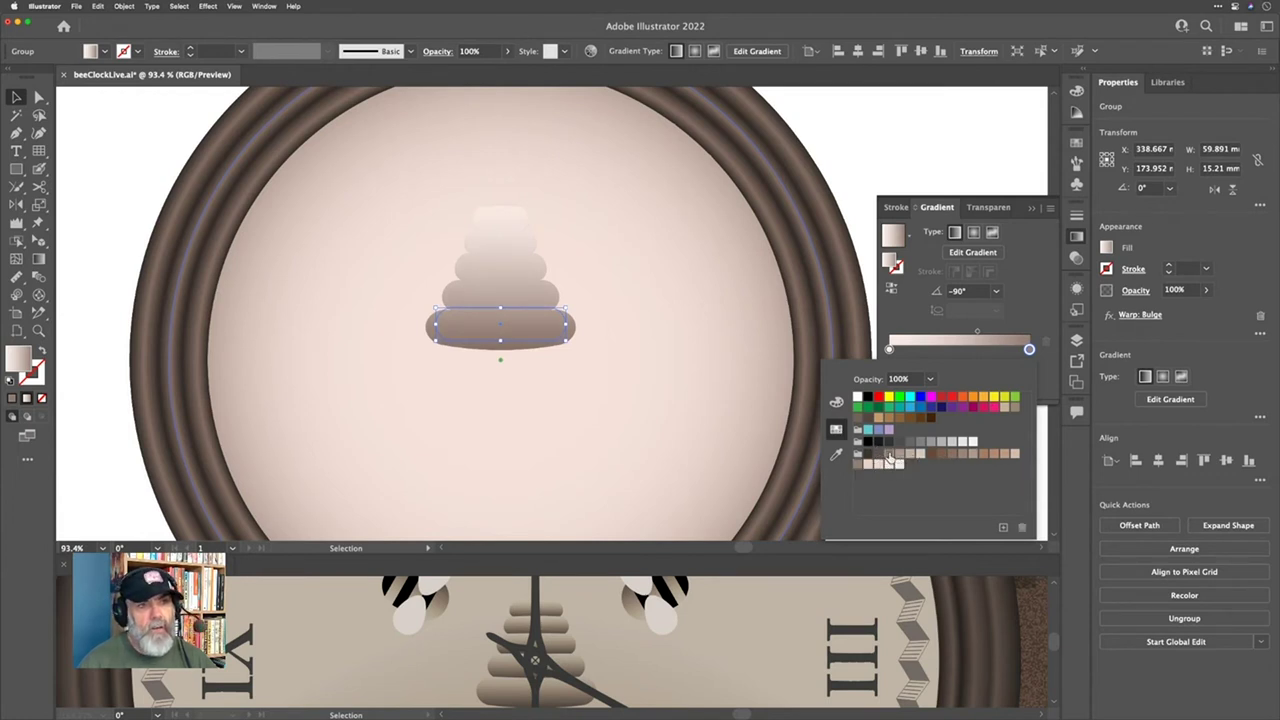
pyautogui.press('Escape')
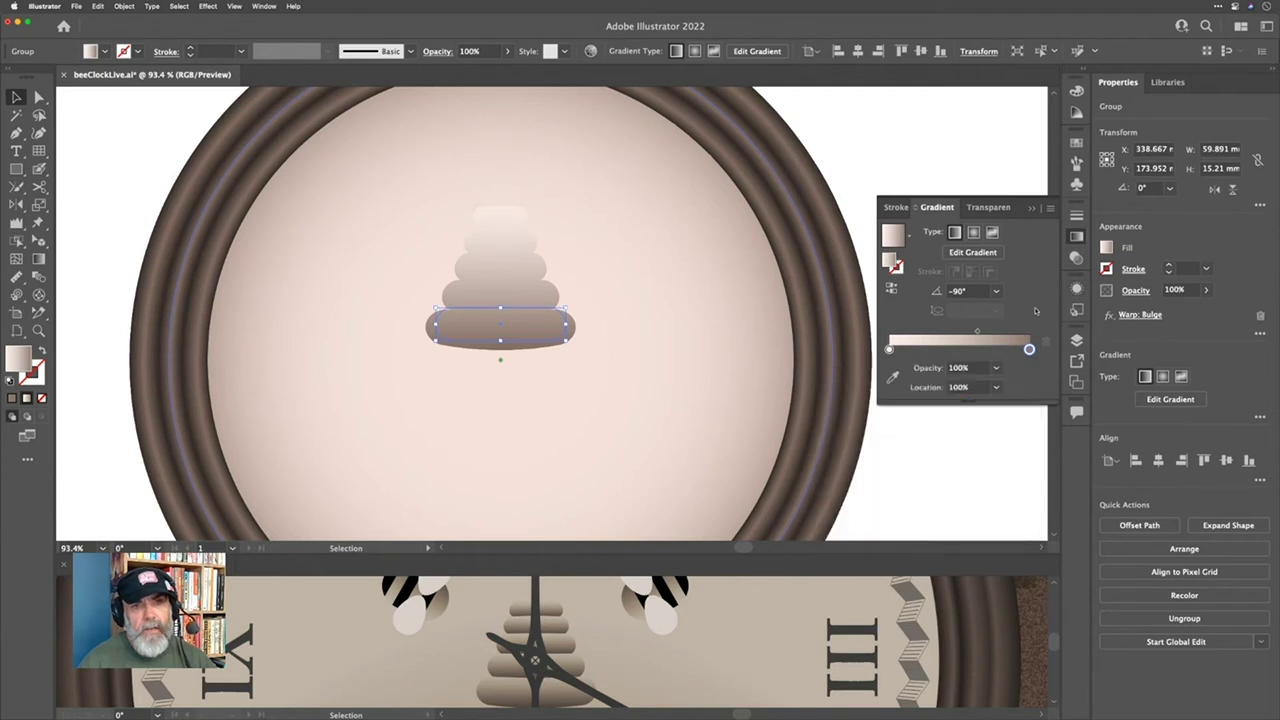
pyautogui.doubleClick(889, 350)
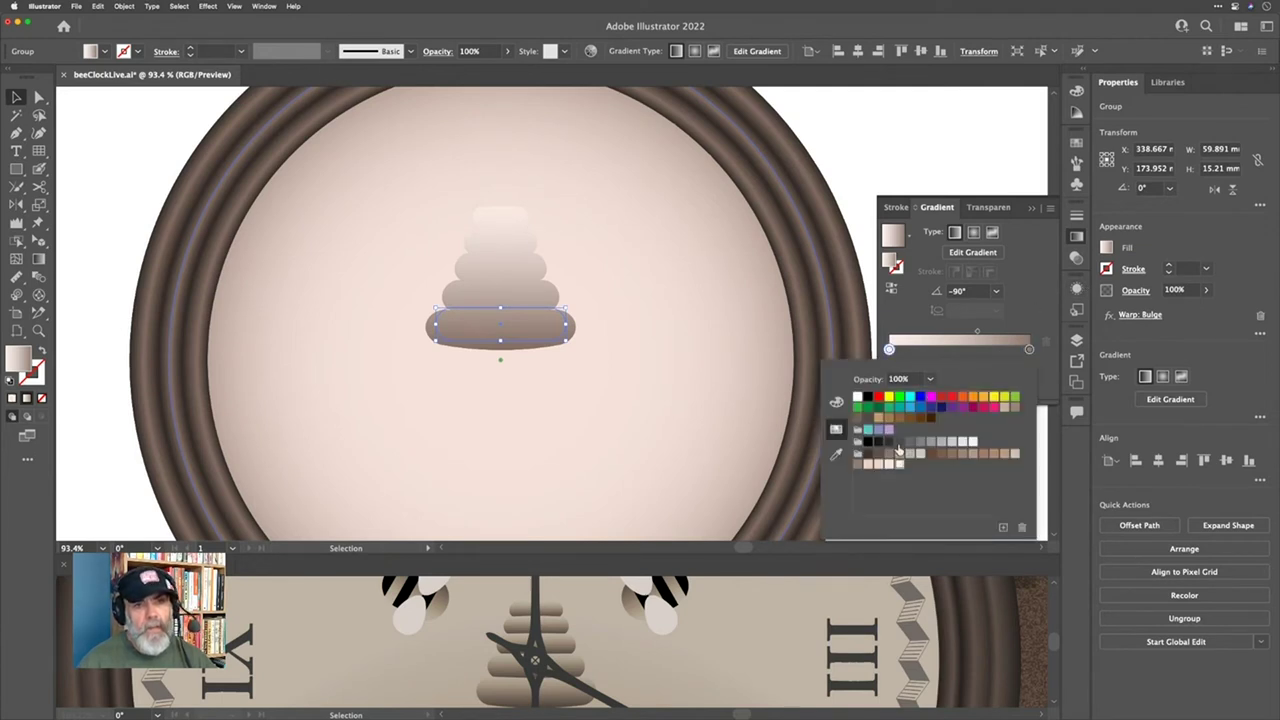
pyautogui.click(889, 455)
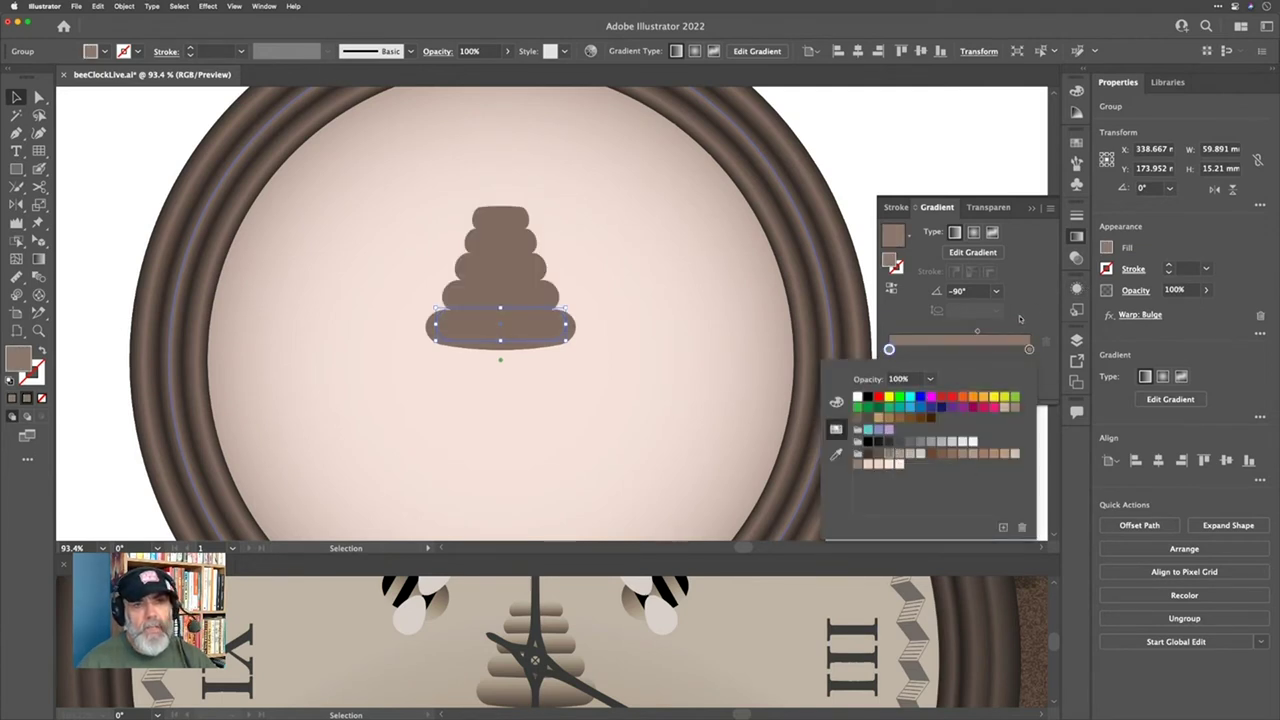
# Step: Set the beehive gradient's first colour stop to 0% opacity and redraw the gradient across the bottom bar at about -9°
pyautogui.press('Escape')
pyautogui.click(996, 368)
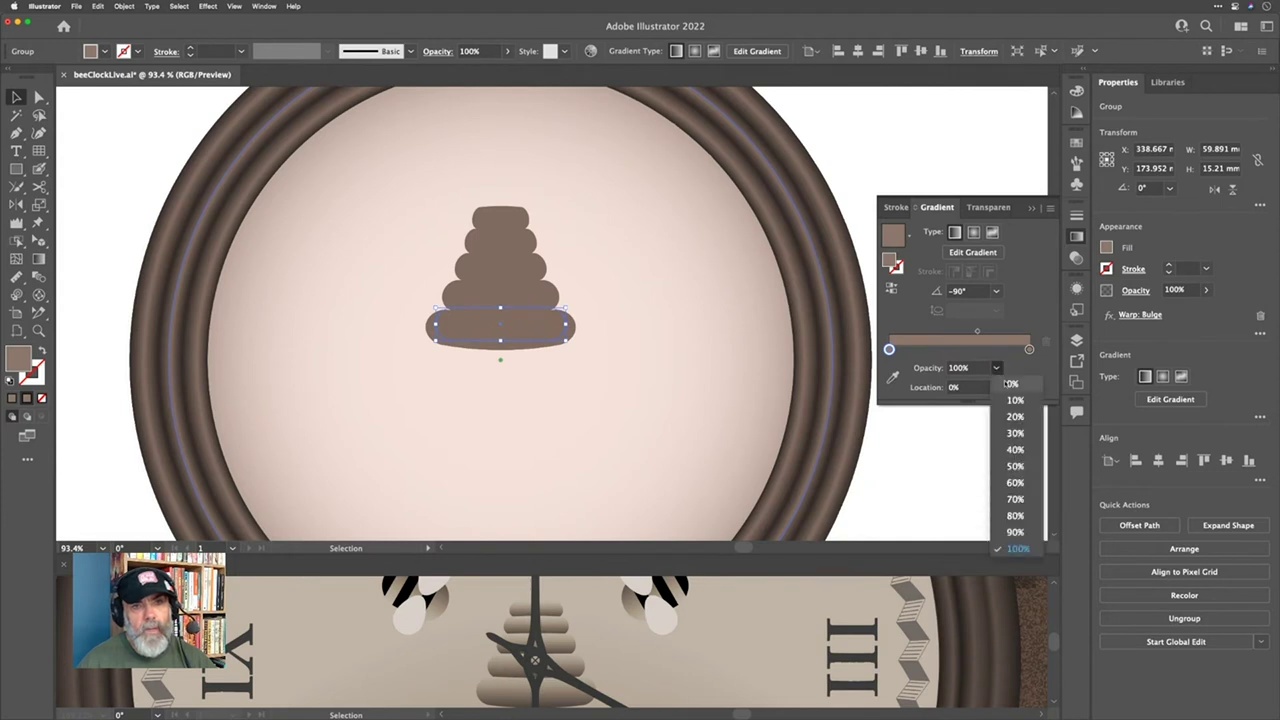
pyautogui.click(1005, 385)
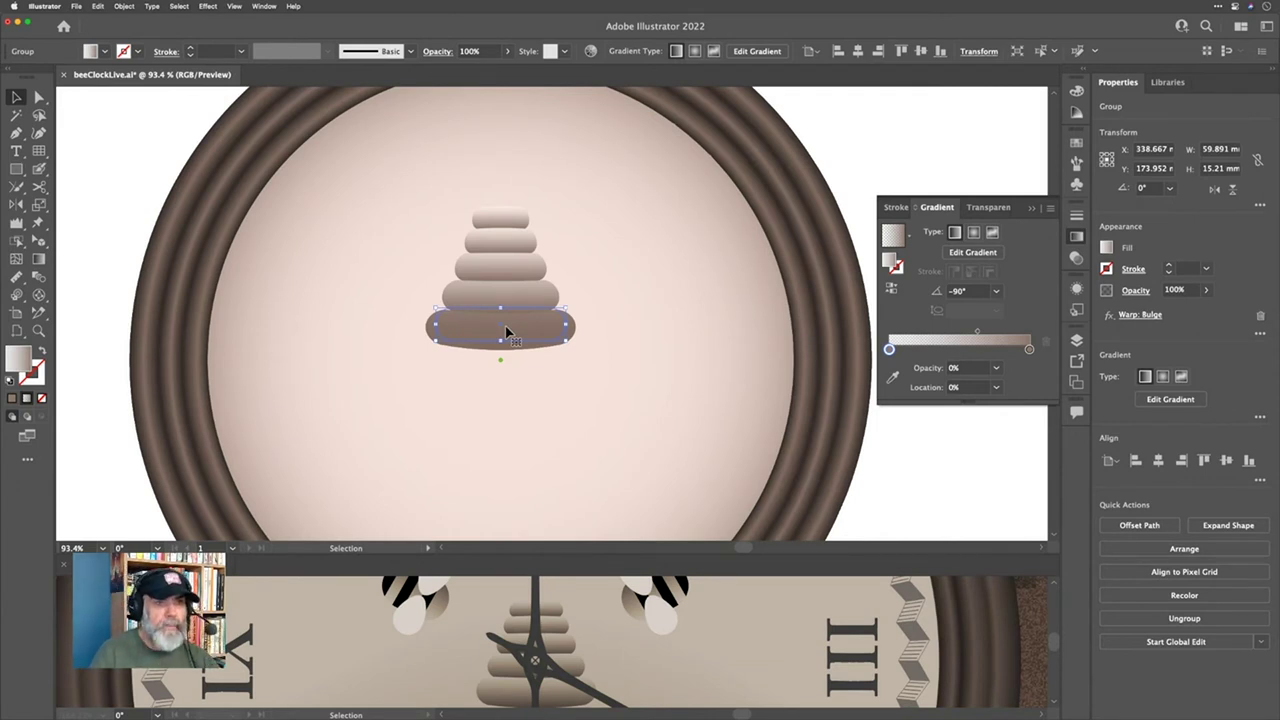
pyautogui.press('g')
pyautogui.moveTo(434, 270)
pyautogui.mouseDown()
pyautogui.moveTo(529, 272)
pyautogui.moveTo(516, 280)
pyautogui.moveTo(527, 273)
pyautogui.moveTo(515, 326)
pyautogui.mouseUp()
# Step: Set the opacity of the beehive gradient's end colour stop to 70% and deselect the beehive
pyautogui.click(1029, 331)
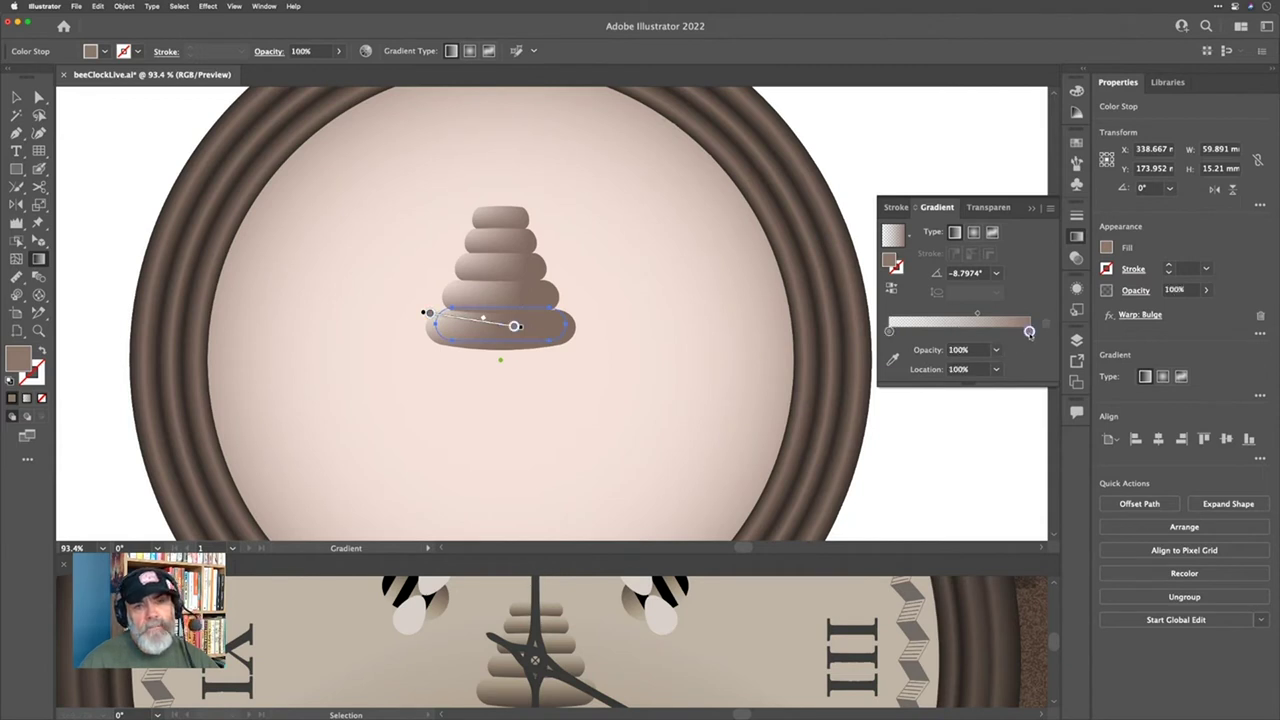
pyautogui.doubleClick(1029, 331)
pyautogui.click(931, 362)
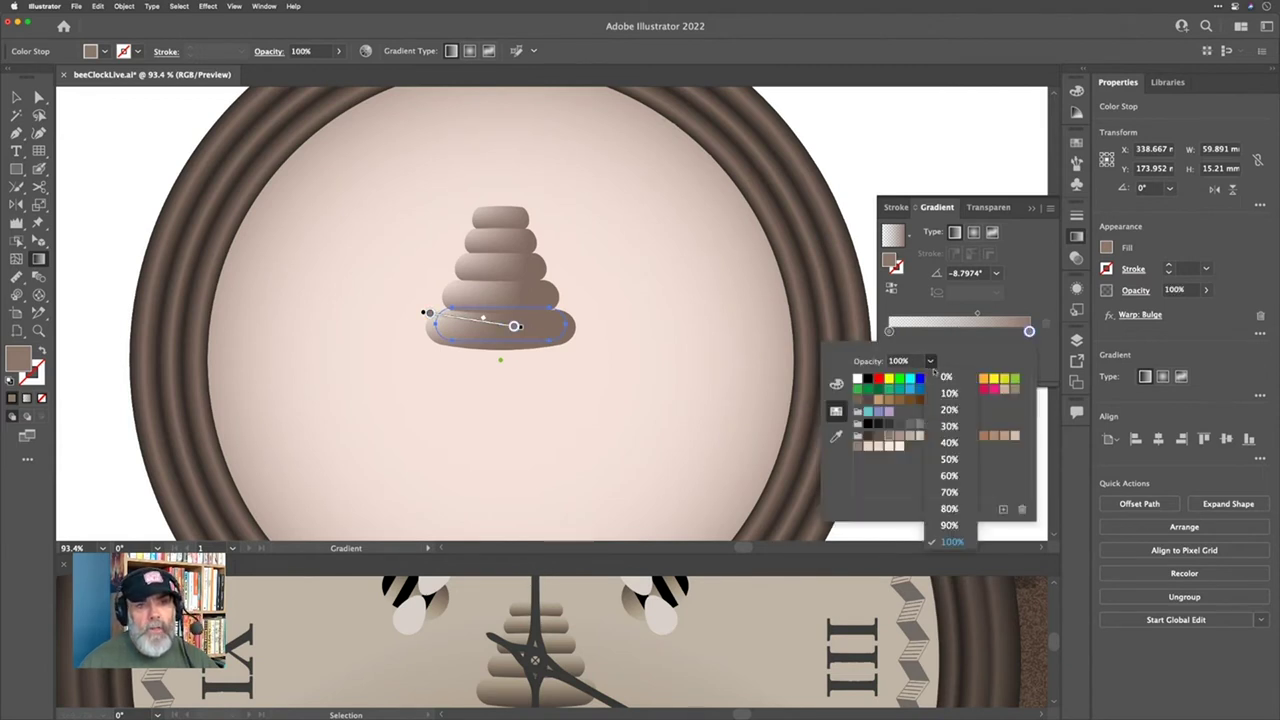
pyautogui.click(947, 393)
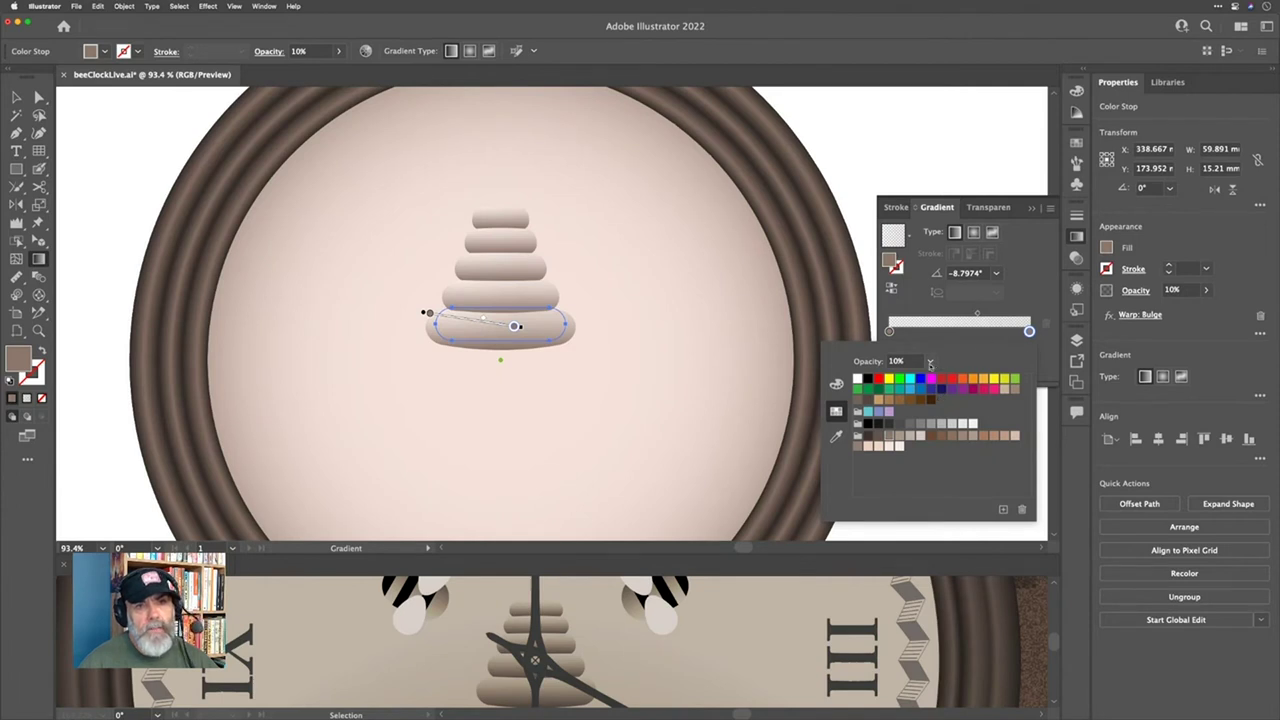
pyautogui.click(931, 362)
pyautogui.click(949, 493)
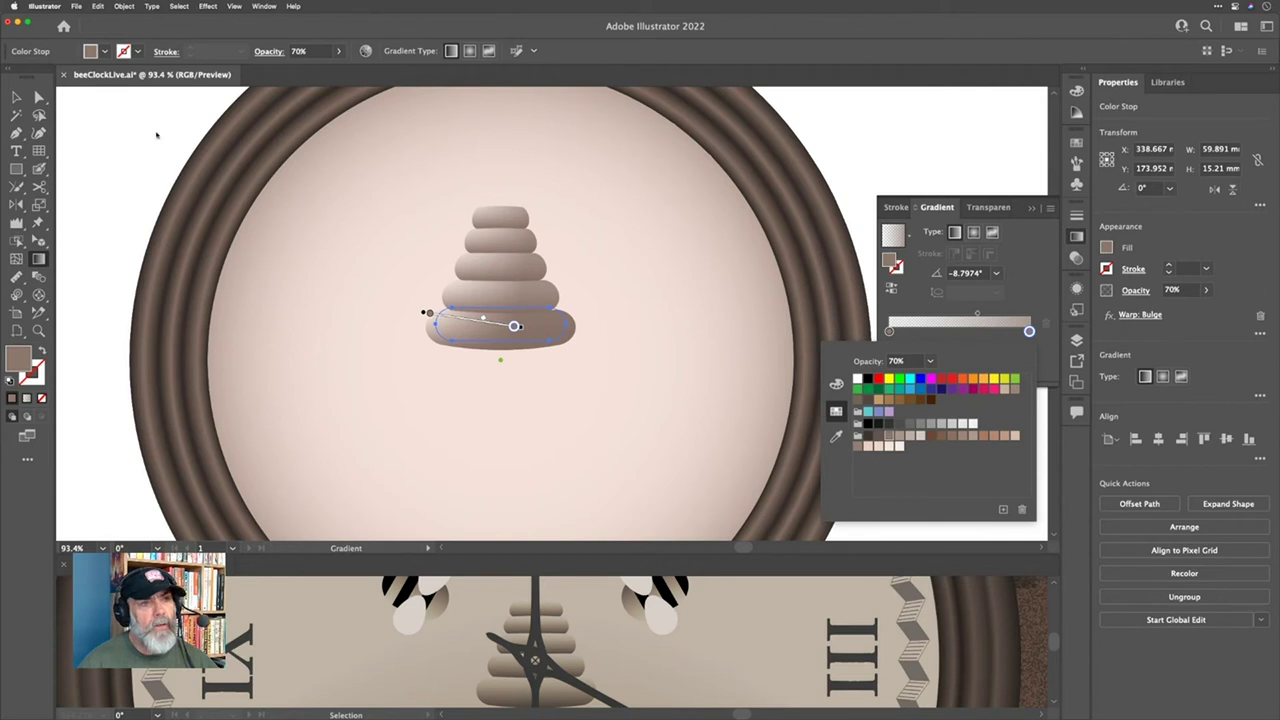
pyautogui.press('Escape')
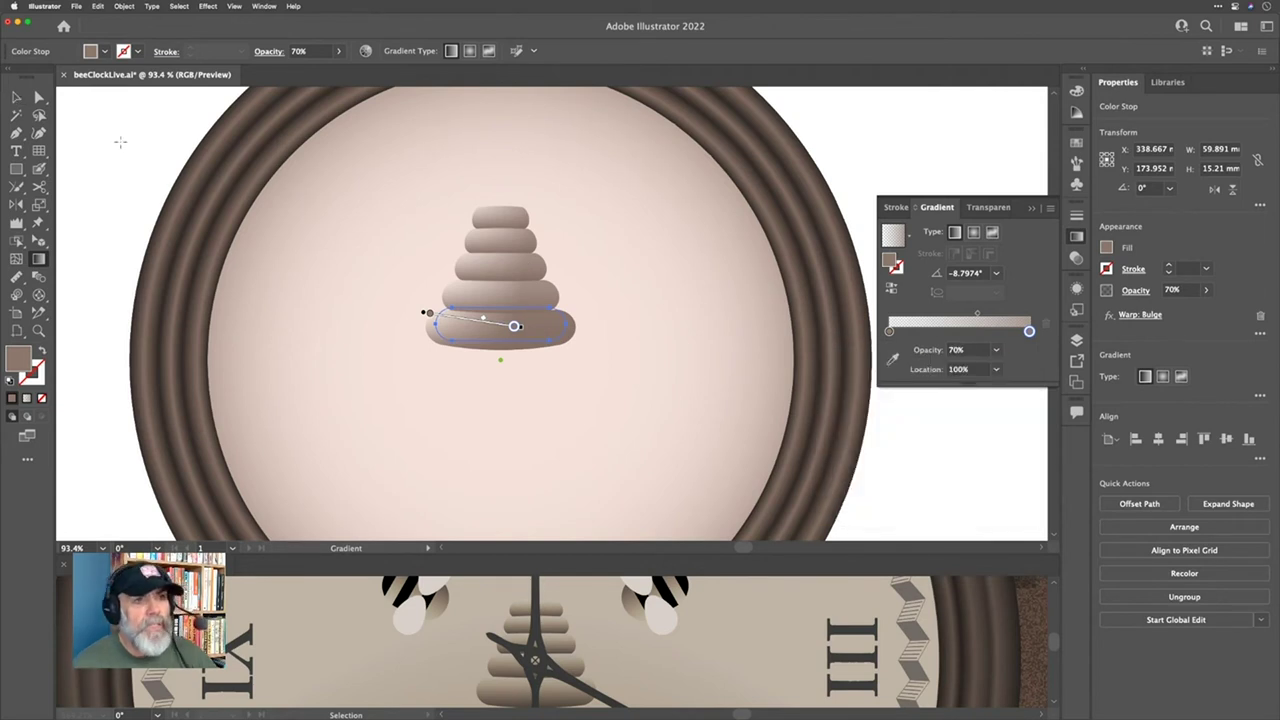
pyautogui.click(16, 97)
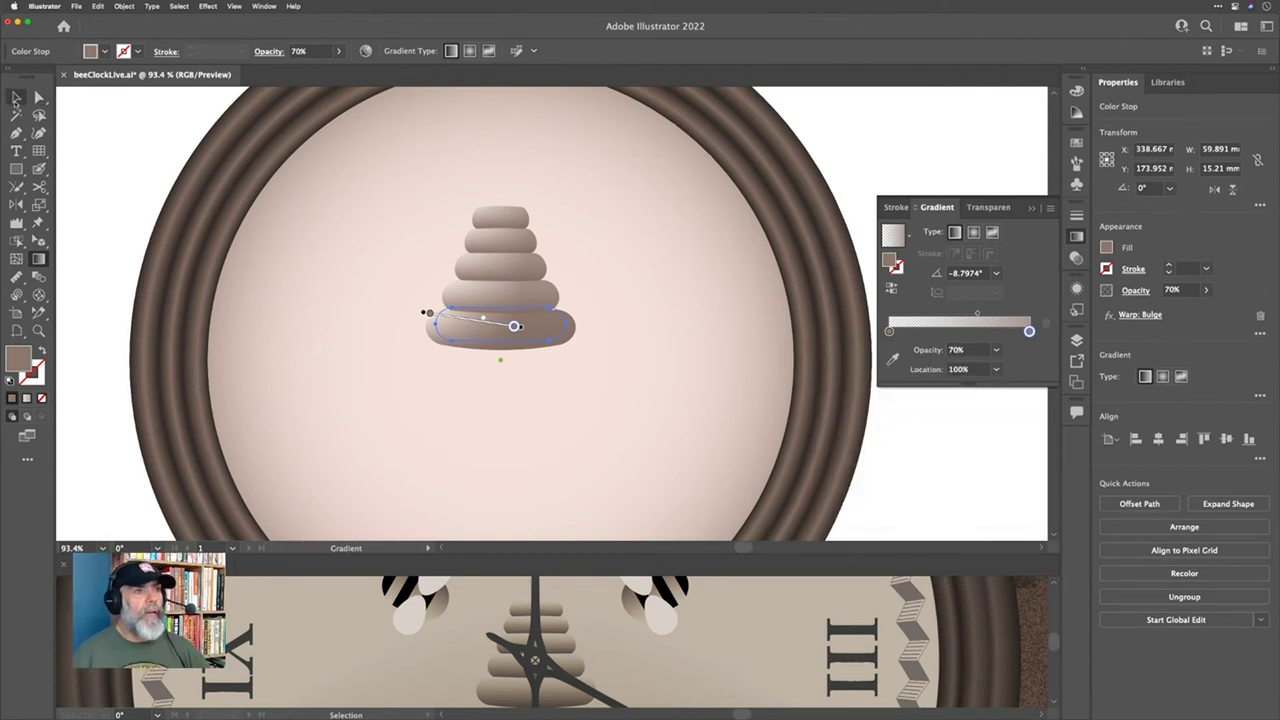
pyautogui.click(160, 126)
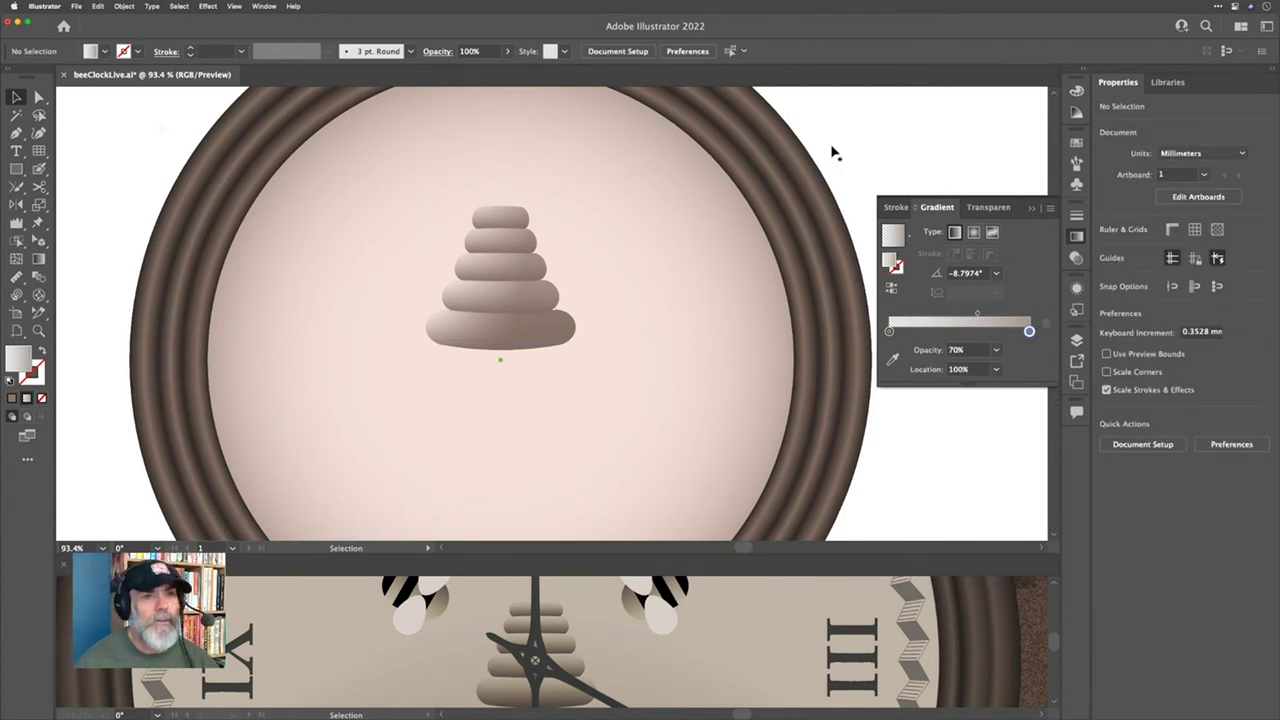
# Step: Scale the beehive group down proportionally from its centre to a base bar width of about 45 mm
pyautogui.scroll(-4, 720, 323)
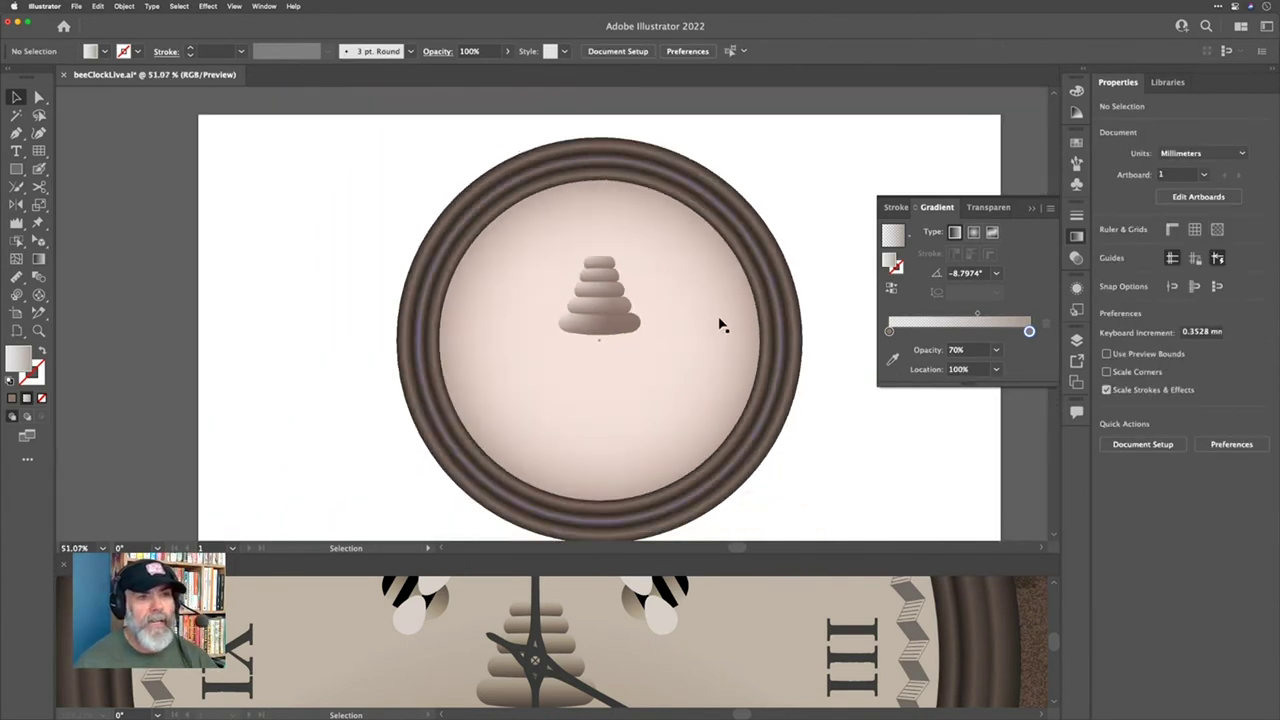
pyautogui.click(519, 340)
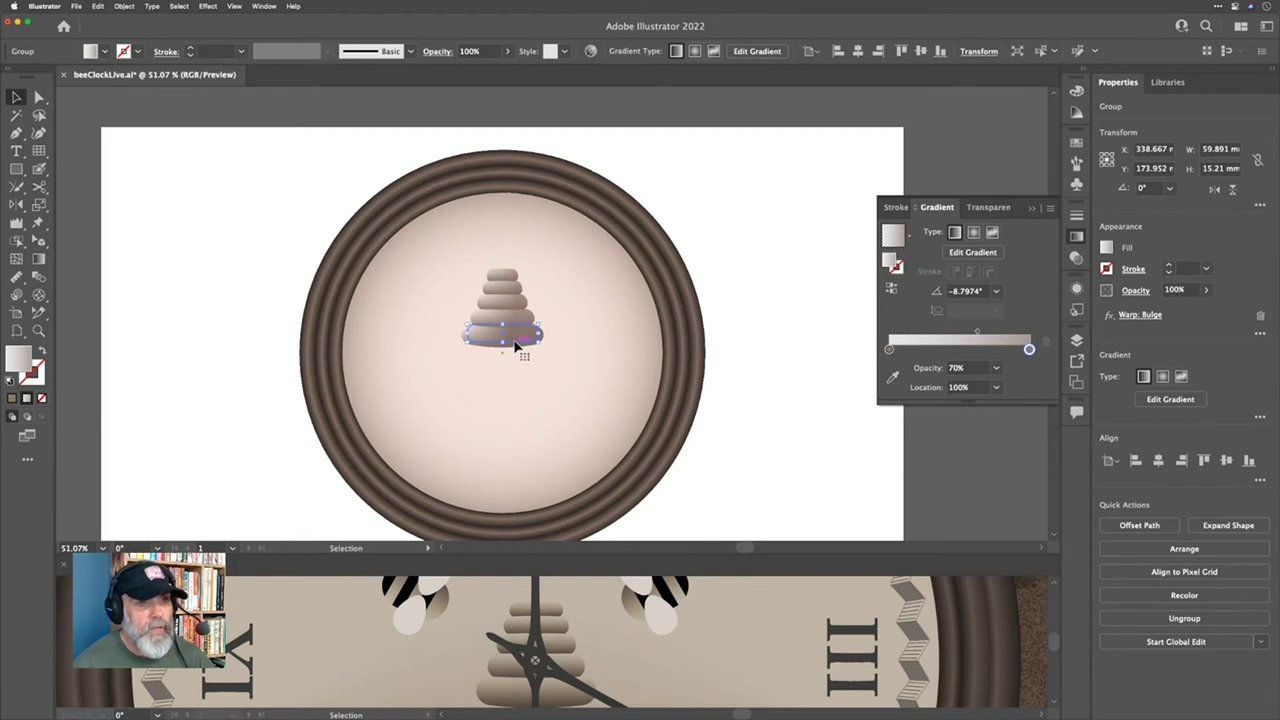
pyautogui.moveTo(539, 322); pyautogui.dragTo(531, 328)
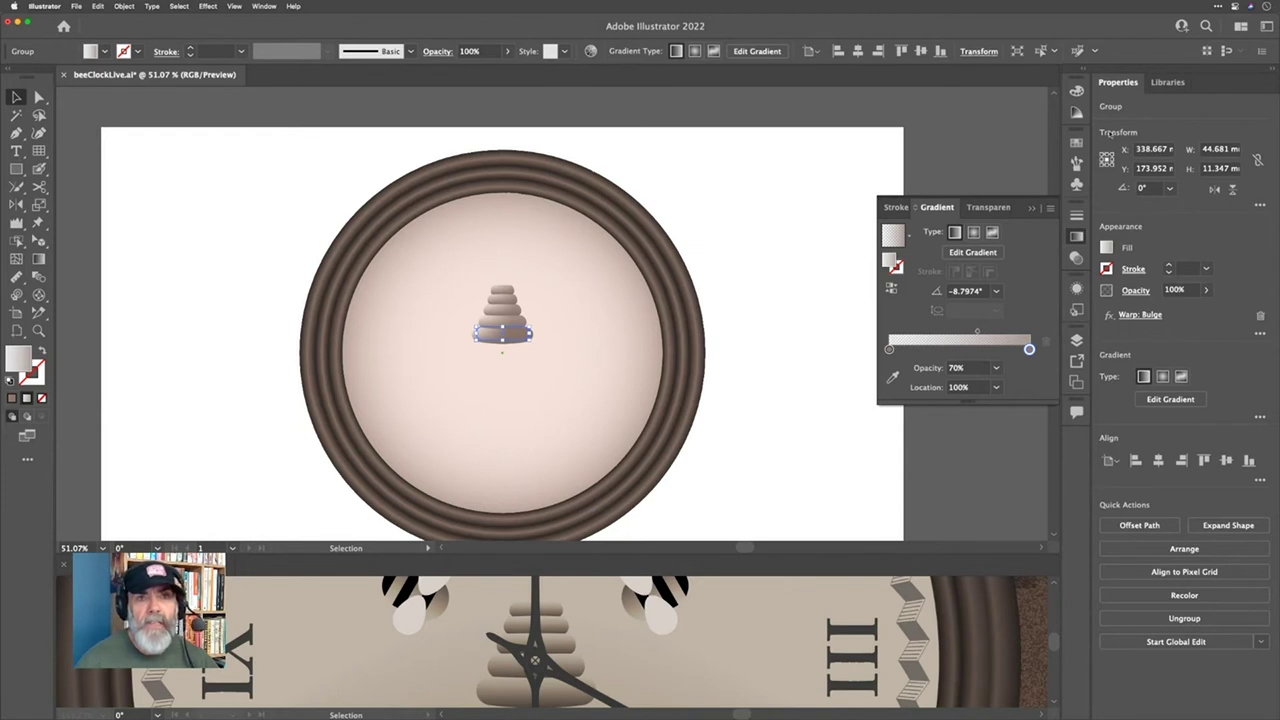
# Step: Check the Scale Strokes & Effects setting in the beehive group's transform options
pyautogui.click(1261, 205)
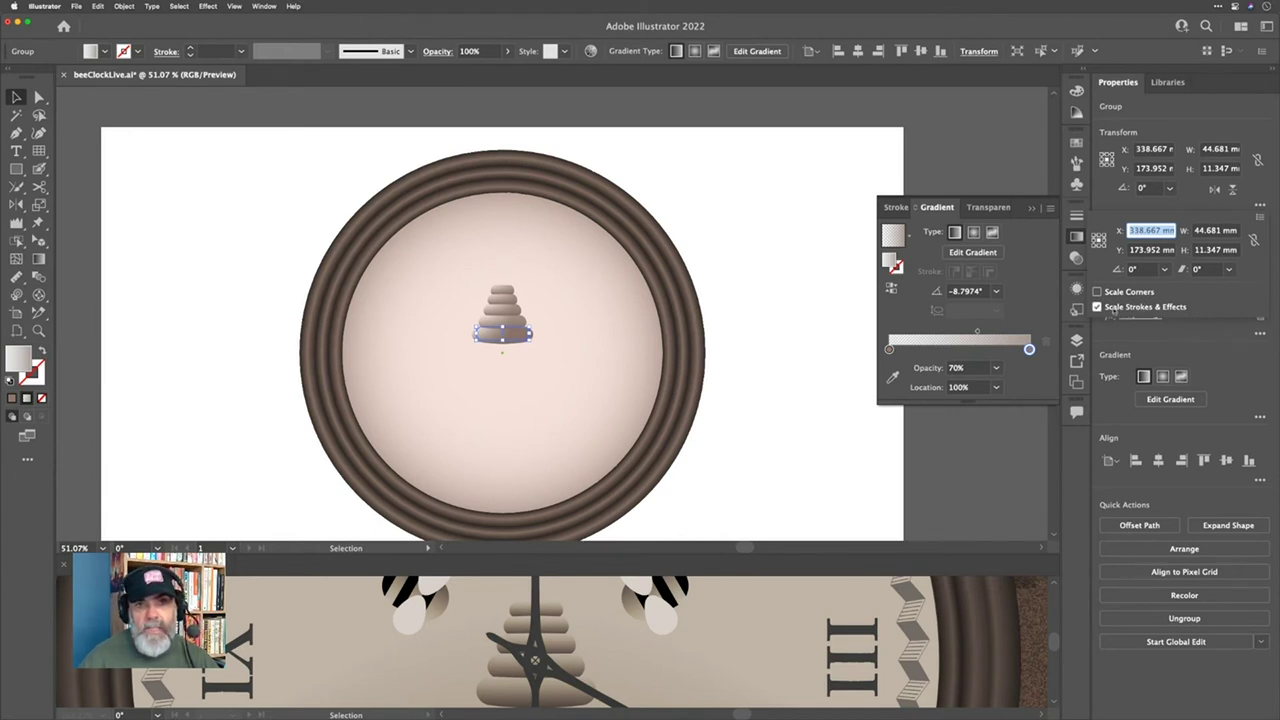
pyautogui.press('Escape')
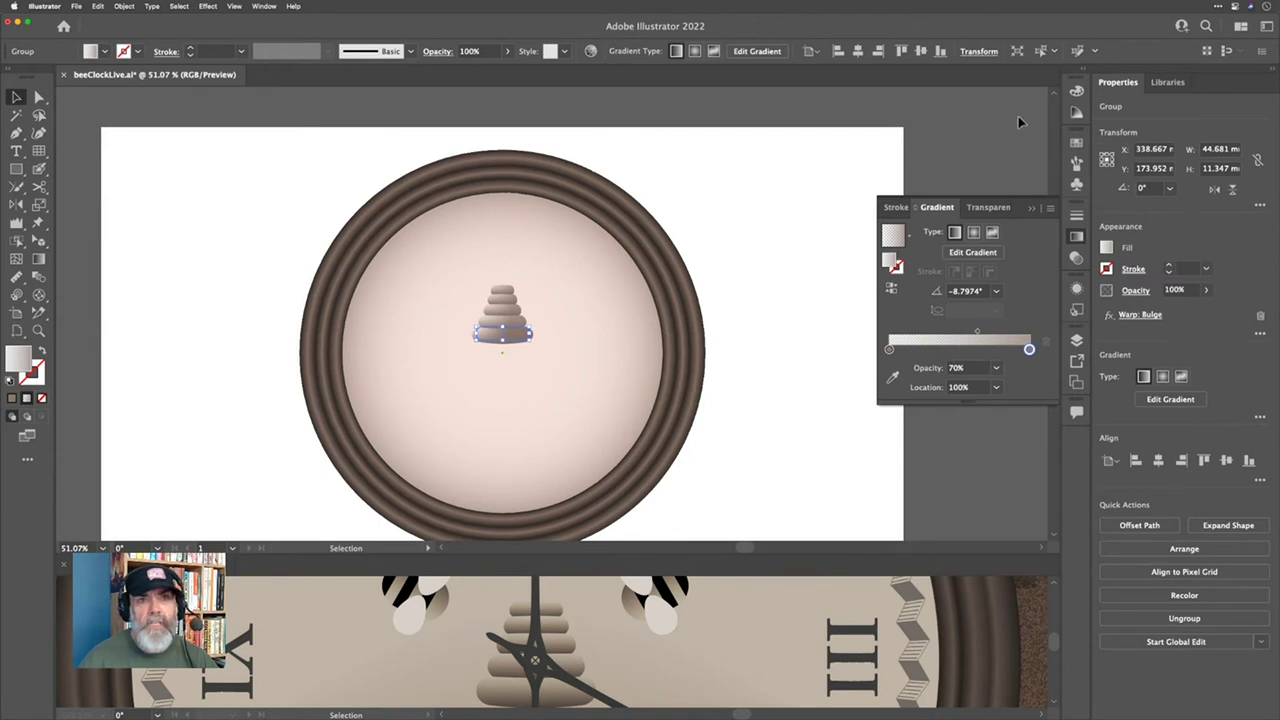
pyautogui.click(979, 51)
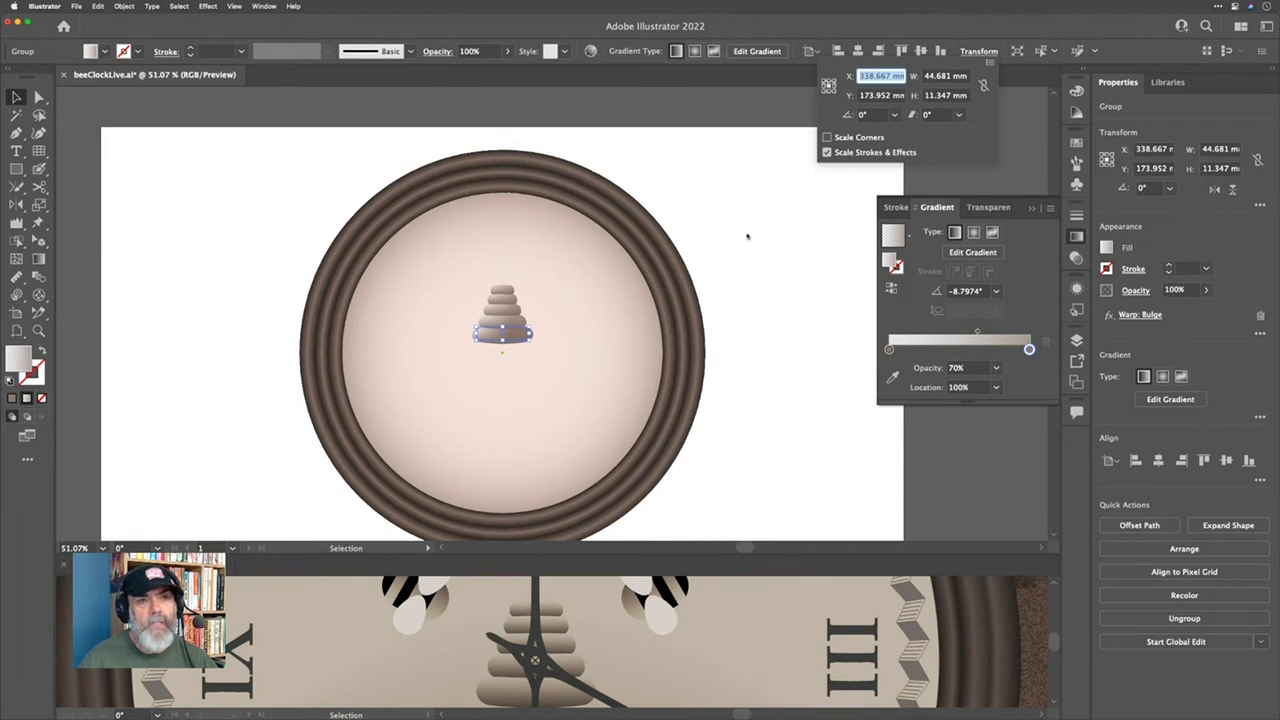
pyautogui.click(749, 391)
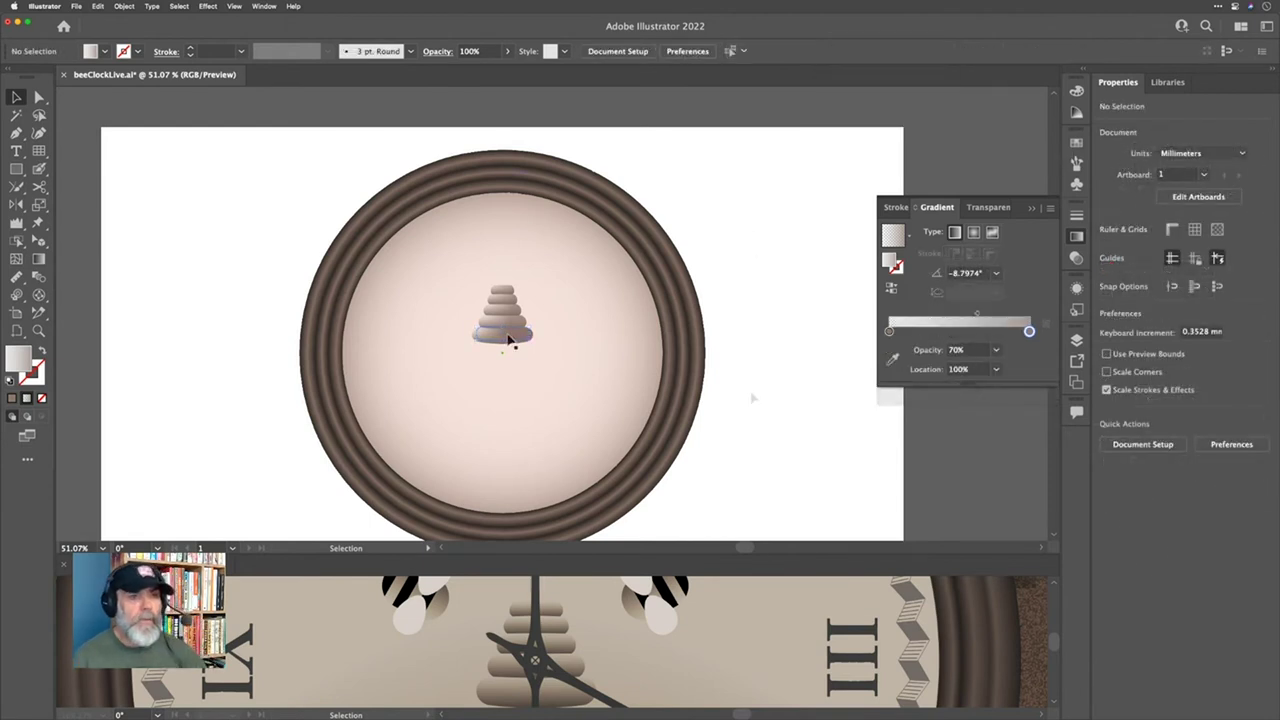
# Step: Move the beehive group straight up on the clock face by three large nudges and deselect it
pyautogui.click(506, 331)
pyautogui.hotkey('shift', 'Up')
pyautogui.hotkey('shift', 'Up')
pyautogui.hotkey('shift', 'Up')
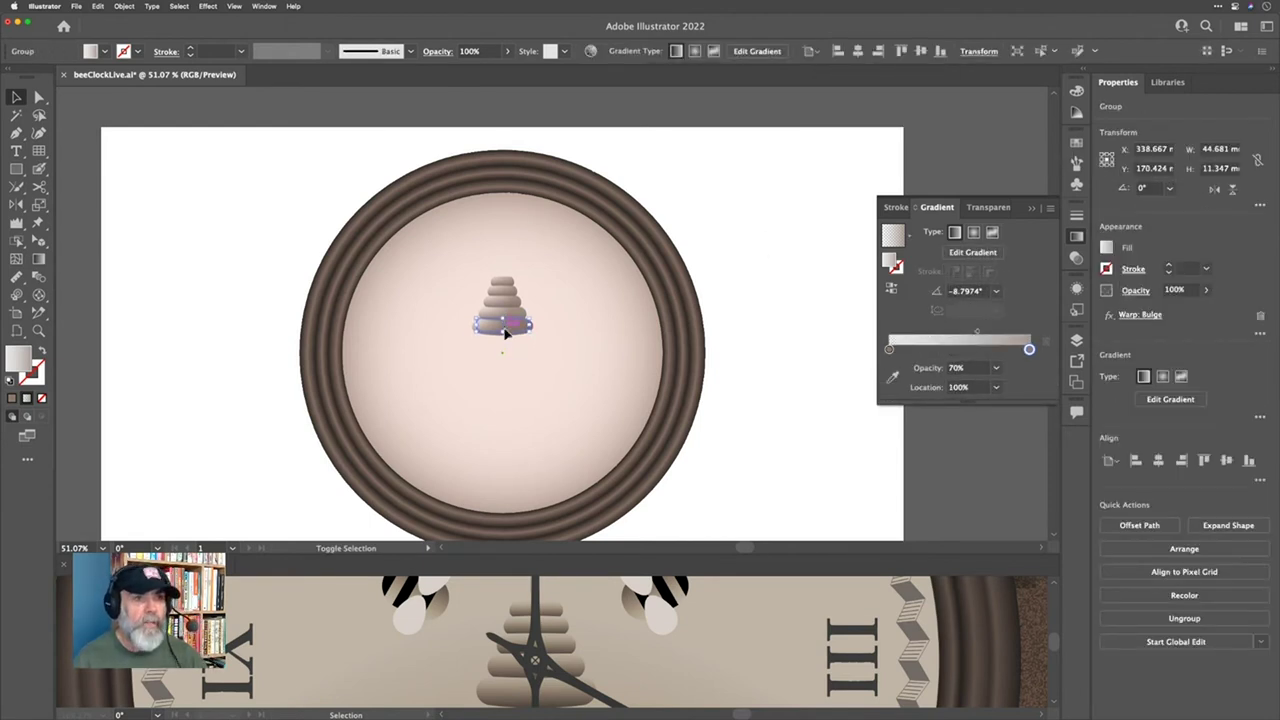
pyautogui.click(695, 242)
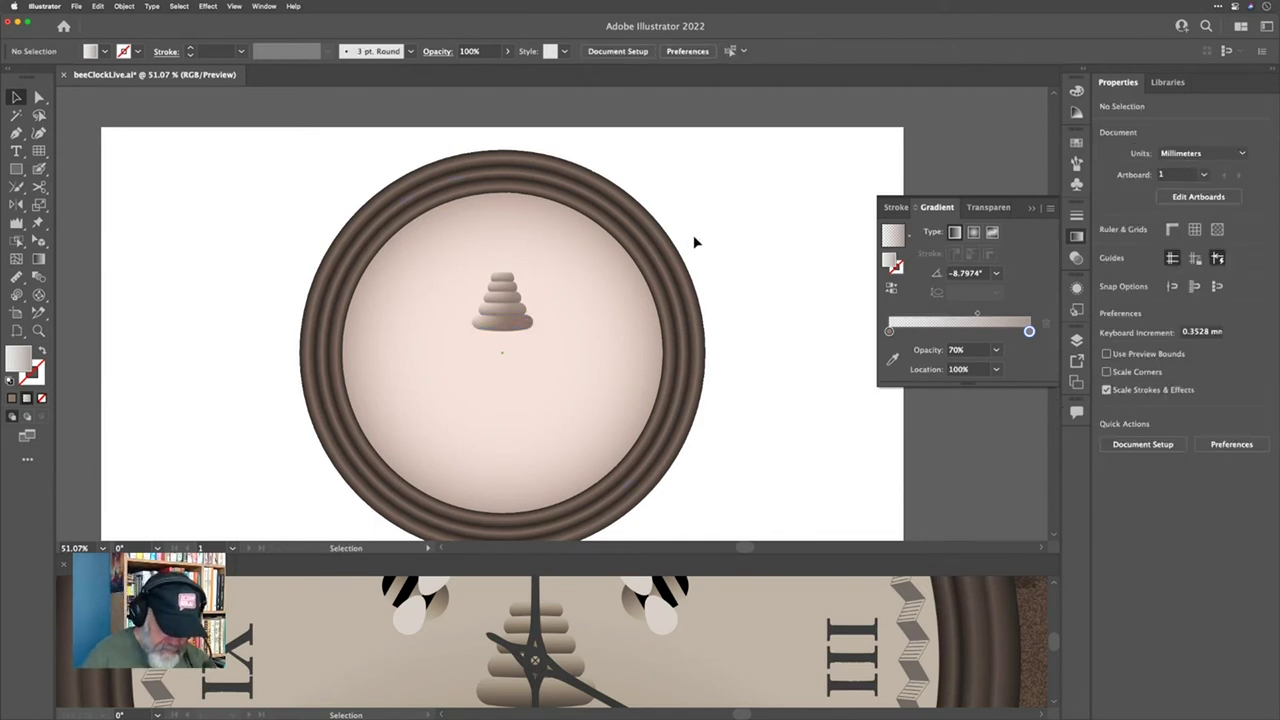
# Step: Create the centre-aligned text "XII" in the blank area beside the clock's upper edge and scale it to about 127 pt
pyautogui.press('t')
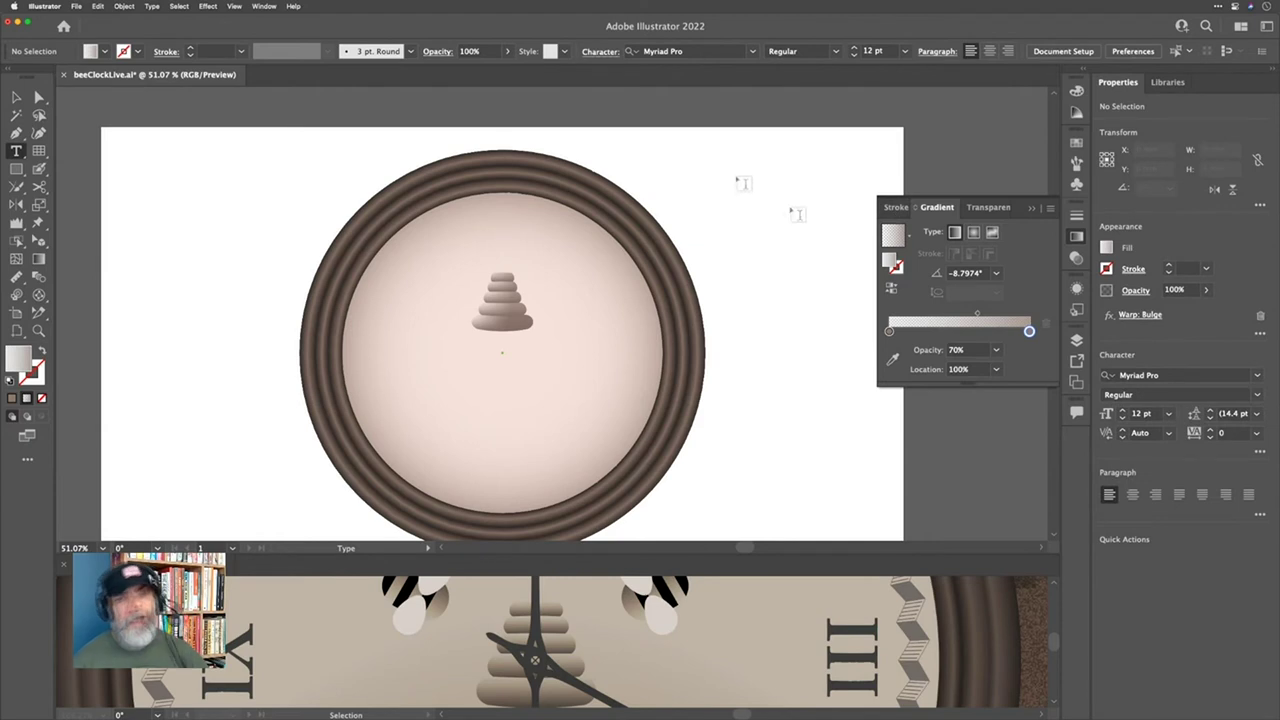
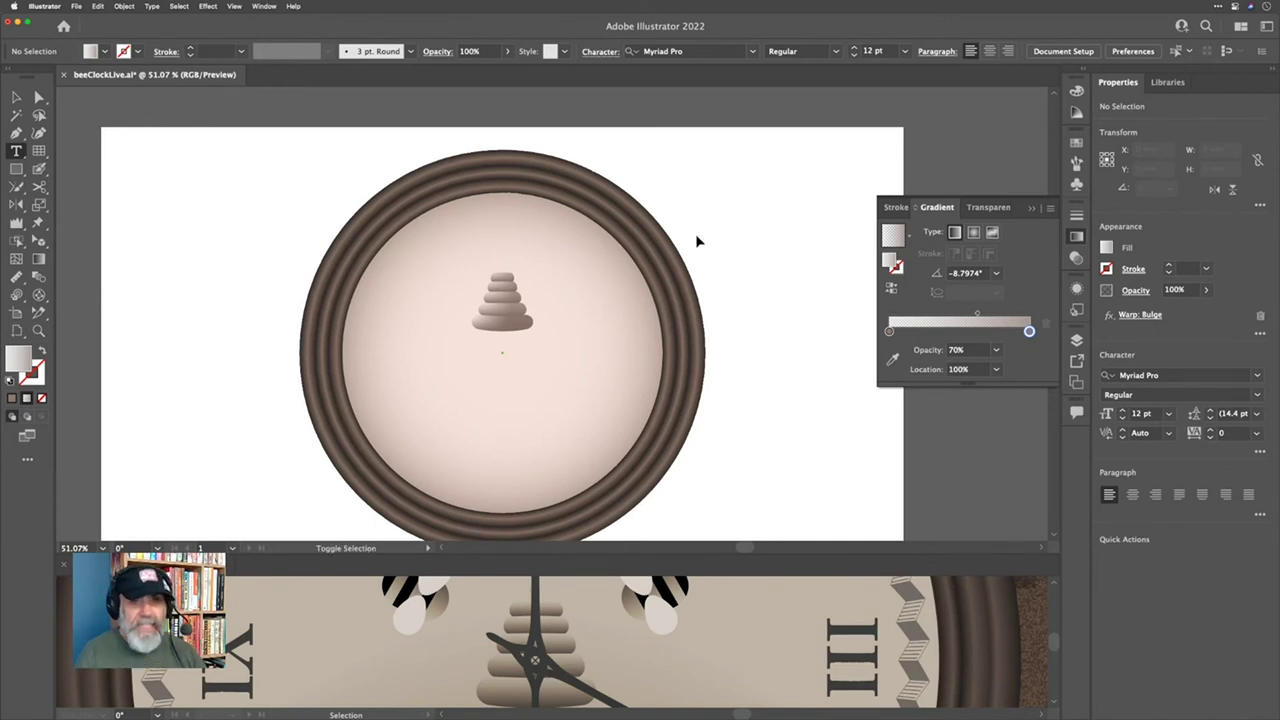
pyautogui.press('super+shift+c')
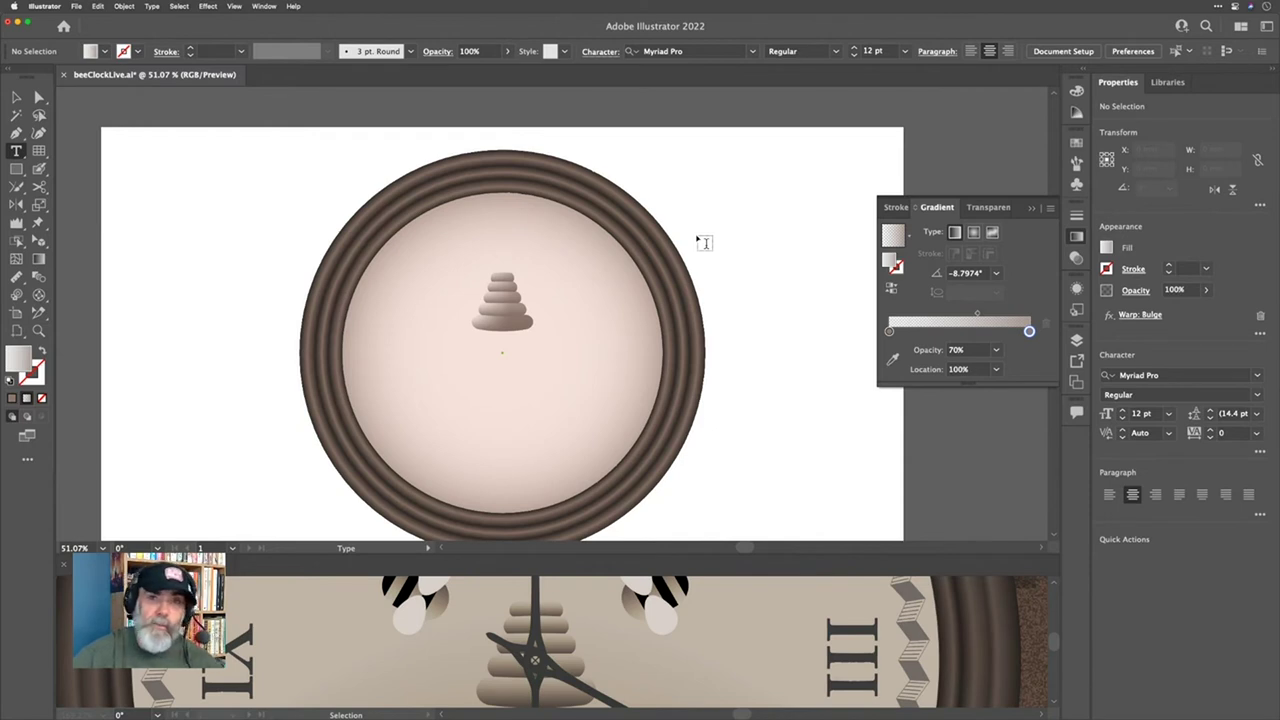
pyautogui.click(669, 167)
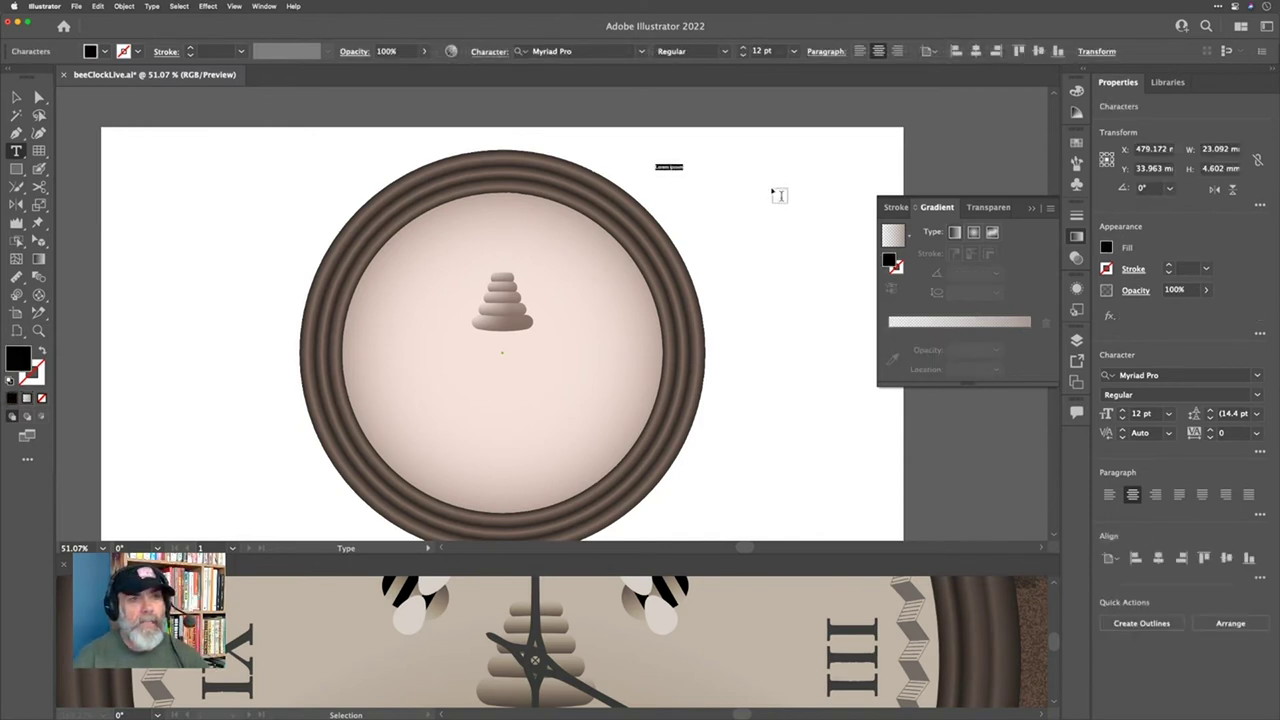
pyautogui.press('BackSpace')
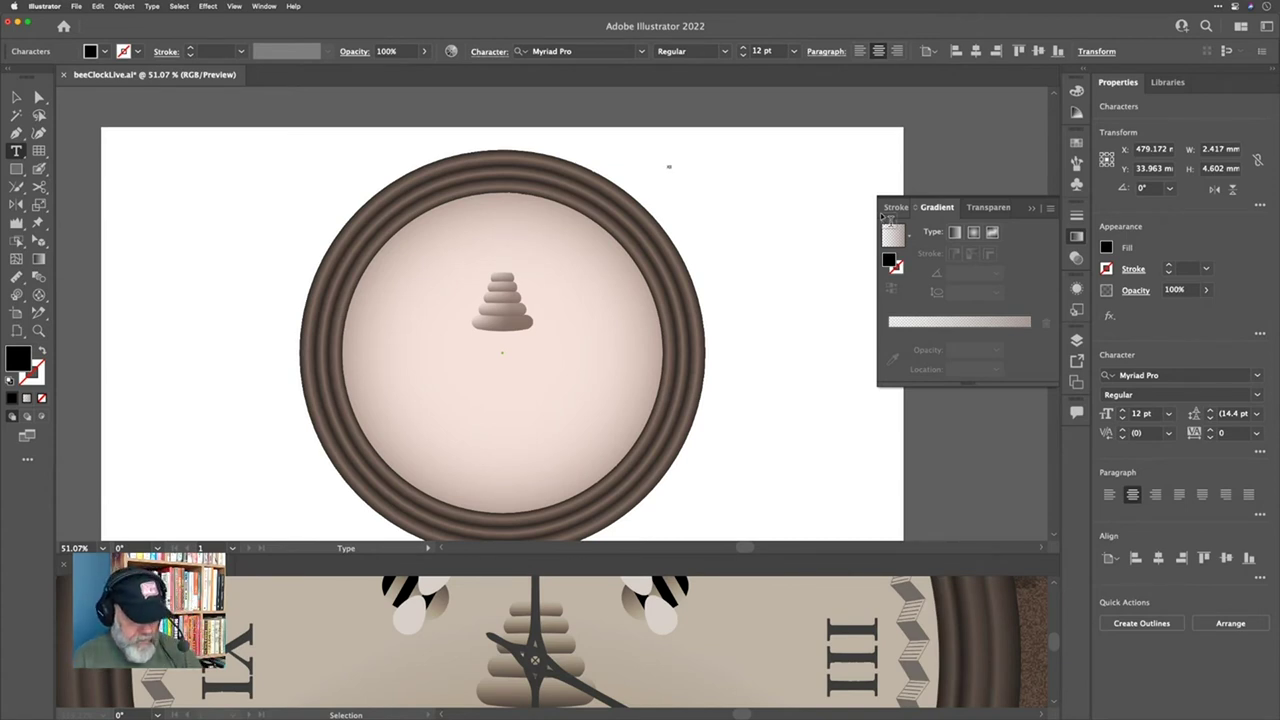
pyautogui.click(16, 97)
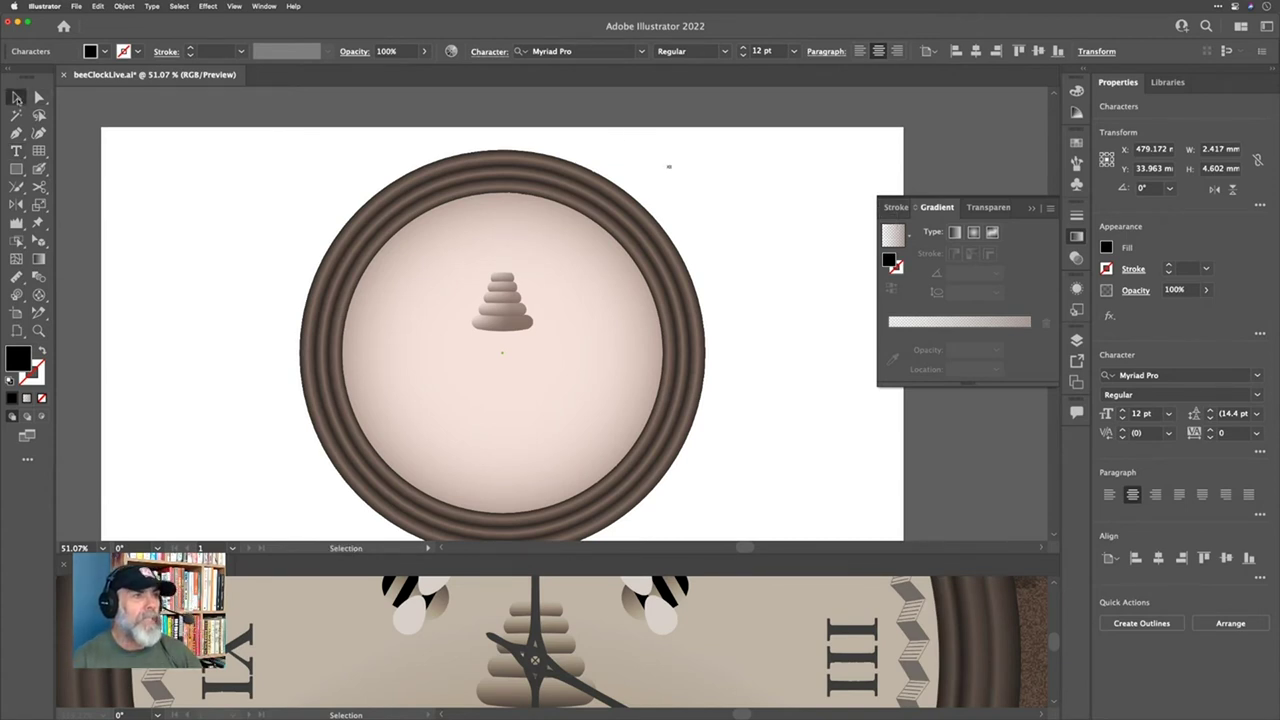
pyautogui.moveTo(670, 173); pyautogui.dragTo(794, 251)
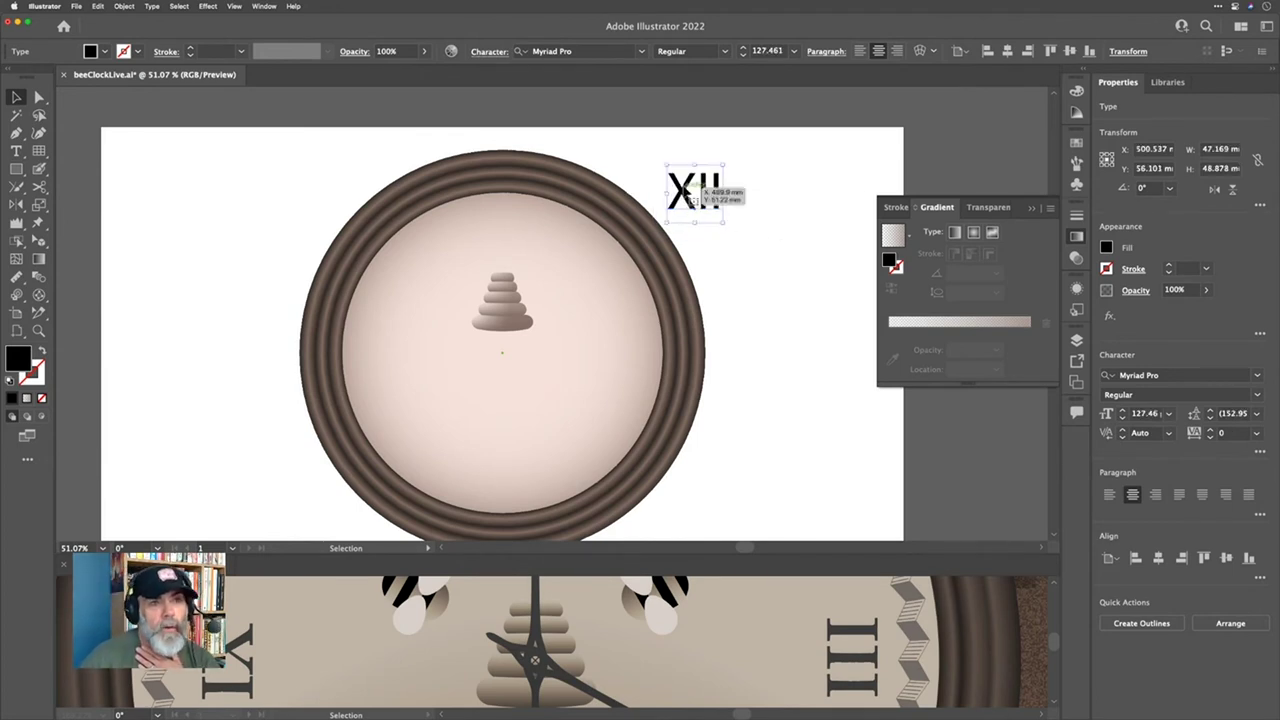
# Step: Change the case of the XII numeral to UPPERCASE and turn on All Caps for it
pyautogui.click(152, 6)
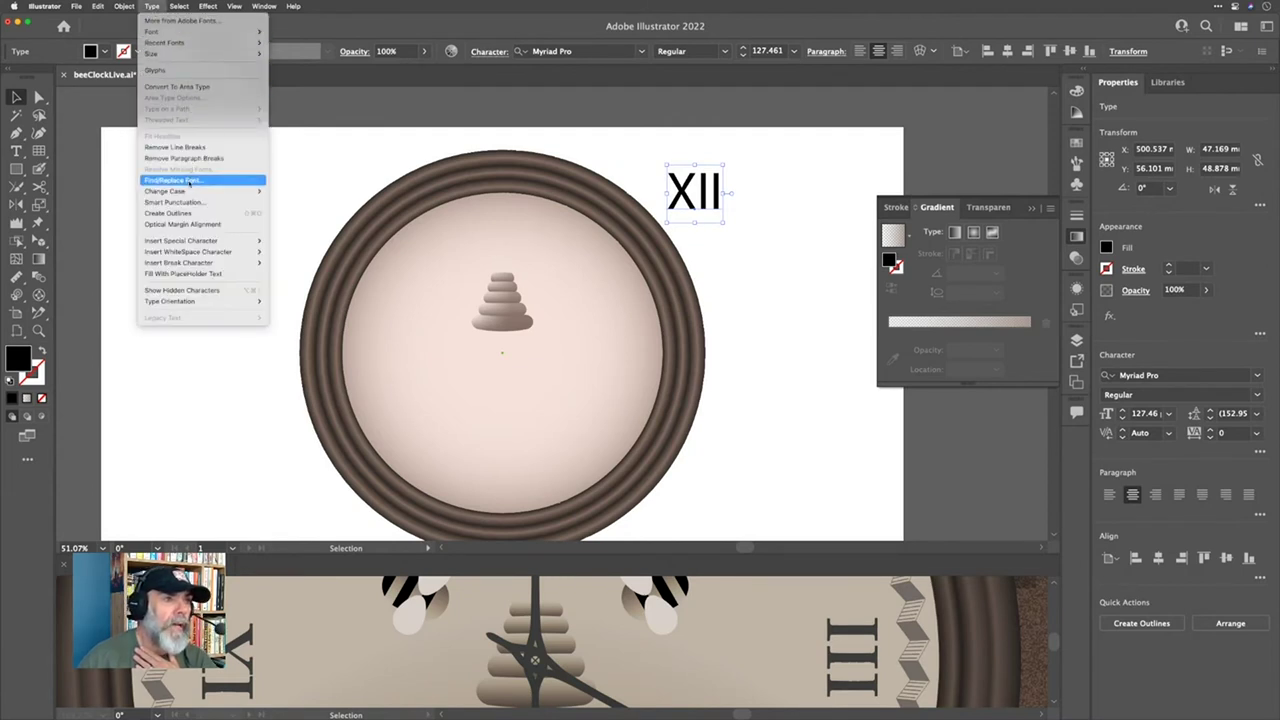
pyautogui.moveTo(190, 190)
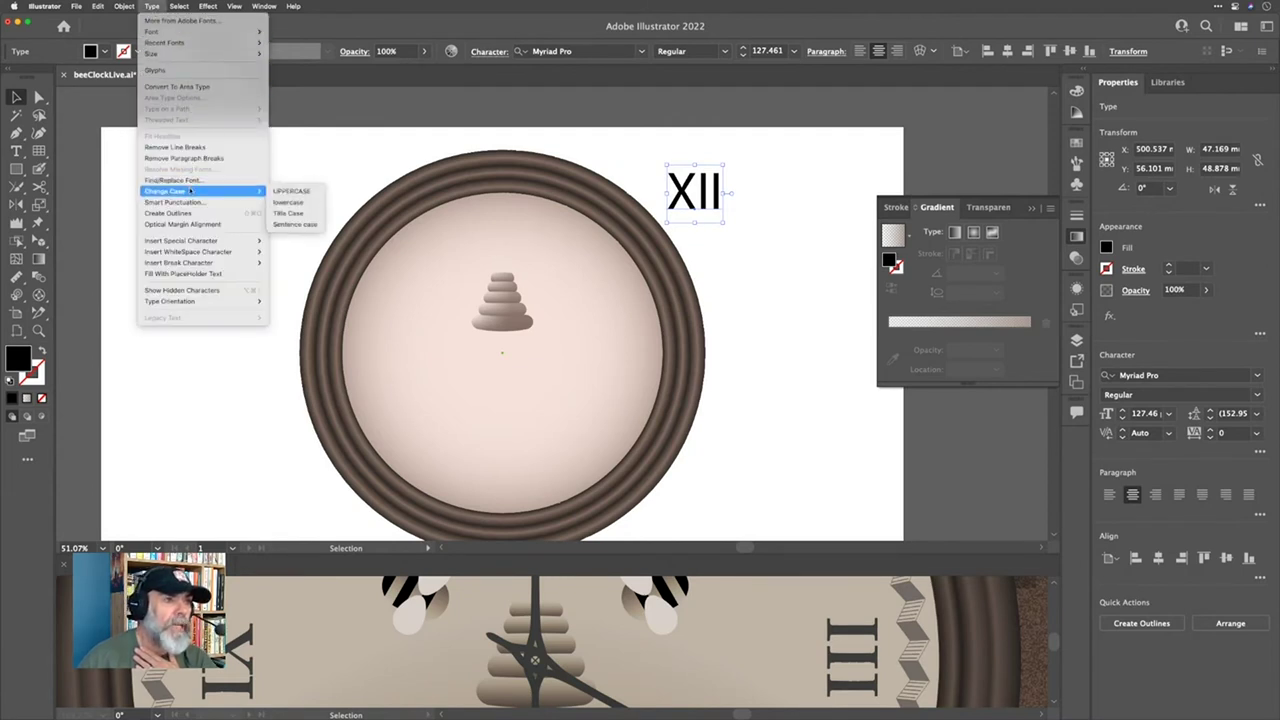
pyautogui.click(286, 191)
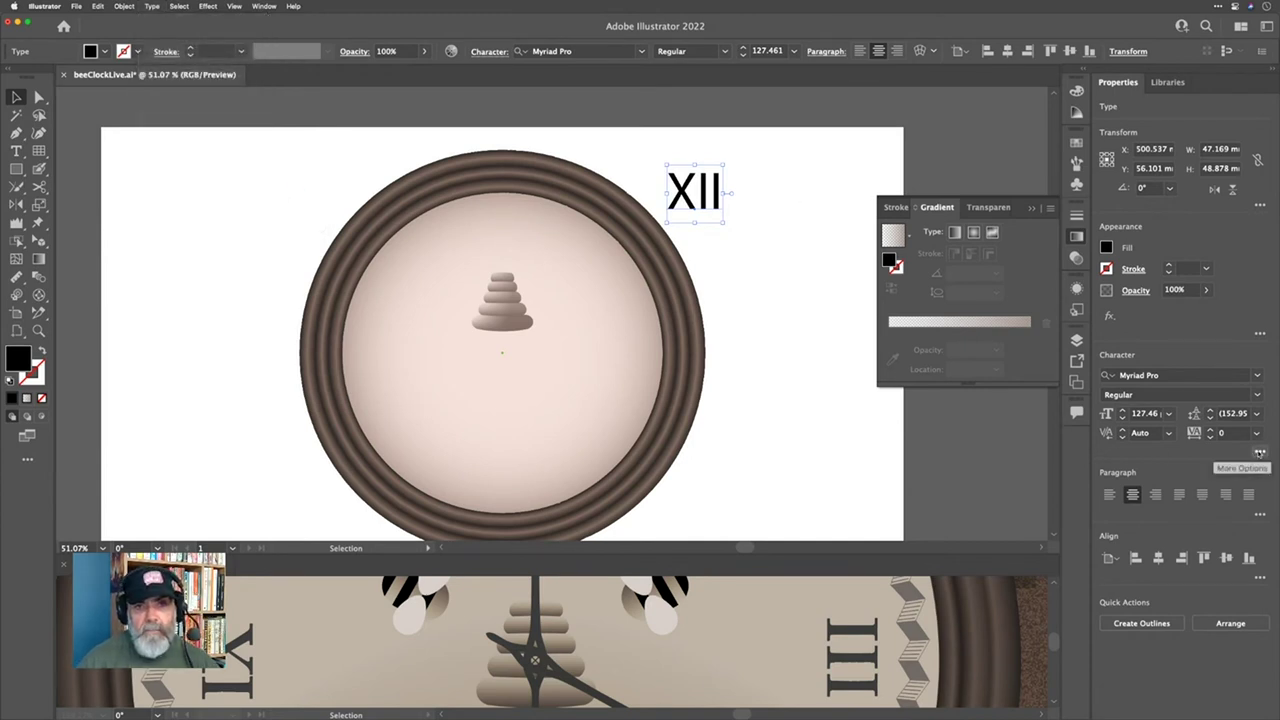
pyautogui.click(1260, 452)
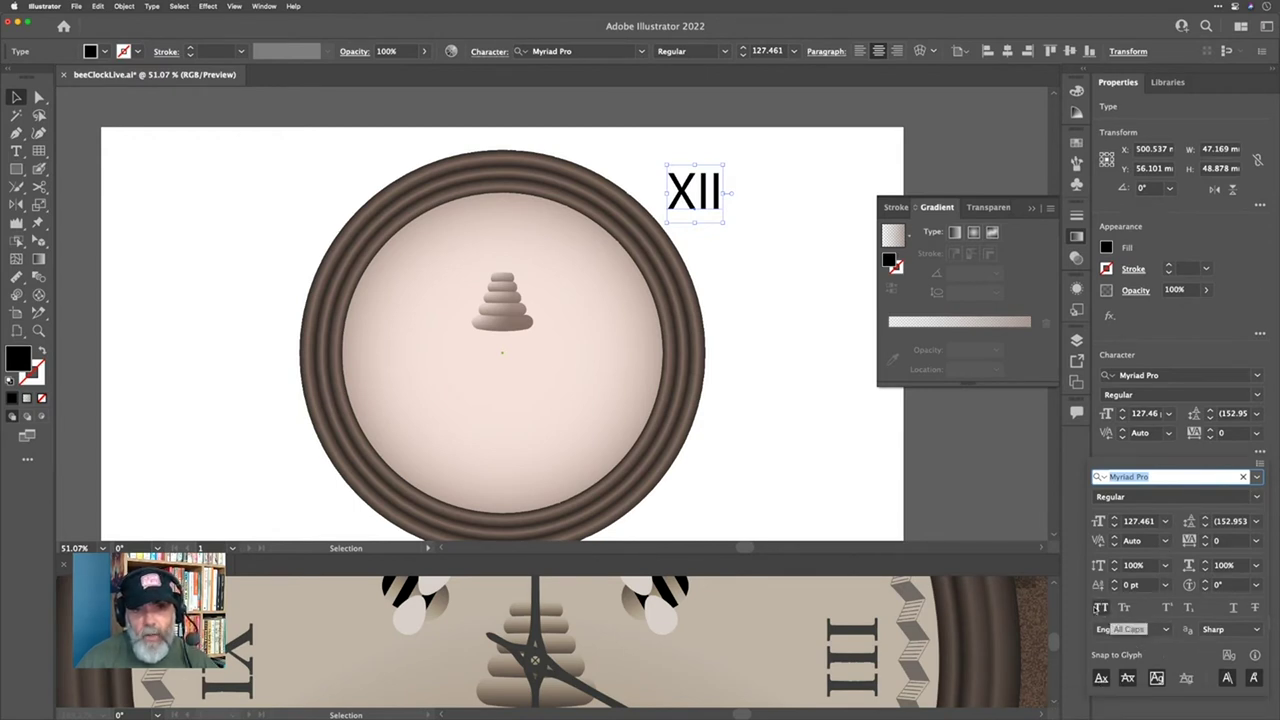
pyautogui.click(1101, 607)
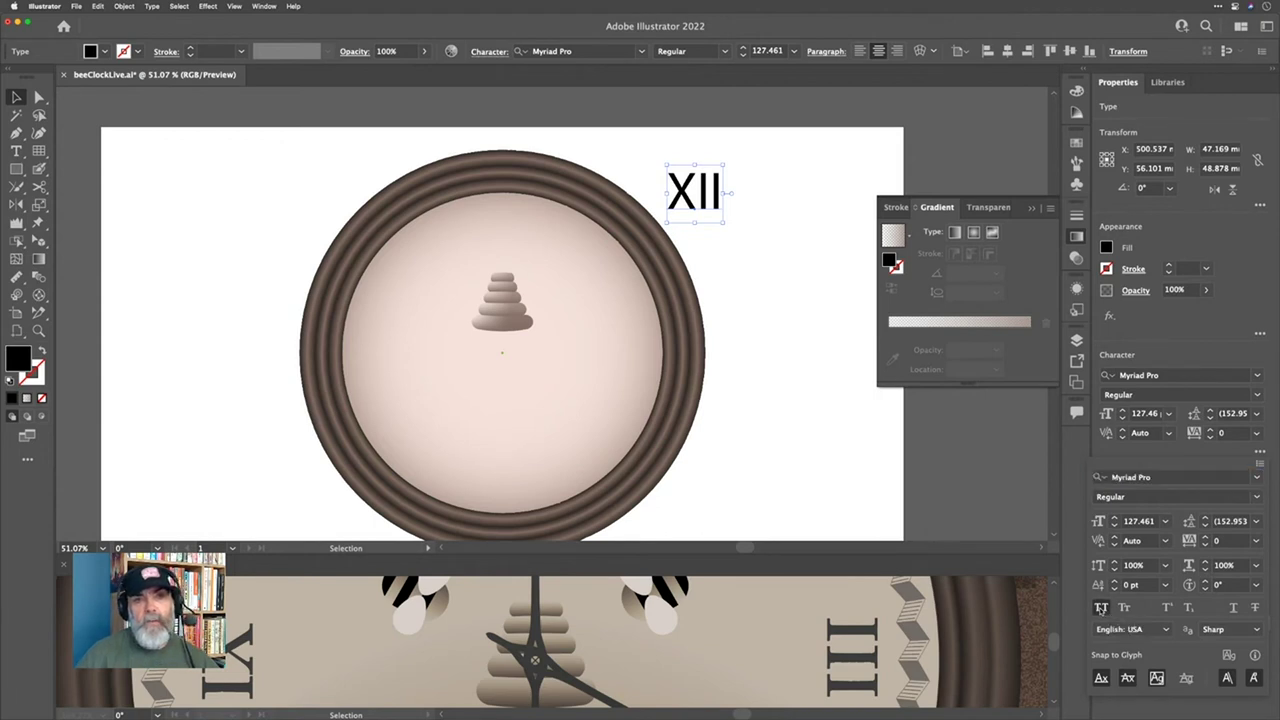
pyautogui.click(1212, 345)
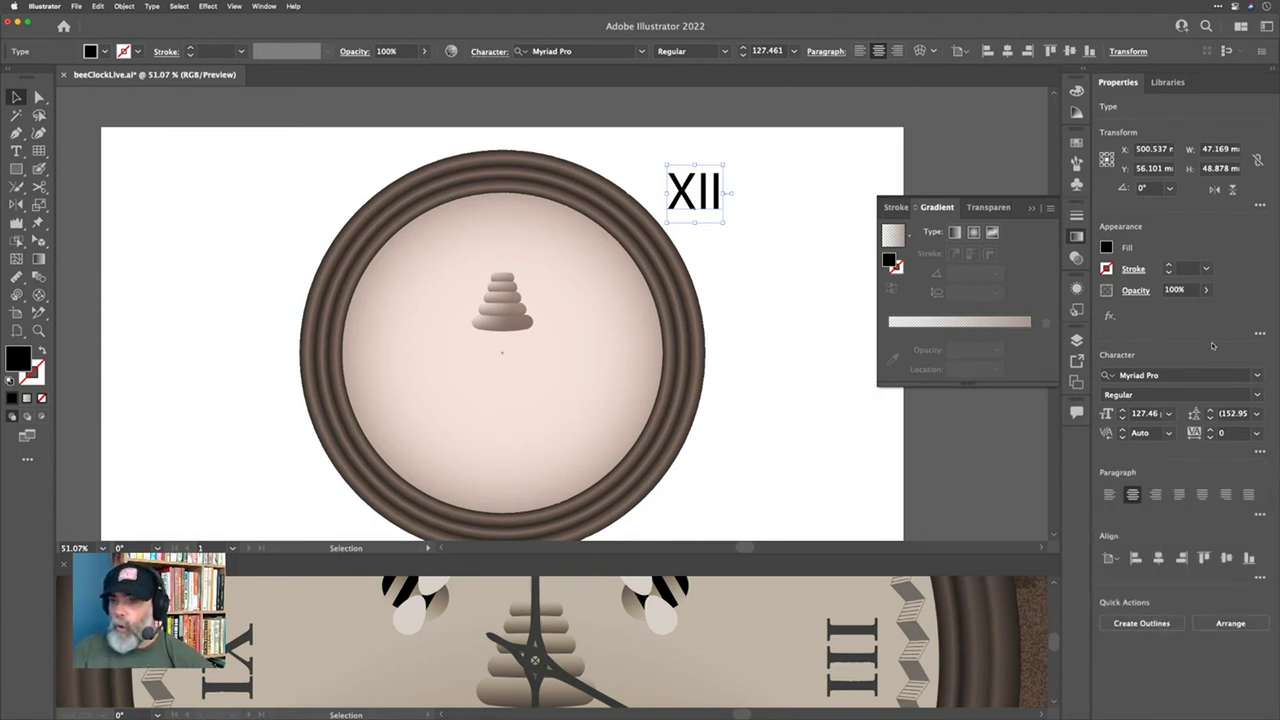
# Step: Try the Minion Pro Cond Italic font on the XII numeral, searching "caslon" and "cond" with the Serif filter
pyautogui.click(600, 51)
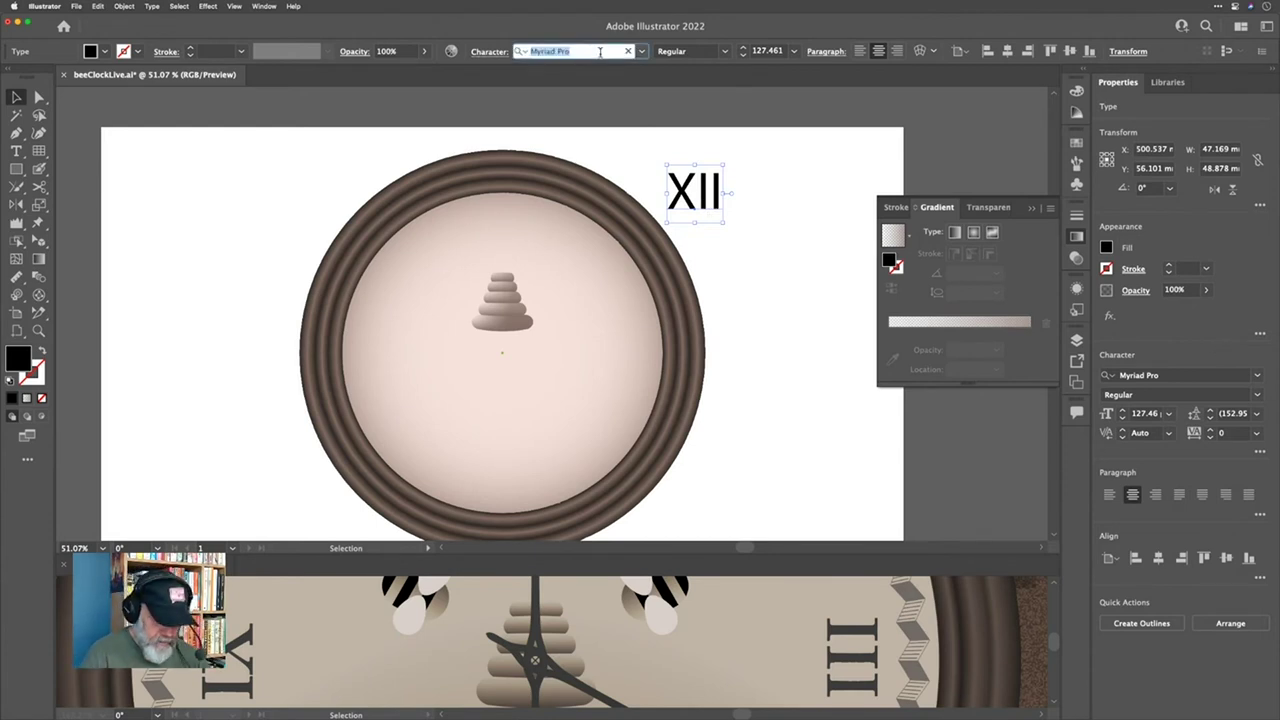
pyautogui.write('caslon')
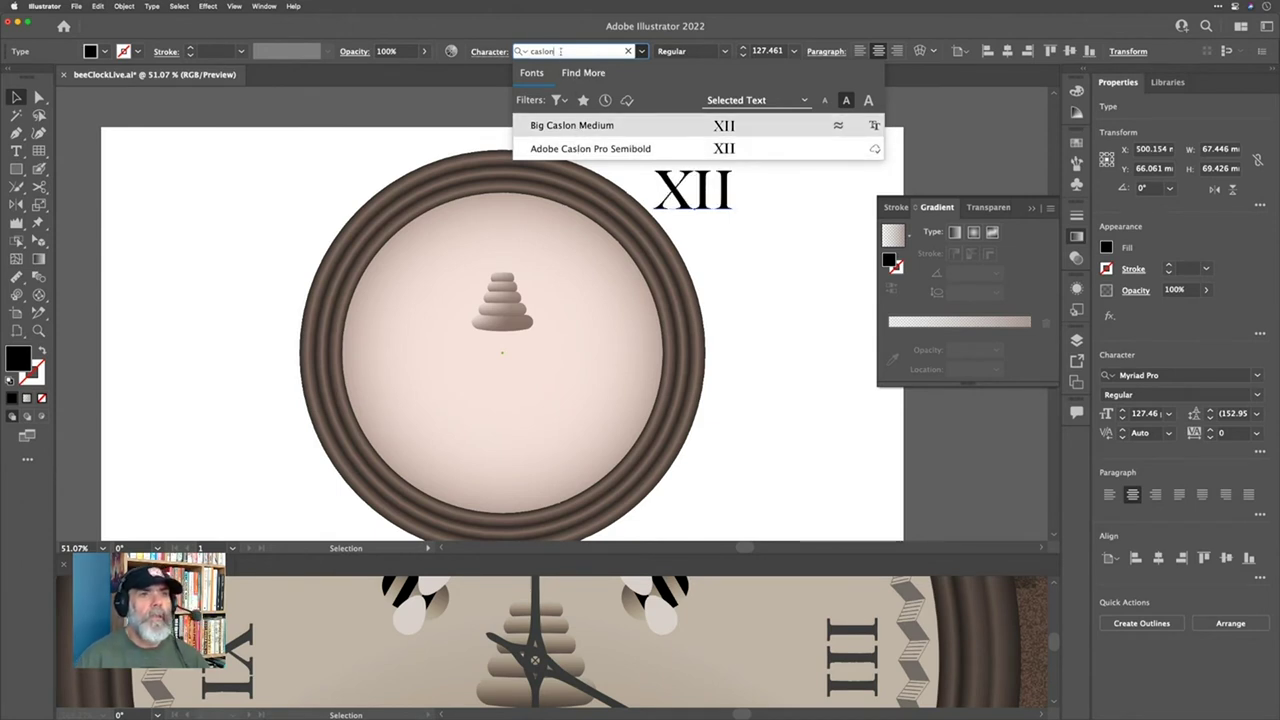
pyautogui.doubleClick(560, 51)
pyautogui.write('cond')
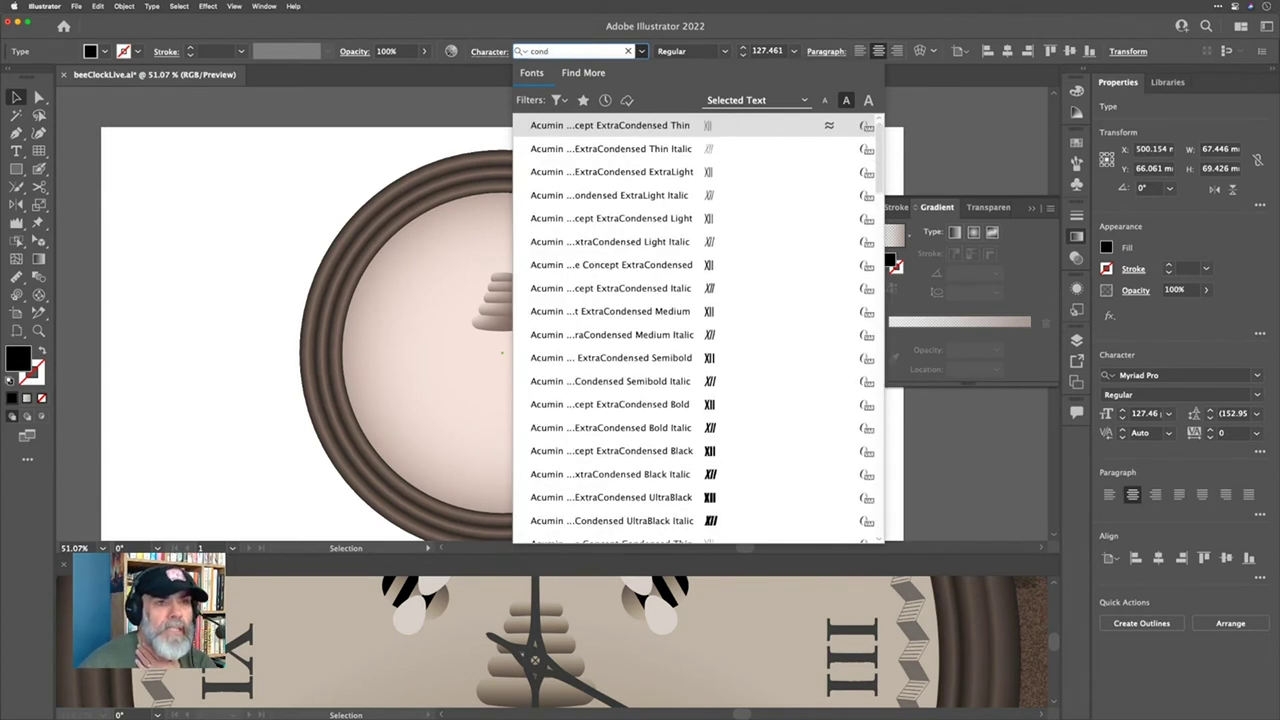
pyautogui.click(557, 100)
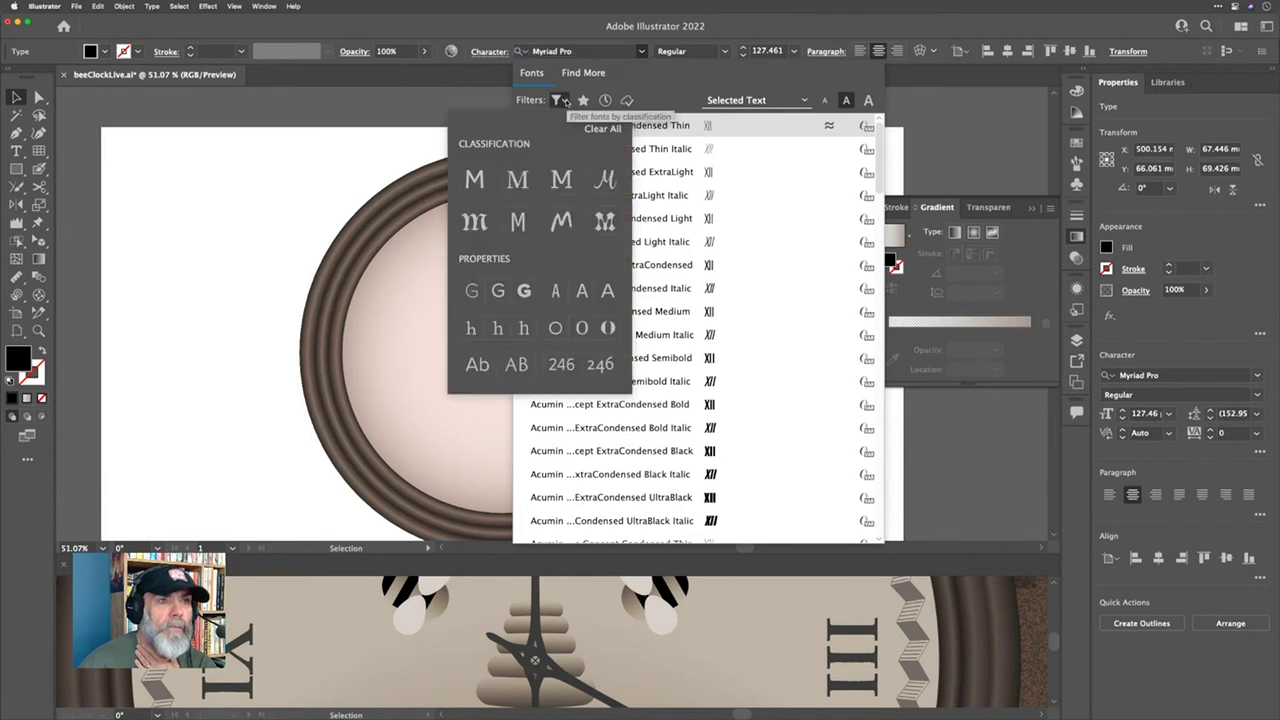
pyautogui.click(517, 180)
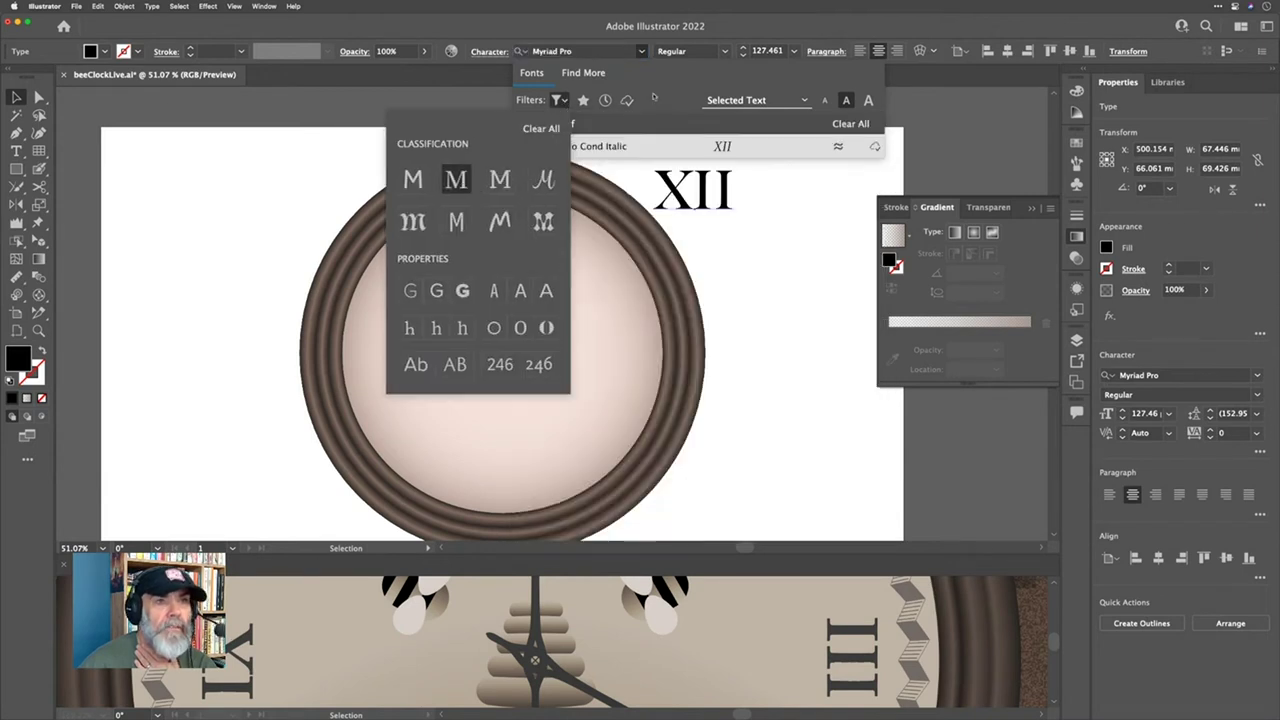
pyautogui.click(655, 86)
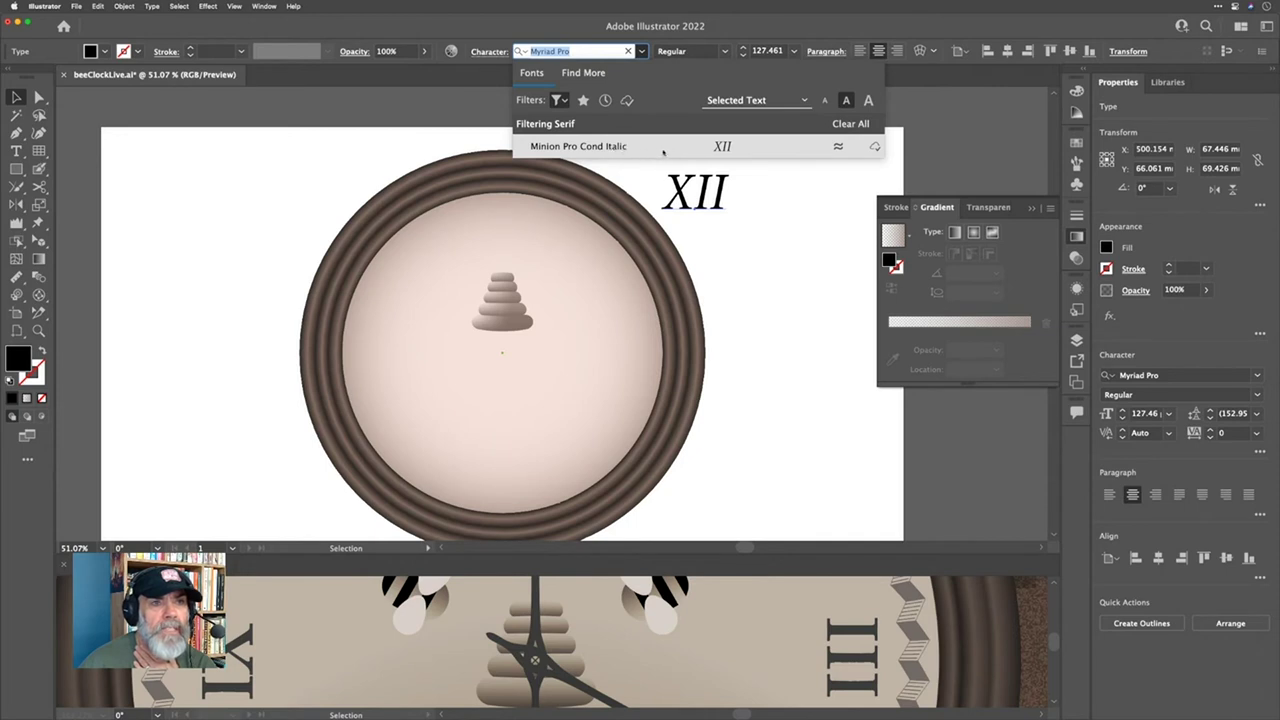
pyautogui.click(597, 146)
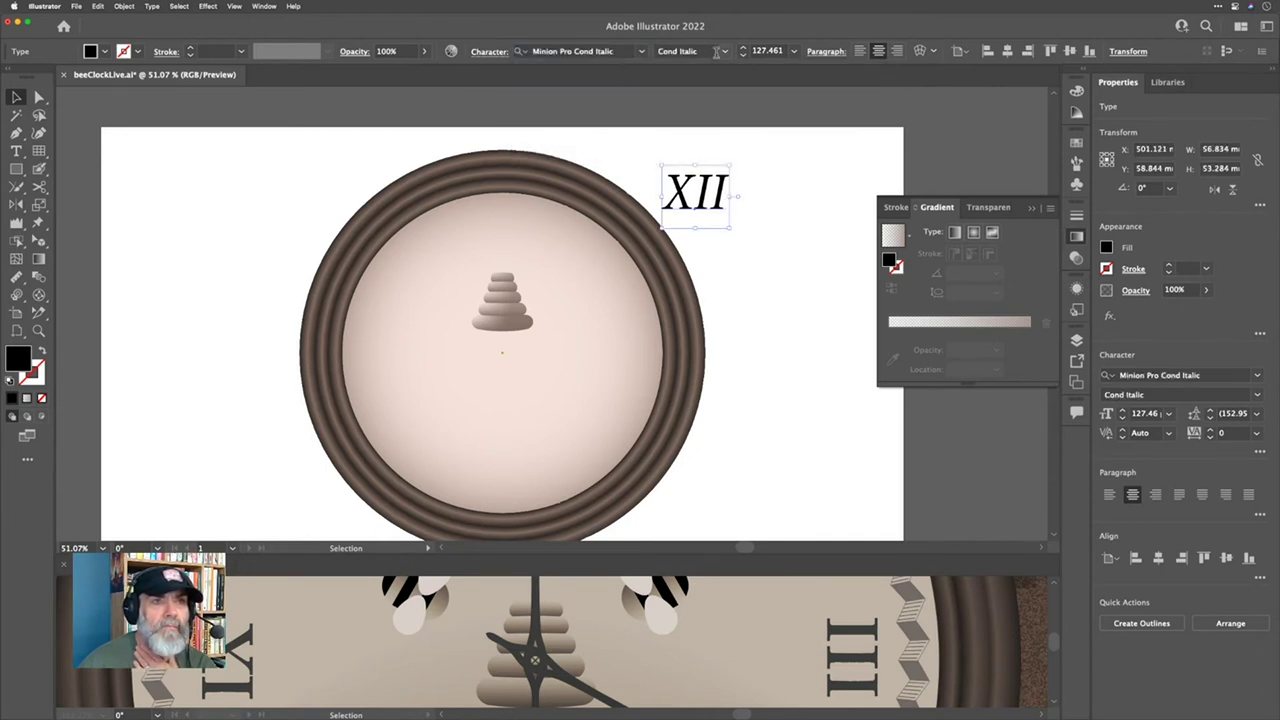
# Step: Search the fonts for "cond", remove the Serif filter and look through the condensed fonts for a suitable numeral style
pyautogui.click(639, 55)
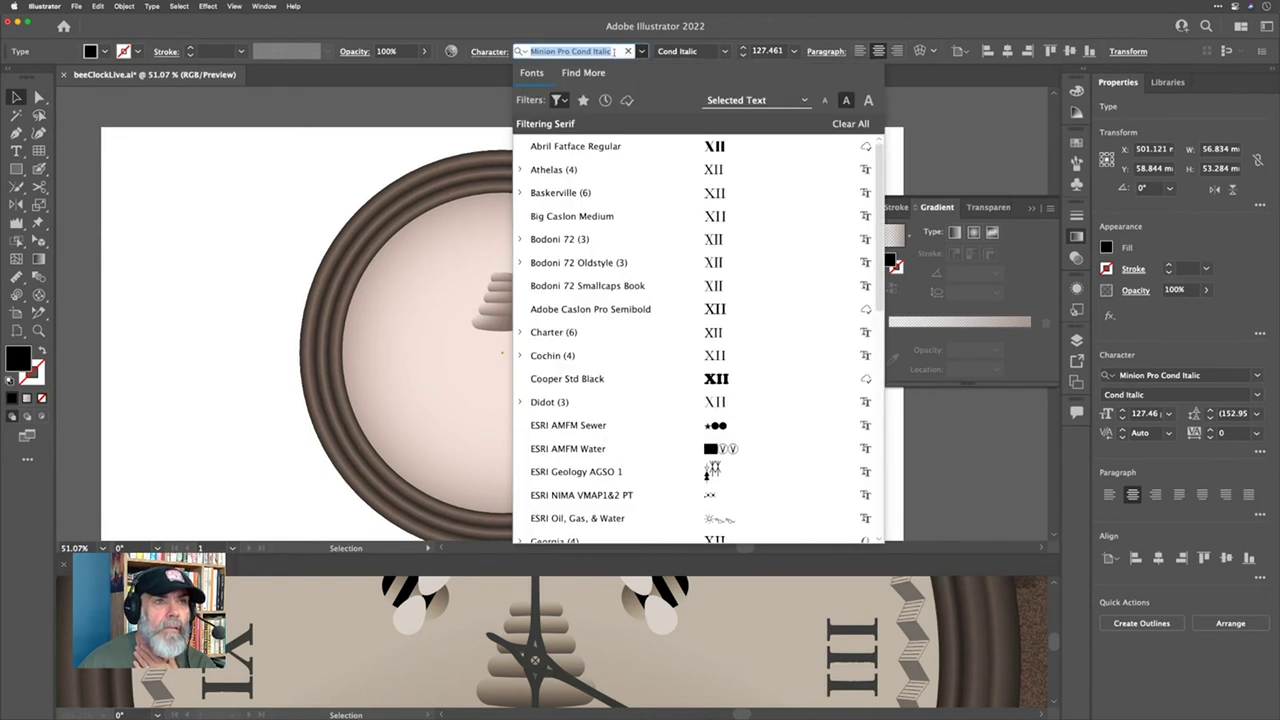
pyautogui.write('cond')
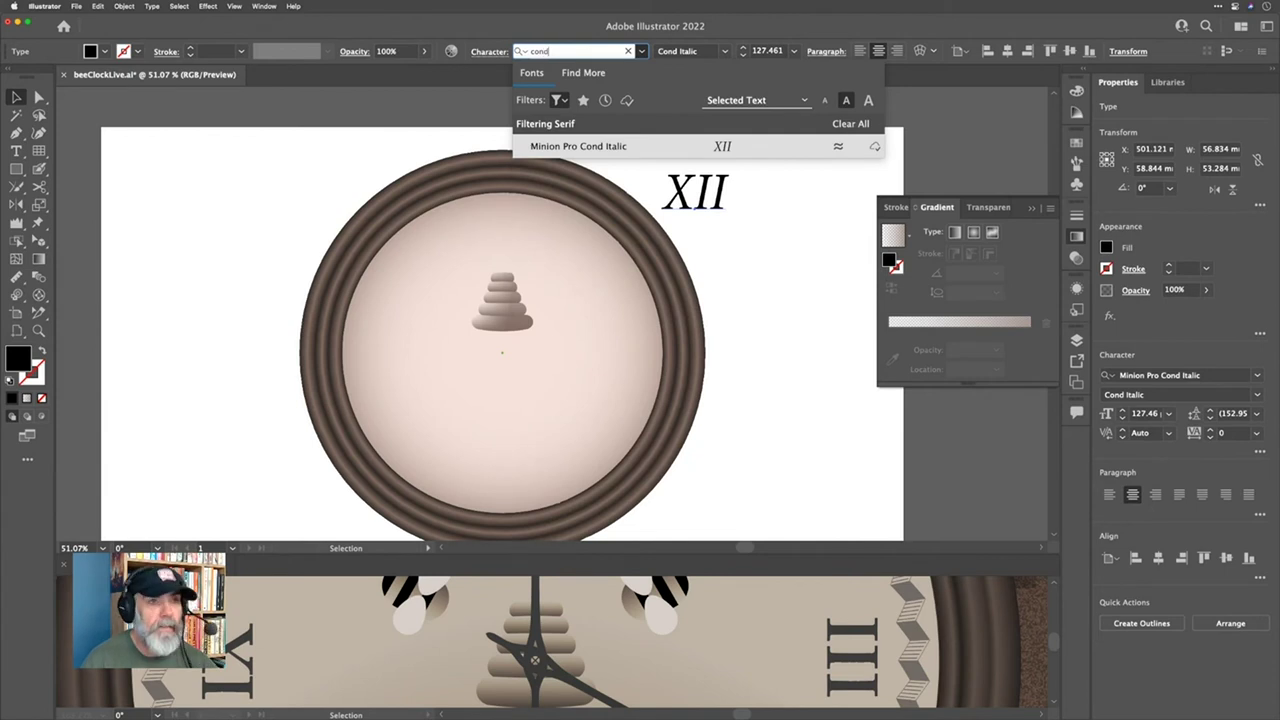
pyautogui.click(561, 100)
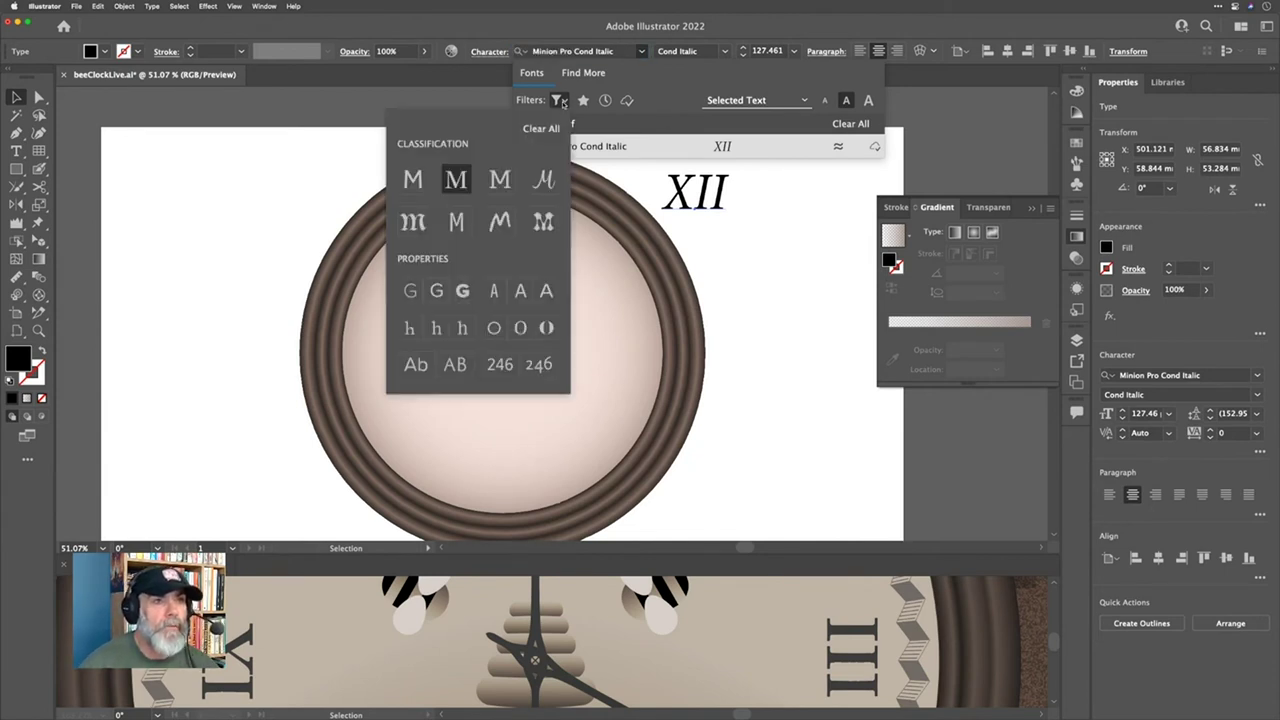
pyautogui.click(455, 179)
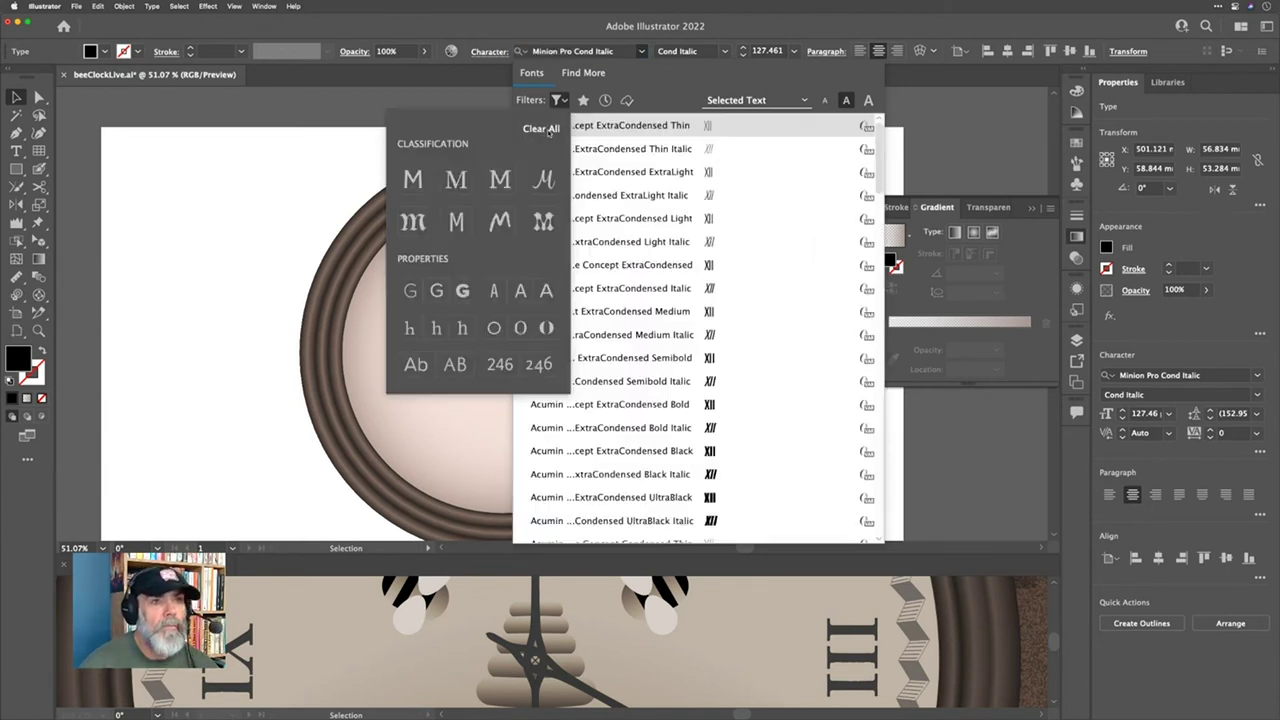
pyautogui.scroll(-5, 651, 237)
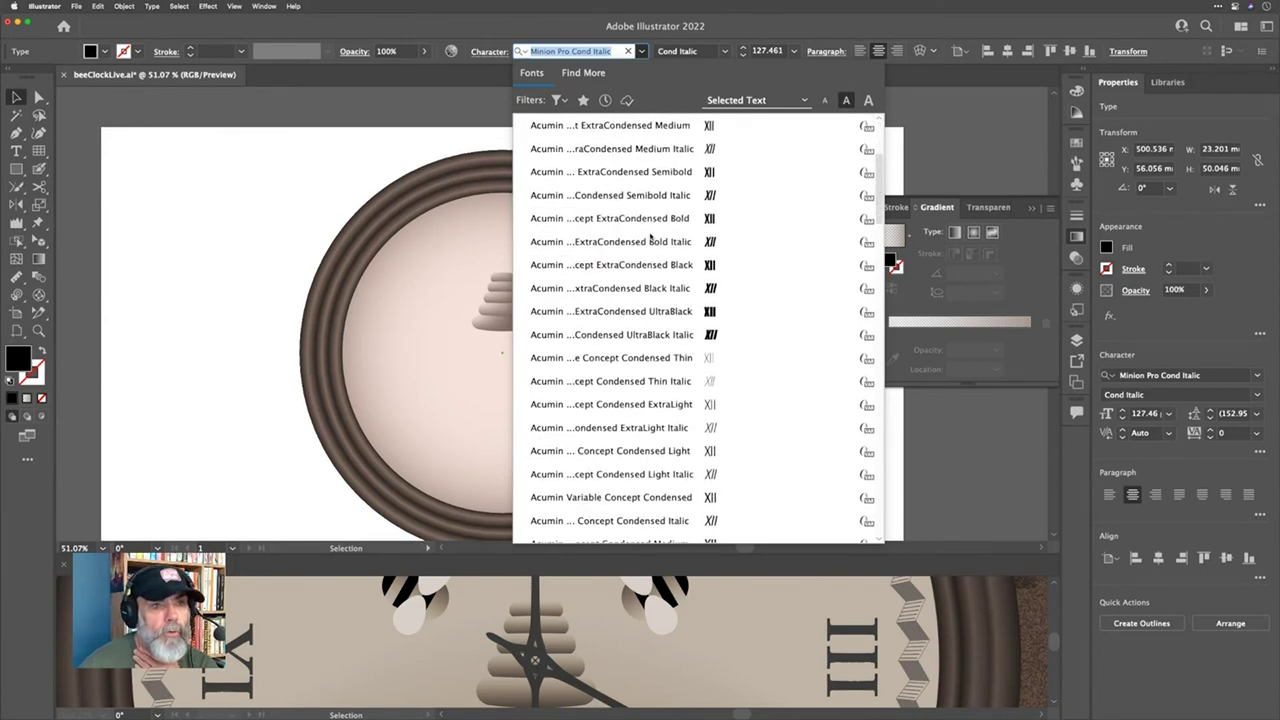
pyautogui.scroll(-10, 651, 237)
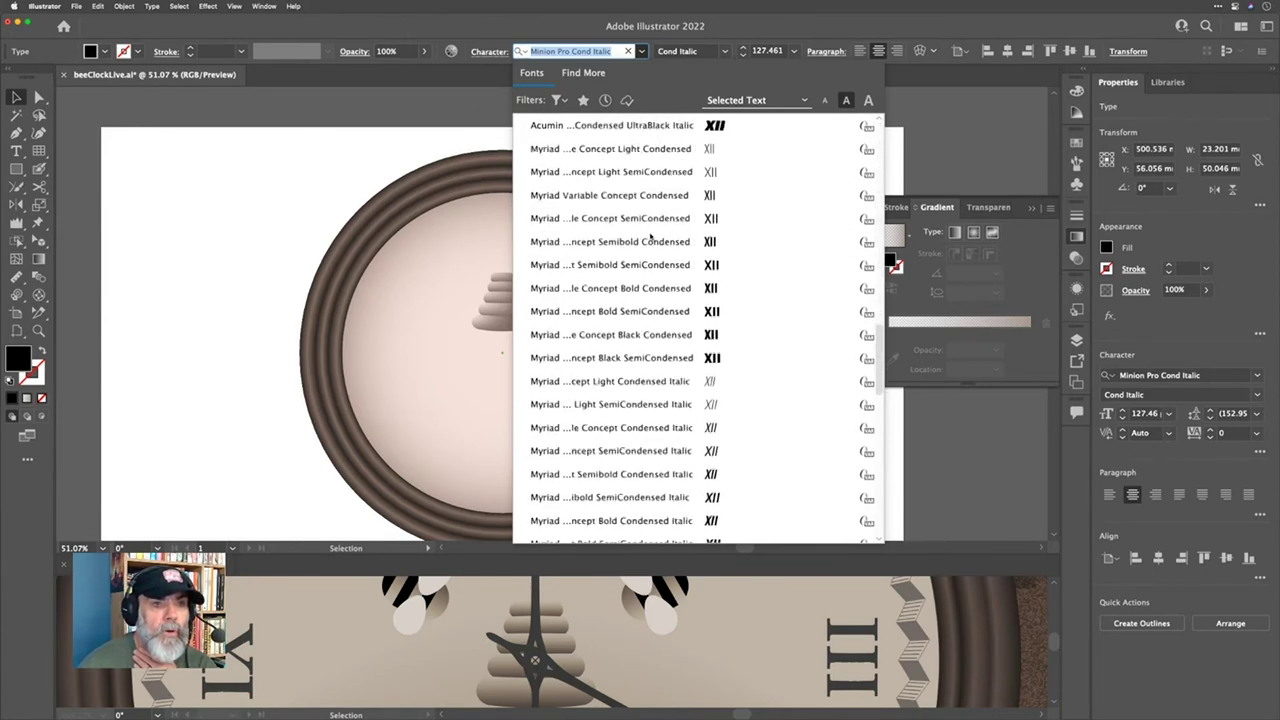
pyautogui.scroll(-6, 651, 237)
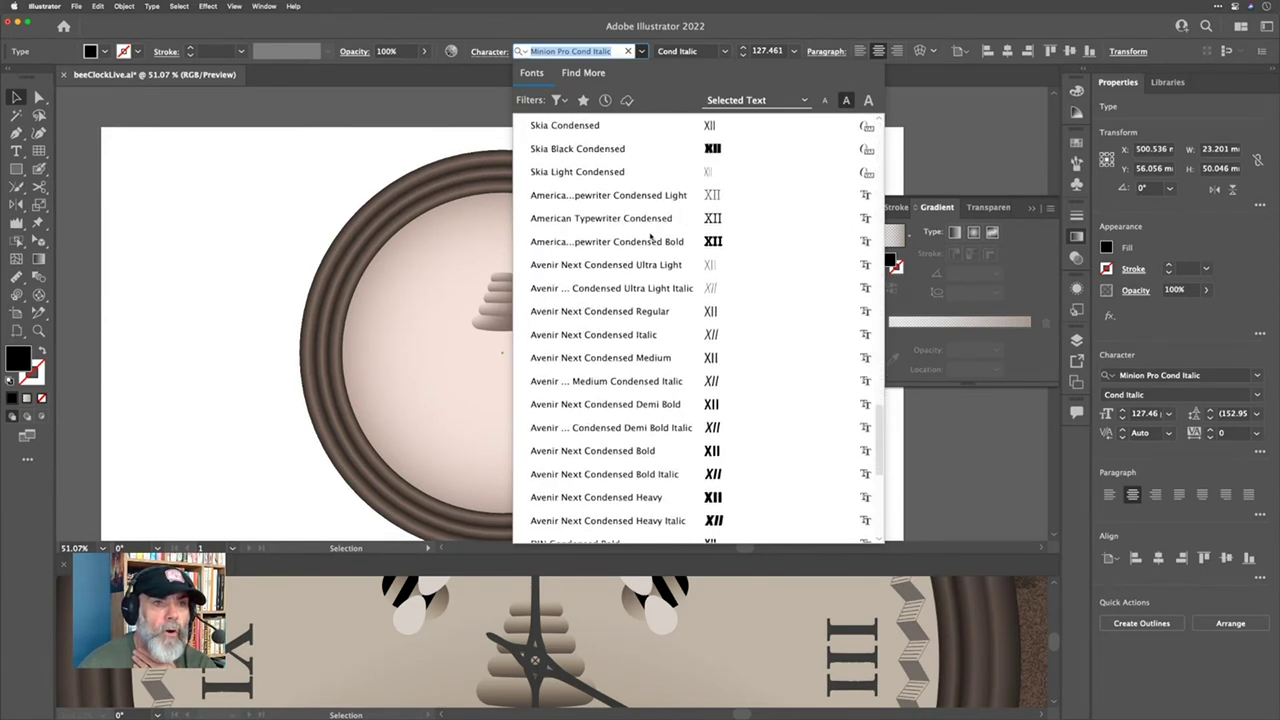
pyautogui.scroll(-5, 651, 237)
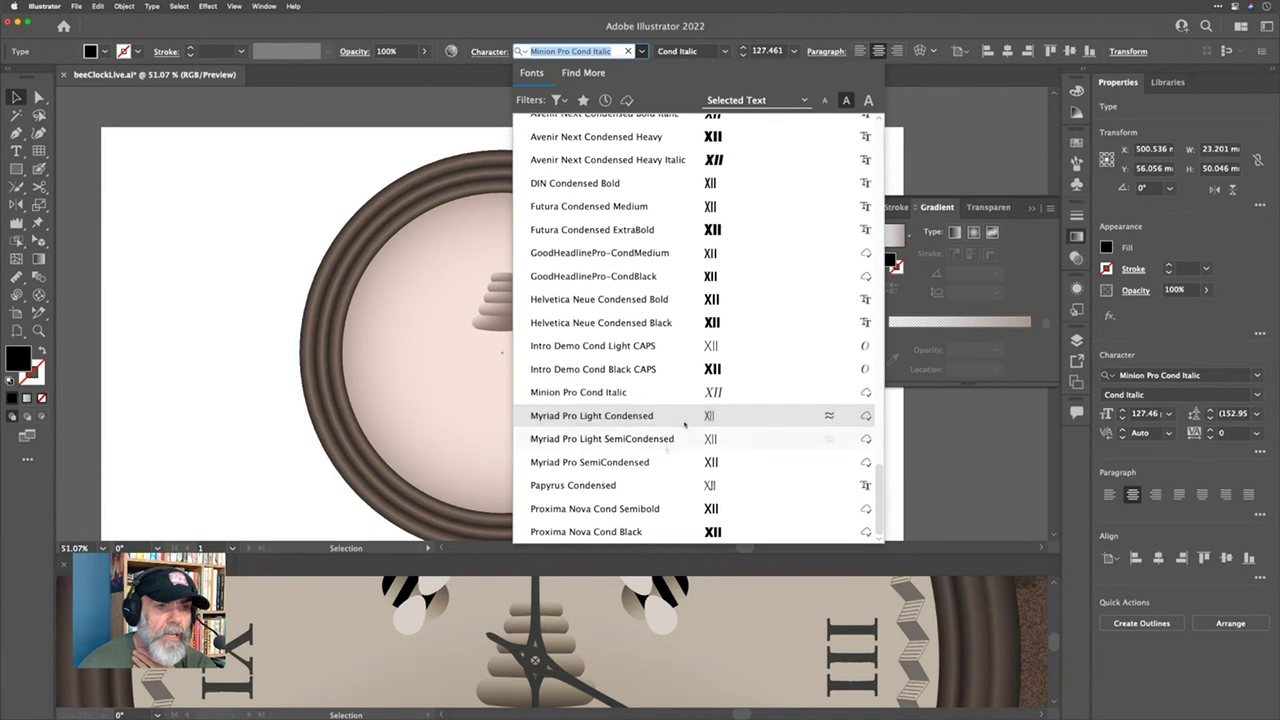
pyautogui.press('Escape')
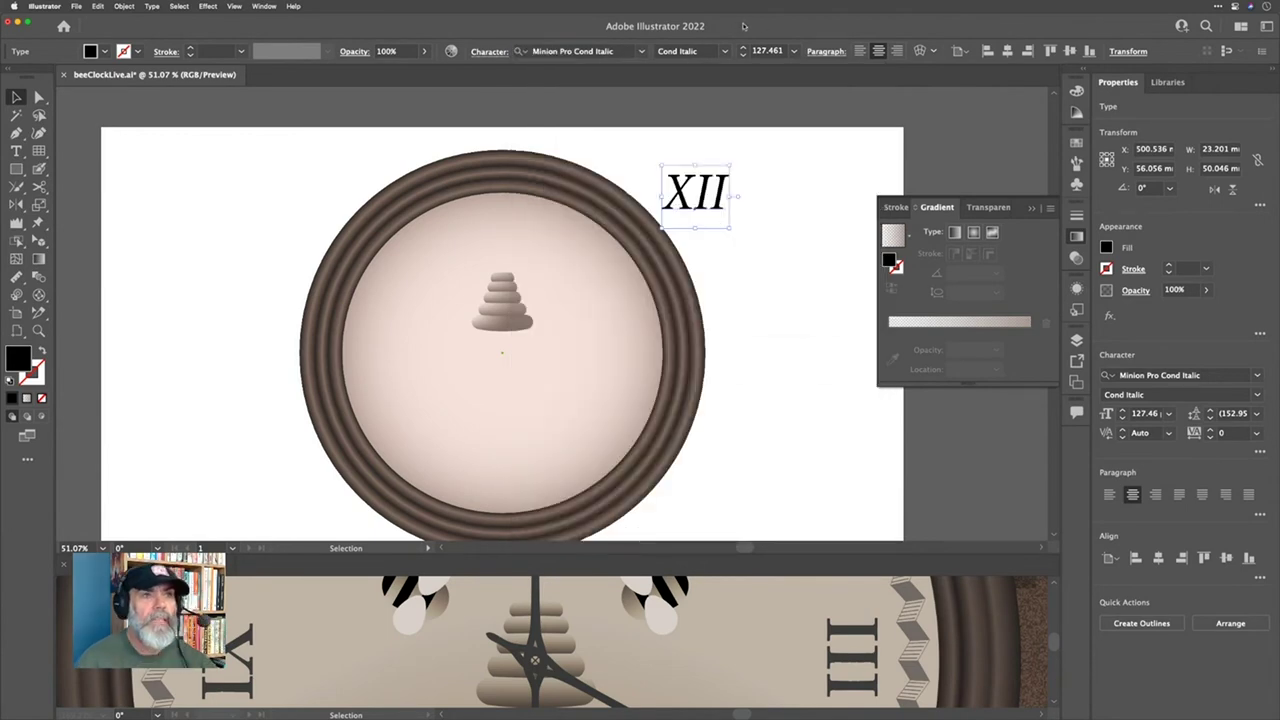
# Step: Set the XII numeral's font to Big Caslon Medium
pyautogui.click(611, 51)
pyautogui.write('caslon')
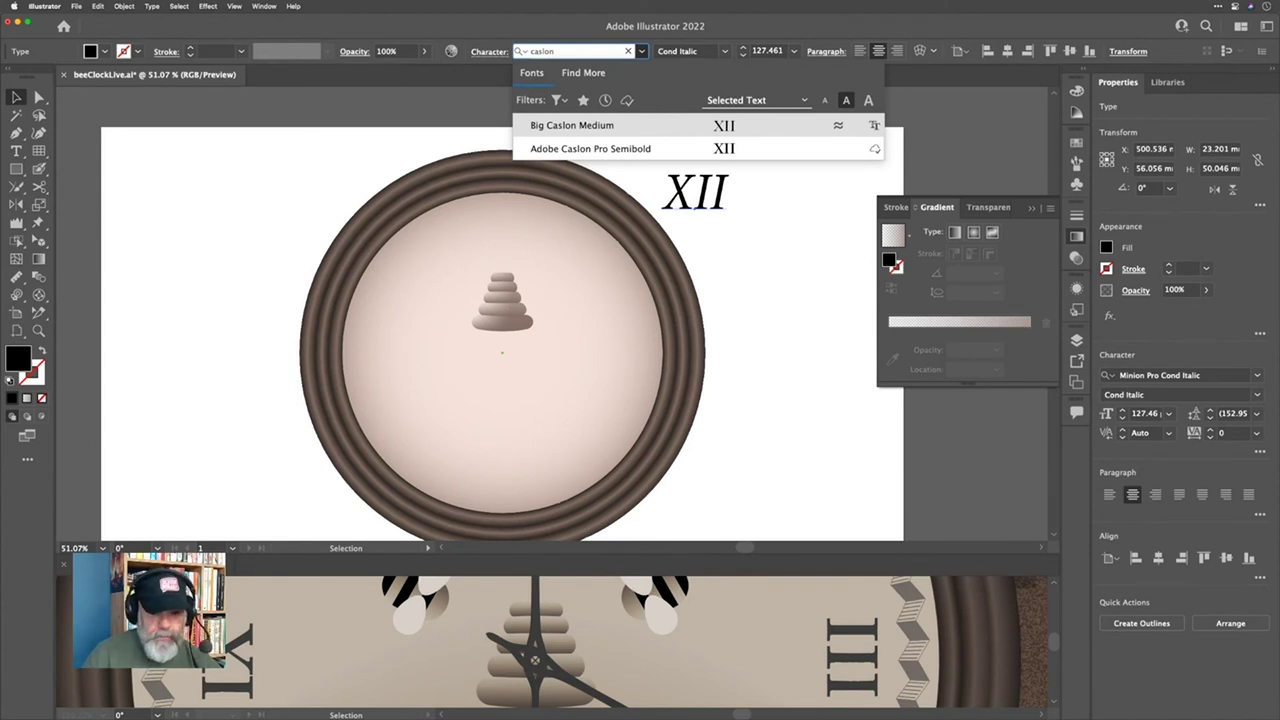
pyautogui.press('Return')
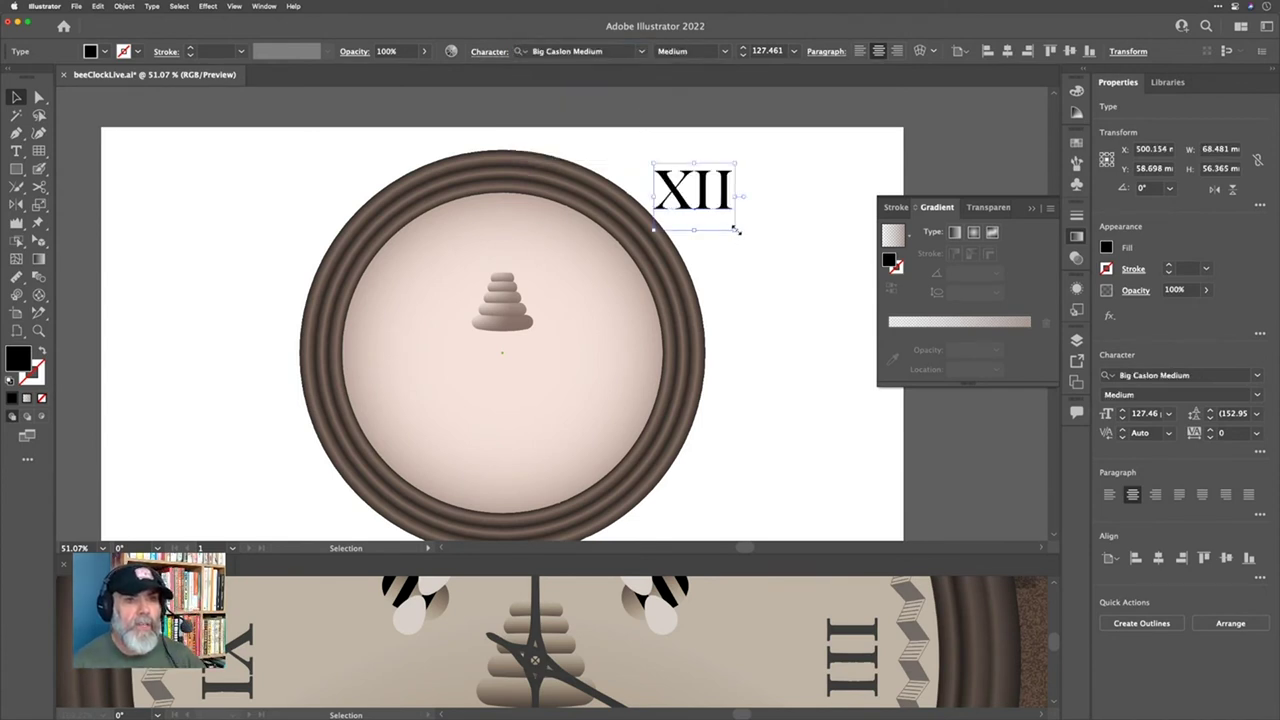
# Step: Scale the XII numeral to about 74 pt and place it centred above the beehive, nudged up near the clock face's inner rim
pyautogui.moveTo(735, 230); pyautogui.dragTo(519, 246)
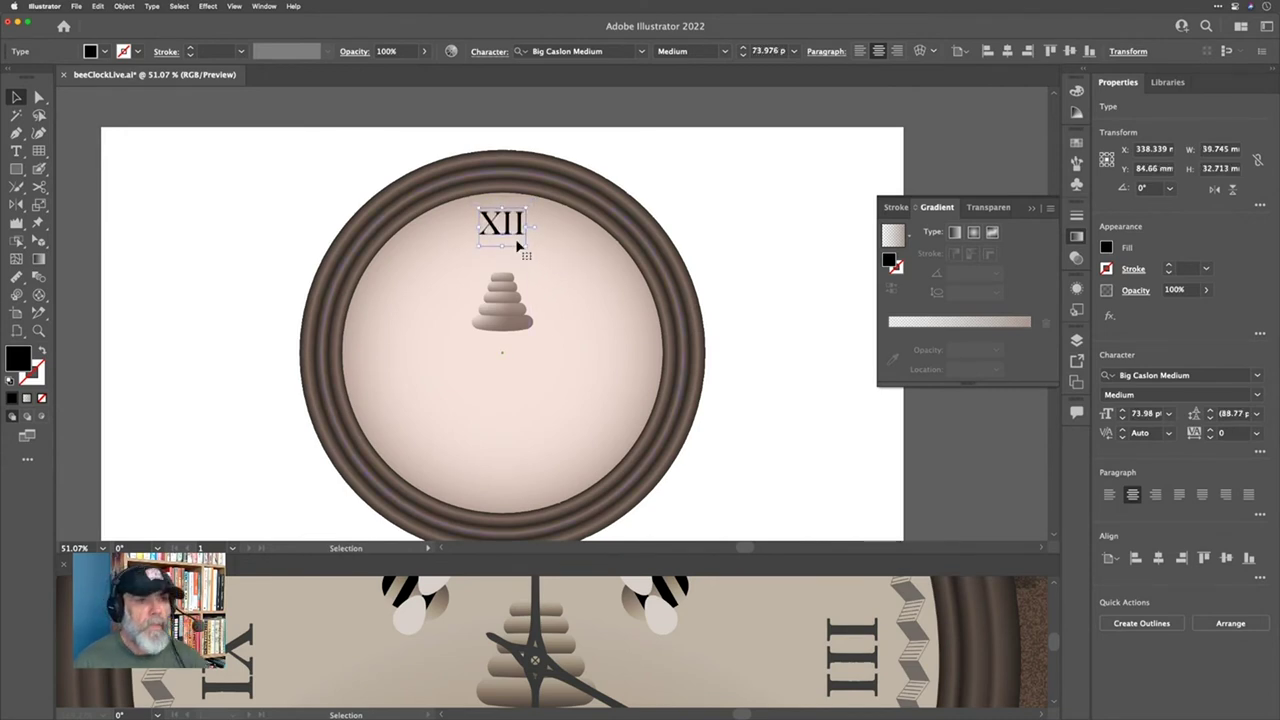
pyautogui.press('Up')
pyautogui.press('Up')
pyautogui.press('Up')
pyautogui.press('Up')
pyautogui.press('Up')
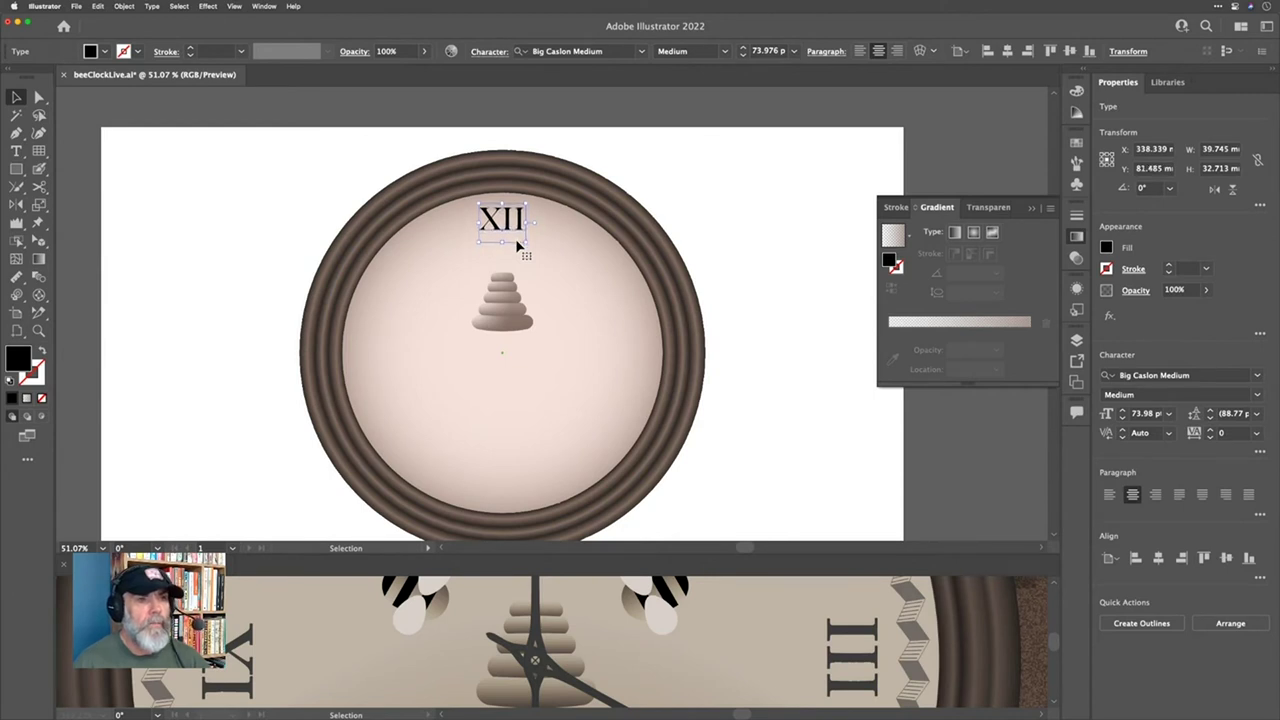
pyautogui.press('Up')
pyautogui.press('Up')
pyautogui.press('Up')
pyautogui.press('Up')
pyautogui.press('Up')
pyautogui.press('Up')
pyautogui.press('Up')
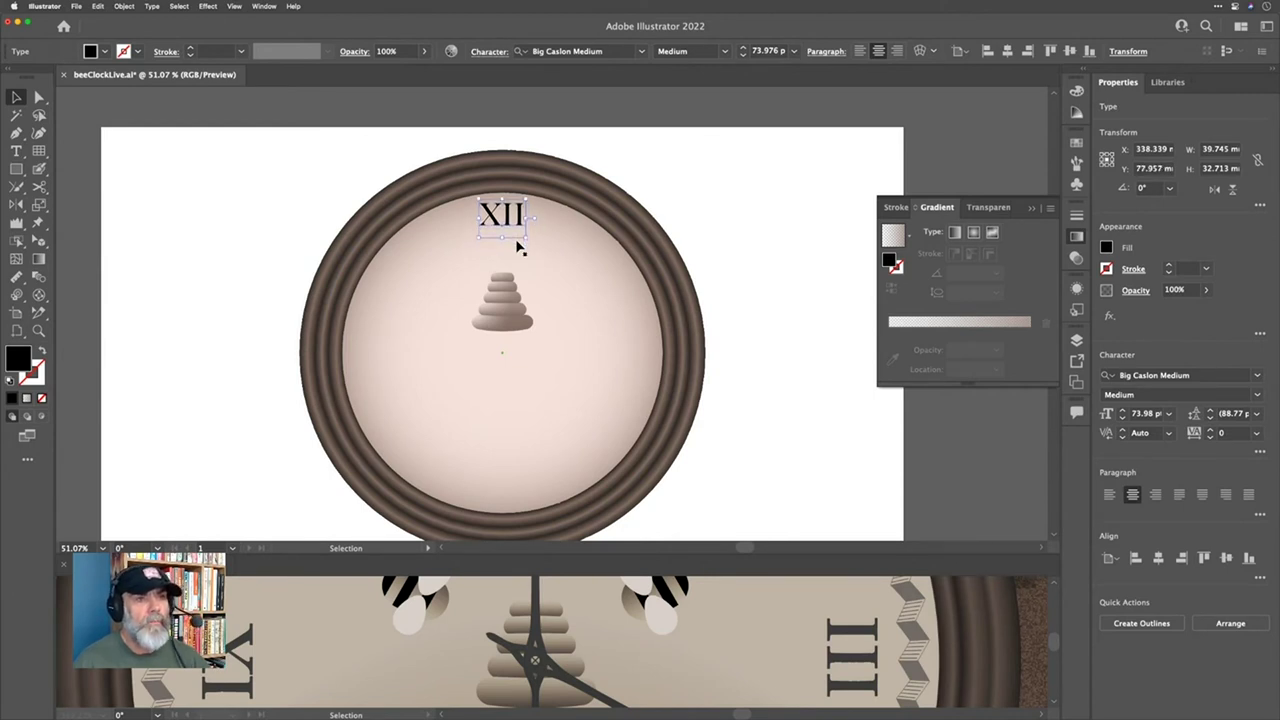
pyautogui.press('Up')
pyautogui.press('Up')
pyautogui.press('Up')
pyautogui.press('Up')
pyautogui.press('Up')
pyautogui.press('Up')
pyautogui.press('Up')
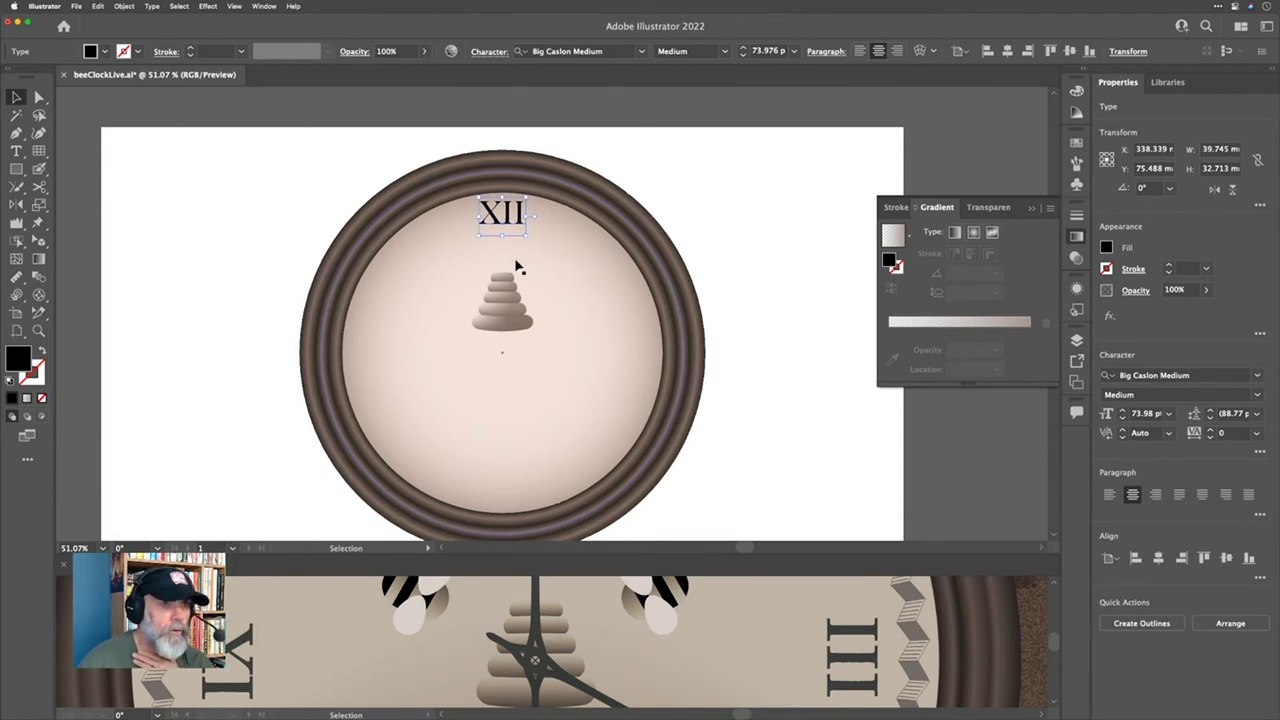
# Step: Check the font's available styles, fill the XII numeral with the darkest brown swatch and deselect it
pyautogui.click(724, 51)
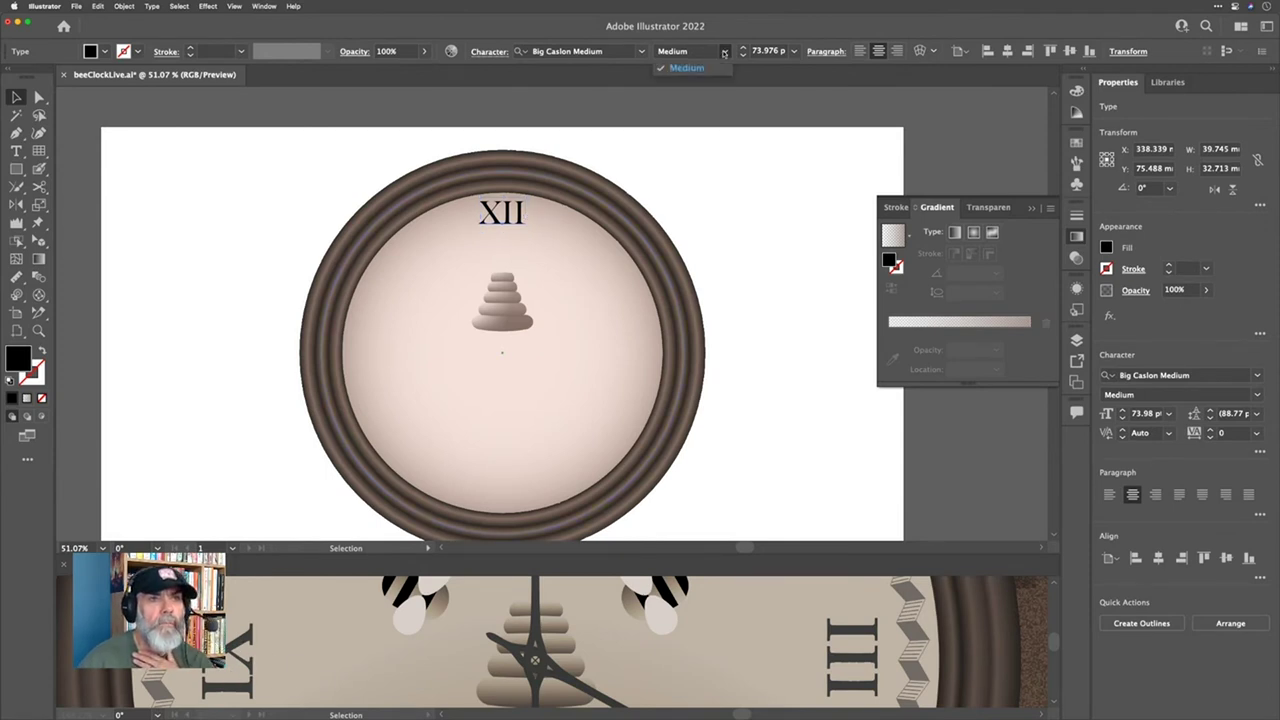
pyautogui.click(733, 29)
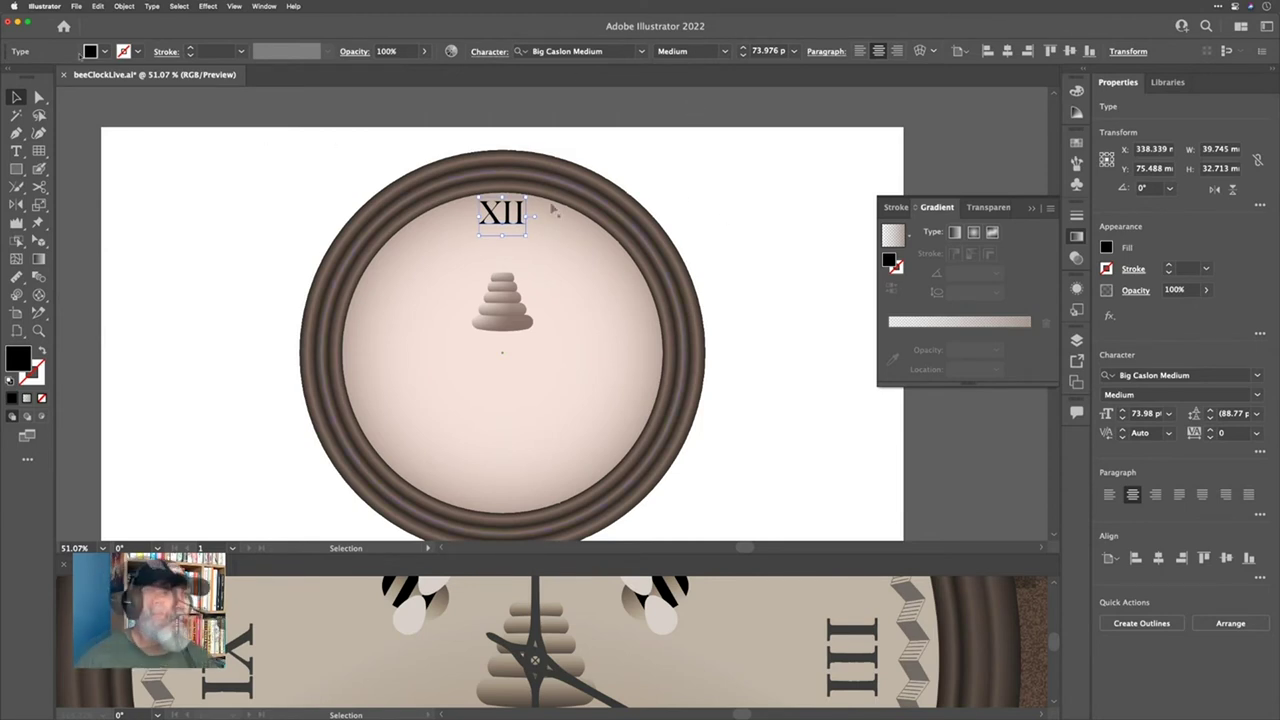
pyautogui.click(106, 53)
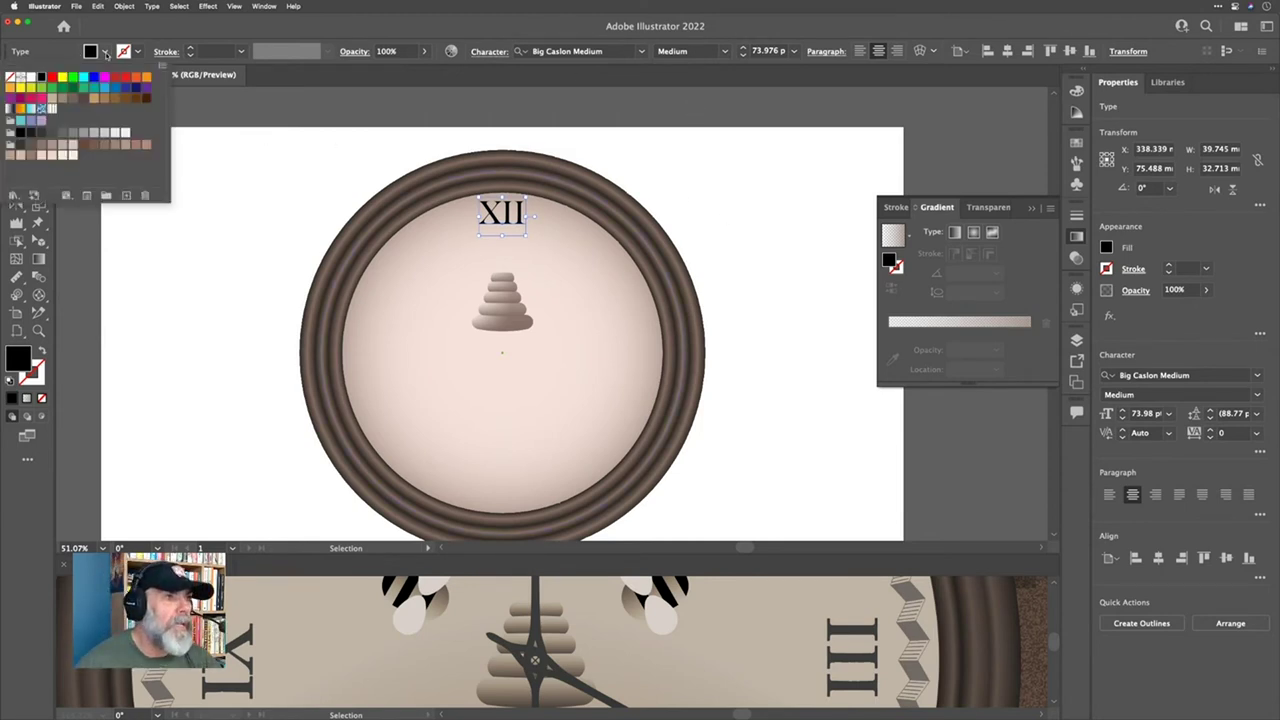
pyautogui.click(20, 148)
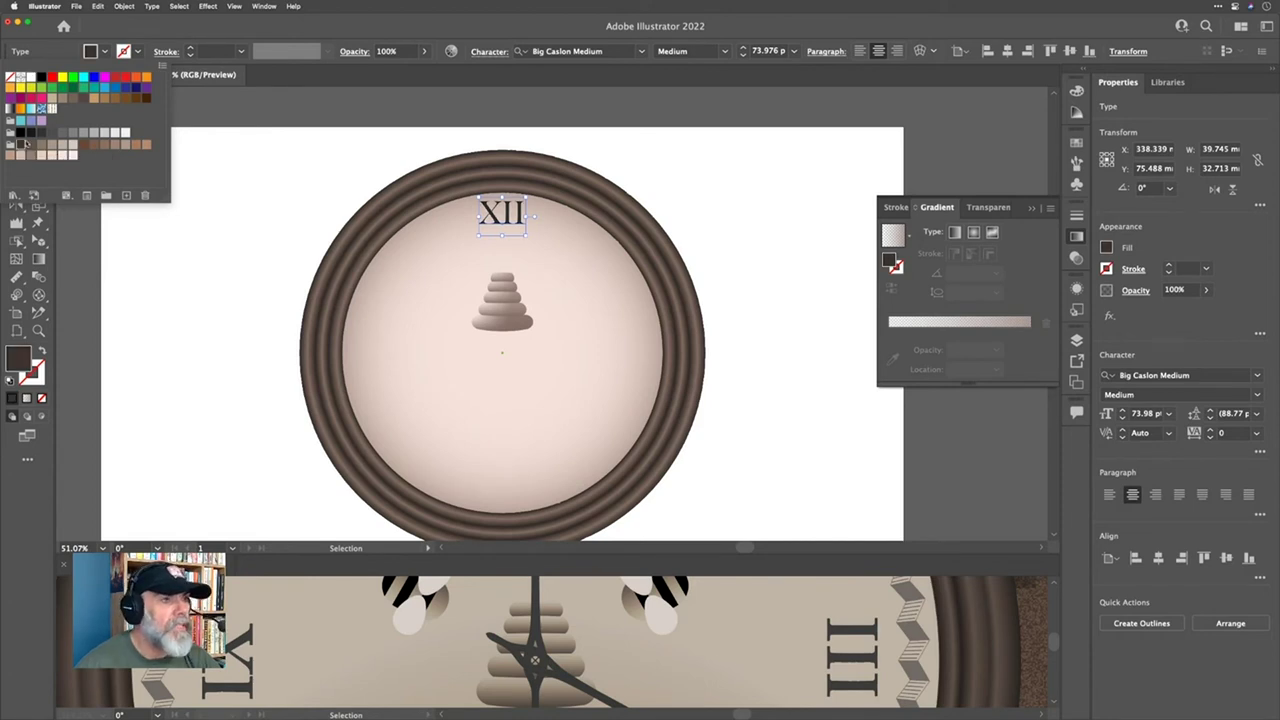
pyautogui.click(640, 186)
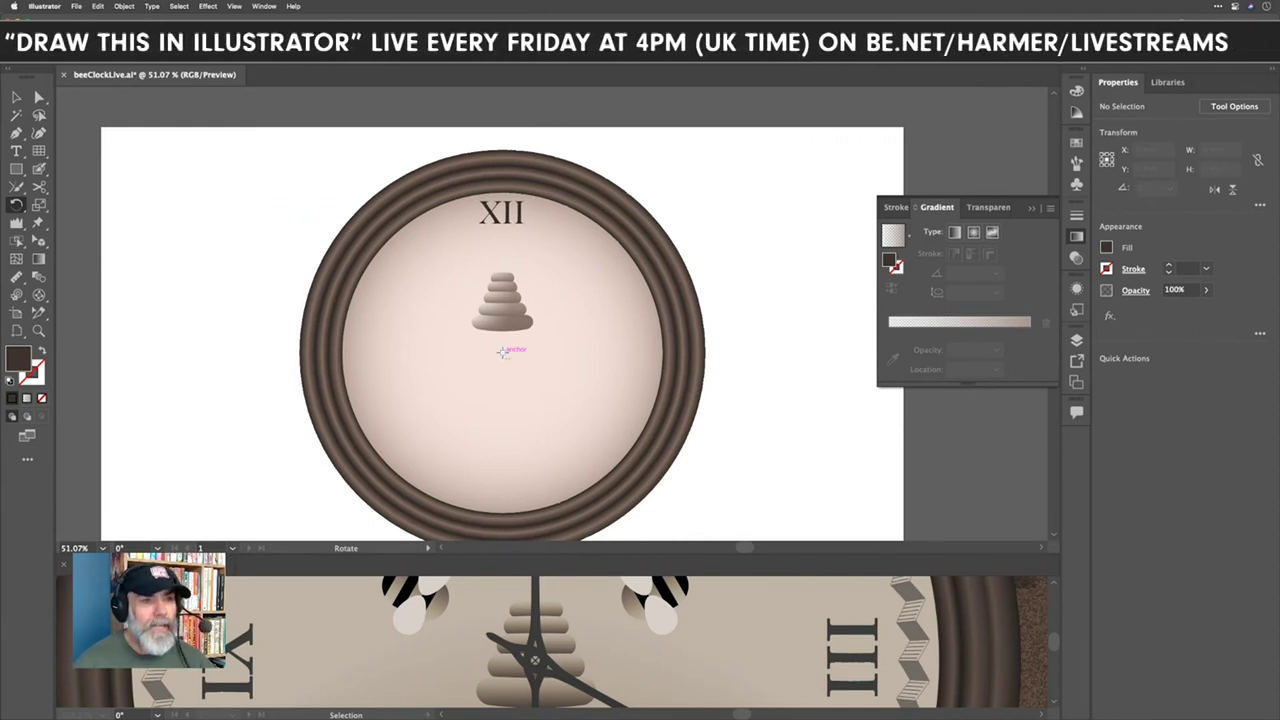
# Step: Try to rotate by 360/12 degrees around the clock face's centre anchor point
pyautogui.keyDown('alt'); pyautogui.click(503, 352); pyautogui.keyUp('alt')
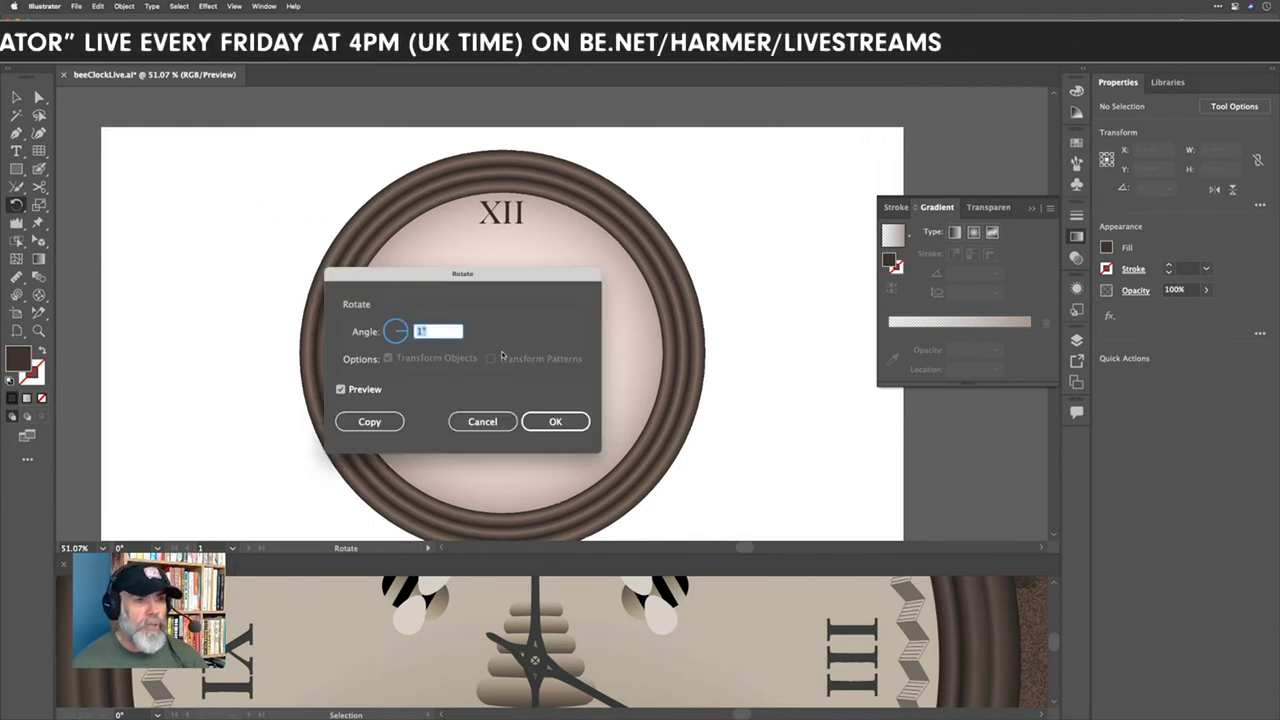
pyautogui.moveTo(502, 356); pyautogui.dragTo(748, 242)
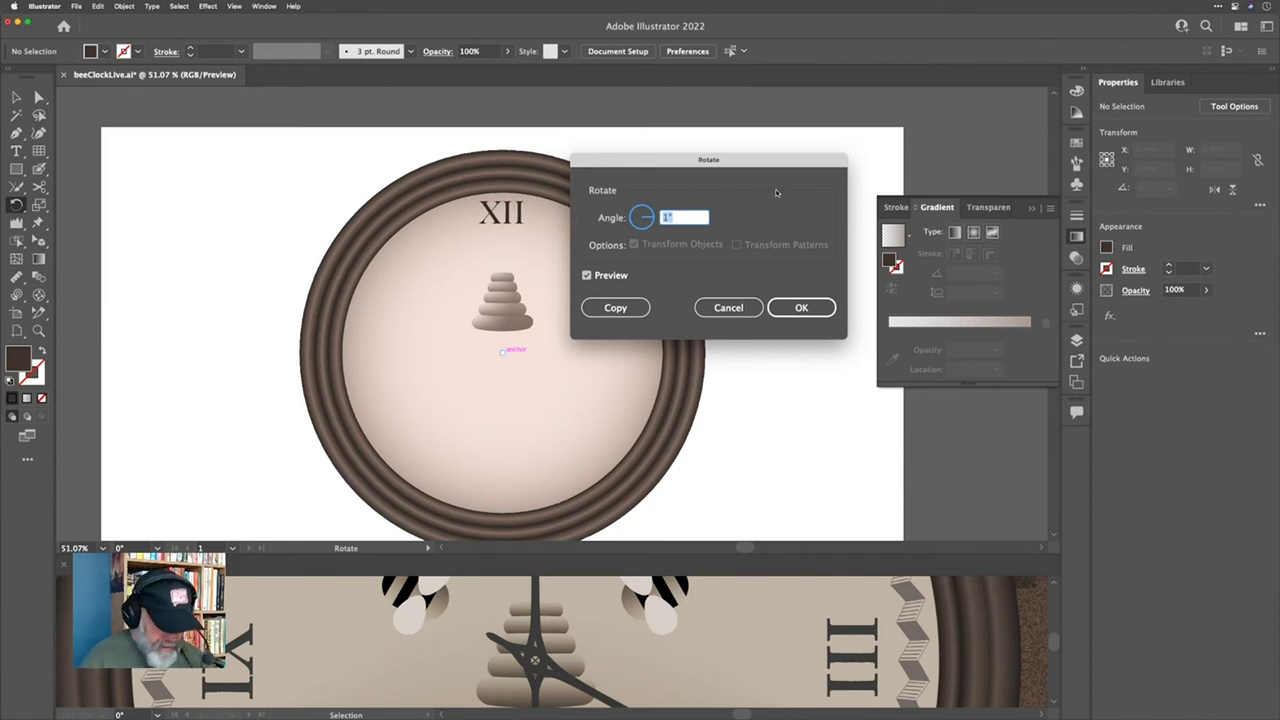
pyautogui.write('3')
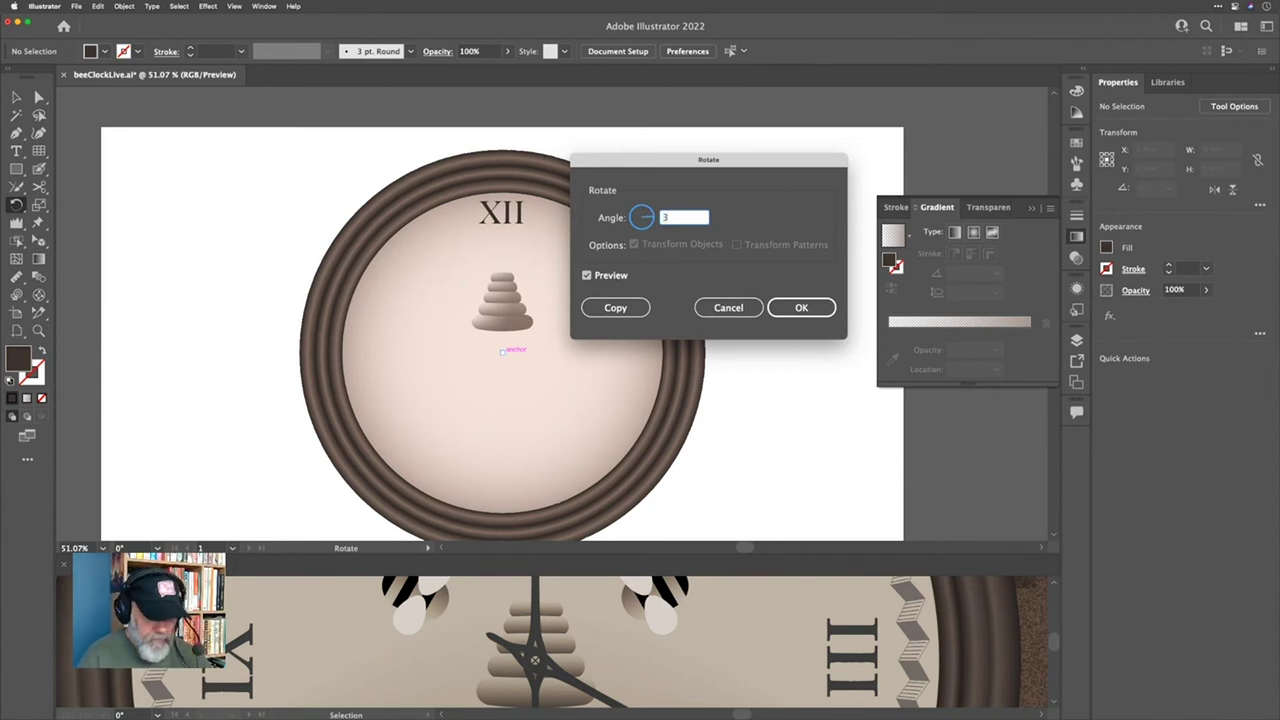
pyautogui.write('560')
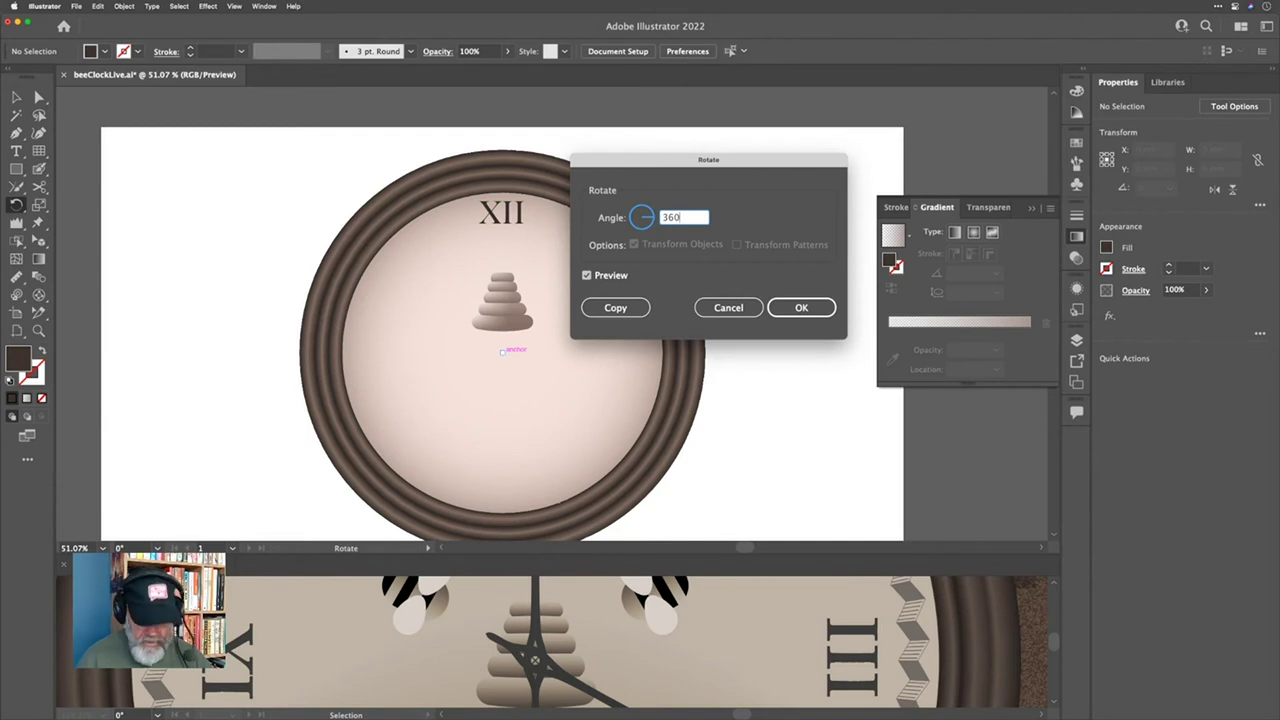
pyautogui.write('/')
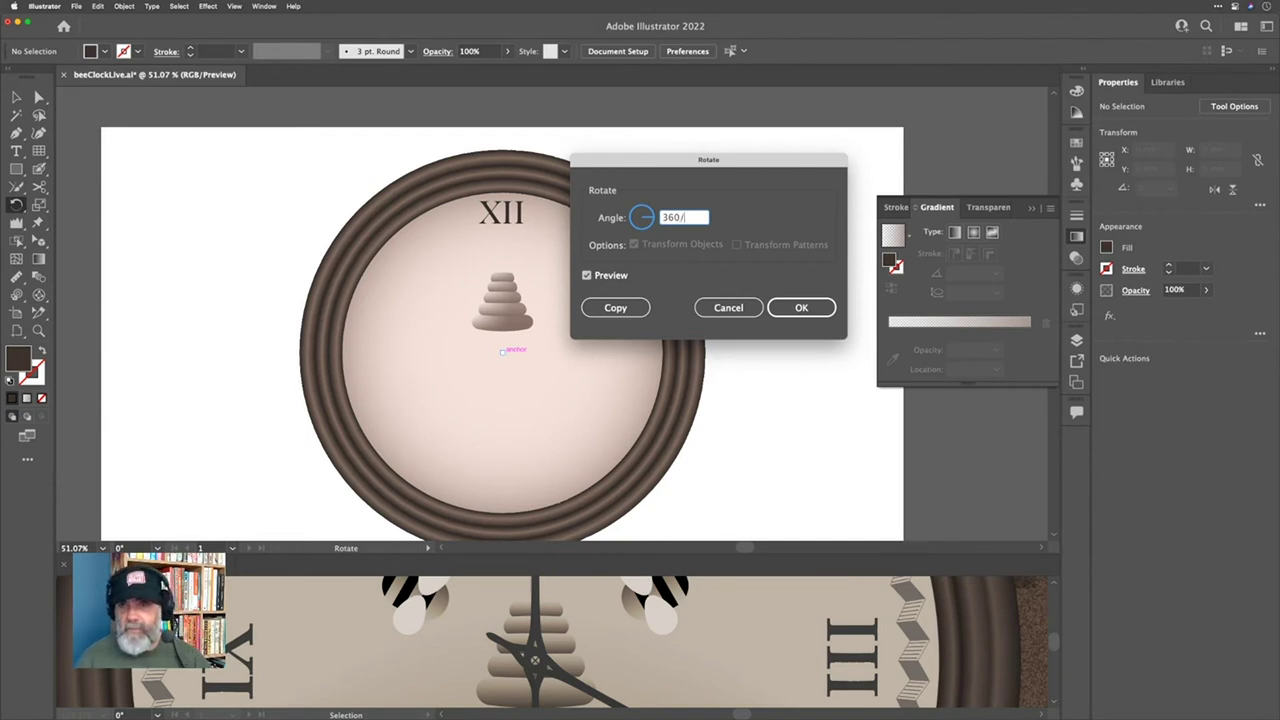
pyautogui.write('12')
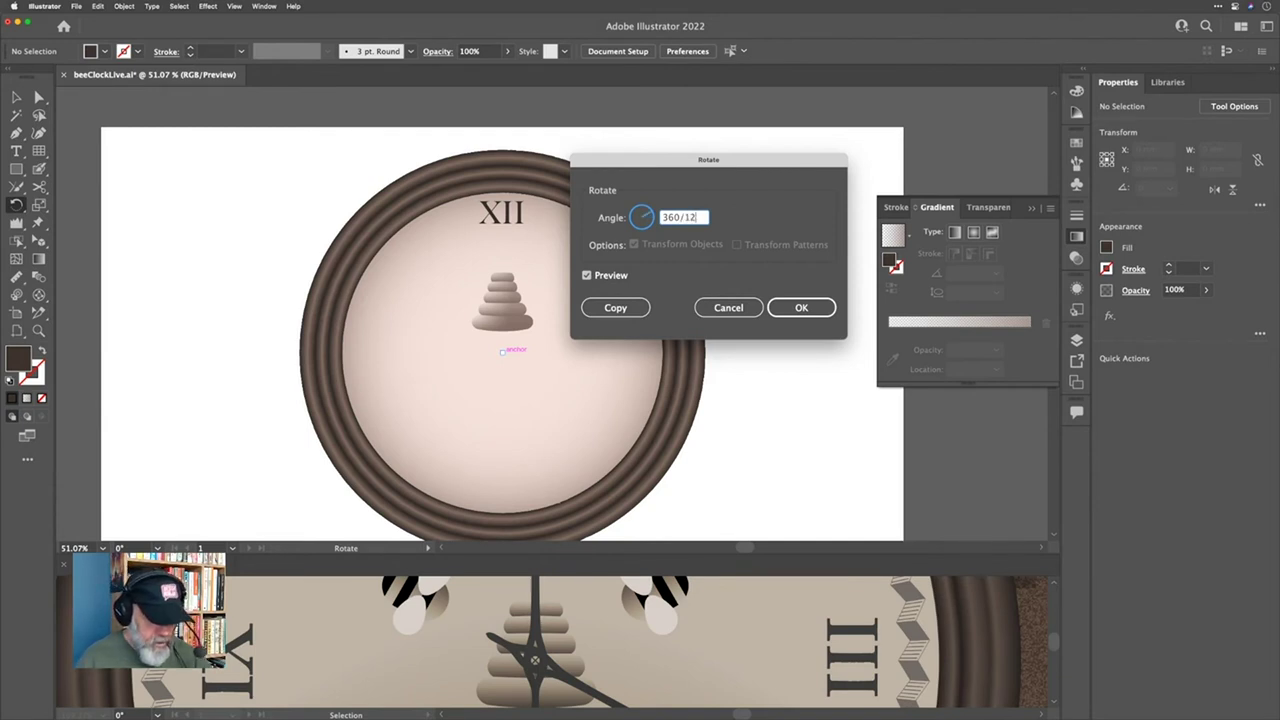
pyautogui.press('Tab')
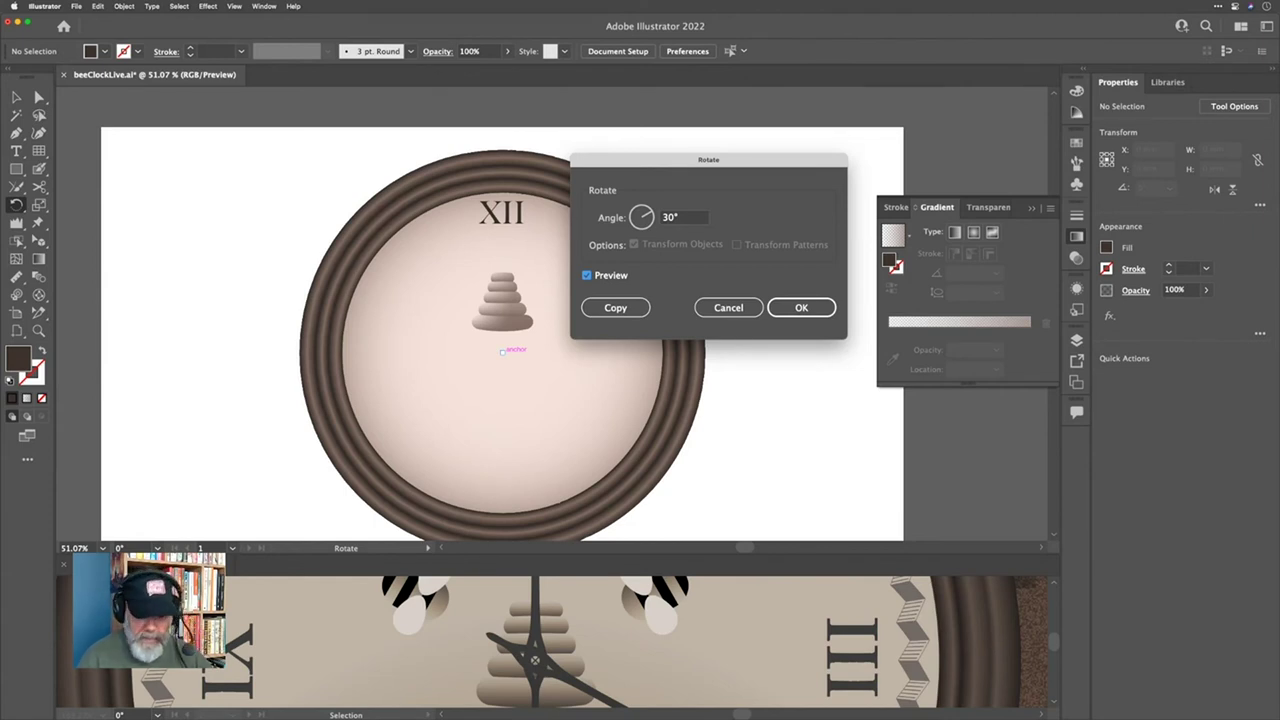
pyautogui.press('Return')
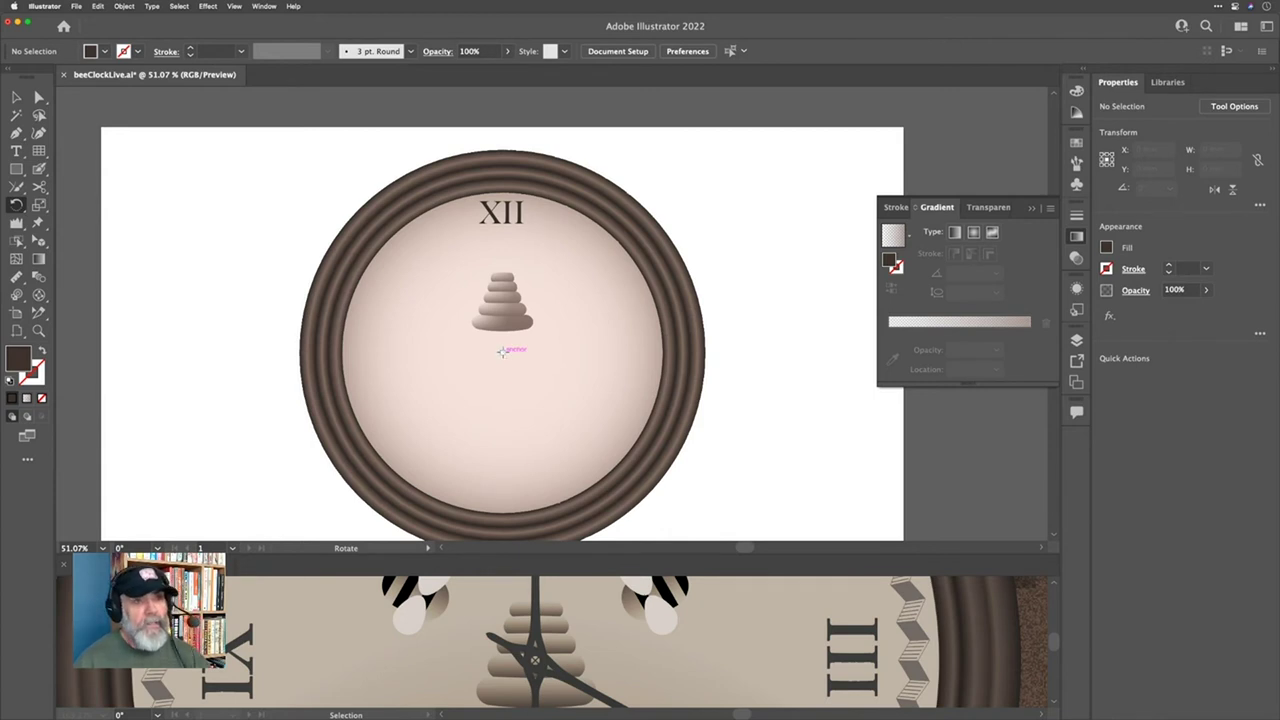
# Step: Make a copy of the XII numeral rotated 30° around the clock face's centre anchor point
pyautogui.keyDown('alt'); pyautogui.click(502, 351); pyautogui.keyUp('alt')
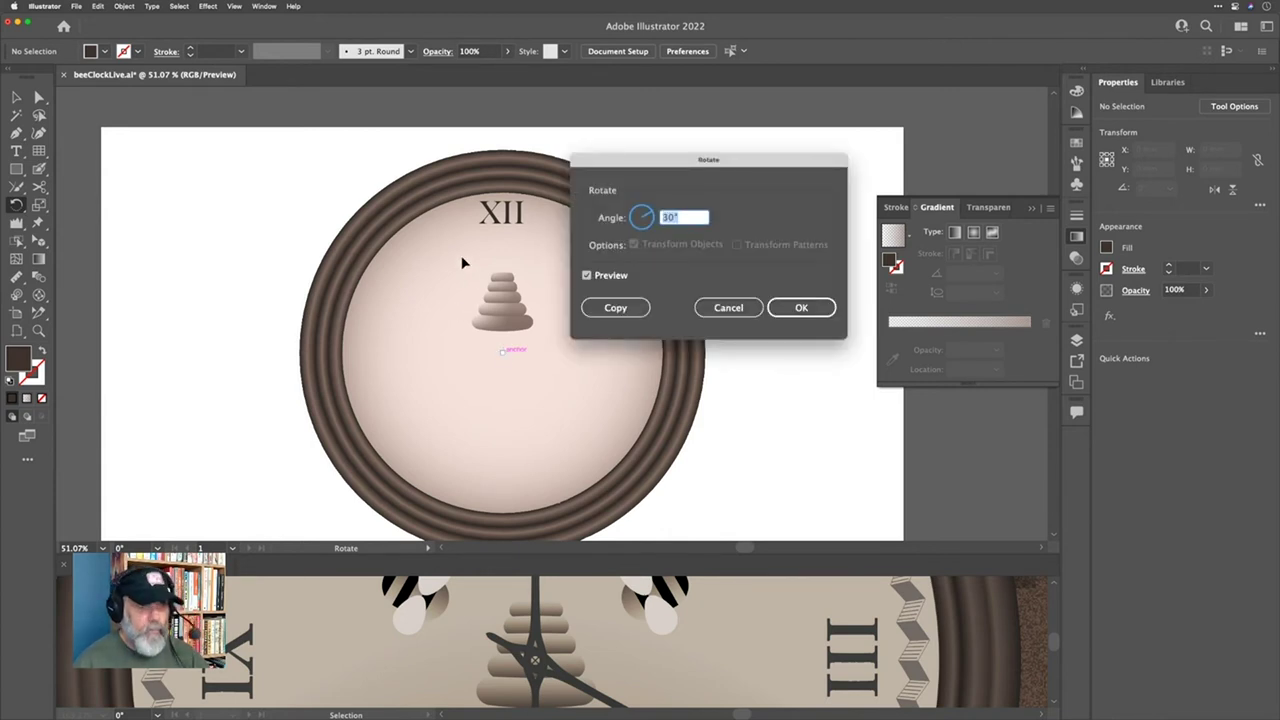
pyautogui.press('Return')
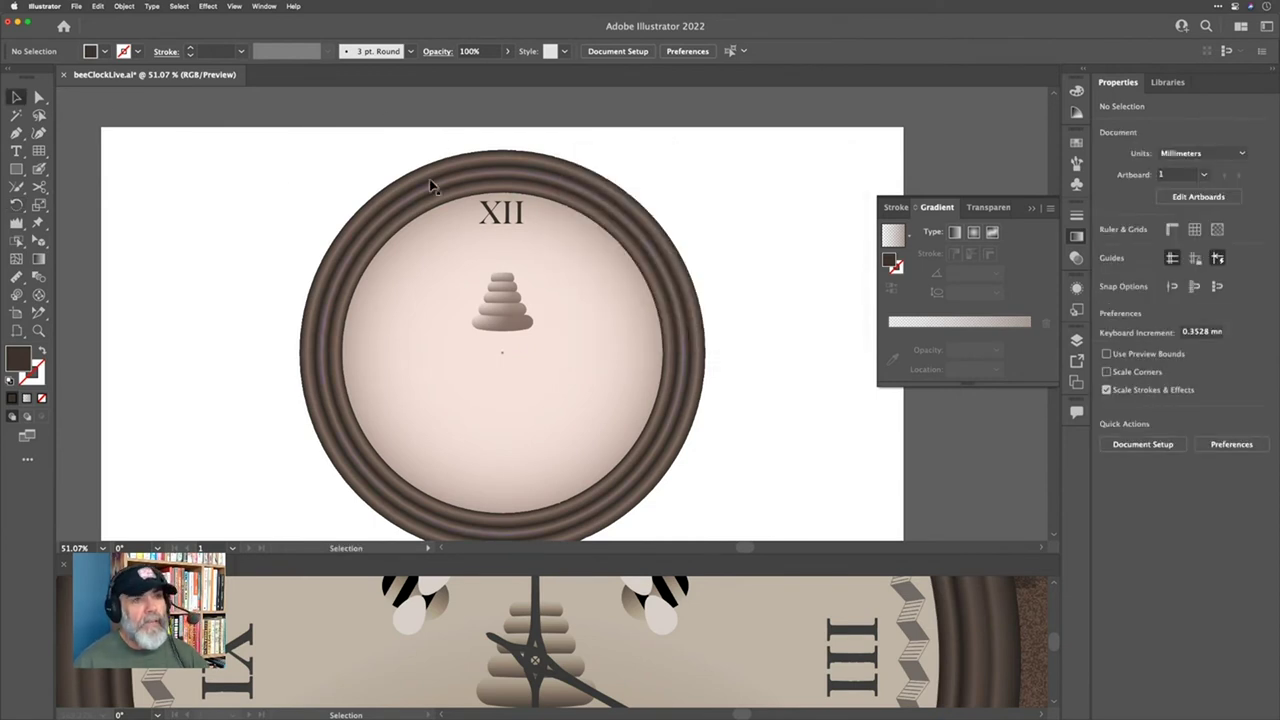
pyautogui.moveTo(500, 212); pyautogui.dragTo(489, 212)
pyautogui.press('r')
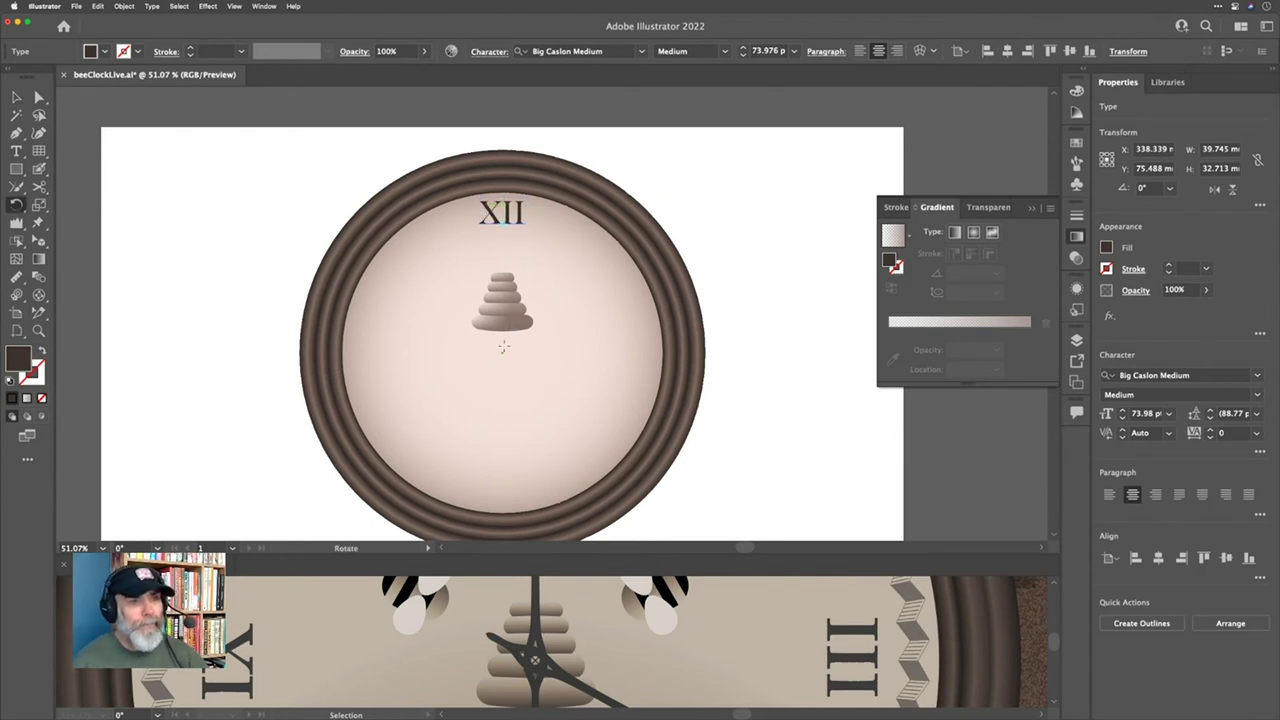
pyautogui.keyDown('alt'); pyautogui.click(504, 352); pyautogui.keyUp('alt')
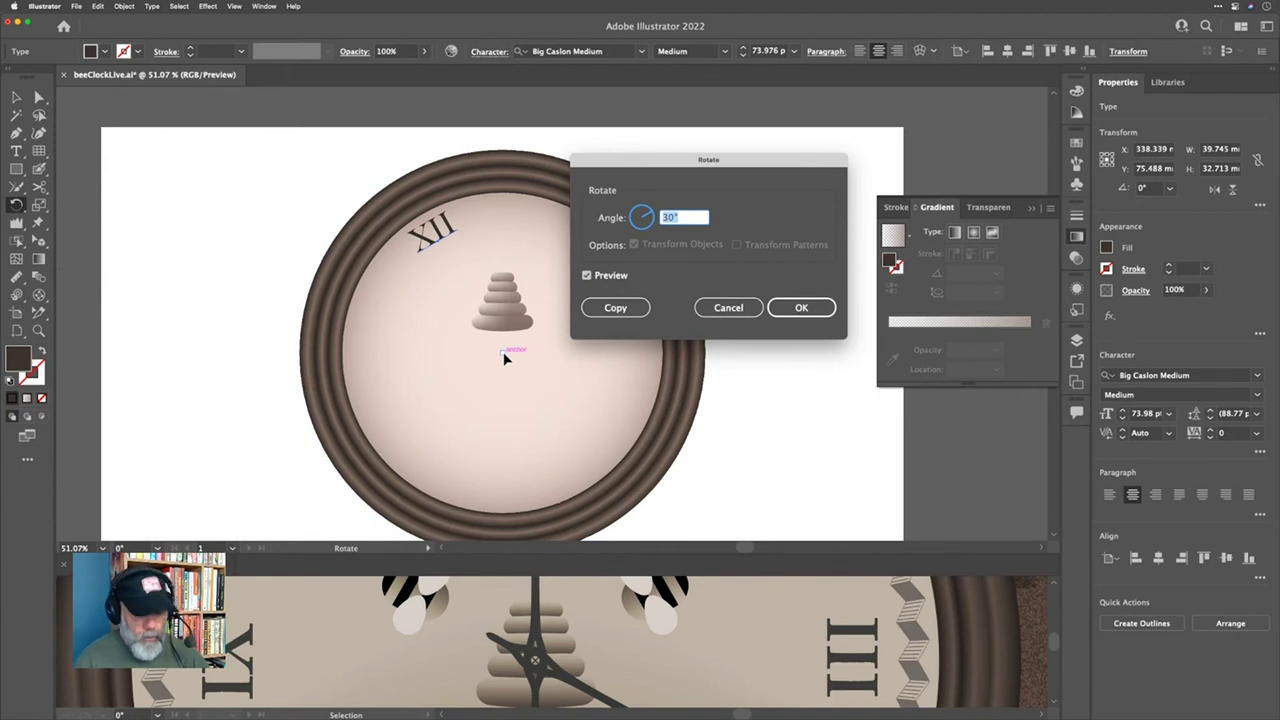
pyautogui.hotkey('alt', 'Return')
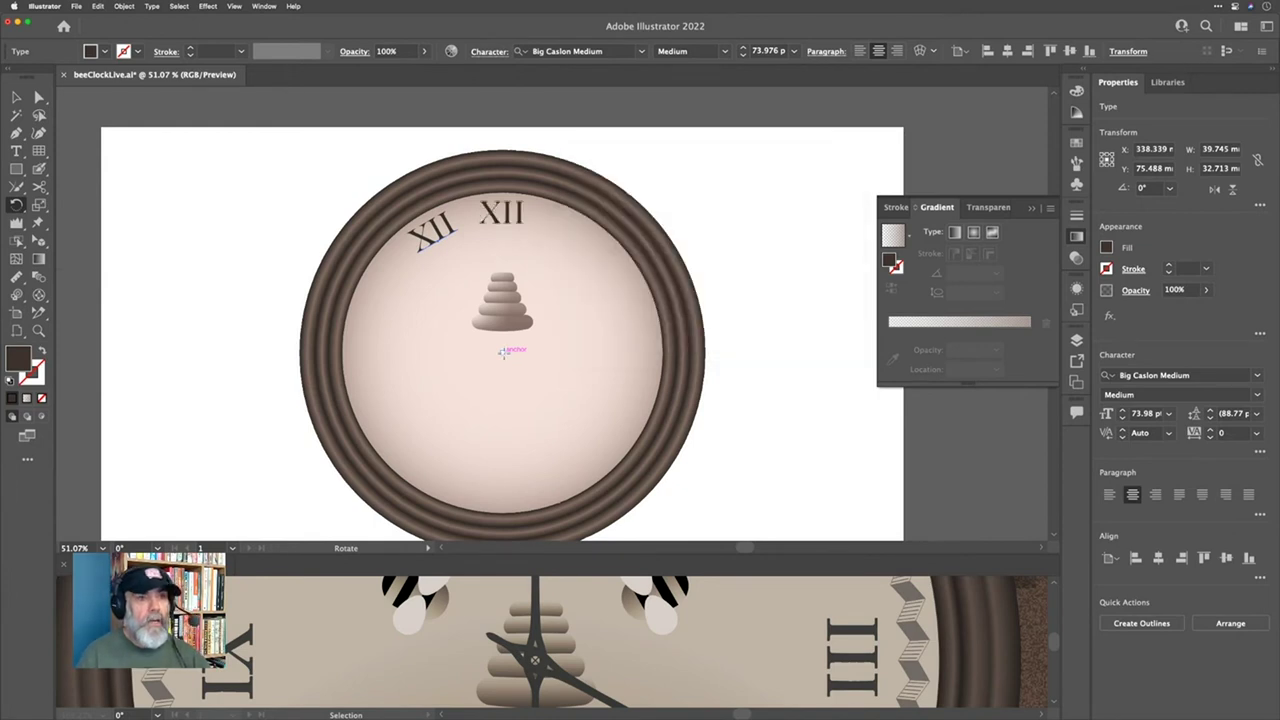
pyautogui.press('v')
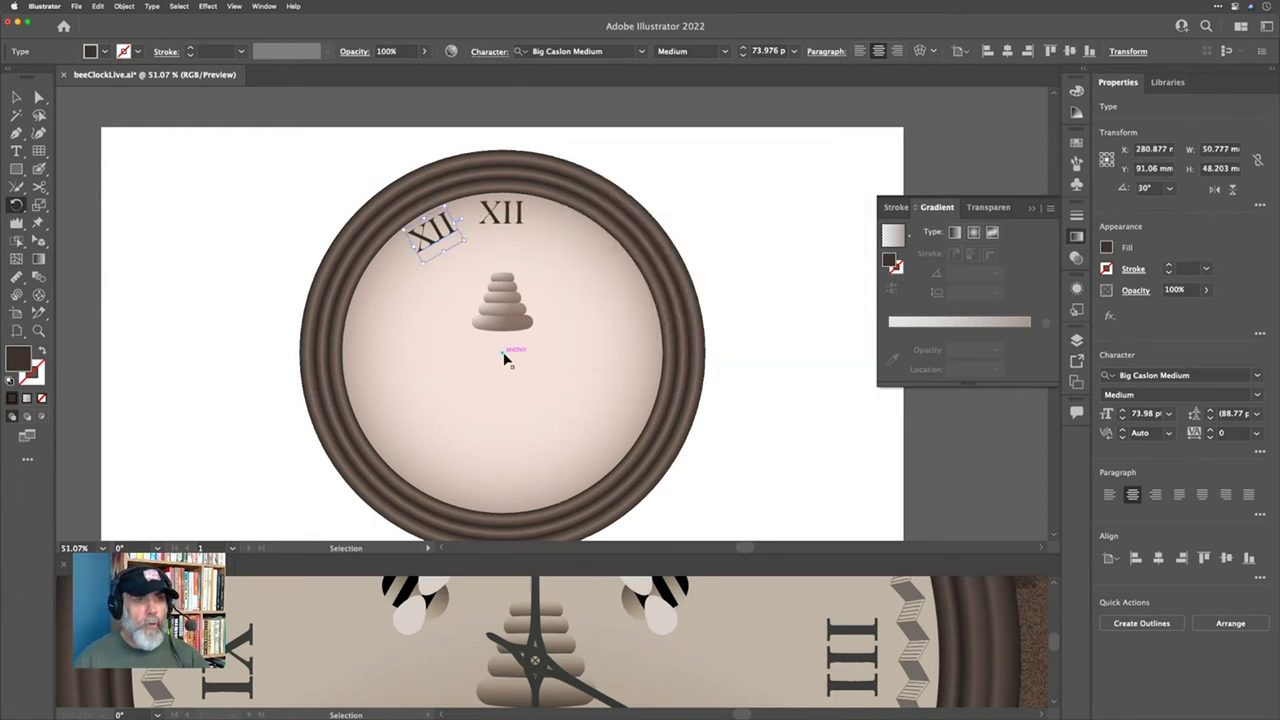
# Step: Repeat the rotated copy ten more times to fill all twelve hour positions around the face
pyautogui.press('super+d')
pyautogui.press('super+d')
pyautogui.press('super+d')
pyautogui.press('super+d')
pyautogui.press('super+d')
pyautogui.press('super+d')
pyautogui.press('super+d')
pyautogui.press('super+d')
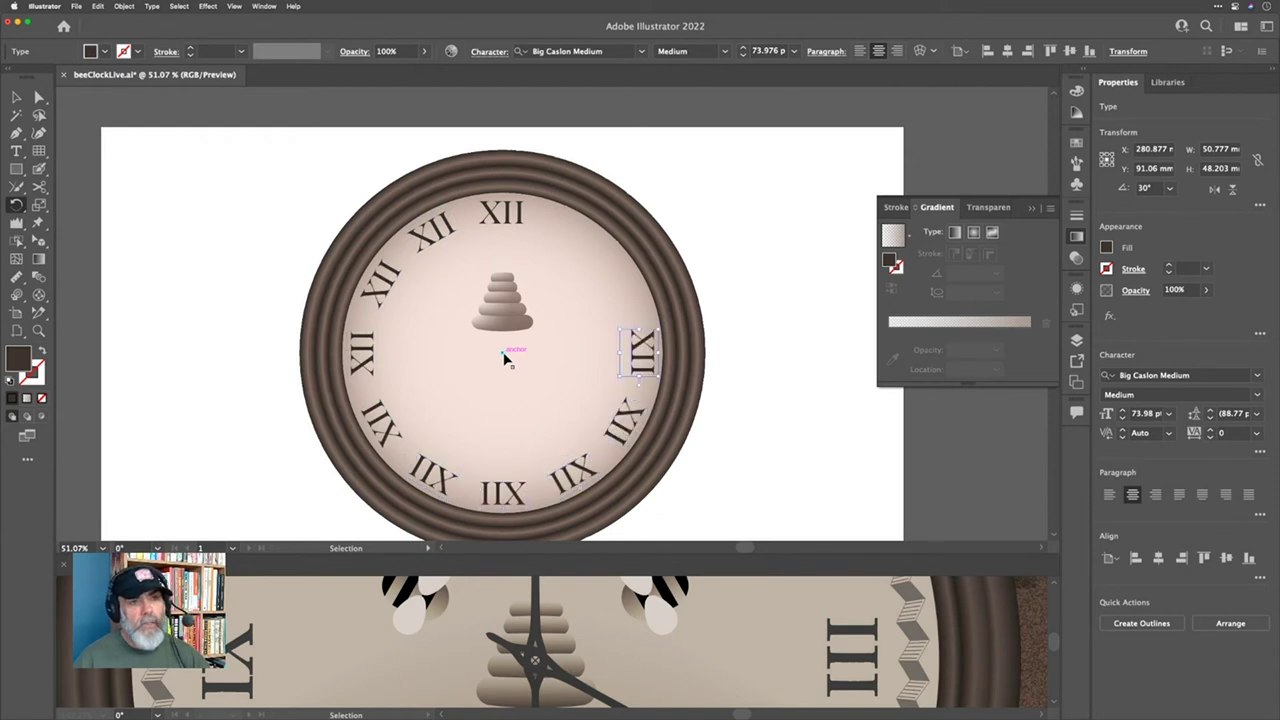
pyautogui.press('super+d')
pyautogui.press('super+d')
# Step: Replace the text of the first three numerals clockwise from XII with I, II and III
pyautogui.press('r')
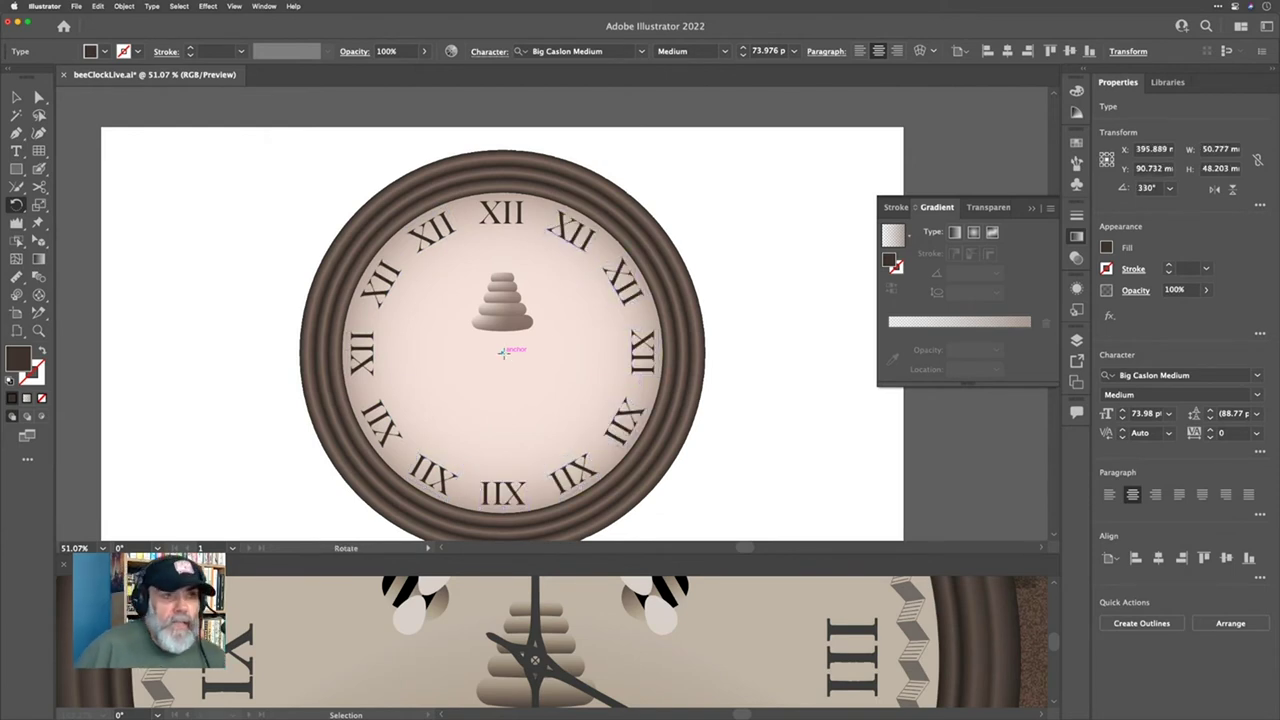
pyautogui.press('t')
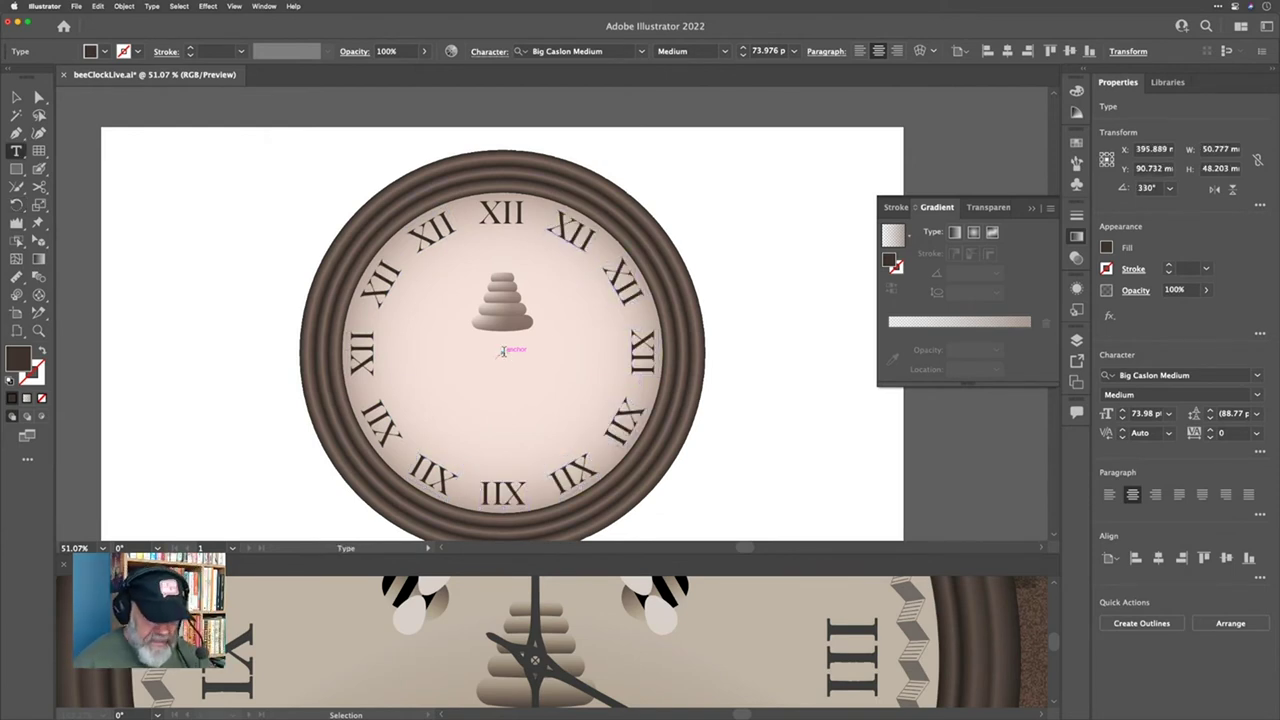
pyautogui.doubleClick(572, 238)
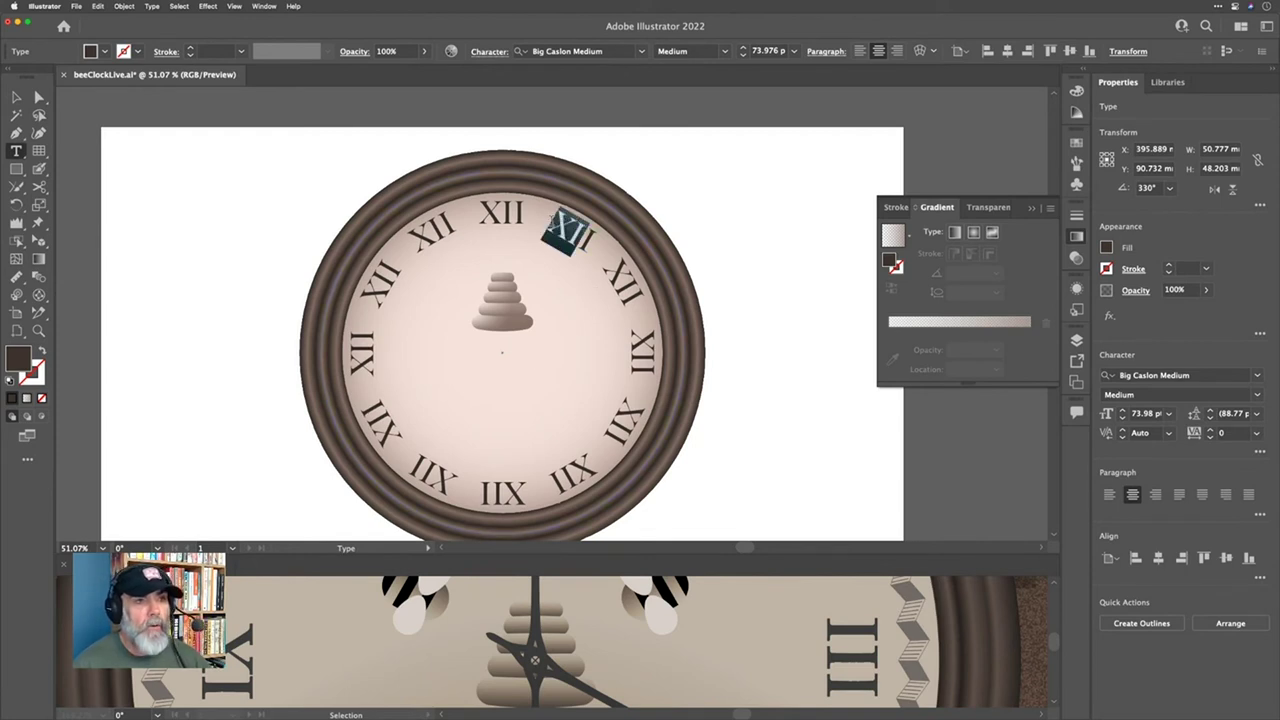
pyautogui.write('I')
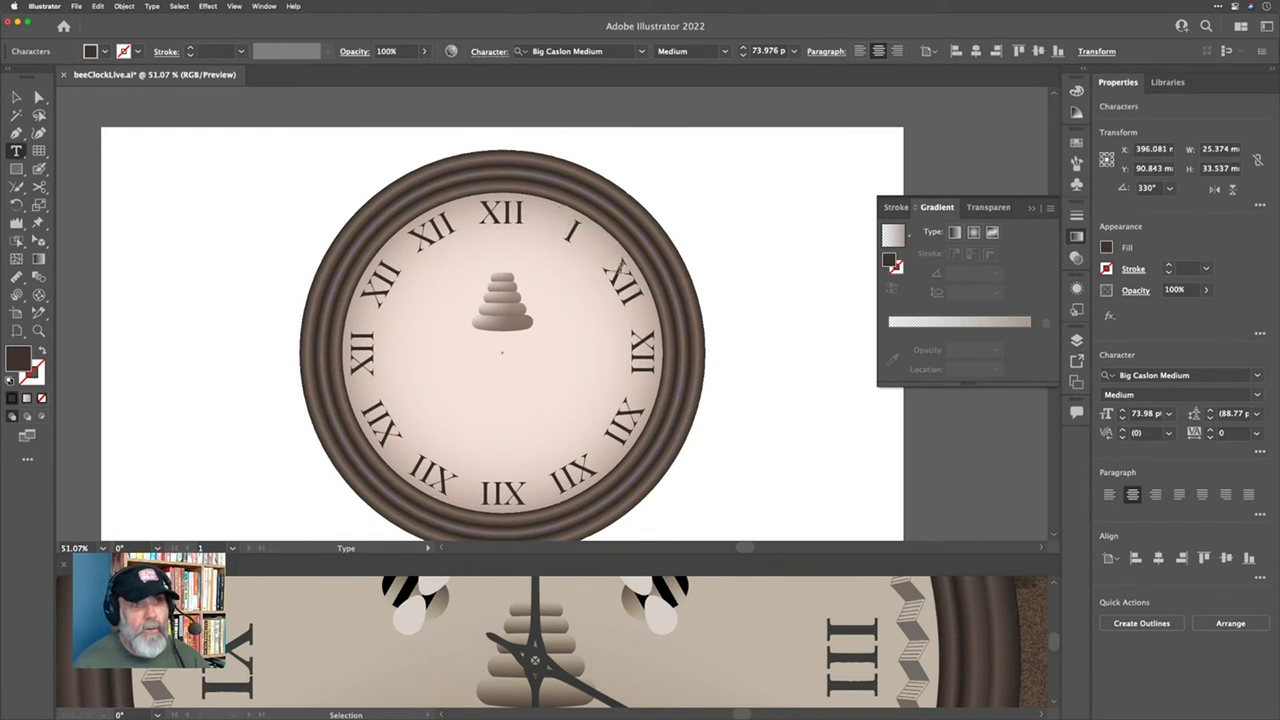
pyautogui.doubleClick(611, 263)
pyautogui.write('II')
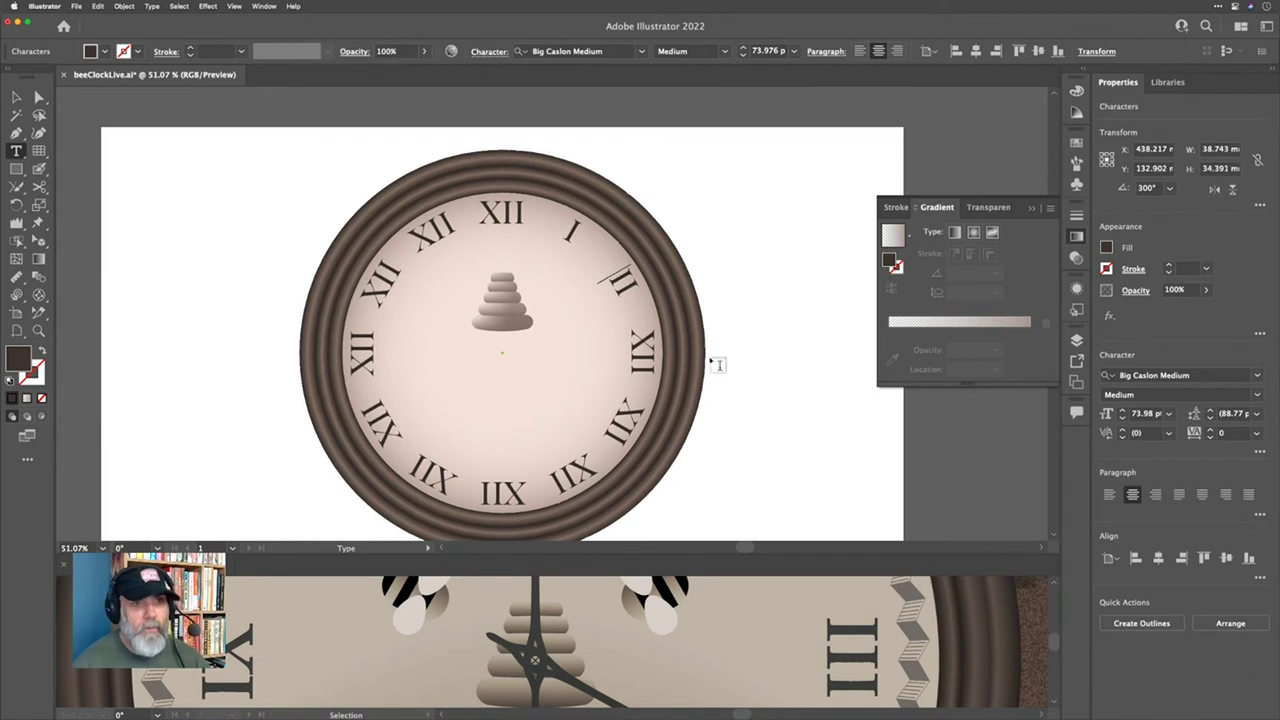
pyautogui.doubleClick(637, 338)
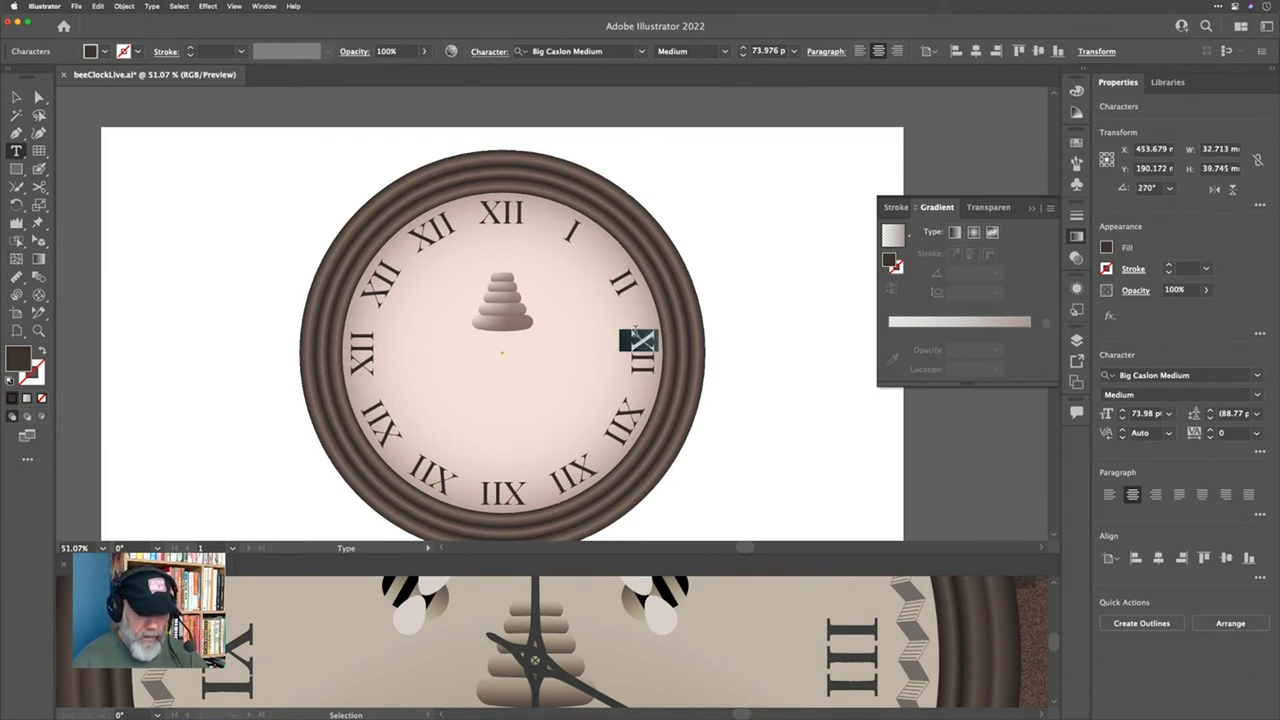
pyautogui.write('III')
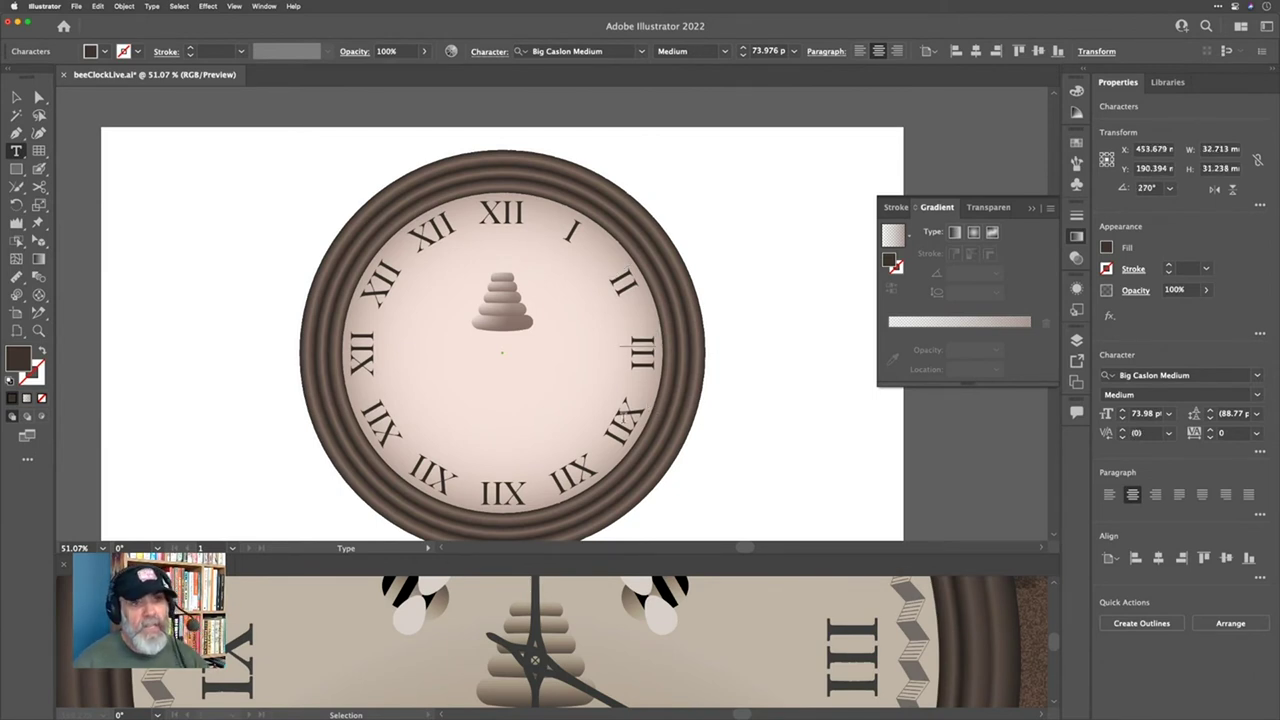
# Step: Change the numerals at the four, five and six o'clock positions to IV, V and VI
pyautogui.doubleClick(620, 425)
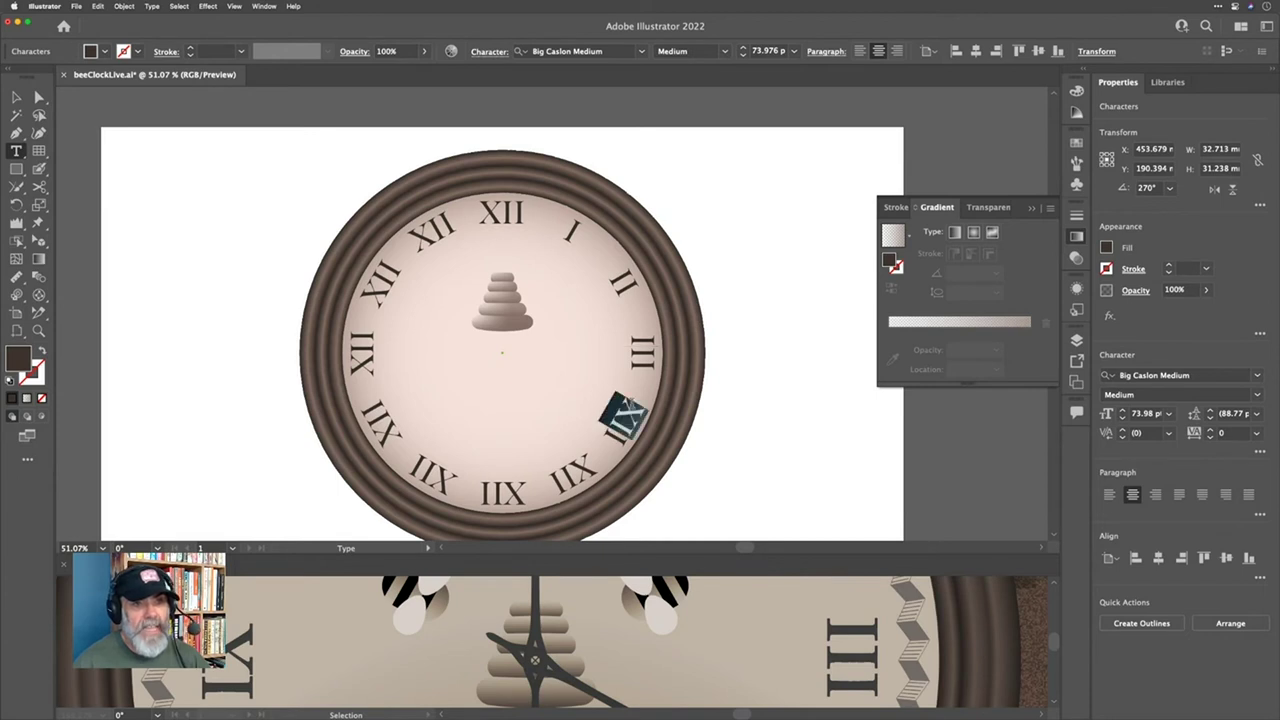
pyautogui.write('I')
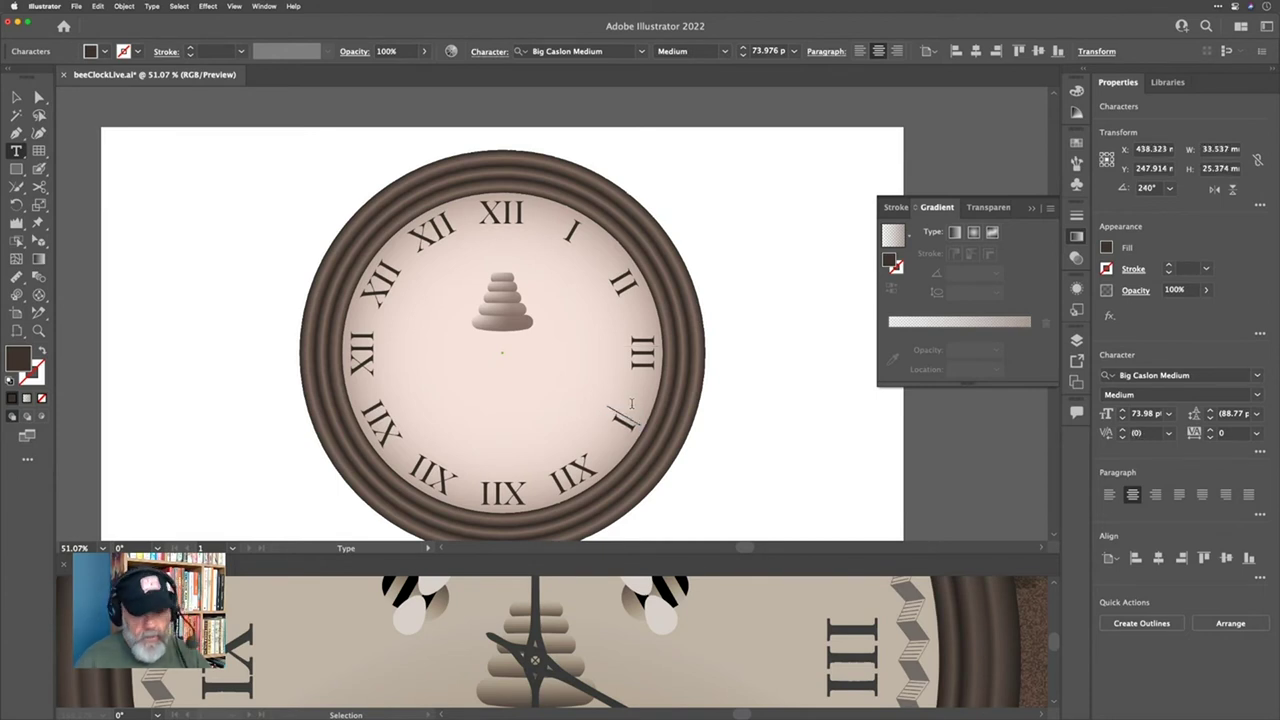
pyautogui.write('IV')
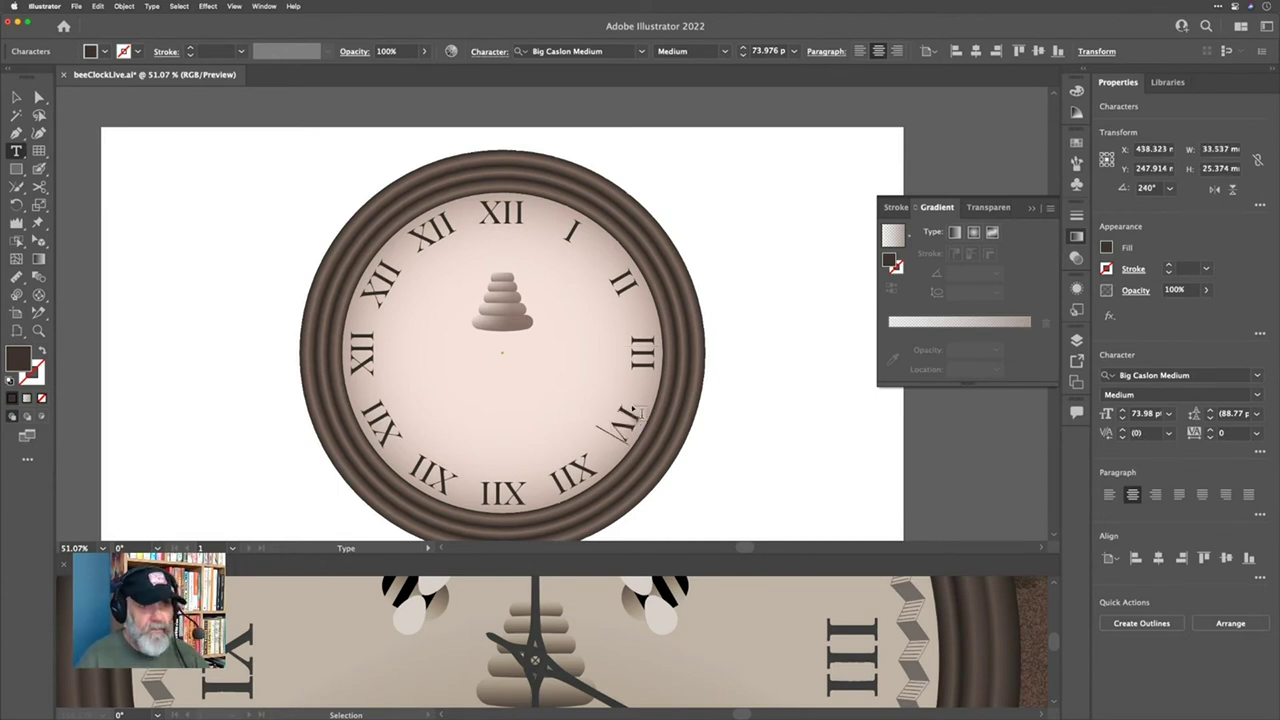
pyautogui.doubleClick(575, 474)
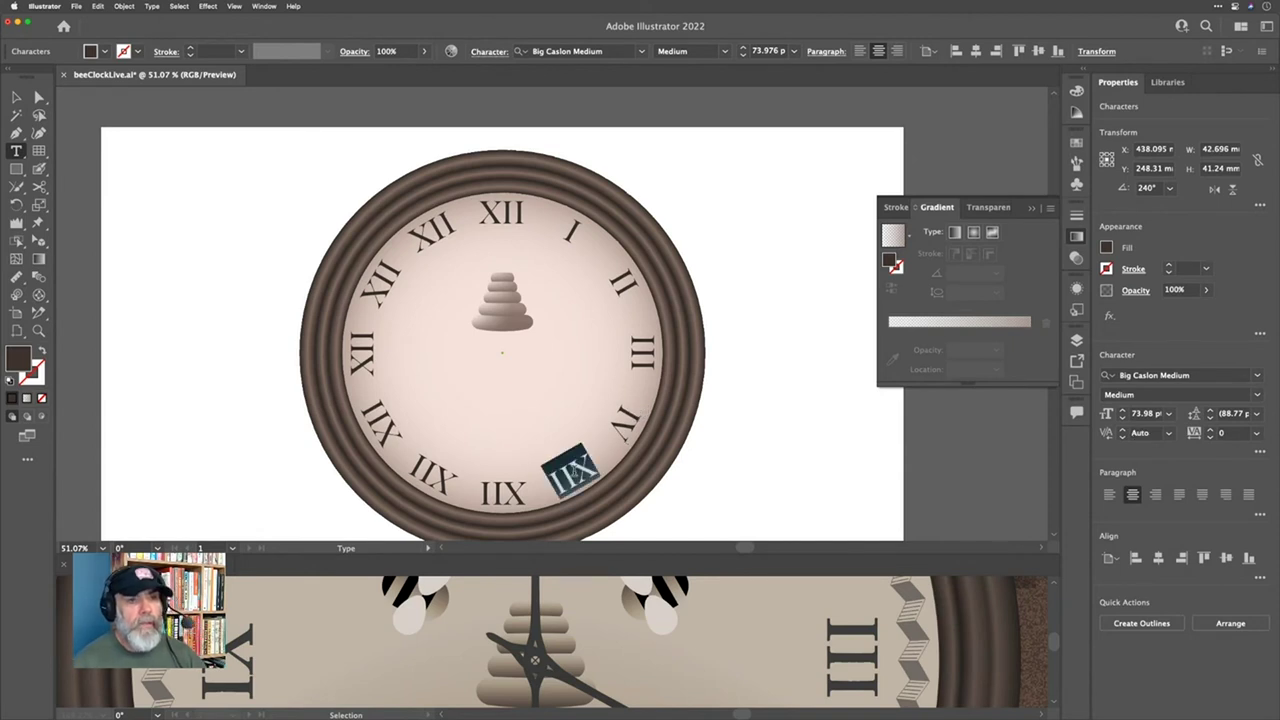
pyautogui.write('V')
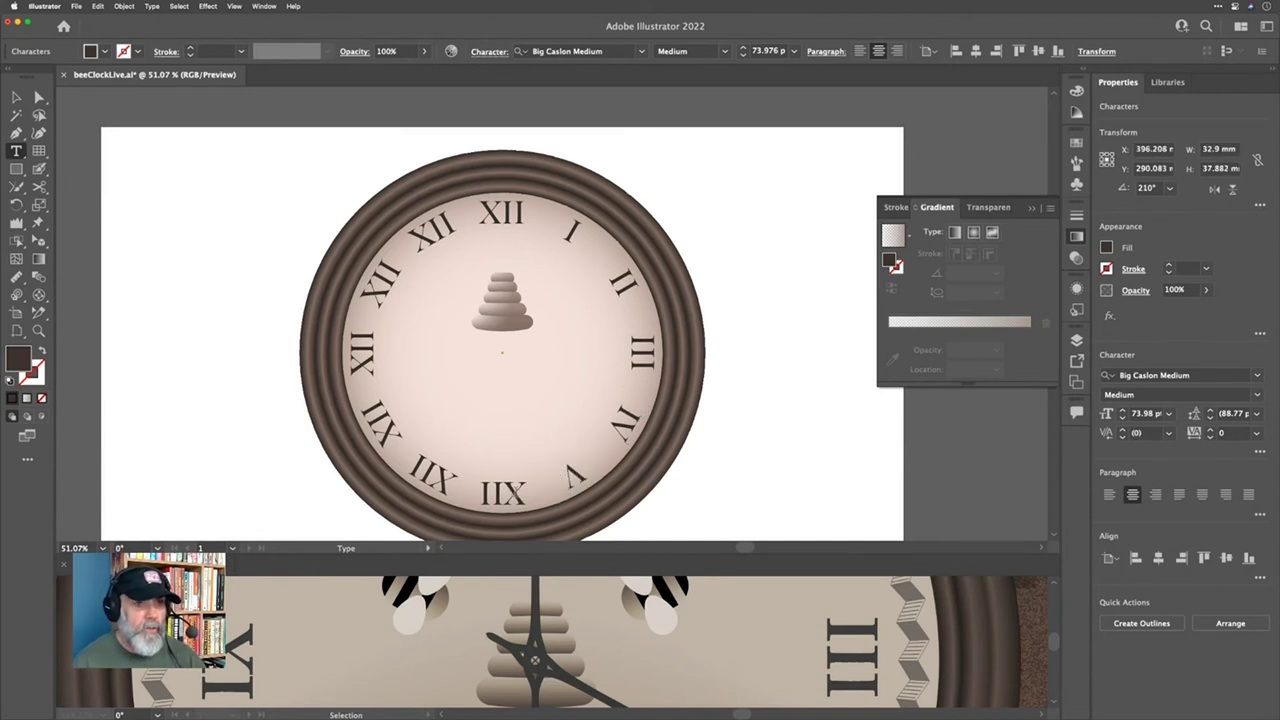
pyautogui.moveTo(520, 491); pyautogui.dragTo(497, 493)
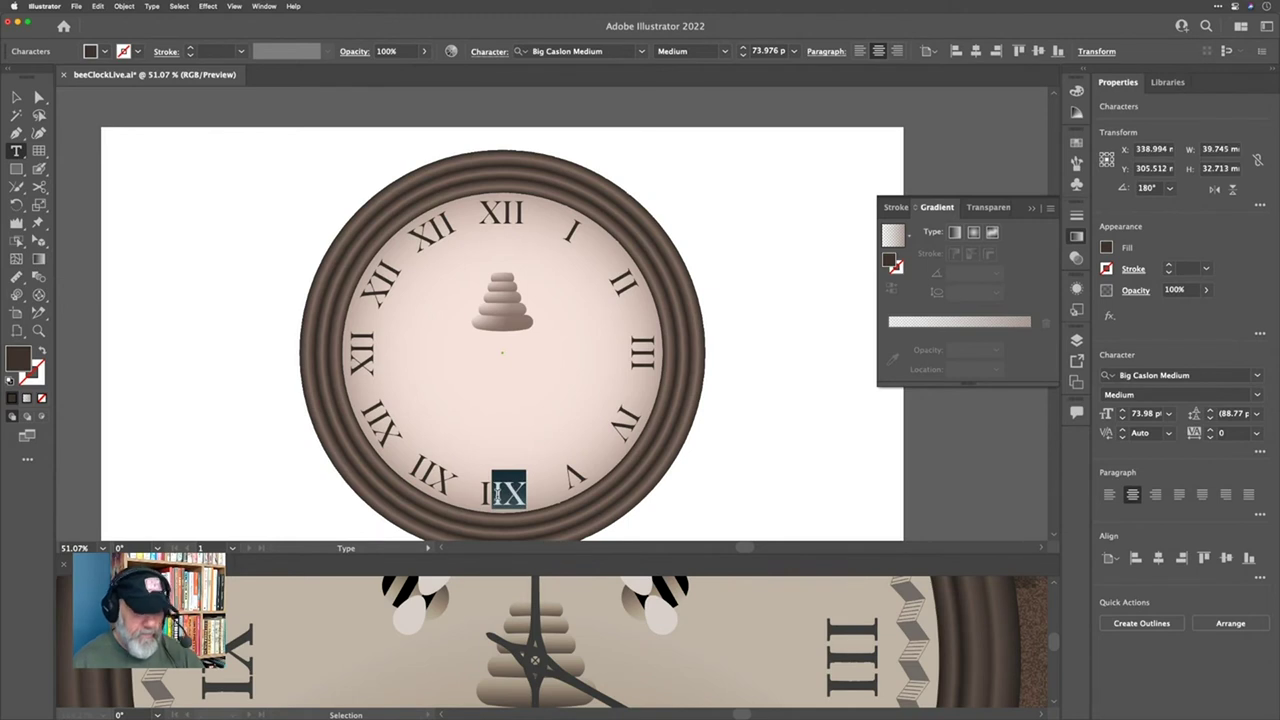
pyautogui.write('VI')
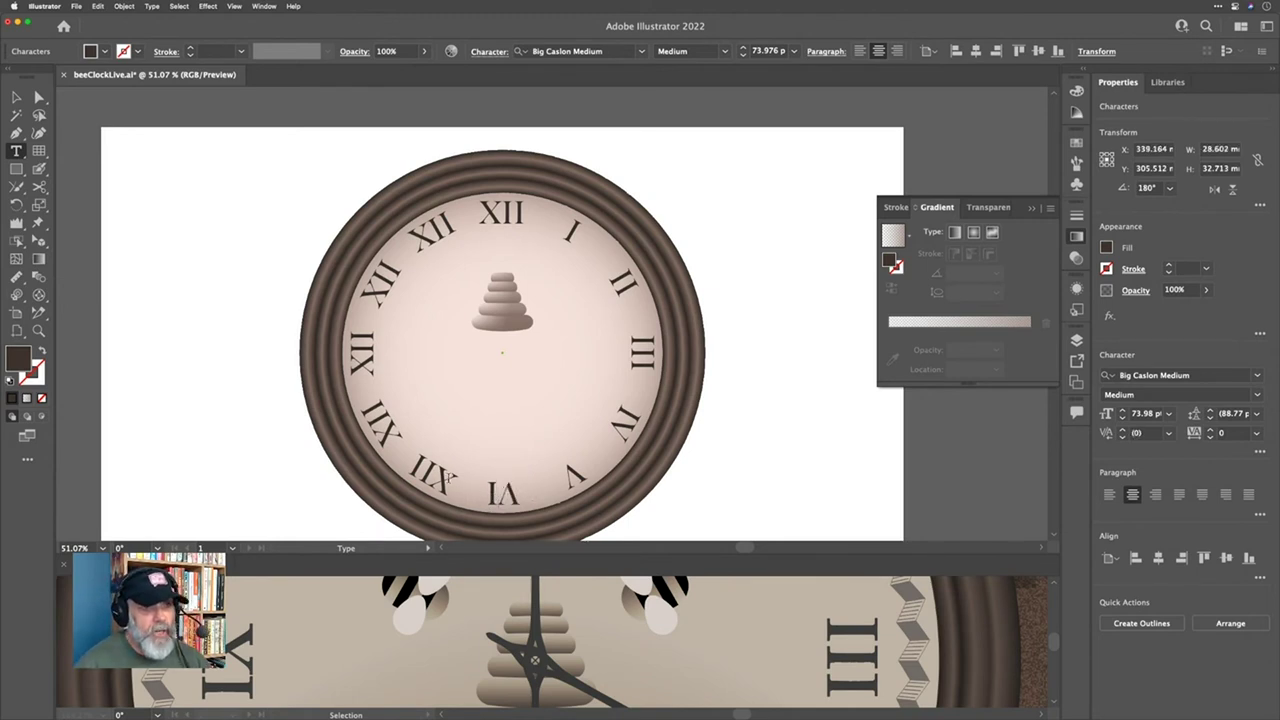
# Step: Change the numerals at the seven, eight and nine o'clock positions to VII, VIII and IX
pyautogui.moveTo(450, 478); pyautogui.dragTo(428, 478)
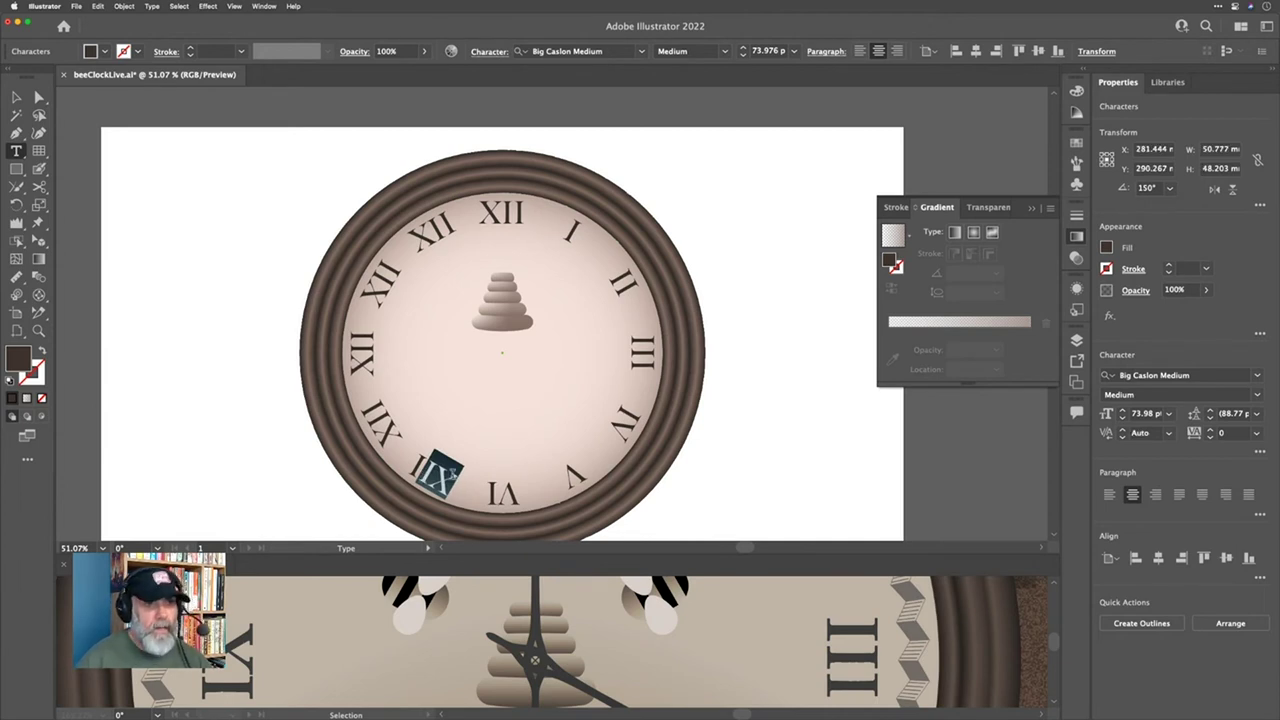
pyautogui.write('VI')
pyautogui.moveTo(452, 470); pyautogui.dragTo(441, 483)
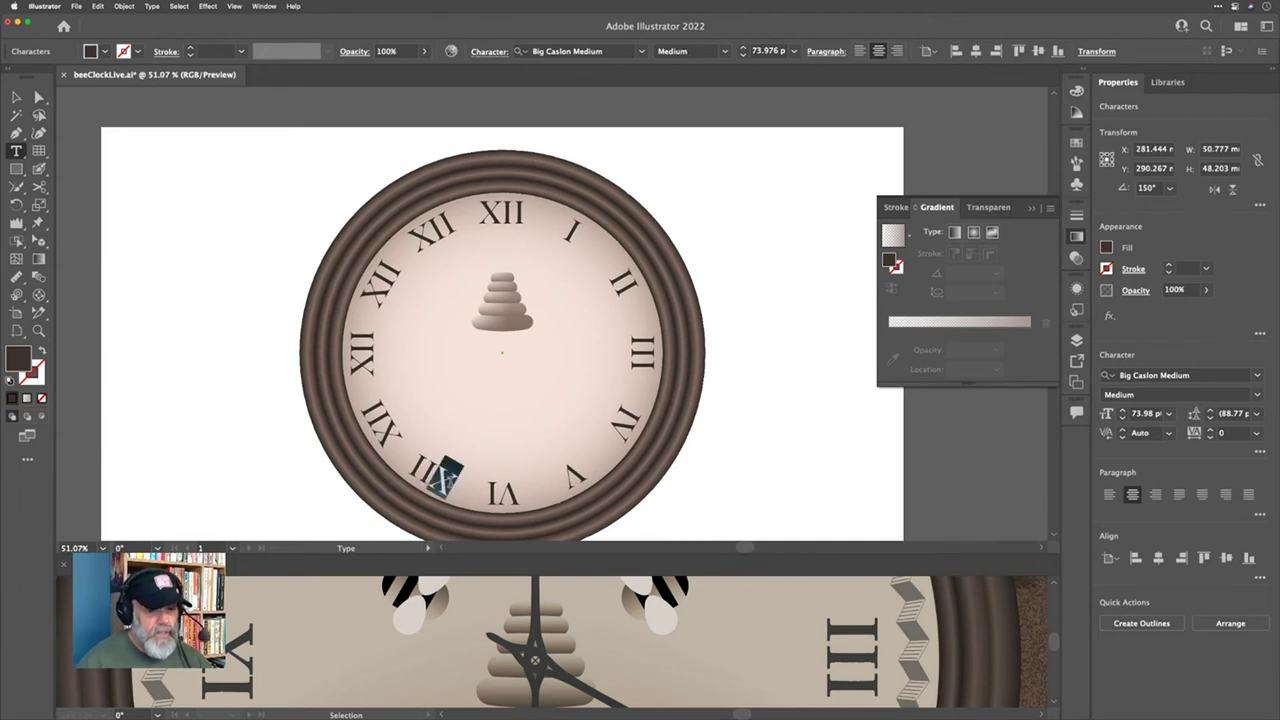
pyautogui.write('V')
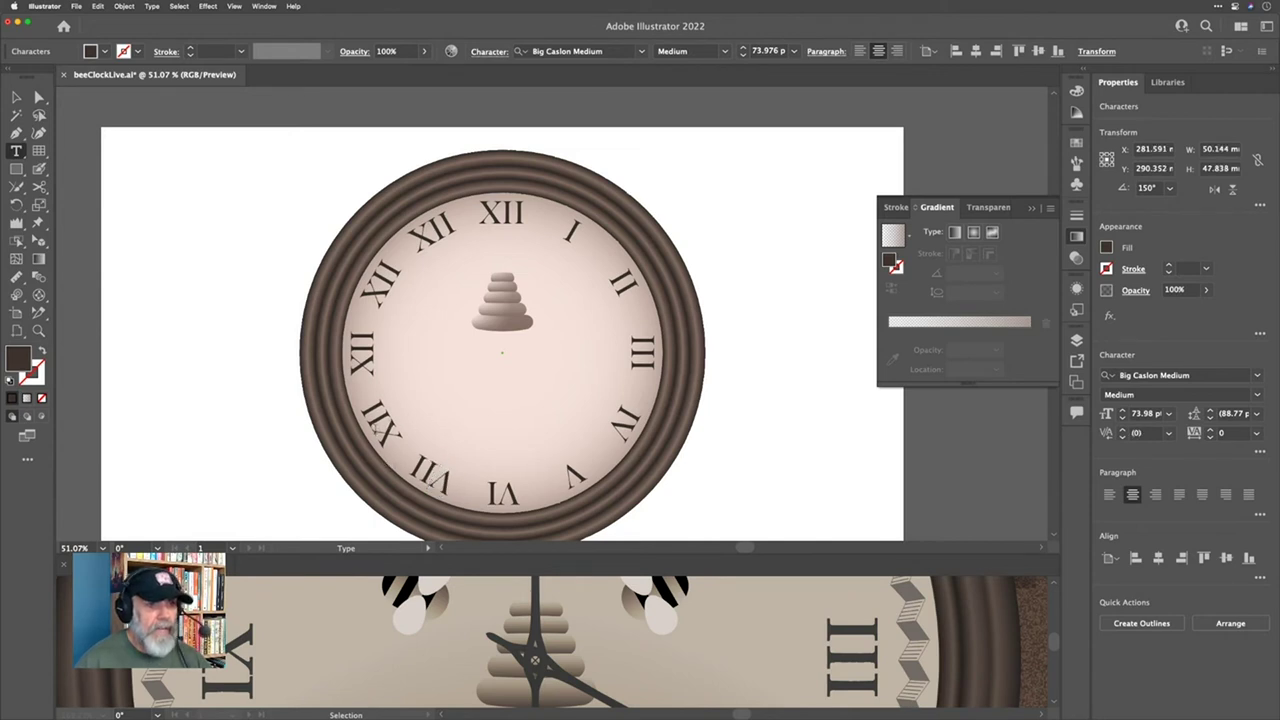
pyautogui.moveTo(378, 428); pyautogui.dragTo(390, 438)
pyautogui.write('VIII')
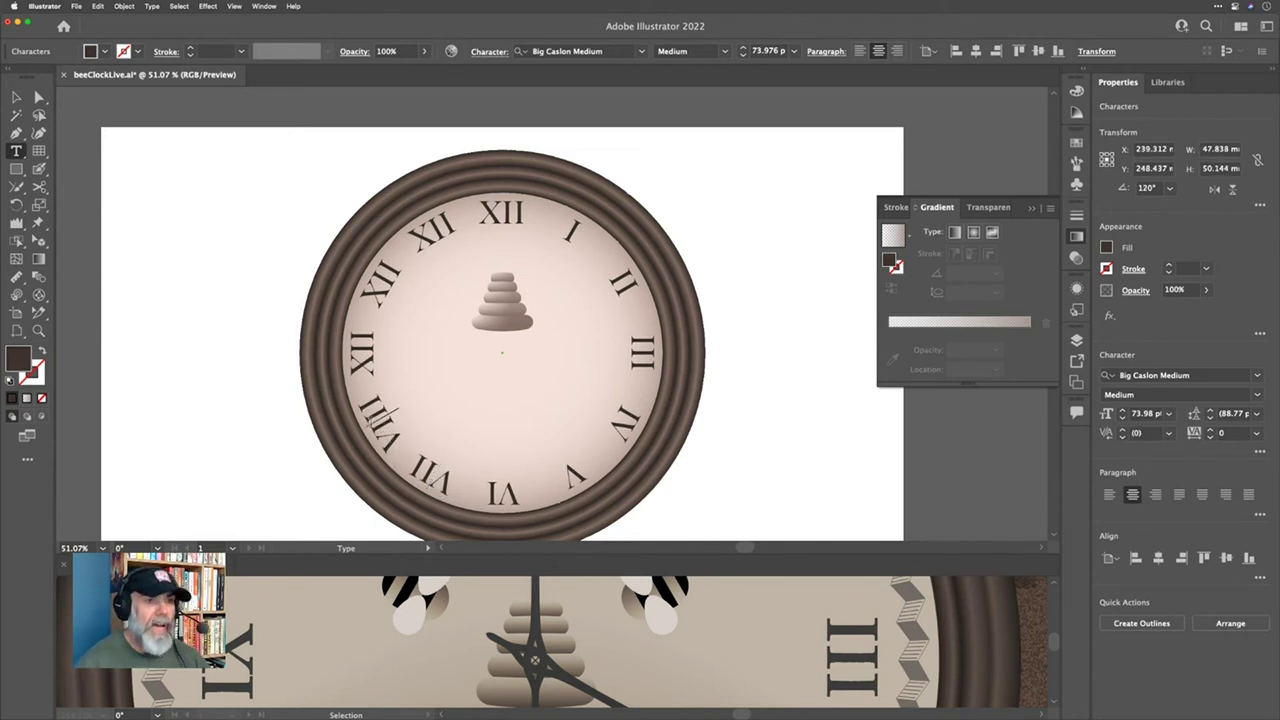
pyautogui.moveTo(364, 374); pyautogui.dragTo(368, 336)
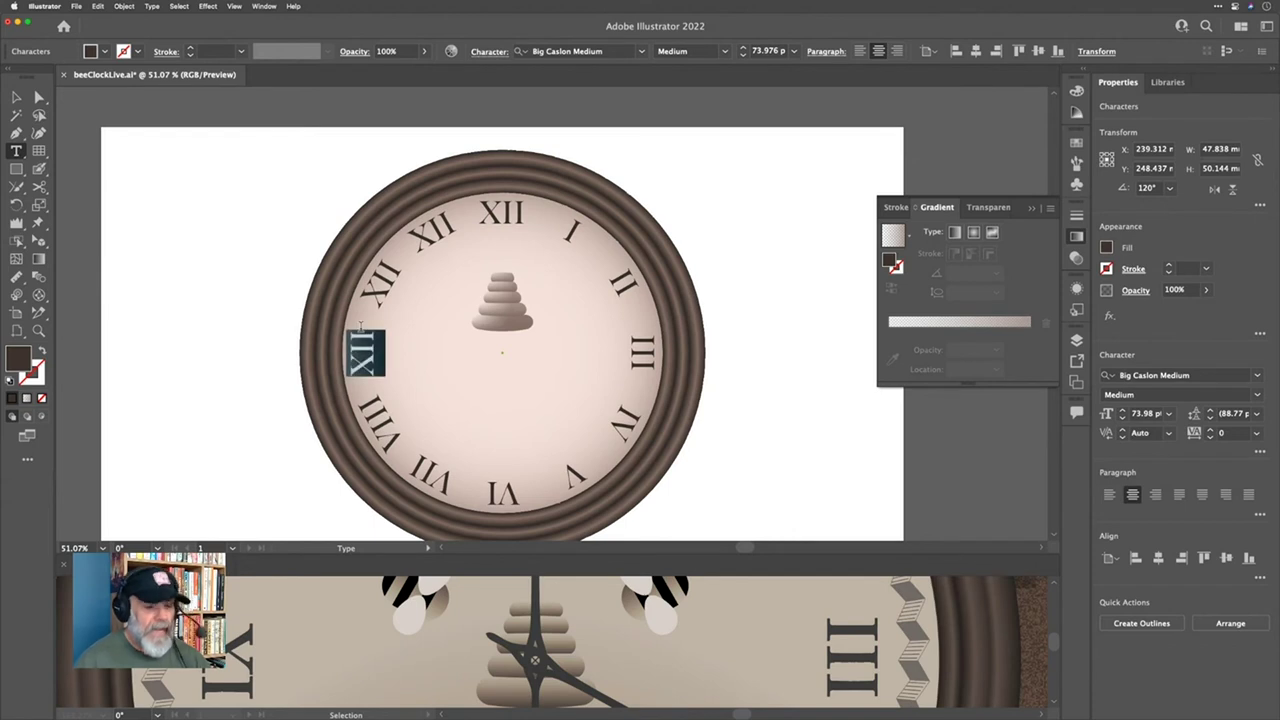
pyautogui.write('IX')
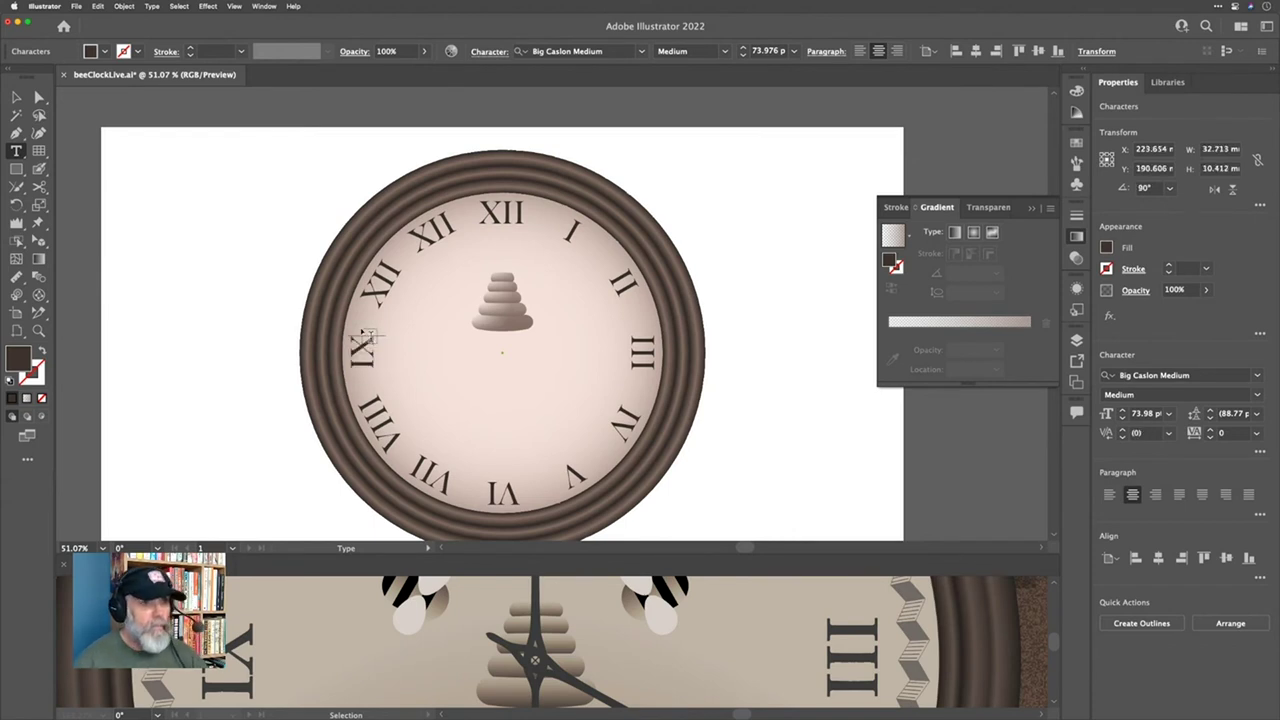
# Step: Shorten the numerals at the ten and eleven o'clock positions to X and XI, and finish editing the text
pyautogui.moveTo(379, 285); pyautogui.dragTo(398, 263)
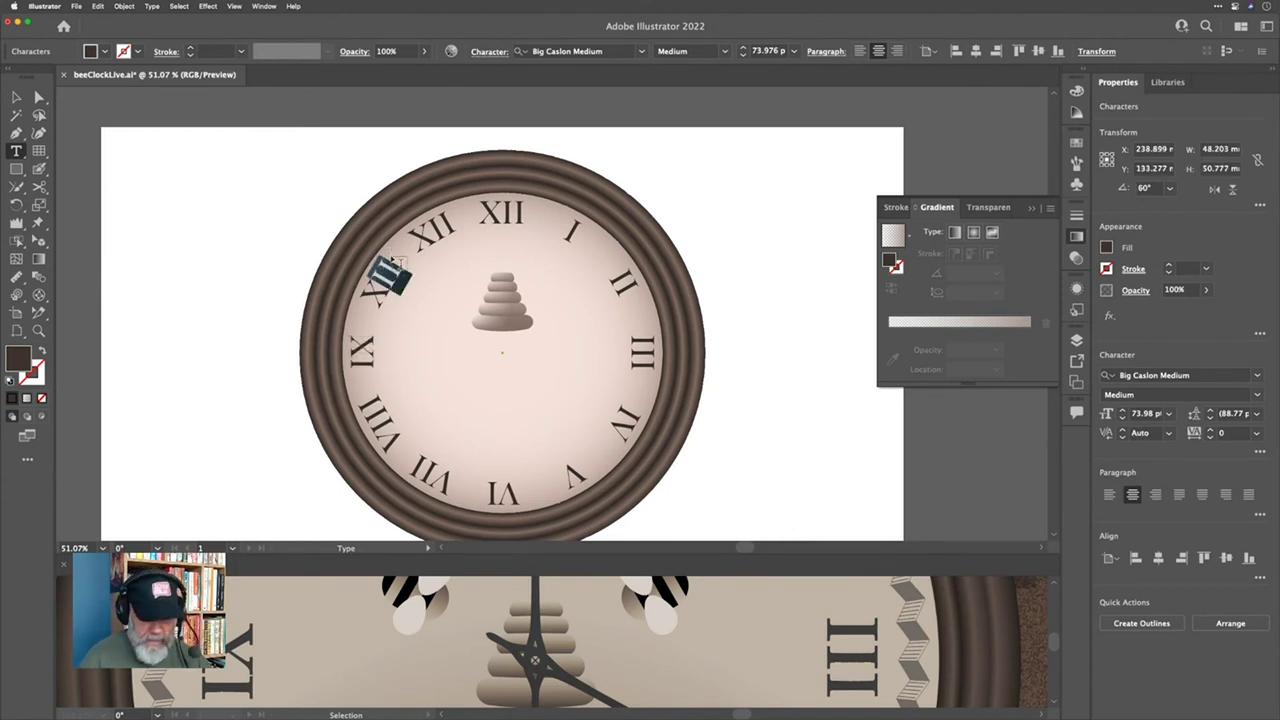
pyautogui.press('BackSpace')
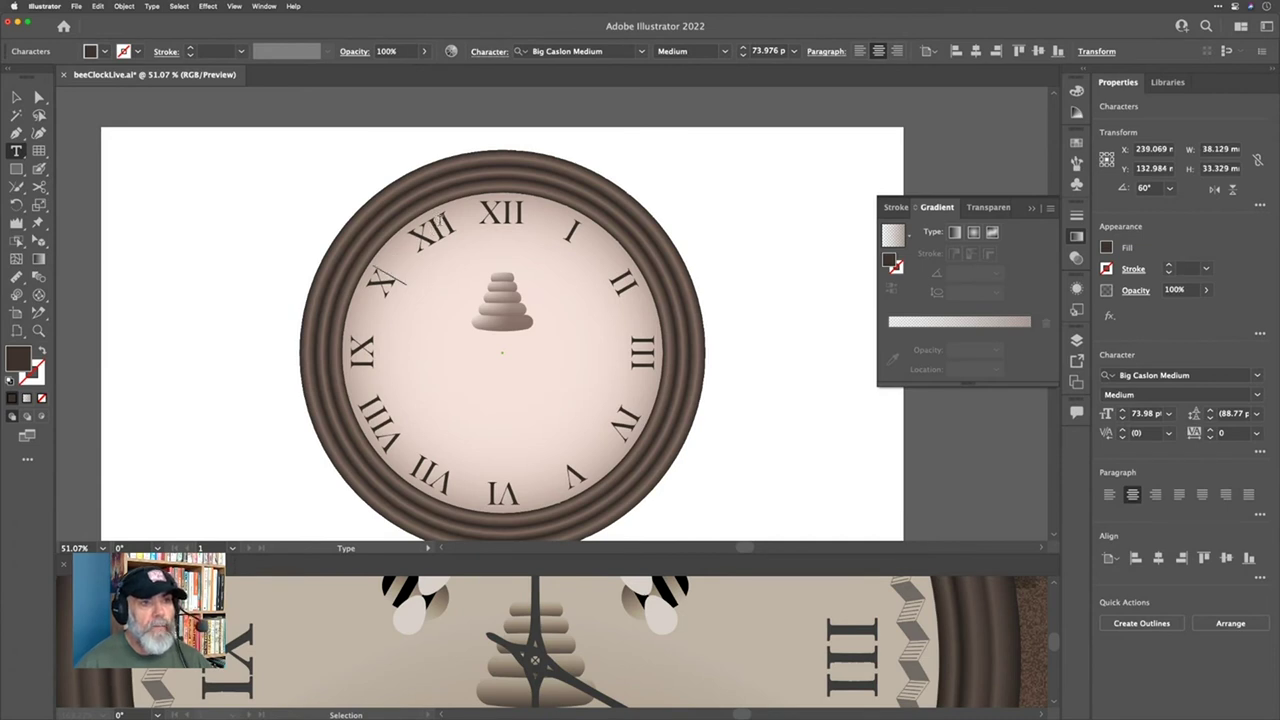
pyautogui.moveTo(445, 224); pyautogui.dragTo(457, 212)
pyautogui.press('BackSpace')
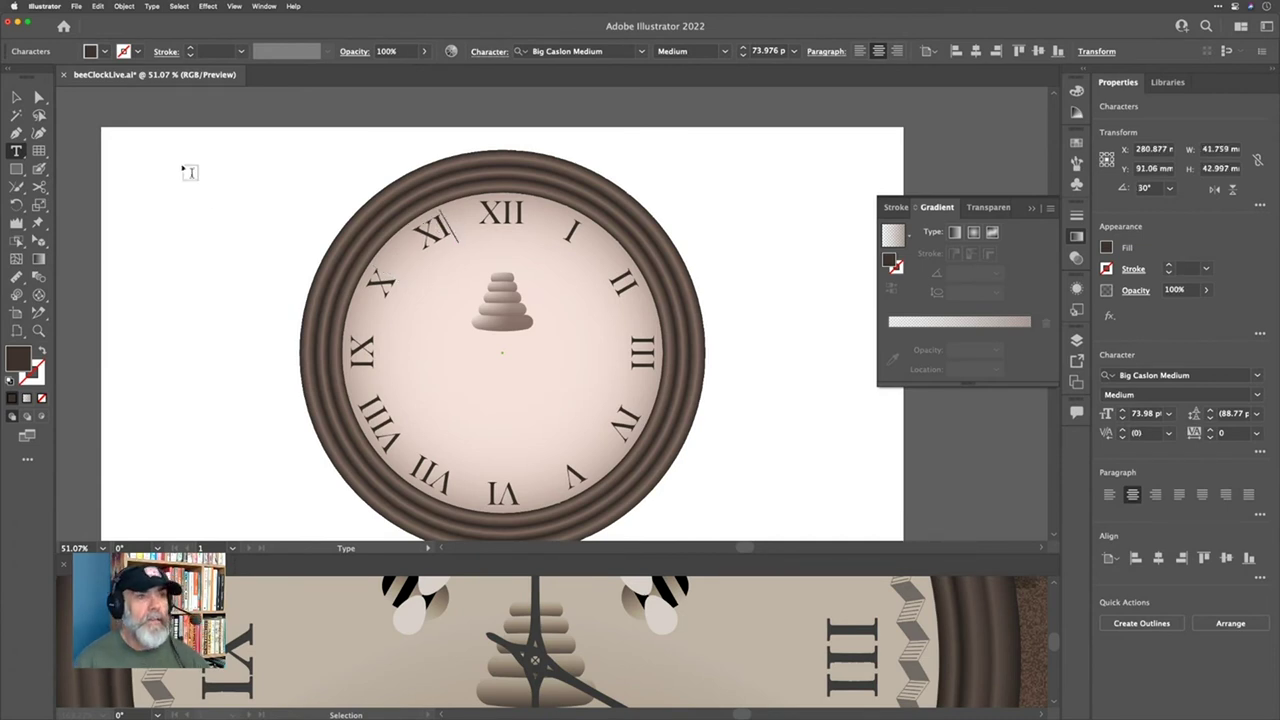
pyautogui.press('Escape')
pyautogui.click(229, 166)
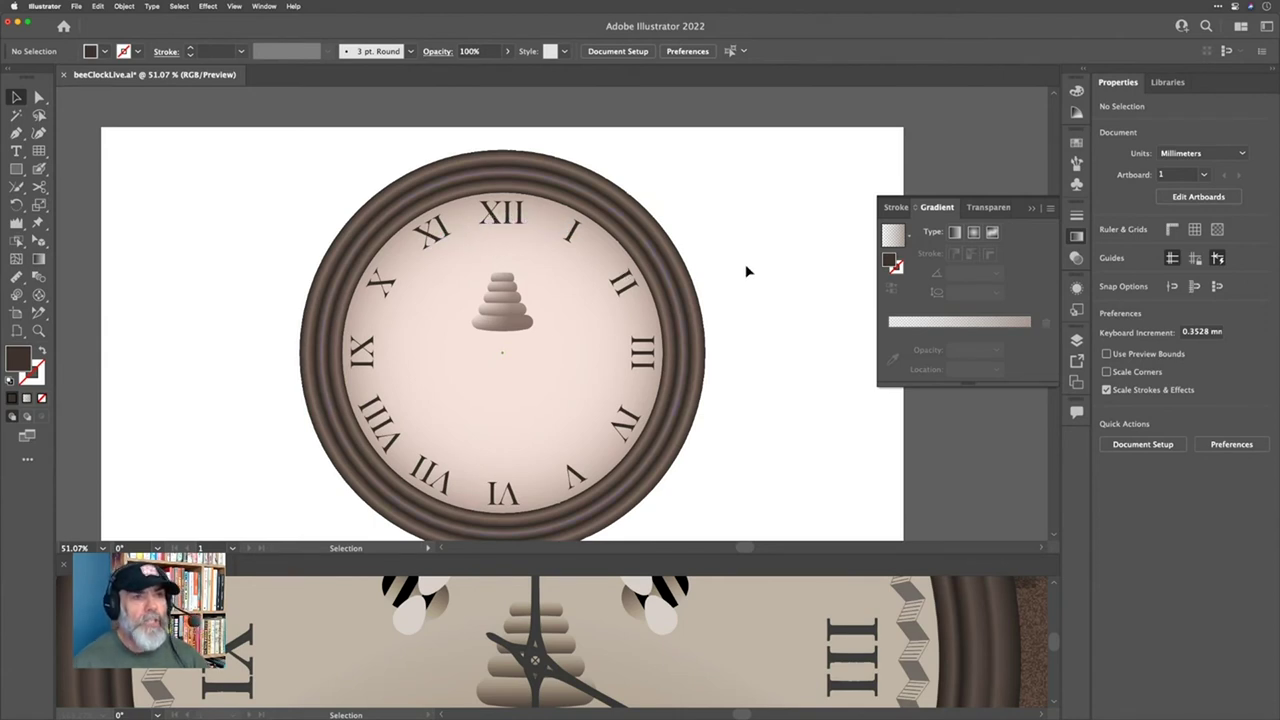
# Step: Select all text objects and lower the opacity of the clock numerals to about 80%
pyautogui.click(512, 216)
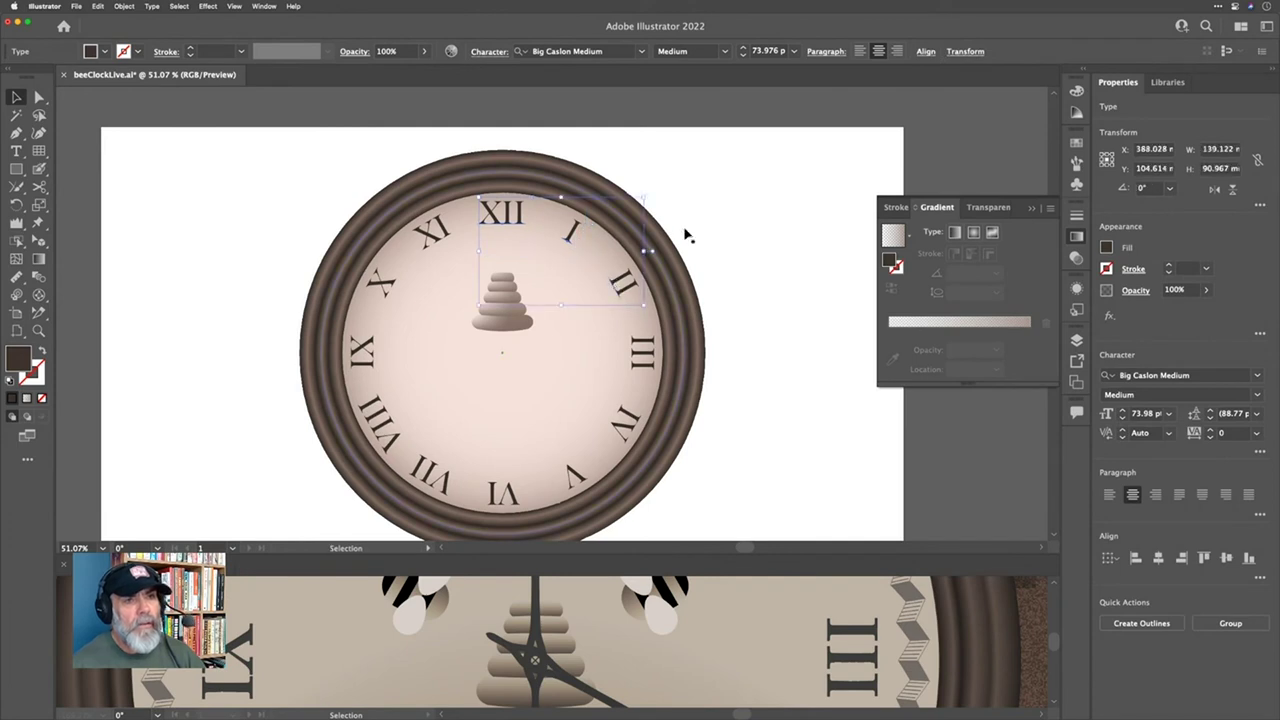
pyautogui.click(626, 198)
pyautogui.click(178, 7)
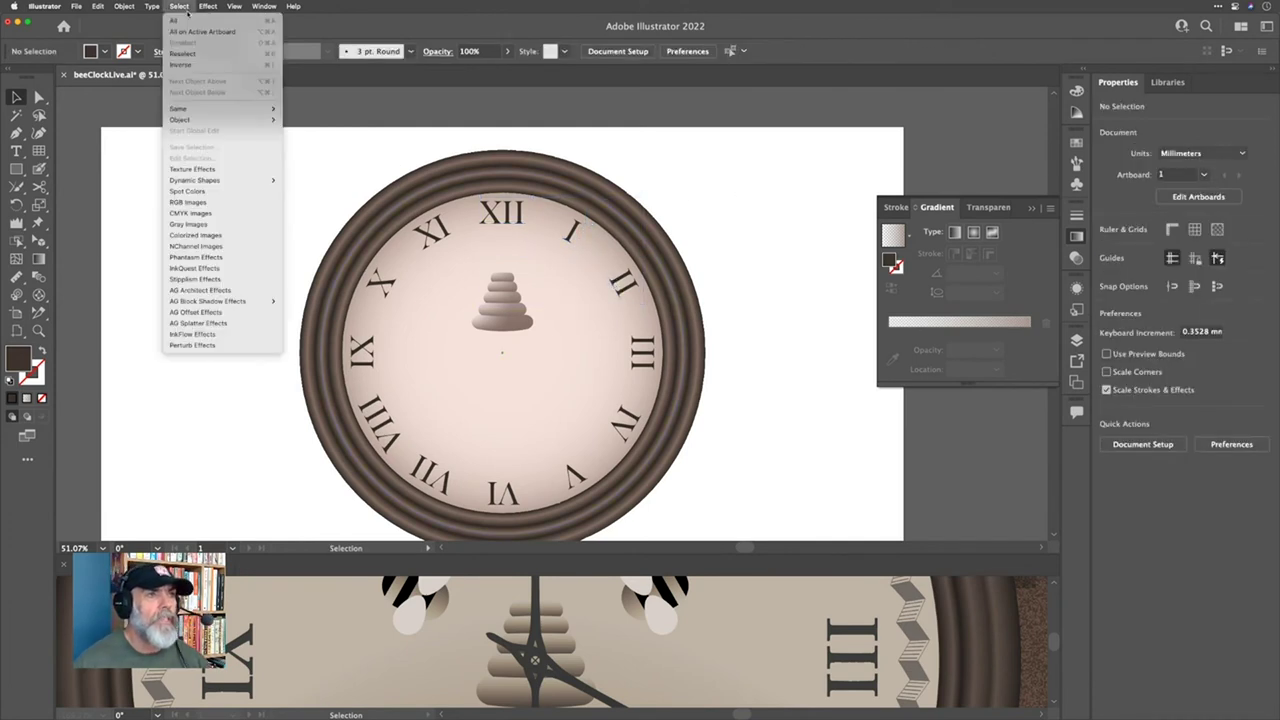
pyautogui.moveTo(216, 112)
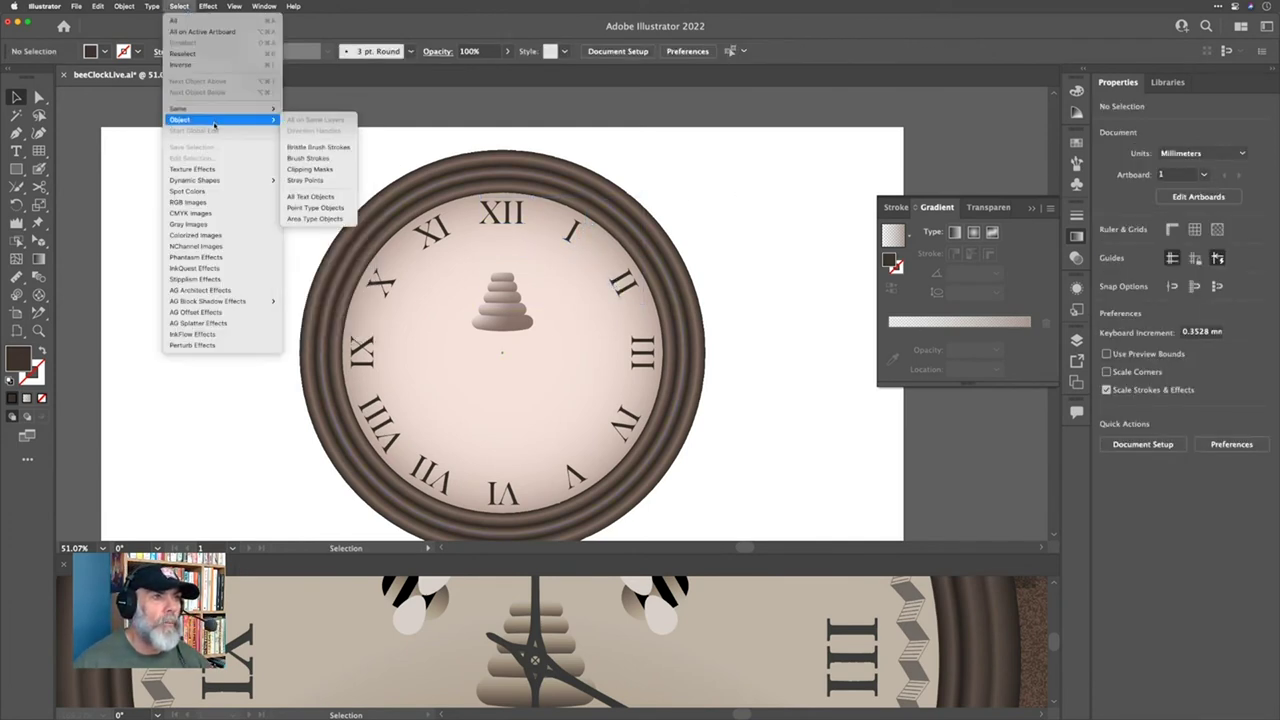
pyautogui.click(315, 197)
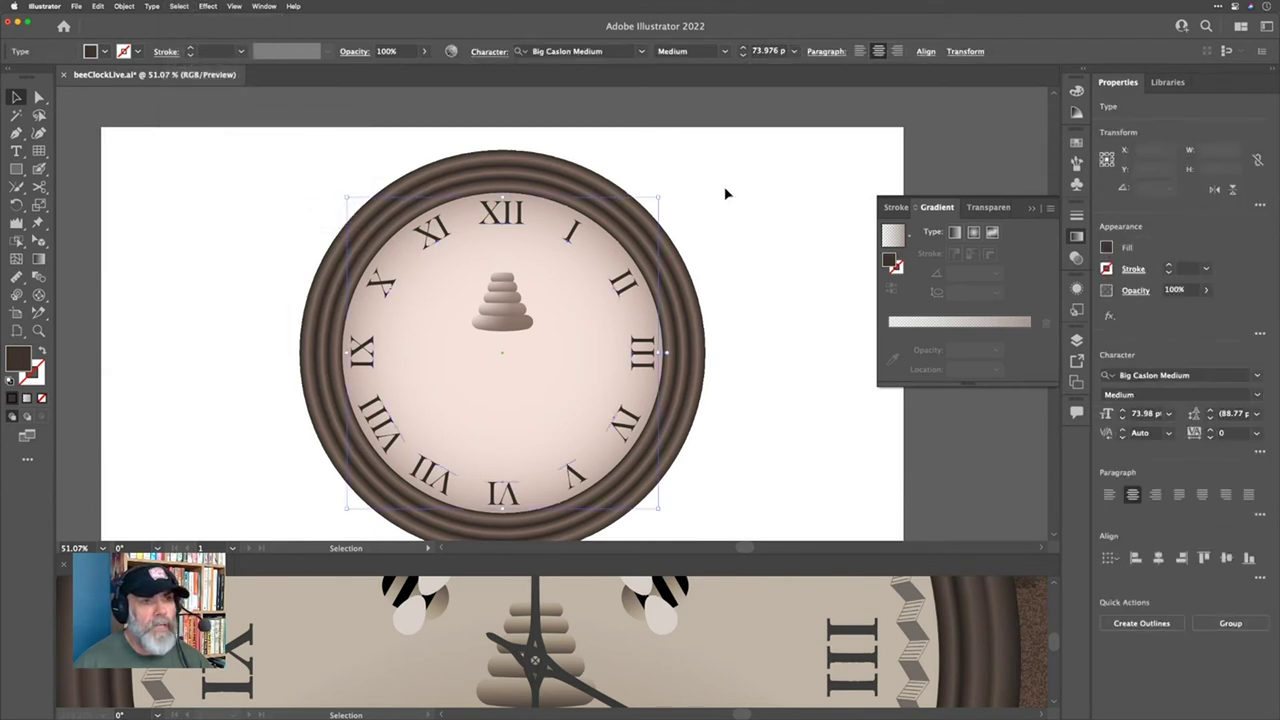
pyautogui.click(424, 51)
pyautogui.moveTo(428, 70); pyautogui.dragTo(403, 69)
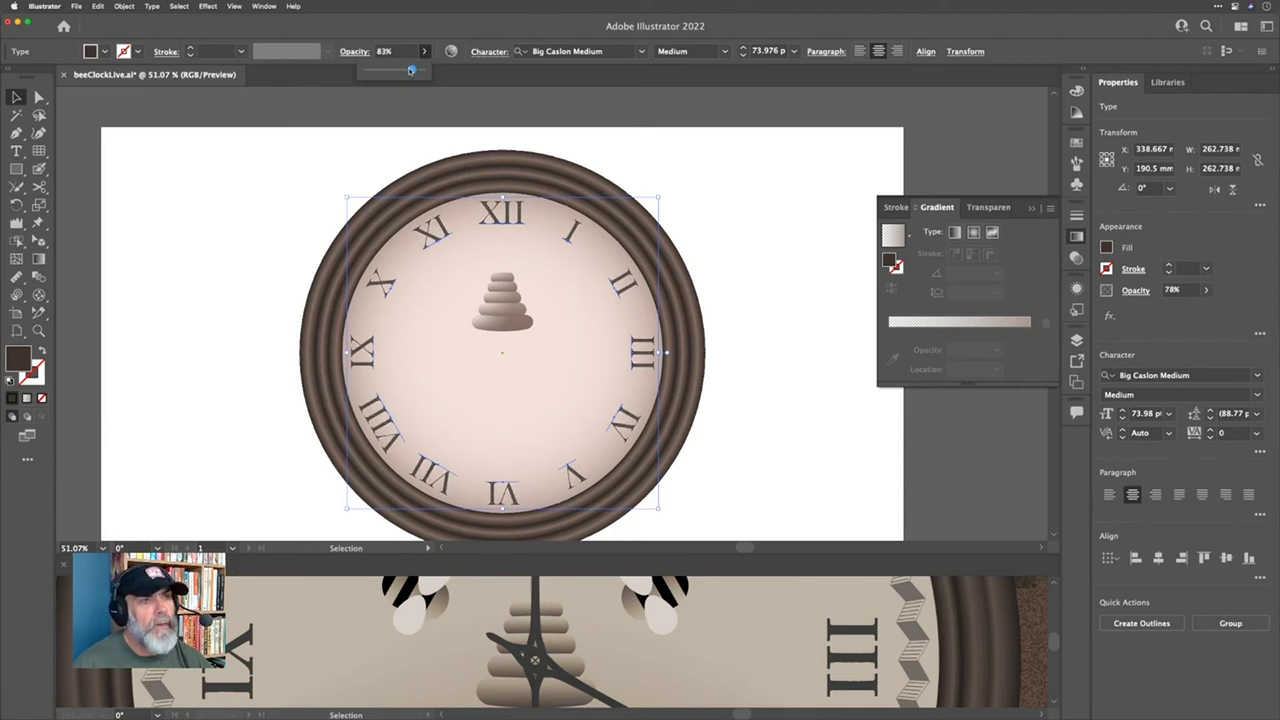
pyautogui.click(737, 170)
pyautogui.click(737, 170)
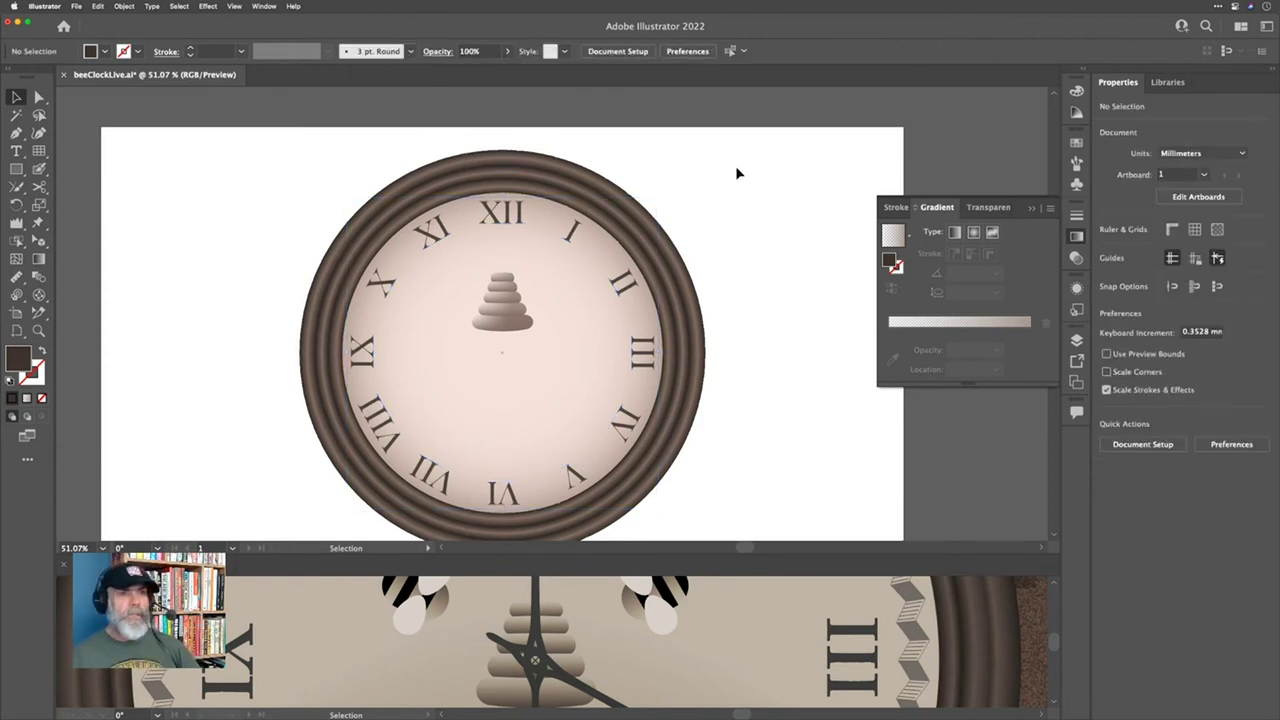
# Step: Draw a dark brown square in the blank area beside the clock, rotated 45° into a diamond about 32 mm wide
pyautogui.scroll(-3, 737, 172)
pyautogui.hscroll(2, 737, 172)
pyautogui.hscroll(2, 737, 174)
pyautogui.scroll(-1, 737, 174)
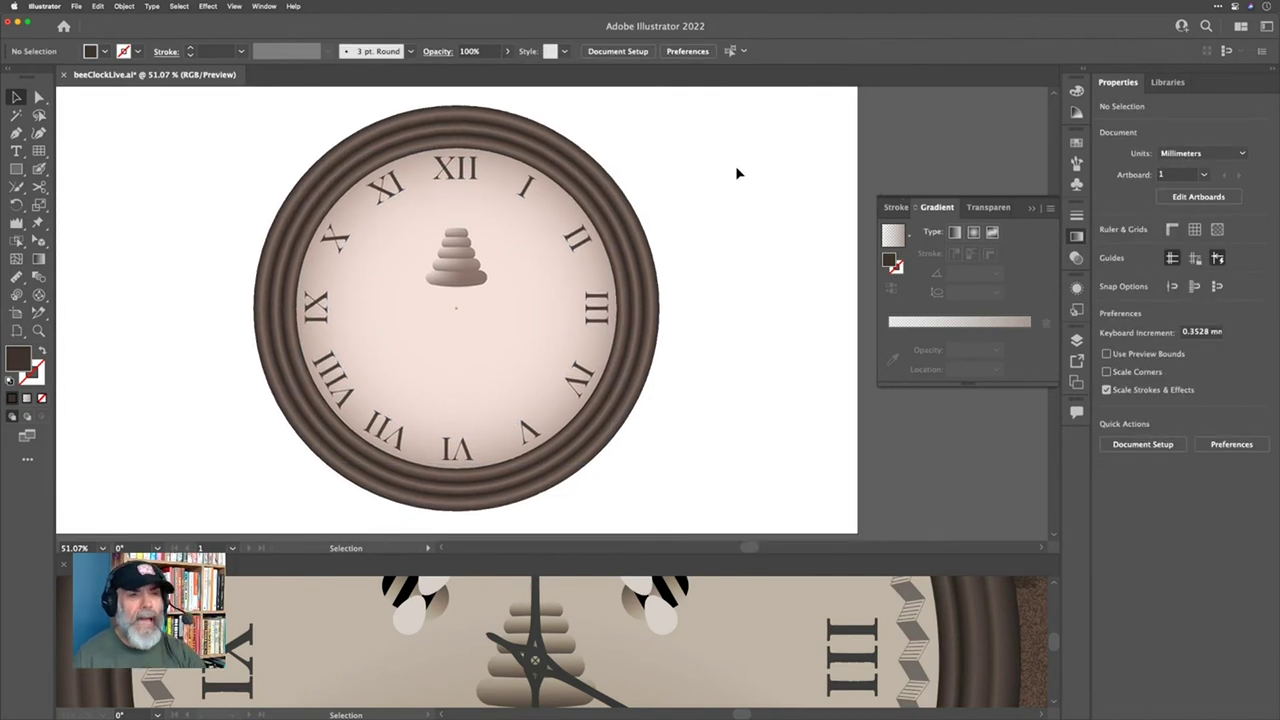
pyautogui.click(20, 170)
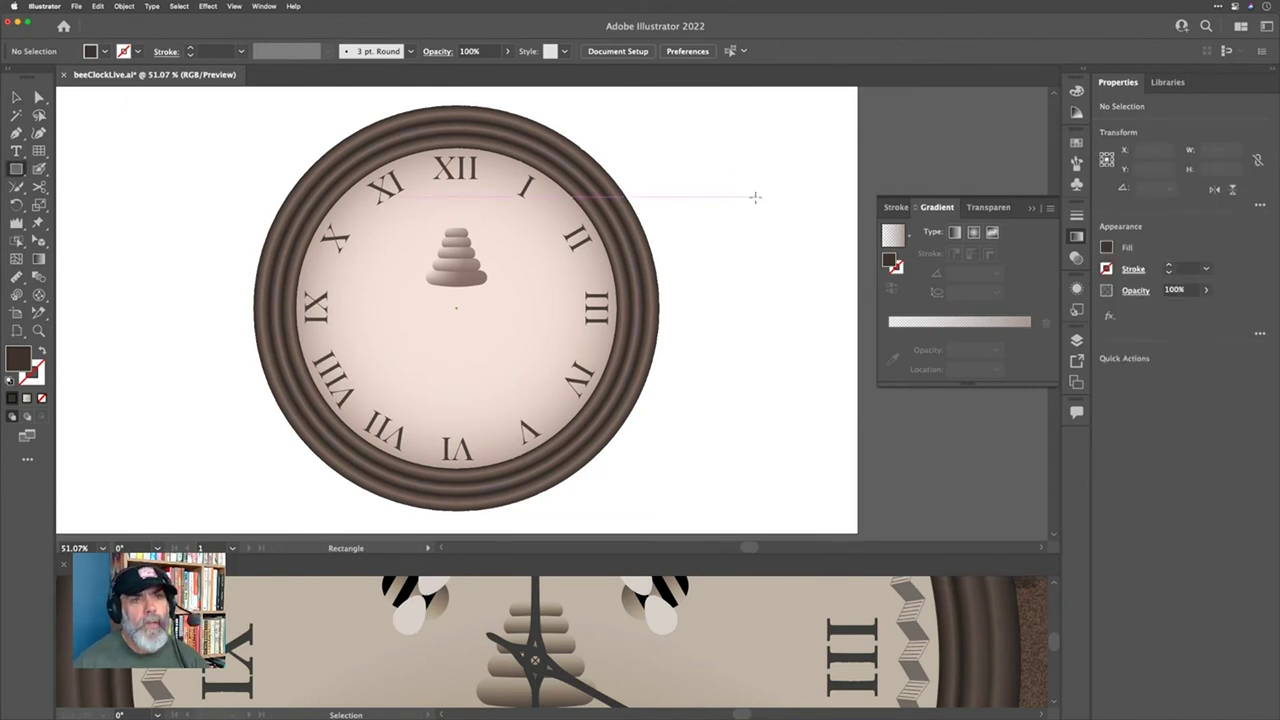
pyautogui.moveTo(754, 195); pyautogui.dragTo(782, 224)
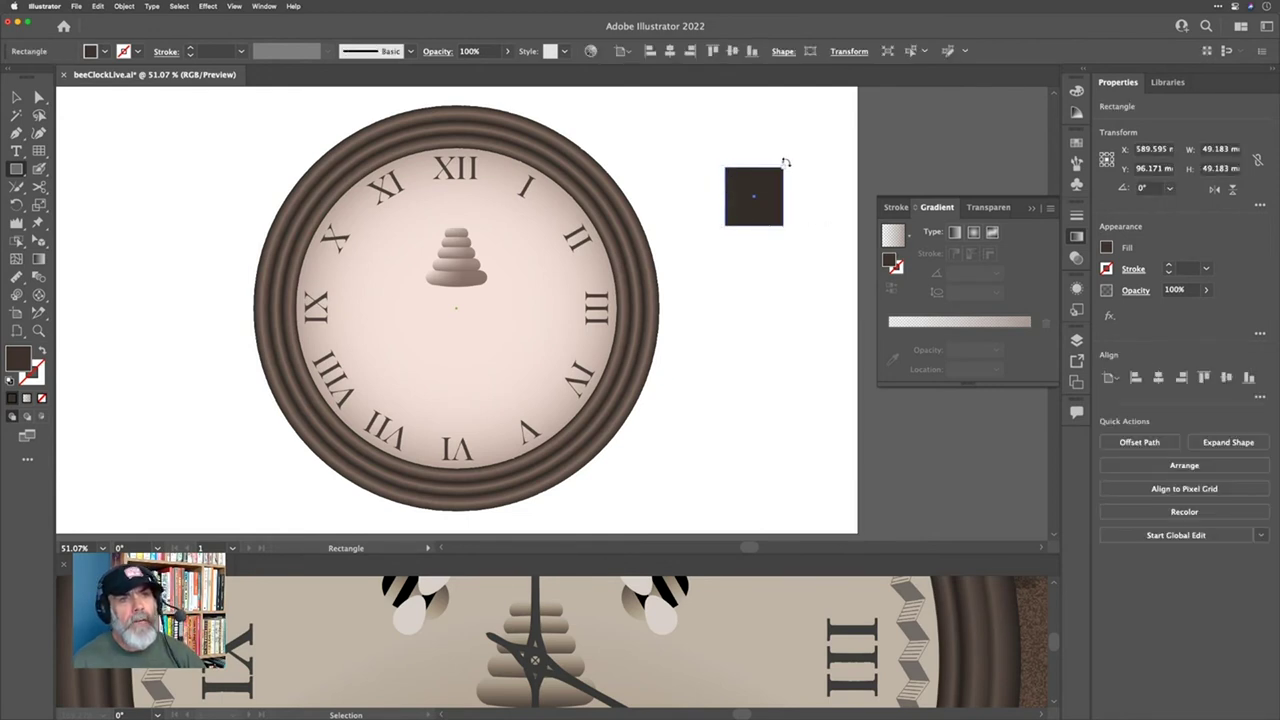
pyautogui.moveTo(786, 162); pyautogui.dragTo(808, 201)
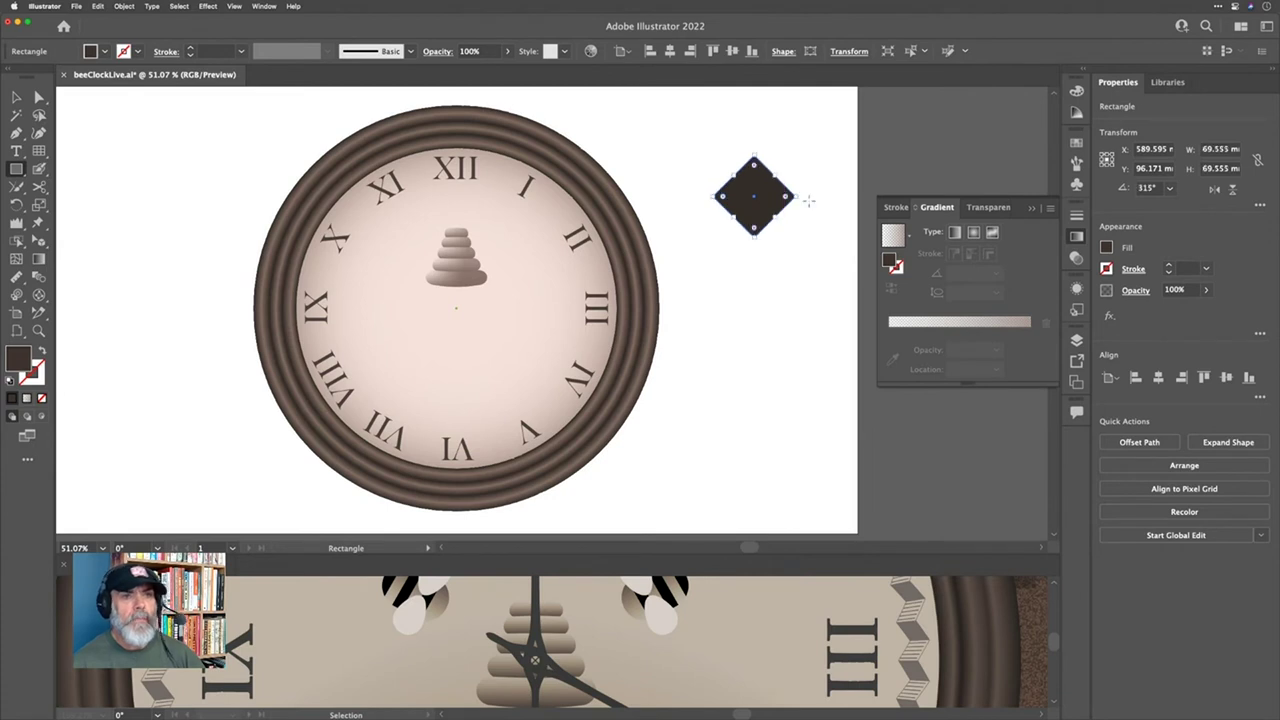
pyautogui.press('v')
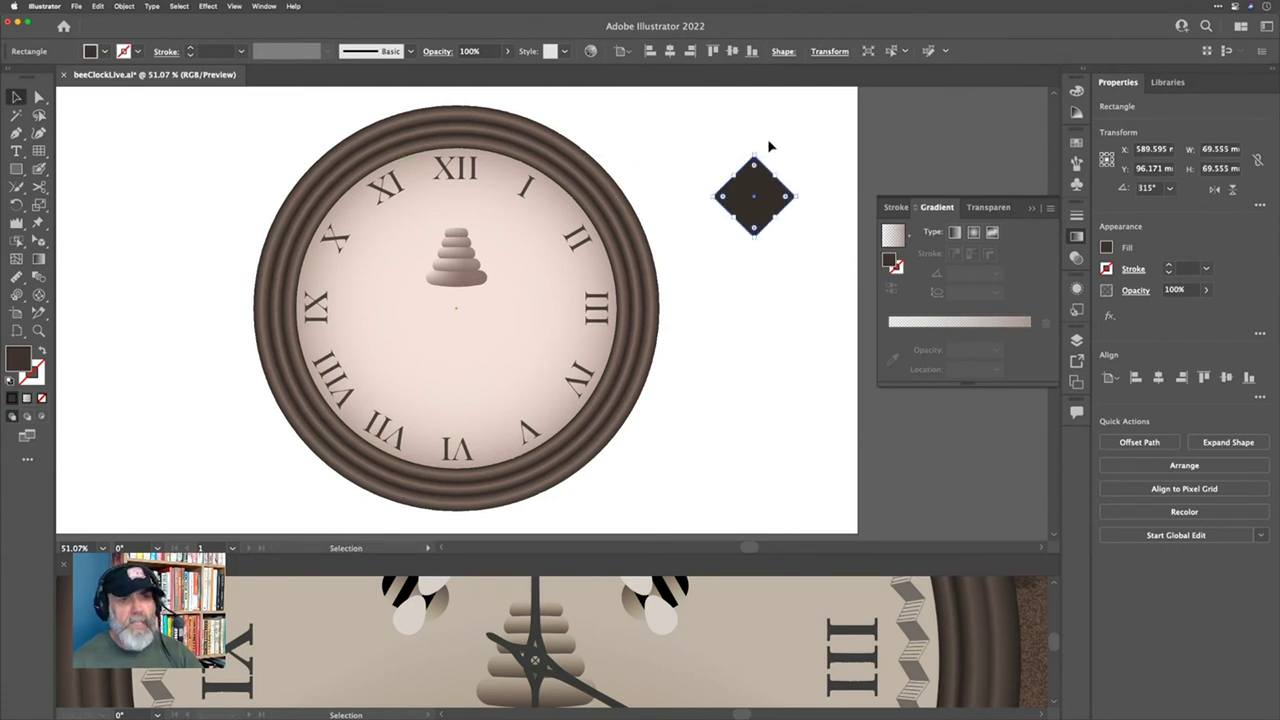
pyautogui.moveTo(756, 155); pyautogui.dragTo(758, 174)
# Step: Stretch the diamond's upper anchor point upward into a kite shape about 59 mm tall and slightly round its corners
pyautogui.scroll(5, 762, 165)
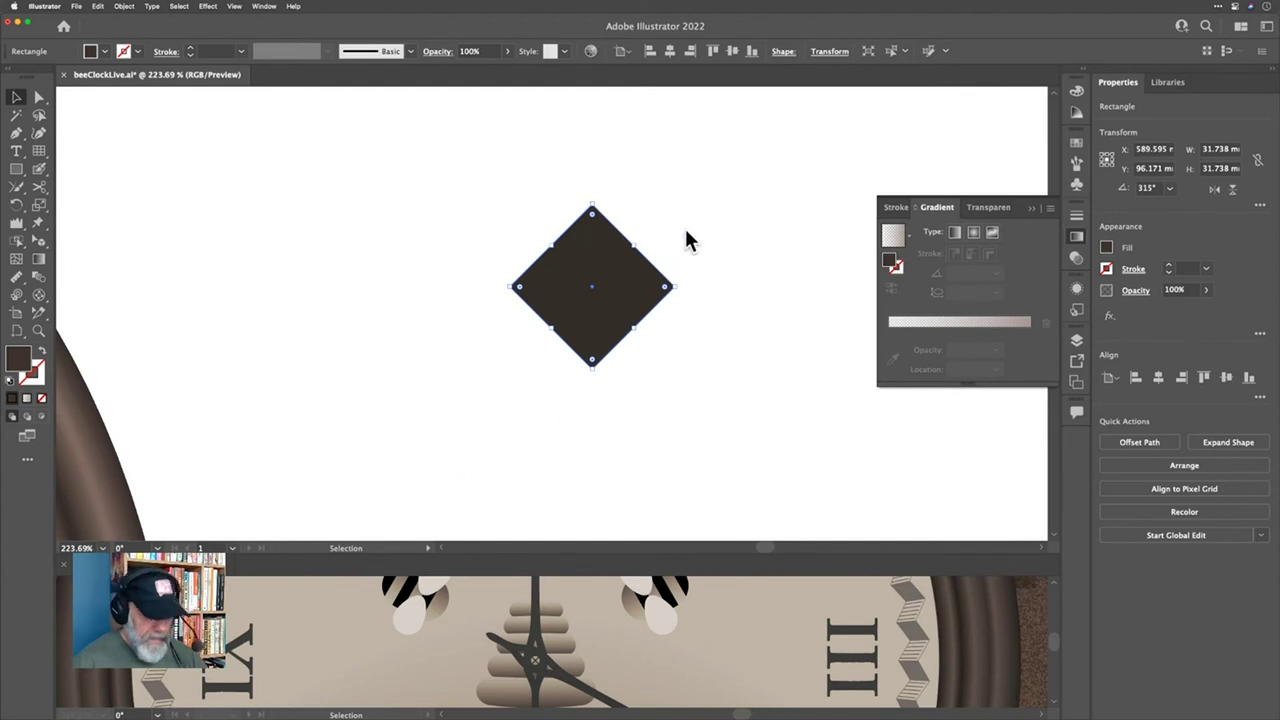
pyautogui.press('a')
pyautogui.moveTo(592, 213); pyautogui.dragTo(592, 99)
pyautogui.scroll(-2, 754, 253)
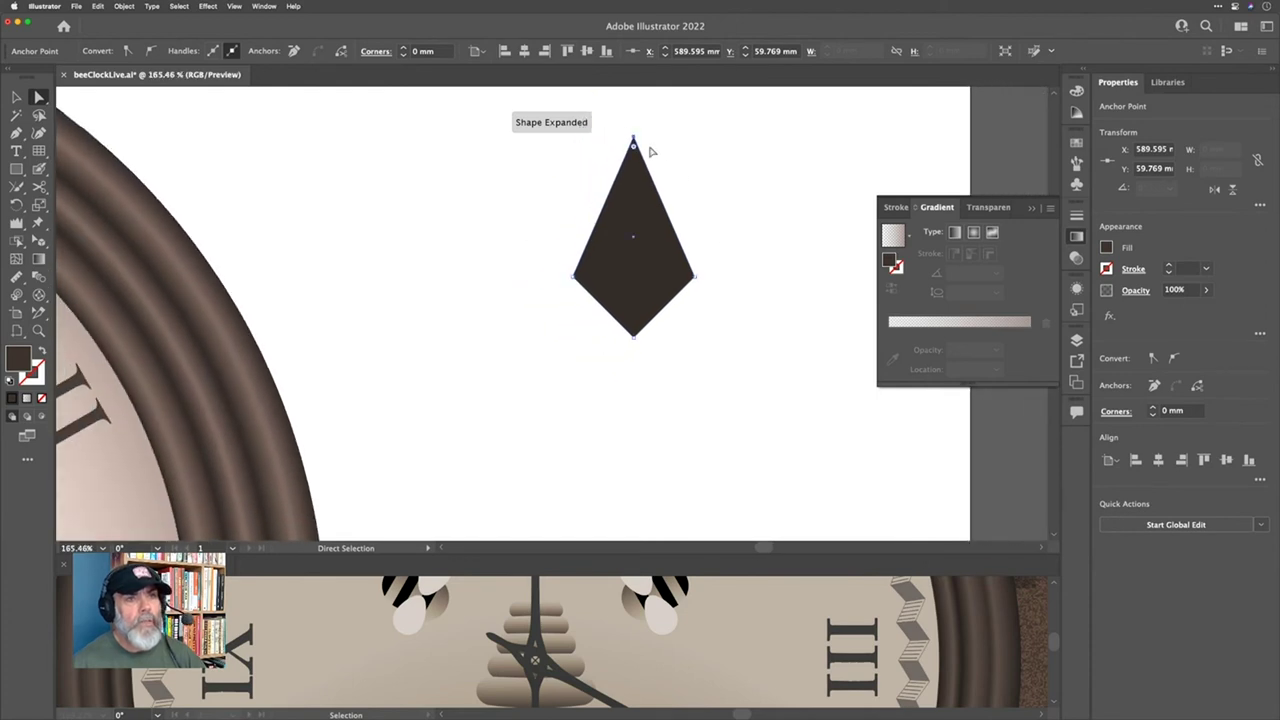
pyautogui.moveTo(634, 137); pyautogui.dragTo(756, 372)
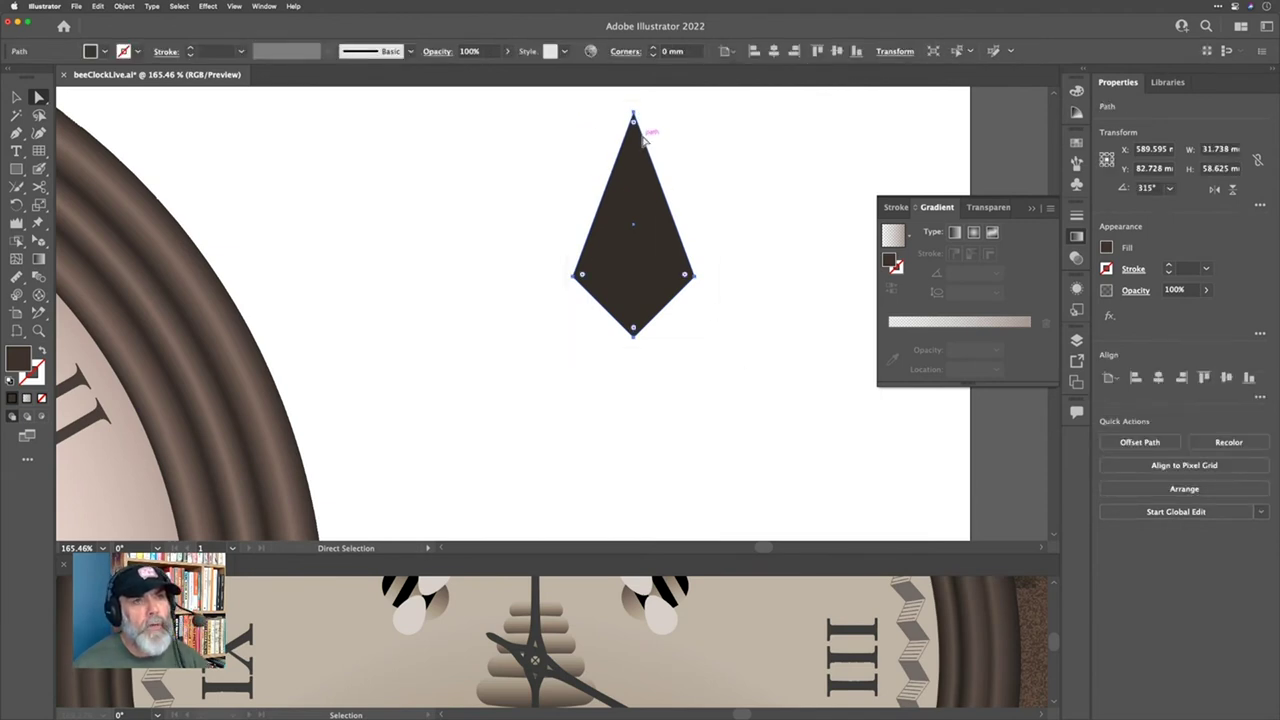
pyautogui.moveTo(634, 124); pyautogui.dragTo(634, 121)
pyautogui.click(703, 157)
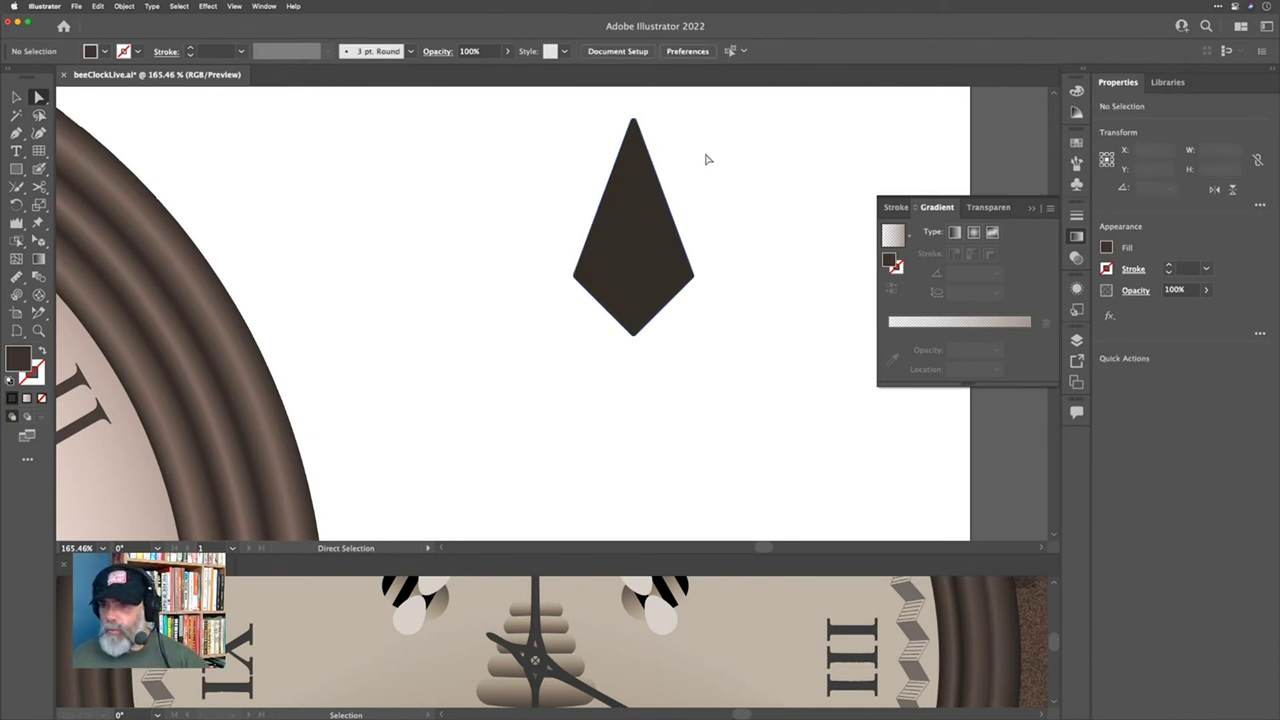
# Step: Reset the kite shape's bounding box so that it sits upright around the shape
pyautogui.press('v')
pyautogui.hotkey('ctrl', 'a')
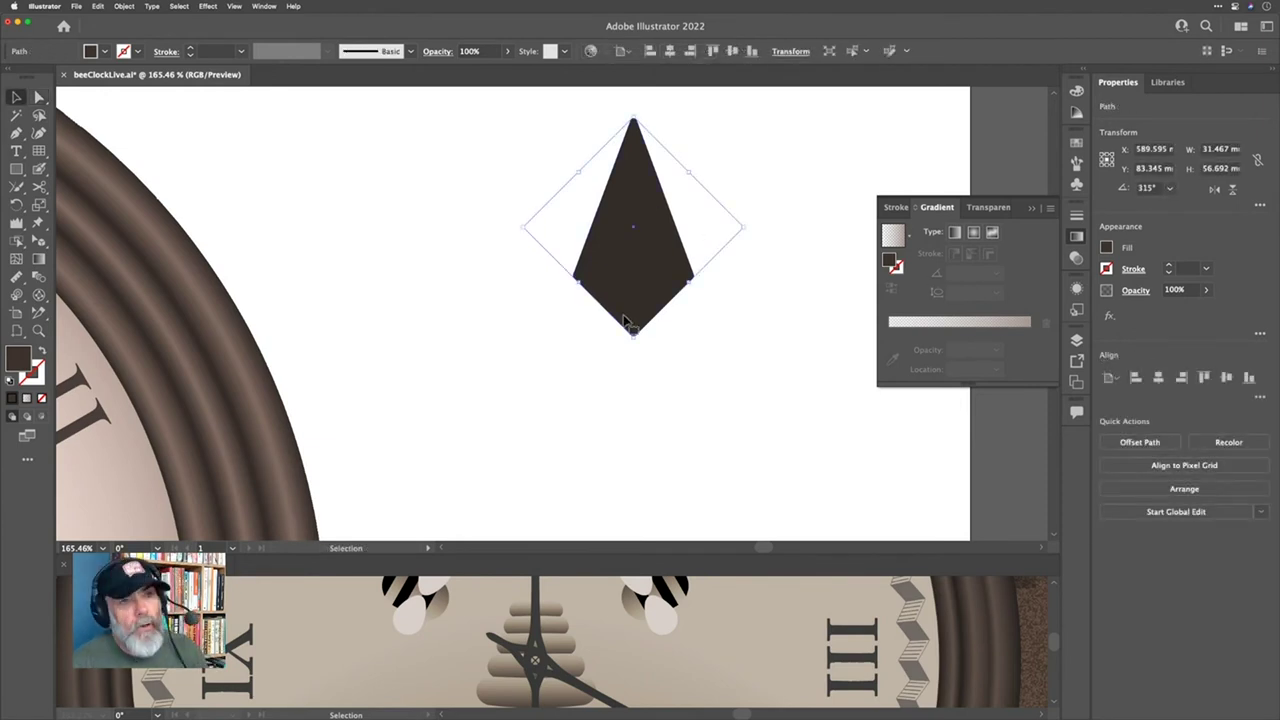
pyautogui.click(124, 6)
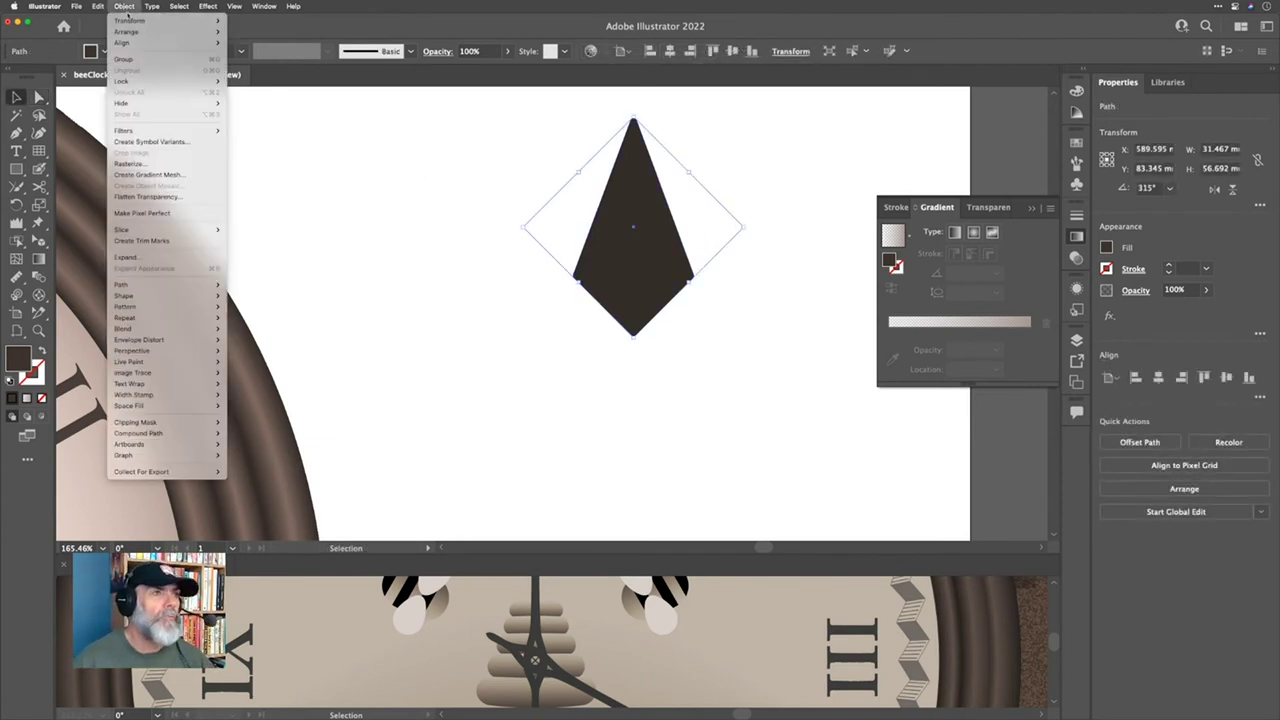
pyautogui.moveTo(135, 20)
pyautogui.click(294, 116)
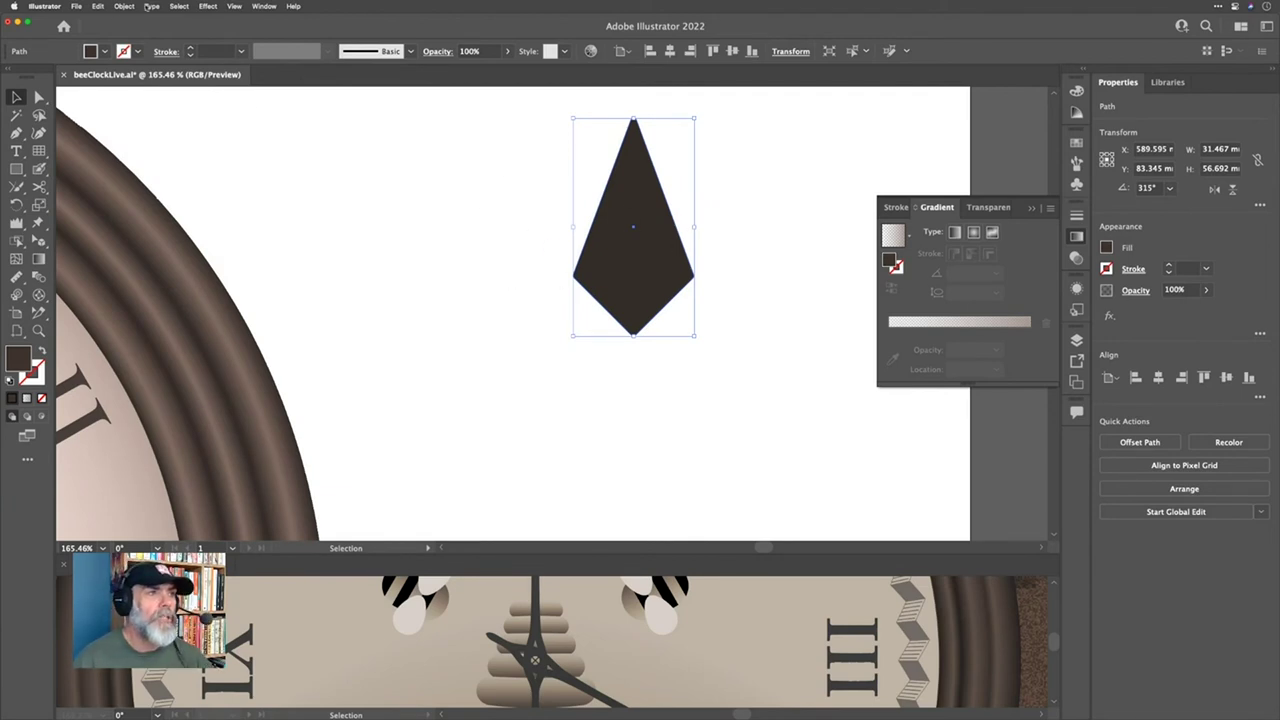
pyautogui.click(124, 6)
pyautogui.moveTo(174, 288)
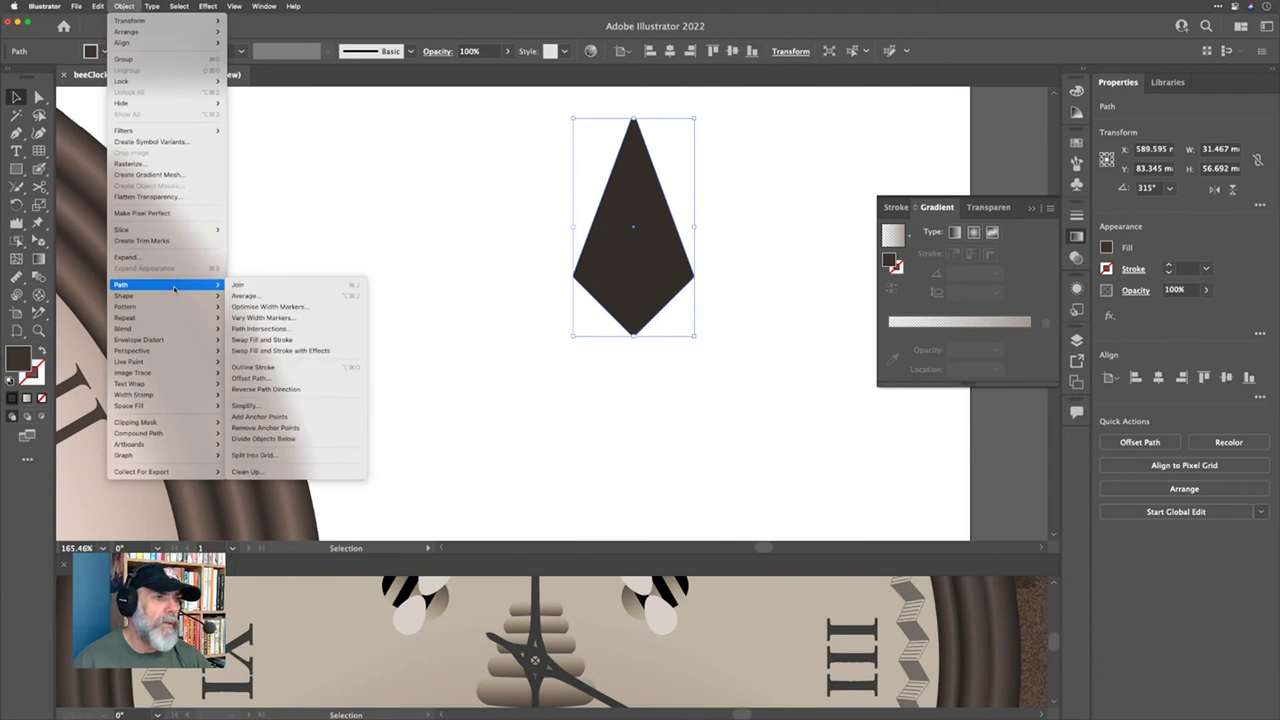
pyautogui.click(361, 232)
pyautogui.click(451, 238)
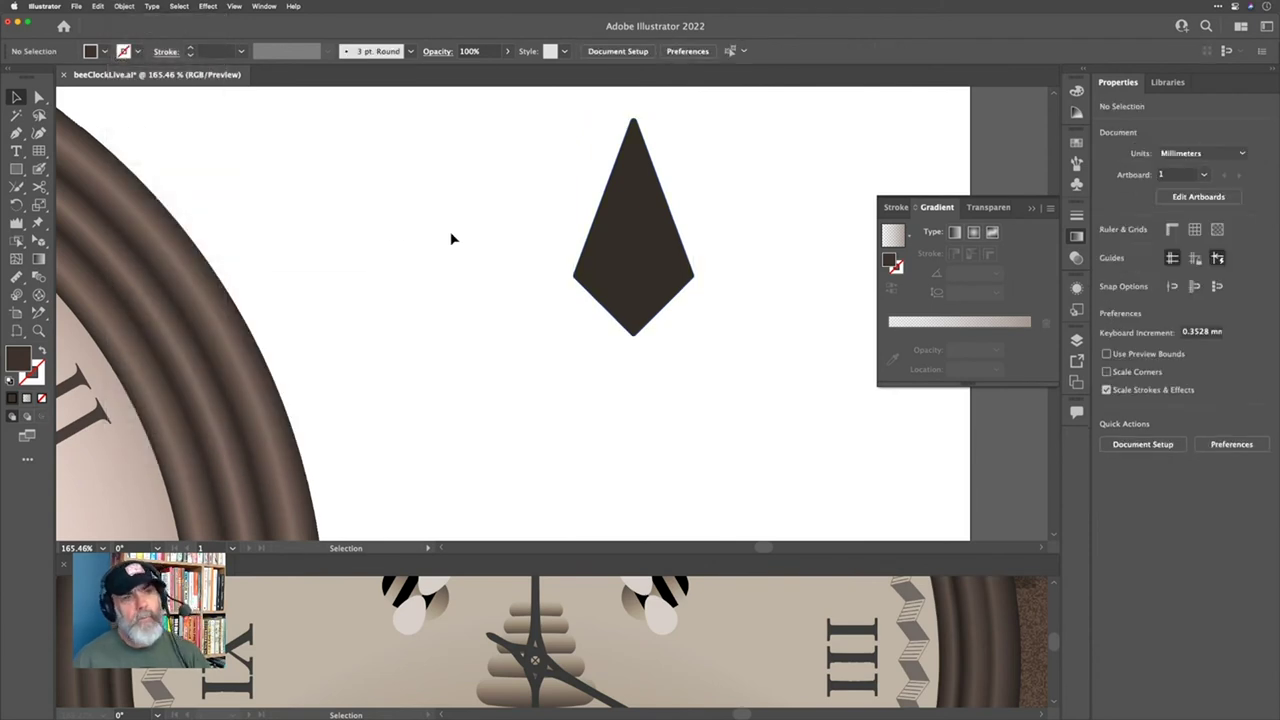
# Step: Move the kite shape onto the clock face's vertical centre line, between the XII numeral and the beehive
pyautogui.scroll(-5, 451, 238)
pyautogui.scroll(-3, 451, 238)
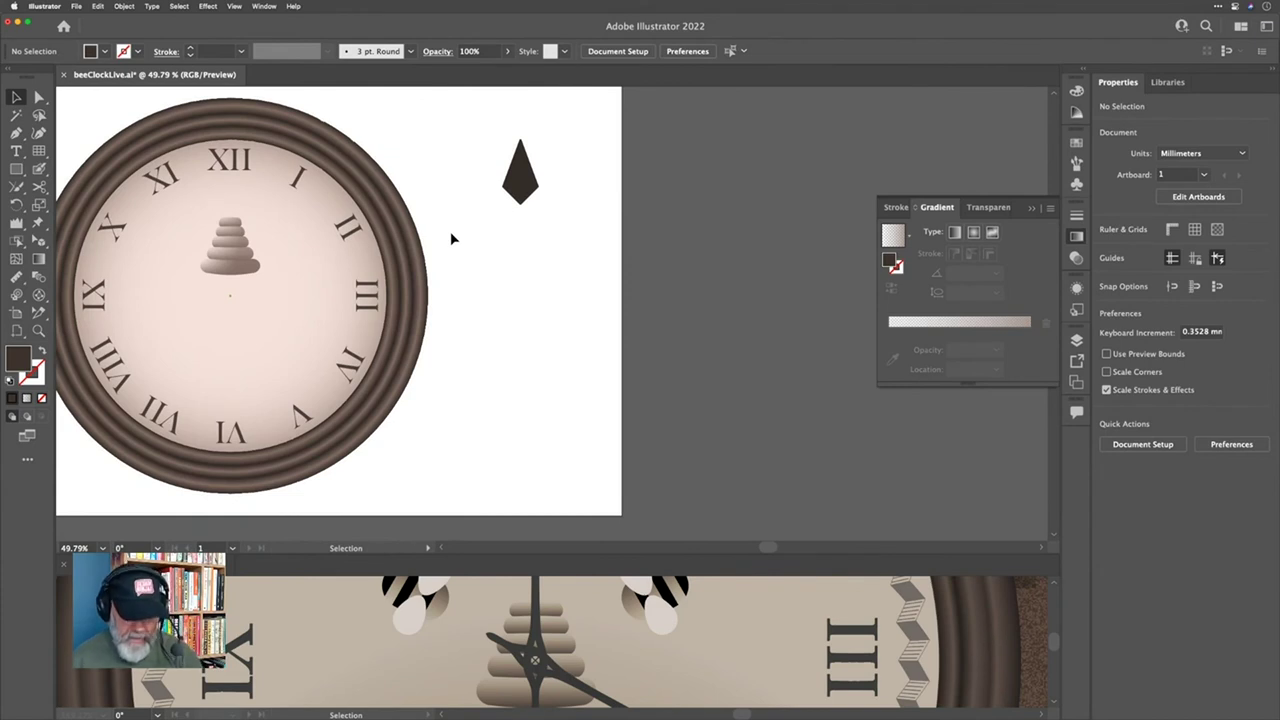
pyautogui.press('\\')
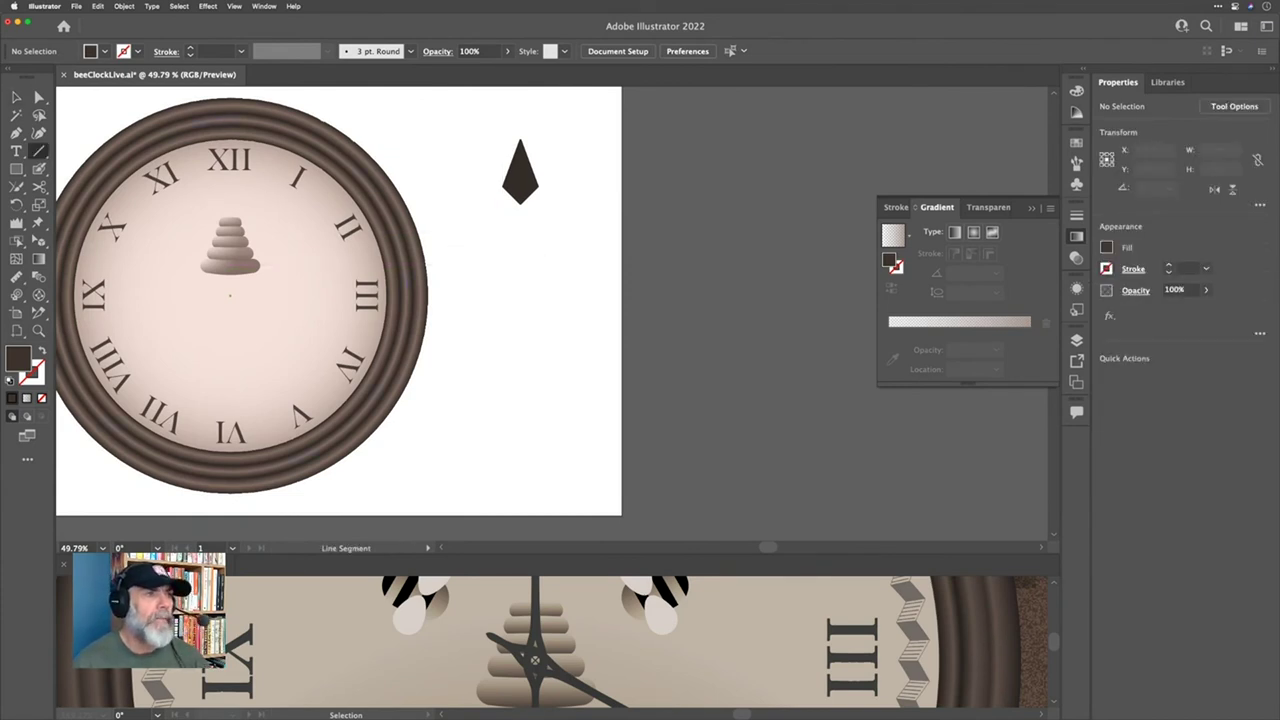
pyautogui.press('v')
pyautogui.moveTo(494, 190); pyautogui.dragTo(229, 206)
pyautogui.scroll(2, 229, 206)
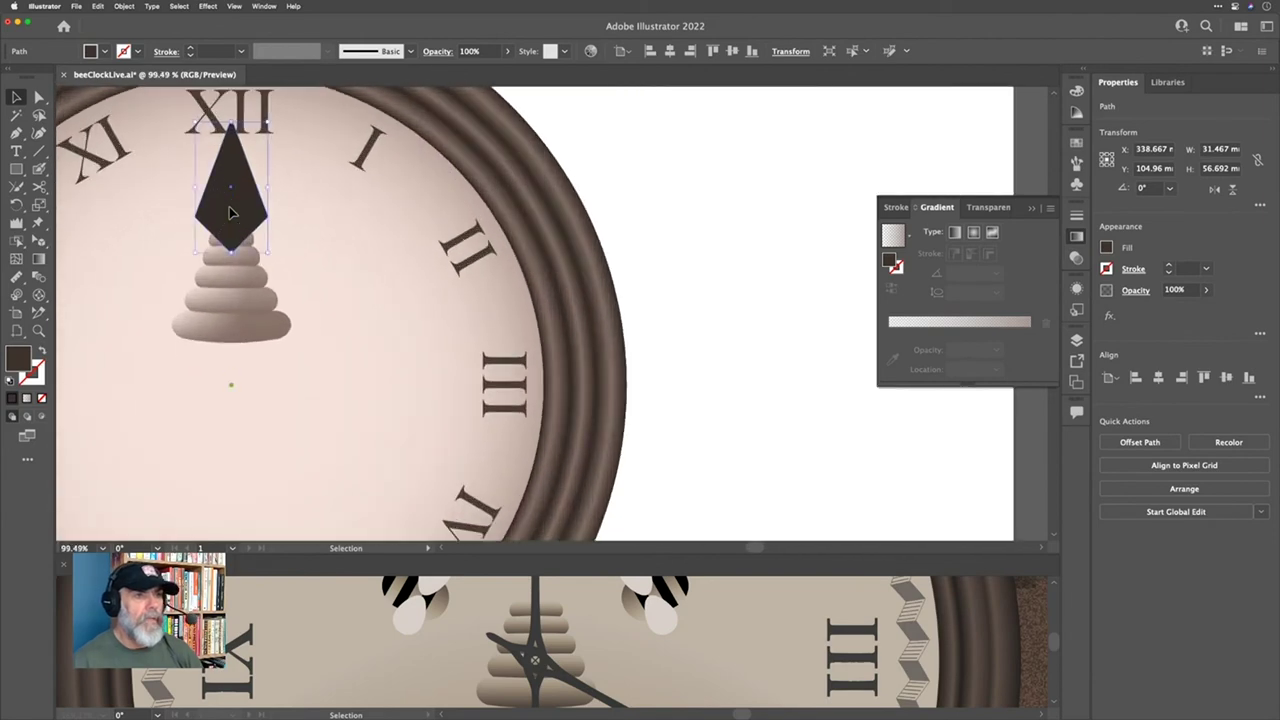
# Step: Scale the kite shape down proportionally to about 13 mm wide and 29 mm tall and place it just below the XII
pyautogui.scroll(-3, 229, 206)
pyautogui.scroll(1, 229, 206)
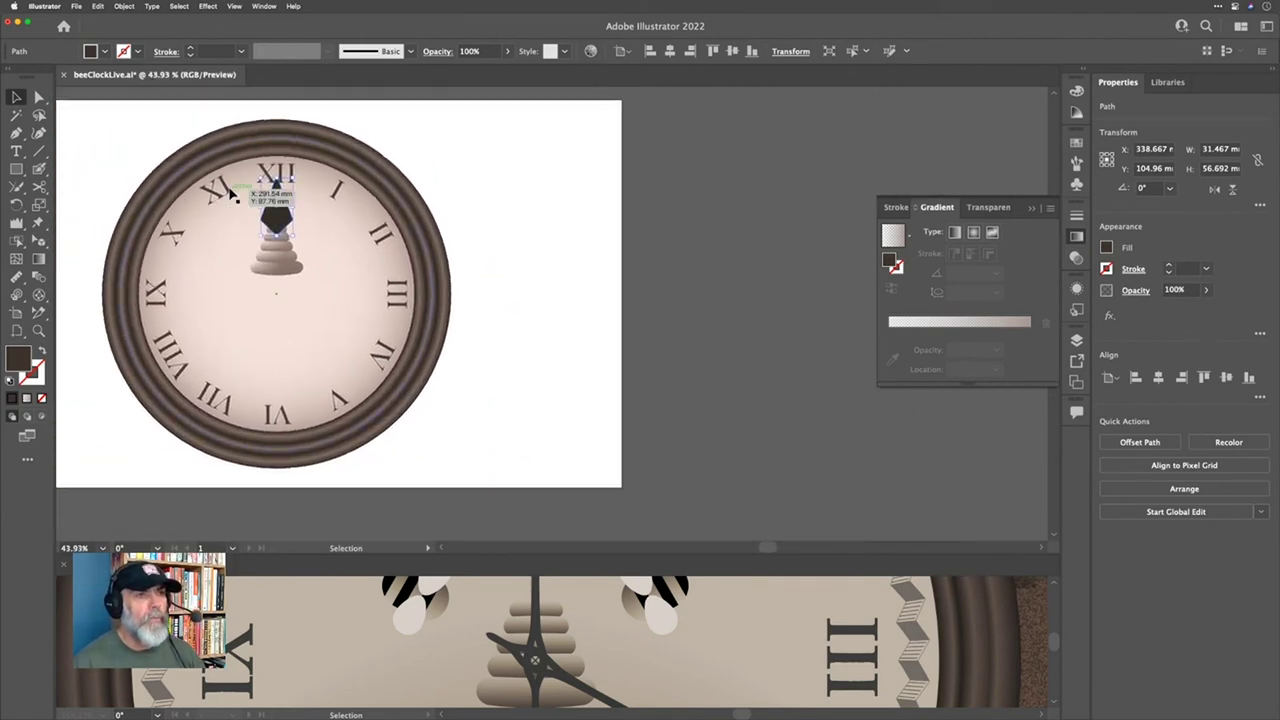
pyautogui.scroll(3, 232, 196)
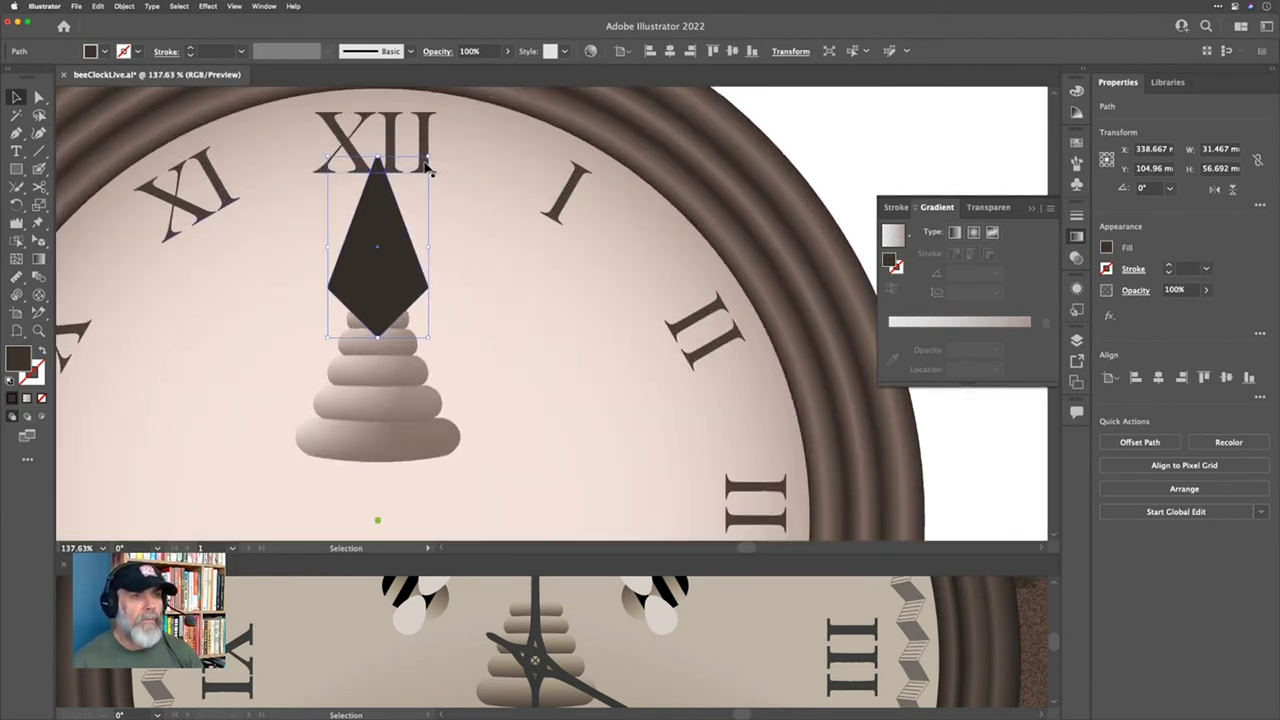
pyautogui.moveTo(430, 155); pyautogui.dragTo(383, 222)
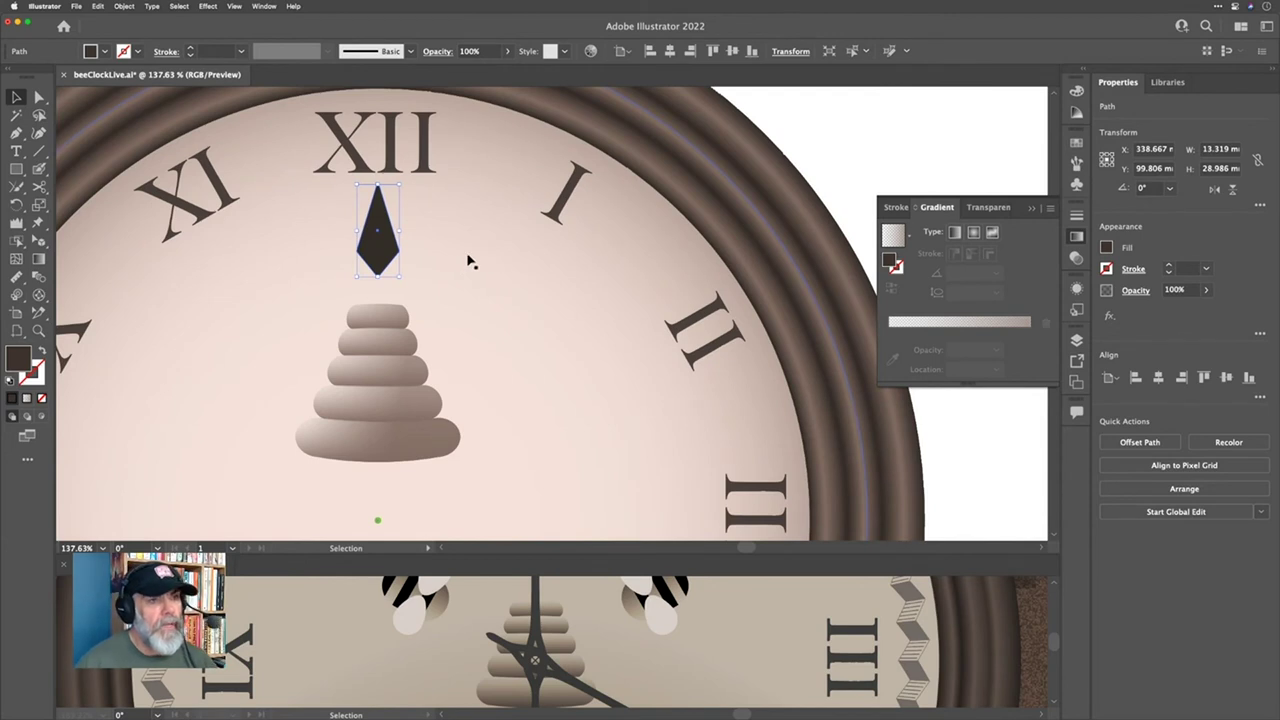
# Step: Draw a dark ellipse about 8.9 mm wide and 13.3 mm high below the beehive, vertically in line with the diamond
pyautogui.scroll(-5, 468, 278)
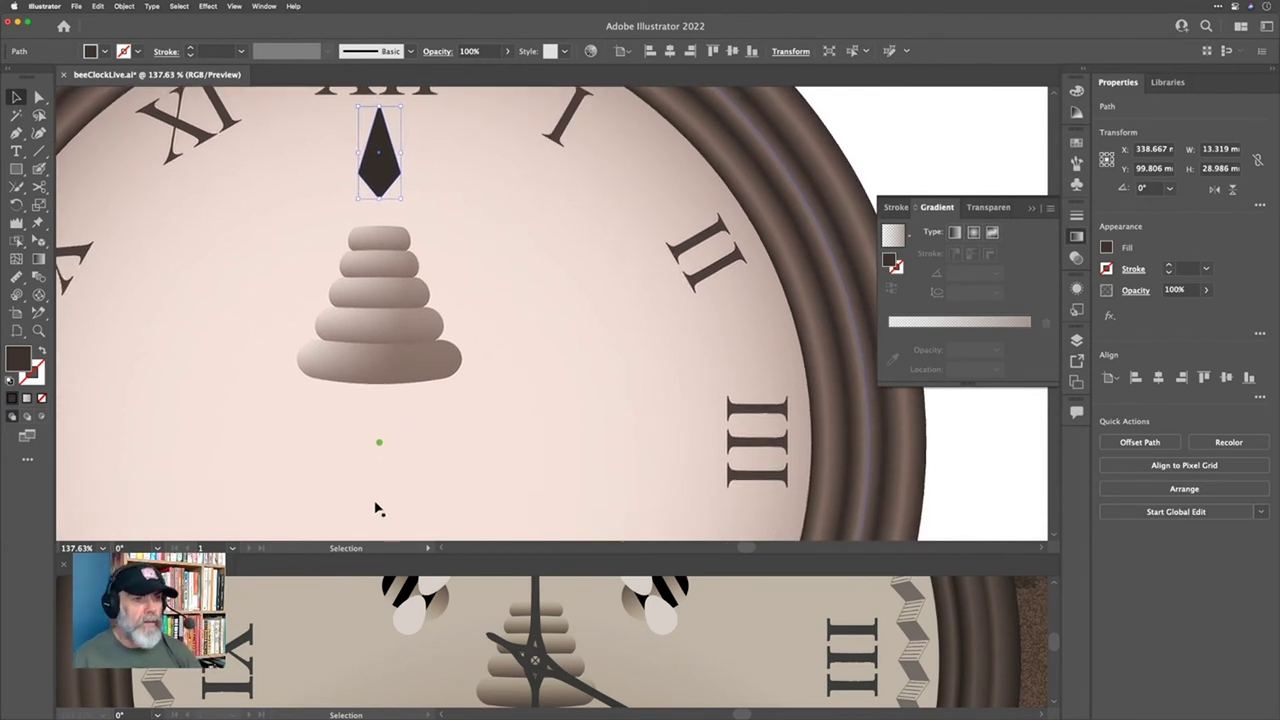
pyautogui.press('l')
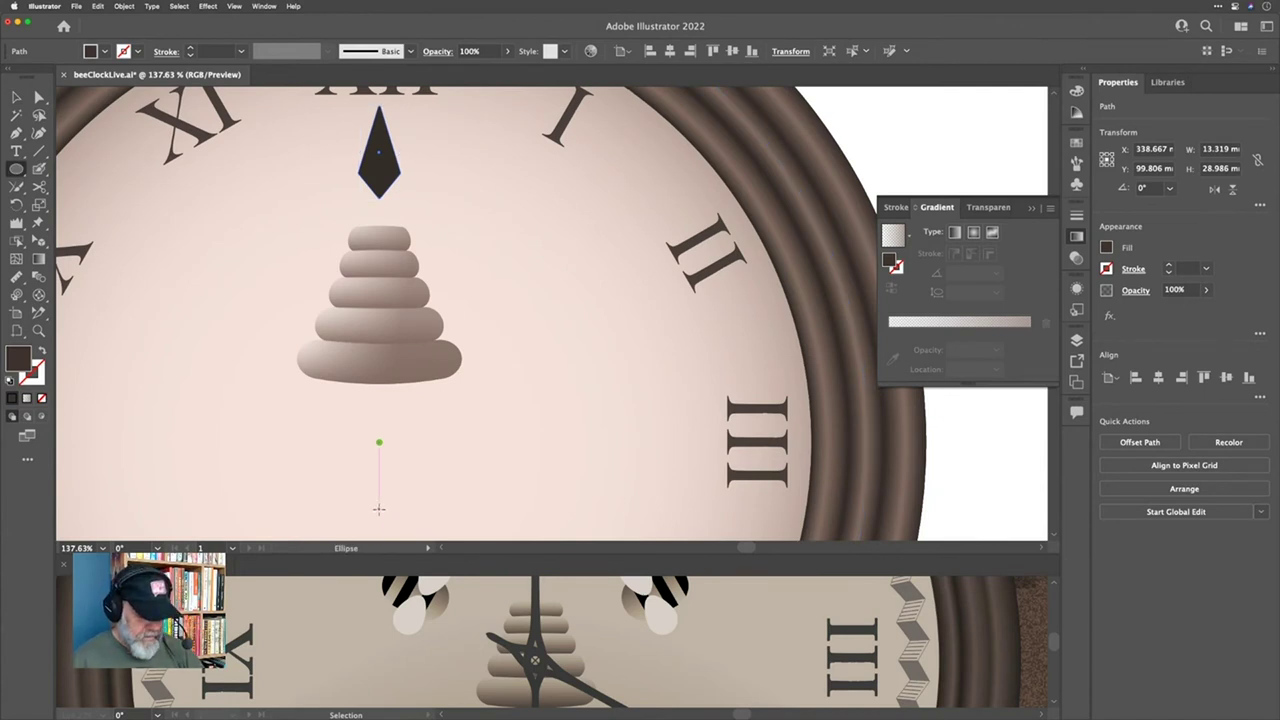
pyautogui.moveTo(379, 510); pyautogui.dragTo(400, 530)
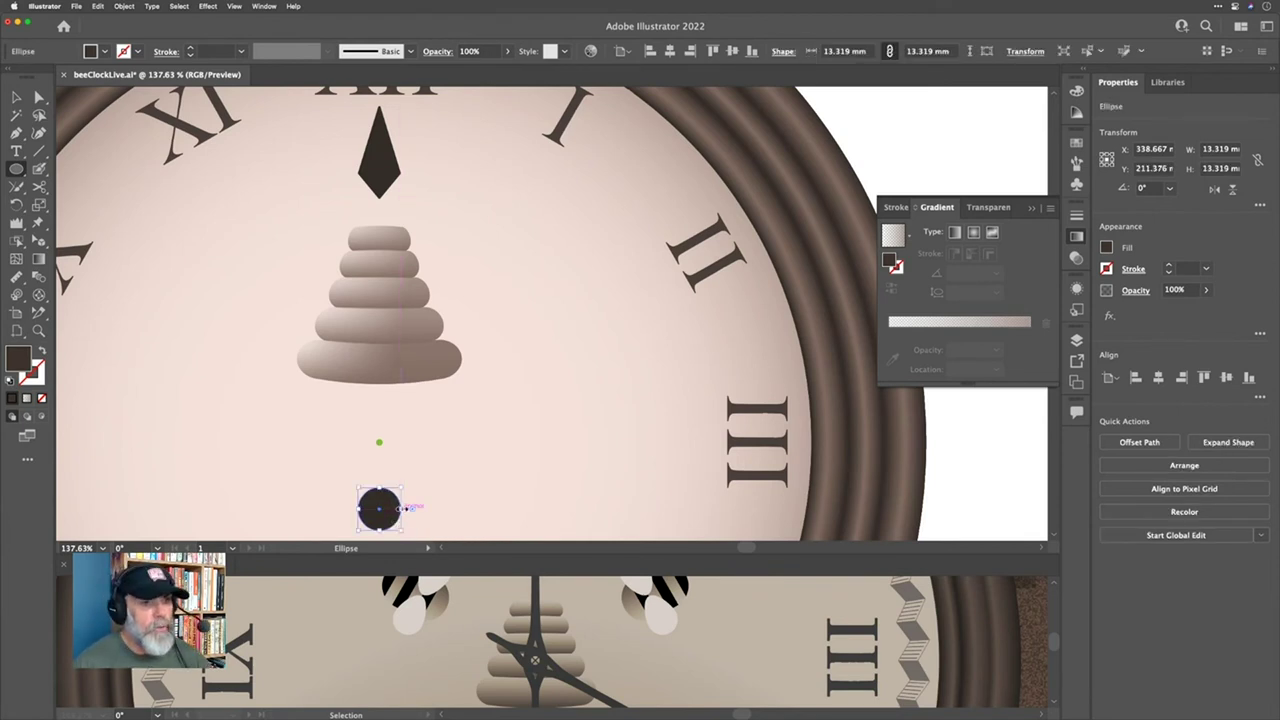
pyautogui.moveTo(400, 508); pyautogui.dragTo(394, 509)
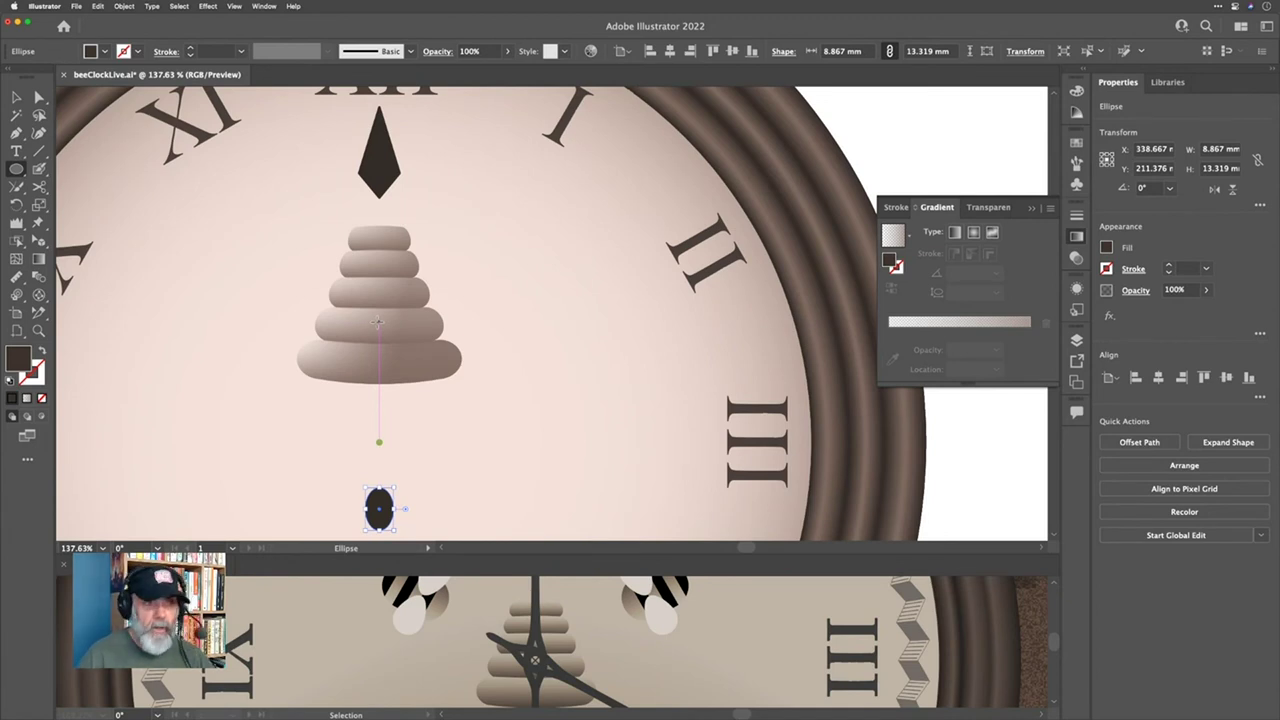
# Step: Draw a vertical line about 107.6 mm long from the diamond to the ellipse and give it an 8 pt stroke
pyautogui.press('\\')
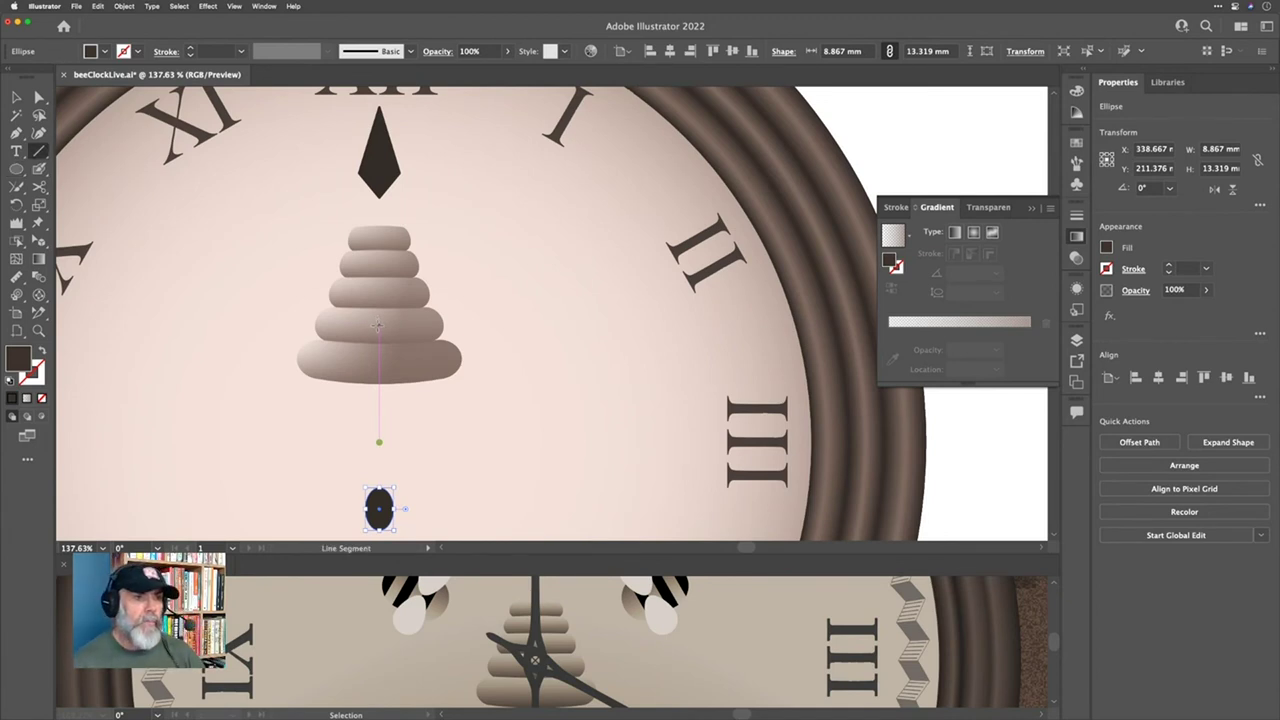
pyautogui.moveTo(379, 330); pyautogui.dragTo(381, 500)
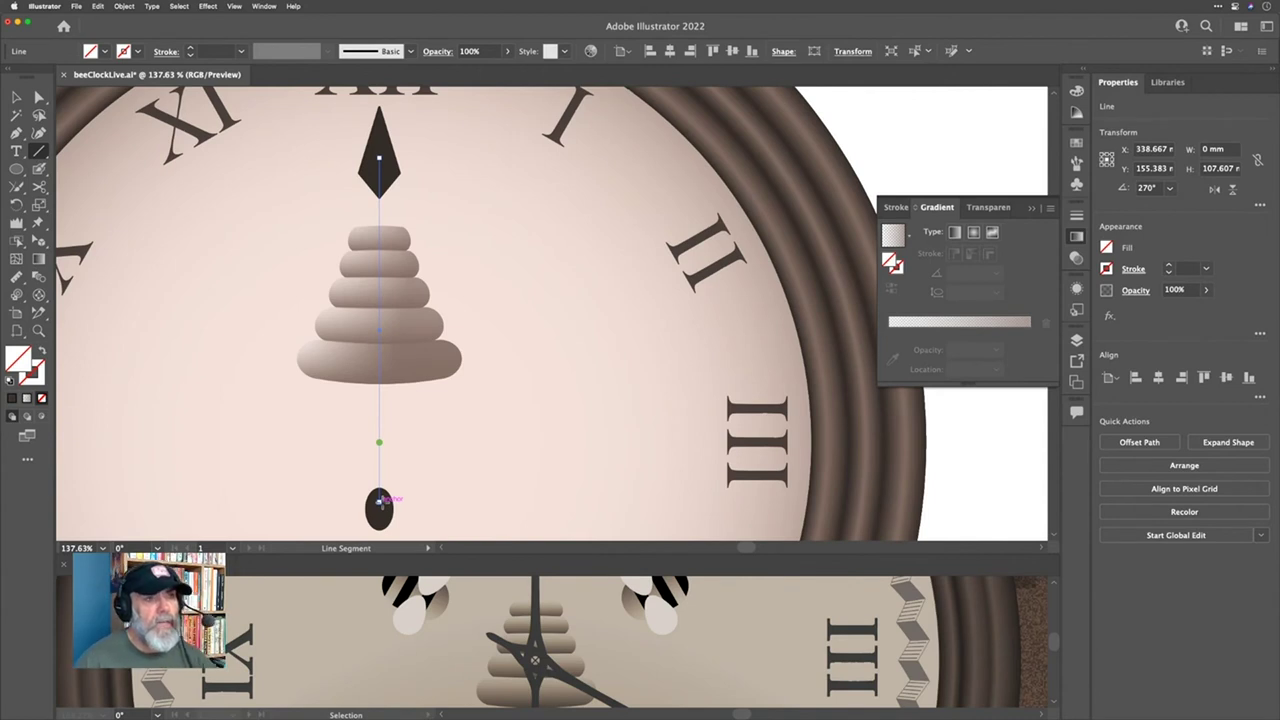
pyautogui.click(217, 51)
pyautogui.write('9')
pyautogui.press('Return')
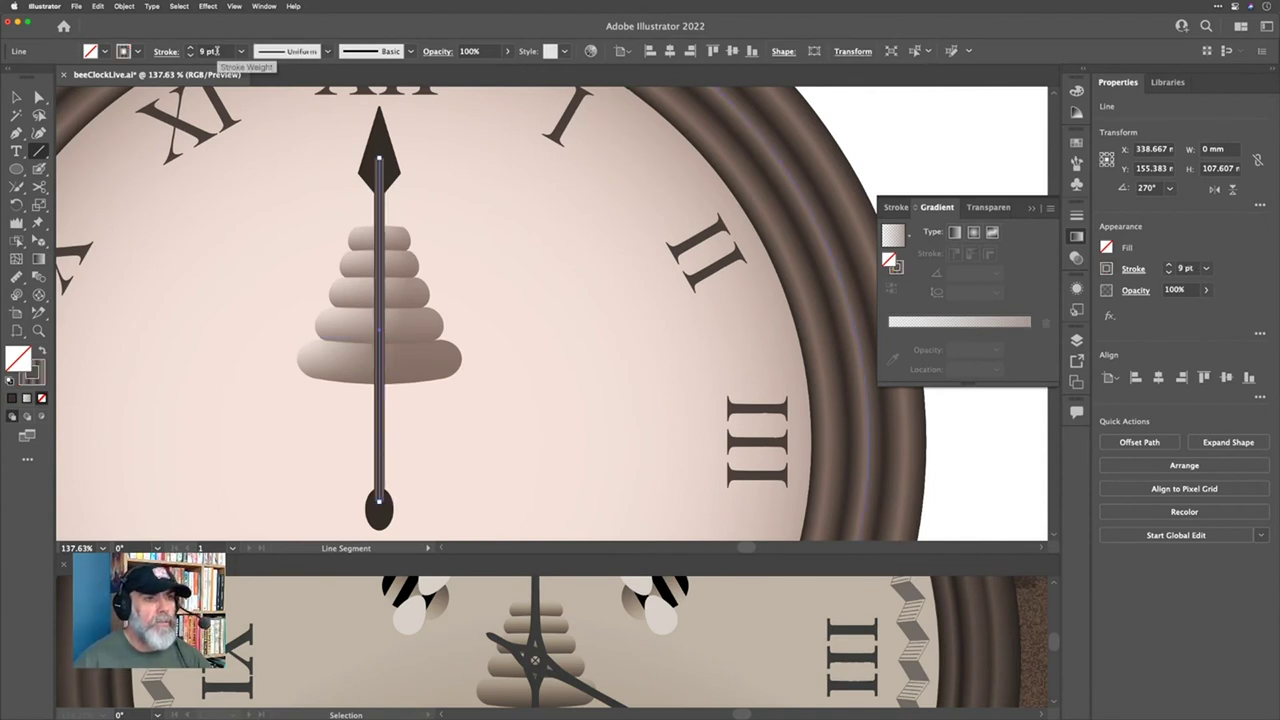
pyautogui.press('Down')
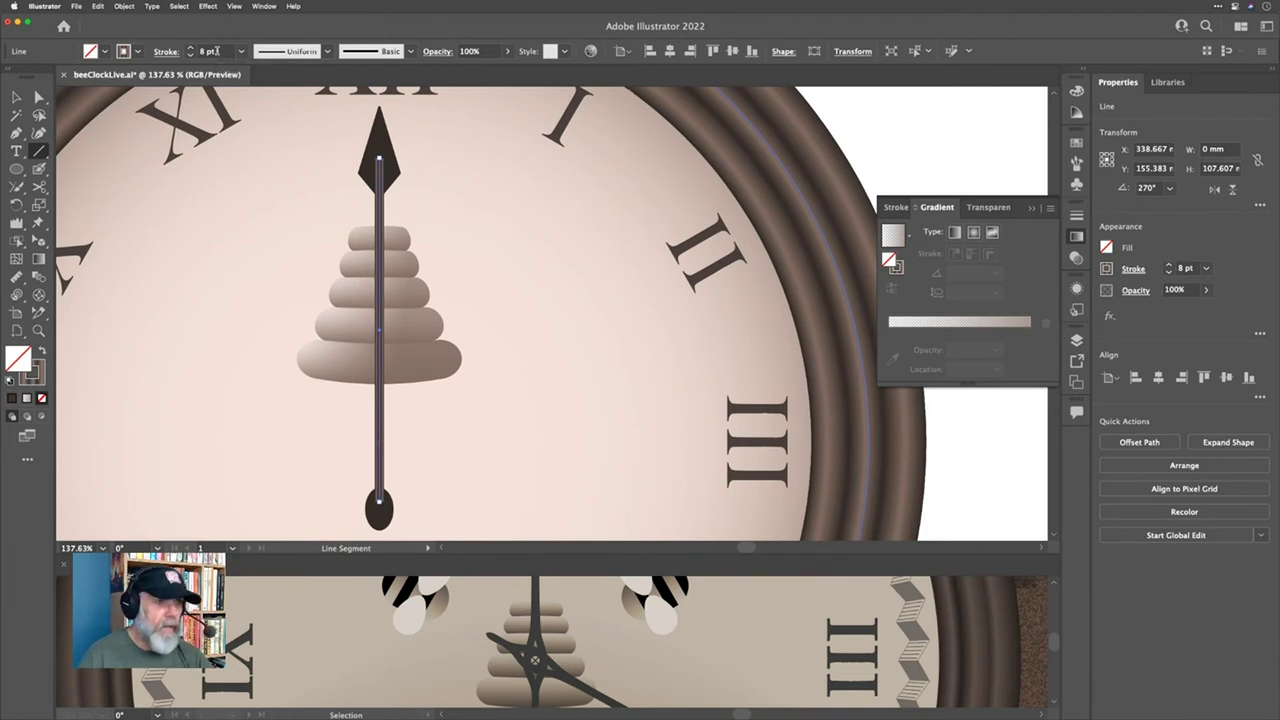
# Step: Give the clock hand's vertical line a solid dark brown stroke and no fill
pyautogui.press(',')
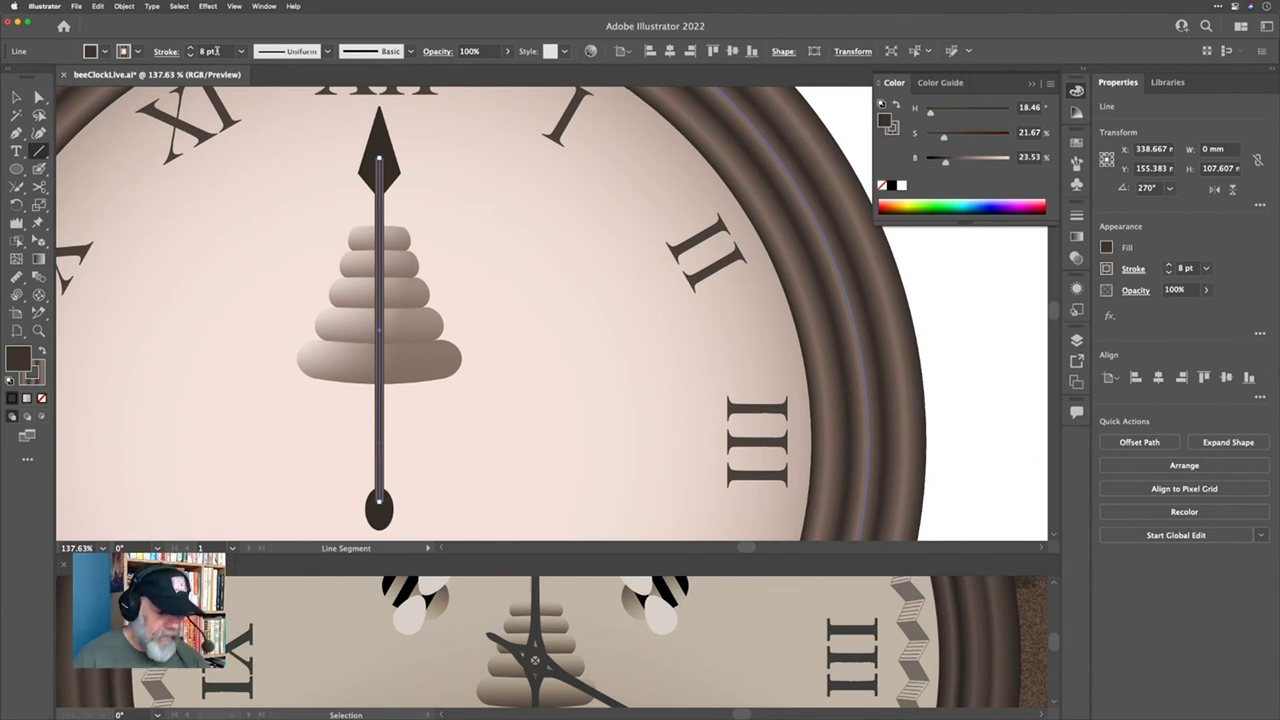
pyautogui.press('.')
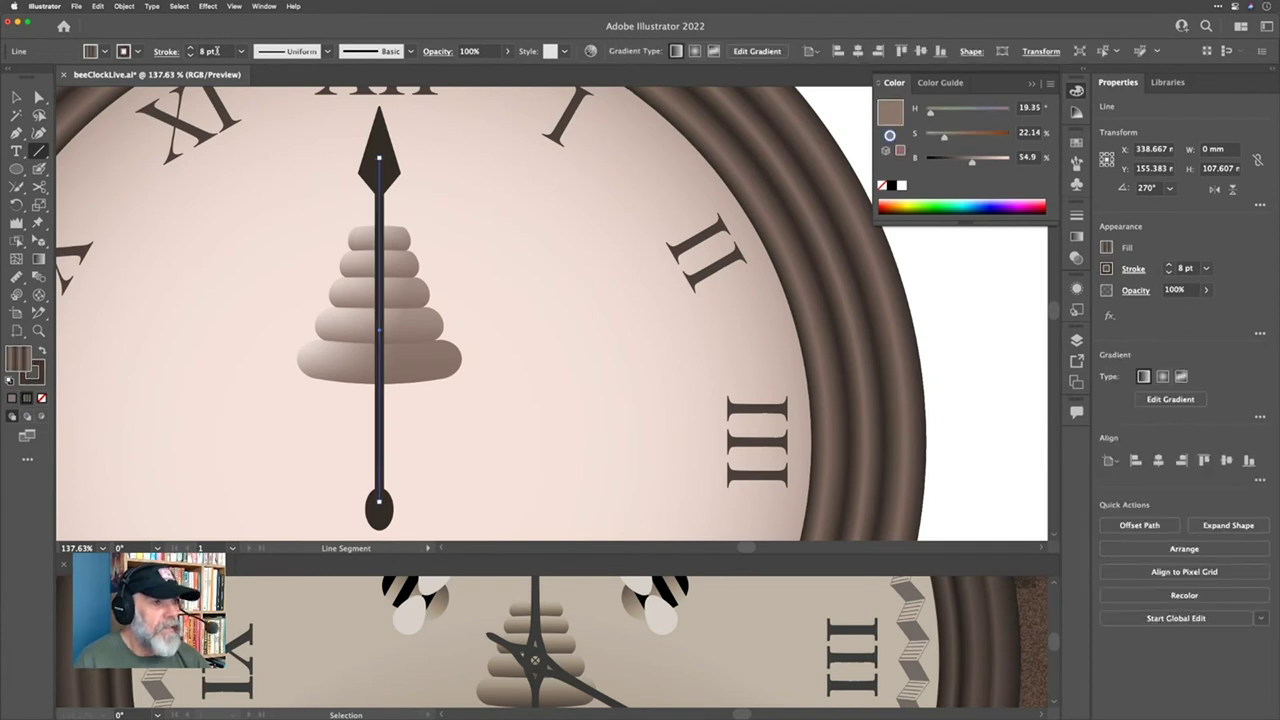
pyautogui.press('/')
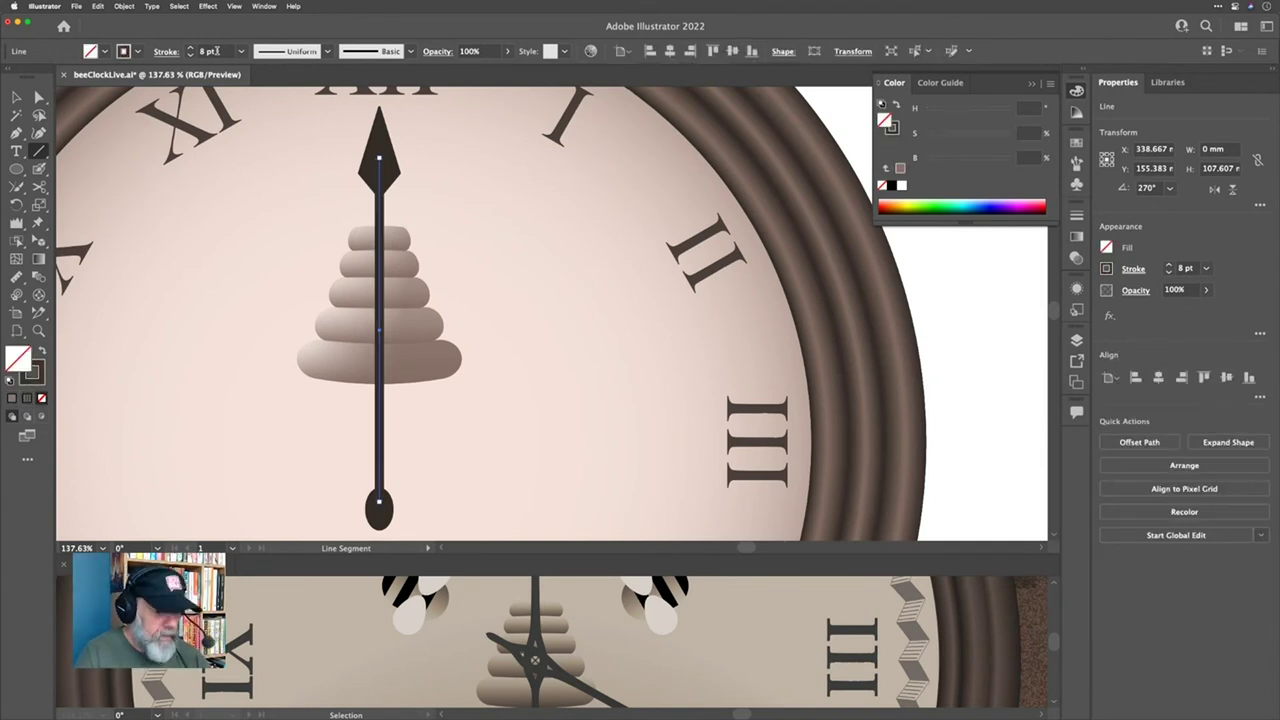
pyautogui.hotkey('shift', 'x')
pyautogui.hotkey('shift', 'x')
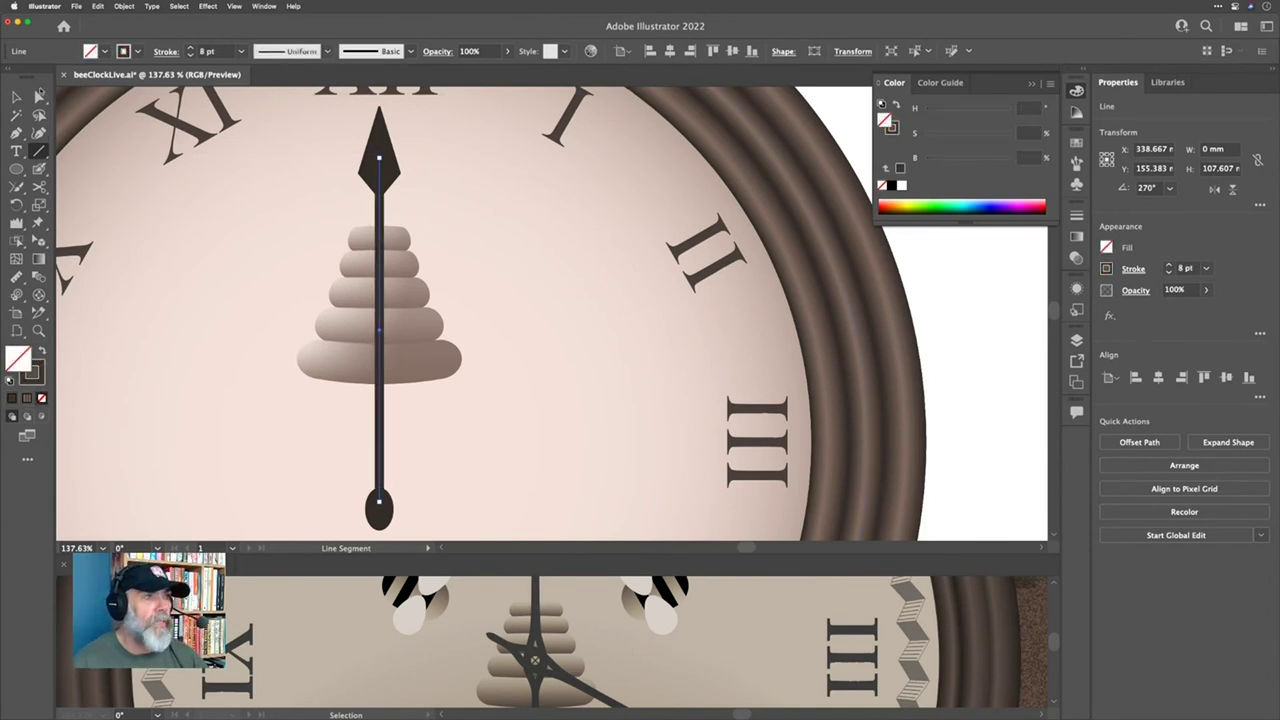
pyautogui.click(16, 98)
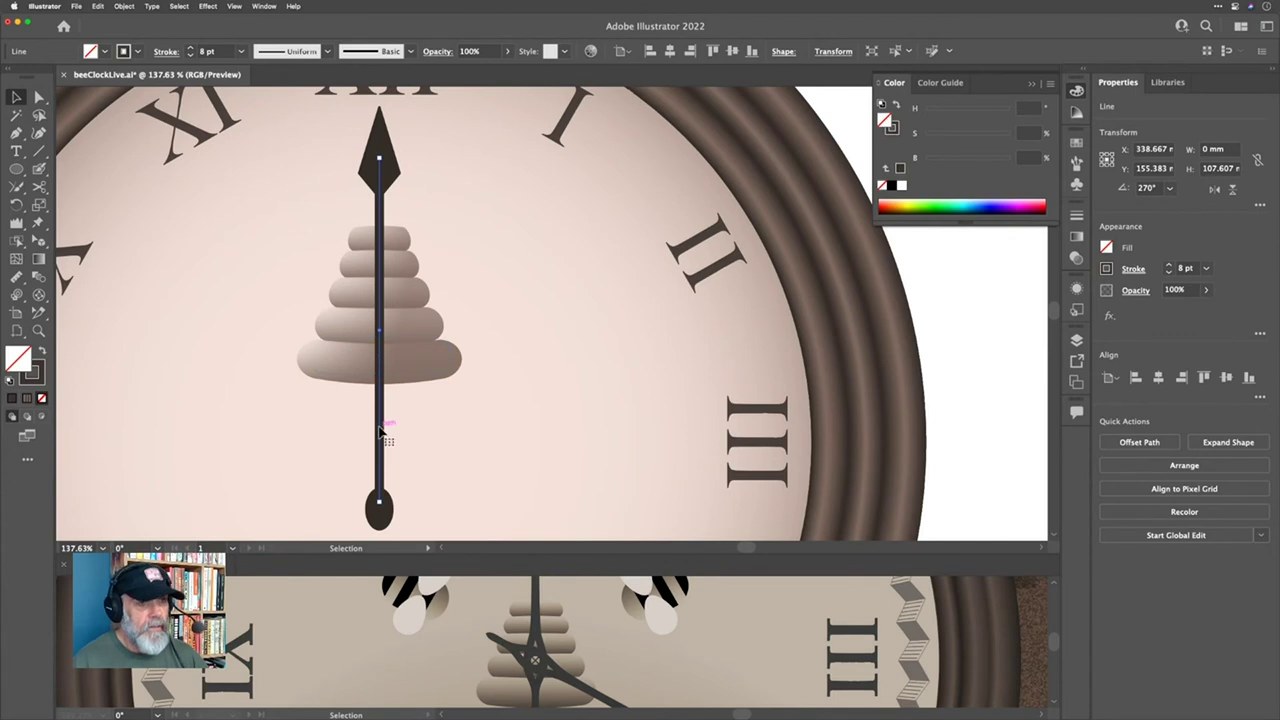
# Step: Try to draw an arc about 14.5 by 17.9 mm curving down and left from the lower shaft of the clock hand
pyautogui.scroll(2, 383, 429)
pyautogui.scroll(-1, 384, 425)
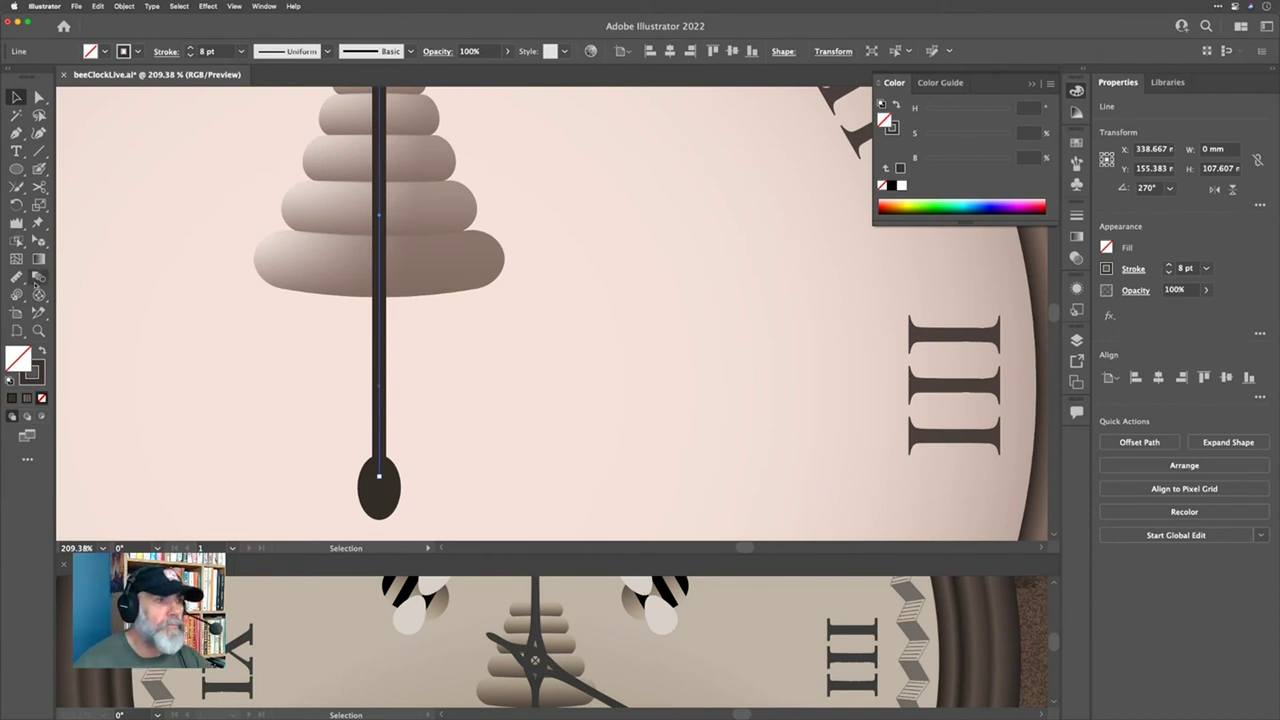
pyautogui.click(38, 150)
pyautogui.click(38, 151)
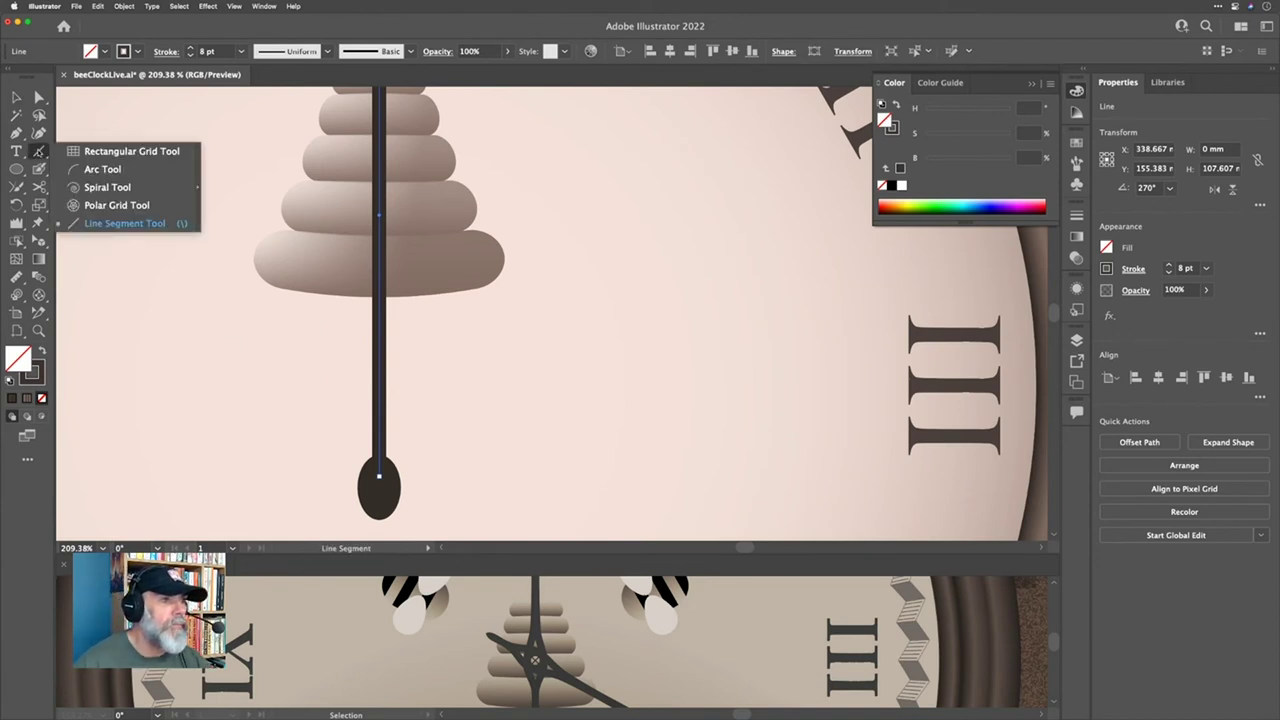
pyautogui.click(100, 169)
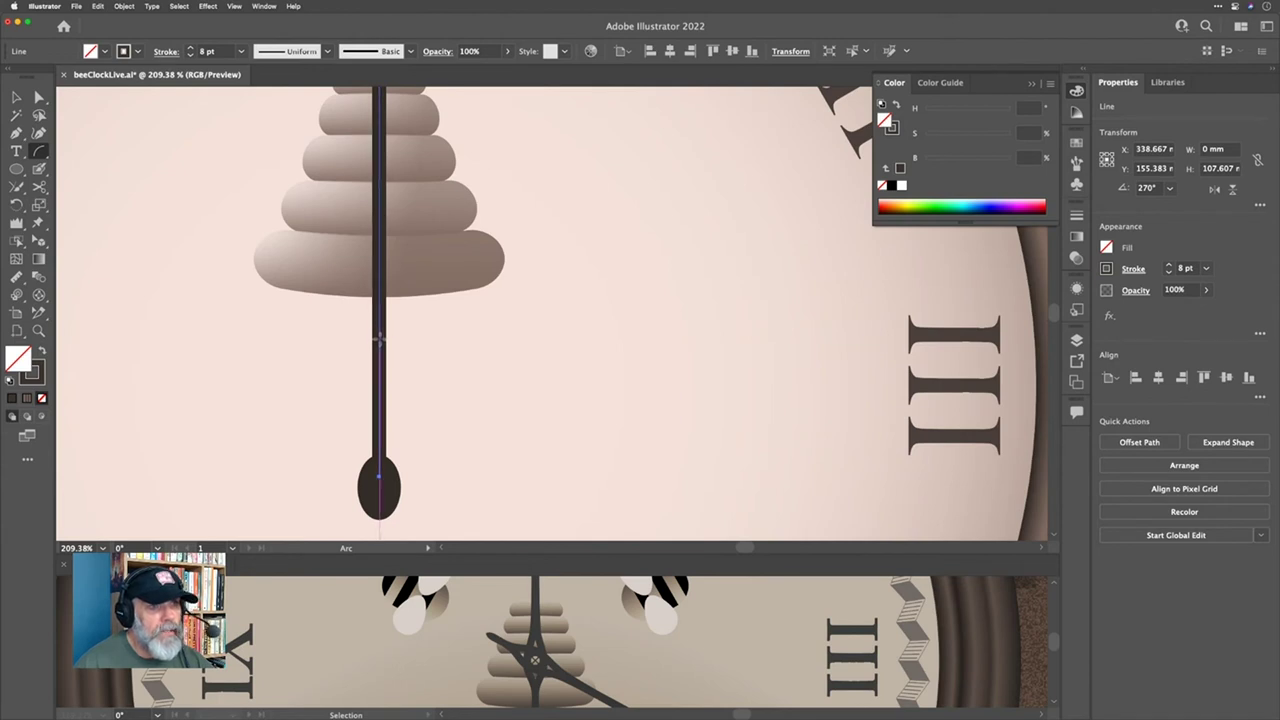
pyautogui.moveTo(379, 338); pyautogui.dragTo(309, 426)
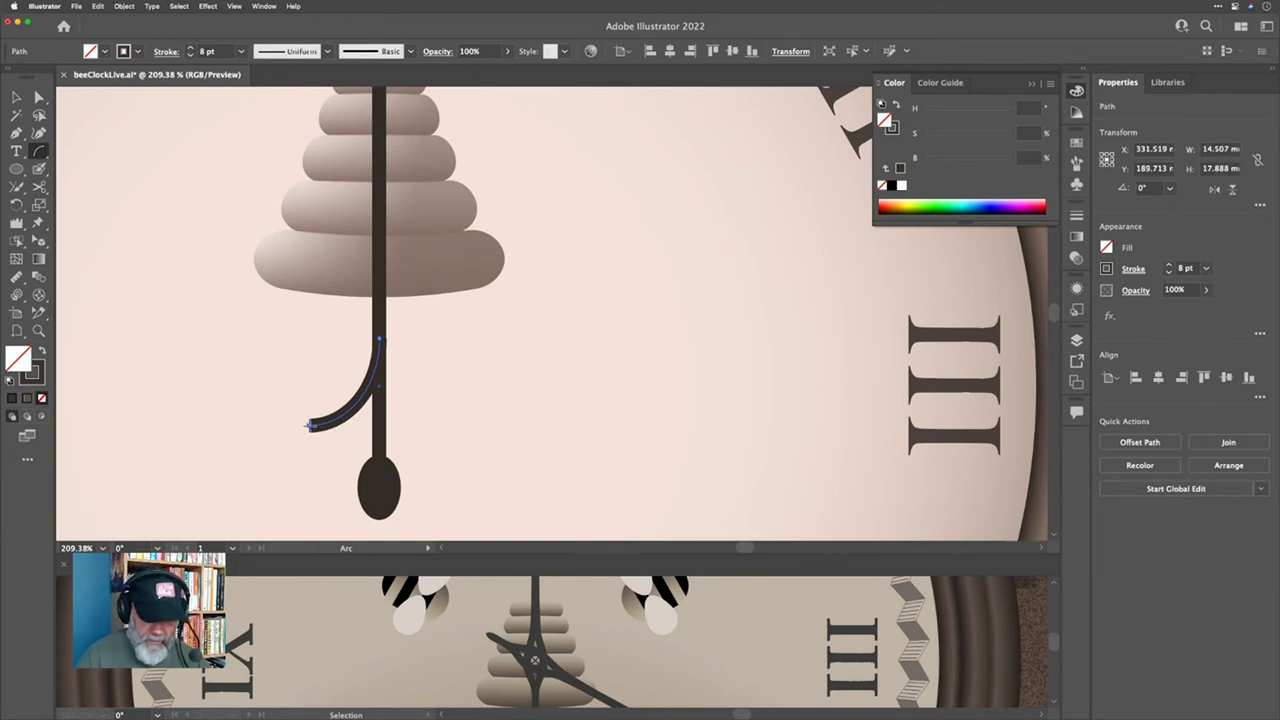
pyautogui.press('super+z')
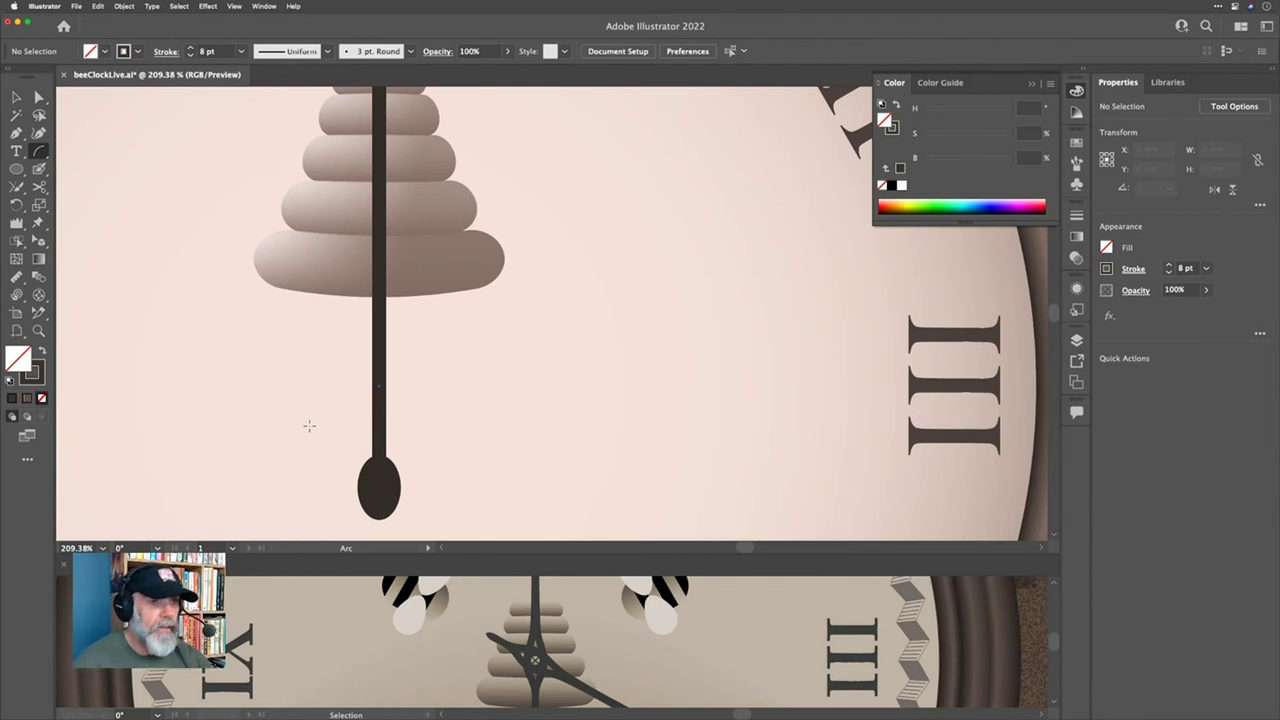
pyautogui.click(309, 426)
pyautogui.click(662, 446)
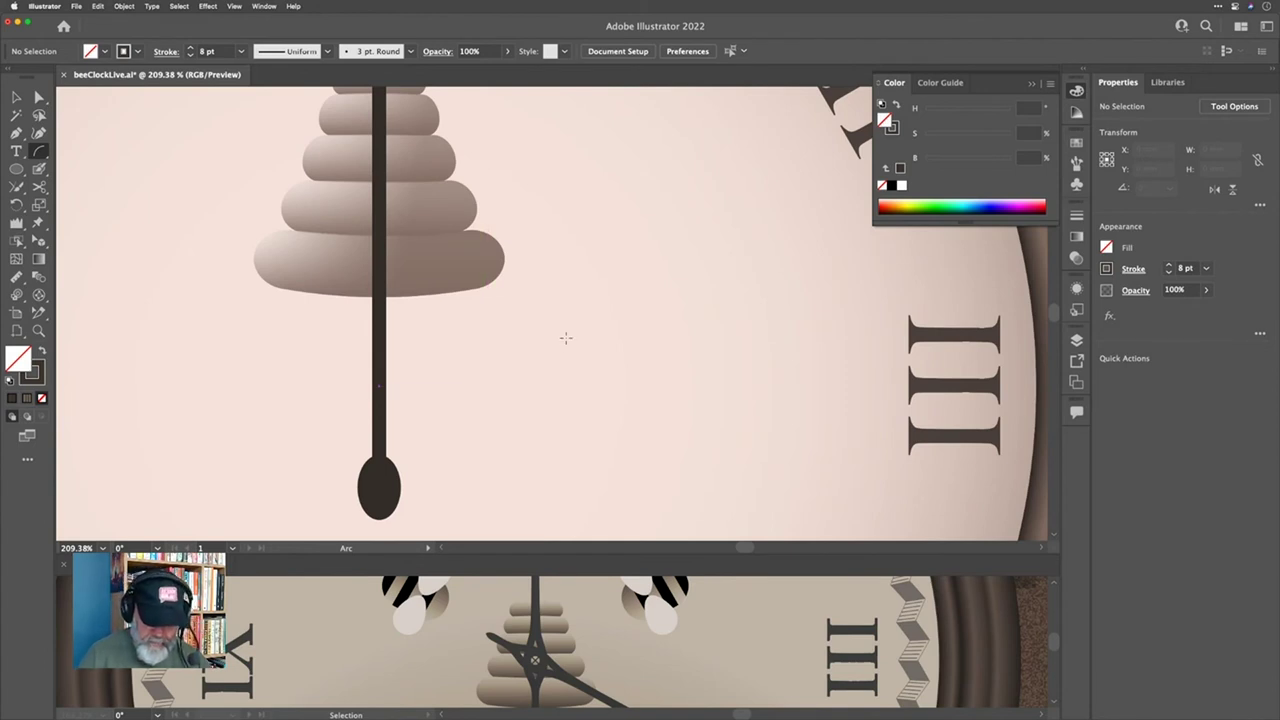
# Step: Draw a vertical line about 32.4 mm long over the shaft's lower section, ending at the ellipse, and colour its stroke magenta
pyautogui.press('\\')
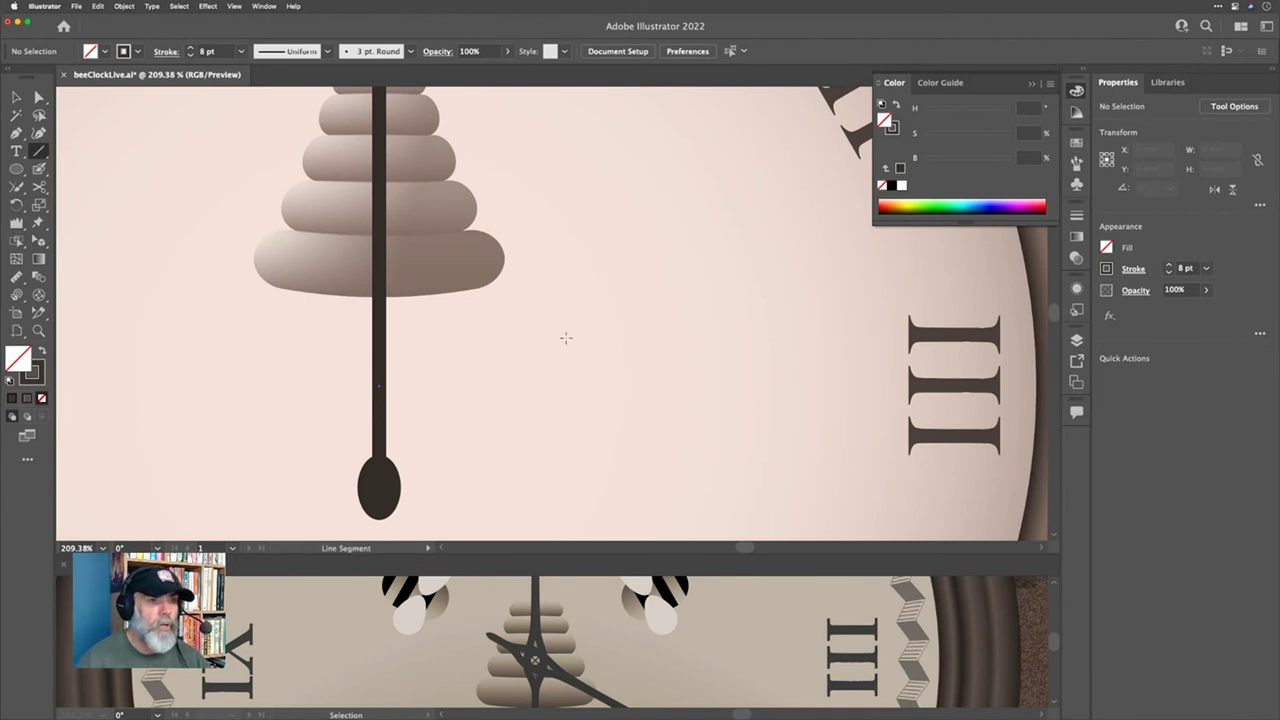
pyautogui.moveTo(379, 516); pyautogui.dragTo(380, 464)
pyautogui.click(137, 51)
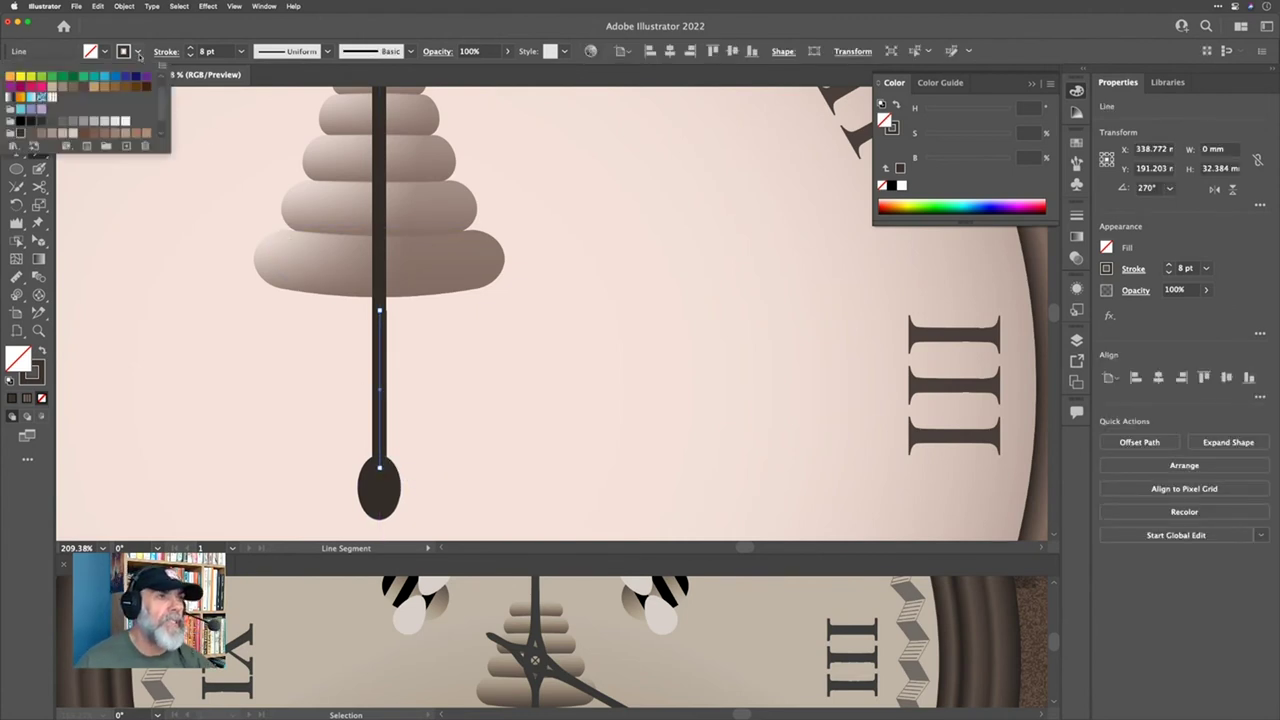
pyautogui.click(38, 87)
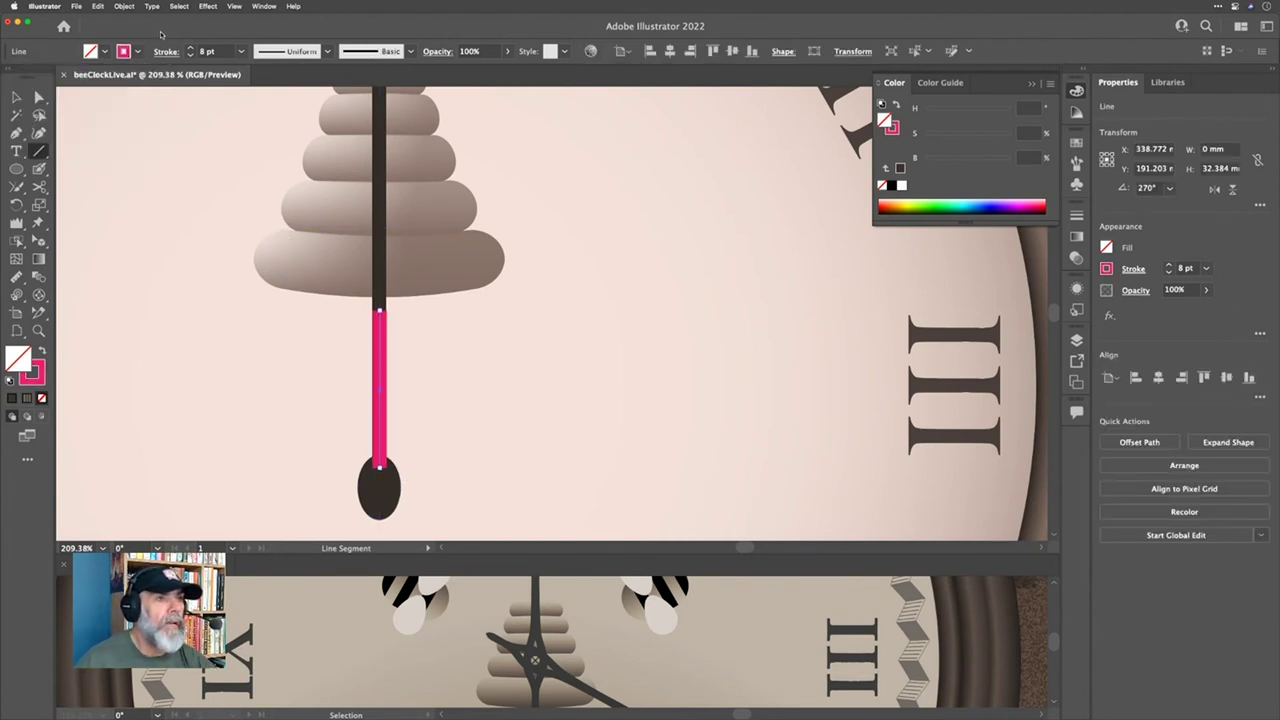
# Step: Align the horizontal centres of the magenta line and the clock hand's dark shaft
pyautogui.click(16, 97)
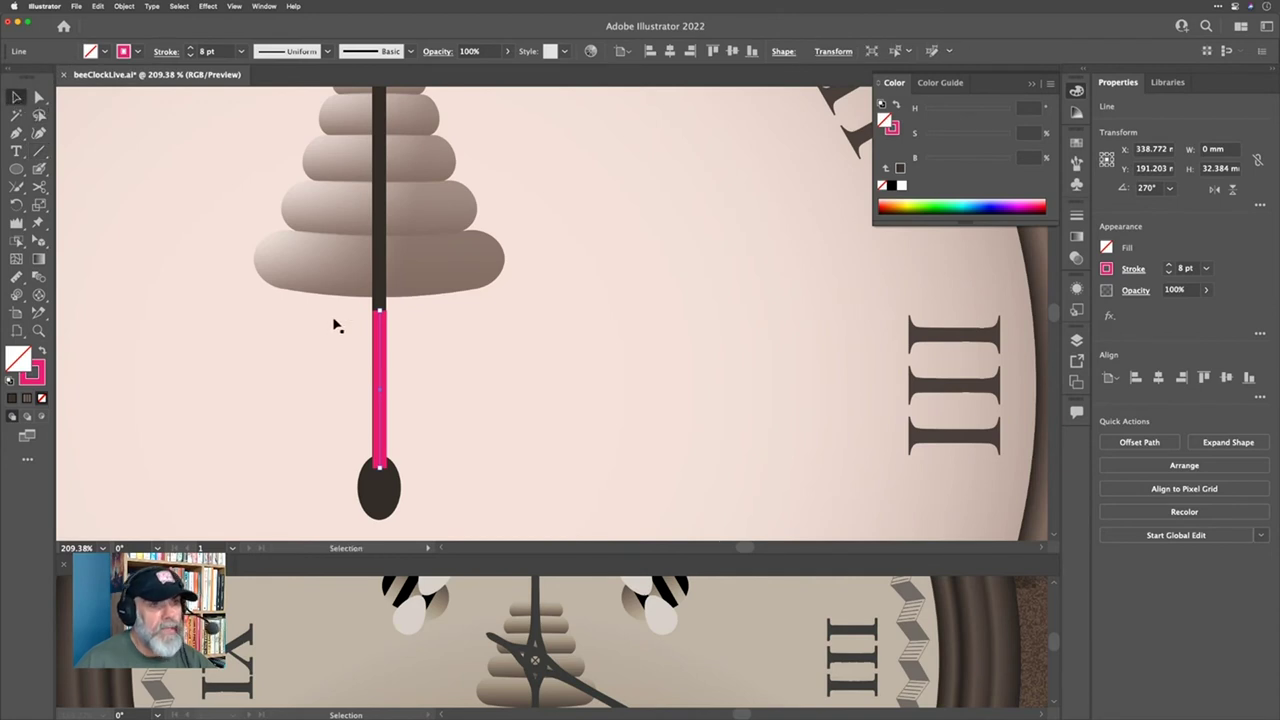
pyautogui.keyDown('shift'); pyautogui.click(381, 278); pyautogui.keyUp('shift')
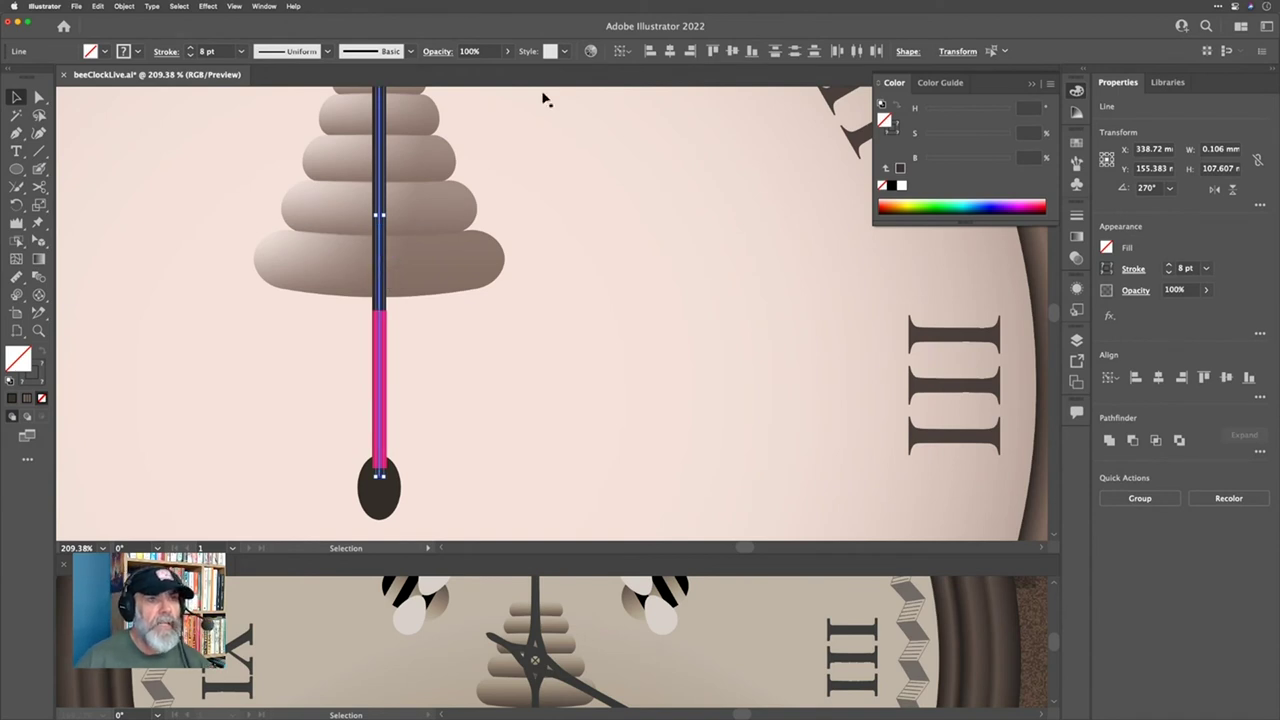
pyautogui.click(669, 51)
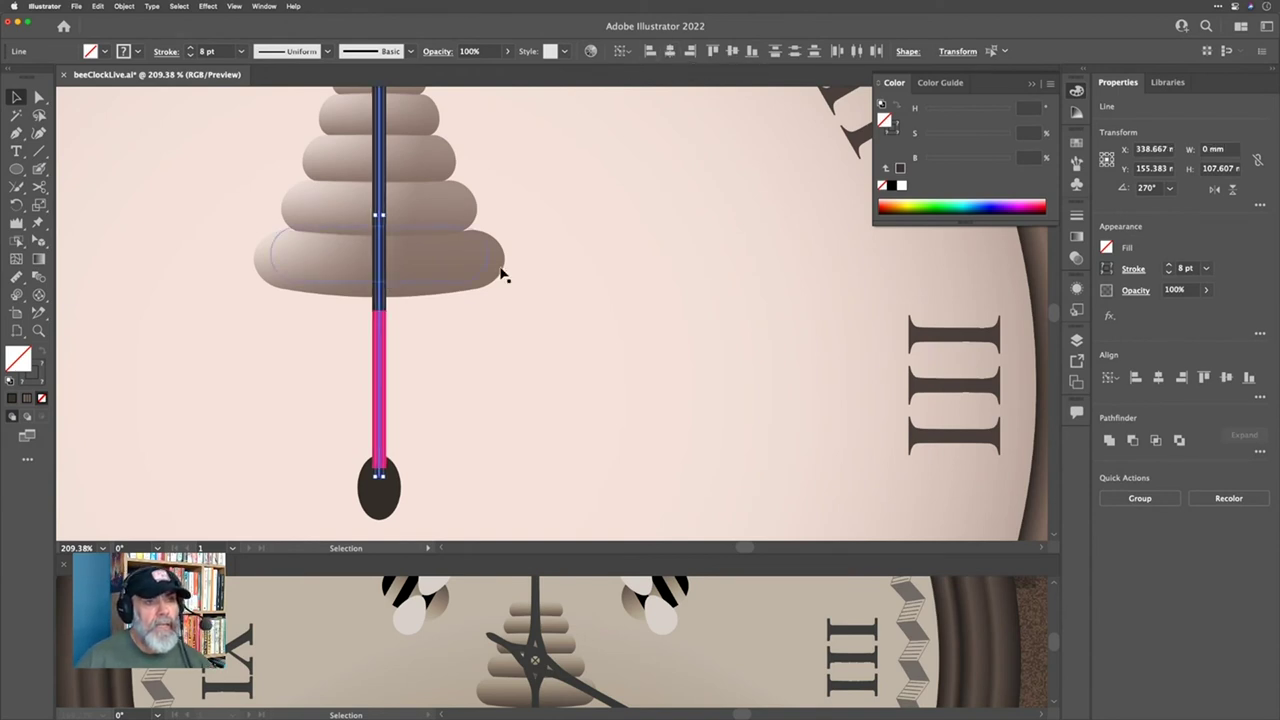
pyautogui.click(436, 359)
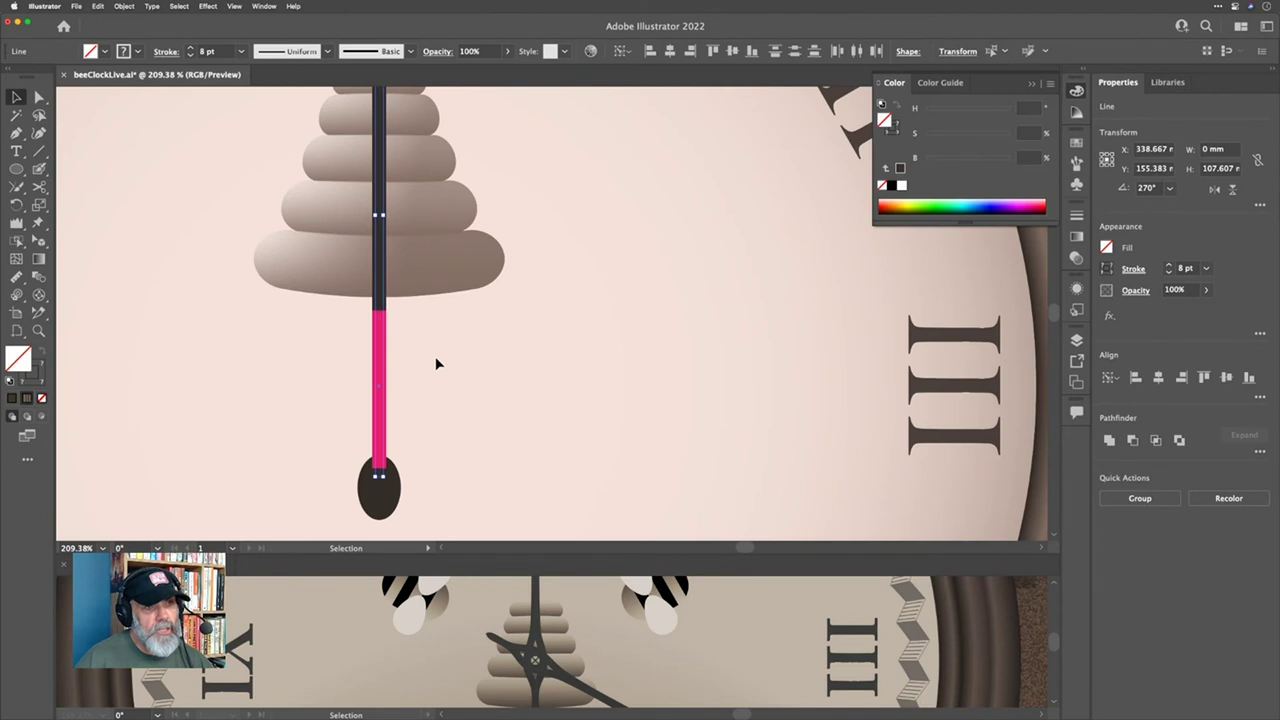
# Step: Bend the magenta line into a curve bulging about 4.4 mm to the right, keeping its endpoints on the shaft
pyautogui.click(377, 375)
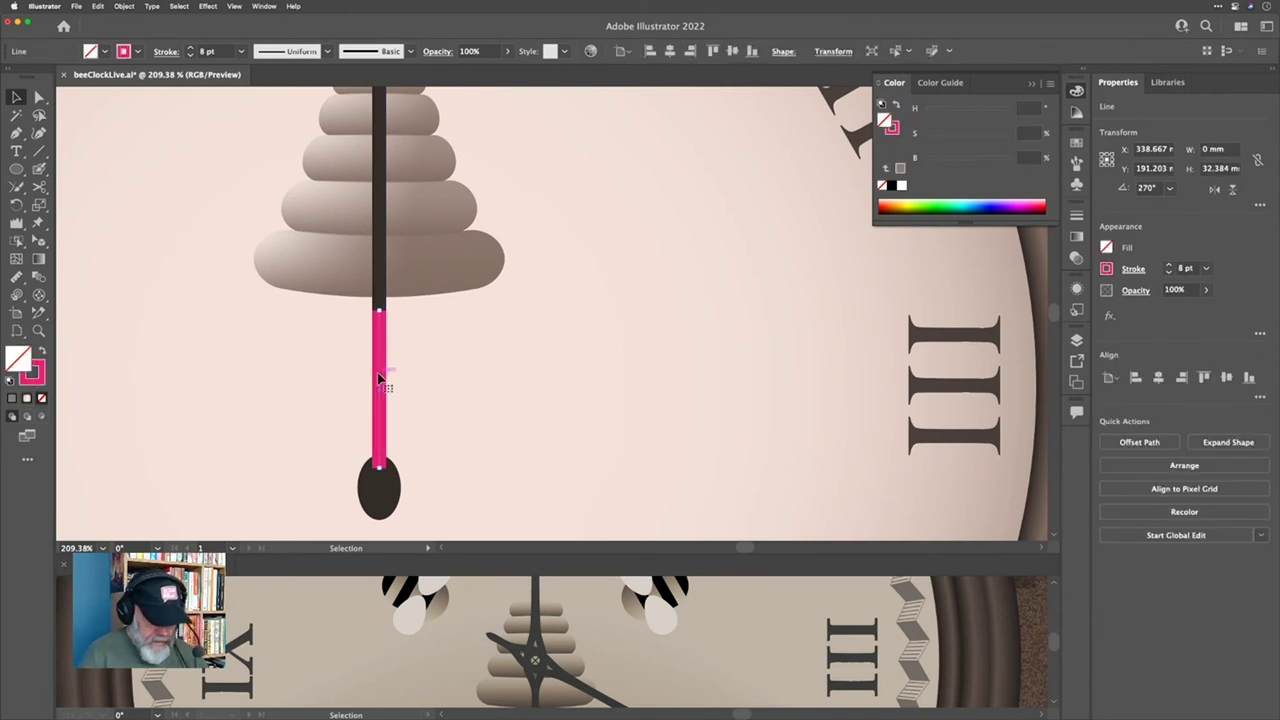
pyautogui.hotkey('shift', 'c')
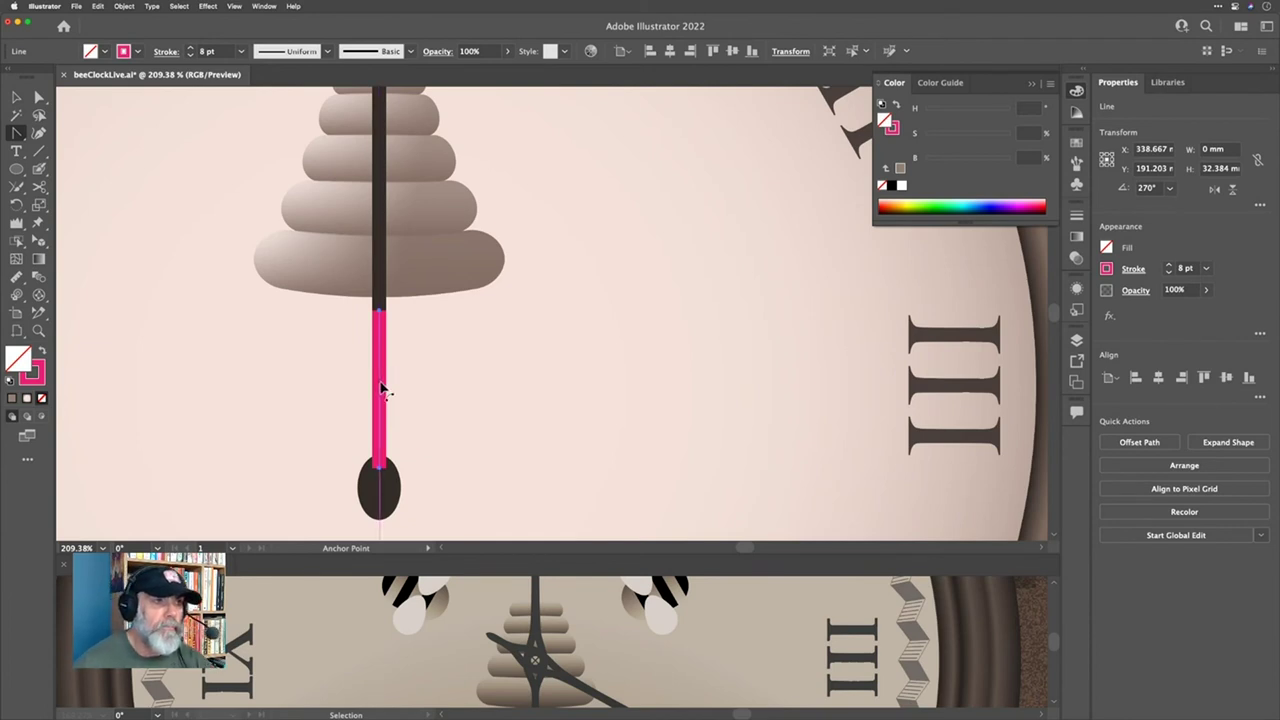
pyautogui.moveTo(381, 390); pyautogui.dragTo(403, 392)
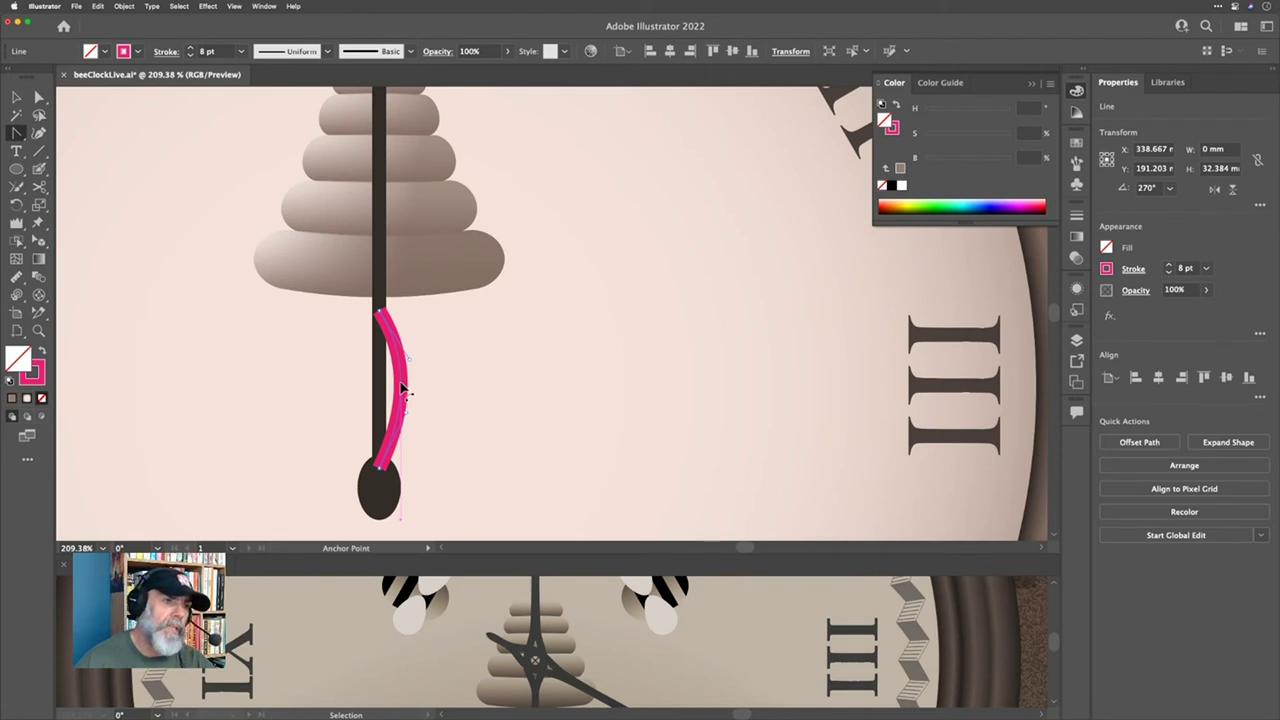
pyautogui.moveTo(403, 391); pyautogui.dragTo(403, 391)
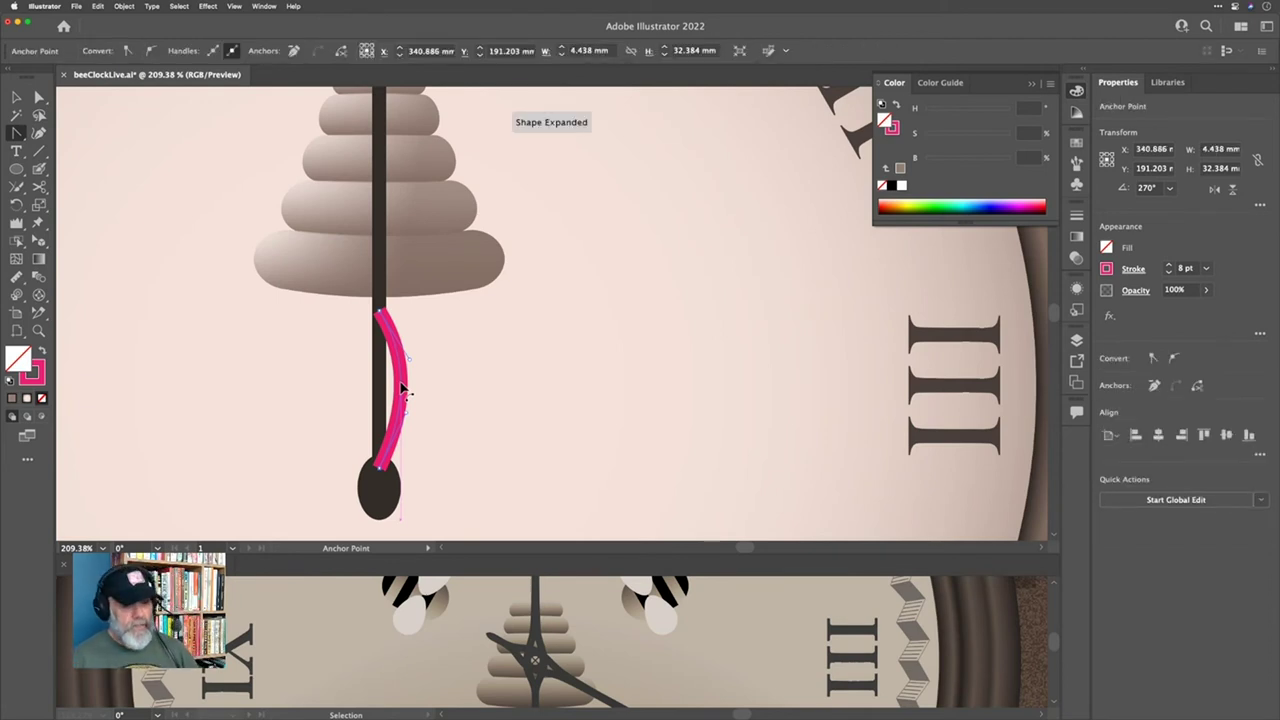
# Step: Create a reflected copy of the magenta curve across a vertical axis through its upper endpoint
pyautogui.press('v')
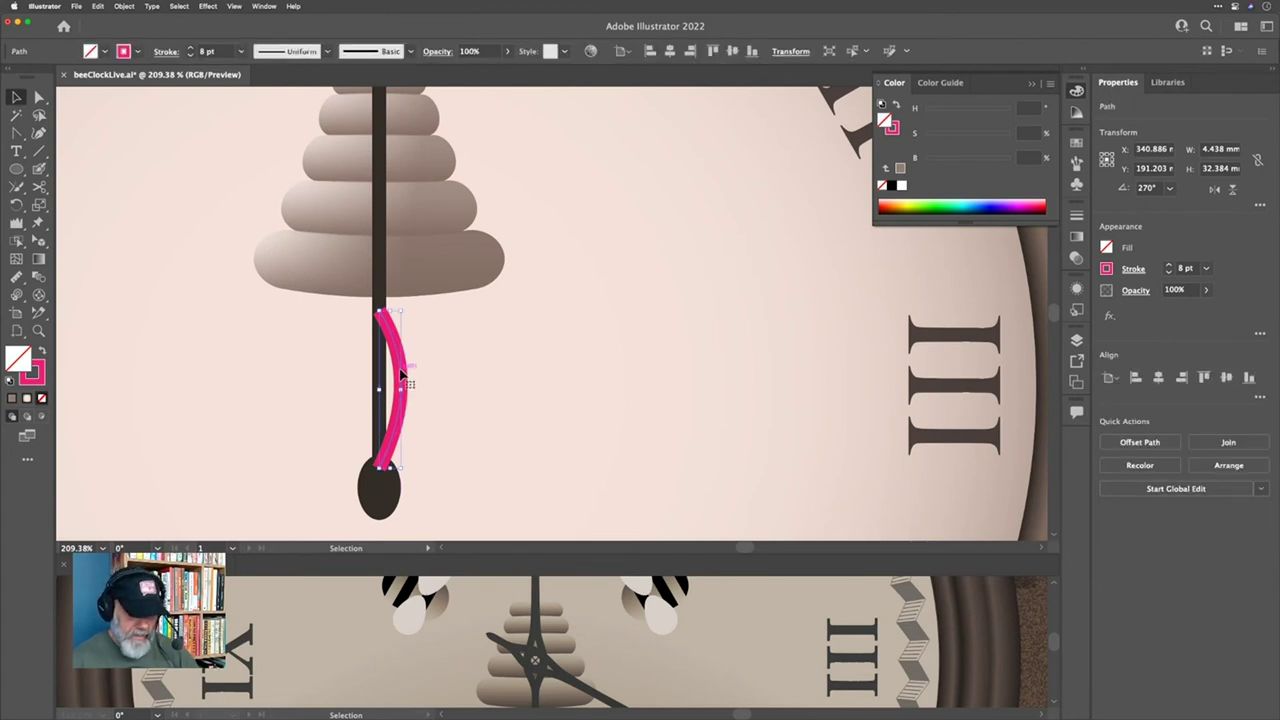
pyautogui.press('o')
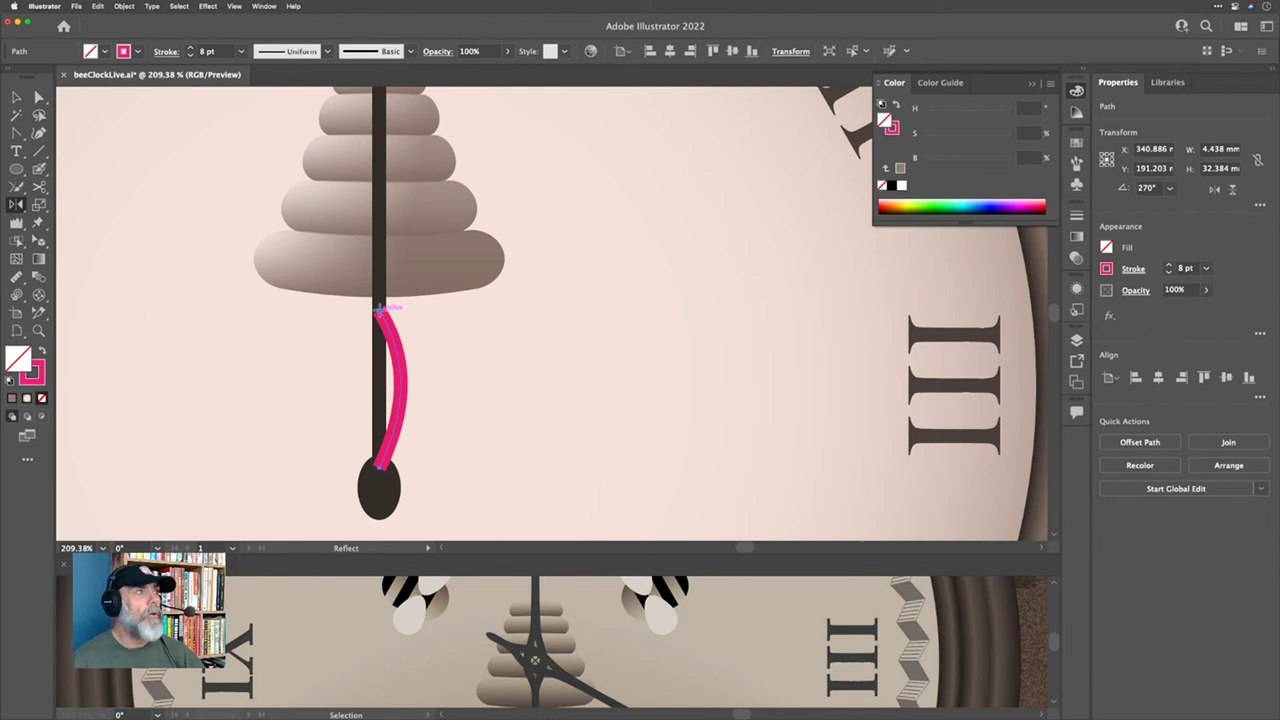
pyautogui.keyDown('alt'); pyautogui.click(379, 311); pyautogui.keyUp('alt')
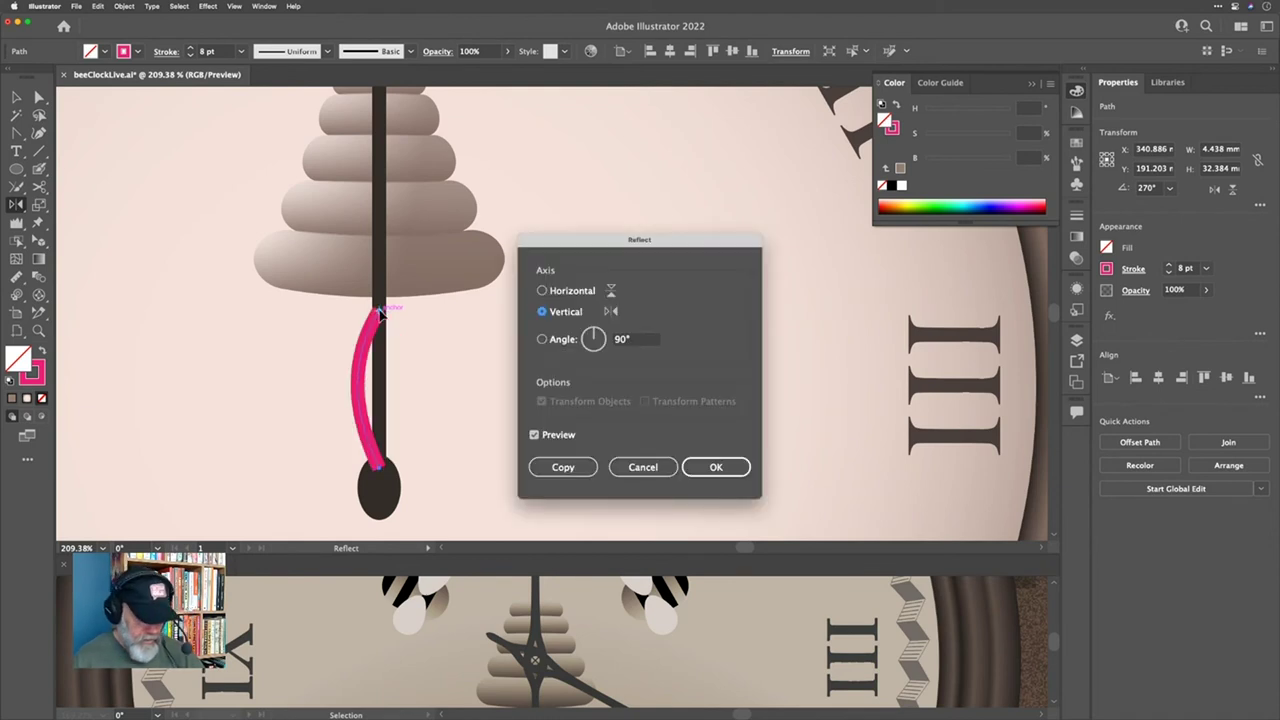
pyautogui.hotkey('alt', 'Return')
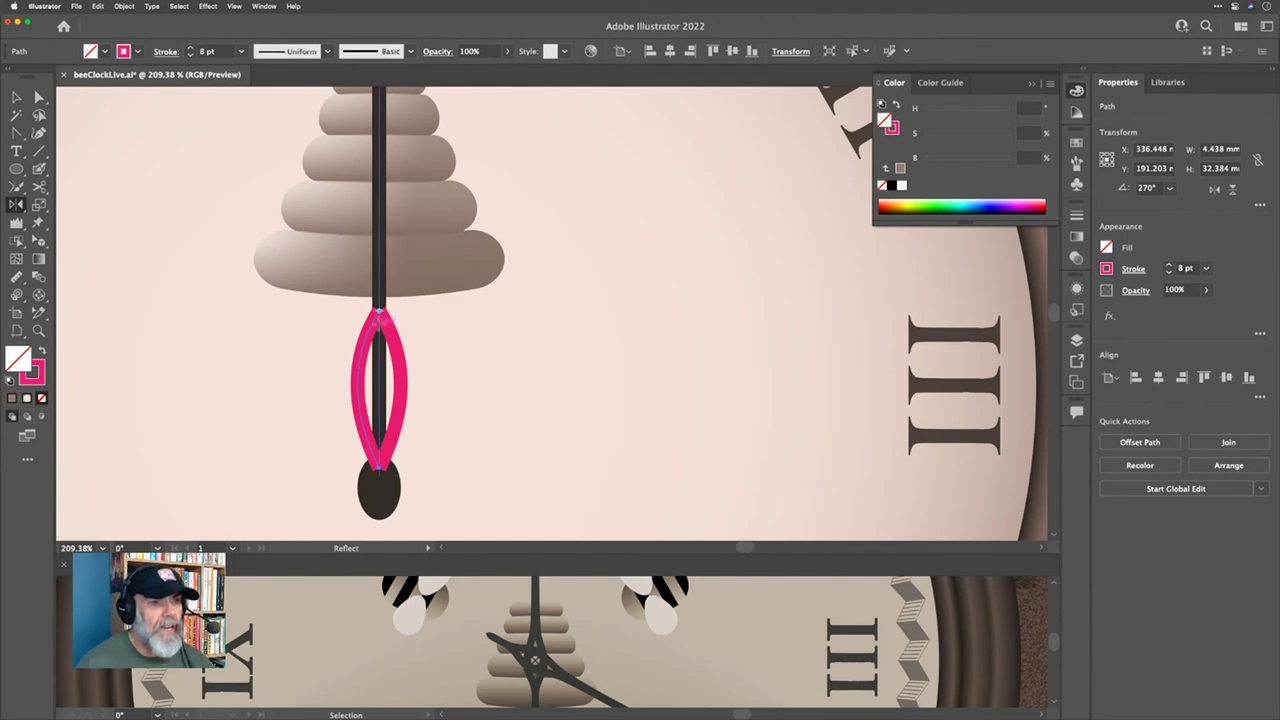
pyautogui.click(16, 97)
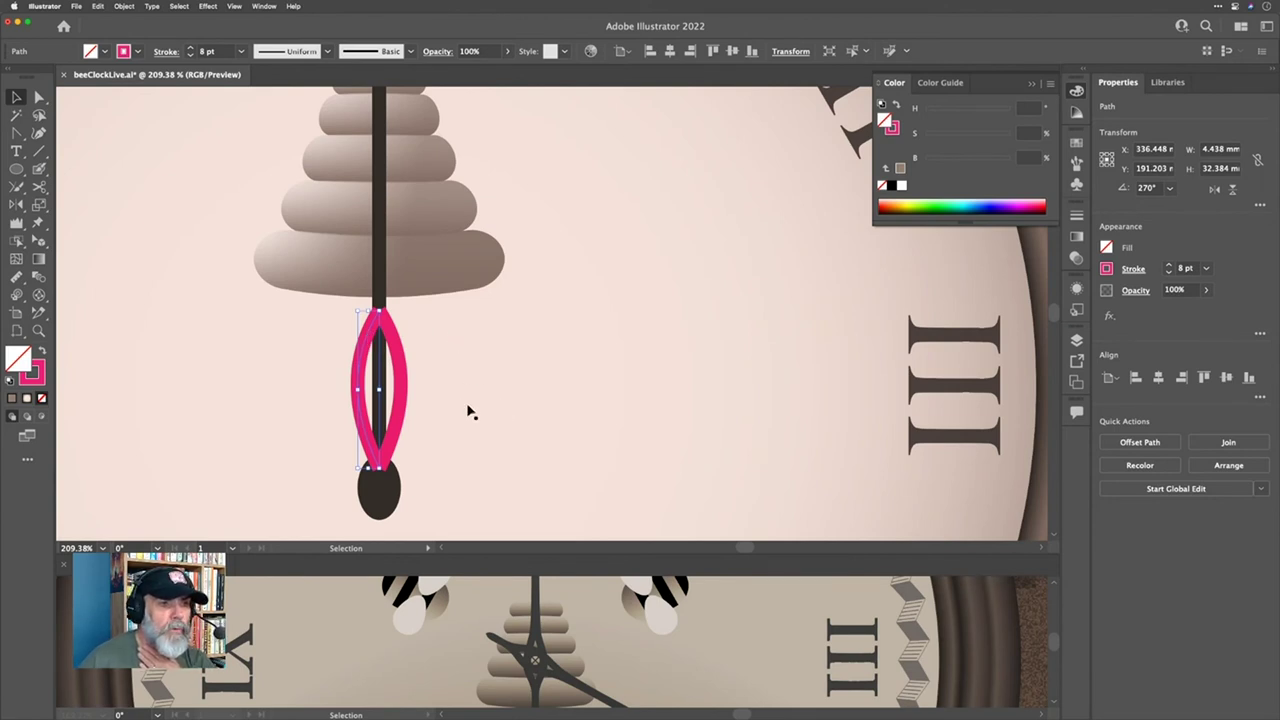
# Step: Draw a magenta-stroked circle about 8 mm in diameter on the shaft, centred between the two magenta curves
pyautogui.scroll(3, 398, 402)
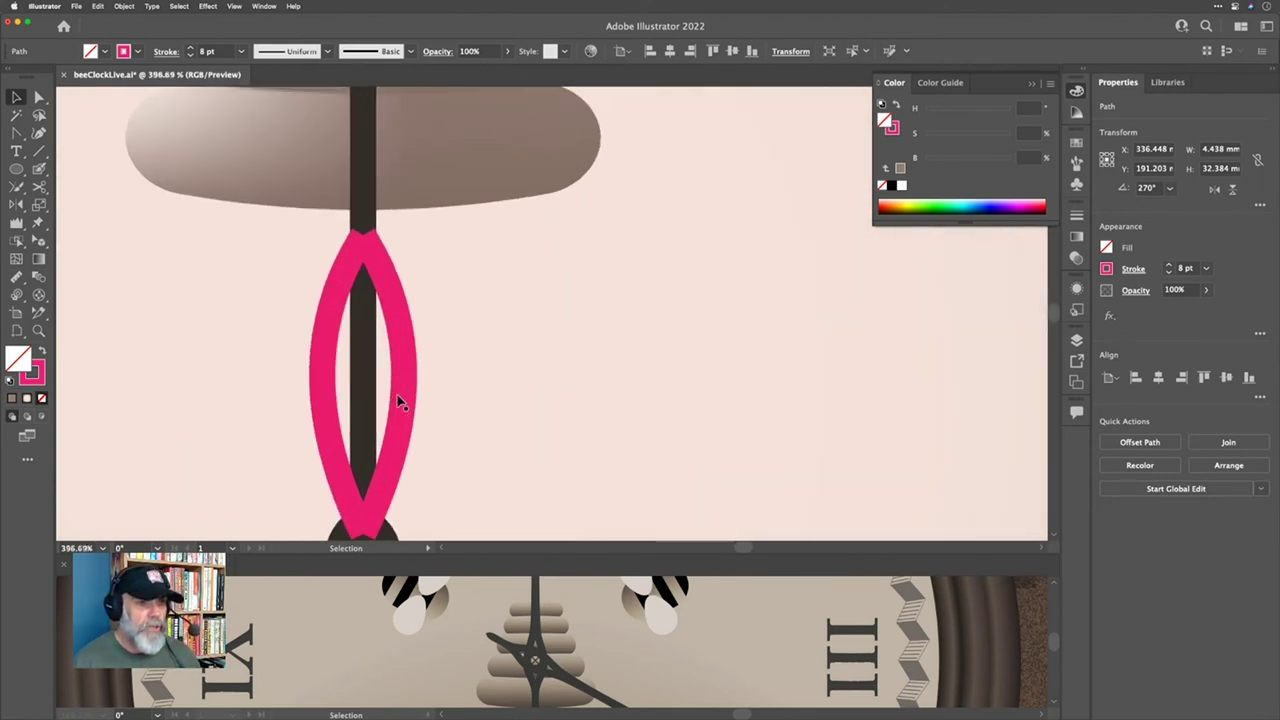
pyautogui.scroll(2, 398, 402)
pyautogui.press('l')
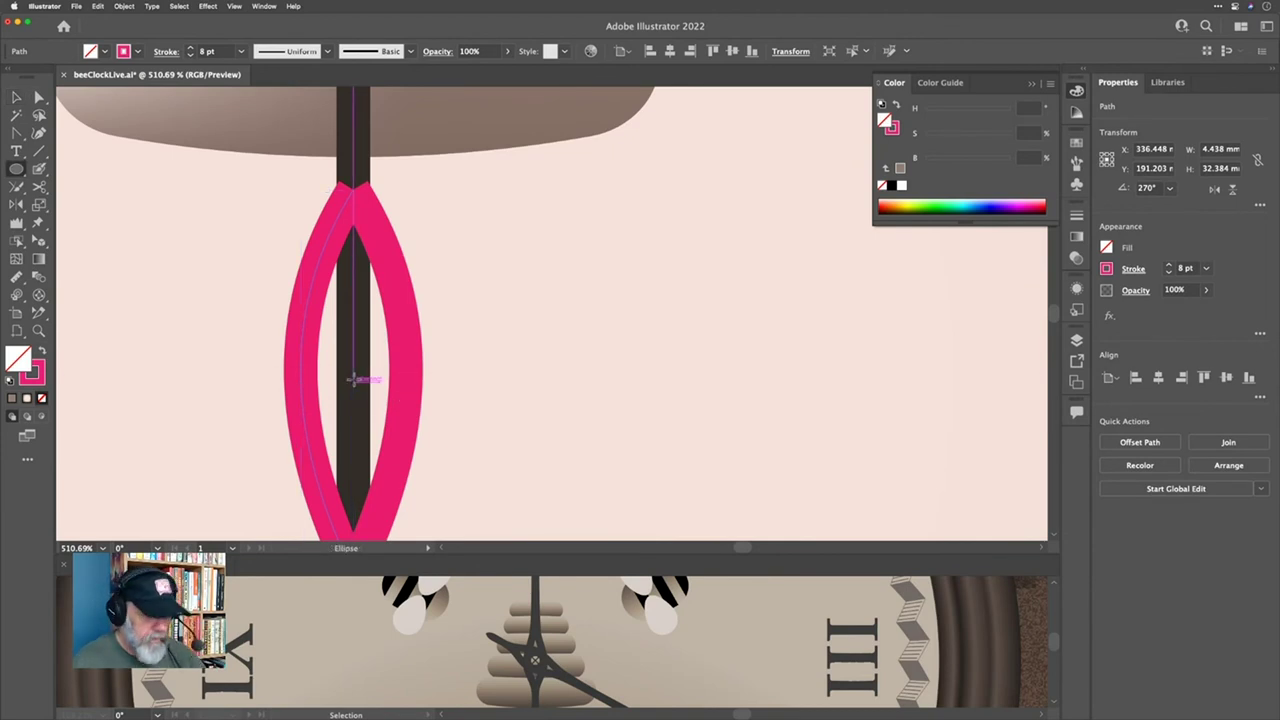
pyautogui.moveTo(352, 380); pyautogui.dragTo(401, 428)
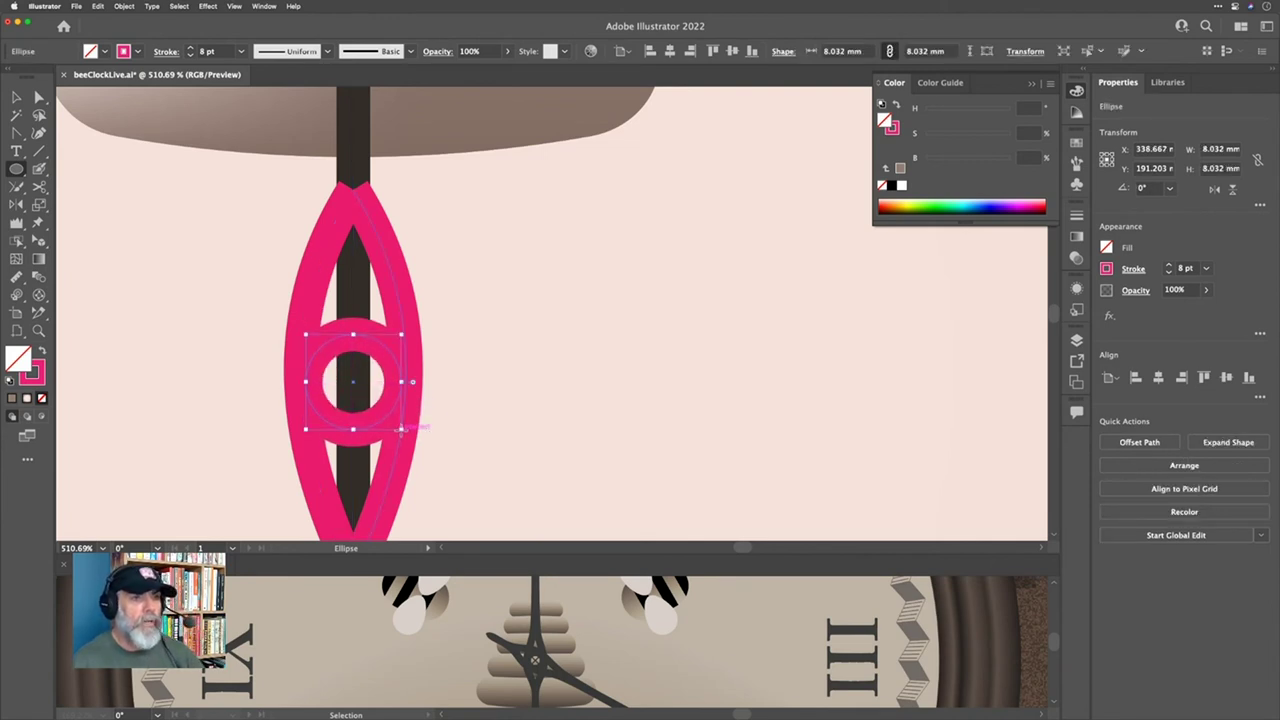
# Step: Offset the path of the hand's diamond tip inward by -8 pt with mitre joins
pyautogui.scroll(-3, 548, 393)
pyautogui.scroll(-4, 548, 393)
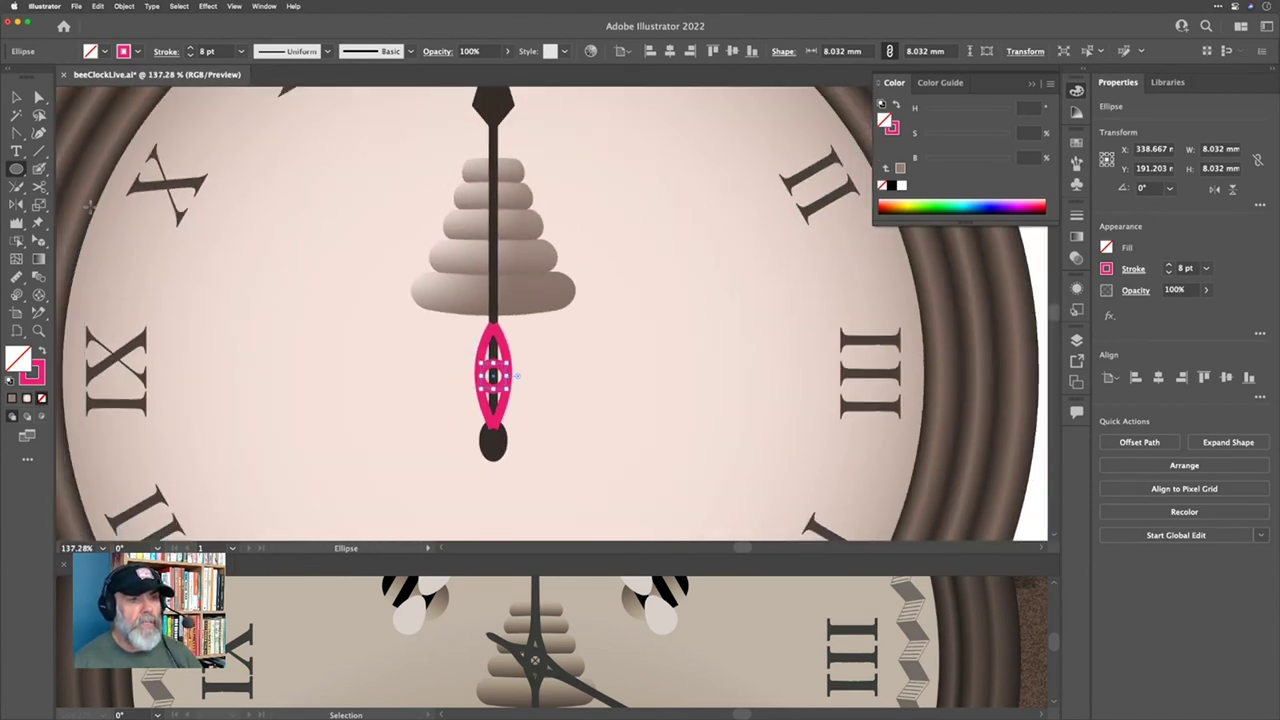
pyautogui.click(16, 97)
pyautogui.scroll(2, 603, 191)
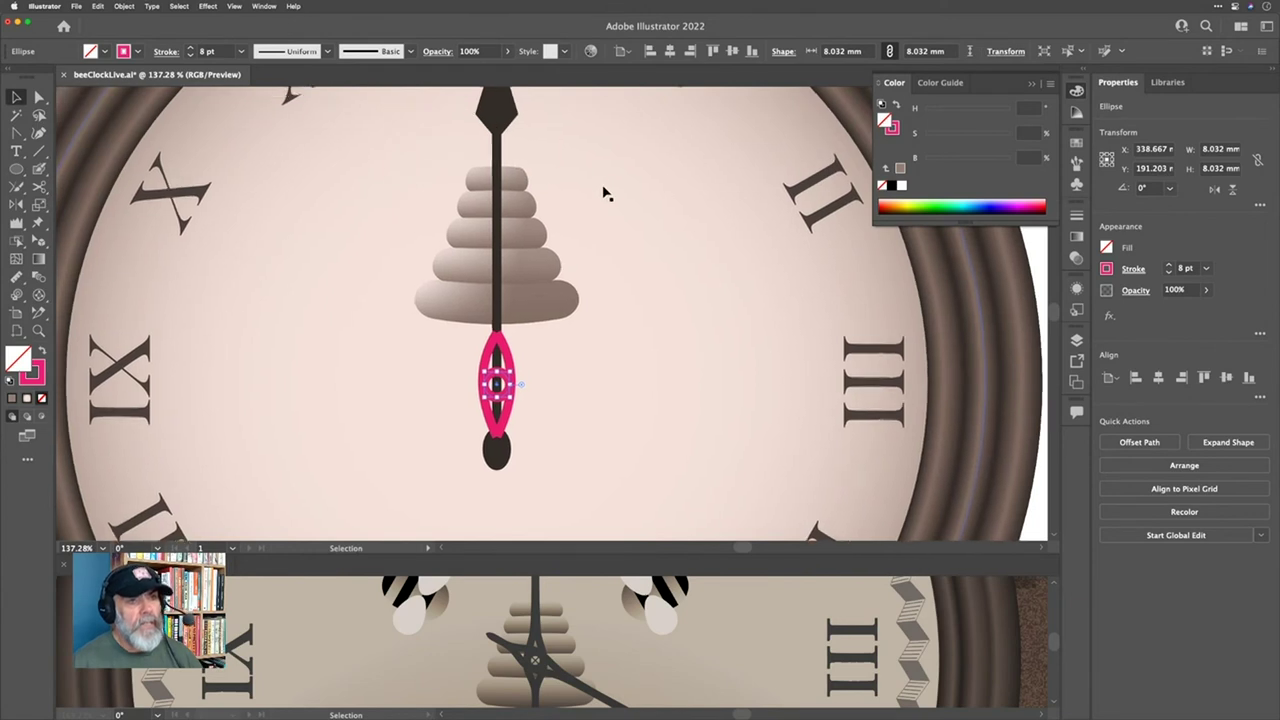
pyautogui.click(509, 175)
pyautogui.click(506, 148)
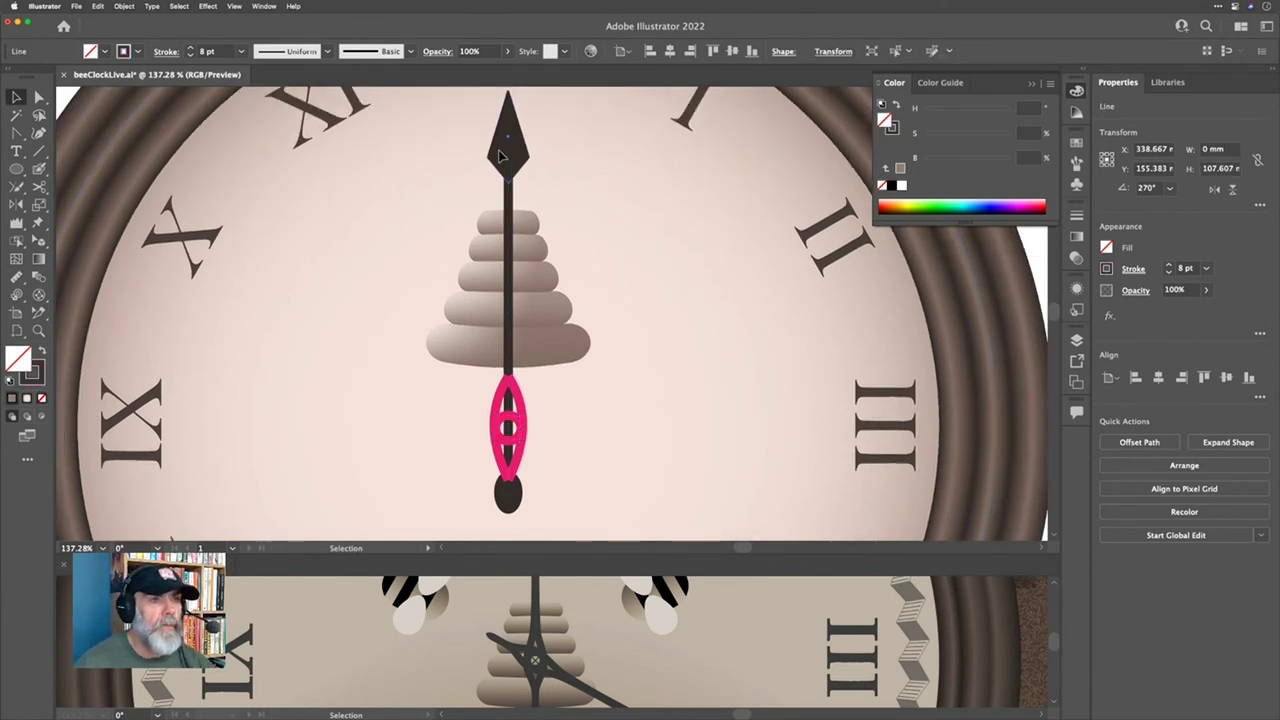
pyautogui.scroll(4, 502, 110)
pyautogui.scroll(2, 502, 110)
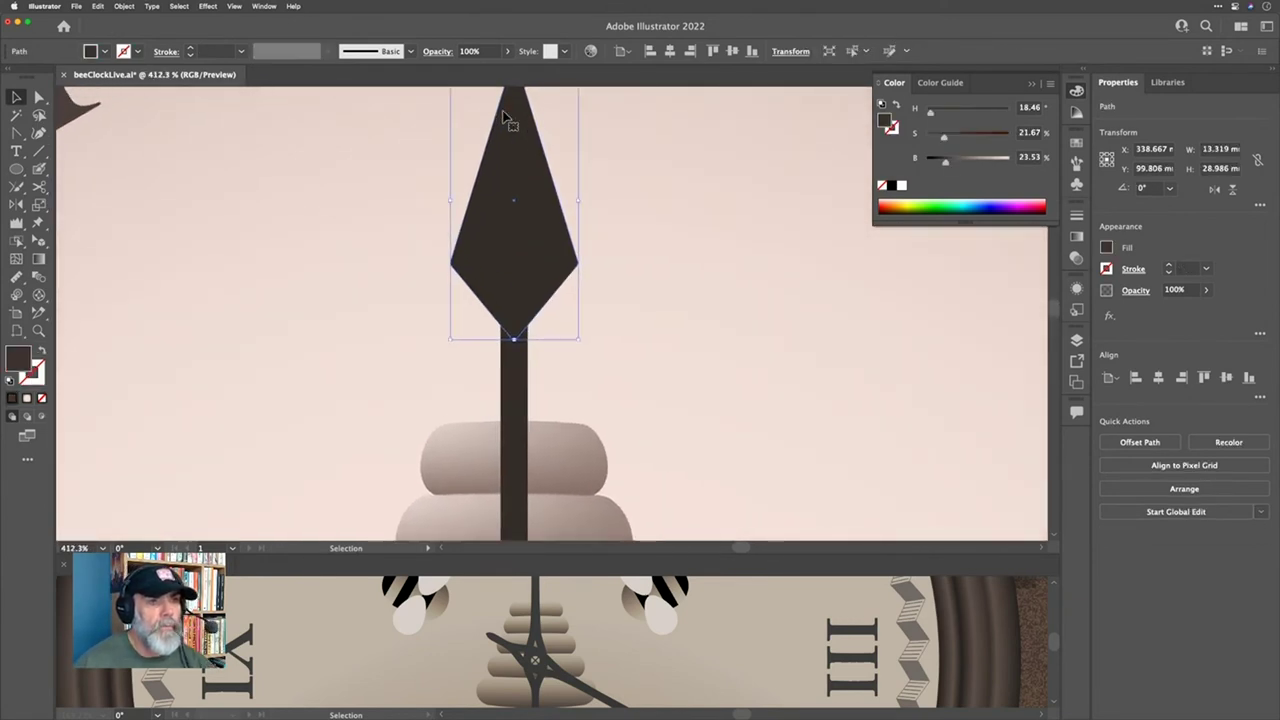
pyautogui.click(123, 6)
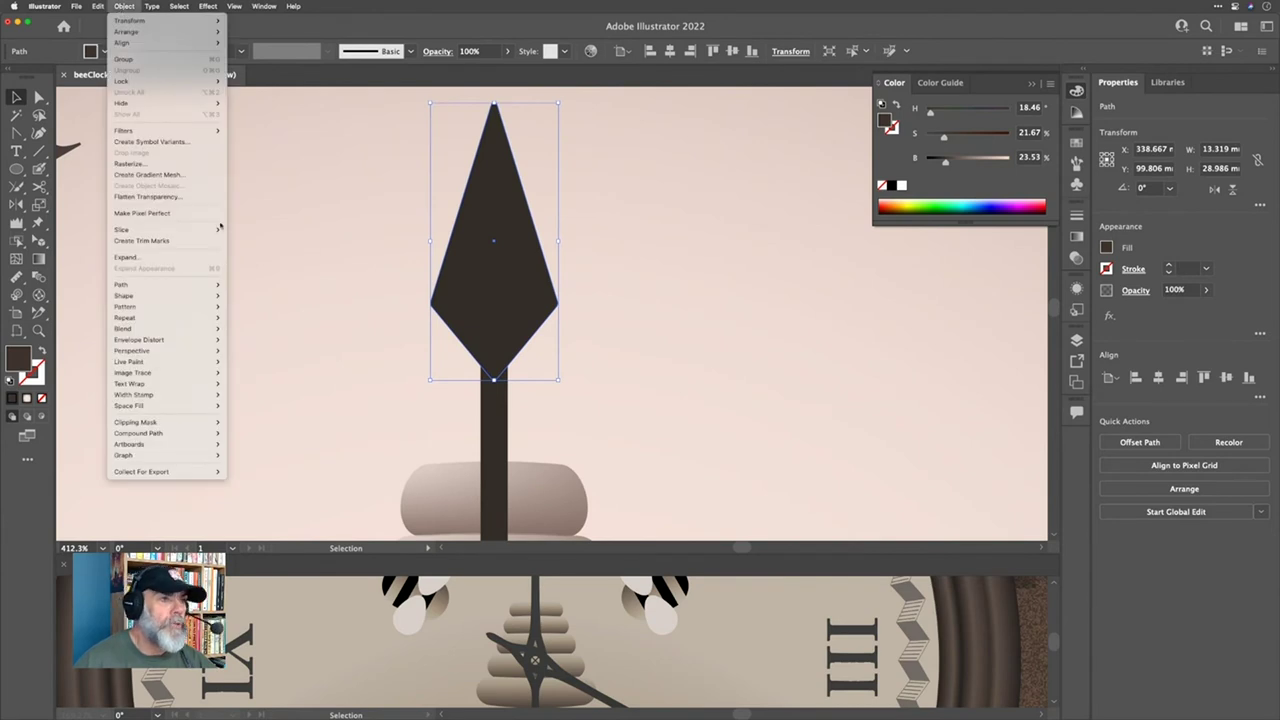
pyautogui.moveTo(180, 285)
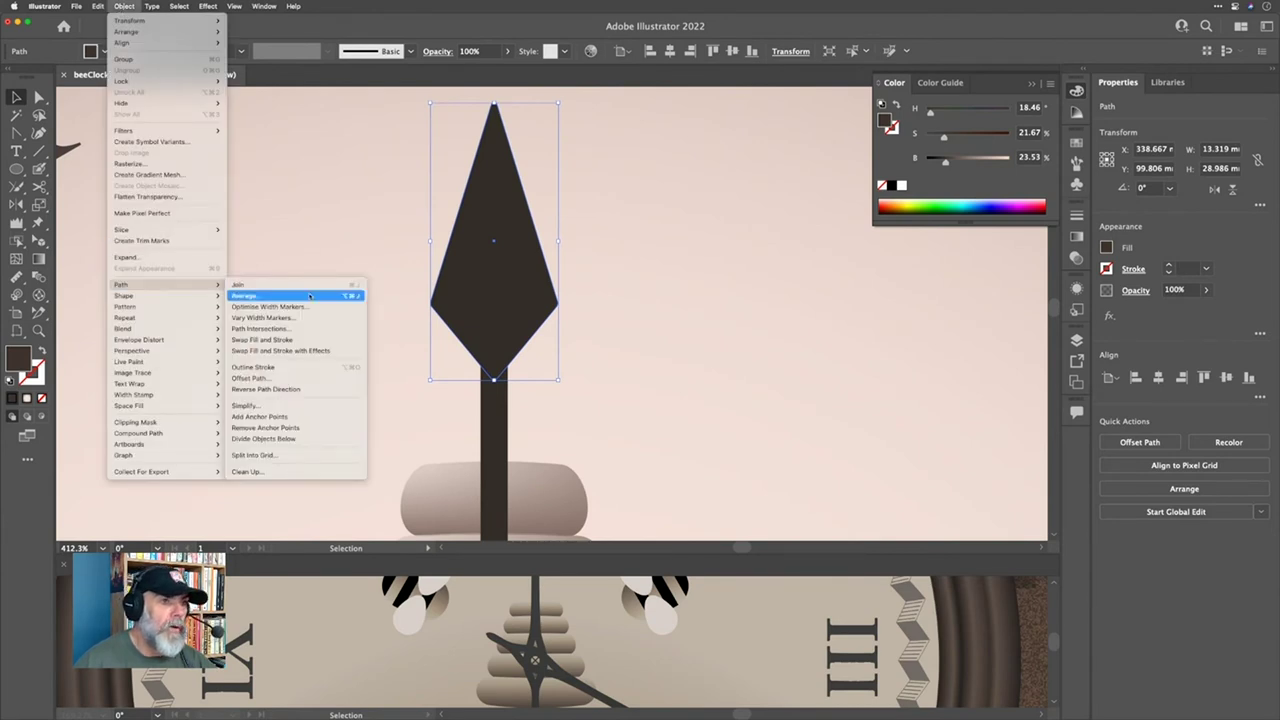
pyautogui.click(300, 378)
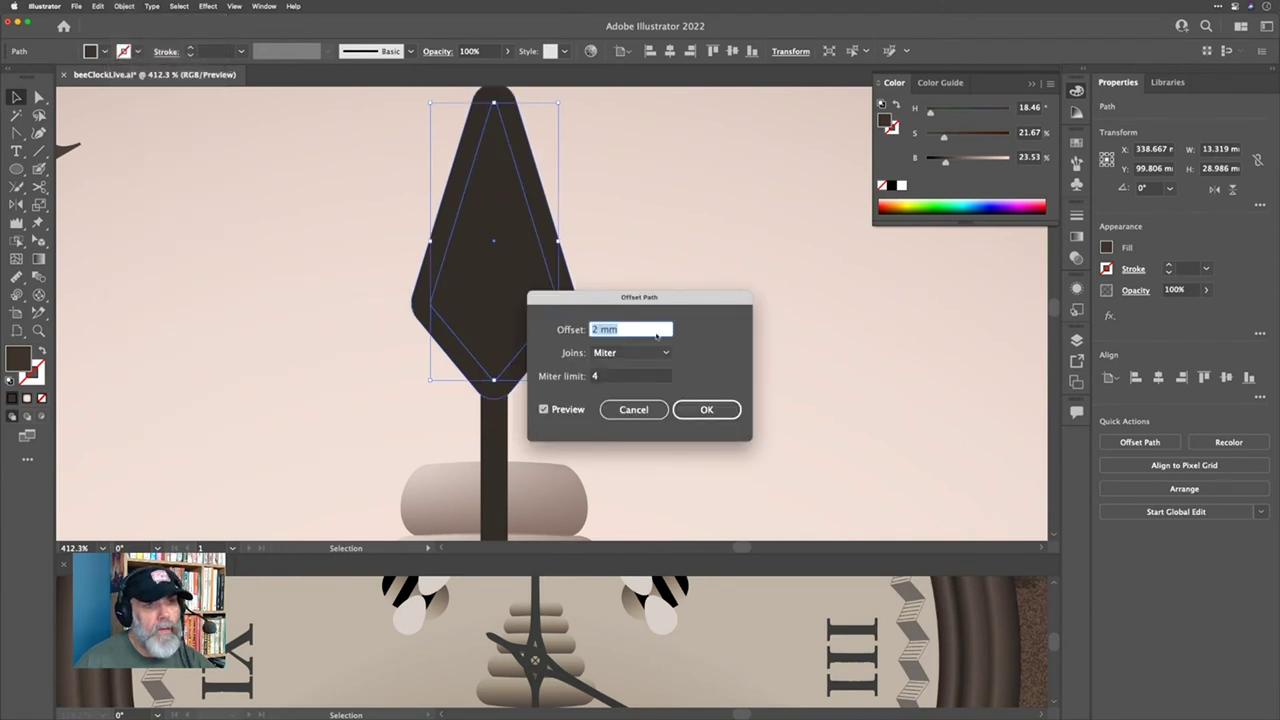
pyautogui.write('-')
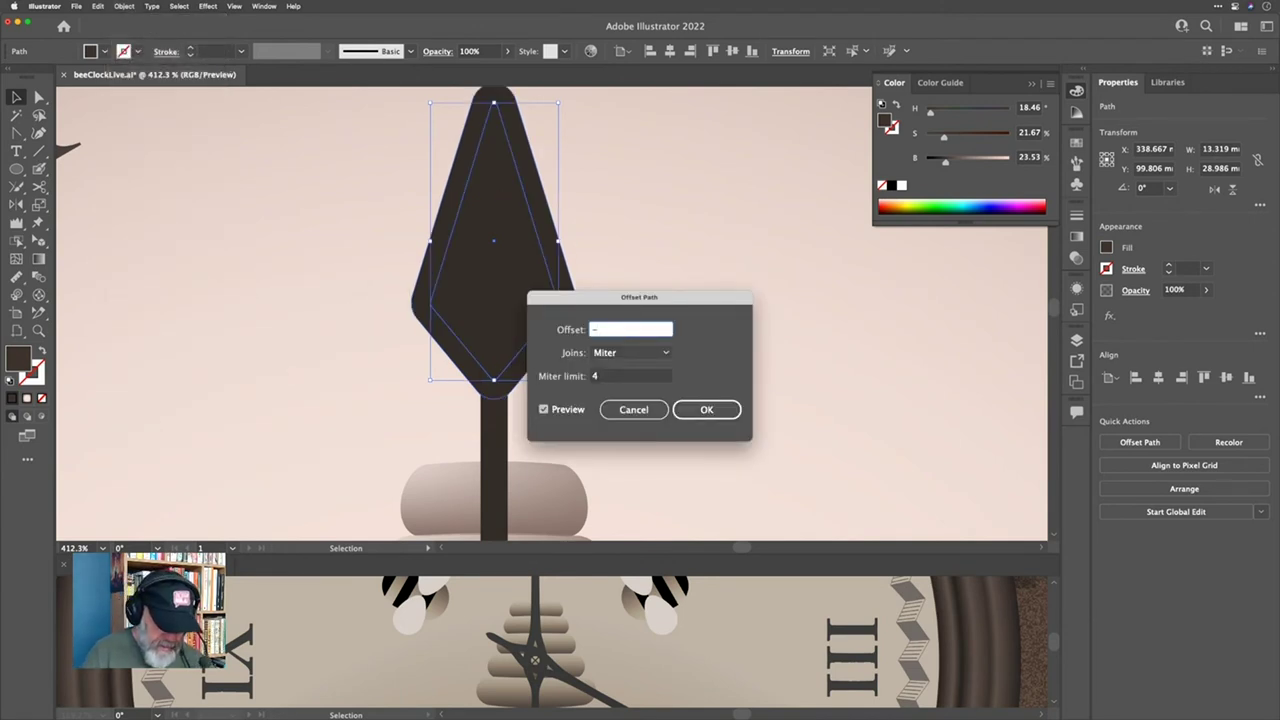
pyautogui.write('8pt')
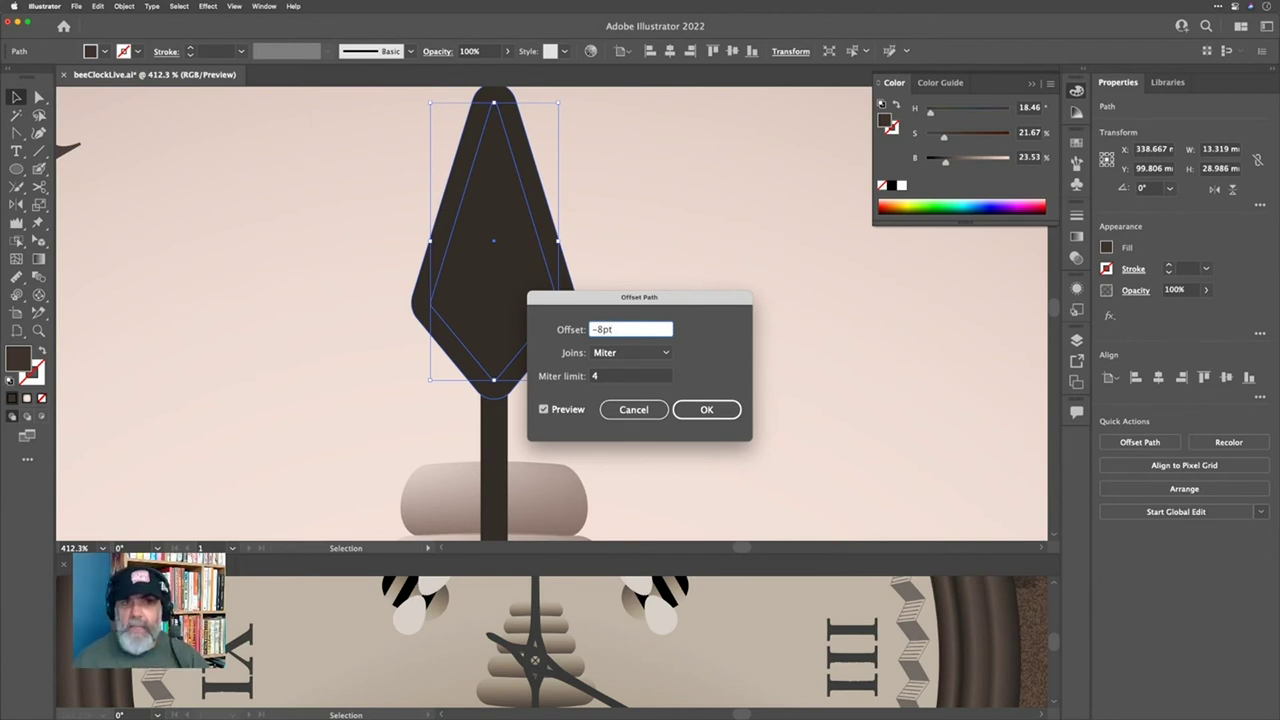
pyautogui.press('Tab')
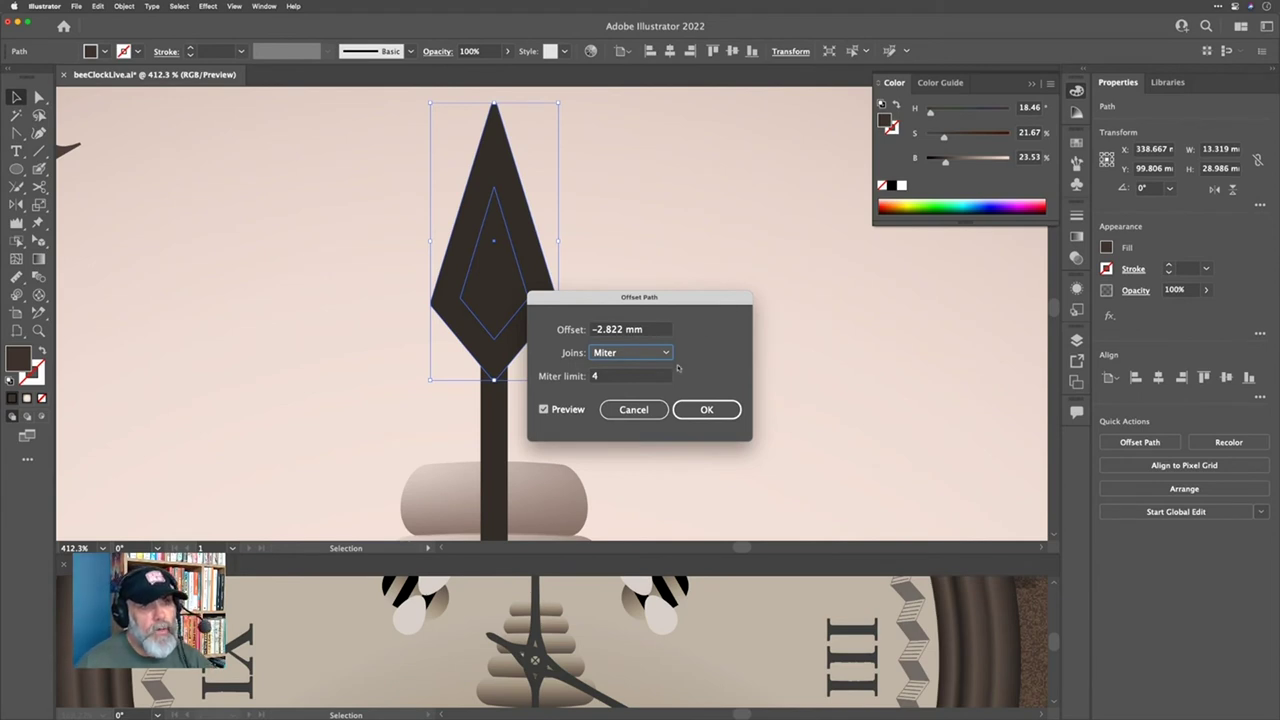
pyautogui.click(706, 409)
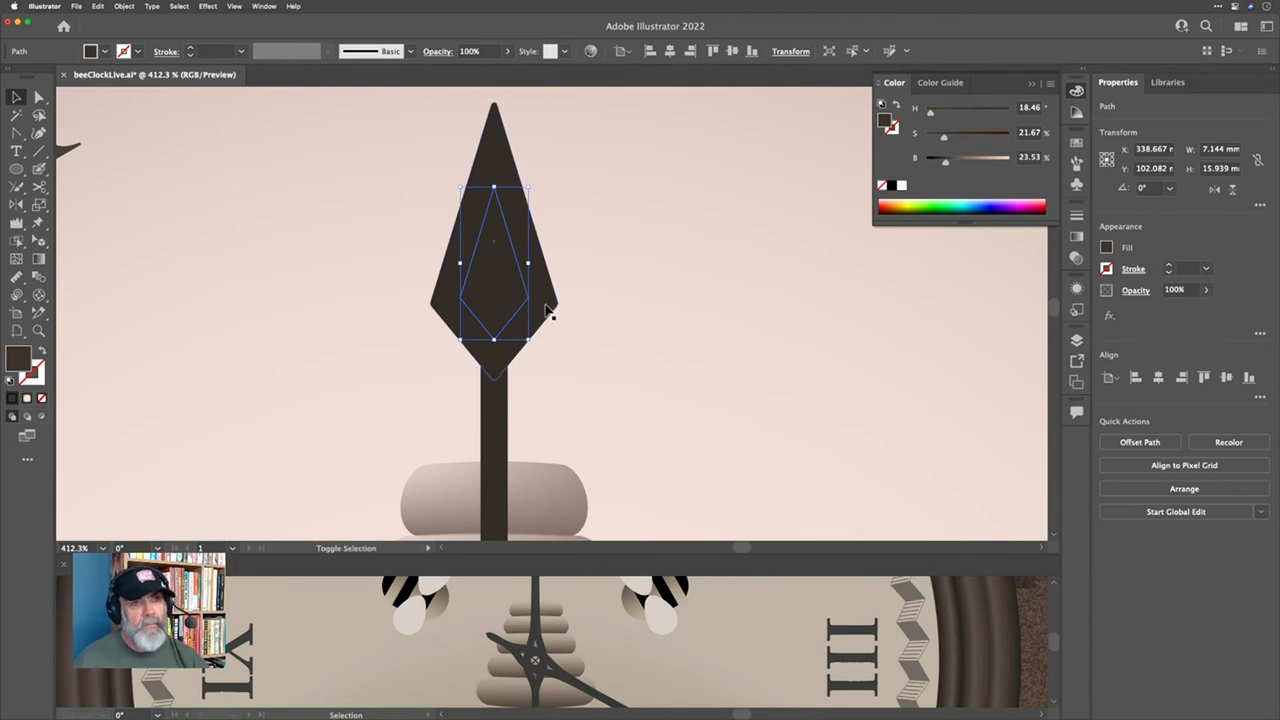
# Step: Cut the inner diamond out of the tip with Shape Builder and lower the shaft's upper end to the opening's lowest corner
pyautogui.keyDown('shift'); pyautogui.click(548, 312); pyautogui.keyUp('shift')
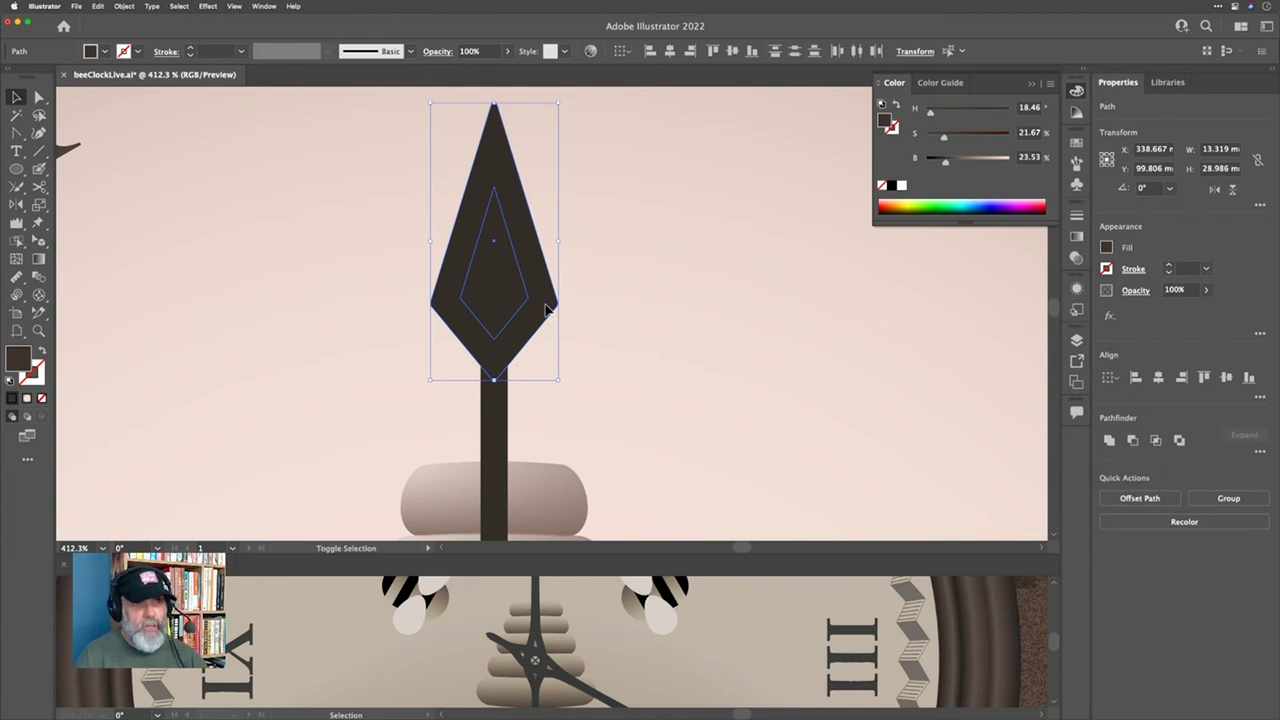
pyautogui.hotkey('shift', 'm')
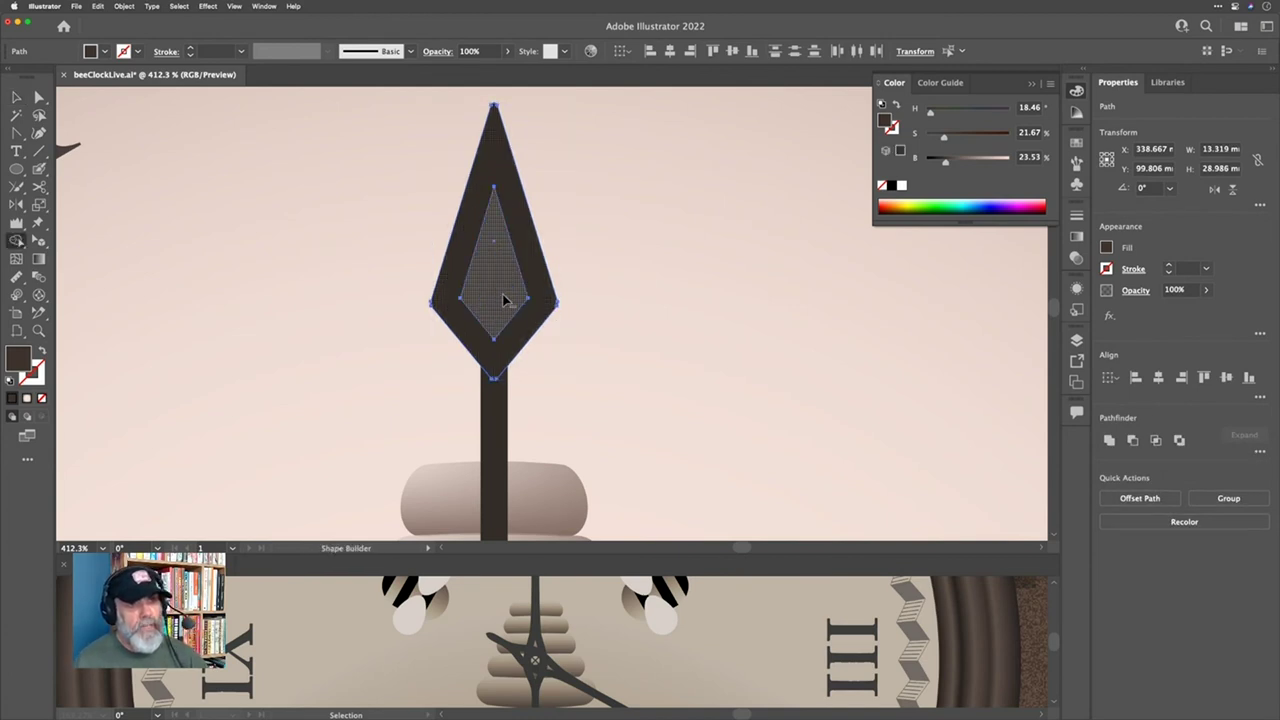
pyautogui.keyDown('alt'); pyautogui.click(505, 300); pyautogui.keyUp('alt')
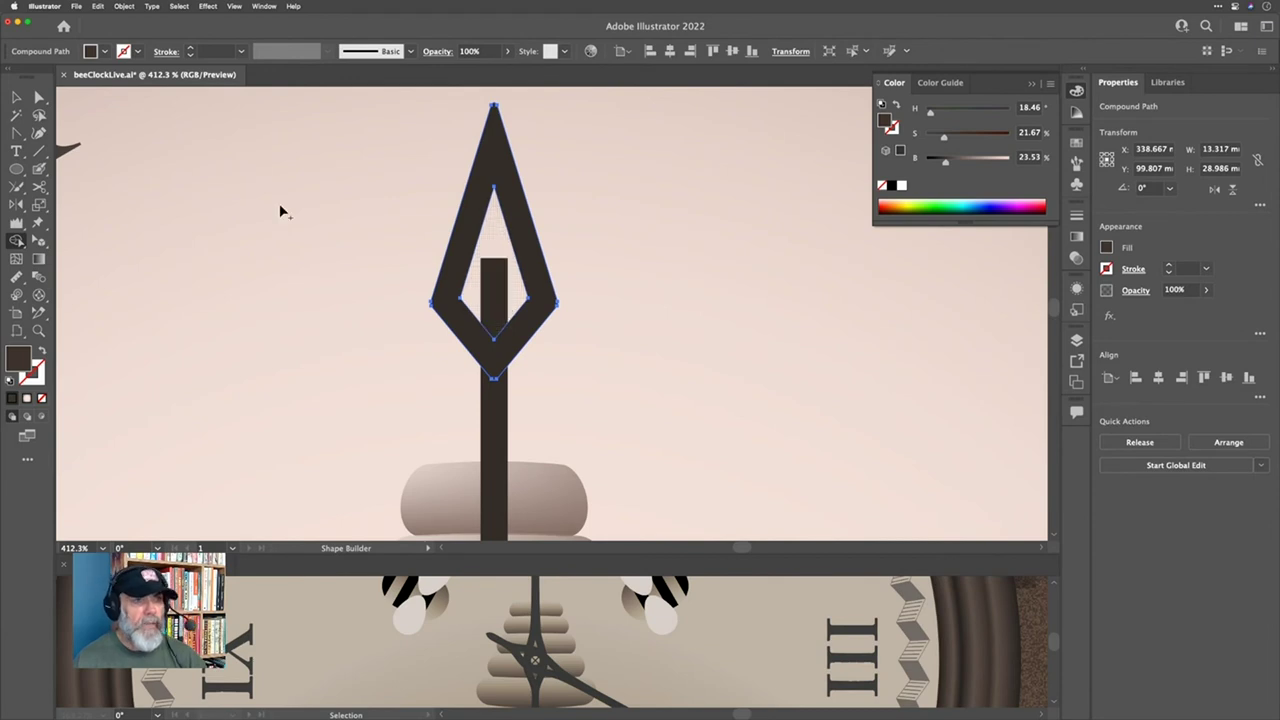
pyautogui.click(39, 97)
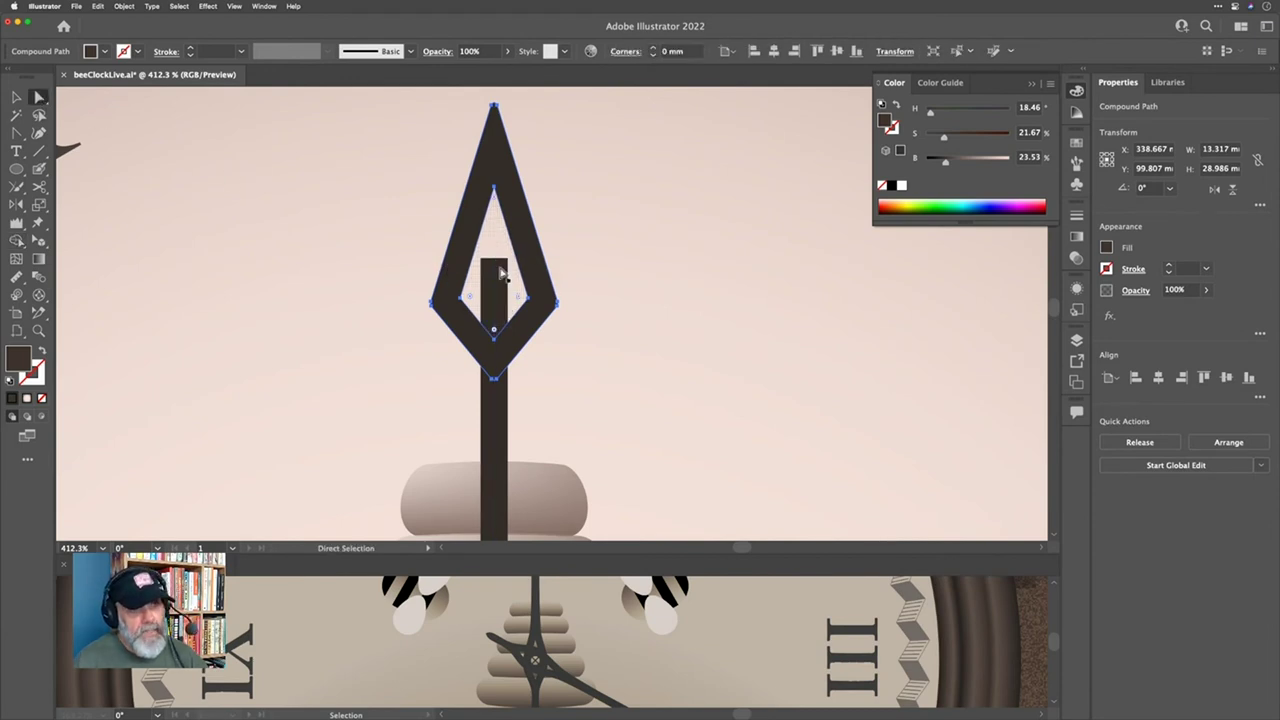
pyautogui.moveTo(497, 268); pyautogui.dragTo(497, 335)
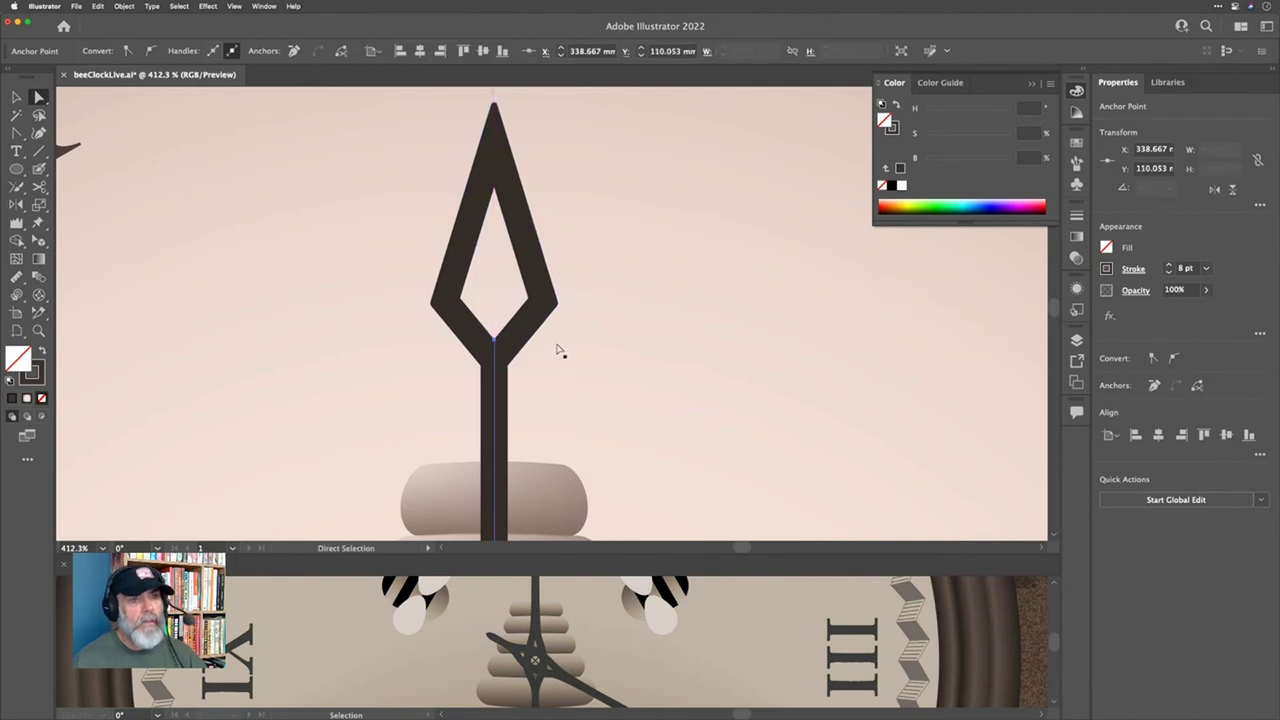
# Step: Outline the strokes of the magenta circle, both magenta curves and the dark shaft
pyautogui.scroll(-5, 586, 351)
pyautogui.scroll(-5, 586, 351)
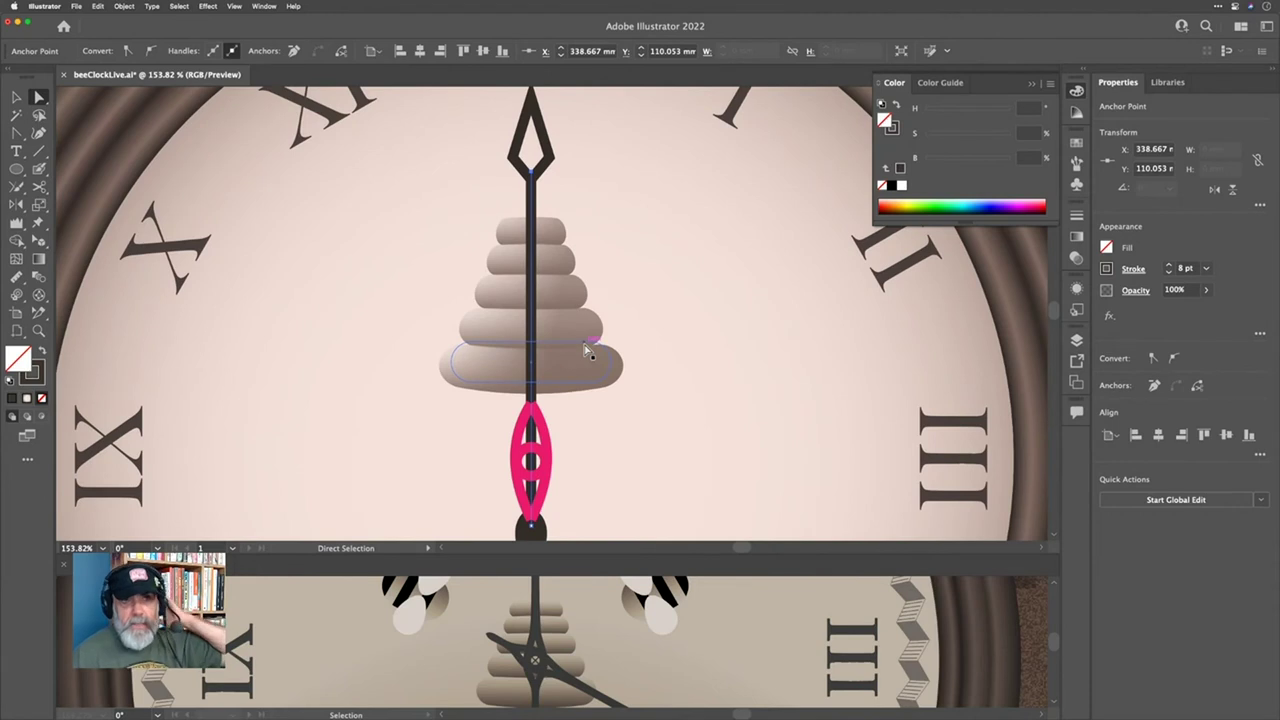
pyautogui.scroll(1, 561, 488)
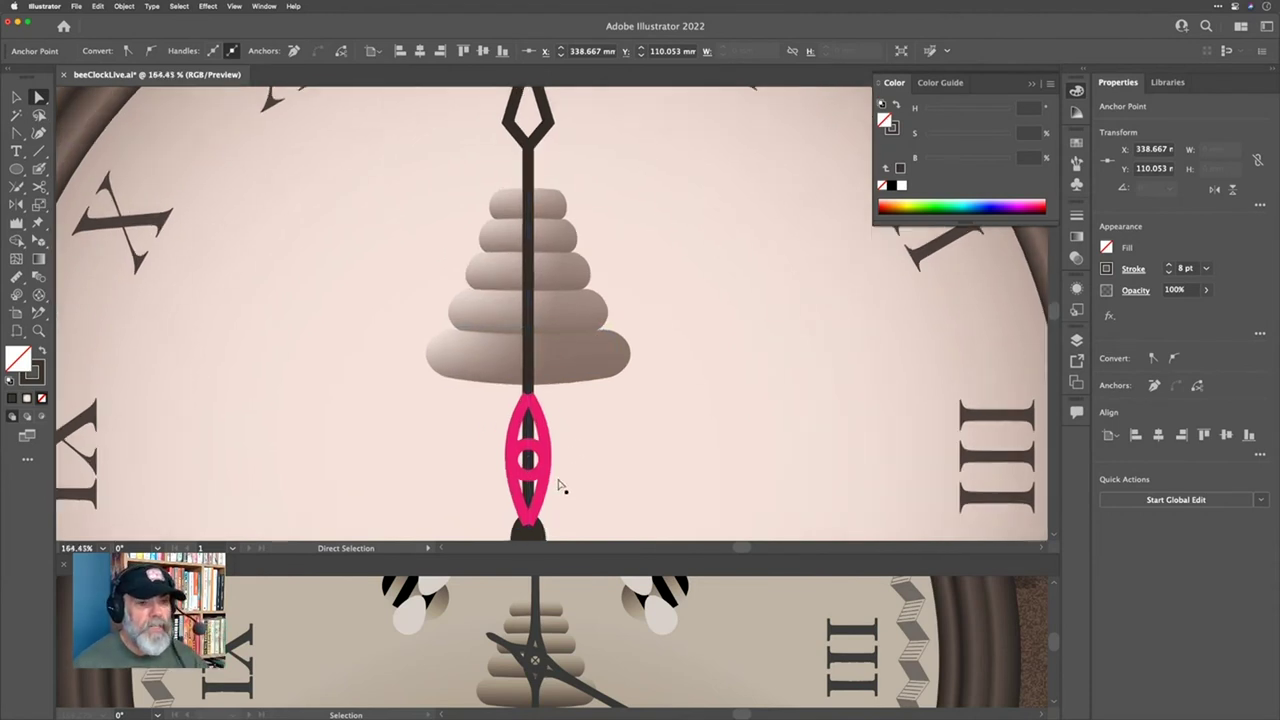
pyautogui.scroll(5, 561, 488)
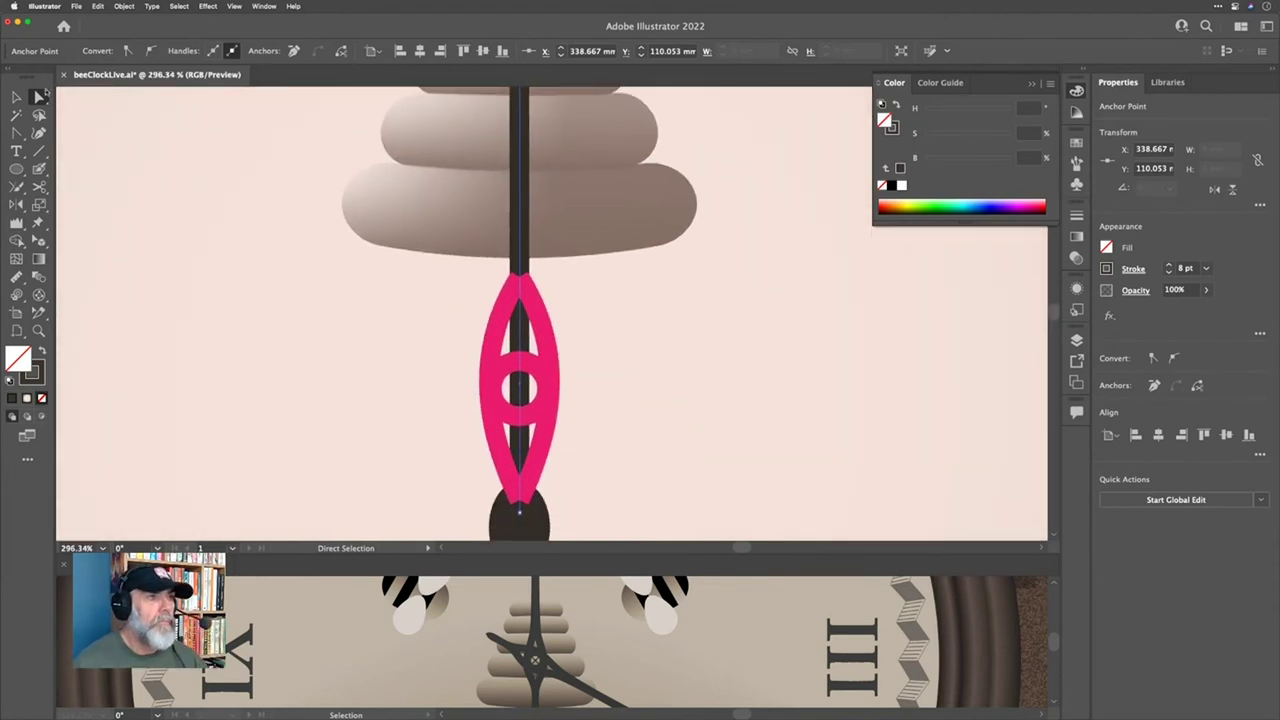
pyautogui.click(16, 97)
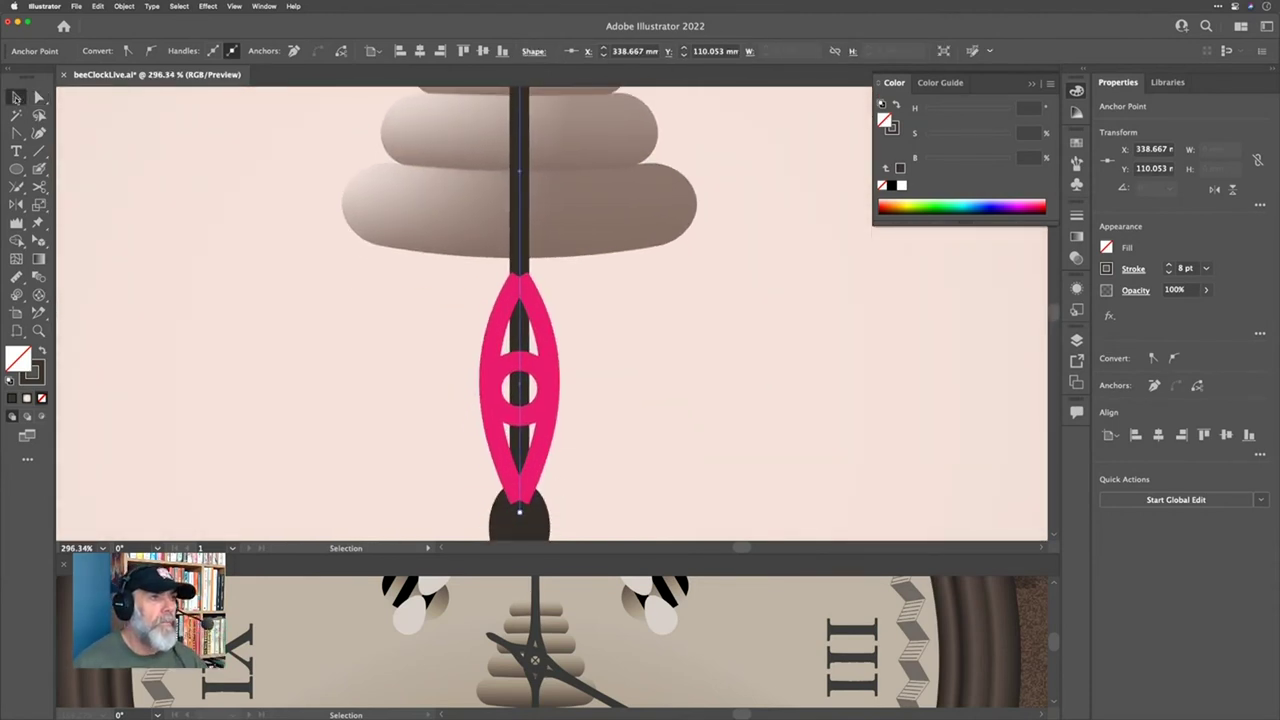
pyautogui.click(507, 370)
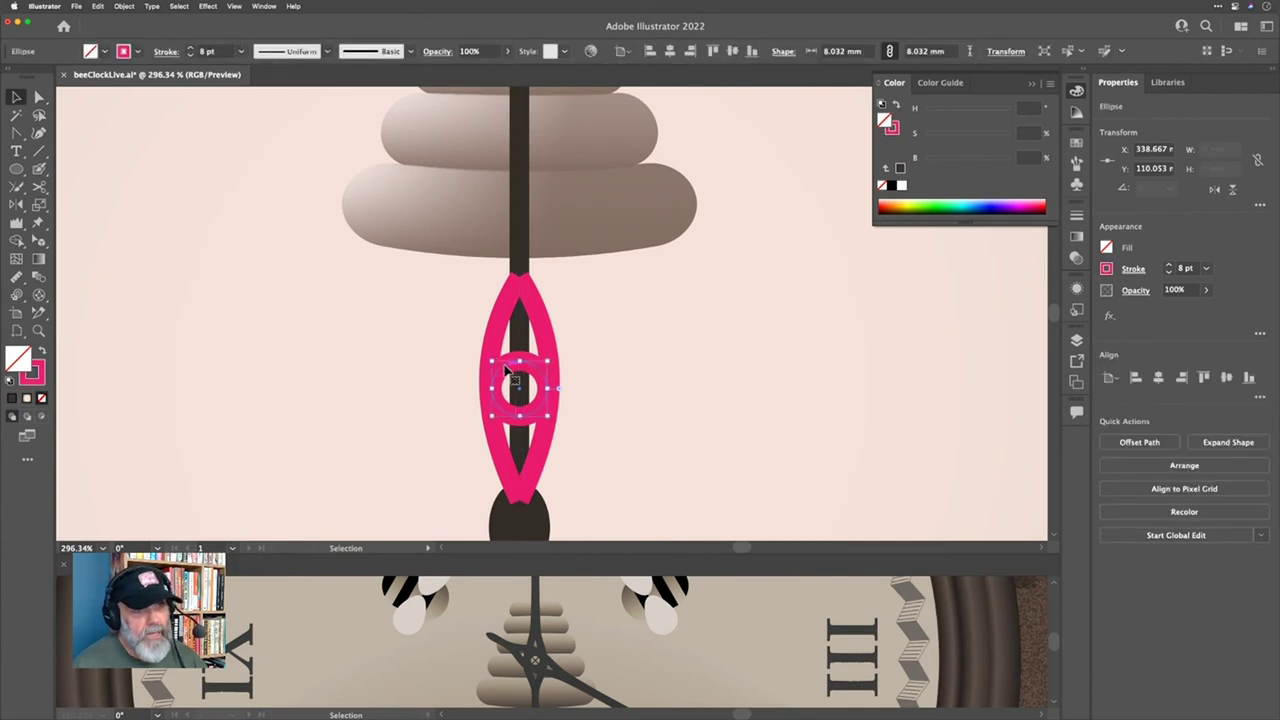
pyautogui.click(547, 336)
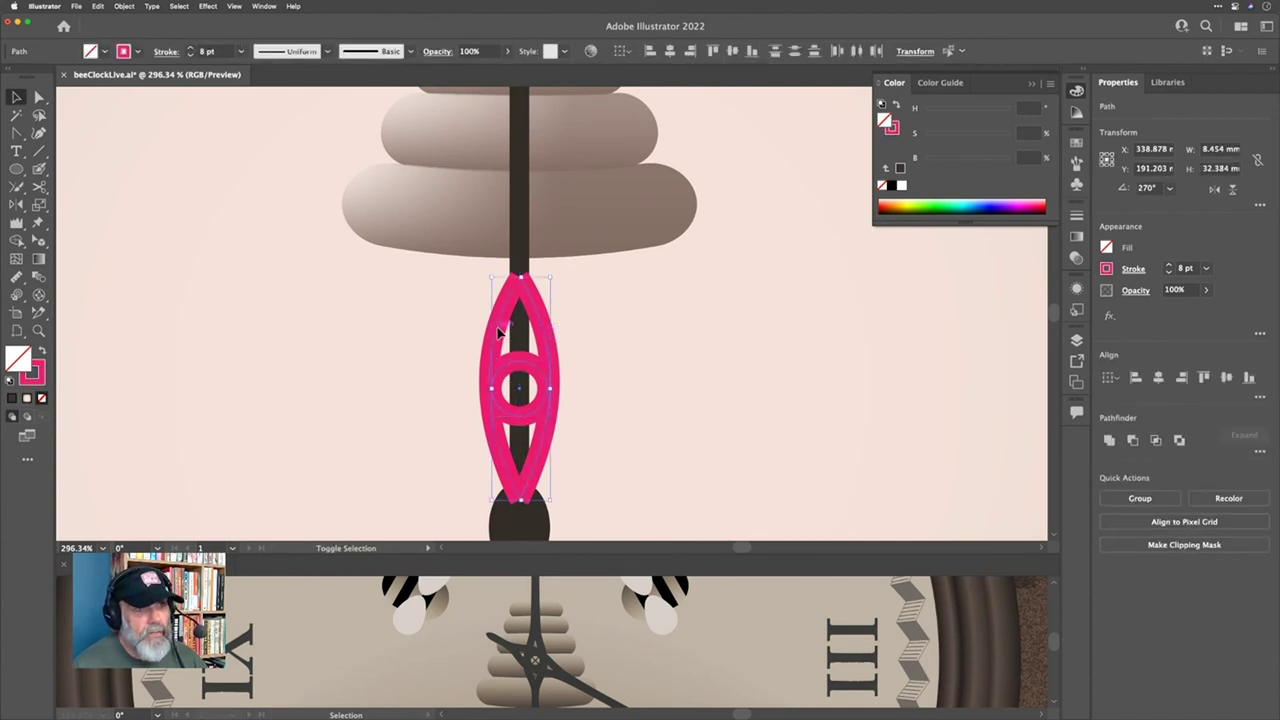
pyautogui.click(499, 333)
pyautogui.keyDown('shift'); pyautogui.click(519, 255); pyautogui.keyUp('shift')
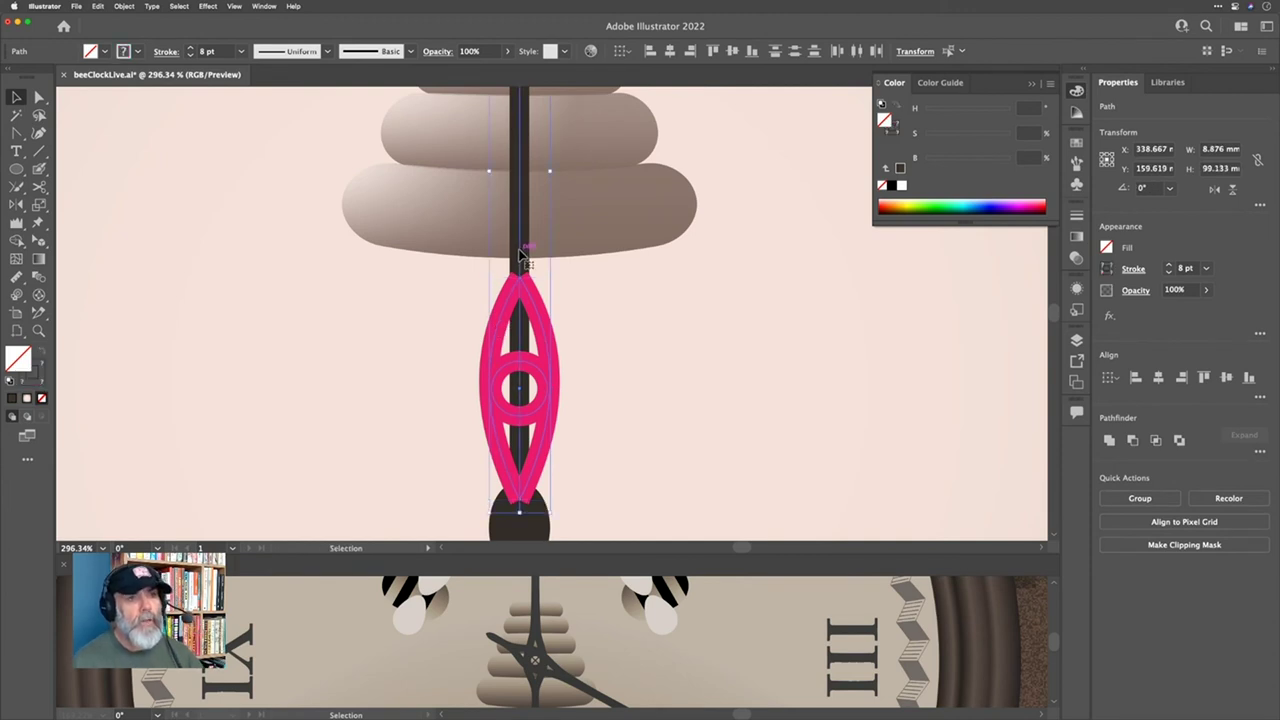
pyautogui.click(123, 7)
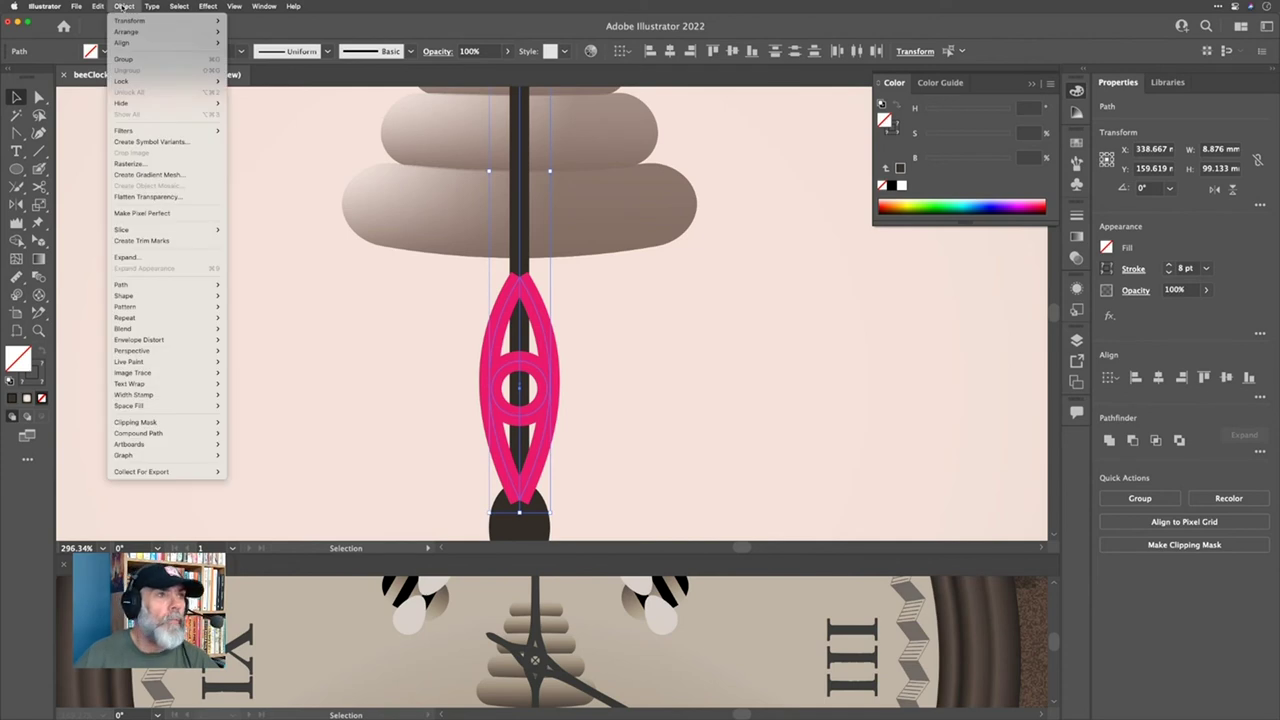
pyautogui.moveTo(170, 285)
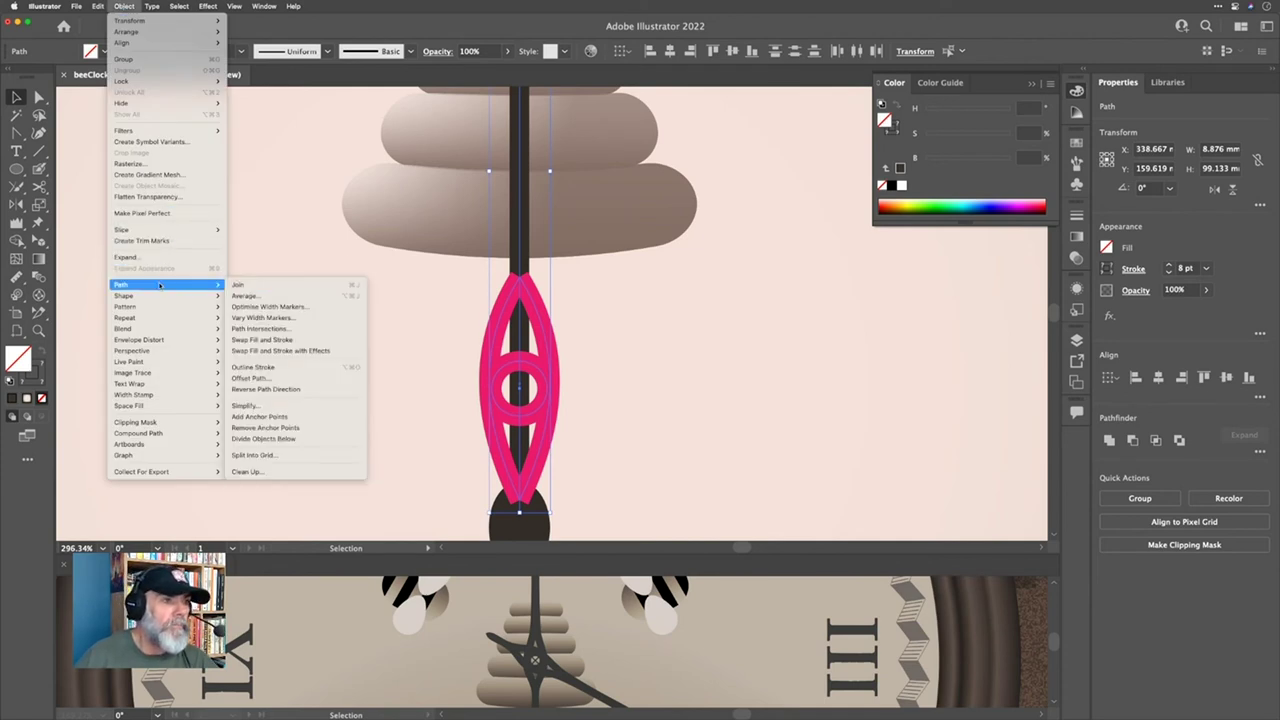
pyautogui.click(271, 369)
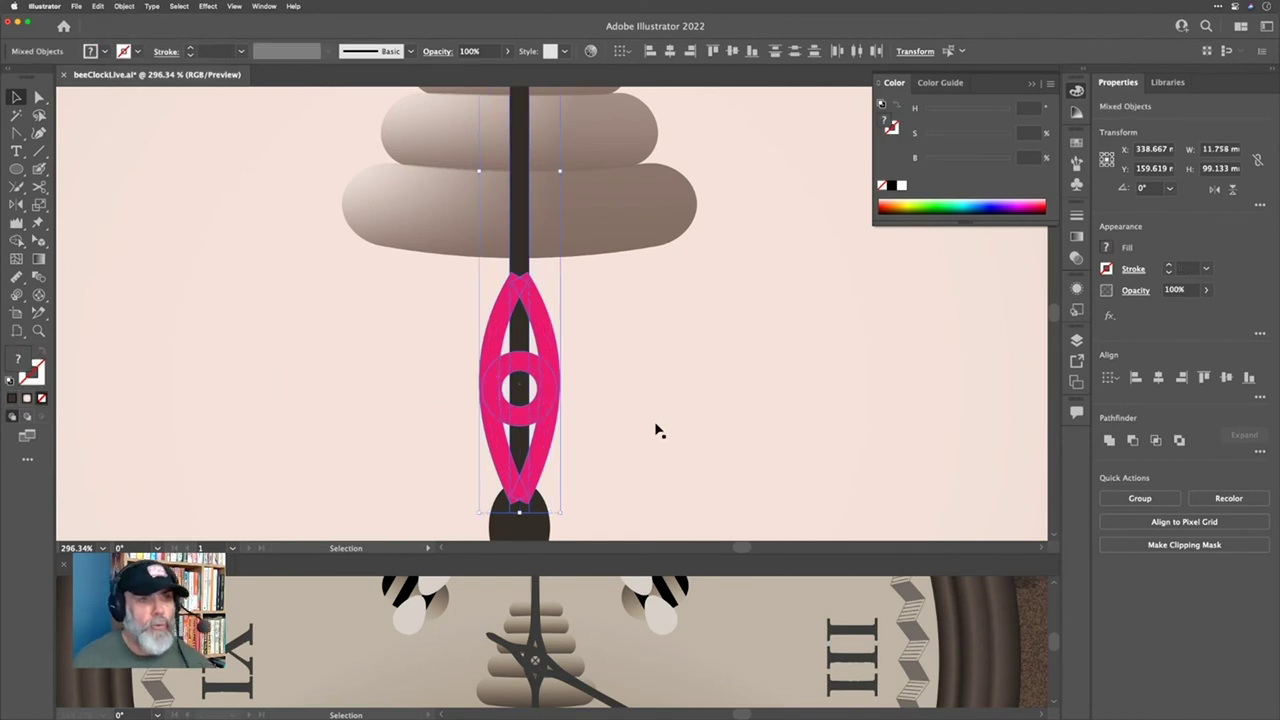
# Step: Remove the shaft pieces above, inside and below the circle within the magenta curves using Shape Builder
pyautogui.press('shift')
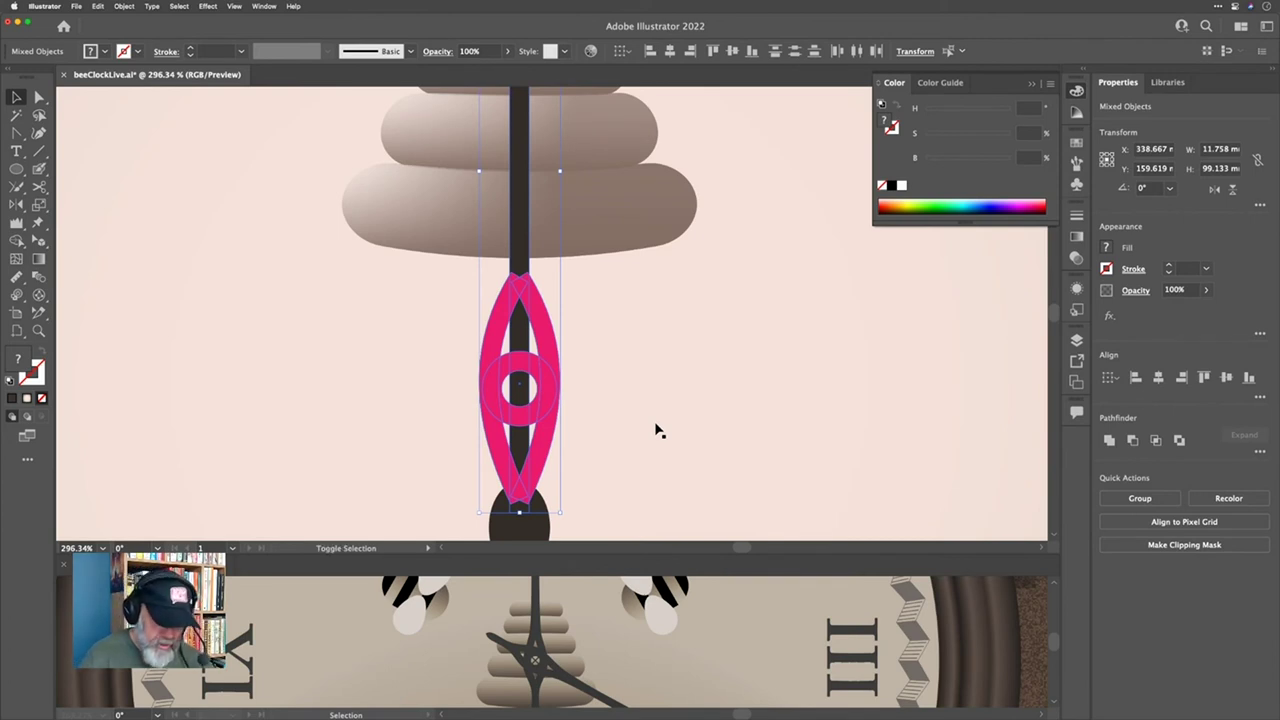
pyautogui.hotkey('shift', 'm')
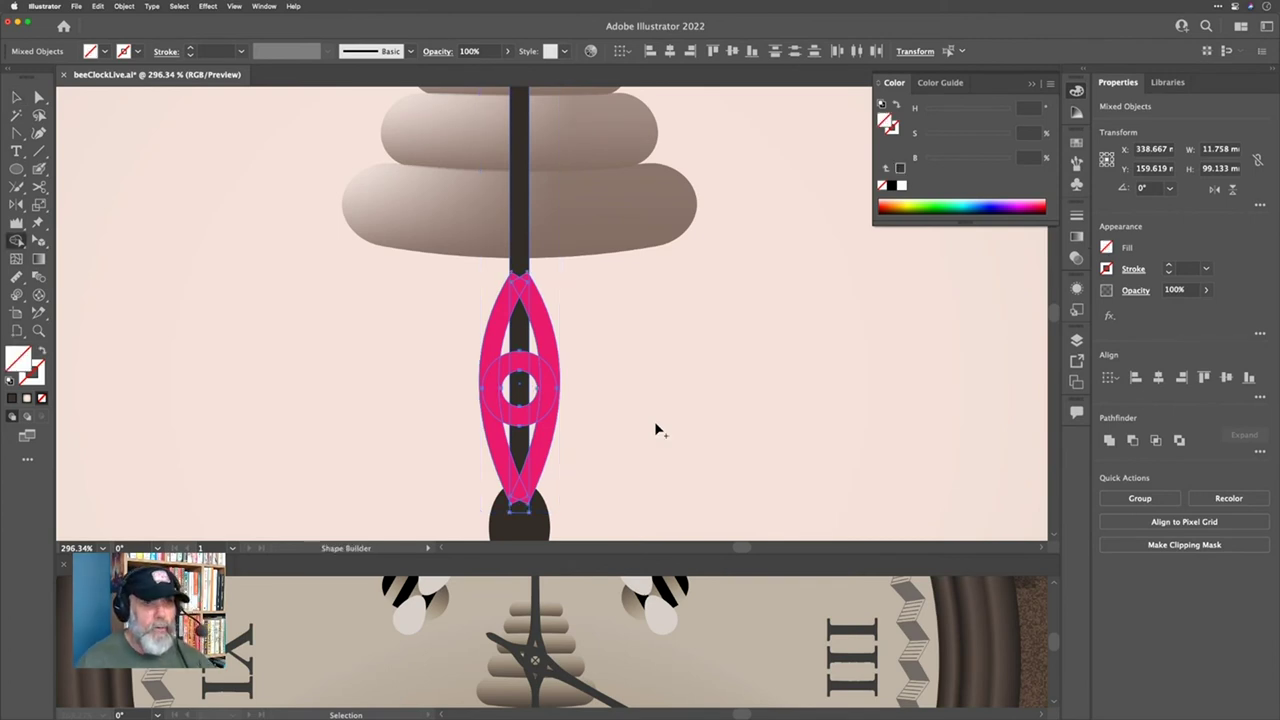
pyautogui.keyDown('alt'); pyautogui.click(522, 342); pyautogui.keyUp('alt')
pyautogui.keyDown('alt'); pyautogui.click(522, 390); pyautogui.keyUp('alt')
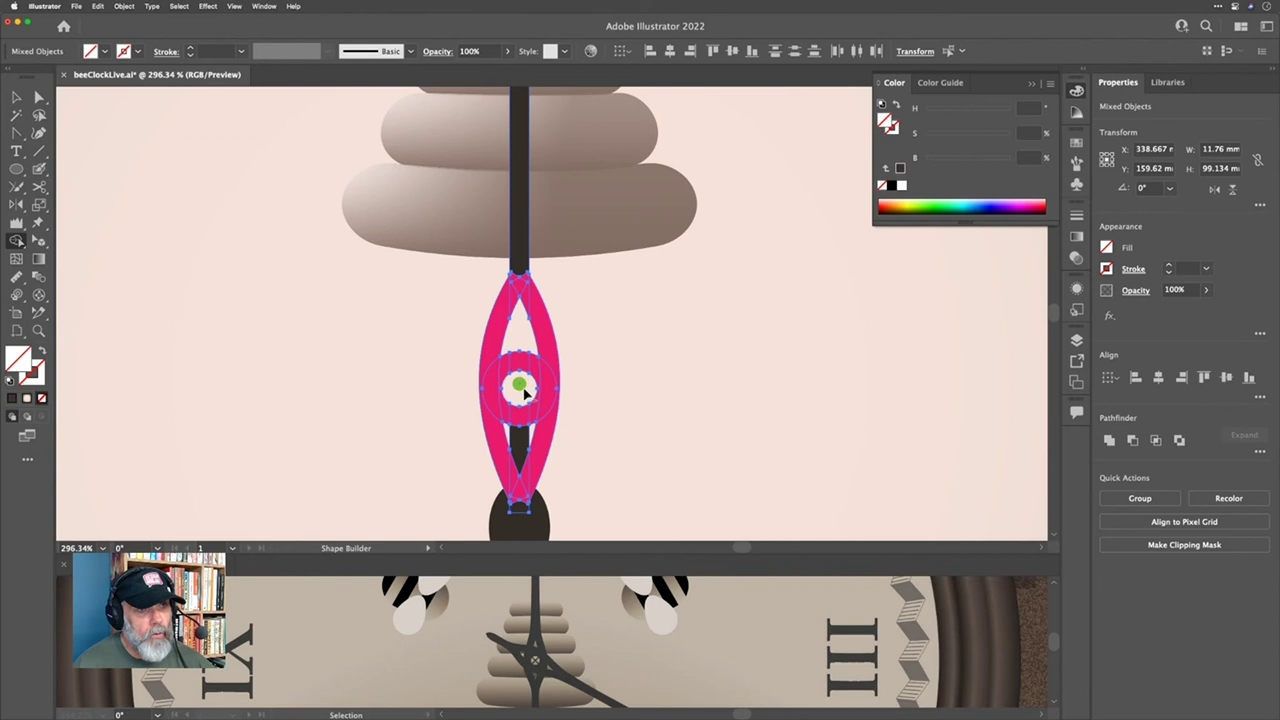
pyautogui.keyDown('alt'); pyautogui.click(522, 440); pyautogui.keyUp('alt')
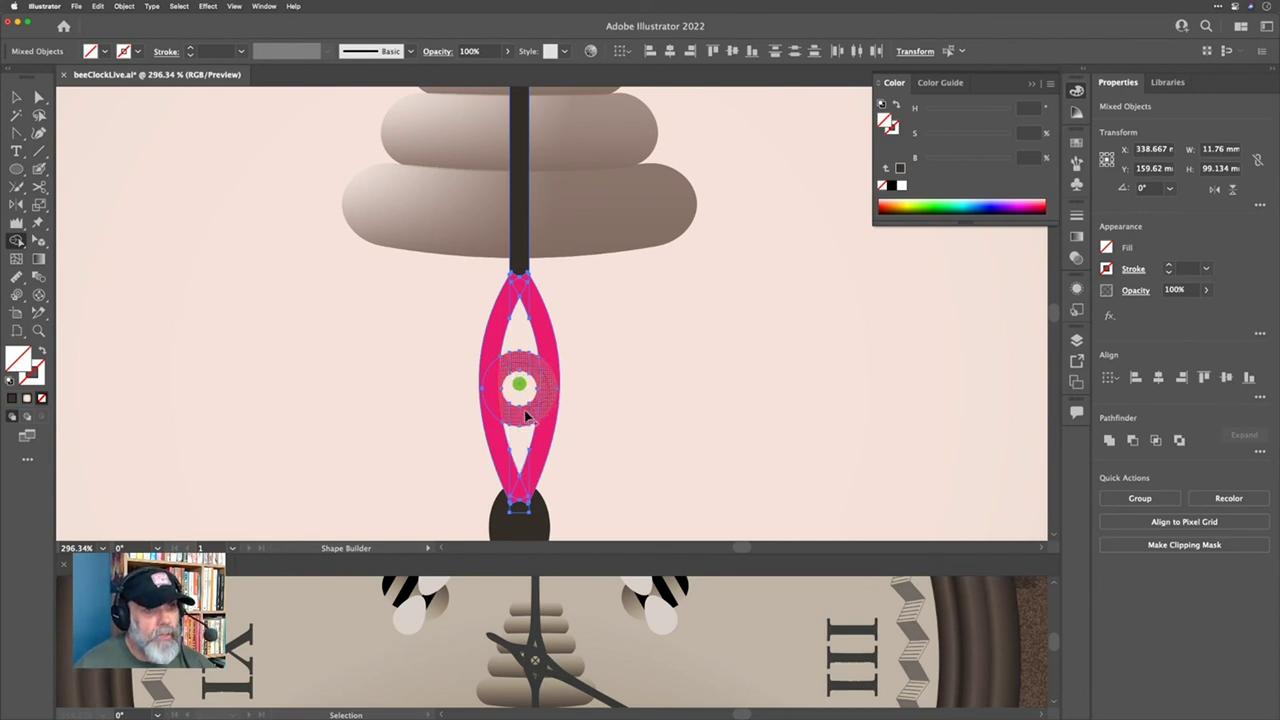
# Step: Try to merge the left curve's pieces with the ring using Shape Builder, and undo the merge
pyautogui.moveTo(497, 414); pyautogui.dragTo(510, 465)
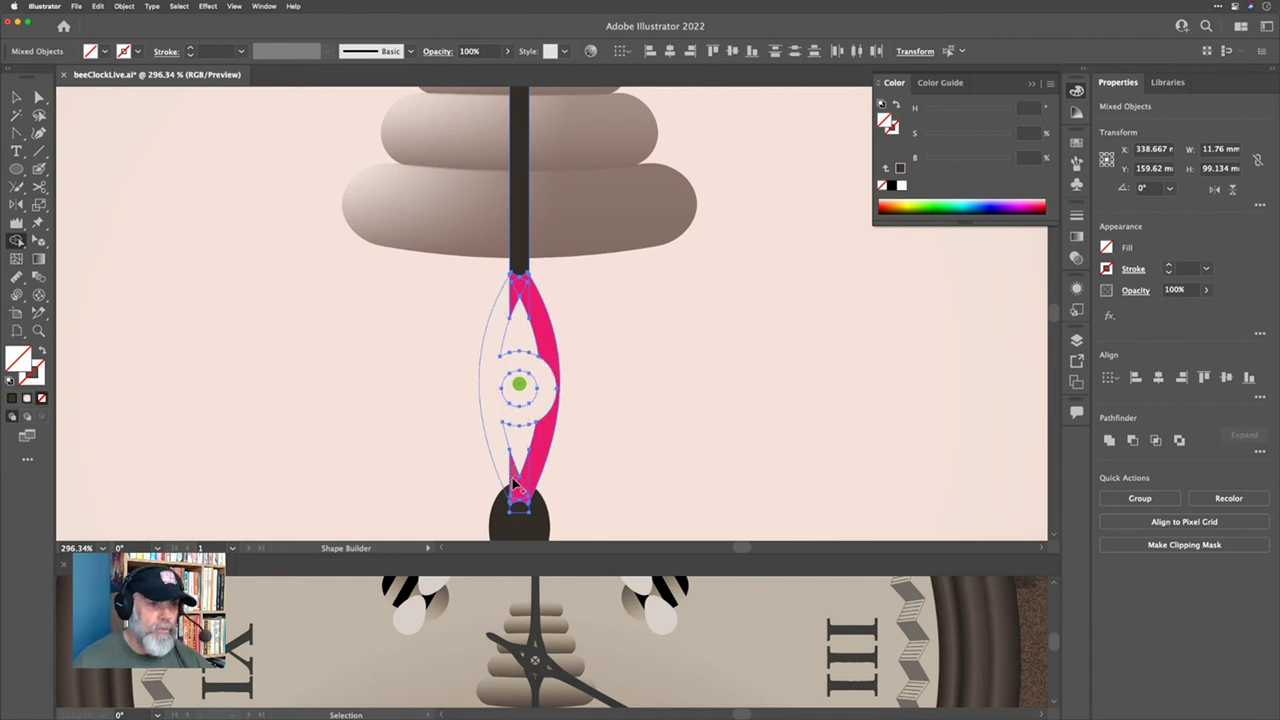
pyautogui.hotkey('ctrl', 'z')
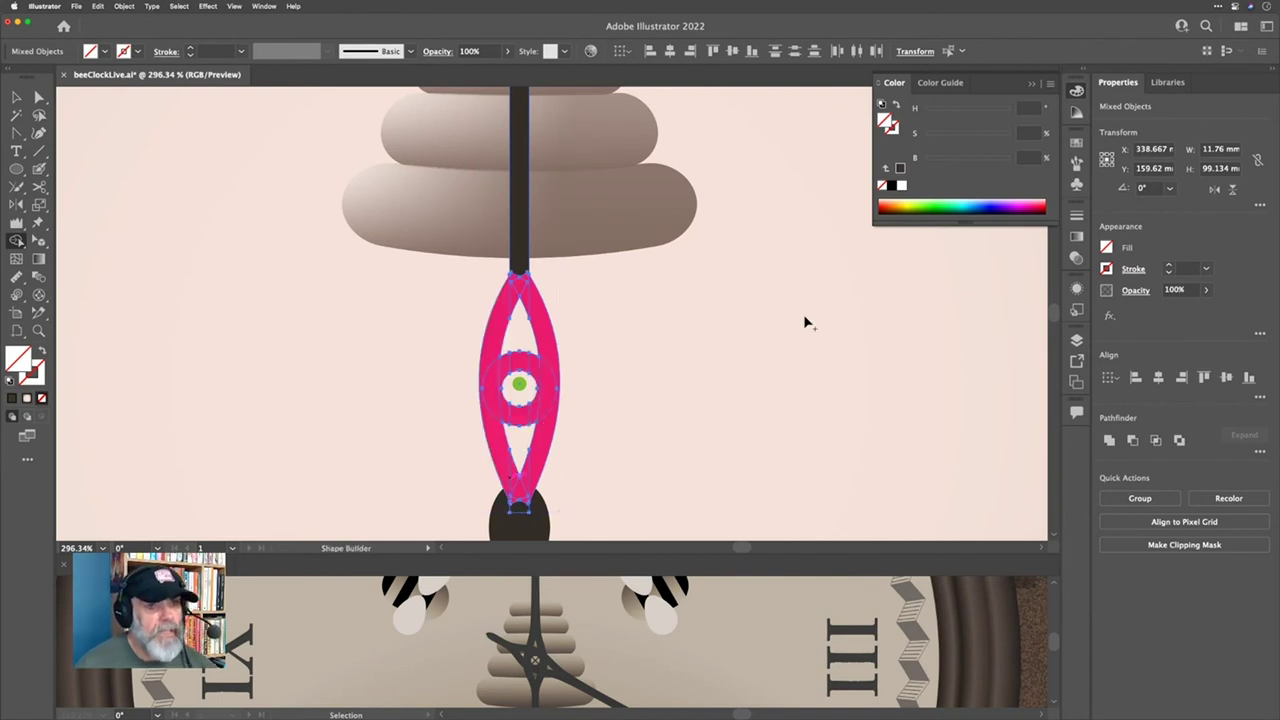
# Step: Unite the shaft, curves and ring with Pathfinder, and unite that shape with the diamond tip and oval end in the dark fill
pyautogui.click(1109, 440)
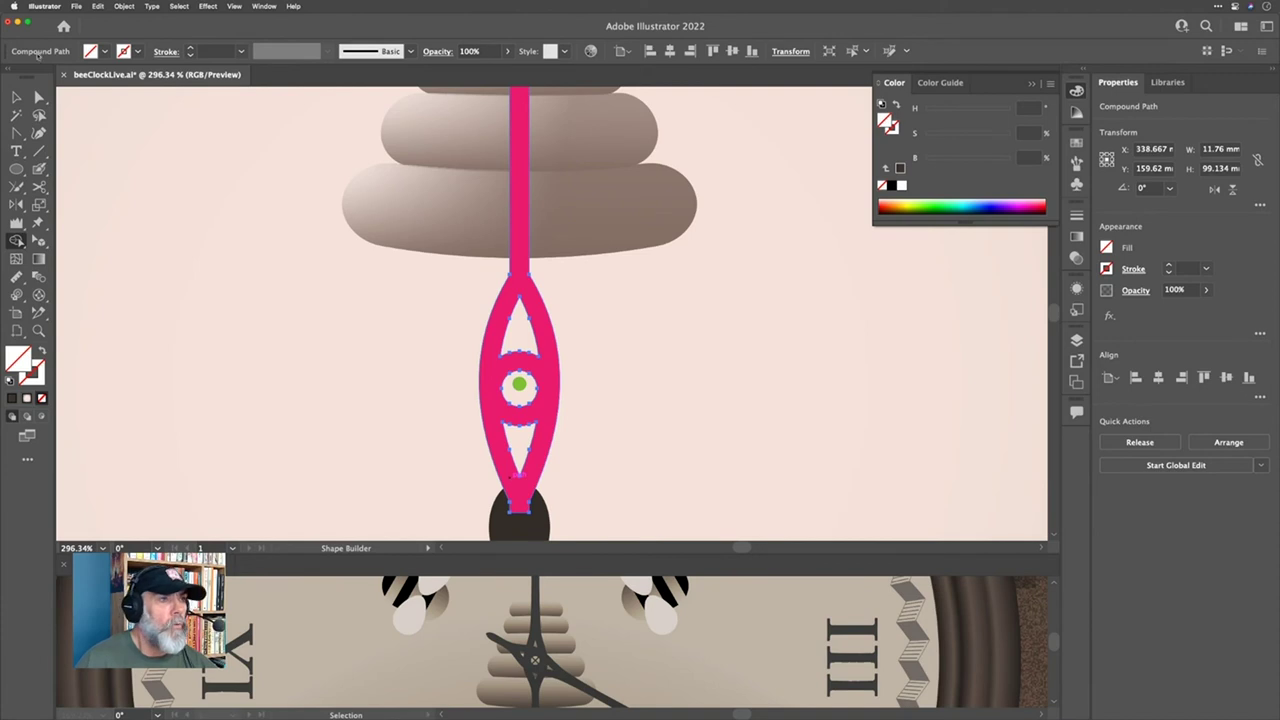
pyautogui.click(16, 97)
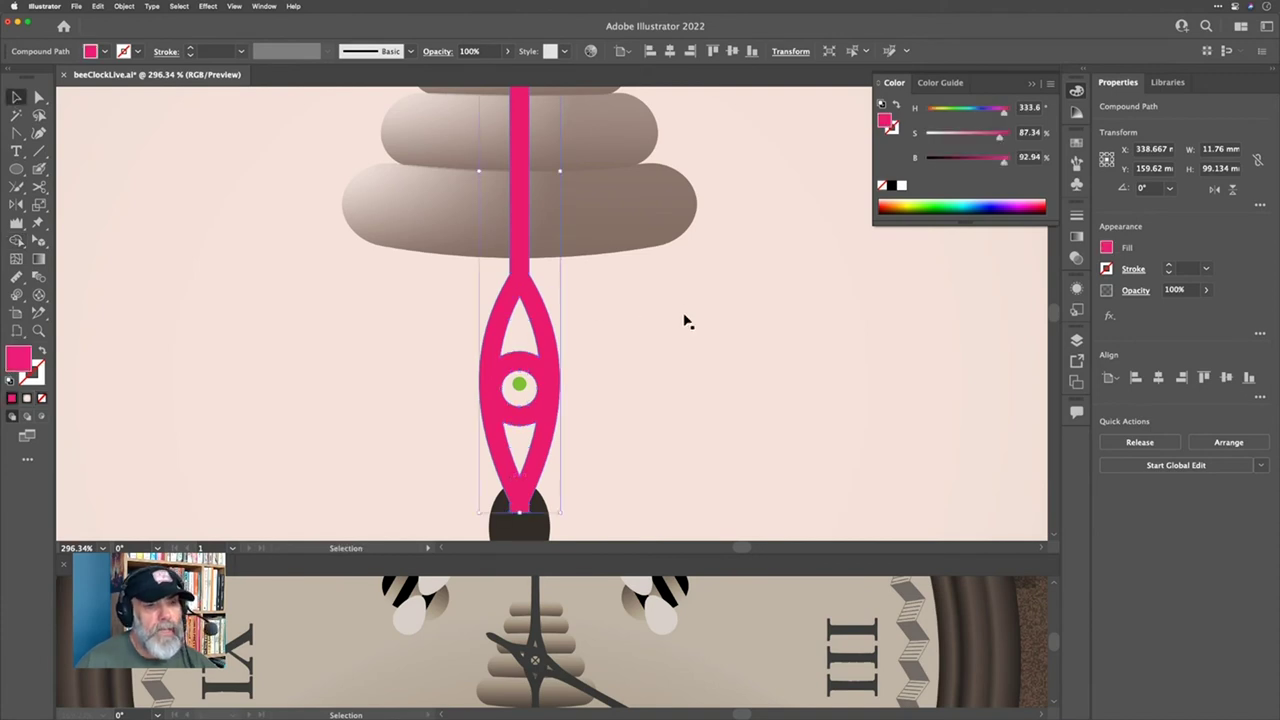
pyautogui.scroll(-6, 686, 330)
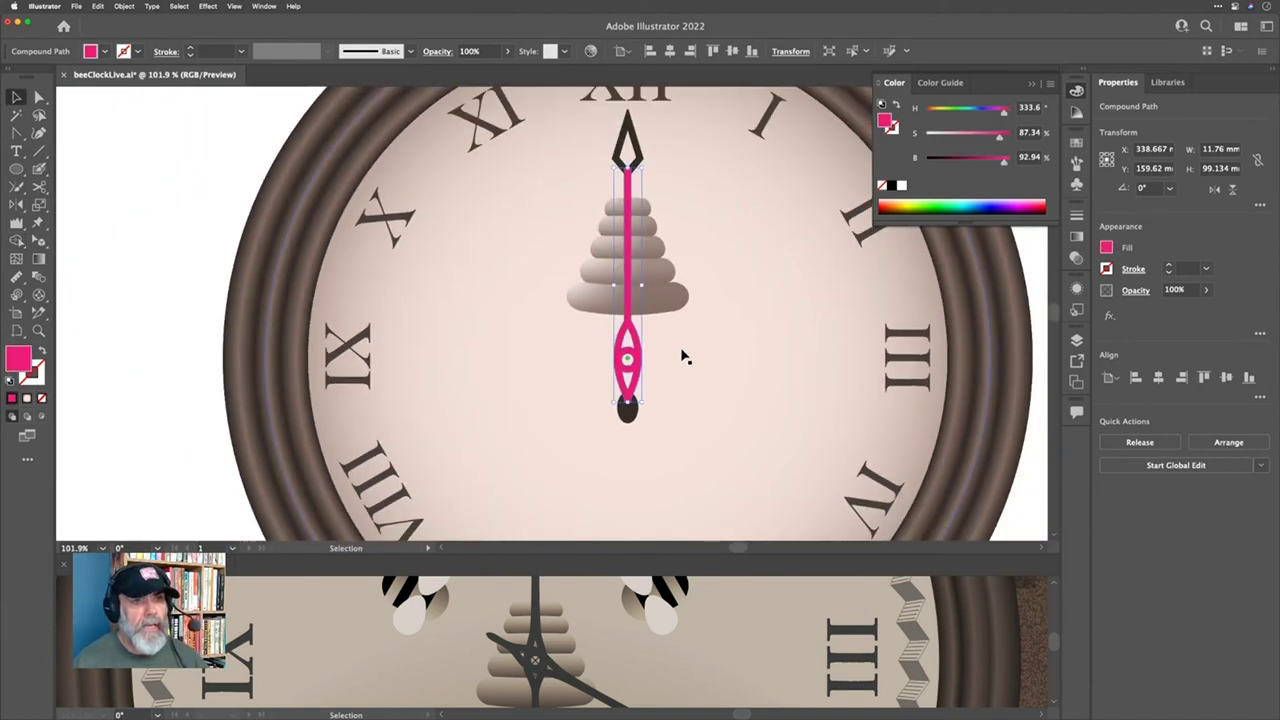
pyautogui.keyDown('shift'); pyautogui.click(628, 420); pyautogui.keyUp('shift')
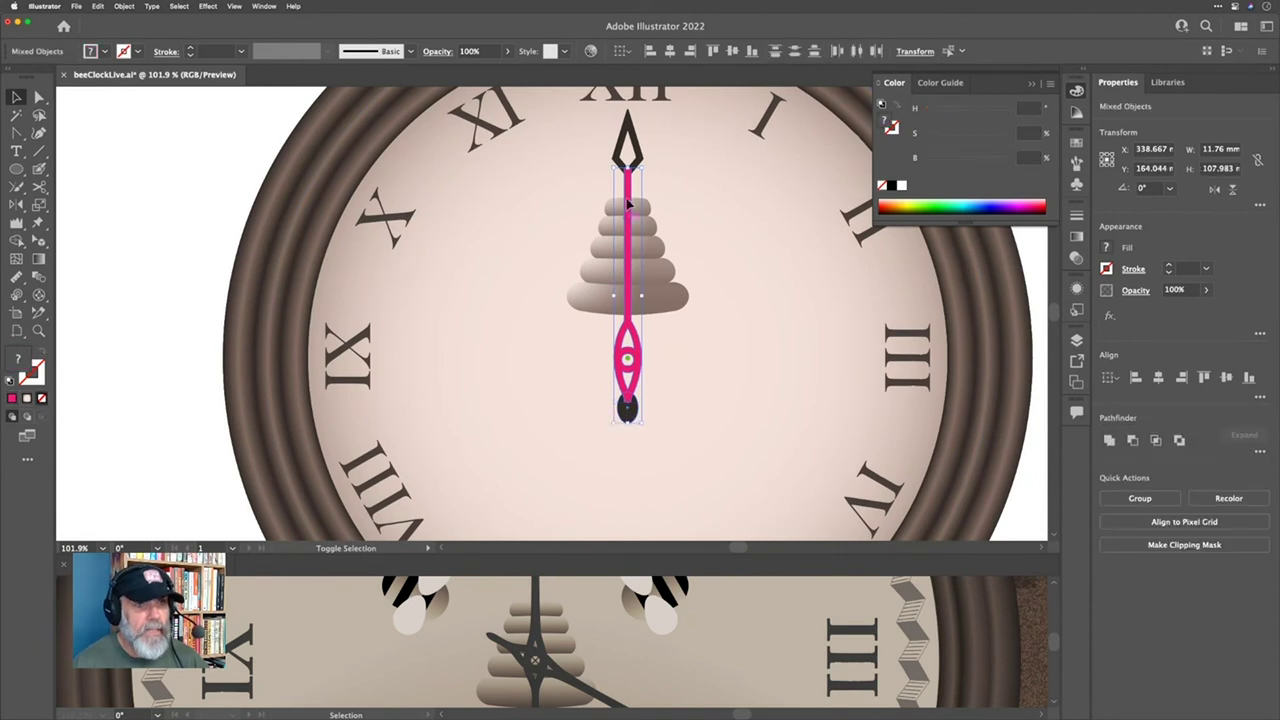
pyautogui.keyDown('shift'); pyautogui.click(630, 132); pyautogui.keyUp('shift')
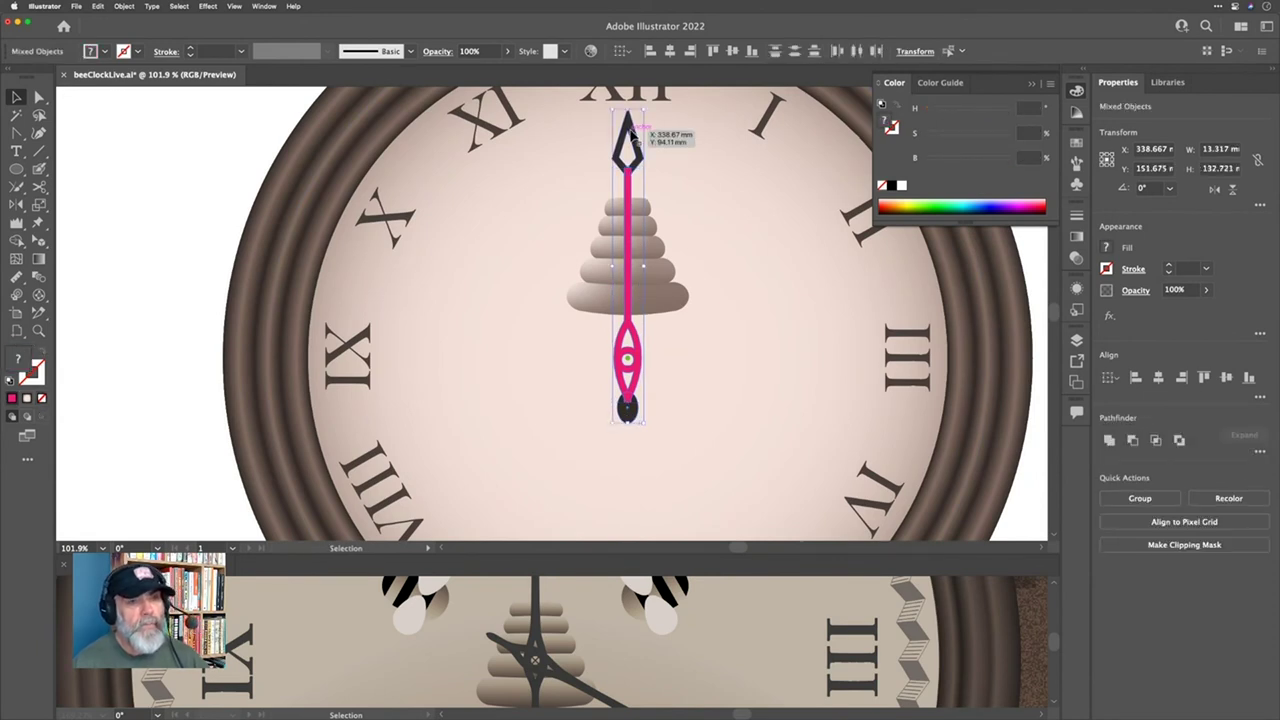
pyautogui.click(632, 138)
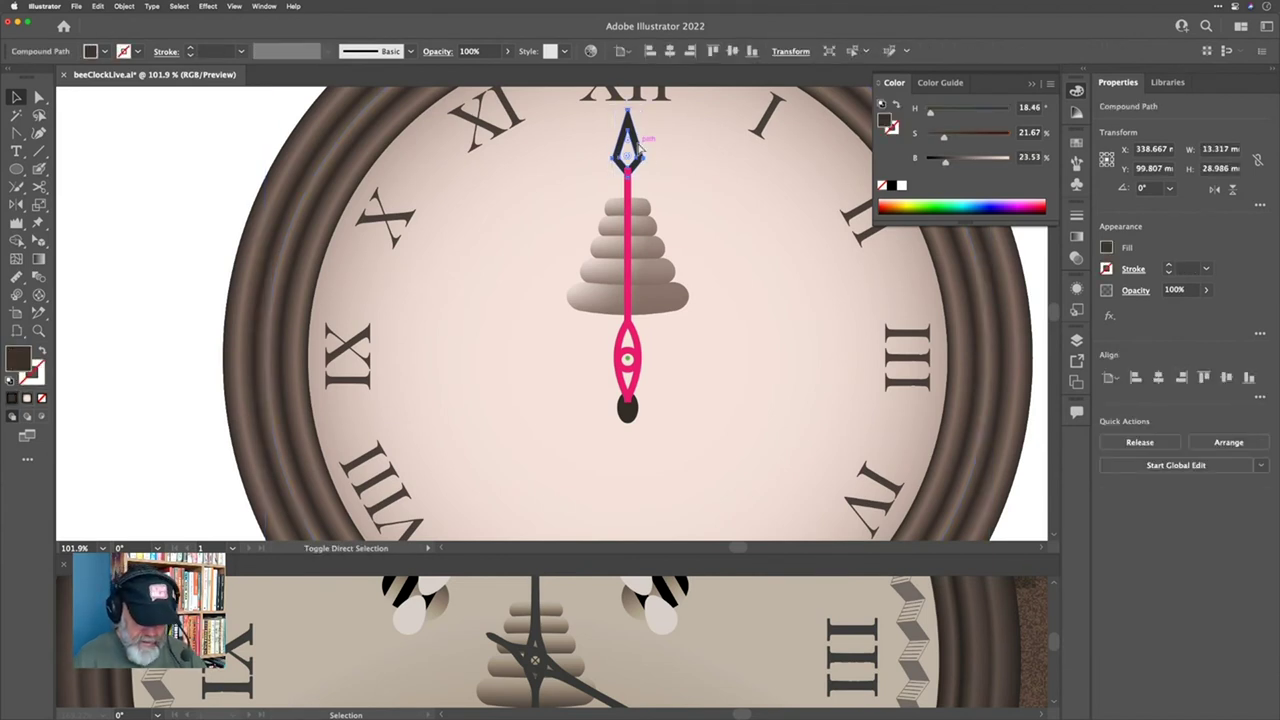
pyautogui.keyDown('shift'); pyautogui.click(631, 198); pyautogui.keyUp('shift')
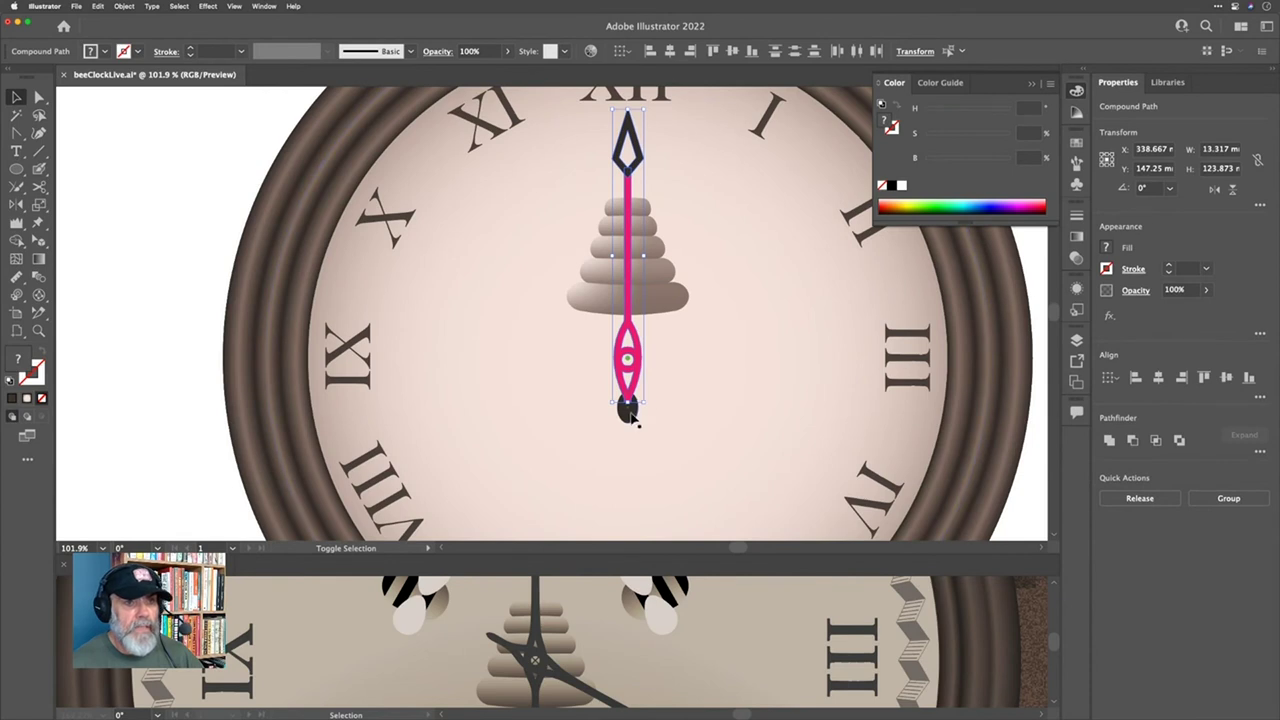
pyautogui.keyDown('shift'); pyautogui.click(630, 417); pyautogui.keyUp('shift')
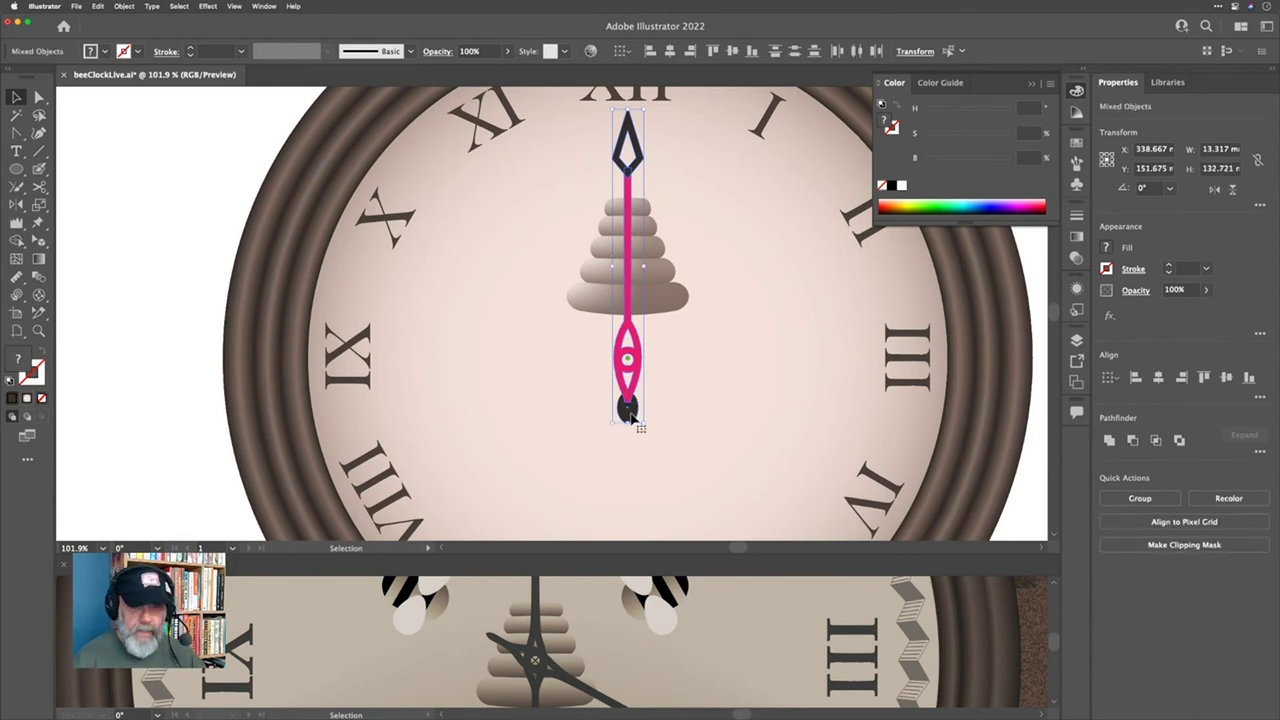
pyautogui.click(1109, 440)
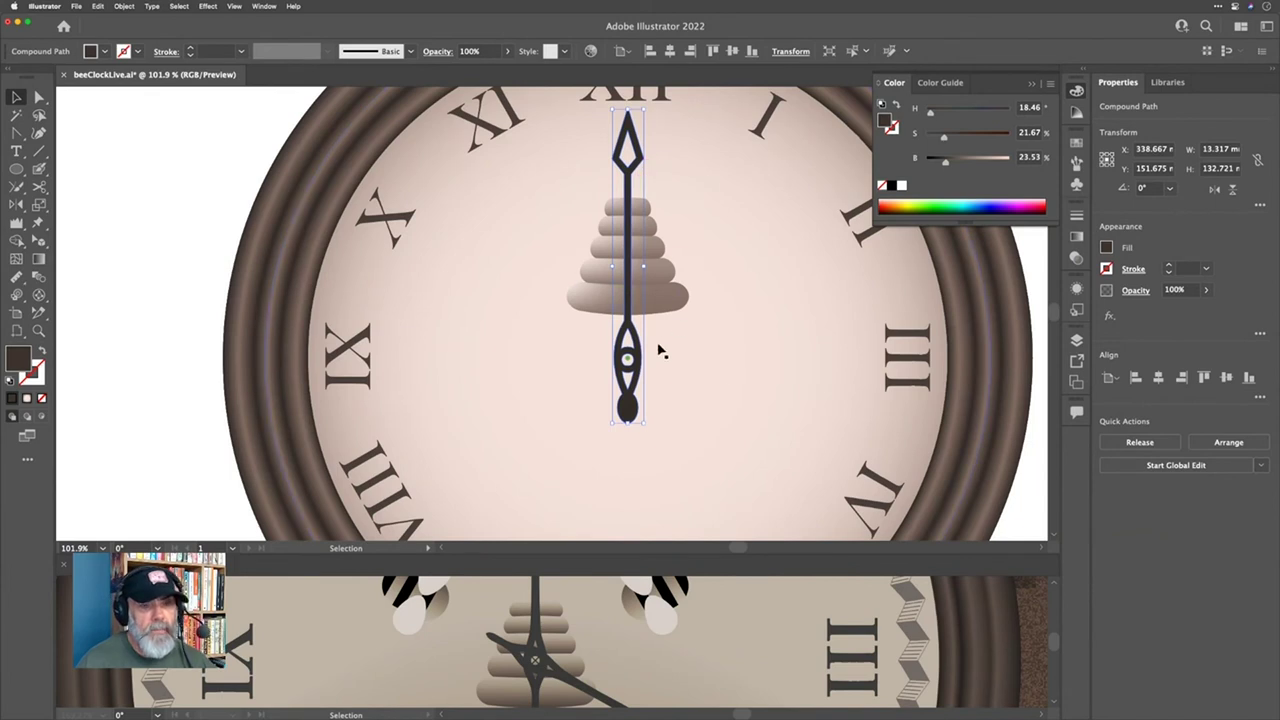
# Step: Nudge the united clock hand up by two increments to centre its ring on the green dot
pyautogui.scroll(2, 620, 405)
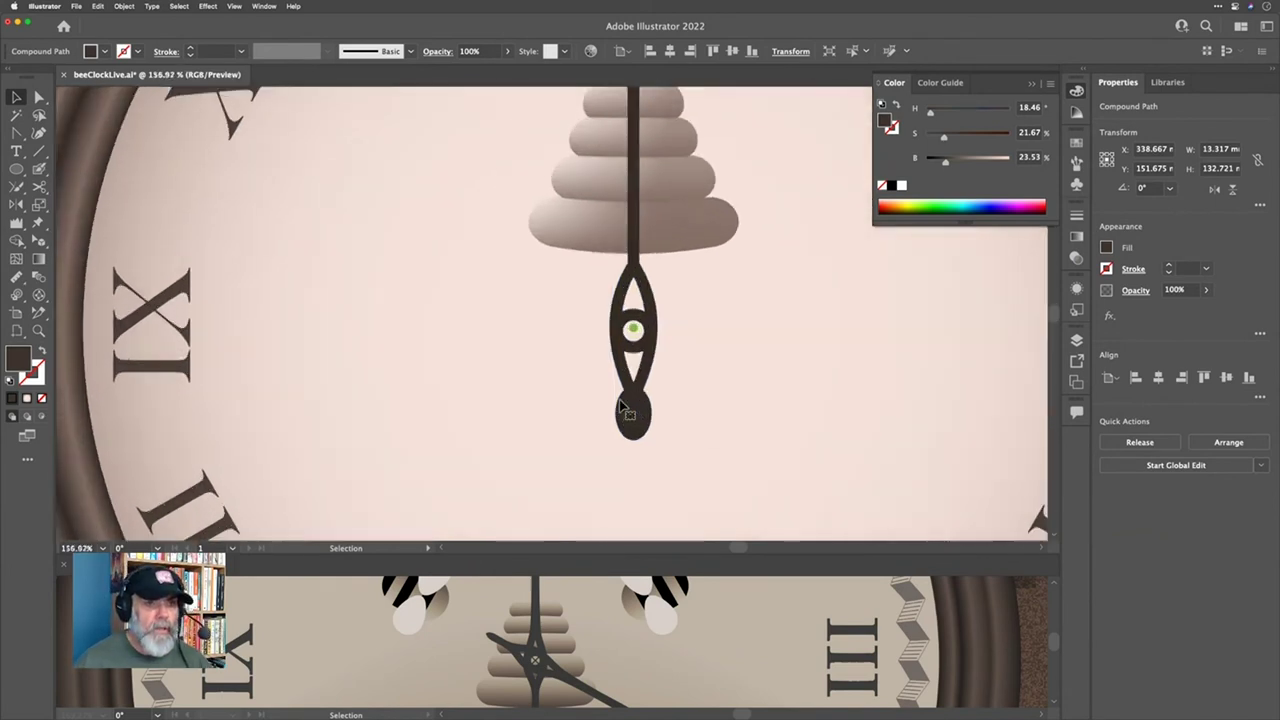
pyautogui.scroll(4, 621, 398)
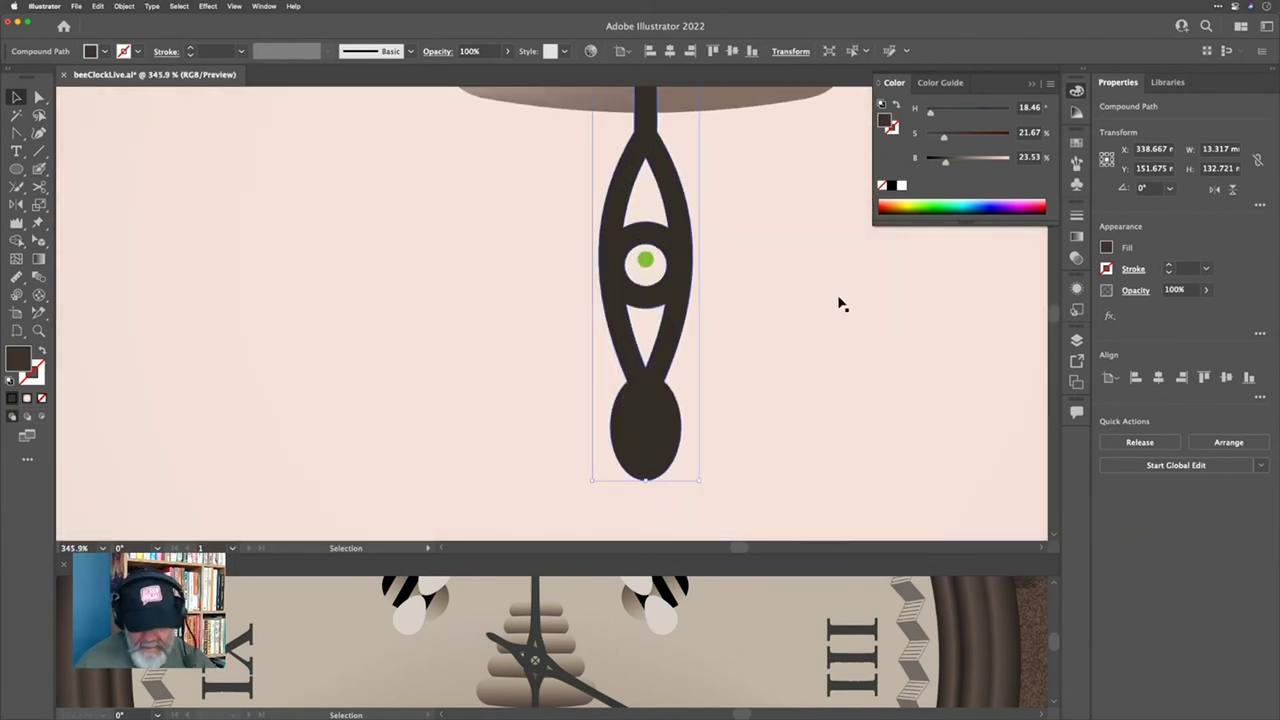
pyautogui.press('Up')
pyautogui.press('Up')
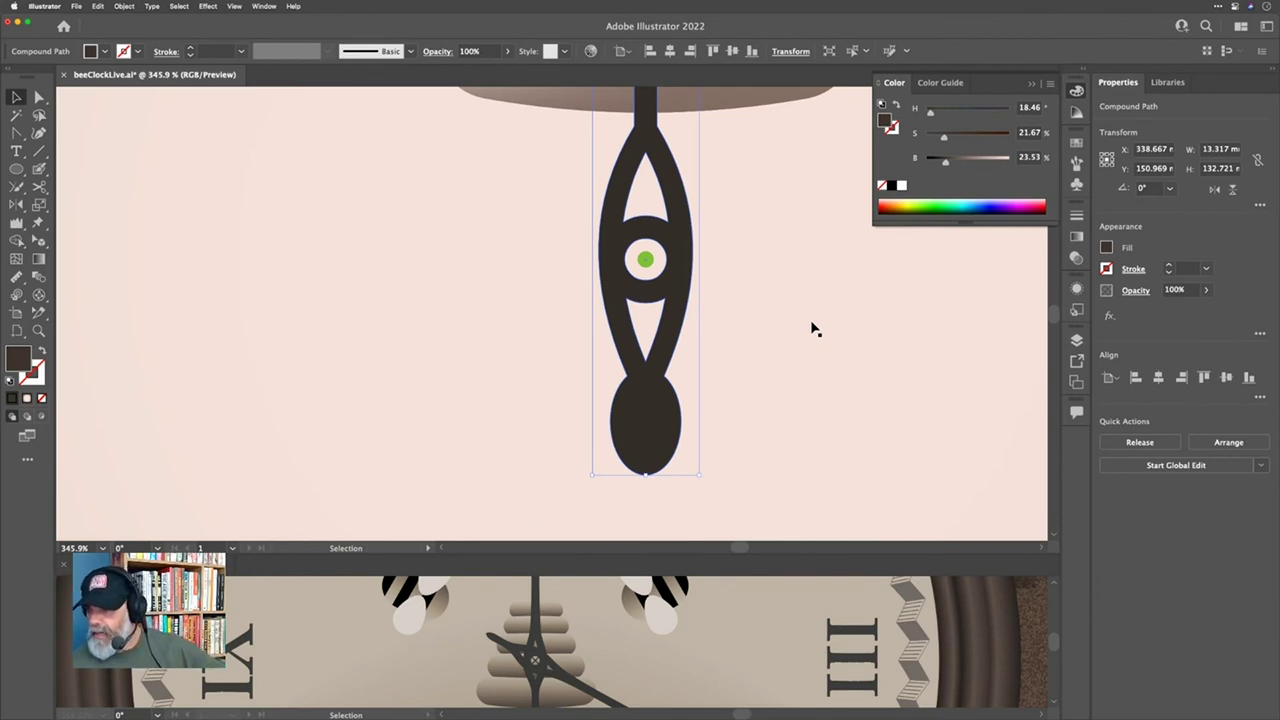
# Step: Duplicate the clock hand in place, in front of the original
pyautogui.scroll(-5, 750, 320)
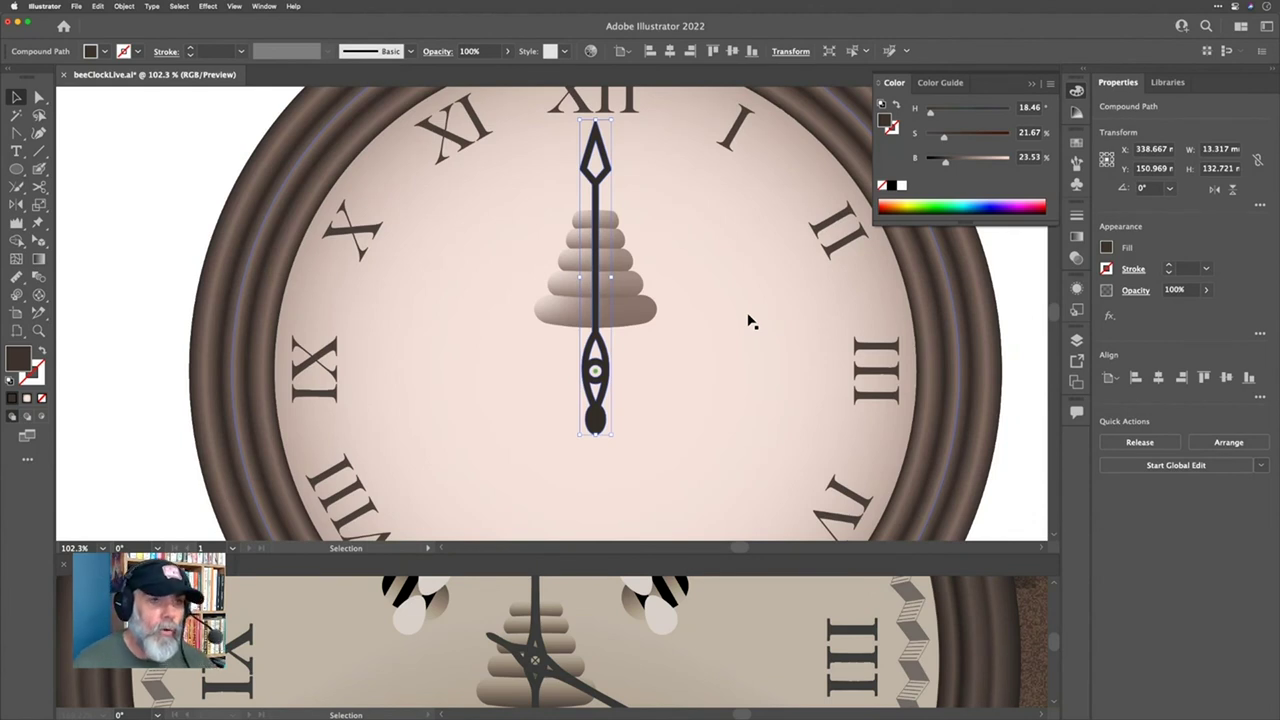
pyautogui.press('a')
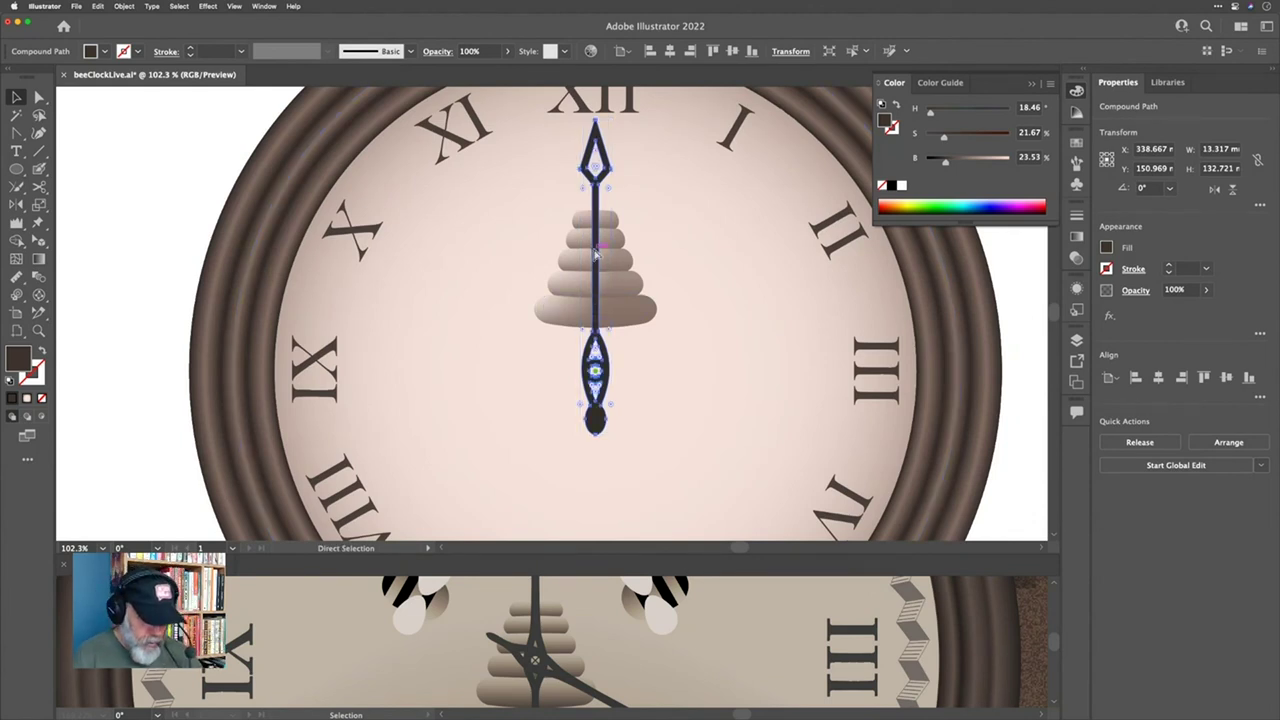
pyautogui.press('v')
pyautogui.press('a')
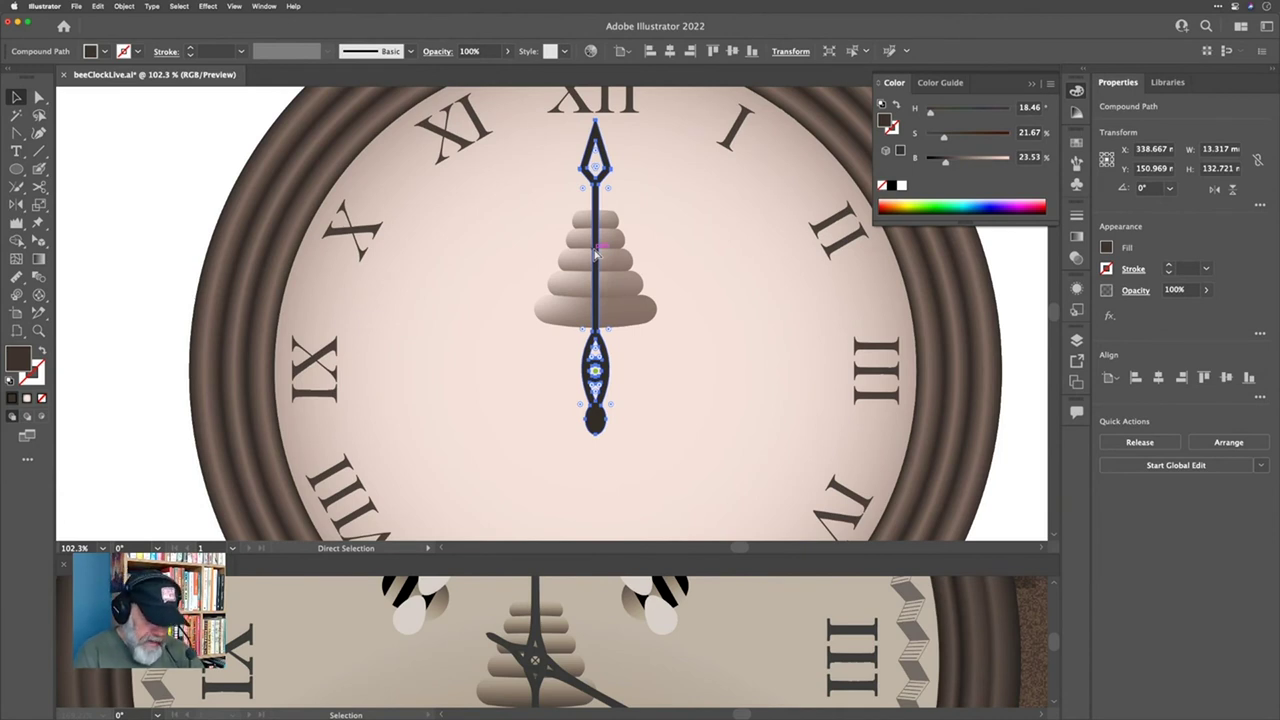
pyautogui.press('v')
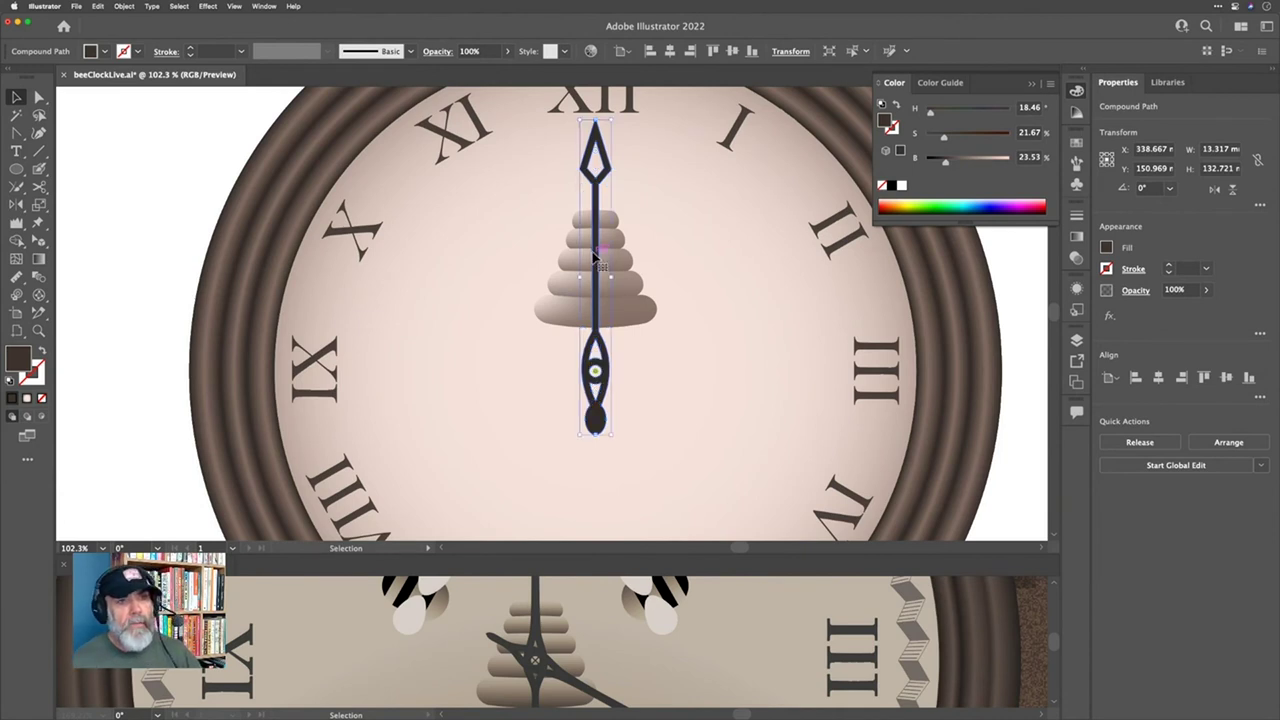
# Step: Isolate the front clock hand and lower only its diamond tip's anchor points, shortening the hand to about 106 mm
pyautogui.doubleClick(594, 257)
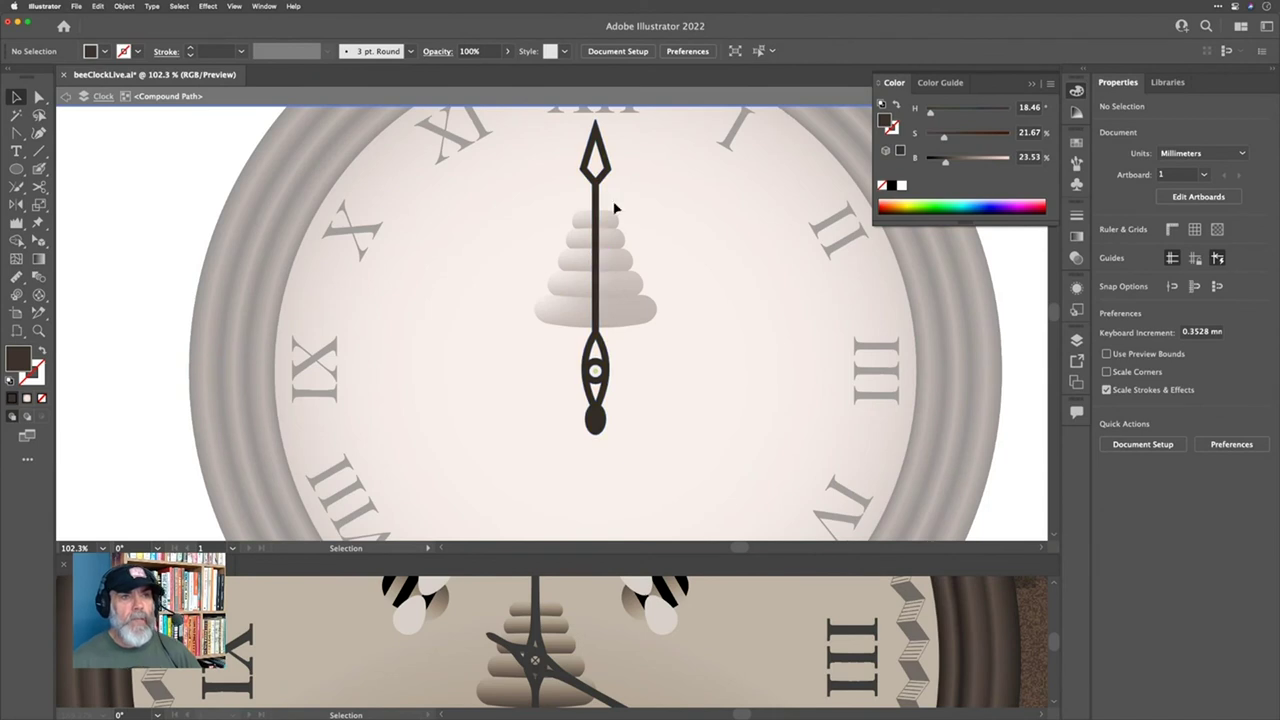
pyautogui.press('a')
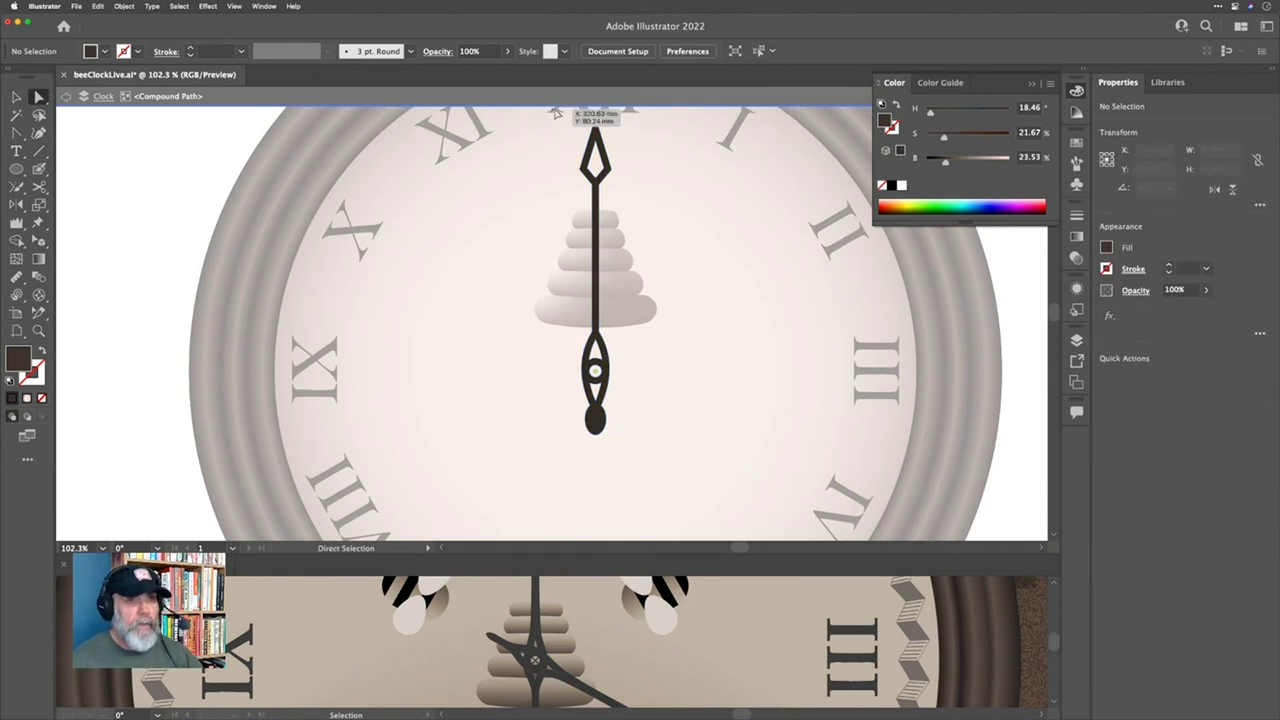
pyautogui.moveTo(560, 121); pyautogui.dragTo(641, 219)
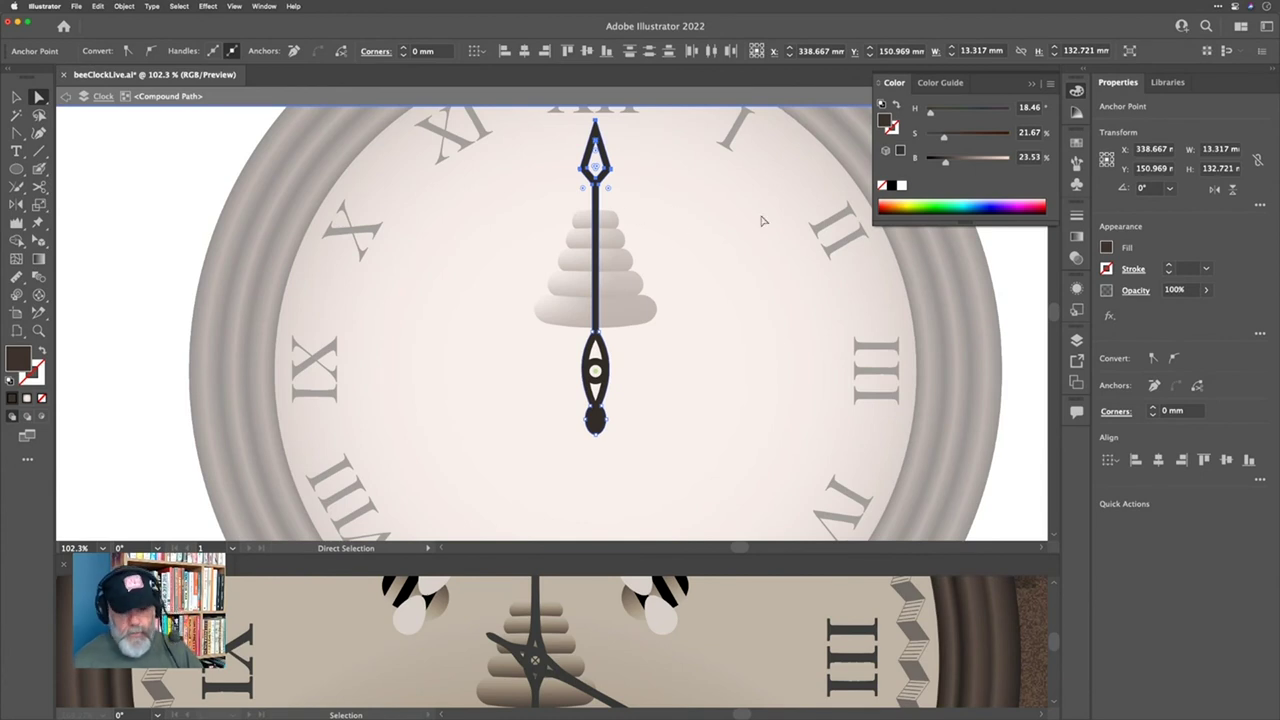
pyautogui.press('super')
pyautogui.press('Down')
pyautogui.press('Down')
pyautogui.press('Down')
pyautogui.press('Down')
pyautogui.press('Down')
pyautogui.press('Down')
pyautogui.press('Down')
pyautogui.press('Down')
pyautogui.press('Down')
pyautogui.press('Down')
pyautogui.press('Down')
pyautogui.press('Down')
pyautogui.press('Down')
pyautogui.press('Down')
pyautogui.press('Down')
pyautogui.press('Down')
pyautogui.press('Down')
pyautogui.press('Down')
pyautogui.press('Down')
pyautogui.press('Down')
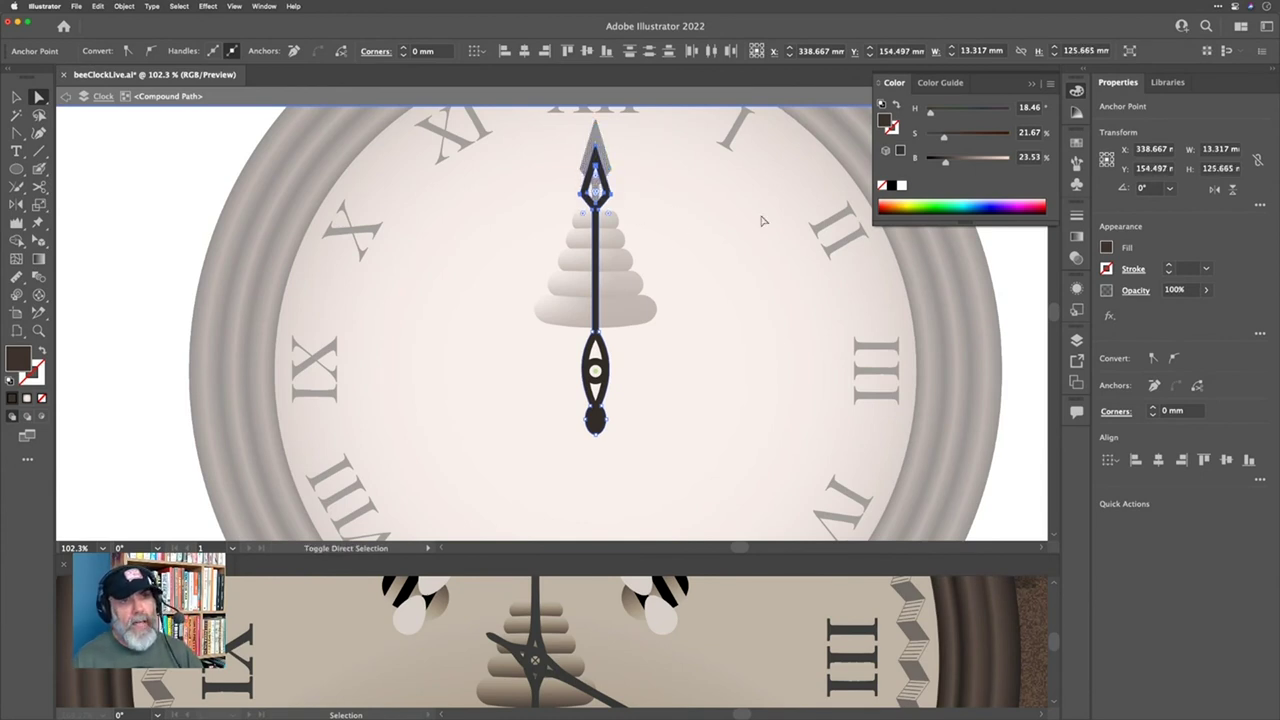
pyautogui.press('Down')
pyautogui.press('Down')
pyautogui.press('Down')
pyautogui.press('Down')
pyautogui.press('Down')
pyautogui.press('Down')
pyautogui.press('Down')
pyautogui.press('Down')
pyautogui.press('Down')
pyautogui.press('Down')
pyautogui.press('Down')
pyautogui.press('Down')
pyautogui.press('Down')
pyautogui.press('Down')
pyautogui.press('Down')
pyautogui.press('Down')
pyautogui.press('Down')
pyautogui.press('Down')
pyautogui.press('Down')
pyautogui.press('Down')
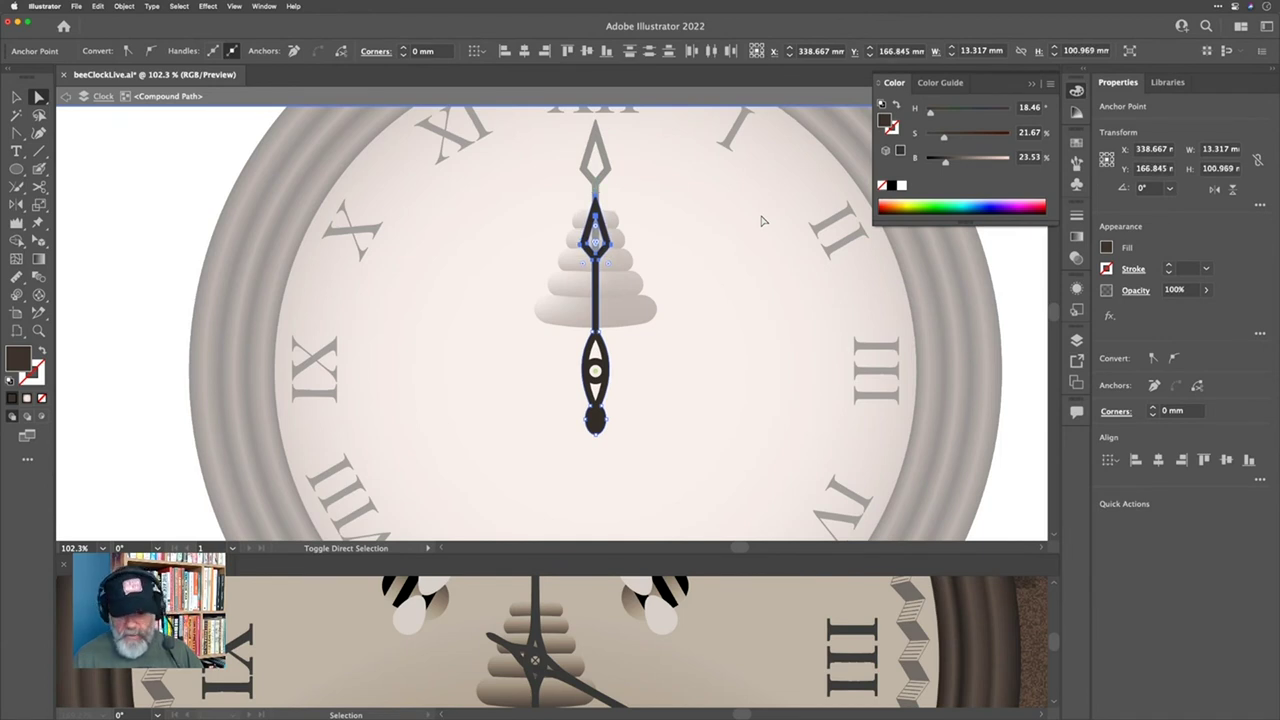
pyautogui.press('Up')
pyautogui.press('Up')
pyautogui.press('Up')
pyautogui.press('Up')
pyautogui.press('Up')
pyautogui.press('Up')
pyautogui.press('Up')
pyautogui.press('Up')
pyautogui.press('Up')
pyautogui.press('Up')
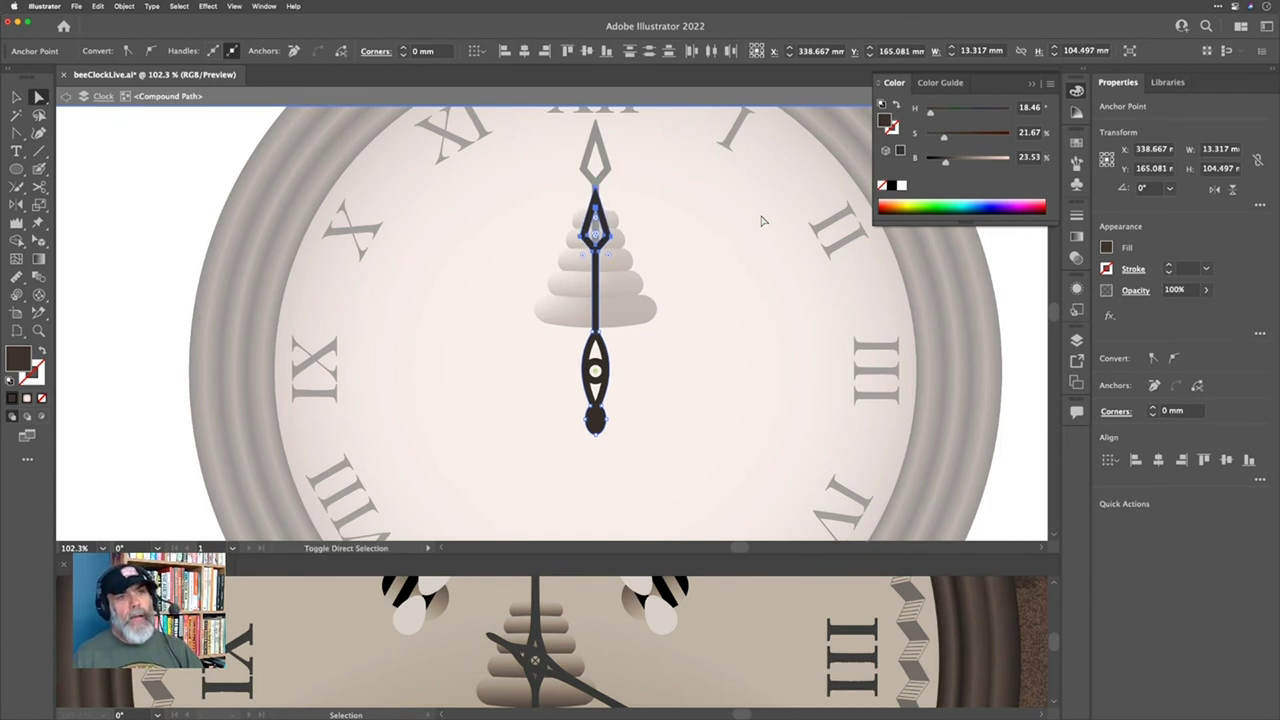
pyautogui.press('Down')
pyautogui.press('Down')
pyautogui.press('Down')
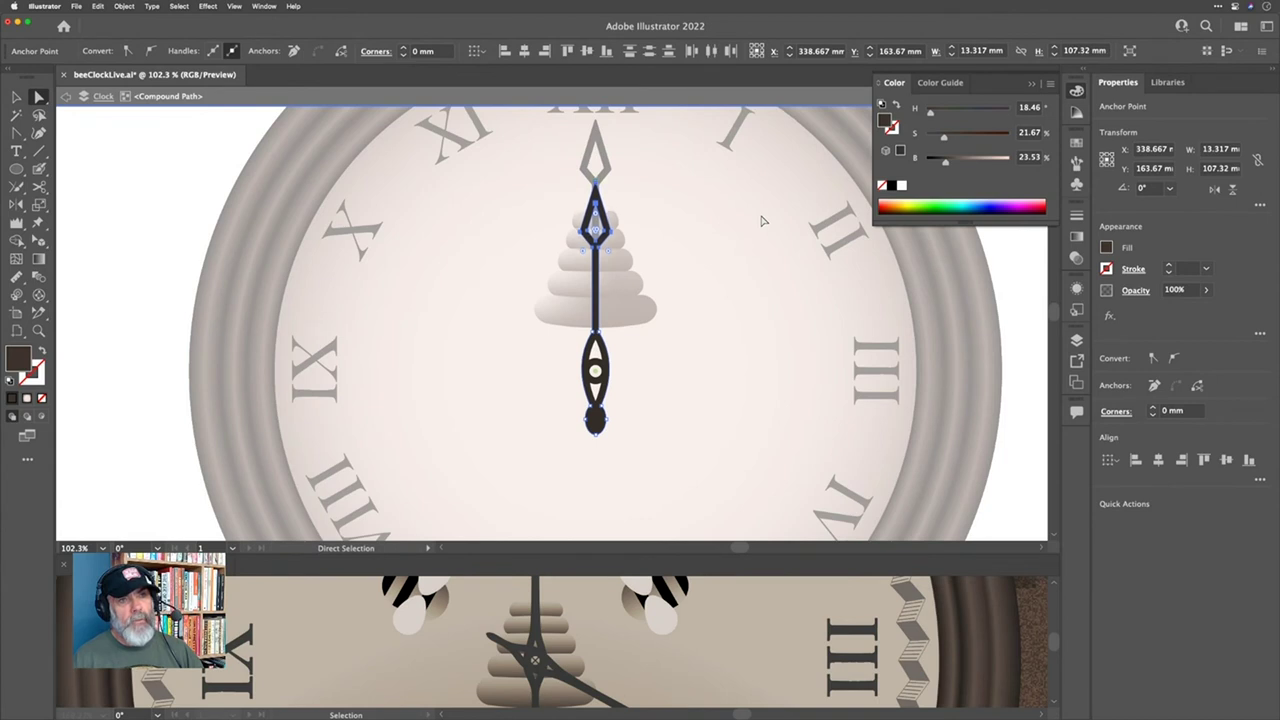
pyautogui.press('Up')
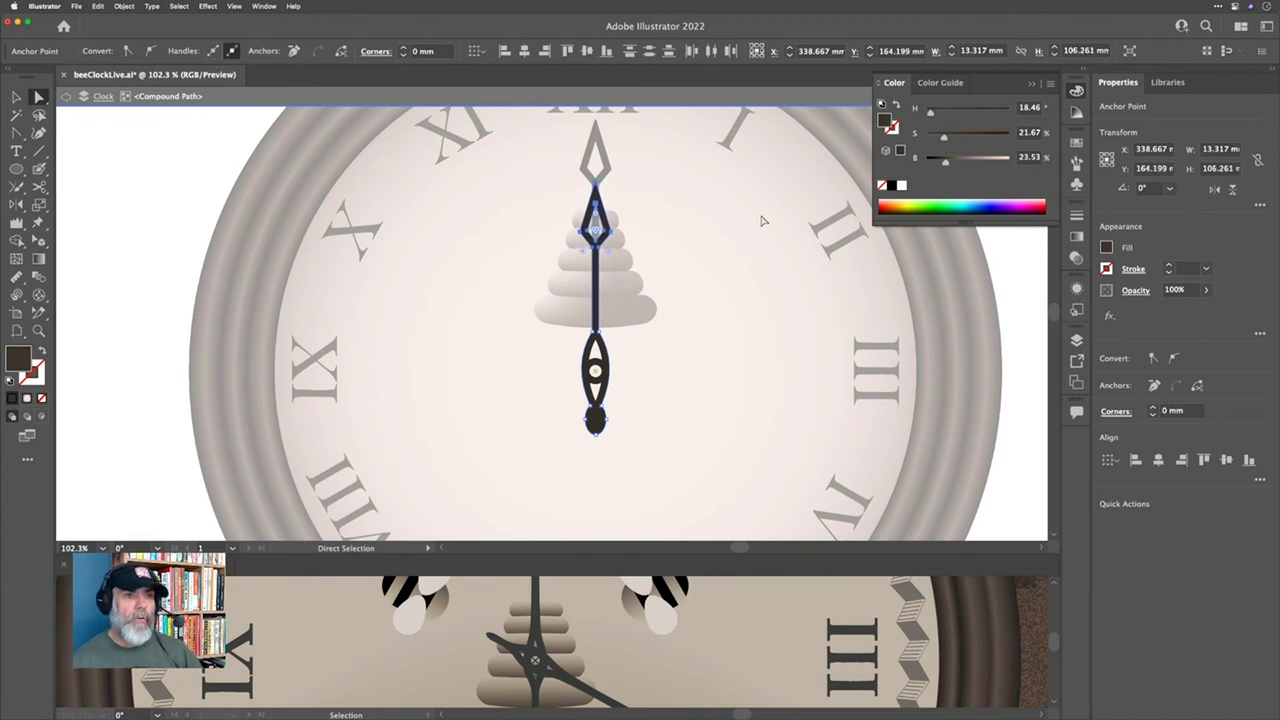
pyautogui.click(16, 96)
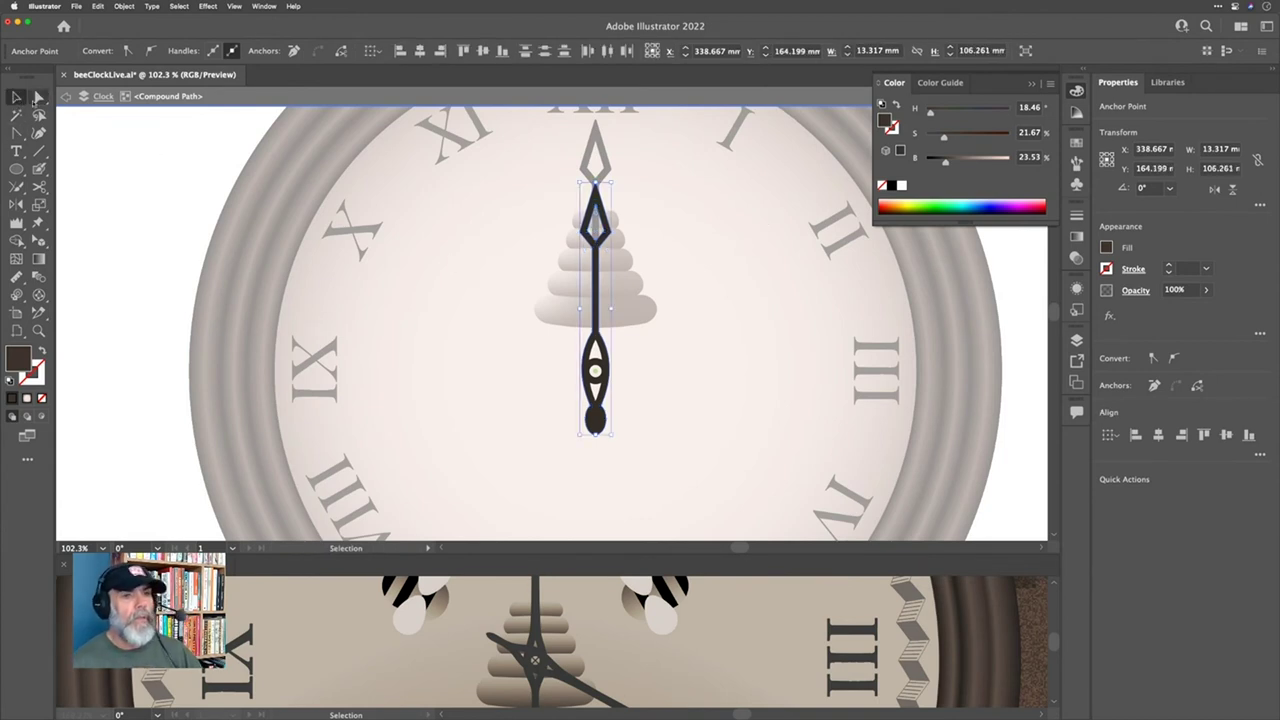
pyautogui.scroll(5, 582, 394)
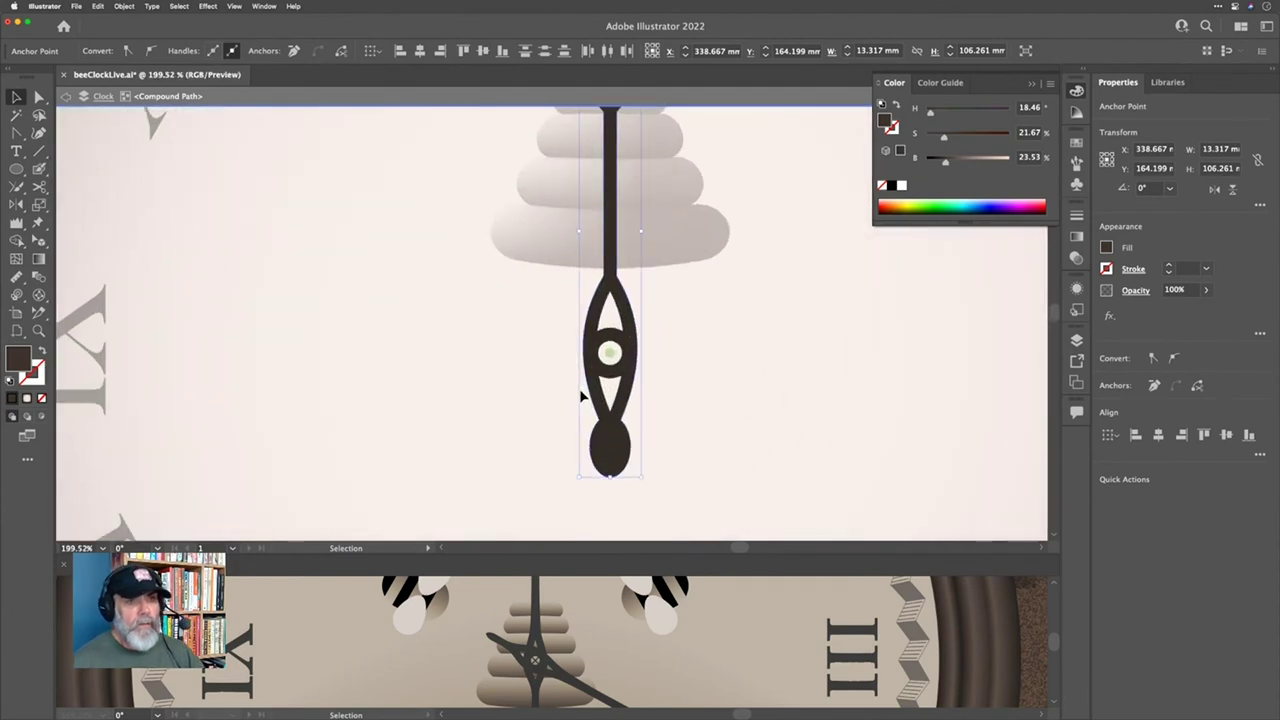
pyautogui.scroll(-5, 581, 396)
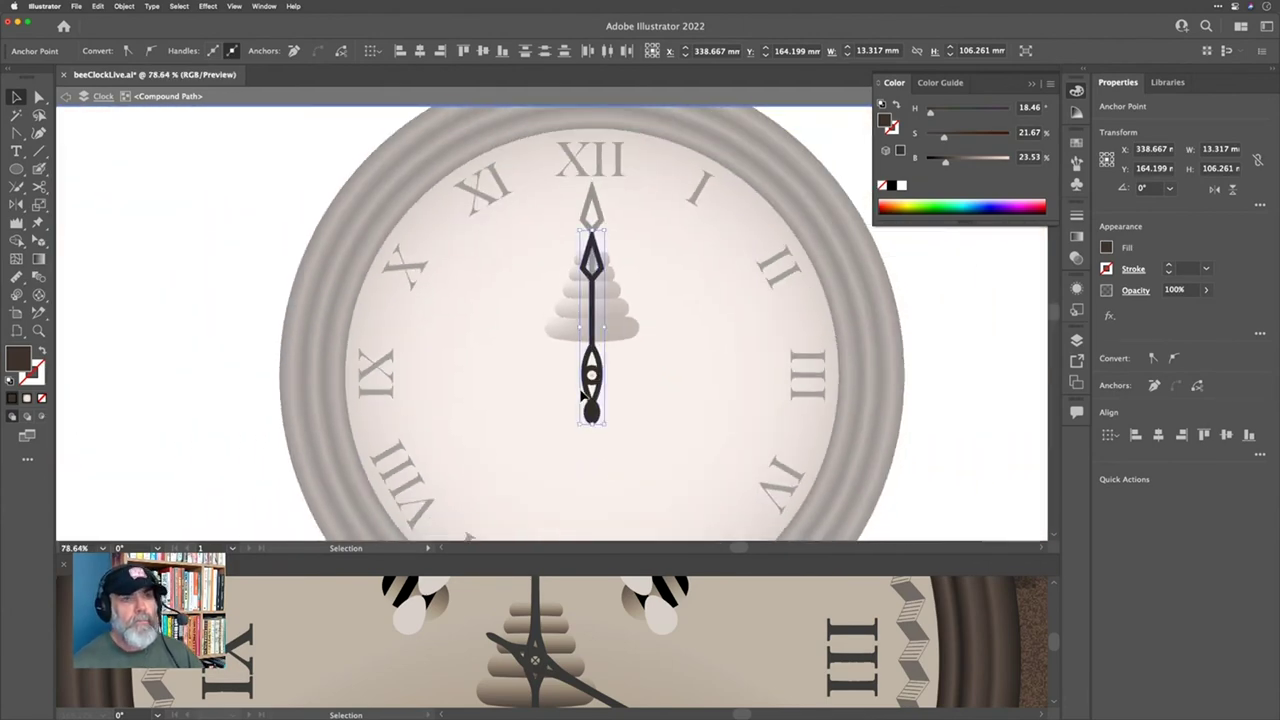
pyautogui.scroll(4, 601, 412)
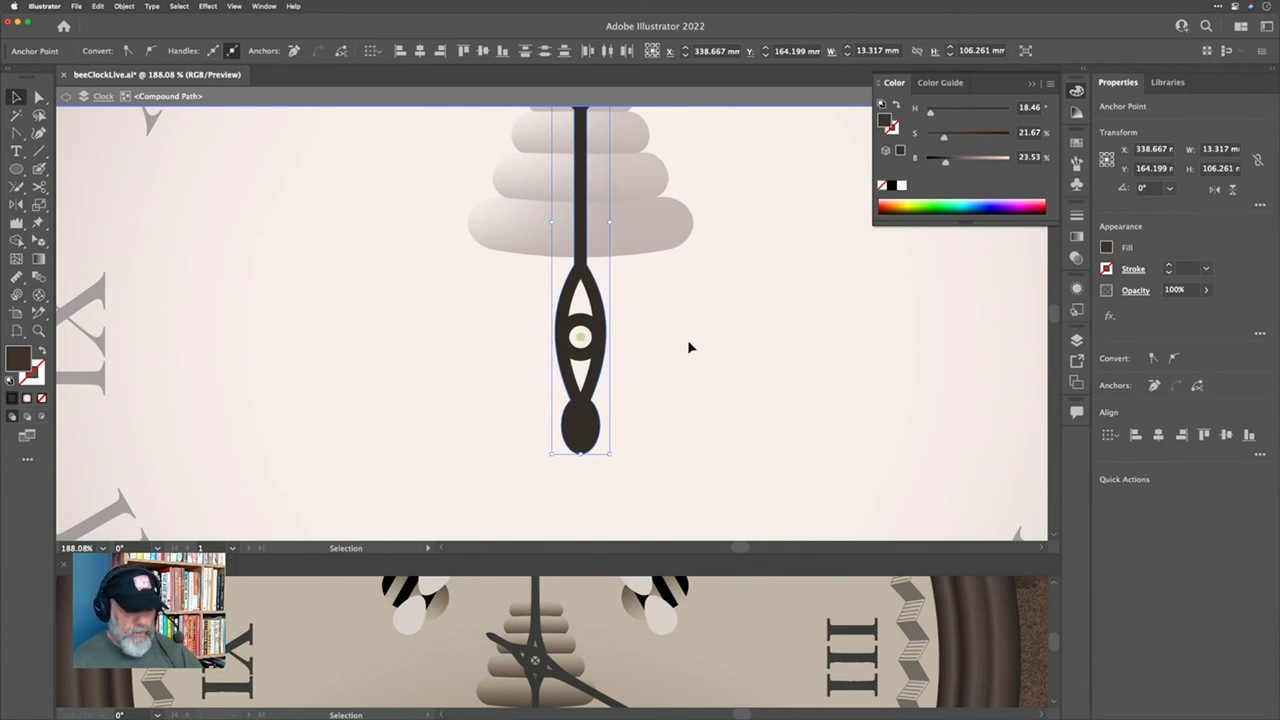
pyautogui.press('r')
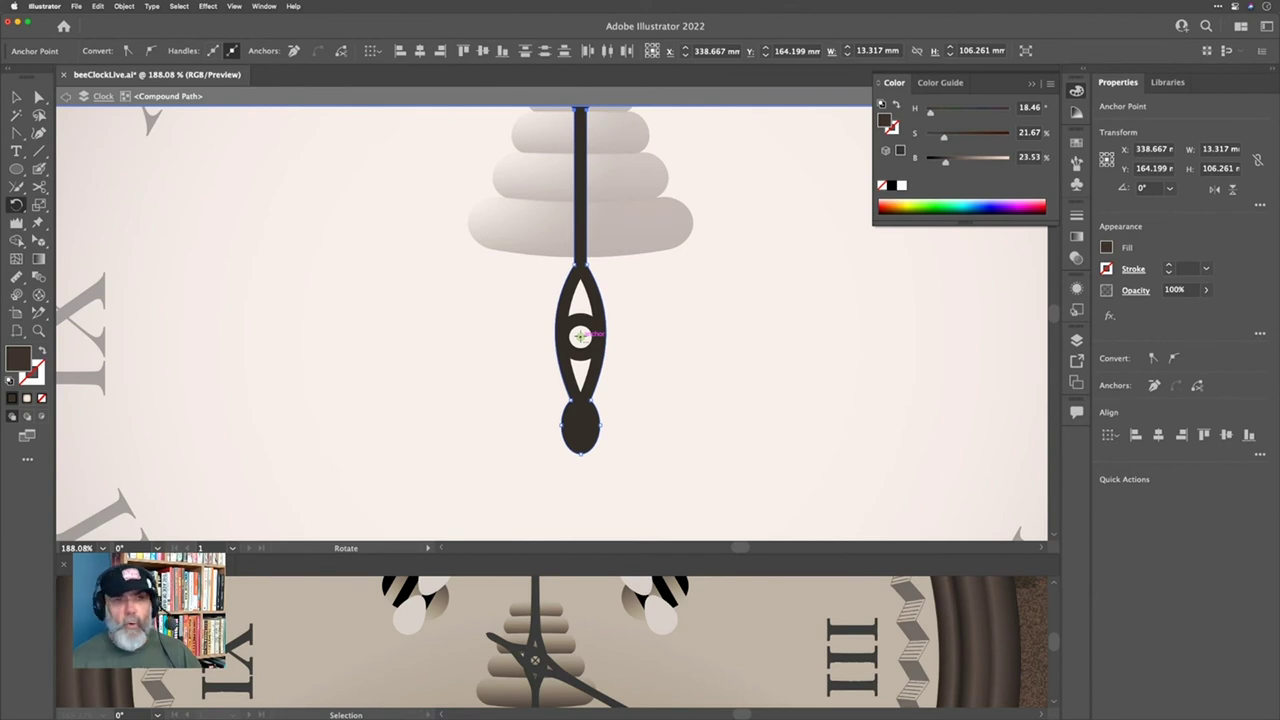
pyautogui.keyDown('alt'); pyautogui.click(580, 336); pyautogui.keyUp('alt')
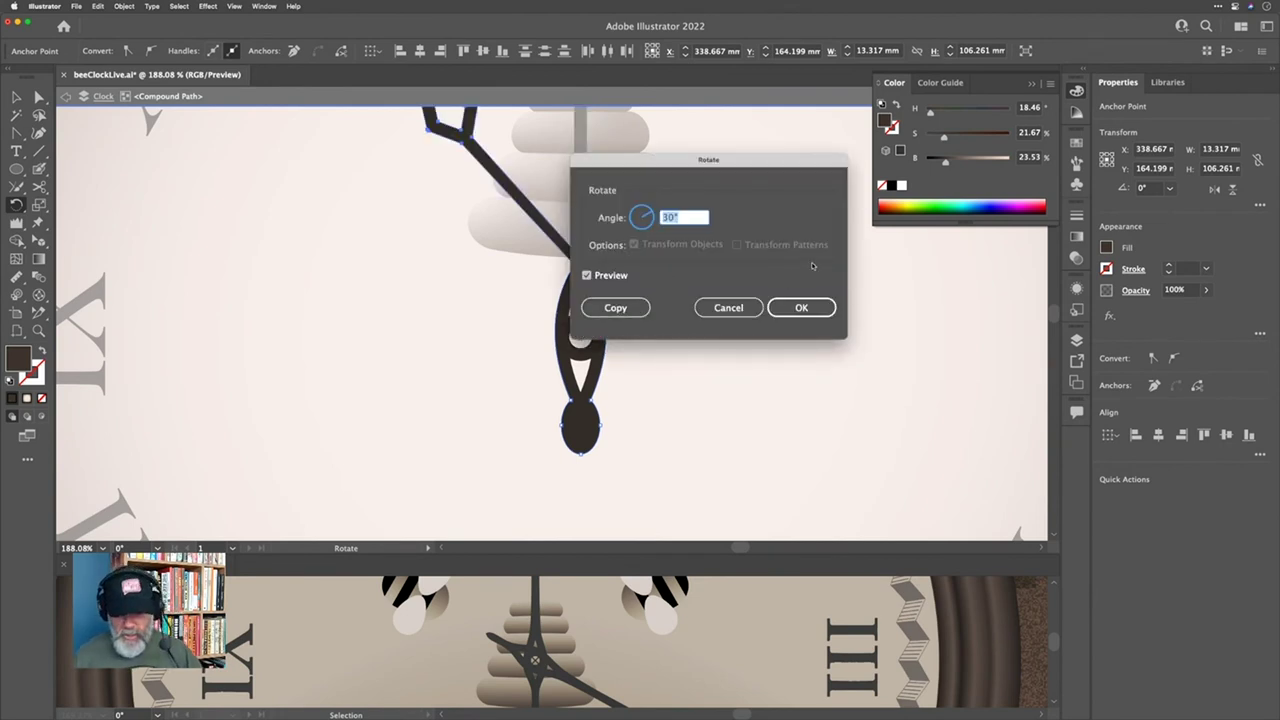
pyautogui.write('0')
pyautogui.press('Tab')
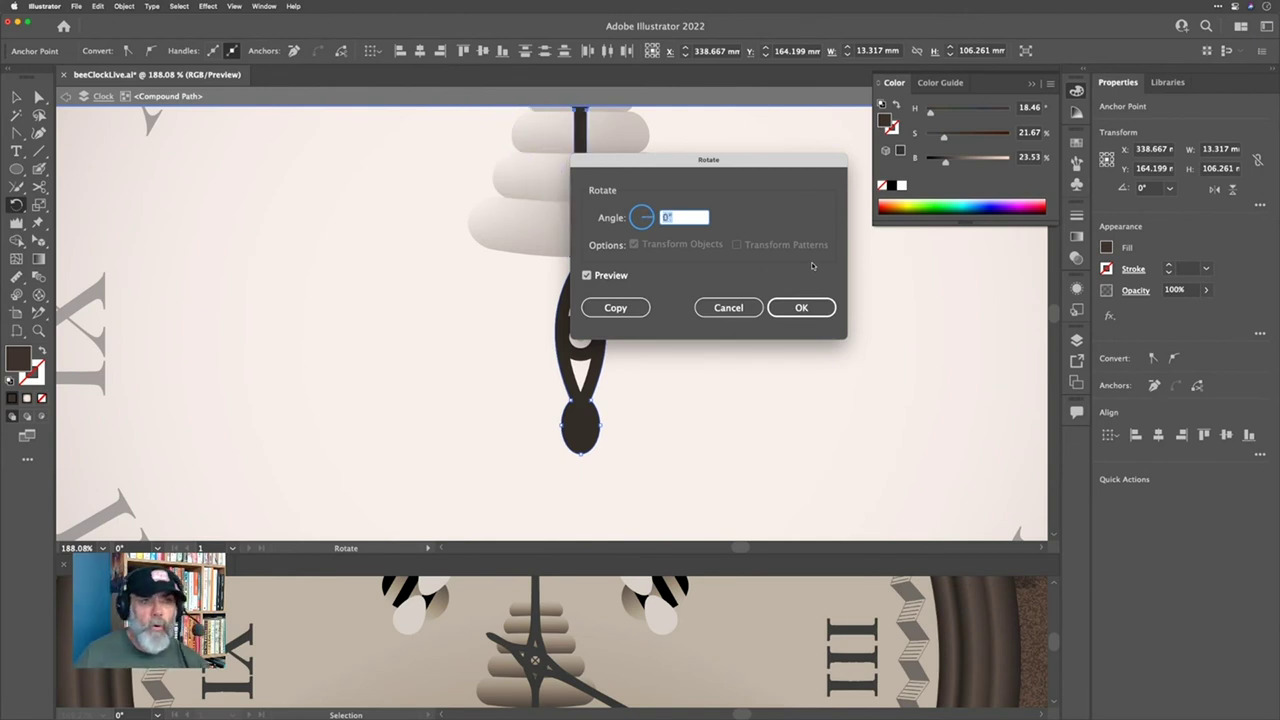
pyautogui.write('120')
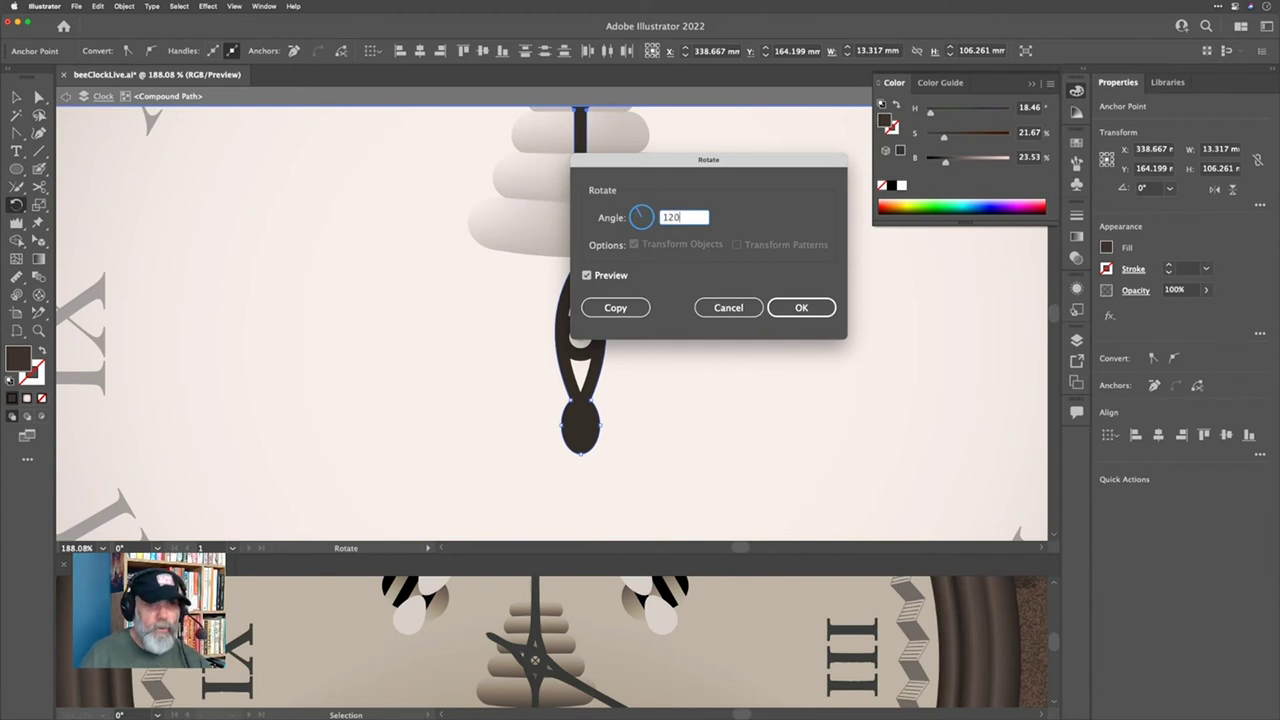
pyautogui.press('Tab')
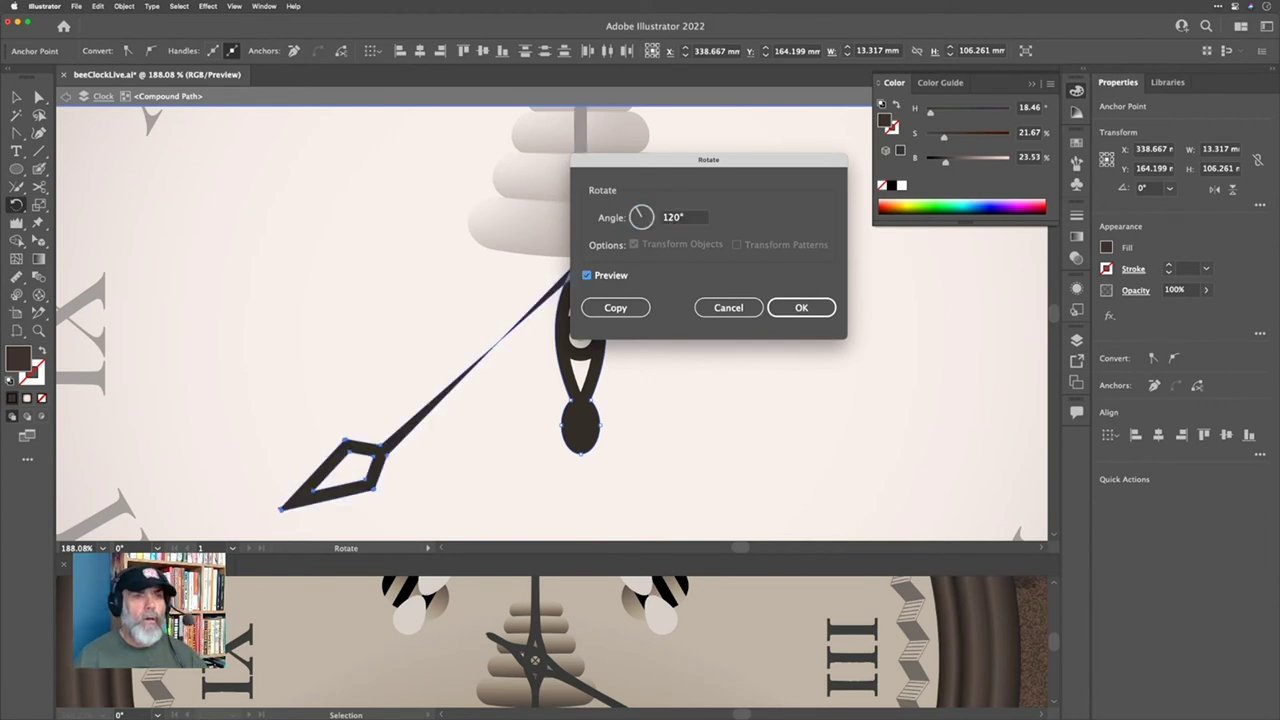
pyautogui.press('Escape')
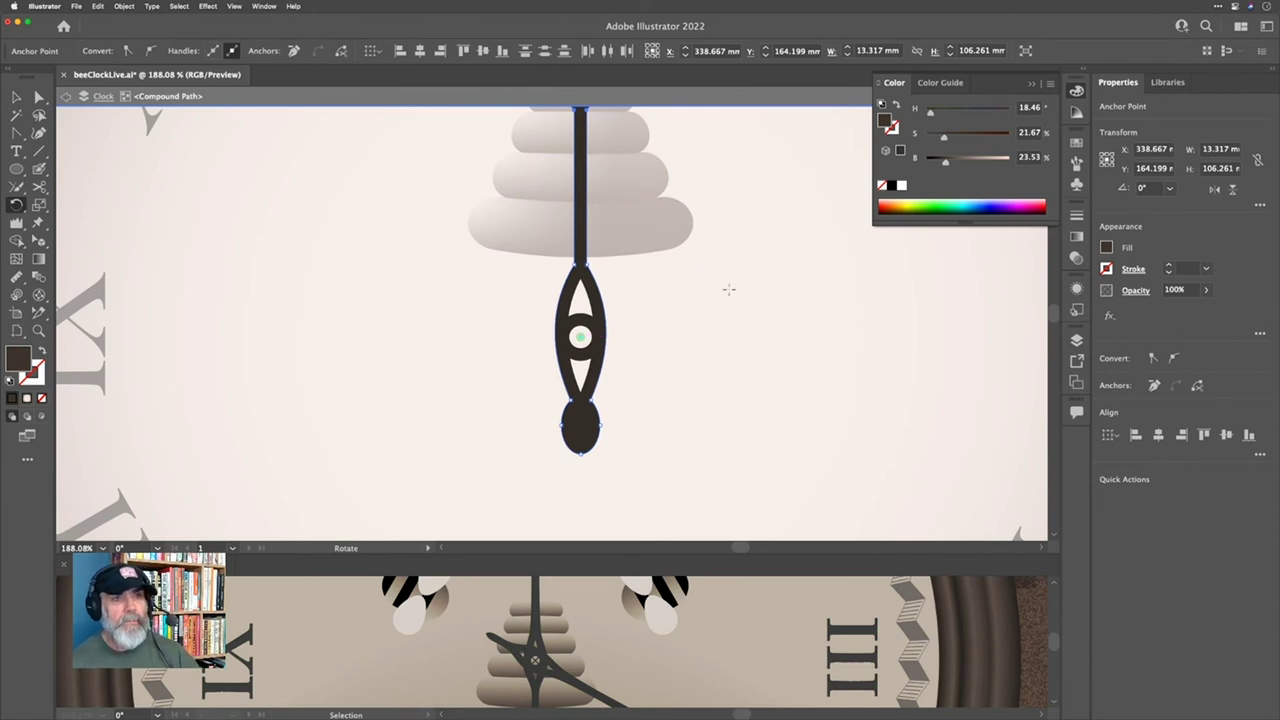
pyautogui.scroll(-5, 729, 289)
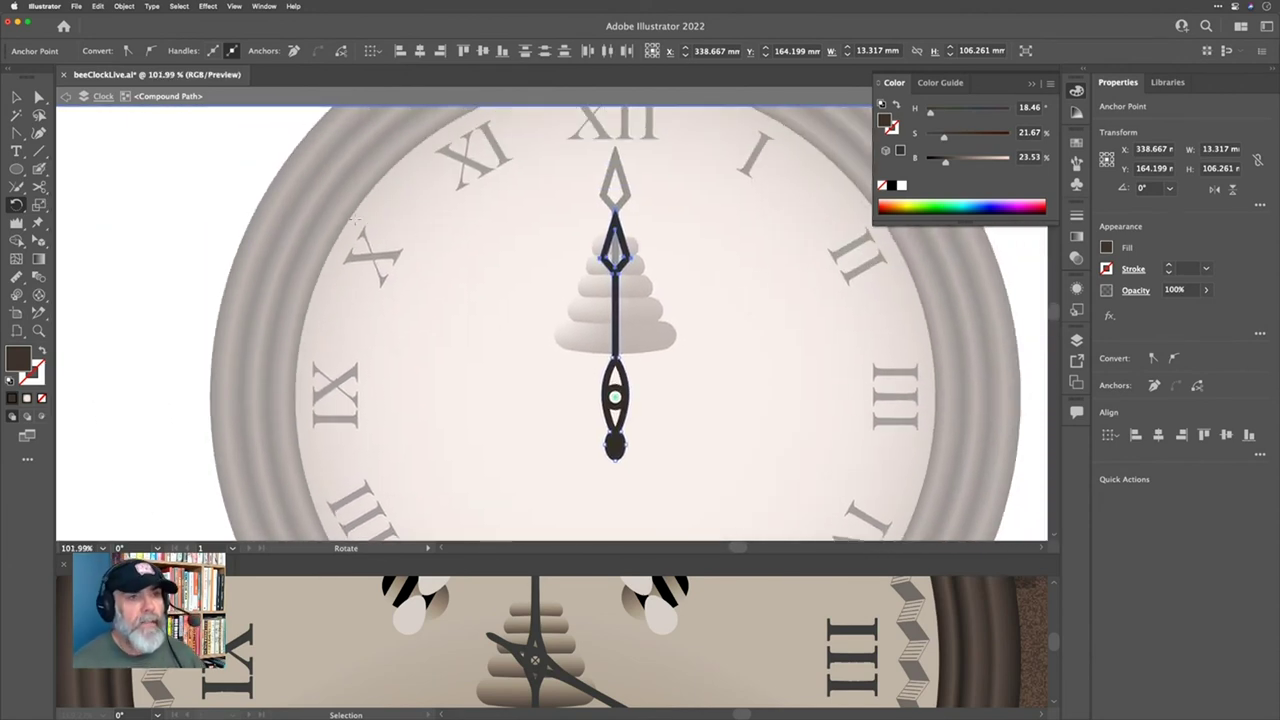
pyautogui.click(16, 97)
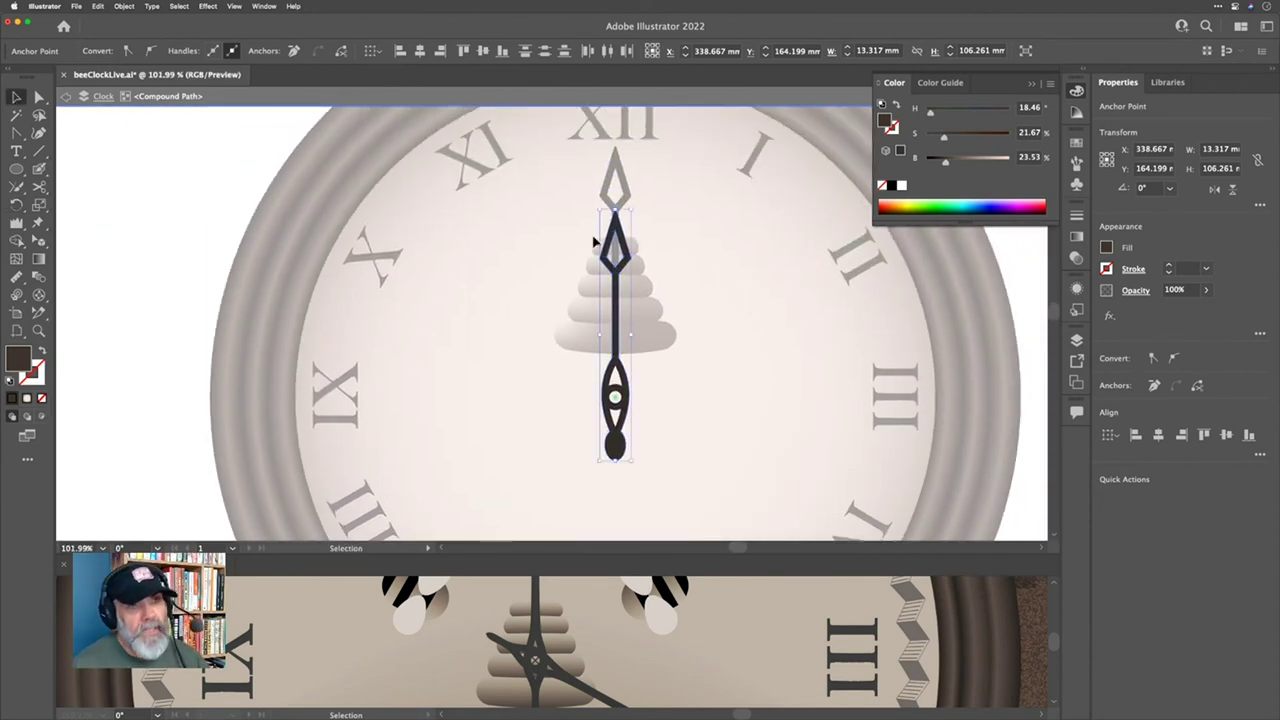
pyautogui.click(616, 300)
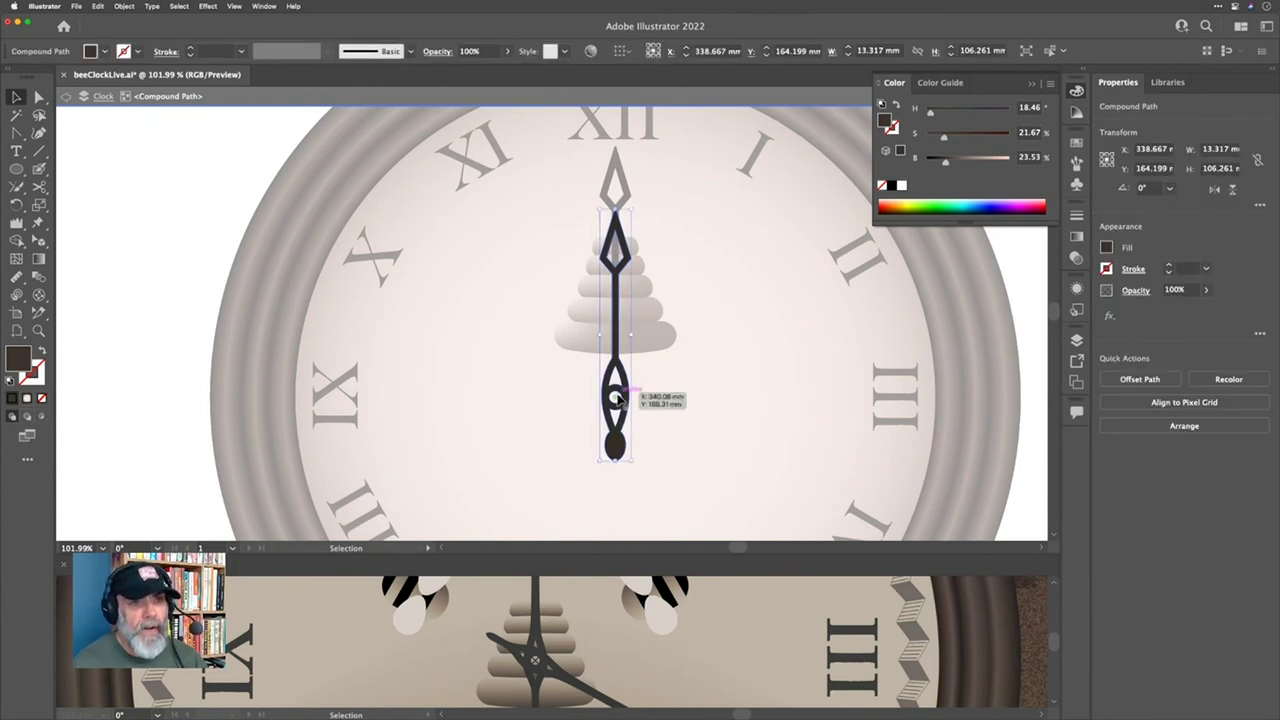
pyautogui.scroll(-3, 614, 428)
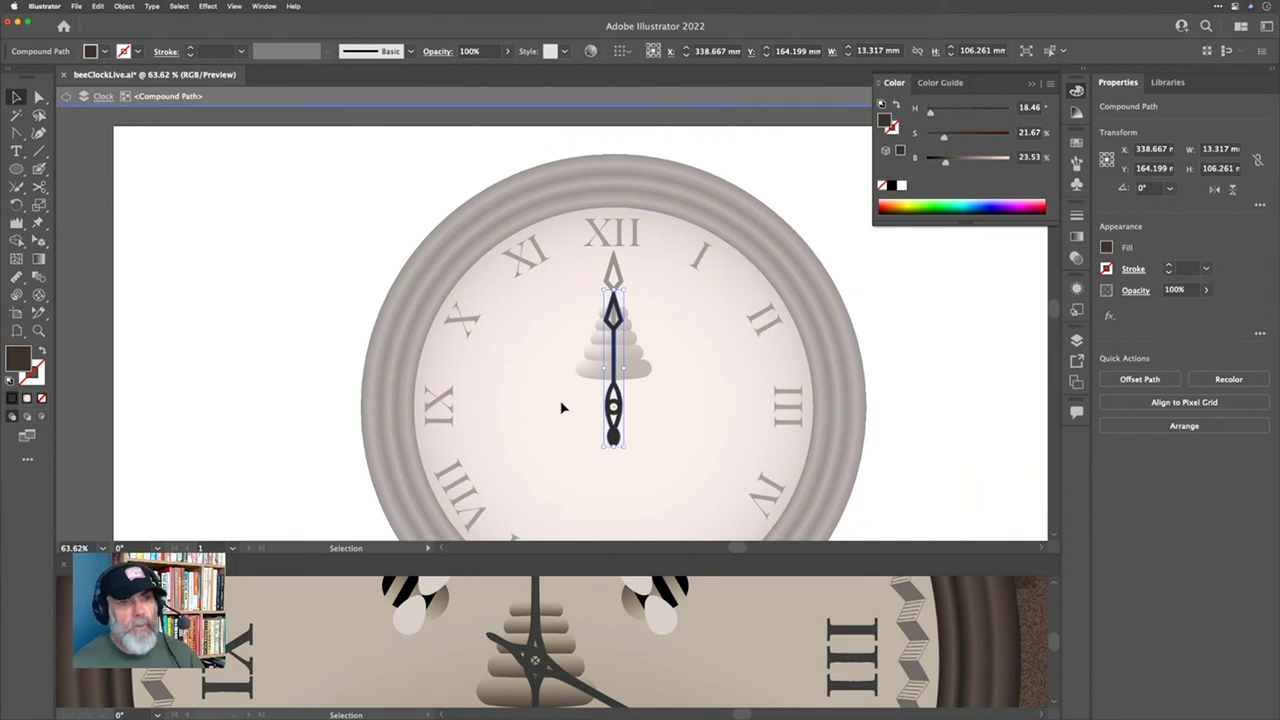
pyautogui.scroll(5, 629, 418)
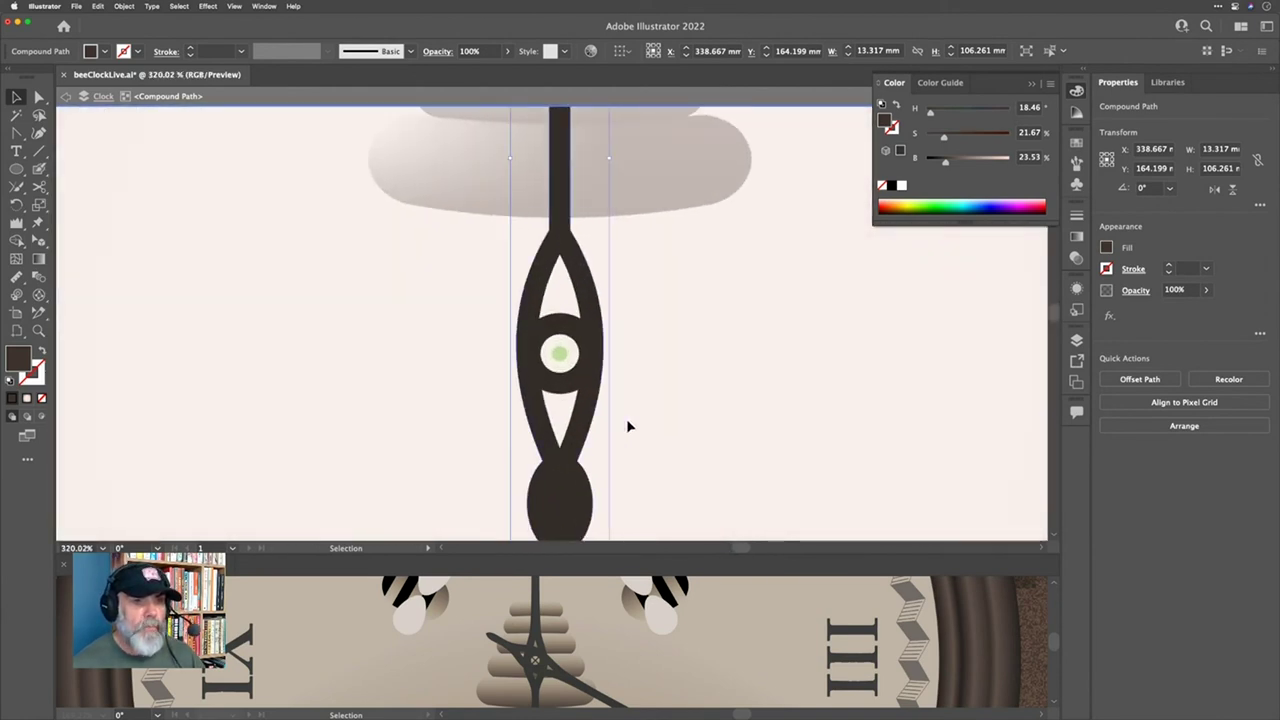
pyautogui.press('r')
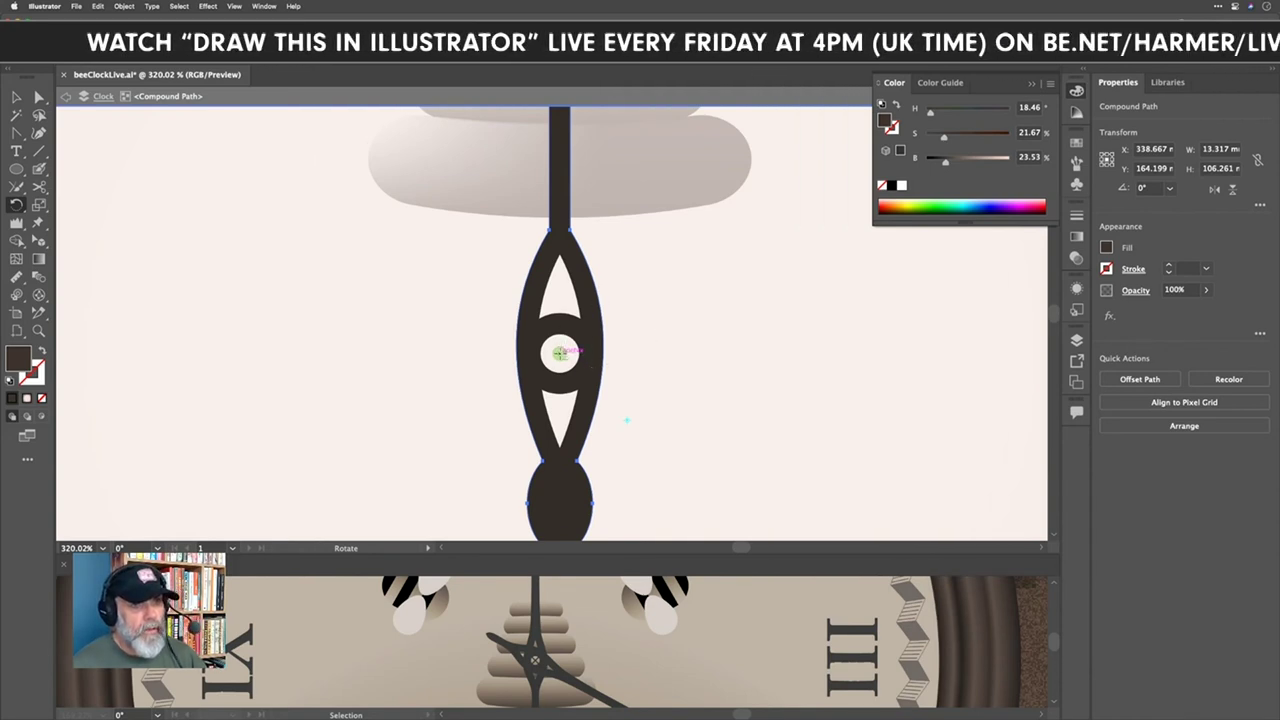
pyautogui.keyDown('alt'); pyautogui.click(559, 353); pyautogui.keyUp('alt')
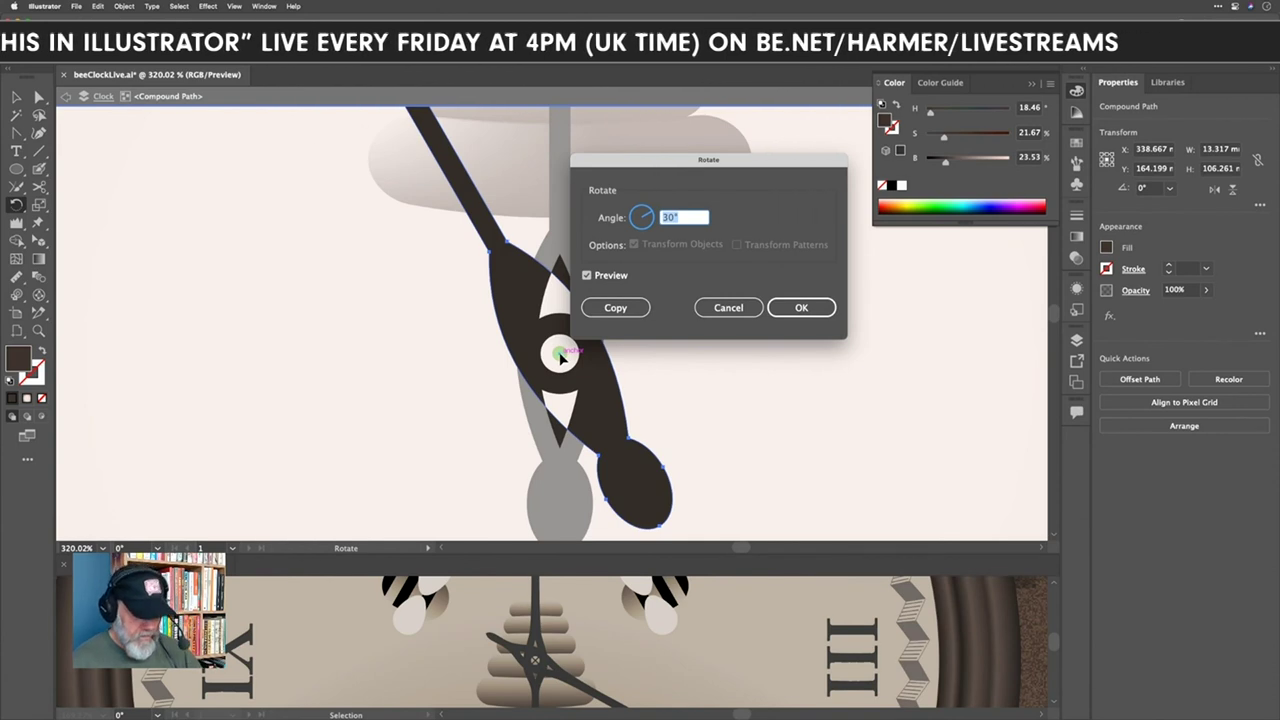
pyautogui.click(738, 308)
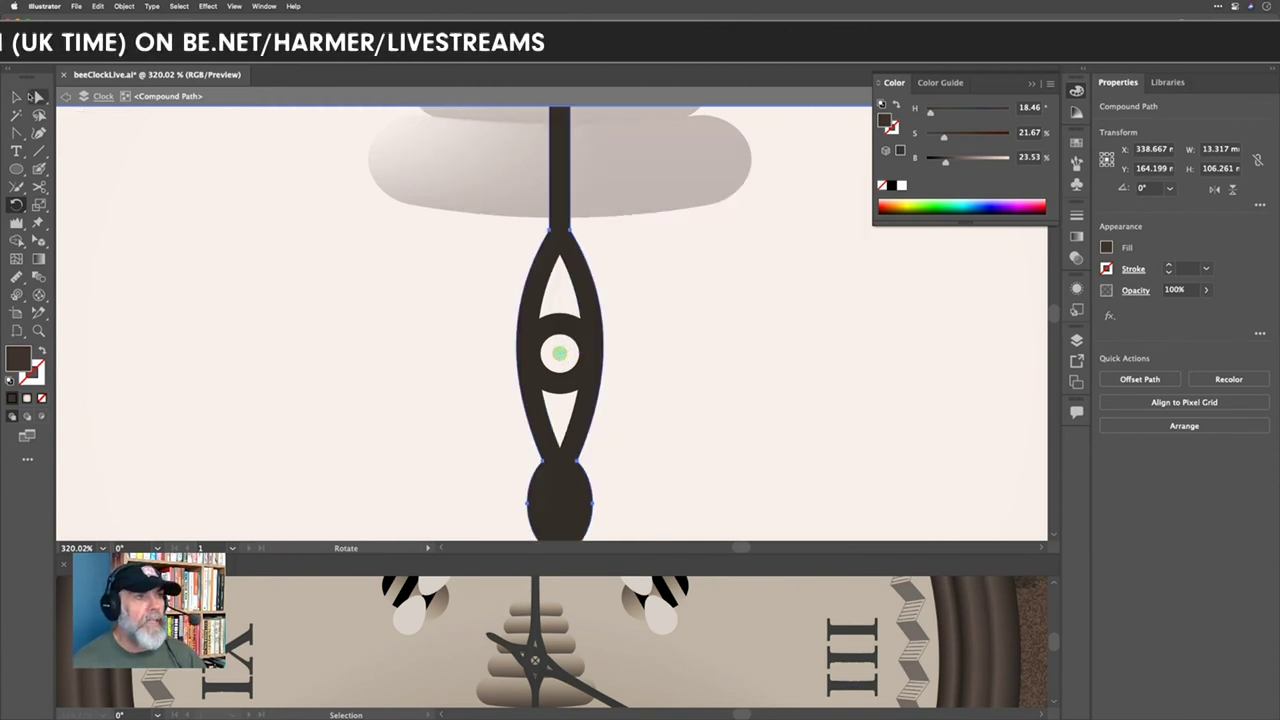
# Step: Exit isolation mode and rotate the shorter clock hand by -120° about the green centre dot, then deselect it
pyautogui.click(17, 97)
pyautogui.doubleClick(669, 273)
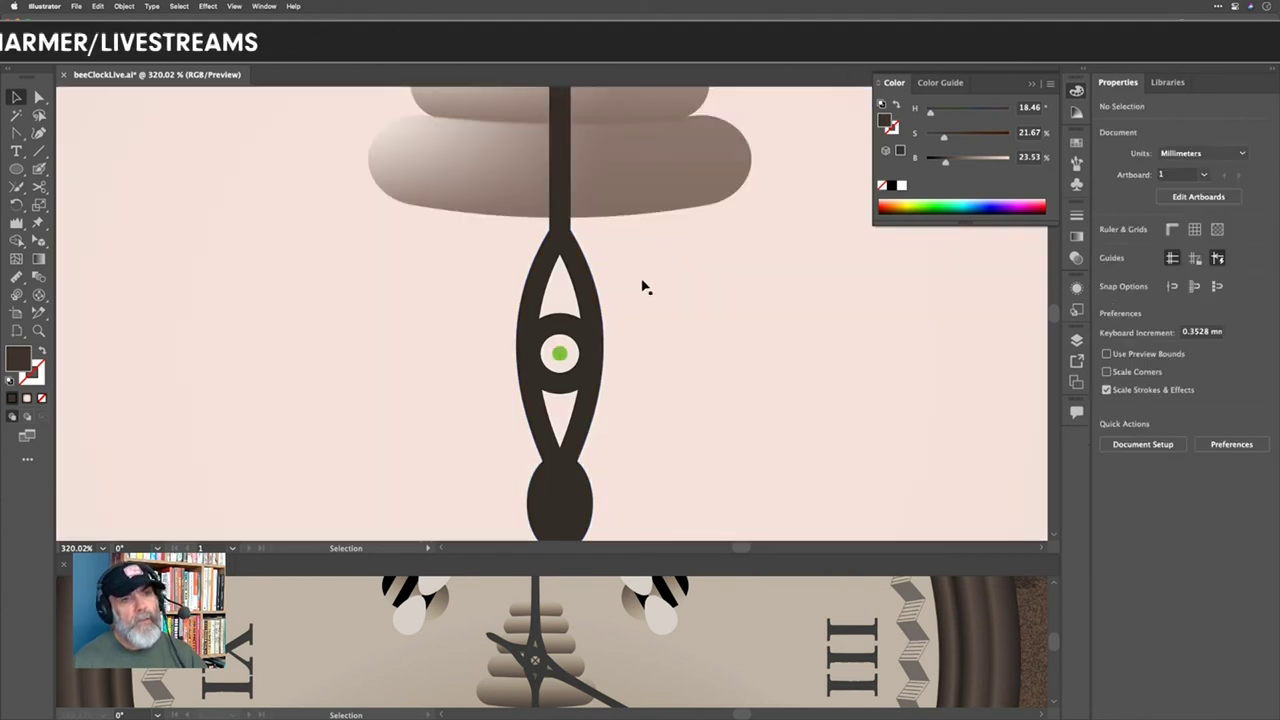
pyautogui.click(585, 300)
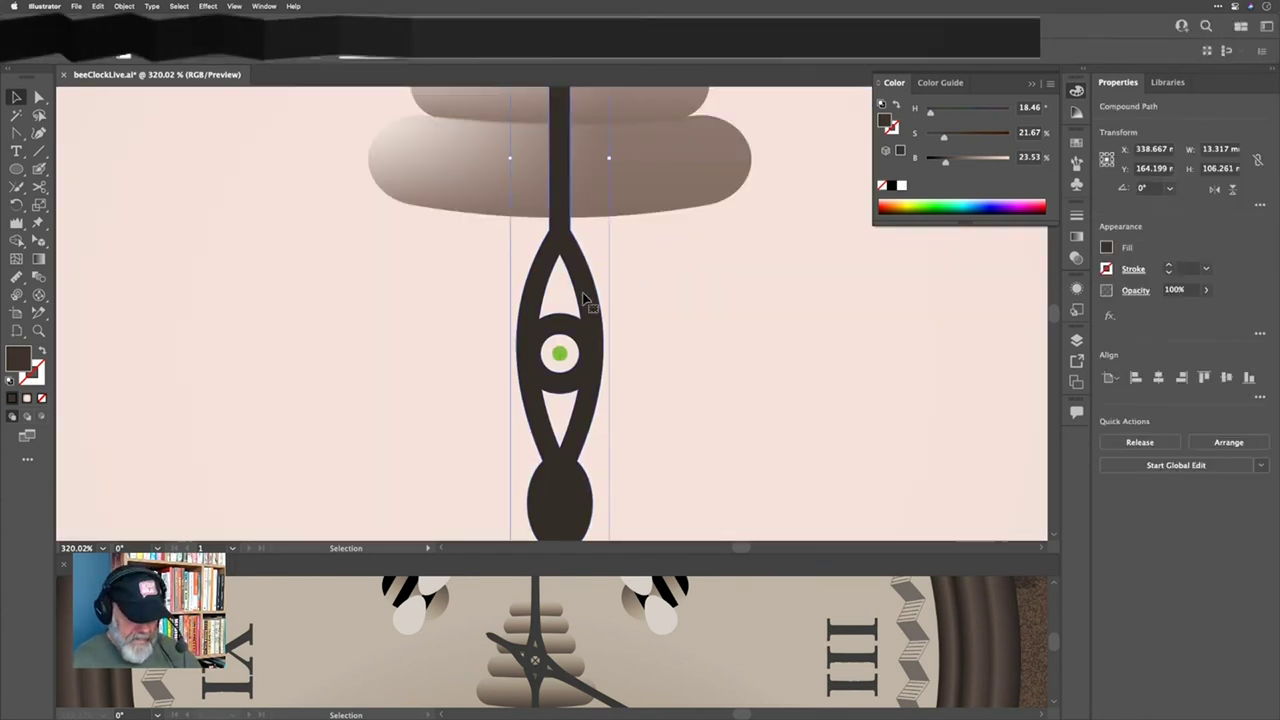
pyautogui.press('r')
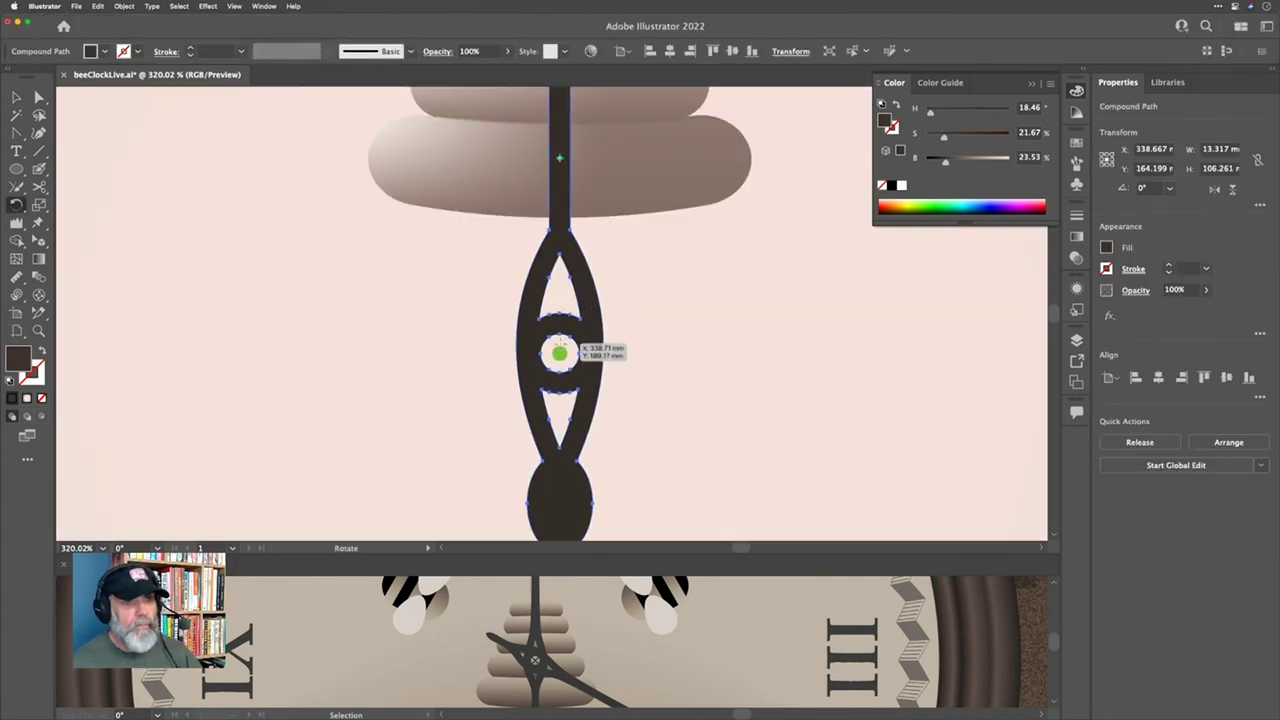
pyautogui.keyDown('alt'); pyautogui.click(560, 354); pyautogui.keyUp('alt')
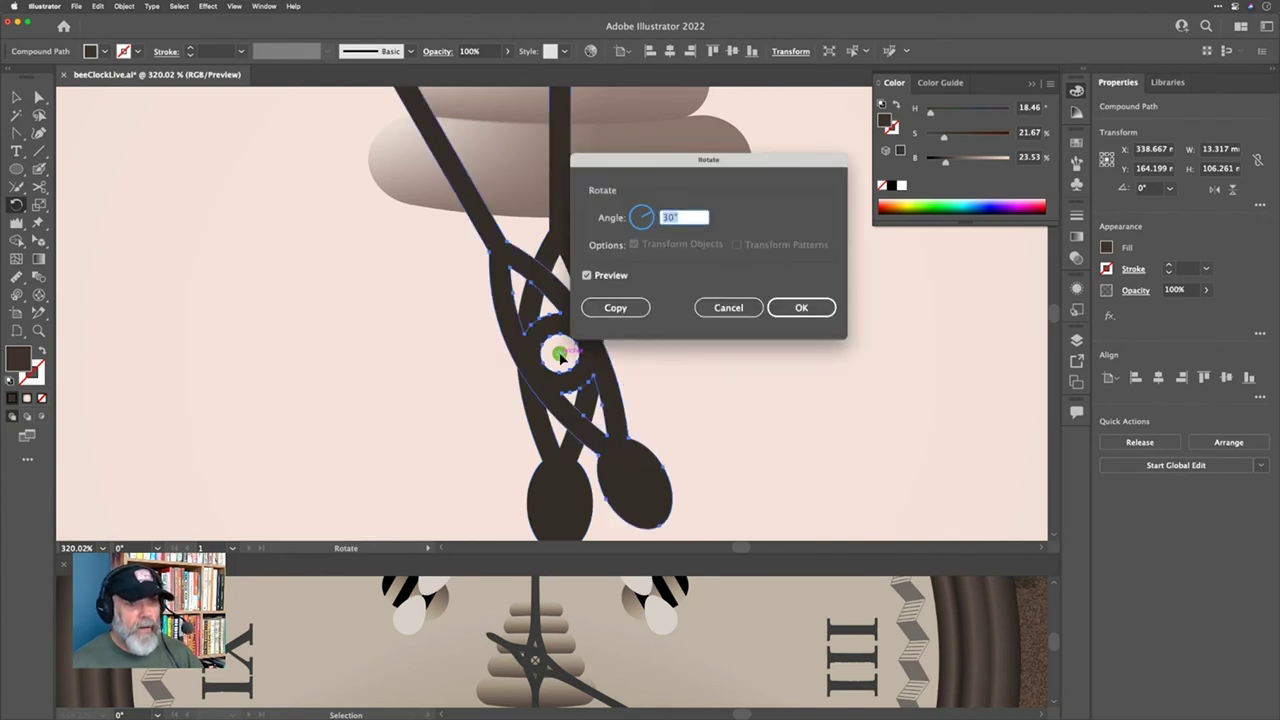
pyautogui.write('-120')
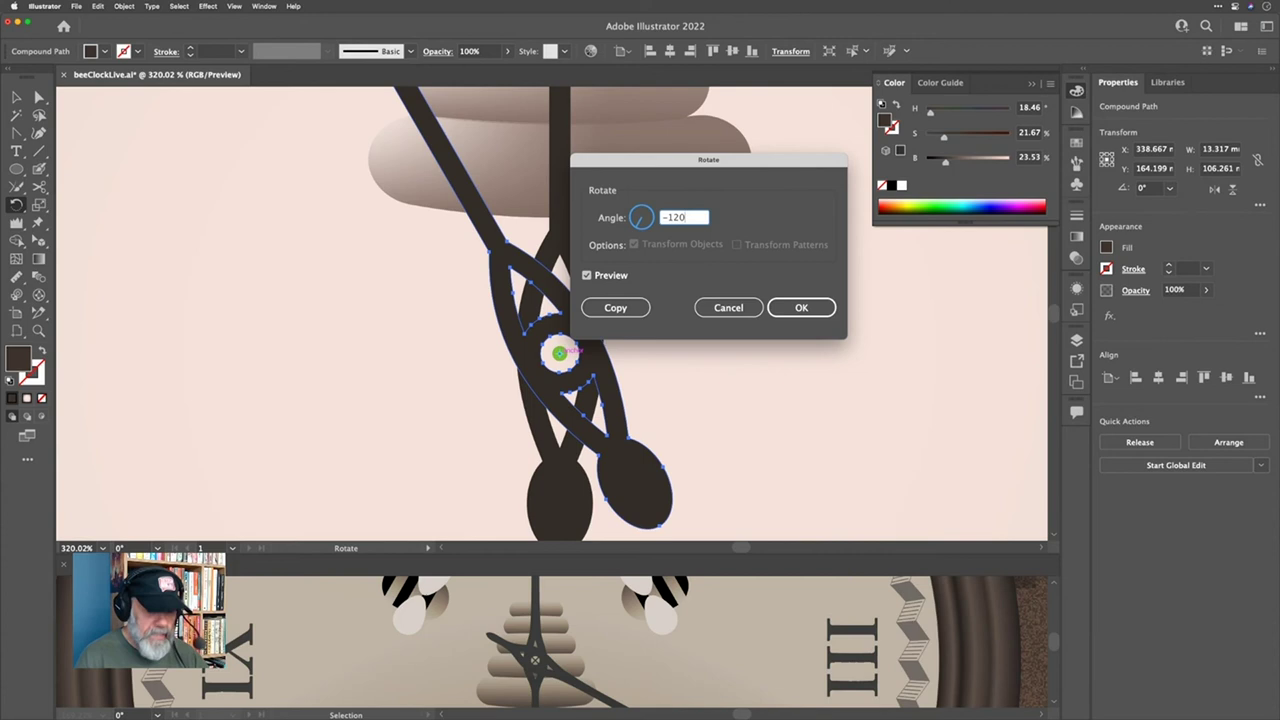
pyautogui.press('Tab')
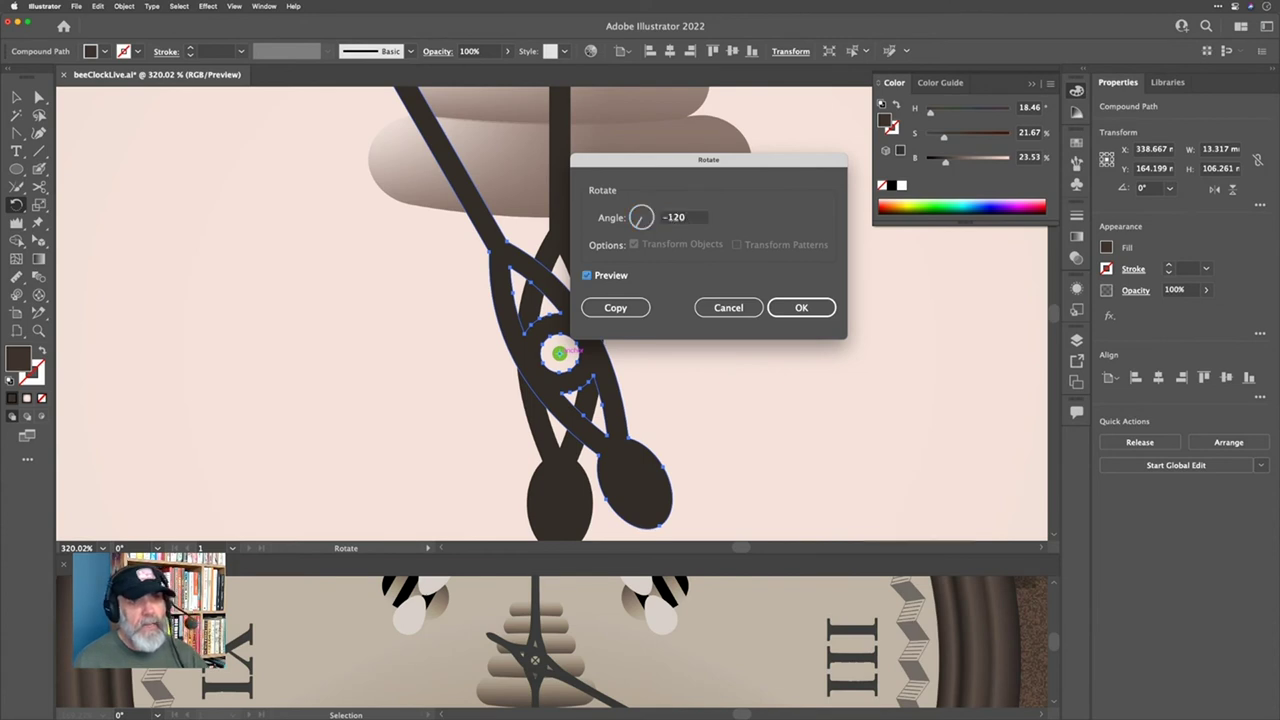
pyautogui.click(810, 306)
pyautogui.press('v')
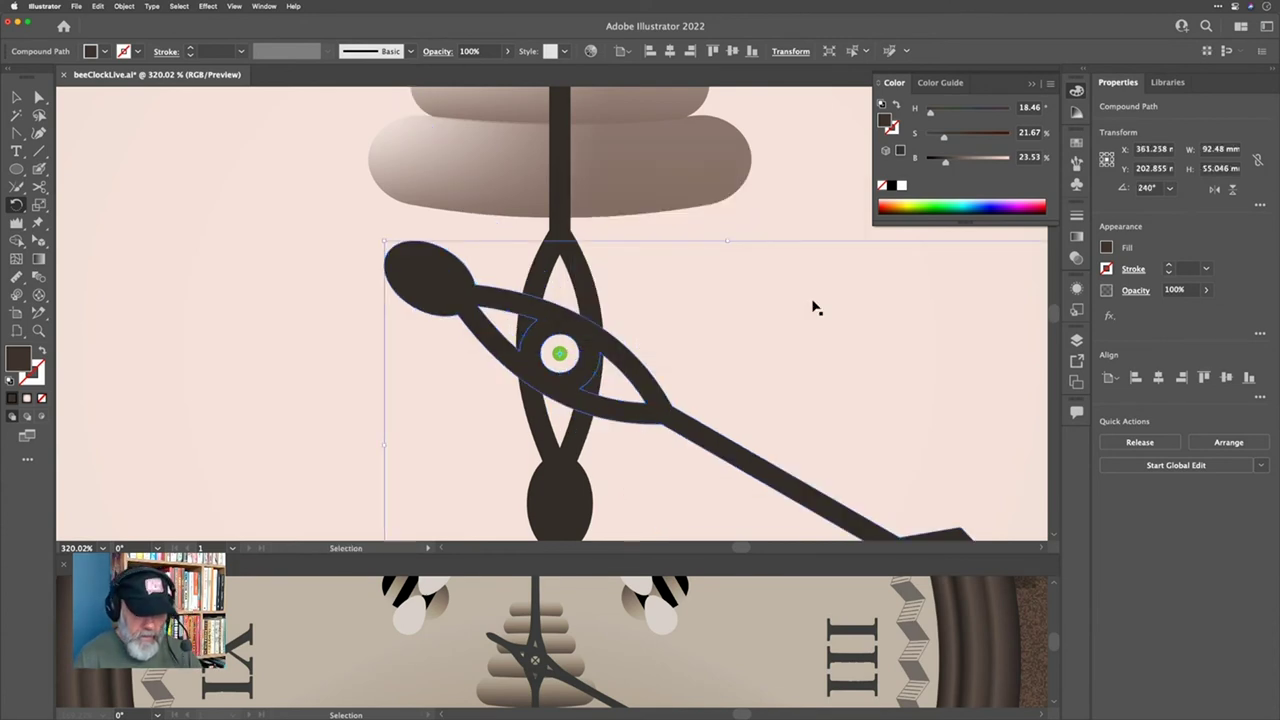
pyautogui.hotkey('ctrl', '0')
pyautogui.press('r')
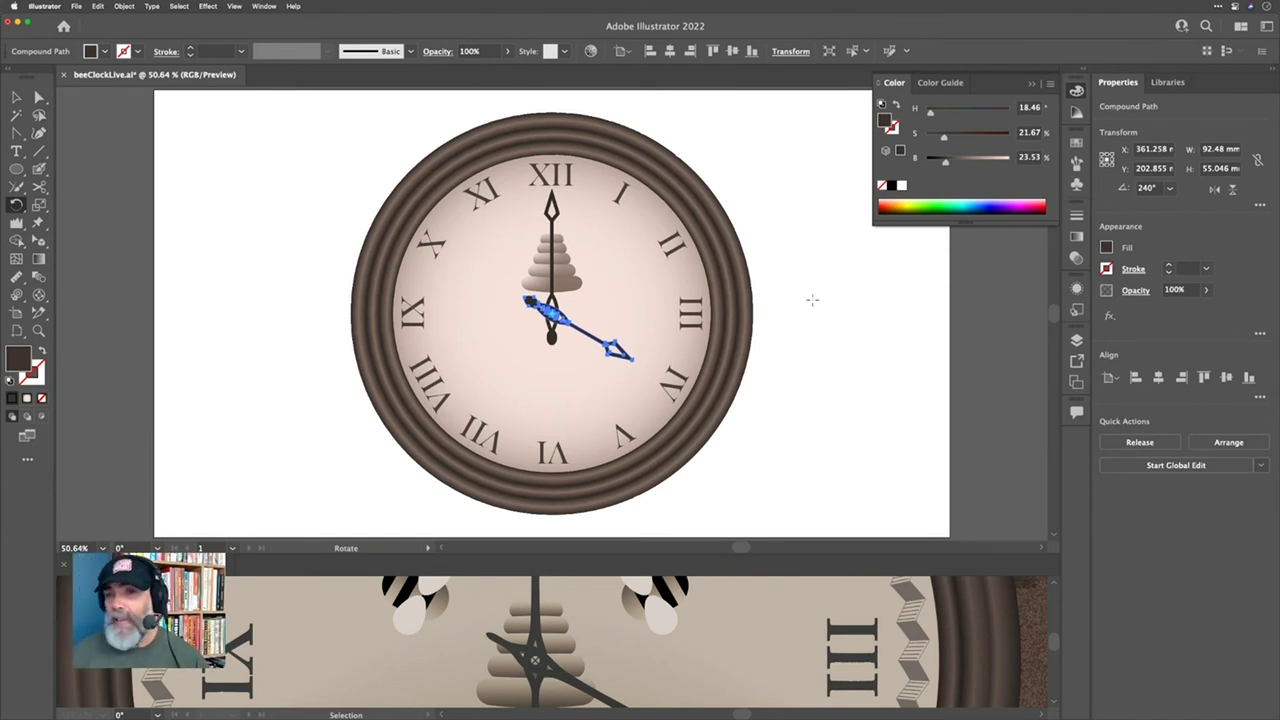
pyautogui.press('v')
pyautogui.click(812, 299)
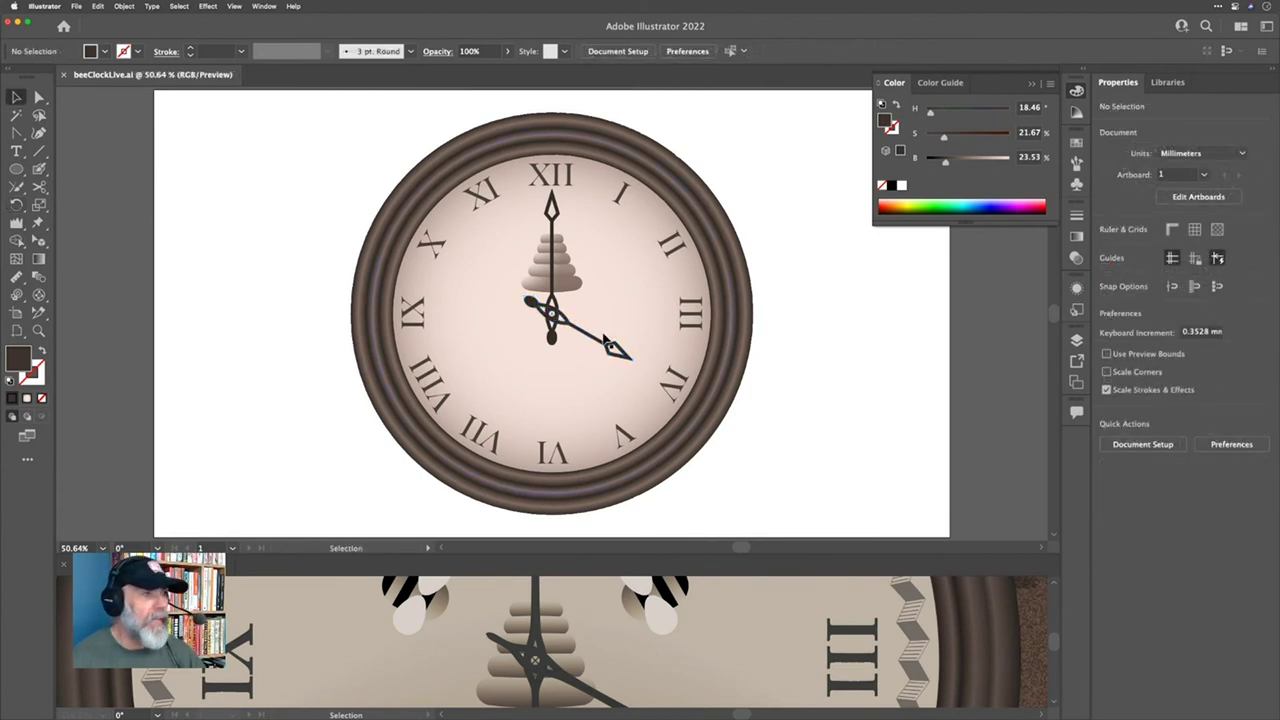
# Step: Fit the whole reference illustration in its window and compare it with the working clock
pyautogui.click(693, 606)
pyautogui.press('super+0')
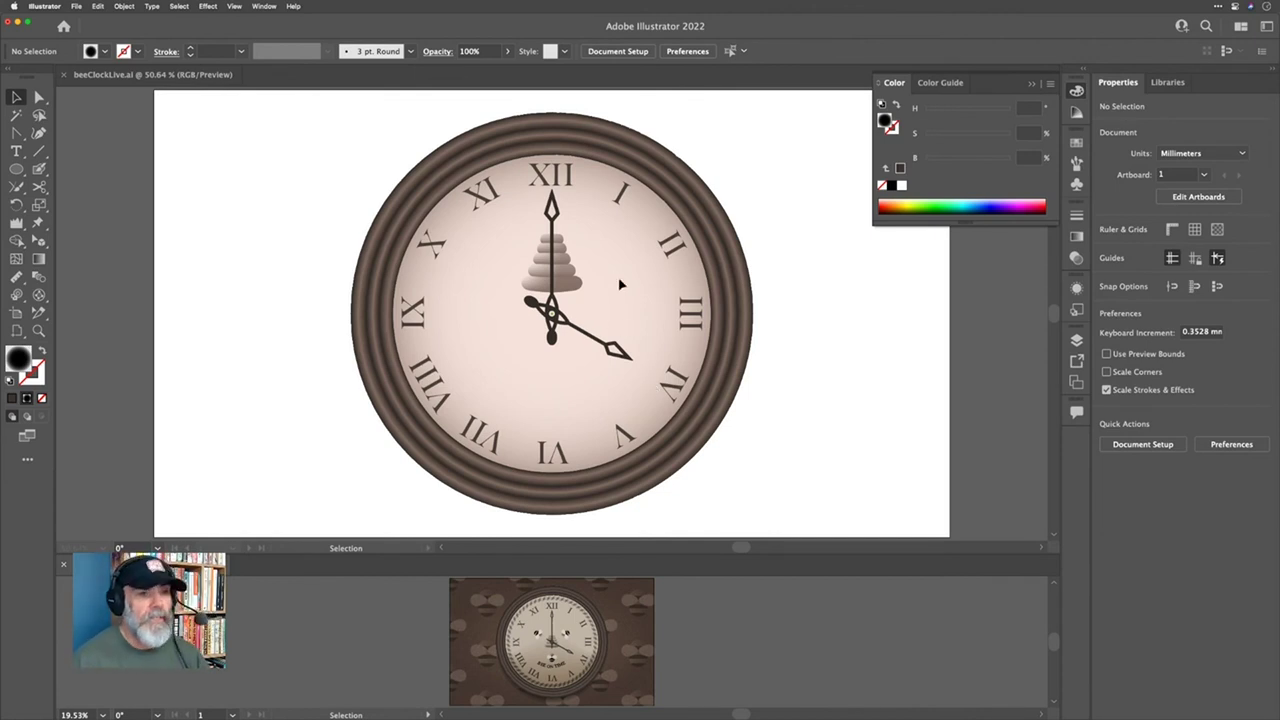
pyautogui.scroll(3, 588, 325)
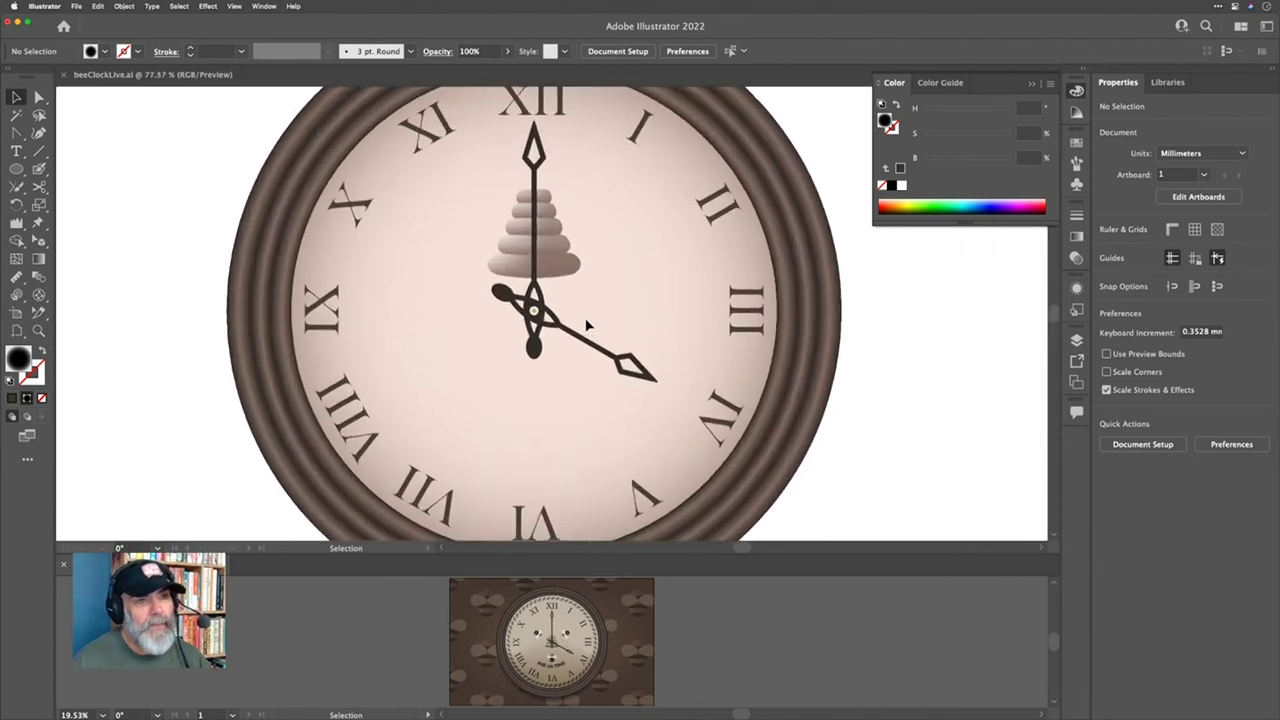
pyautogui.scroll(-3, 588, 325)
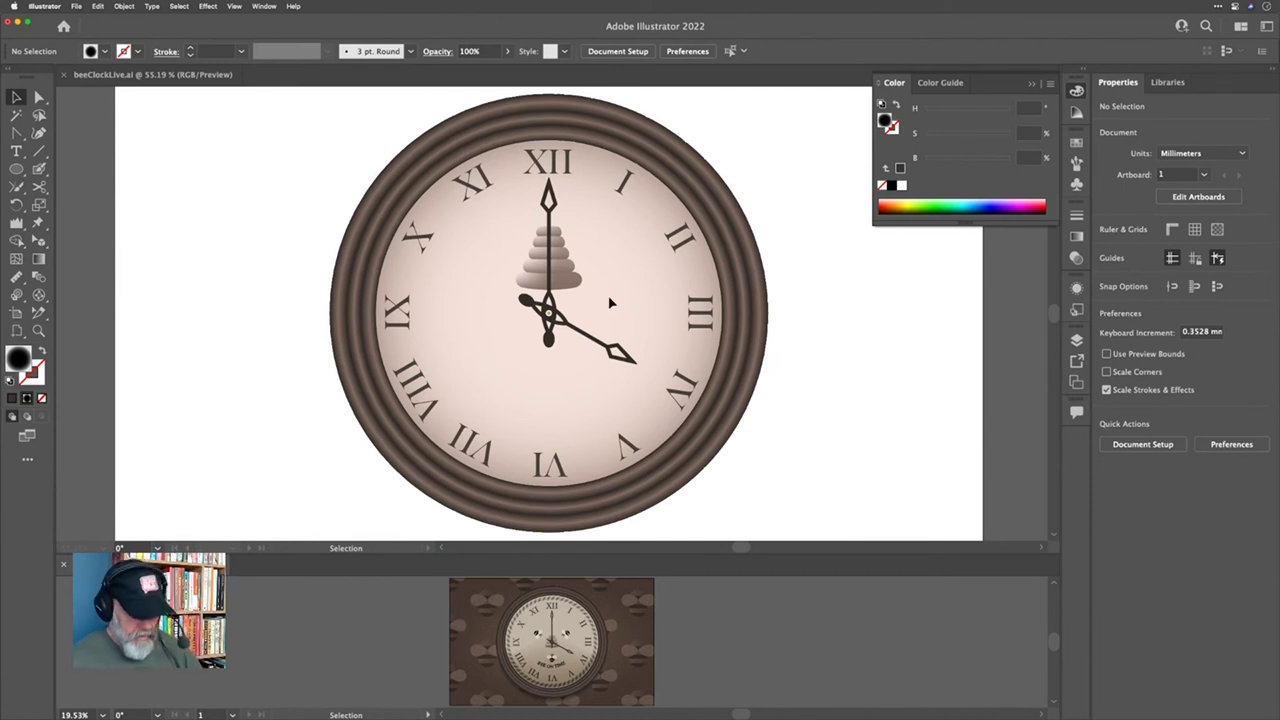
# Step: Duplicate the clock-face ellipse in front as a circle with default white fill and black stroke, scaled about its centre to about 197 mm
pyautogui.click(665, 273)
pyautogui.click(714, 205)
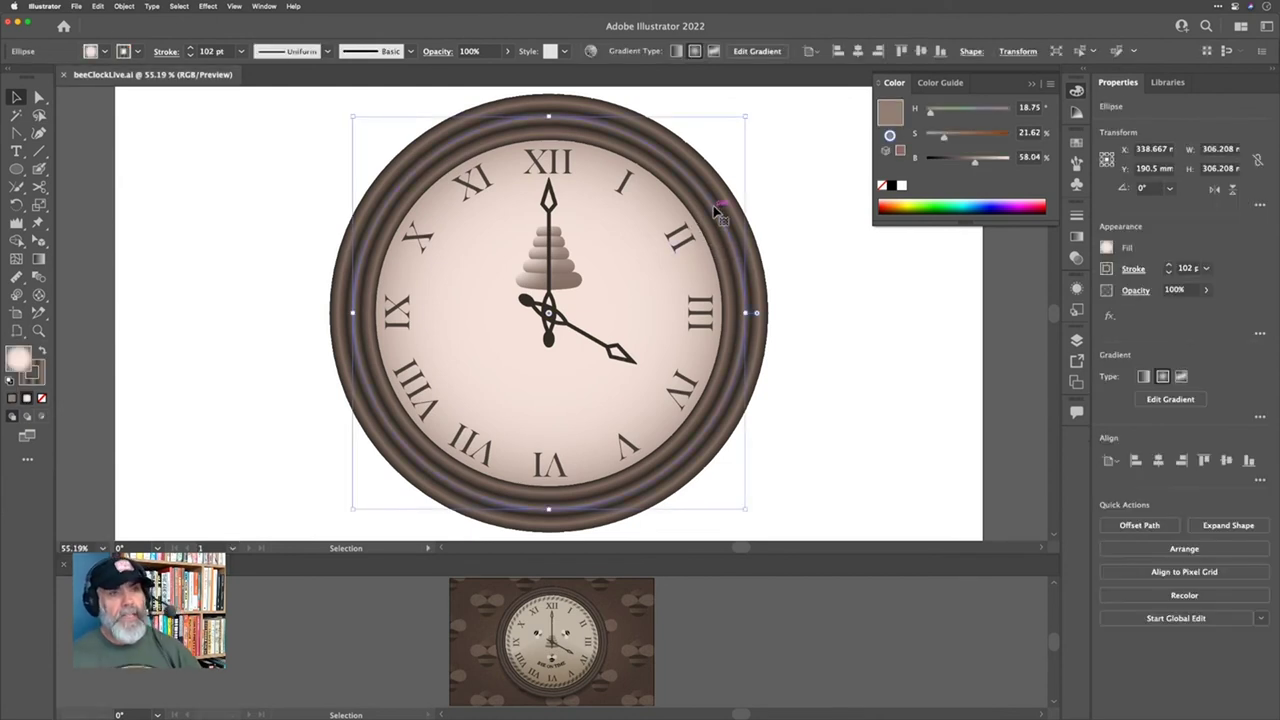
pyautogui.press('a')
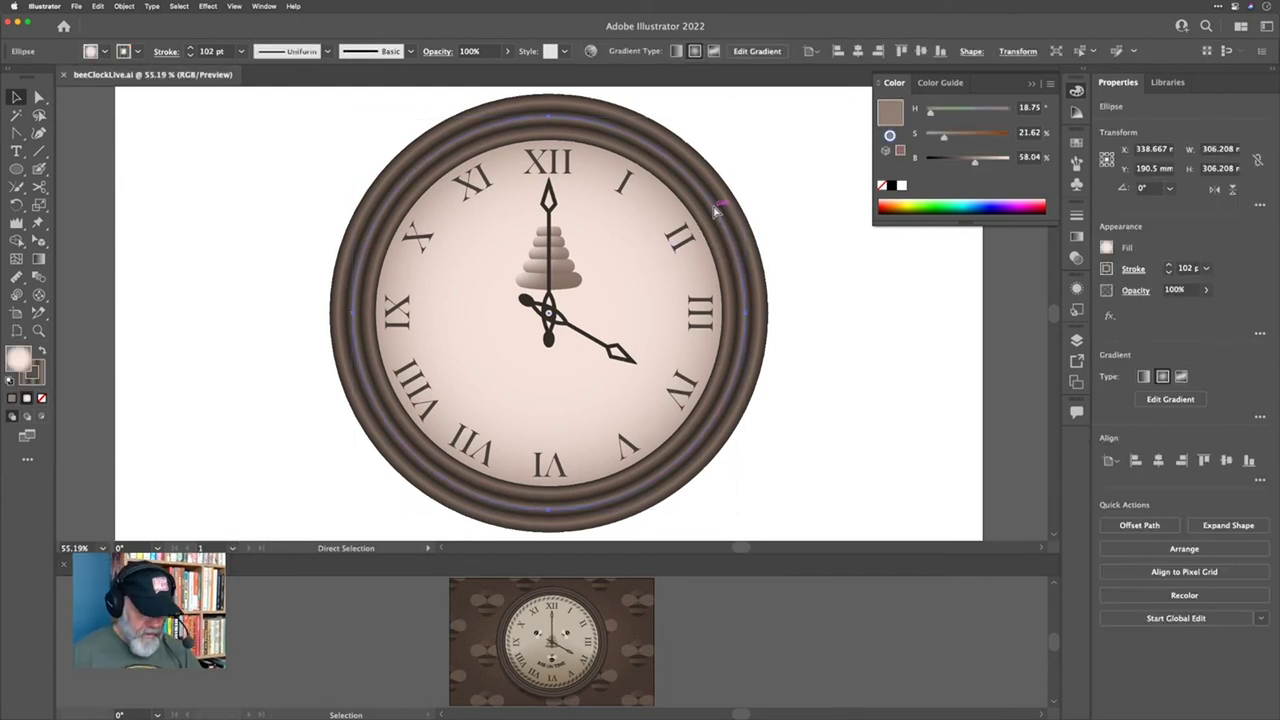
pyautogui.press('v')
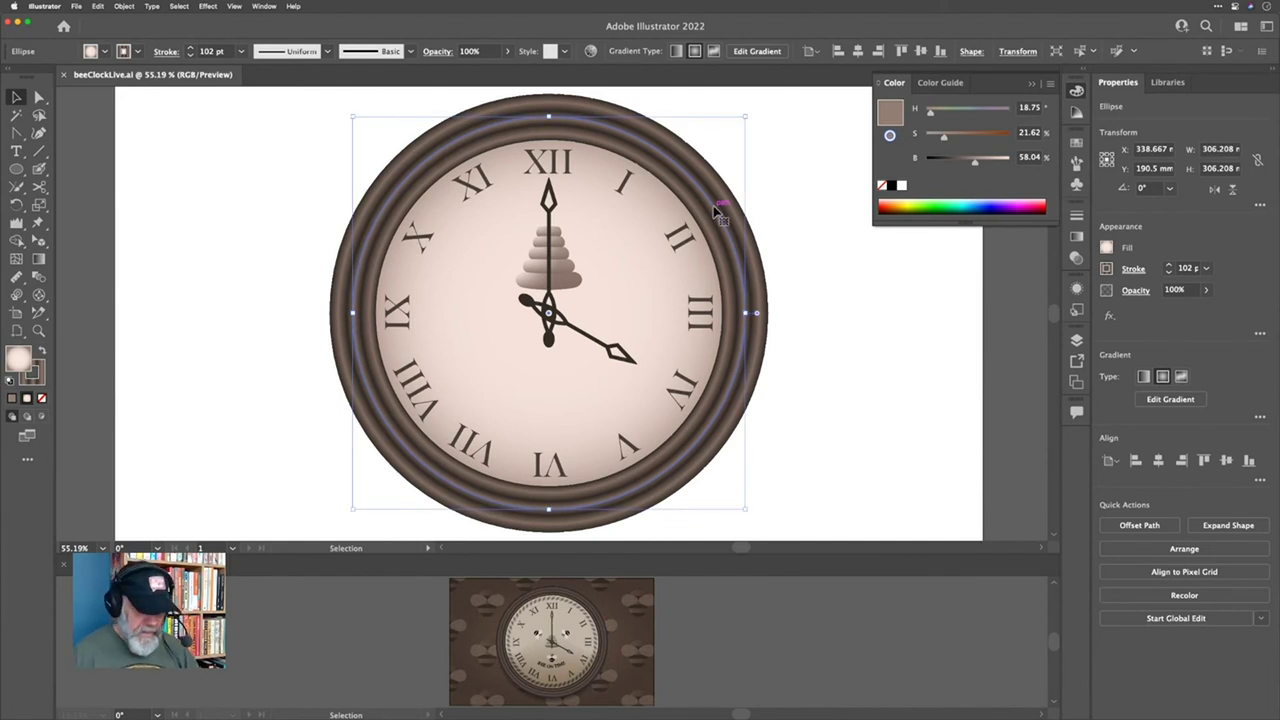
pyautogui.press('a')
pyautogui.press('v')
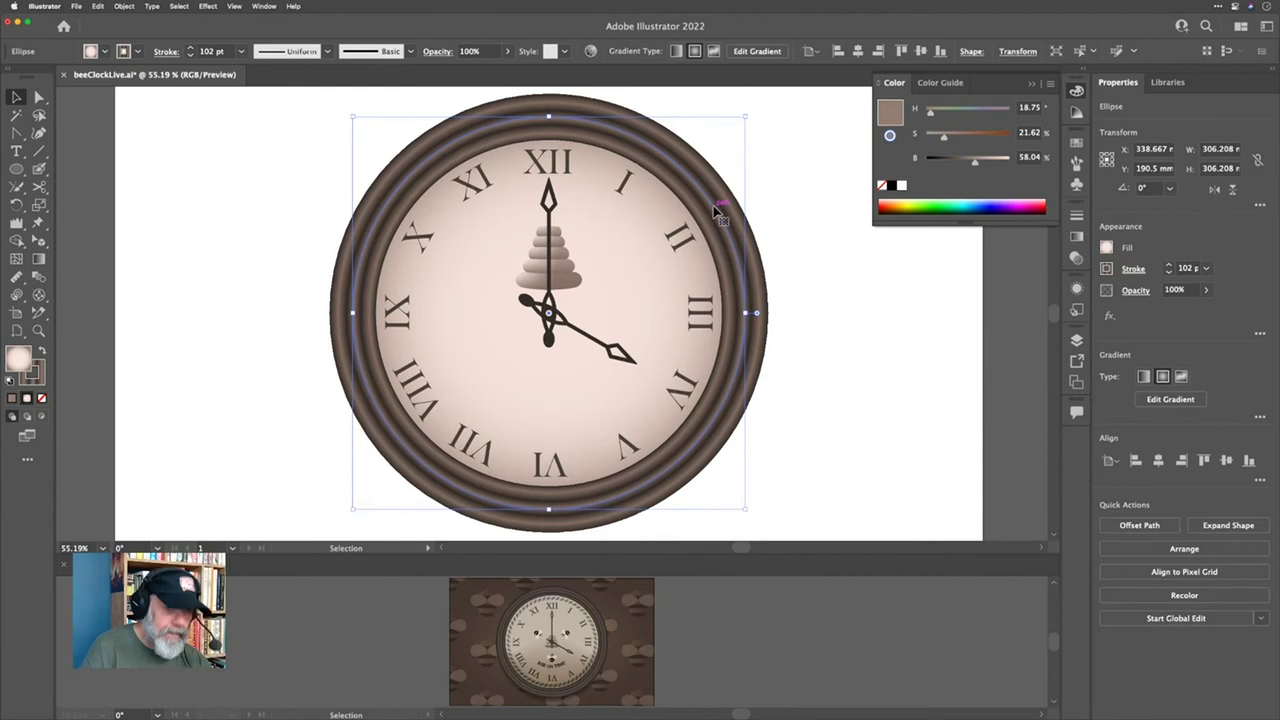
pyautogui.press('d')
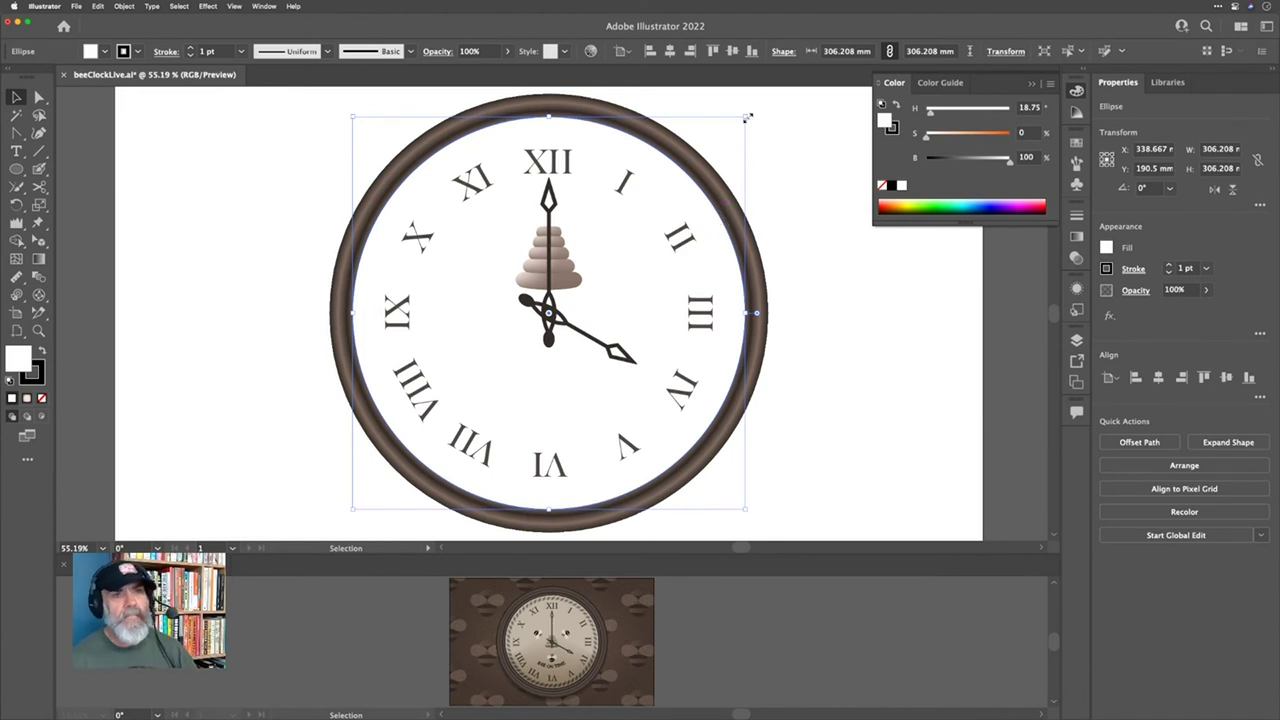
pyautogui.moveTo(747, 118); pyautogui.dragTo(676, 186)
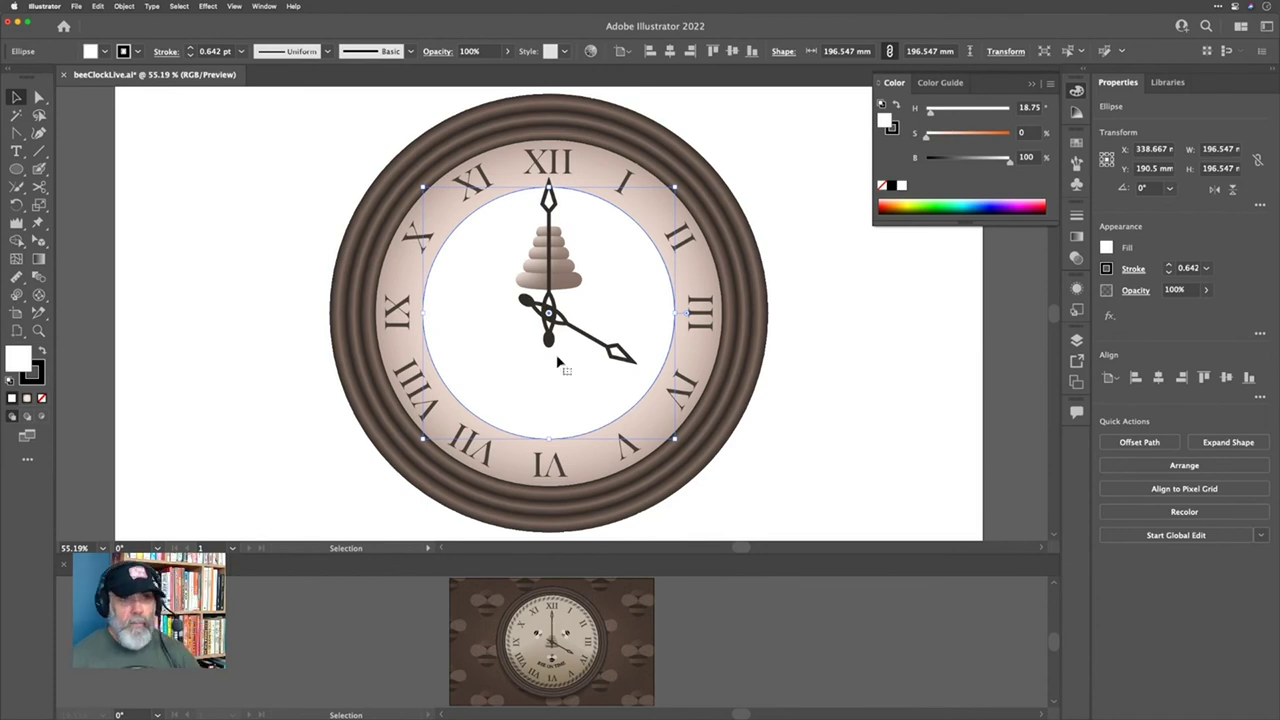
pyautogui.scroll(3, 579, 441)
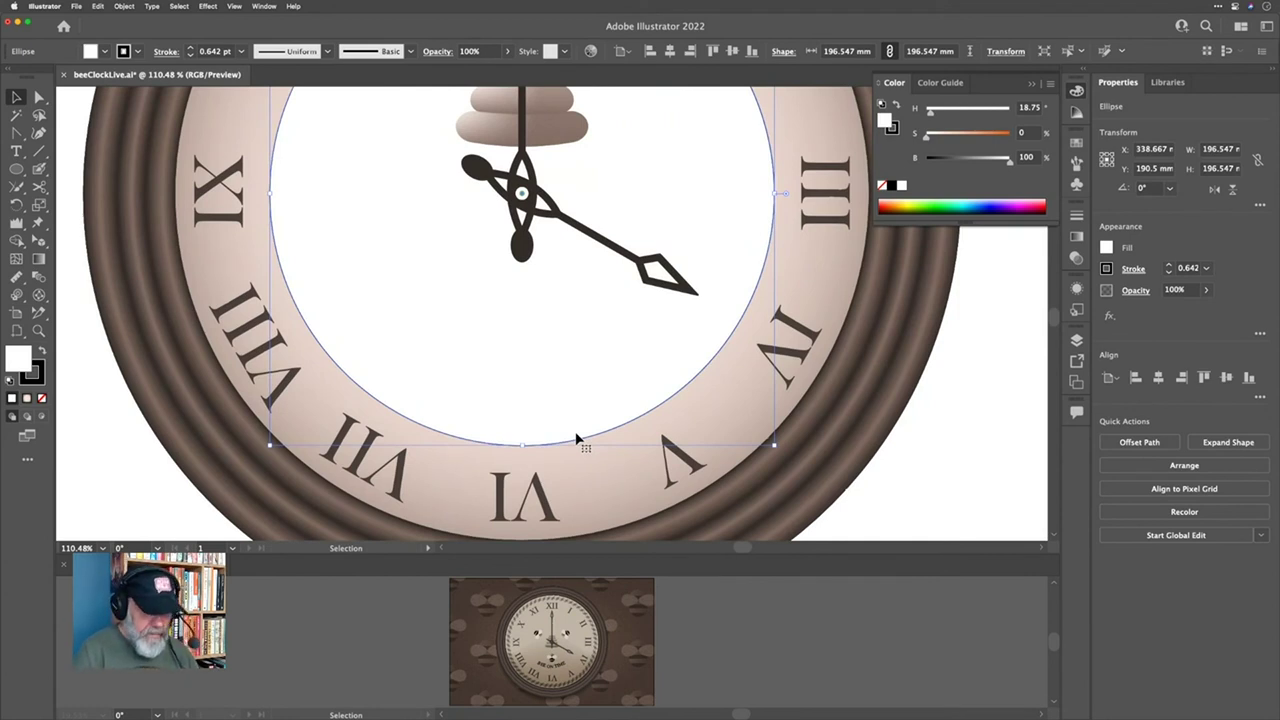
pyautogui.press('t')
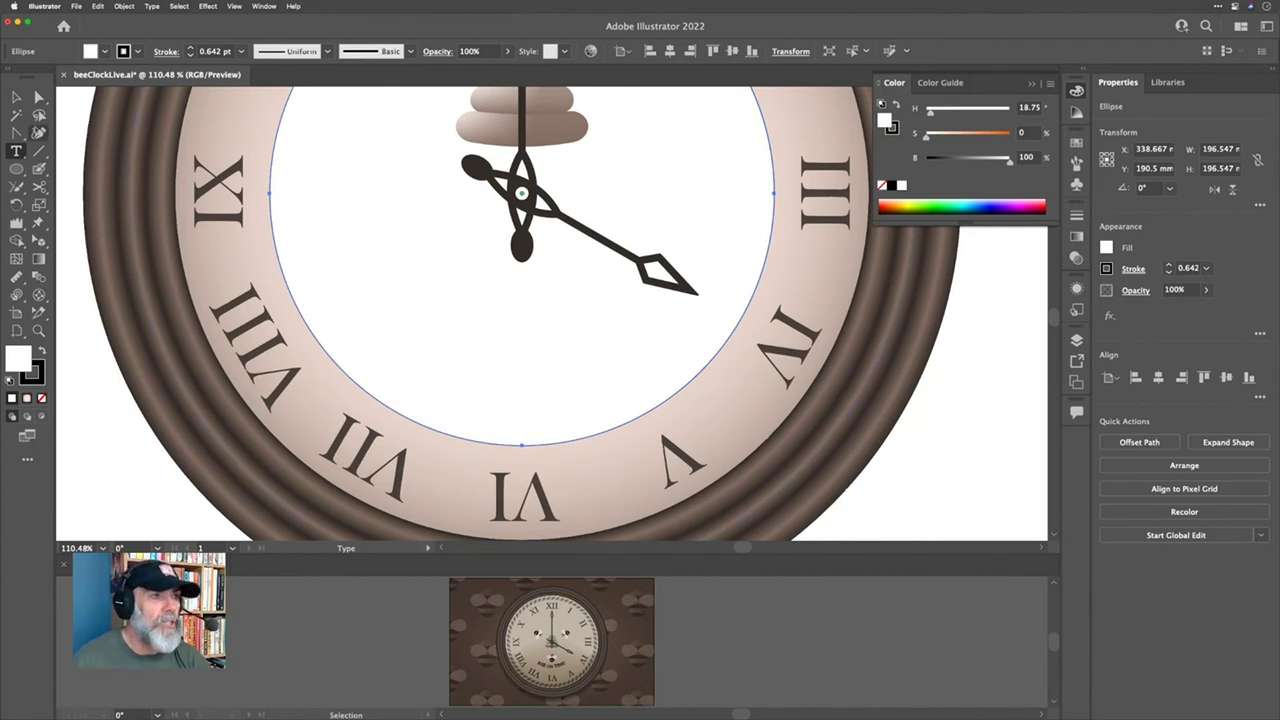
pyautogui.click(19, 151)
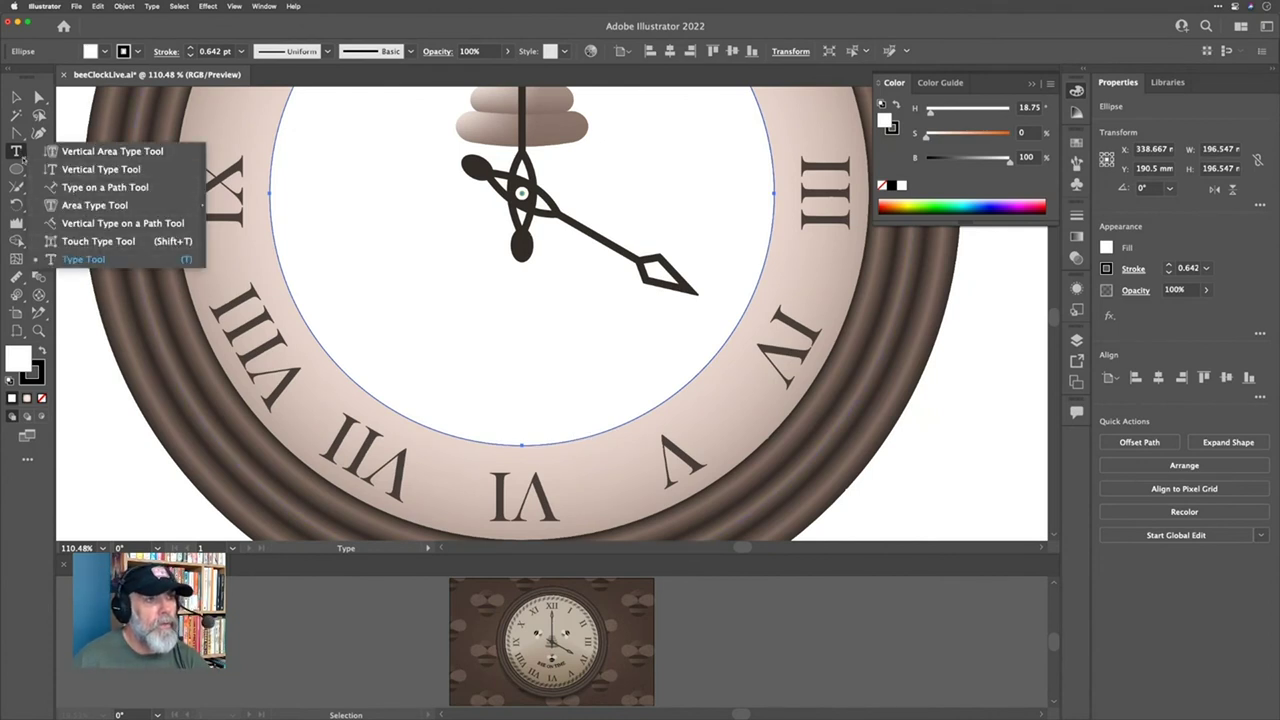
pyautogui.click(17, 153)
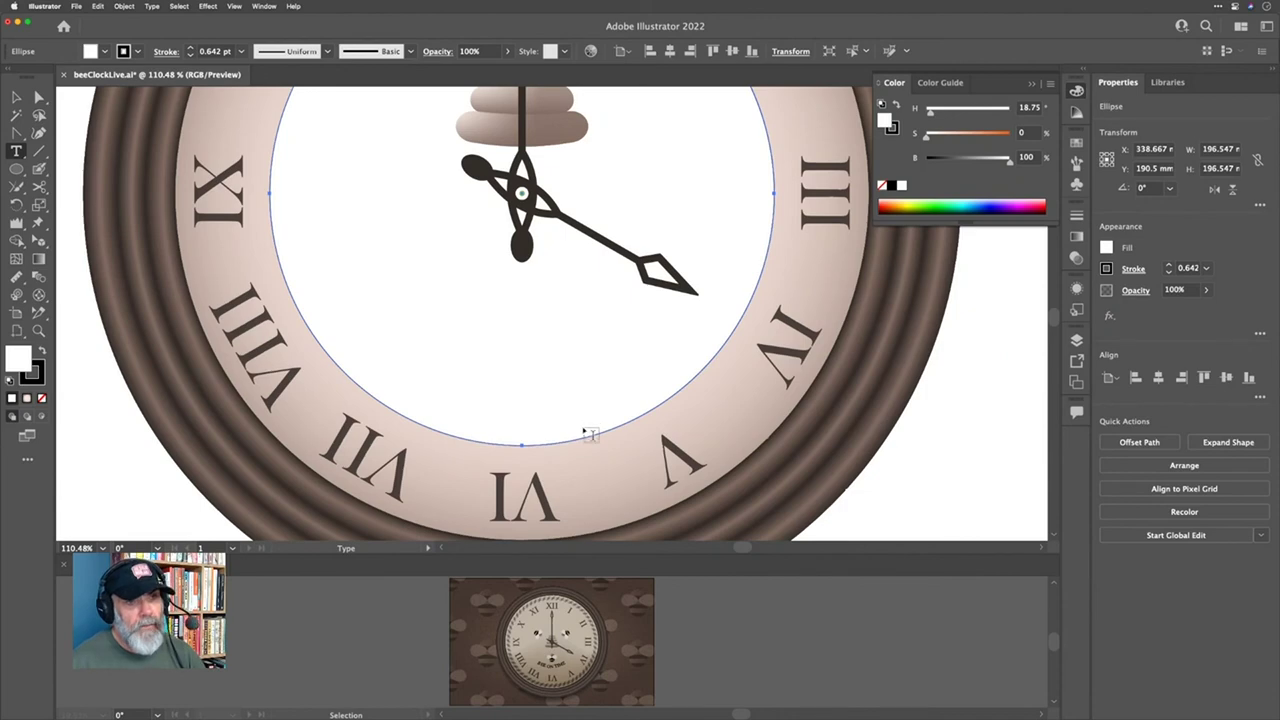
pyautogui.press('super+equal')
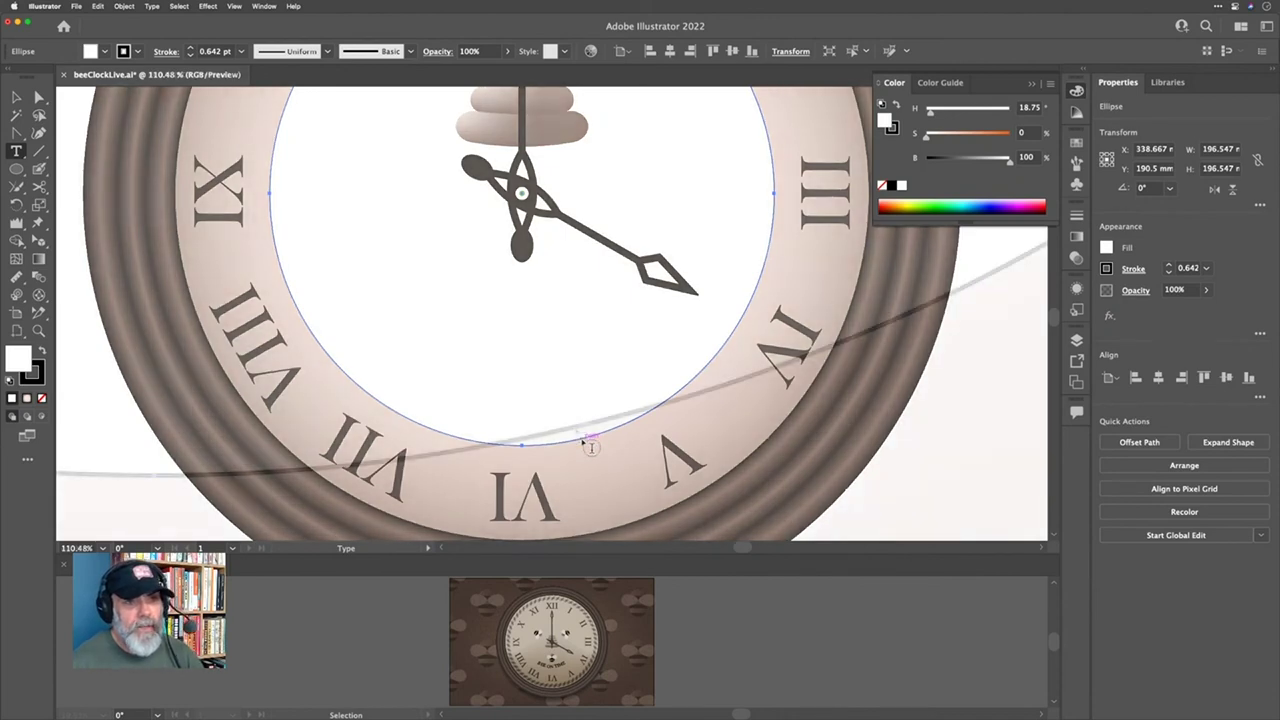
pyautogui.press('super+0')
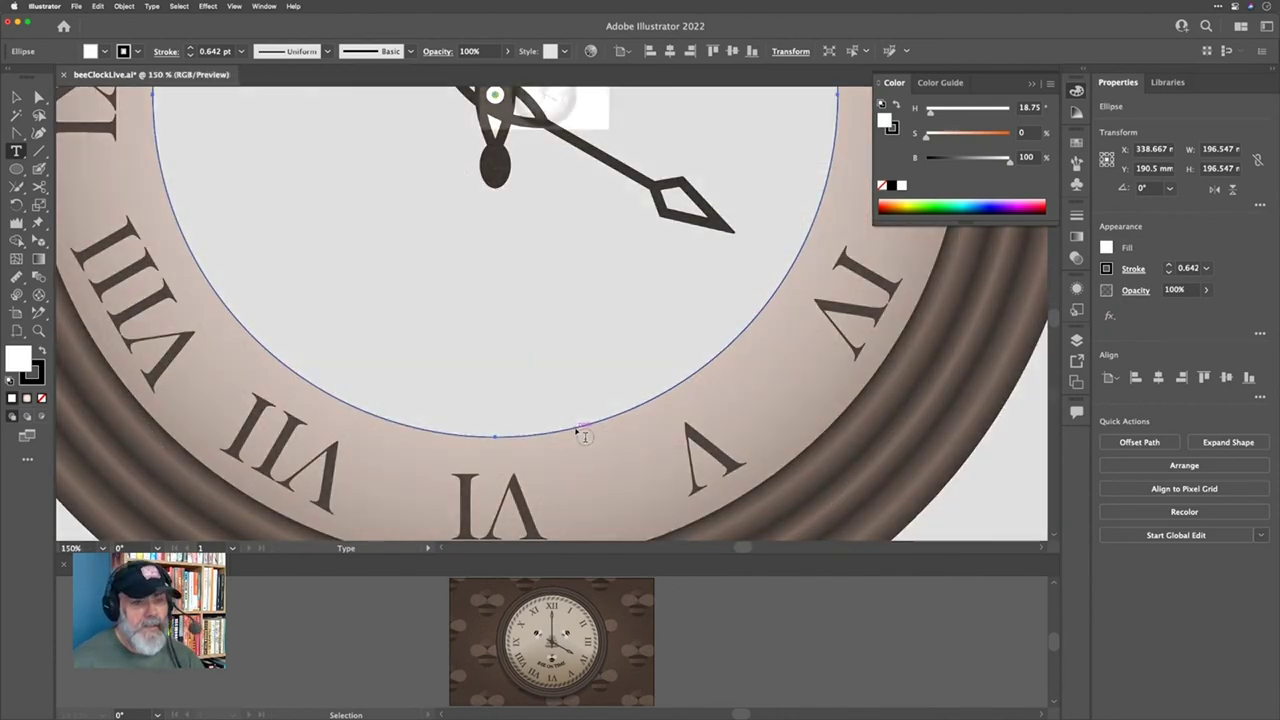
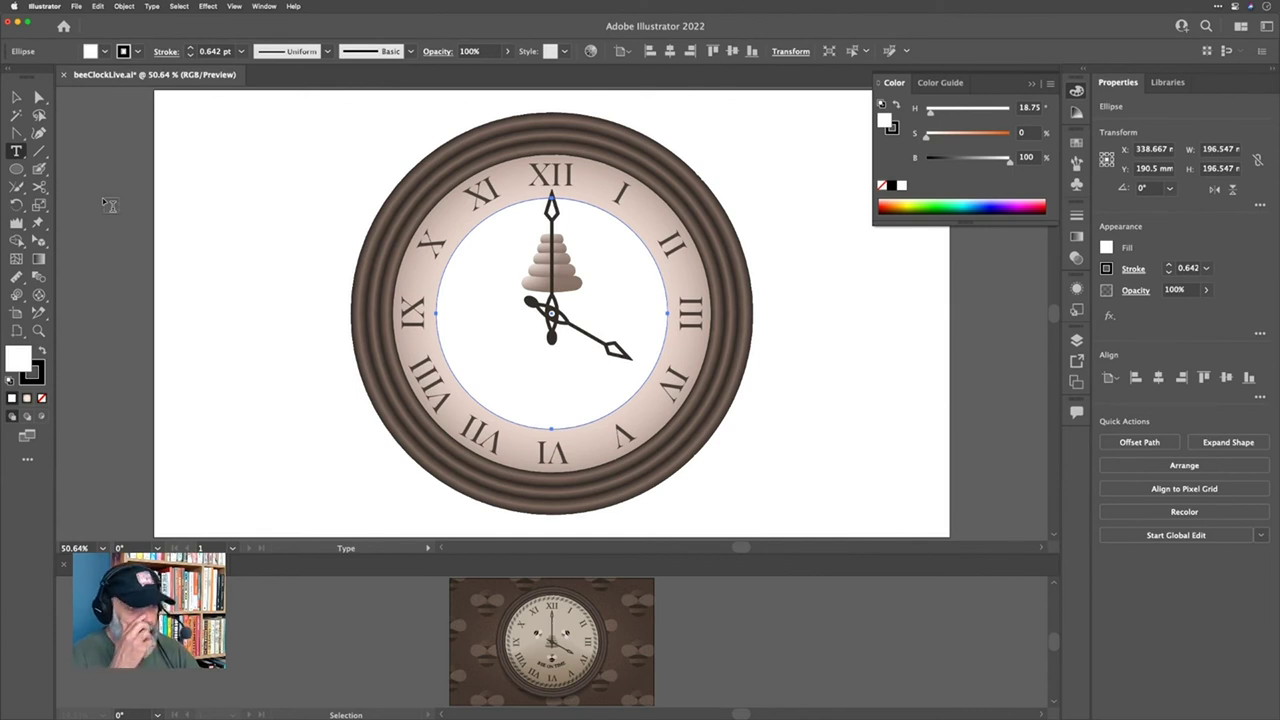
# Step: Cut the white inner circle at its left and right anchor points with the Scissors tool
pyautogui.press('c')
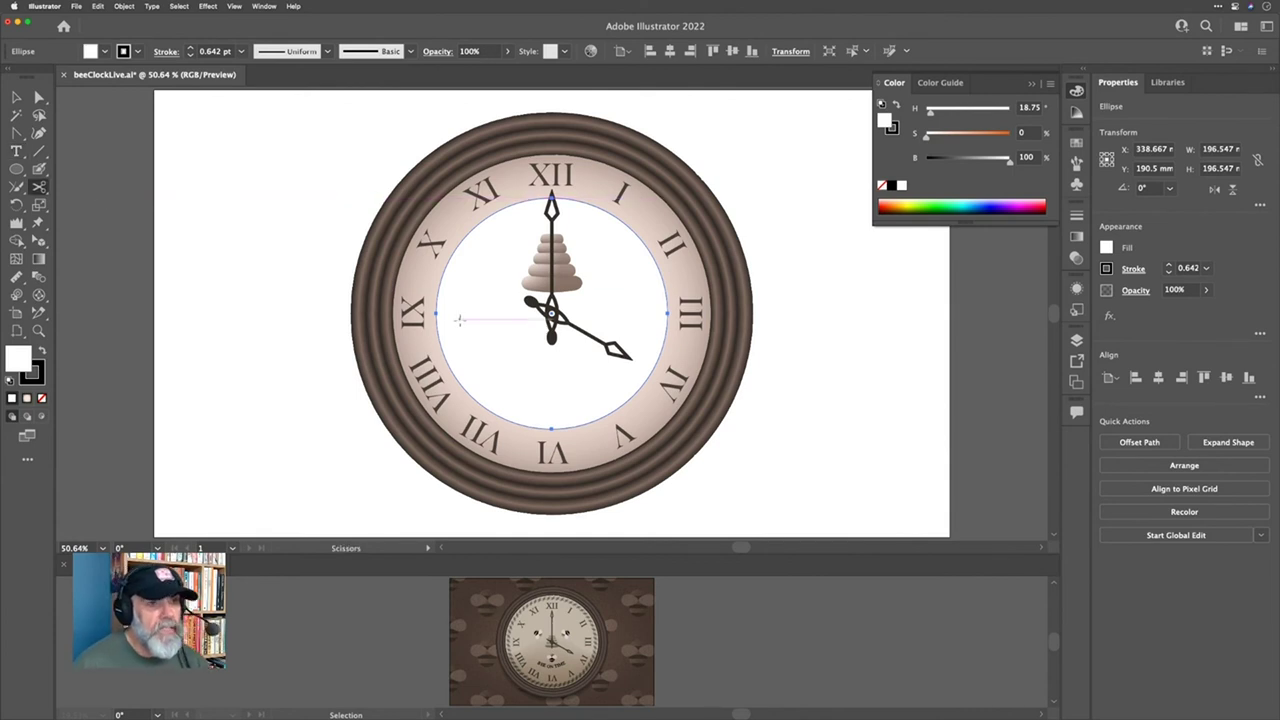
pyautogui.click(436, 313)
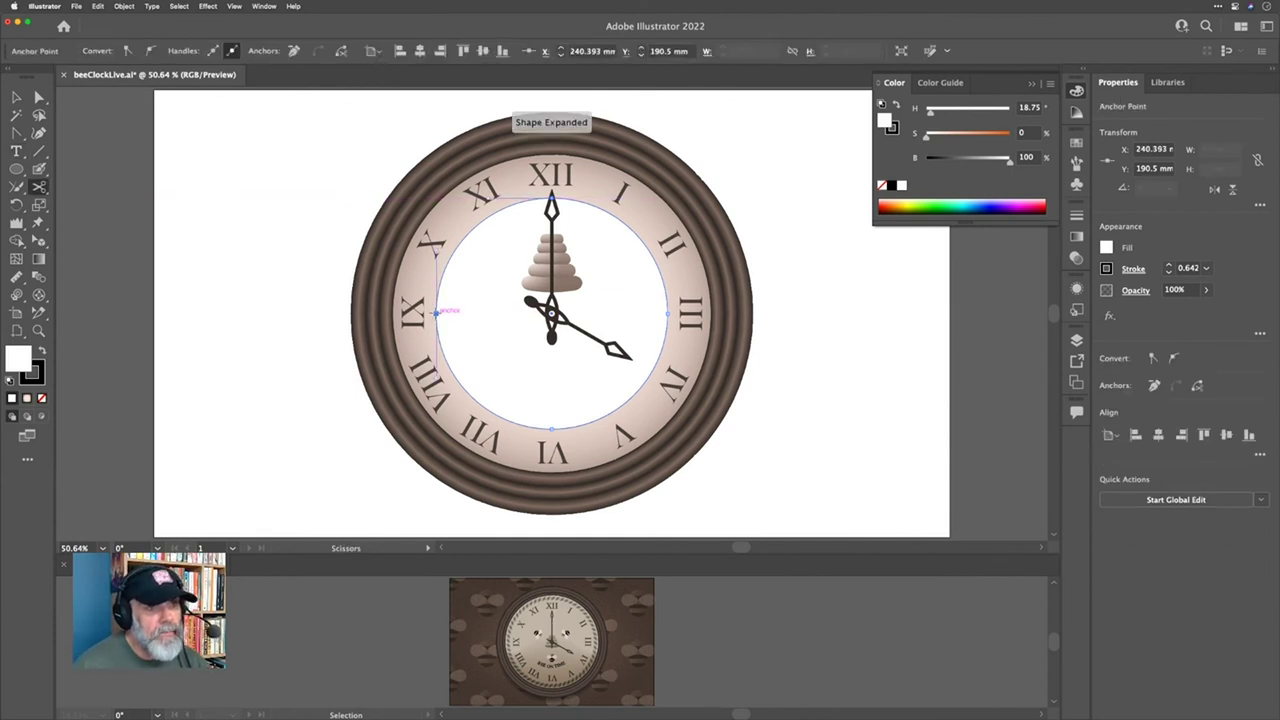
pyautogui.click(667, 313)
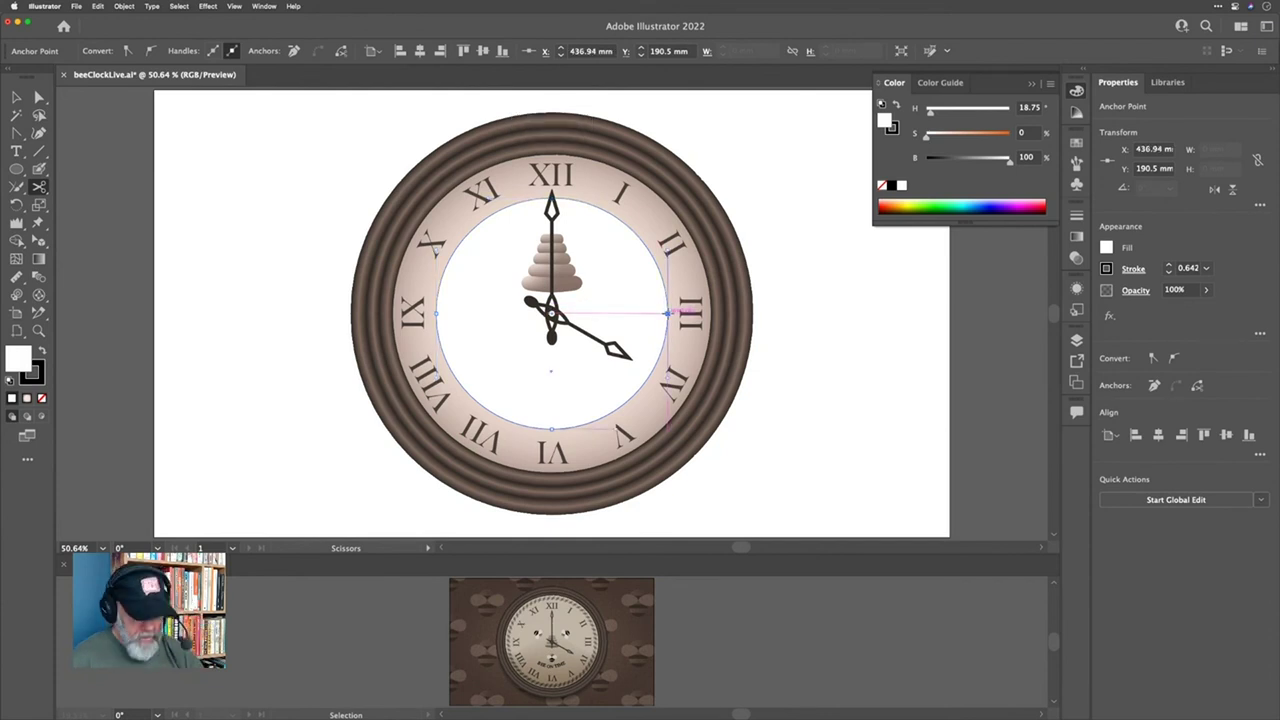
# Step: Delete the upper half of the split white circle
pyautogui.press('v')
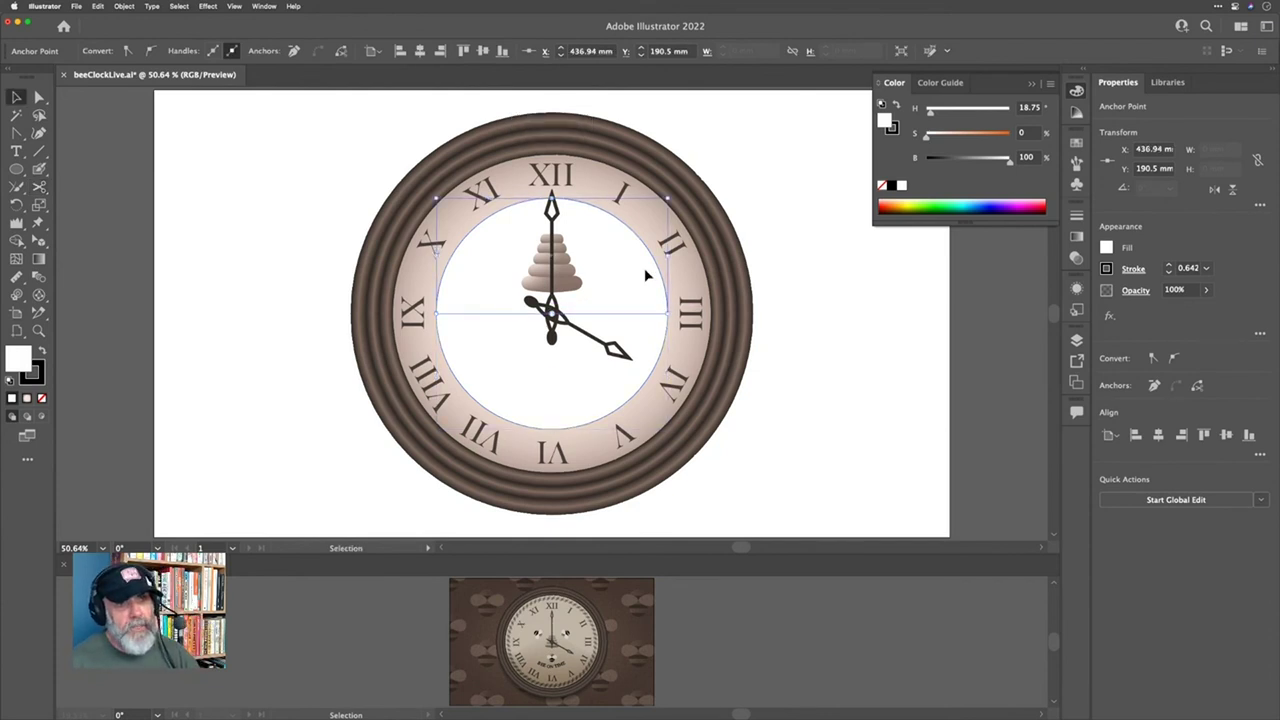
pyautogui.click(646, 277)
pyautogui.press('Delete')
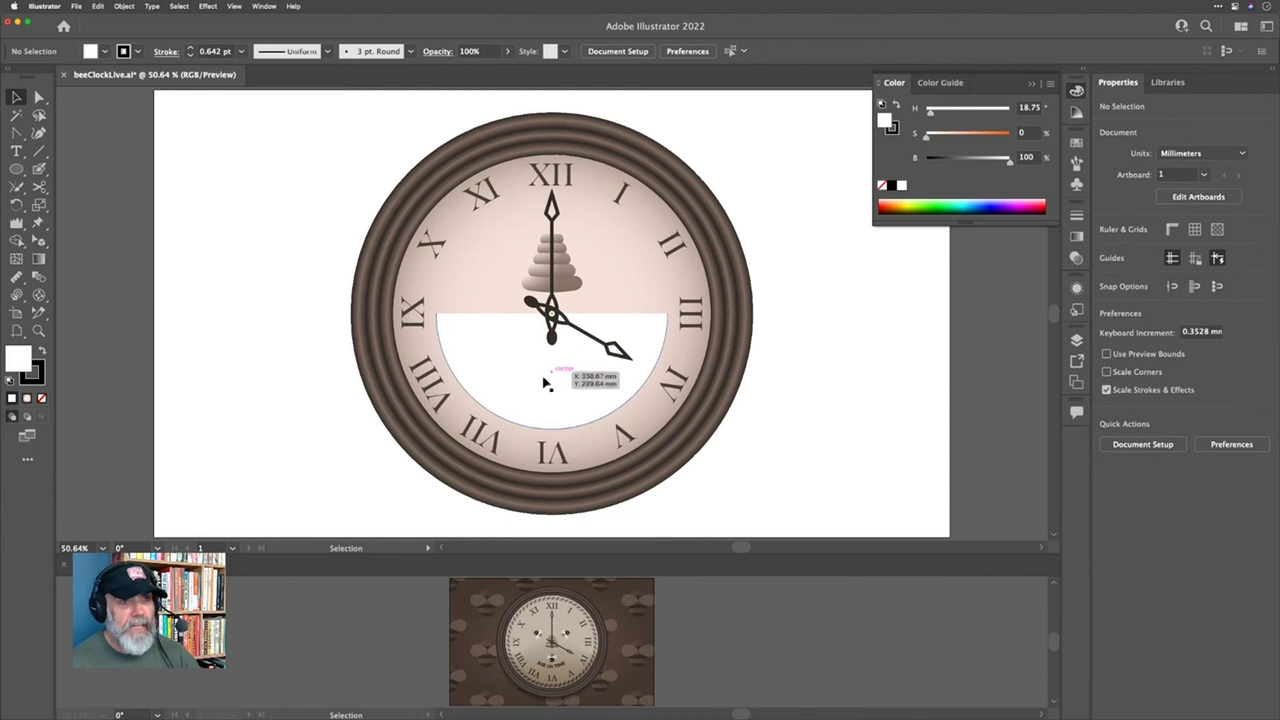
# Step: Place type along the remaining lower arc and set its font size to 59 pt
pyautogui.press('t')
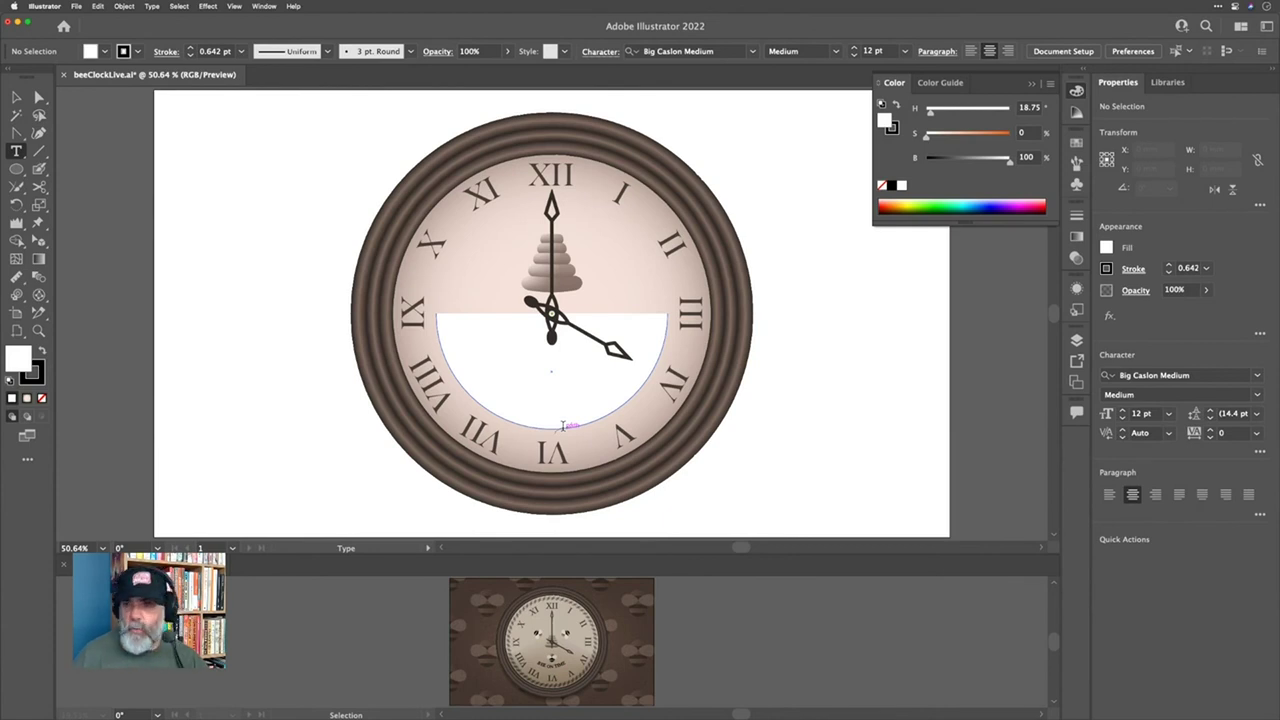
pyautogui.click(563, 425)
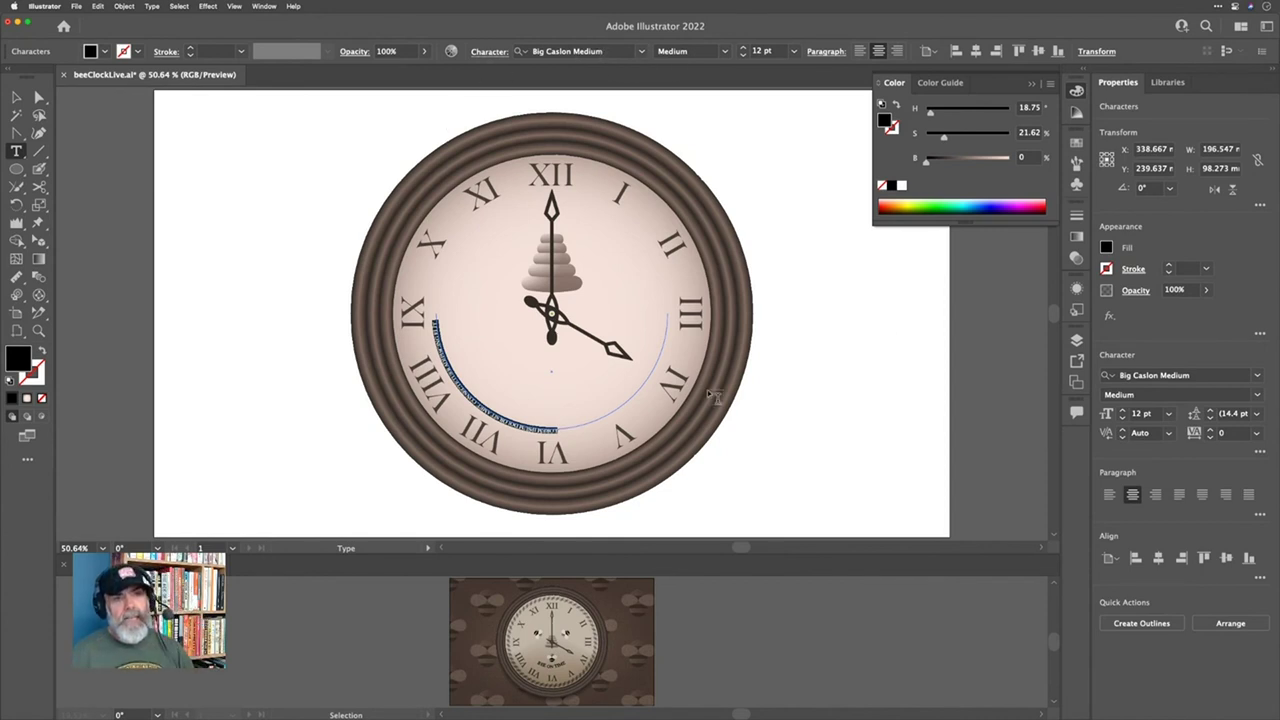
pyautogui.click(764, 51)
pyautogui.write('16')
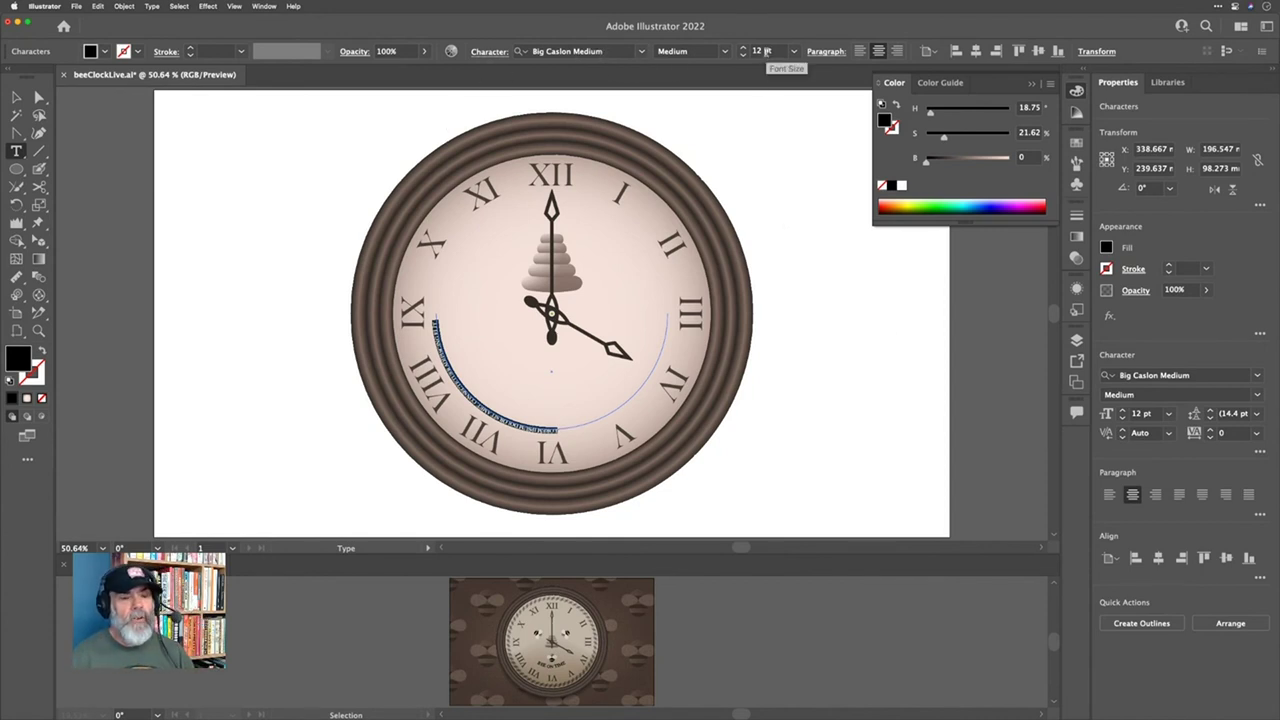
pyautogui.press('Return')
pyautogui.press('Up')
pyautogui.press('Up')
pyautogui.press('Up')
pyautogui.press('Up')
pyautogui.press('Up')
pyautogui.press('Up')
pyautogui.press('Up')
pyautogui.press('Up')
pyautogui.press('Up')
pyautogui.press('Up')
pyautogui.press('Up')
pyautogui.press('Up')
pyautogui.press('Up')
pyautogui.press('Up')
pyautogui.press('Up')
pyautogui.press('Up')
pyautogui.press('Up')
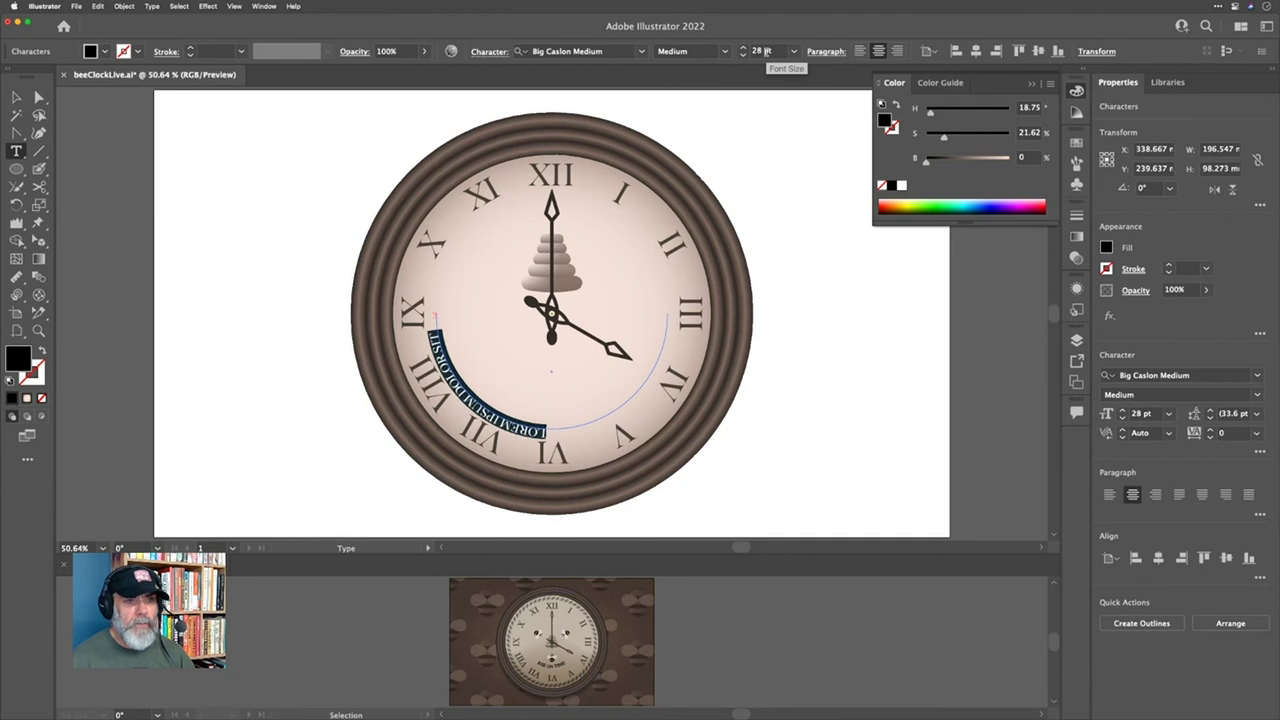
pyautogui.press('Up')
pyautogui.press('Up')
pyautogui.press('Up')
pyautogui.press('Up')
pyautogui.press('Up')
pyautogui.press('Up')
pyautogui.press('Up')
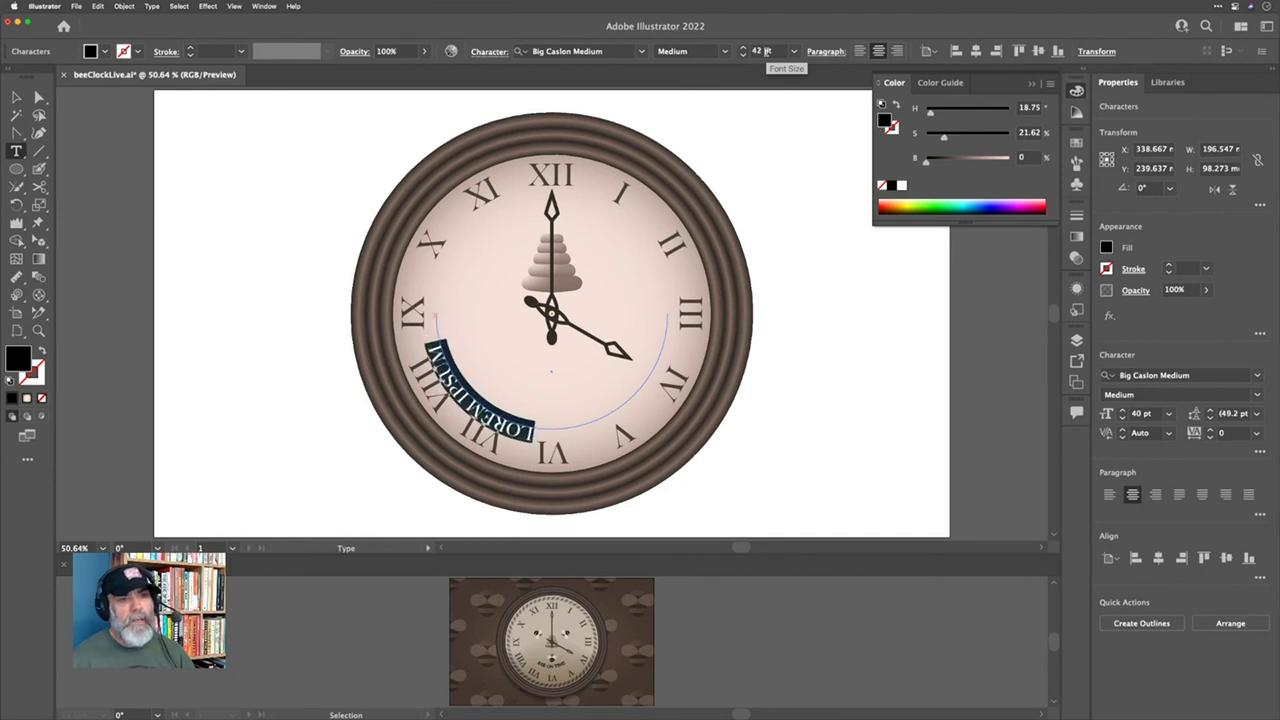
pyautogui.press('Up')
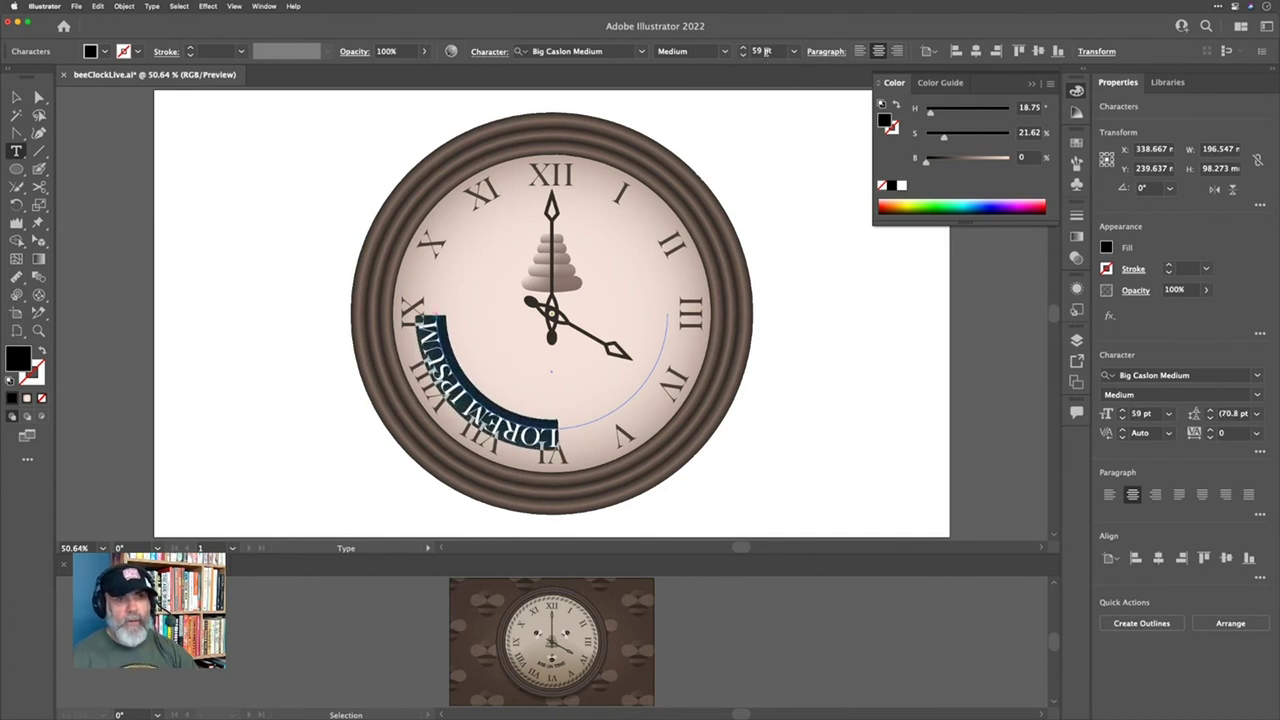
# Step: Replace the placeholder text on the arc with "BEE HERE ON BEHANCE"
pyautogui.write('B')
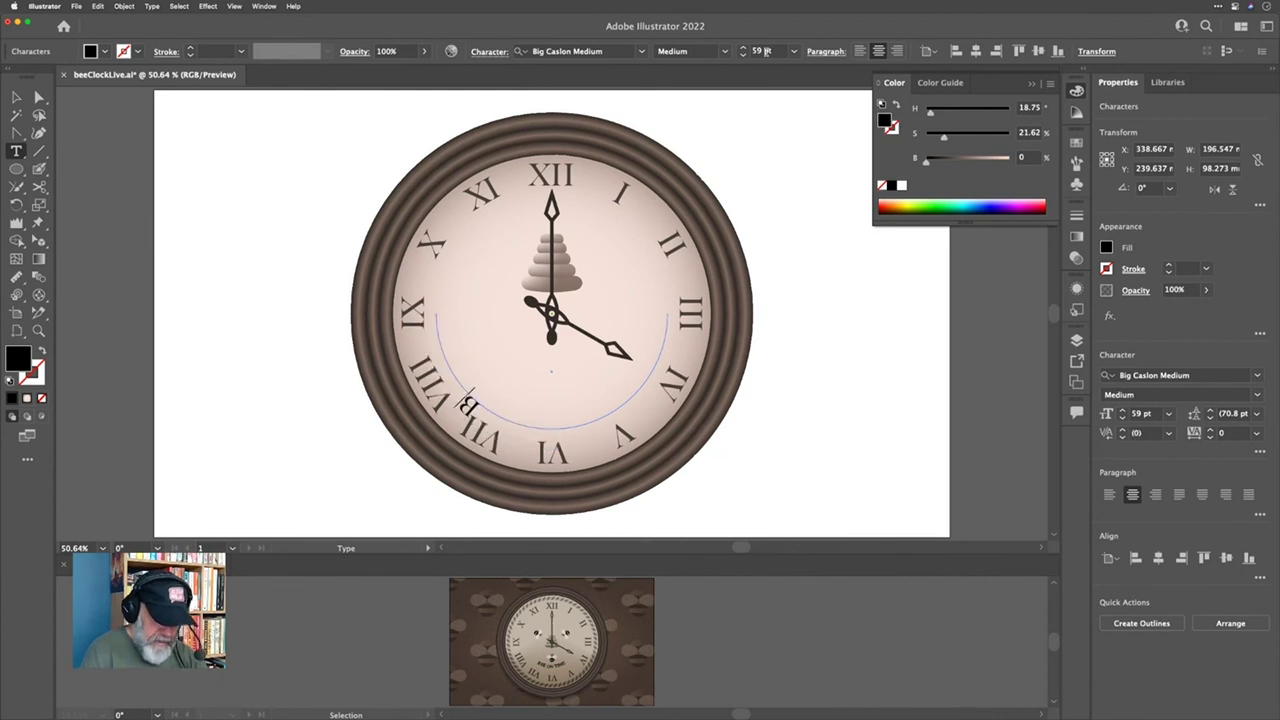
pyautogui.write('EE ON TIME')
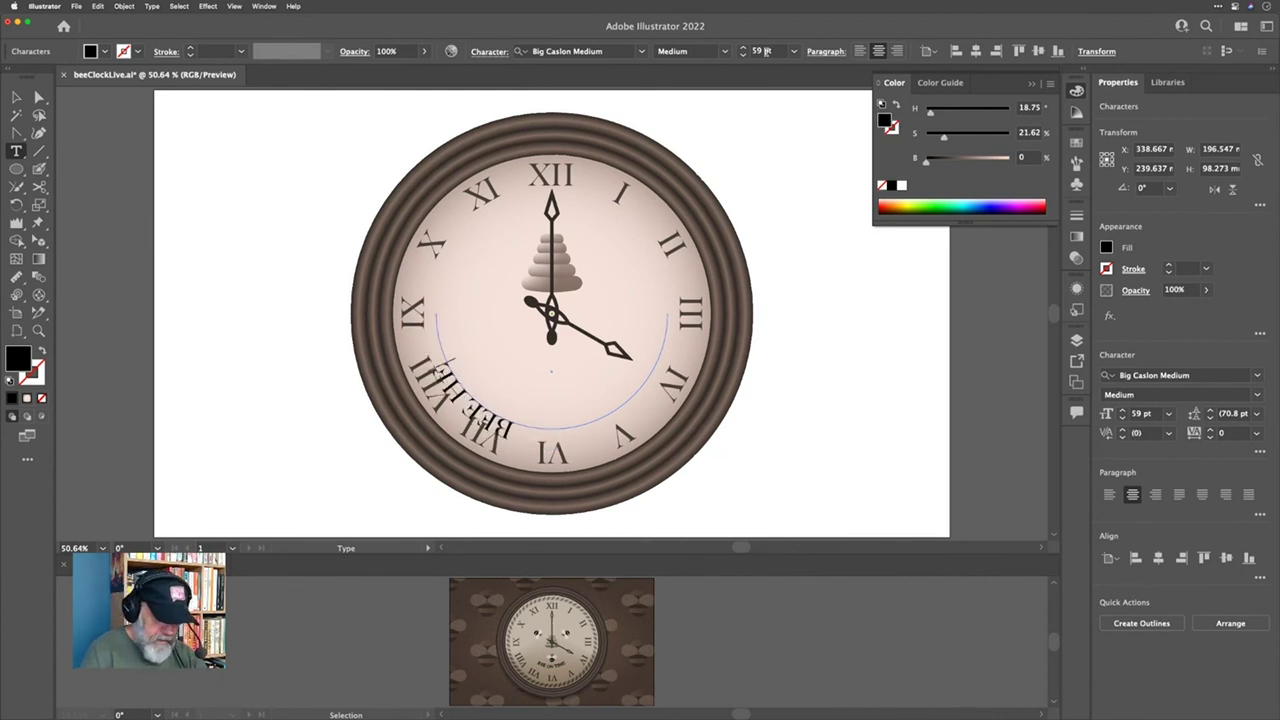
pyautogui.write(' ON')
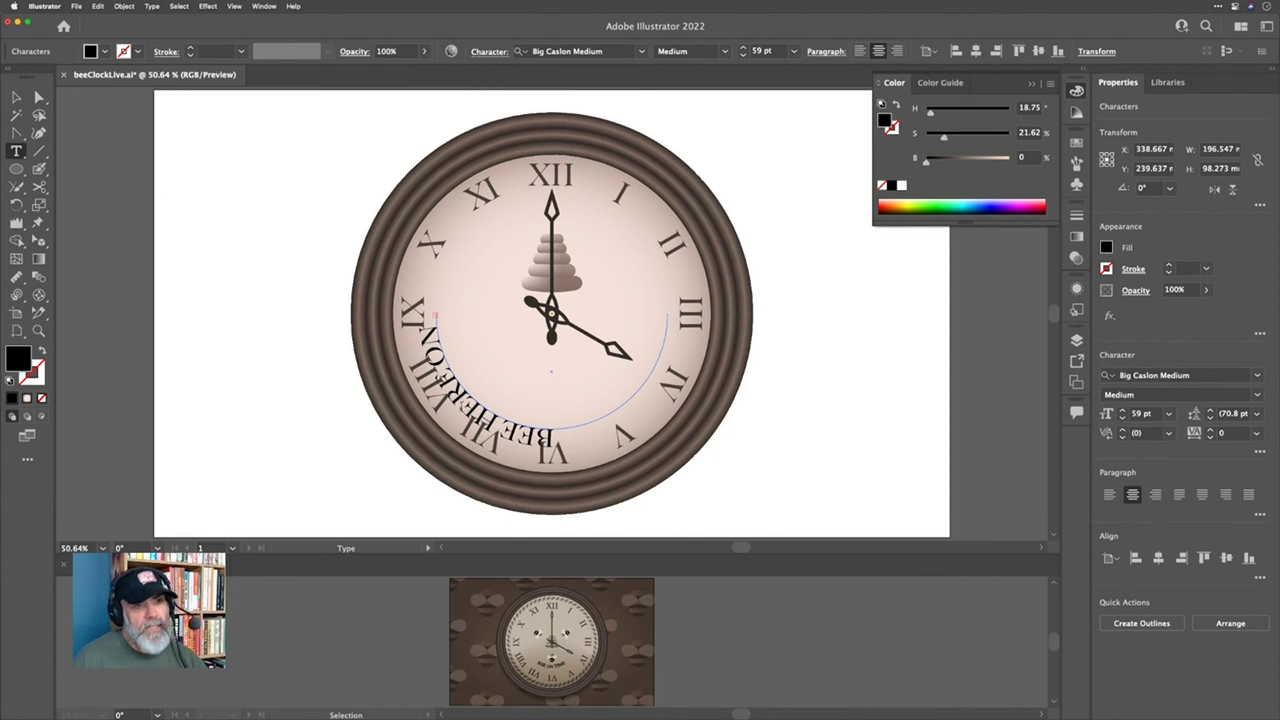
# Step: Extend the type range on the arc from its middle to the path's right end near the III numeral
pyautogui.click(16, 97)
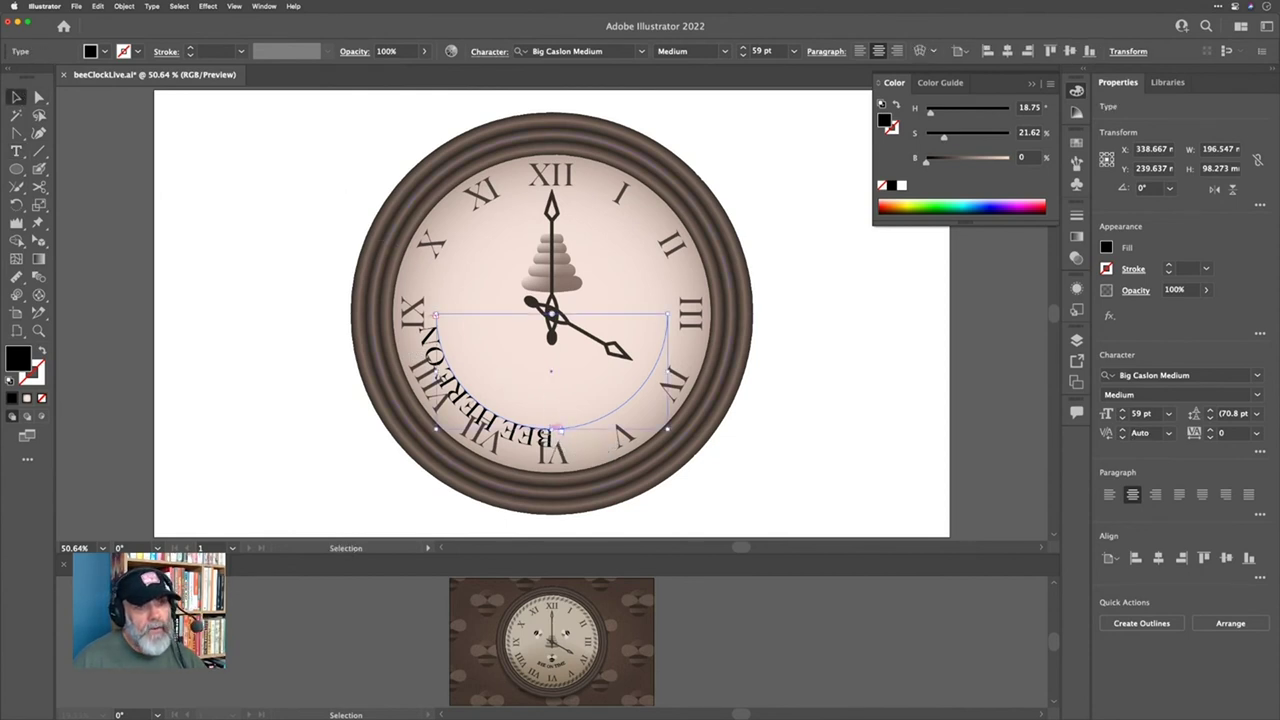
pyautogui.scroll(2, 558, 444)
pyautogui.scroll(2, 563, 444)
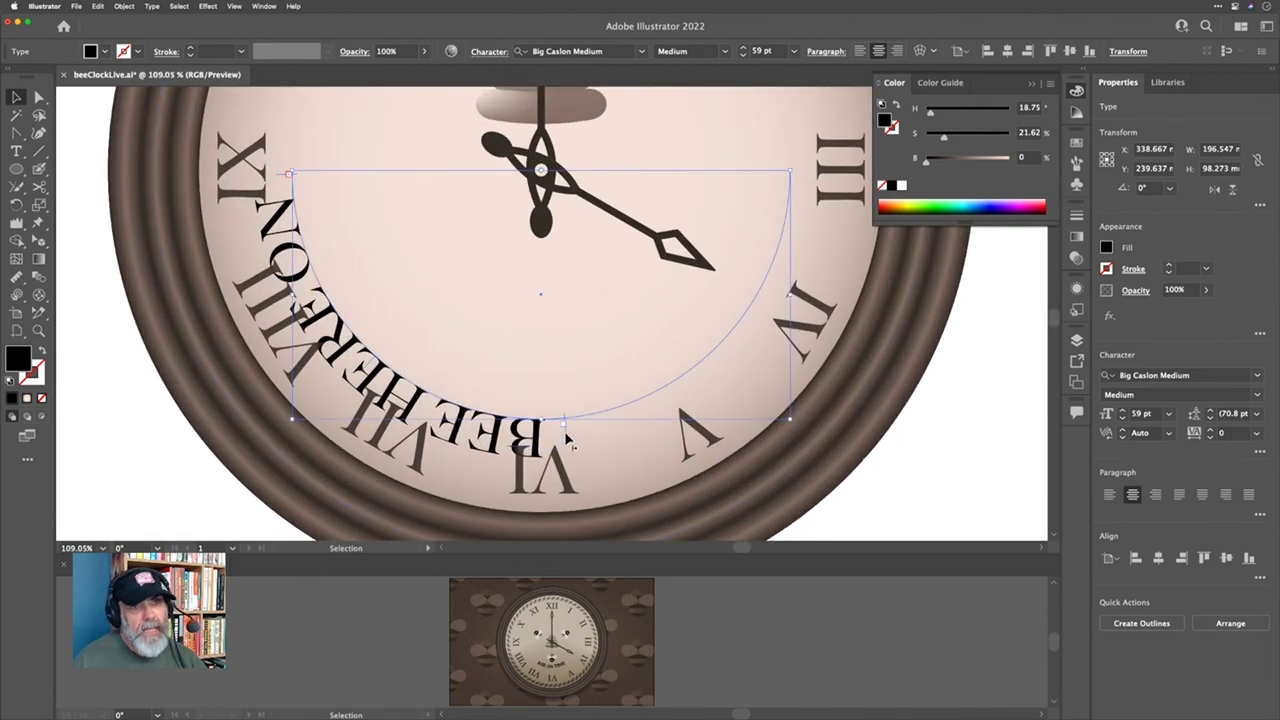
pyautogui.moveTo(568, 430); pyautogui.dragTo(823, 172)
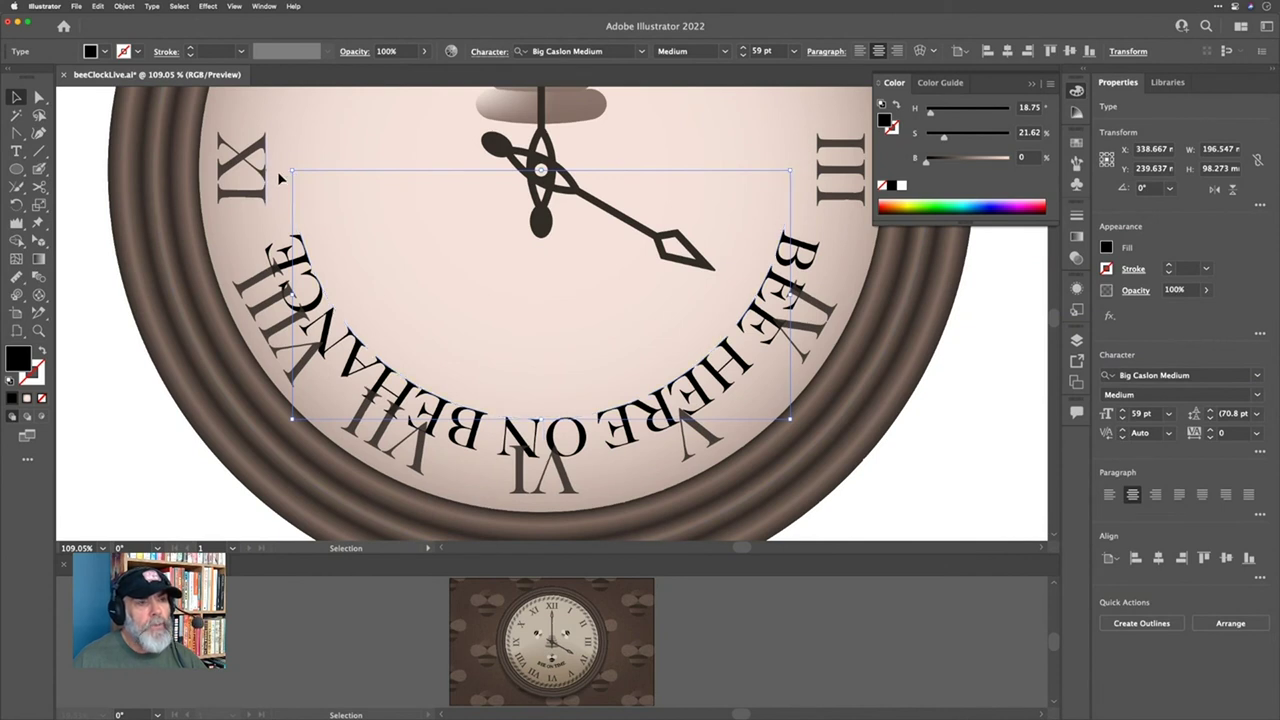
pyautogui.moveTo(281, 176); pyautogui.dragTo(281, 173)
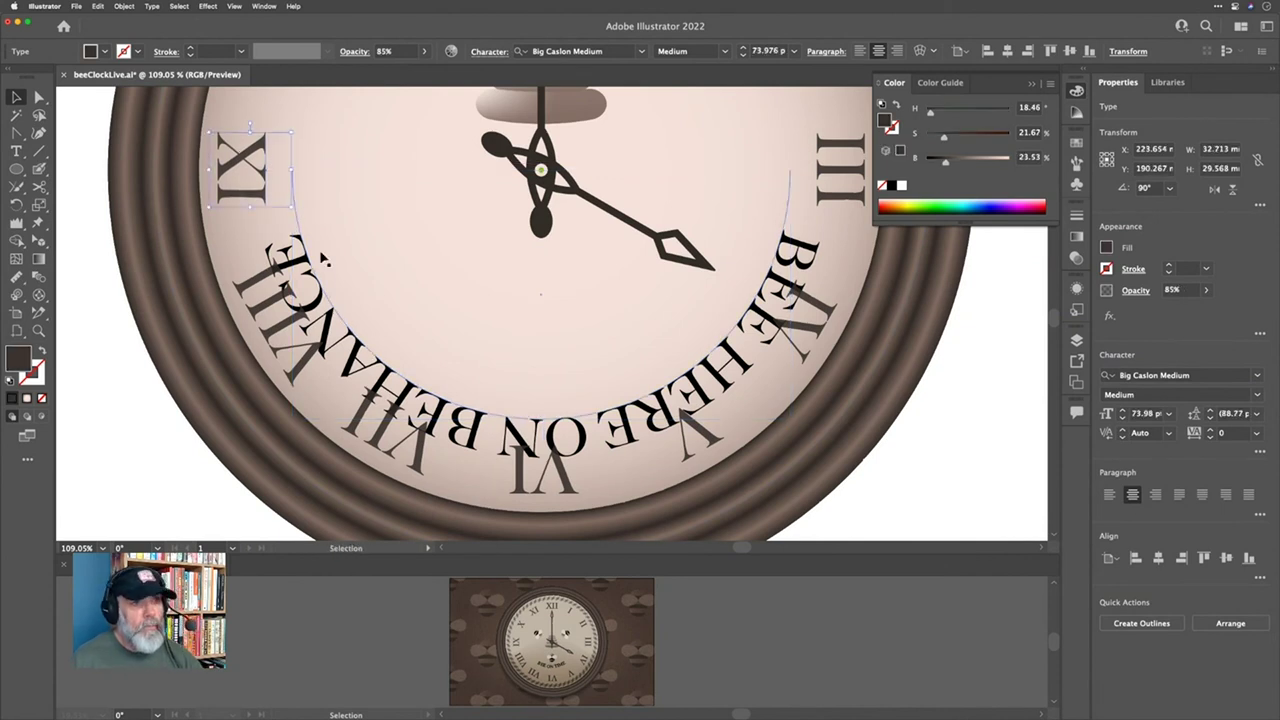
pyautogui.click(331, 287)
pyautogui.moveTo(283, 182); pyautogui.dragTo(280, 167)
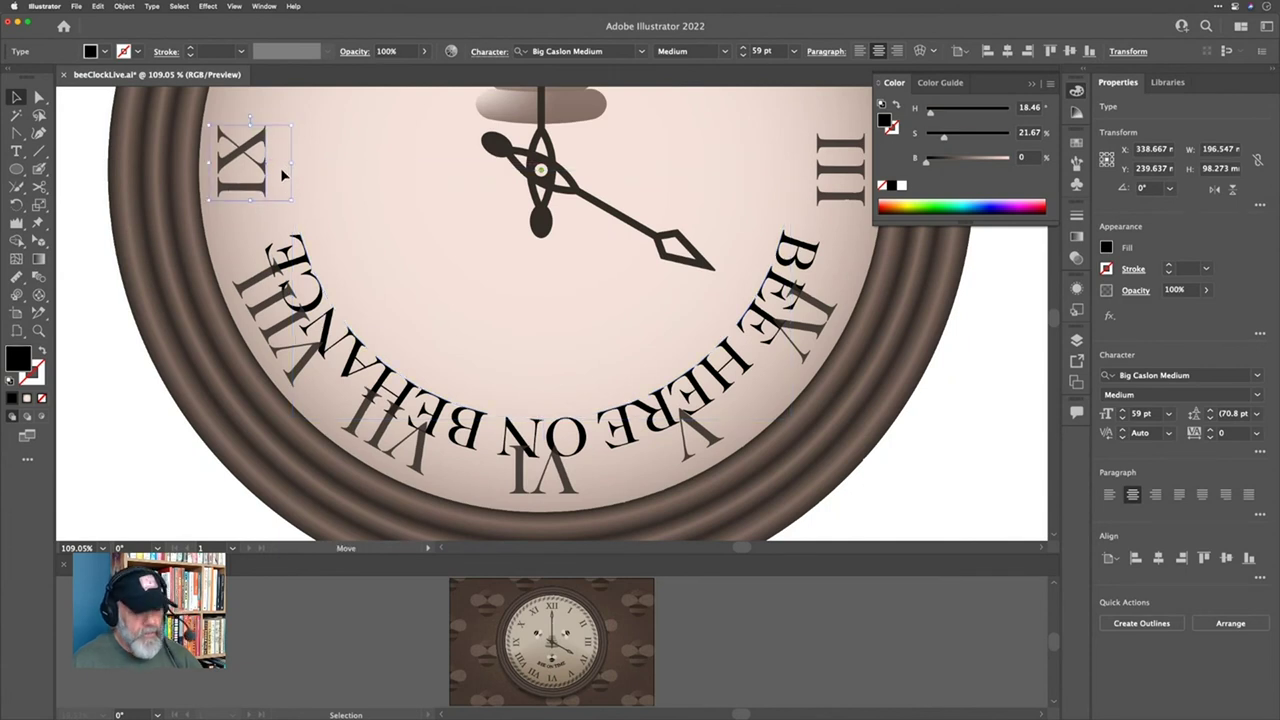
pyautogui.click(278, 168)
# Step: Align the other type bracket with the arc's left end and flip the lettering to the inner side of the path
pyautogui.click(294, 234)
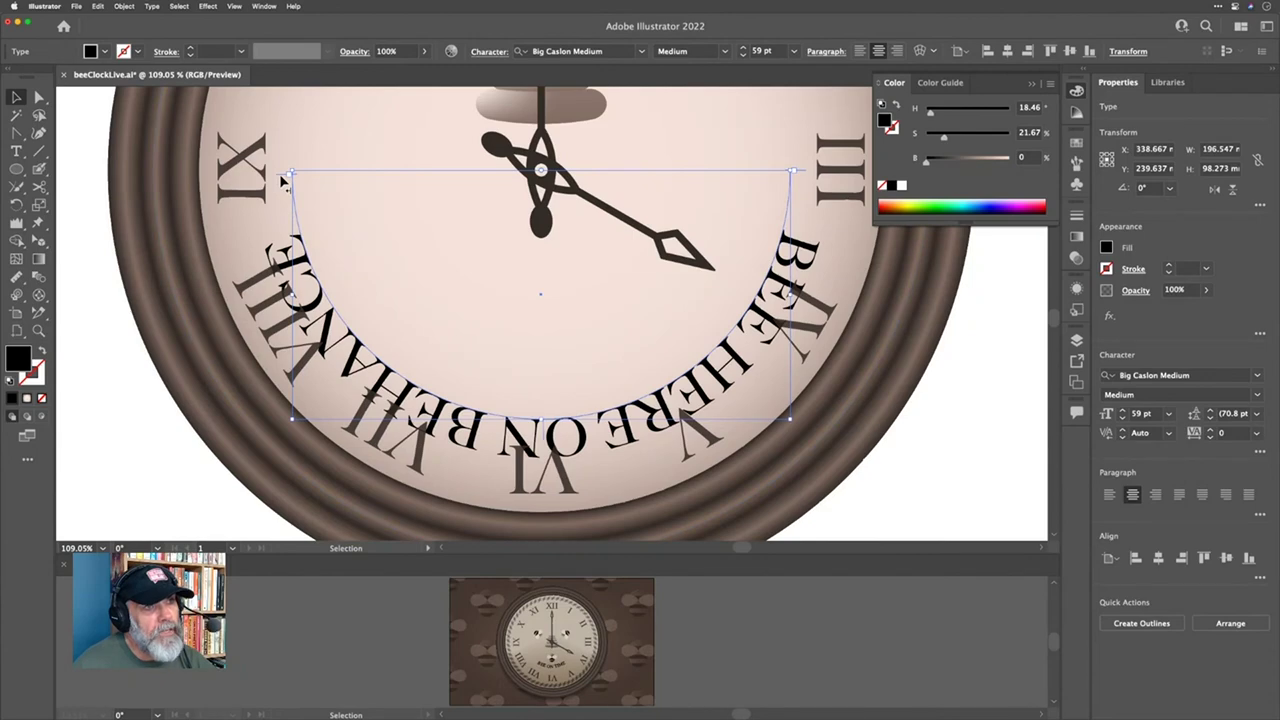
pyautogui.moveTo(283, 178)
pyautogui.mouseDown()
pyautogui.moveTo(288, 196)
pyautogui.moveTo(283, 173)
pyautogui.mouseUp()
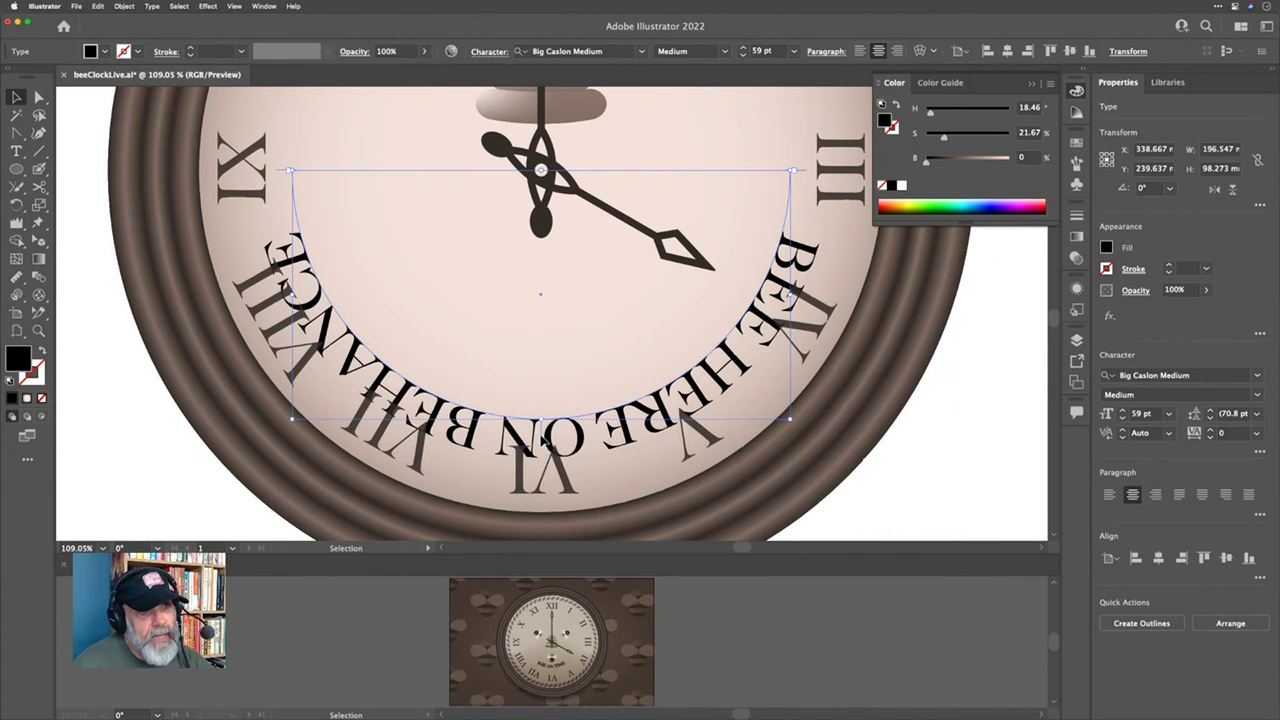
pyautogui.moveTo(545, 422)
pyautogui.mouseDown()
pyautogui.moveTo(545, 402)
pyautogui.moveTo(545, 420)
pyautogui.mouseUp()
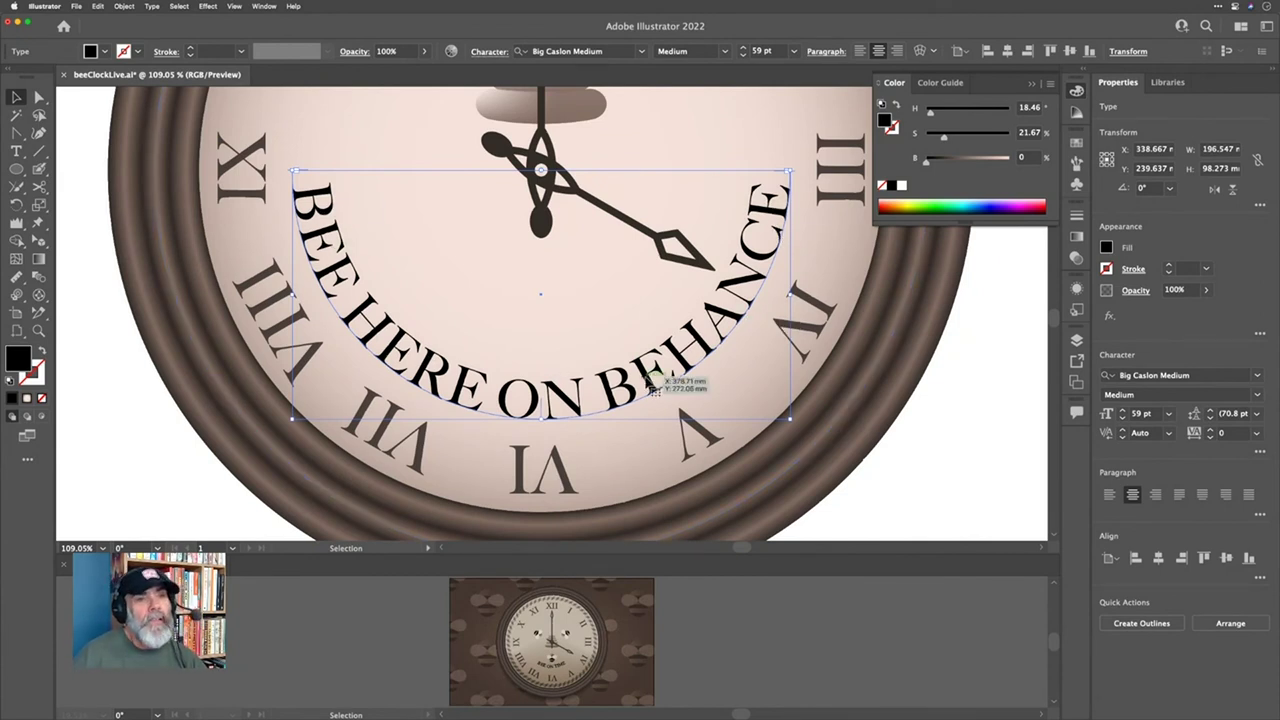
# Step: Set the arc lettering's Align to Path option to Center in the Type on a Path options, with Preview on
pyautogui.click(152, 6)
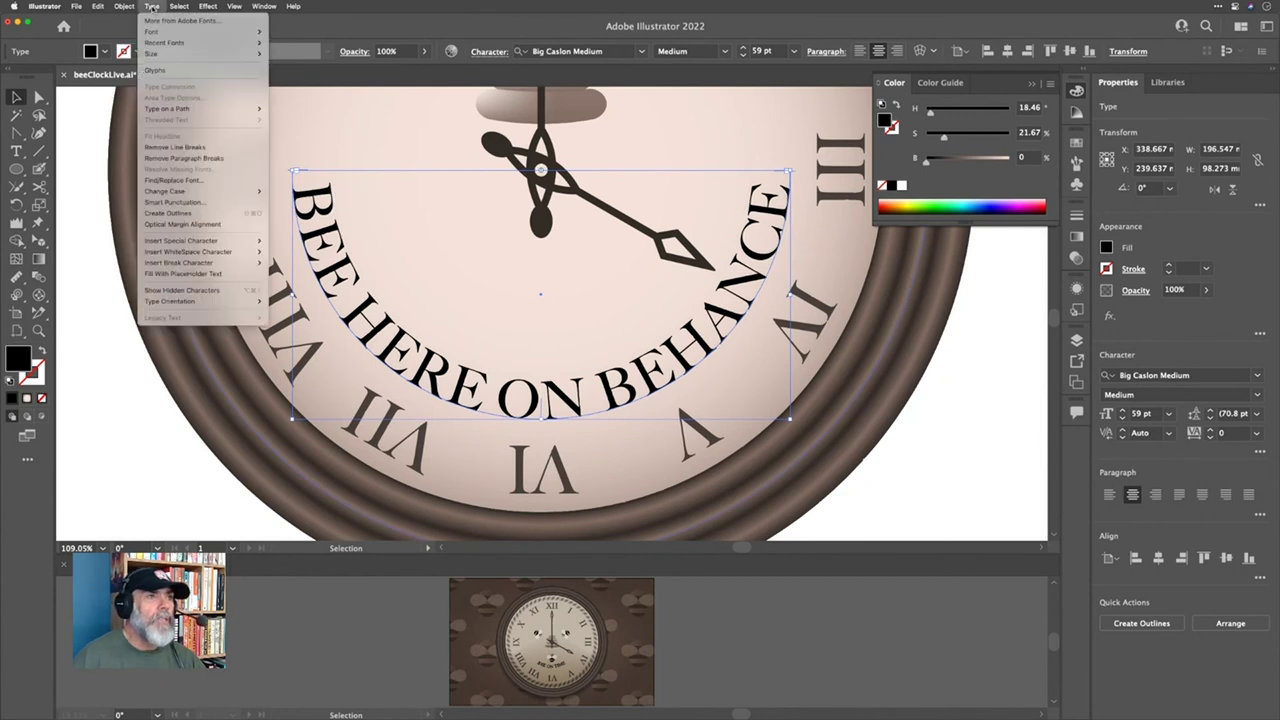
pyautogui.moveTo(230, 108)
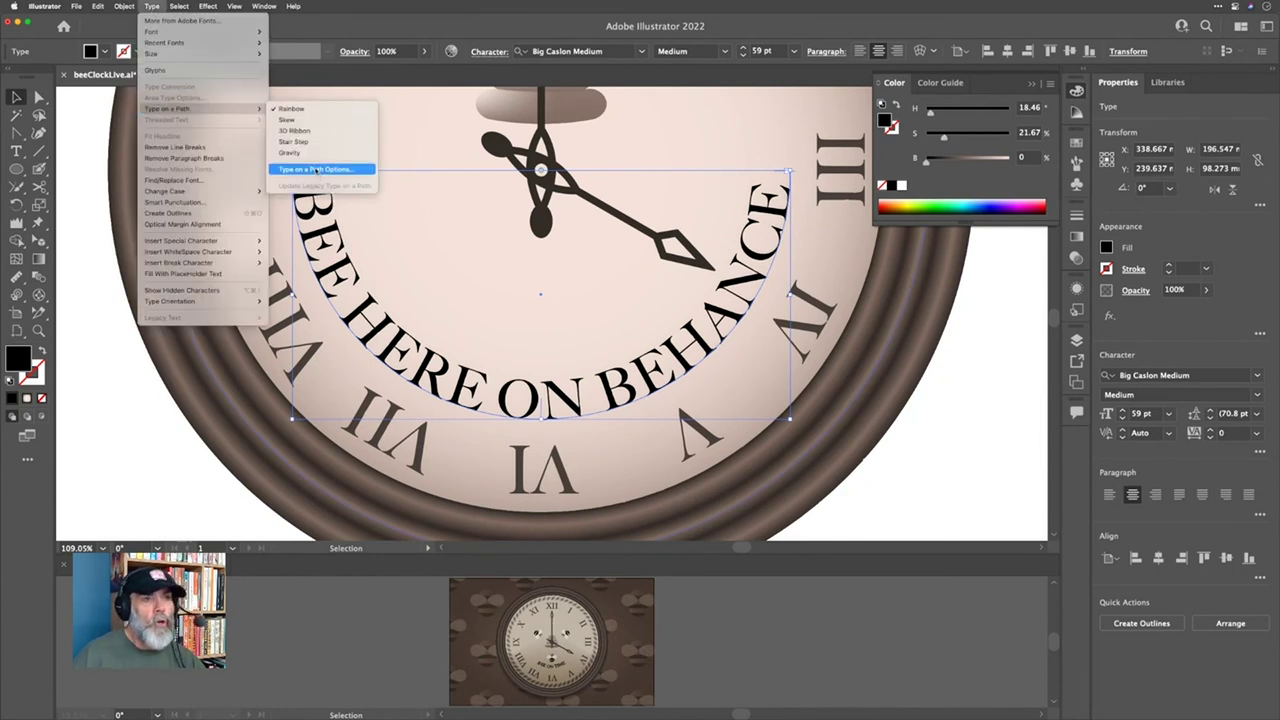
pyautogui.click(314, 169)
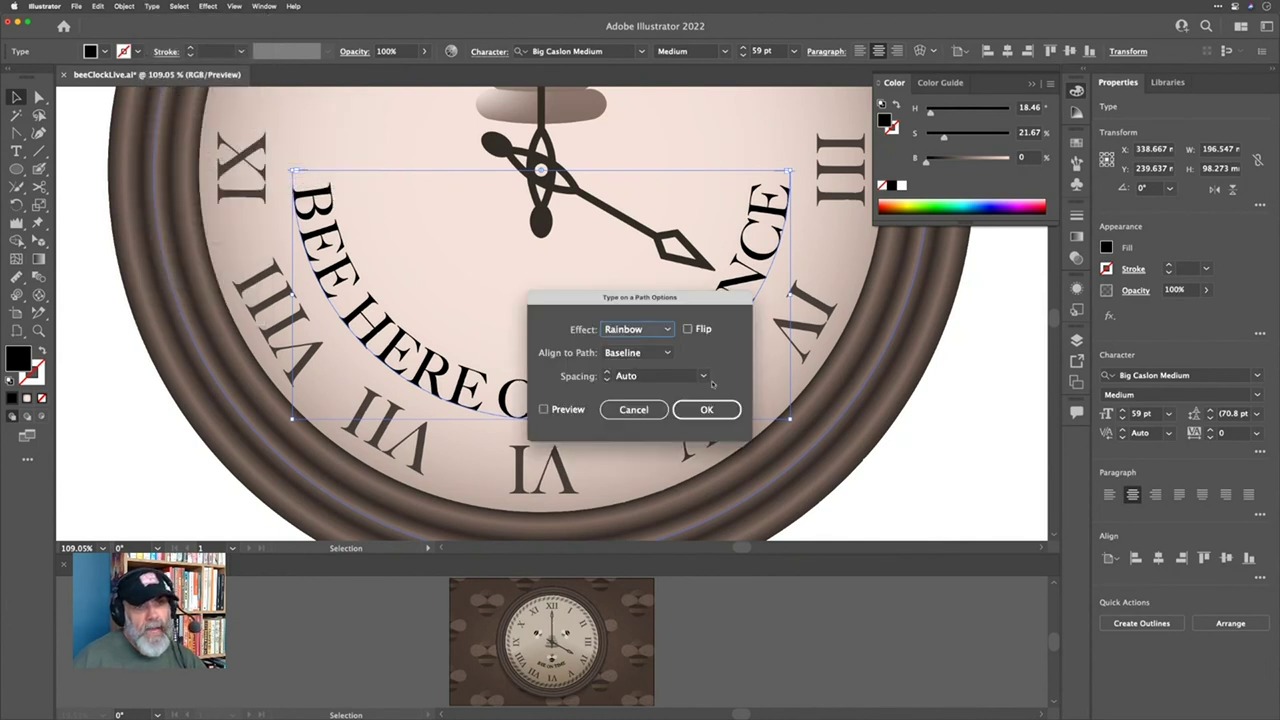
pyautogui.click(661, 355)
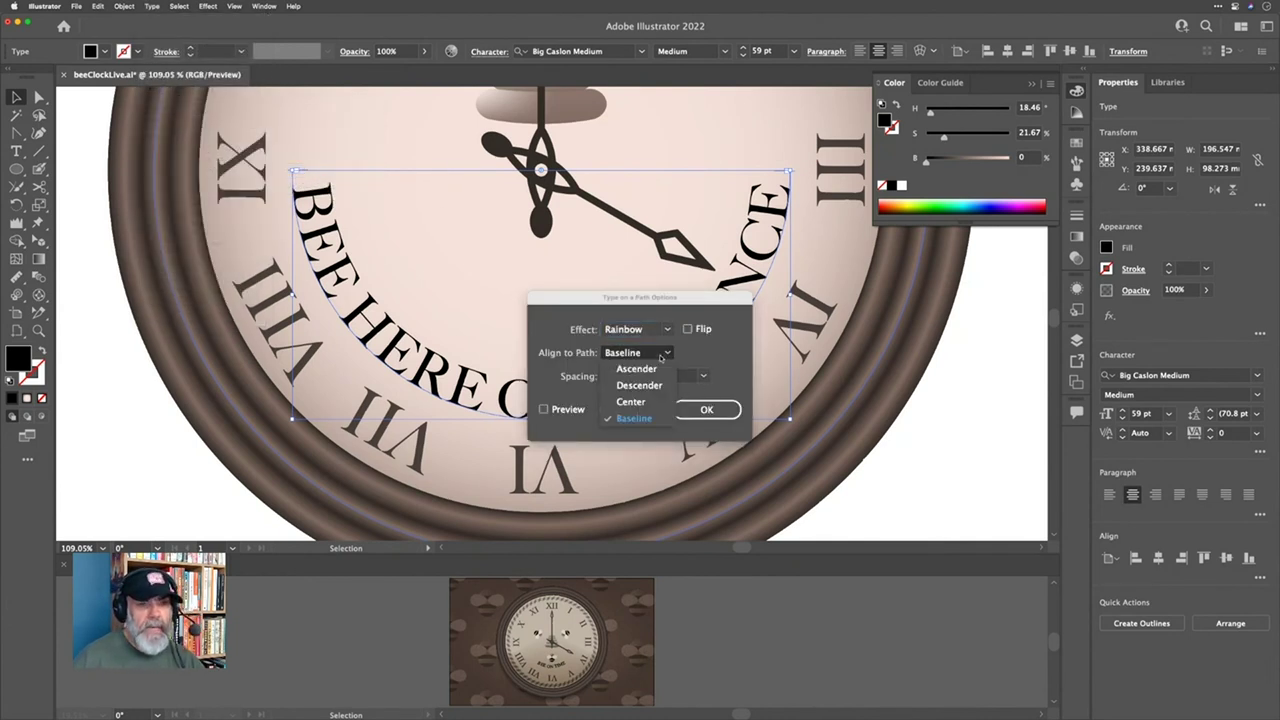
pyautogui.click(631, 401)
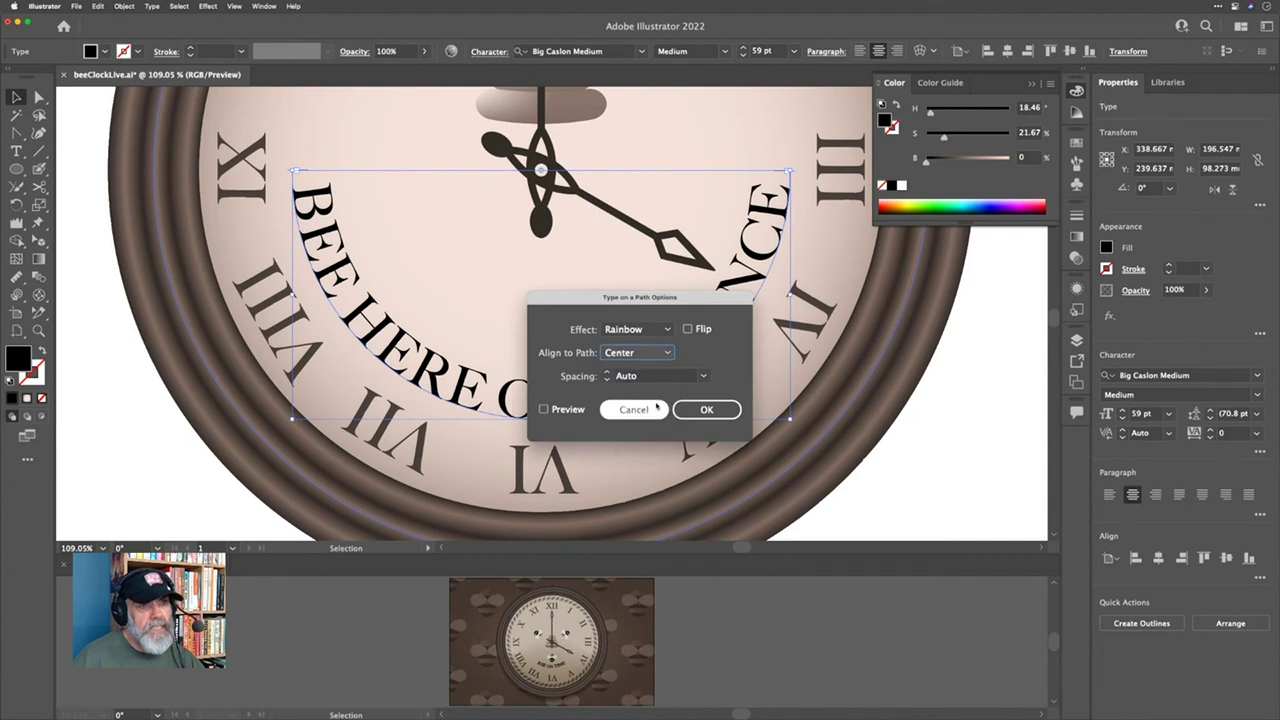
pyautogui.click(578, 410)
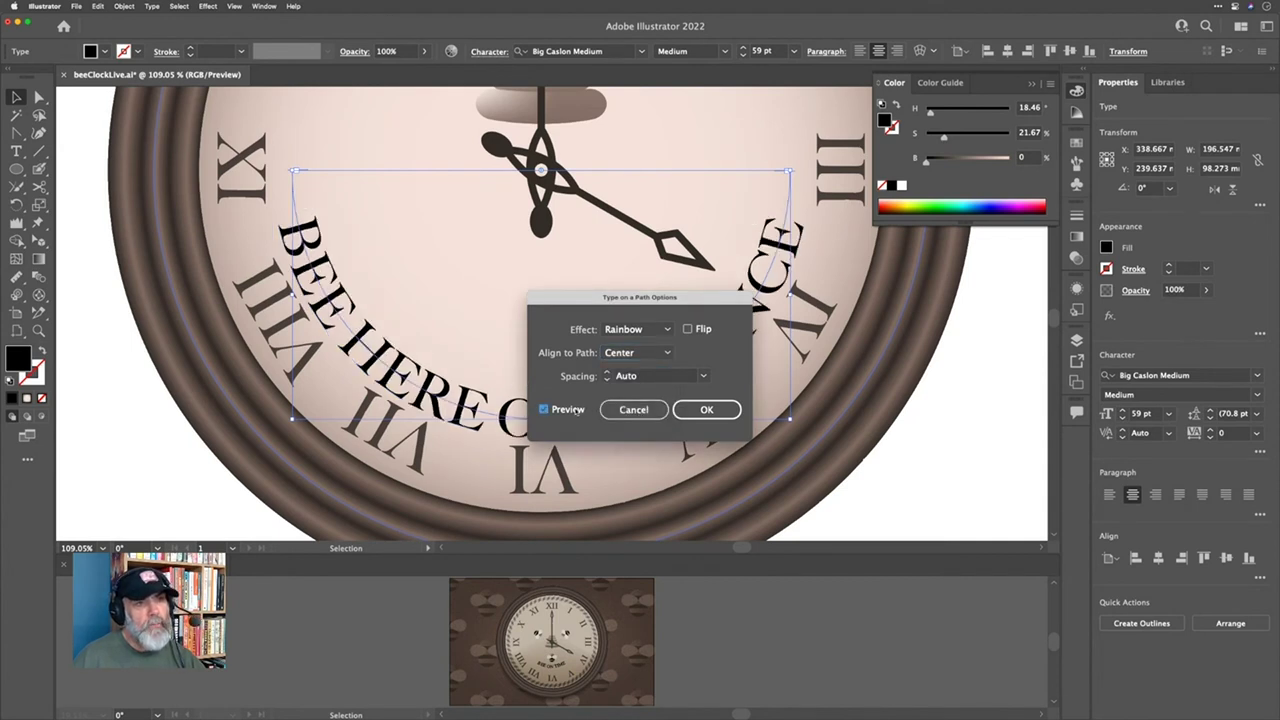
pyautogui.click(709, 410)
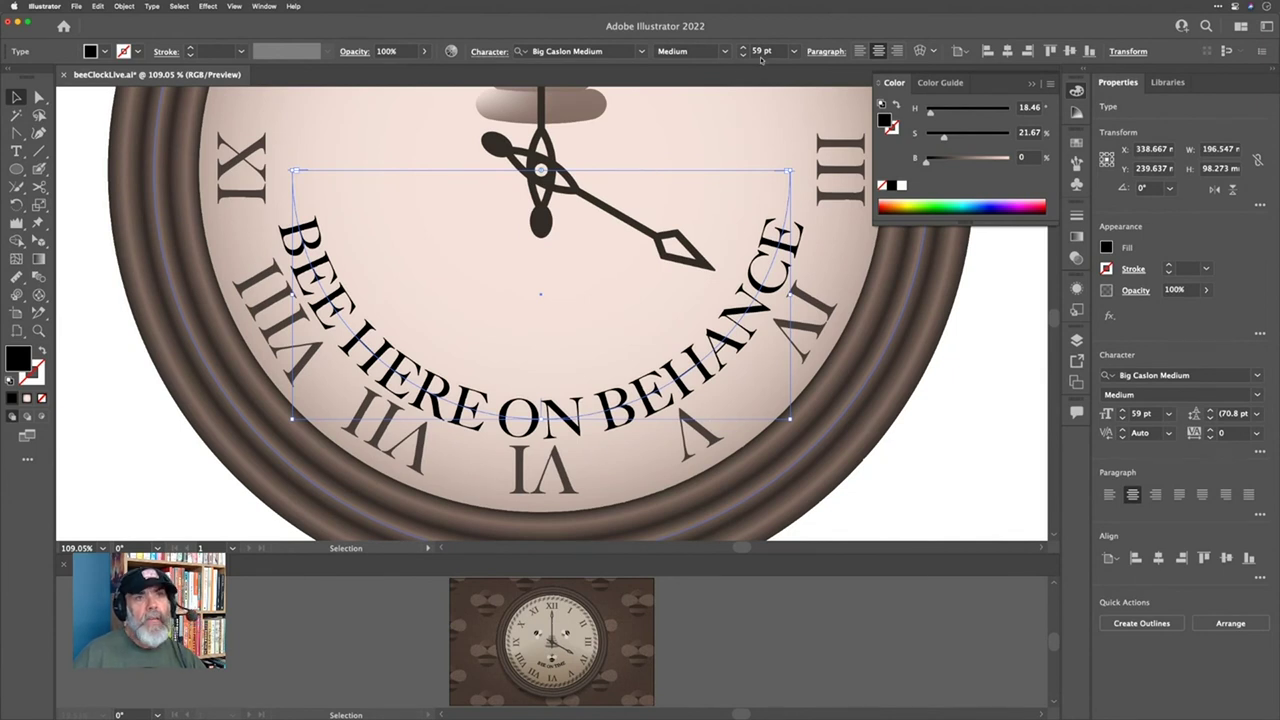
# Step: Reduce the arc lettering's font size to 37 pt
pyautogui.scroll(-11, 762, 50)
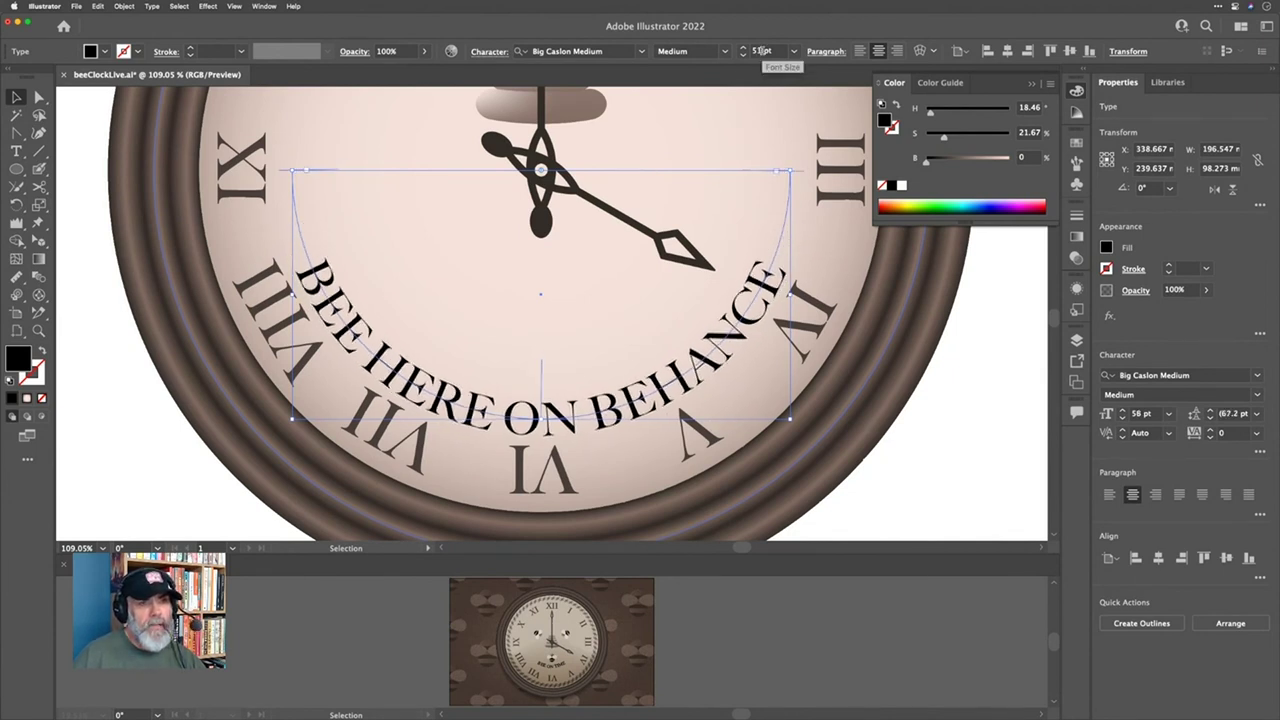
pyautogui.scroll(-8, 762, 50)
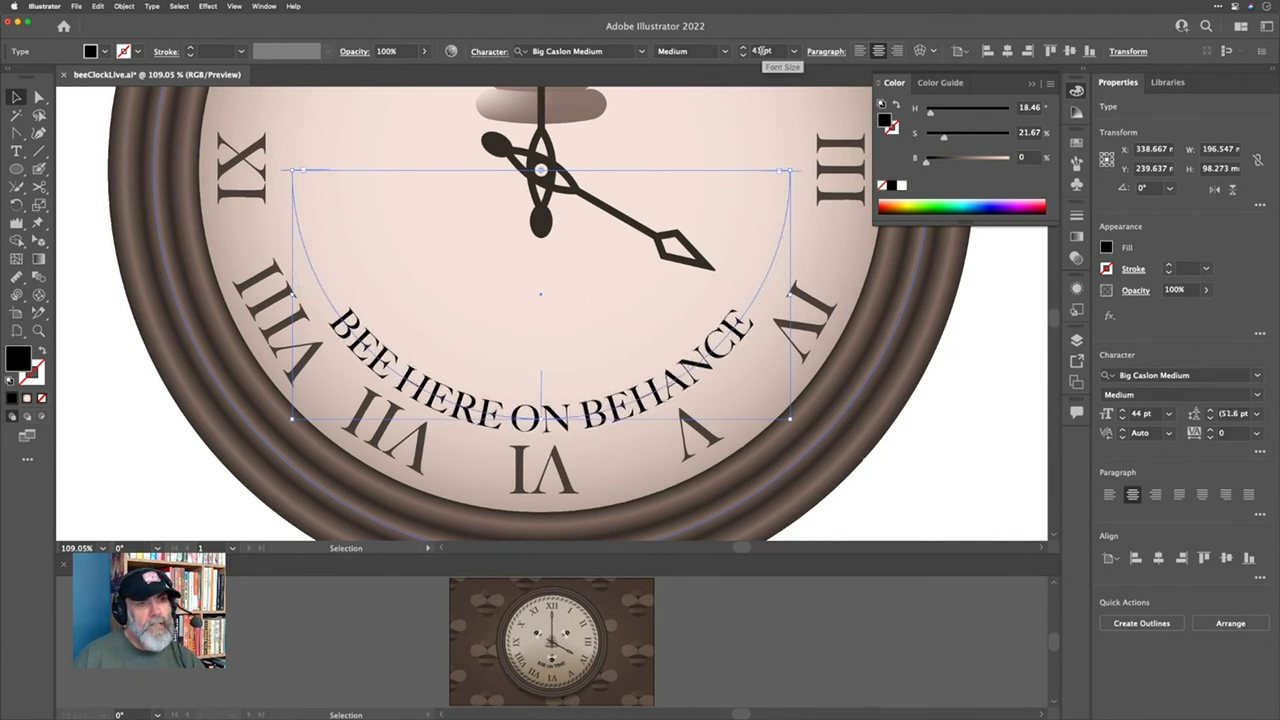
pyautogui.scroll(-3, 762, 50)
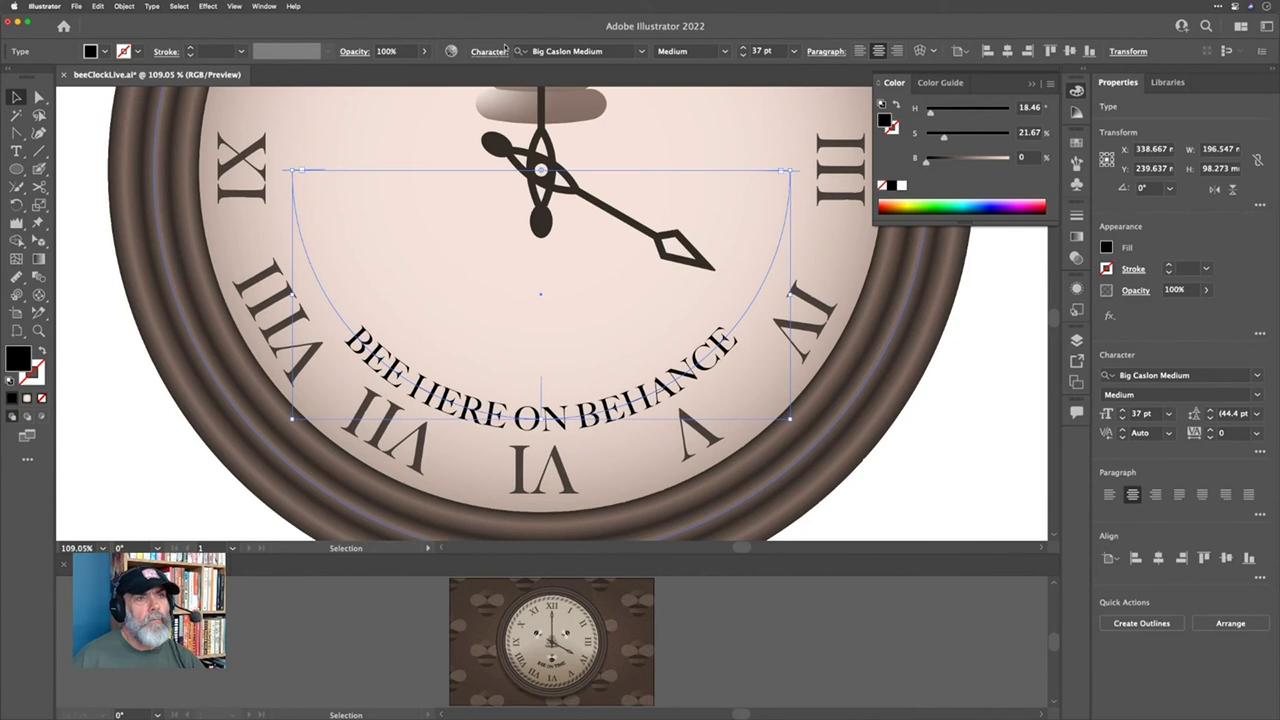
# Step: Change the arc lettering's font to Adobe Caslon Pro Semibold and deselect it
pyautogui.click(553, 50)
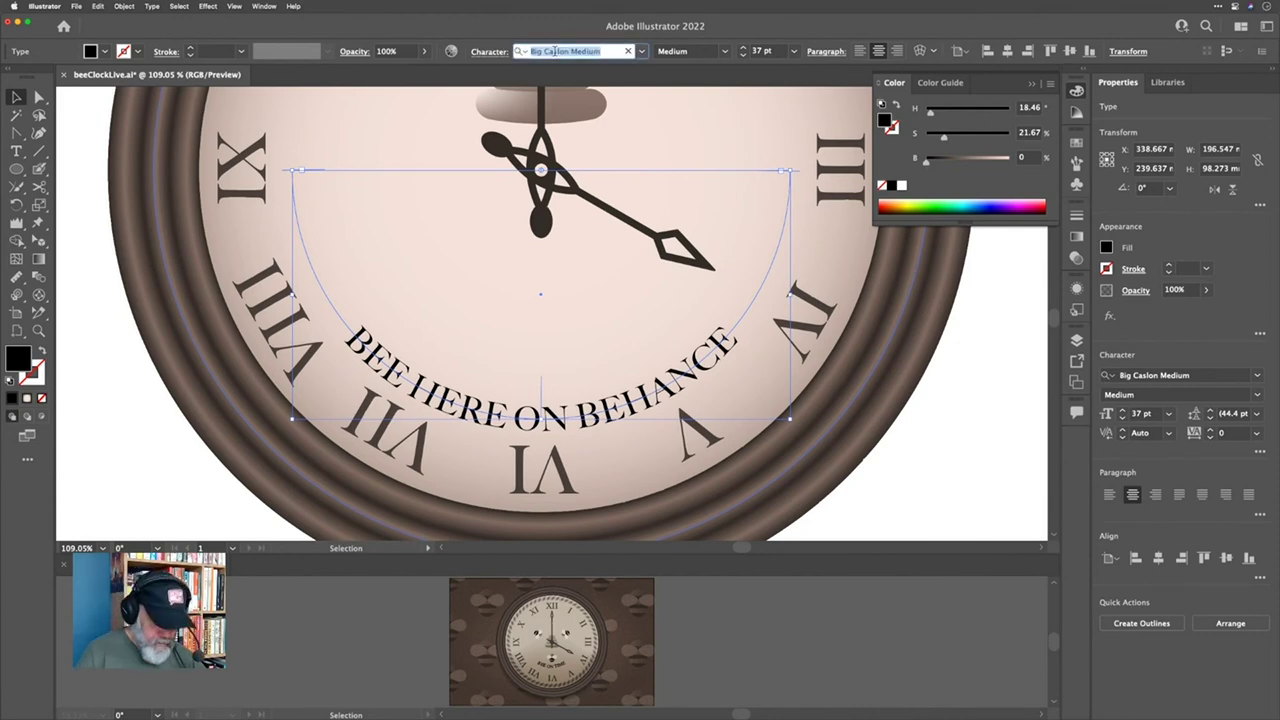
pyautogui.write('Caslo')
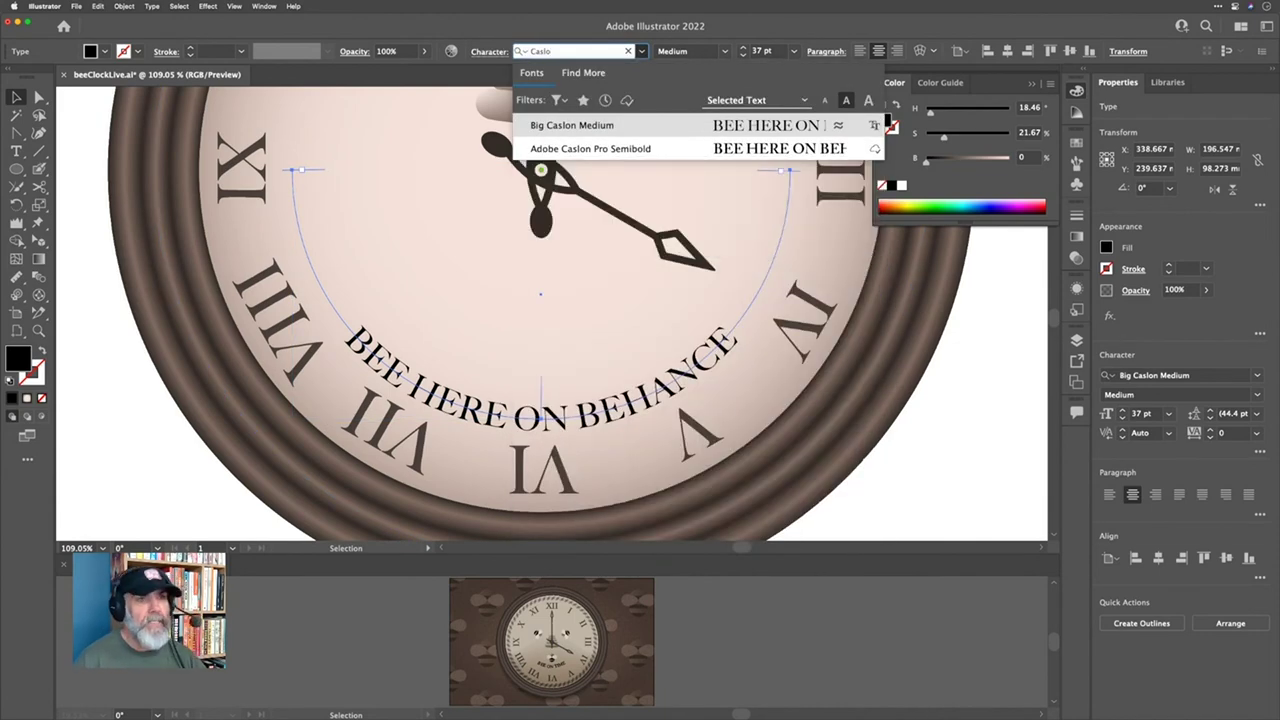
pyautogui.click(614, 149)
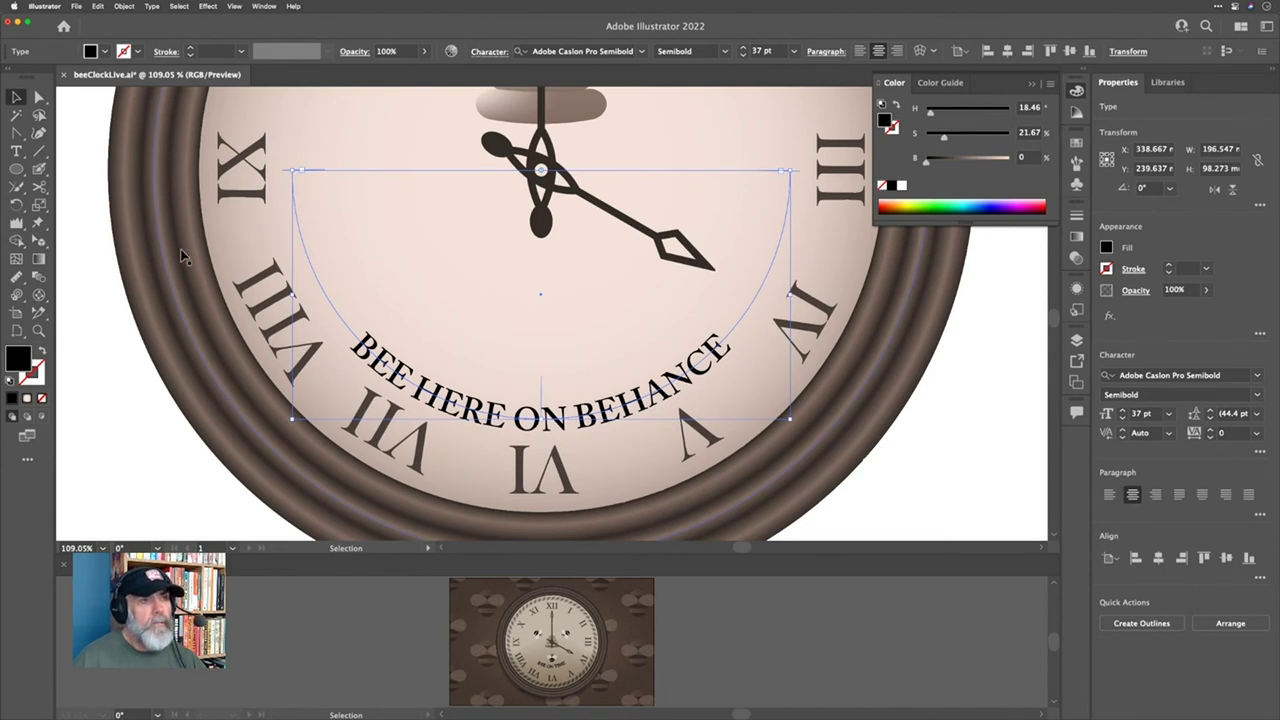
pyautogui.click(86, 251)
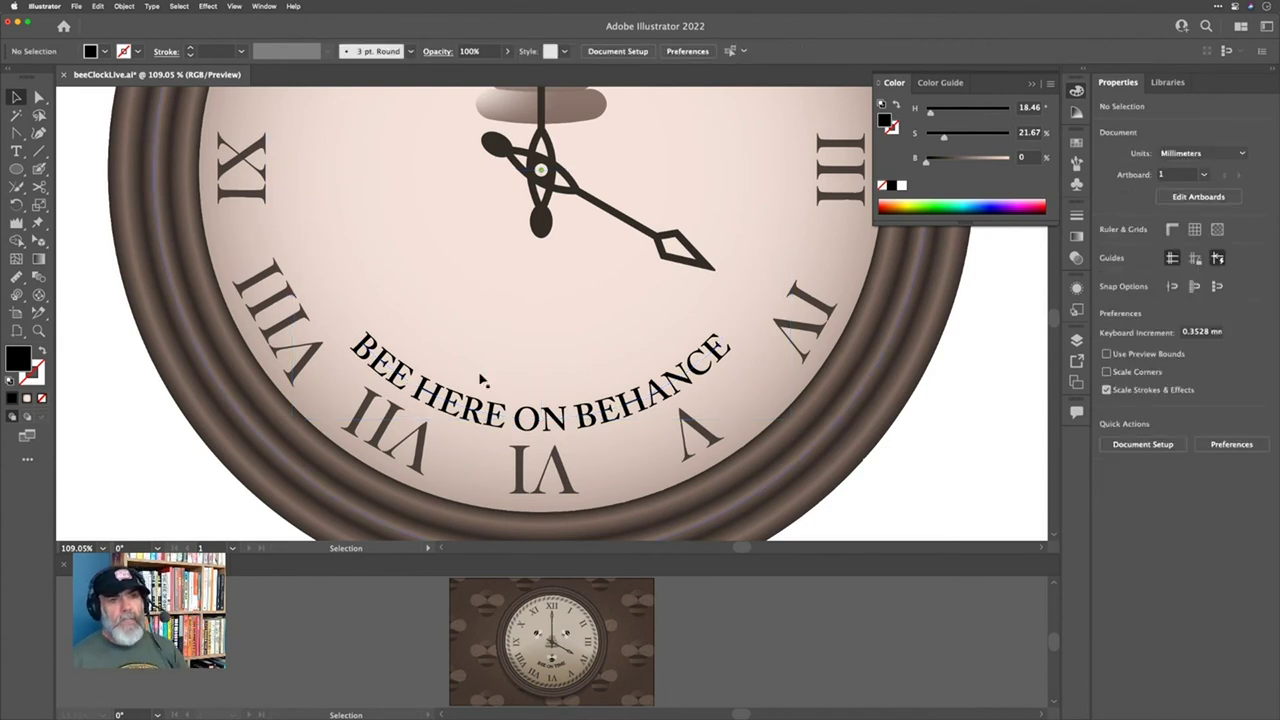
# Step: Scale the arc lettering uniformly to 85% about the clock's center
pyautogui.click(521, 414)
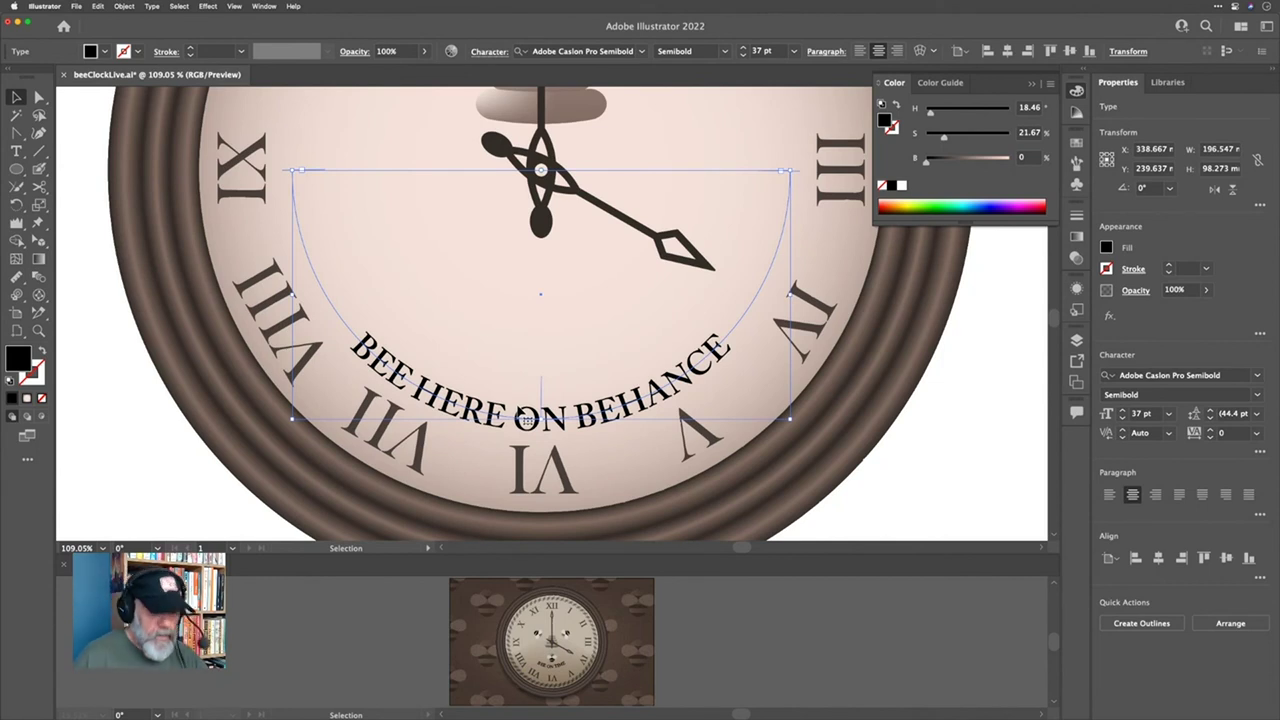
pyautogui.press('s')
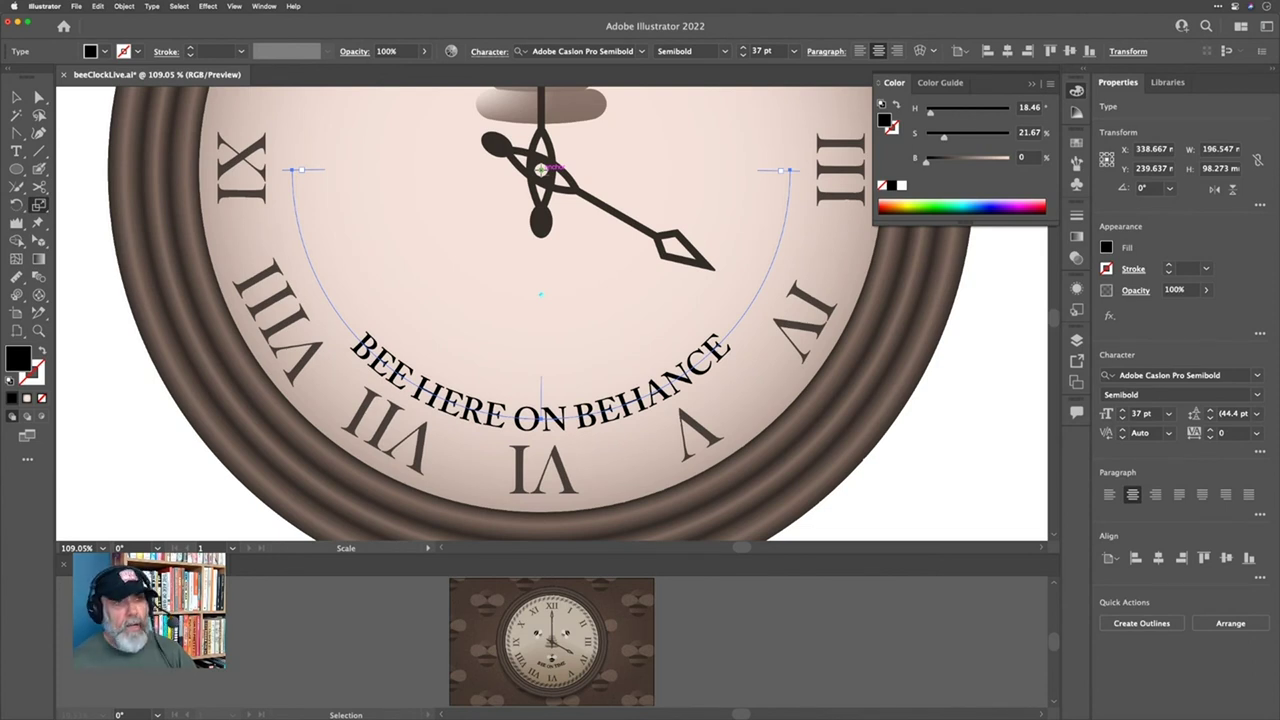
pyautogui.keyDown('alt'); pyautogui.click(540, 170); pyautogui.keyUp('alt')
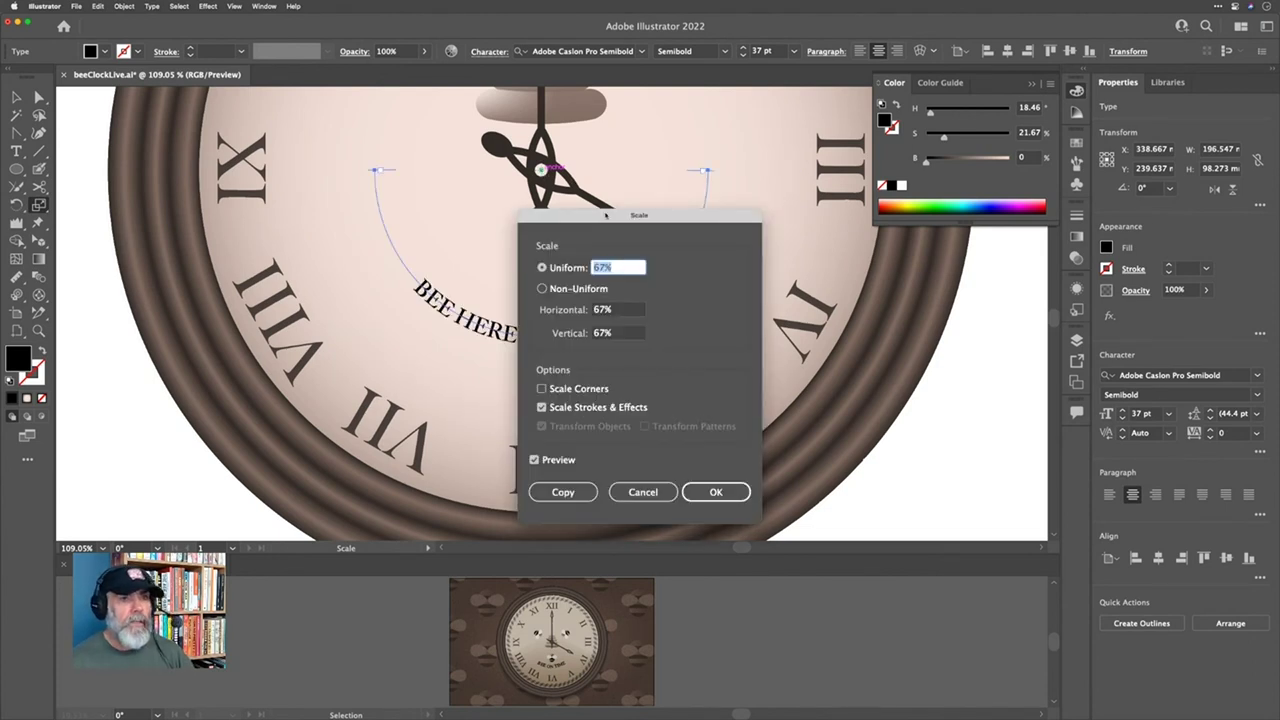
pyautogui.moveTo(607, 214); pyautogui.dragTo(834, 122)
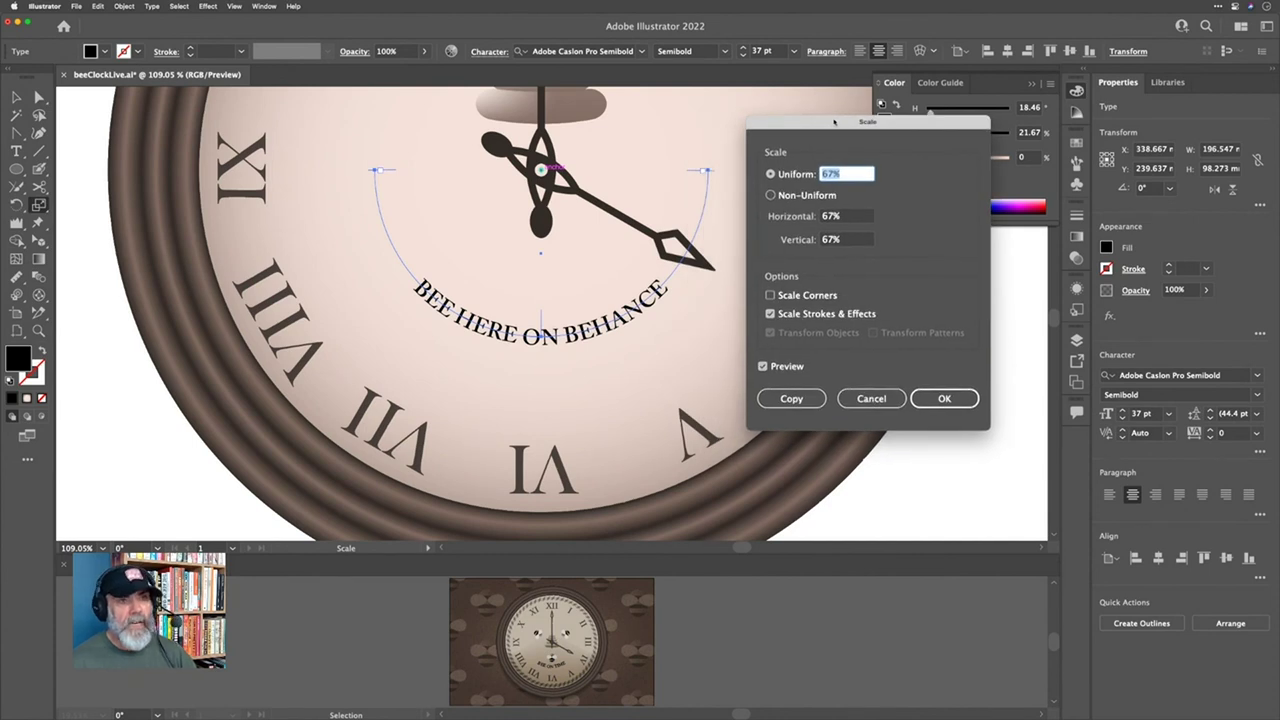
pyautogui.press('Up')
pyautogui.press('Up')
pyautogui.press('Up')
pyautogui.press('Up')
pyautogui.press('Up')
pyautogui.press('Up')
pyautogui.press('Up')
pyautogui.press('Up')
pyautogui.press('Up')
pyautogui.press('Up')
pyautogui.press('Up')
pyautogui.press('Up')
pyautogui.press('Up')
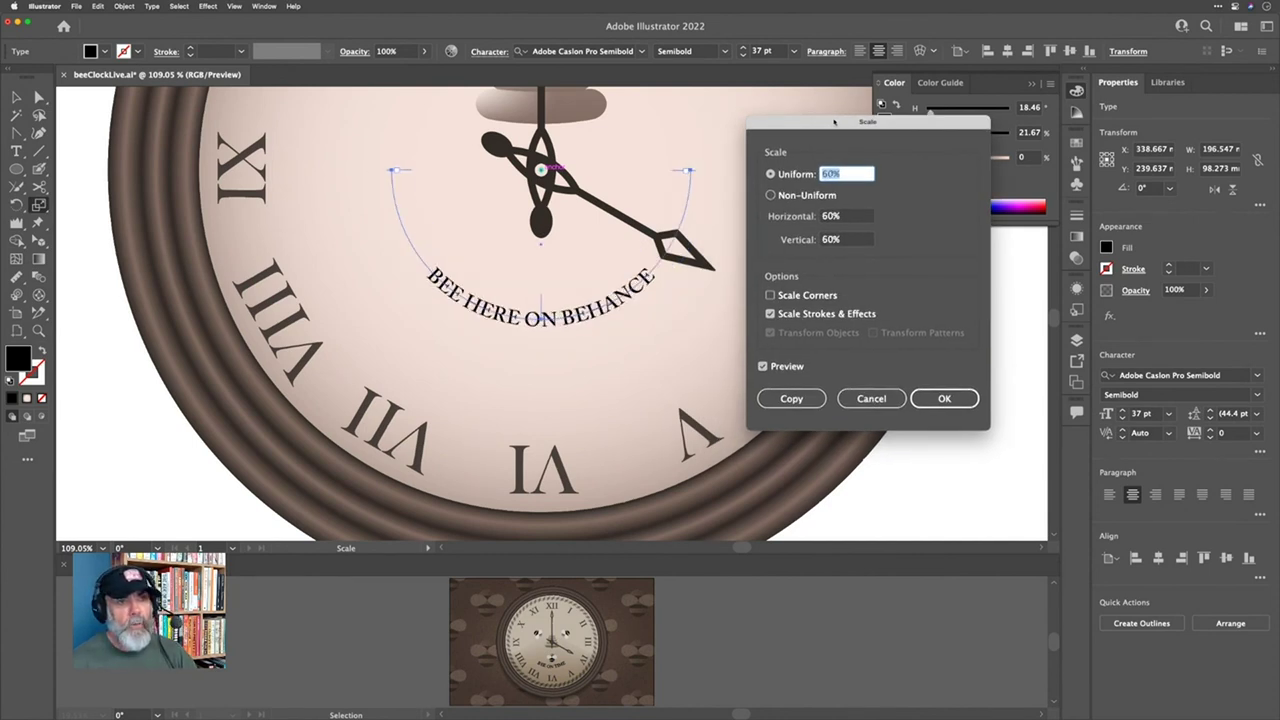
pyautogui.press('Down')
pyautogui.press('Down')
pyautogui.press('Down')
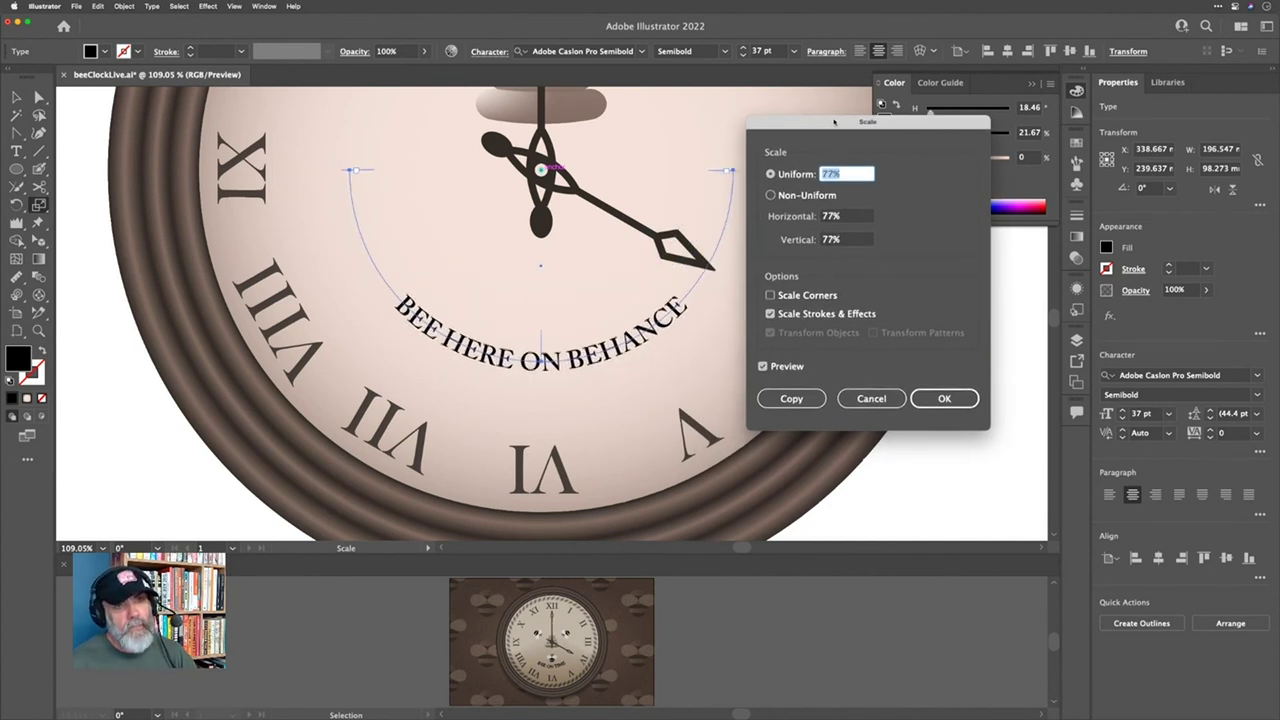
pyautogui.press('Up')
pyautogui.press('Up')
pyautogui.press('Up')
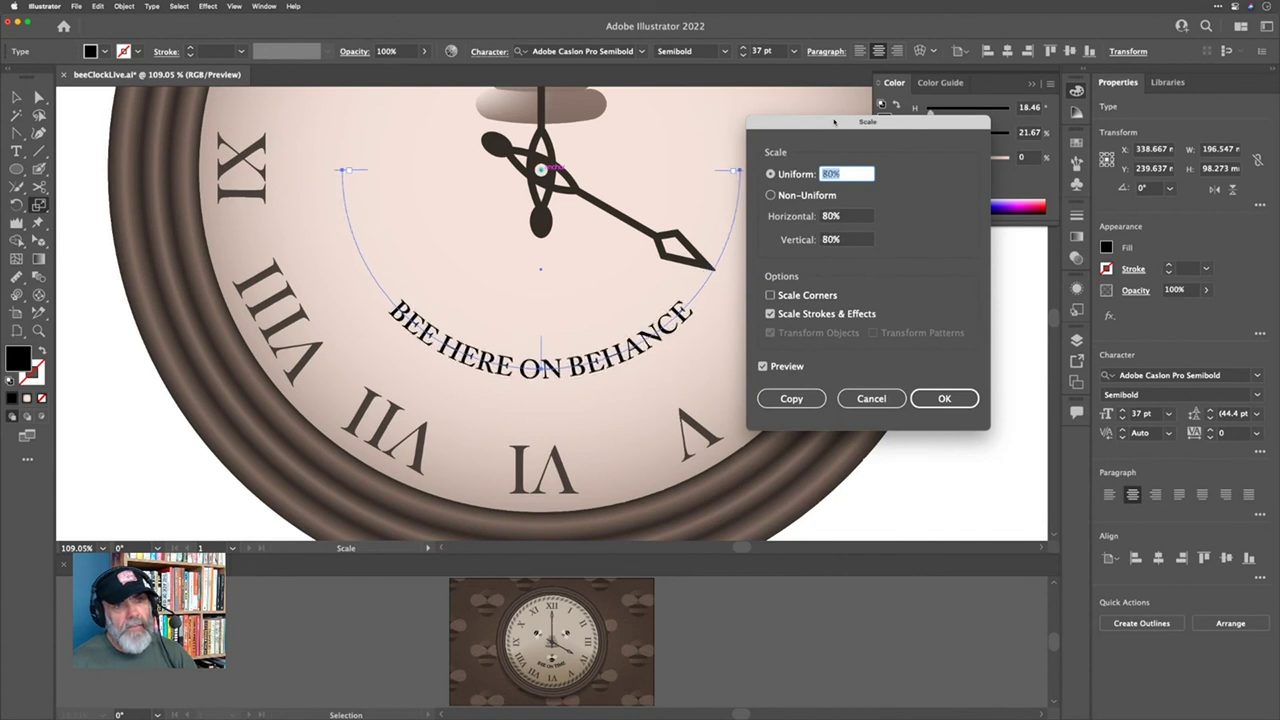
pyautogui.press('Up')
pyautogui.press('Up')
pyautogui.press('Up')
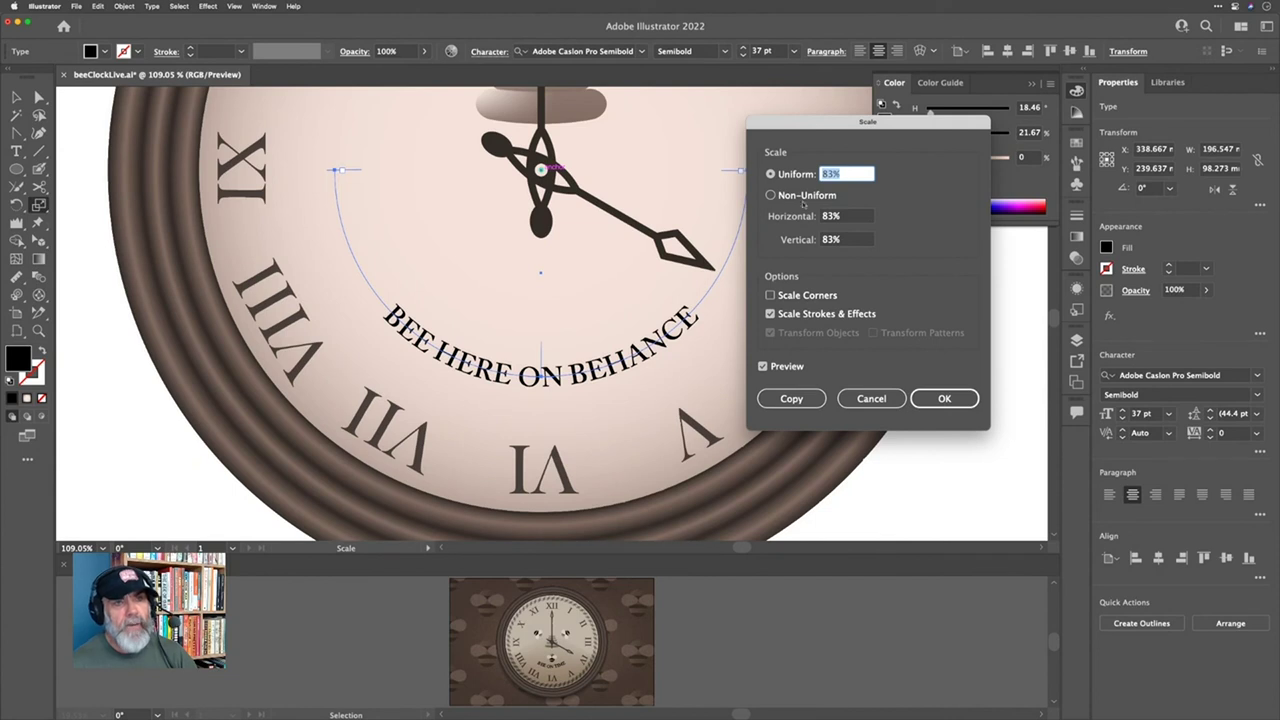
pyautogui.press('Up')
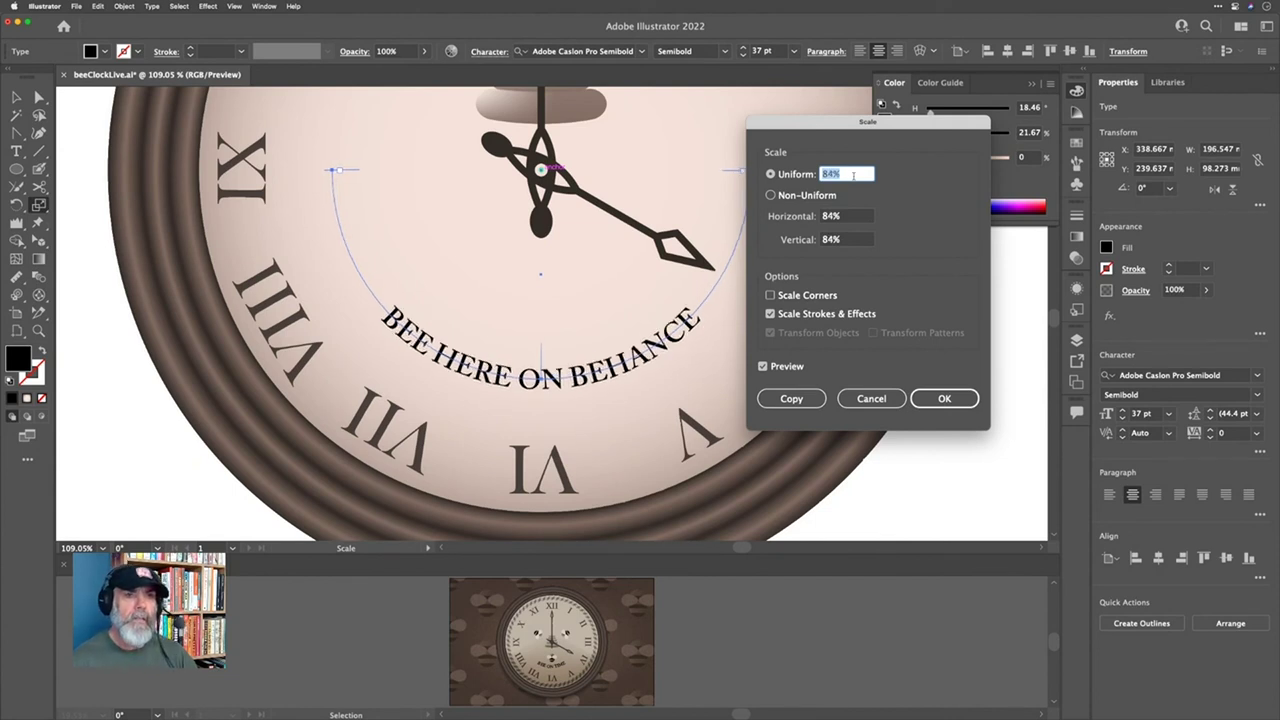
pyautogui.press('Up')
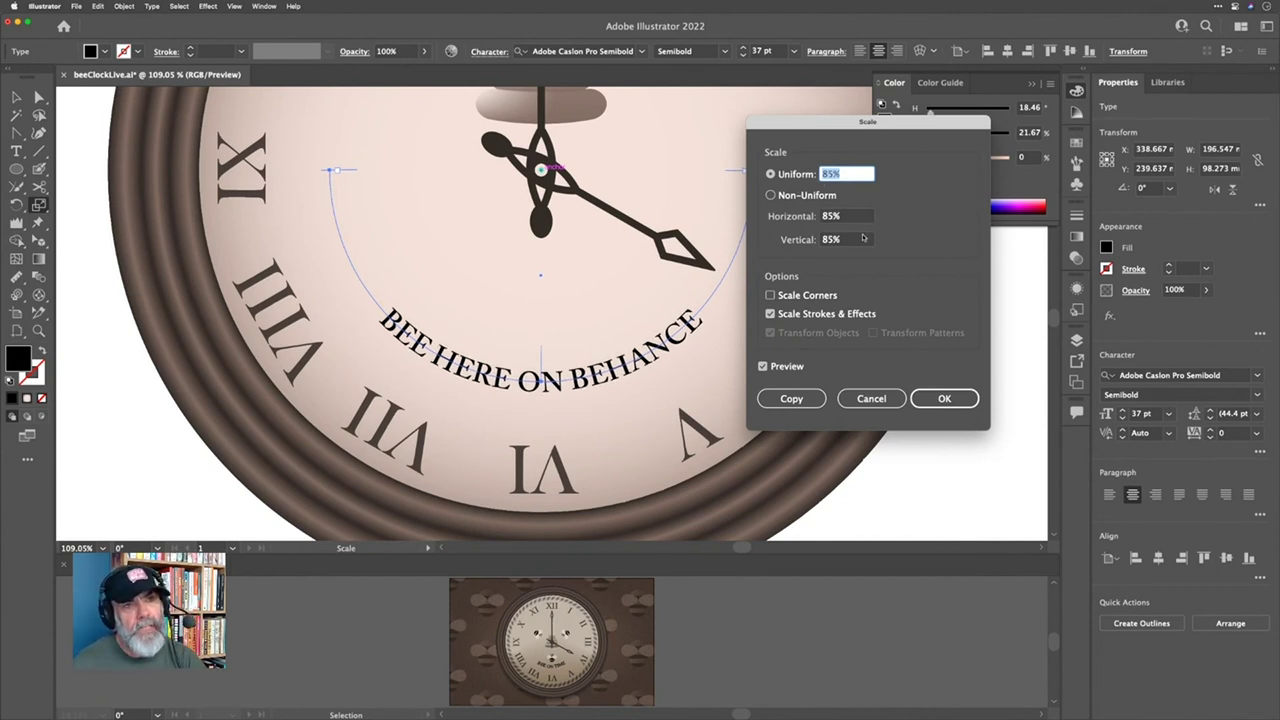
pyautogui.click(962, 399)
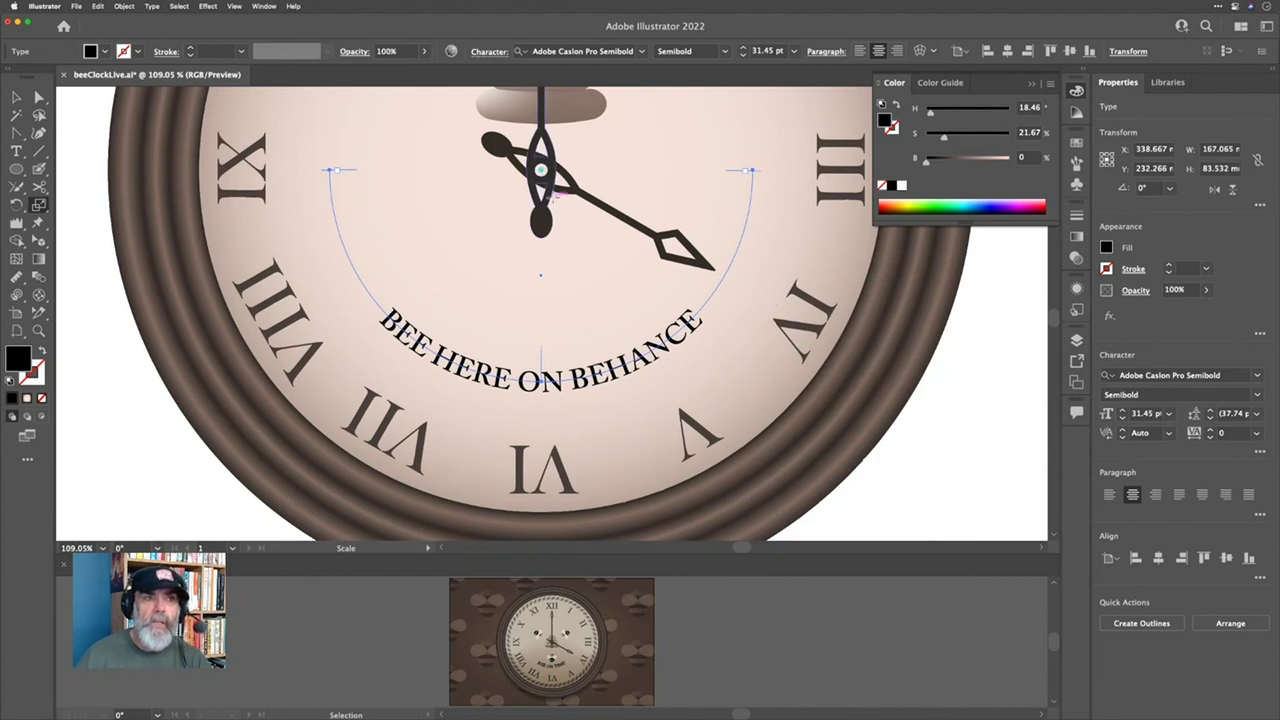
# Step: Increase the arc lettering's font size to 43 pt
pyautogui.scroll(6, 766, 52)
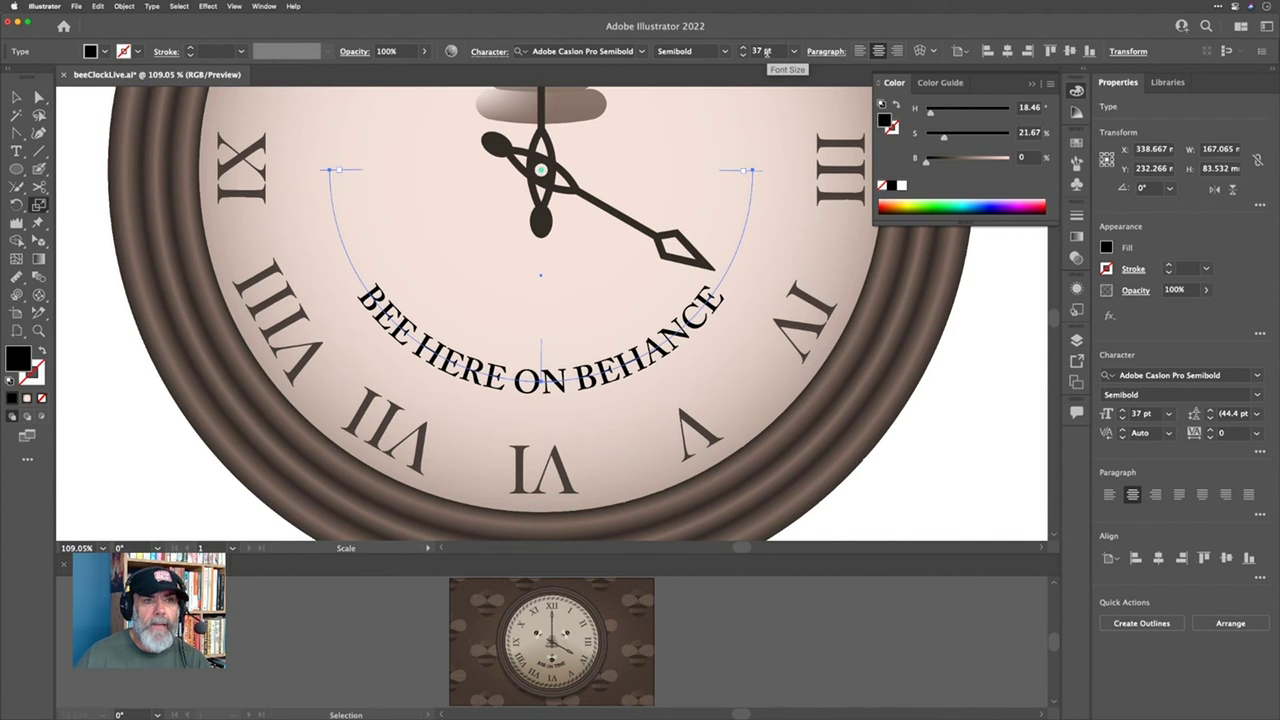
pyautogui.scroll(-3, 766, 52)
pyautogui.scroll(5, 766, 52)
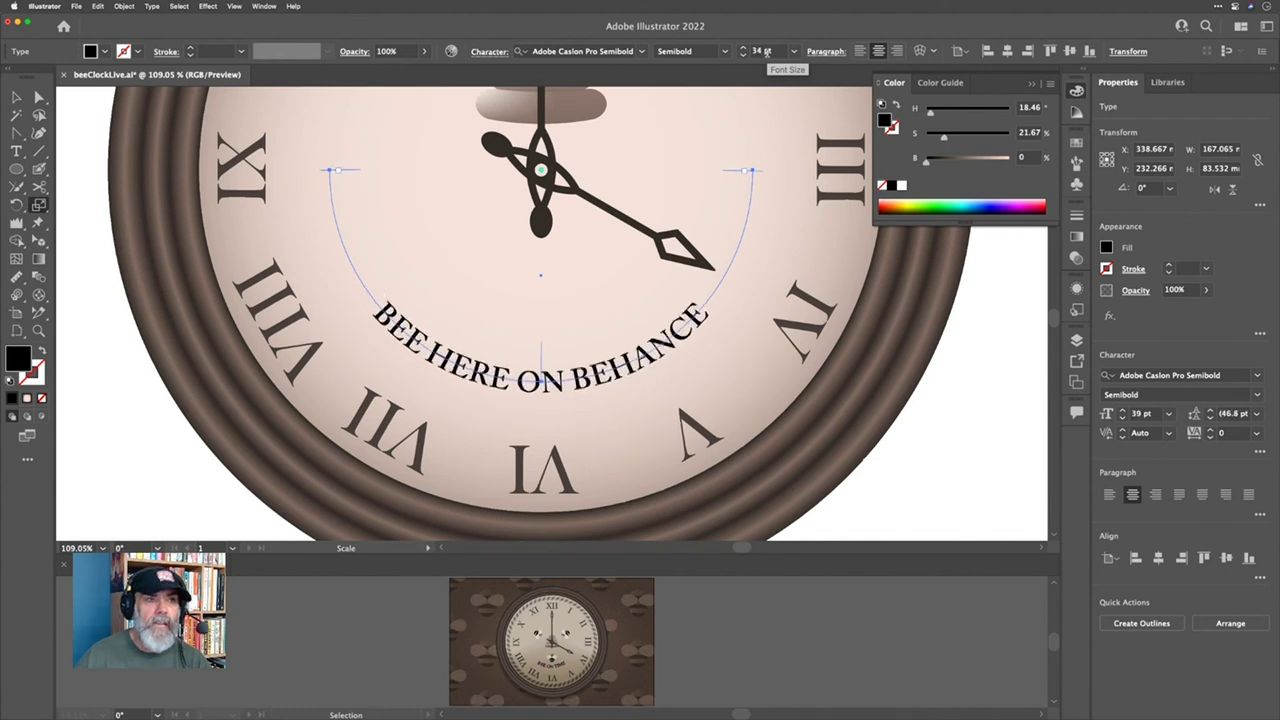
pyautogui.scroll(2, 766, 52)
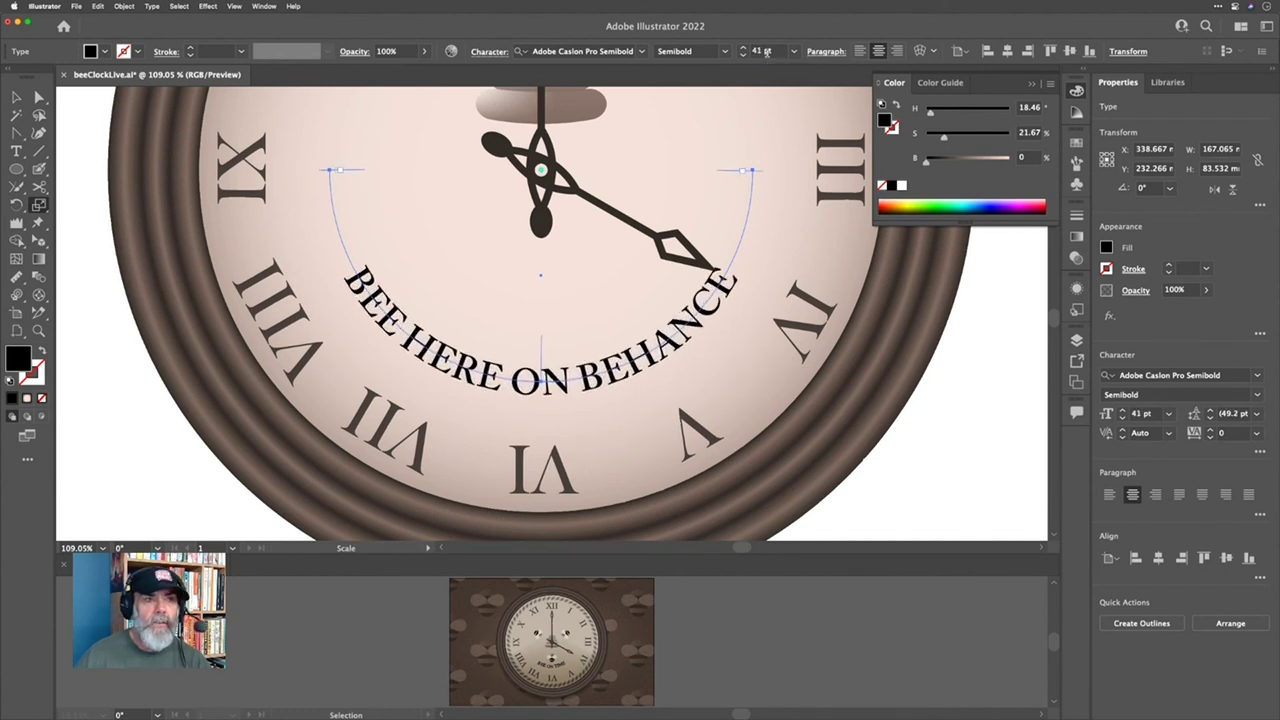
pyautogui.scroll(2, 766, 52)
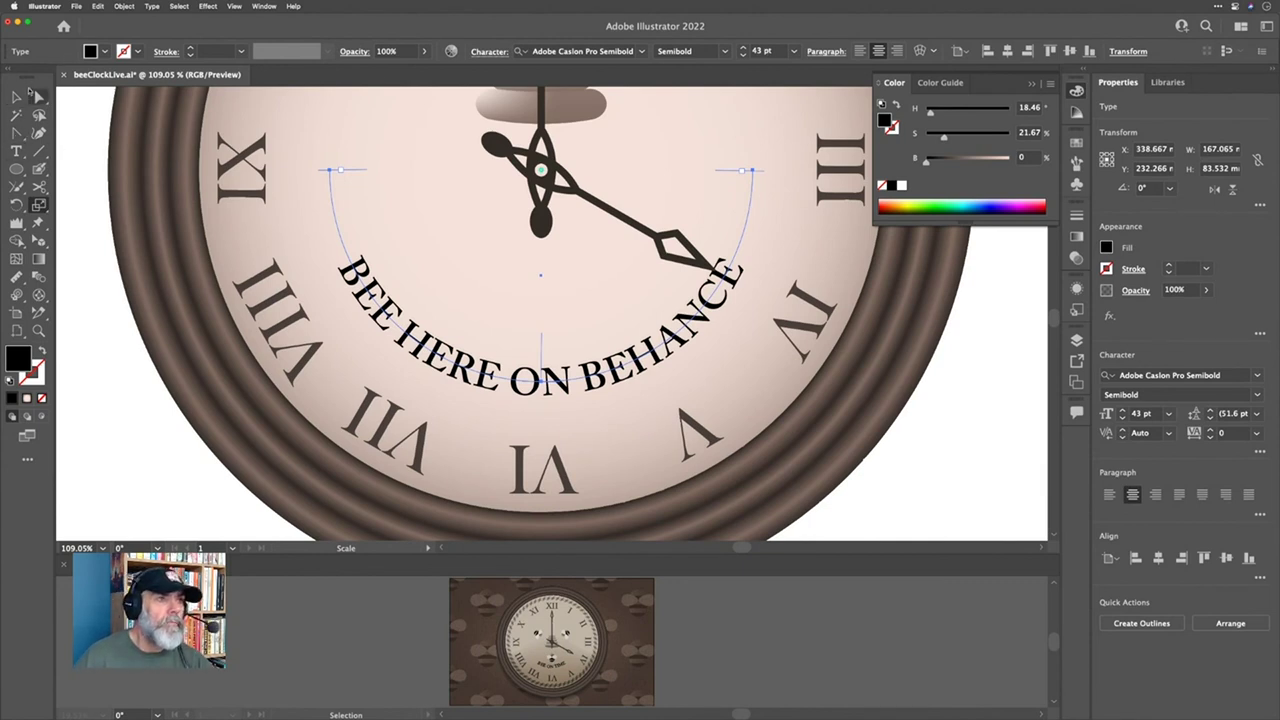
pyautogui.click(17, 95)
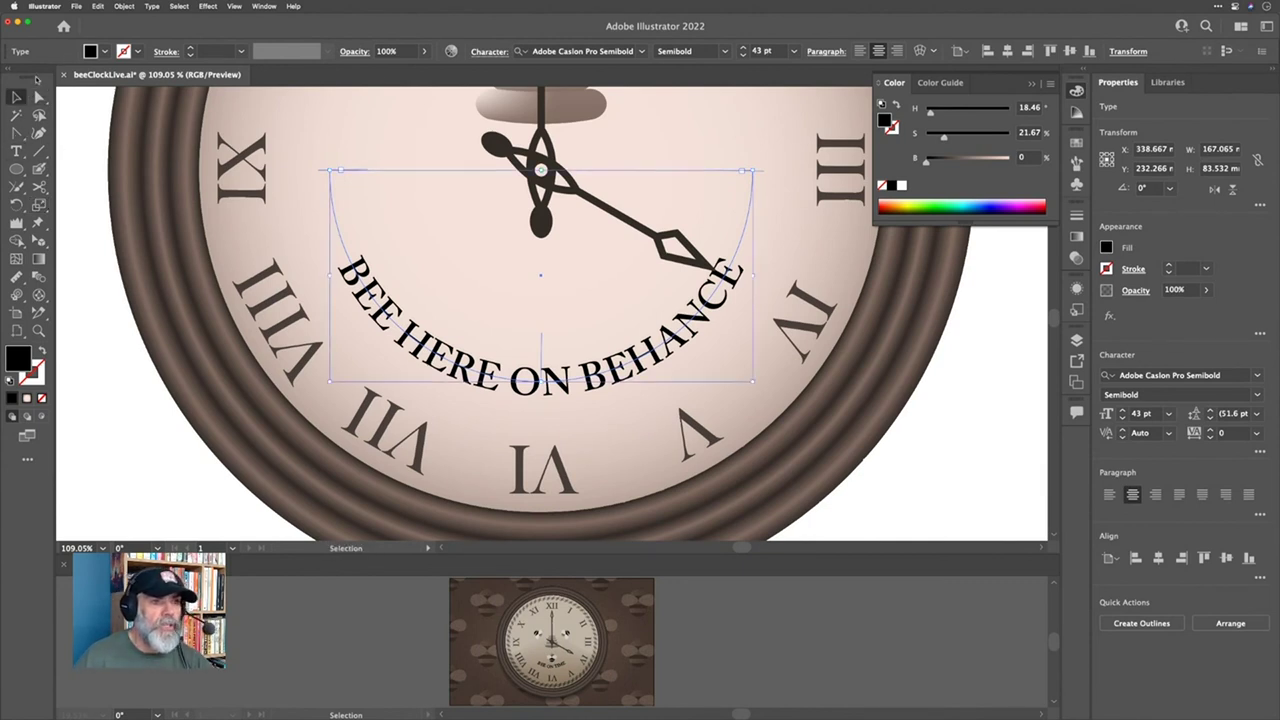
# Step: Copy the IX numeral's appearance onto the arc lettering with the Eyedropper and set the lettering's font size to 38 pt
pyautogui.press('i')
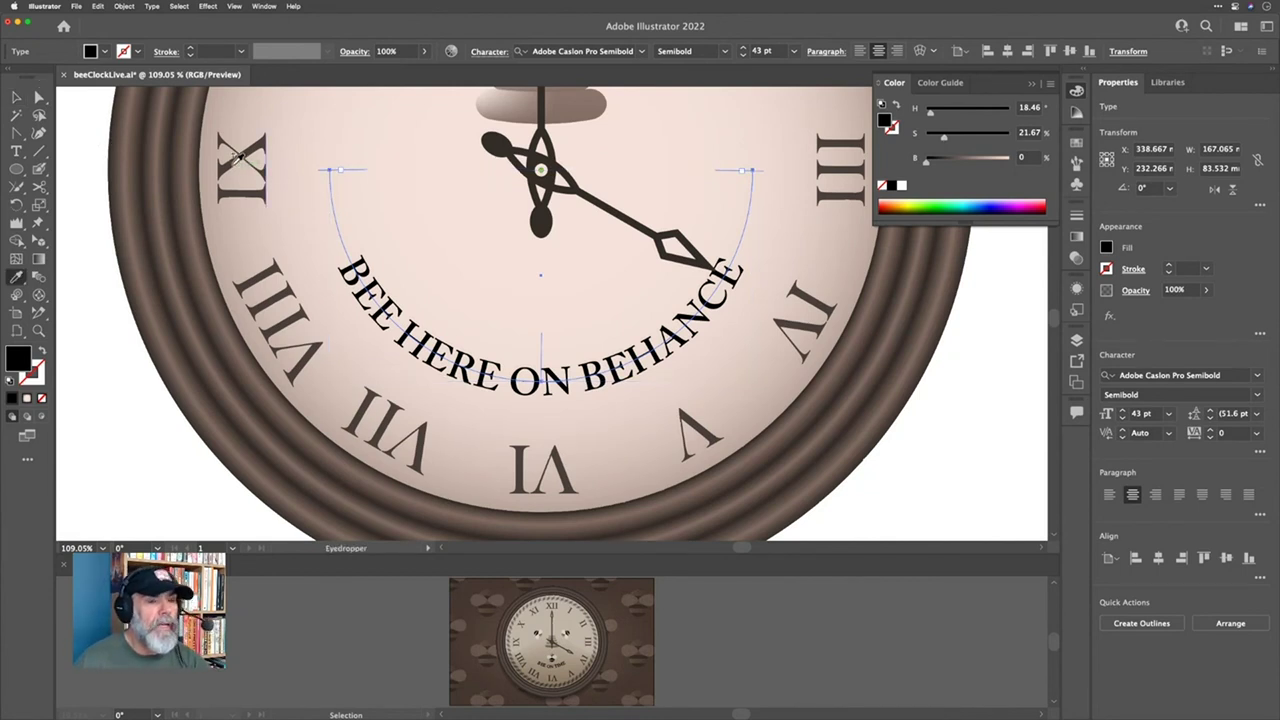
pyautogui.click(236, 157)
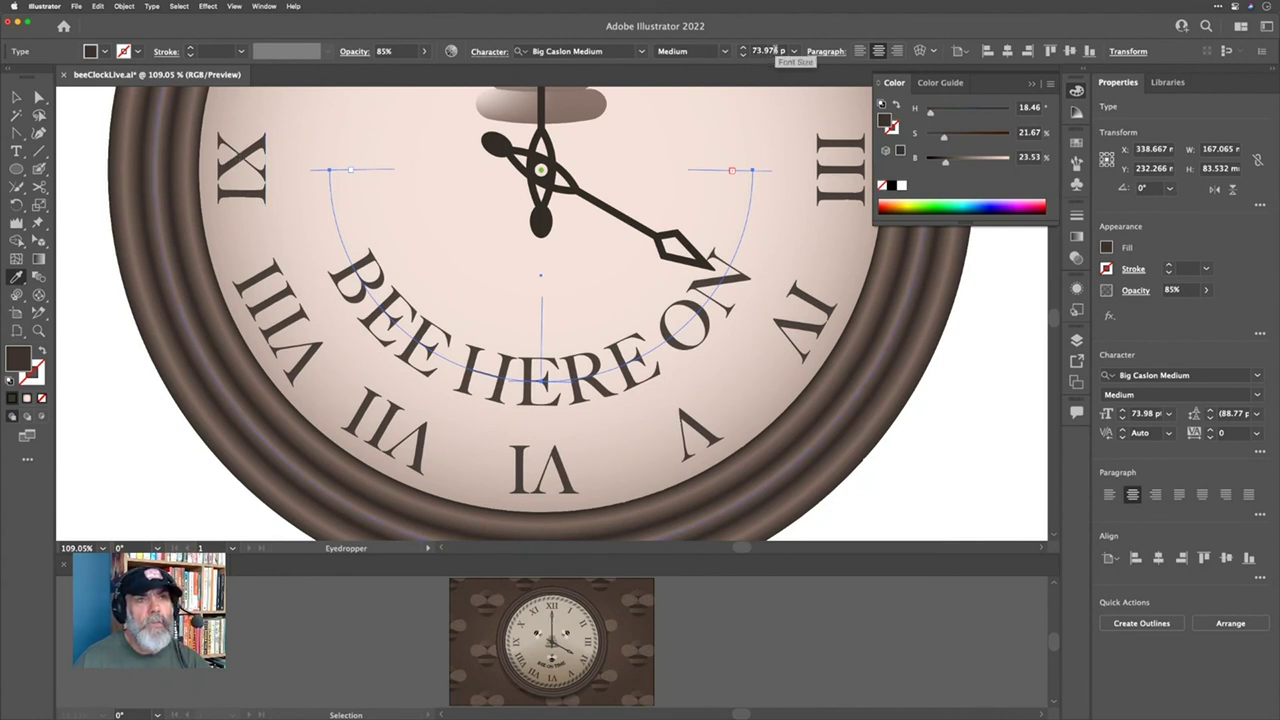
pyautogui.scroll(-20, 768, 51)
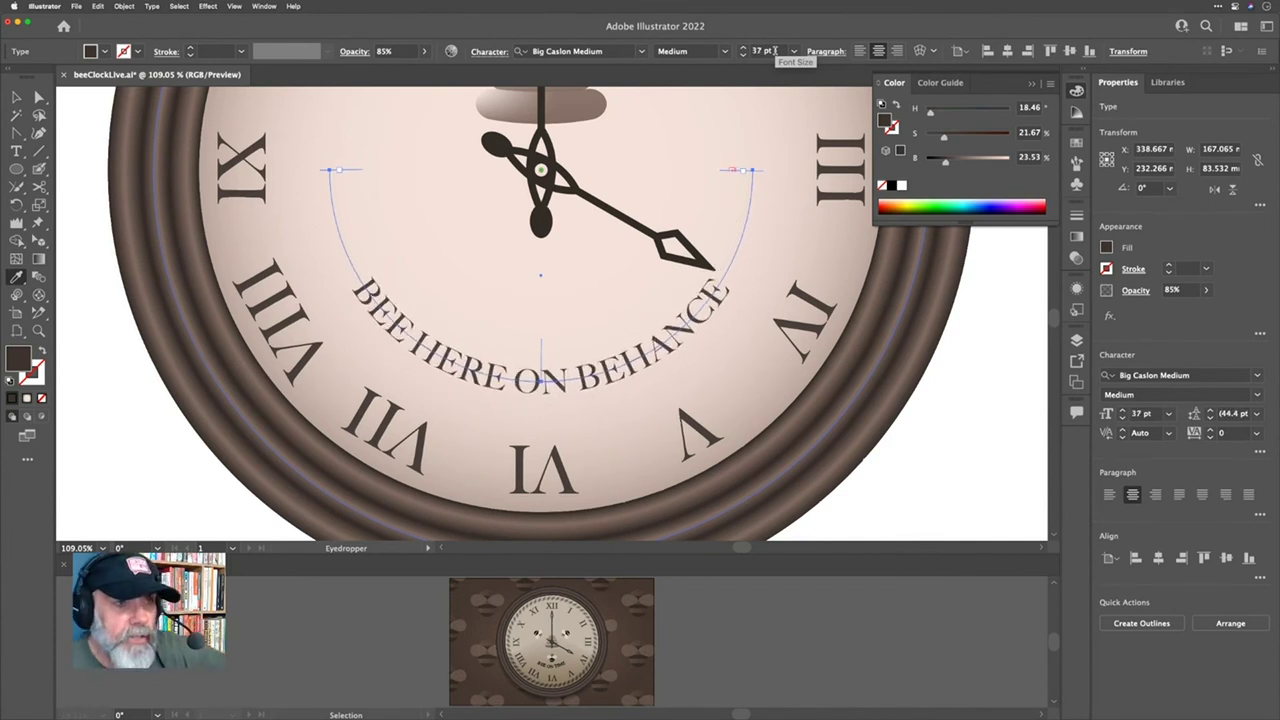
pyautogui.scroll(1, 774, 50)
# Step: Change the arc lettering's font back to Adobe Caslon Pro Semibold and deselect it
pyautogui.click(610, 52)
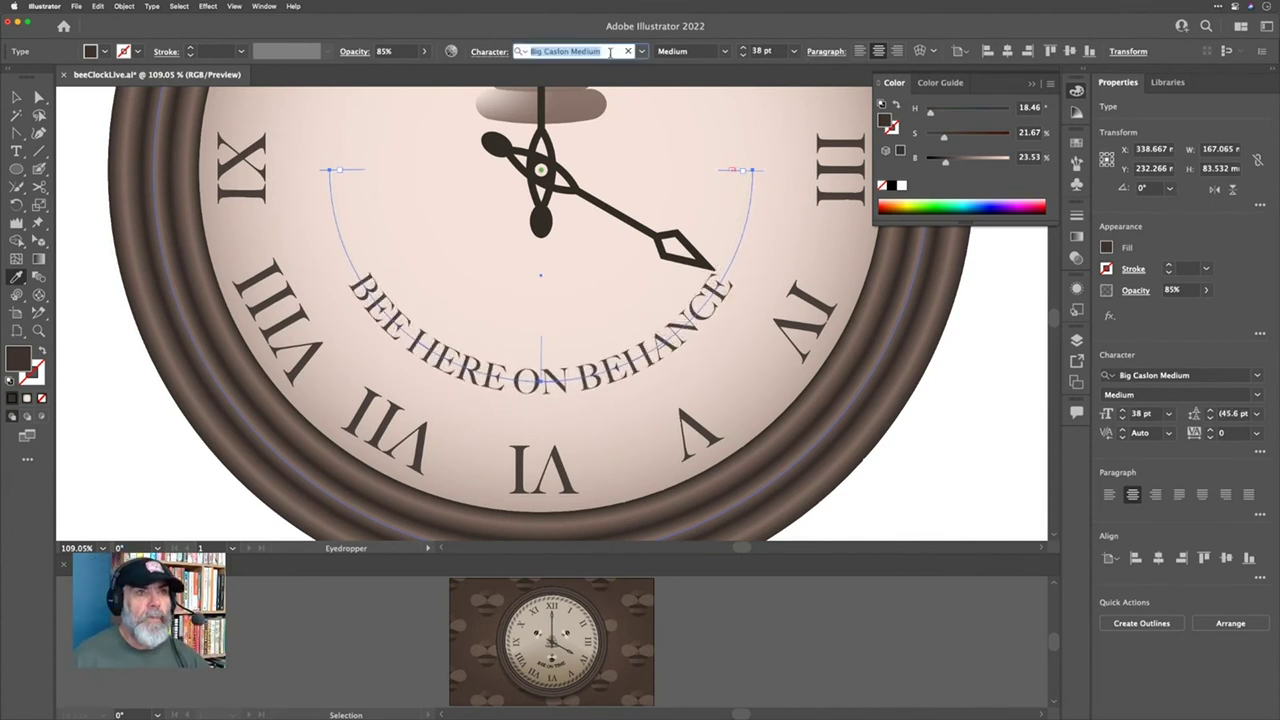
pyautogui.write('caslon')
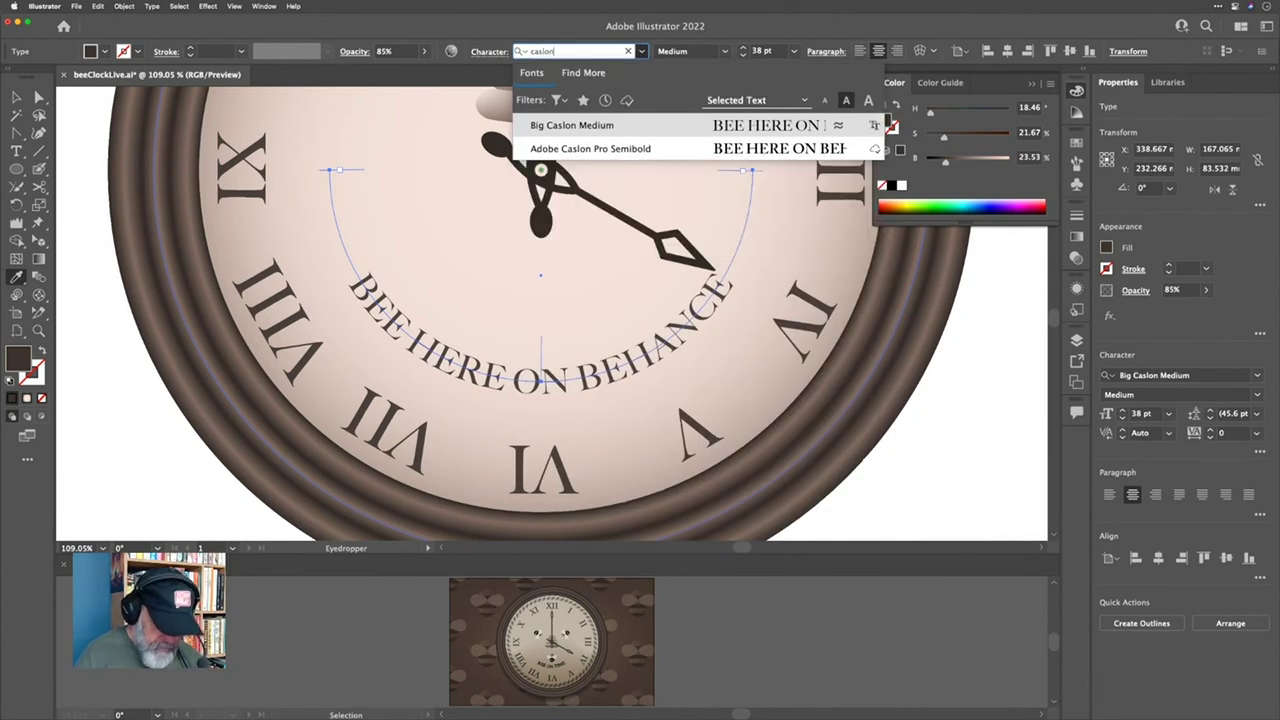
pyautogui.click(616, 148)
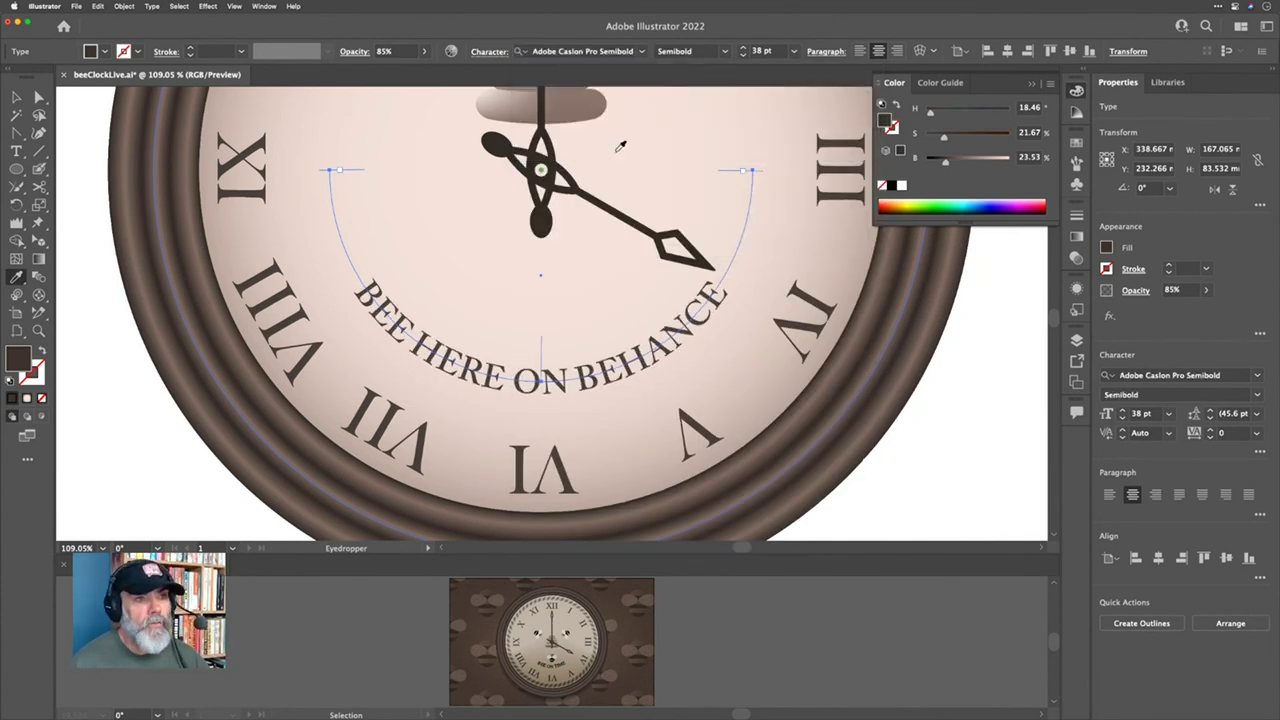
pyautogui.click(17, 98)
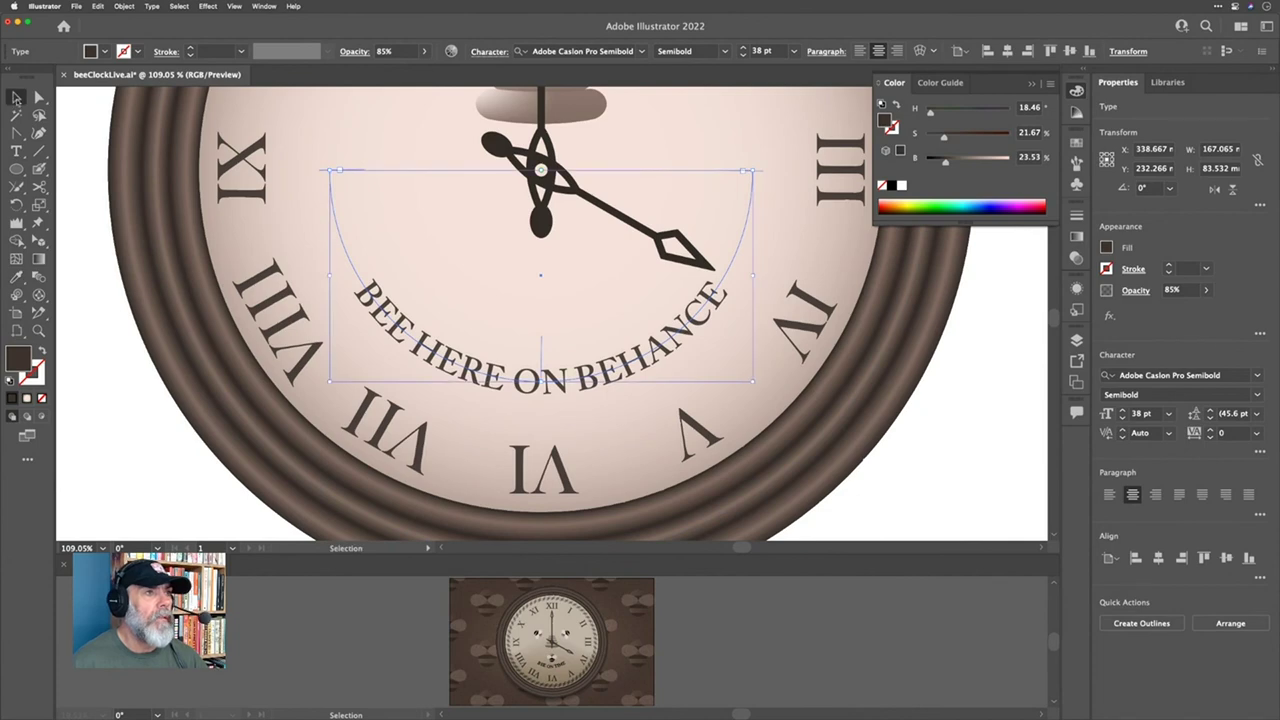
pyautogui.click(102, 153)
# Step: Place the bee symbol on the clock face and shrink it to about 35.5 mm wide, centered between the hands and the arc lettering
pyautogui.press('super+0')
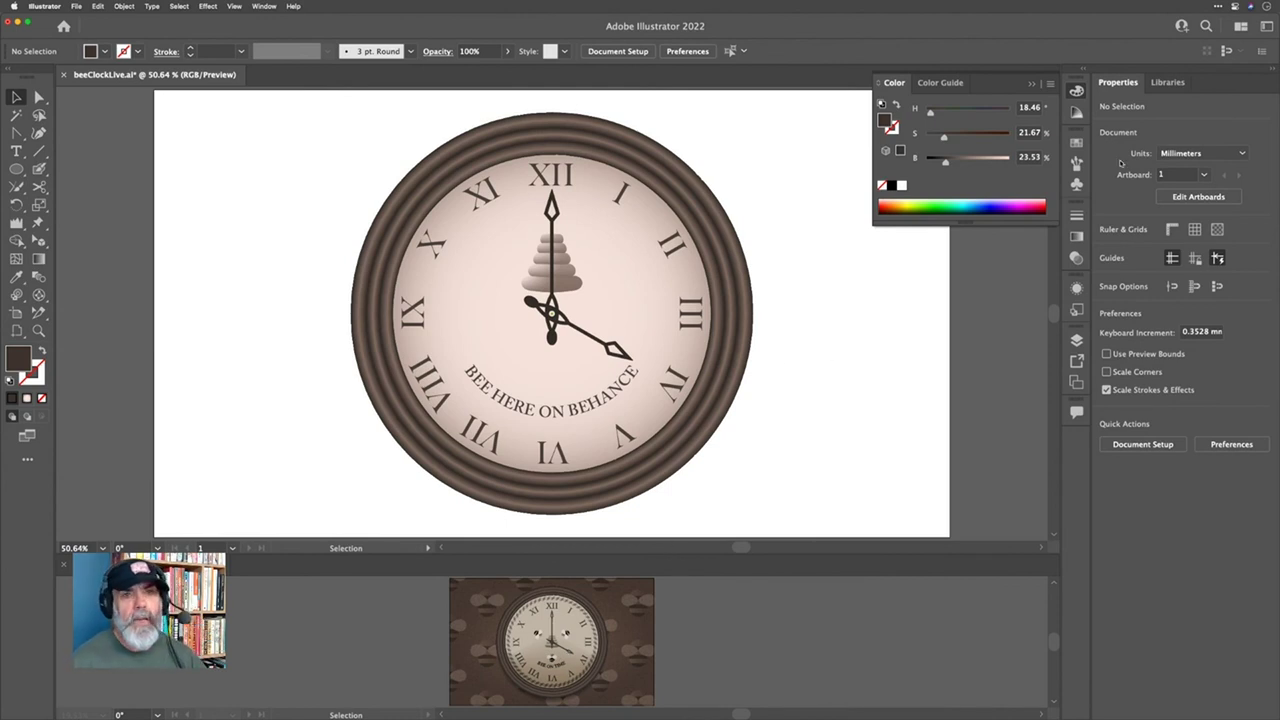
pyautogui.click(1076, 185)
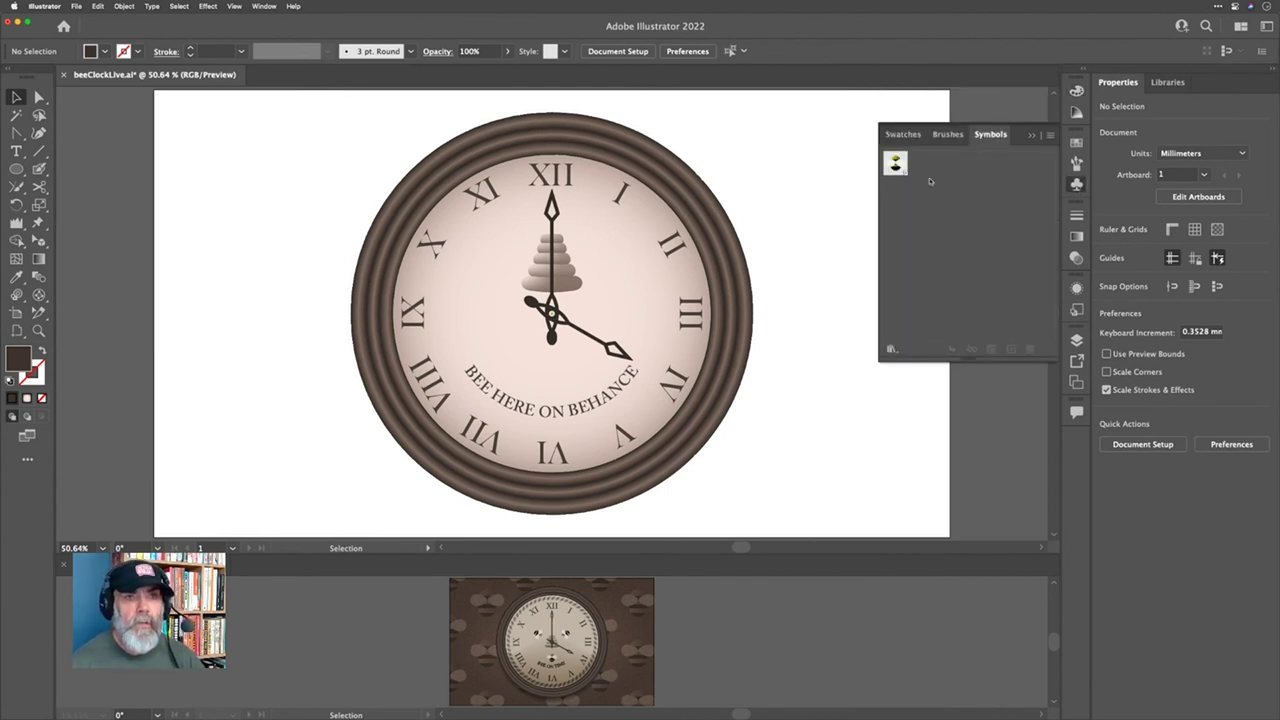
pyautogui.moveTo(895, 163); pyautogui.dragTo(571, 368)
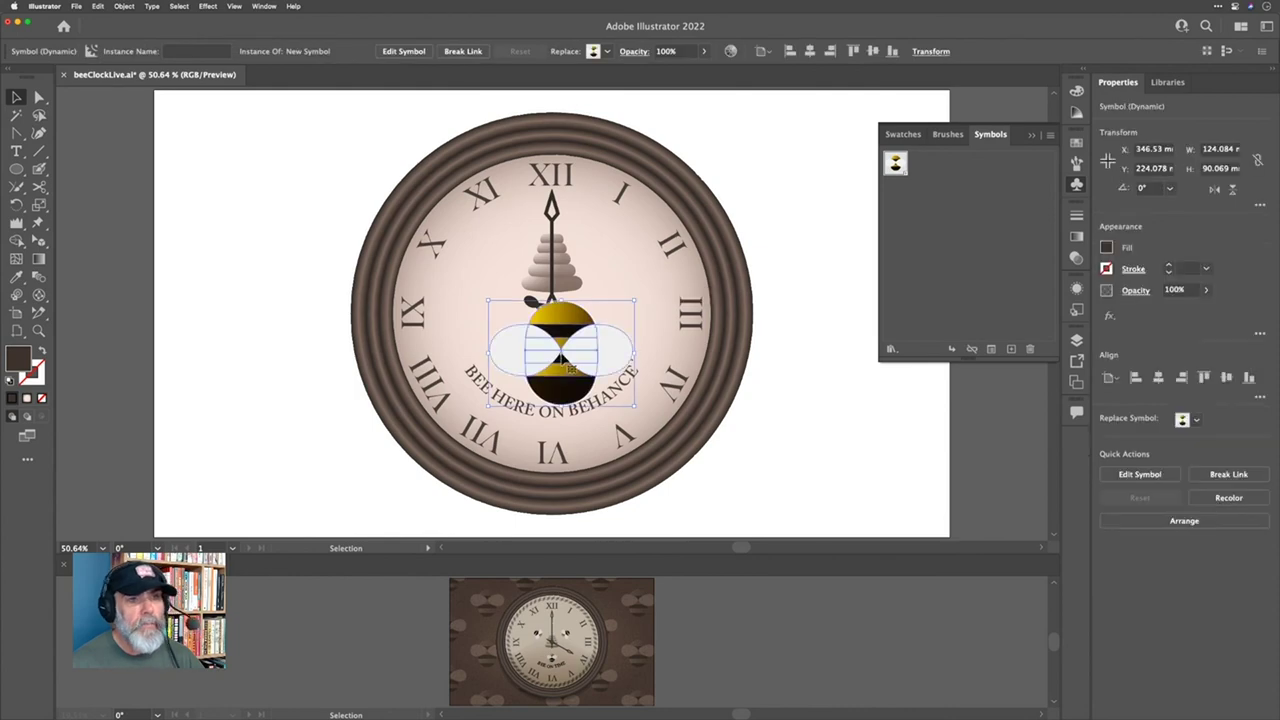
pyautogui.click(1076, 186)
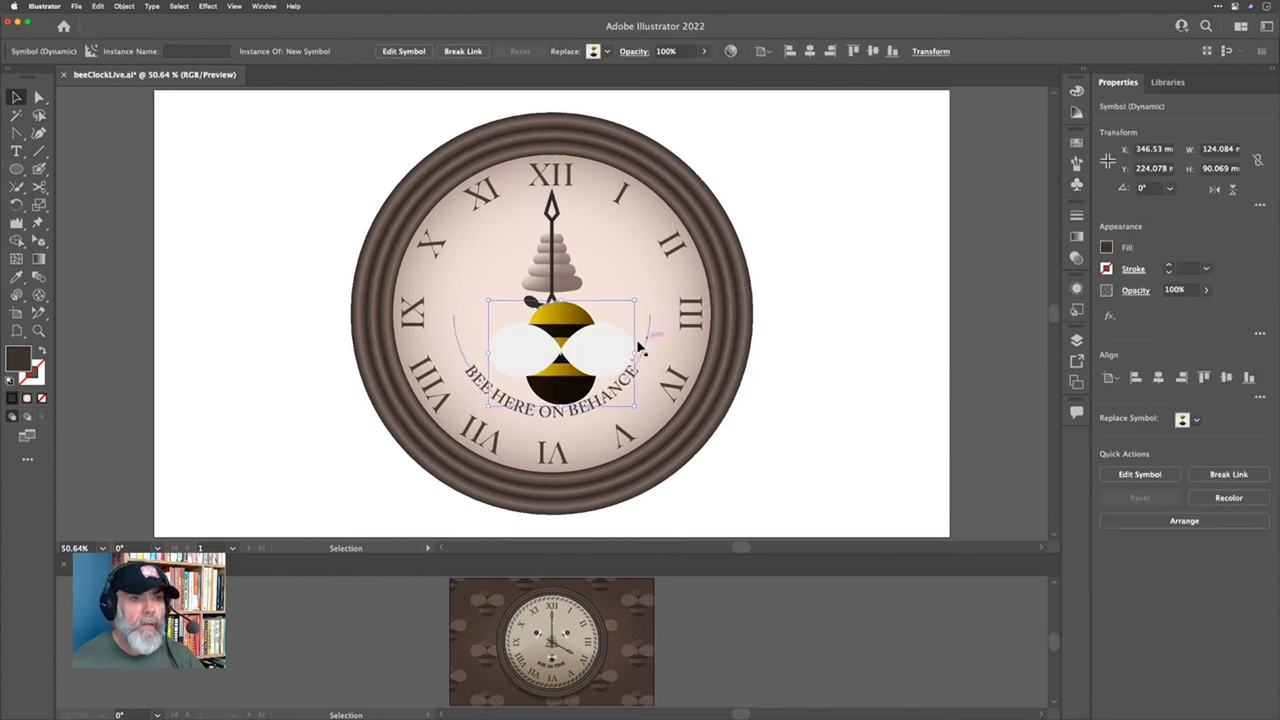
pyautogui.scroll(-2, 640, 345)
pyautogui.scroll(5, 600, 375)
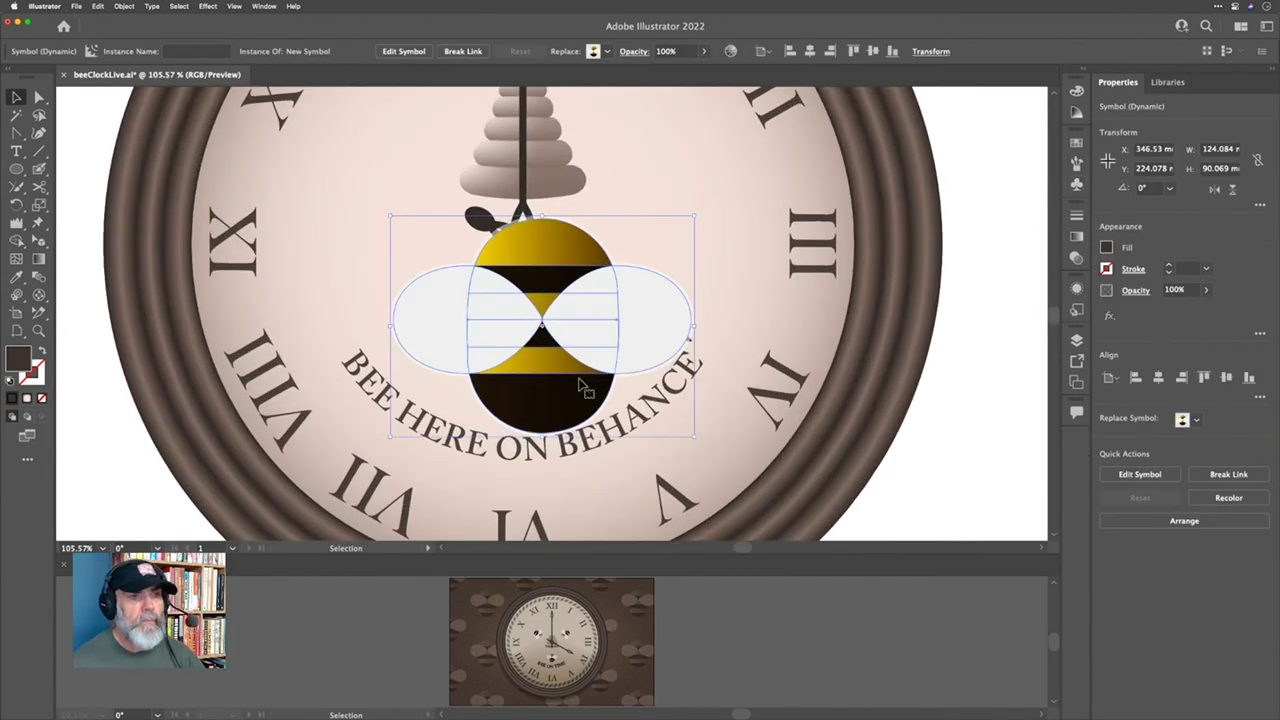
pyautogui.moveTo(694, 215); pyautogui.dragTo(524, 348)
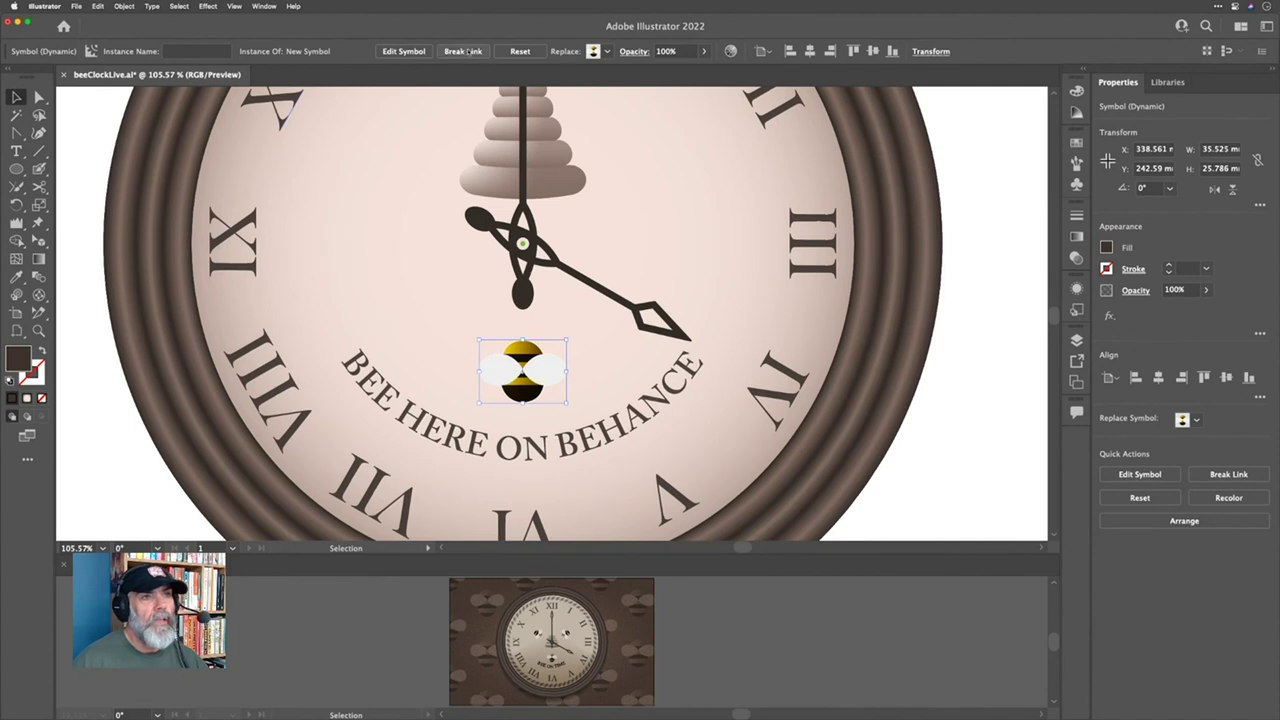
# Step: Set the small bee symbol's blending mode to Luminosity and its opacity to 95%
pyautogui.click(634, 51)
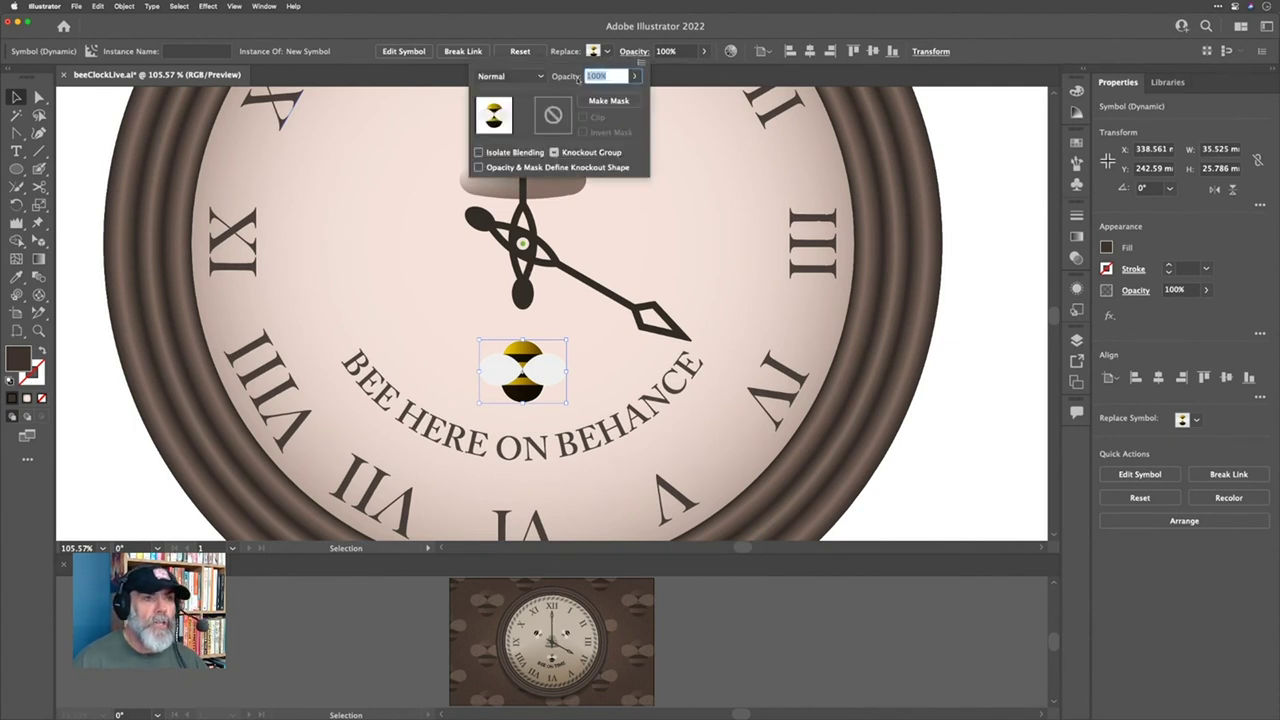
pyautogui.click(512, 76)
pyautogui.click(536, 359)
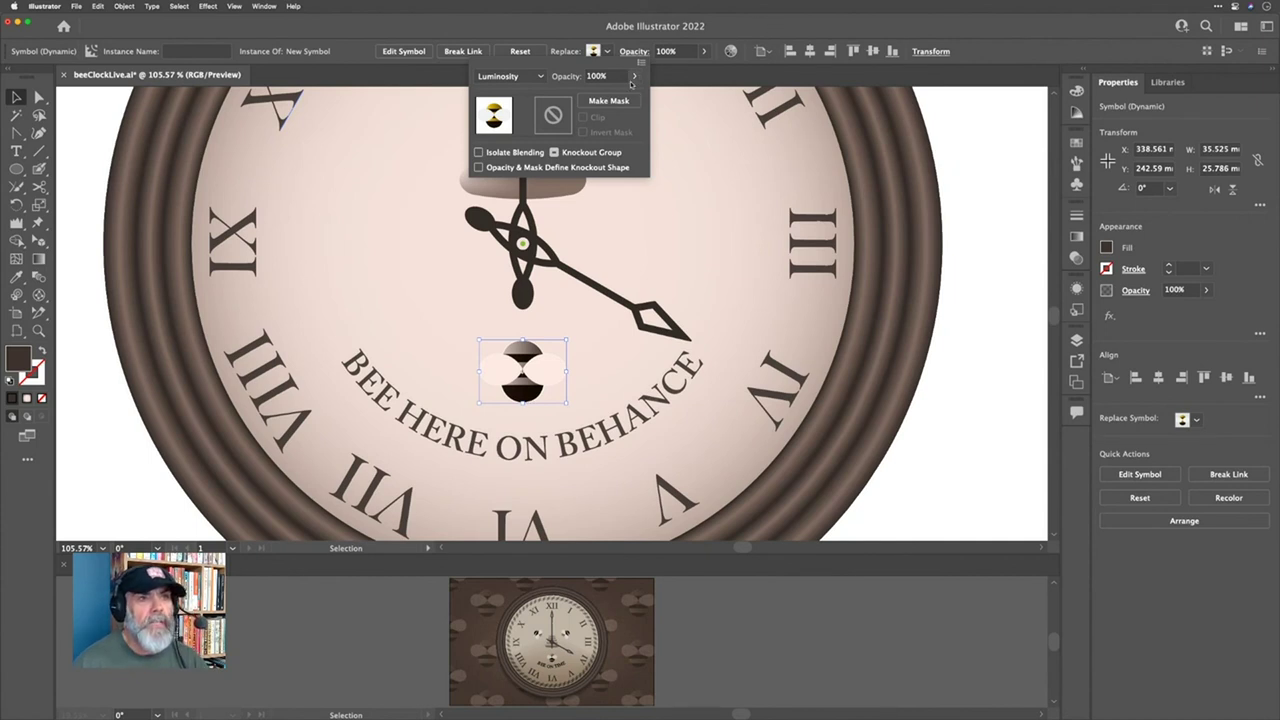
pyautogui.click(634, 77)
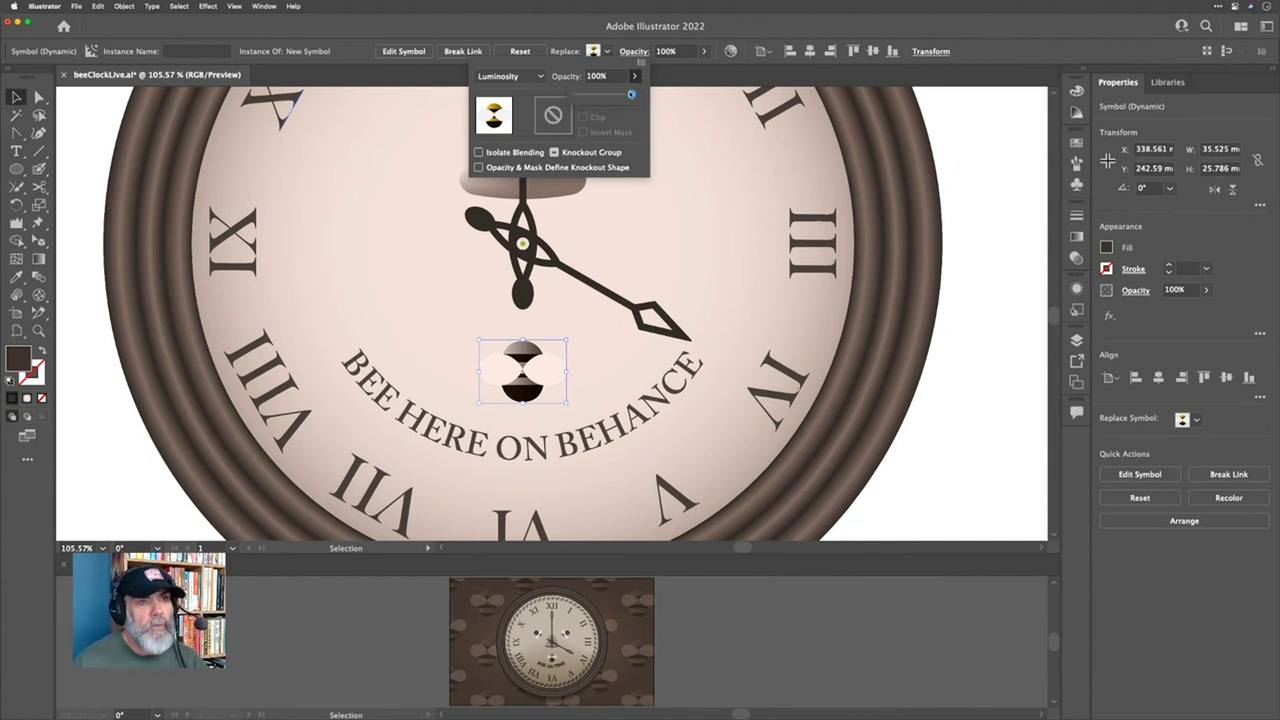
pyautogui.moveTo(631, 94); pyautogui.dragTo(628, 95)
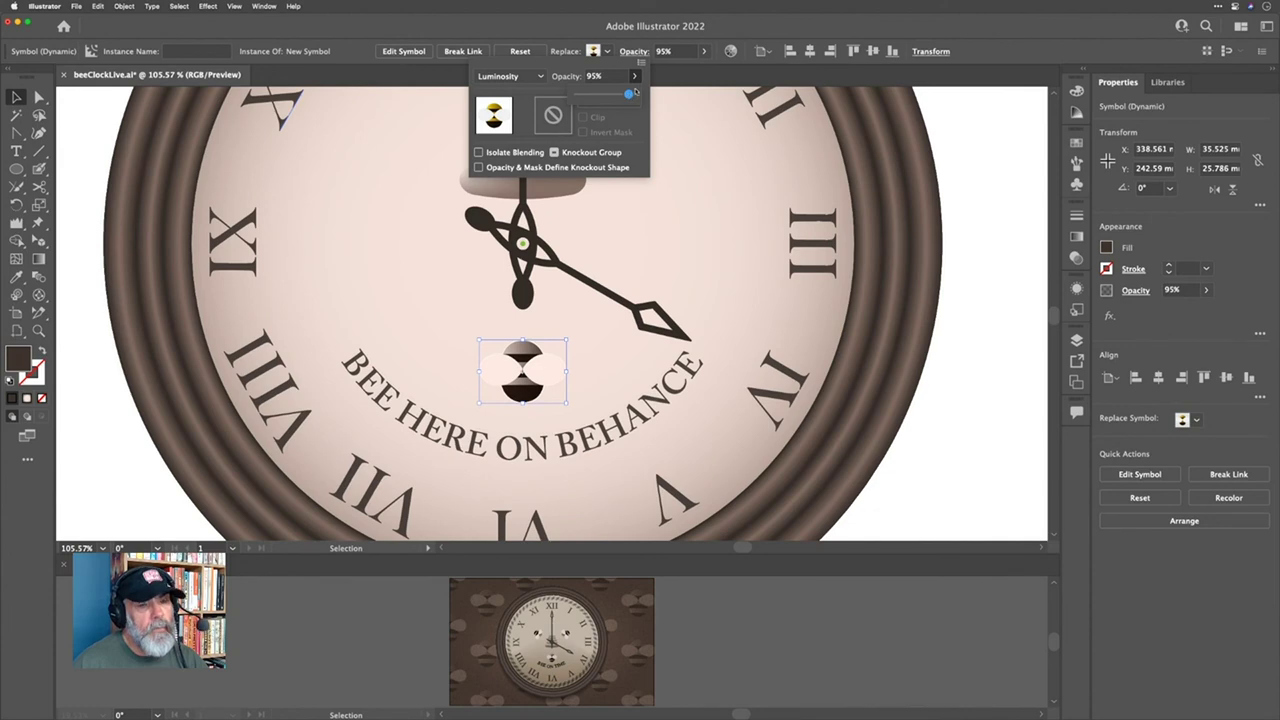
pyautogui.click(766, 21)
pyautogui.press('Escape')
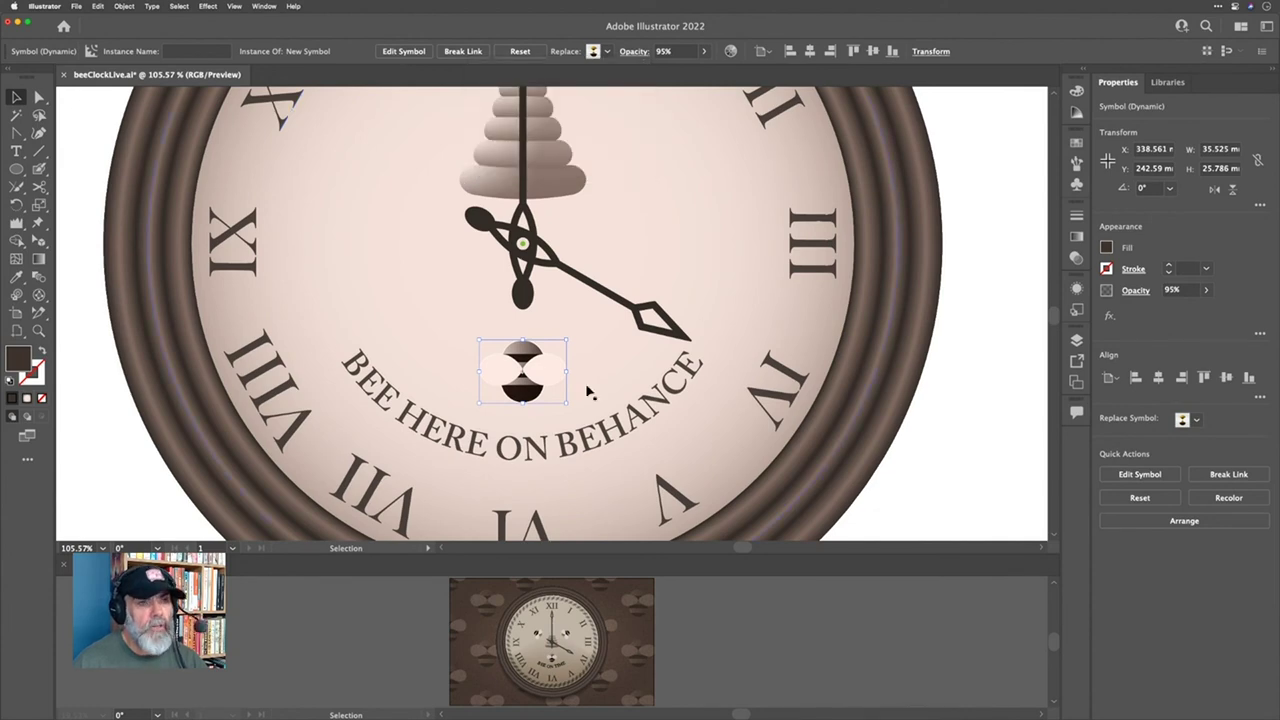
pyautogui.scroll(3, 521, 421)
pyautogui.scroll(2, 522, 417)
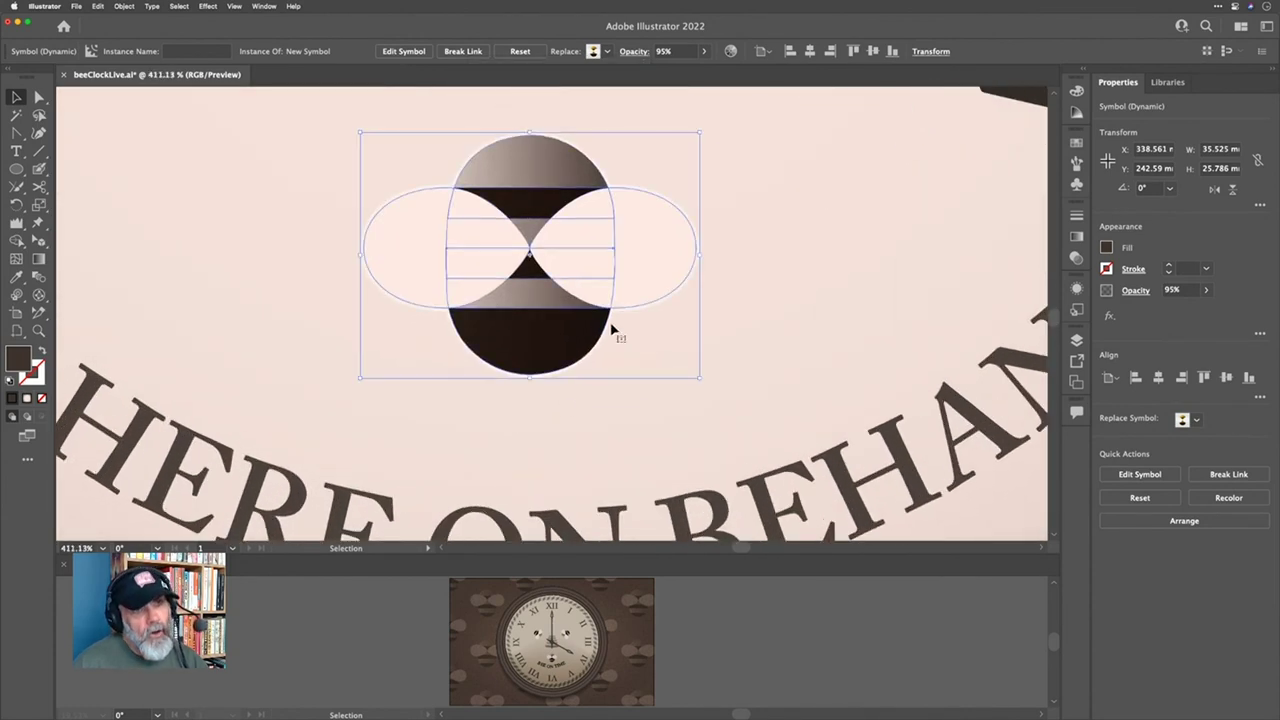
# Step: Make two copies of the small bee symbol rotated in -120° increments around the clock's center
pyautogui.scroll(2, 614, 340)
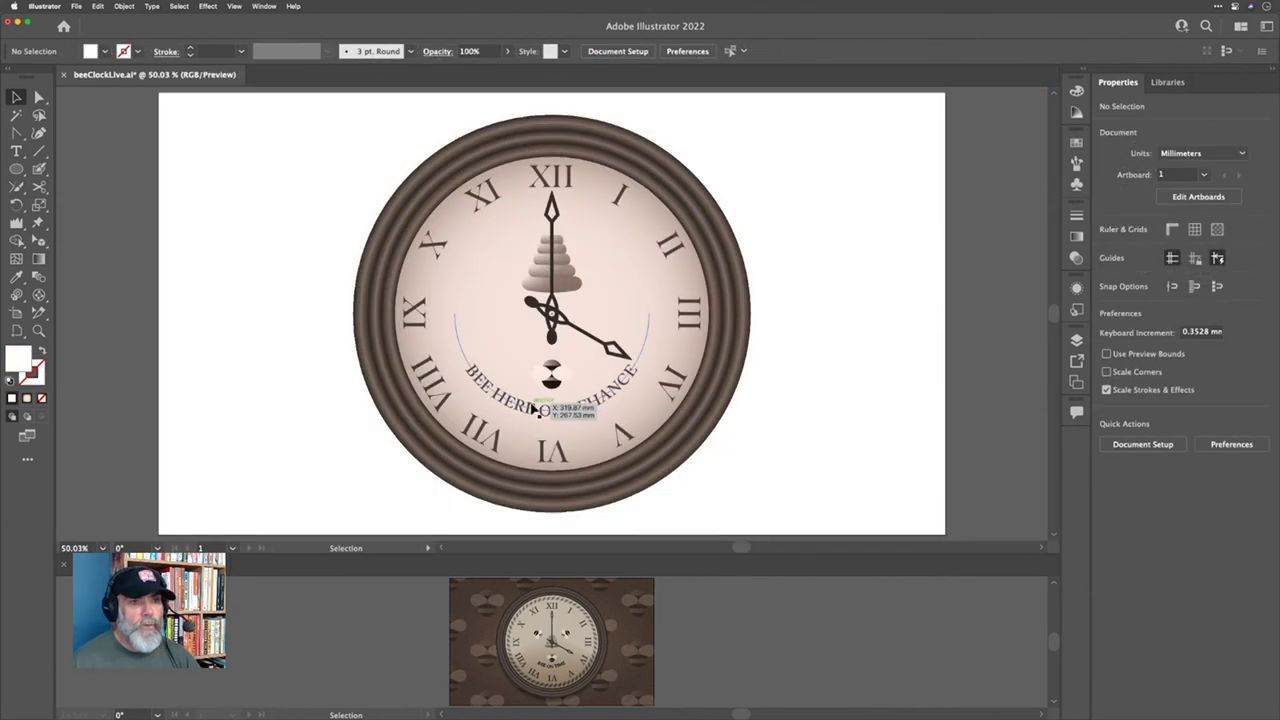
pyautogui.scroll(5, 533, 410)
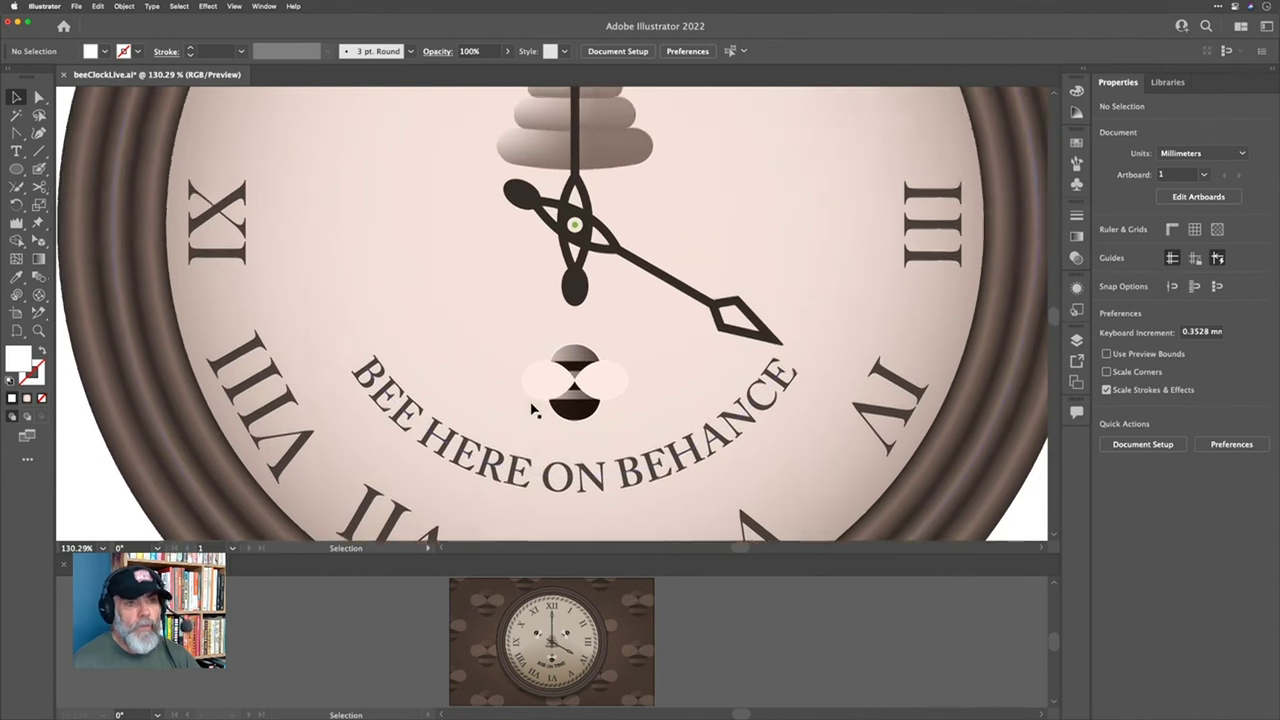
pyautogui.click(571, 388)
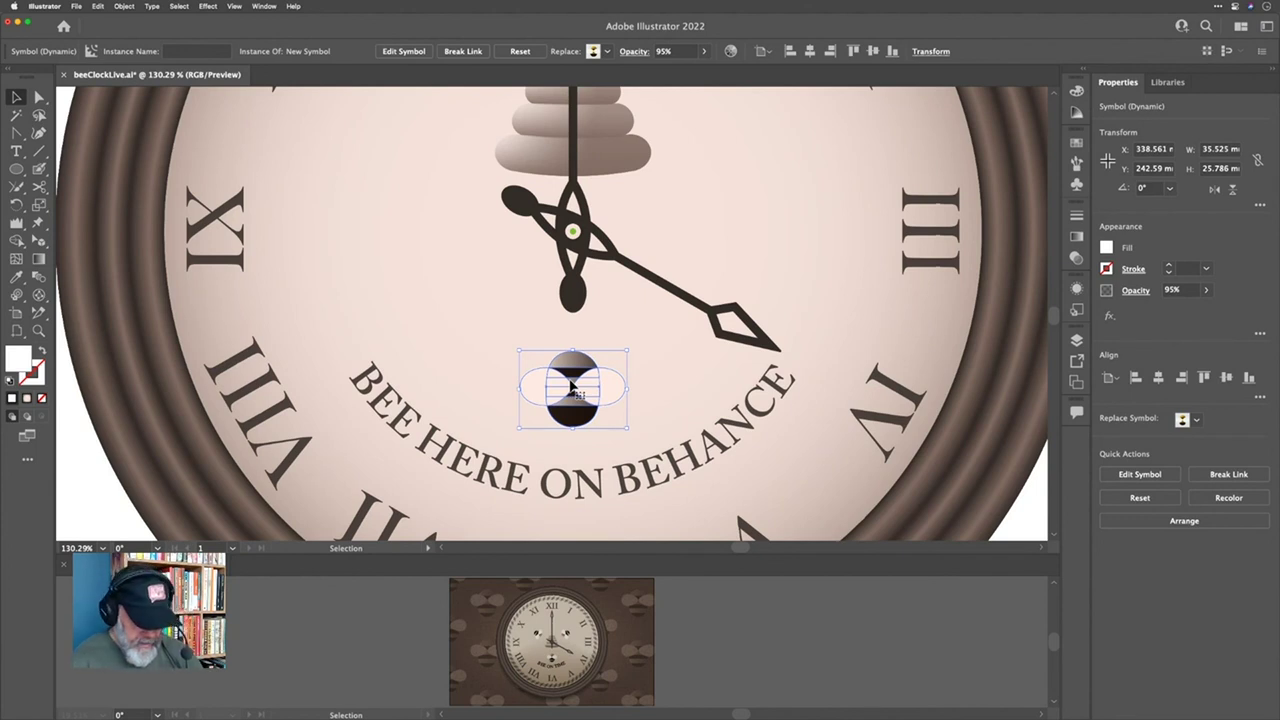
pyautogui.press('r')
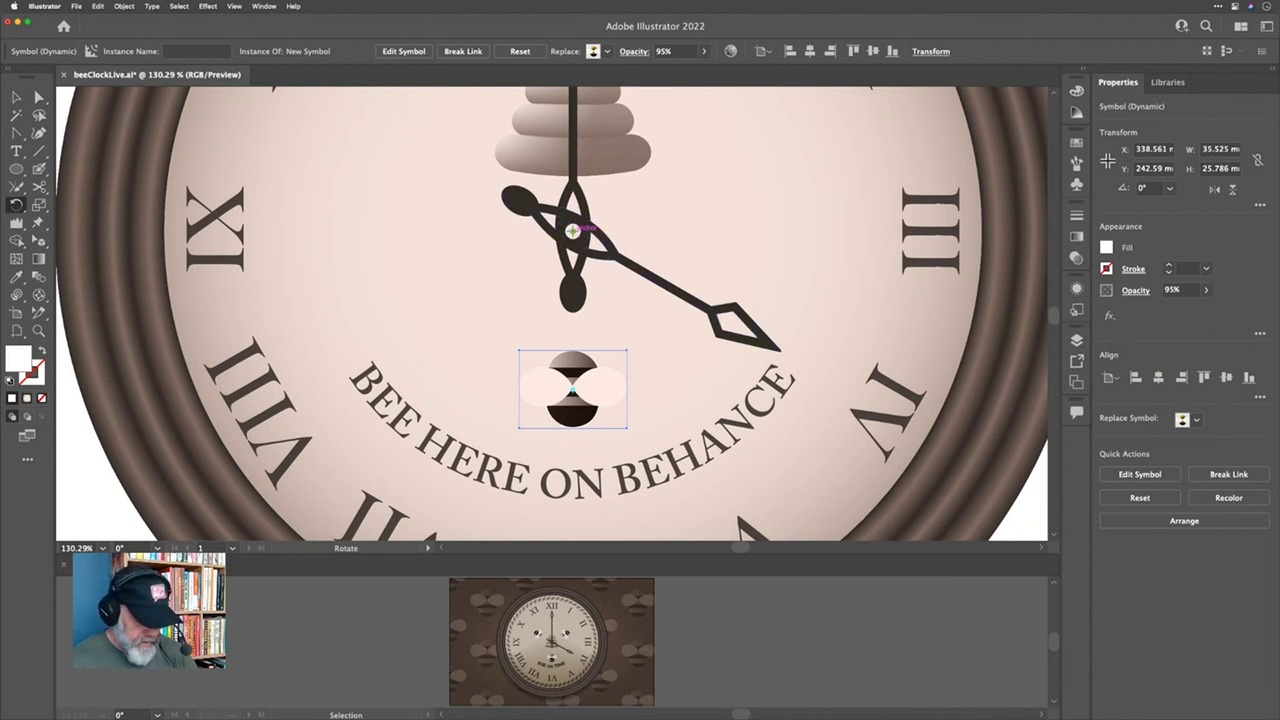
pyautogui.keyDown('alt'); pyautogui.click(572, 231); pyautogui.keyUp('alt')
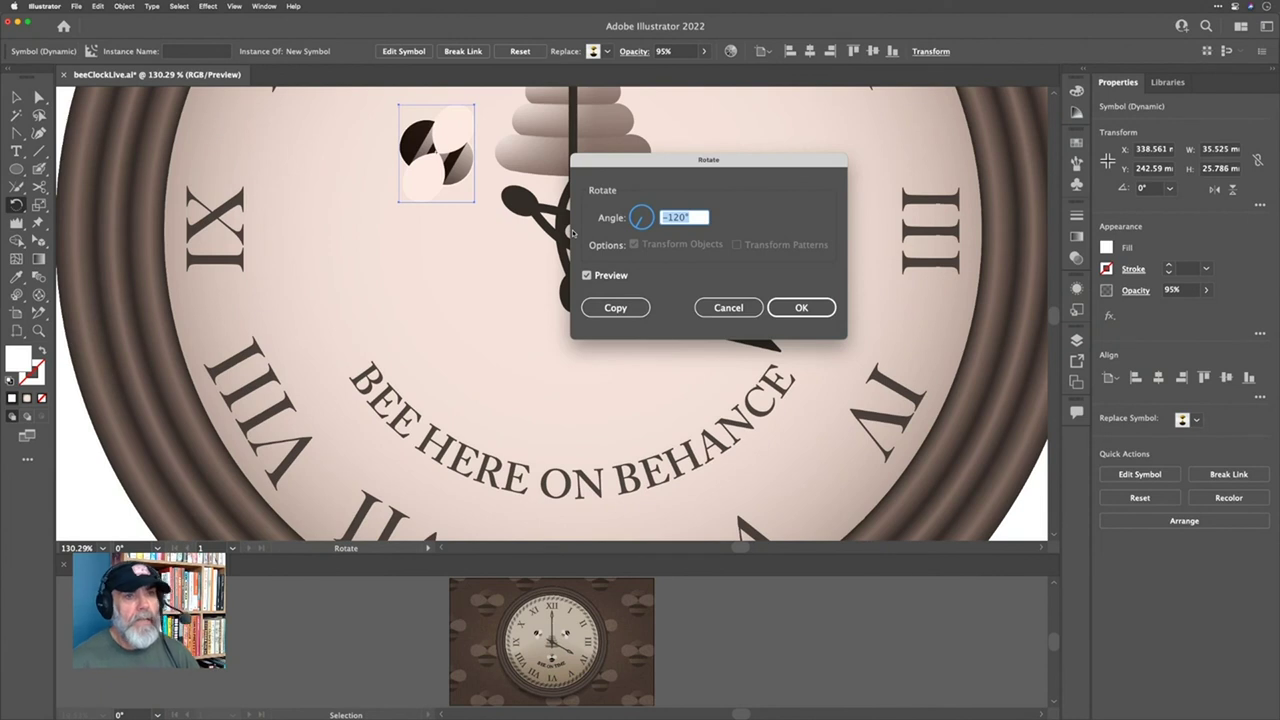
pyautogui.click(618, 310)
pyautogui.hotkey('ctrl', 'd')
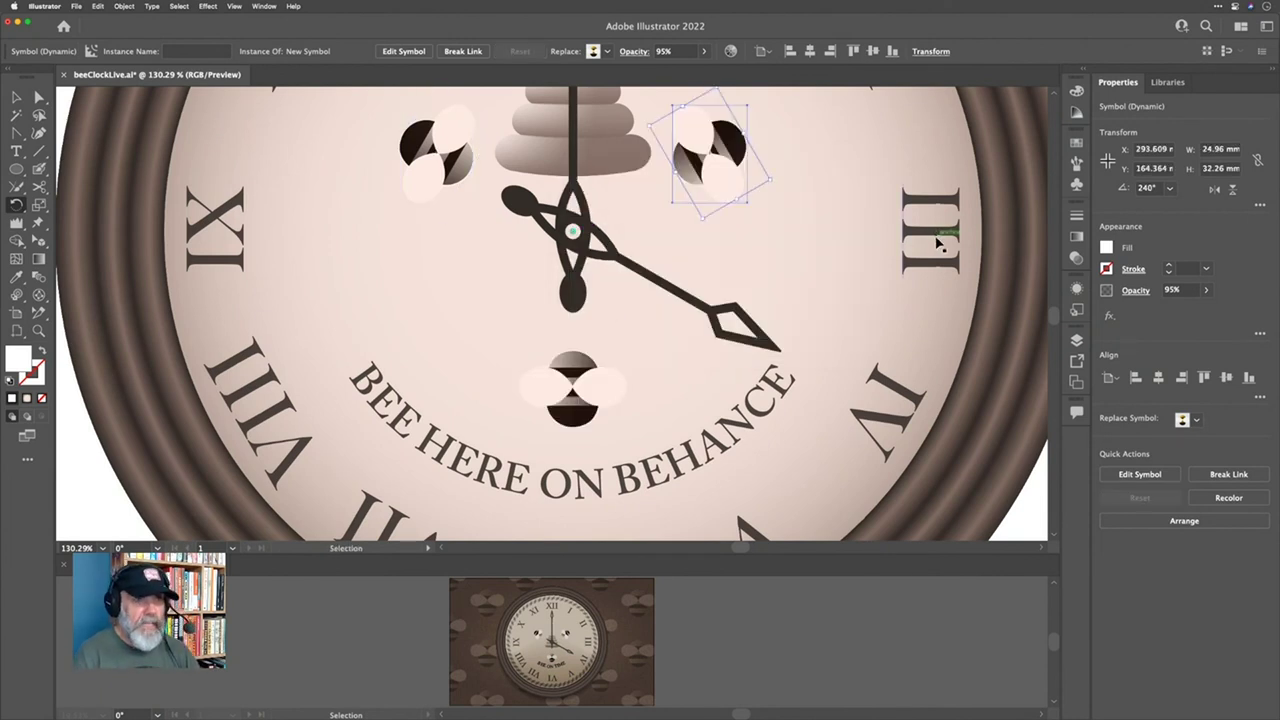
# Step: Deselect the copied bee symbol, fit the whole clock in view and save the document
pyautogui.scroll(-1, 858, 330)
pyautogui.scroll(-4, 858, 330)
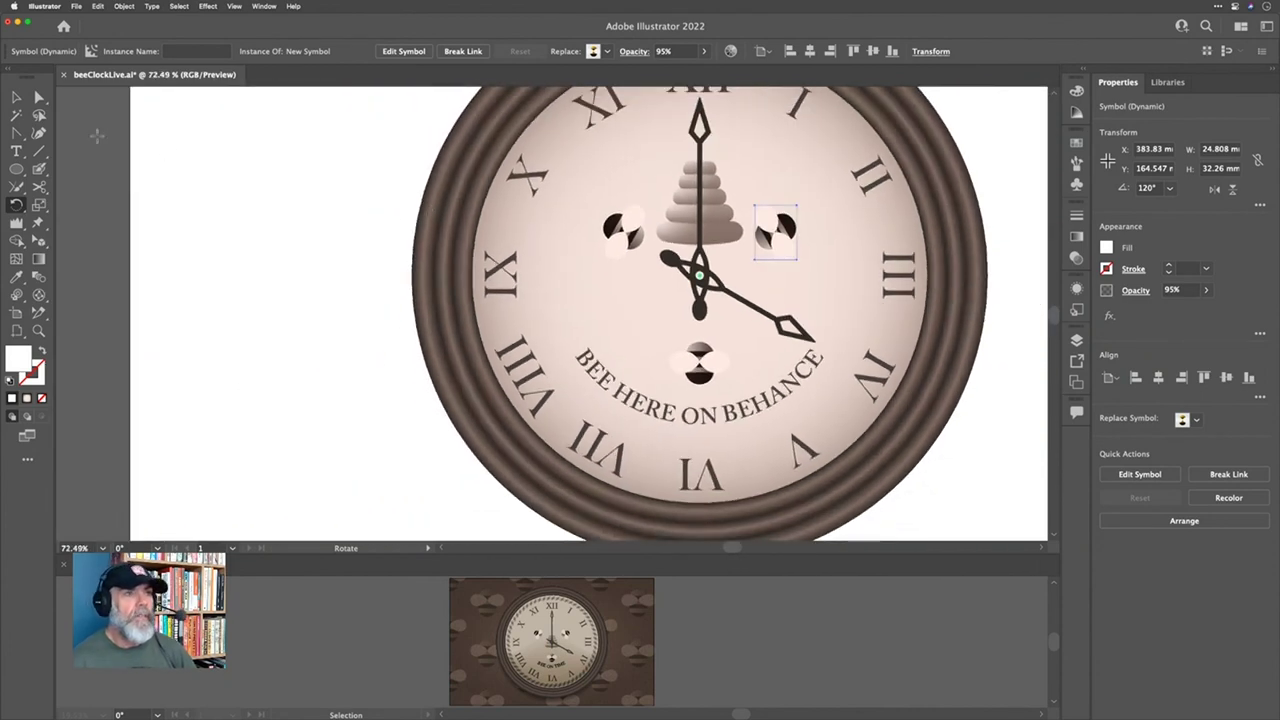
pyautogui.click(16, 97)
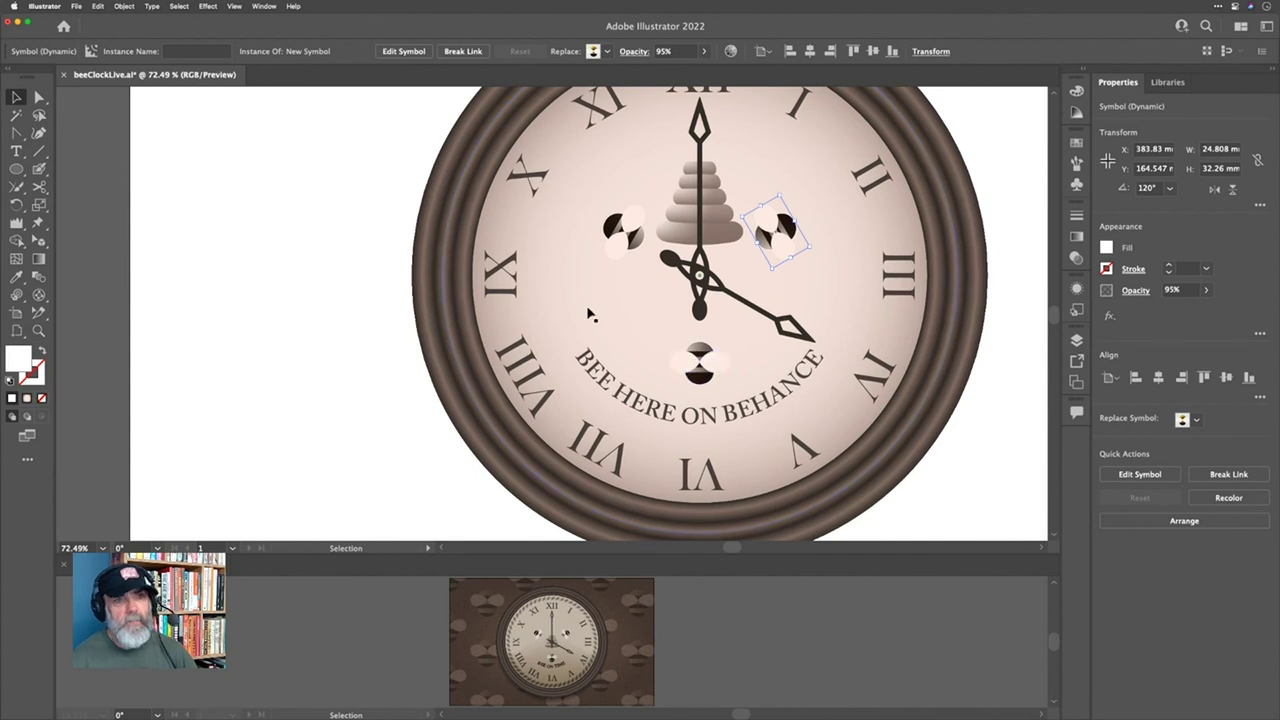
pyautogui.click(284, 249)
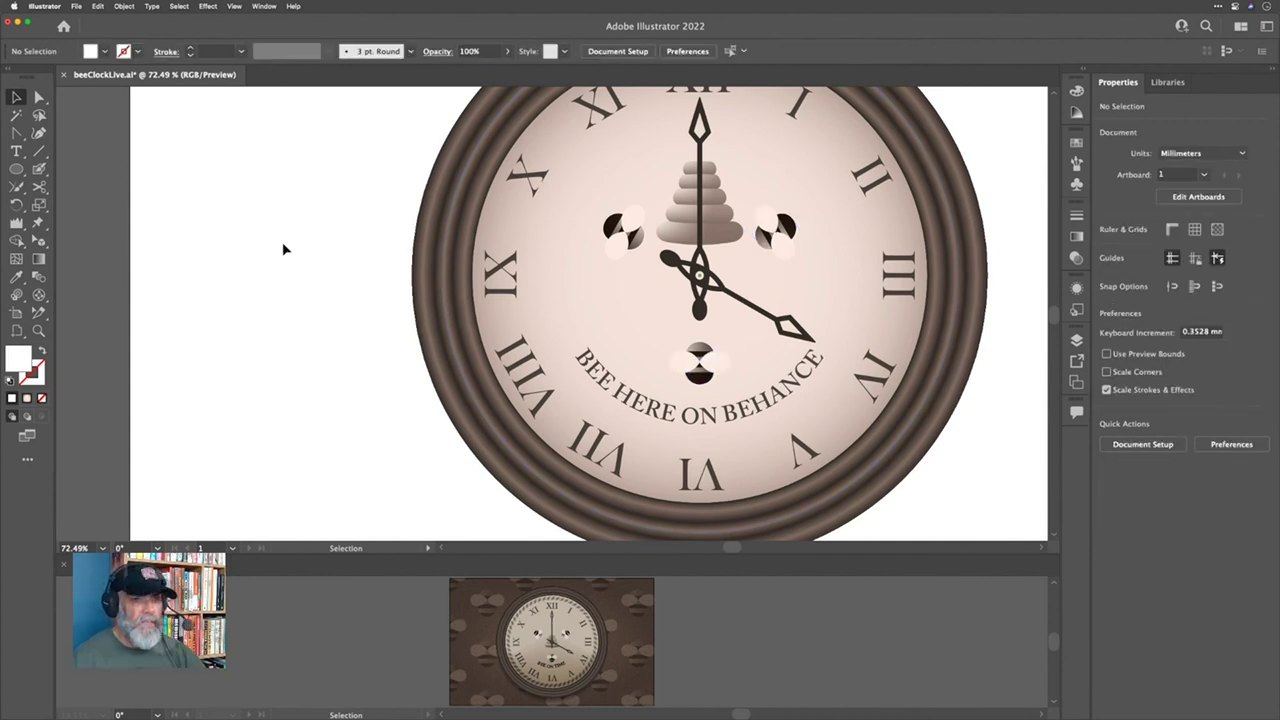
pyautogui.press('super+0')
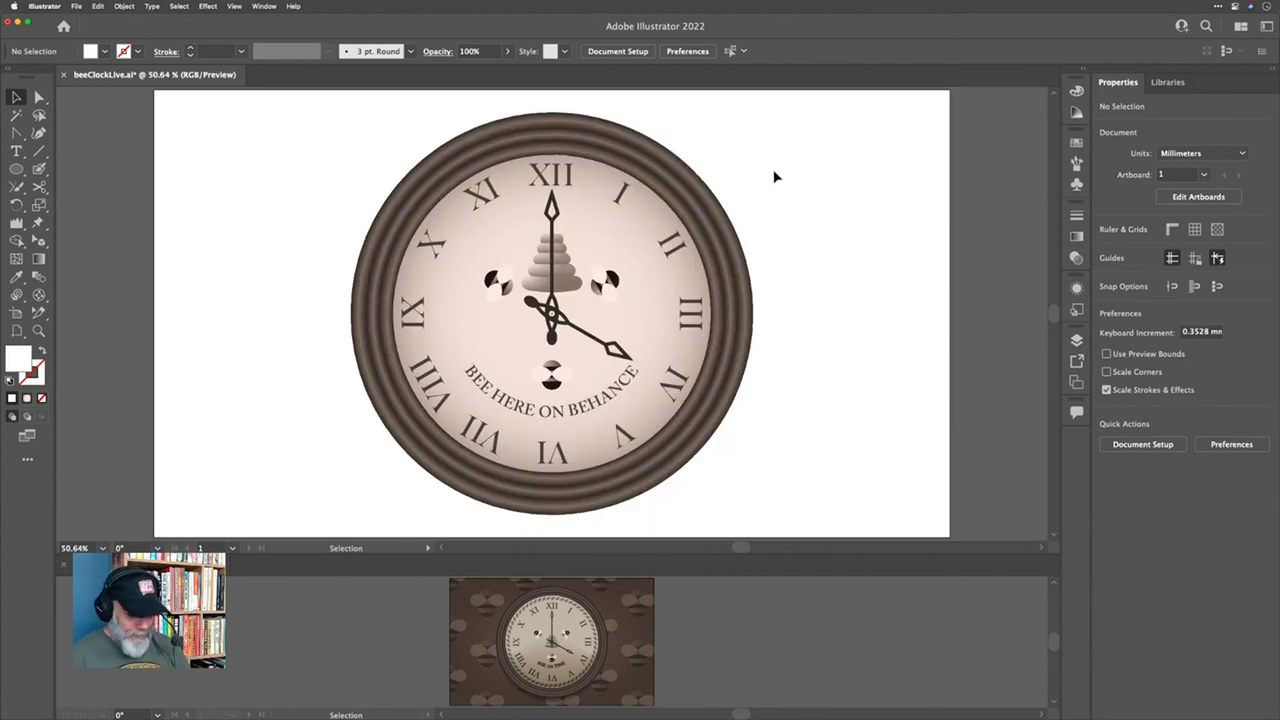
pyautogui.press('super+s')
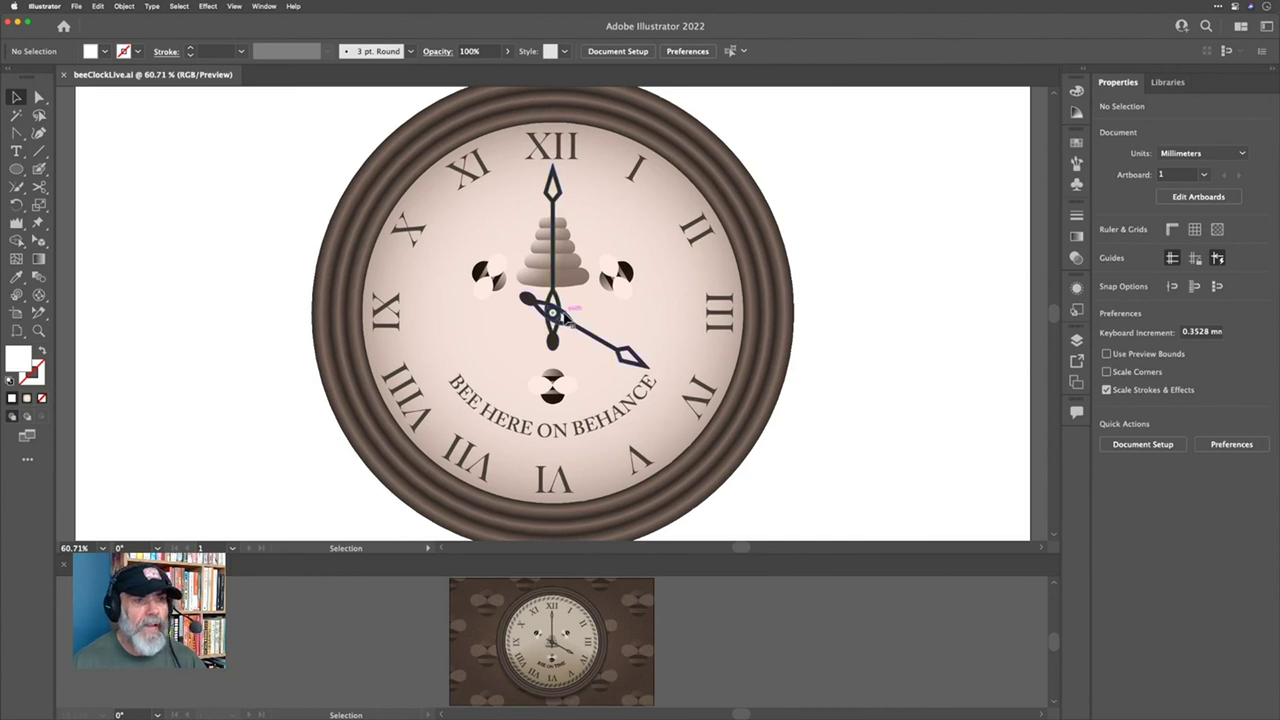
# Step: Rename the green center dot's path in the Clock layer as ClockCentre and widen the layer list to show the names
pyautogui.scroll(5, 555, 320)
pyautogui.scroll(3, 560, 318)
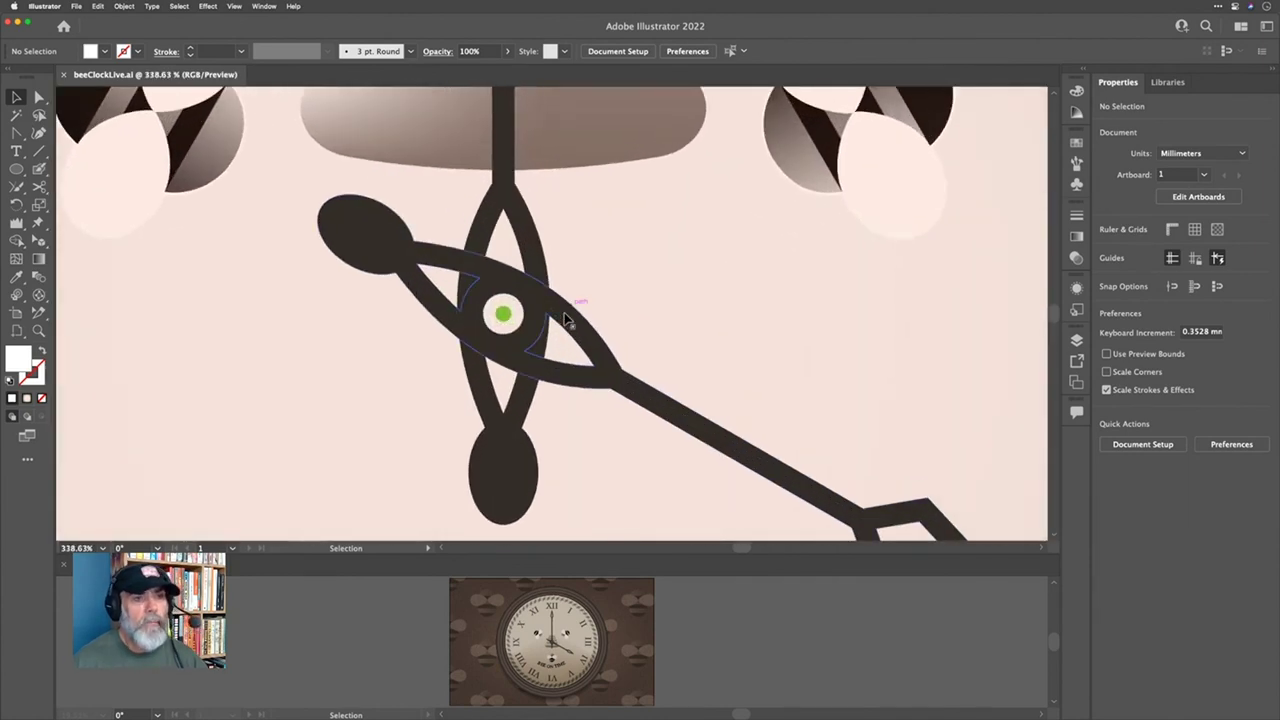
pyautogui.click(504, 315)
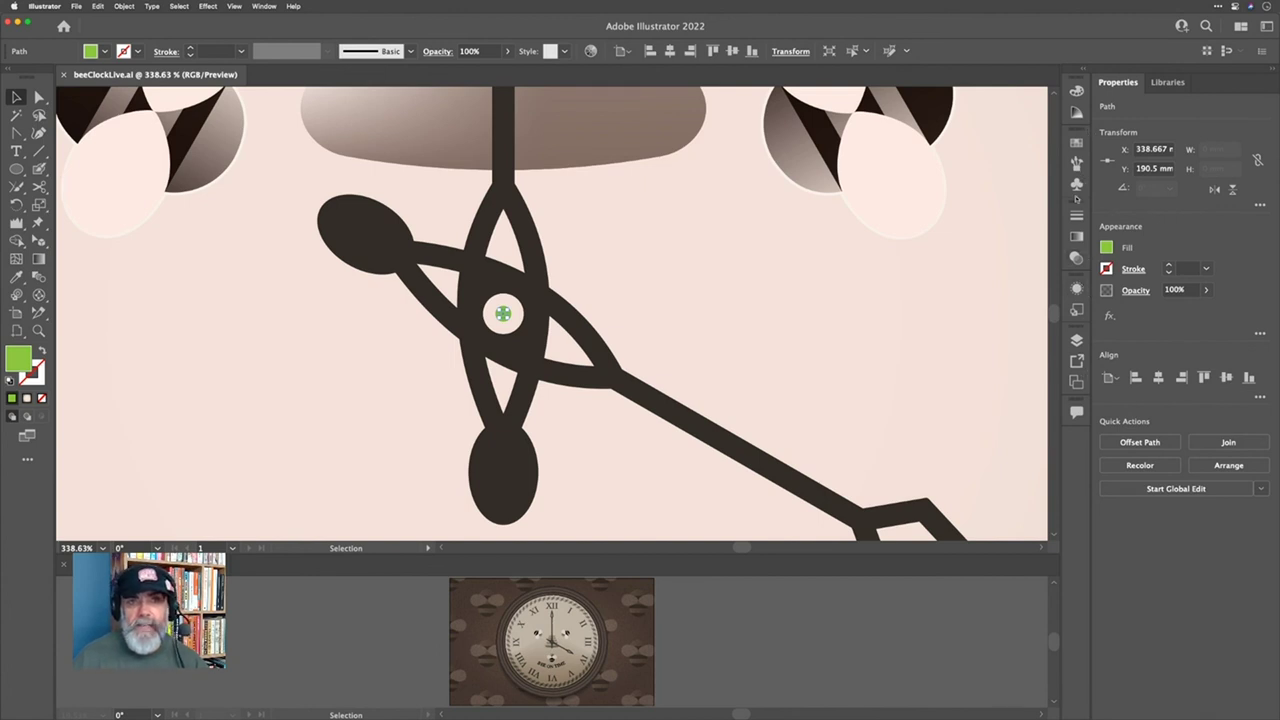
pyautogui.click(1076, 341)
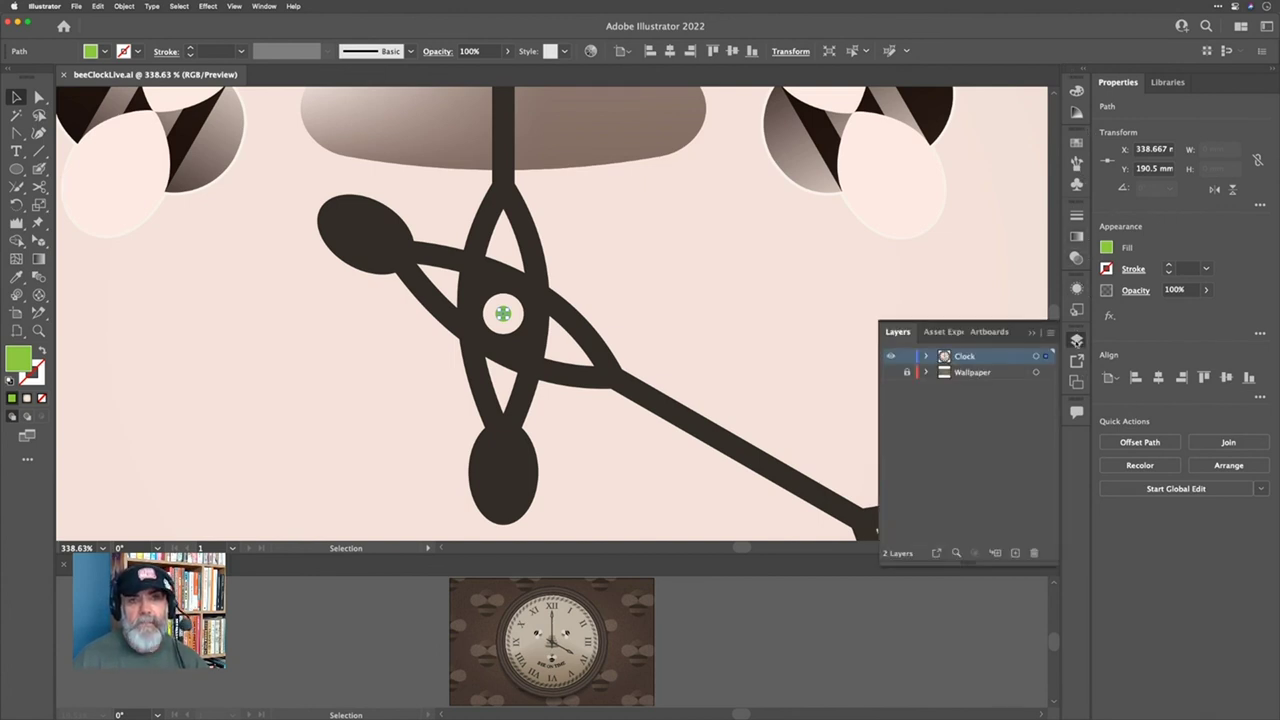
pyautogui.click(926, 358)
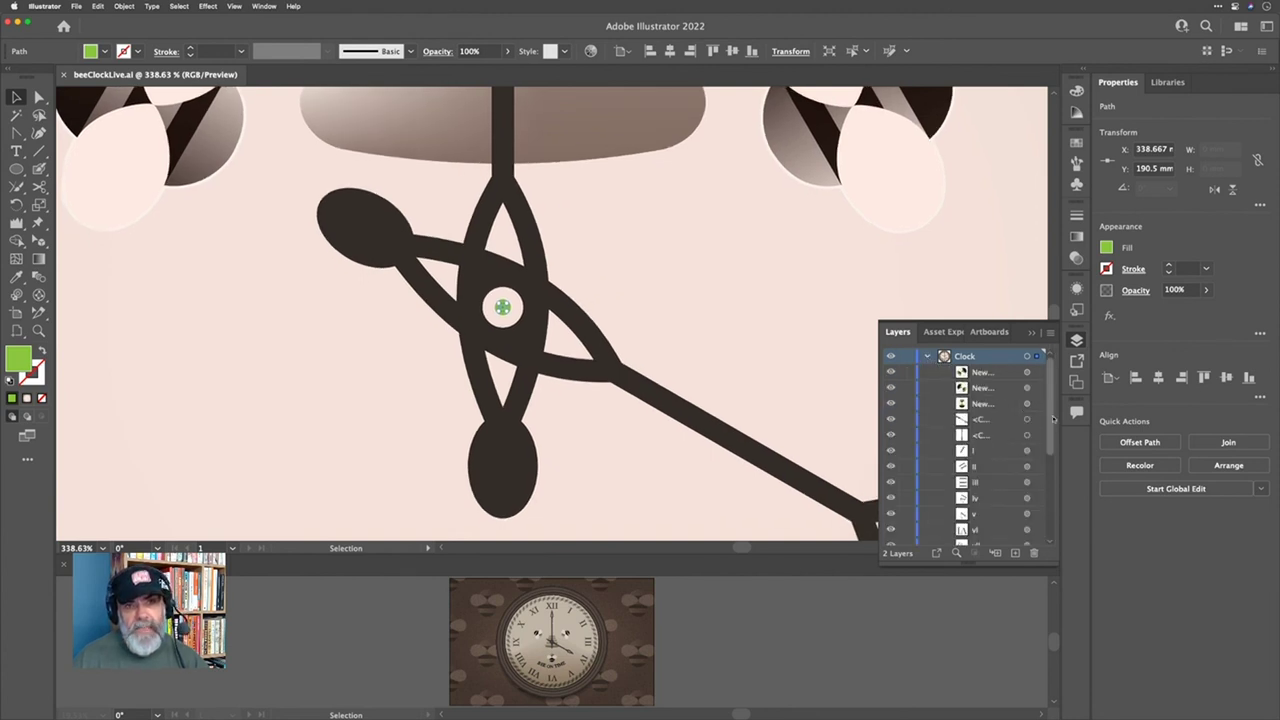
pyautogui.moveTo(1052, 417); pyautogui.dragTo(1058, 462)
pyautogui.scroll(-5, 1038, 490)
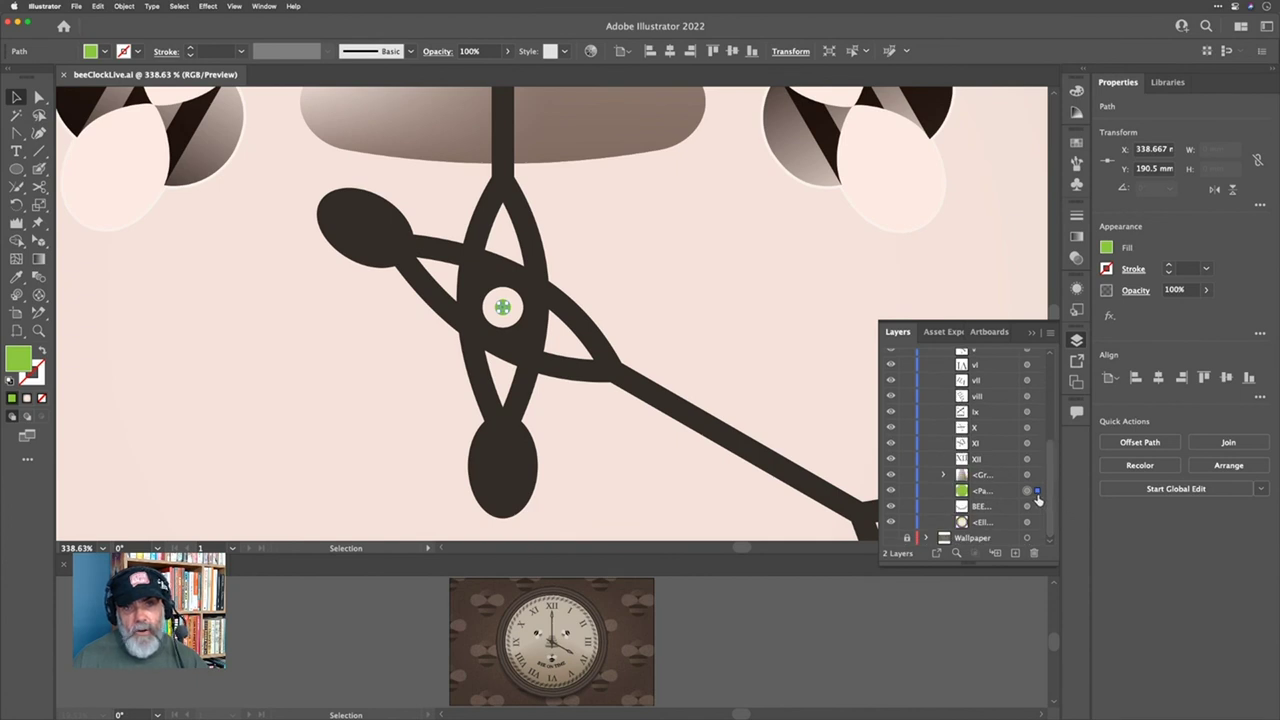
pyautogui.doubleClick(986, 491)
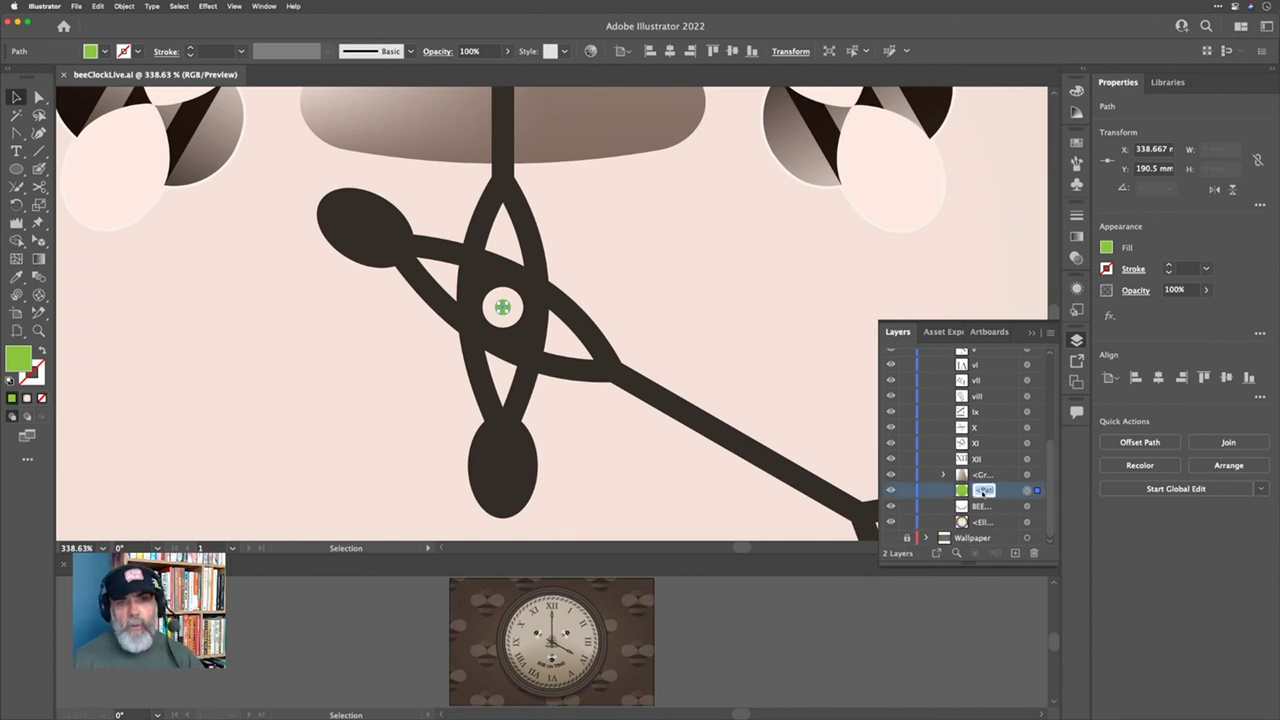
pyautogui.write('Cloc')
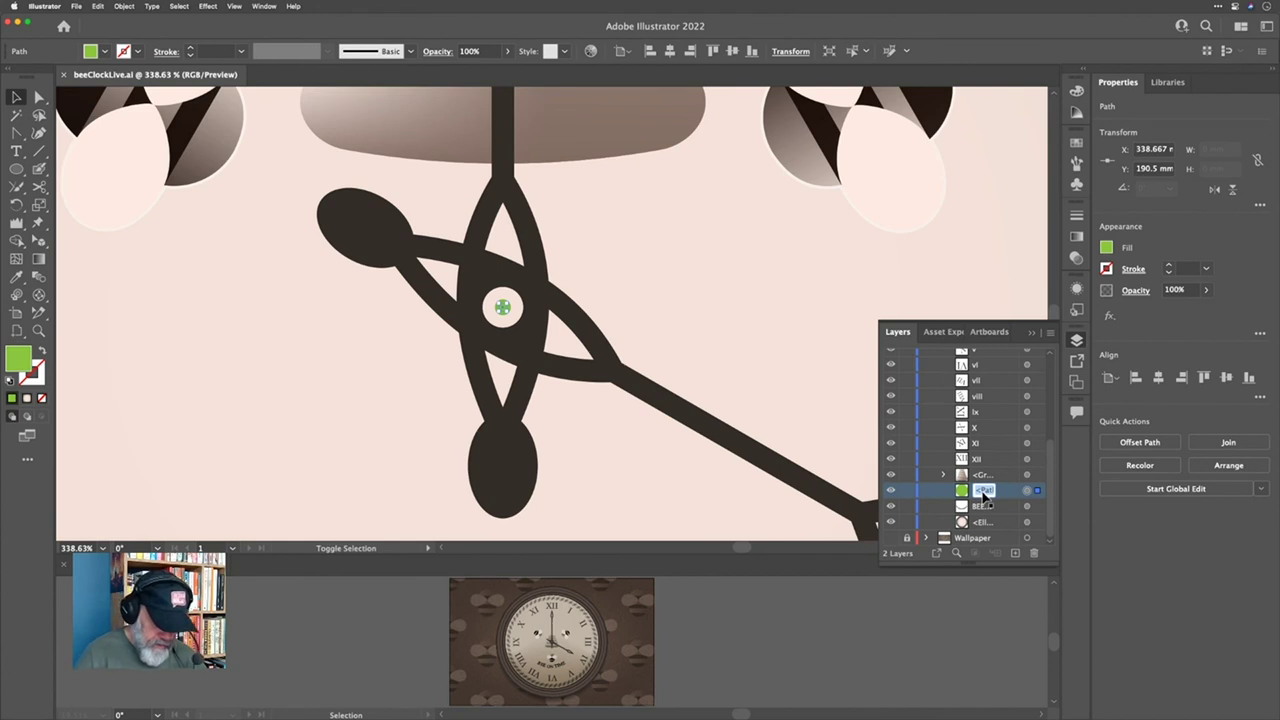
pyautogui.write('k')
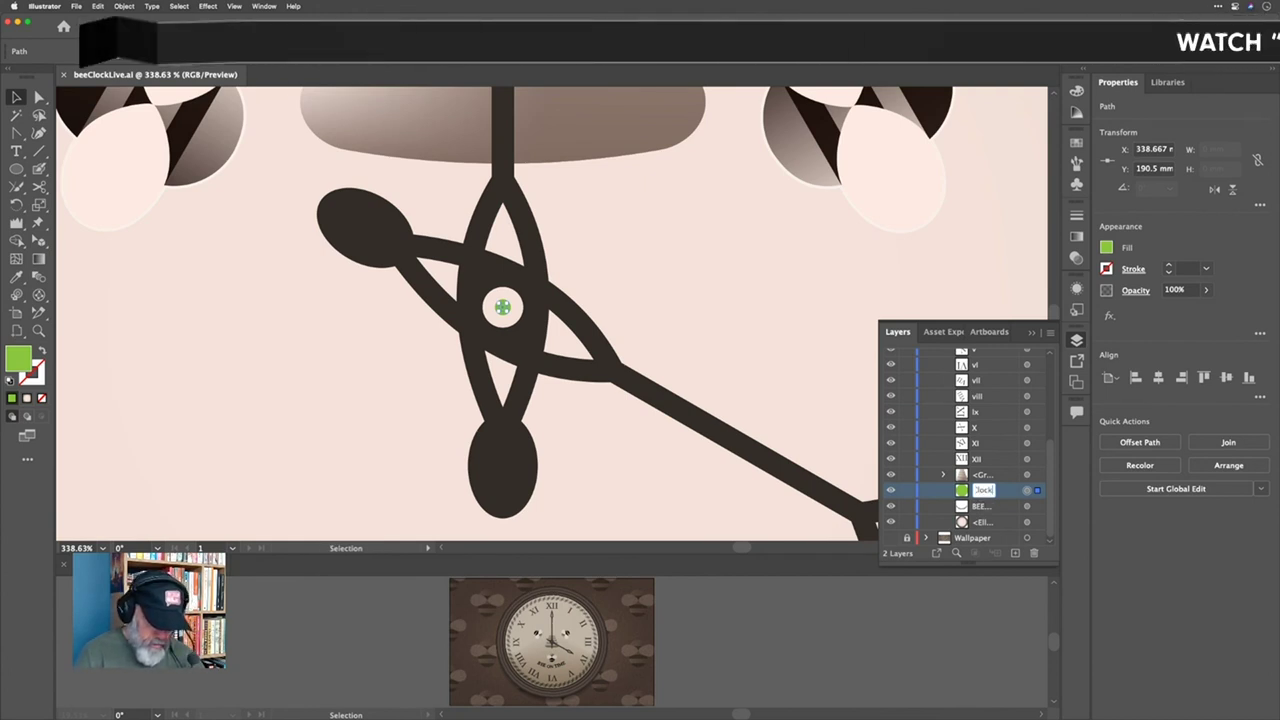
pyautogui.write('Centre')
pyautogui.press('Return')
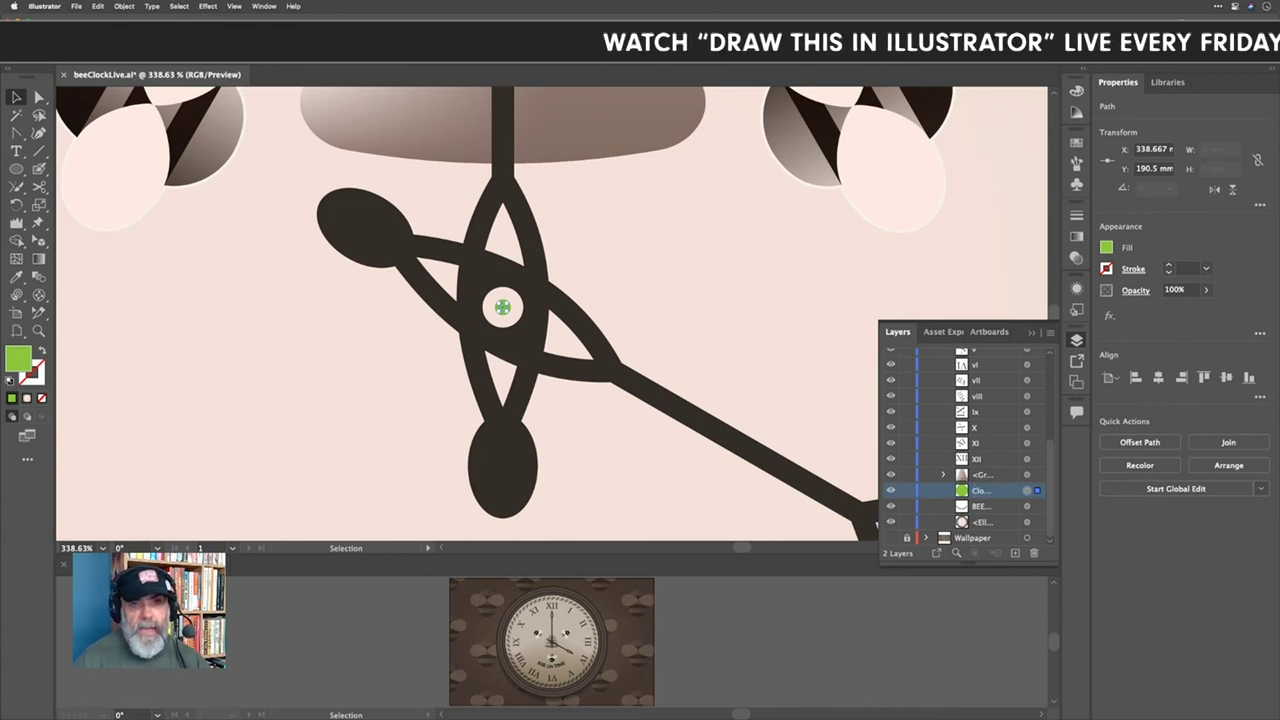
pyautogui.moveTo(882, 564)
pyautogui.mouseDown()
pyautogui.moveTo(820, 564)
pyautogui.moveTo(861, 564)
pyautogui.mouseUp()
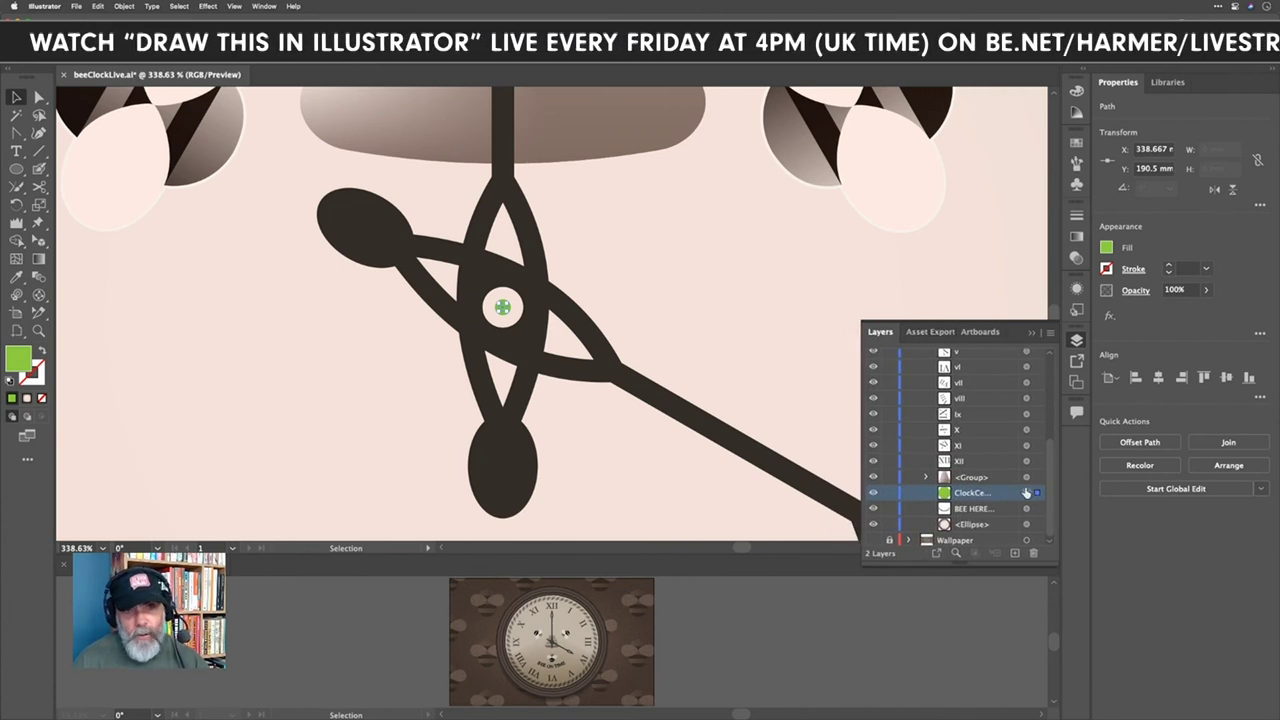
# Step: Hide the green ellipse fill of the clock's center path while keeping its appearance attributes
pyautogui.click(1076, 289)
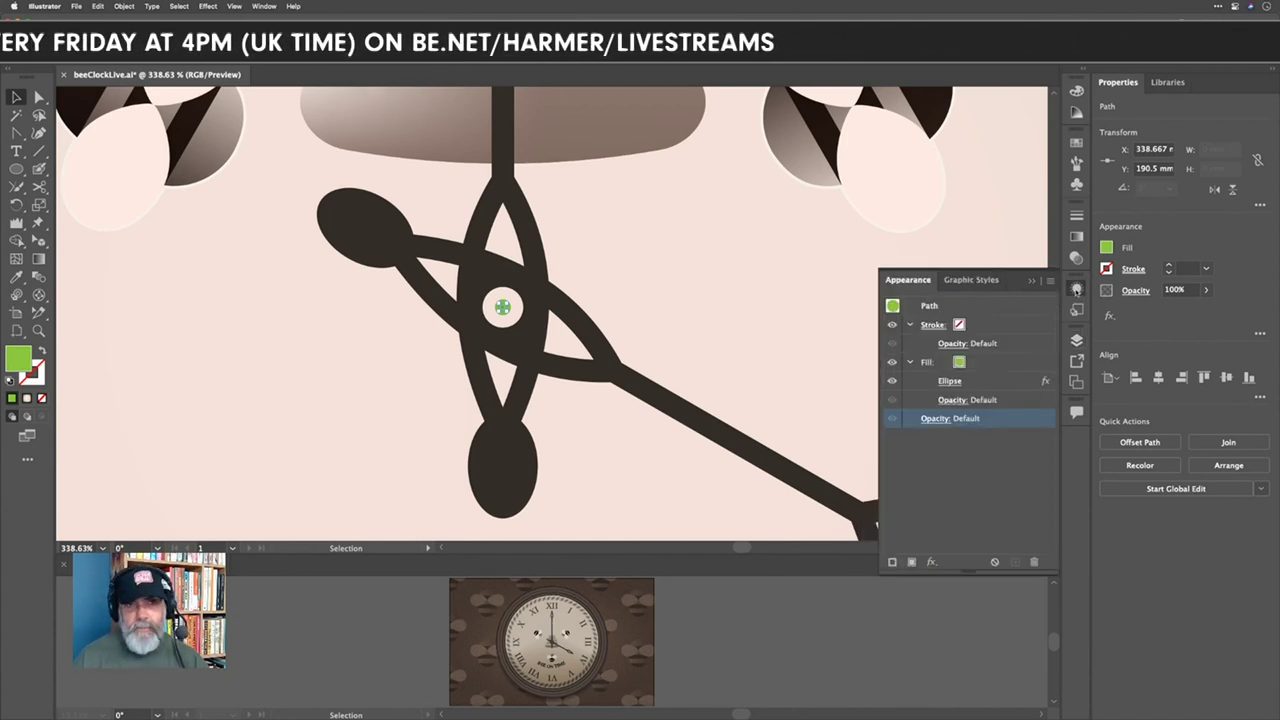
pyautogui.click(995, 562)
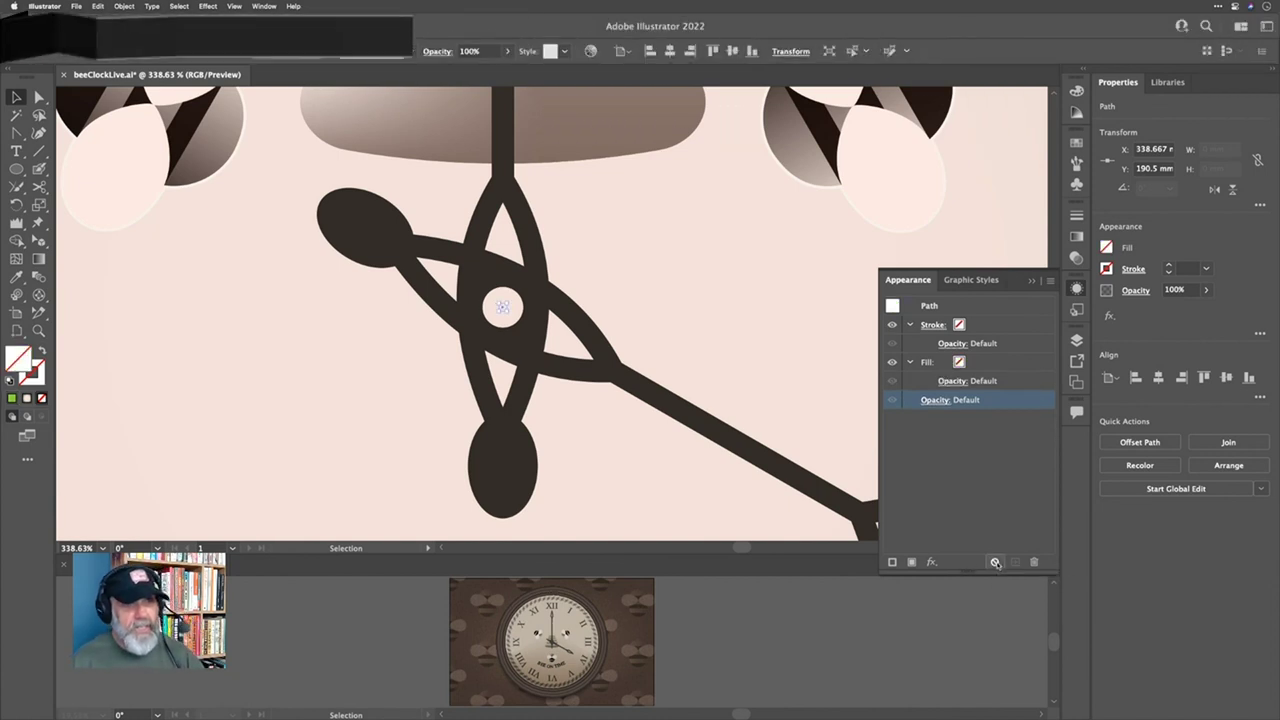
pyautogui.hotkey('ctrl', 'z')
pyautogui.click(893, 362)
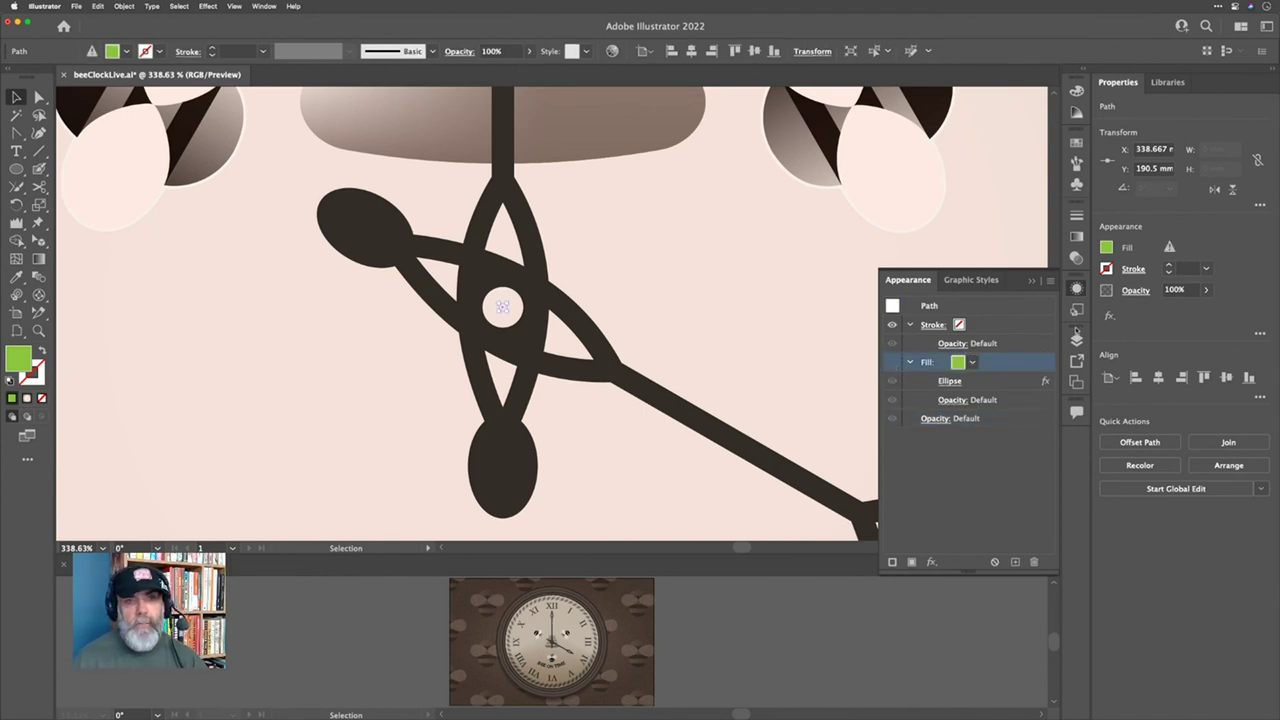
# Step: Lock the ClockCentre path in the Clock layer
pyautogui.click(1076, 339)
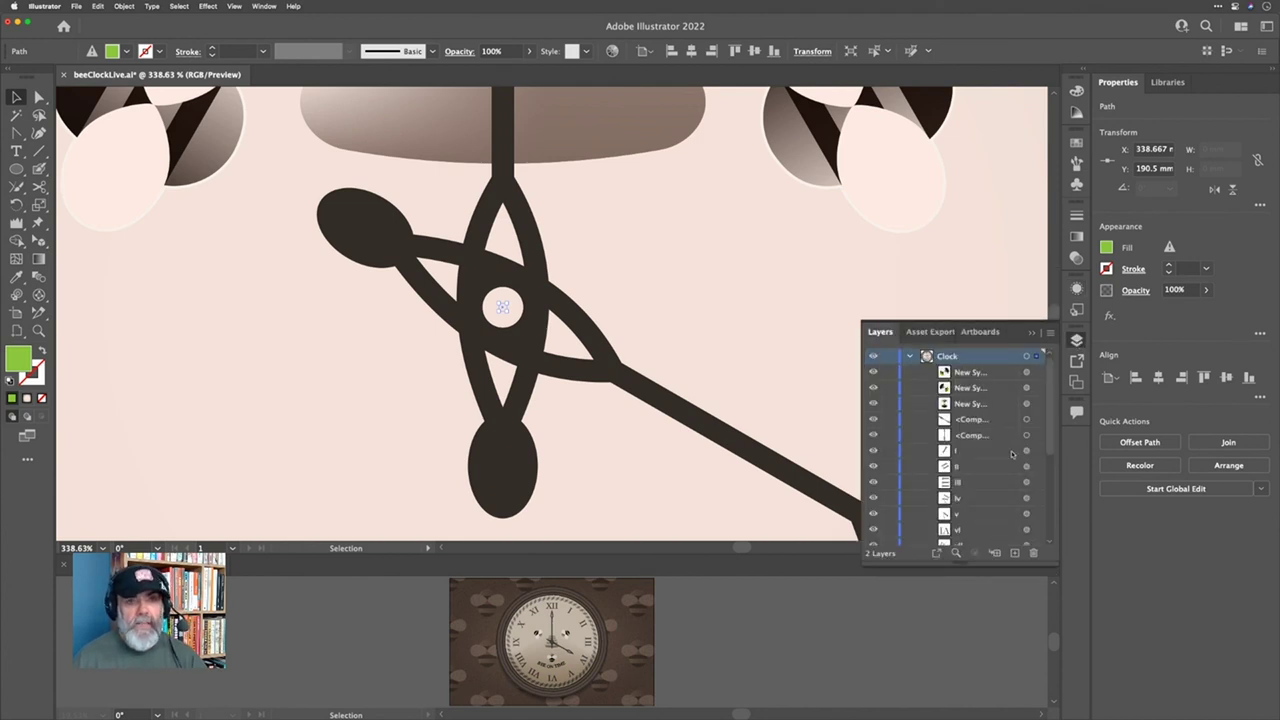
pyautogui.scroll(-2, 1012, 455)
pyautogui.click(889, 491)
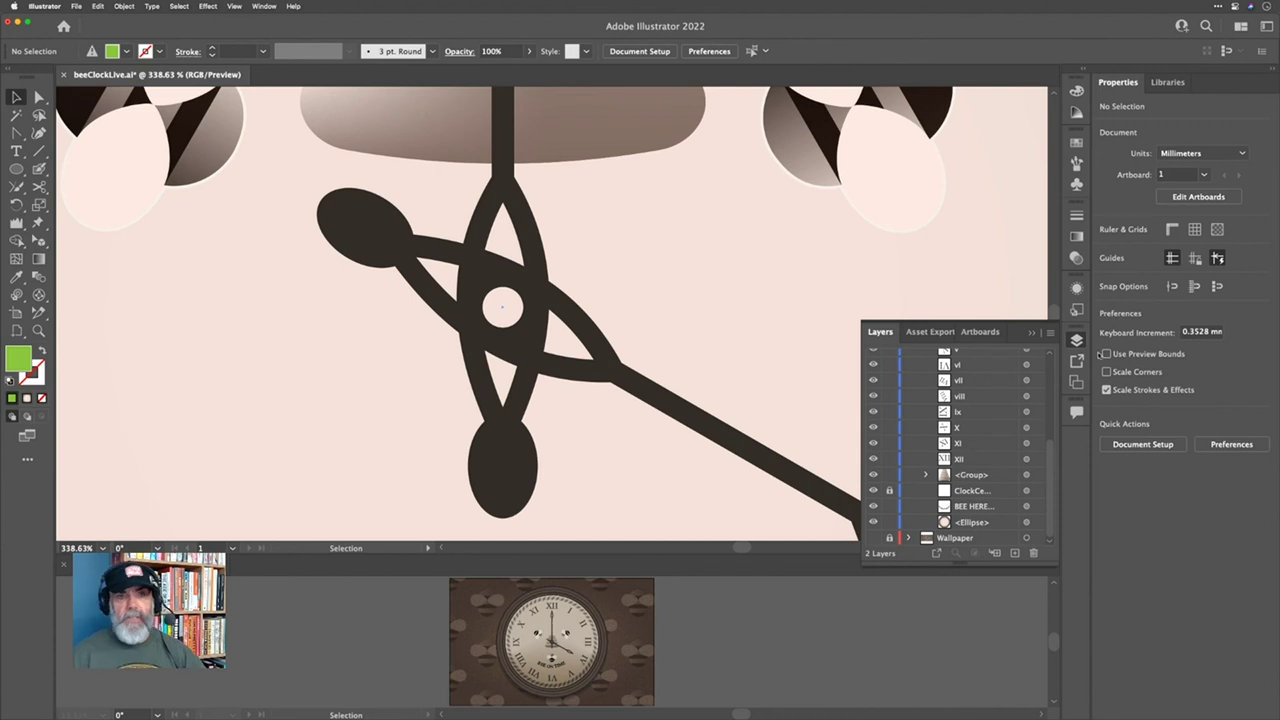
pyautogui.click(1076, 339)
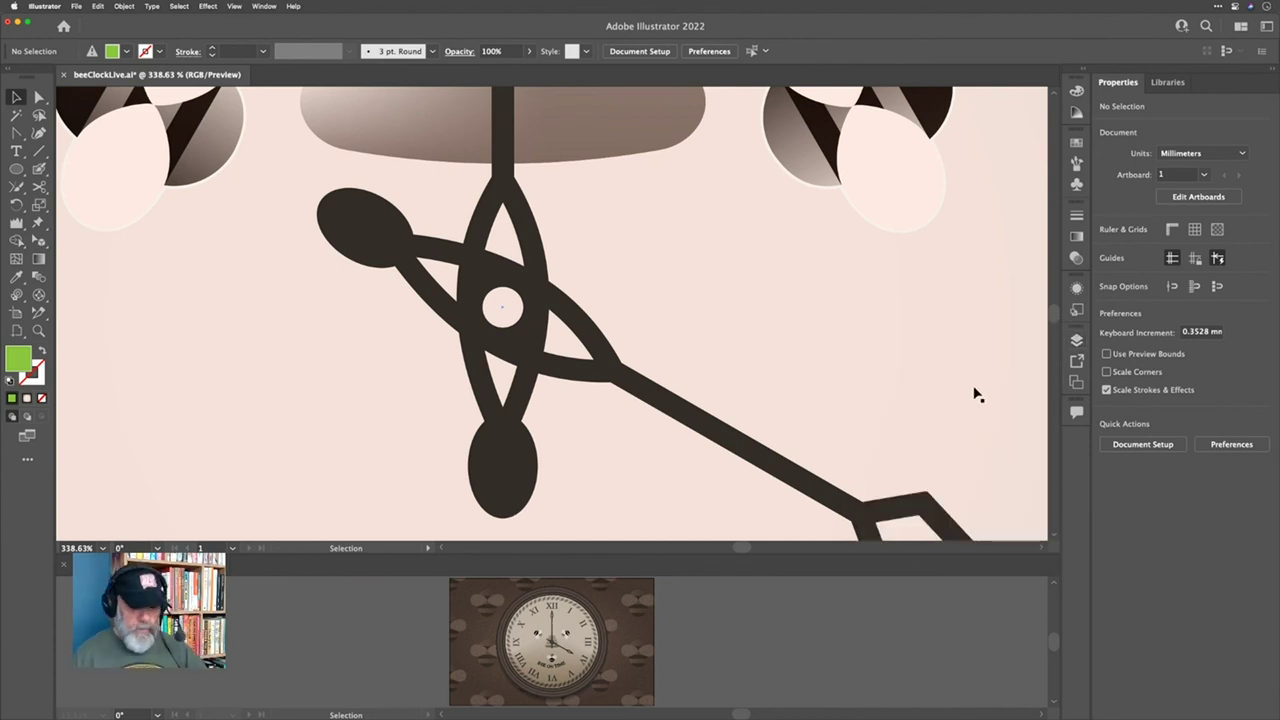
# Step: Paste a copy of the clock ellipse in front with default white fill and black stroke, scaled from its center to about 270.4 mm wide
pyautogui.press('super+0')
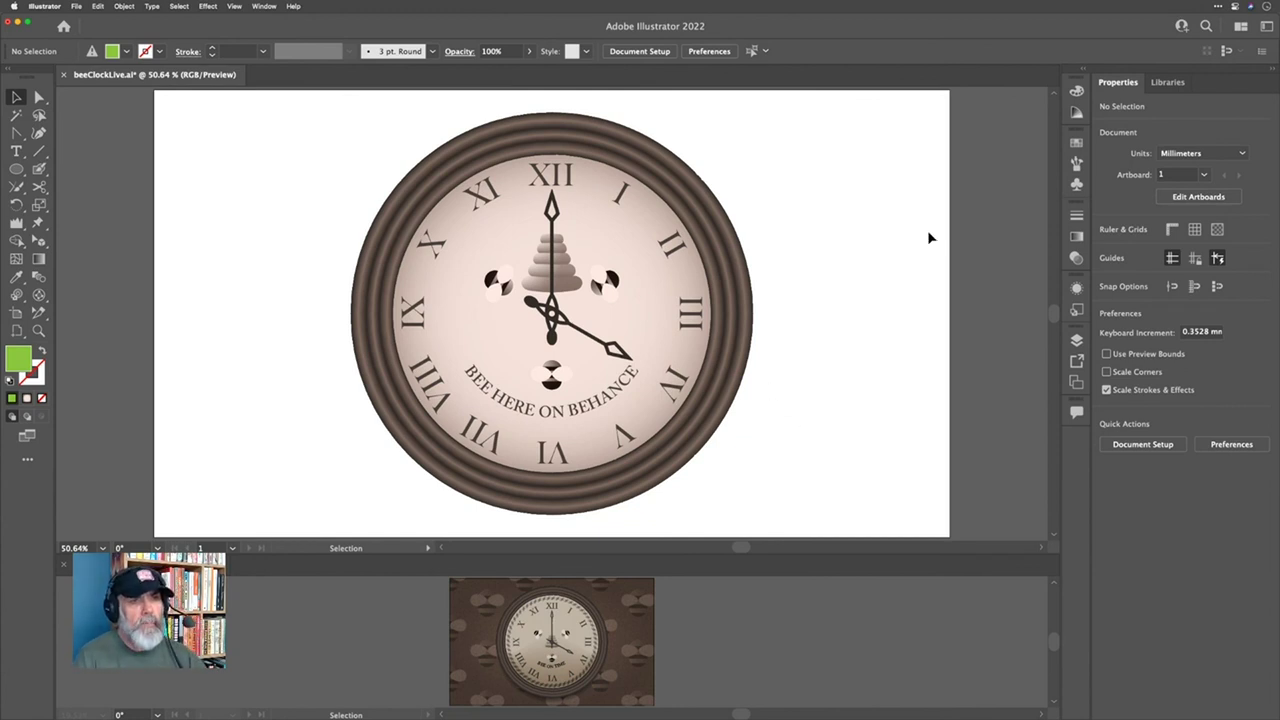
pyautogui.press('a')
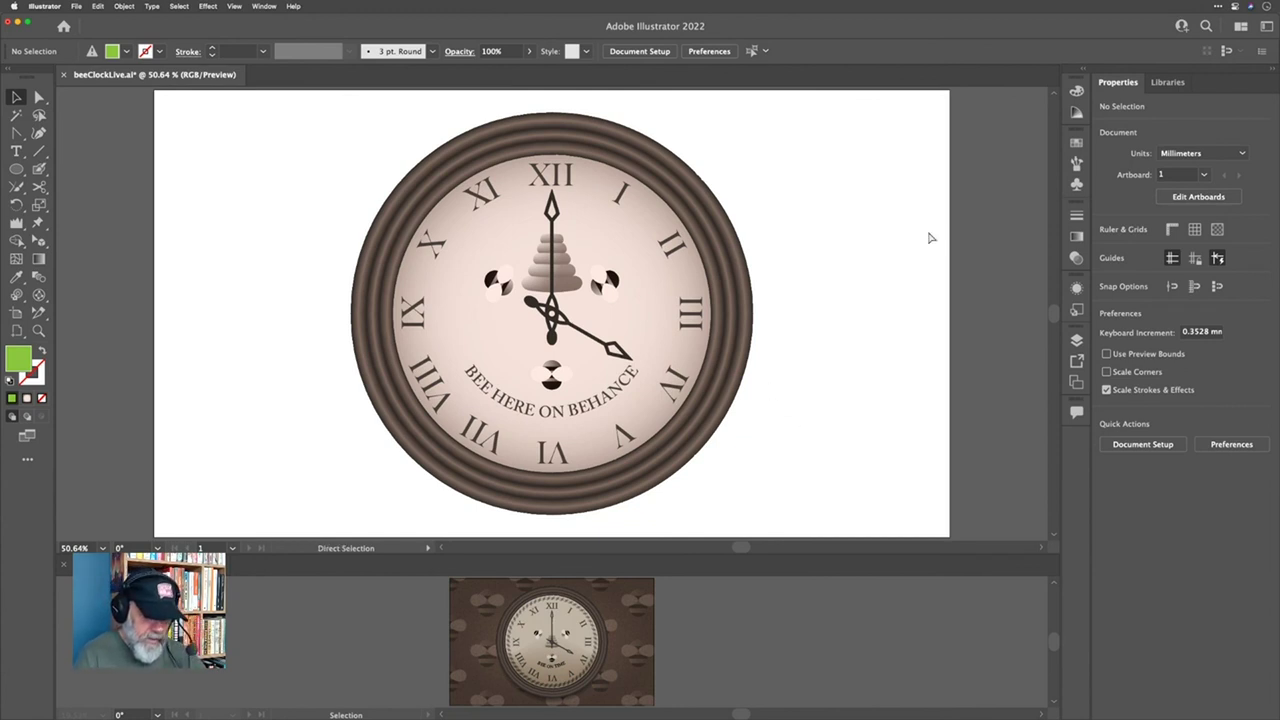
pyautogui.press('v')
pyautogui.press('super+z')
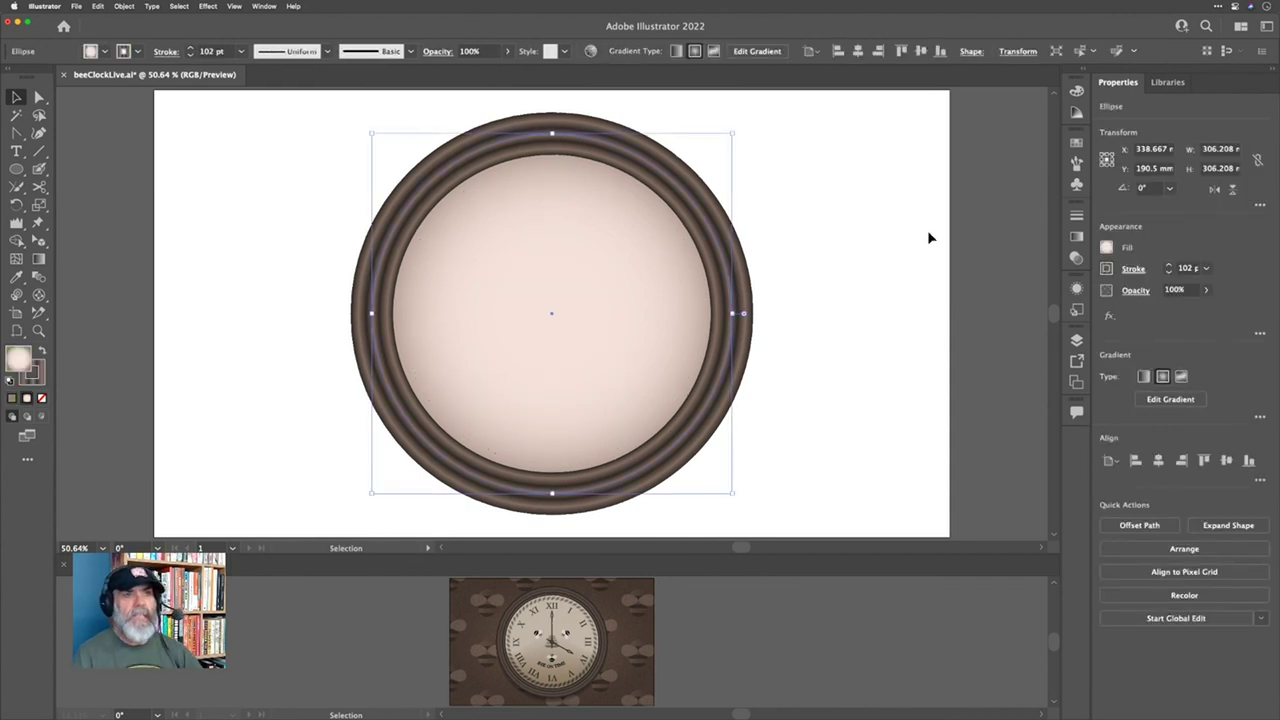
pyautogui.press('super+z')
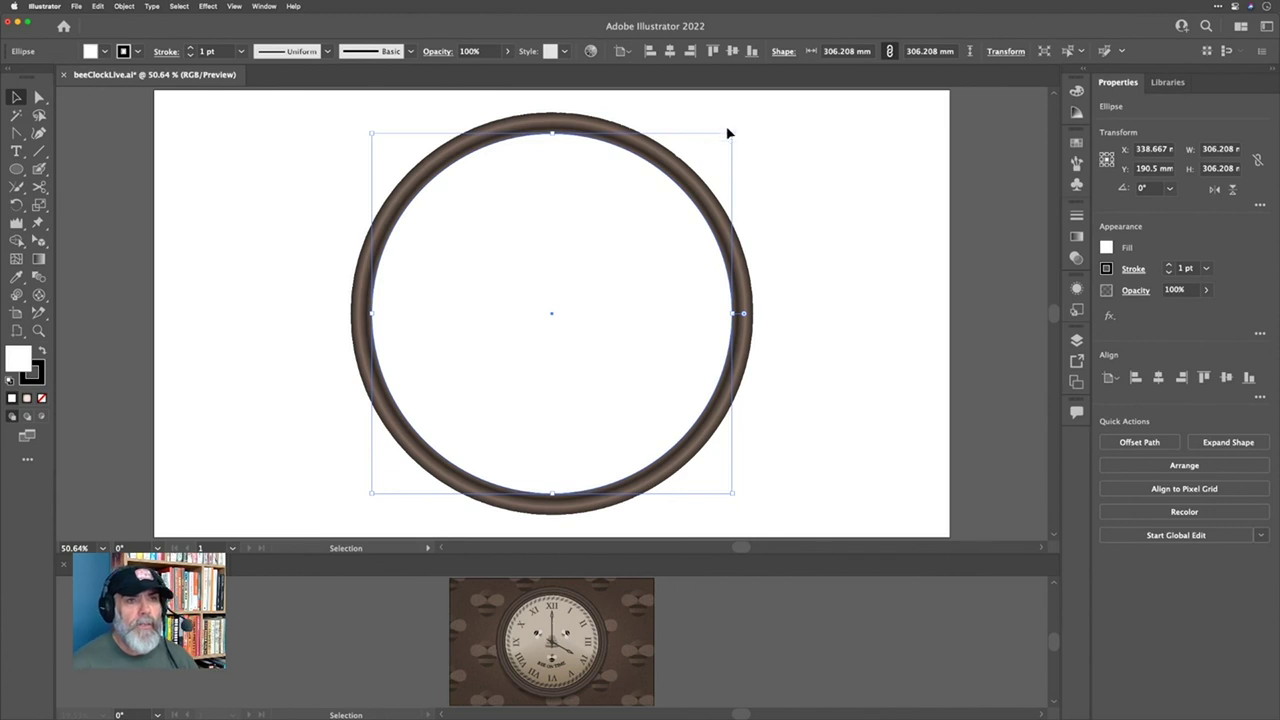
pyautogui.moveTo(732, 133)
pyautogui.mouseDown()
pyautogui.moveTo(702, 161)
pyautogui.moveTo(713, 157)
pyautogui.mouseUp()
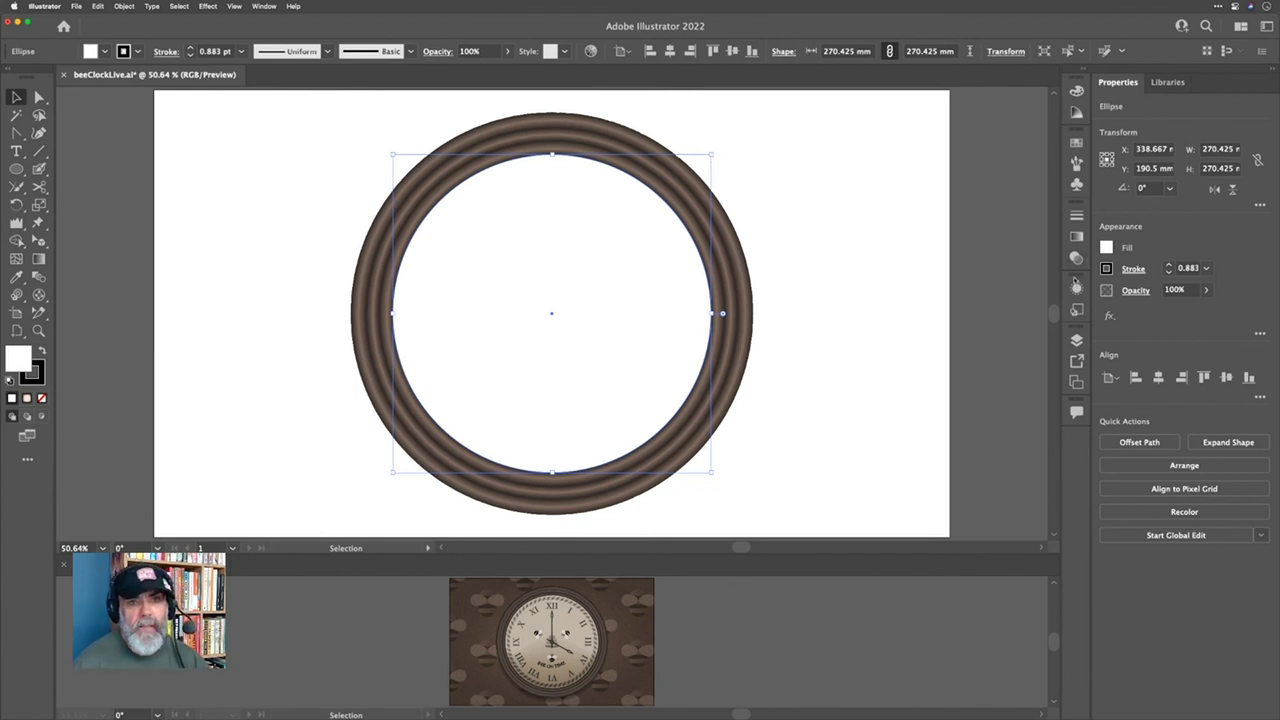
# Step: Remove the black stroke from the white ellipse covering the clock face
pyautogui.click(1076, 286)
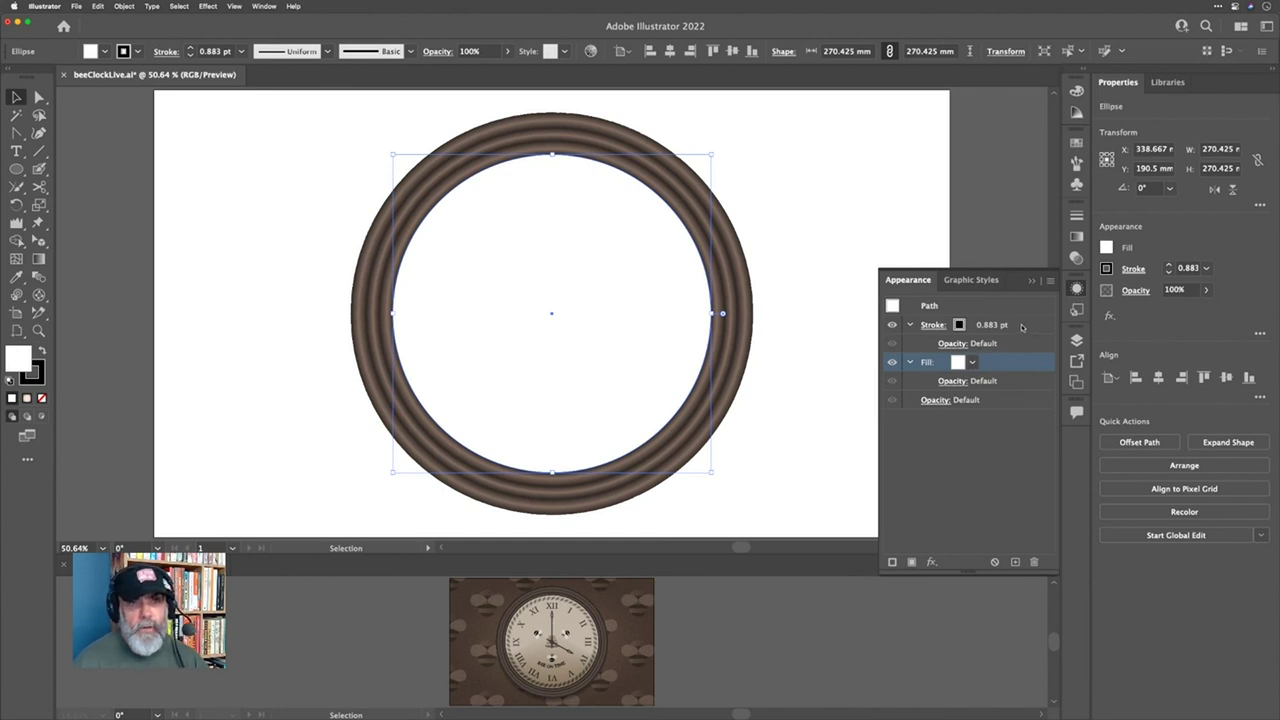
pyautogui.click(1022, 326)
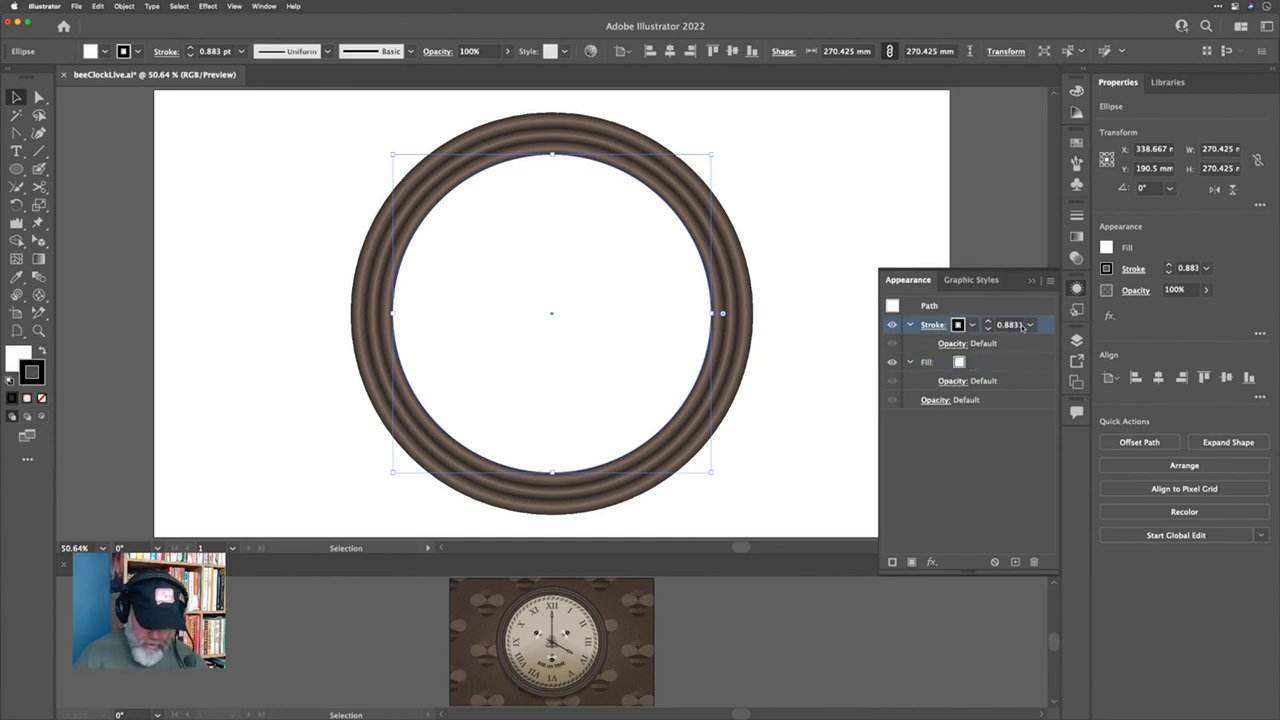
pyautogui.press('/')
# Step: Fill the ellipse over the clock face with a medium brown swatch from the brown color group
pyautogui.click(1003, 366)
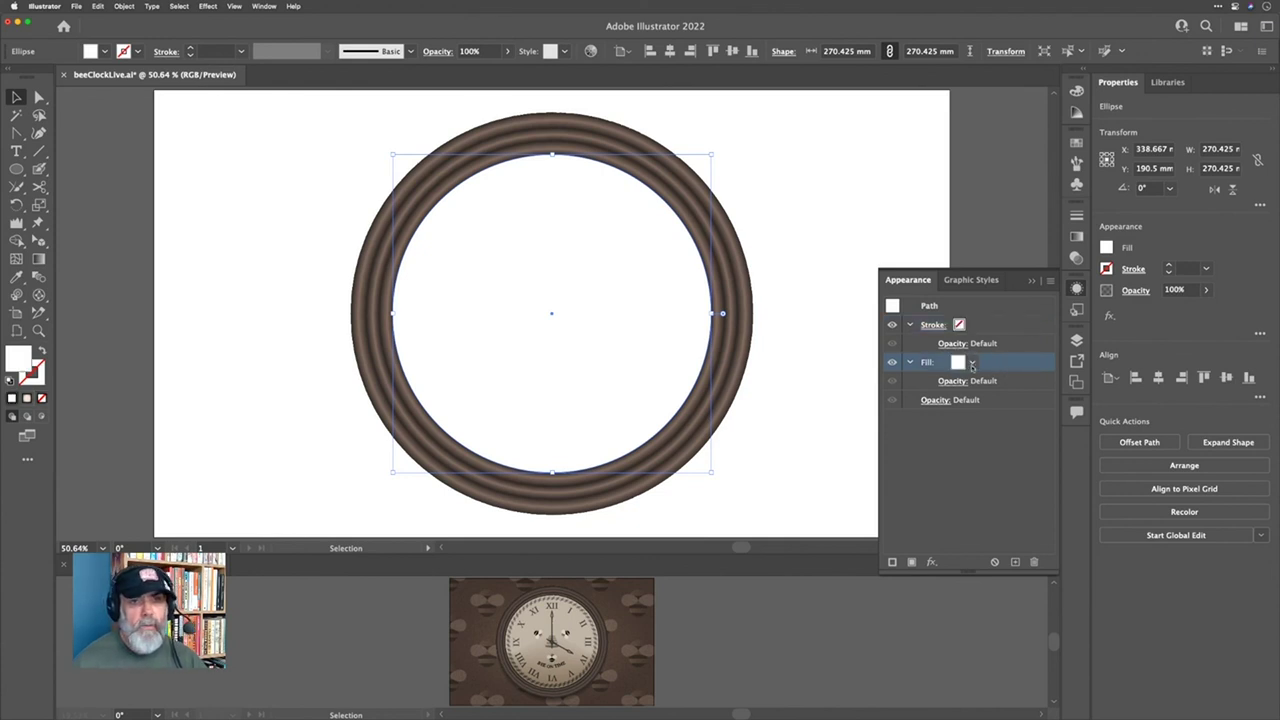
pyautogui.click(972, 362)
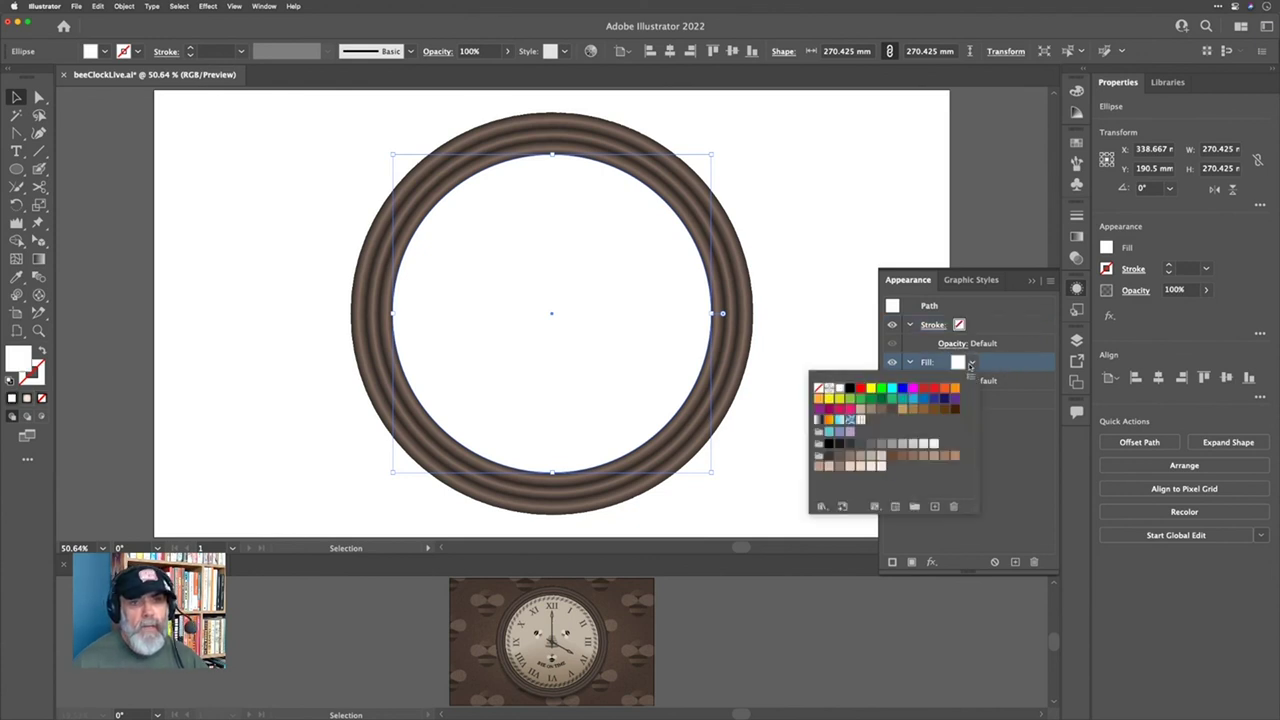
pyautogui.click(878, 466)
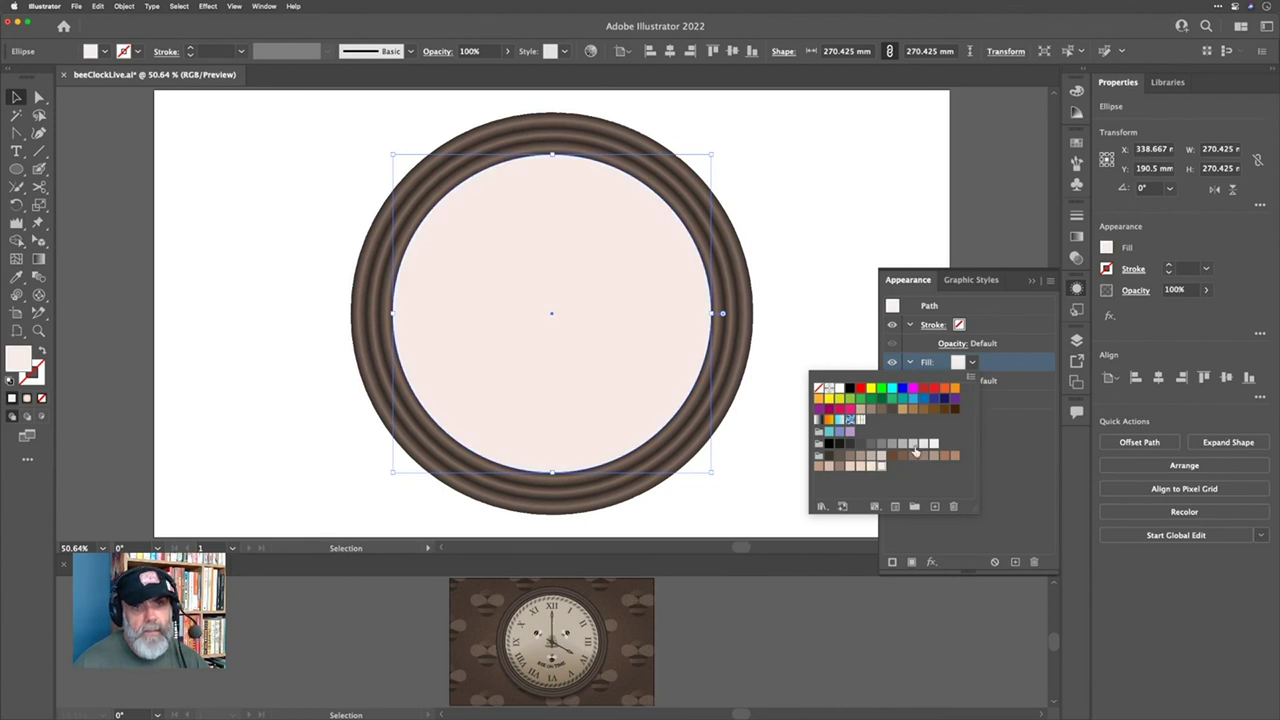
pyautogui.click(840, 466)
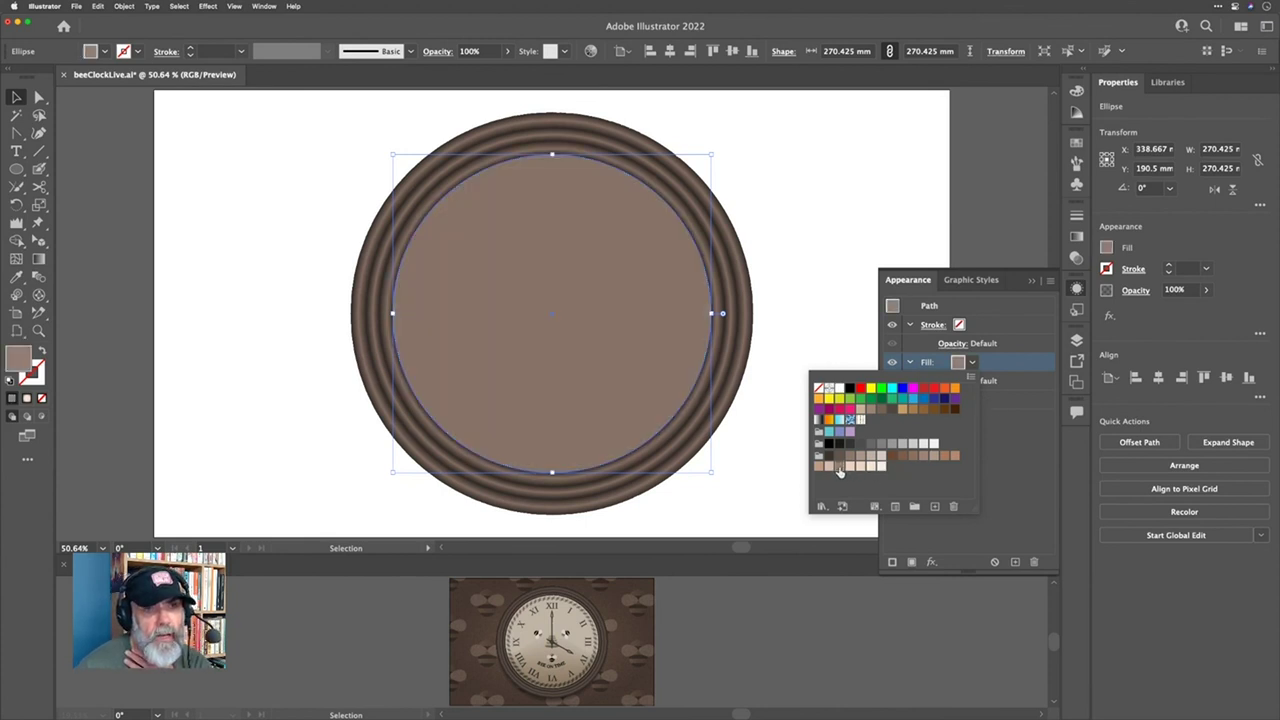
pyautogui.click(830, 466)
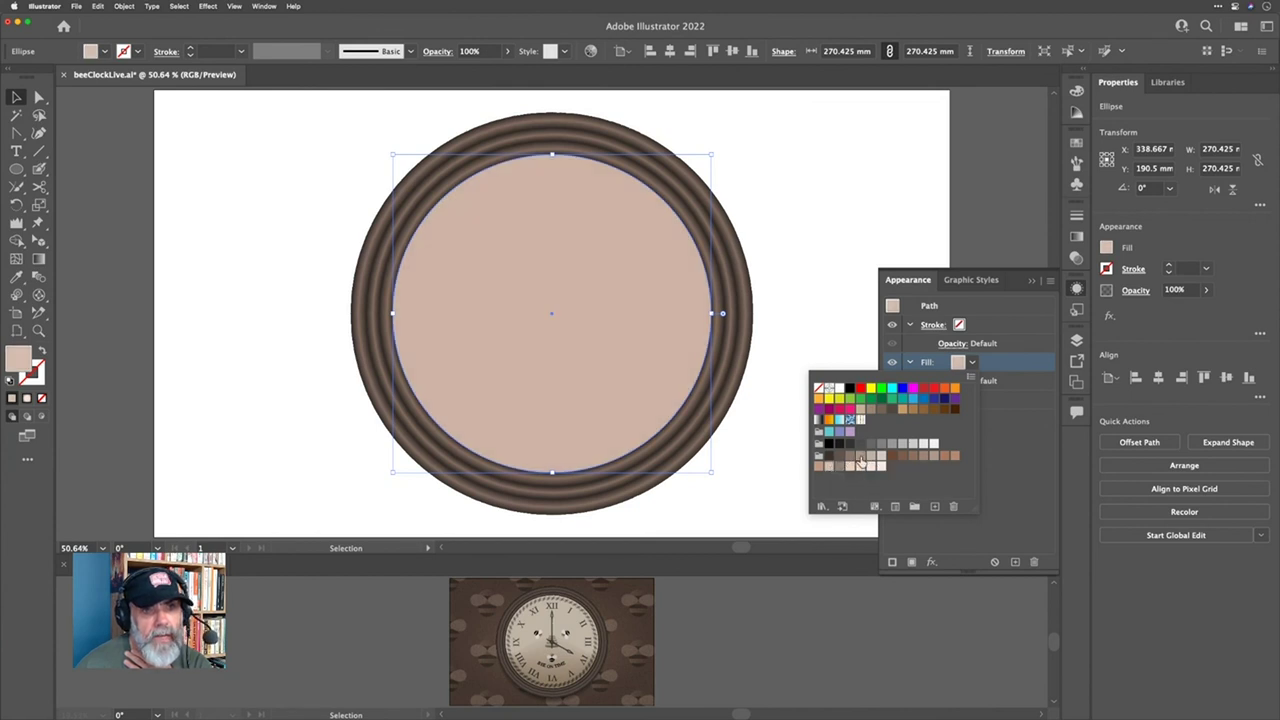
pyautogui.click(860, 465)
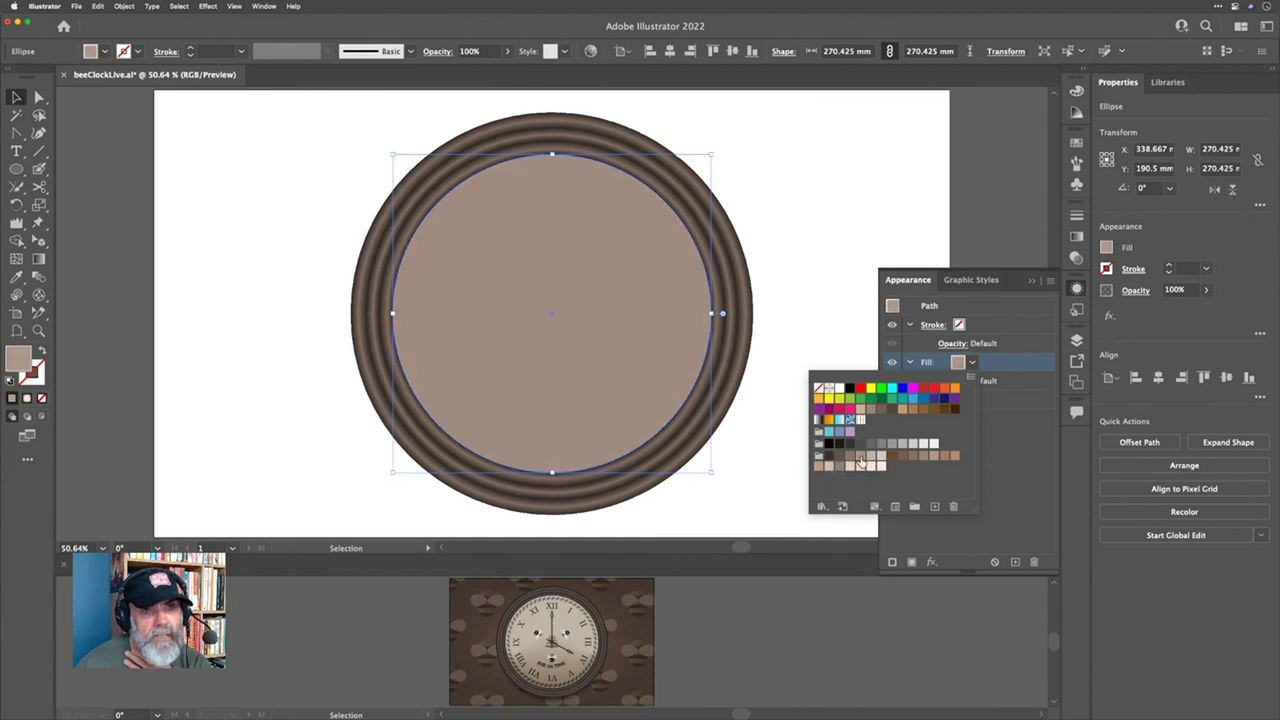
pyautogui.click(923, 458)
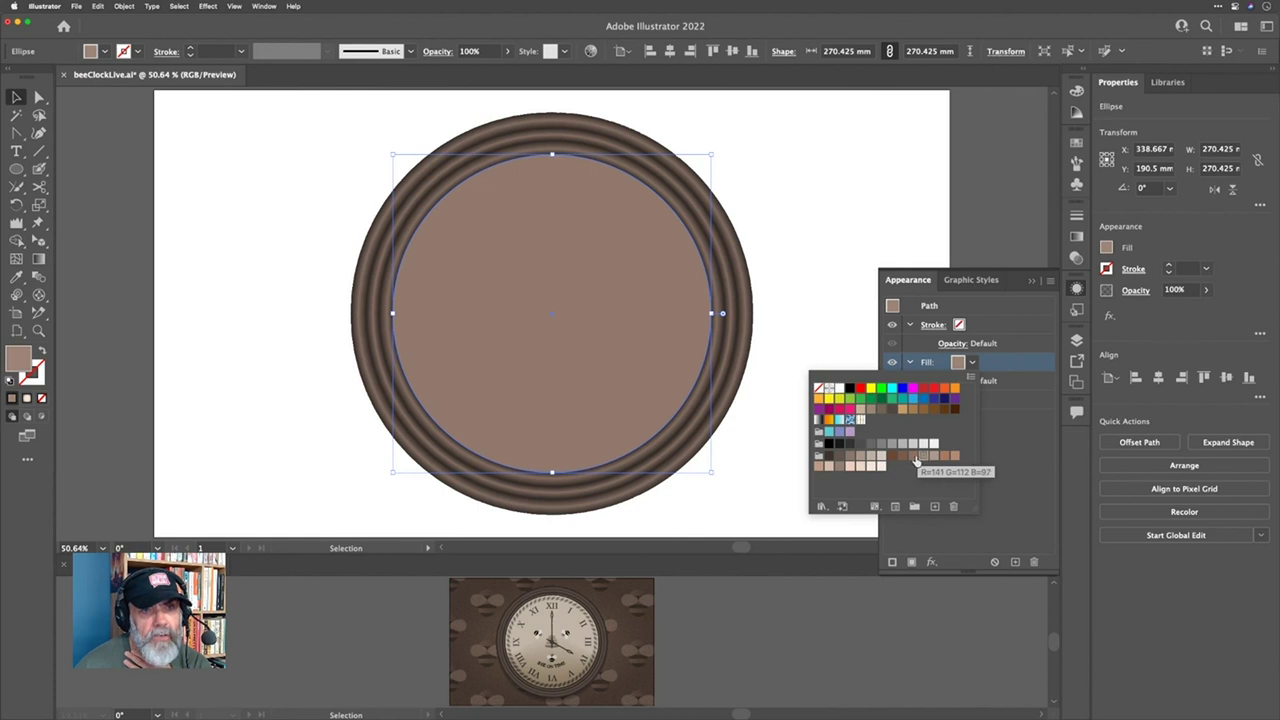
pyautogui.click(913, 458)
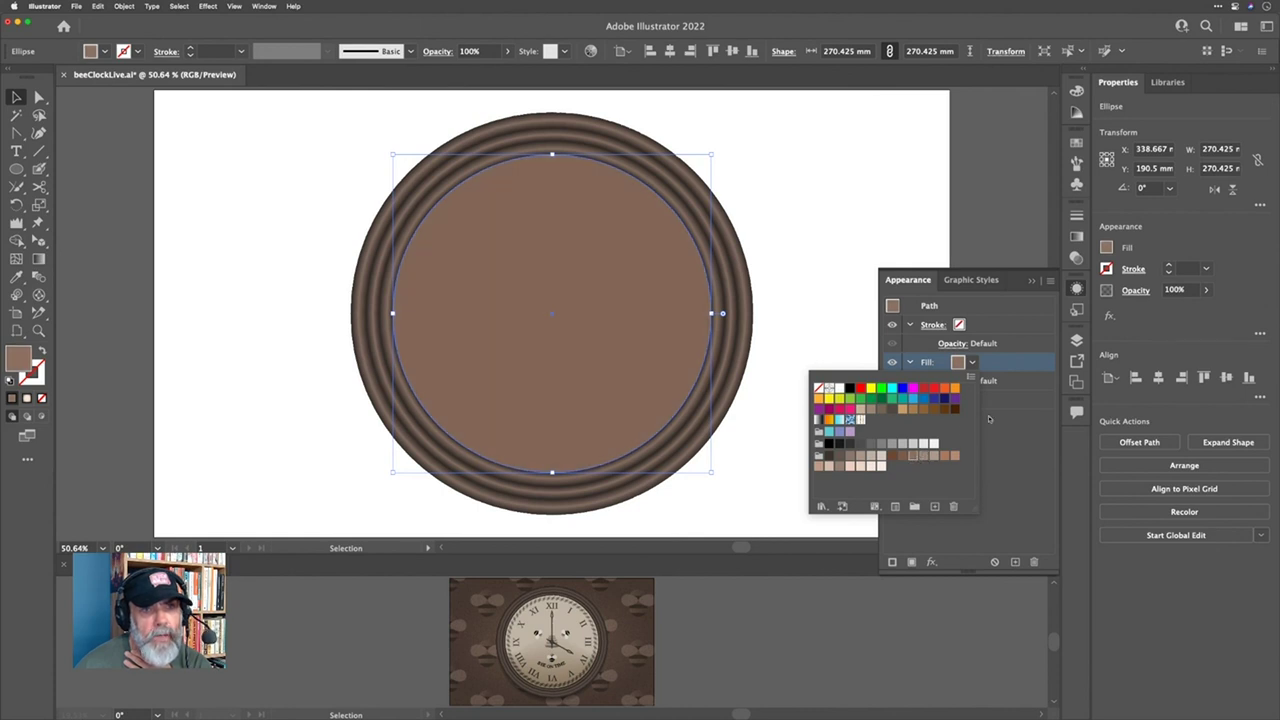
pyautogui.click(1015, 368)
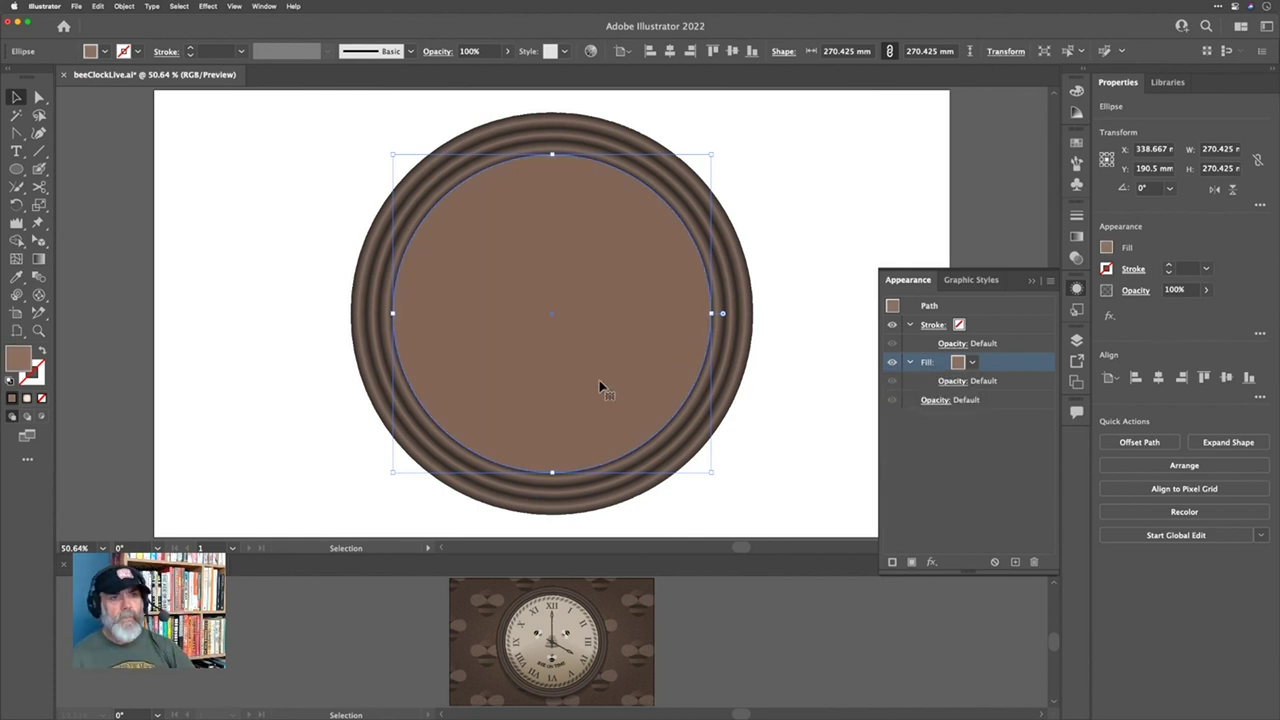
# Step: Paste a copy of the brown ellipse in front and fill it with a very pale pink swatch from the brown group
pyautogui.press('a')
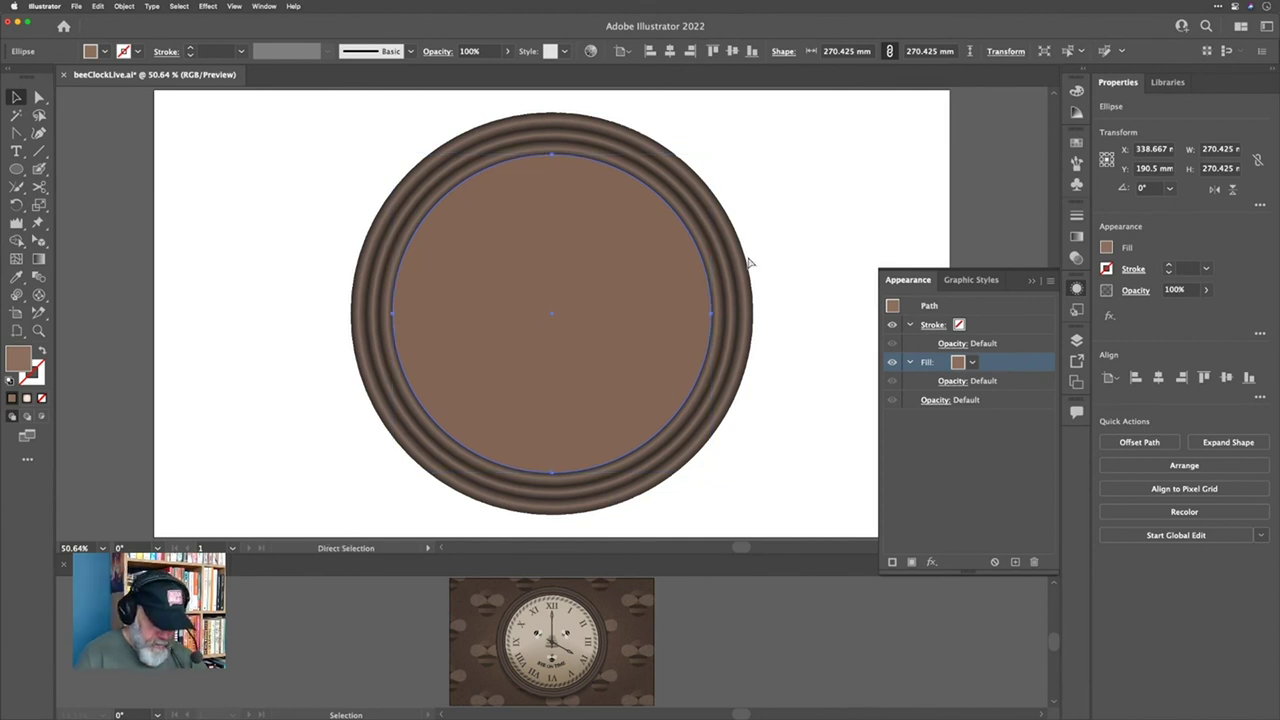
pyautogui.press('v')
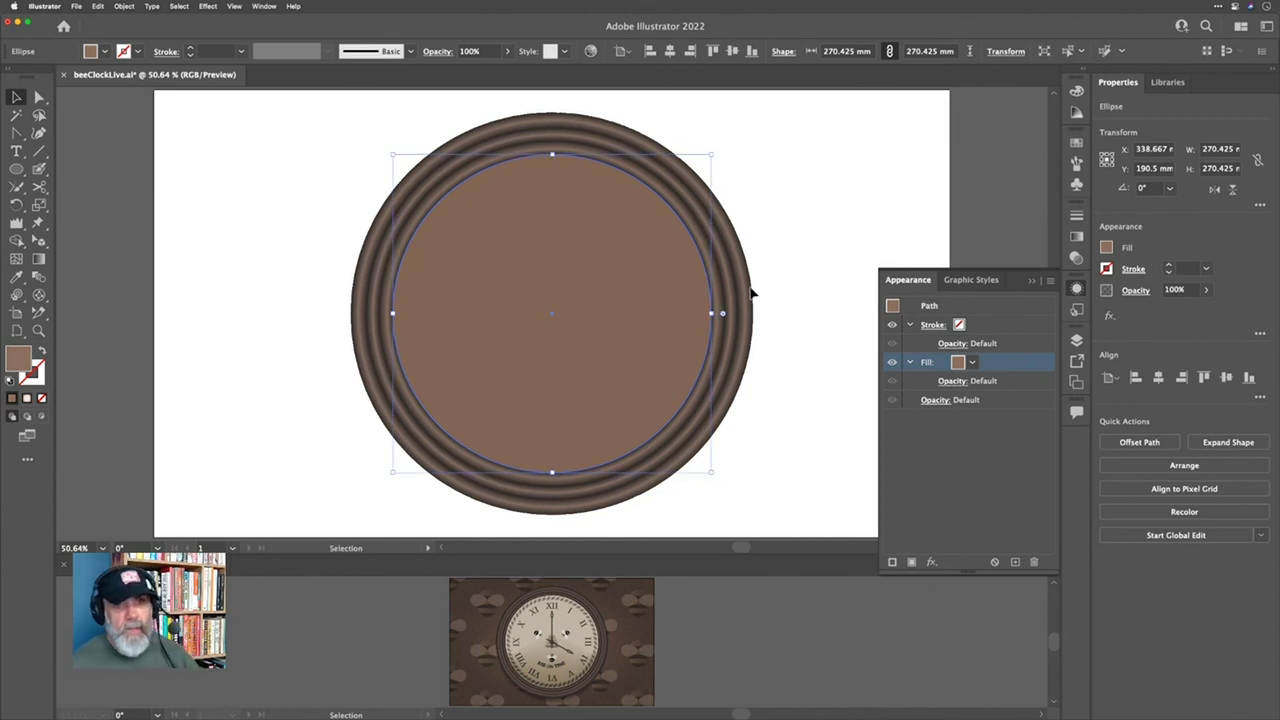
pyautogui.click(975, 362)
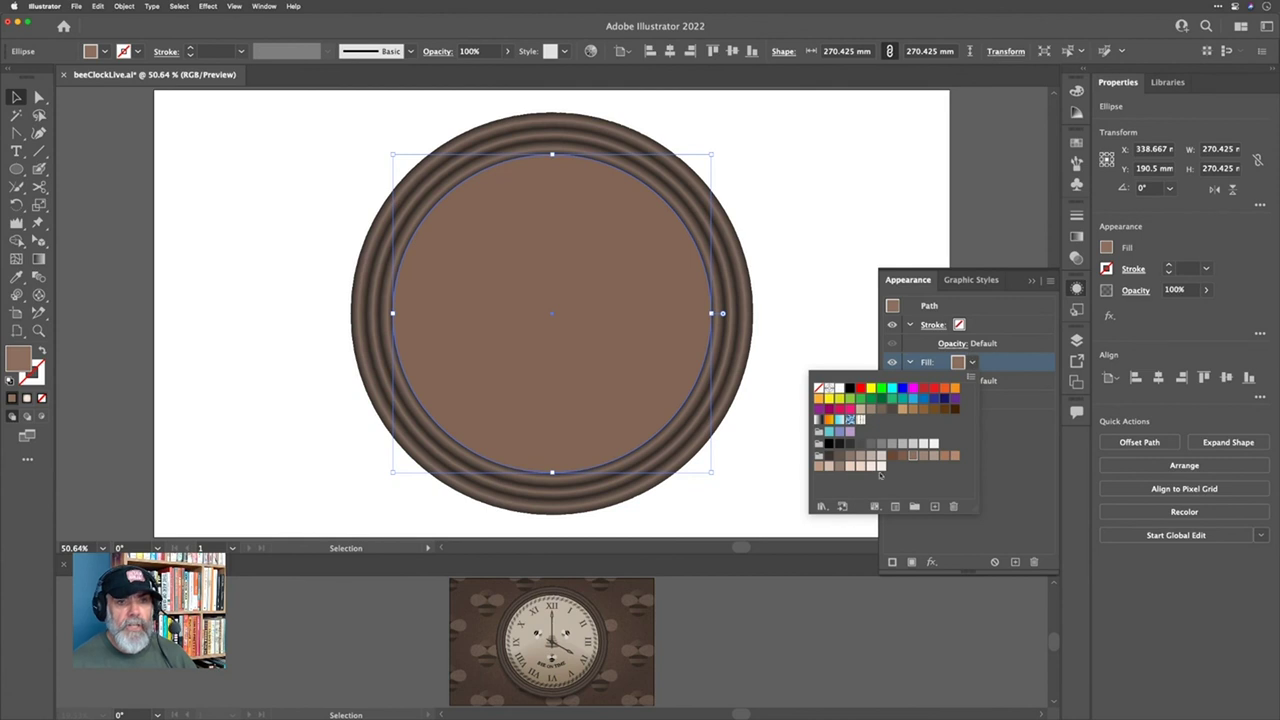
pyautogui.click(829, 467)
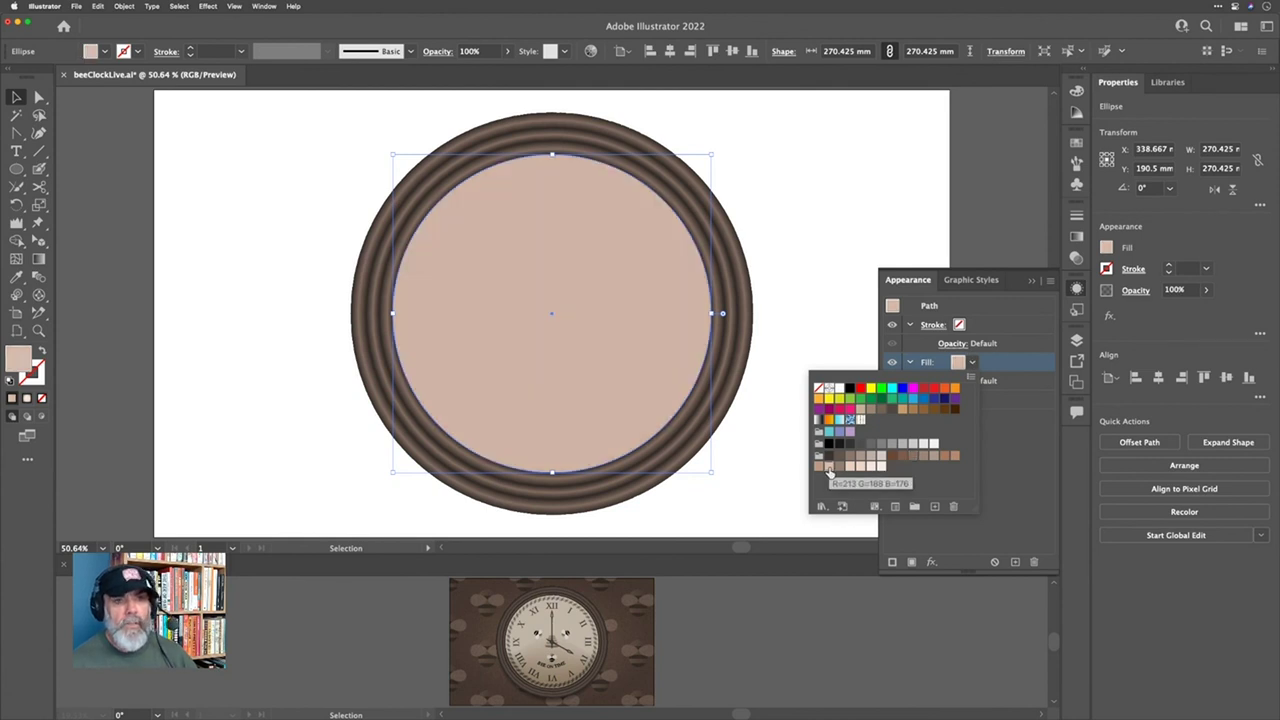
pyautogui.click(871, 466)
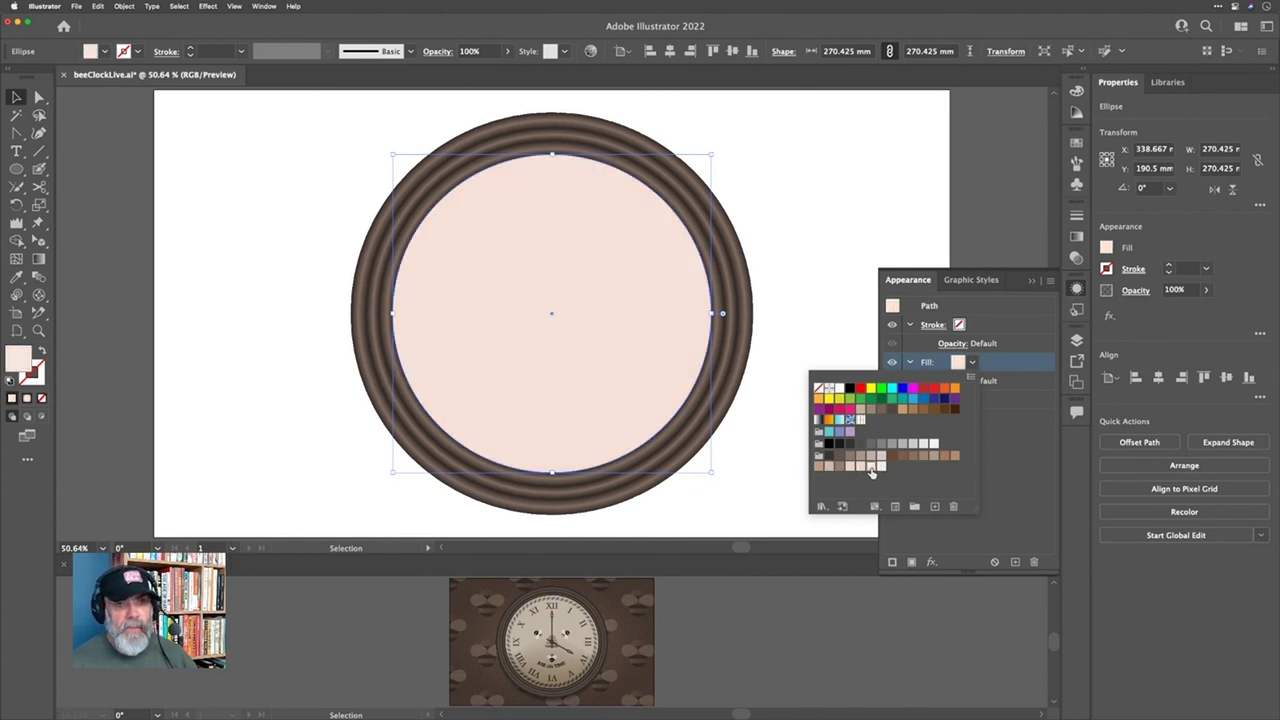
pyautogui.click(1033, 365)
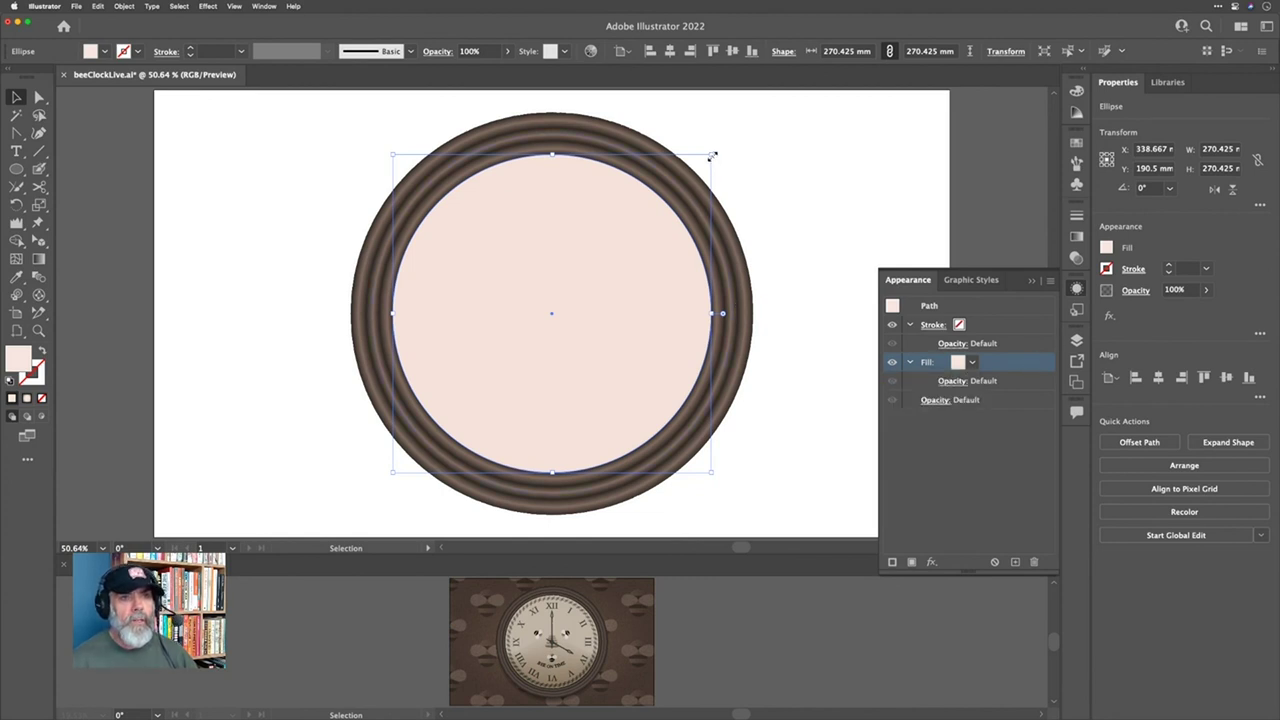
# Step: Scale the pale pink ellipse from its center to about 263.4 mm wide and move its bottom anchor point straight up to Y 190.5 mm
pyautogui.moveTo(711, 156)
pyautogui.mouseDown()
pyautogui.moveTo(700, 166)
pyautogui.moveTo(722, 163)
pyautogui.mouseUp()
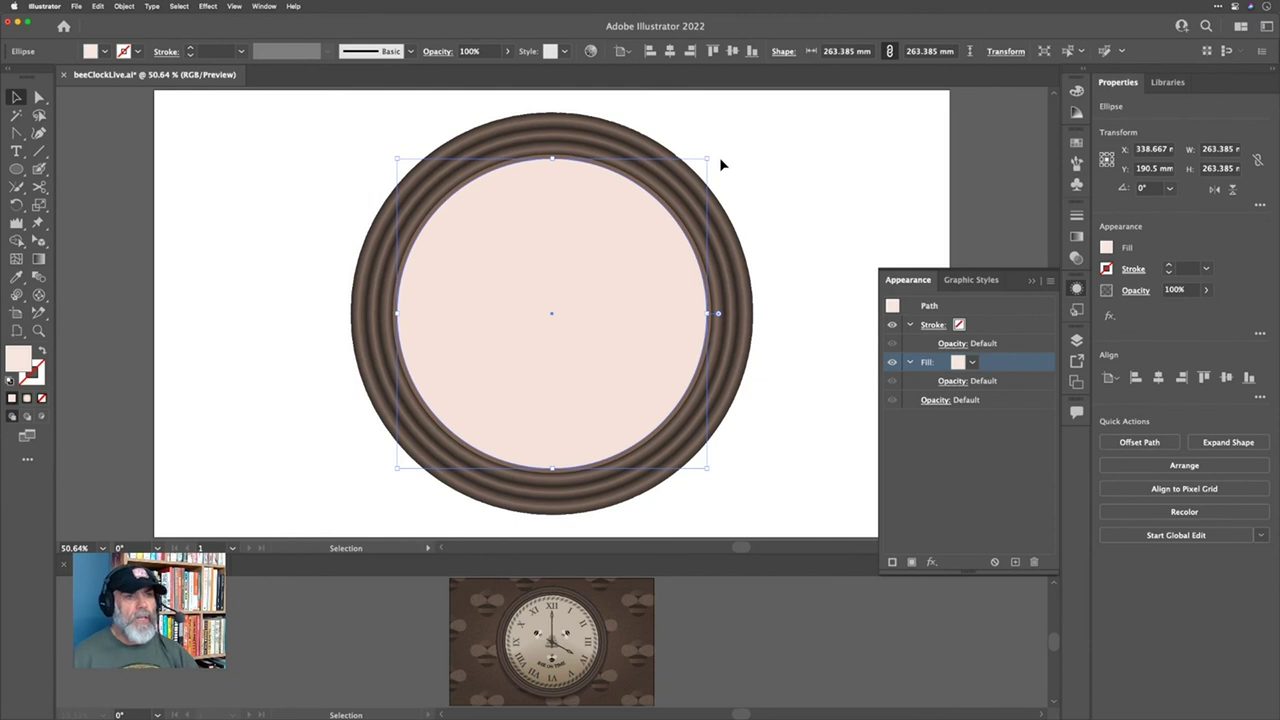
pyautogui.press('a')
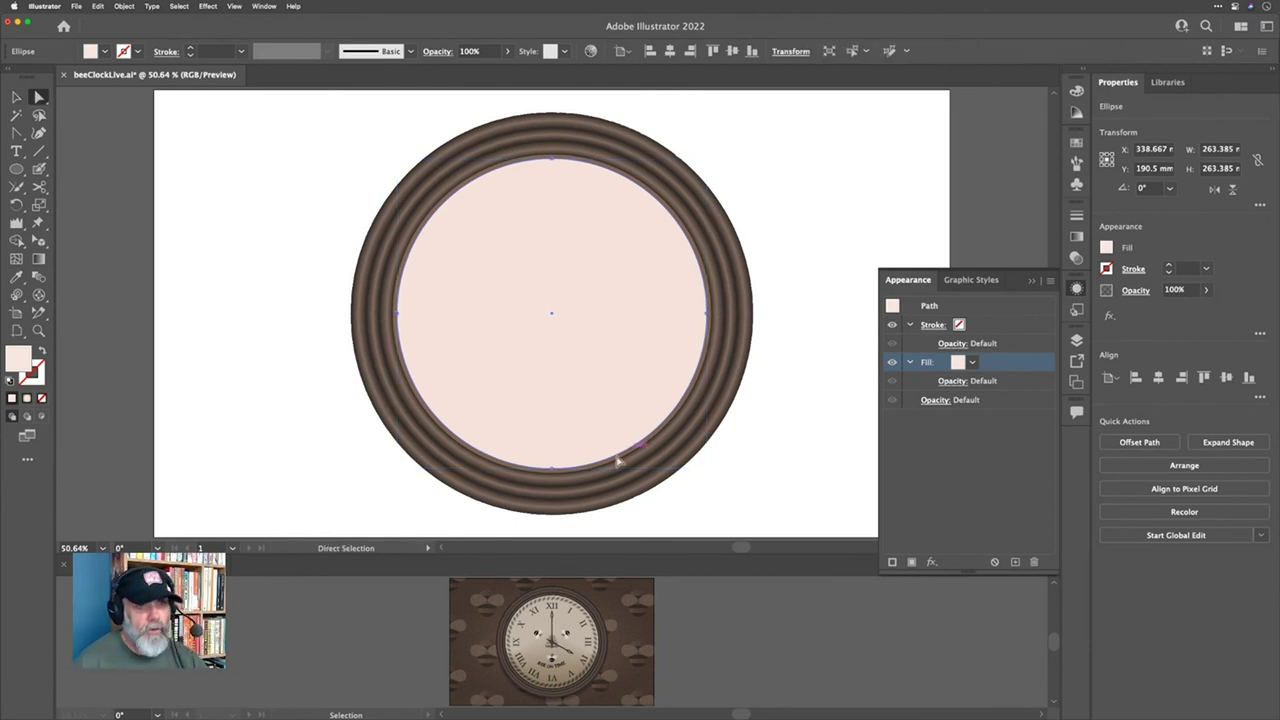
pyautogui.click(552, 468)
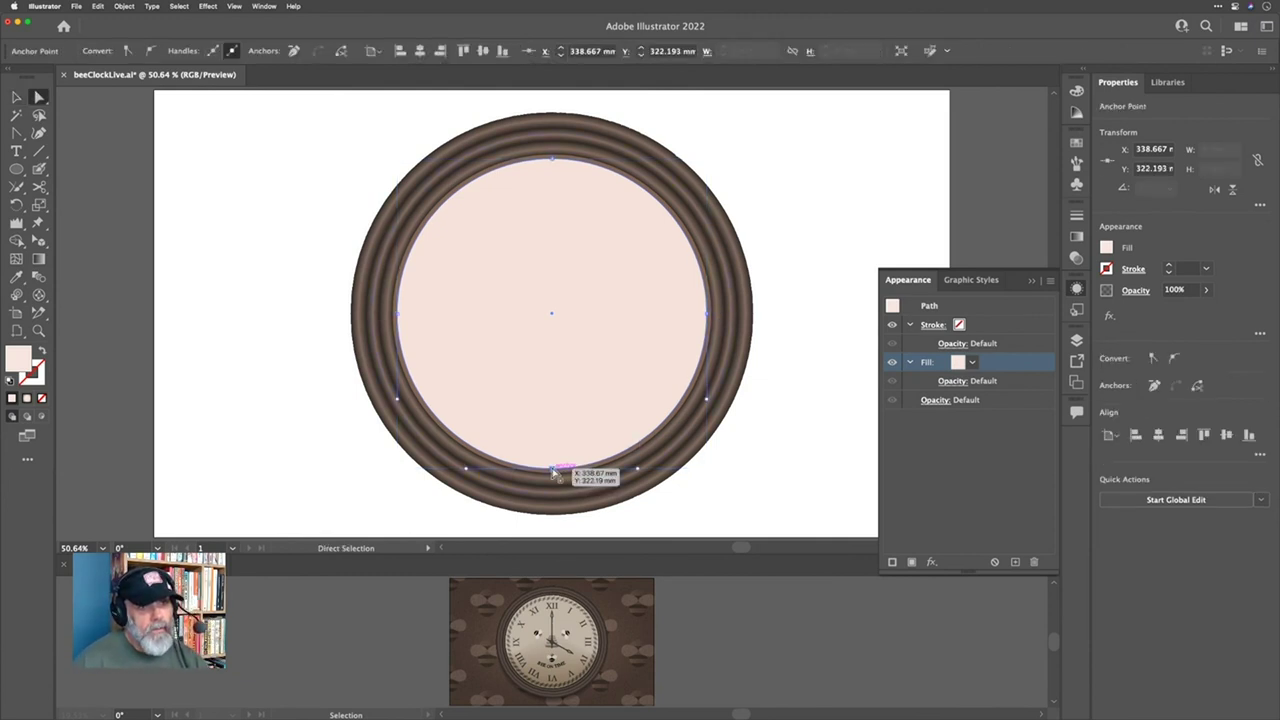
pyautogui.moveTo(553, 469)
pyautogui.mouseDown()
pyautogui.moveTo(558, 235)
pyautogui.moveTo(578, 328)
pyautogui.moveTo(572, 318)
pyautogui.mouseUp()
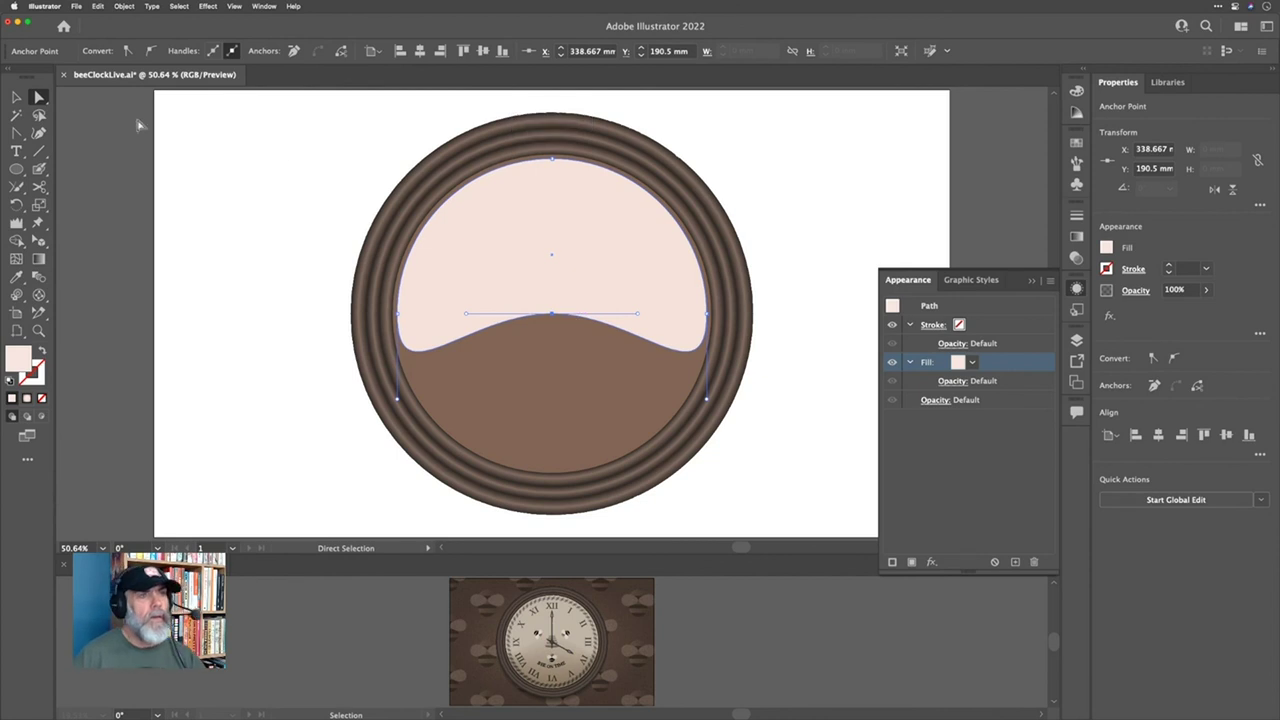
# Step: Select the reshaped pale pink path together with the brown ellipse behind it and make a blend between them
pyautogui.click(16, 97)
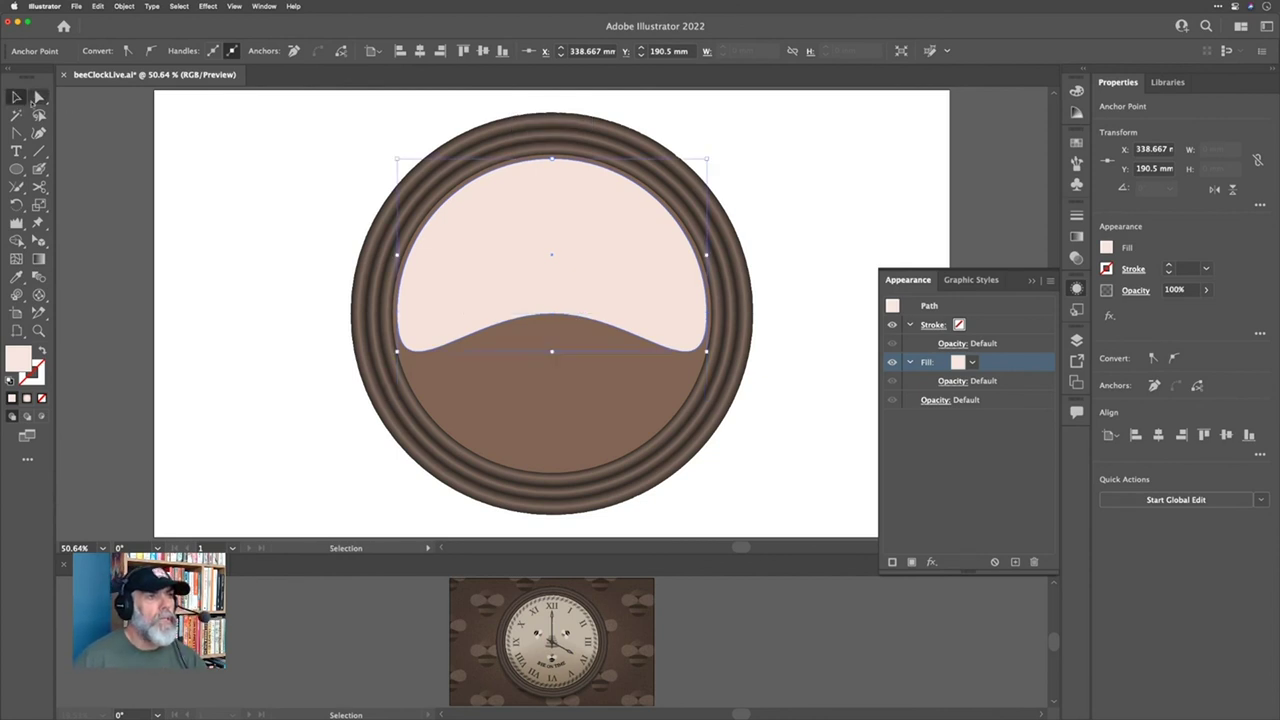
pyautogui.click(844, 279)
pyautogui.click(644, 278)
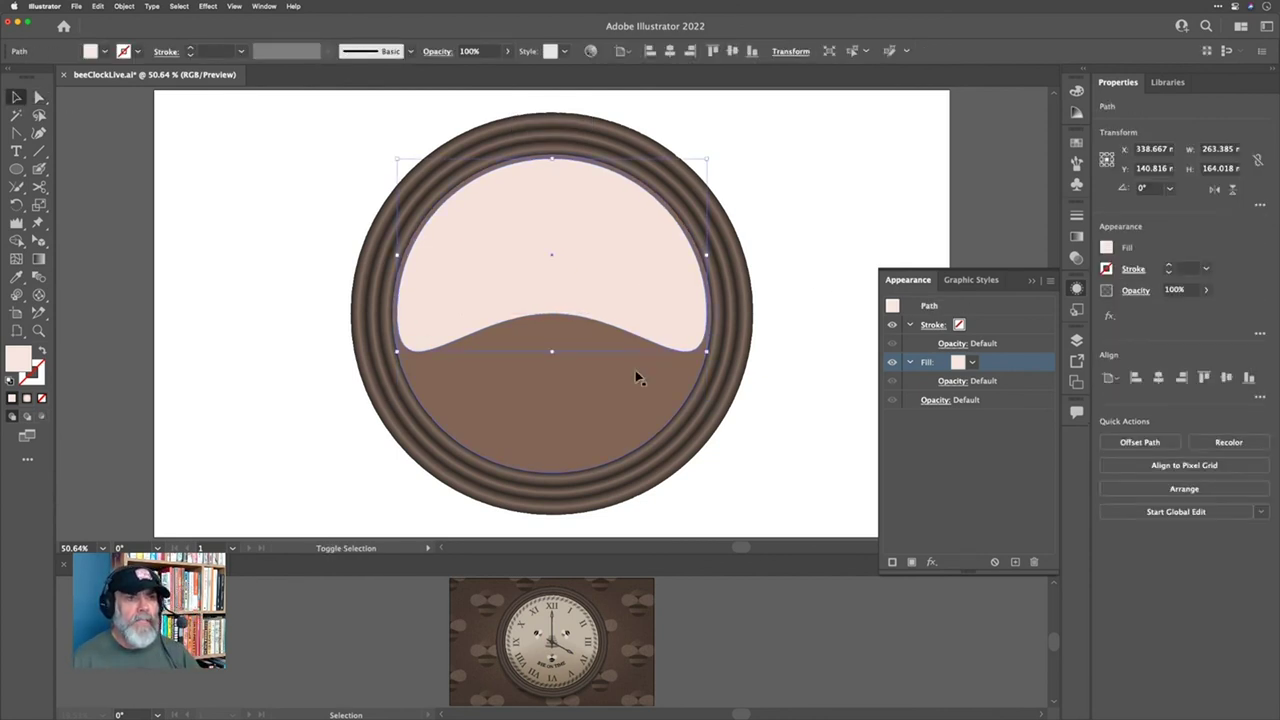
pyautogui.keyDown('shift'); pyautogui.click(628, 392); pyautogui.keyUp('shift')
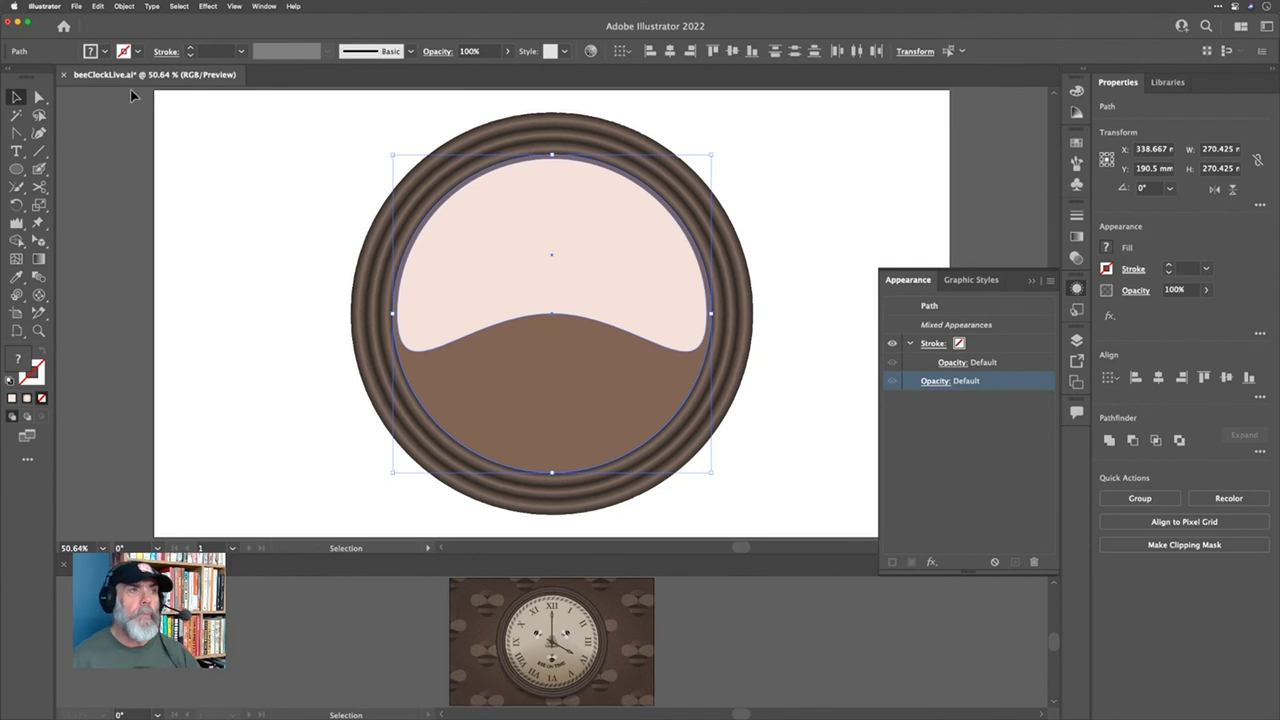
pyautogui.click(128, 6)
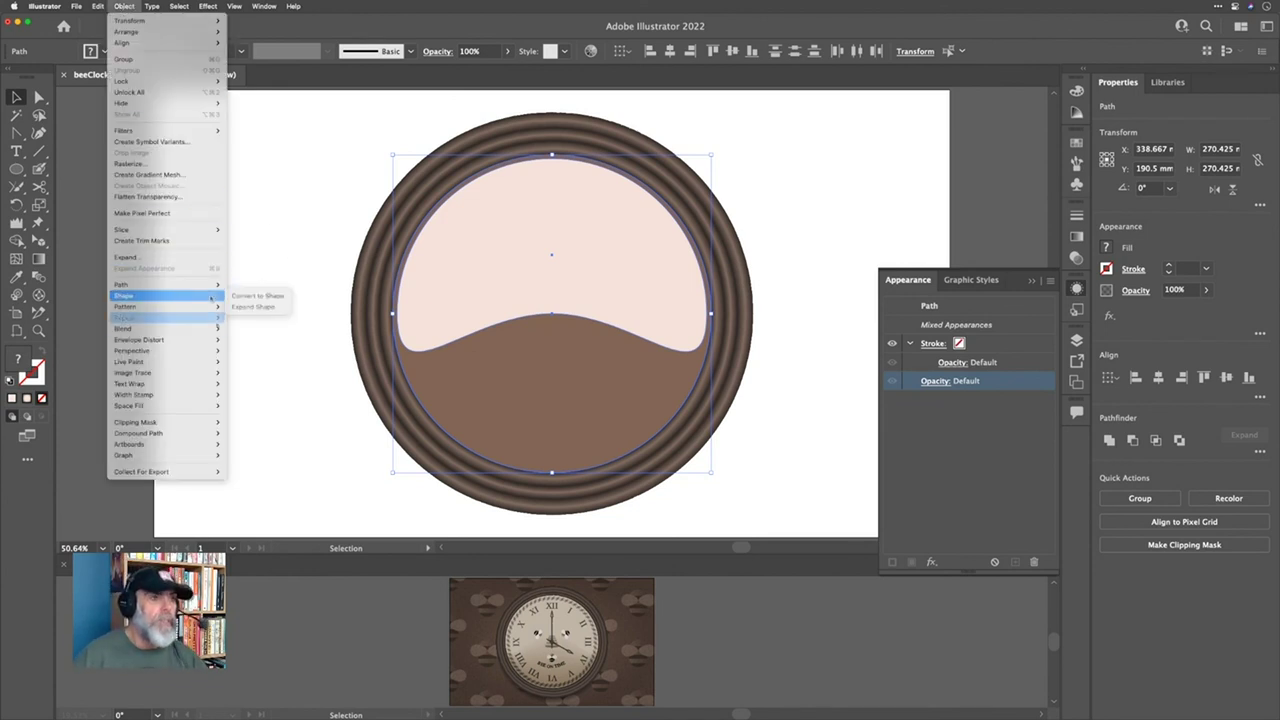
pyautogui.moveTo(200, 328)
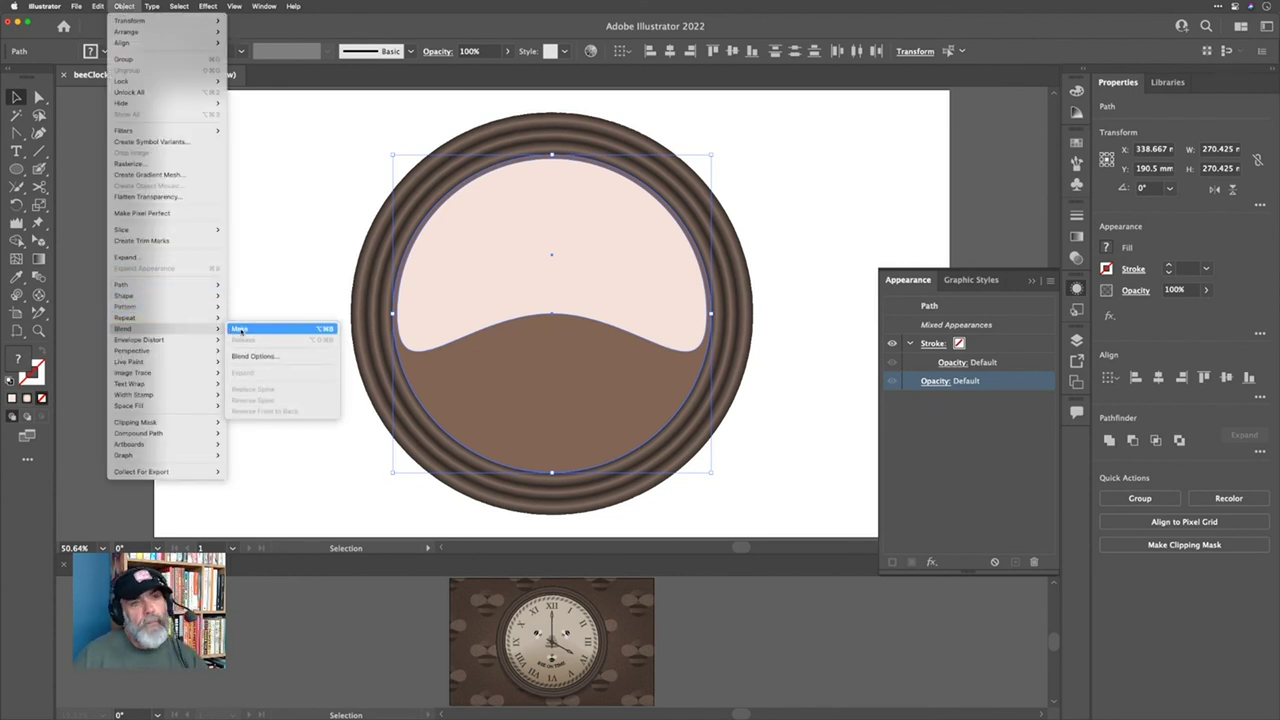
pyautogui.click(240, 330)
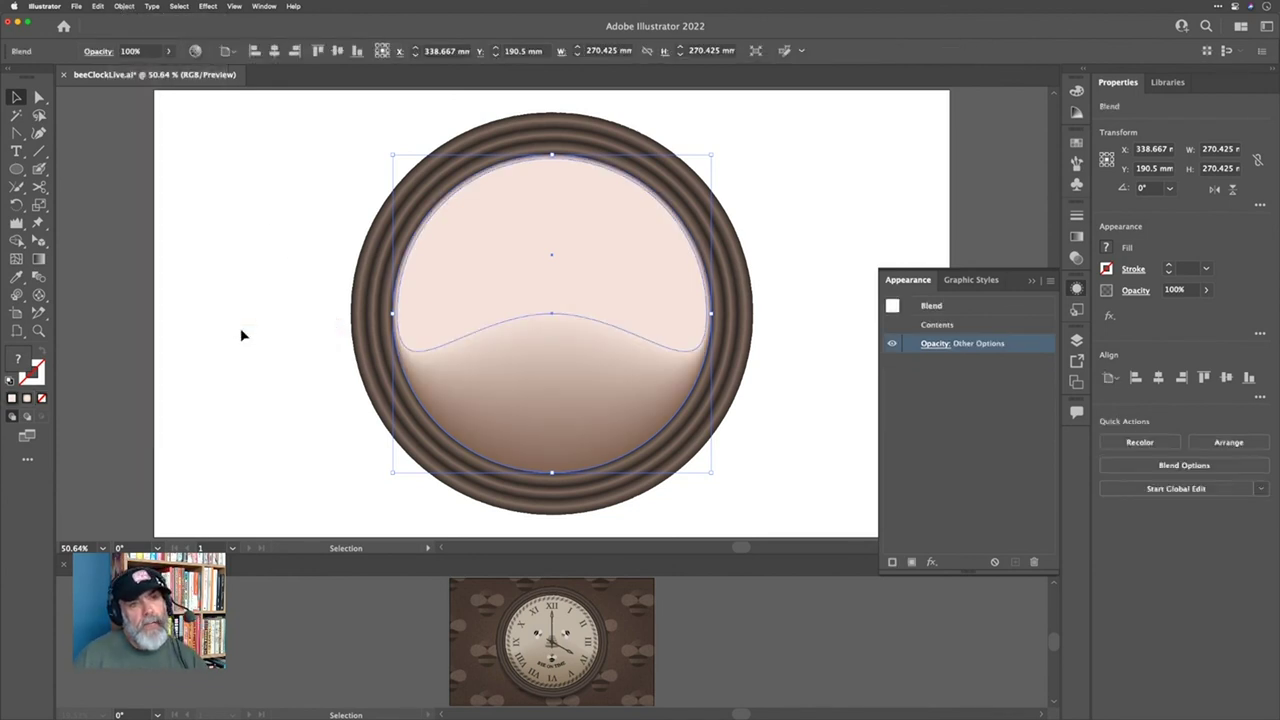
# Step: Set the selected blend's blending mode to Overlay and its opacity to 48%
pyautogui.click(790, 265)
pyautogui.click(662, 272)
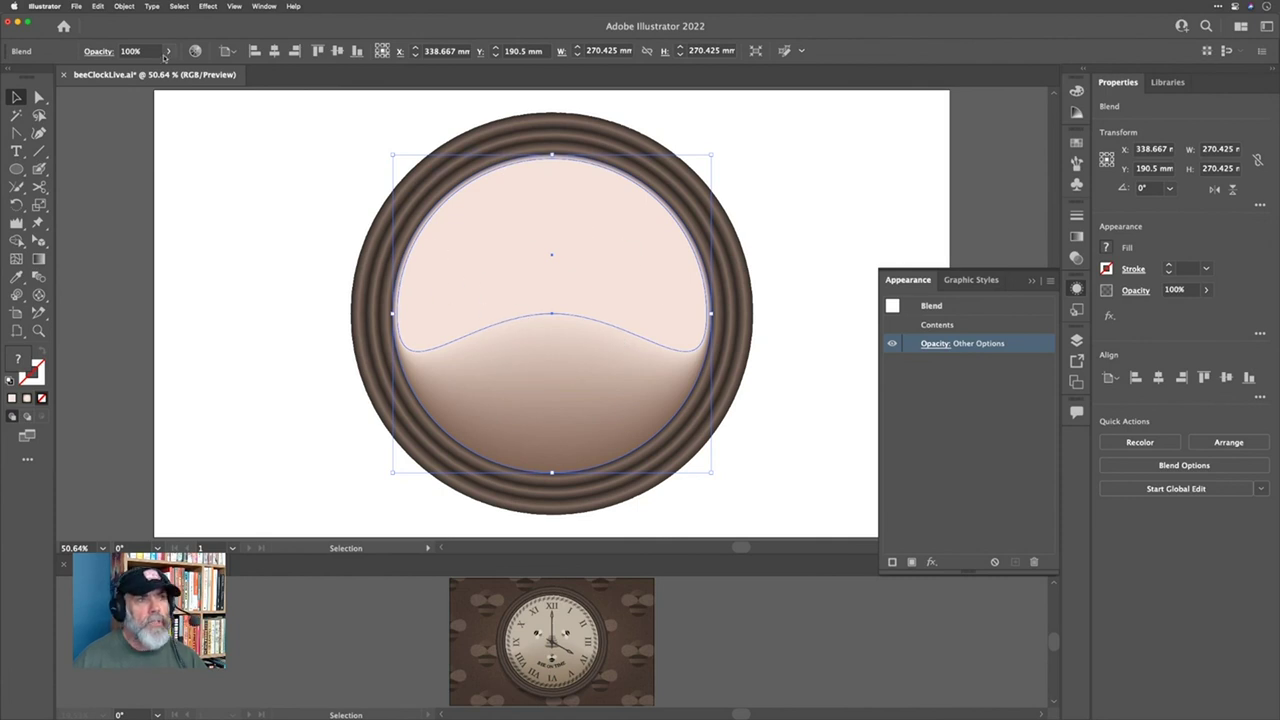
pyautogui.click(98, 51)
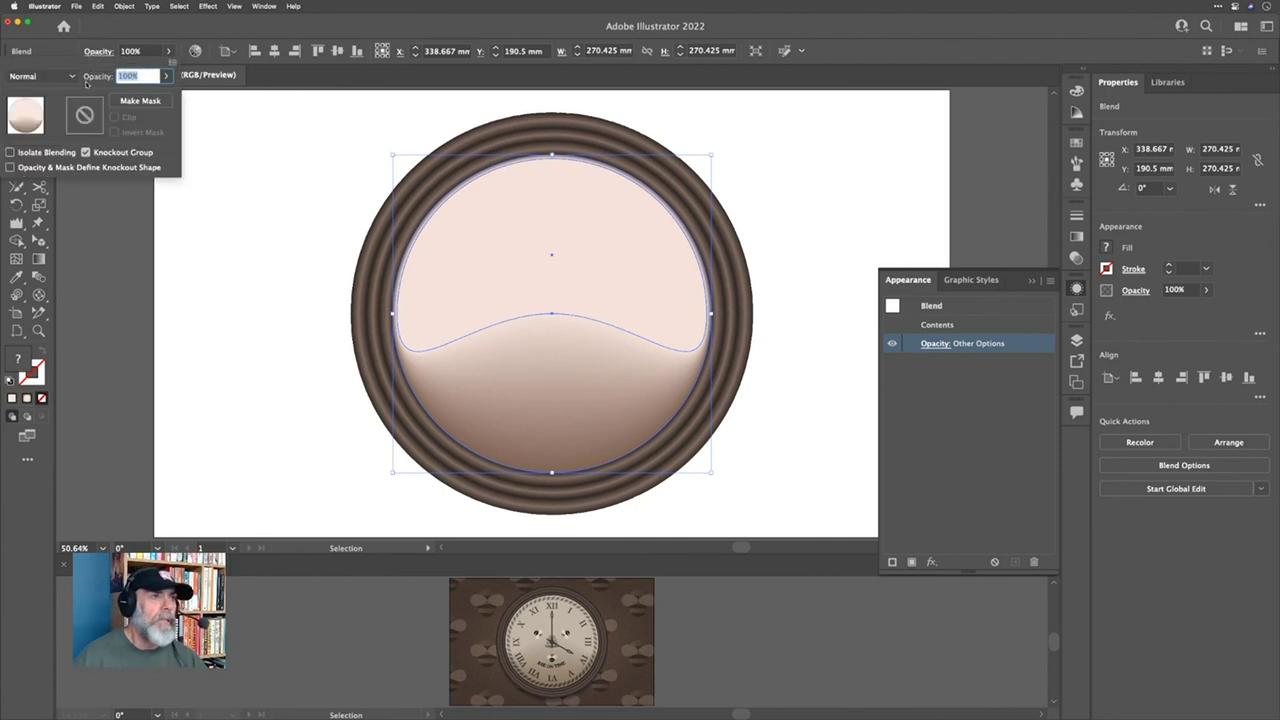
pyautogui.click(71, 77)
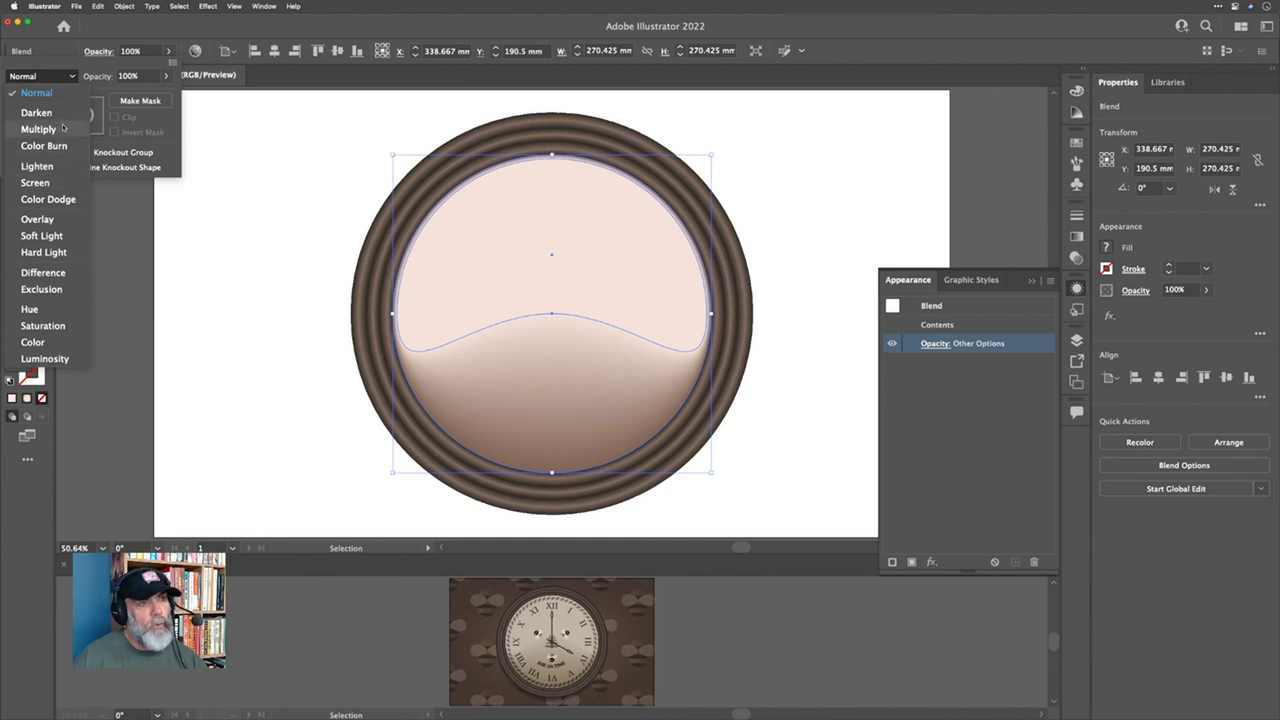
pyautogui.click(69, 223)
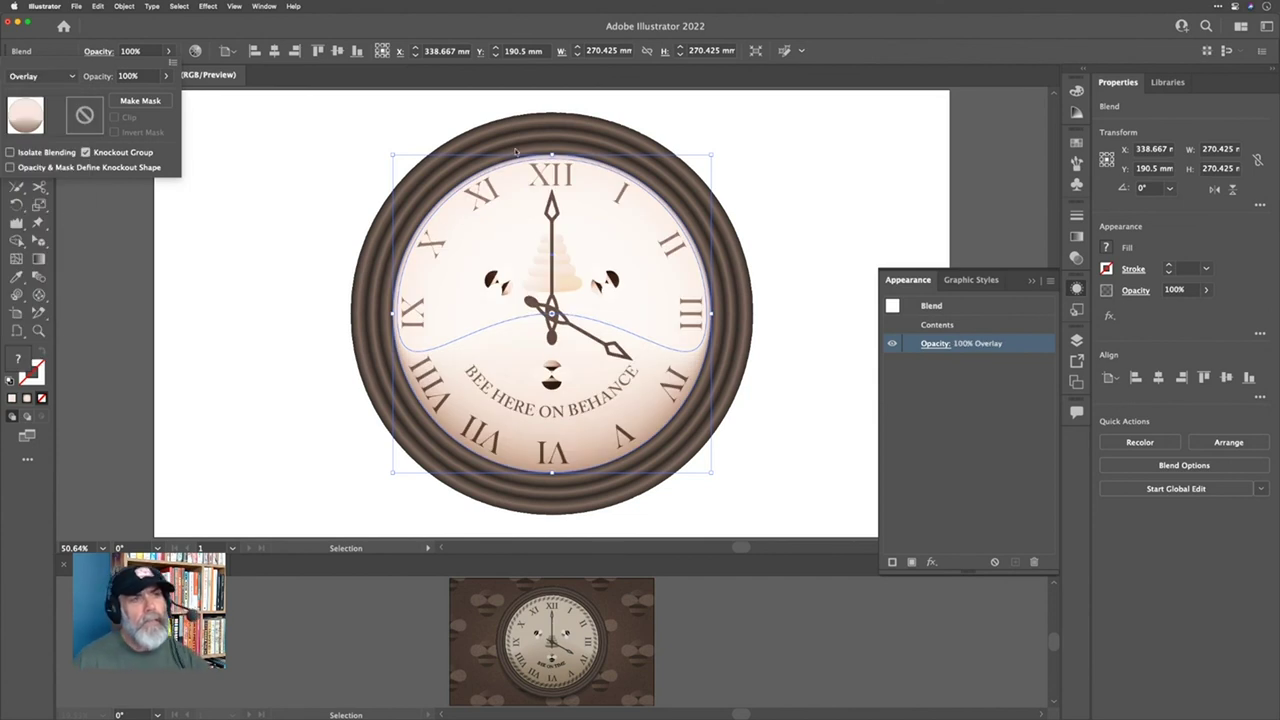
pyautogui.click(166, 76)
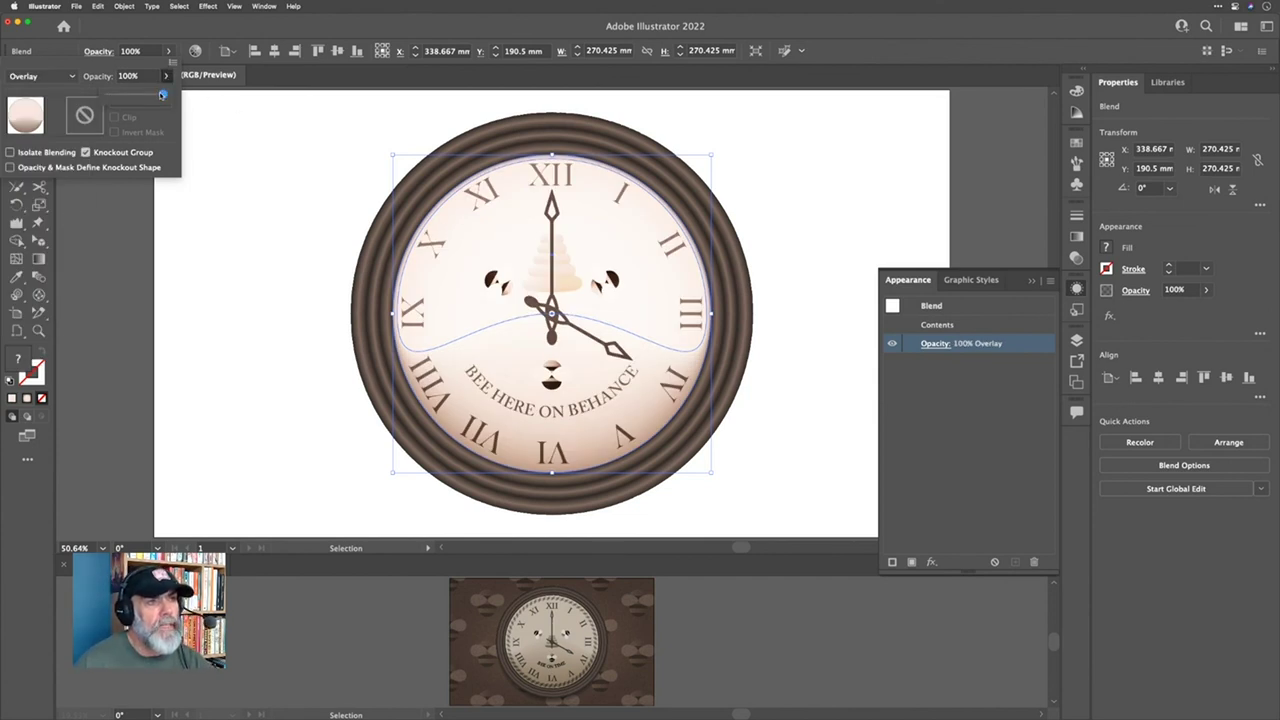
pyautogui.moveTo(163, 93); pyautogui.dragTo(134, 95)
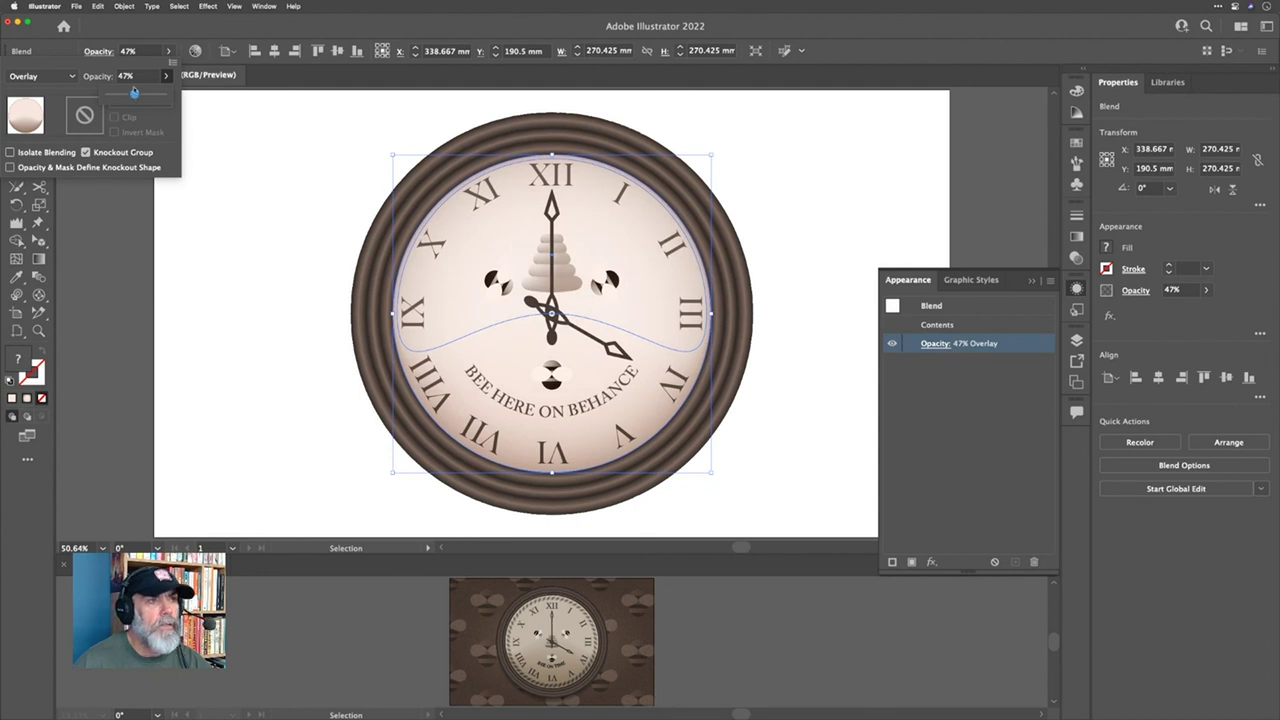
pyautogui.click(137, 78)
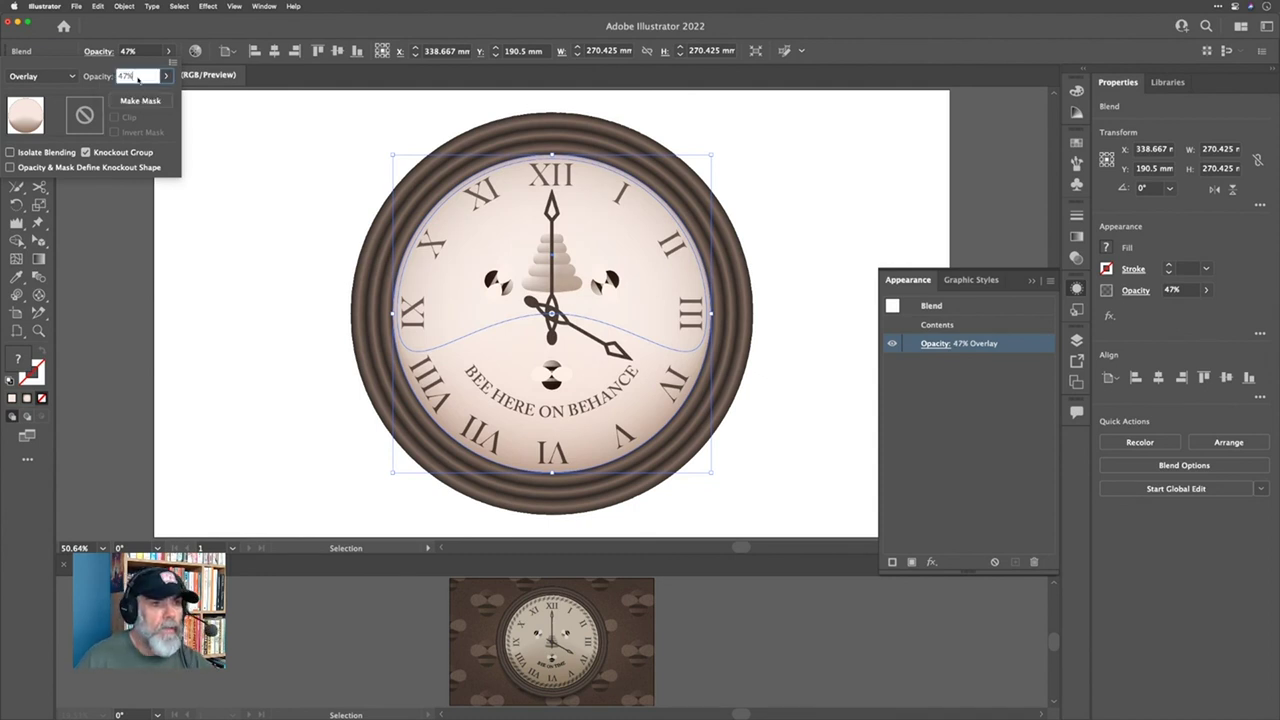
pyautogui.press('Up')
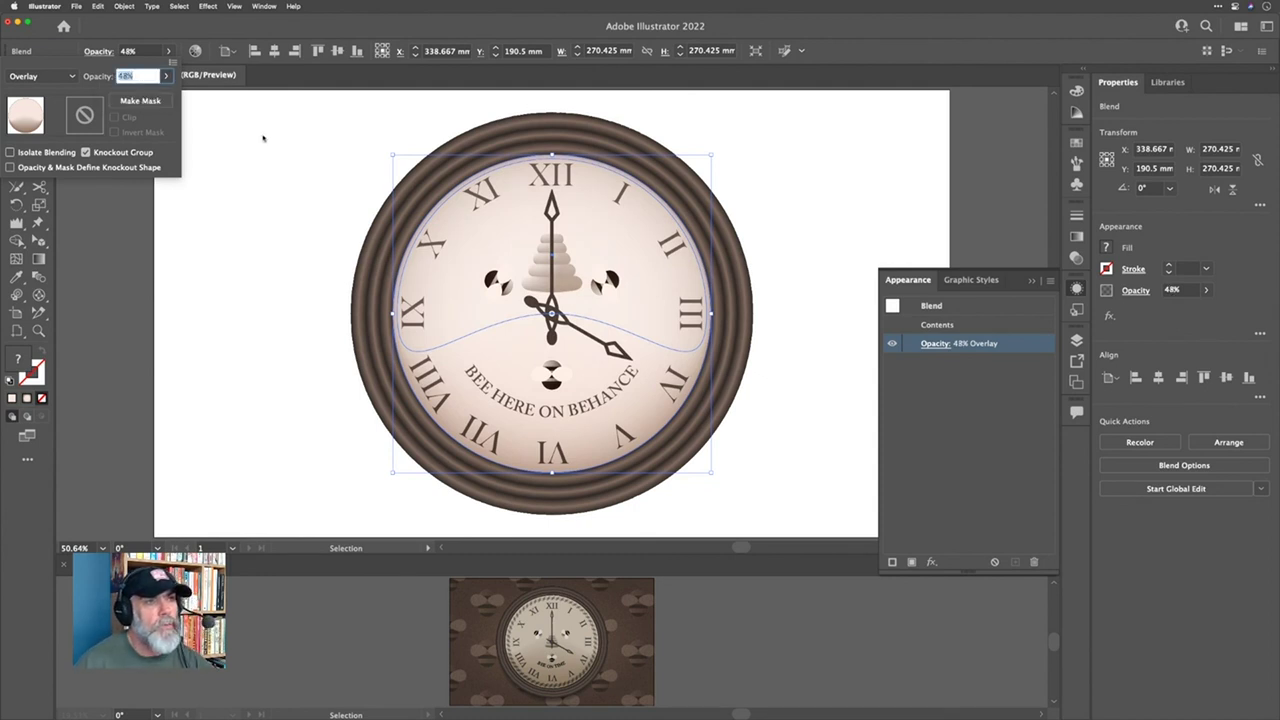
# Step: Deselect the overlay blend and save the document
pyautogui.click(263, 135)
pyautogui.click(270, 140)
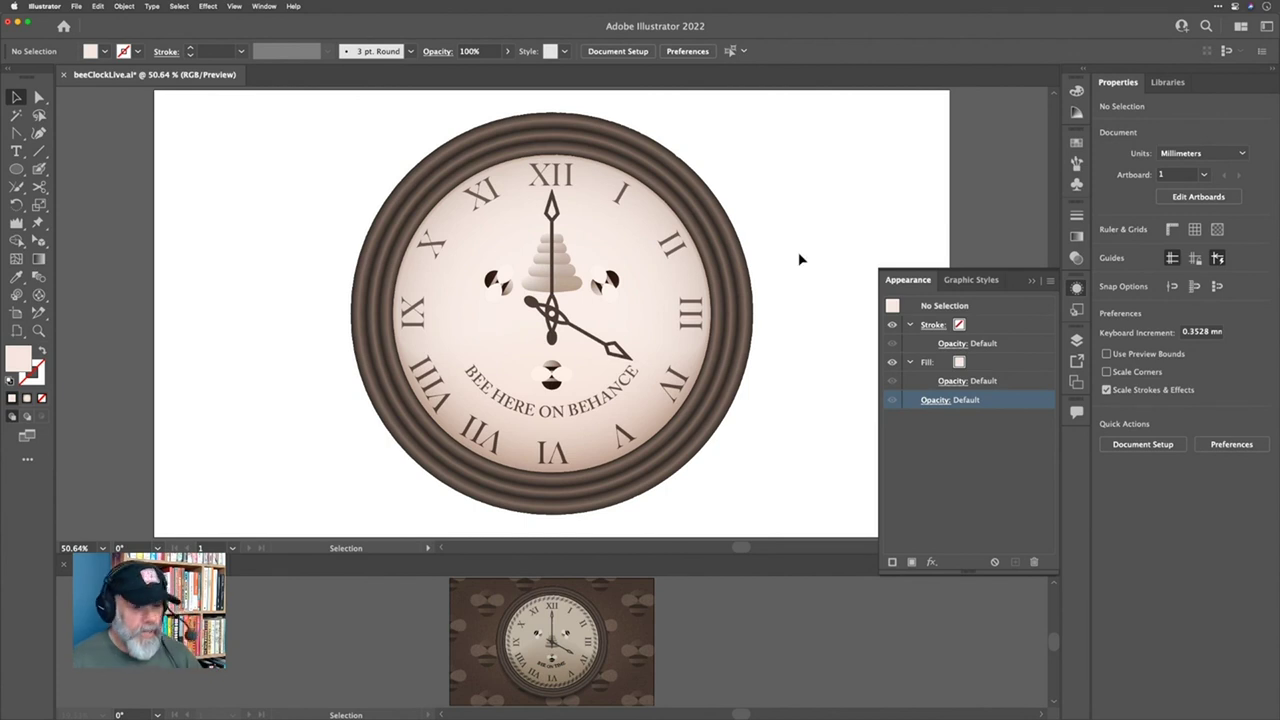
pyautogui.press('a')
pyautogui.press('v')
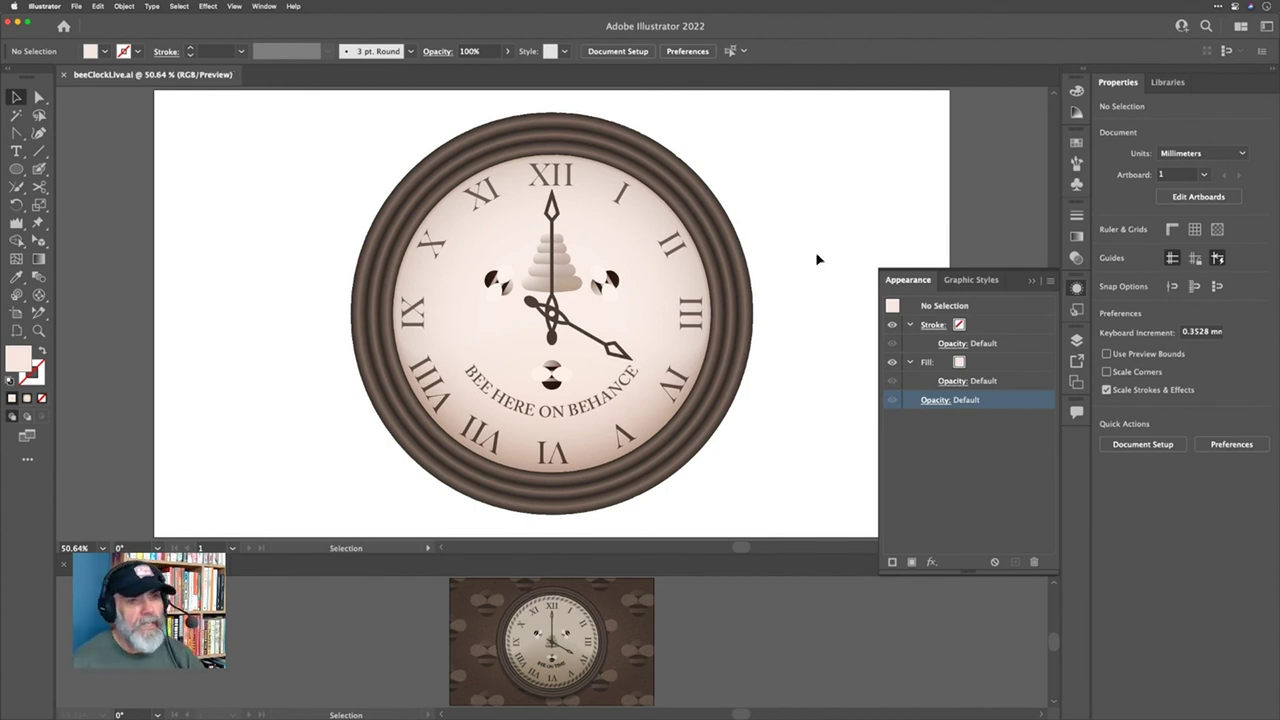
pyautogui.hotkey('shift', 'F6')
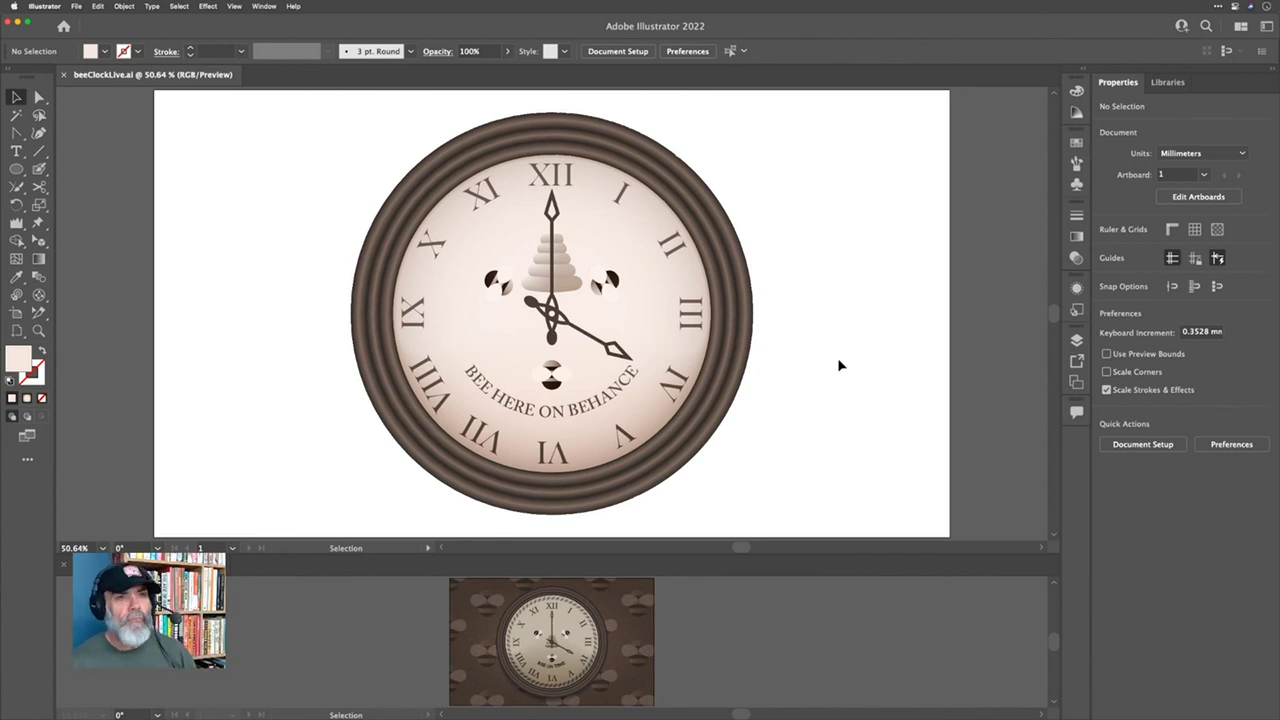
# Step: Select all of the clock's parts, including the frame, face, hands and lettering, and group them
pyautogui.moveTo(777, 176); pyautogui.dragTo(286, 471)
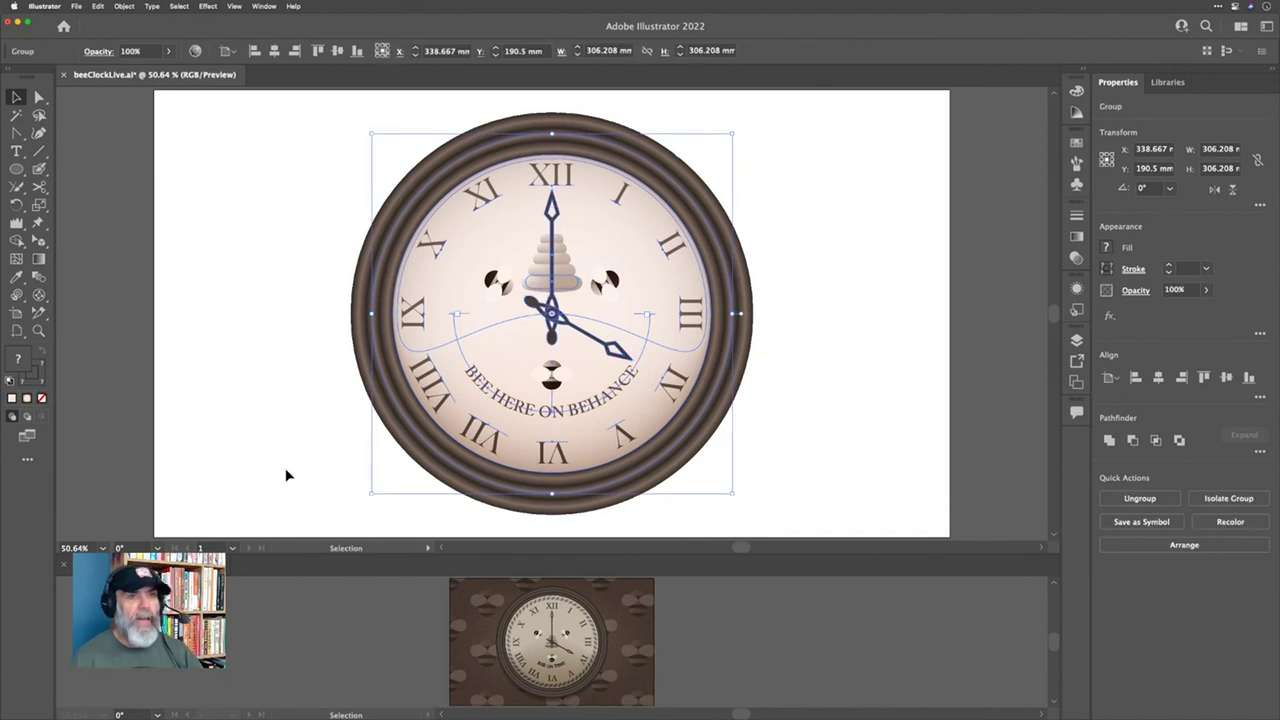
pyautogui.click(286, 475)
pyautogui.click(754, 314)
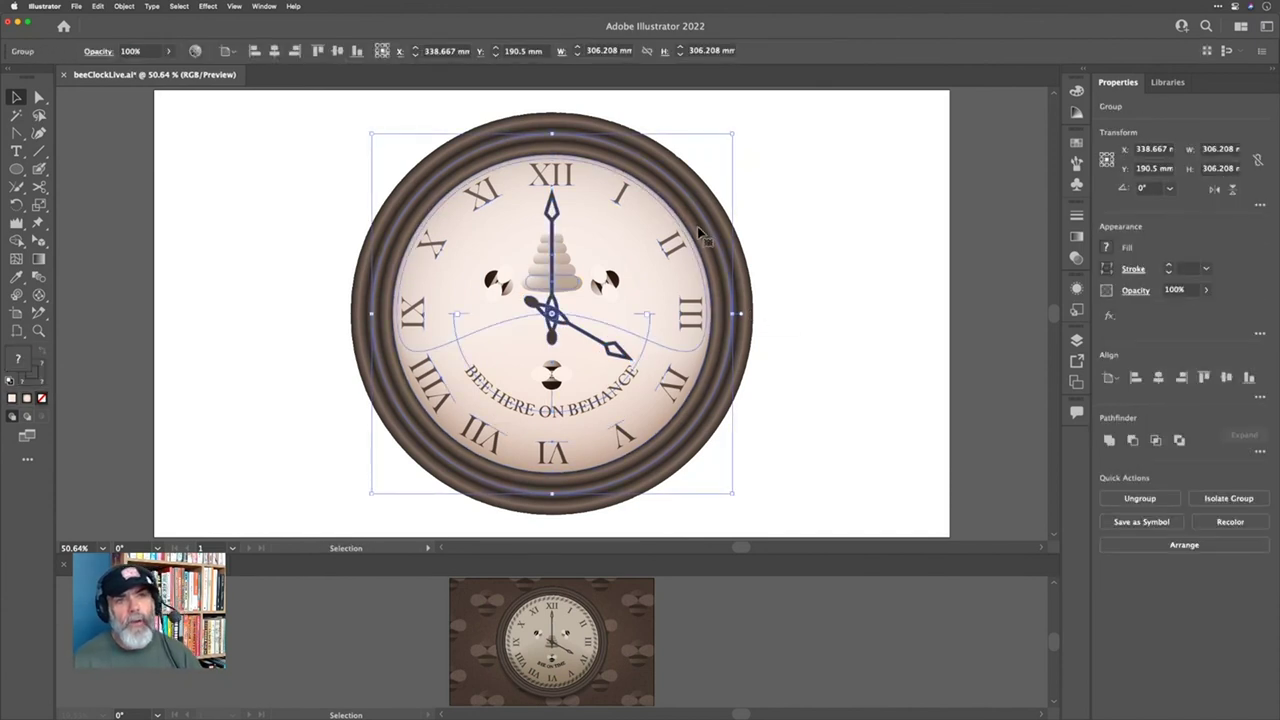
pyautogui.click(863, 270)
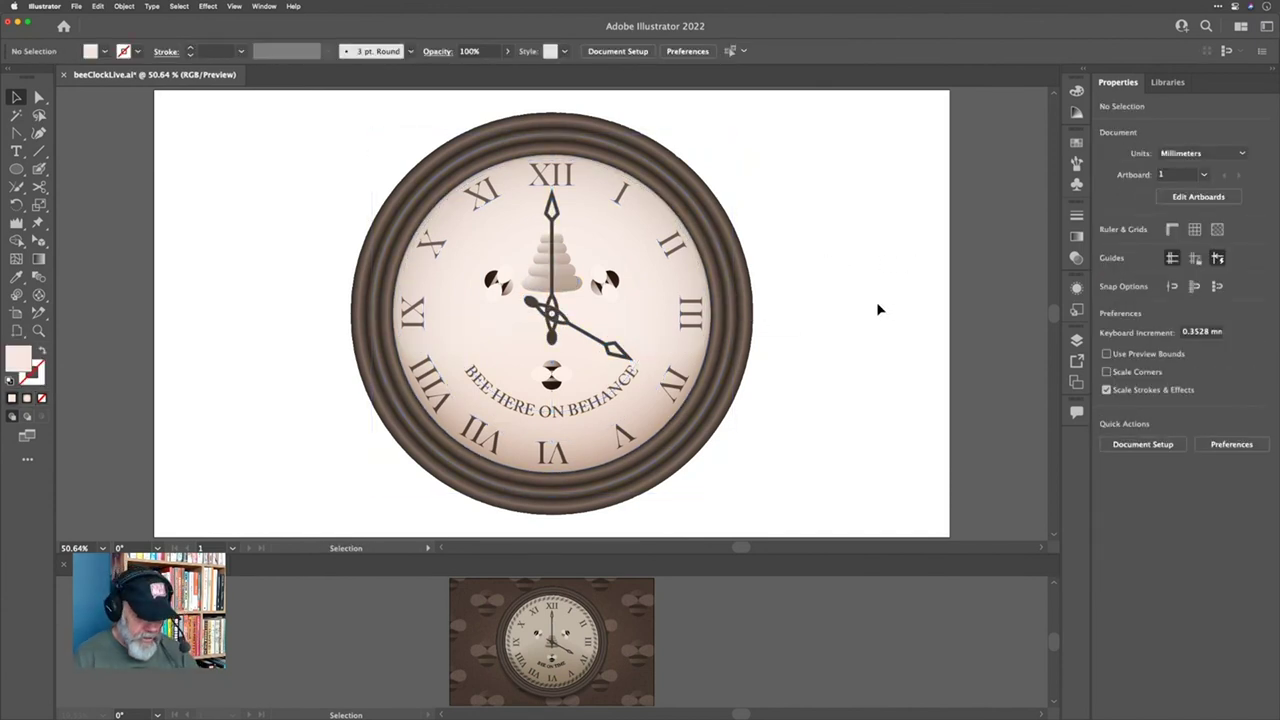
# Step: Paste the copied brown ellipse in front and scale it proportionally from its center to about 339.5 mm, matching the clock's outer frame
pyautogui.press('a')
pyautogui.press('v')
pyautogui.hotkey('ctrl', 'z')
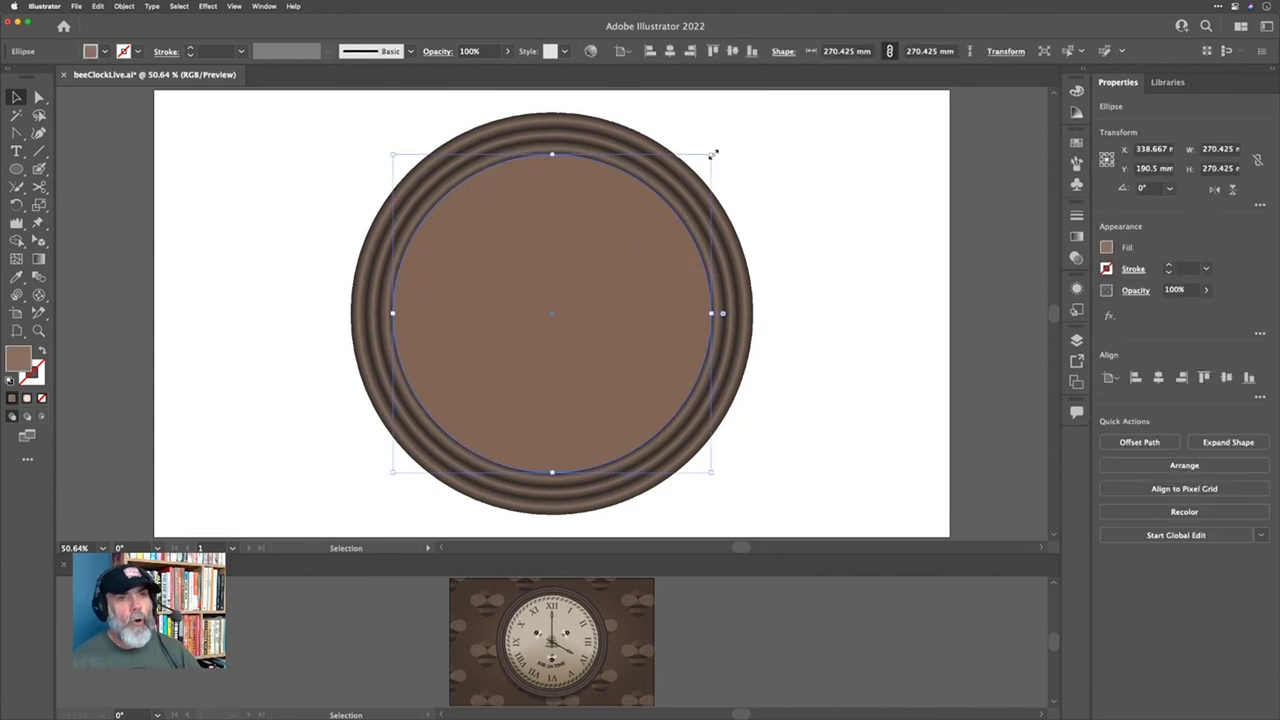
pyautogui.moveTo(712, 154); pyautogui.dragTo(778, 120)
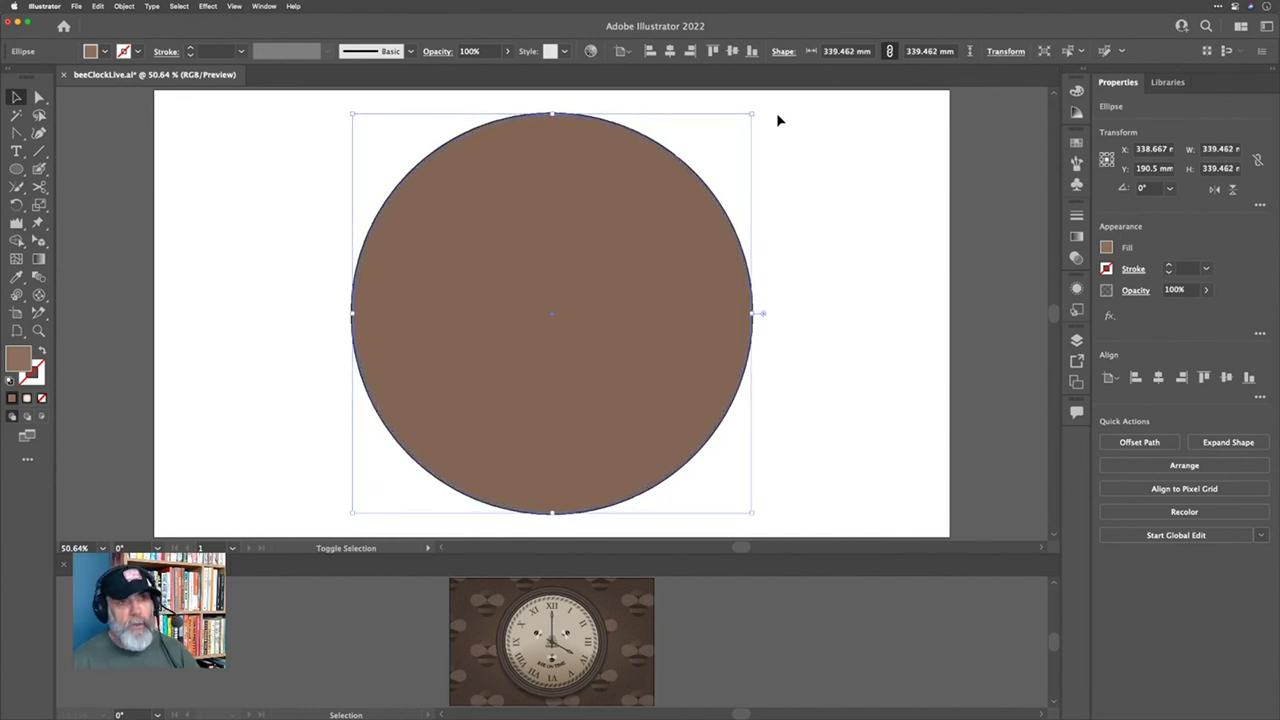
# Step: Nudge the enlarged brown ellipse straight down to Y 201.4 mm
pyautogui.hotkey('shift', 'Down')
pyautogui.hotkey('shift', 'Down')
pyautogui.hotkey('shift', 'Down')
pyautogui.press('Down')
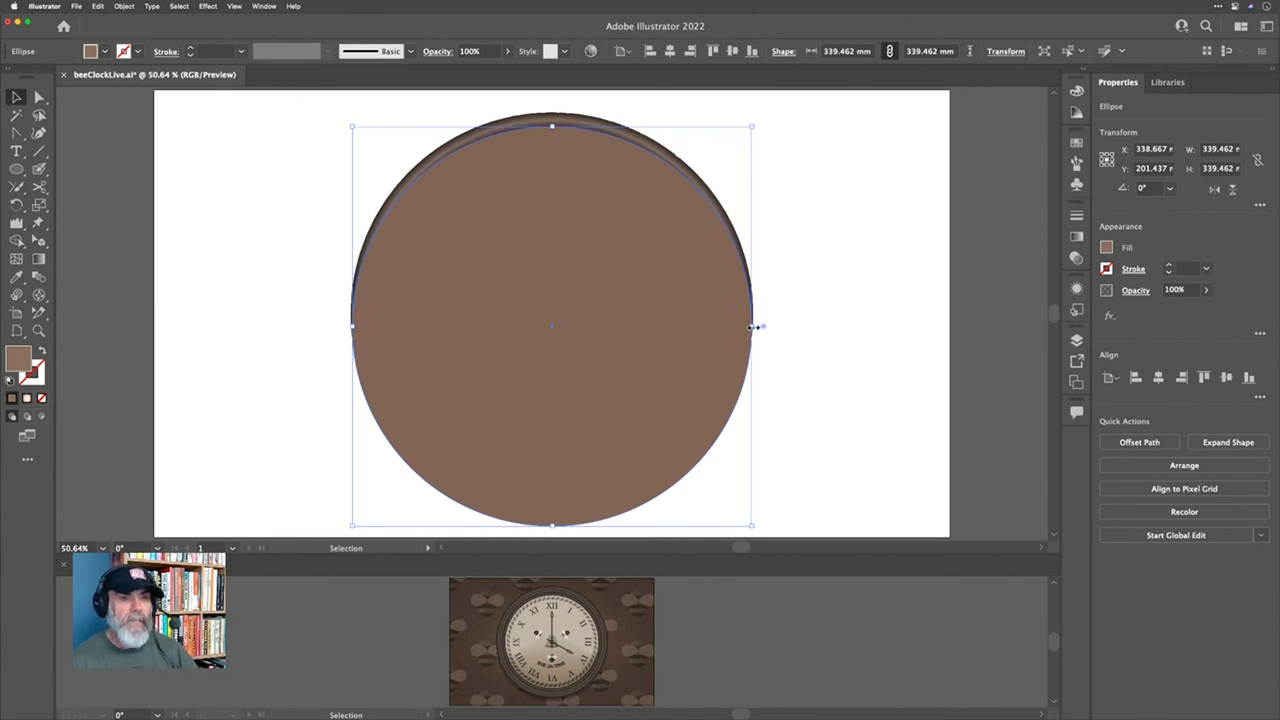
# Step: Send the brown ellipse behind the clock and stretch it to about 362.5 mm wide and 347 mm high
pyautogui.moveTo(755, 326); pyautogui.dragTo(765, 327)
pyautogui.press('super')
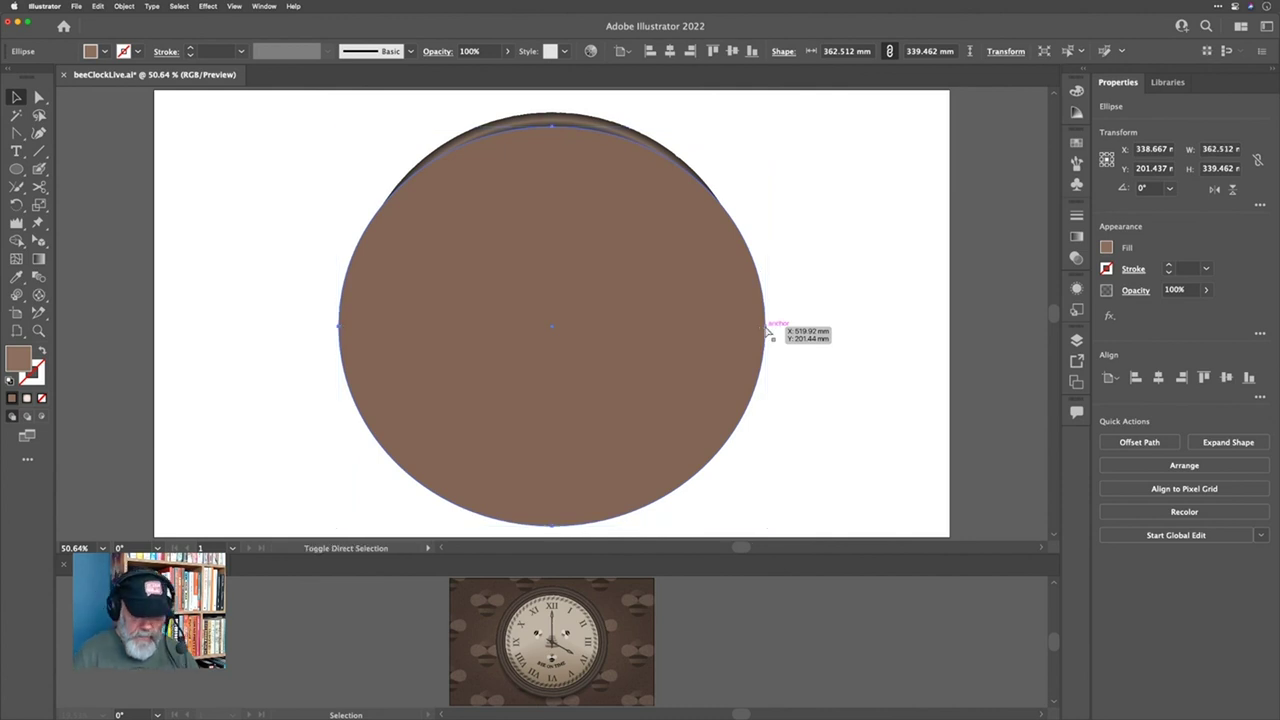
pyautogui.press('super')
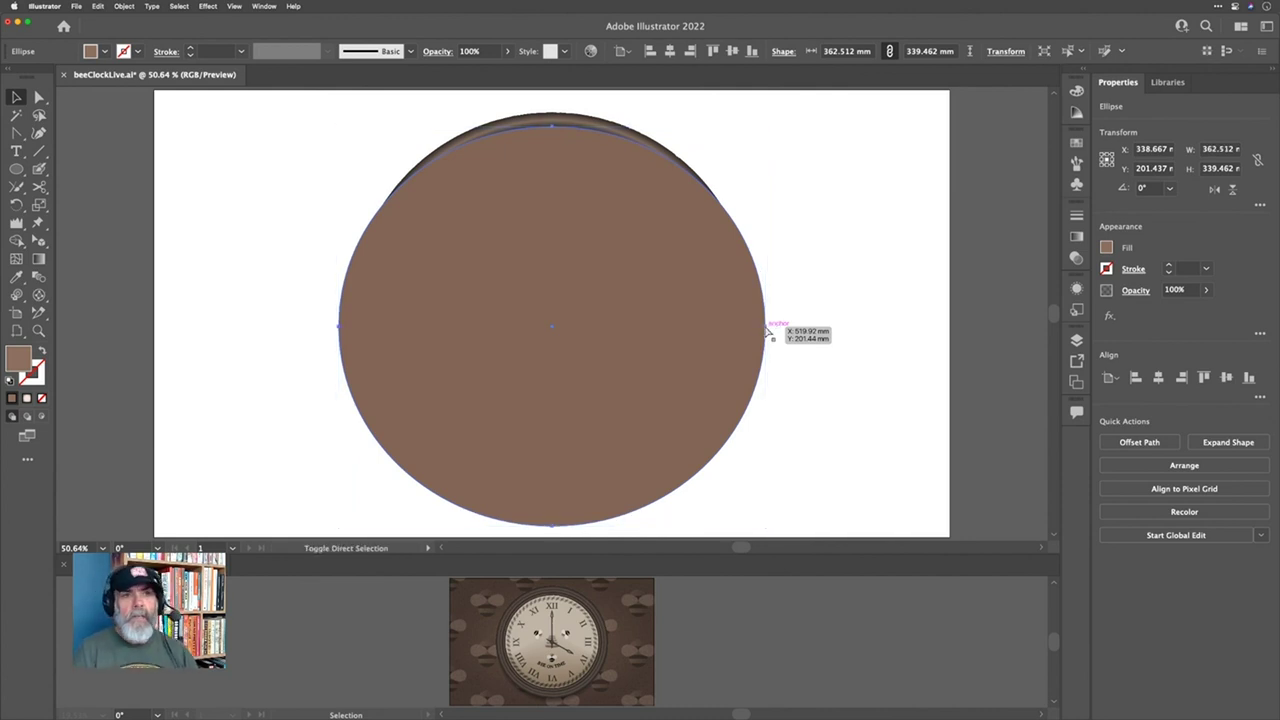
pyautogui.press('super+shift+bracketleft')
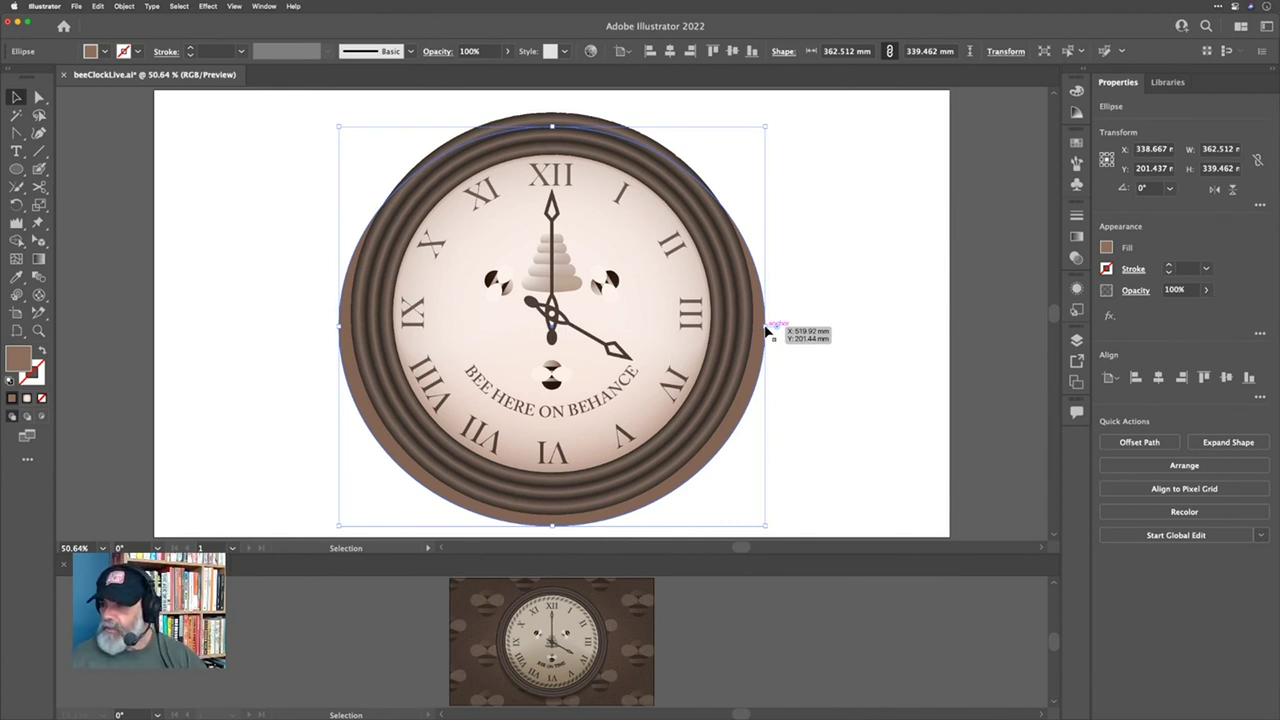
pyautogui.moveTo(766, 330); pyautogui.dragTo(772, 320)
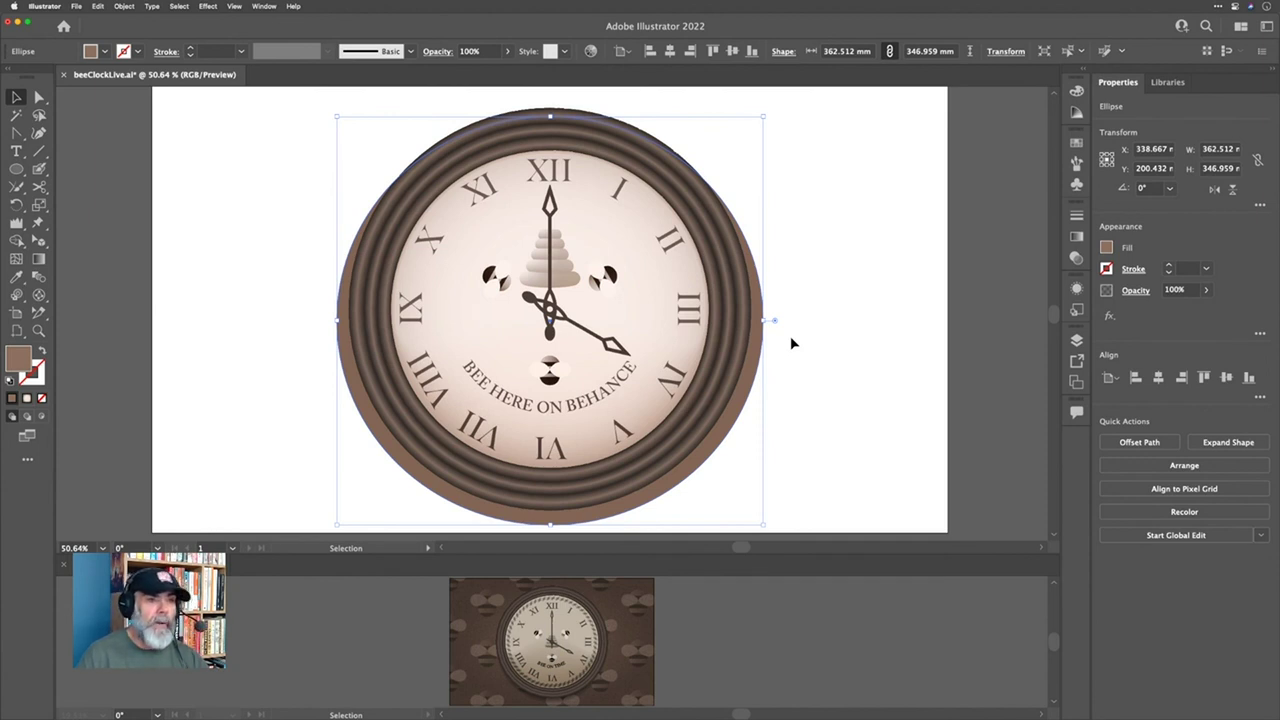
# Step: Fill the ellipse behind the clock with the White, Black gradient preset and make the gradient radial
pyautogui.press('.')
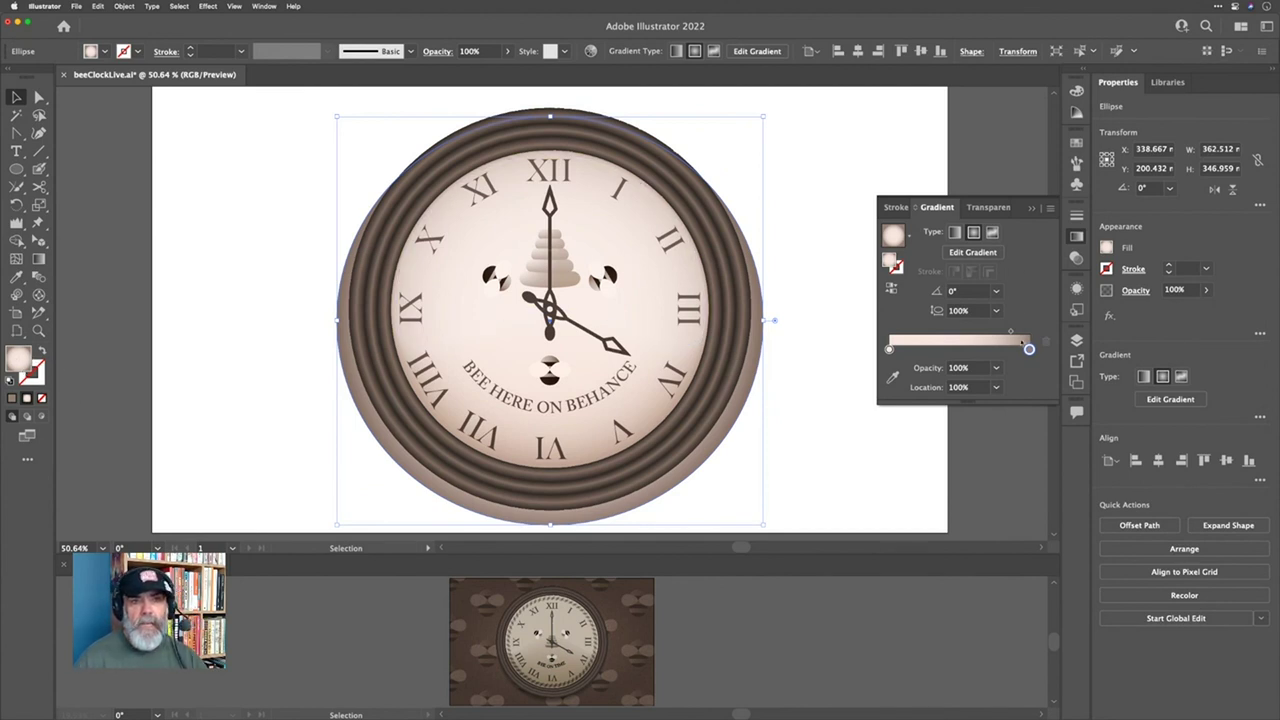
pyautogui.click(910, 238)
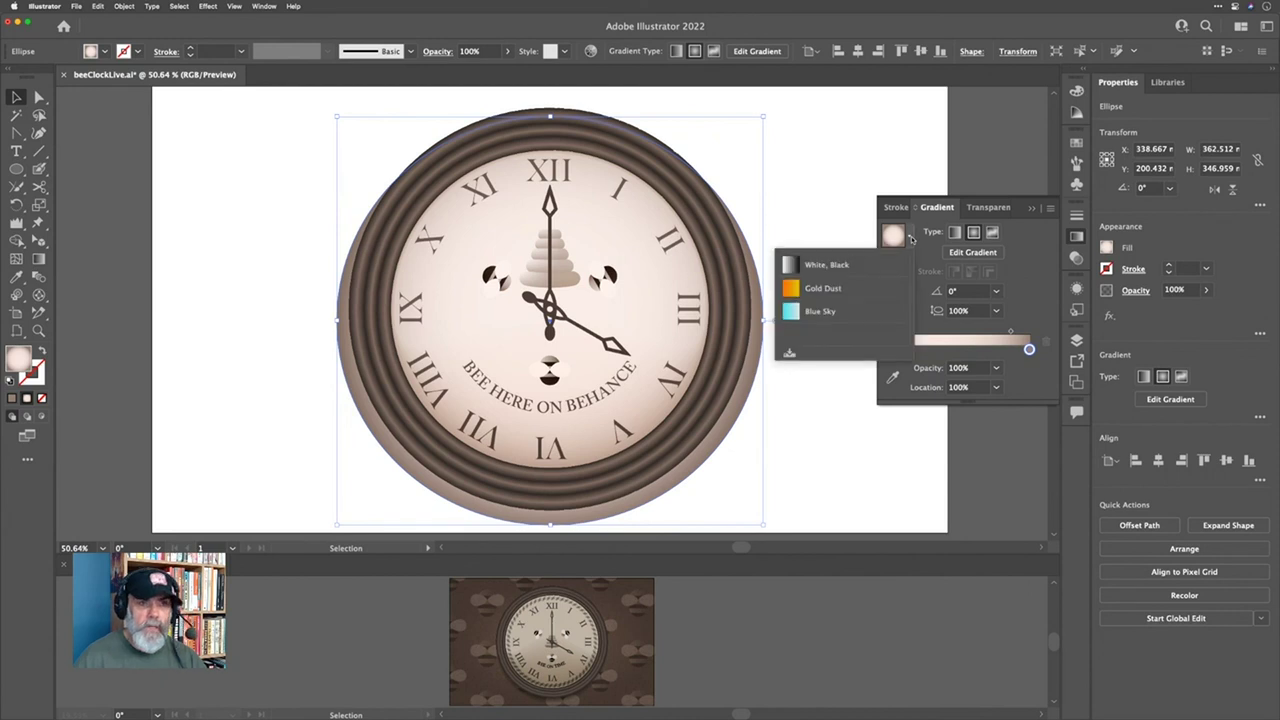
pyautogui.click(829, 266)
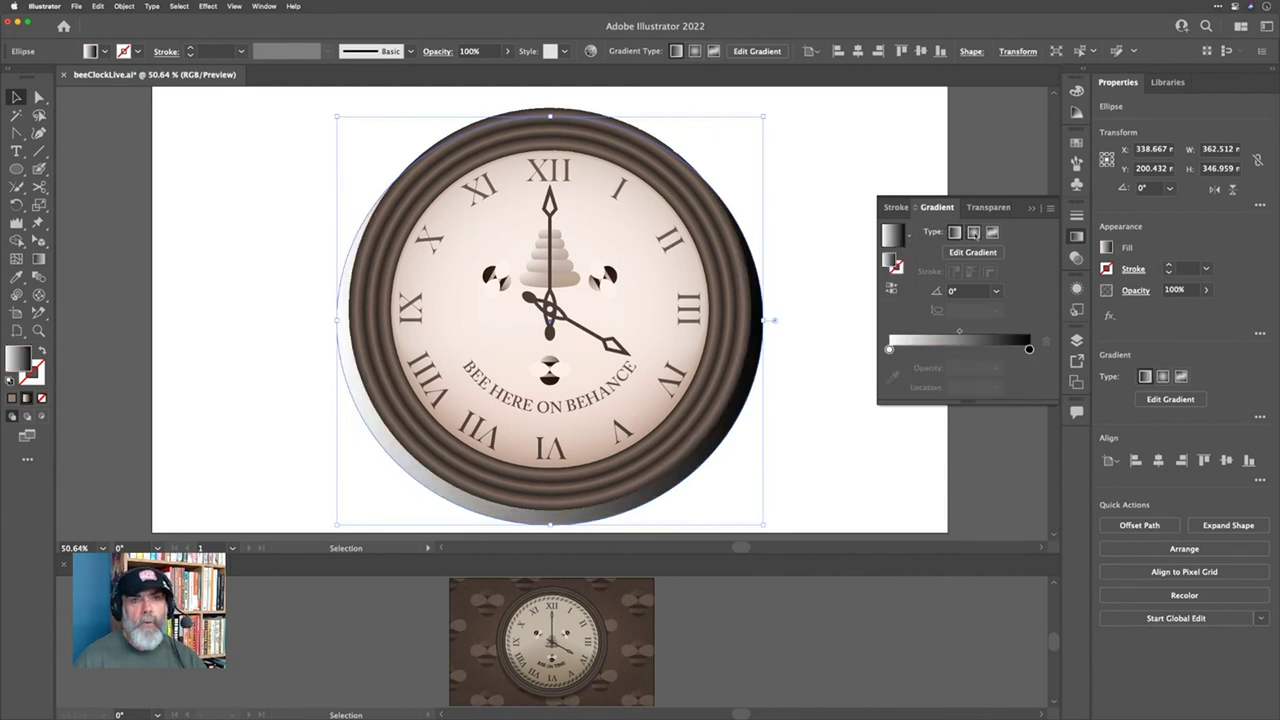
pyautogui.click(973, 233)
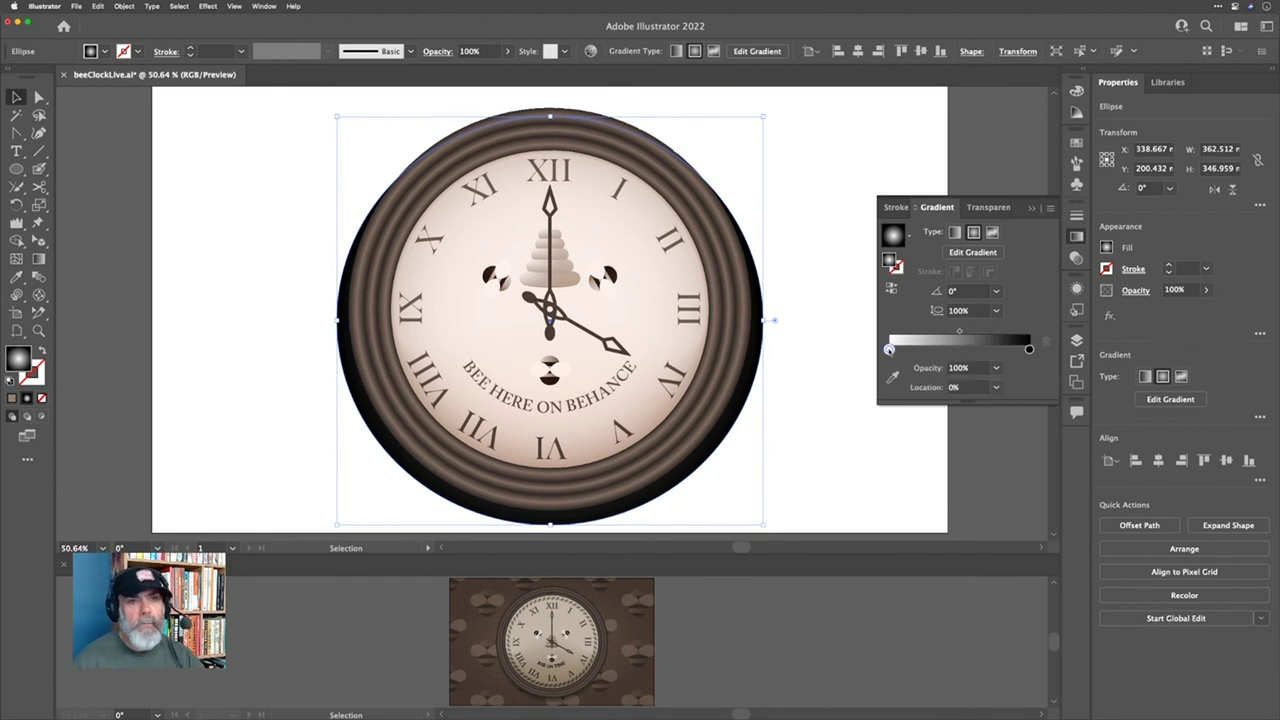
# Step: Change the radial gradient's white start stop to black and set the end stop's opacity to 0%
pyautogui.doubleClick(889, 349)
pyautogui.click(868, 397)
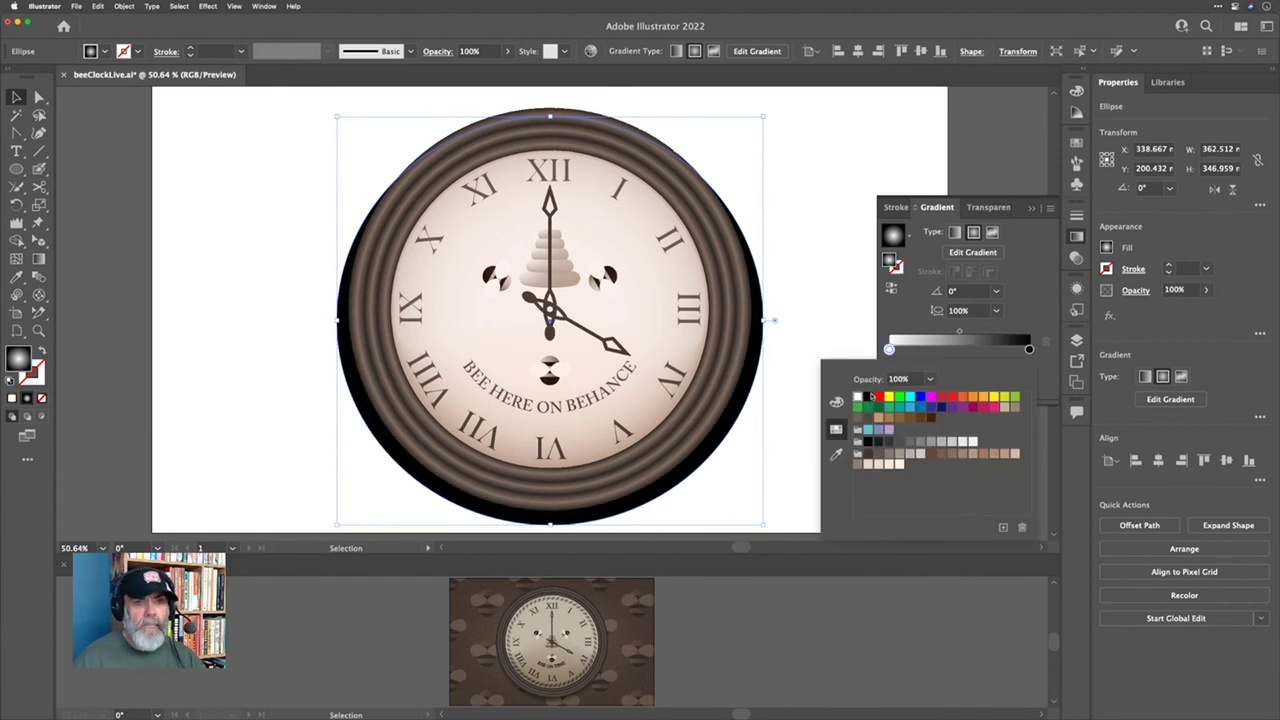
pyautogui.click(1033, 312)
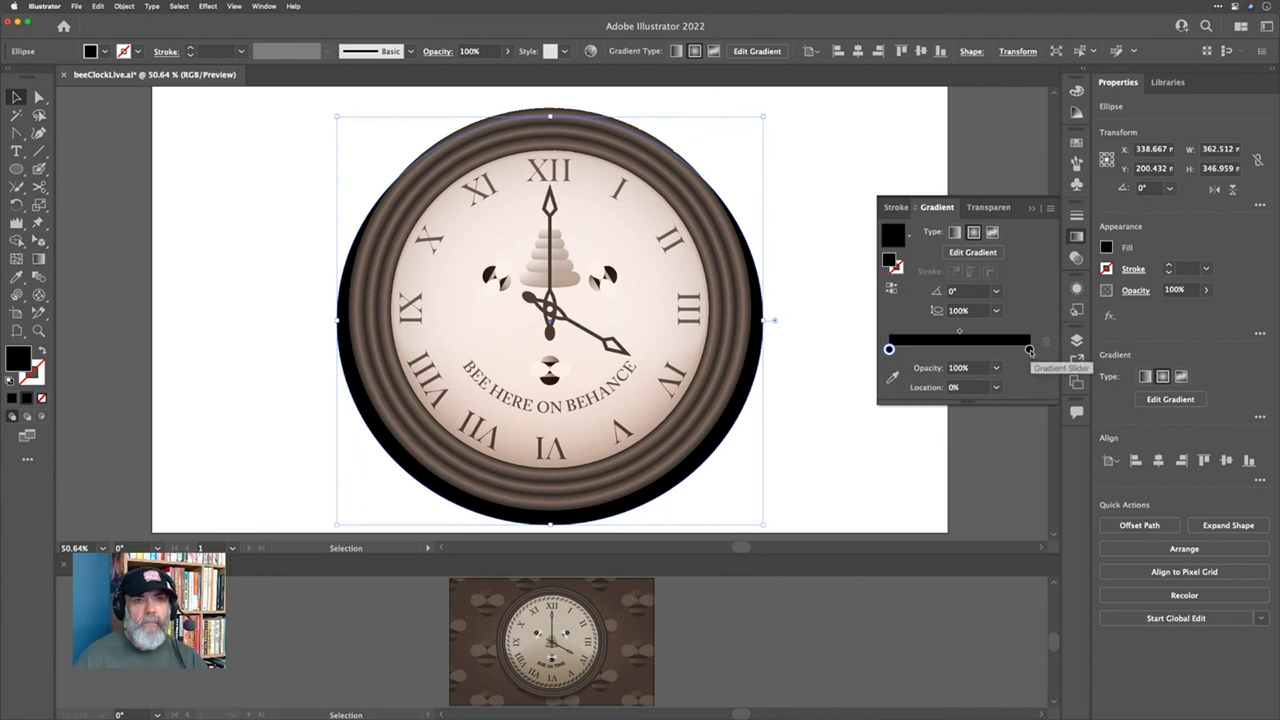
pyautogui.doubleClick(1030, 349)
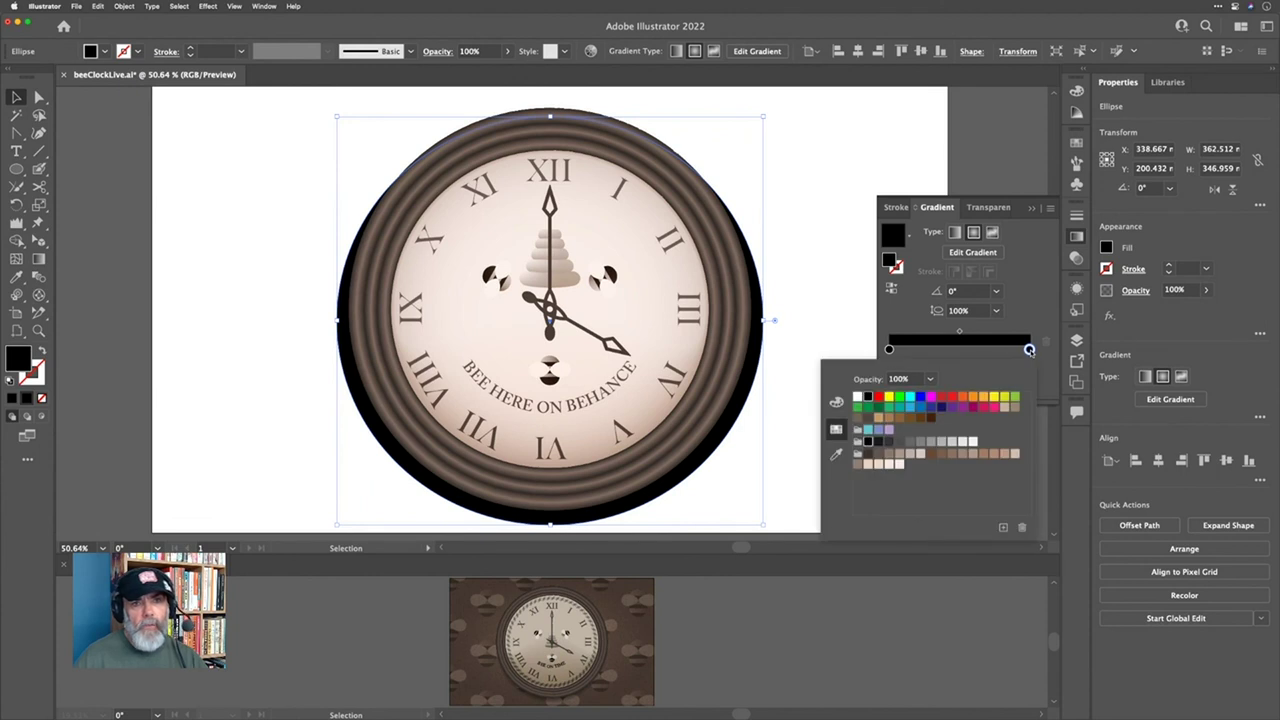
pyautogui.click(930, 379)
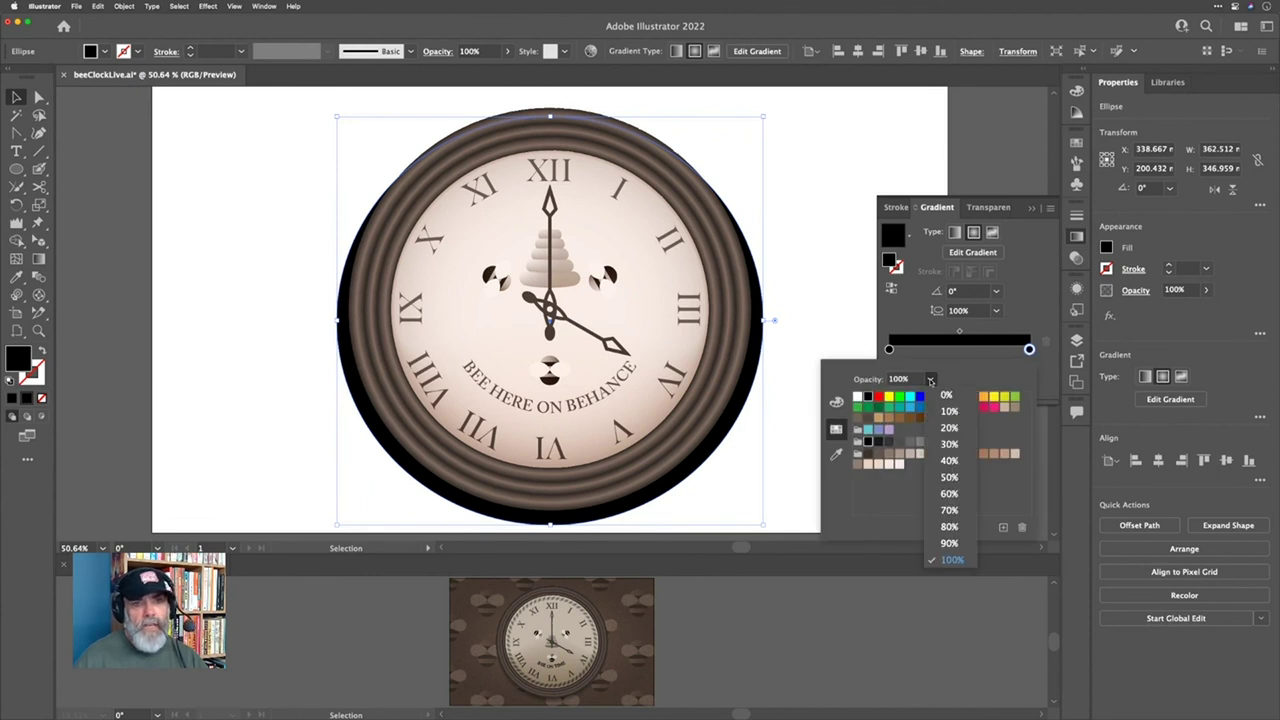
pyautogui.click(937, 397)
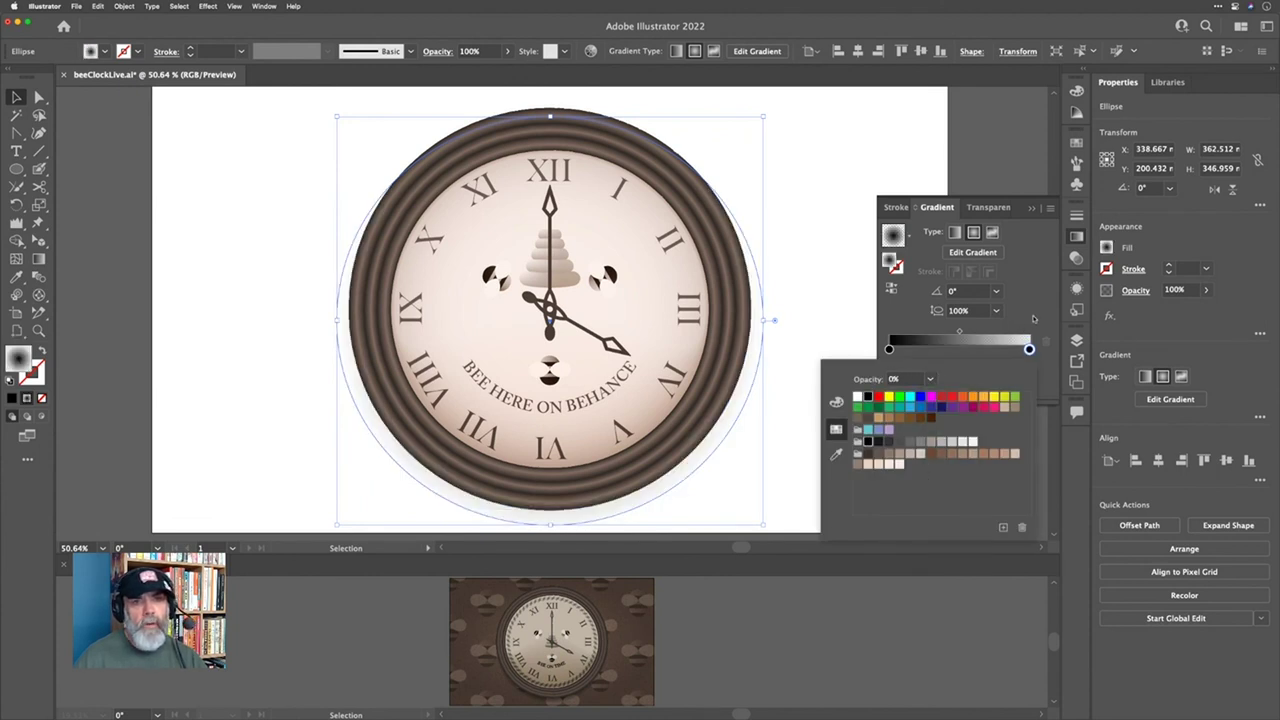
pyautogui.click(1017, 323)
# Step: Move the gradient's opaque black start stop outward near the end stop, with the midpoint at about 64%, to confine the fade to the rim
pyautogui.moveTo(959, 332); pyautogui.dragTo(1006, 333)
pyautogui.moveTo(891, 352)
pyautogui.mouseDown()
pyautogui.moveTo(1005, 350)
pyautogui.moveTo(1022, 333)
pyautogui.mouseUp()
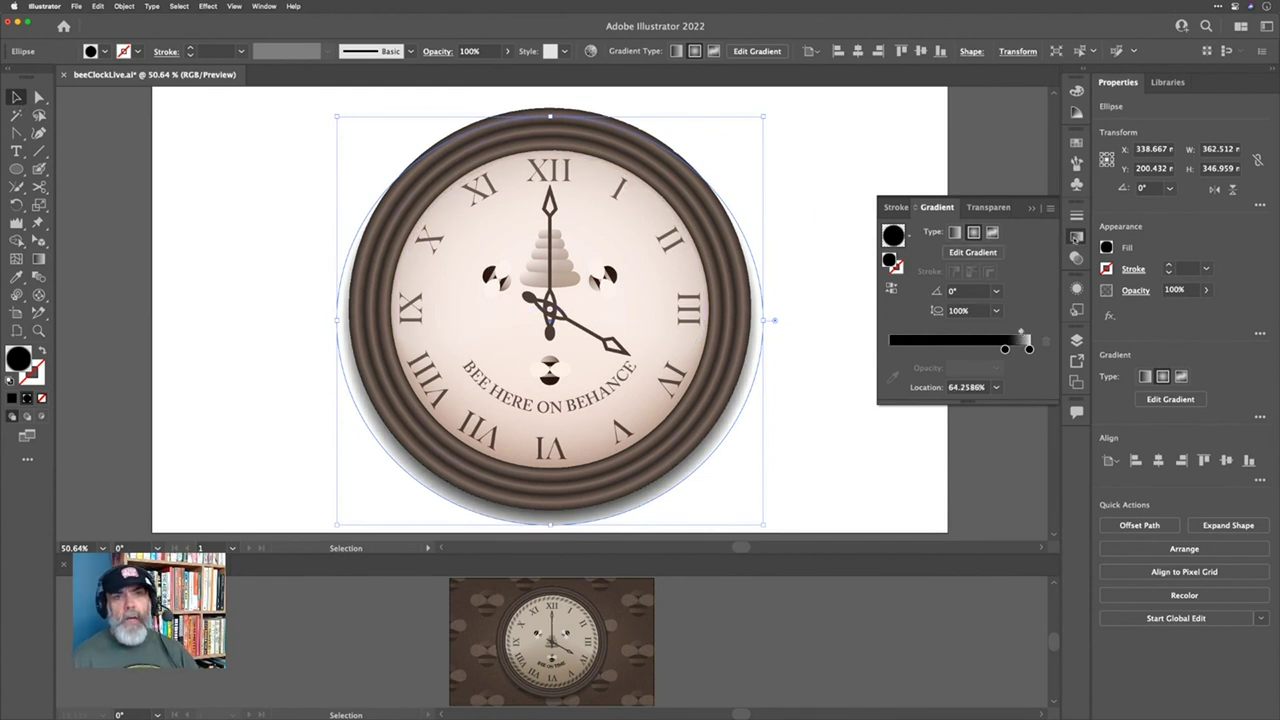
pyautogui.click(1075, 237)
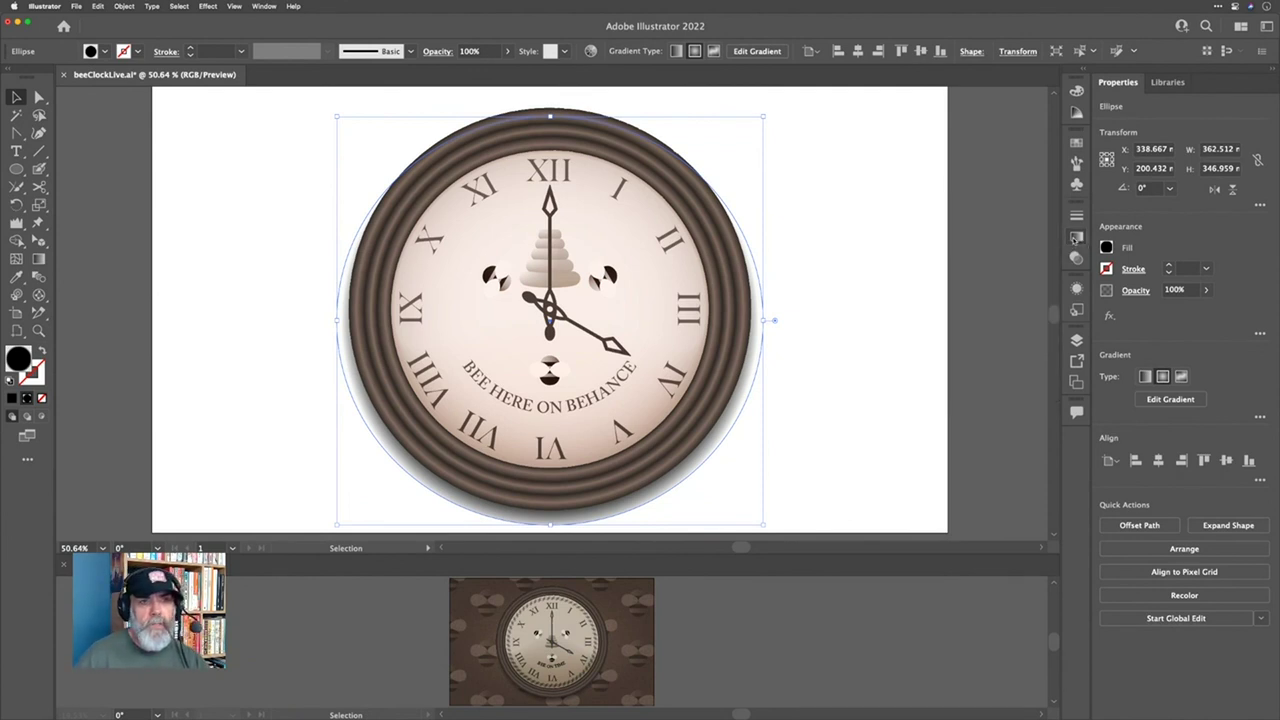
# Step: Set the shadow ellipse's blending mode to Multiply
pyautogui.click(1136, 290)
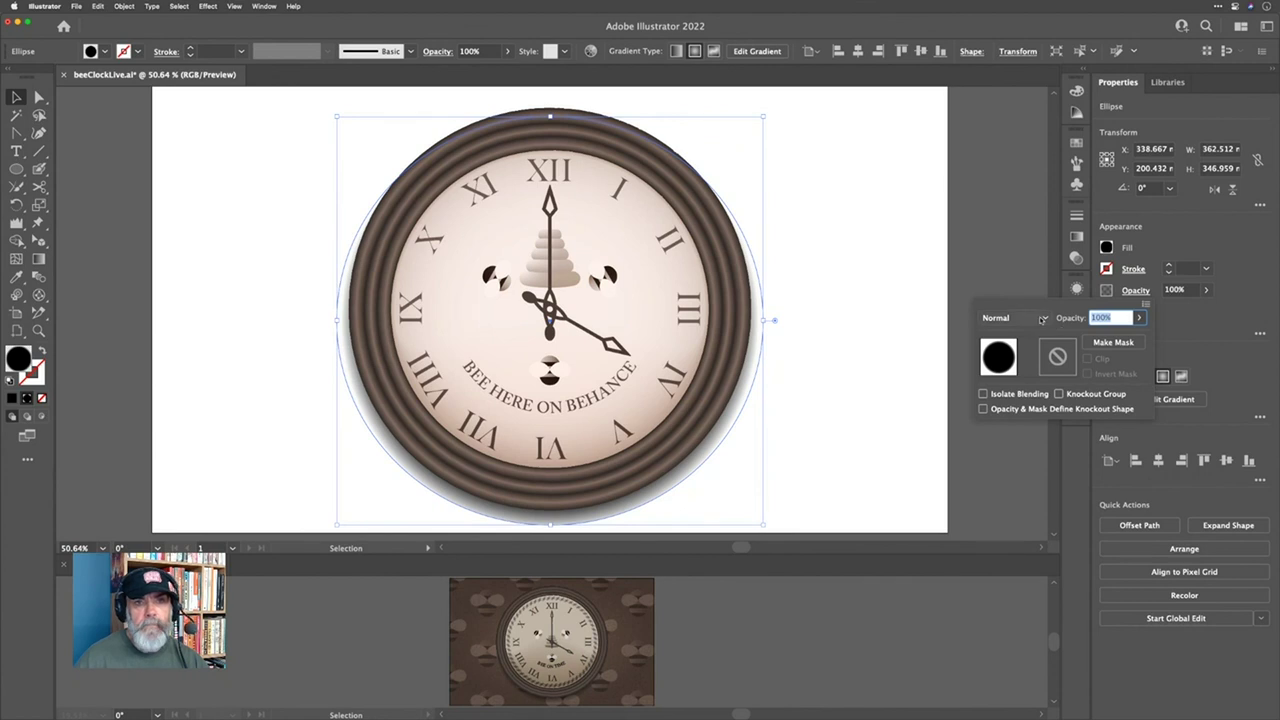
pyautogui.click(1020, 317)
pyautogui.click(1025, 355)
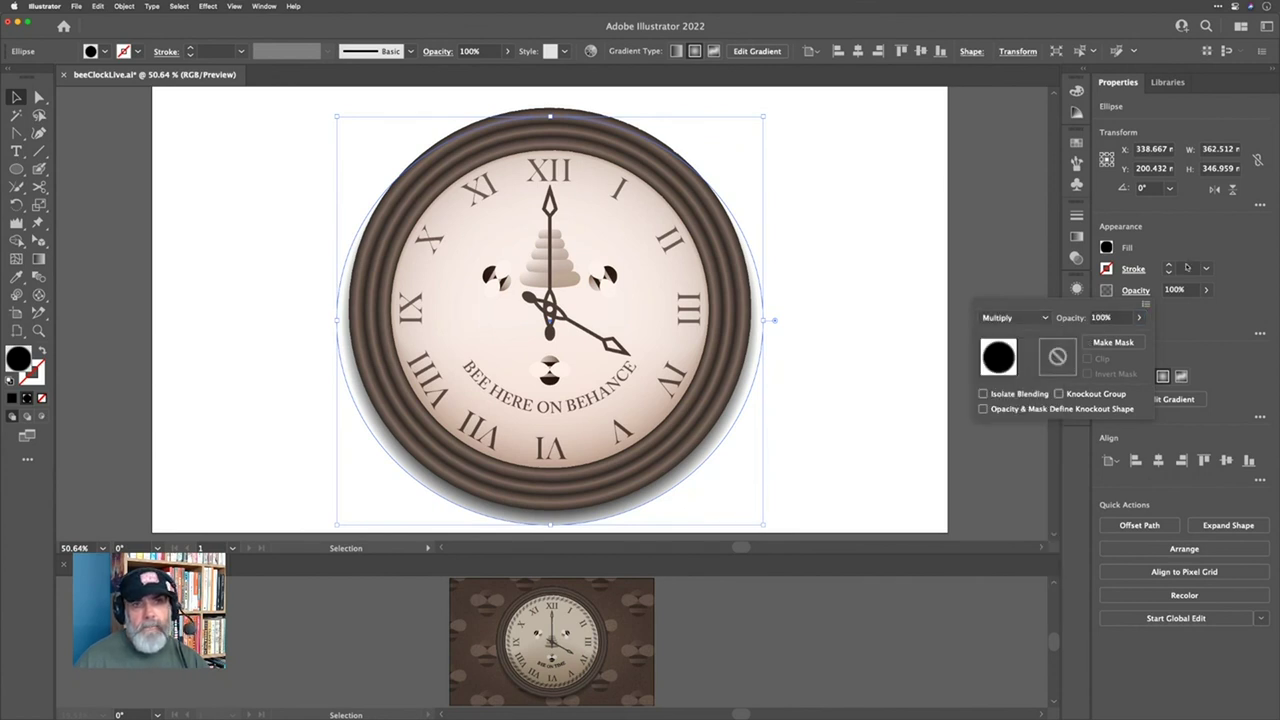
pyautogui.click(1203, 258)
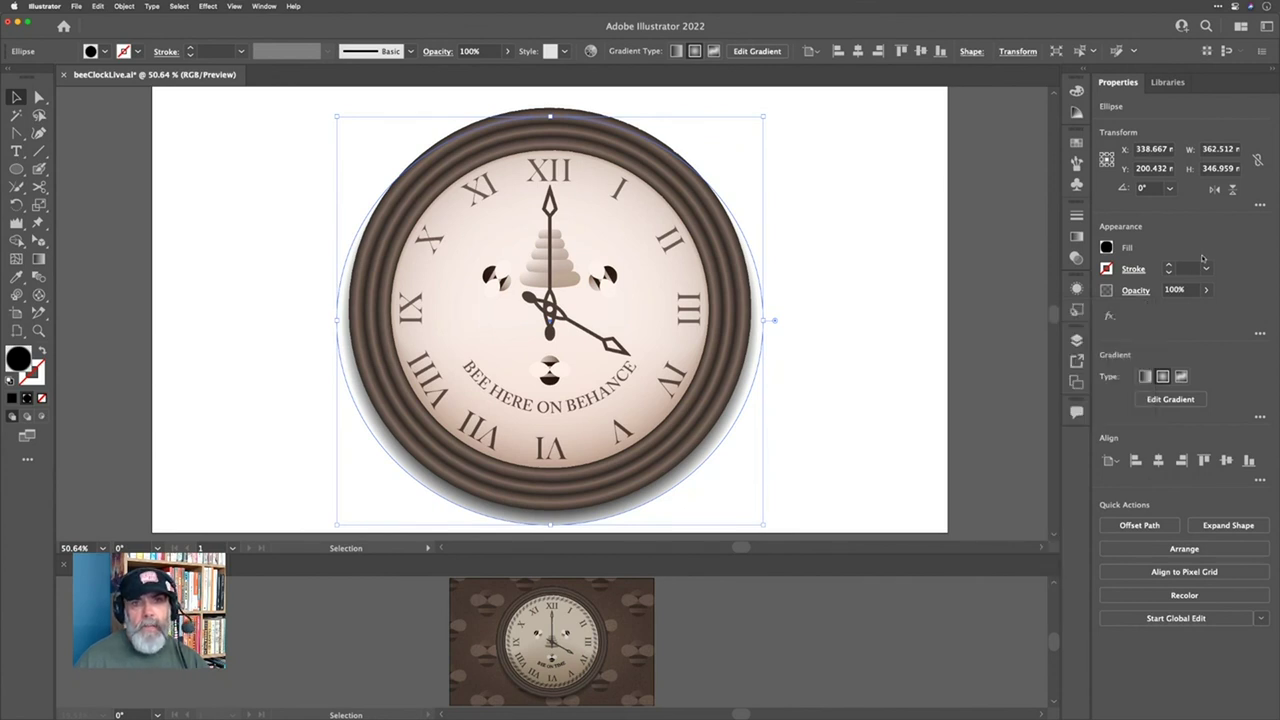
# Step: Deselect the shadow ellipse and make the Wallpaper layer visible behind the clock
pyautogui.click(906, 323)
pyautogui.click(1076, 340)
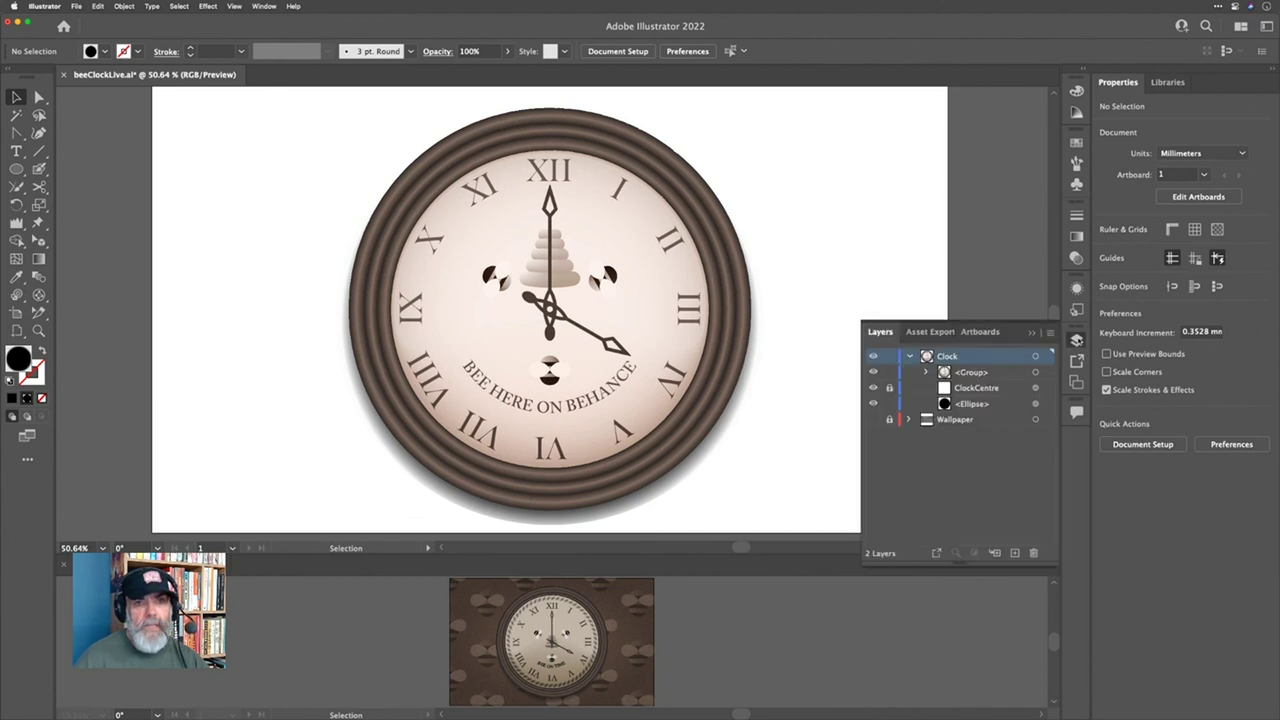
pyautogui.click(873, 420)
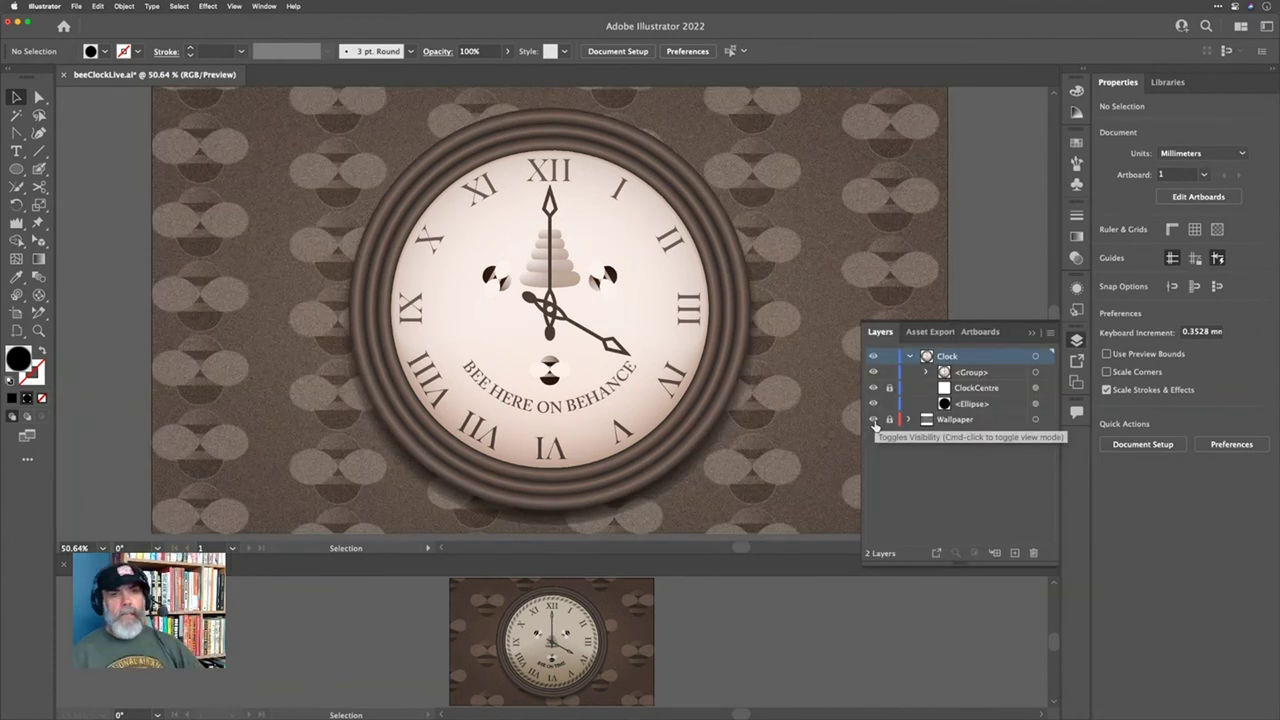
# Step: Select the shadow ellipse in the Clock layer and reduce its opacity to 82%
pyautogui.click(1050, 404)
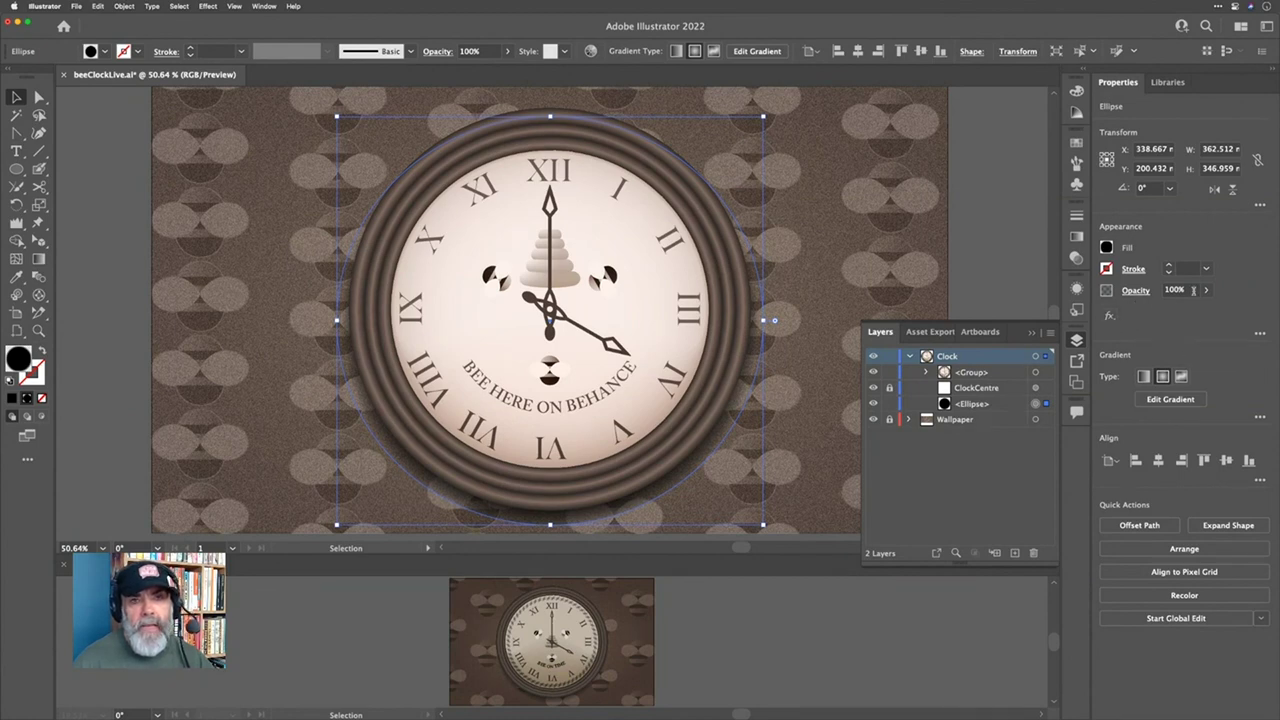
pyautogui.click(1206, 290)
pyautogui.moveTo(1204, 309); pyautogui.dragTo(1202, 309)
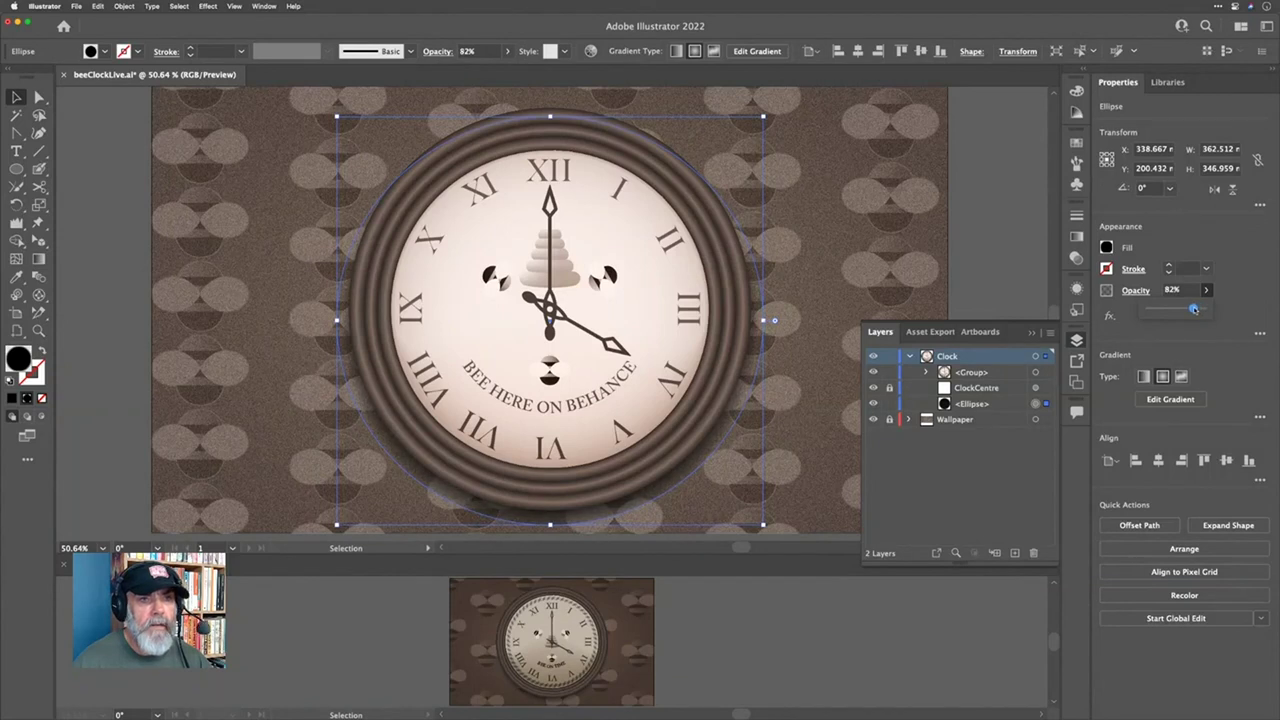
pyautogui.click(1236, 291)
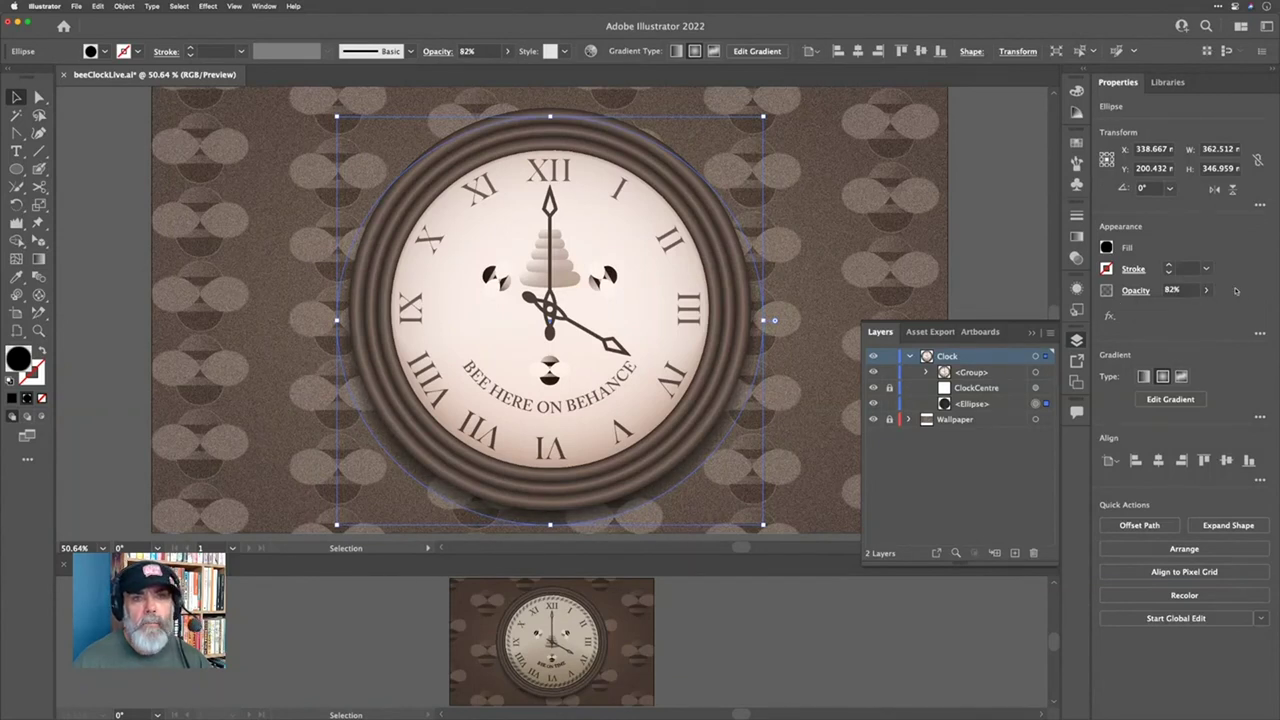
# Step: Deselect the shadow ellipse, save the document and select the clock group
pyautogui.click(1078, 342)
pyautogui.click(1030, 329)
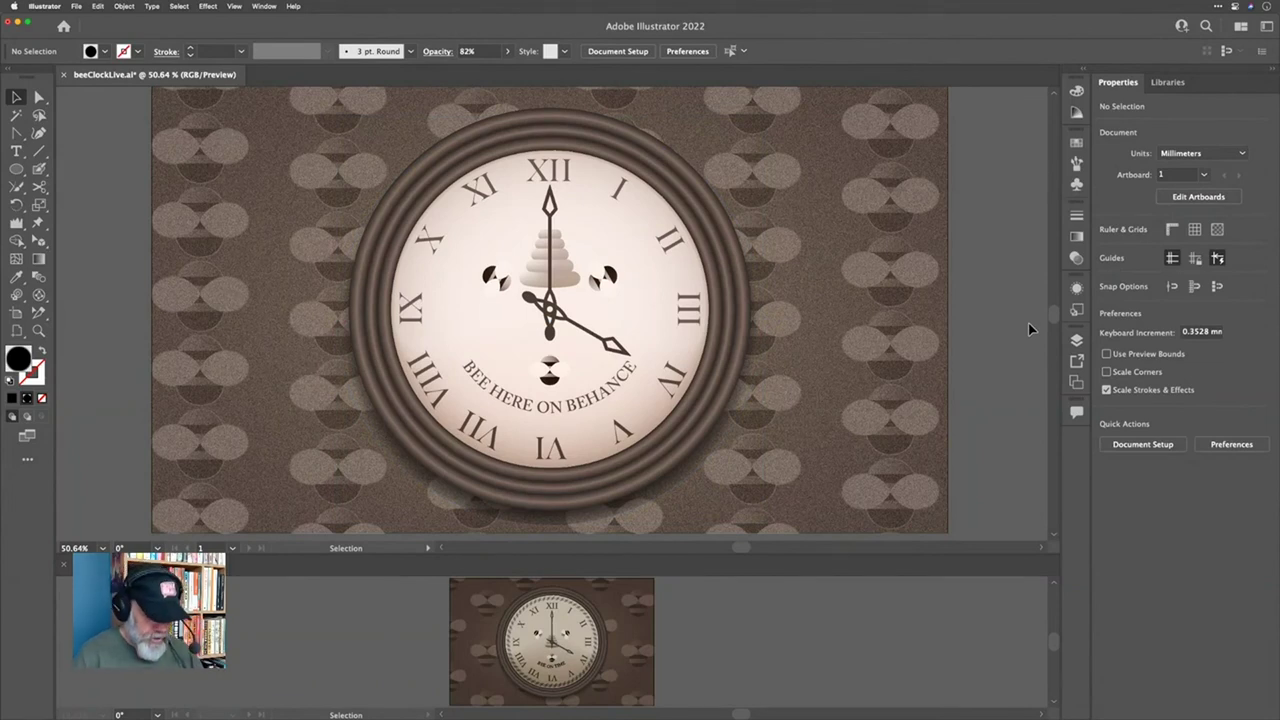
pyautogui.press('a')
pyautogui.press('super+s')
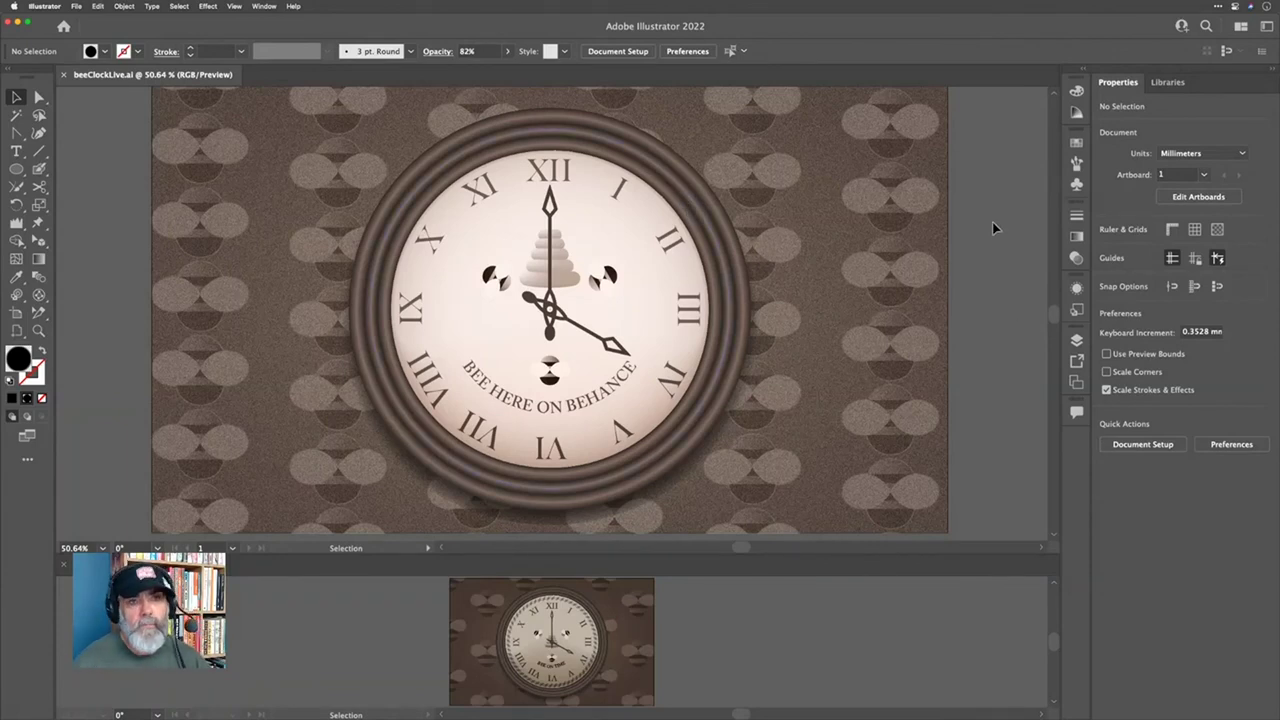
pyautogui.click(703, 212)
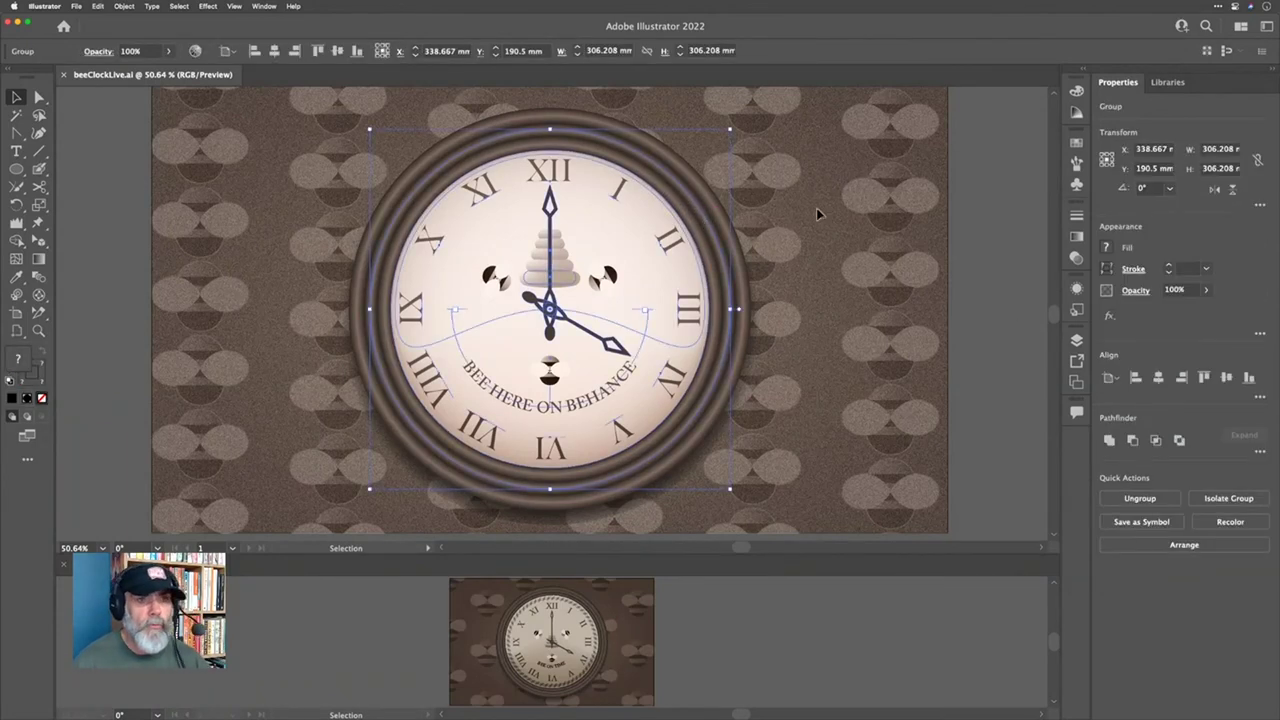
# Step: Place a brown circle in front of the clock face and enlarge it from its centre to 340.077 mm, covering the whole frame
pyautogui.click(985, 215)
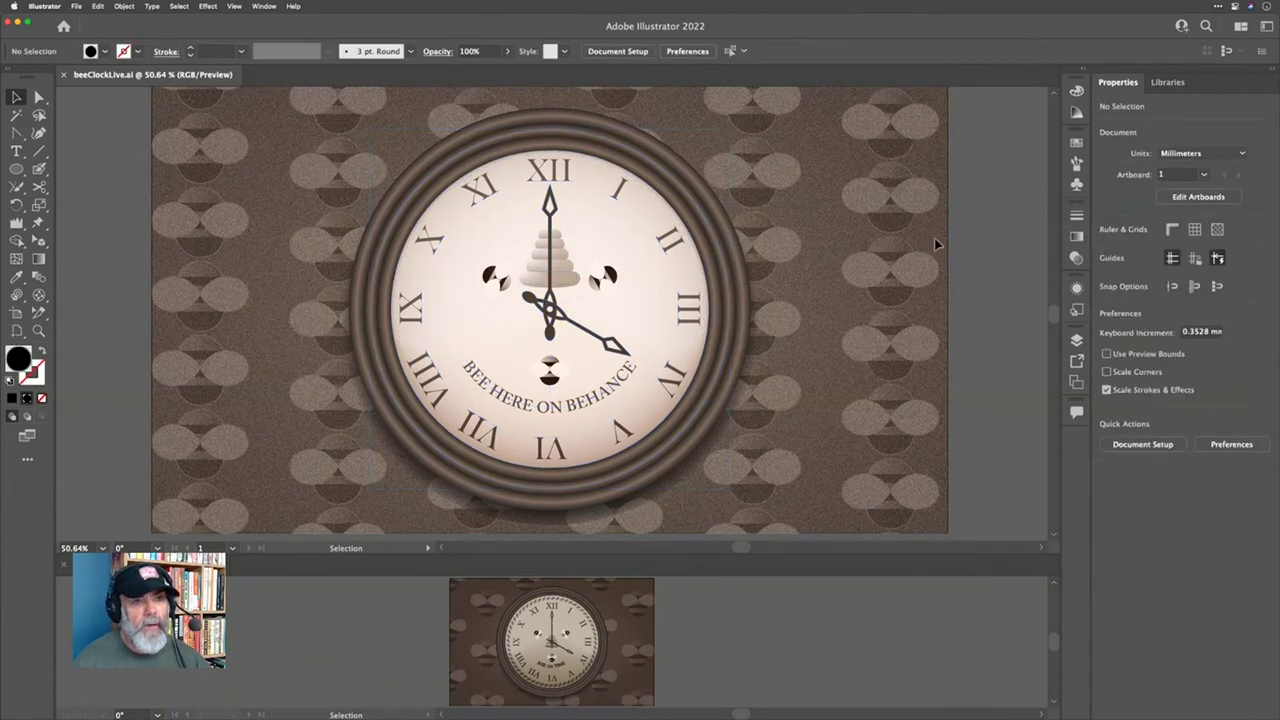
pyautogui.press('a')
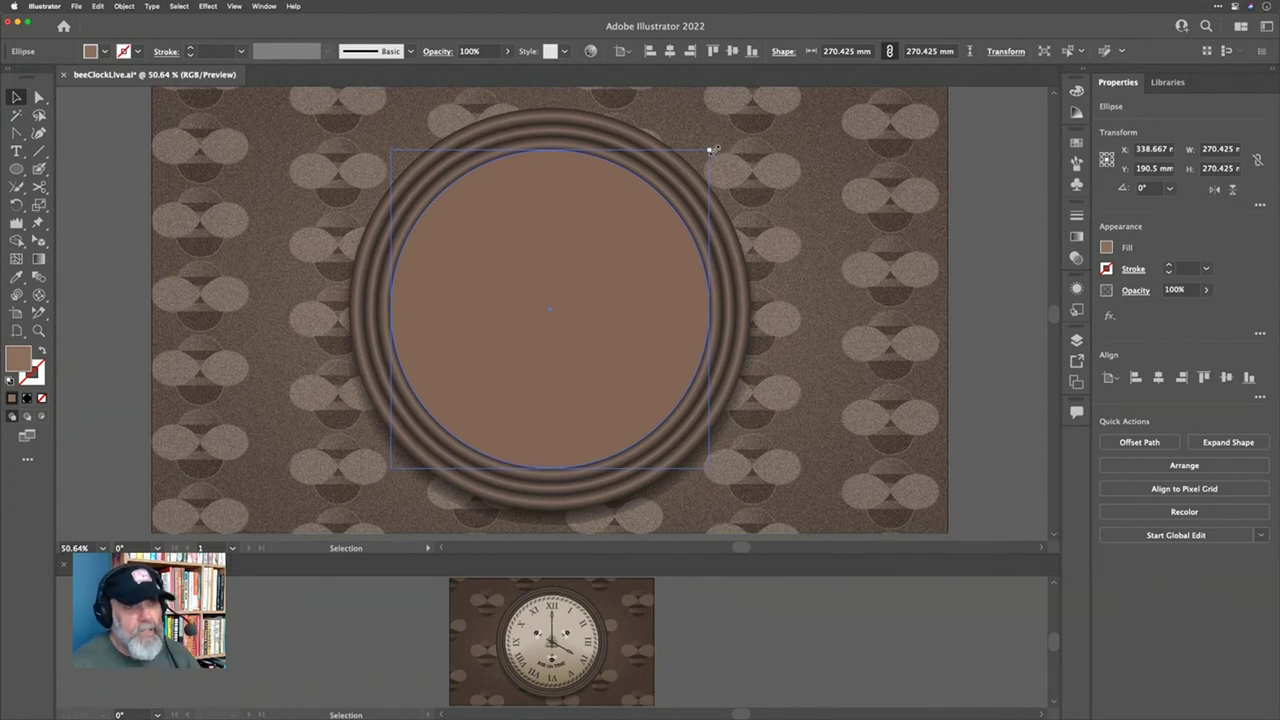
pyautogui.moveTo(710, 150); pyautogui.dragTo(779, 115)
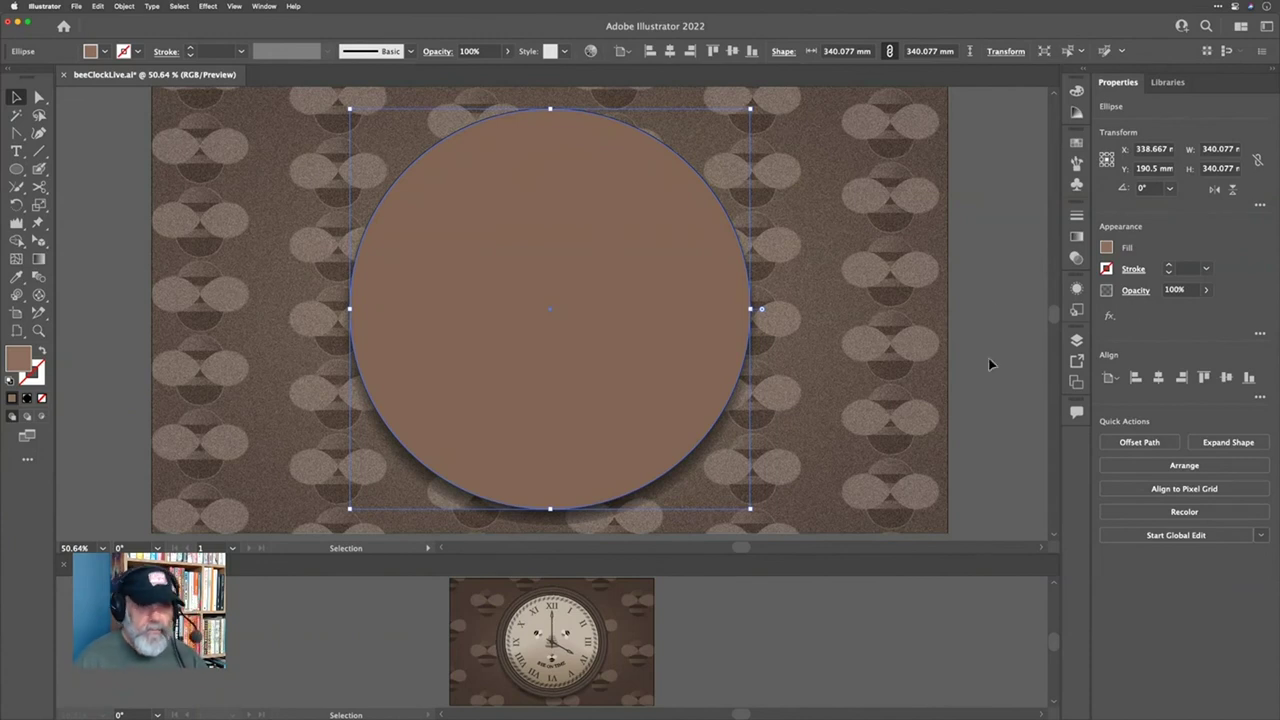
# Step: Change the fill of the circle covering the clock to a very dark brown swatch
pyautogui.click(1077, 289)
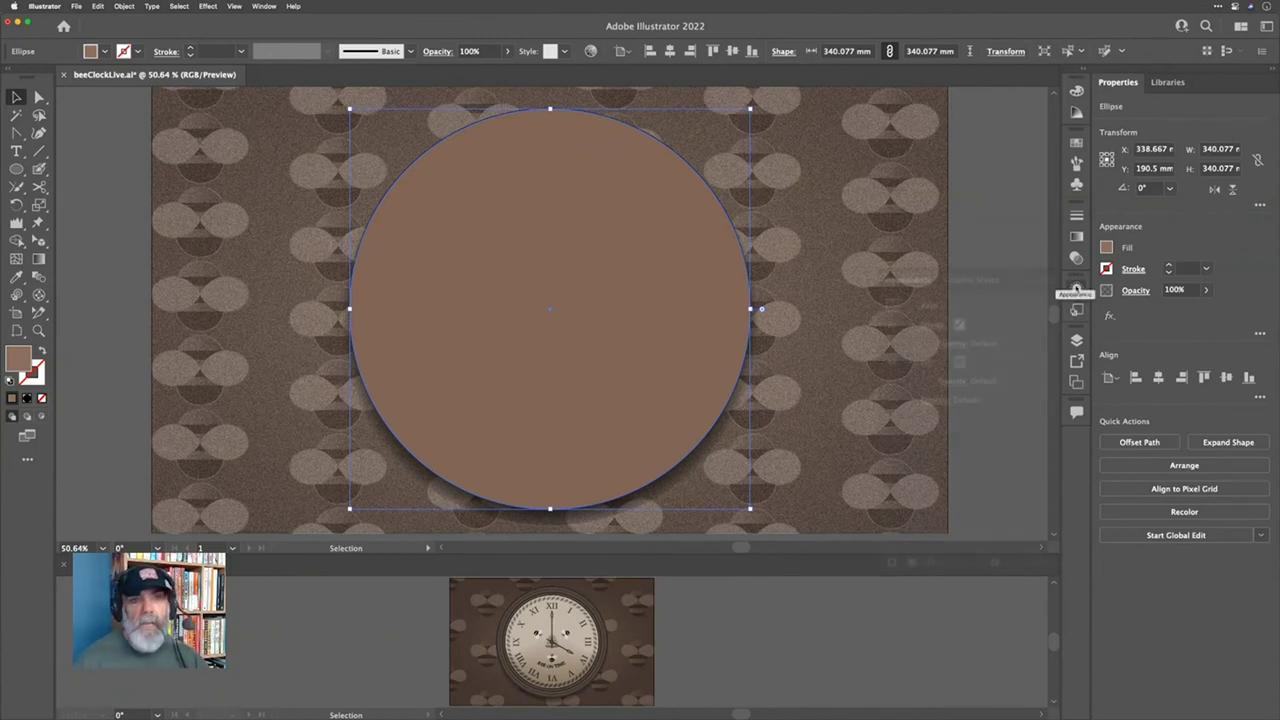
pyautogui.click(960, 362)
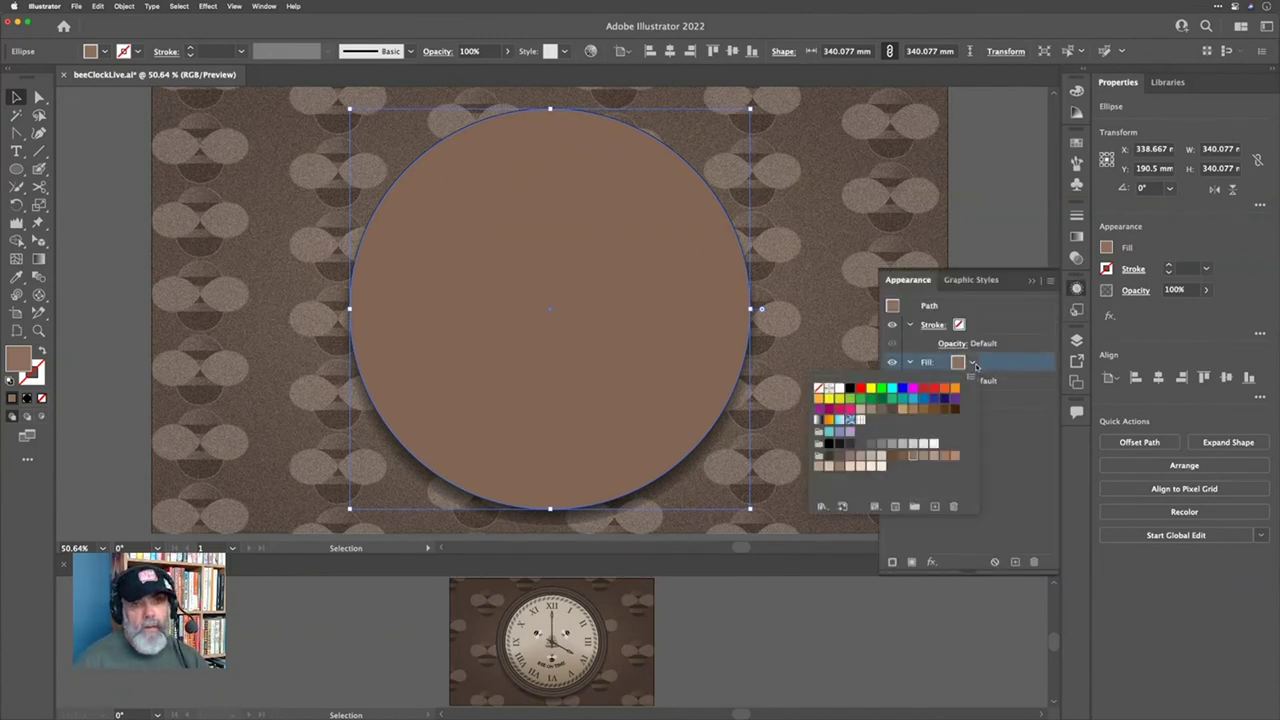
pyautogui.click(853, 460)
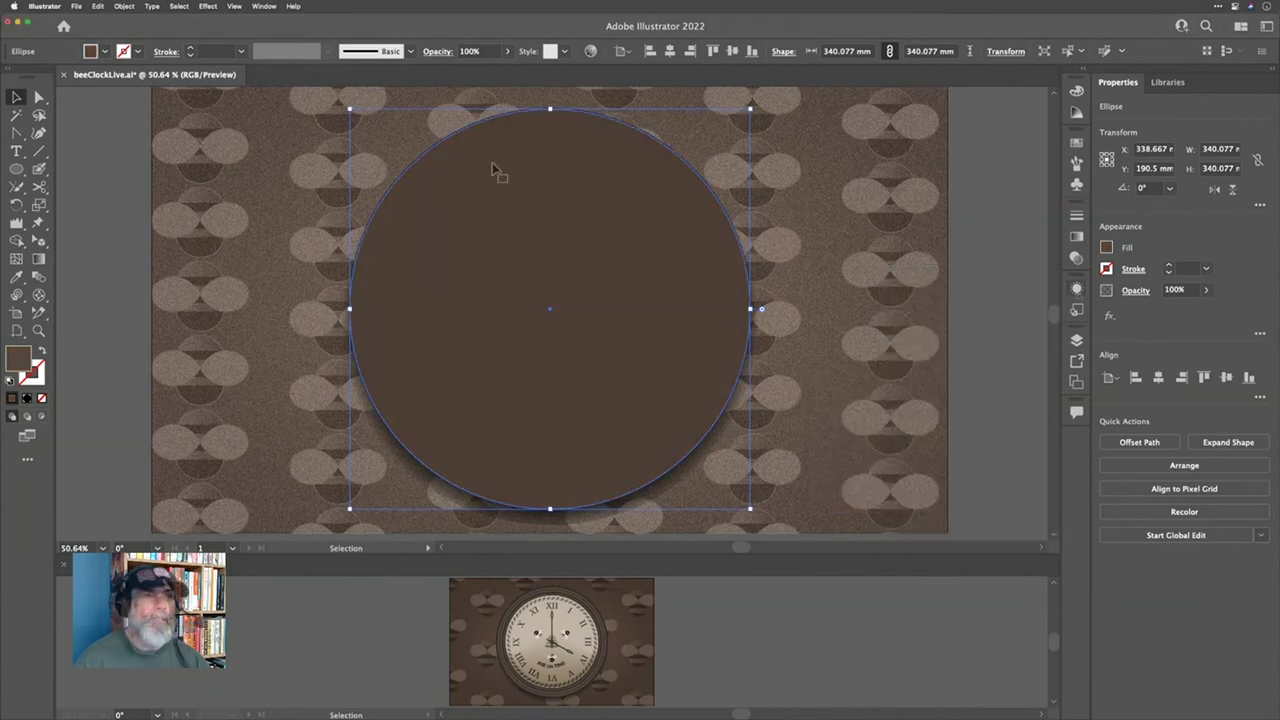
# Step: Apply the Artistic Film Grain effect to the dark circle with its current grain, highlight and intensity settings
pyautogui.click(210, 6)
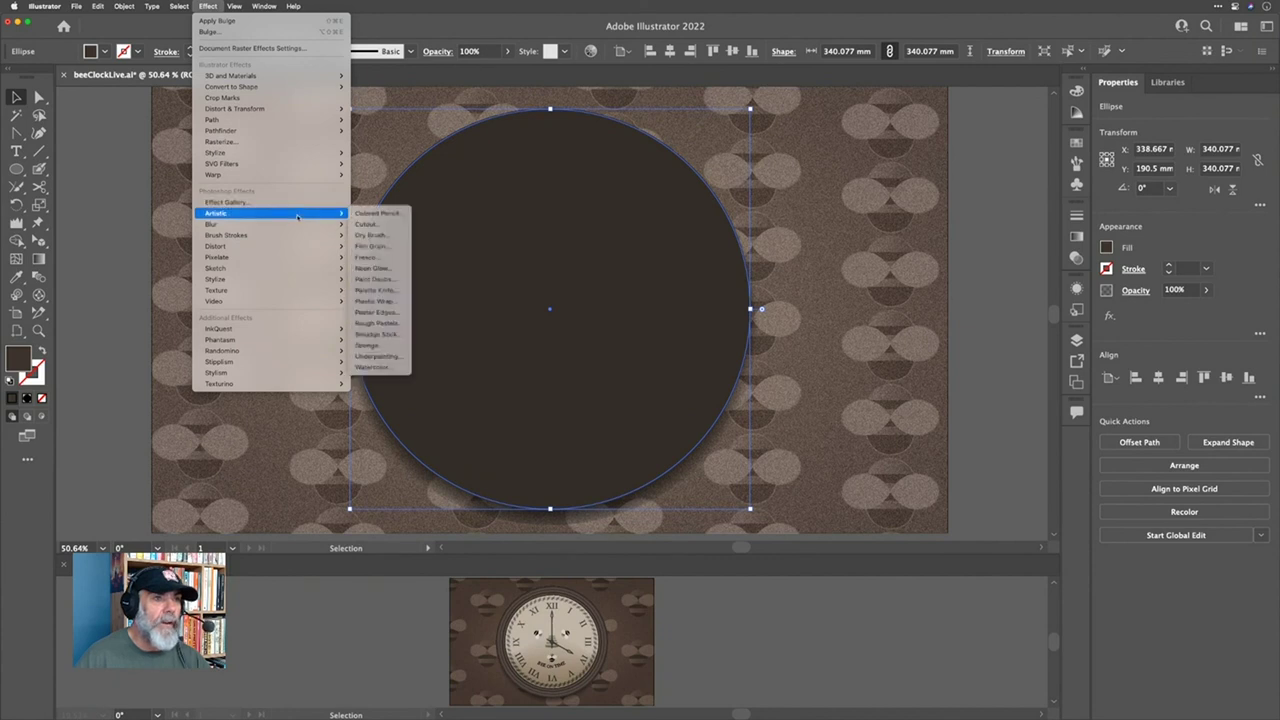
pyautogui.moveTo(315, 216)
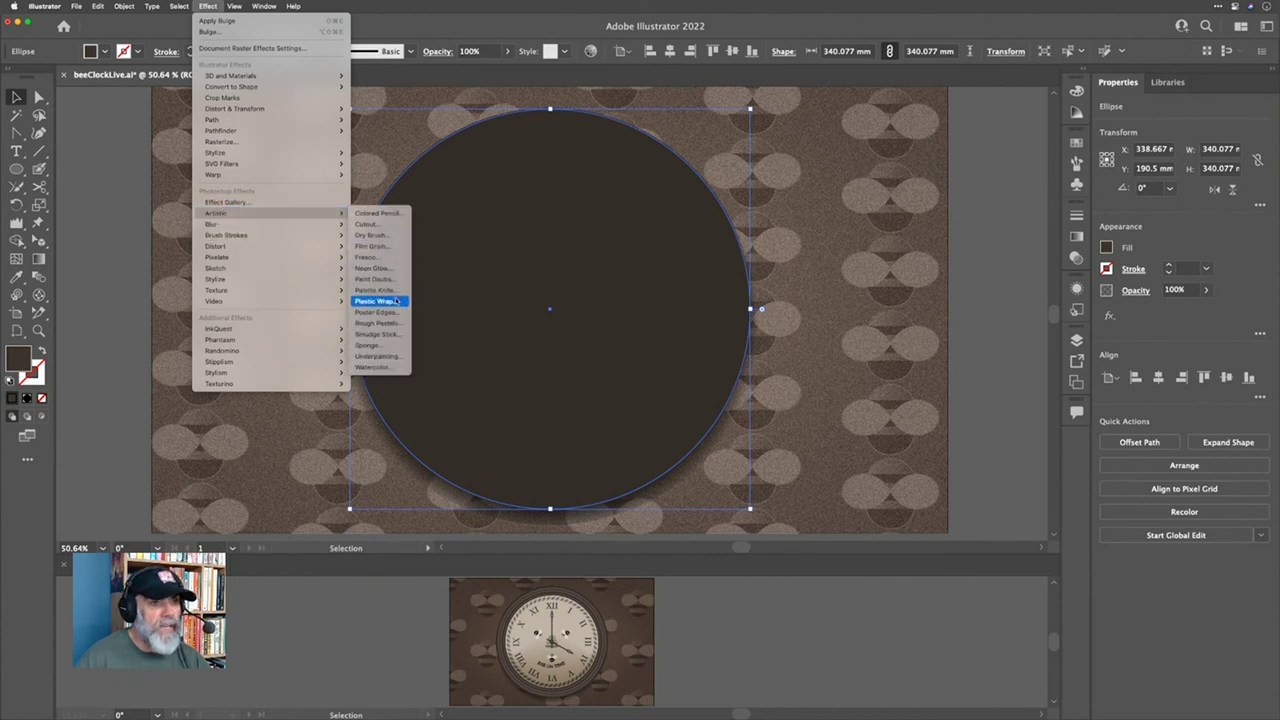
pyautogui.click(383, 247)
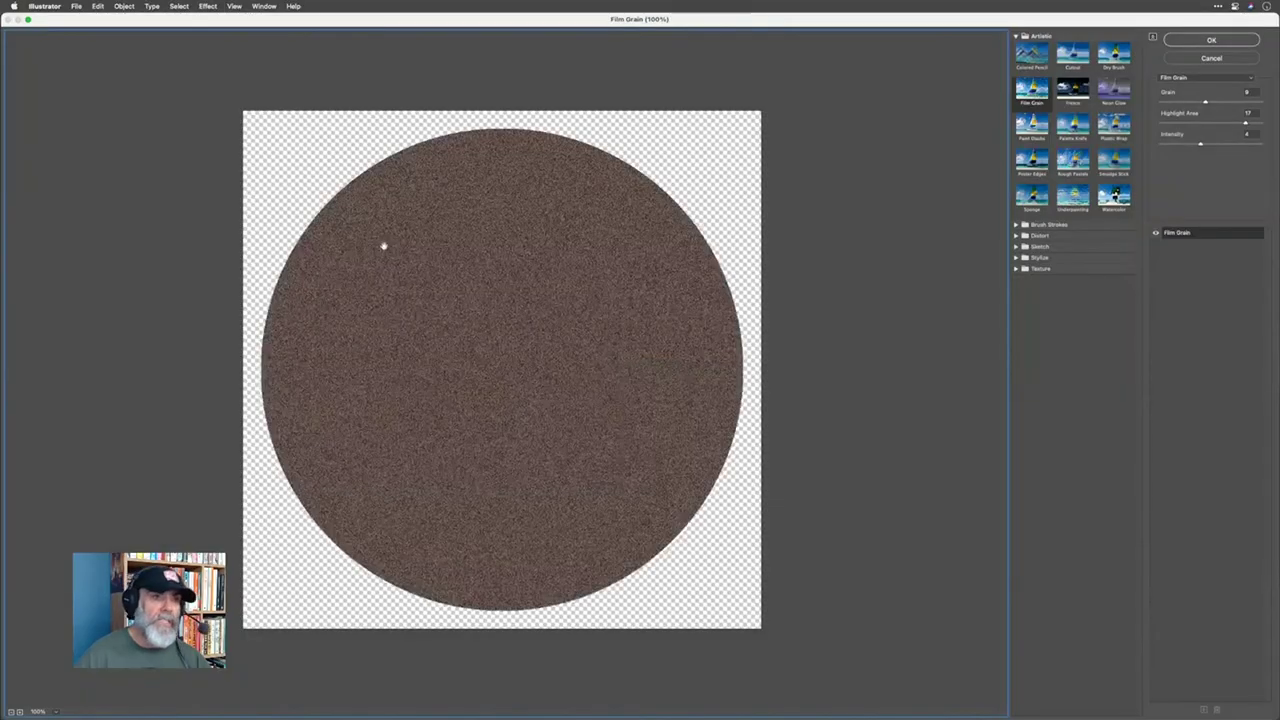
pyautogui.click(1215, 40)
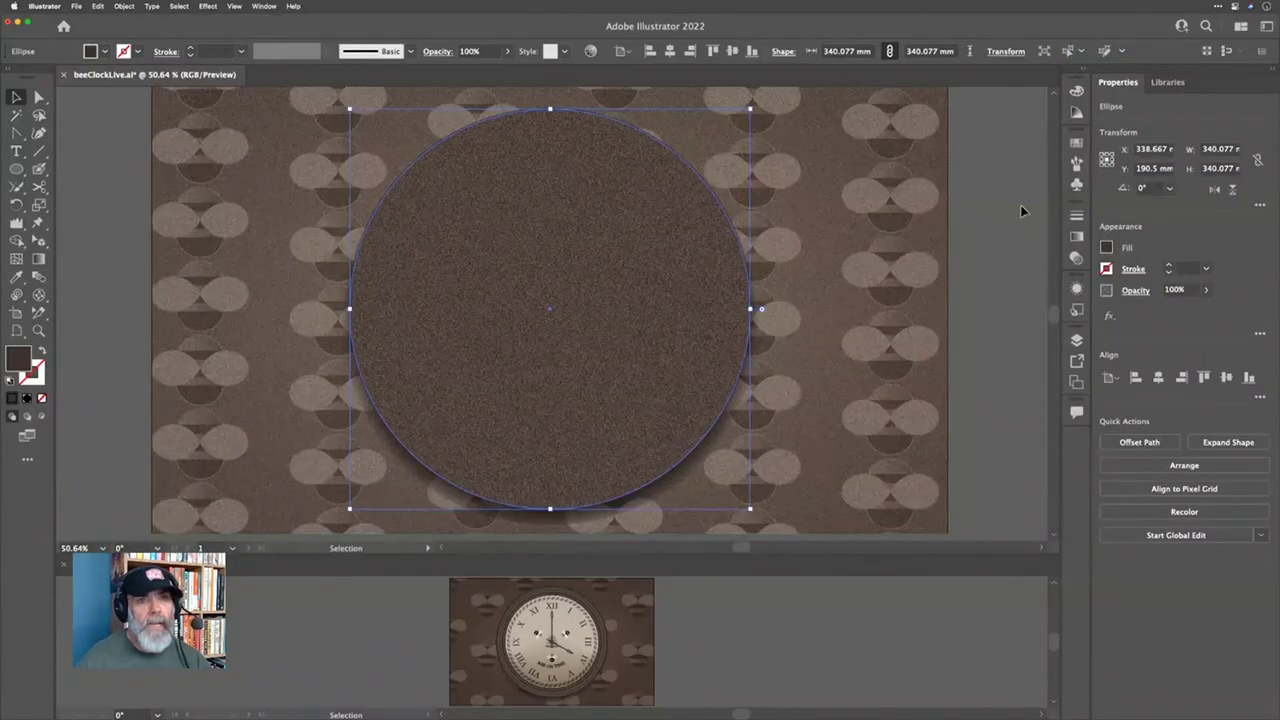
# Step: Reduce the grainy circle's opacity to 24% so the clock shows through, and deselect it
pyautogui.click(1206, 290)
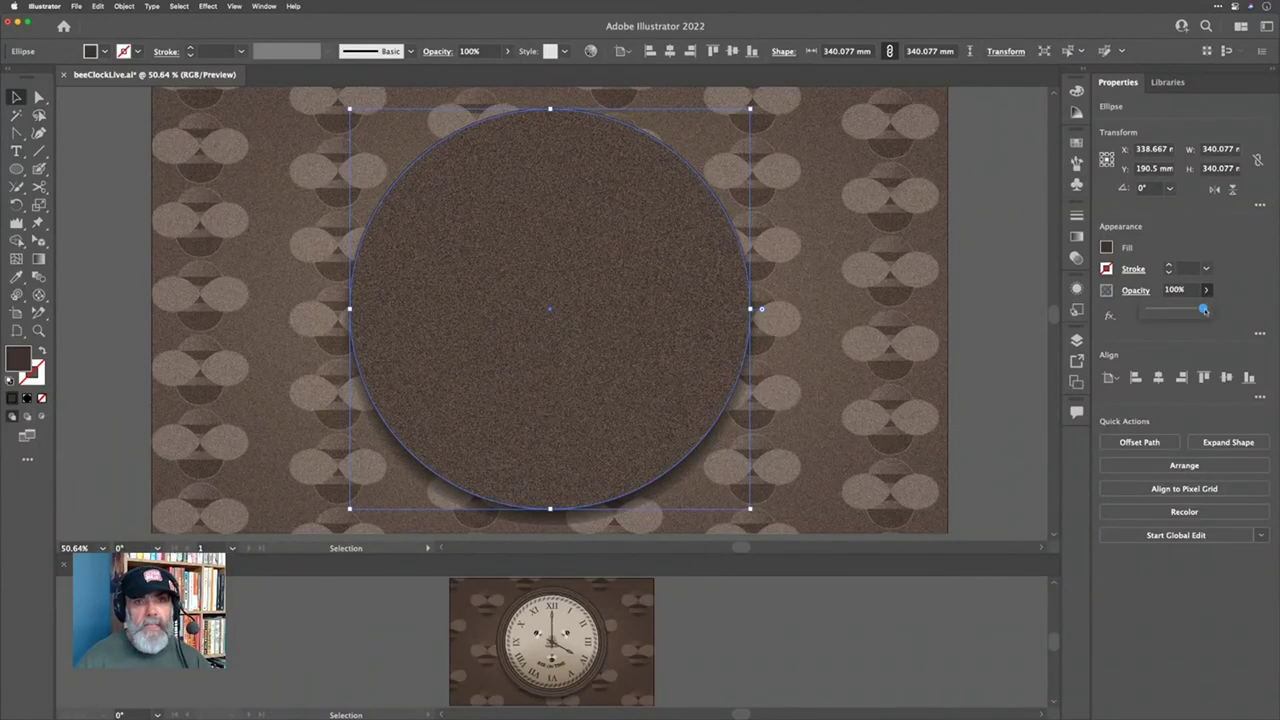
pyautogui.moveTo(1203, 309); pyautogui.dragTo(1164, 311)
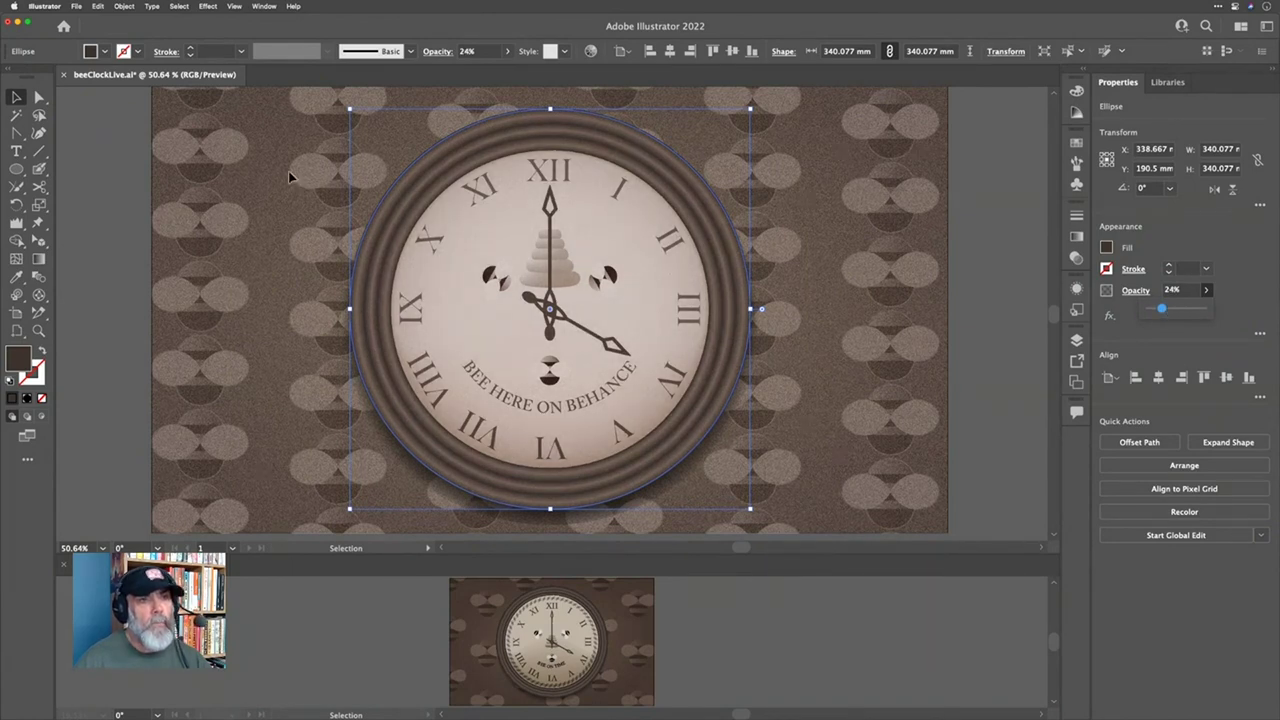
pyautogui.click(14, 100)
pyautogui.click(113, 134)
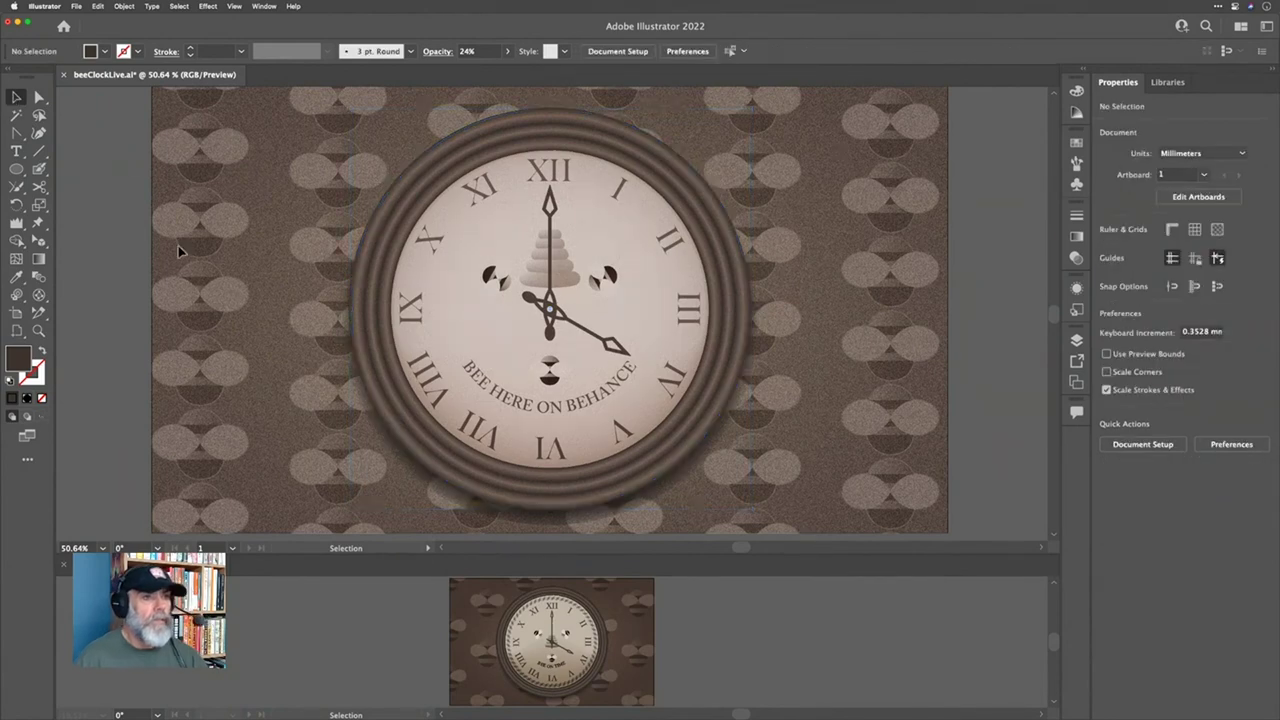
# Step: Consolidate the document windows into a single tabbed view, fit the artboard in the window and save the document
pyautogui.click(1240, 26)
pyautogui.click(1167, 50)
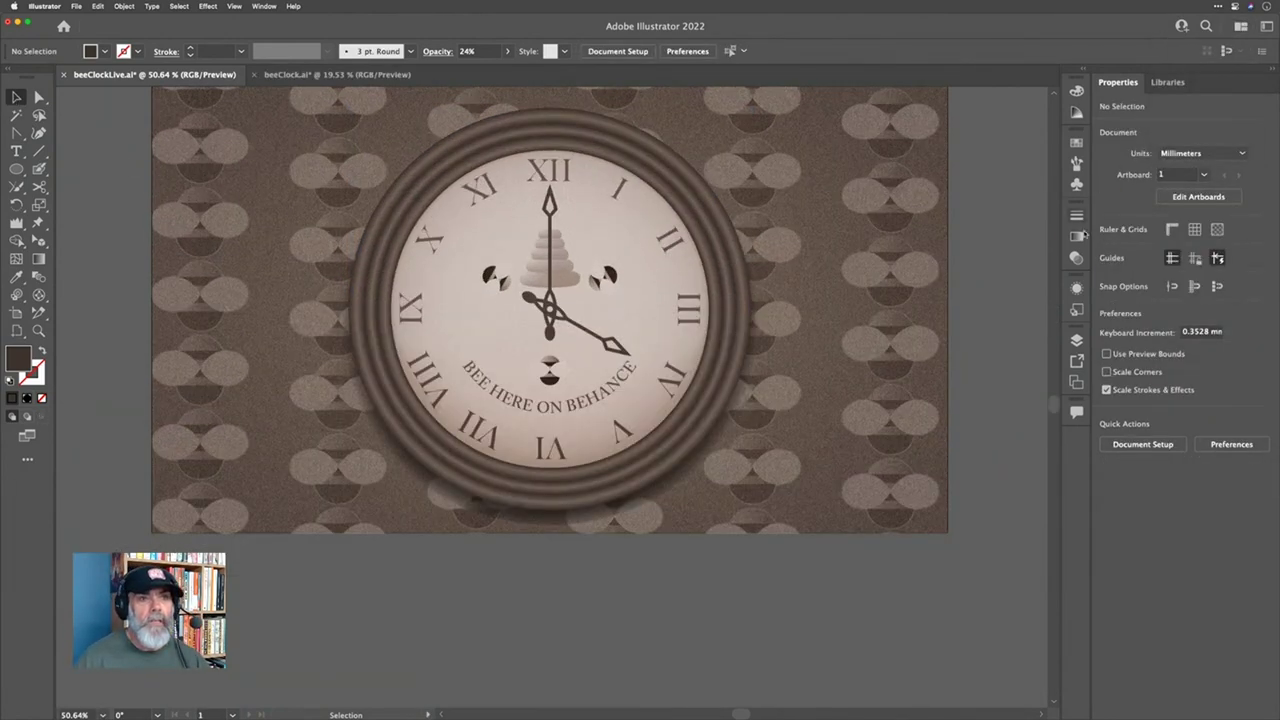
pyautogui.press('super+0')
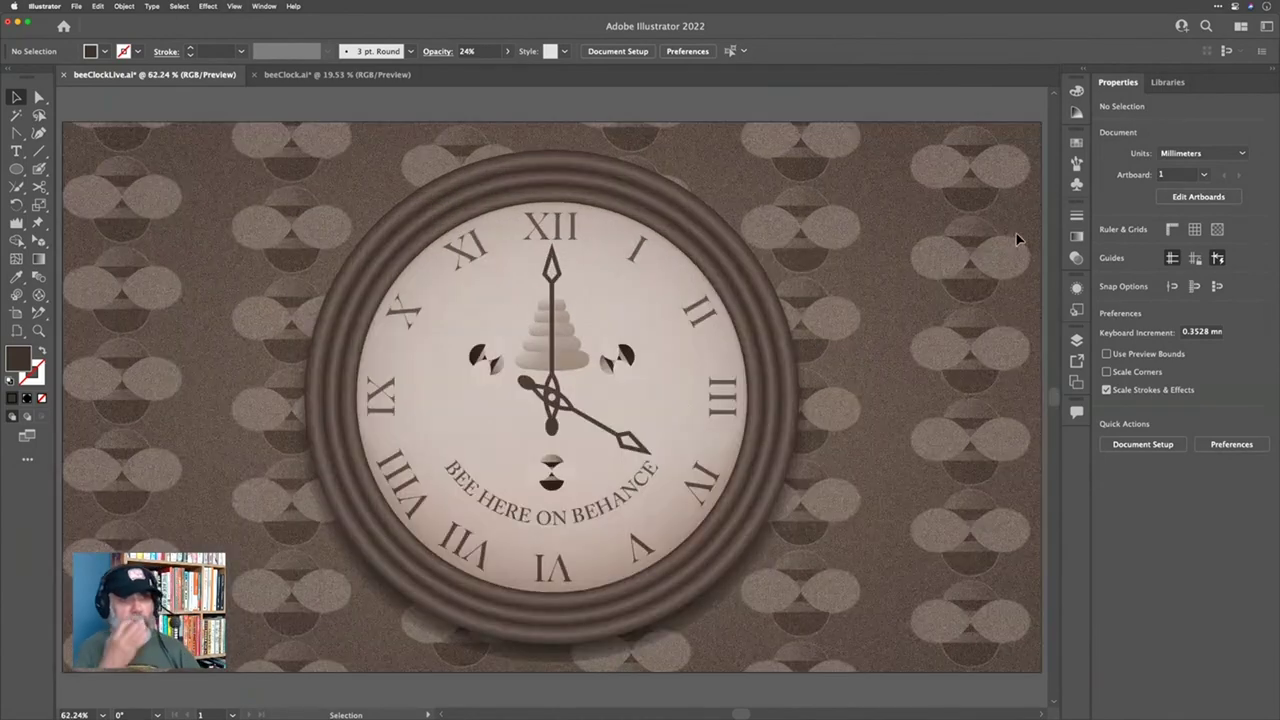
pyautogui.press('super+s')
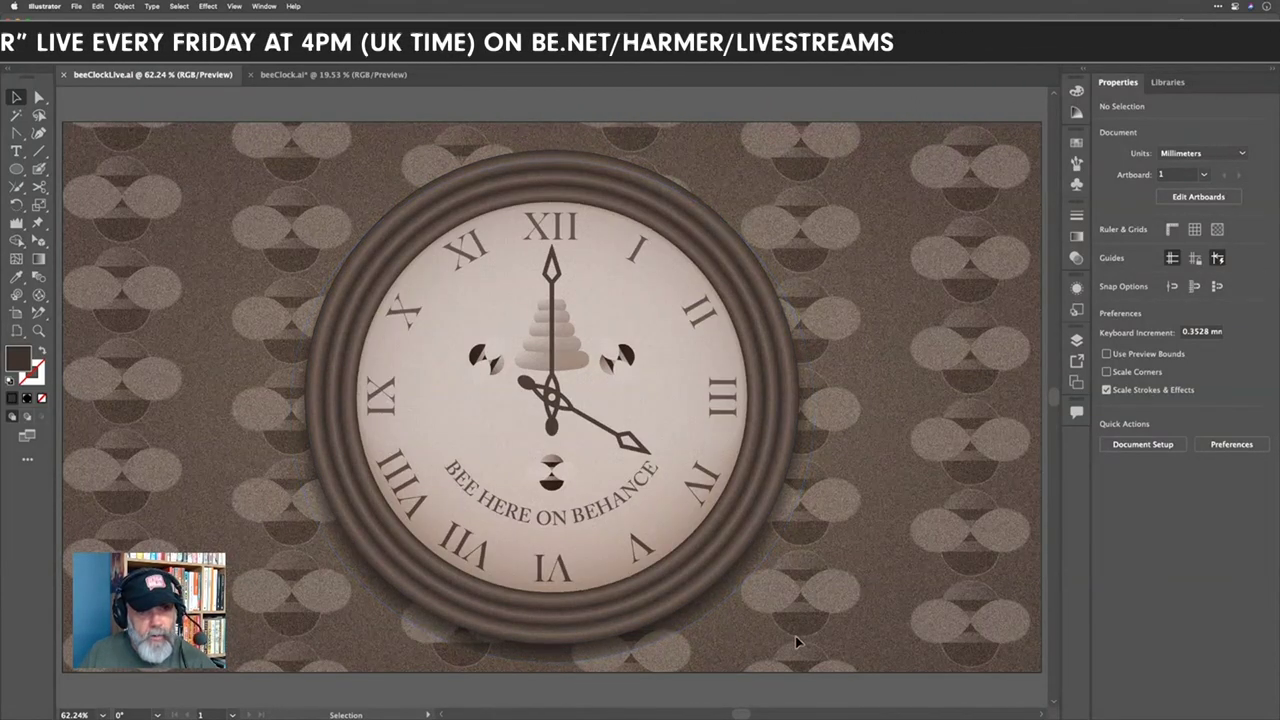
# Step: Soften the shadow ellipse's radial gradient by moving its black inner stop inward and its midpoint to about 50%, leaving the ellipse deselected
pyautogui.click(663, 640)
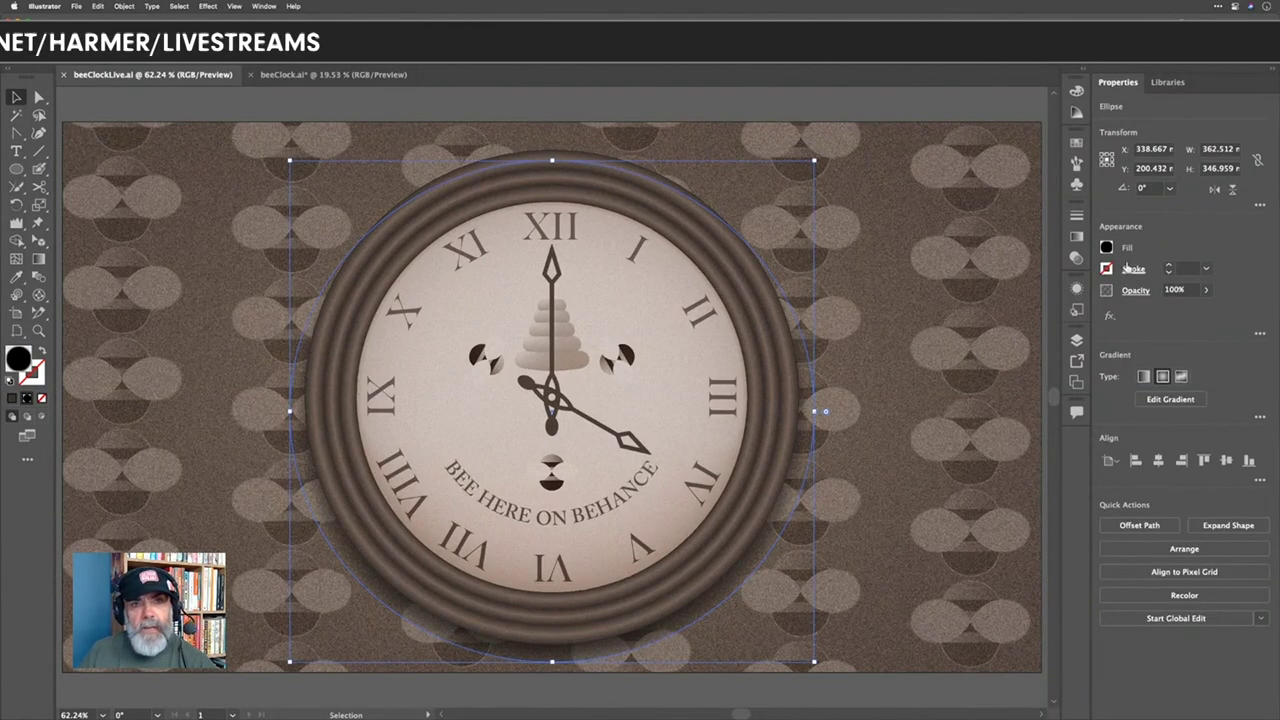
pyautogui.click(1076, 236)
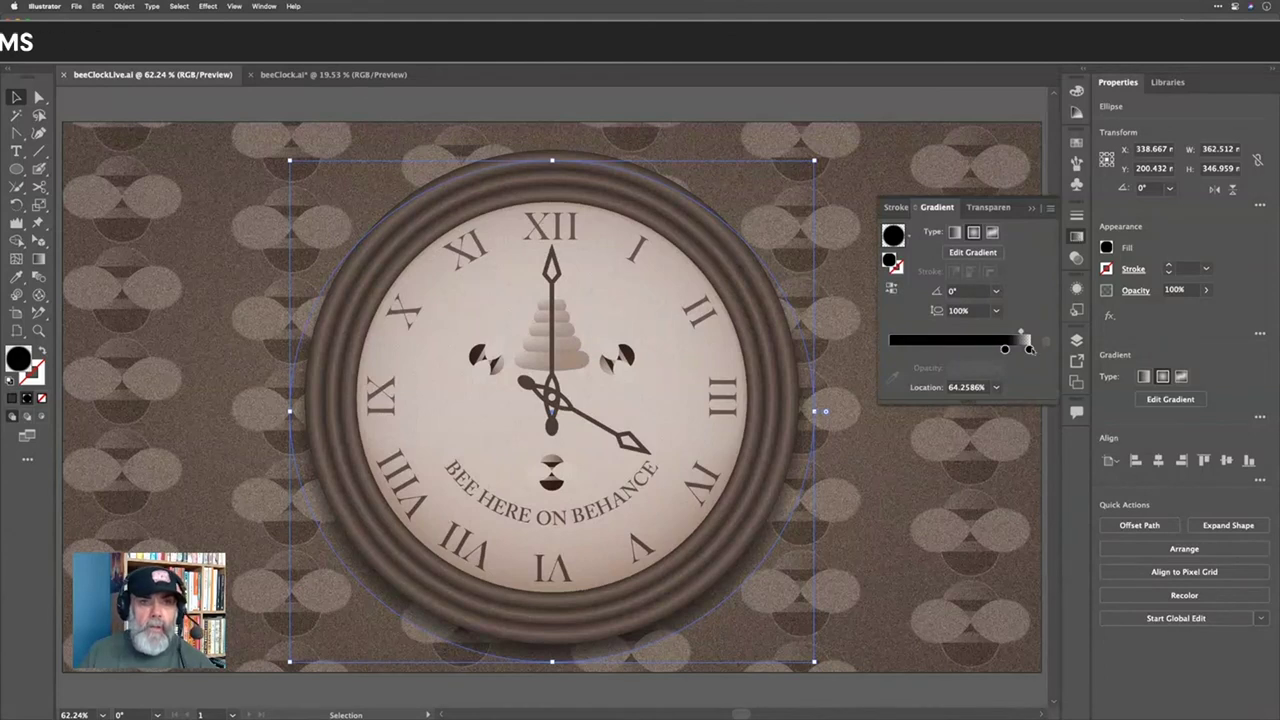
pyautogui.moveTo(1021, 333); pyautogui.dragTo(1015, 334)
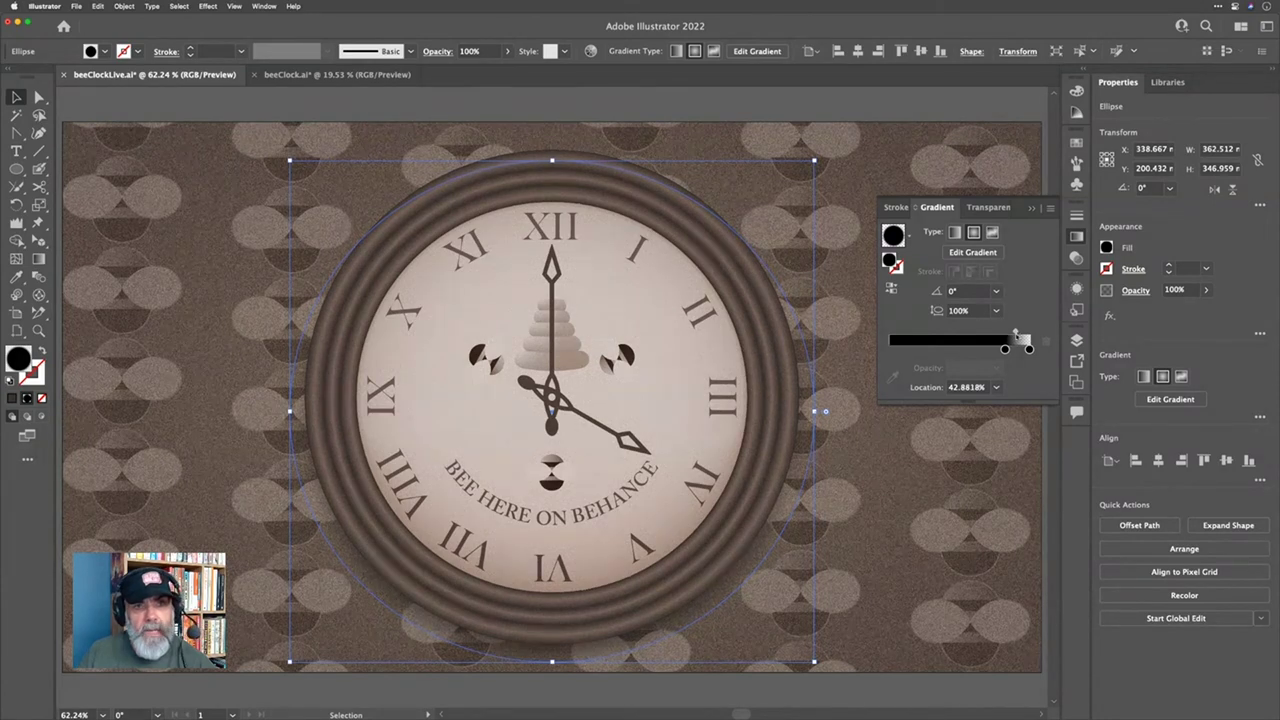
pyautogui.moveTo(1006, 348); pyautogui.dragTo(1013, 334)
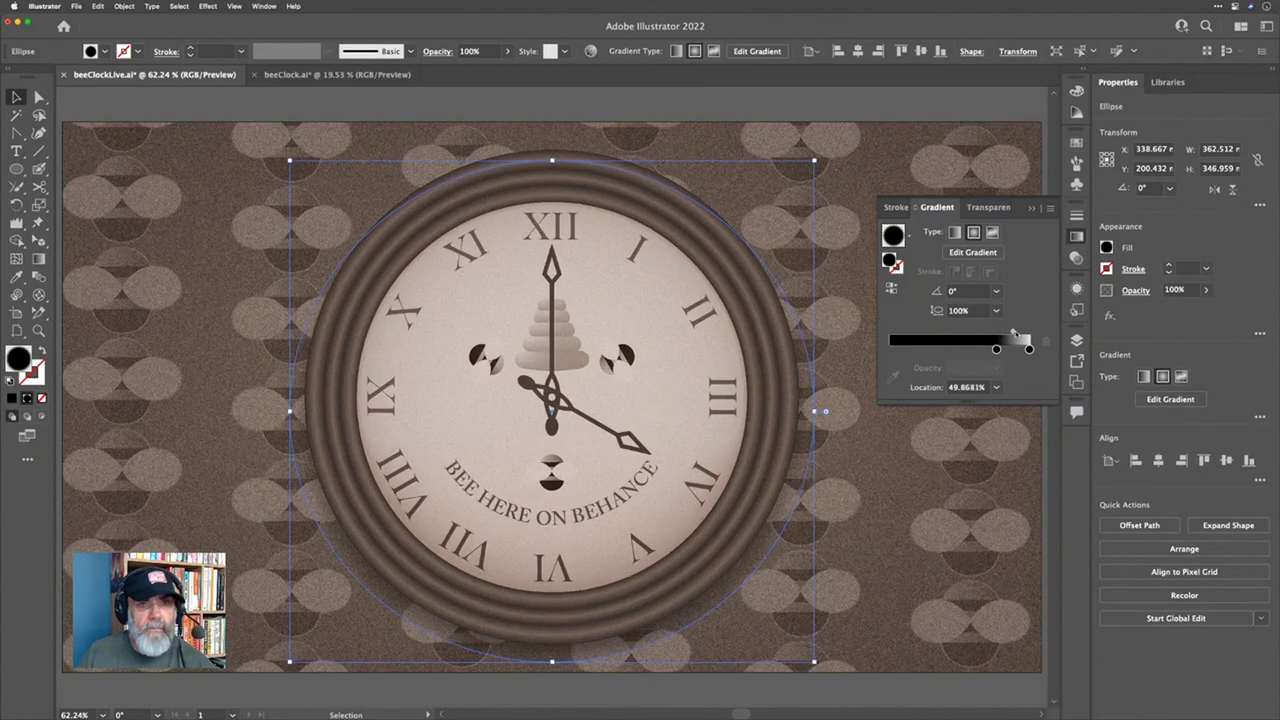
pyautogui.click(966, 695)
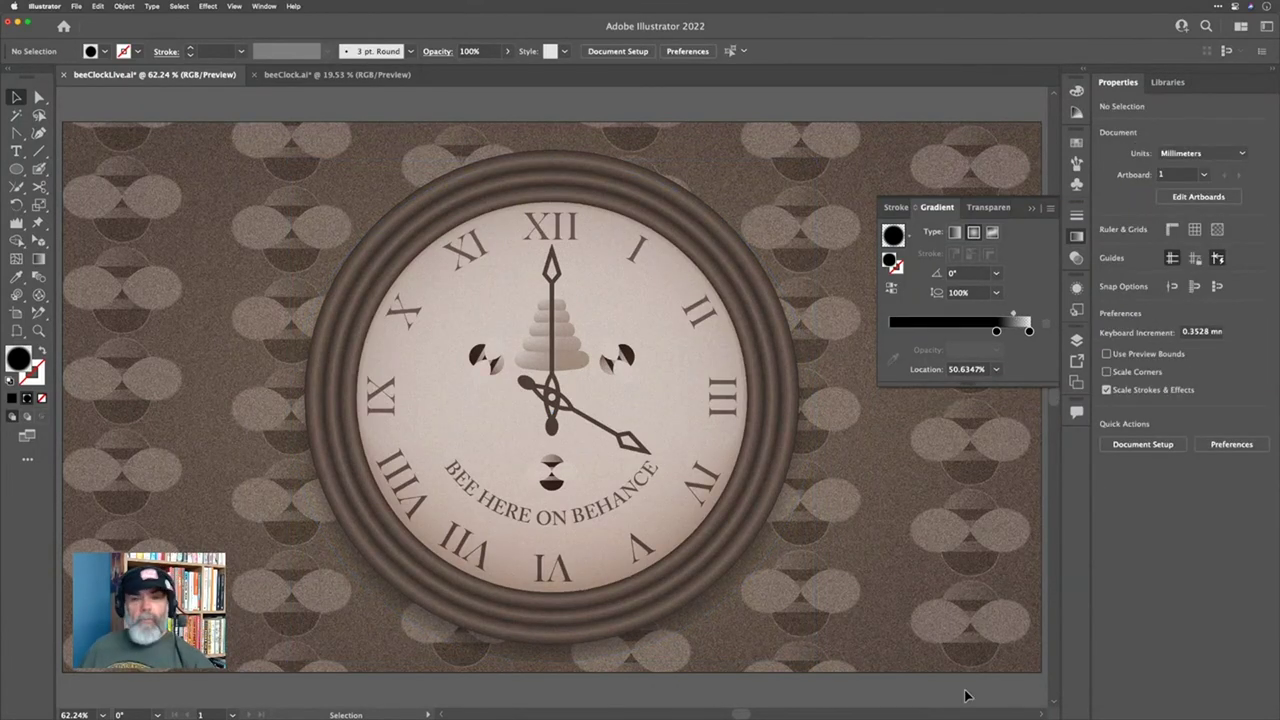